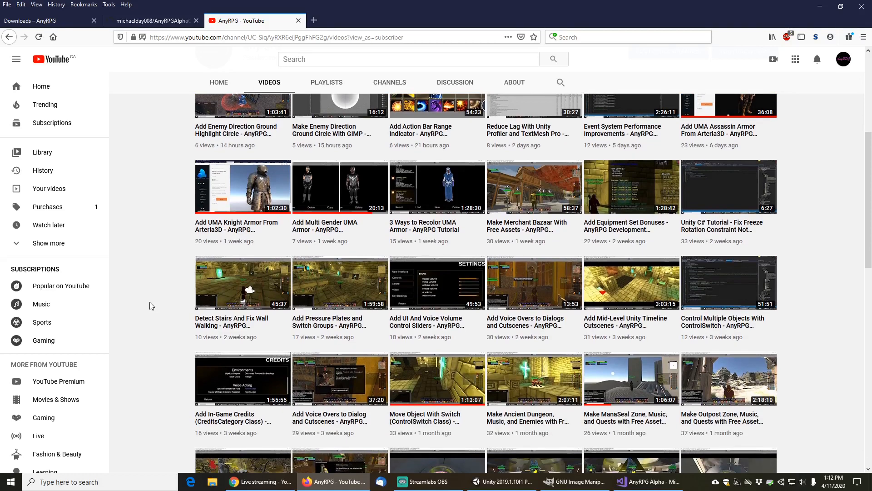
Scroll through the AnyRPG channel's uploaded videos list
scroll(151, 305, down, 3)
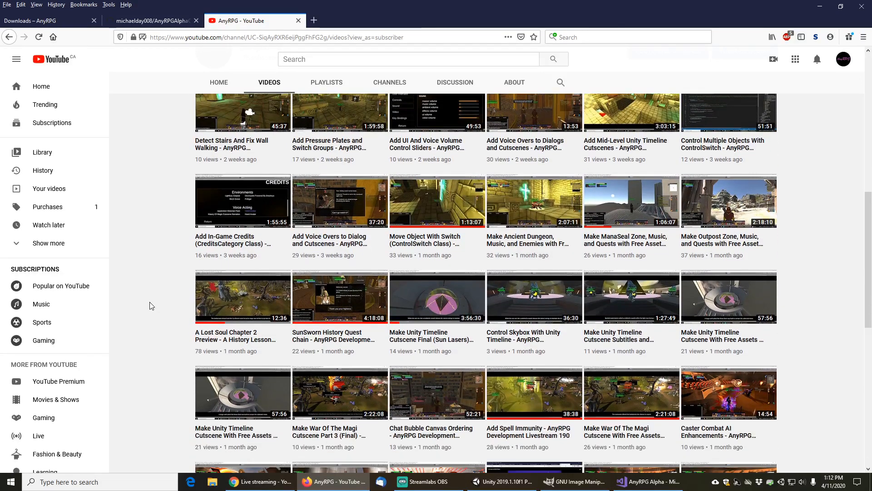
scroll(151, 305, down, 3)
scroll(151, 306, down, 3)
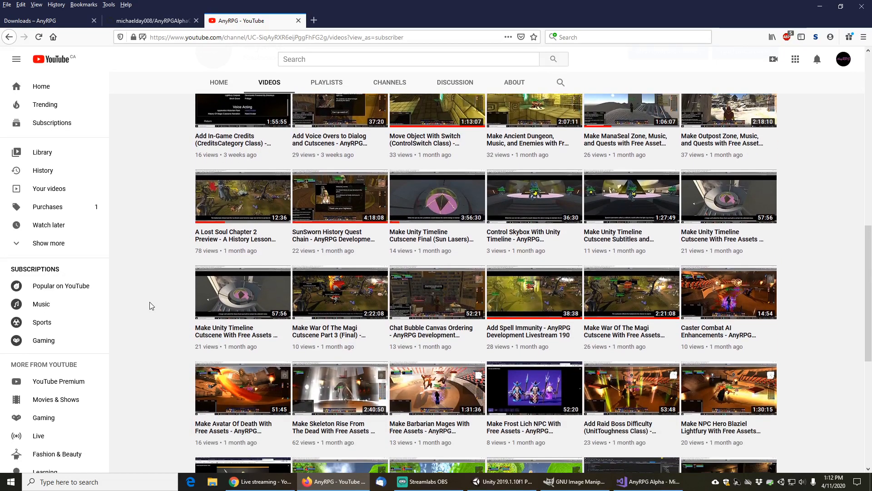
Browse the AnyRPG downloads page's engine and game sections, then return to the channel's videos page
scroll(151, 305, down, 3)
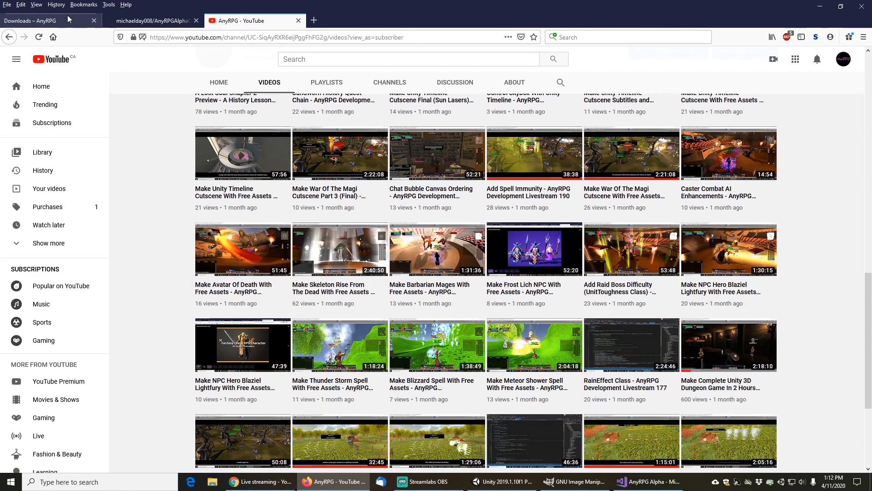
click(60, 20)
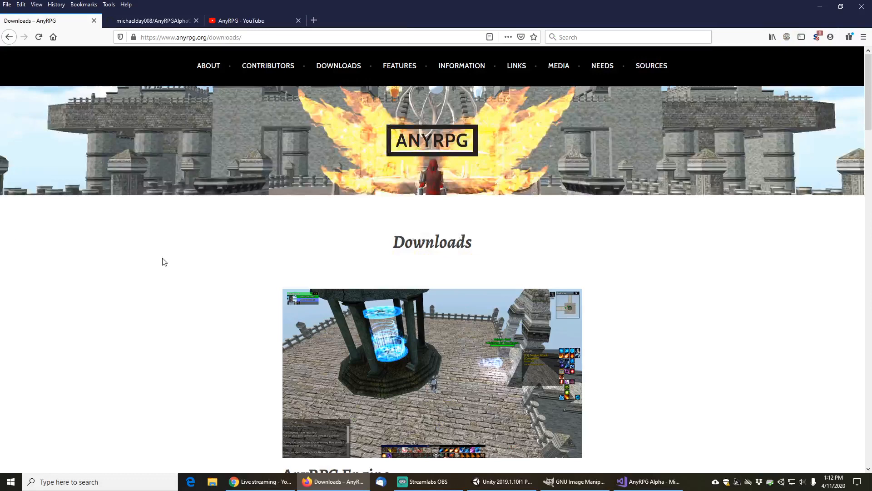
scroll(182, 263, down, 2)
scroll(184, 263, down, 7)
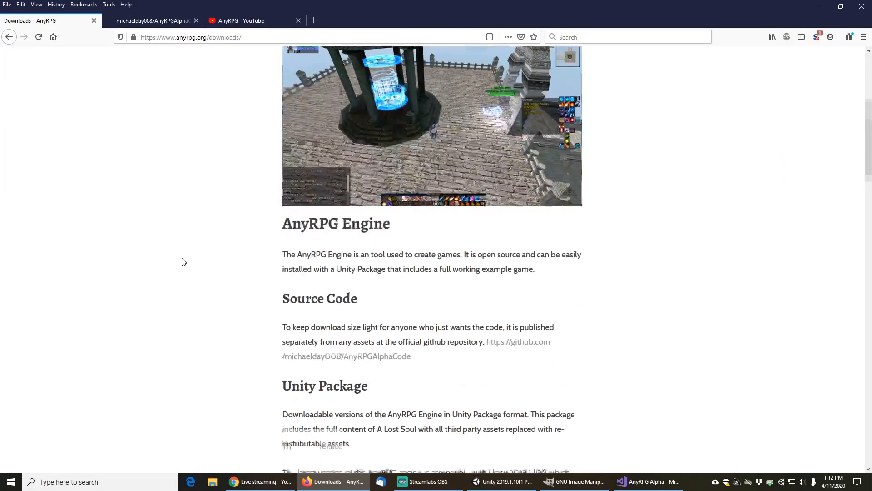
click(149, 20)
click(64, 20)
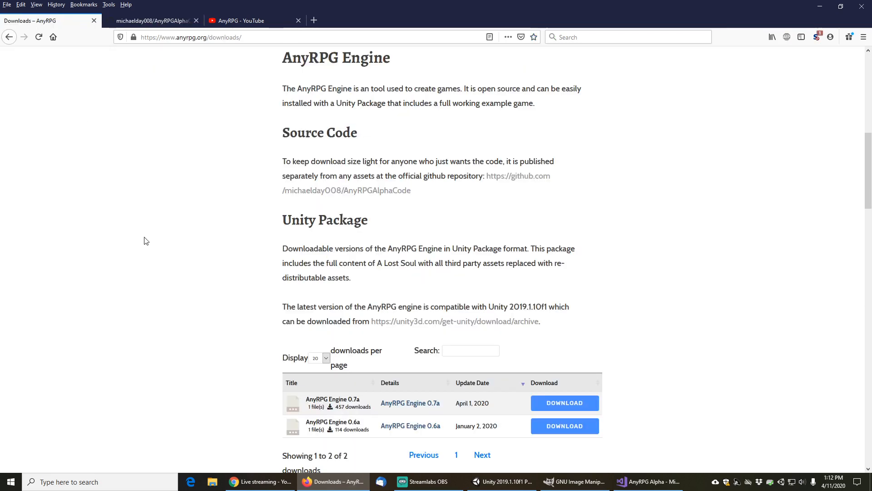
scroll(143, 234, down, 3)
scroll(146, 227, down, 2)
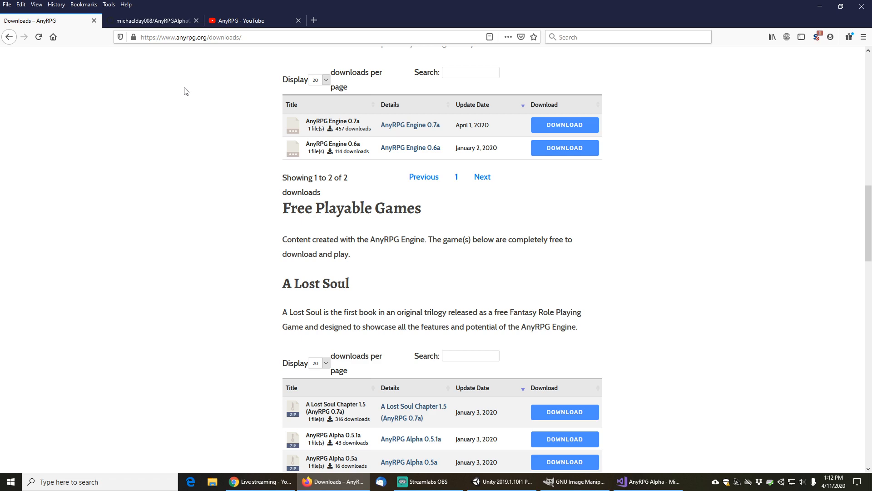
click(241, 20)
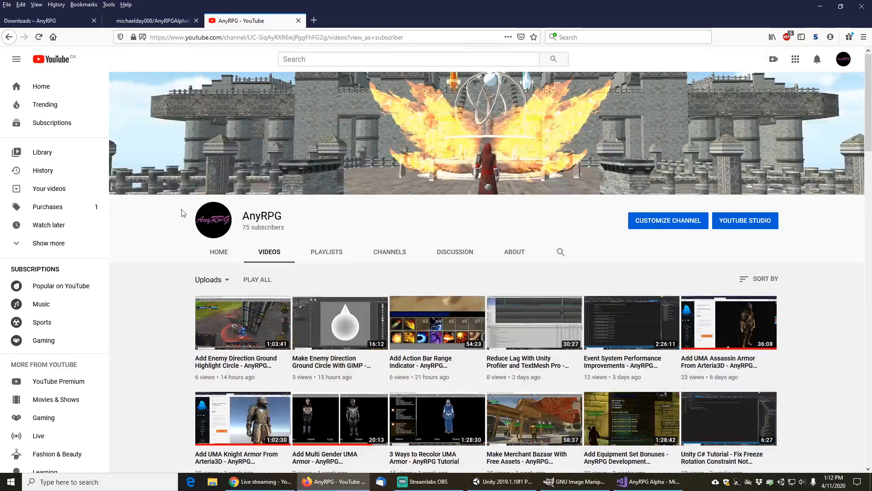
scroll(139, 299, down, 1)
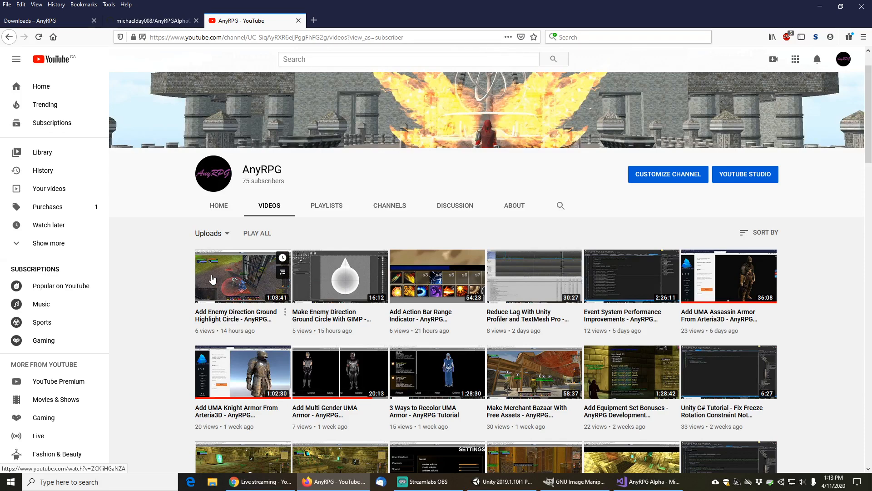
In Unity, search the project assets for projector and inspect the casting and focus light projector materials
click(502, 485)
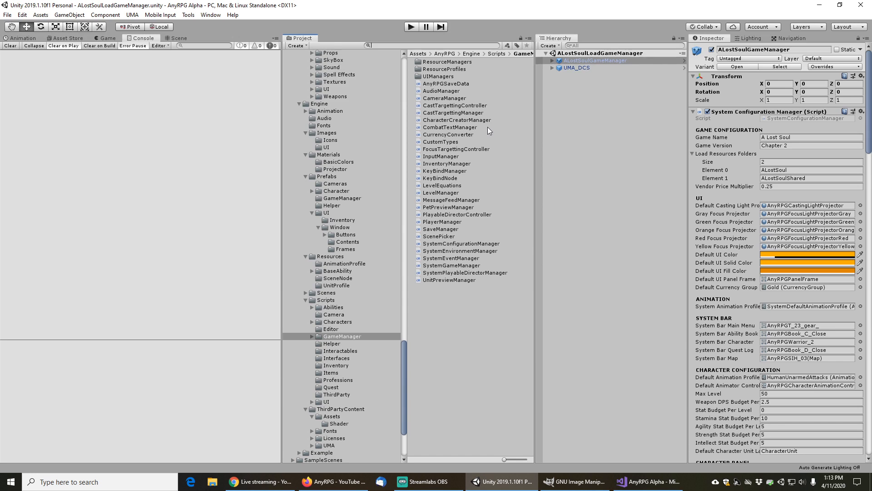
text(projector)
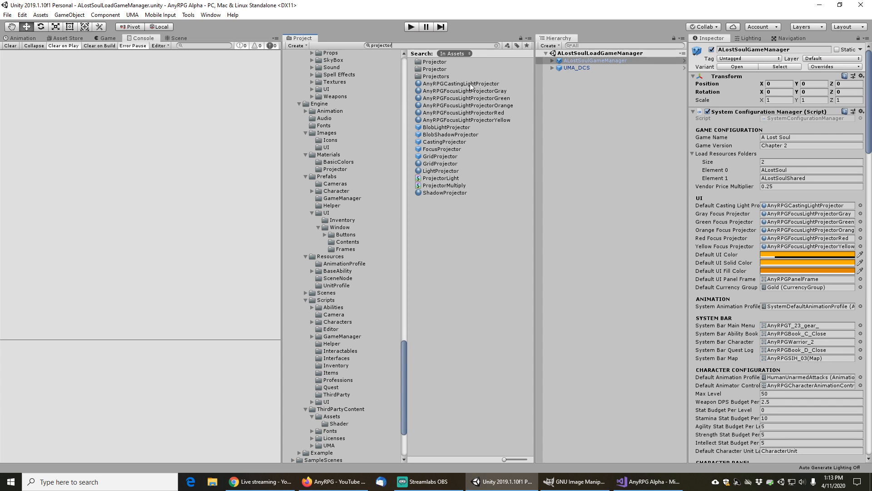
click(470, 84)
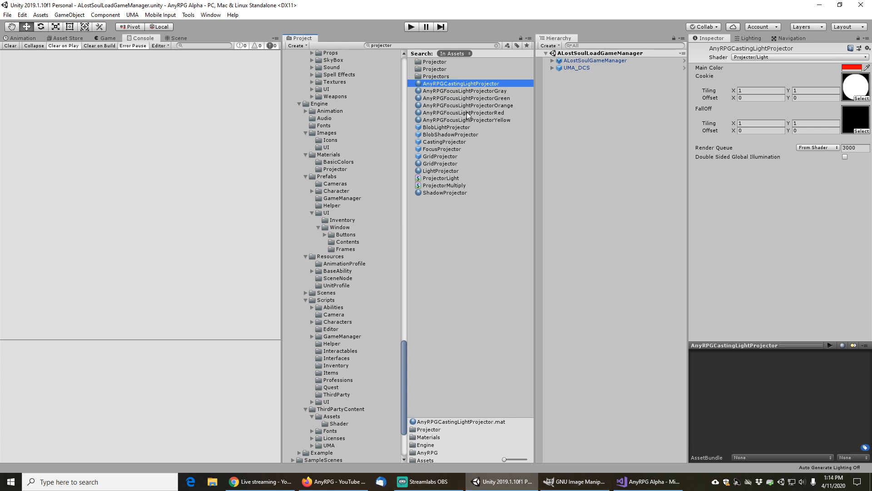
click(467, 91)
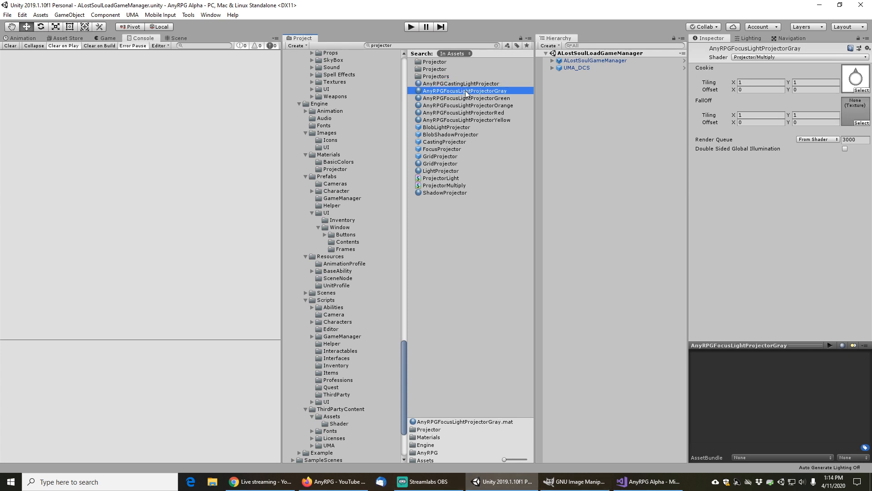
click(481, 119)
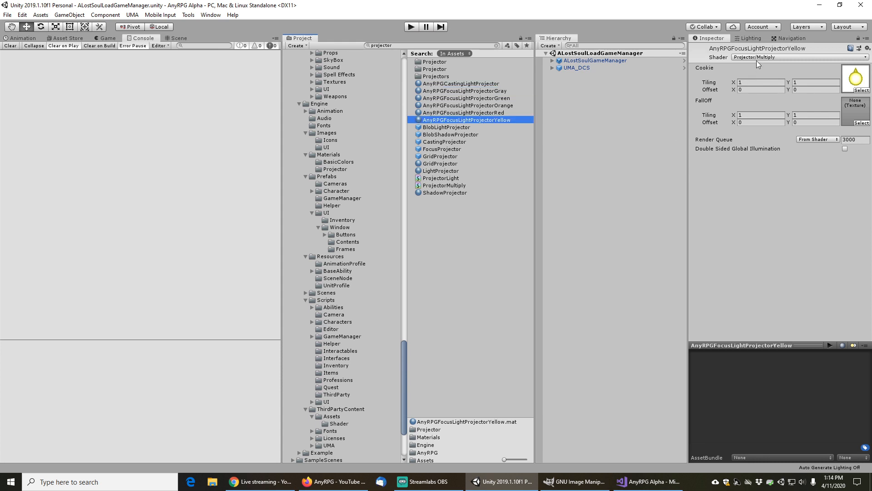
click(497, 113)
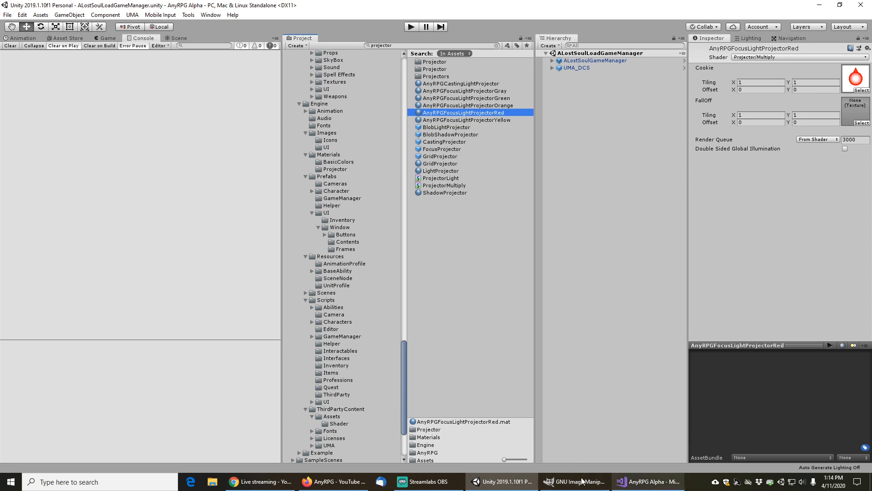
Enter play mode, start the game and load the Chapter 2 Tester save in Birch Grove
click(411, 28)
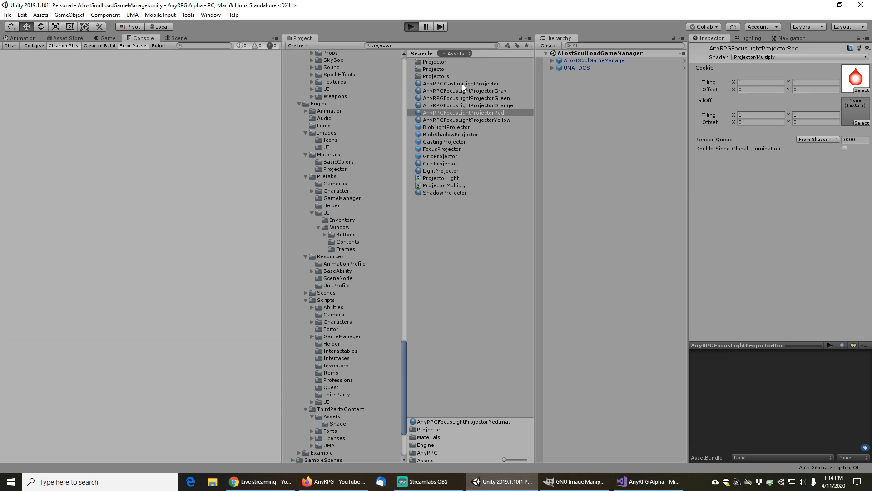
key(ctrl+p)
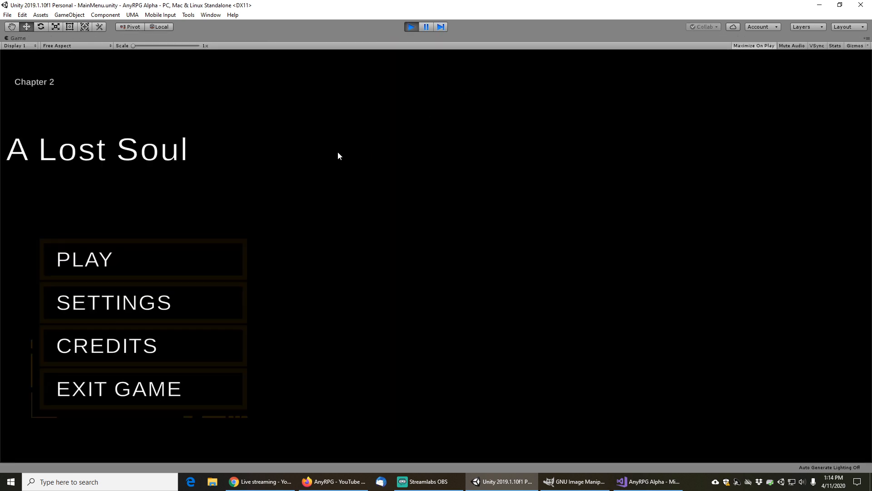
click(120, 267)
click(474, 358)
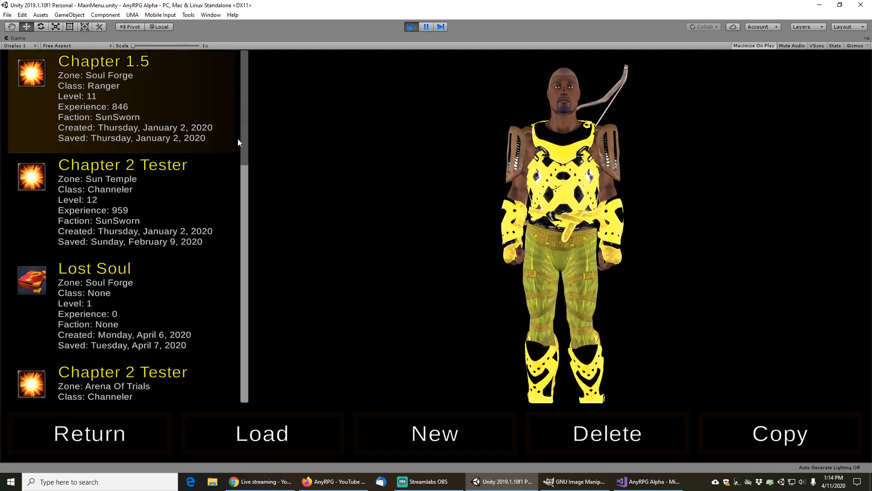
scroll(244, 173, down, 10)
scroll(131, 159, up, 2)
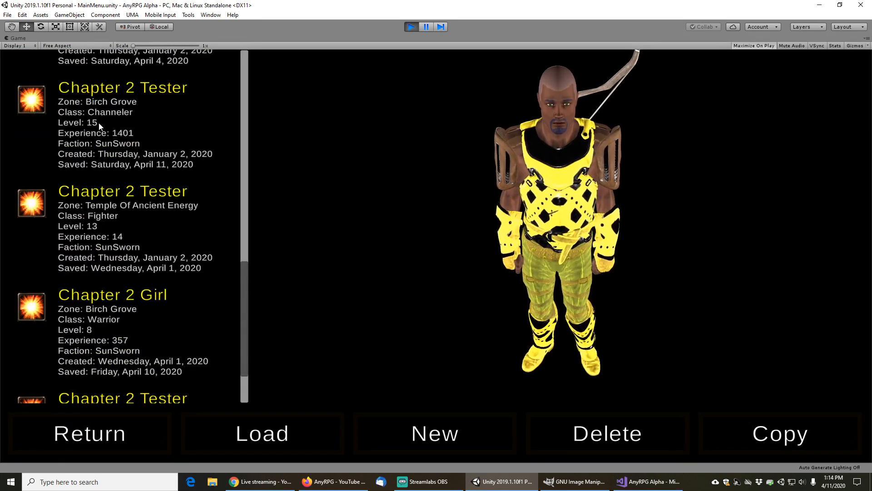
click(121, 125)
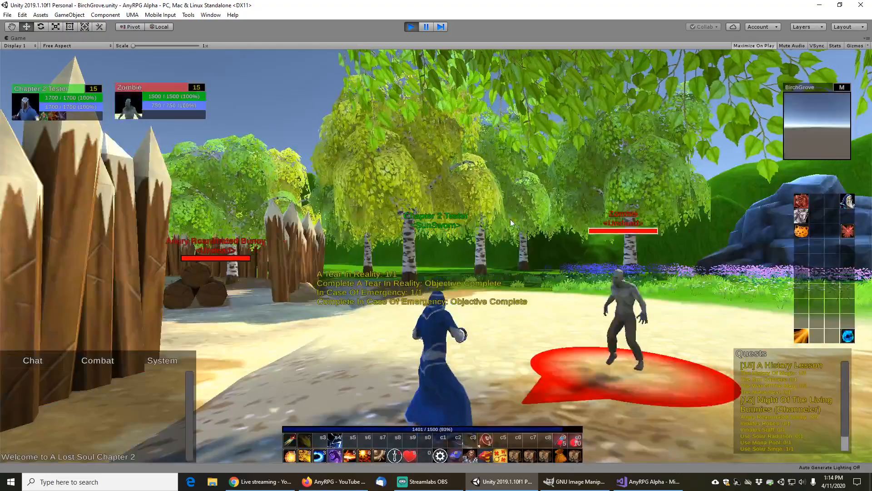
Move and turn the character around the targeted zombie to watch its red ground focus circle
scroll(542, 203, down, 3)
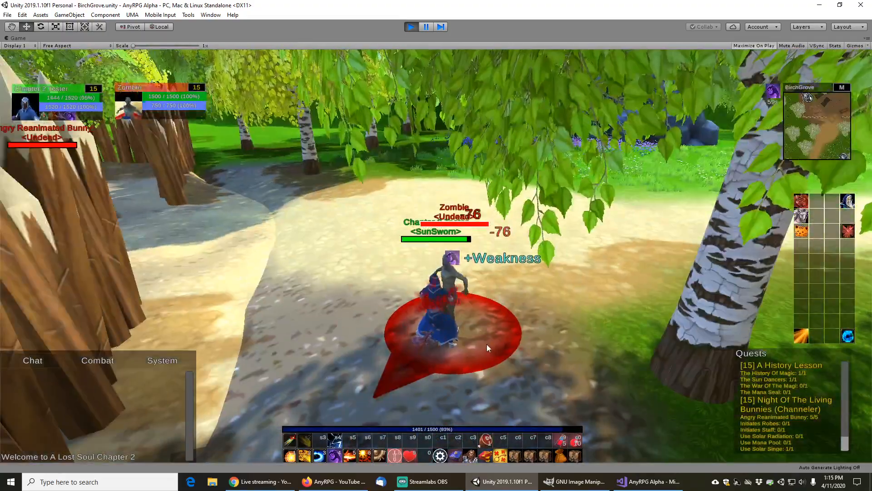
scroll(510, 257, up, 2)
key(s)
drag(510, 256, 500, 314)
key(s)
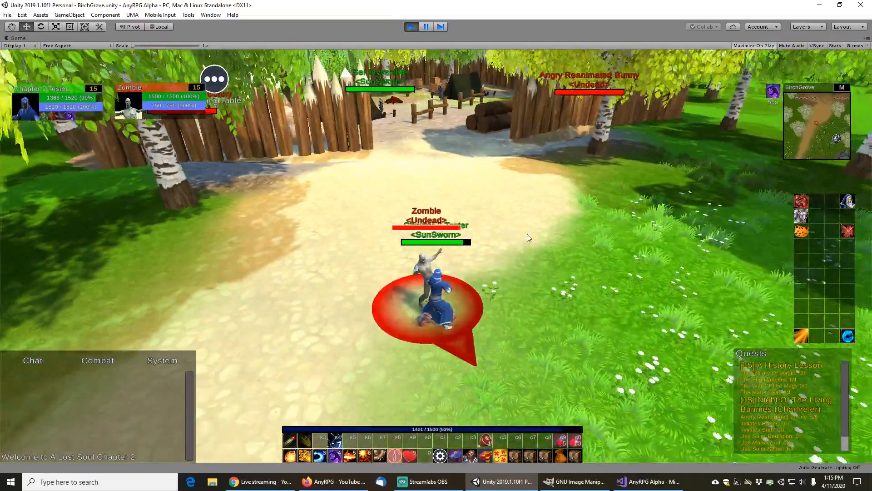
key(s)
key(a)
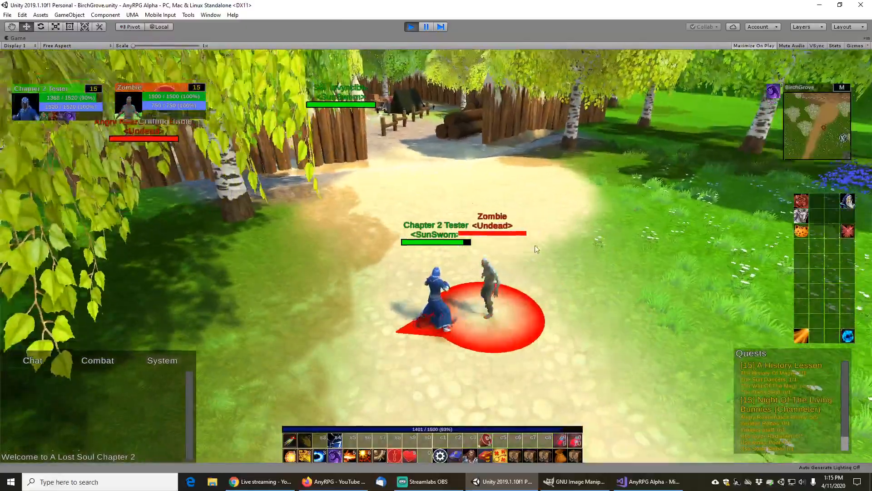
drag(536, 249, 489, 336)
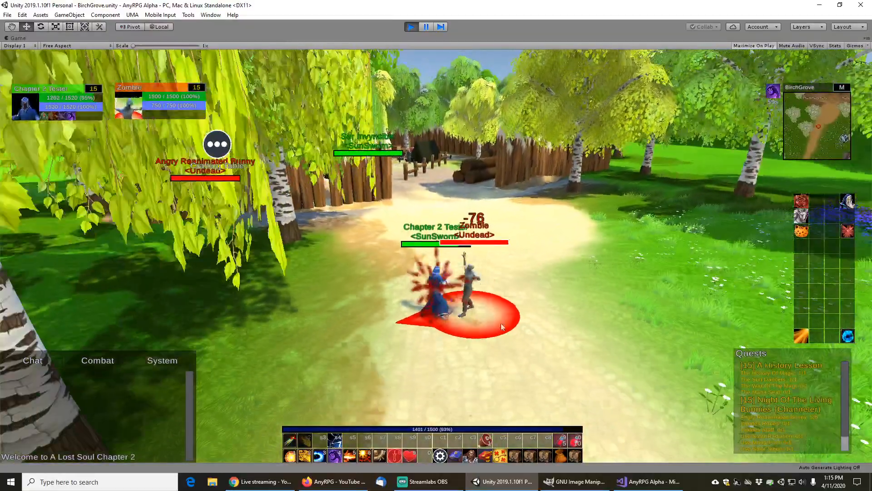
key(d)
key(d)
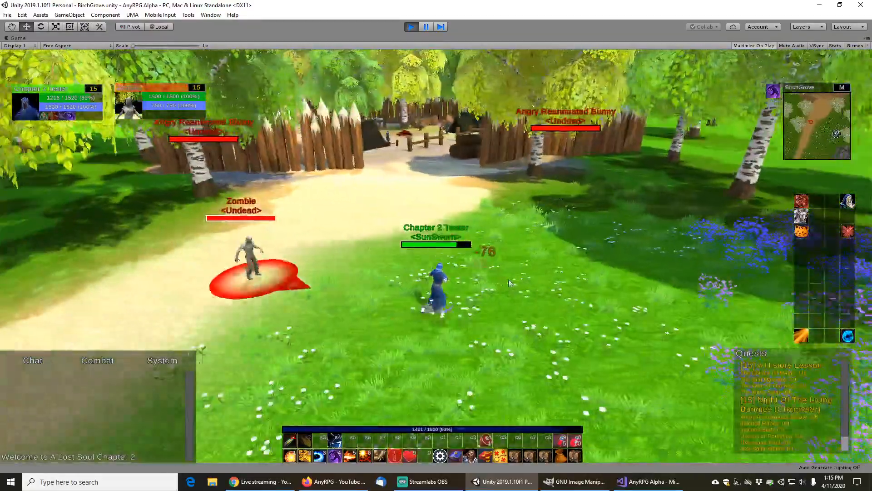
key(d)
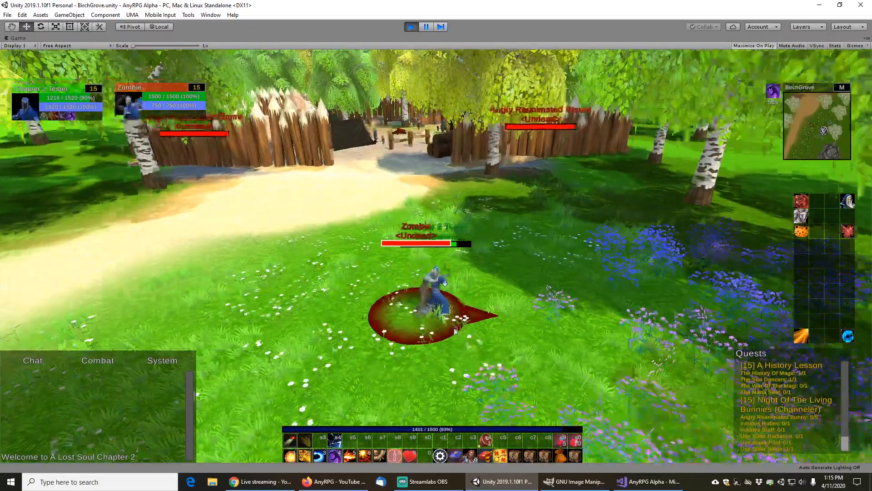
Keep fighting the zombie while walking the character through the birch trees to check the circle's behaviour
scroll(445, 365, up, 2)
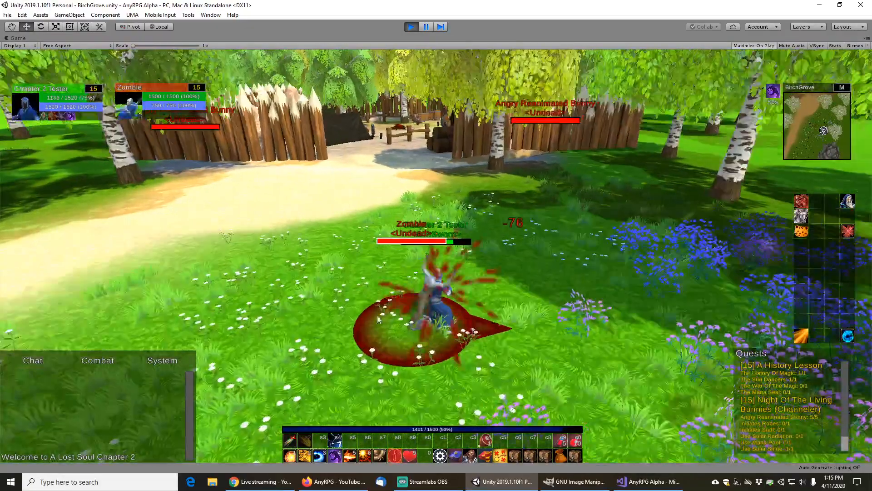
key(a)
key(a)
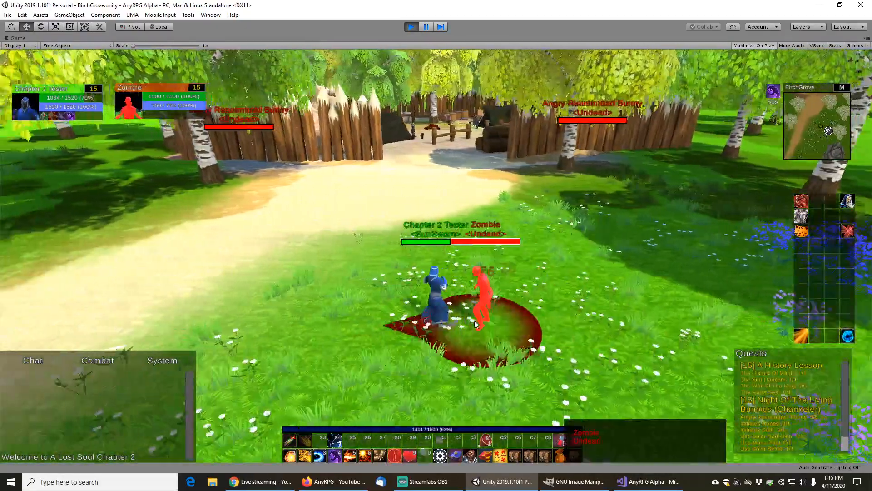
key(a)
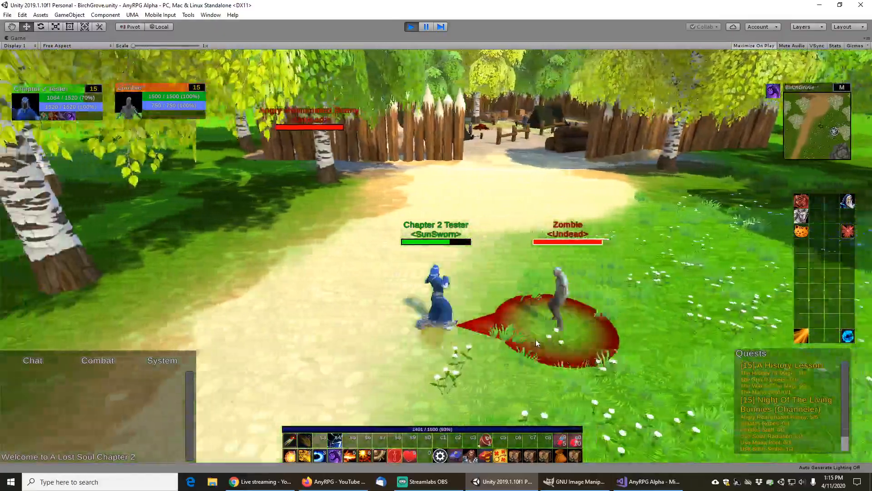
key(a)
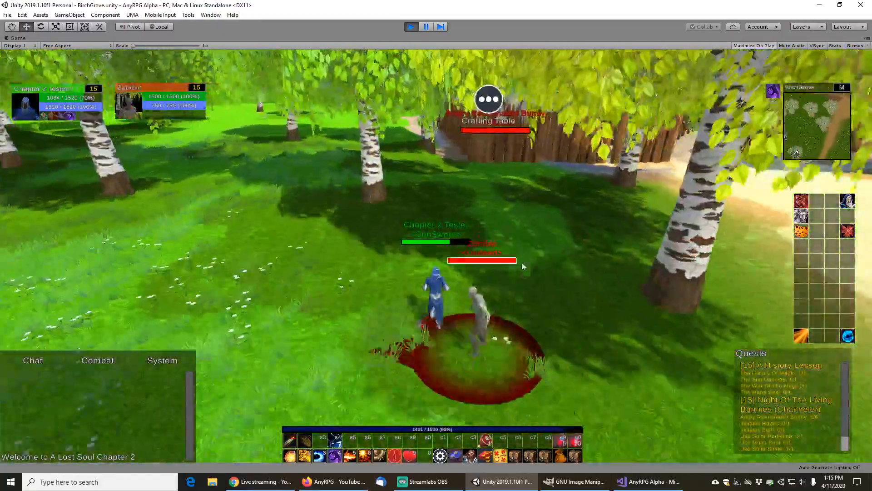
key(w)
drag(535, 271, 484, 267)
key(w)
key(w)
key(w)
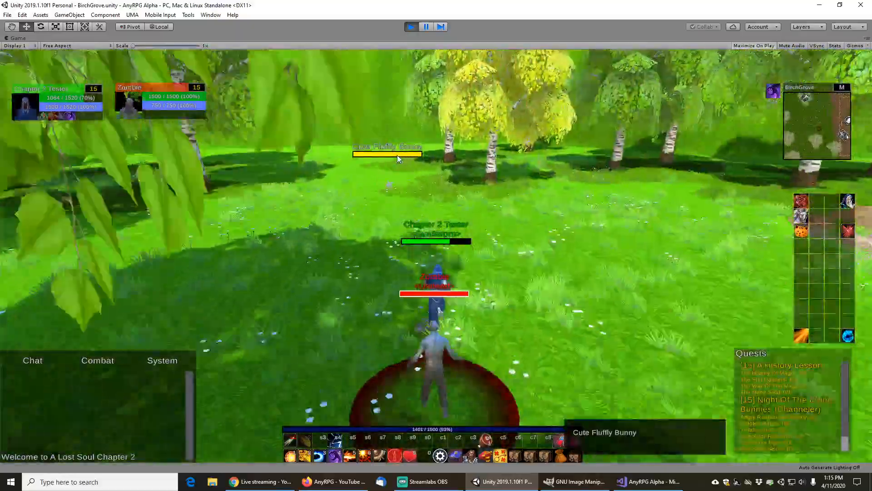
Target the Cute Fluffy Bunny and move around it to view its yellow focus circle
click(397, 157)
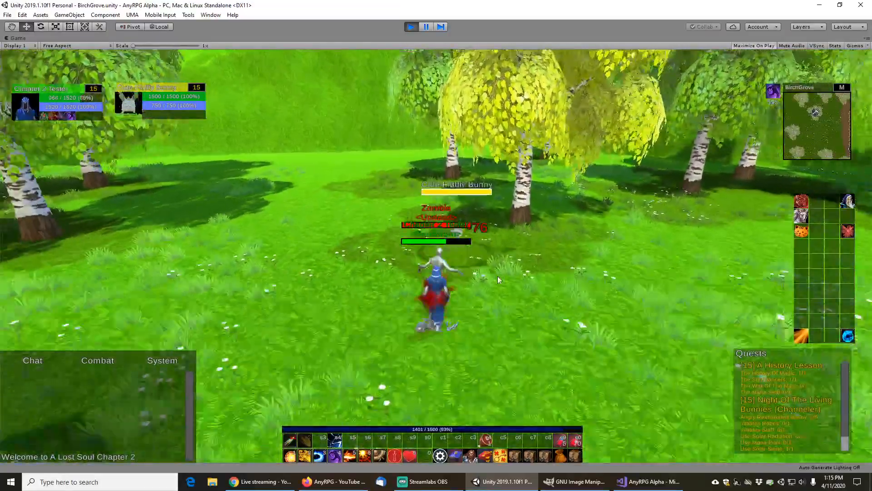
mouse_move(497, 276)
mouse_down()
mouse_move(522, 269)
mouse_move(525, 277)
mouse_move(519, 228)
mouse_move(530, 240)
mouse_move(372, 288)
mouse_move(358, 277)
mouse_move(321, 279)
mouse_move(315, 301)
mouse_move(259, 338)
mouse_move(408, 319)
mouse_move(390, 250)
mouse_move(447, 248)
mouse_move(523, 262)
mouse_move(212, 270)
mouse_up()
key(a)
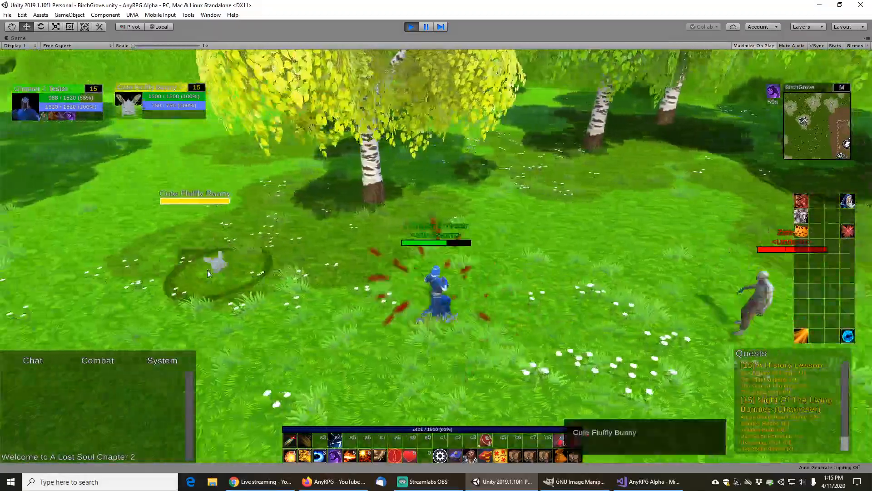
key(d)
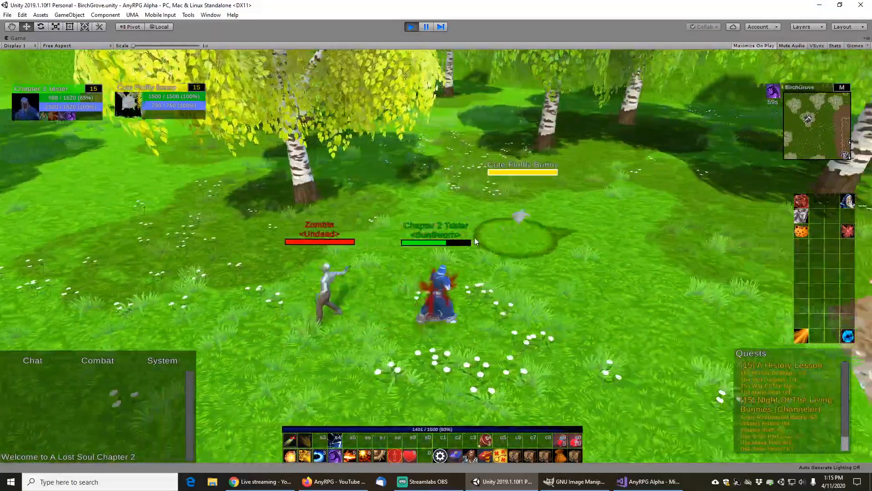
key(s)
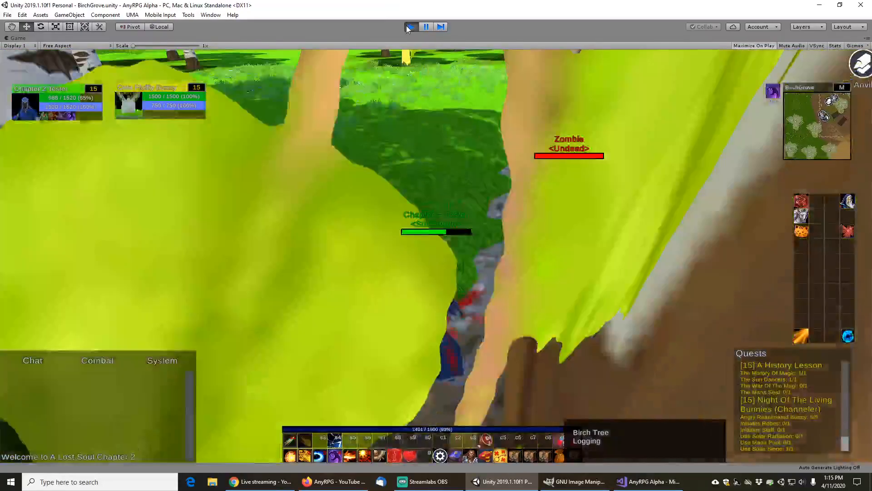
Stop play mode and examine the focus light projector materials, then open the Engine Images UI folder
click(410, 28)
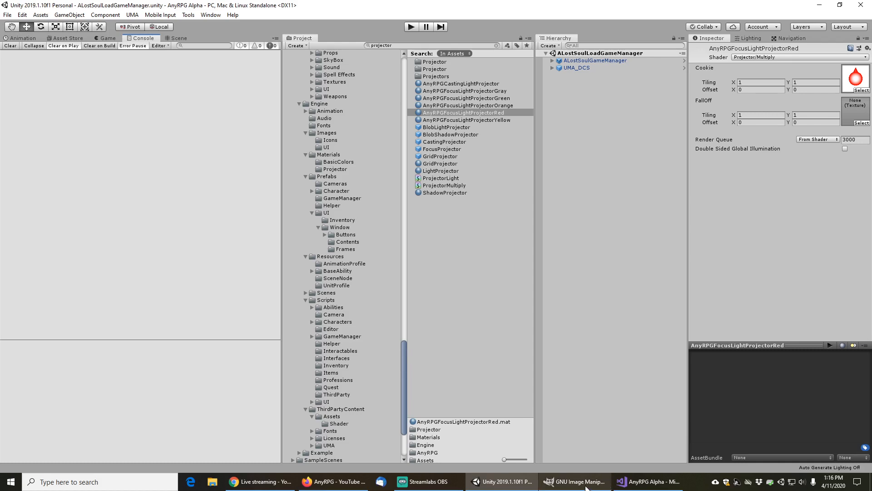
mouse_move(584, 487)
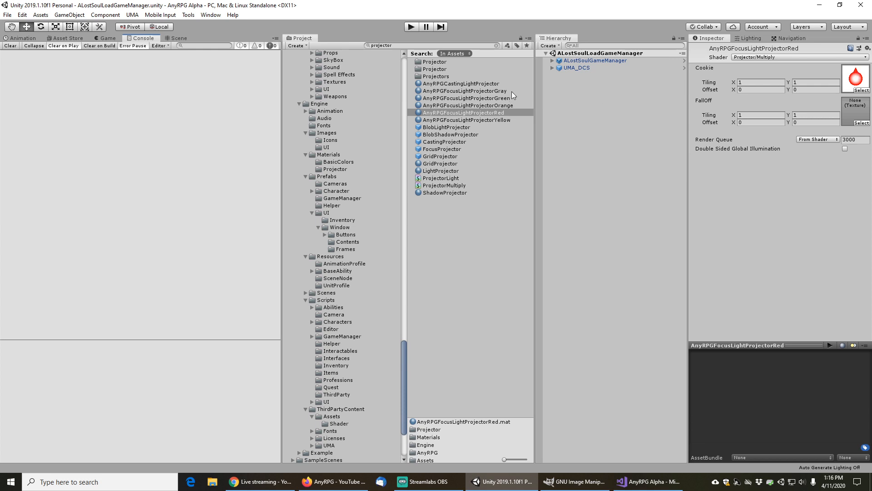
click(479, 84)
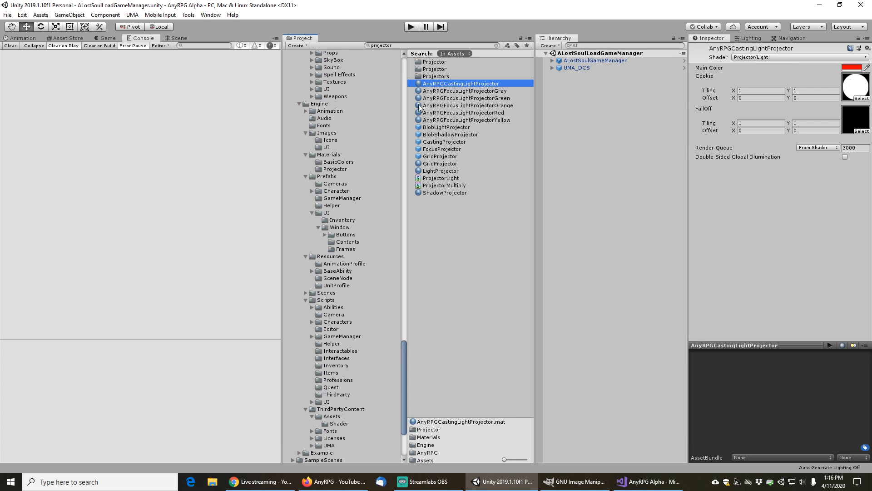
click(327, 147)
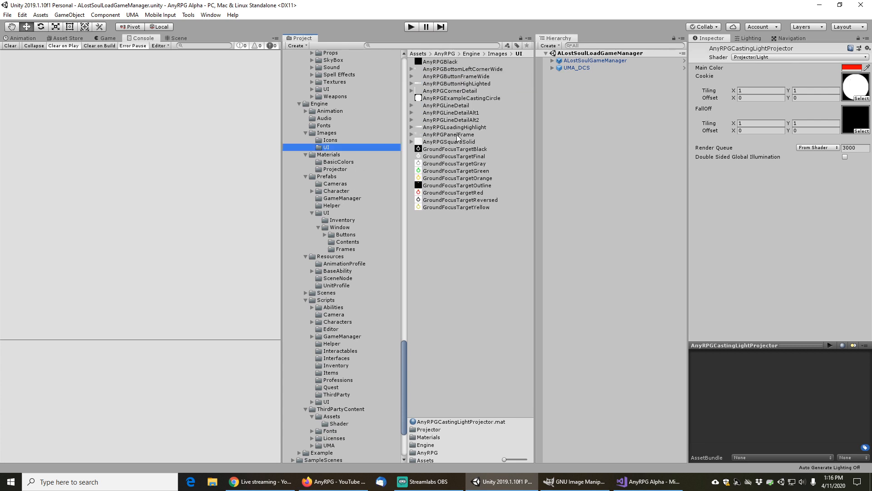
Compare the GroundFocusTarget textures, viewing the GroundFocusTargetBlack preview enlarged and restoring it
click(449, 165)
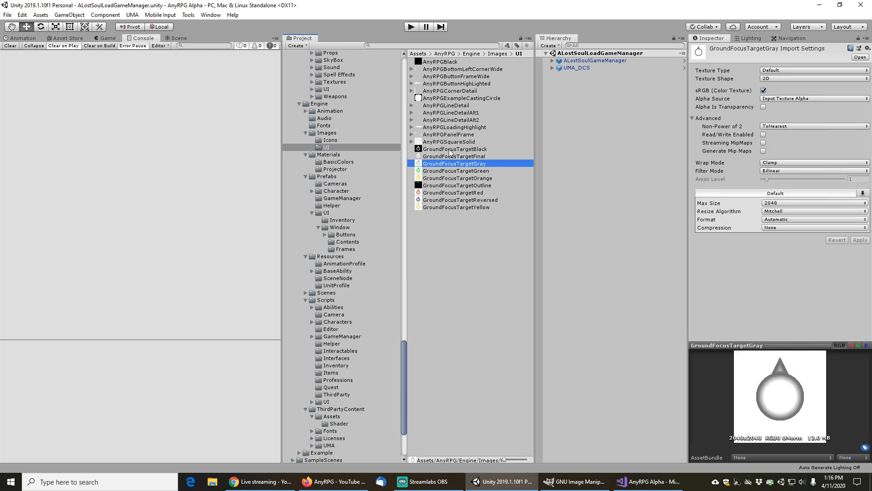
click(449, 157)
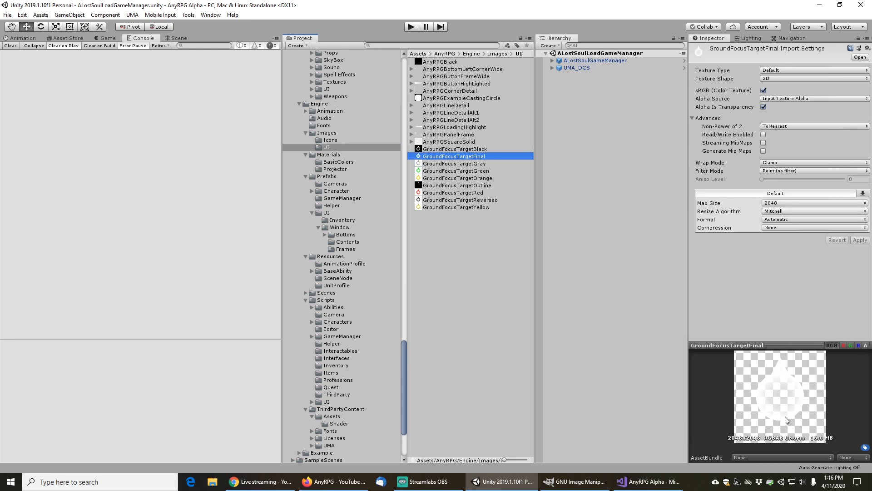
click(456, 151)
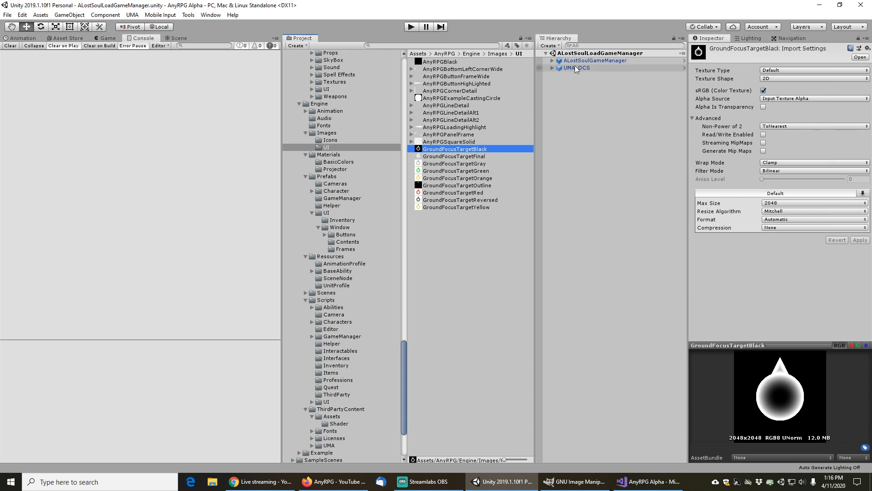
click(449, 165)
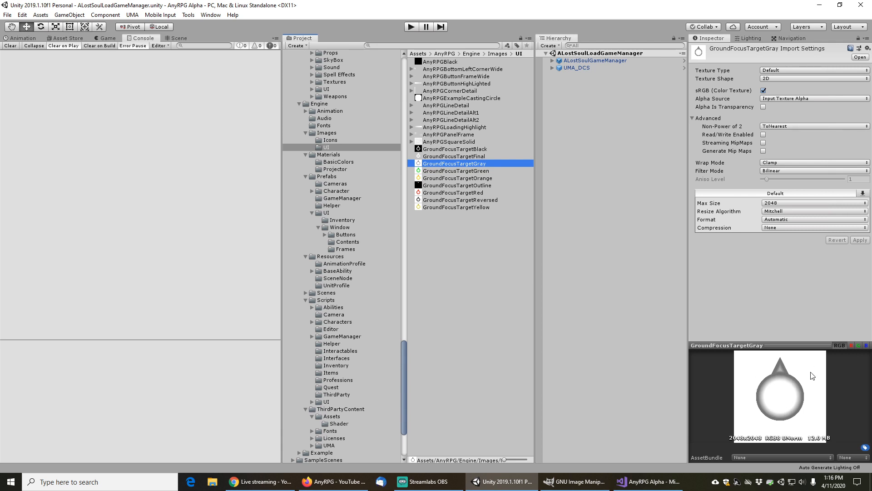
click(452, 149)
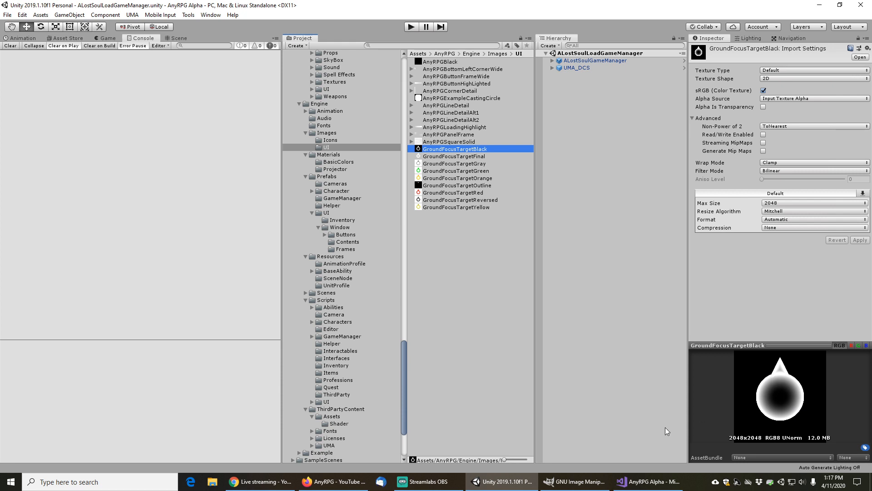
right_click(774, 347)
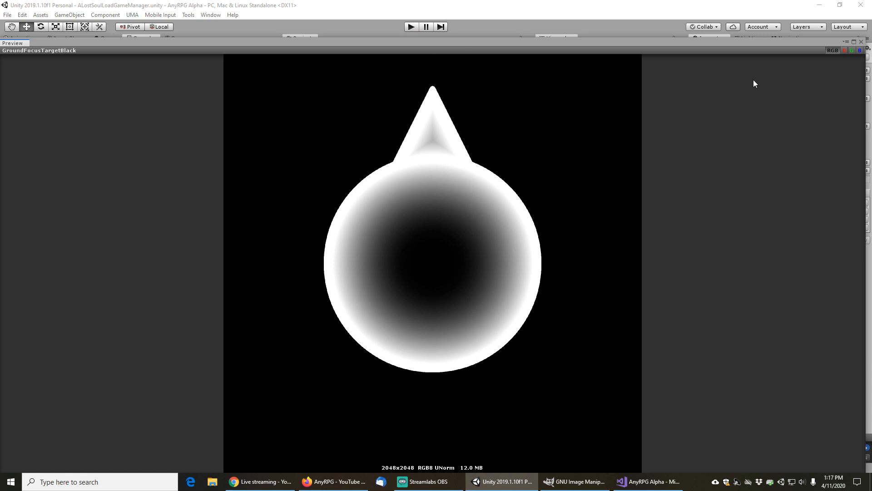
click(854, 42)
Switch to GIMP and start a new image sized 2000 × 2000 pixels
click(580, 487)
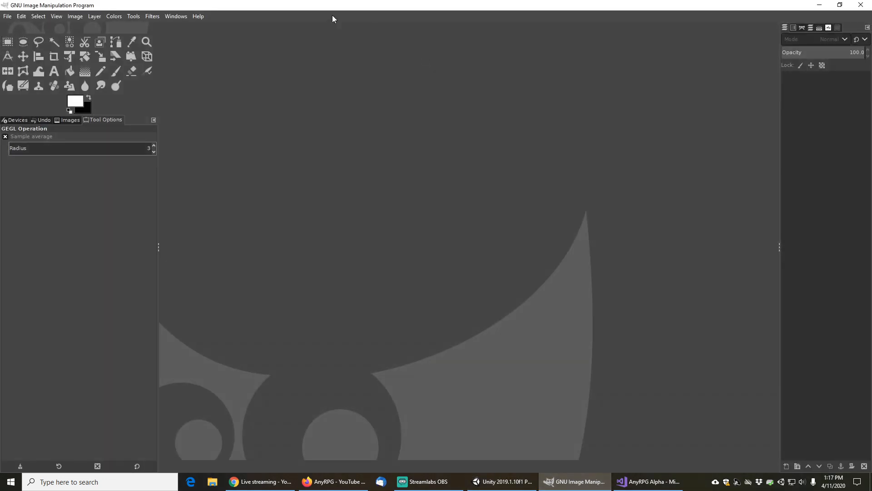
click(7, 16)
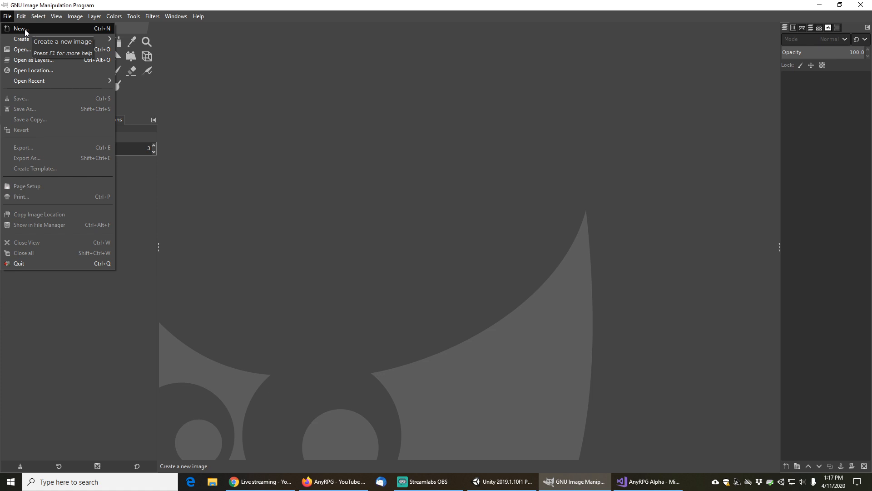
click(25, 29)
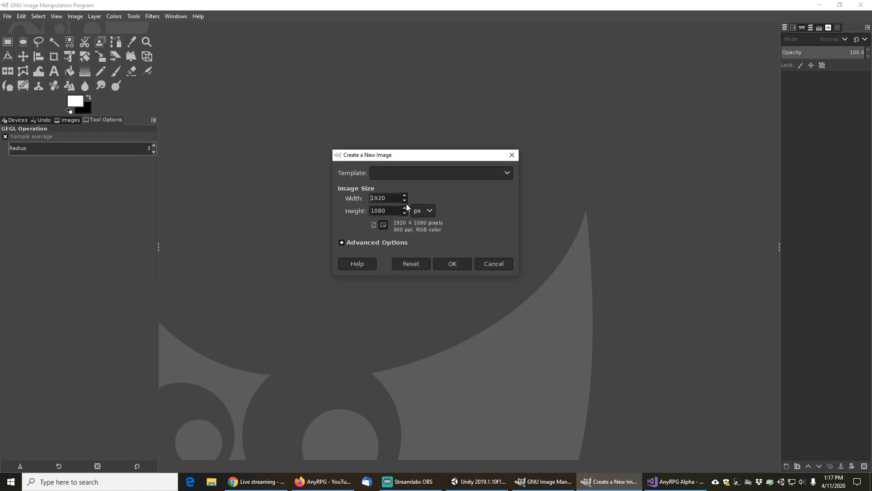
drag(392, 200, 350, 188)
text(2000)
key(Tab)
text(000)
key(BackSpace)
key(BackSpace)
key(BackSpace)
text(2000)
Set the new image's fill to Transparency under Advanced Options and create it
click(342, 244)
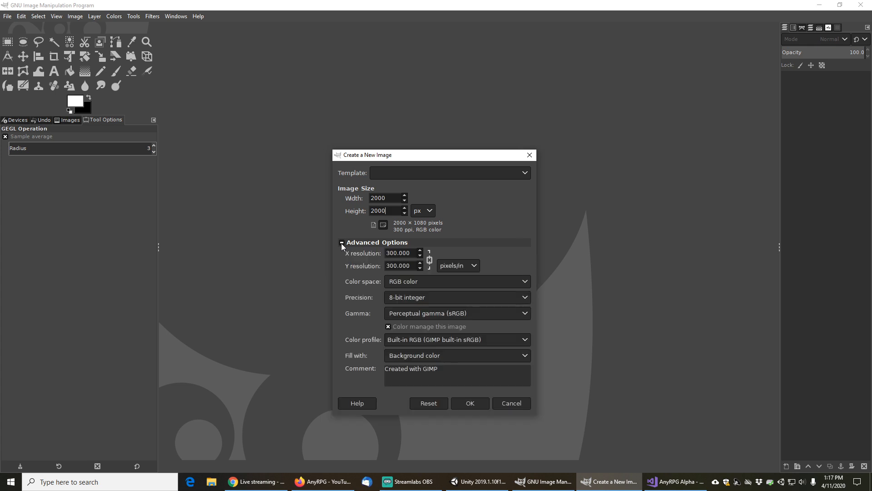
click(524, 353)
click(411, 382)
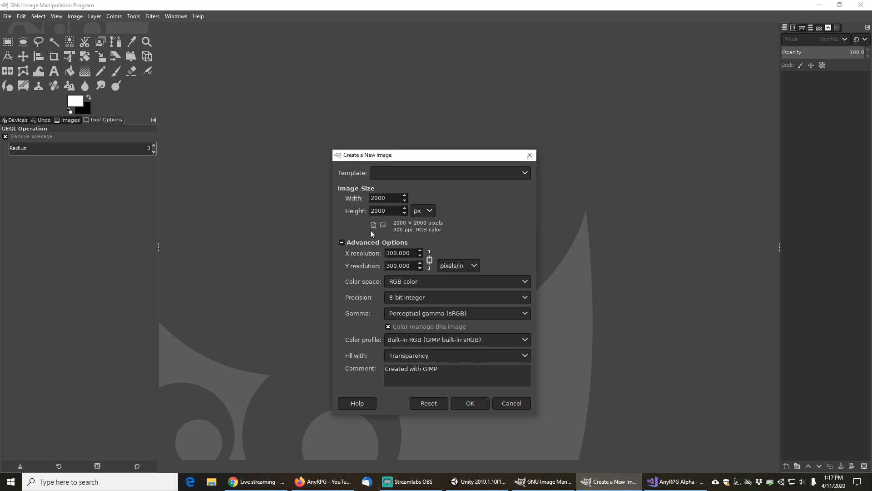
click(470, 403)
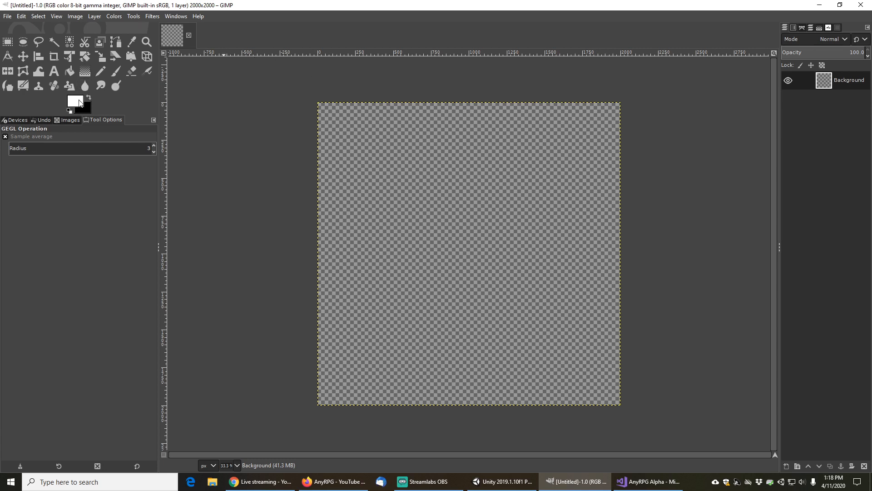
Add a horizontal guide at 50 percent of the image
click(76, 17)
mouse_move(110, 231)
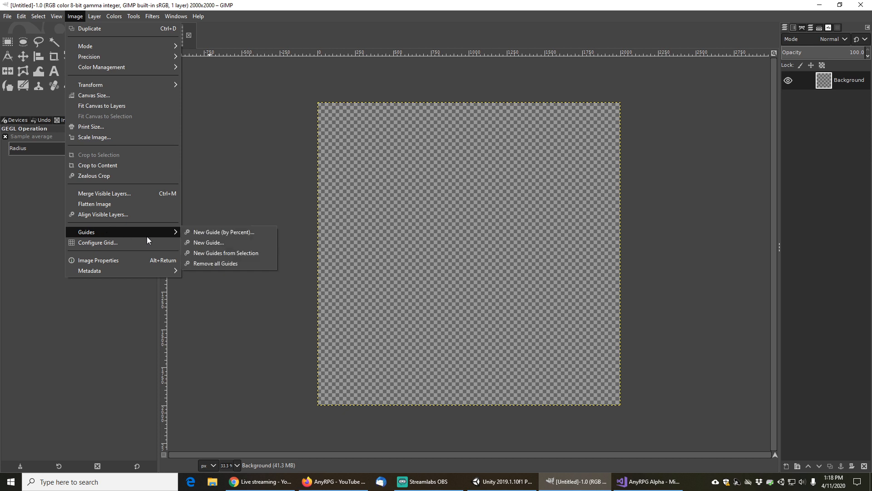
click(222, 233)
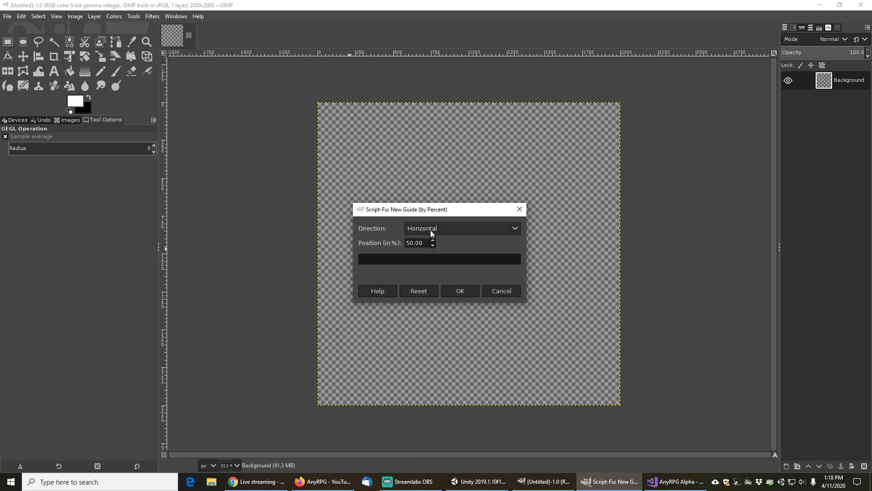
click(460, 291)
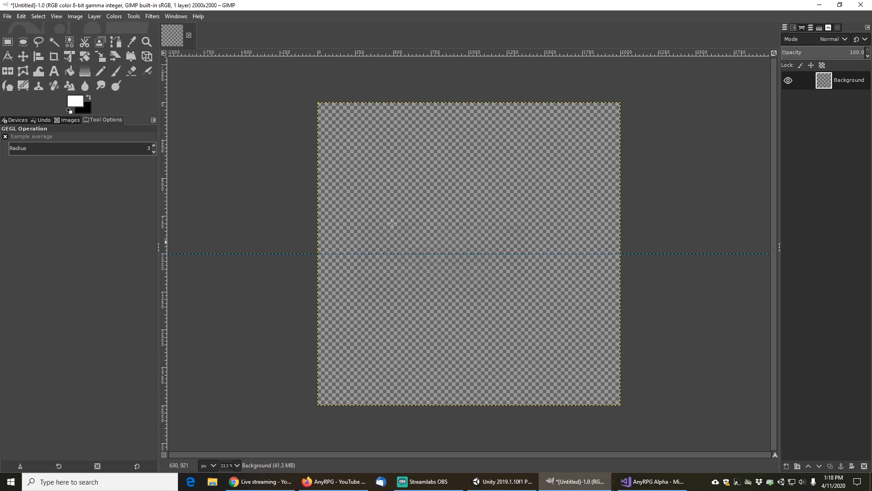
Add a vertical guide at 50 percent of the image
click(72, 17)
mouse_move(114, 230)
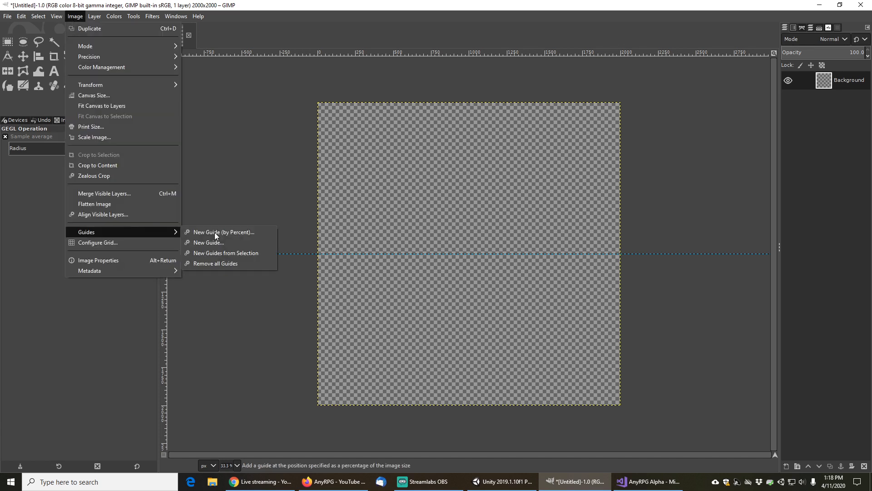
click(225, 232)
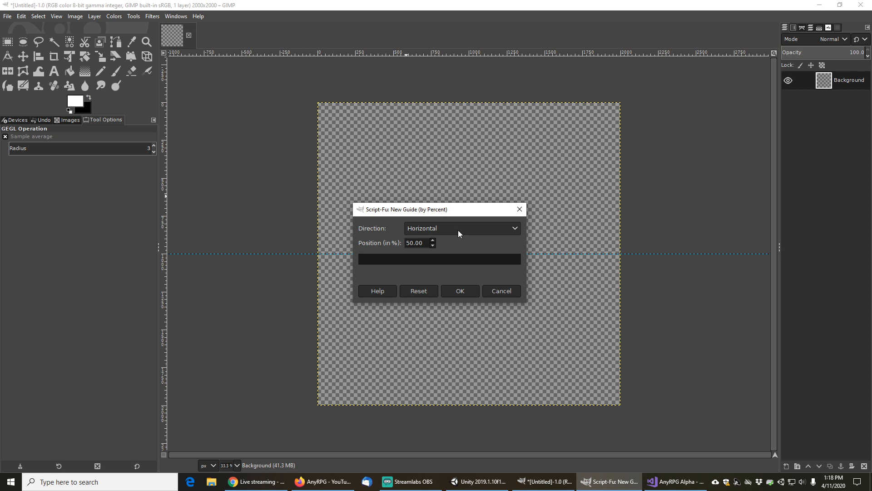
click(458, 230)
click(431, 241)
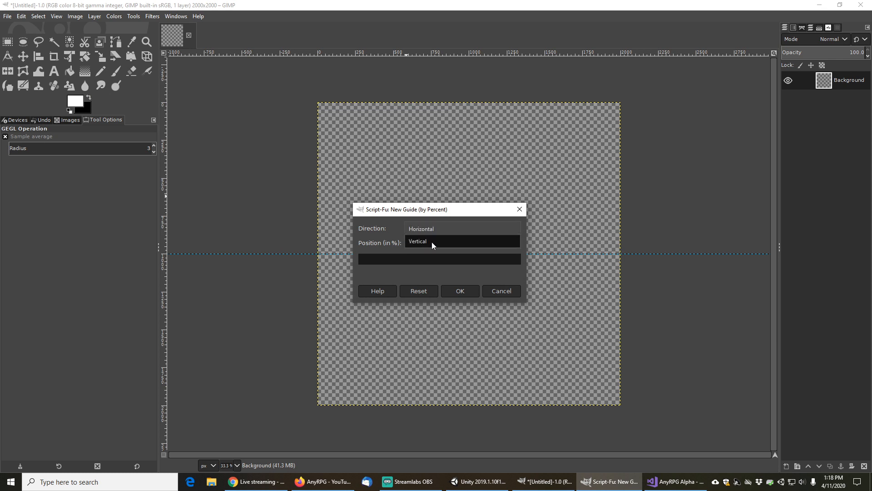
click(459, 291)
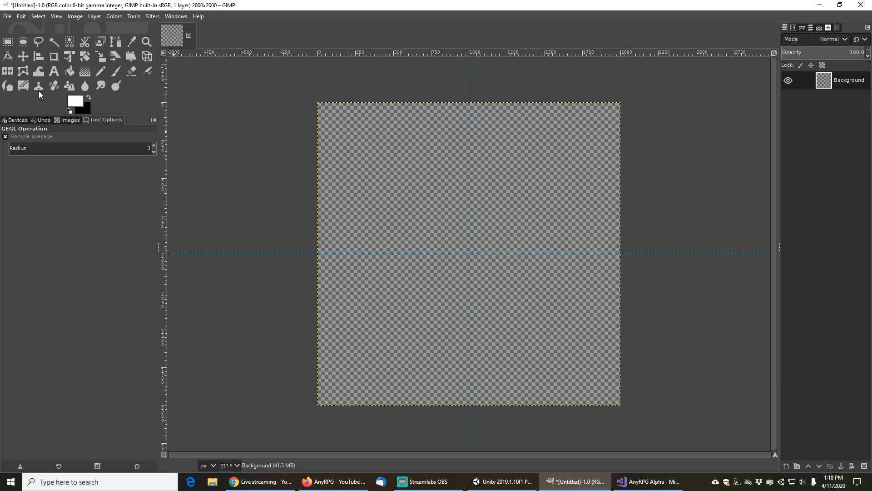
Select a 1000 px circle centred on the guides with Ellipse Select and add a new transparent layer named Fill
click(23, 42)
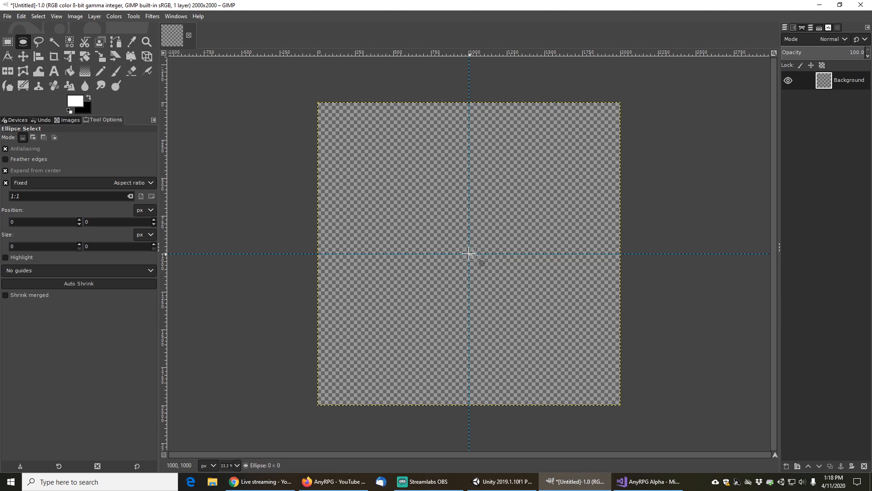
drag(469, 253, 544, 289)
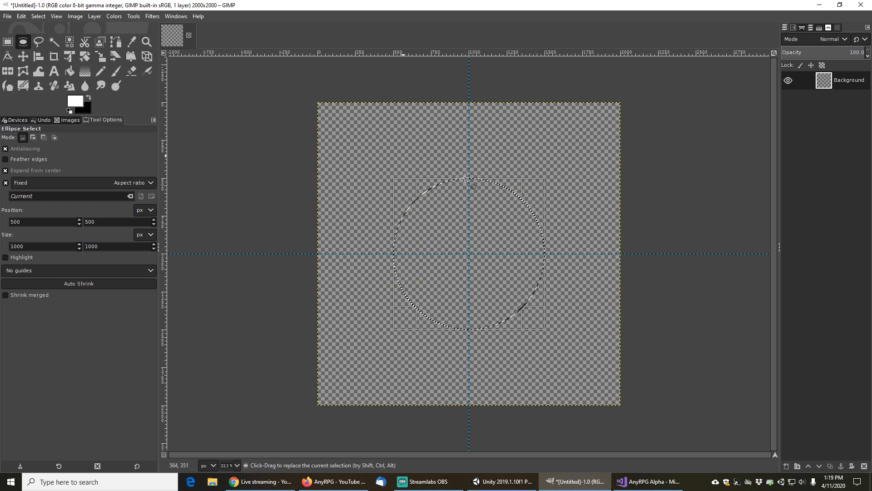
scroll(527, 226, up, 1)
scroll(543, 230, down, 1)
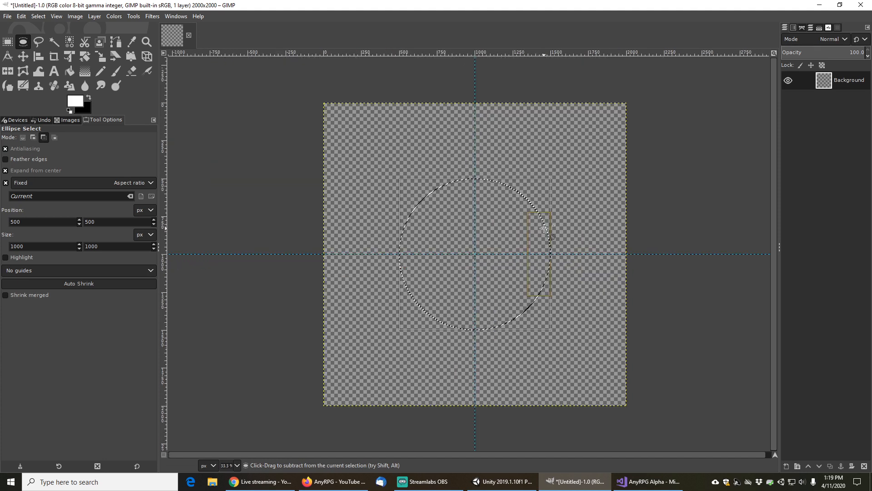
click(787, 466)
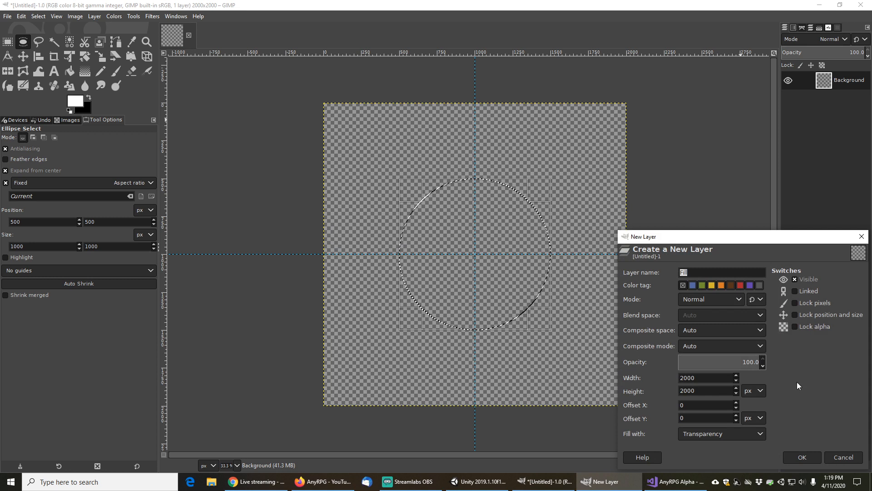
click(806, 455)
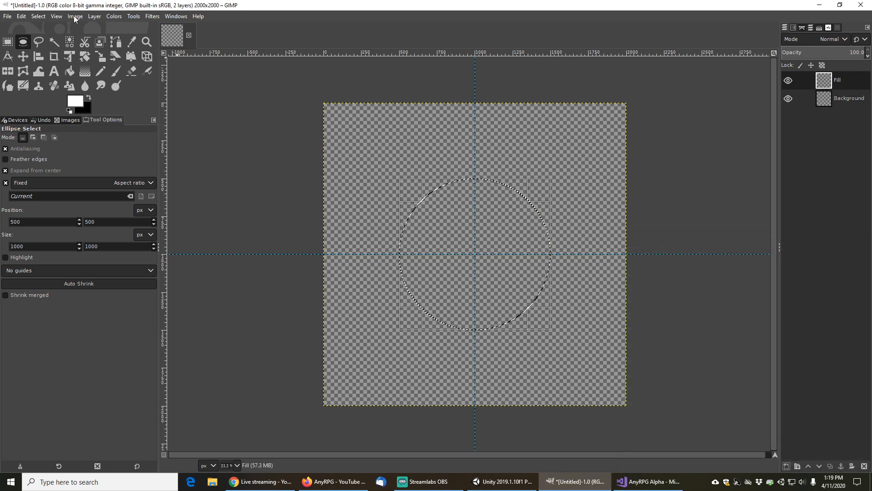
Convert the circle selection into a 20 px border with Smooth border style
click(41, 21)
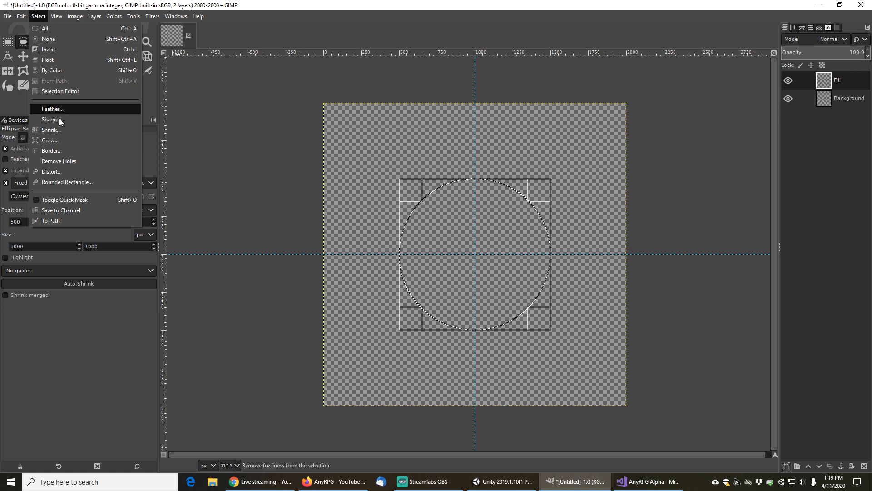
click(52, 151)
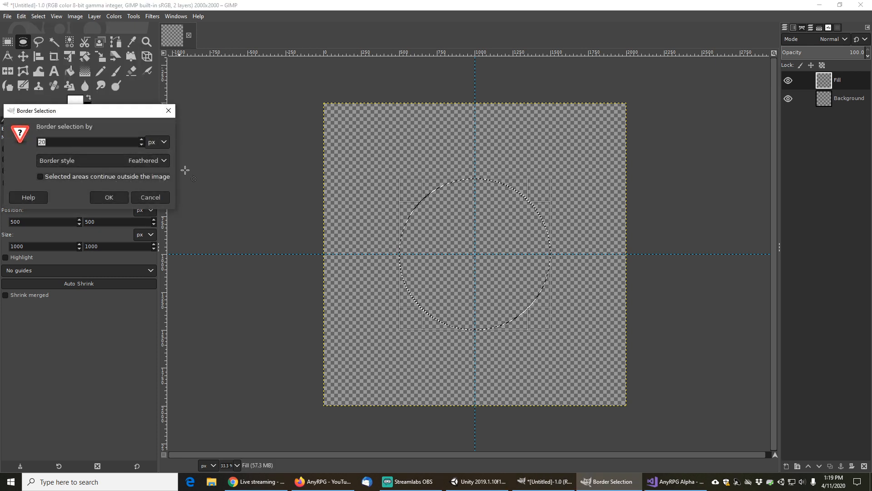
click(162, 160)
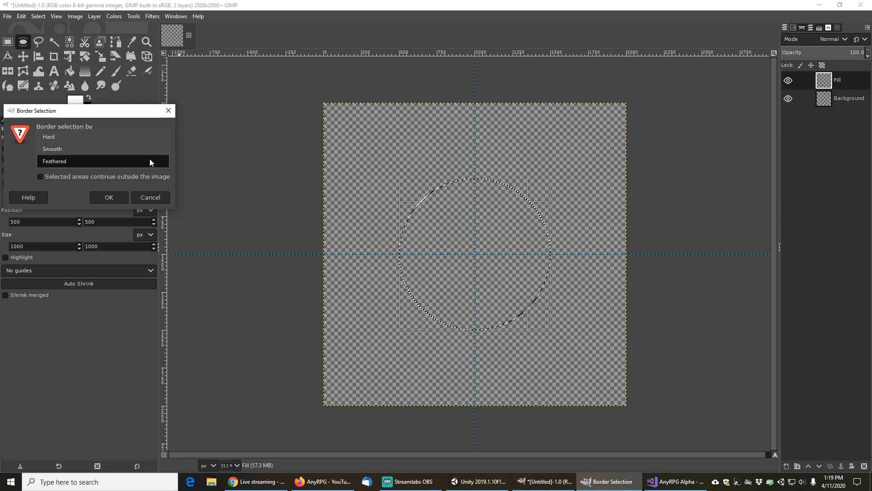
click(73, 146)
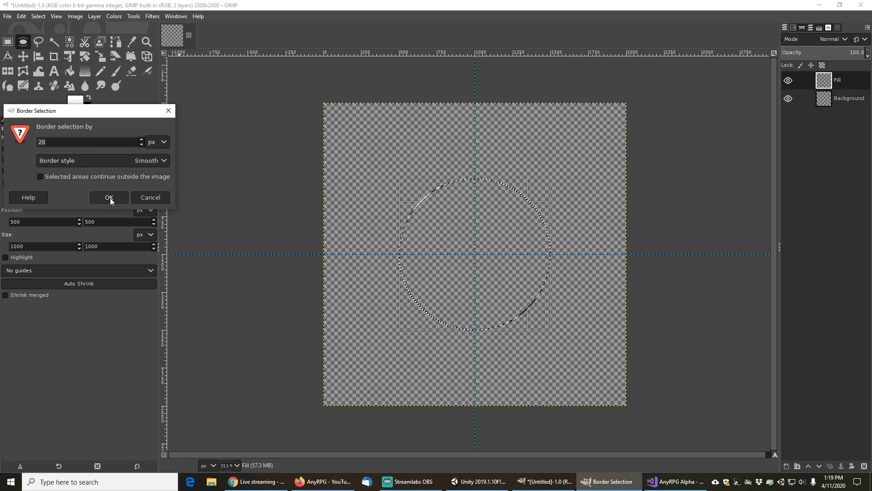
click(110, 198)
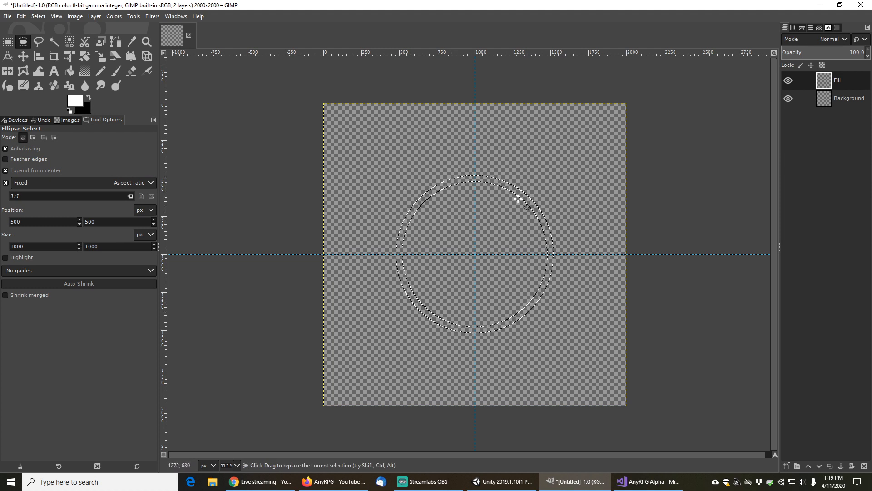
Bucket-fill the ring selection with white on the Fill layer and add another new transparent layer
click(69, 72)
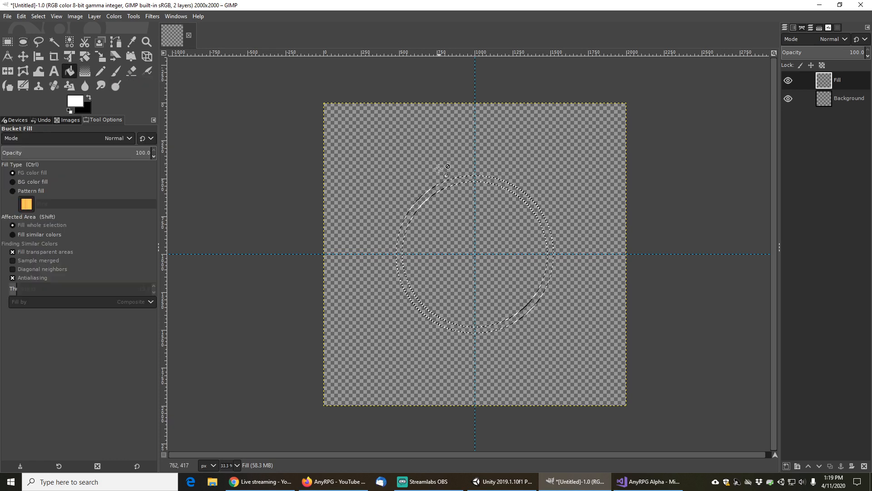
click(454, 181)
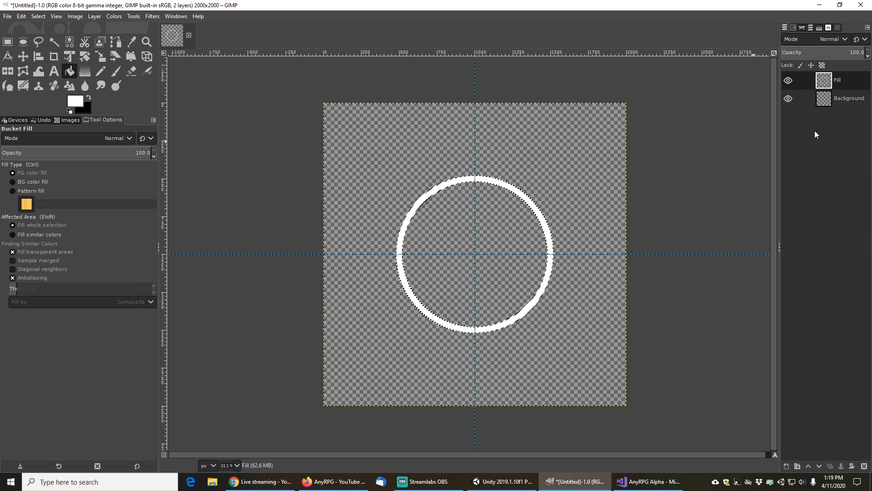
click(787, 466)
click(812, 458)
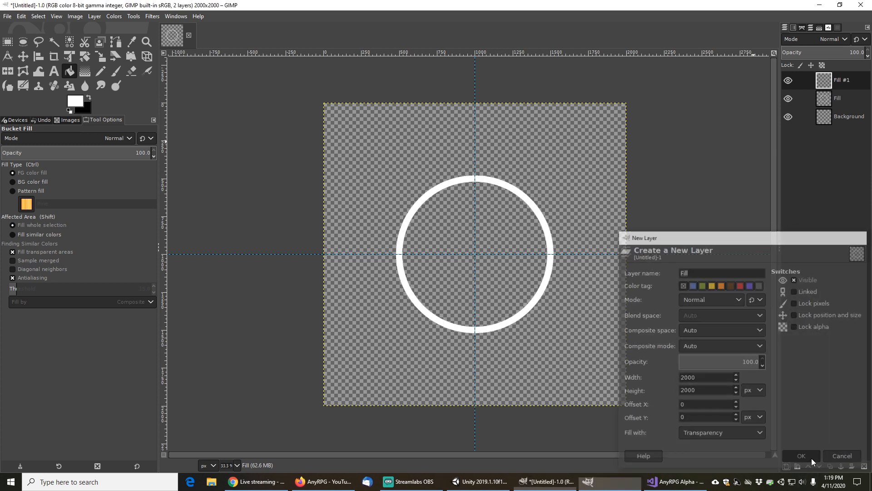
Rename the Fill layer to FullCircle
double_click(838, 97)
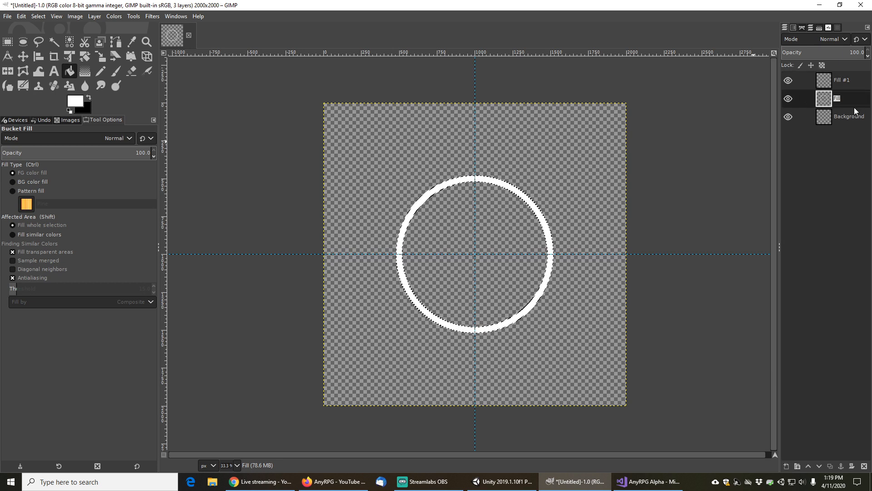
text(Circle)
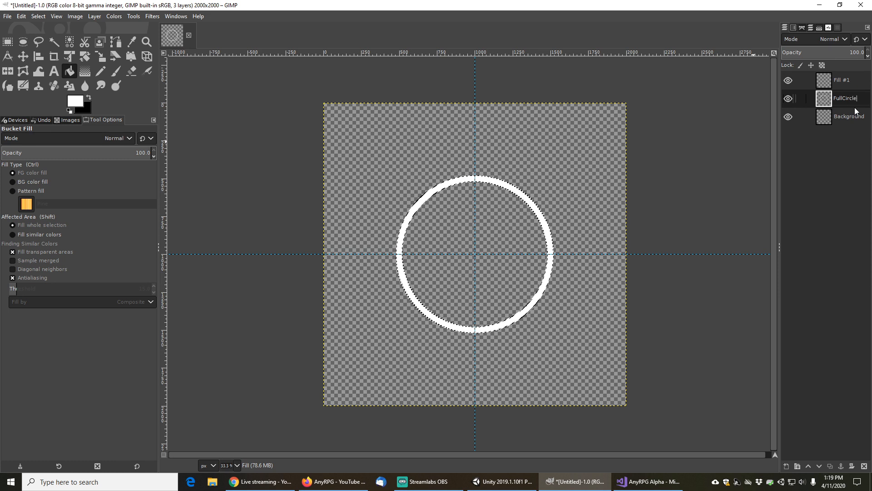
key(Return)
On the Fill #1 layer, clear the selection, select a 400 × 400 px square centred on the guides, and fill it with white
click(843, 82)
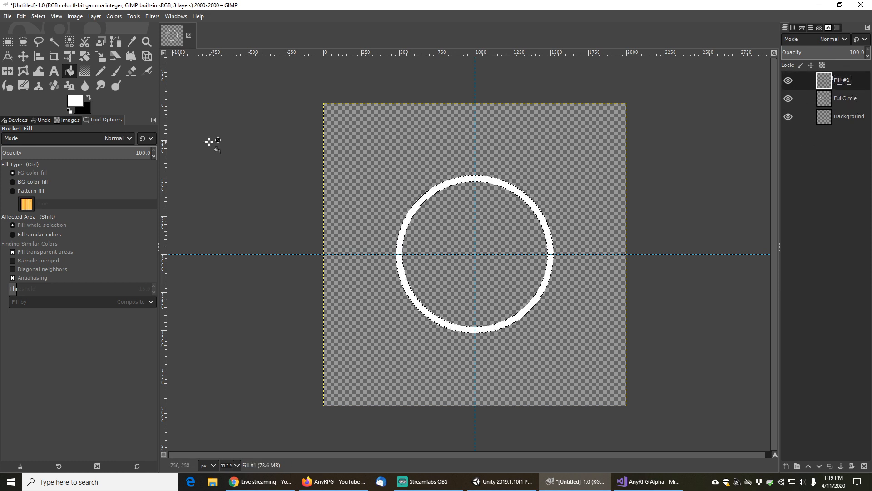
click(37, 19)
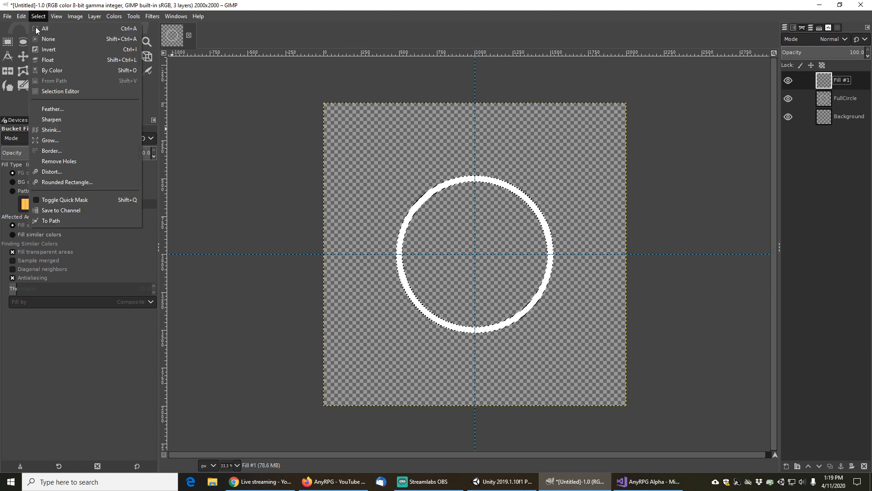
click(50, 40)
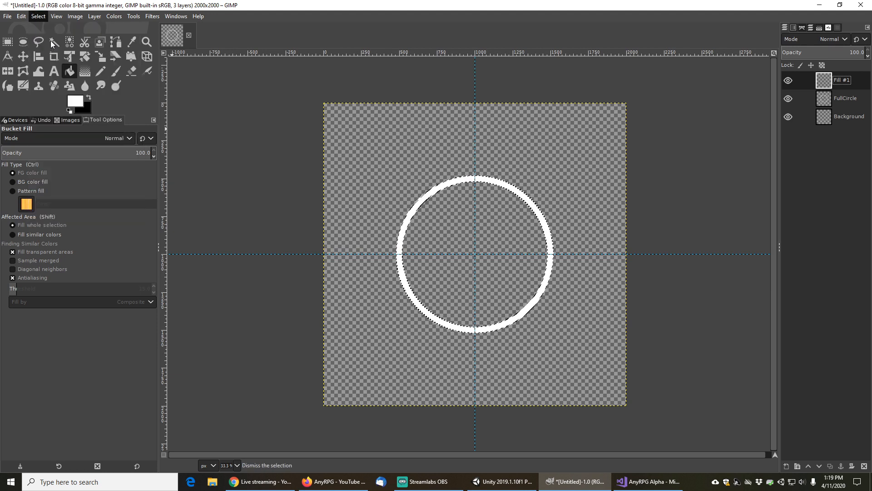
click(8, 42)
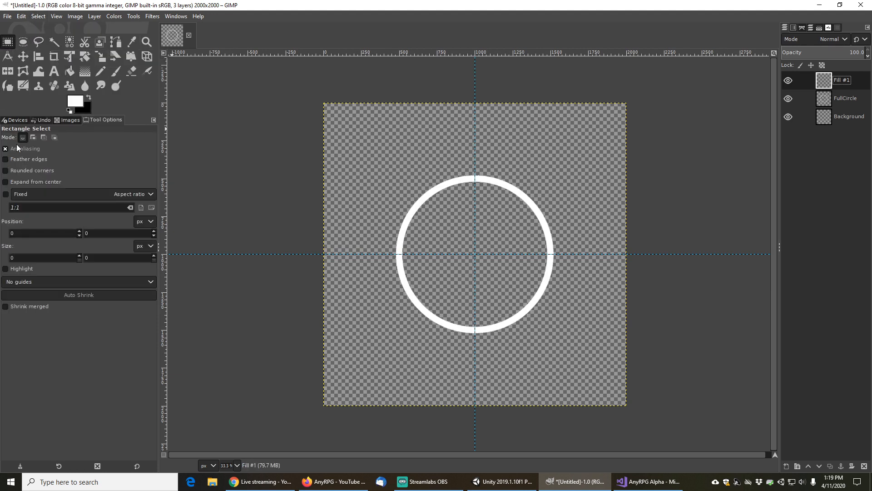
click(6, 182)
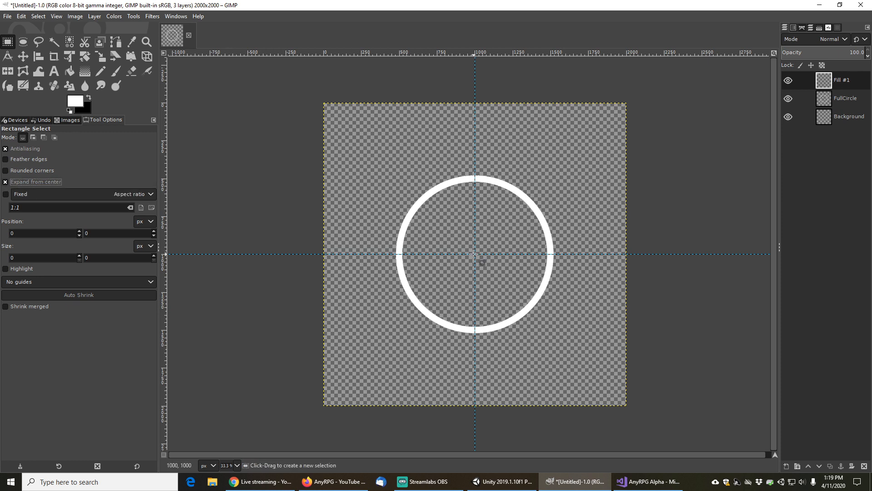
drag(475, 254, 504, 285)
key(shift)
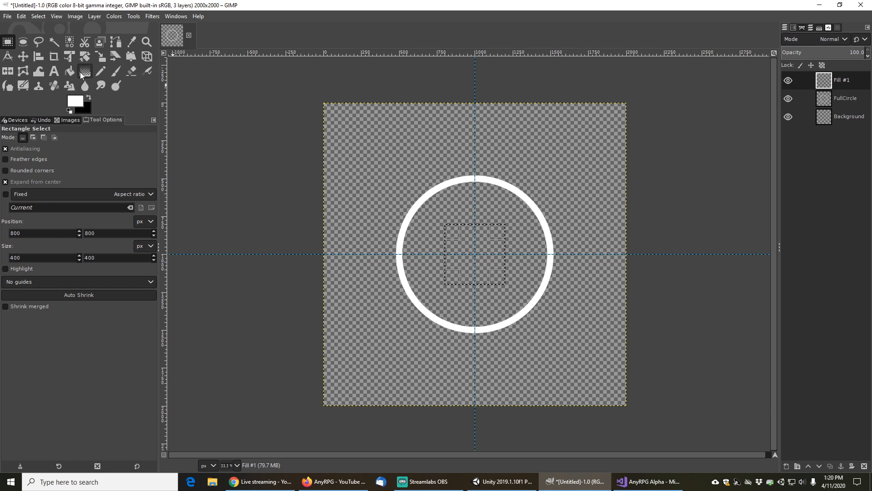
click(69, 71)
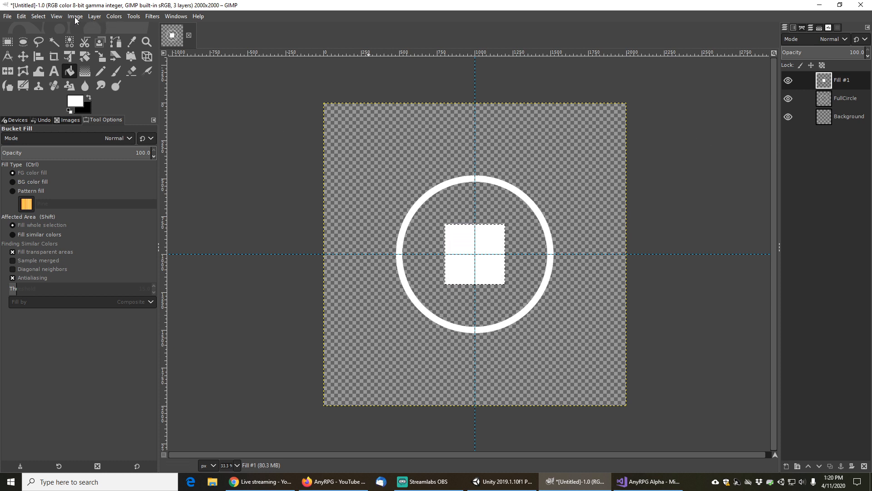
Rotate the white square 45 degrees about the image centre with Arbitrary Rotation
click(95, 16)
mouse_move(135, 140)
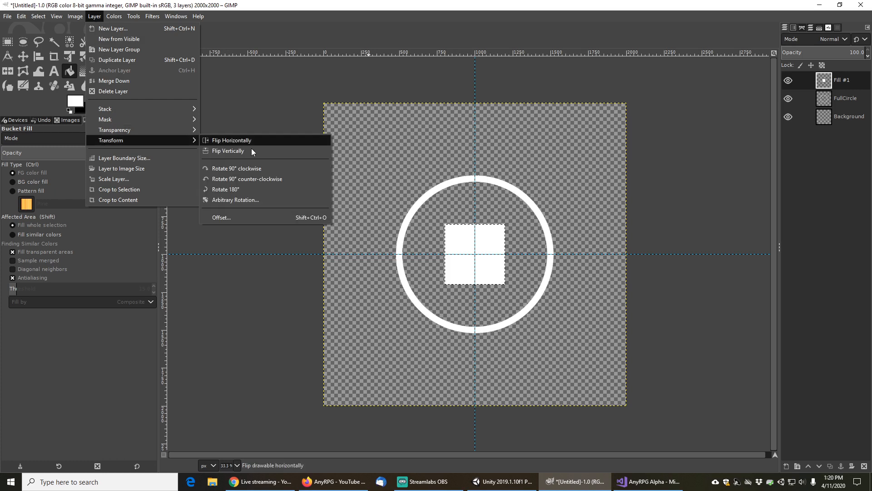
click(241, 198)
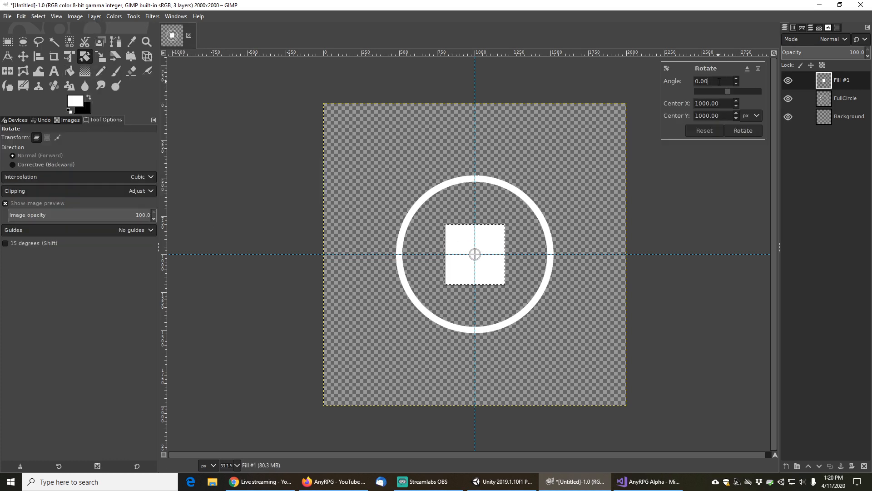
text(45)
key(Tab)
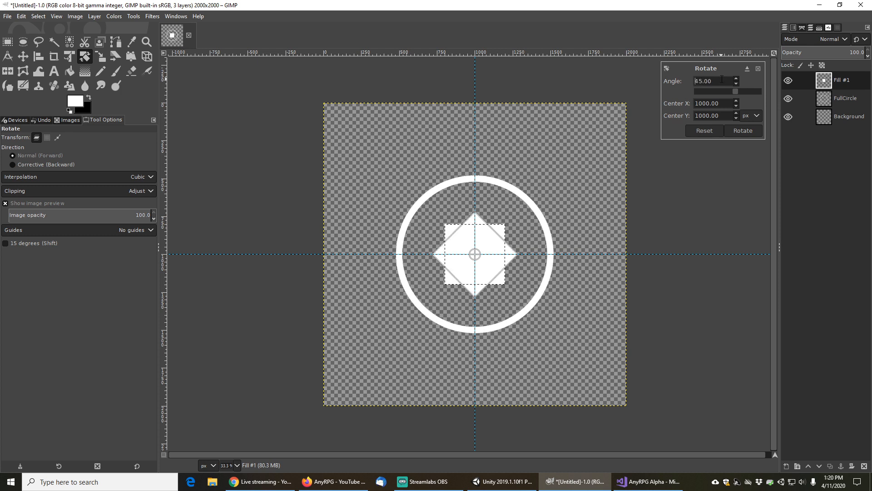
click(745, 131)
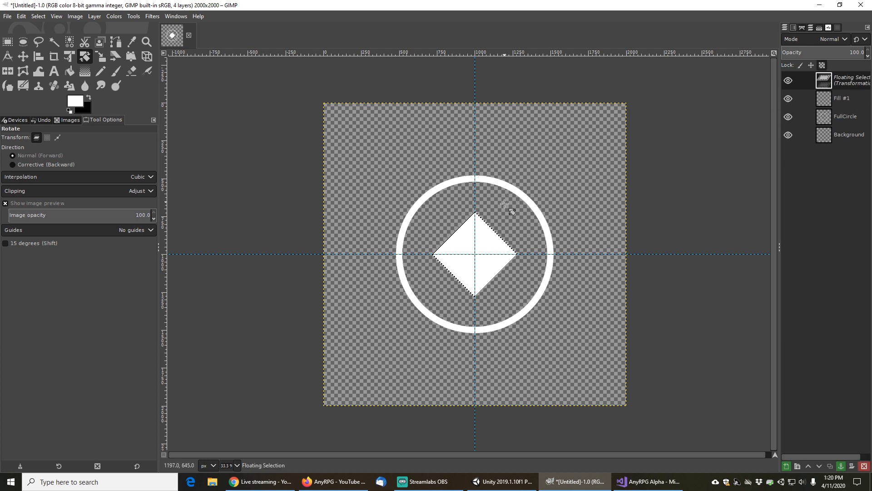
Anchor the rotated floating selection and rename its layer Diamond
right_click(848, 83)
click(787, 188)
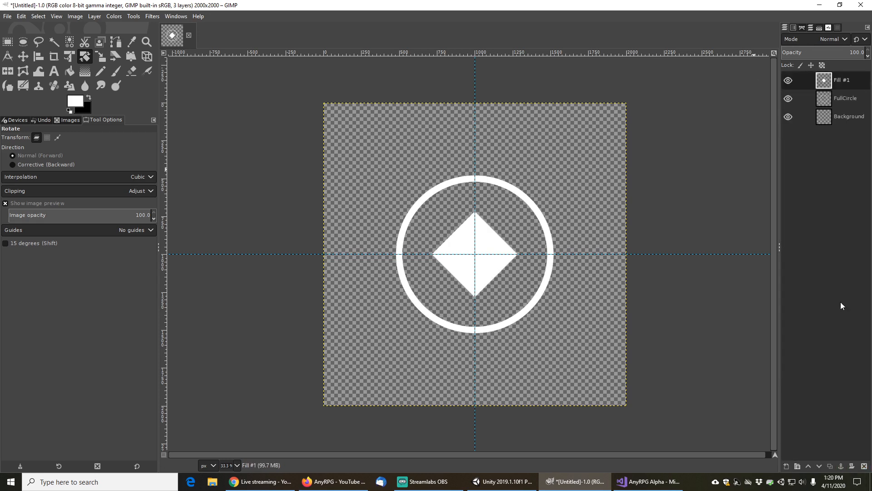
double_click(844, 81)
text(Diamond)
key(Return)
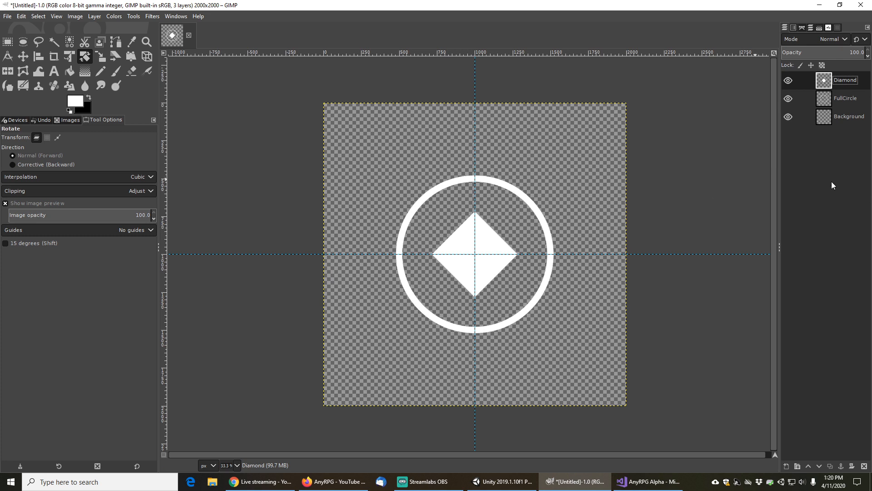
Add a new transparent layer named Fill and fuzzy-select the diamond shape from the Diamond layer
click(786, 465)
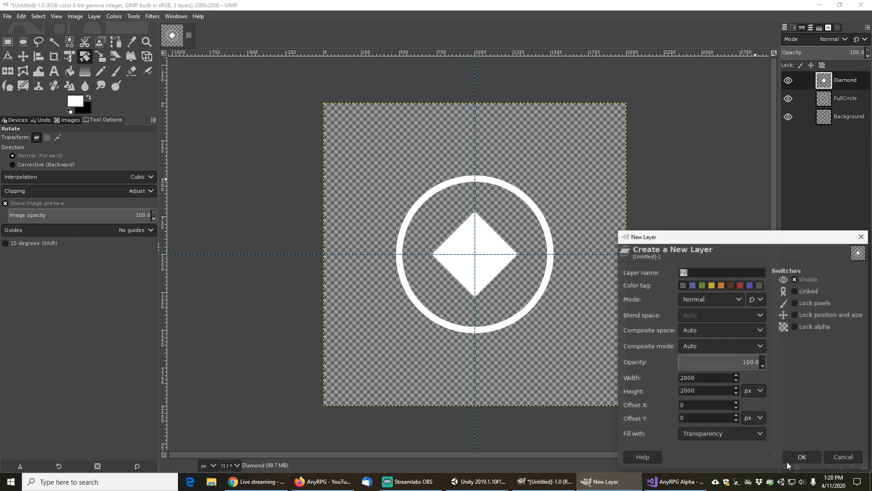
click(802, 457)
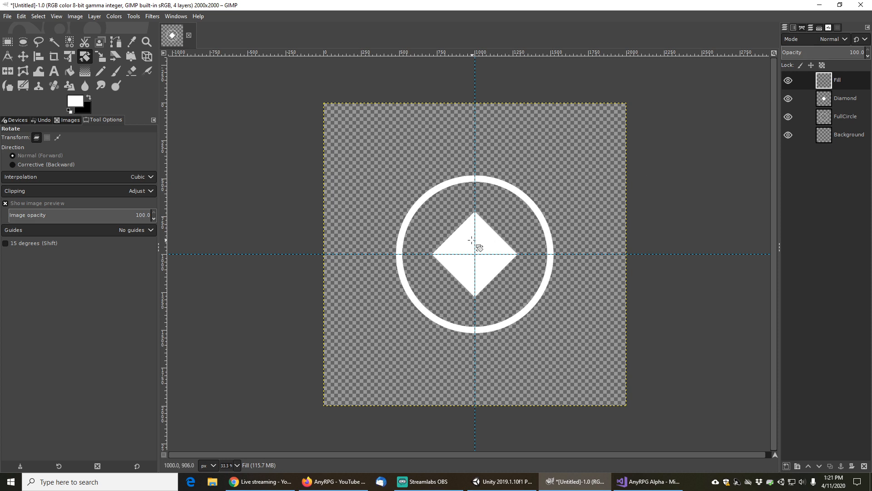
click(54, 41)
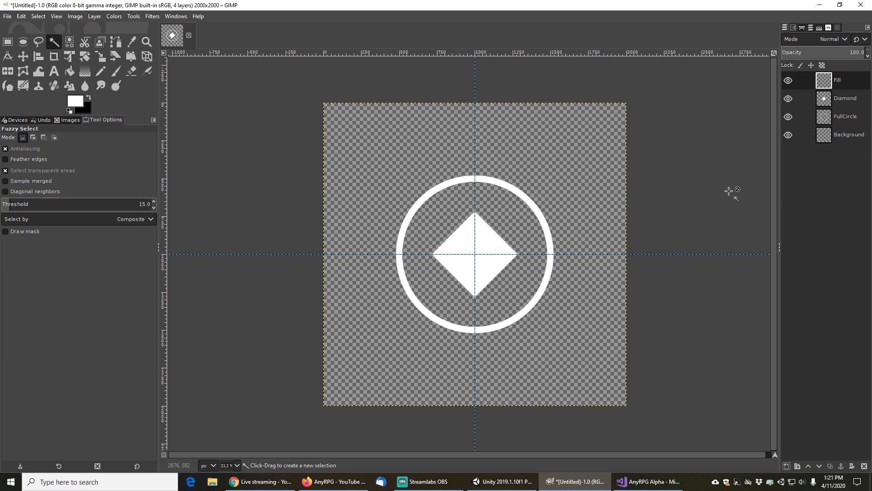
click(485, 243)
click(852, 97)
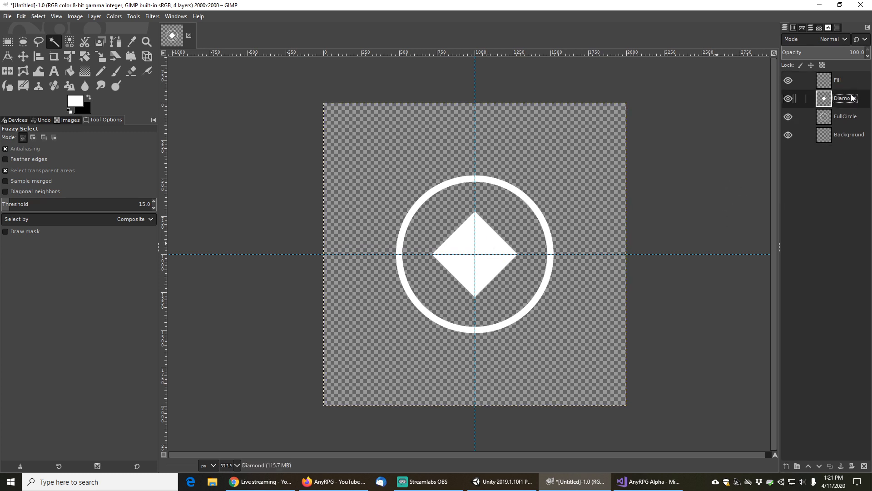
click(481, 253)
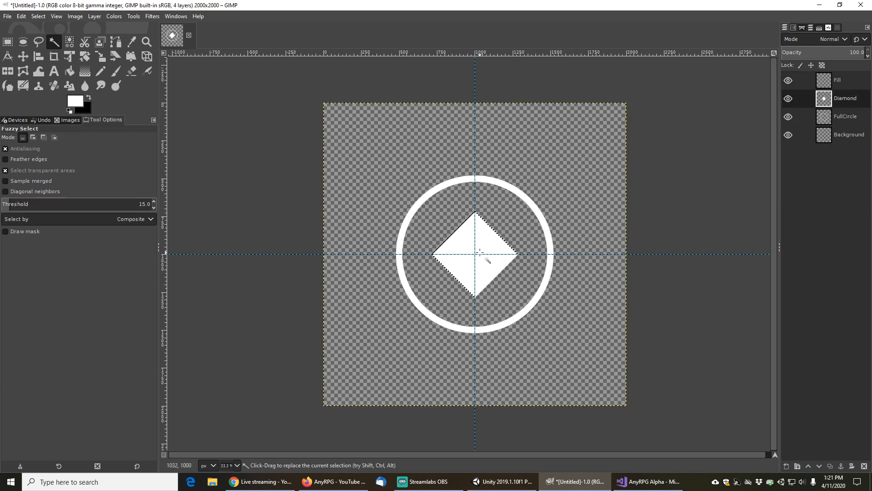
click(843, 80)
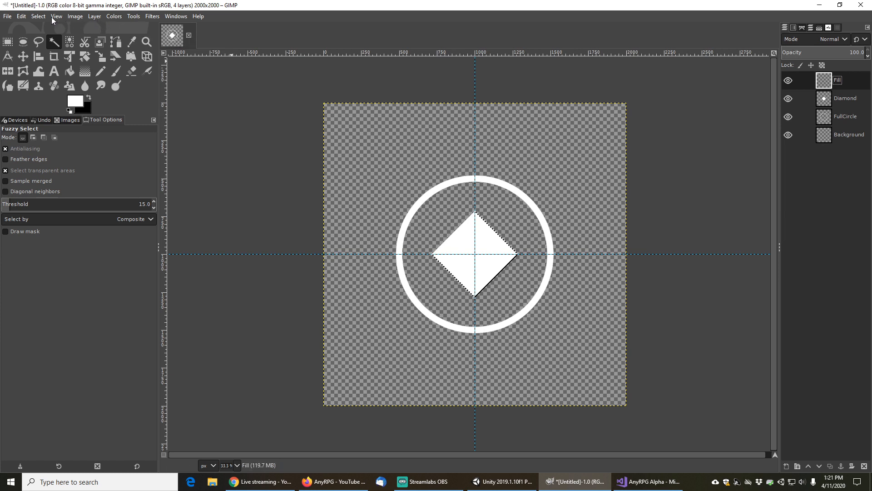
Convert the diamond selection into a 20 px border with Smooth border style
click(39, 16)
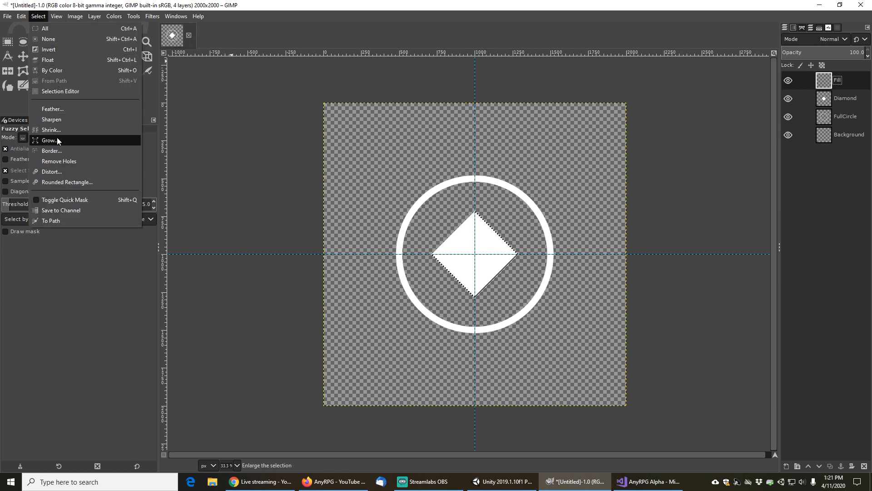
click(56, 150)
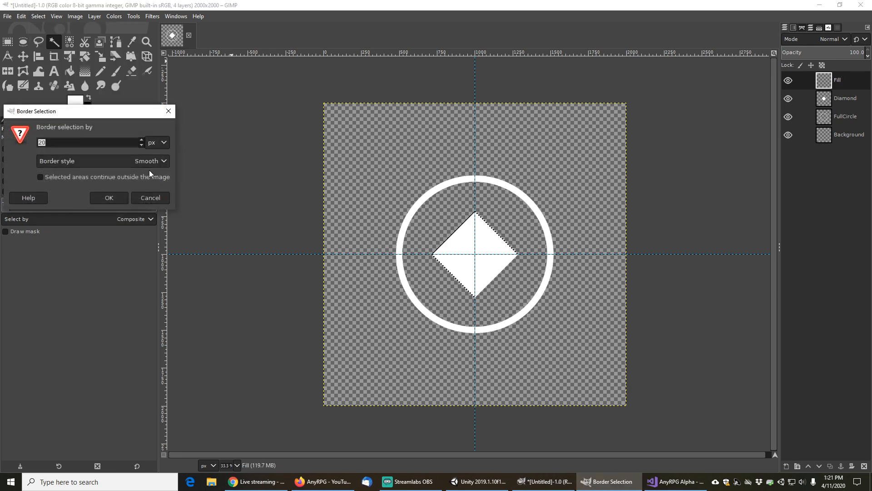
click(109, 198)
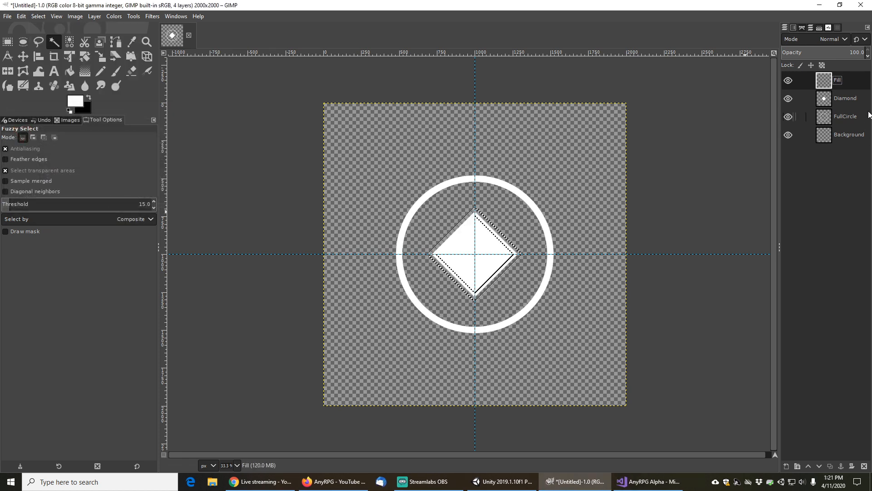
Bucket-fill the diamond border selection with white on the Fill layer and clear the selection
click(70, 71)
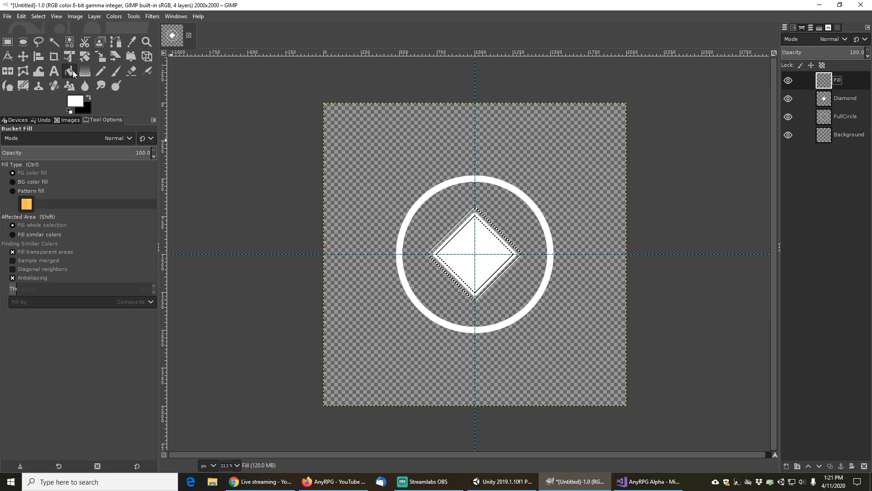
click(460, 222)
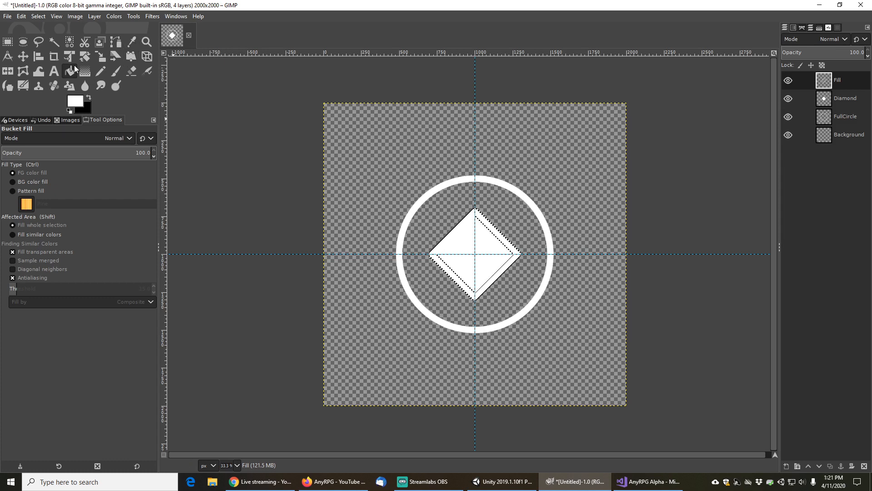
click(38, 17)
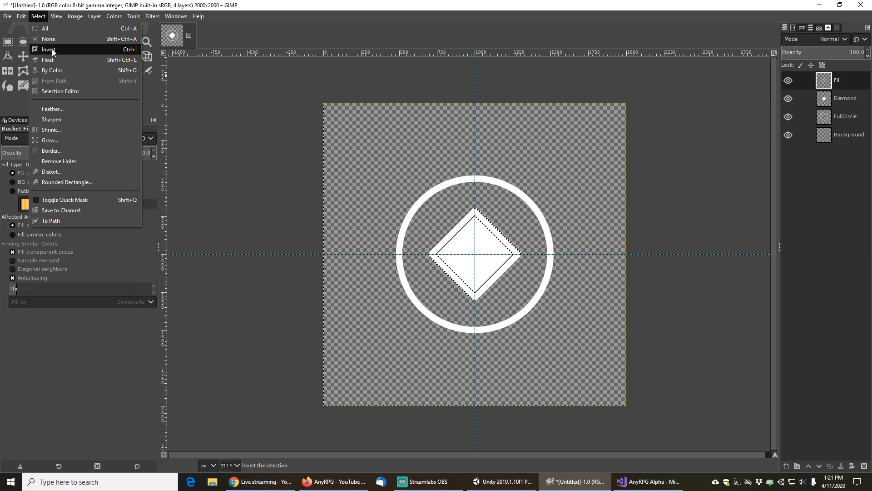
click(55, 40)
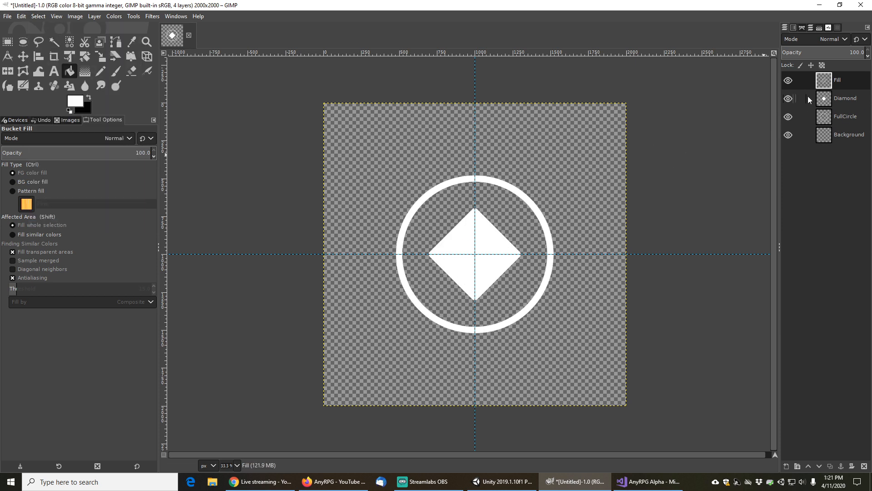
Hide the Diamond layer and add another new transparent layer
click(789, 98)
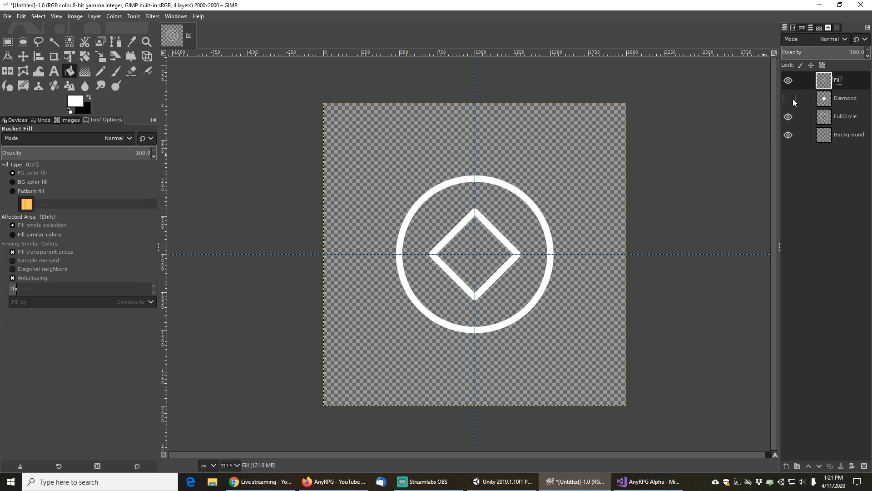
click(788, 467)
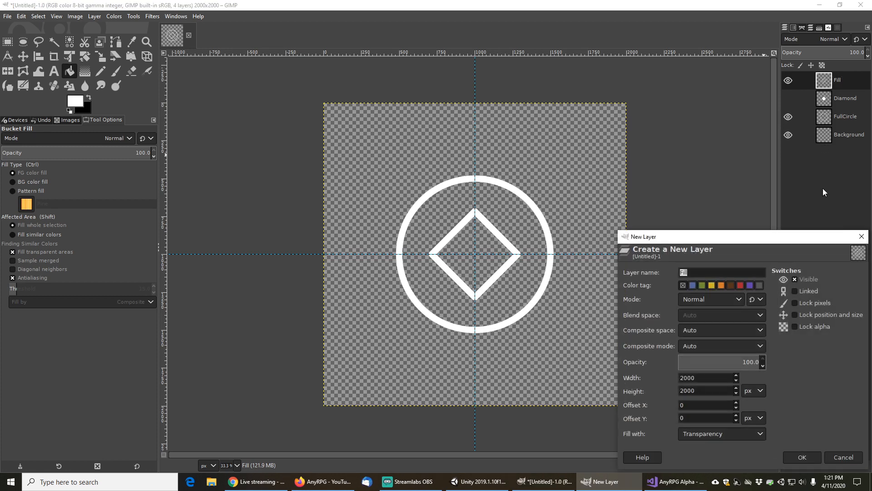
click(809, 455)
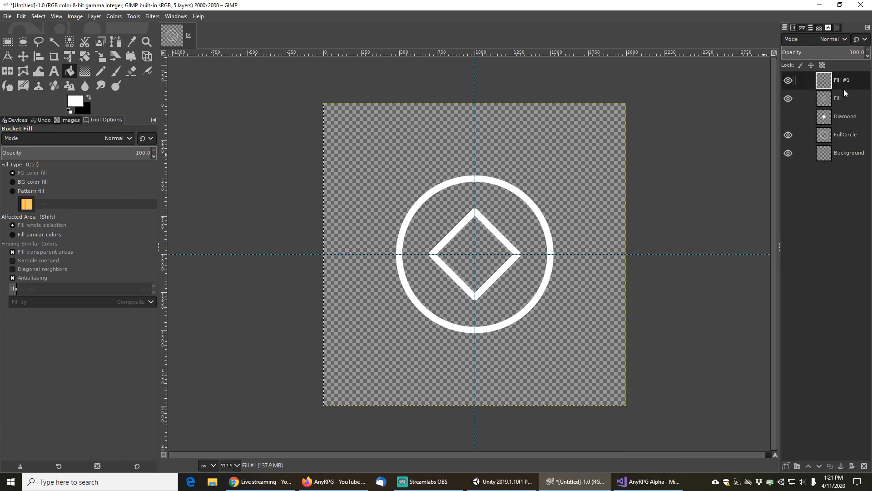
Rename the Fill layer to DiamondOutline and select the new Fill #1 layer
double_click(840, 98)
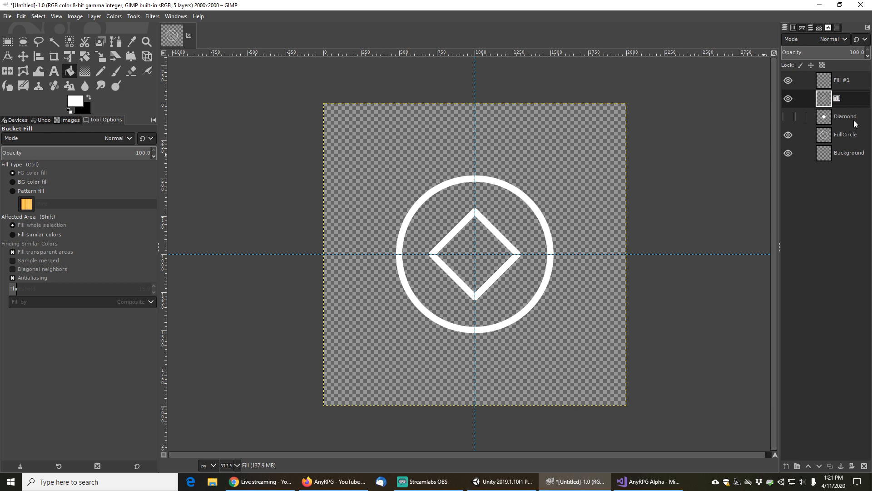
text(DiamondOutline)
key(Return)
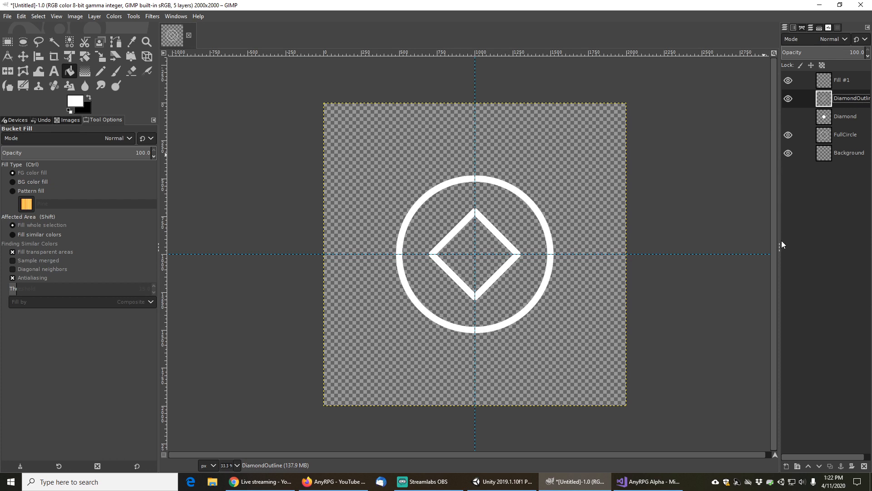
drag(782, 241, 766, 238)
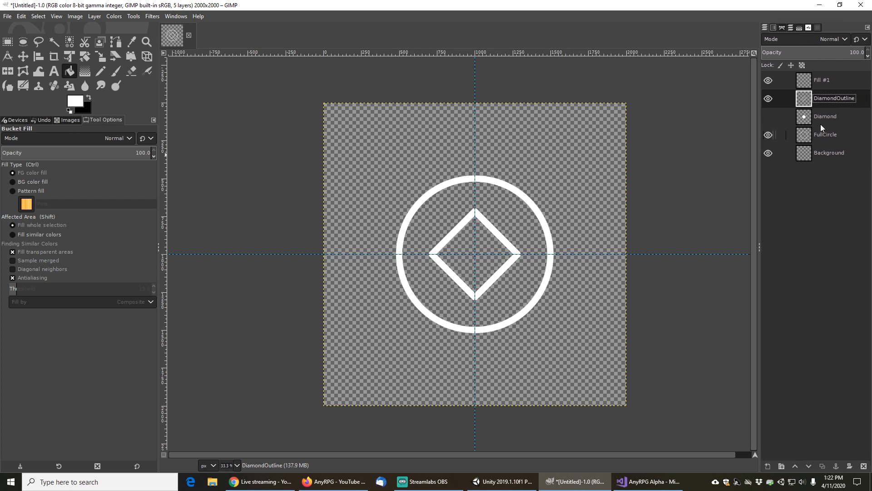
click(825, 82)
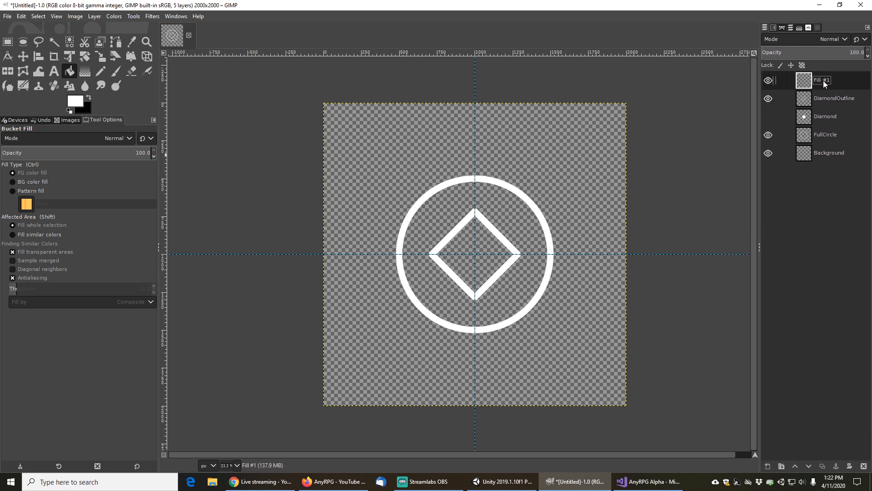
Switch the foreground to black, fuzzy-select the diamond outline and bucket-fill it black on the Fill #1 layer
click(89, 99)
click(823, 97)
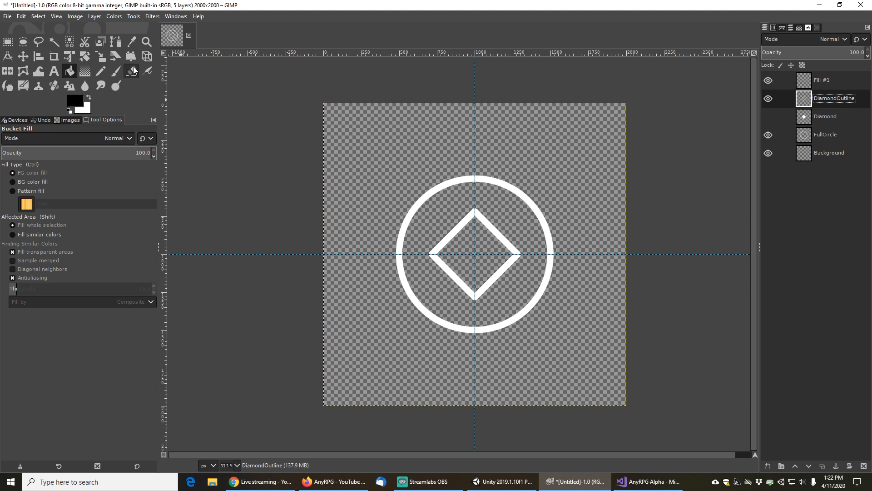
click(54, 41)
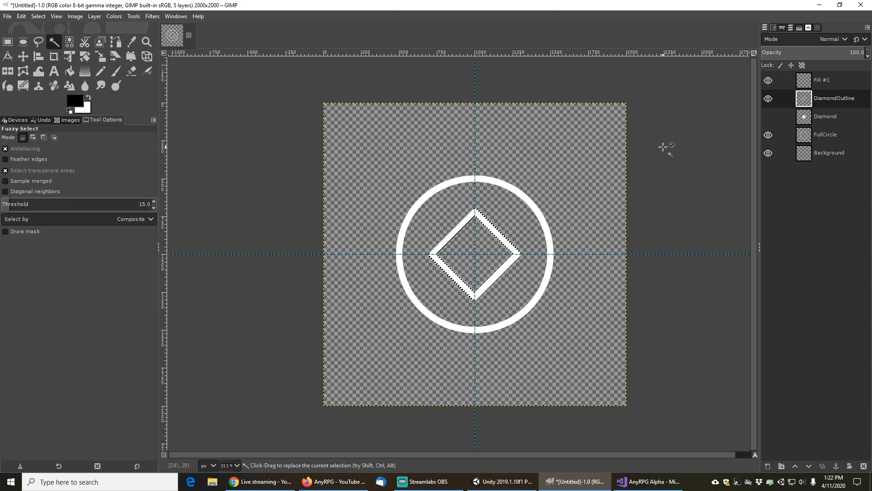
click(823, 81)
alt+click(804, 81)
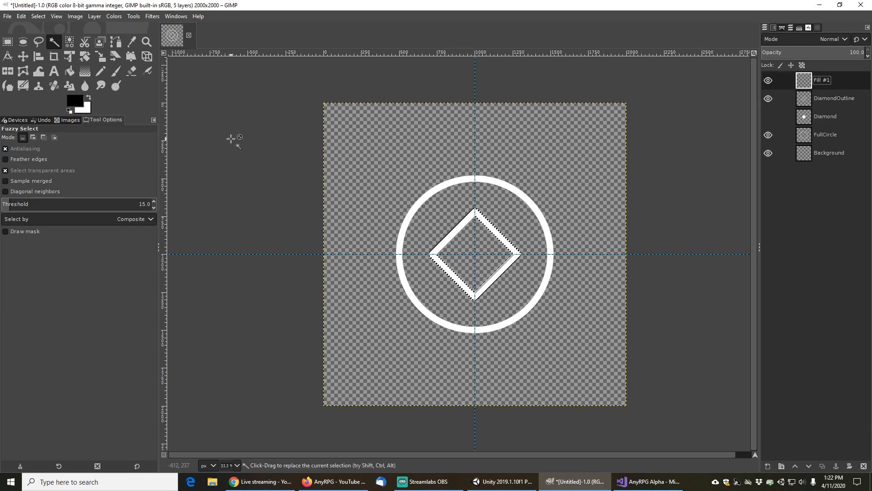
click(69, 72)
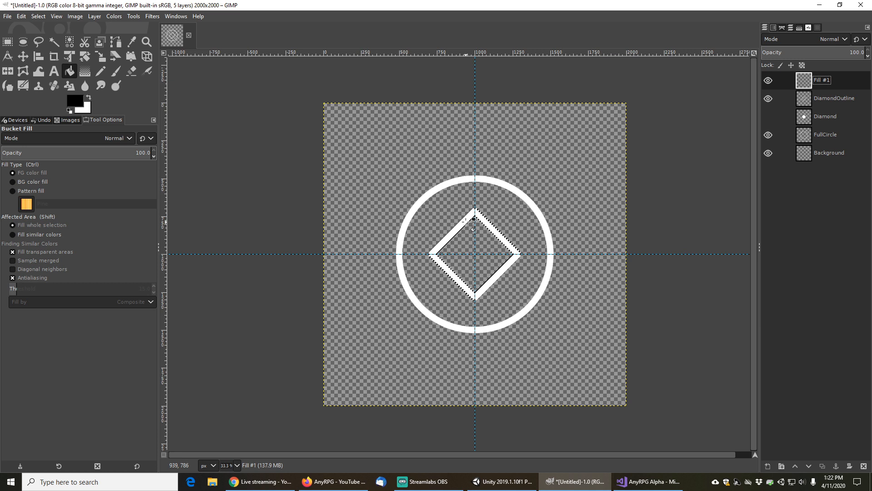
click(511, 191)
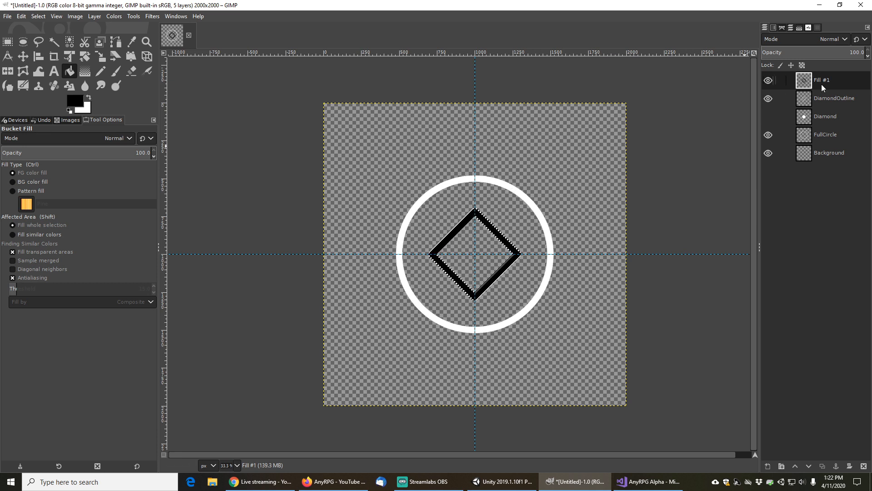
Clear the selection and rename the Fill #1 layer to BlackDiamond
click(39, 16)
click(48, 38)
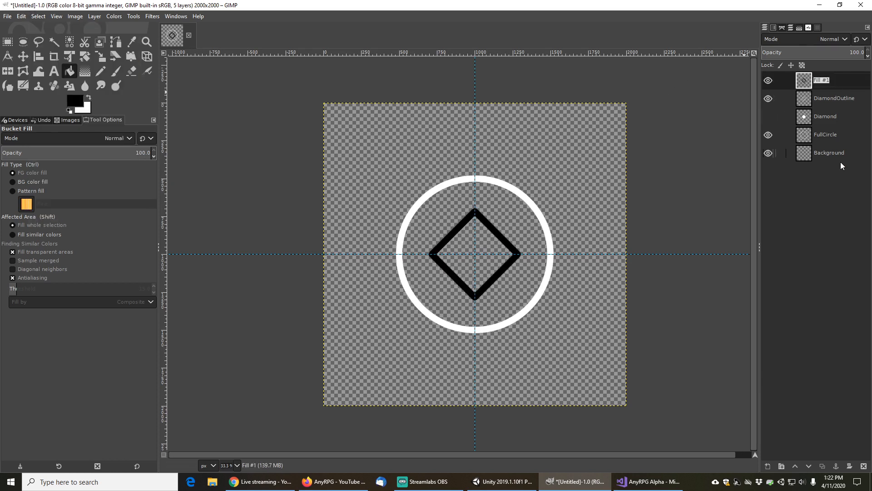
text(BlackDiamond)
key(Return)
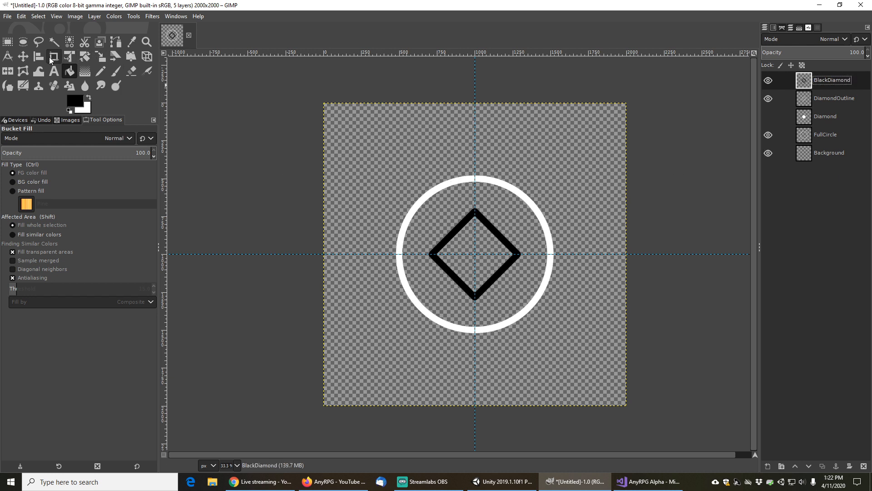
Move the BlackDiamond layer upward so the diamond straddles the top of the circle
click(22, 56)
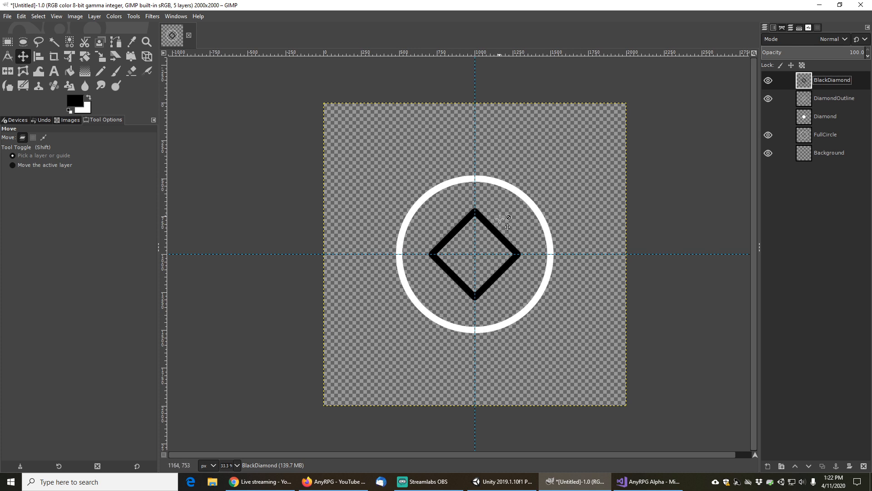
key(1)
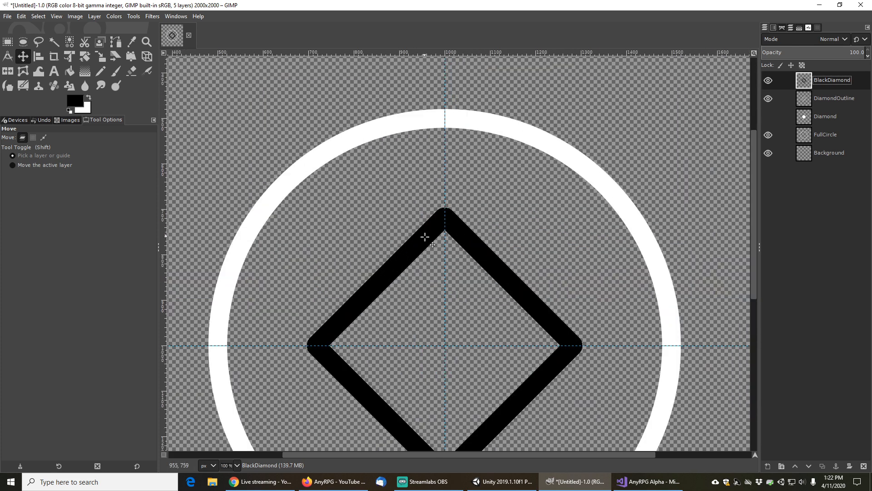
drag(425, 237, 423, 75)
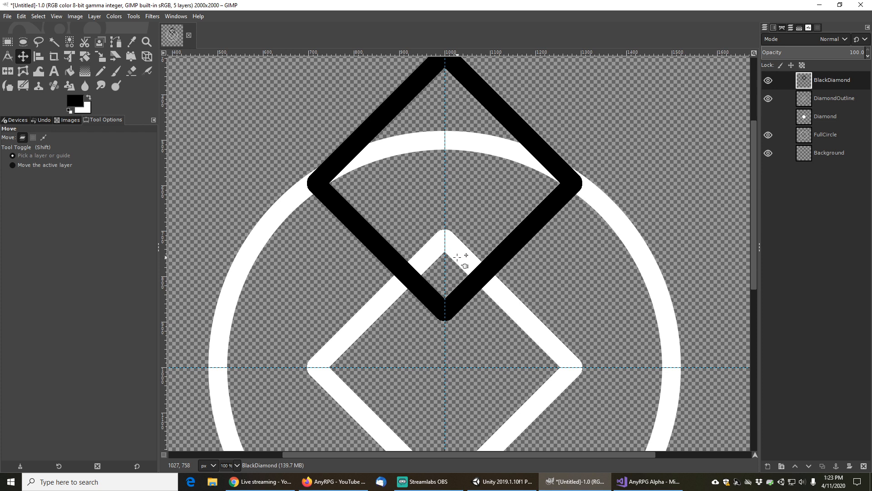
Move the DiamondOutline layer up to sit exactly under the black diamond
click(830, 100)
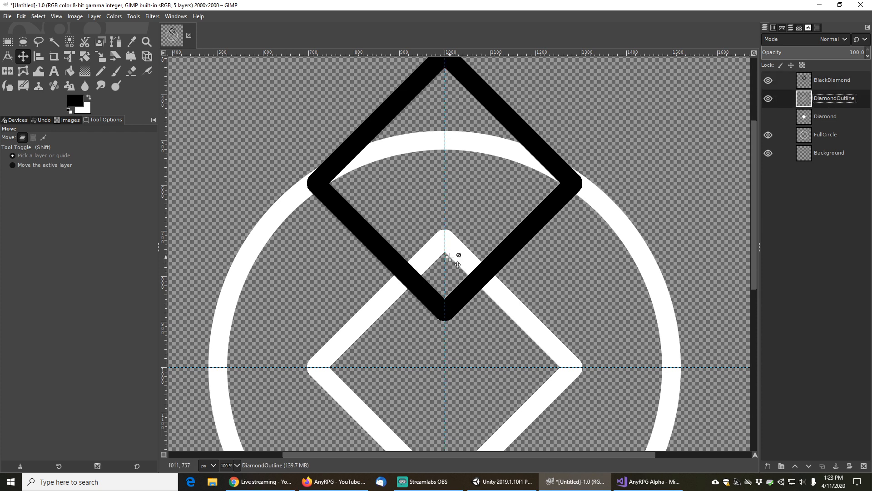
drag(457, 254, 455, 70)
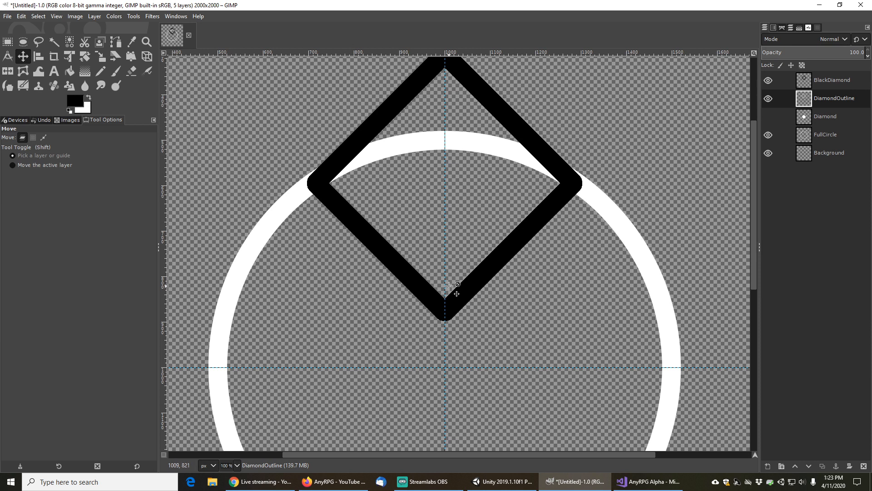
Add a new transparent layer named Fill and move it to the top of the layer stack
scroll(447, 286, down, 3)
scroll(447, 286, down, 3)
scroll(450, 296, up, 6)
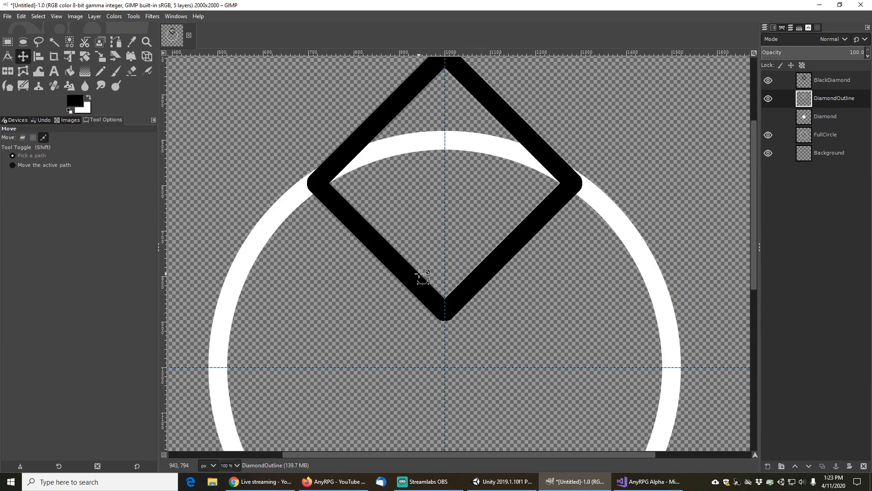
scroll(417, 278, down, 1)
scroll(443, 230, down, 1)
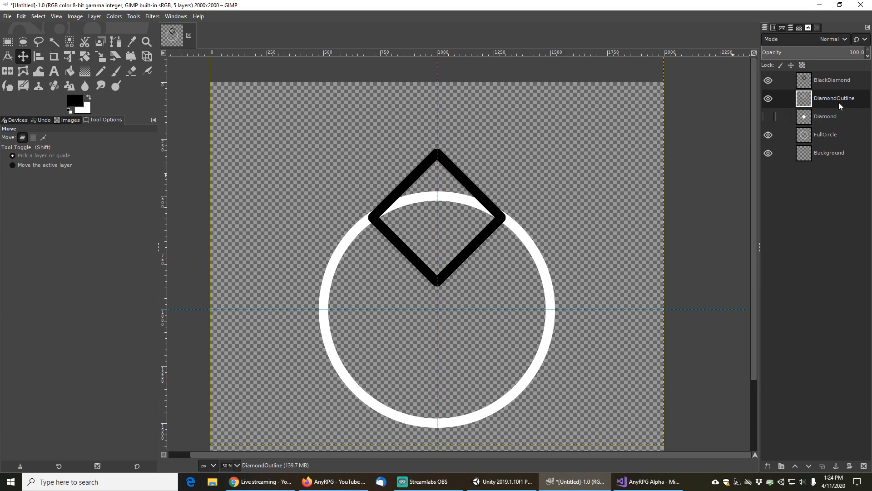
click(769, 467)
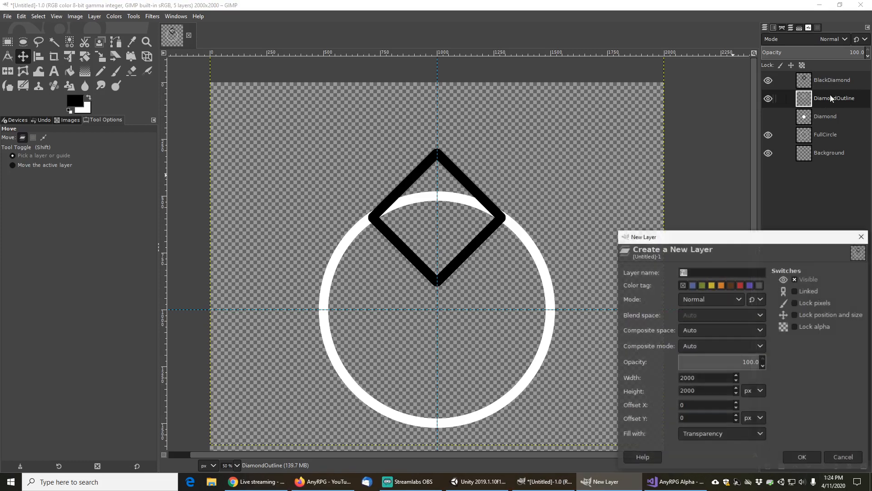
click(802, 457)
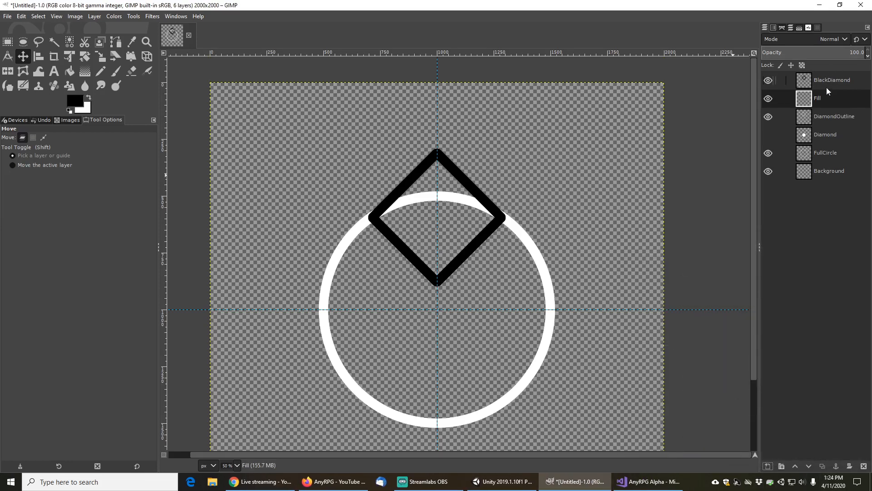
drag(828, 96, 829, 76)
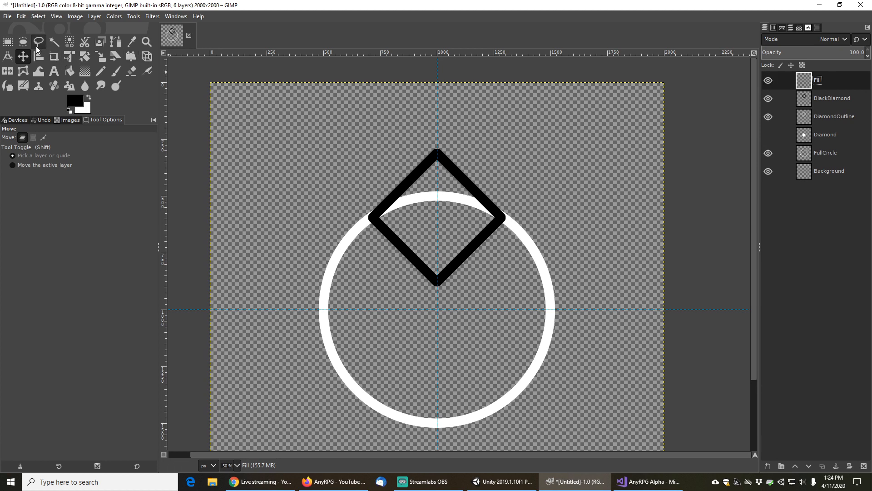
Select a centered 1000 × 1000 px square and bucket-fill it black on the Fill layer
click(8, 42)
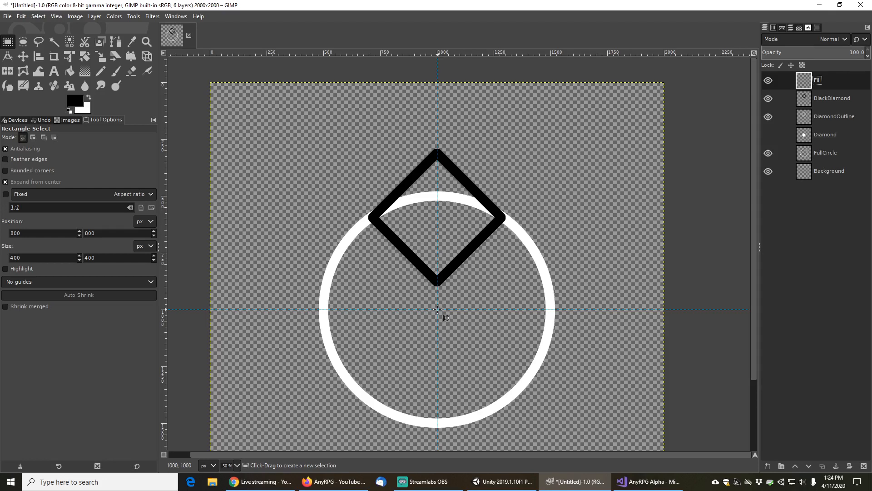
drag(437, 310, 551, 416)
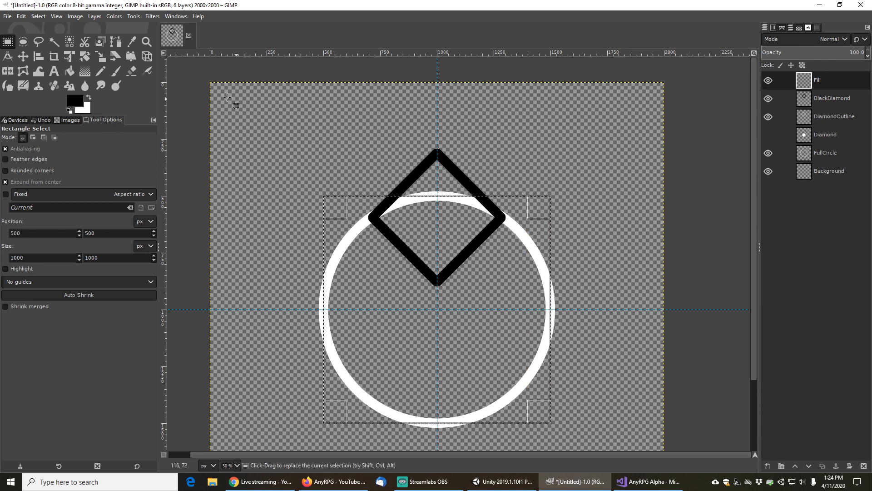
click(71, 69)
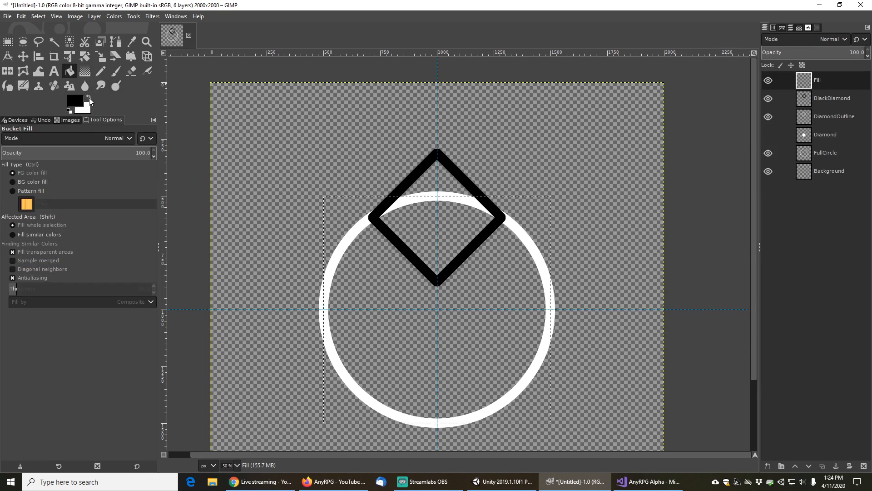
click(89, 98)
click(394, 285)
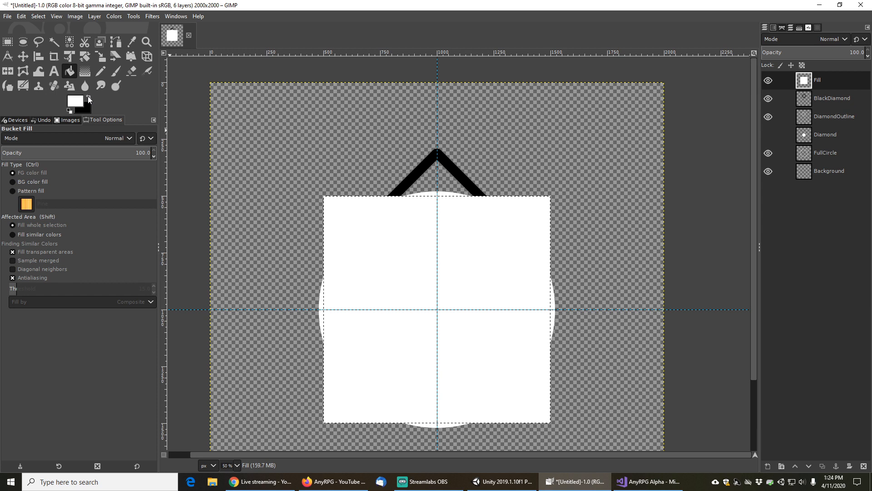
click(77, 102)
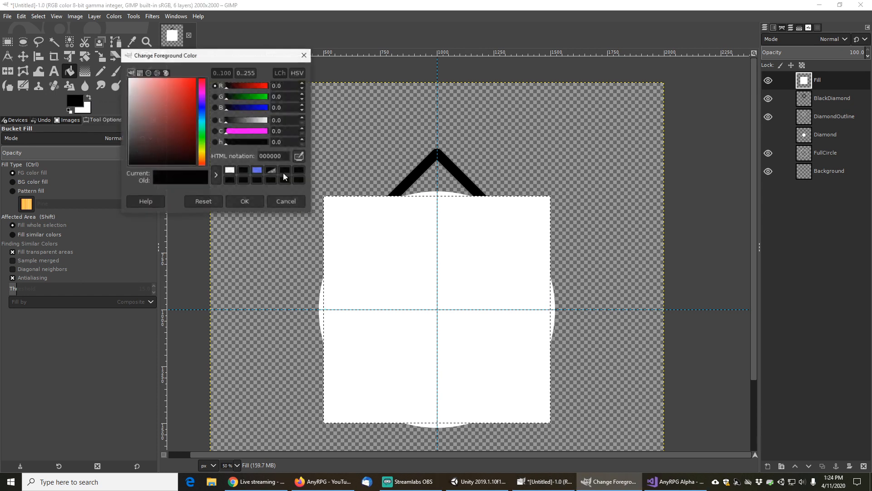
click(235, 200)
click(405, 259)
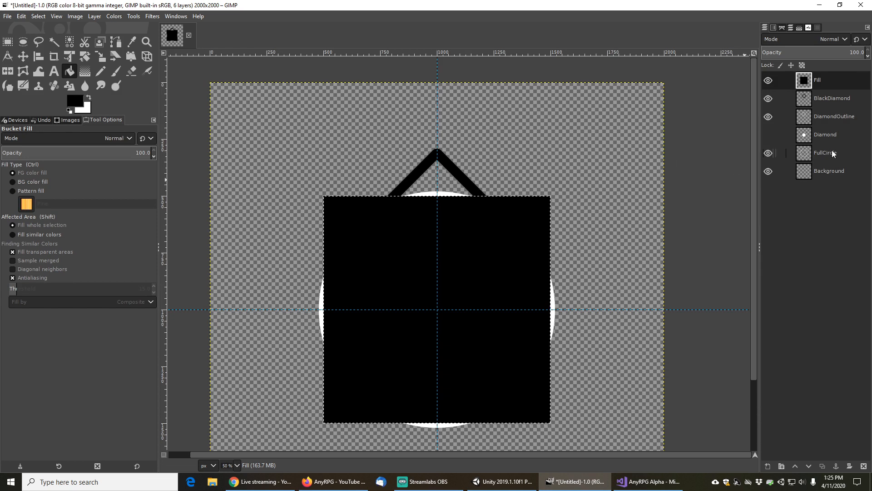
Rotate the Fill layer by 45 degrees and anchor the floating selection
click(96, 17)
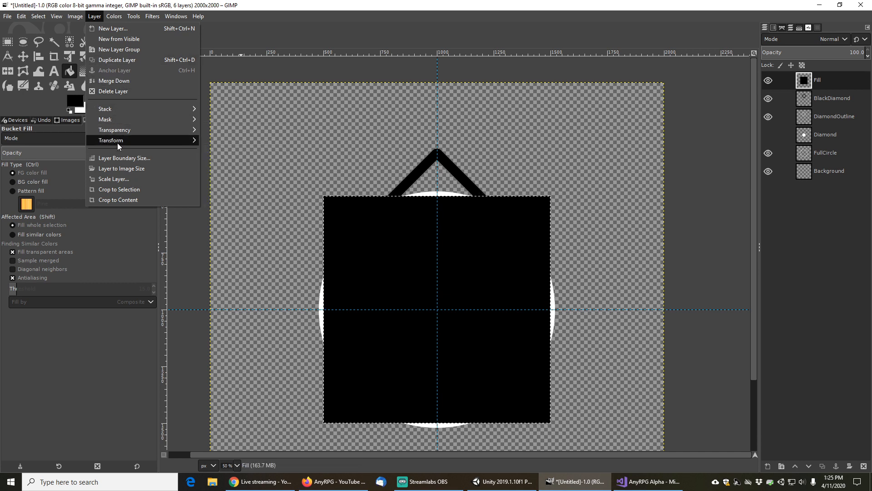
mouse_move(119, 143)
click(244, 198)
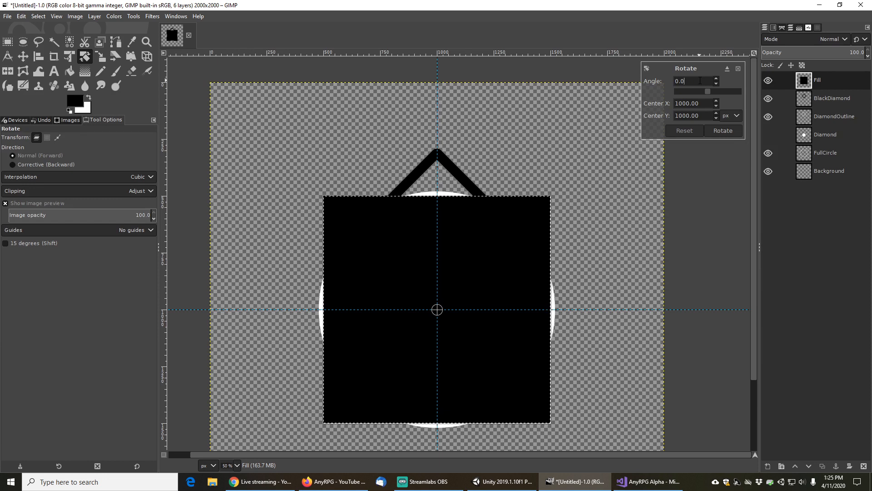
text(45)
click(723, 131)
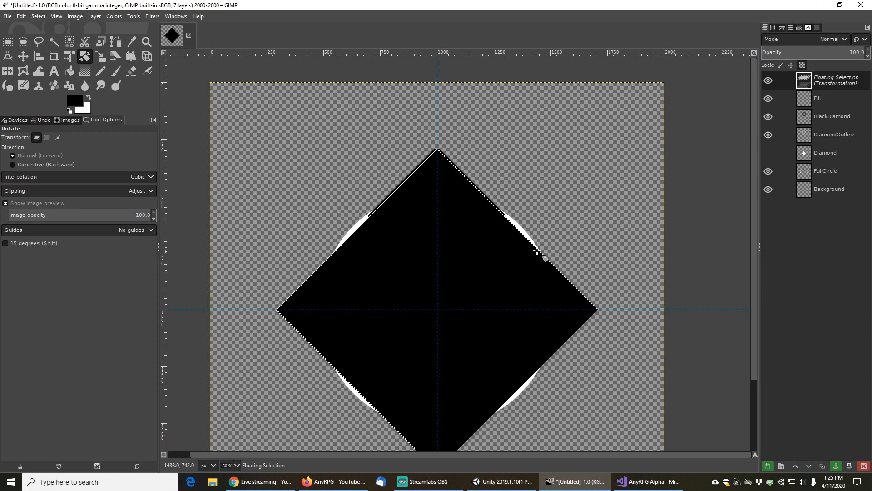
scroll(559, 233, down, 2)
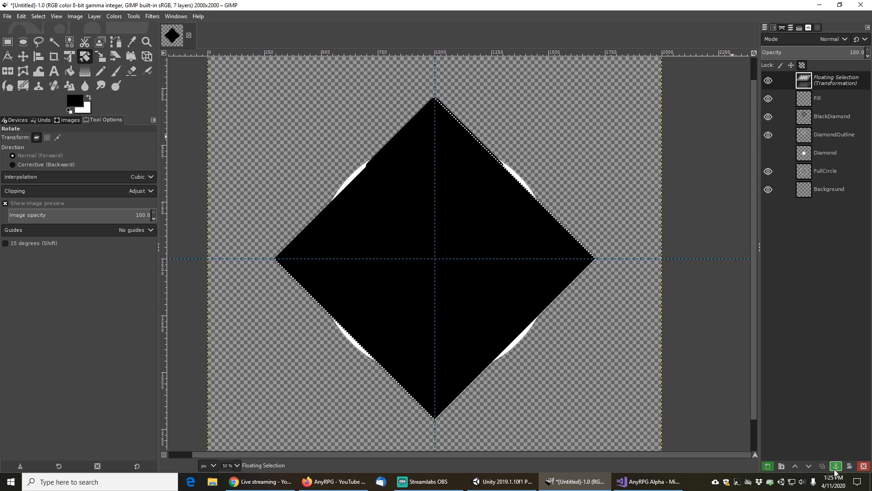
key(ctrl+h)
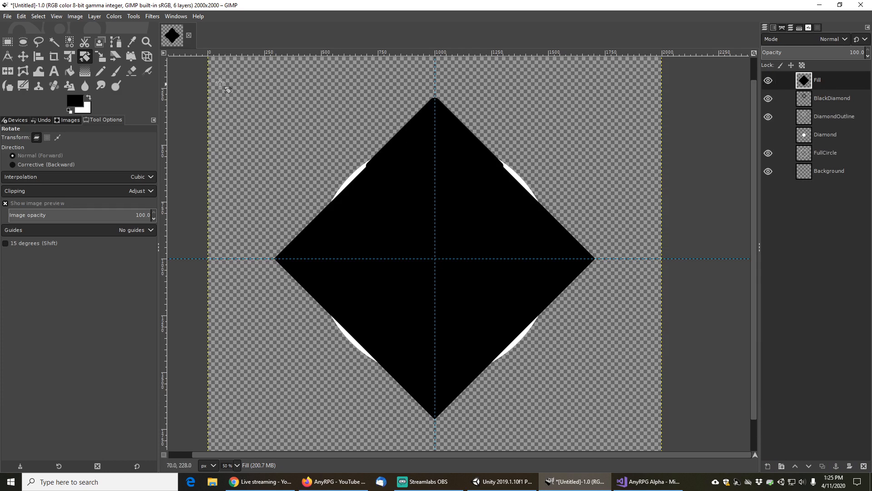
Move the black rotated square down so its top point meets the canvas center guide
click(23, 56)
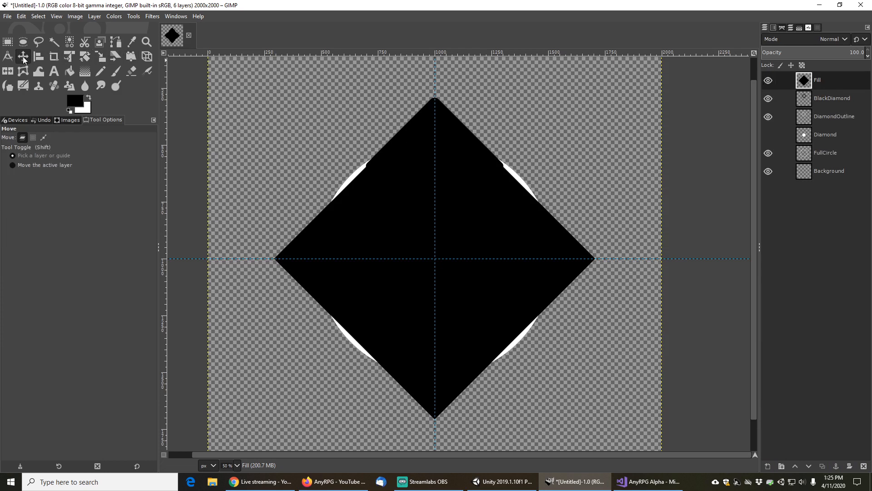
drag(454, 188, 454, 344)
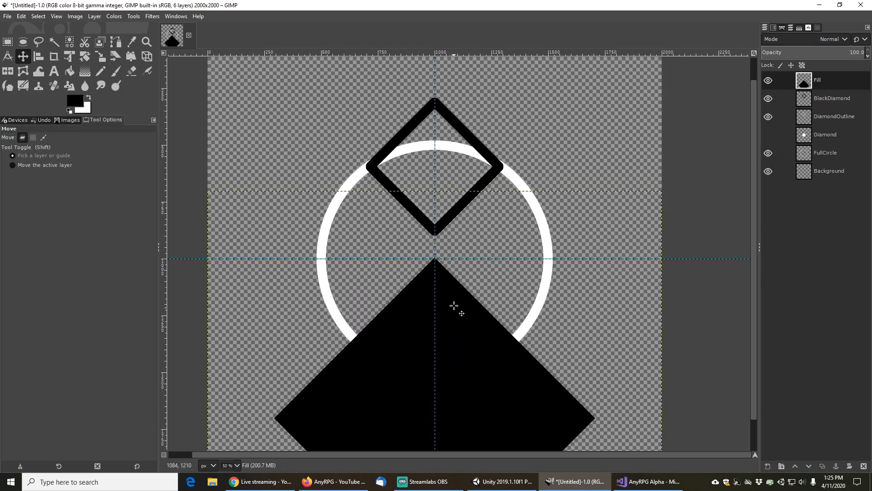
scroll(445, 260, up, 3)
drag(432, 307, 432, 313)
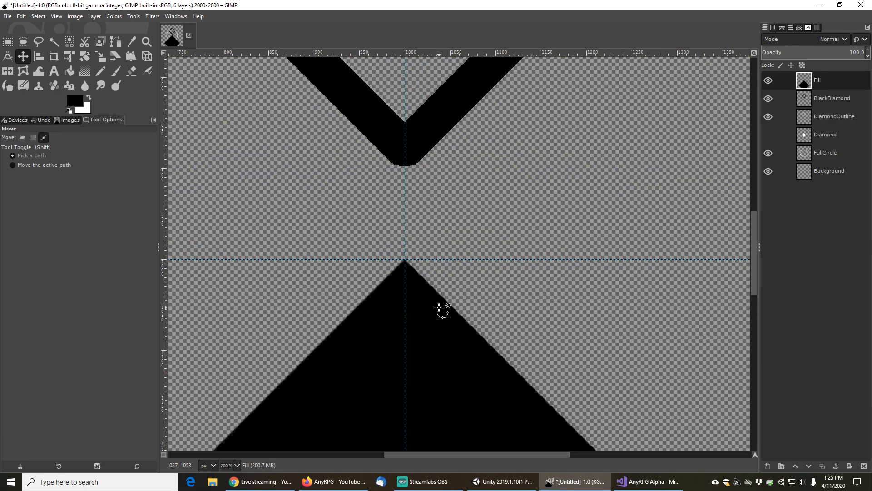
scroll(440, 306, down, 2)
scroll(475, 302, down, 3)
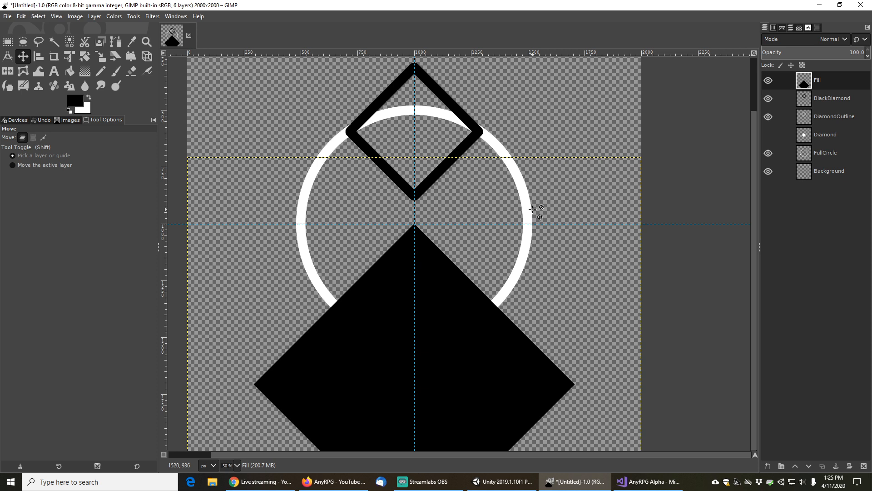
scroll(540, 217, up, 2)
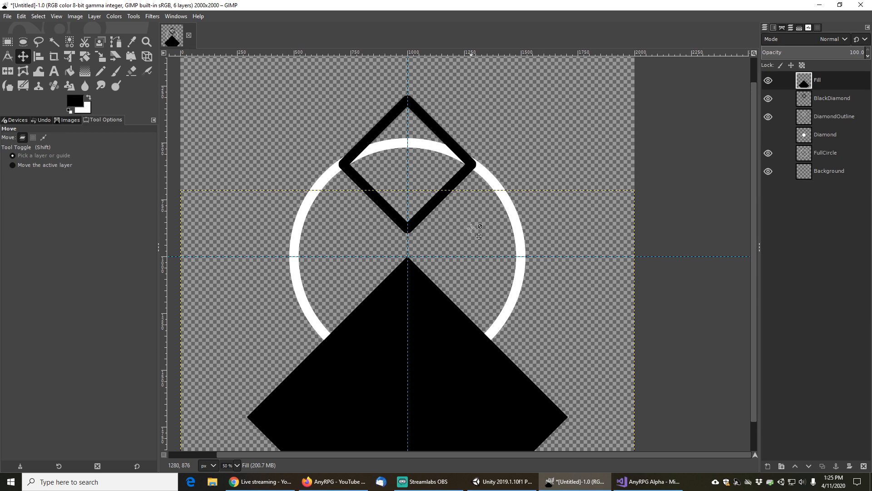
Duplicate the FullCircle layer and rename the Fill layer BigBlackD
click(829, 154)
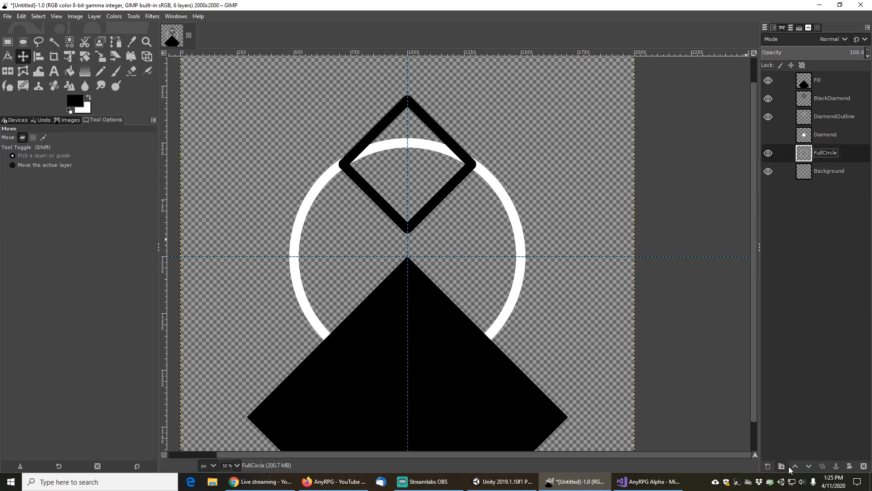
click(826, 469)
double_click(823, 80)
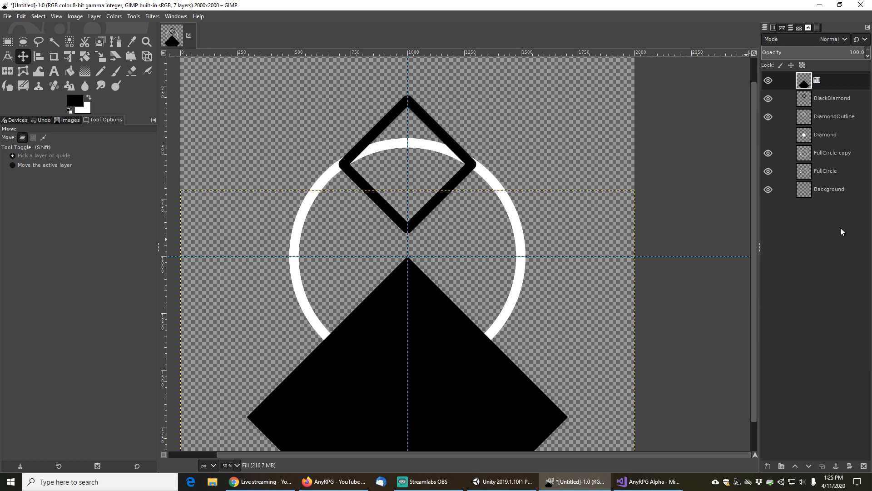
text(BigBlackD)
key(Return)
Rename the FullCircle copy layer CutCircle
double_click(827, 153)
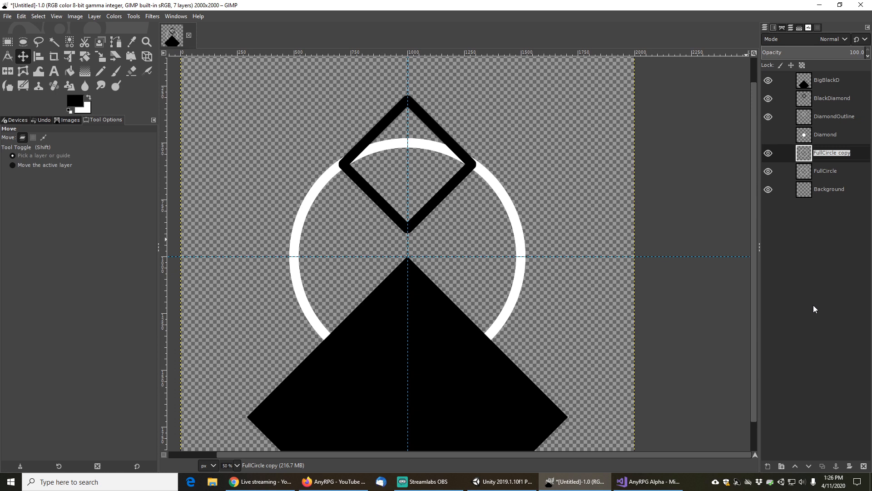
text(CutCircle)
key(Return)
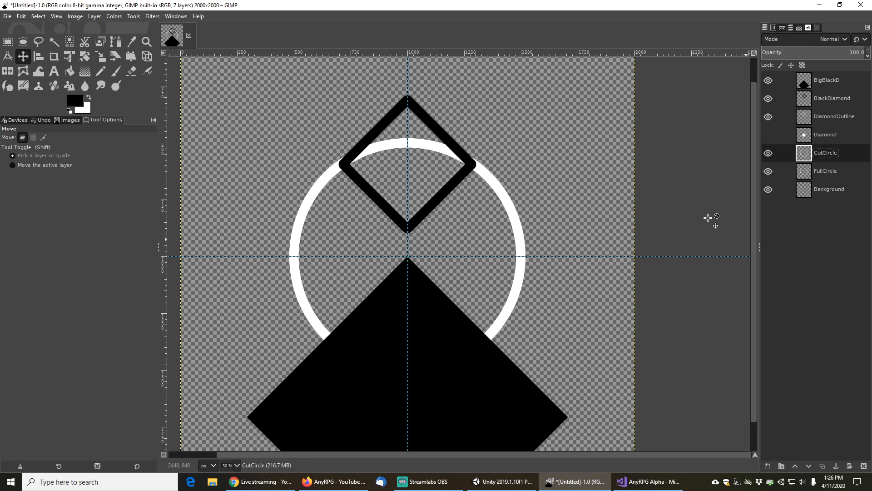
Fuzzy-select the big black diamond, cut that area out of the CutCircle layer, and hide the BigBlackD layer
click(54, 41)
click(835, 85)
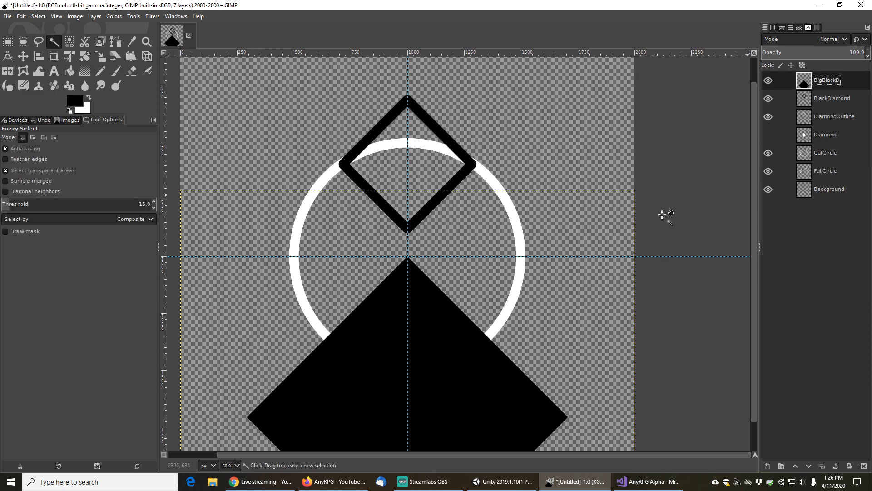
click(431, 349)
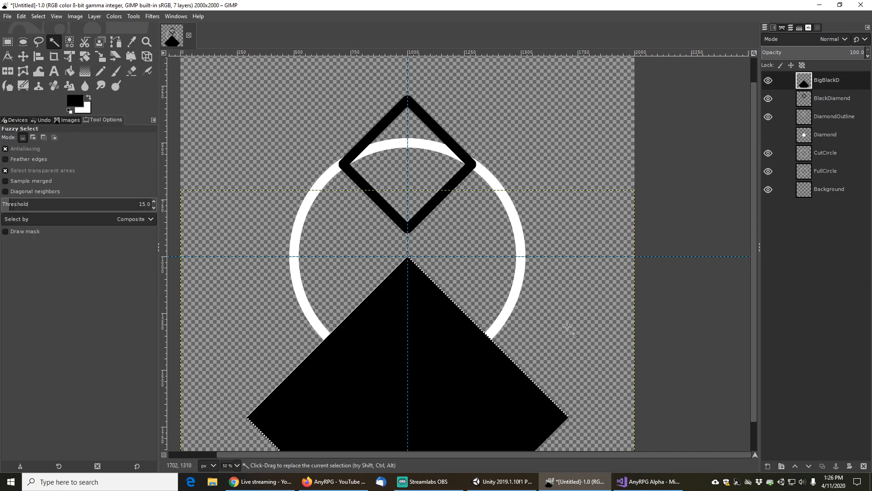
click(826, 153)
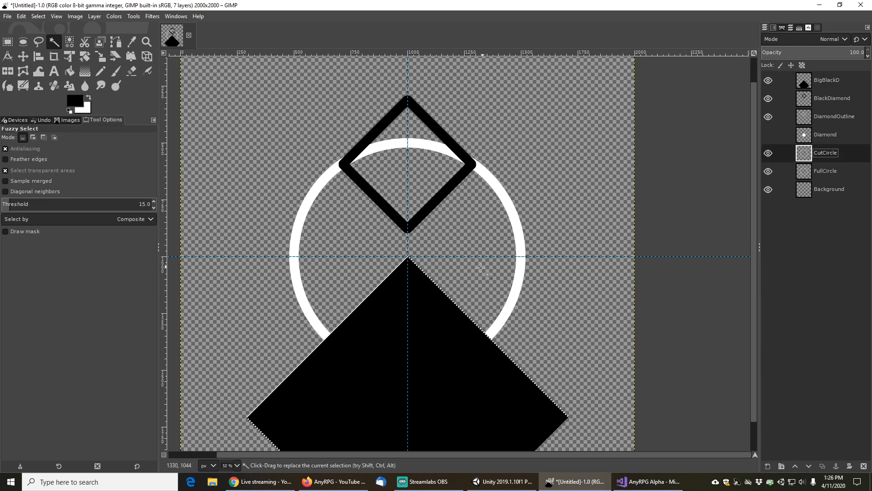
click(23, 17)
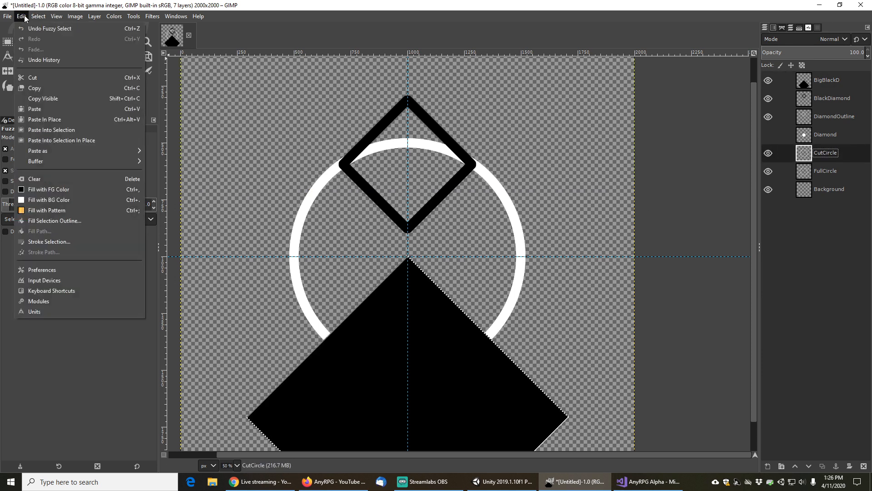
click(37, 78)
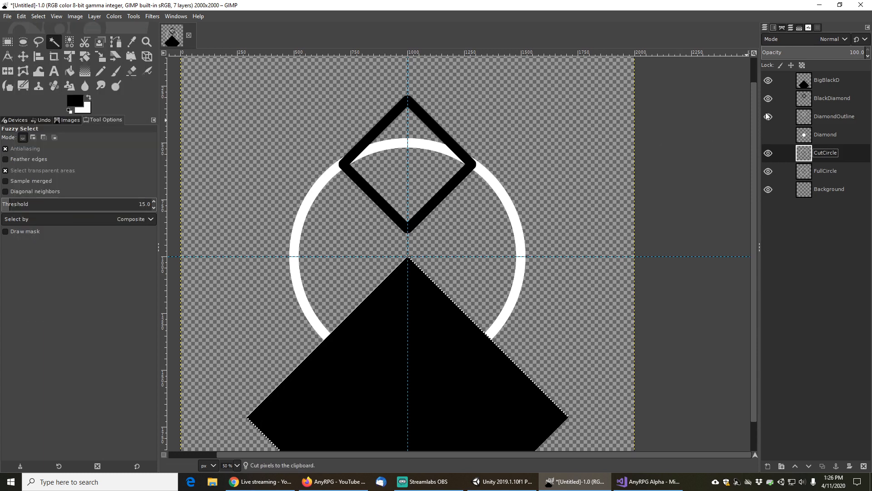
click(769, 80)
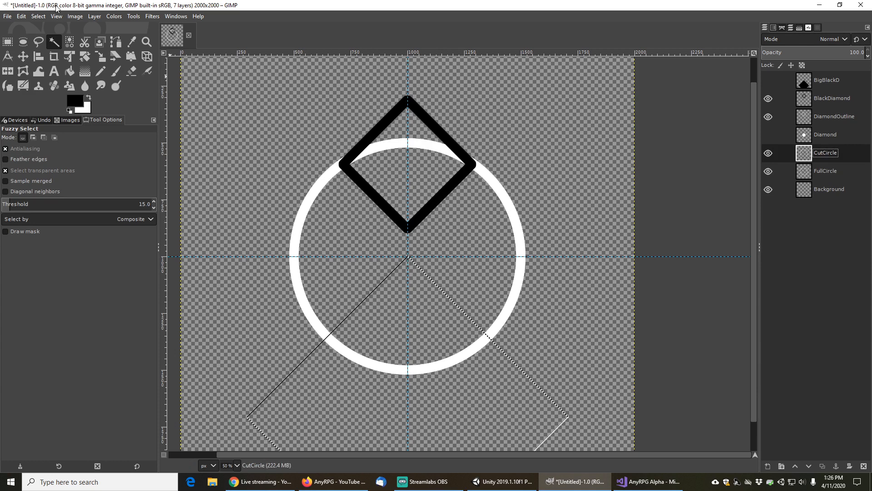
Cut the selected area from CutCircle once more and clear the selection
click(21, 17)
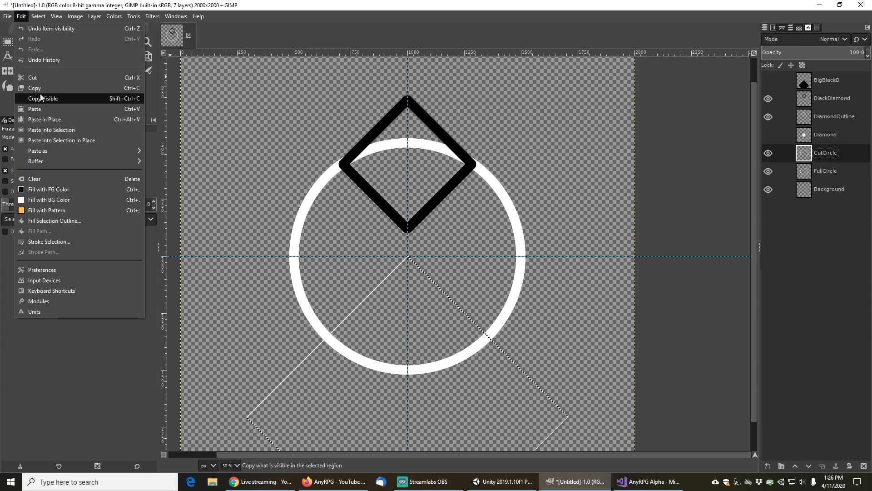
click(40, 77)
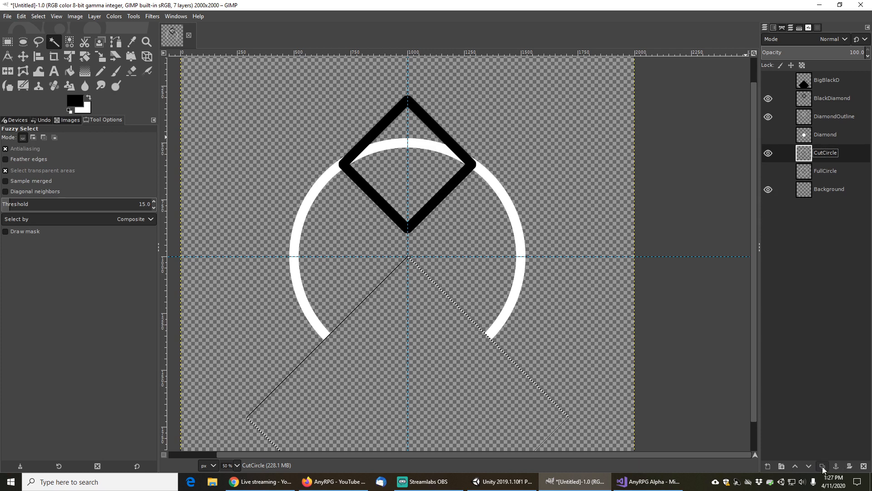
click(43, 17)
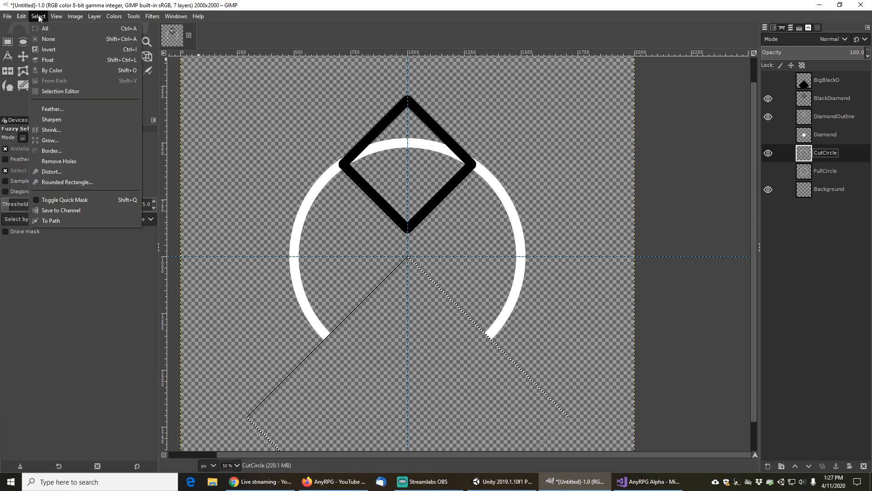
click(46, 39)
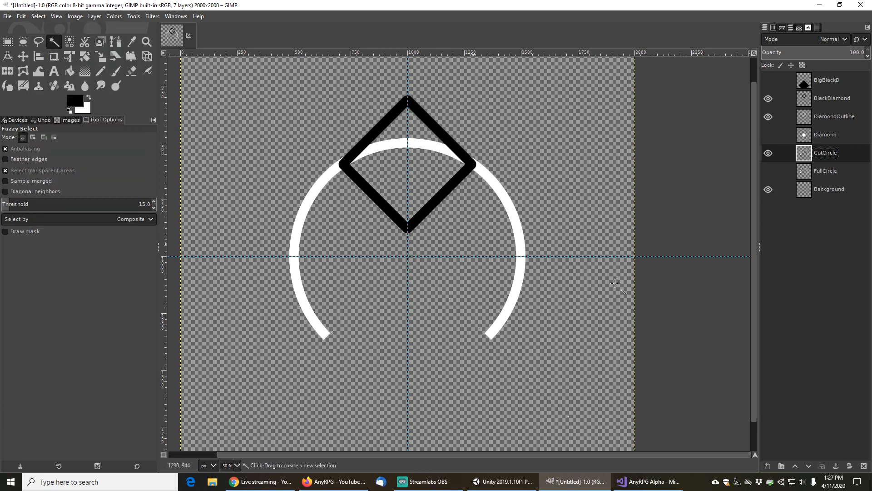
Duplicate the CutCircle layer
click(823, 466)
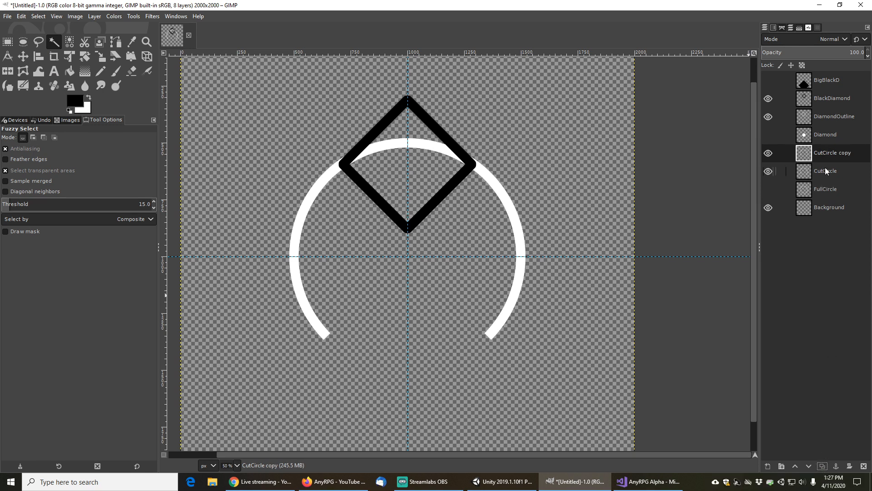
scroll(431, 173, up, 1)
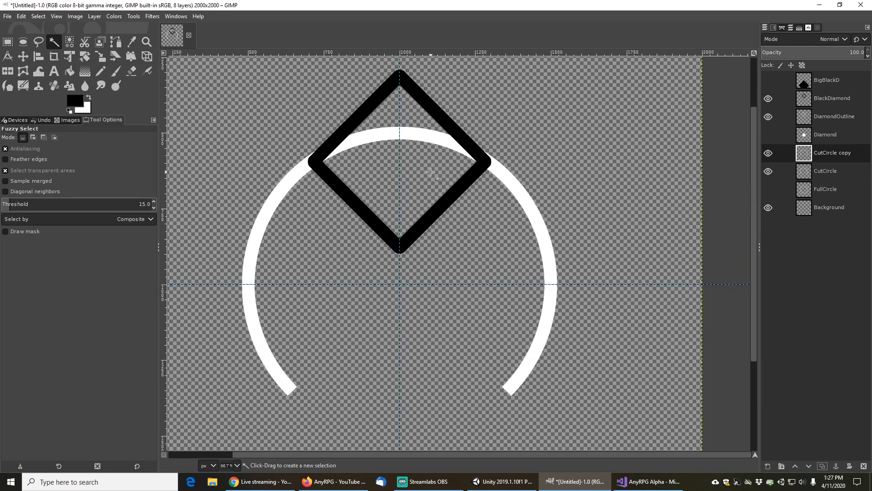
drag(424, 157, 423, 196)
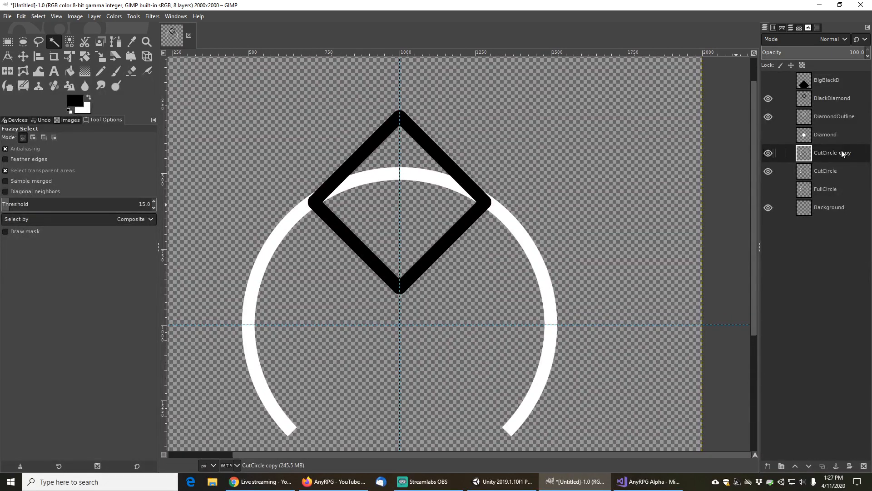
Fuzzy-select the black diamond outline shape, switch to the CutCircle copy layer, and invert the selection
click(827, 99)
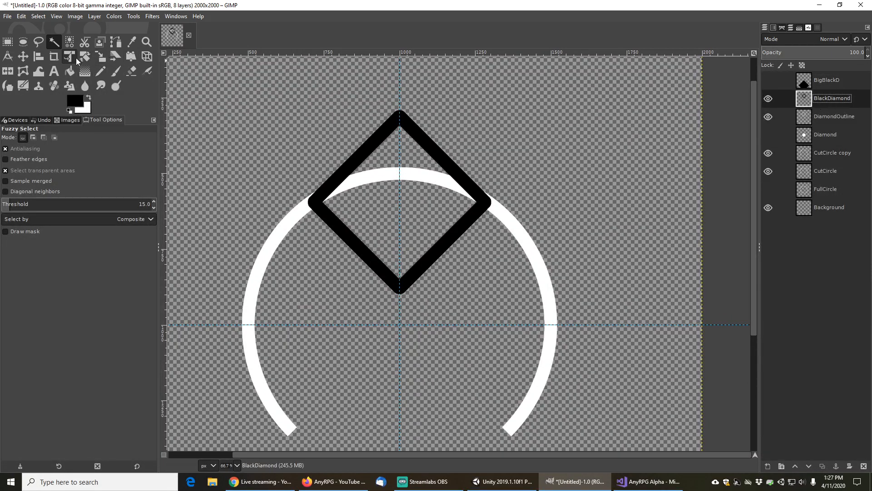
click(456, 169)
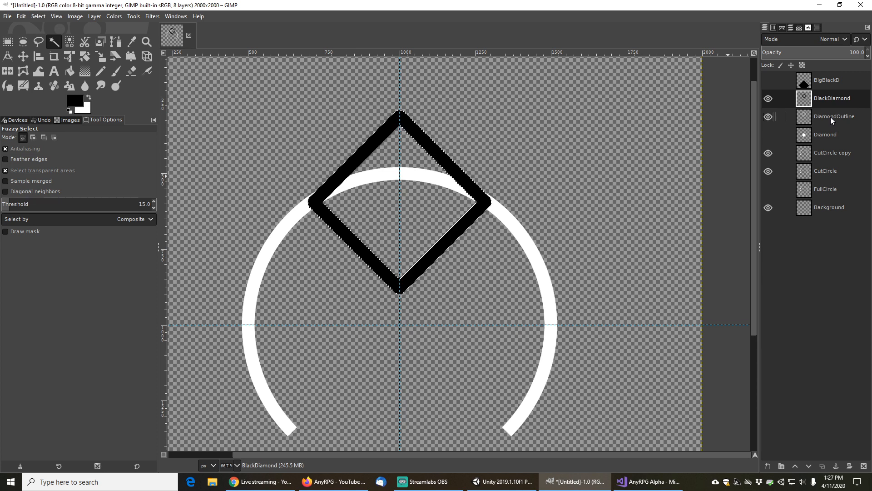
click(827, 152)
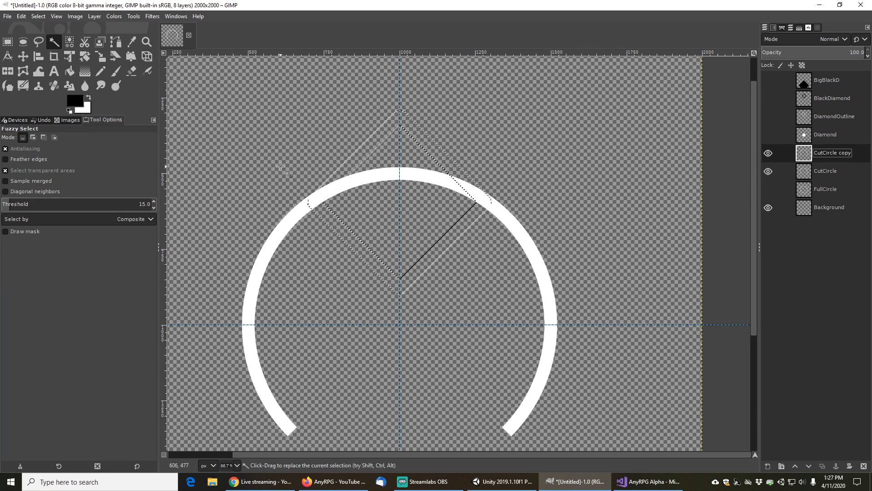
click(38, 17)
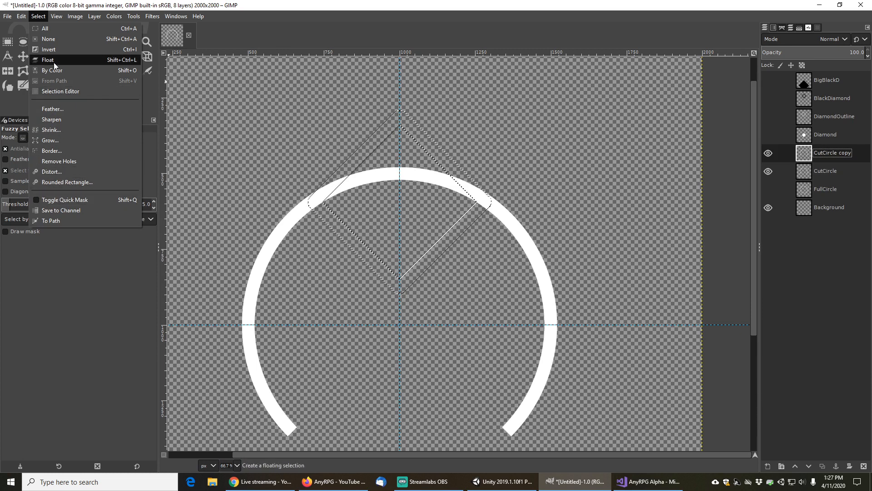
click(50, 48)
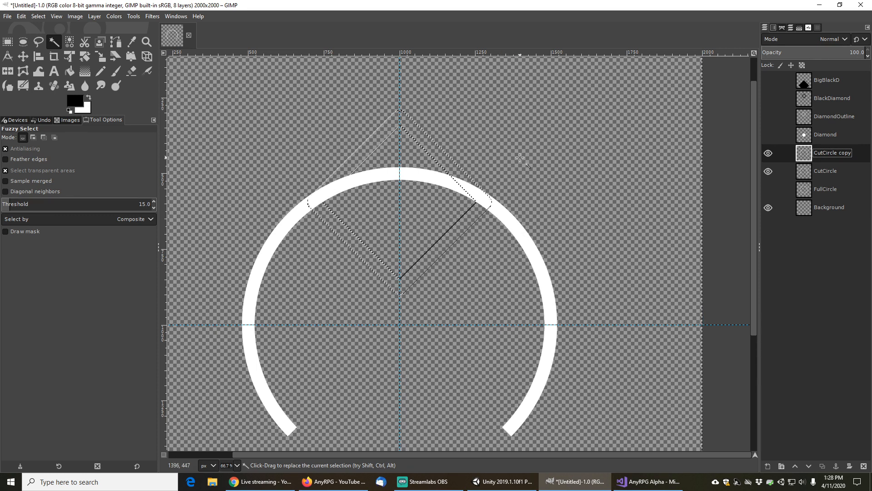
click(72, 74)
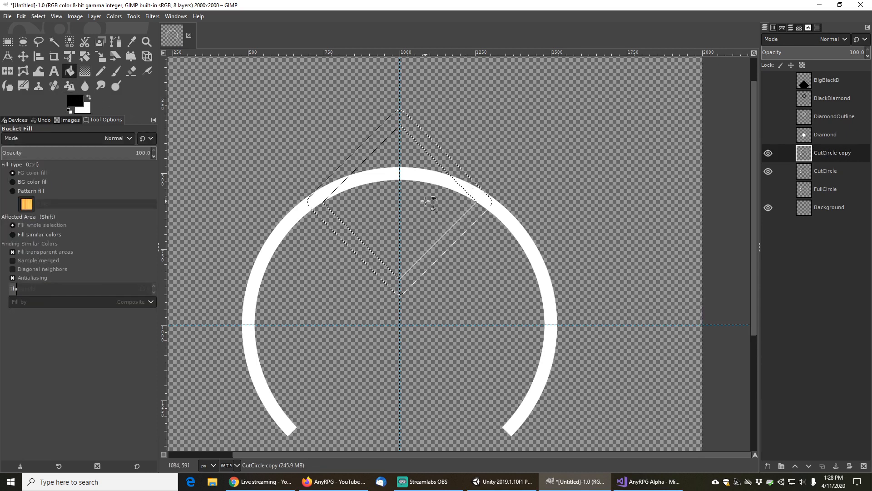
click(426, 201)
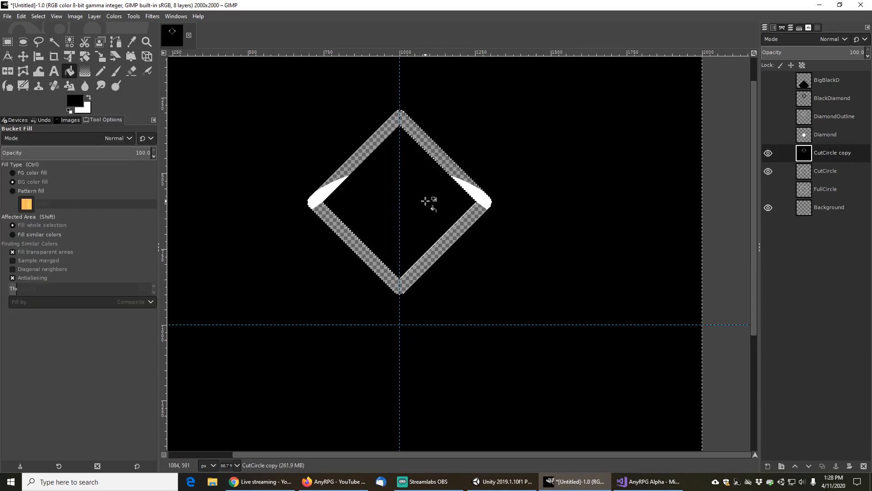
key(ctrl+z)
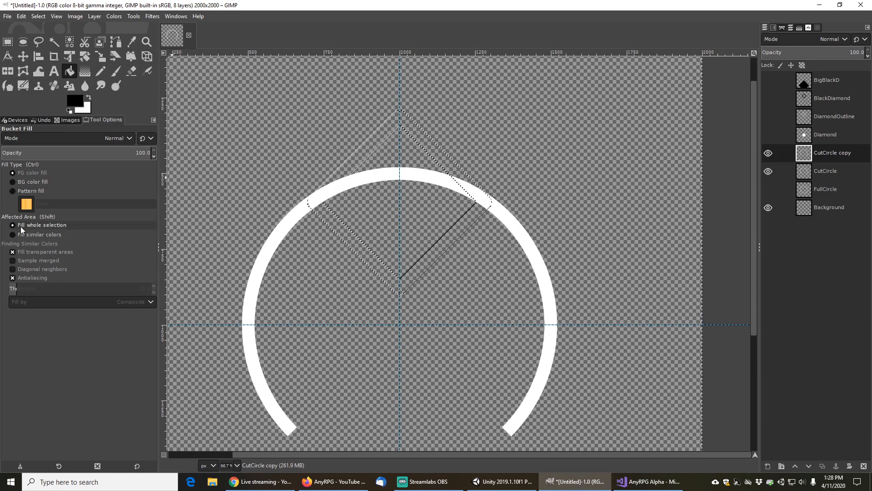
click(11, 236)
click(380, 172)
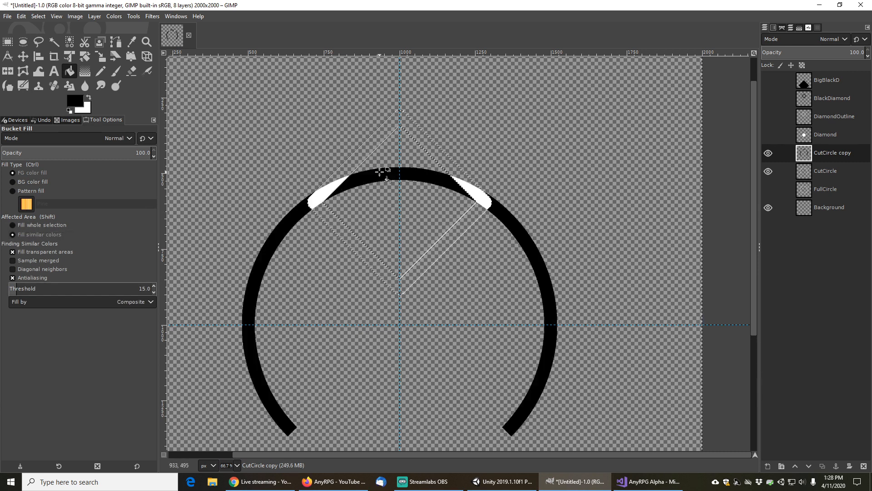
key(ctrl+z)
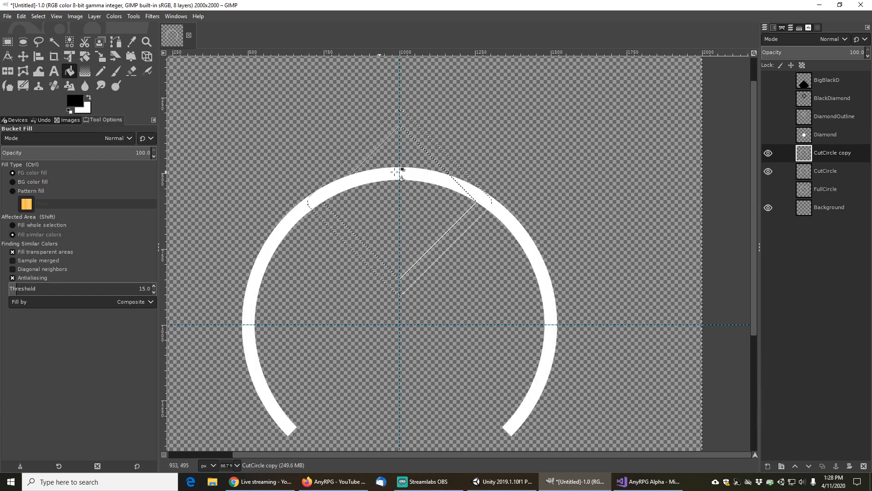
Cut everything outside the diamond outline from the CutCircle copy layer
click(20, 16)
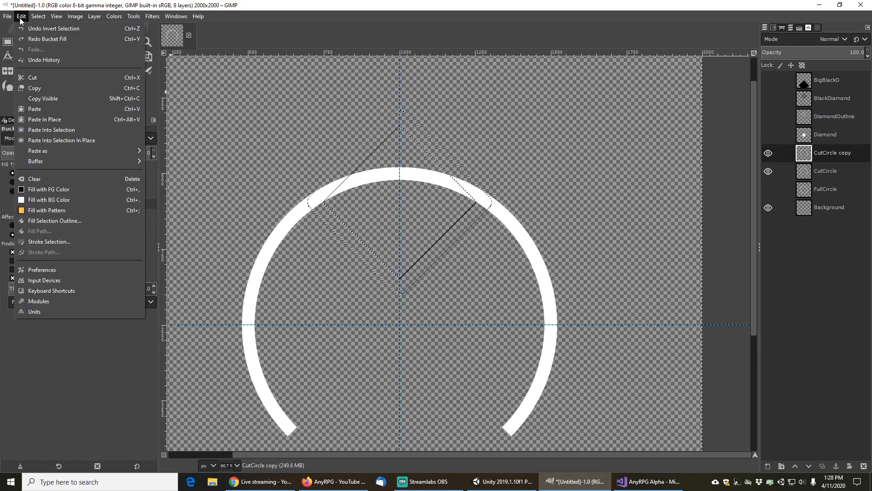
click(40, 78)
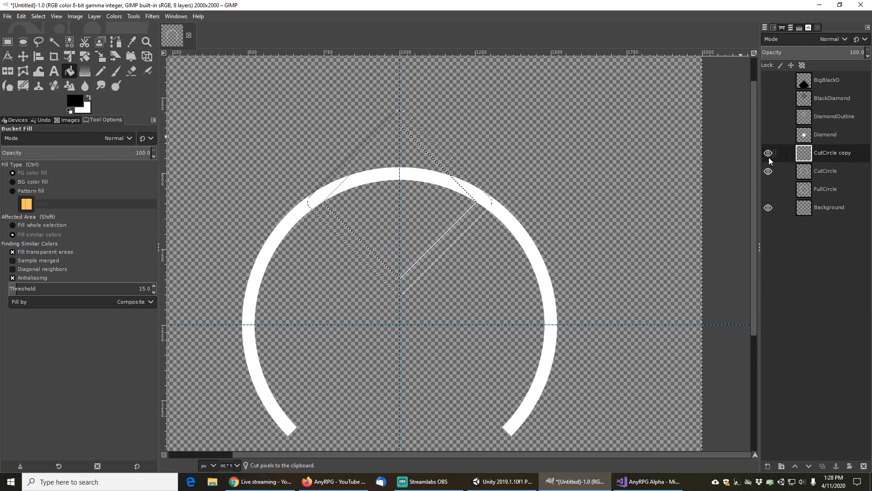
click(768, 171)
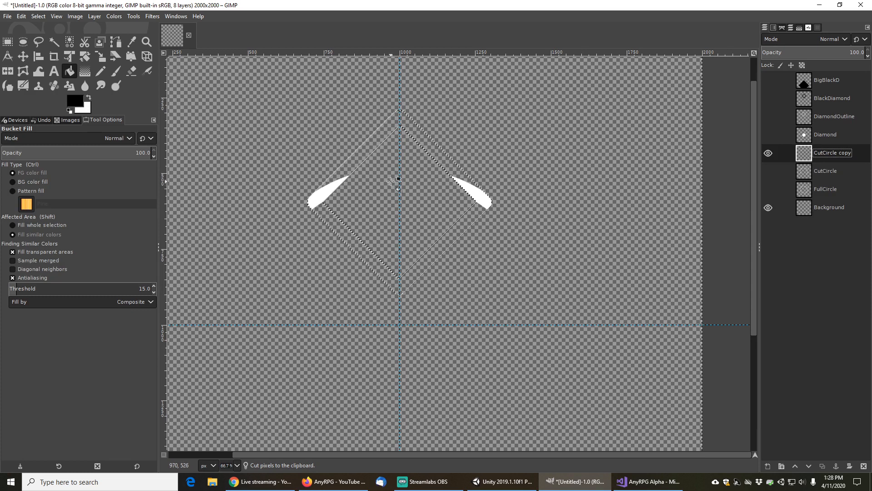
key(ctrl+z)
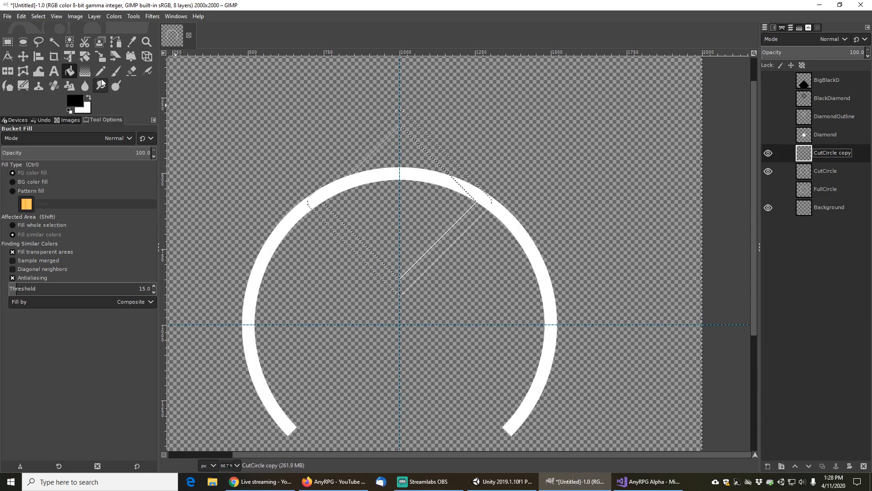
With the Eraser at force 100, erase the circle's top arc between the diamond's side corners on the CutCircle copy layer
click(129, 74)
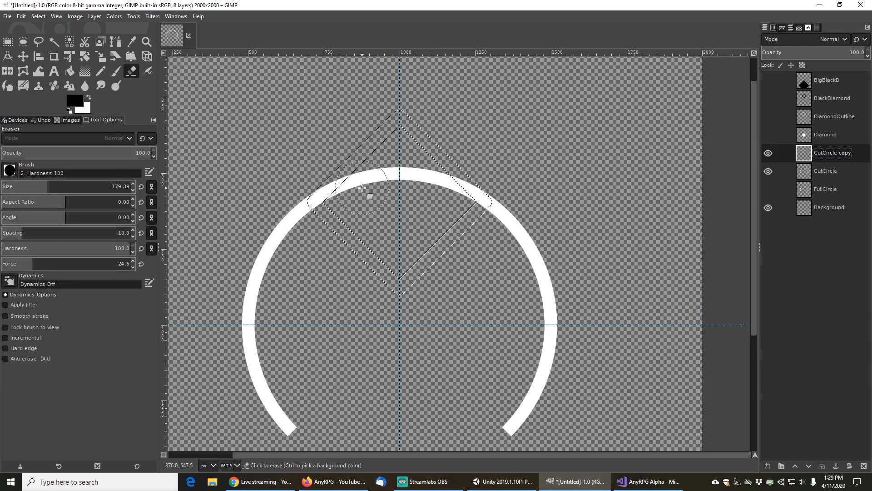
drag(37, 264, 145, 268)
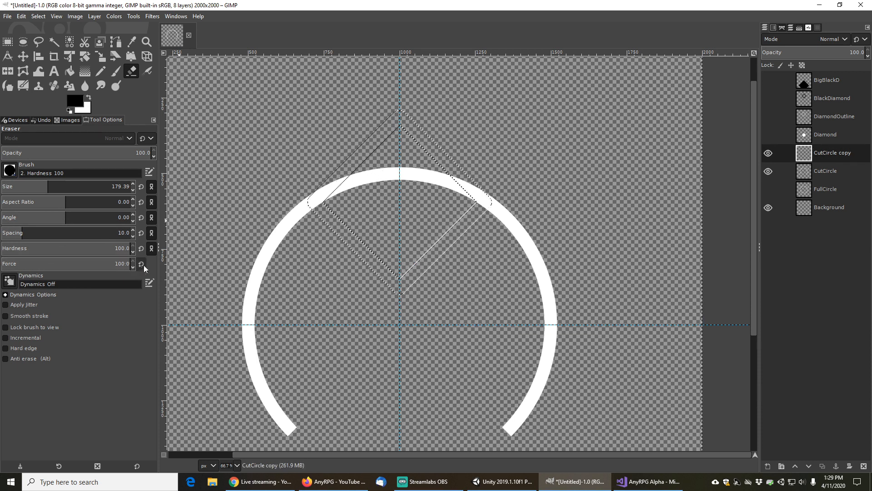
click(360, 198)
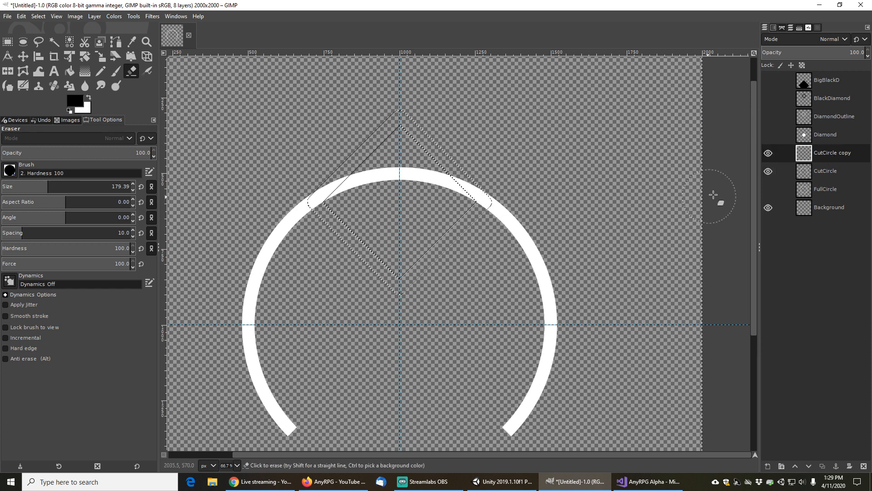
click(769, 171)
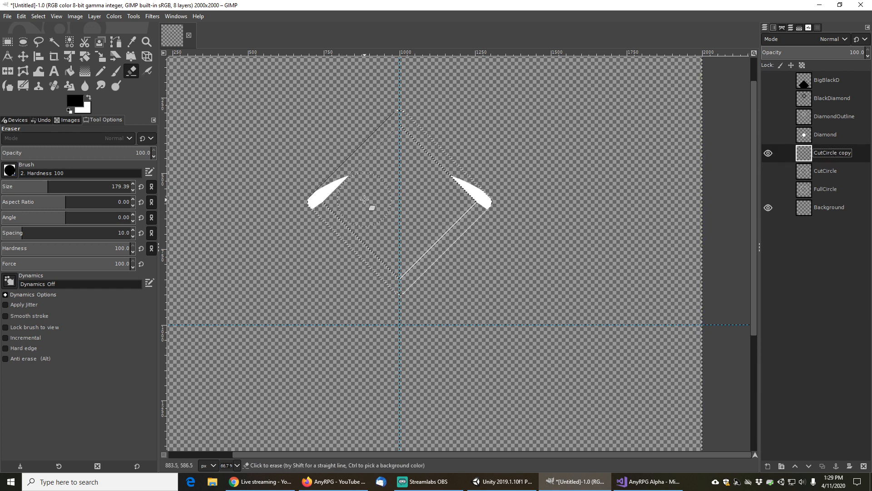
key(ctrl+z)
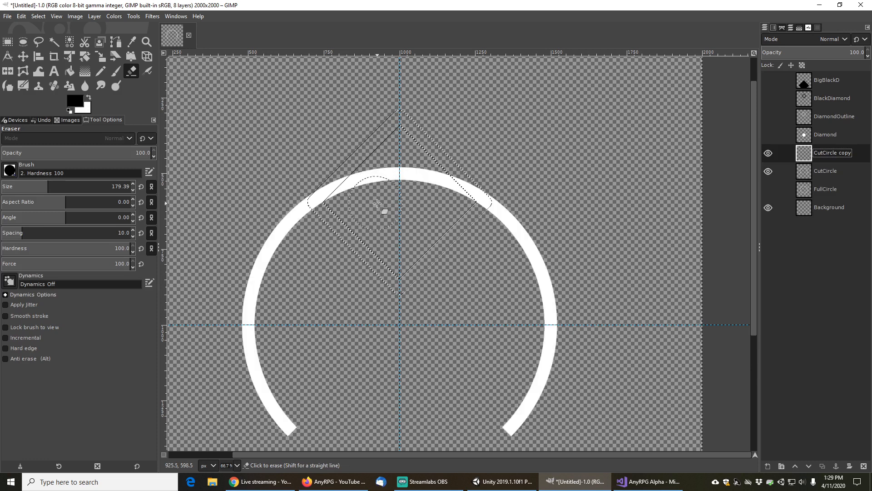
click(769, 170)
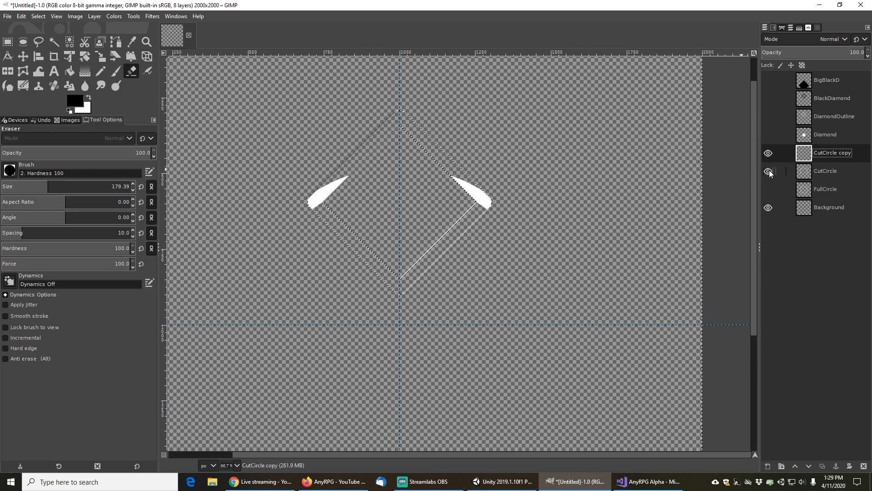
click(769, 171)
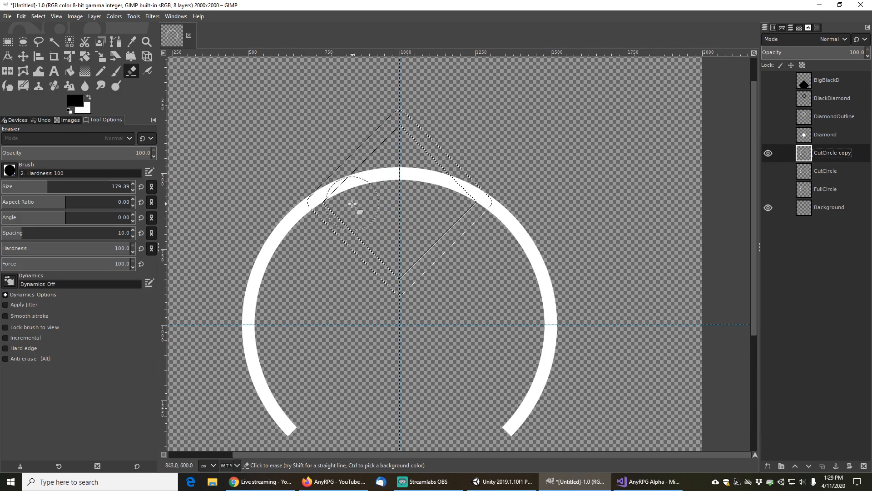
mouse_move(352, 204)
mouse_down()
mouse_move(359, 201)
mouse_move(387, 189)
mouse_move(449, 199)
mouse_up()
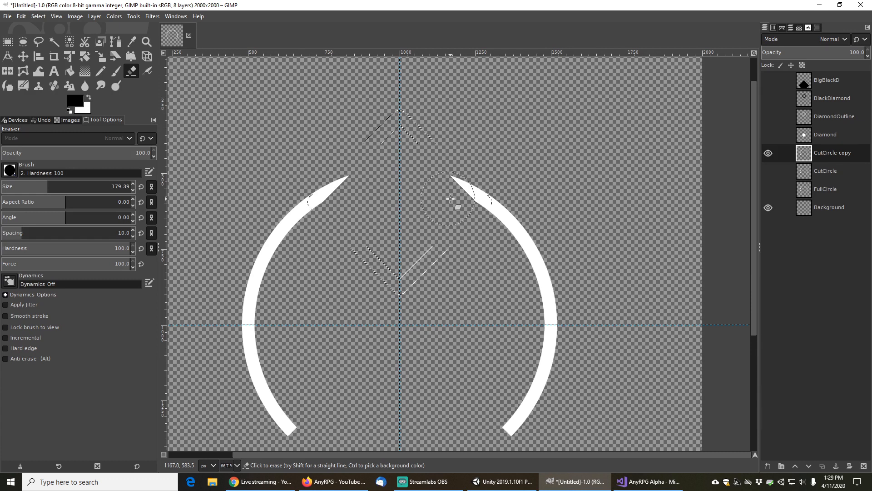
drag(453, 199, 452, 199)
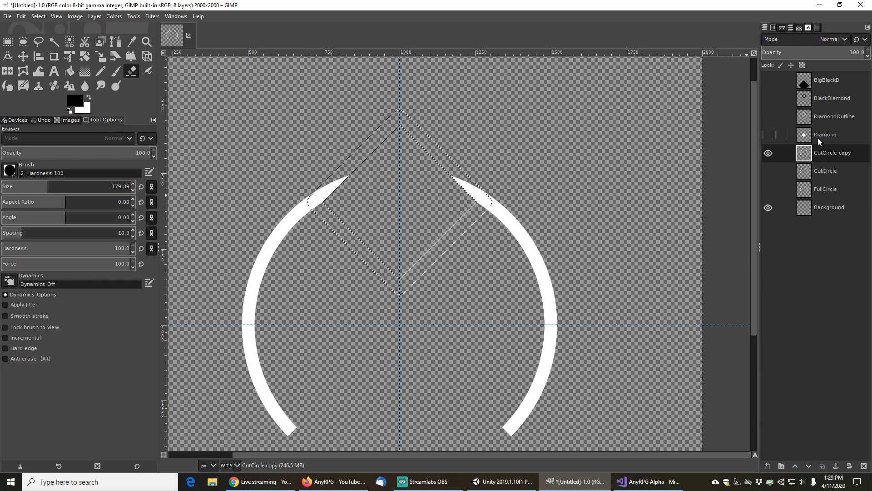
Show and duplicate the DiamondOutline layer, then hide CutCircle copy and show CutCircle instead
click(770, 115)
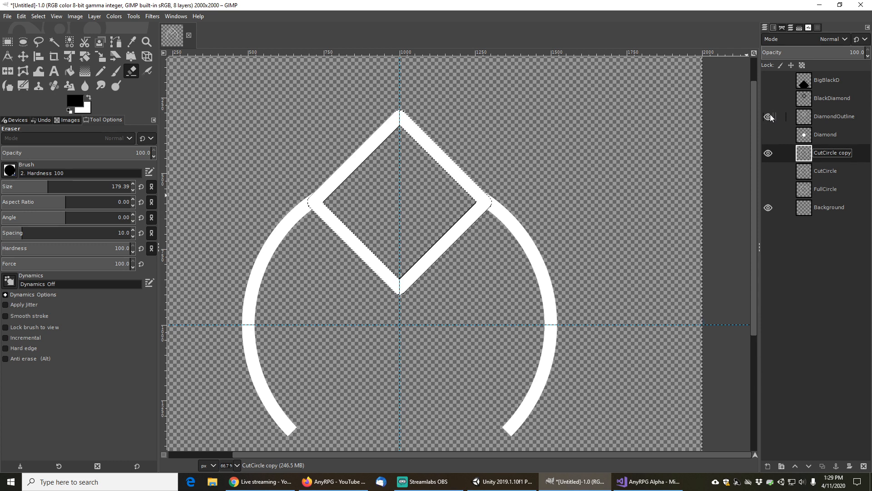
click(833, 115)
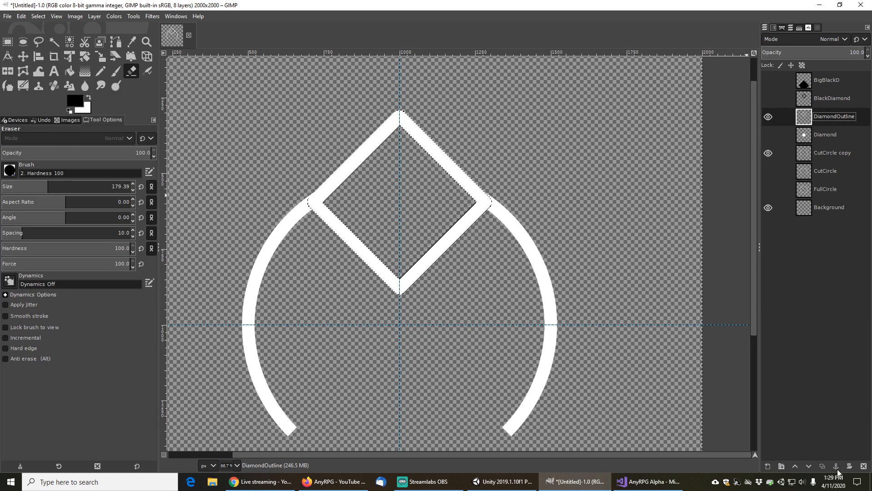
click(822, 467)
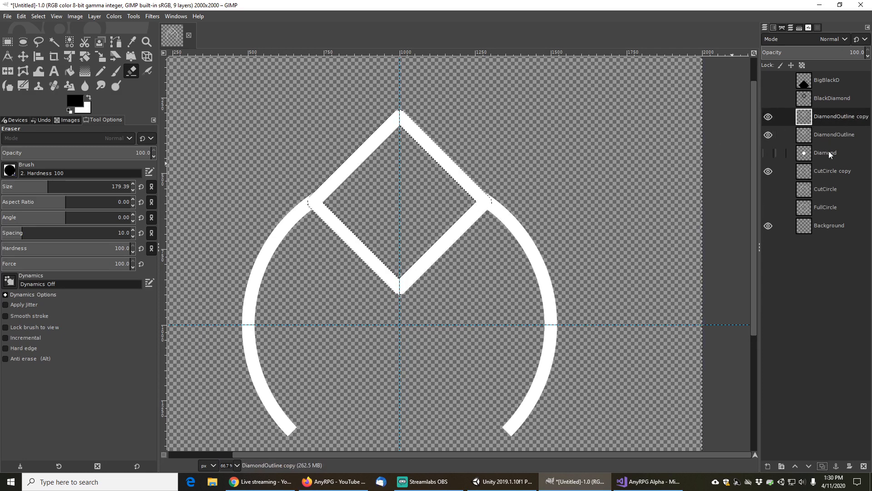
click(769, 172)
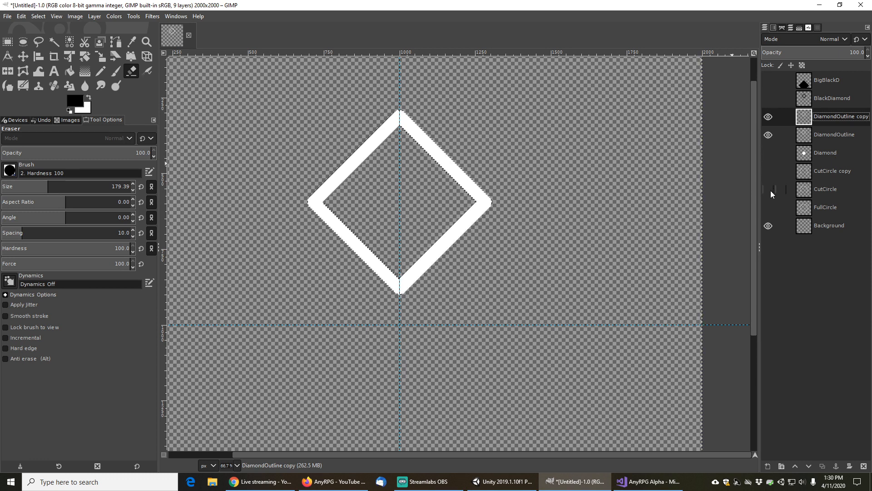
click(769, 189)
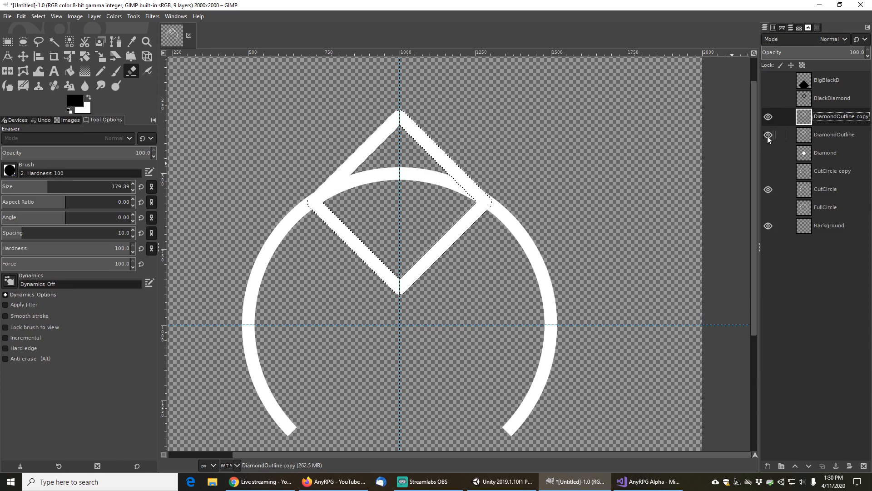
Clear the selection and switch to the Fuzzy Select tool
click(38, 16)
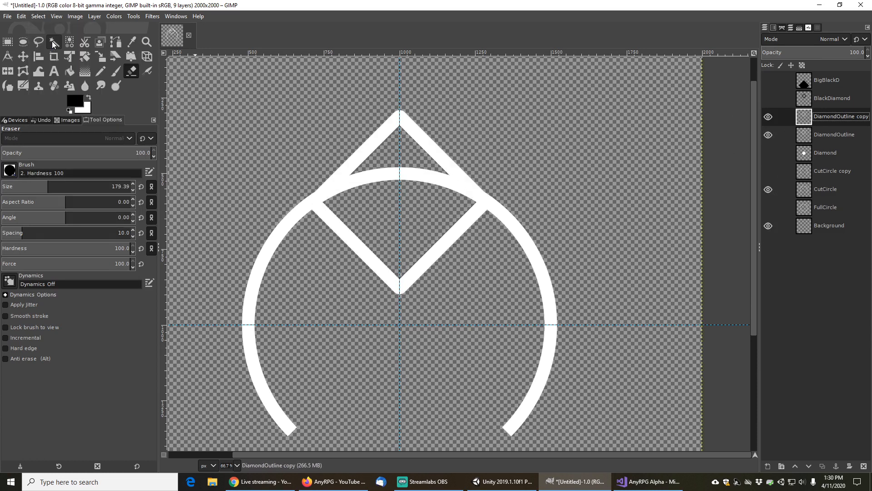
click(49, 39)
click(53, 47)
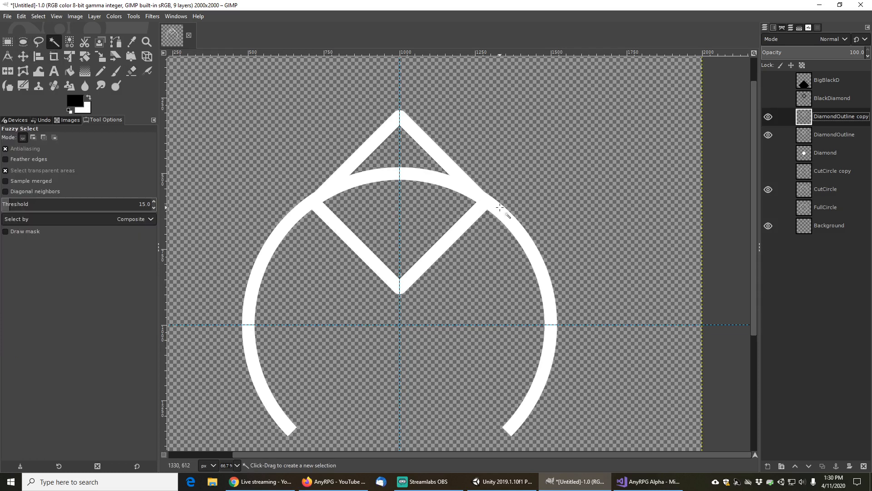
click(517, 226)
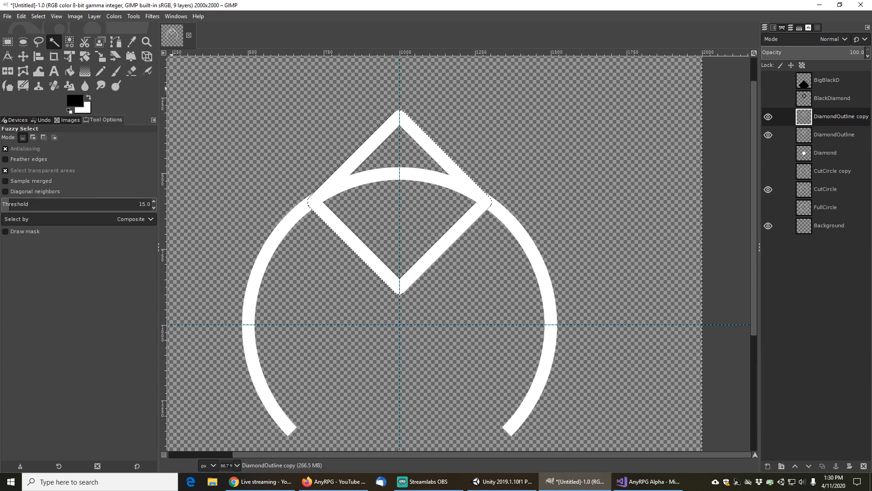
click(38, 16)
click(48, 38)
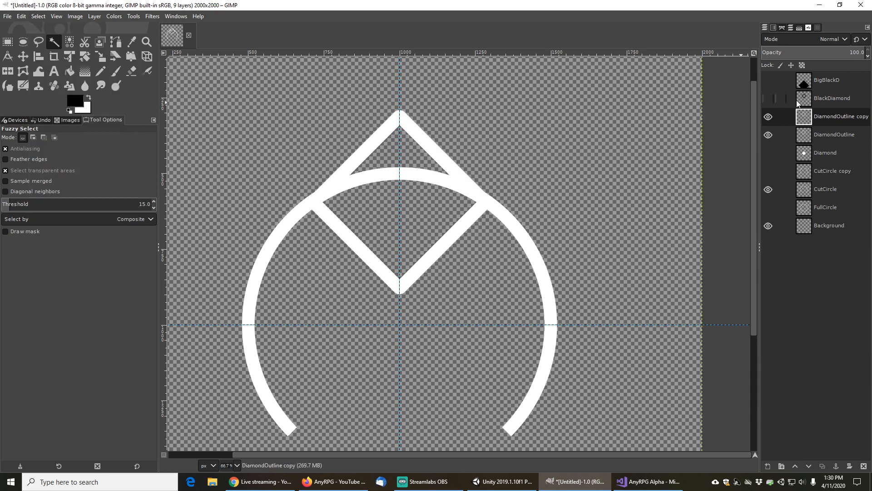
Fuzzy-select the white ring on the CutCircle layer and invert the selection
click(830, 171)
click(828, 189)
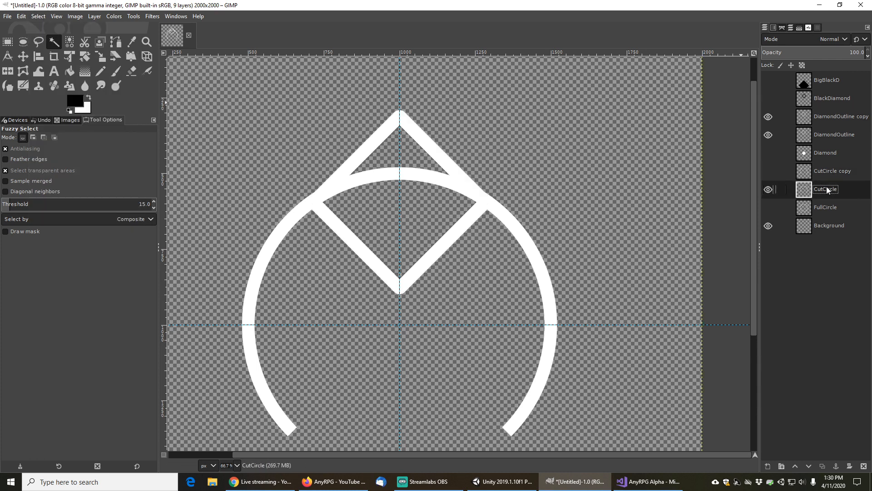
click(491, 206)
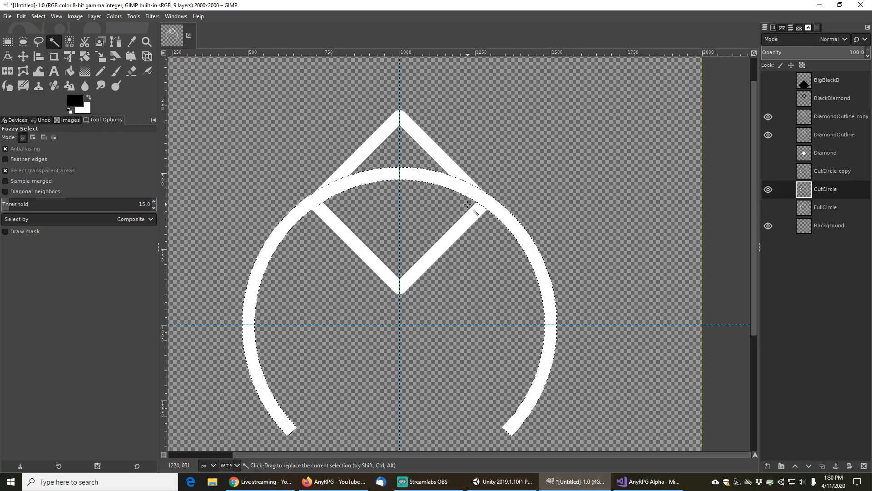
click(38, 16)
click(38, 16)
click(38, 16)
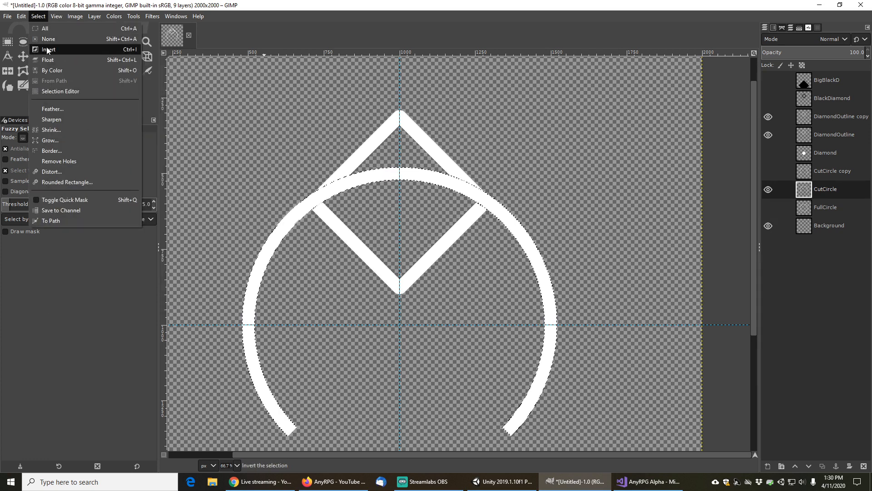
click(47, 49)
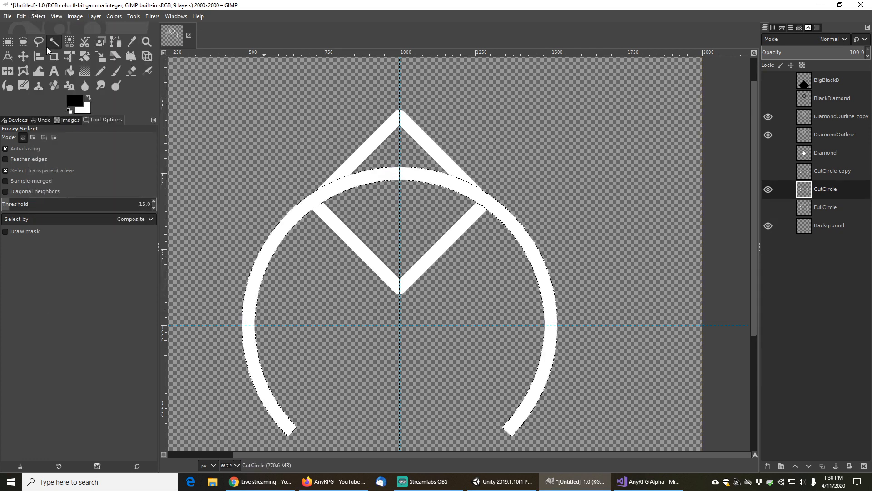
Hide DiamondOutline and erase the diamond's lower half inside the circle on the DiamondOutline copy layer
click(830, 116)
click(769, 135)
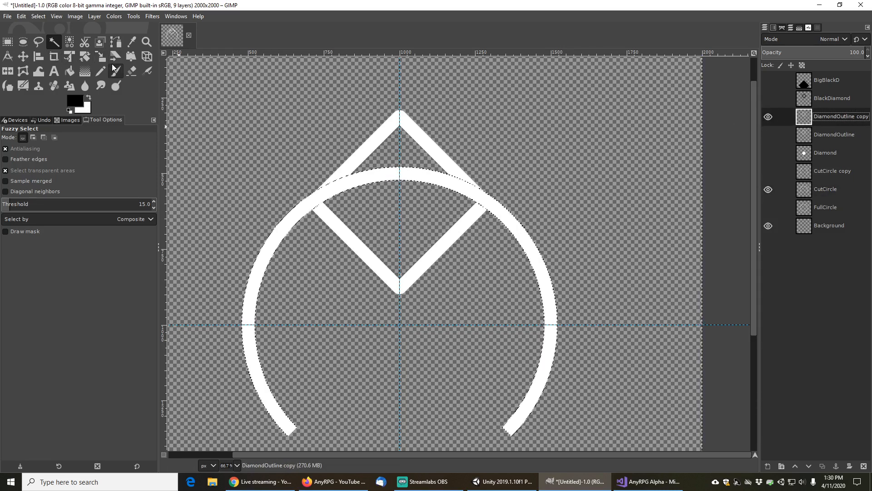
click(131, 71)
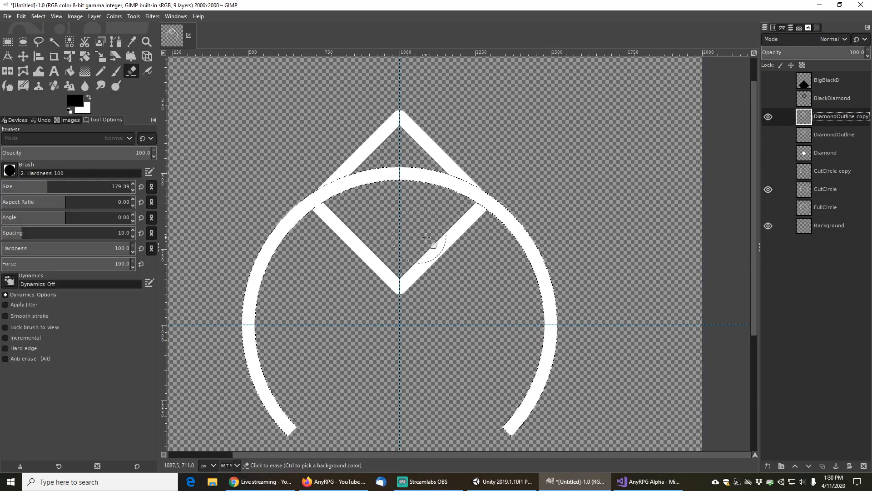
click(336, 222)
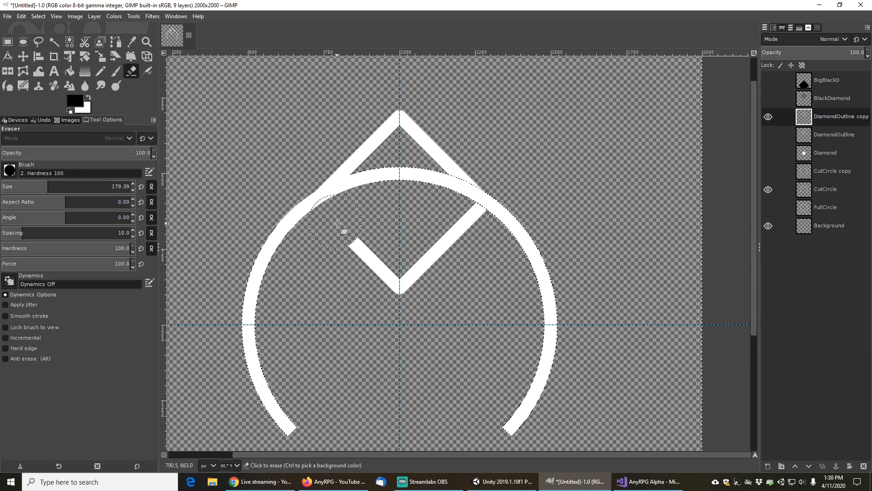
mouse_move(331, 224)
mouse_down()
mouse_move(402, 286)
mouse_move(462, 249)
mouse_move(469, 232)
mouse_up()
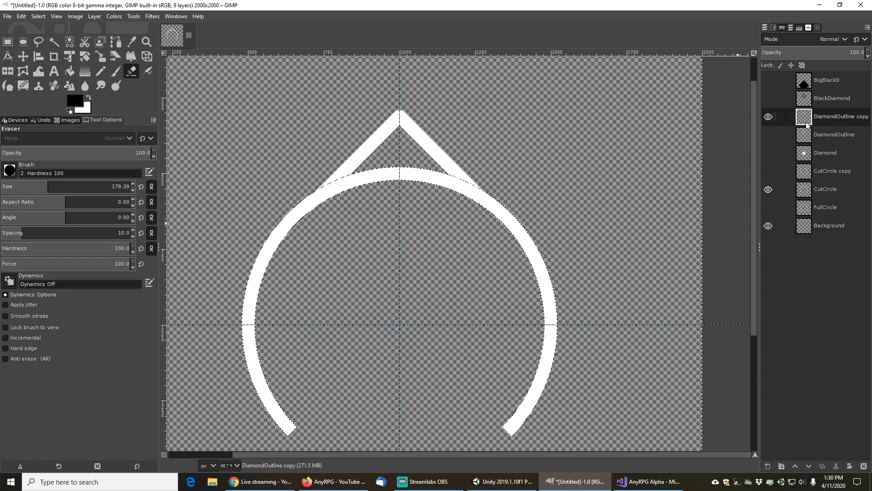
Hide CutCircle, show CutCircle copy, and create a new layer from the visible image
click(768, 189)
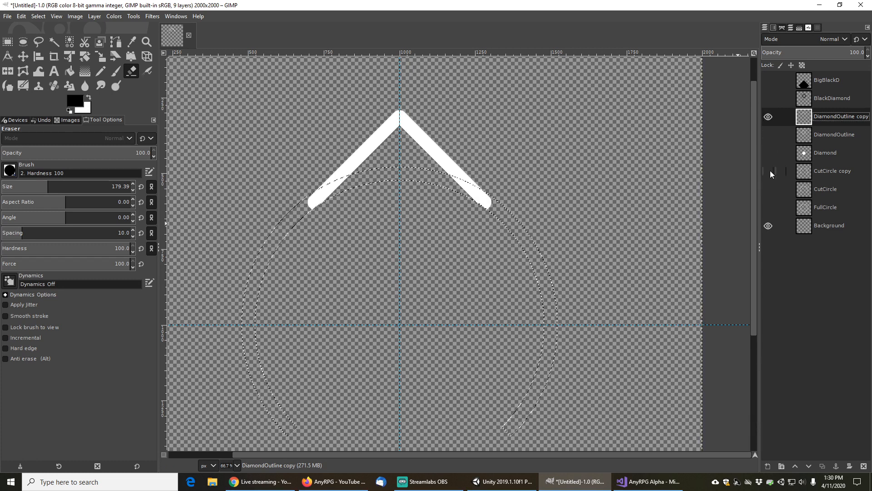
click(769, 171)
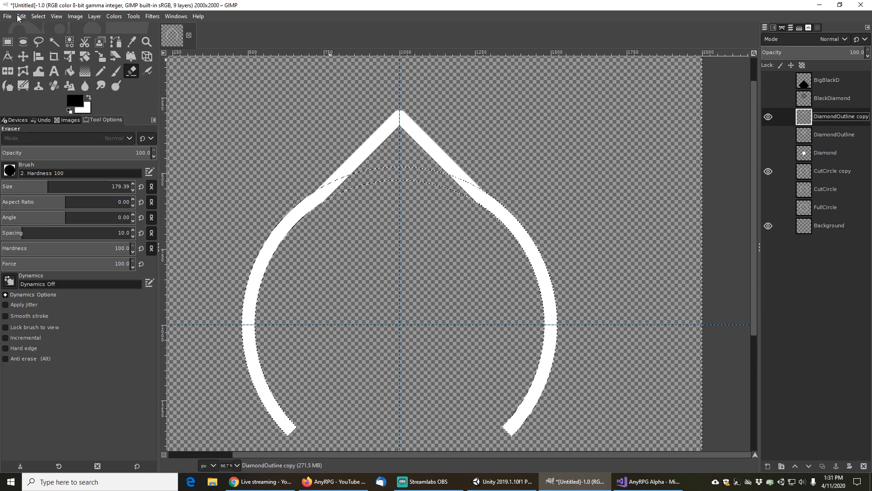
click(94, 16)
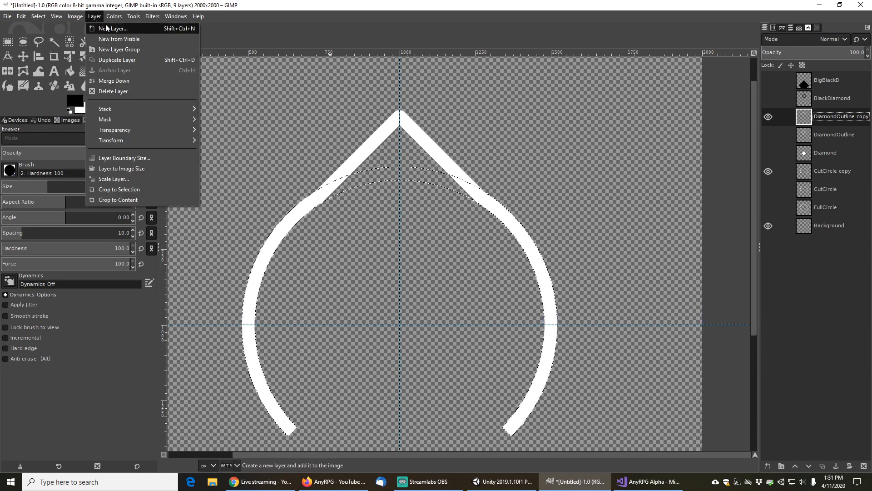
click(116, 37)
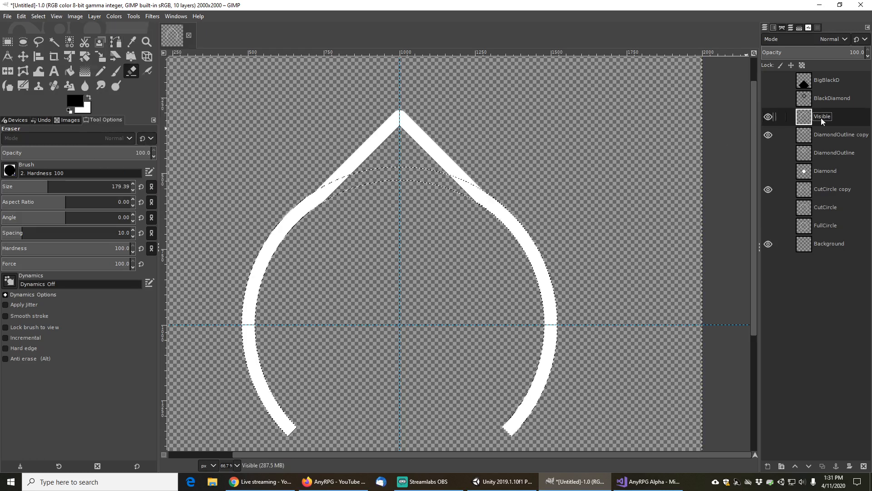
Move the new layer to the top of the stack and rename it Outline
drag(823, 118, 833, 79)
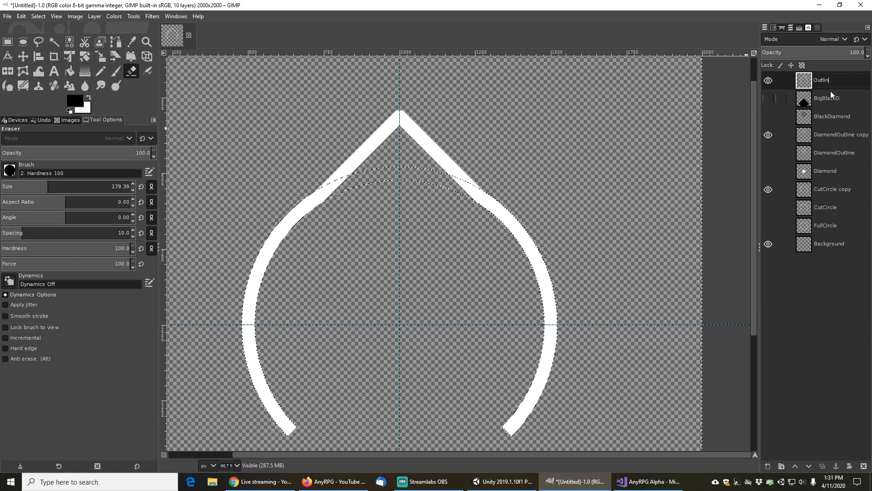
key(Return)
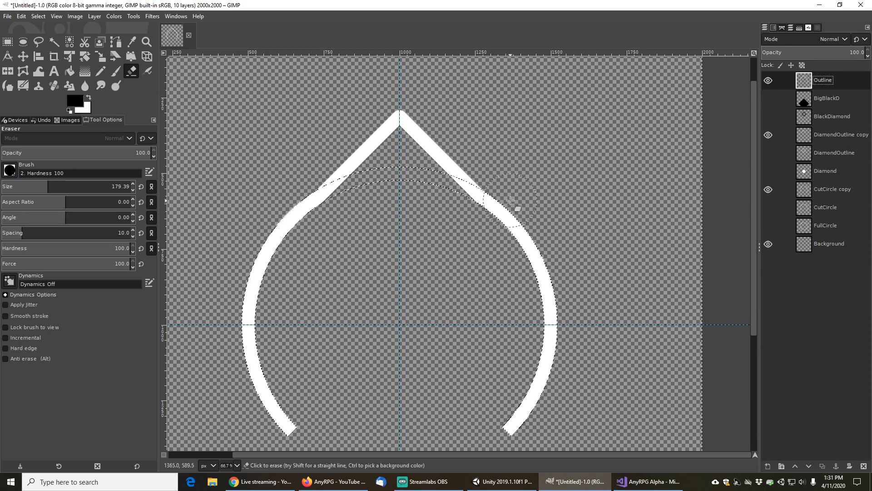
Clear the selection, duplicate the Outline layer, and hide the original Outline layer
scroll(380, 259, down, 1)
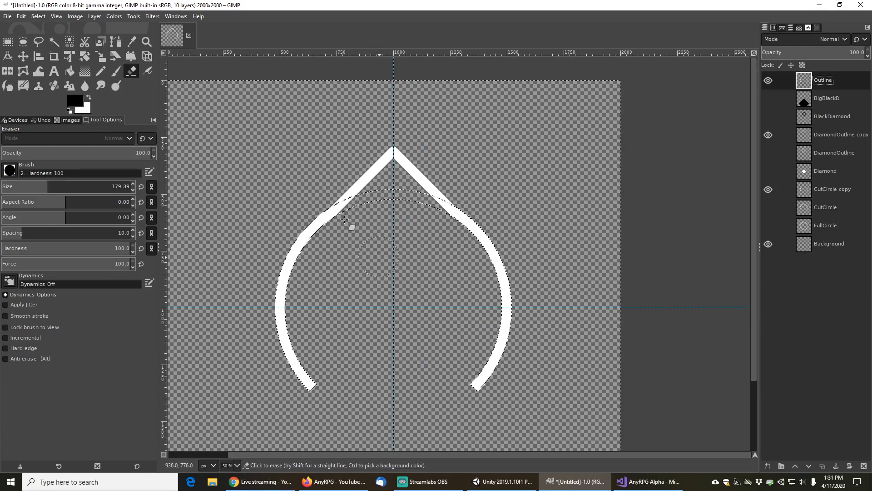
click(38, 16)
click(44, 39)
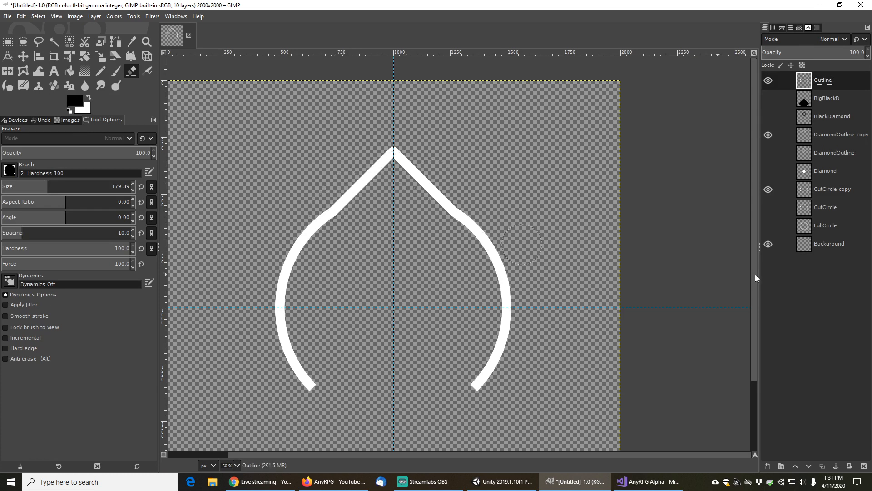
click(823, 466)
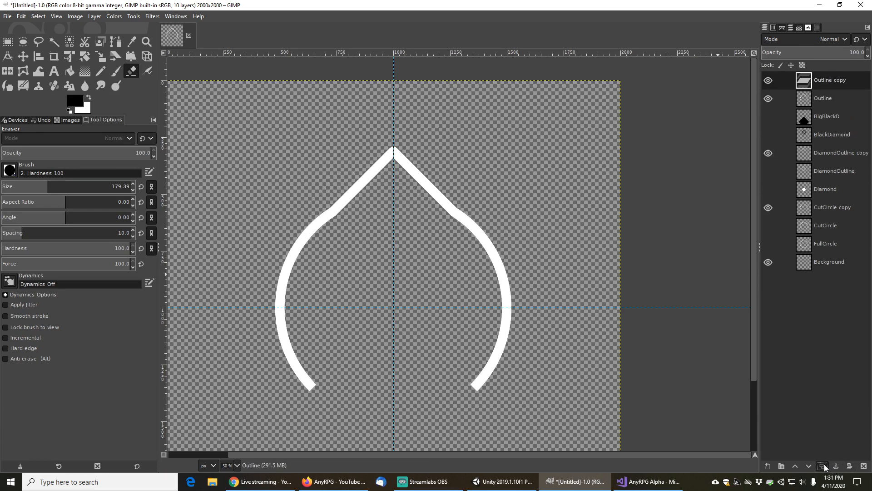
click(768, 98)
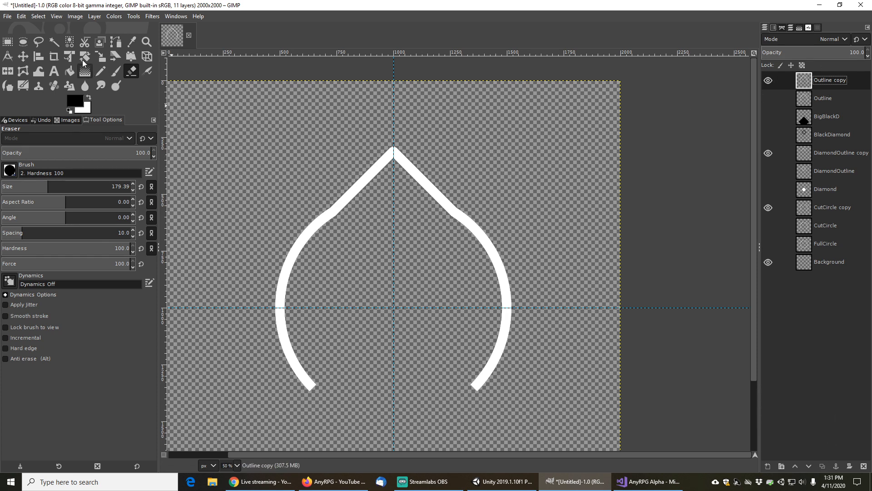
click(54, 41)
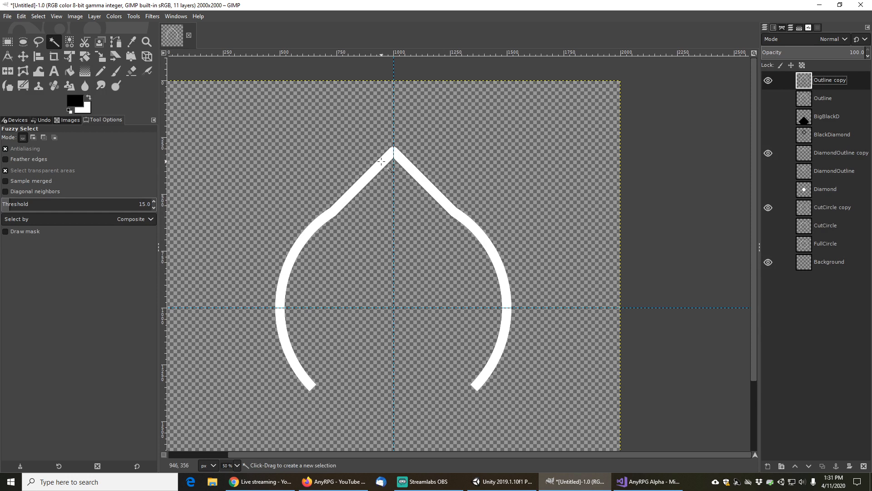
Select the outline shape, invert the selection, and fill the surroundings on Outline copy with a spherical shaped gradient fading to the background colour
click(381, 161)
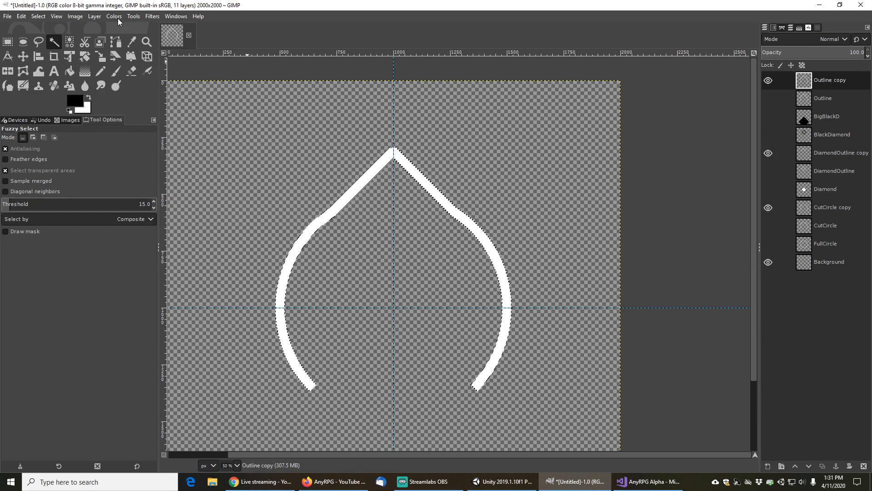
click(39, 17)
click(50, 49)
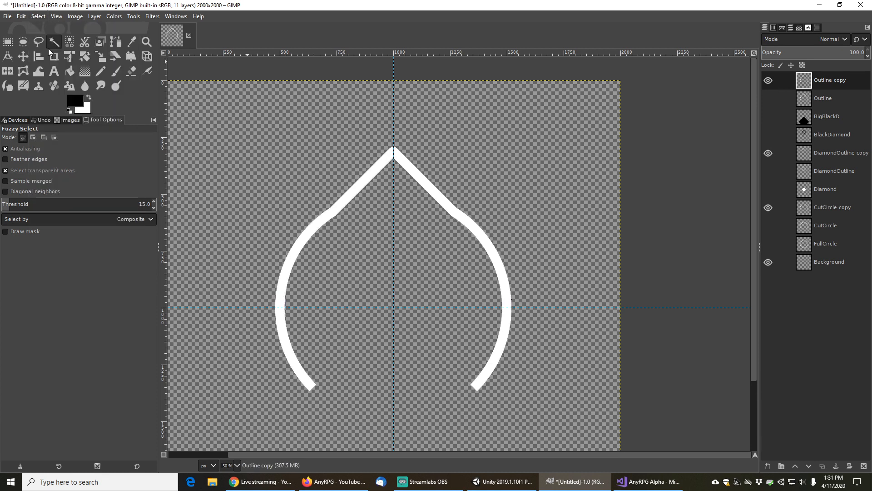
click(85, 71)
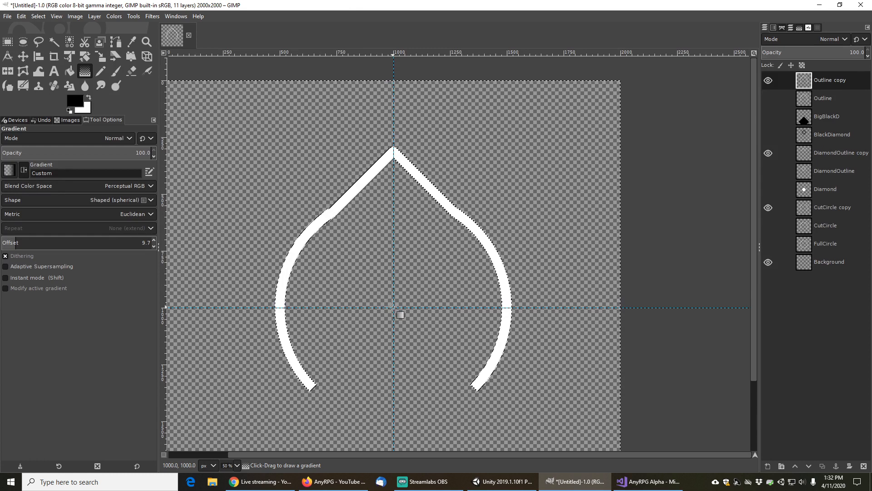
drag(394, 308, 394, 292)
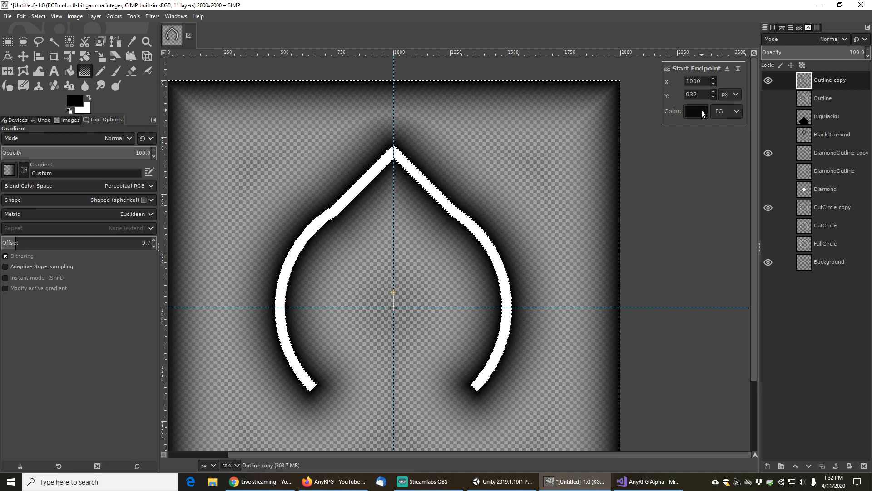
click(733, 111)
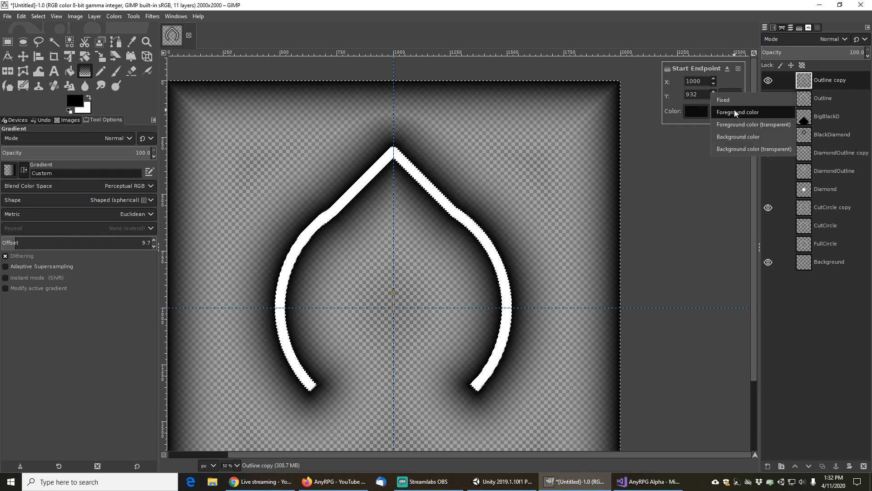
click(735, 137)
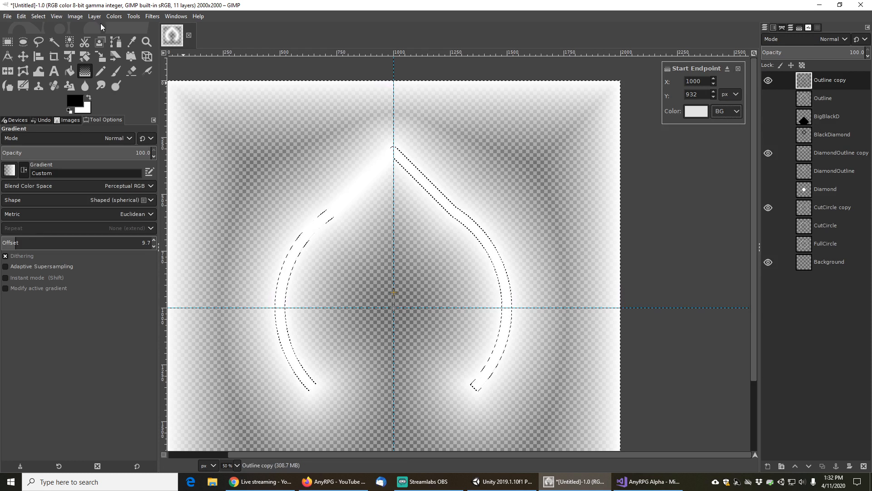
click(38, 17)
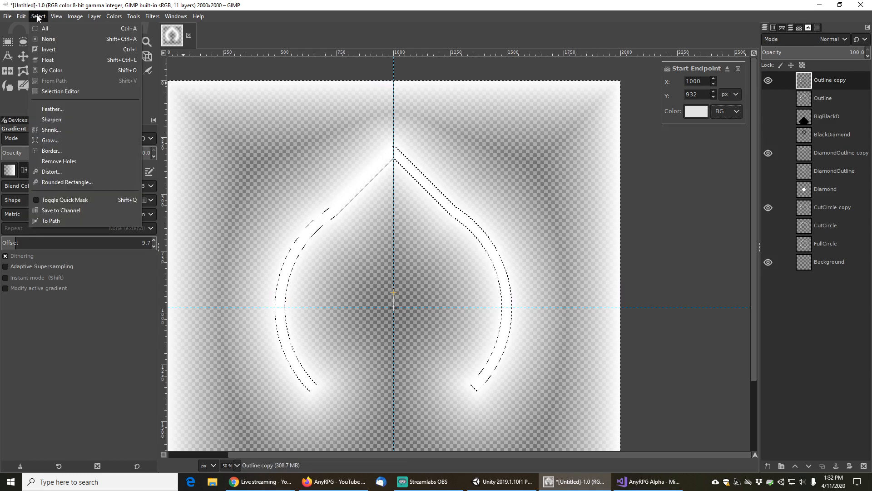
click(51, 40)
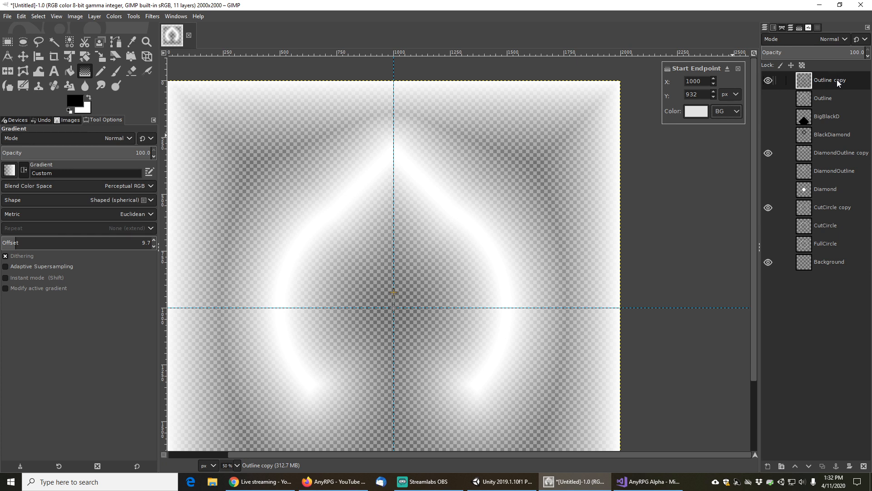
click(836, 97)
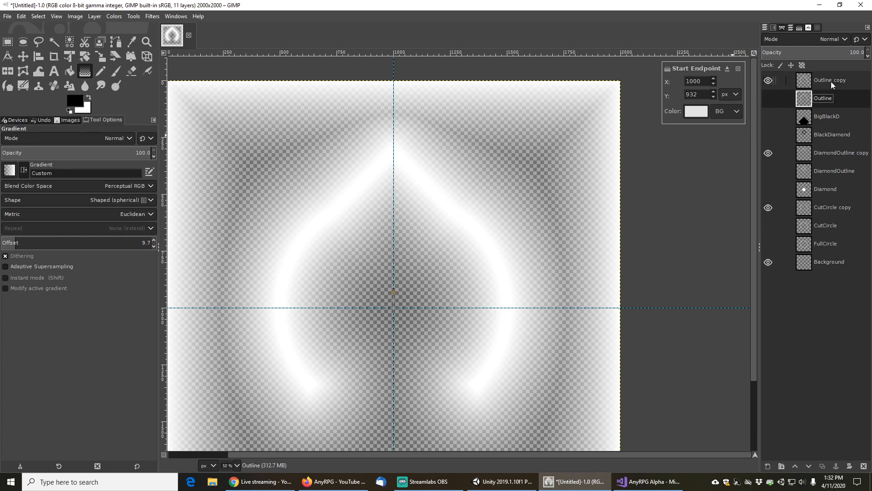
click(830, 81)
click(738, 68)
click(829, 97)
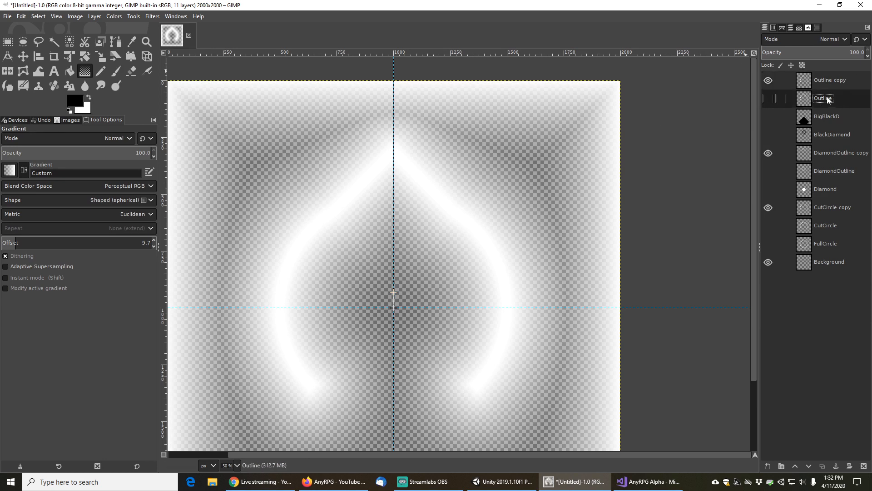
click(829, 77)
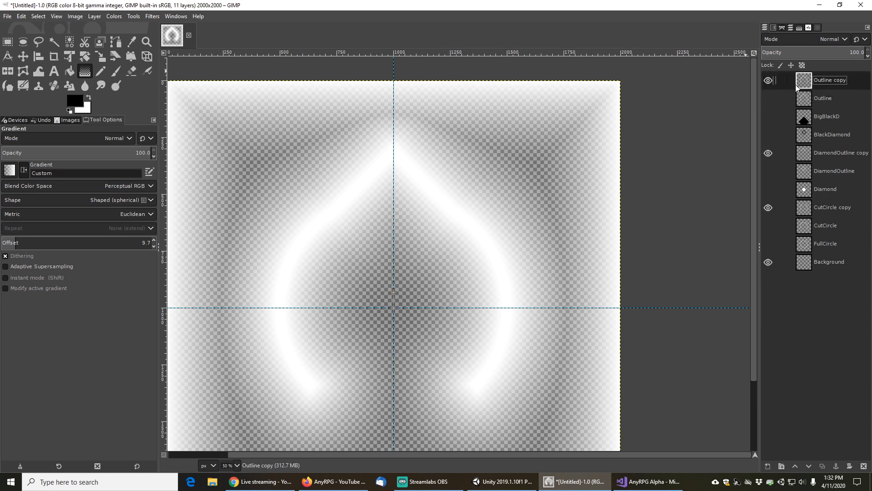
click(769, 81)
click(769, 81)
click(822, 466)
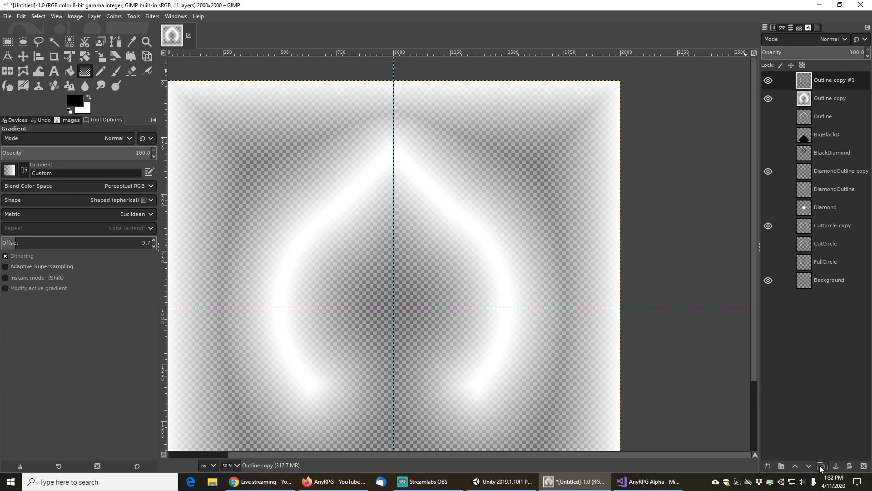
click(833, 78)
right_click(833, 79)
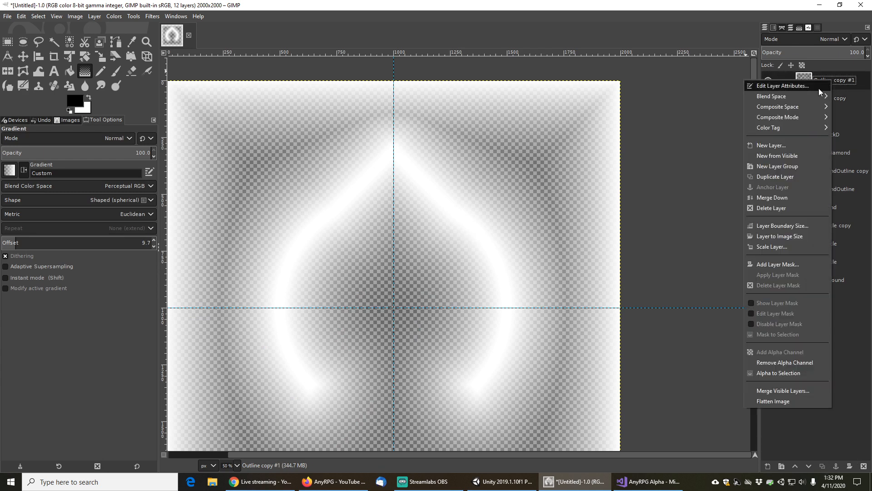
click(773, 208)
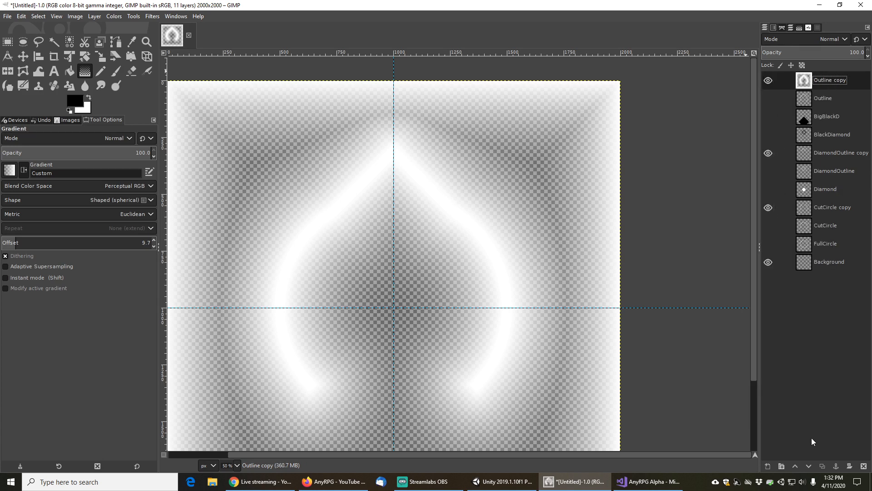
Duplicate the Outline copy layer and hide the original Outline copy layer
click(823, 466)
click(768, 98)
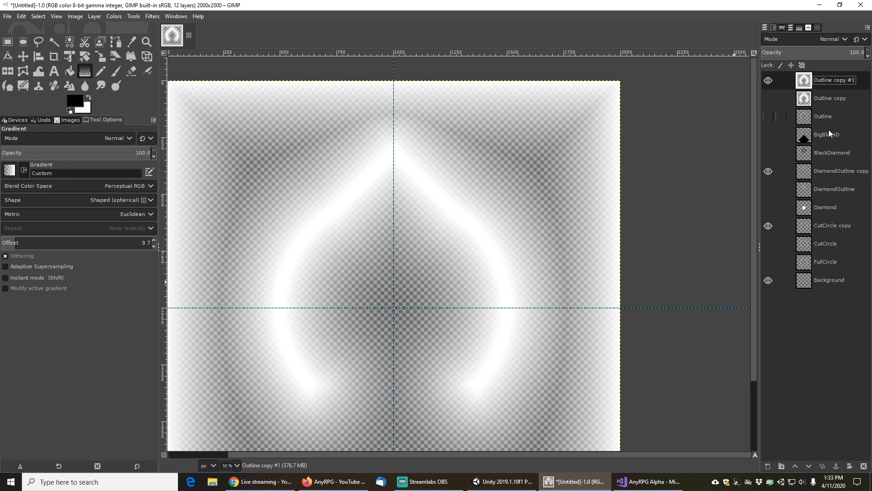
click(824, 262)
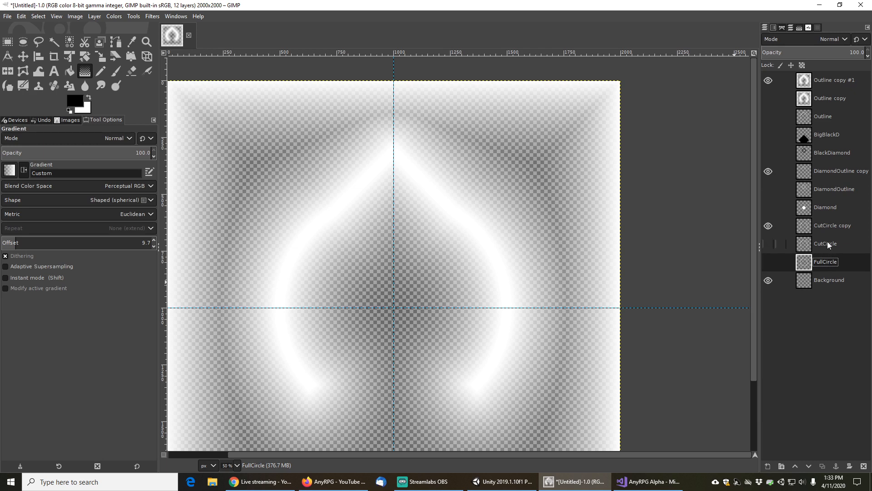
Select the outline shape on the Outline layer with Fuzzy Select and show the FullCircle layer
click(825, 117)
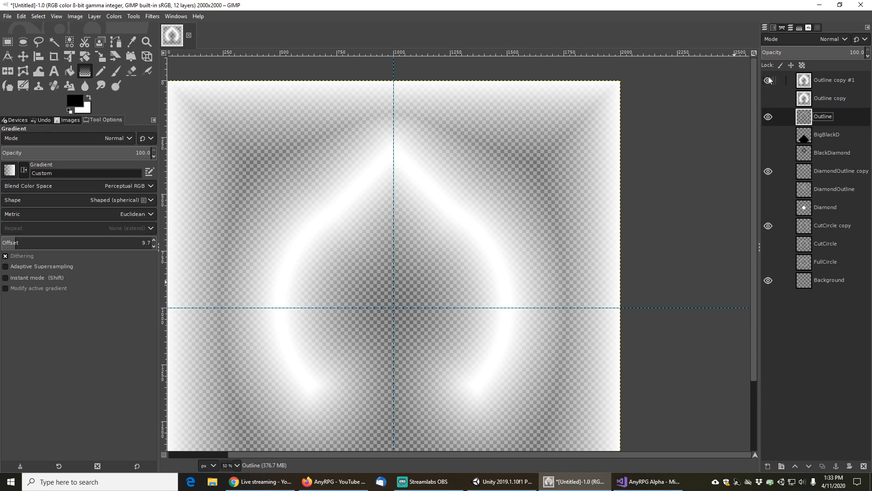
click(55, 43)
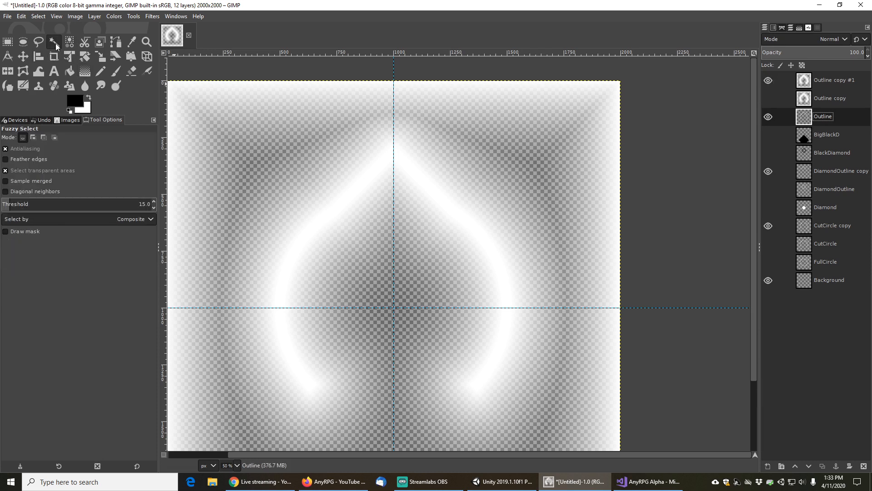
click(470, 218)
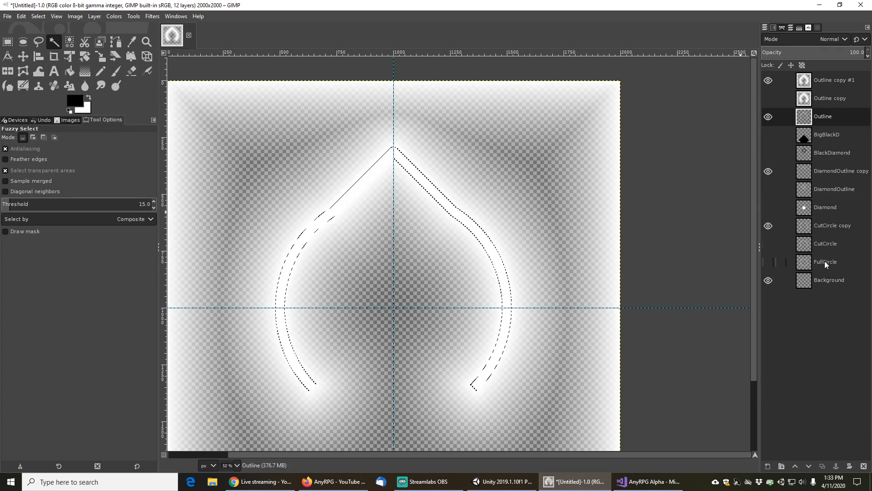
click(768, 262)
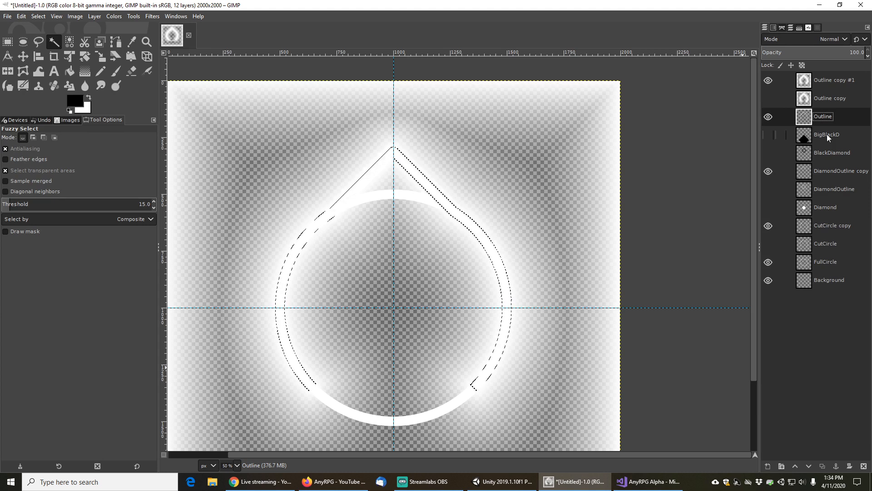
Show and select the BigBlackD layer, then clear the selection
click(827, 135)
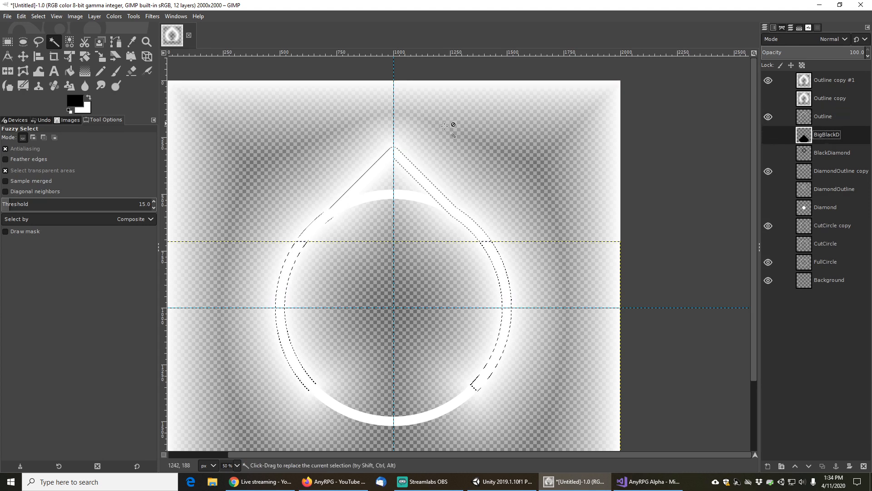
click(771, 134)
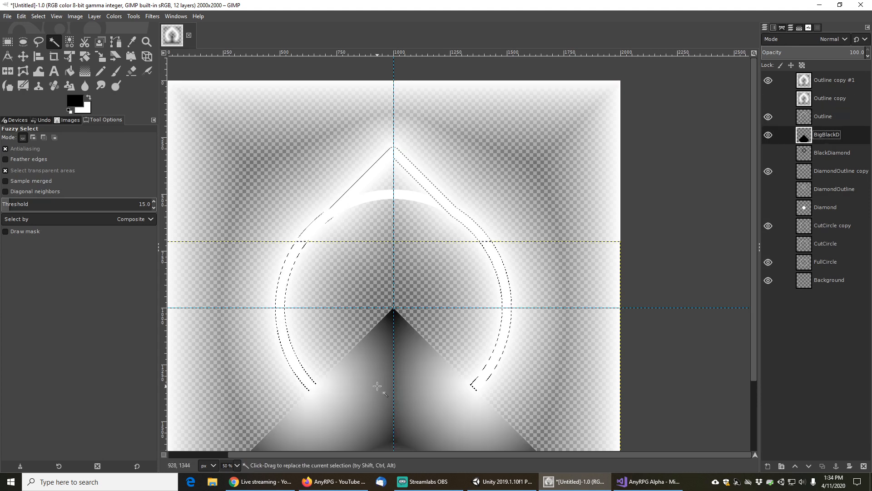
click(40, 17)
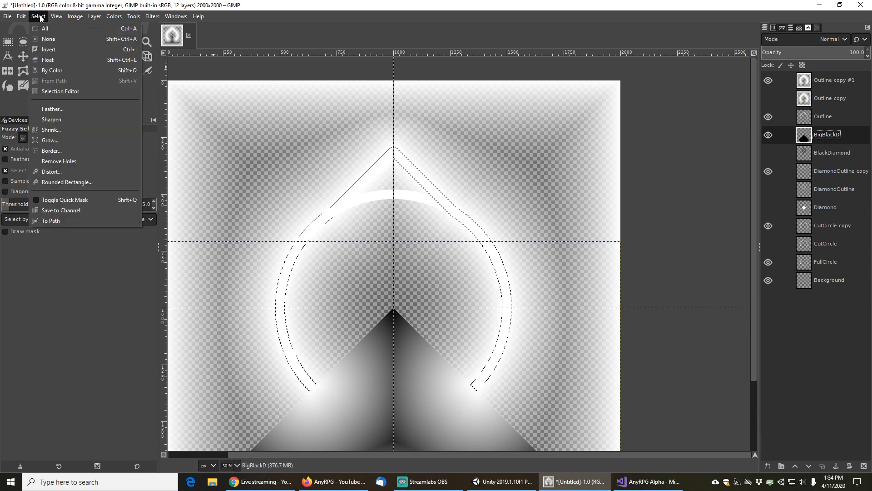
click(46, 39)
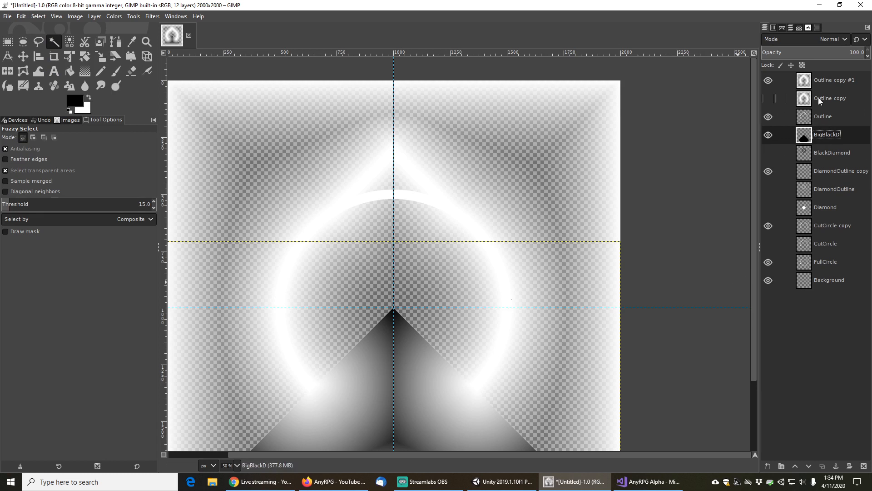
Hide the Outline copy #1 and Outline layers and select the black triangle on BigBlackD with Fuzzy Select
click(769, 81)
click(768, 117)
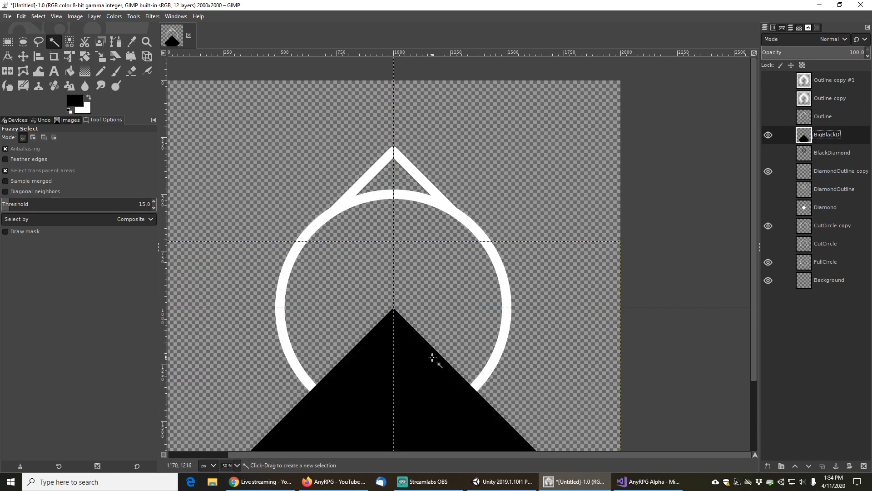
click(362, 396)
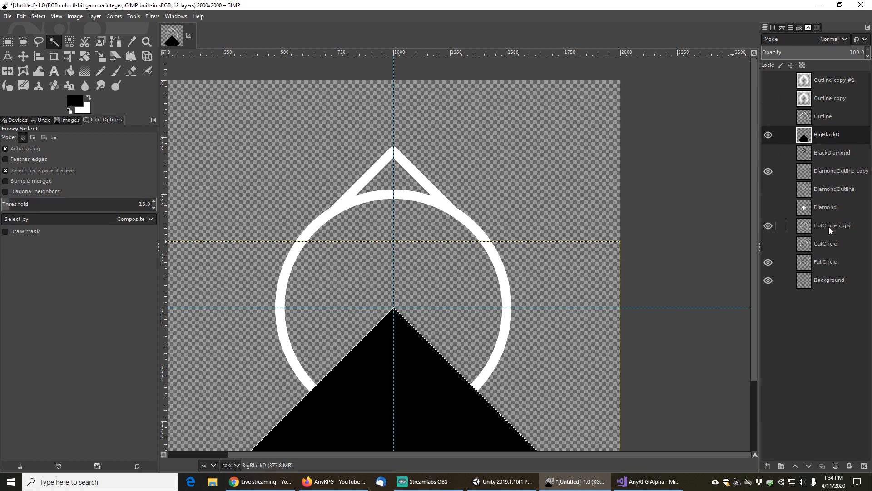
Hide BigBlackD, duplicate the FullCircle layer, and fill the circle's bottom arc inside the triangle selection with black
click(825, 261)
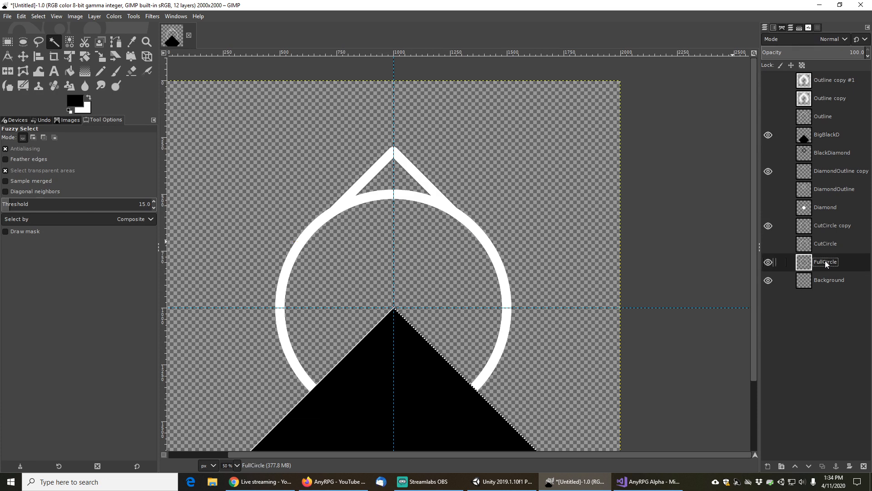
click(767, 135)
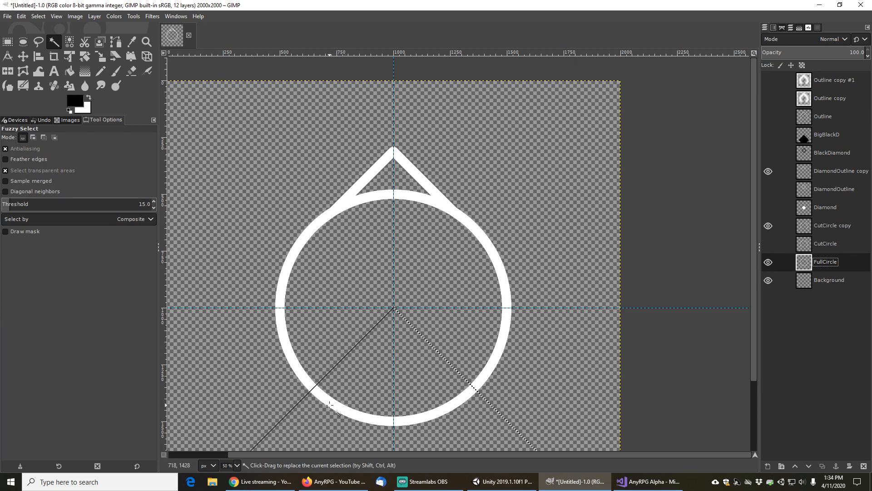
click(822, 467)
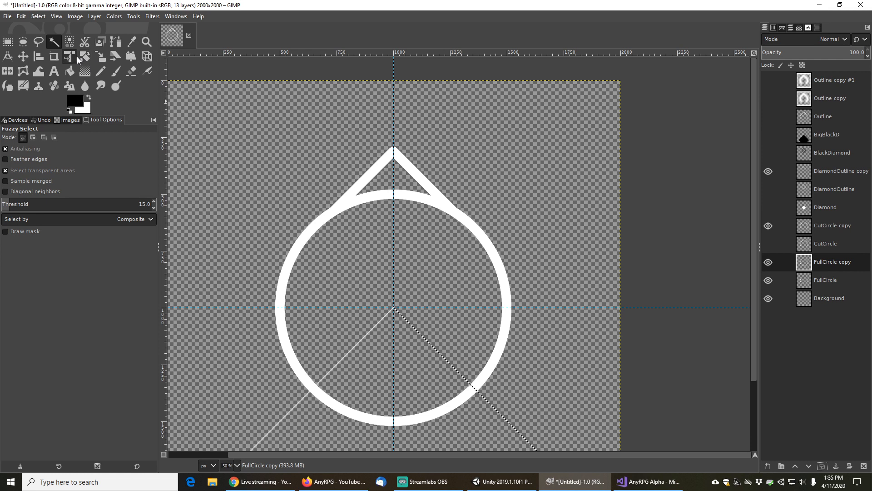
click(70, 72)
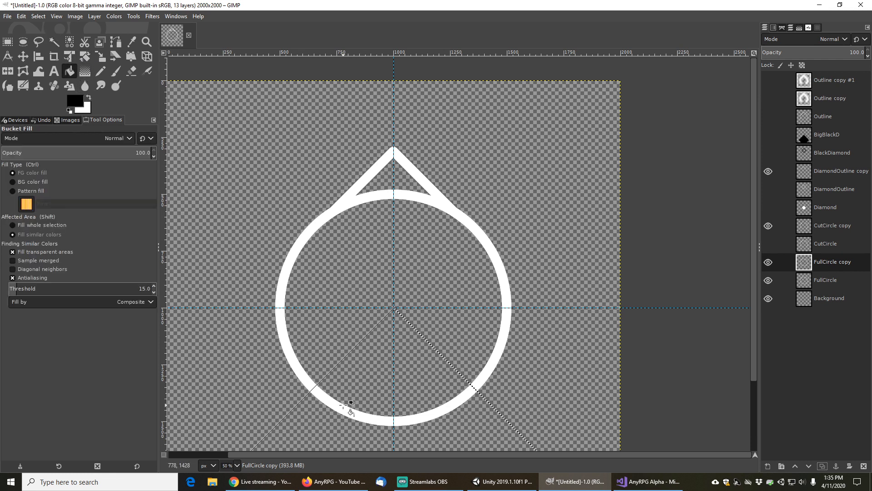
click(89, 98)
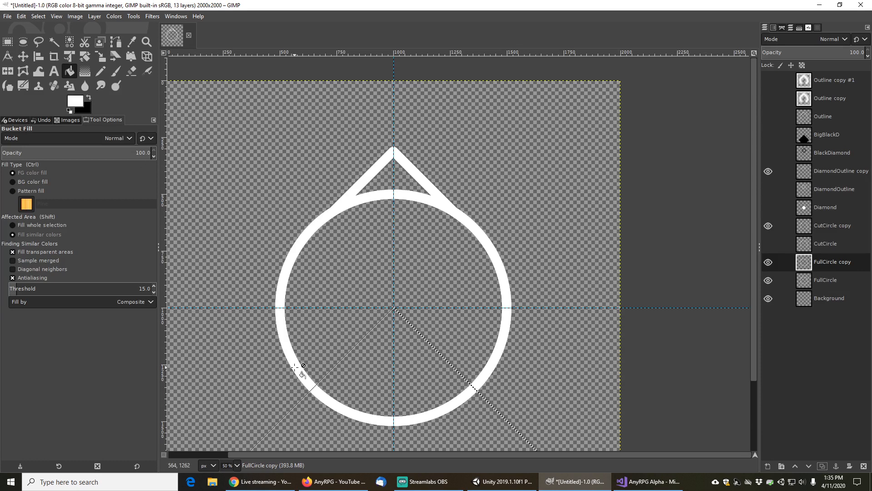
click(88, 110)
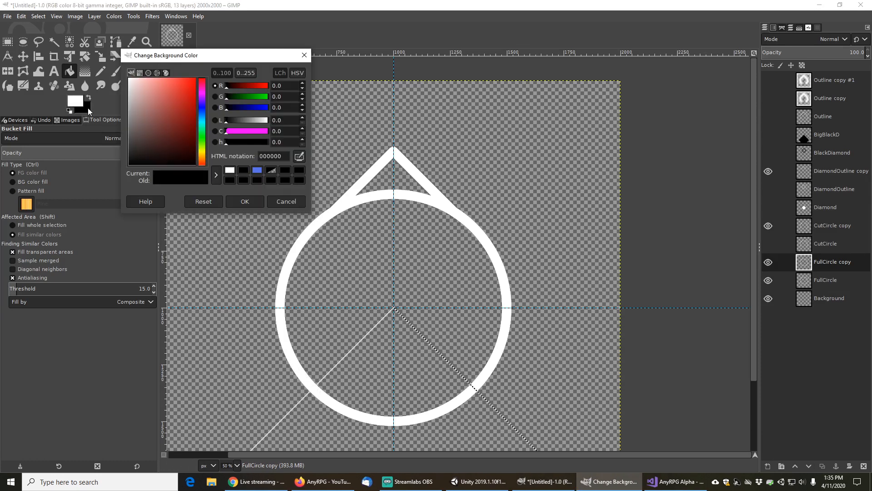
click(246, 201)
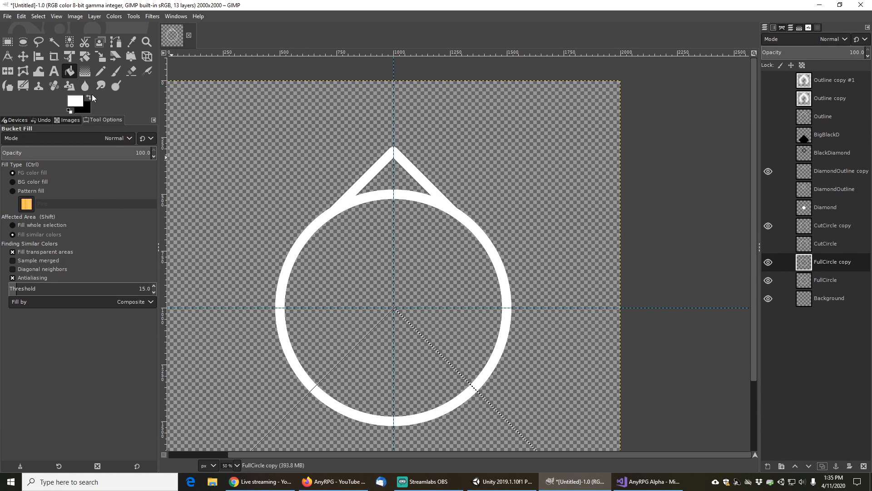
click(89, 98)
click(380, 419)
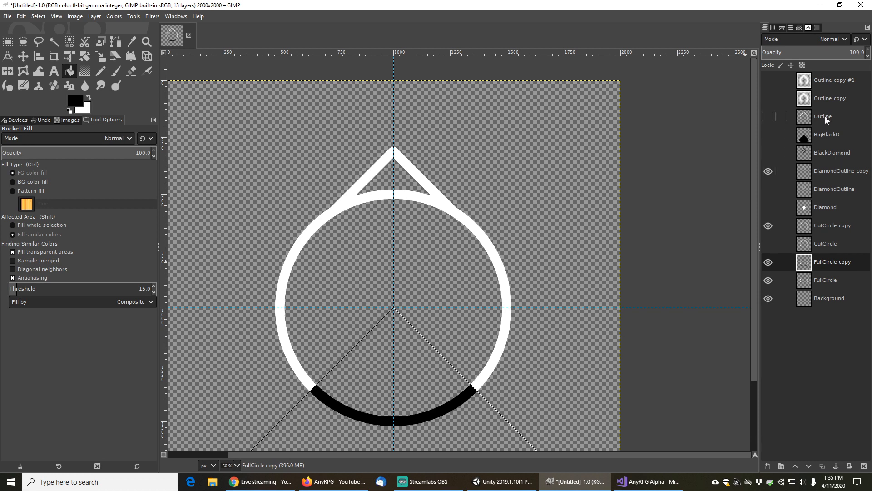
Clear the selection and select the black bottom arc on FullCircle copy with Fuzzy Select
click(40, 18)
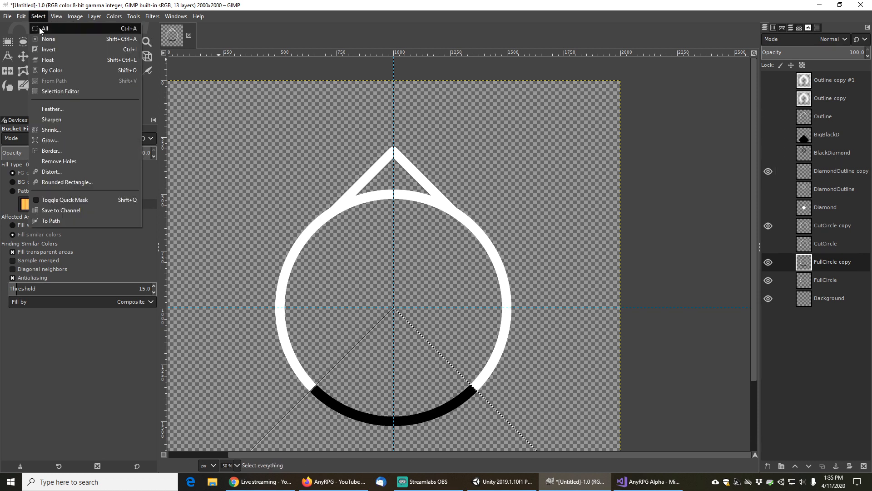
click(49, 40)
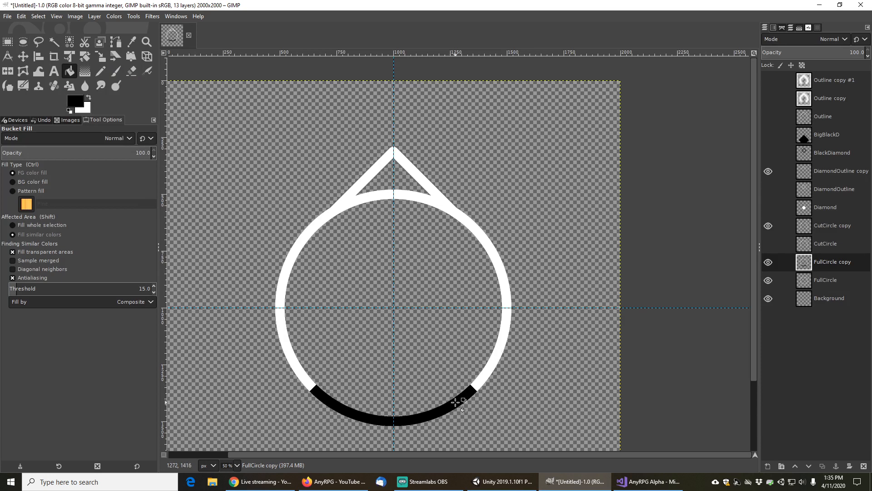
click(54, 40)
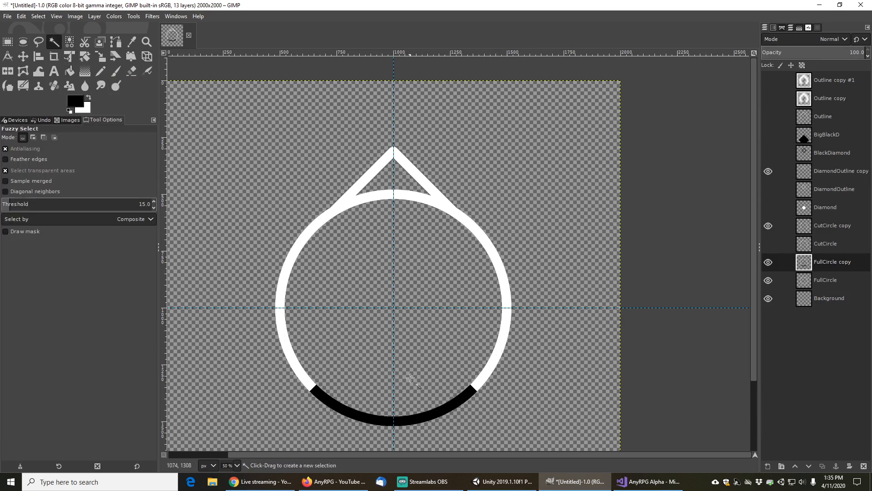
click(409, 420)
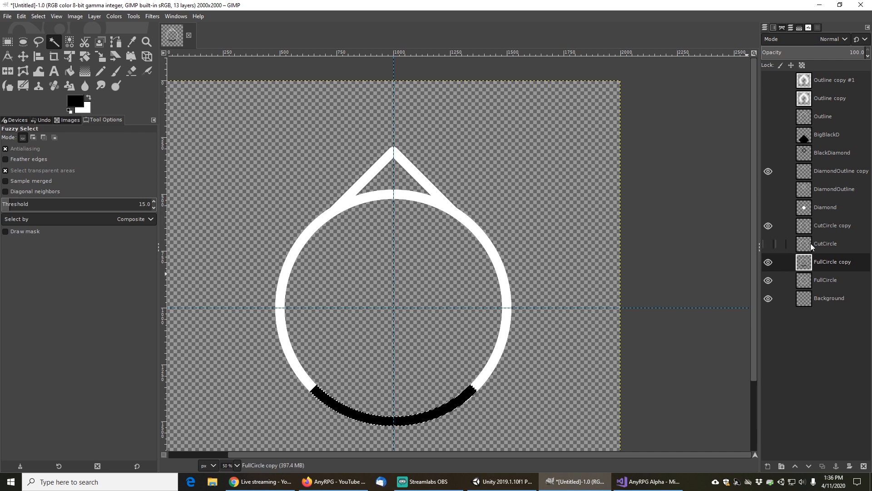
Add the teardrop outline shape on the Outline layer to the current selection
click(825, 116)
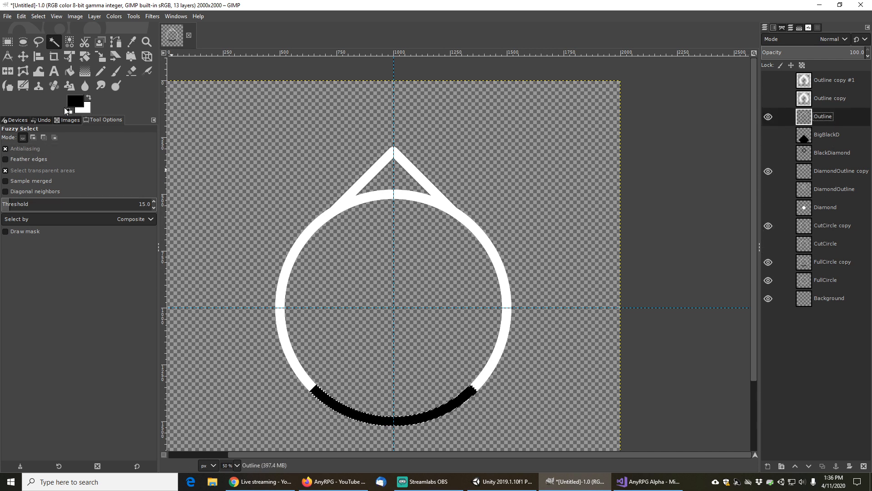
click(33, 136)
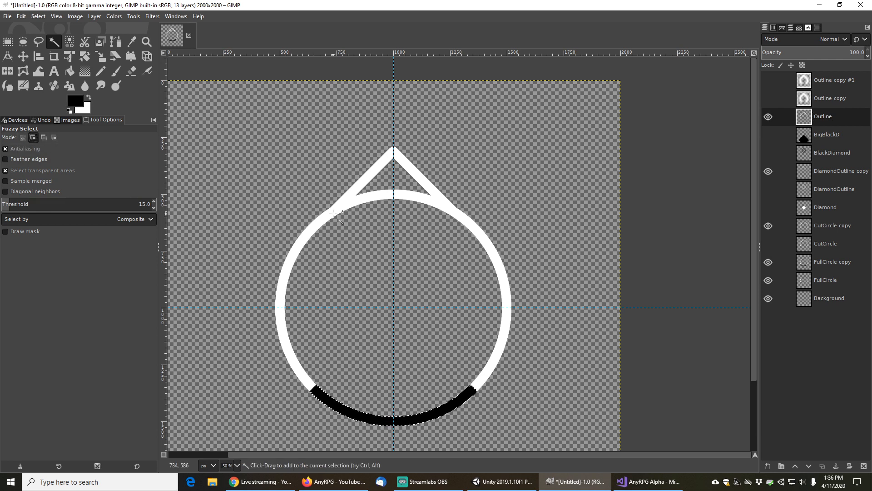
click(333, 212)
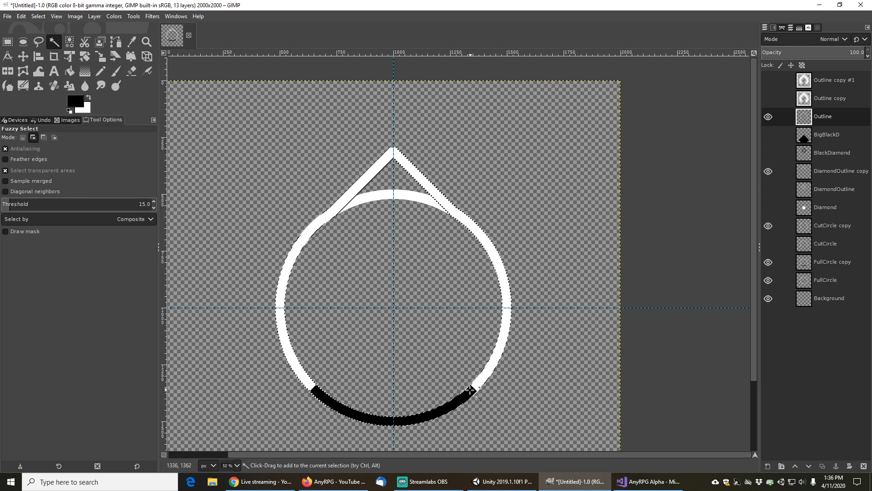
Duplicate the Outline layer and add a new transparent layer named Fill
click(824, 468)
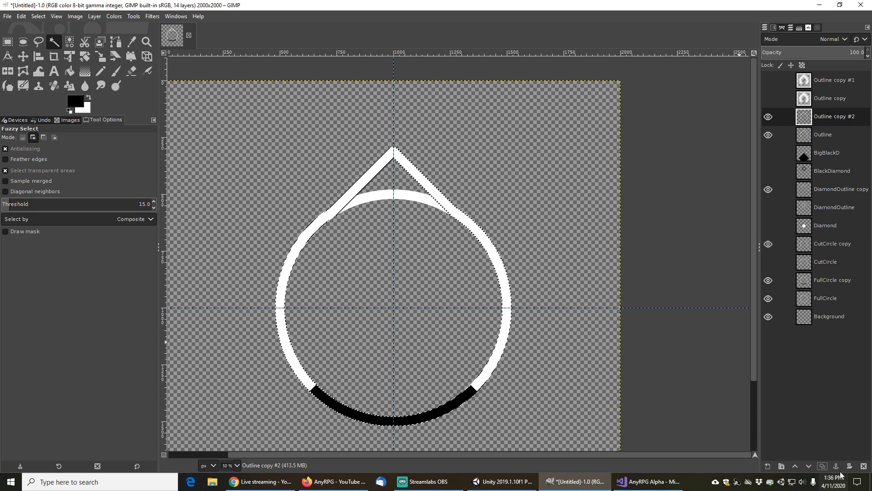
click(768, 466)
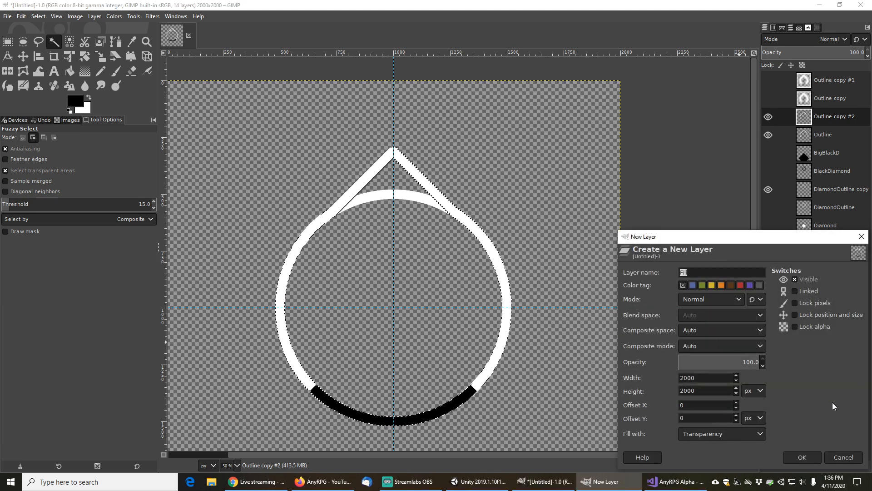
click(803, 457)
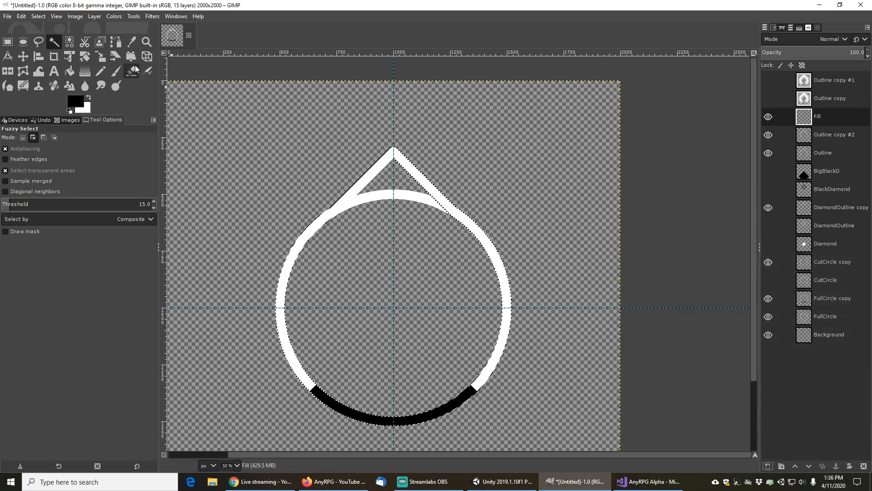
Hide the other shape layers and bucket-fill the combined selection on the Fill layer with white
click(89, 96)
click(72, 69)
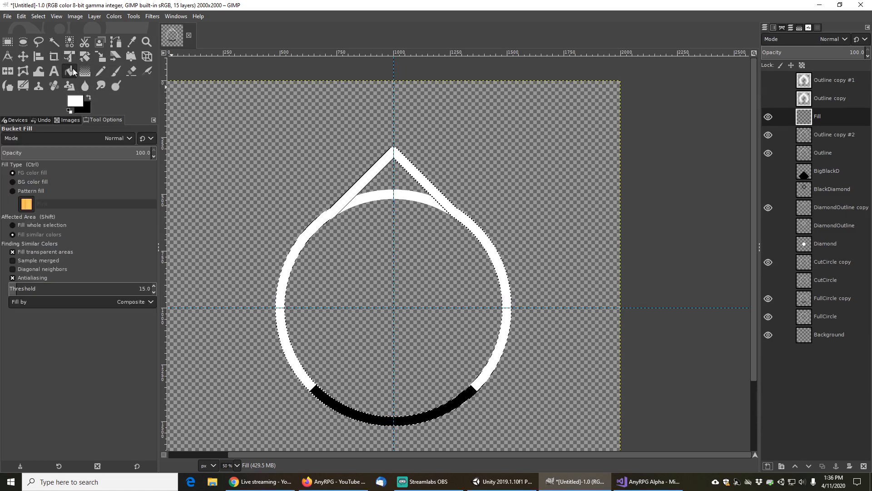
click(769, 135)
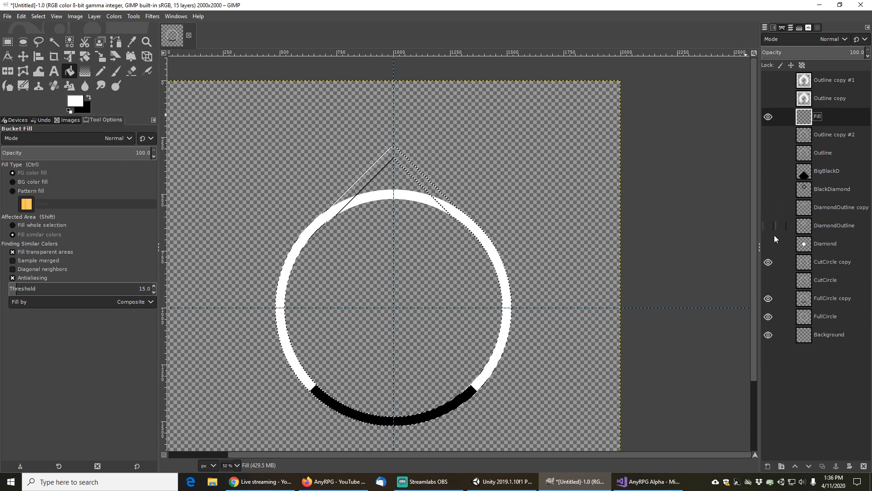
click(768, 261)
click(768, 317)
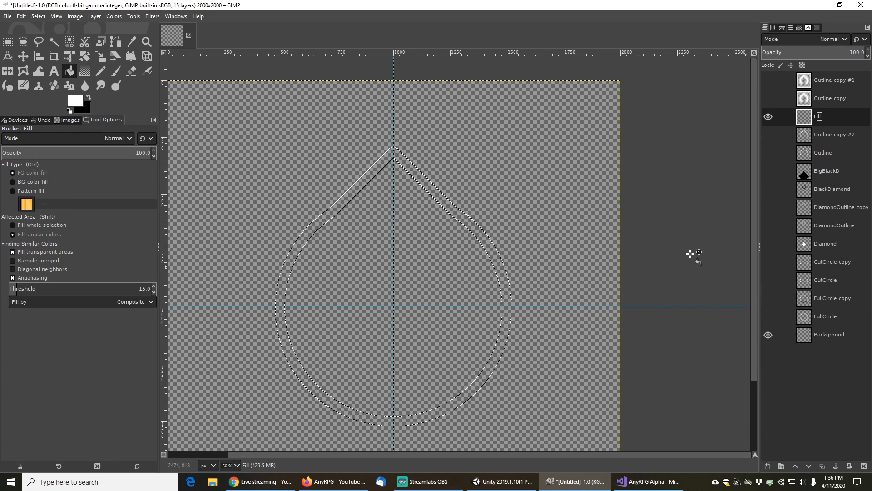
click(436, 189)
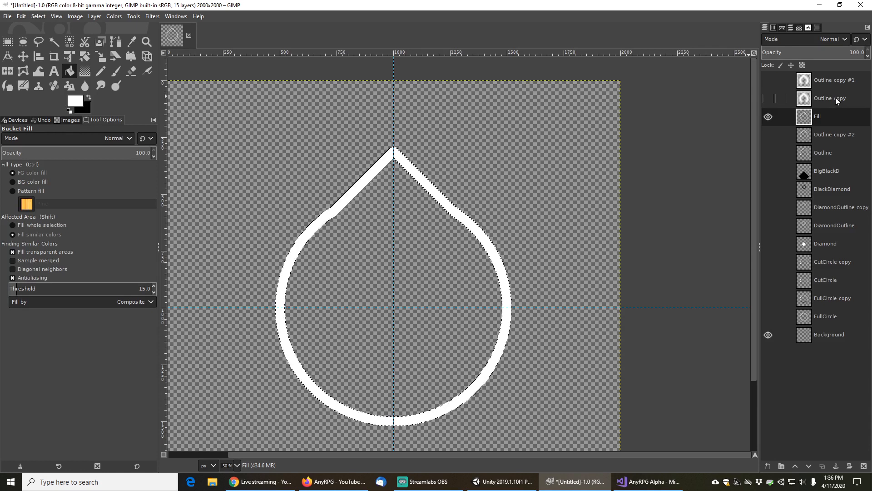
Duplicate the Fill layer and hide the original Fill and Outline copy #1 layers
click(834, 80)
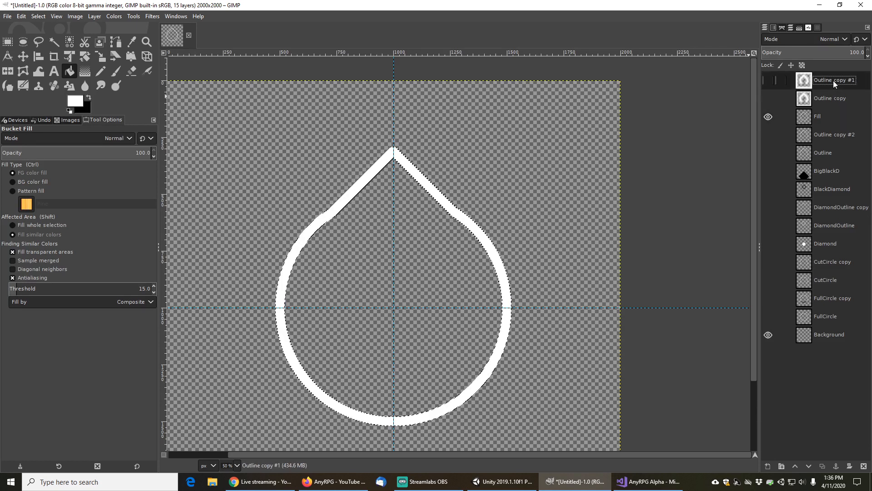
click(771, 80)
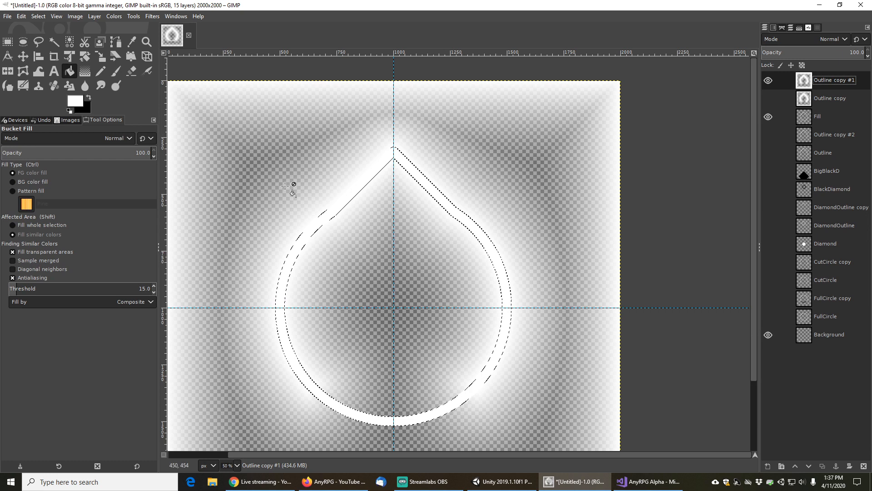
click(822, 116)
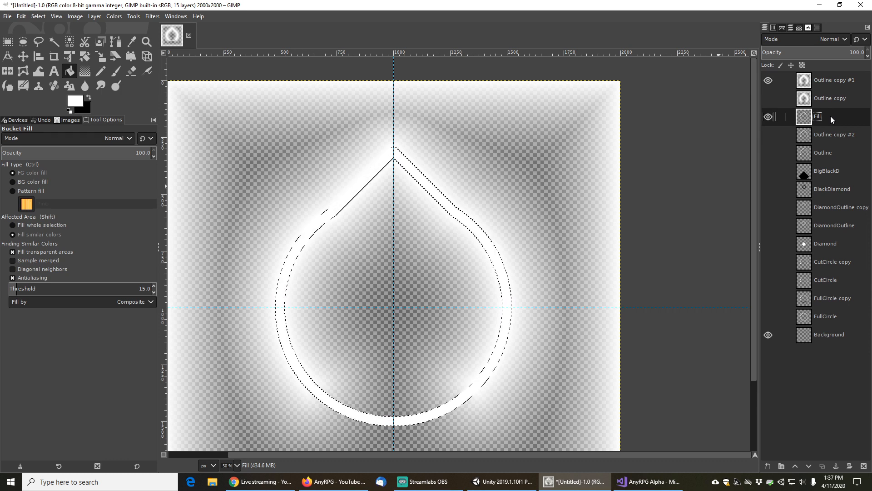
click(822, 466)
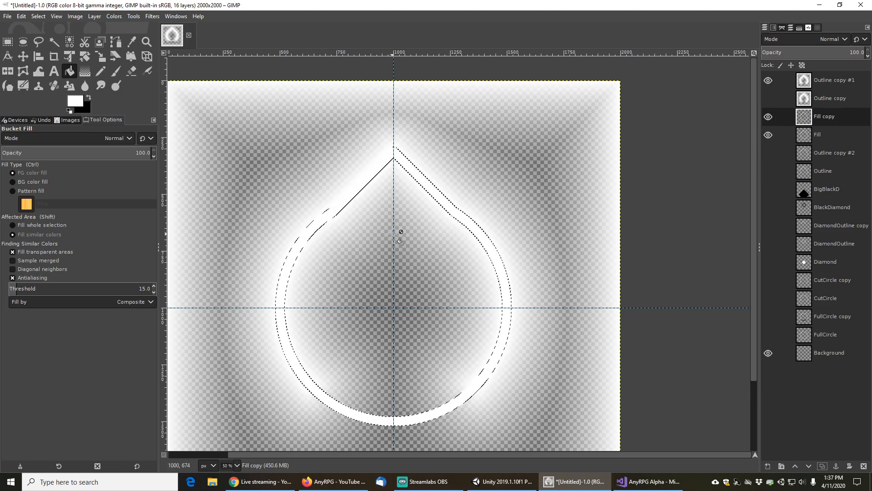
click(768, 135)
click(768, 80)
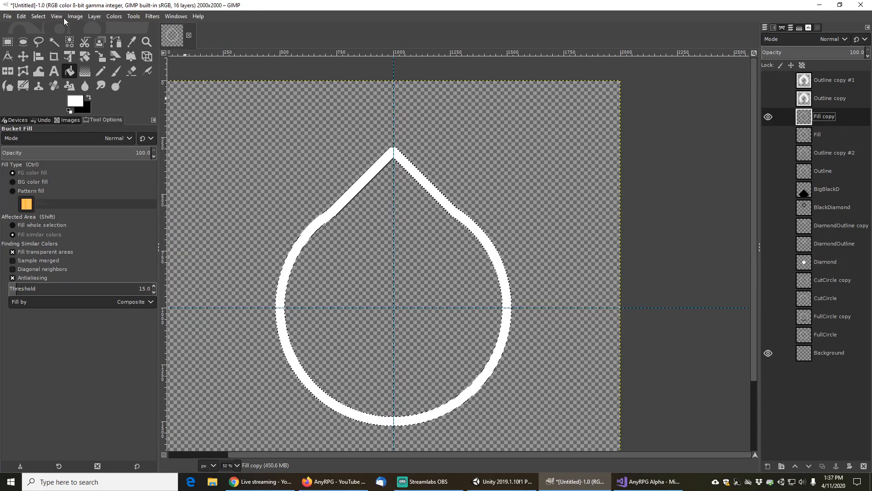
Invert the selection and fill the teardrop's interior on the Fill copy layer with white
click(39, 18)
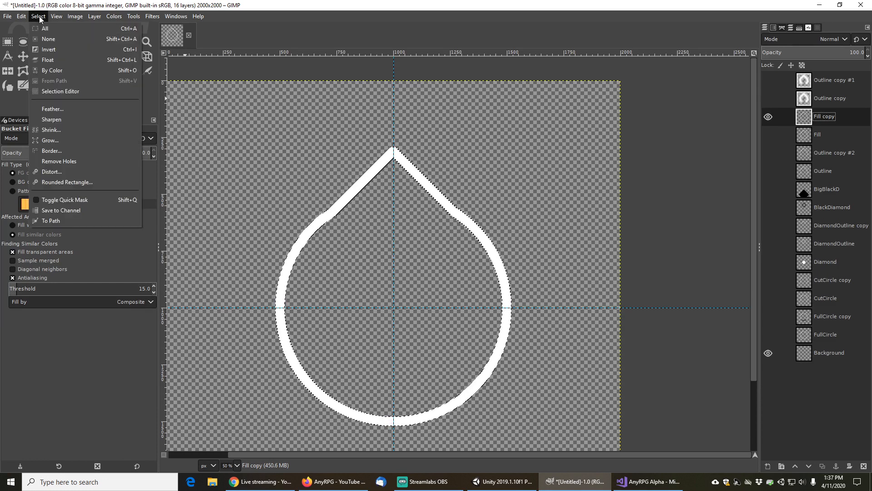
click(52, 44)
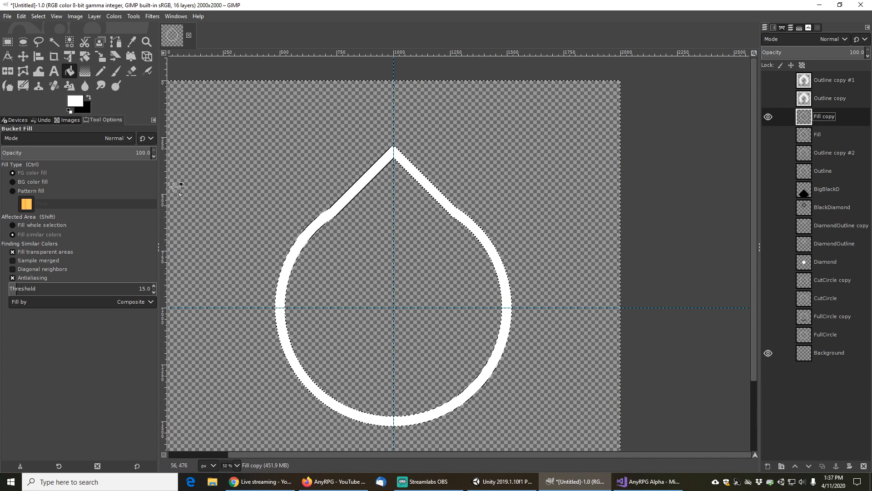
click(89, 94)
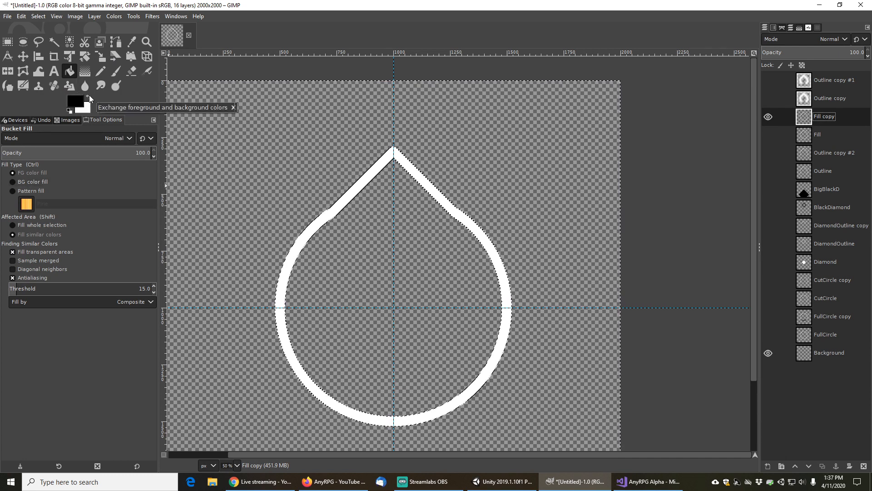
click(372, 249)
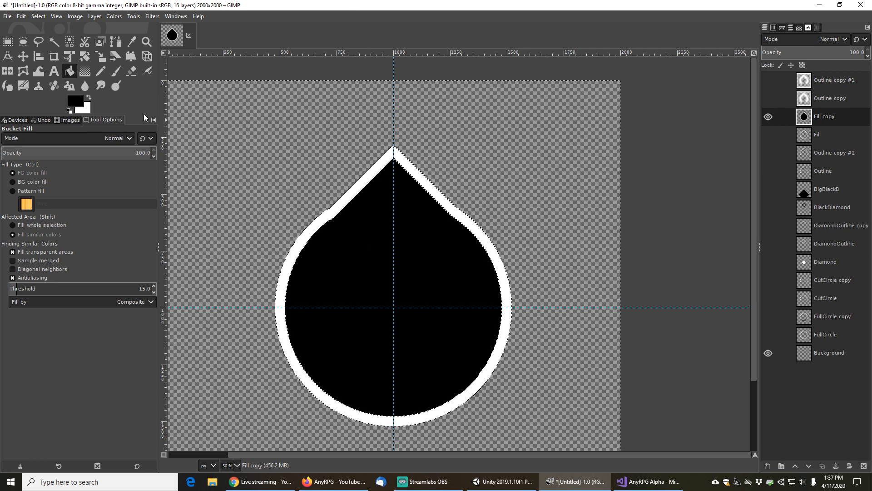
click(89, 96)
click(356, 249)
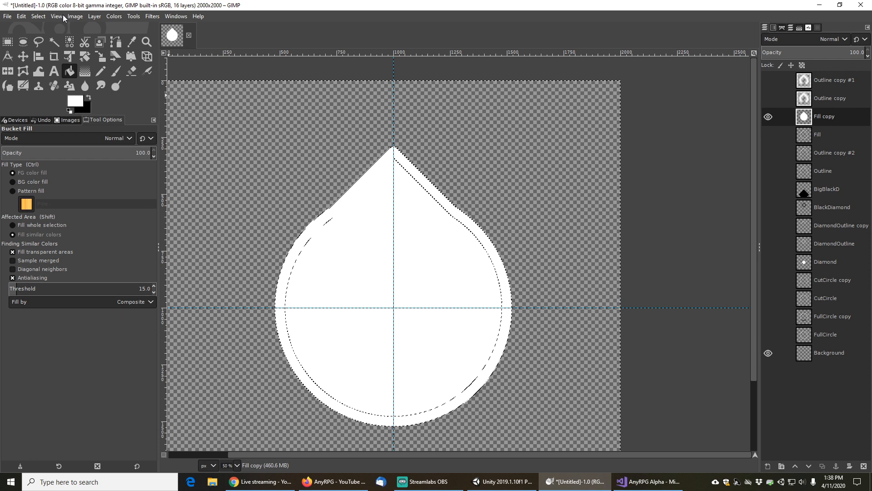
Clear the selection and fuzzy-select the filled white teardrop shape
click(39, 17)
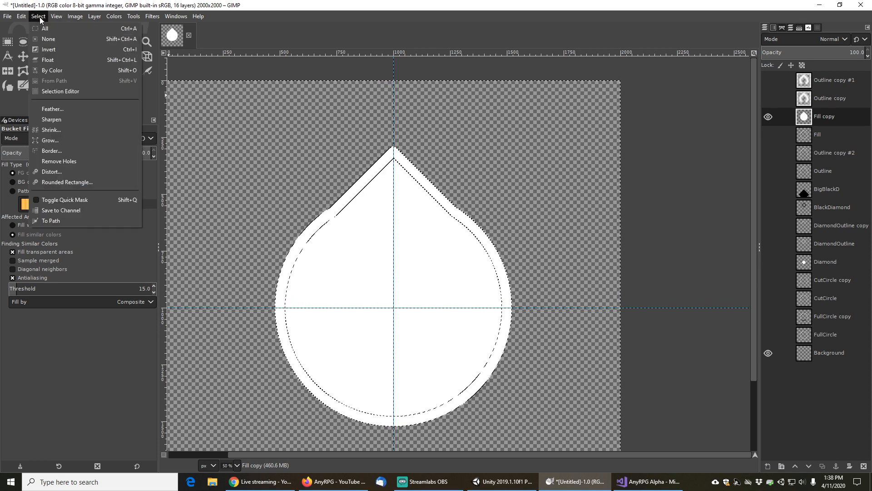
click(49, 39)
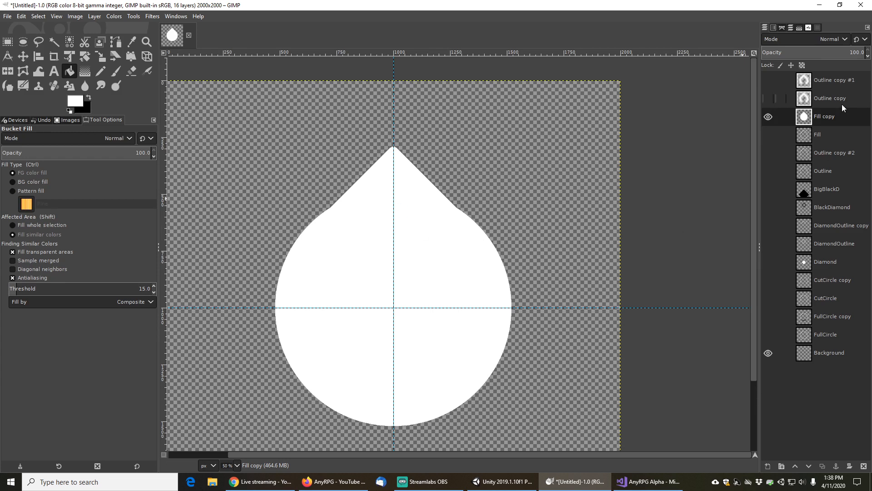
click(54, 42)
click(362, 225)
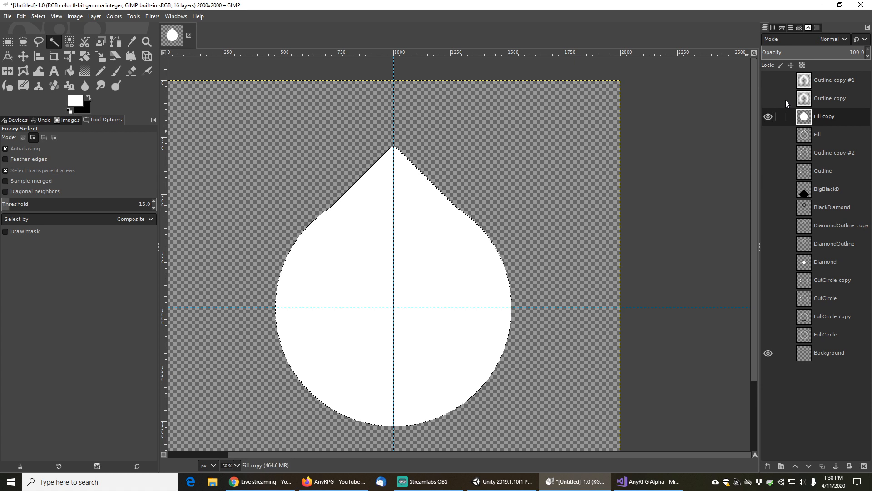
On the Outline copy #1 layer, invert the selection and cut away everything outside the teardrop, then hide Fill copy
click(828, 78)
click(773, 80)
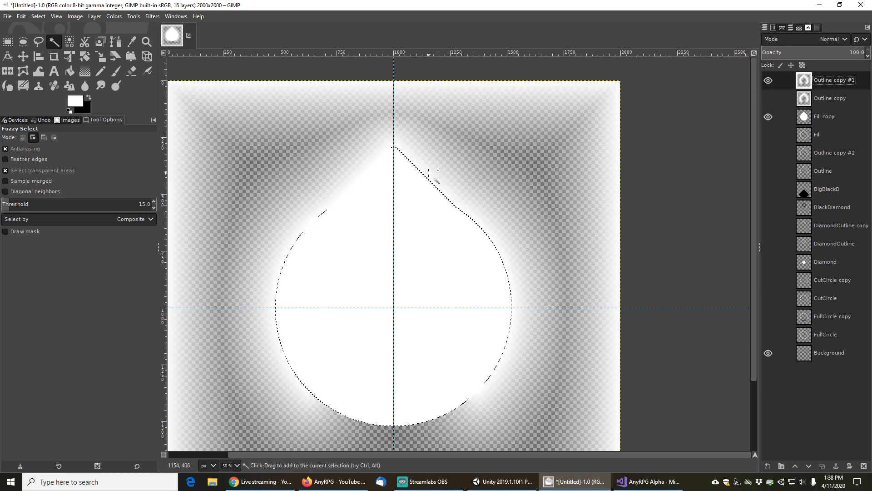
click(40, 16)
click(45, 45)
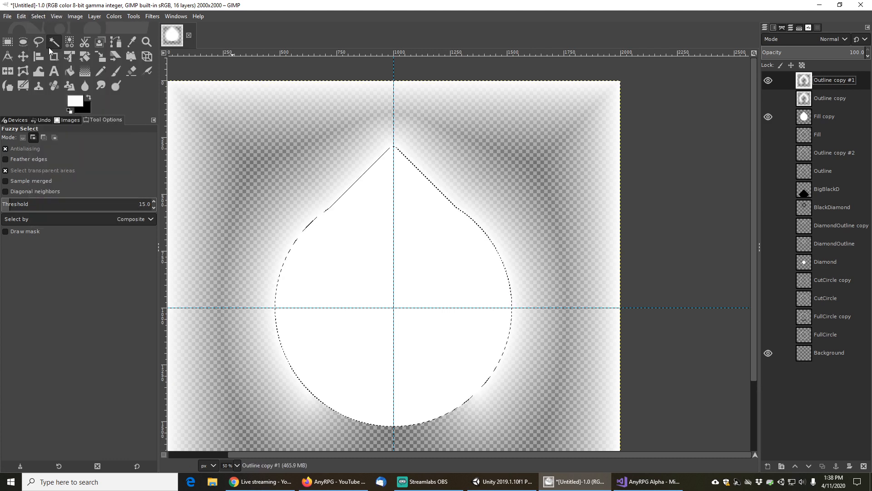
click(22, 18)
click(39, 83)
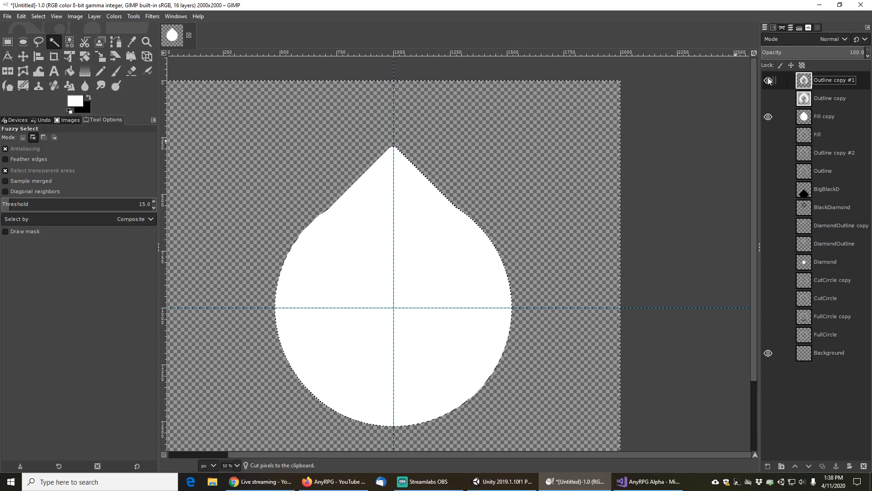
click(768, 118)
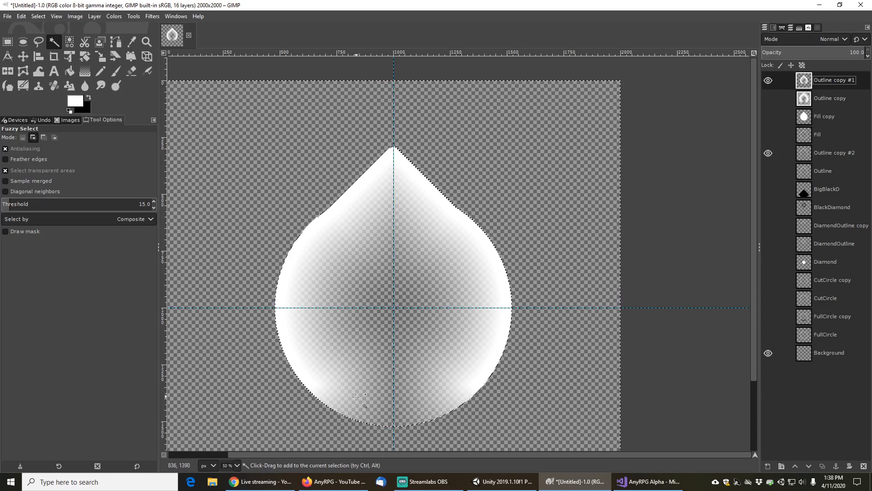
Move the Outline copy #2 layer to the top of the layer stack
click(768, 80)
click(769, 81)
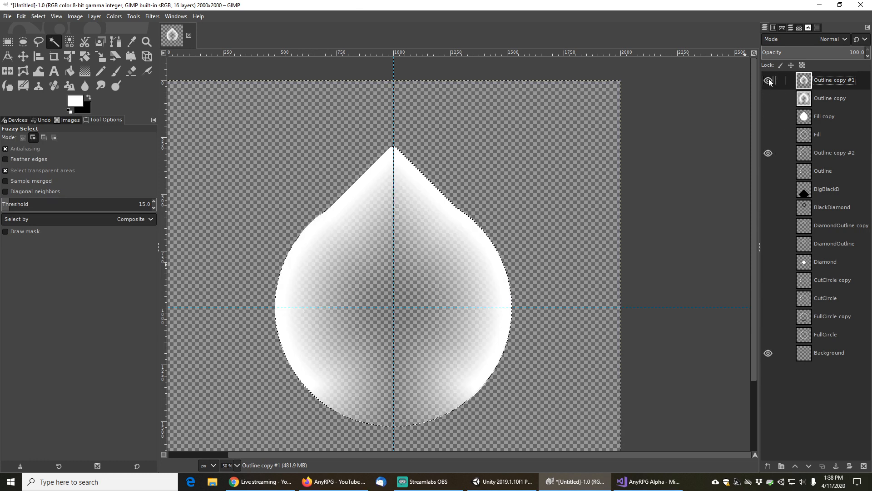
click(769, 80)
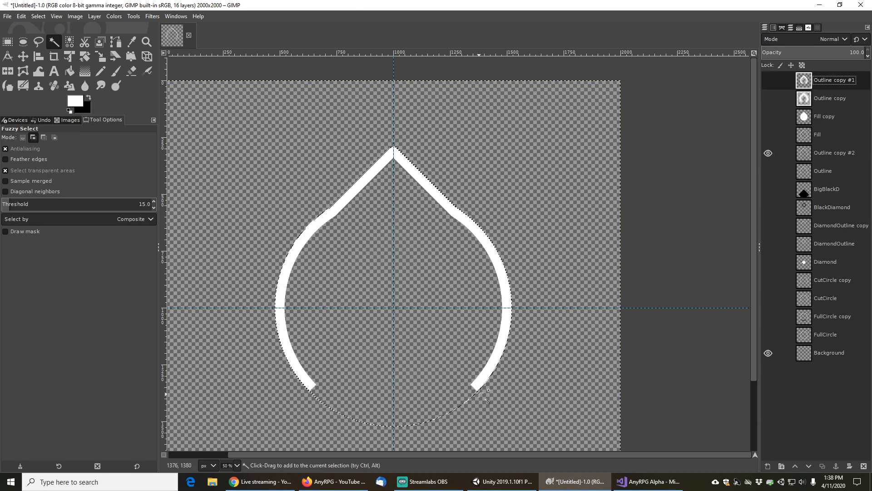
click(768, 80)
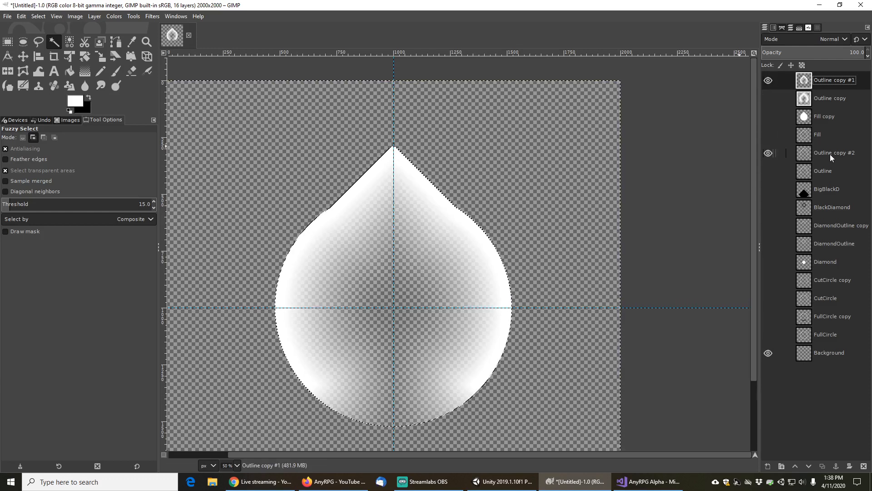
drag(828, 154, 828, 78)
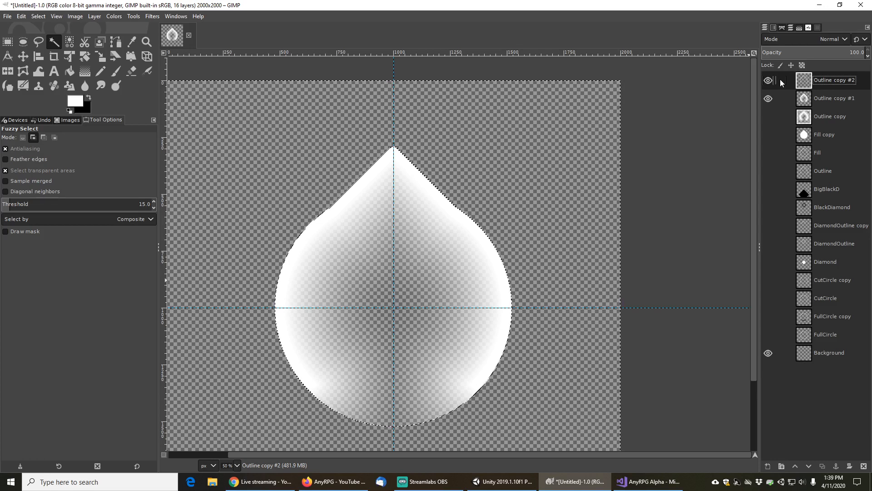
Add a new layer filled with the white foreground colour and move it to the bottom of the stack
click(768, 466)
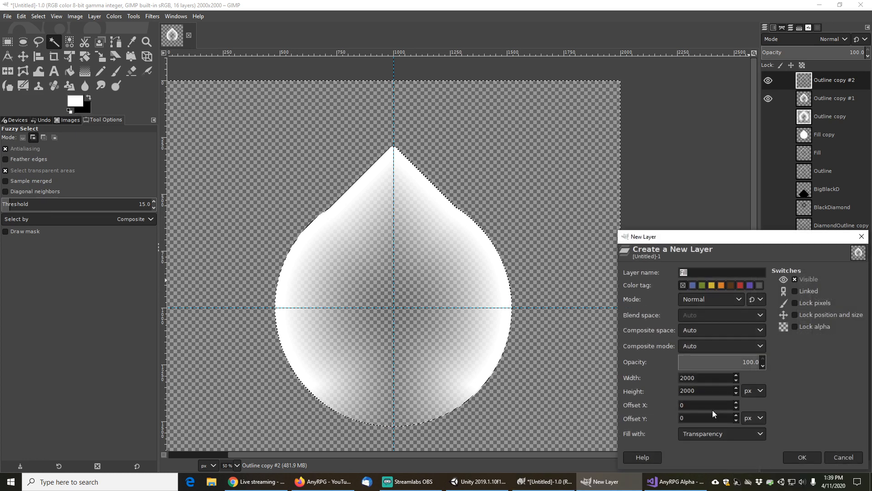
click(756, 434)
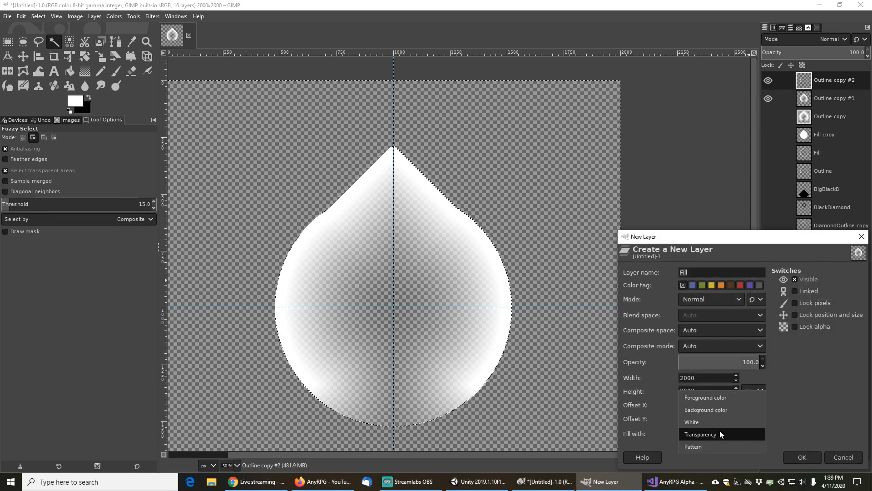
click(708, 397)
click(817, 457)
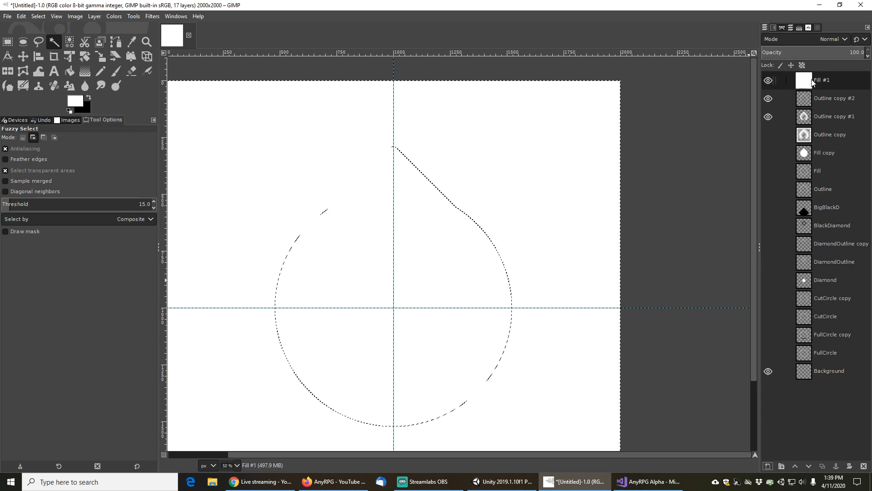
drag(814, 81, 832, 383)
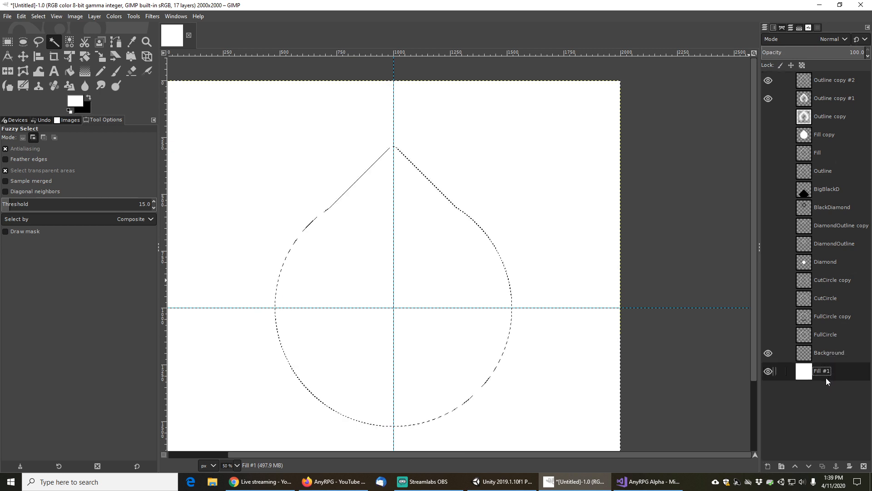
Rename the bottom white layer WhiteBackground
double_click(823, 372)
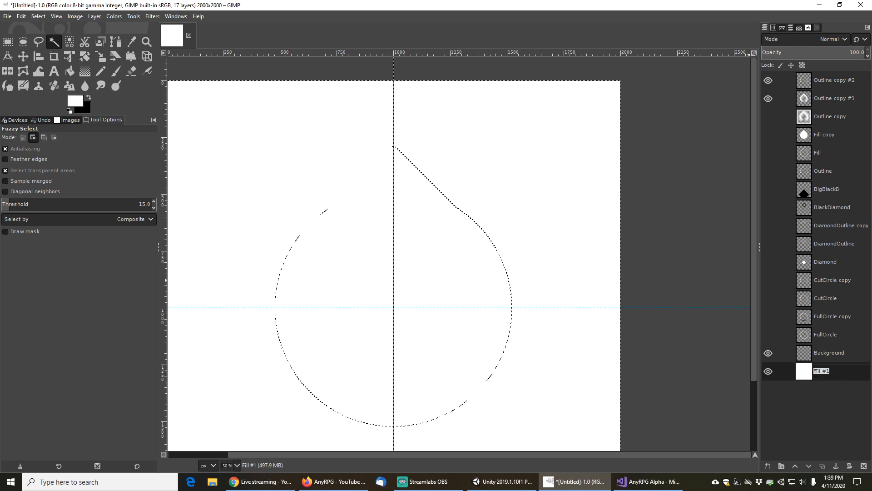
text(WhiteBackgR)
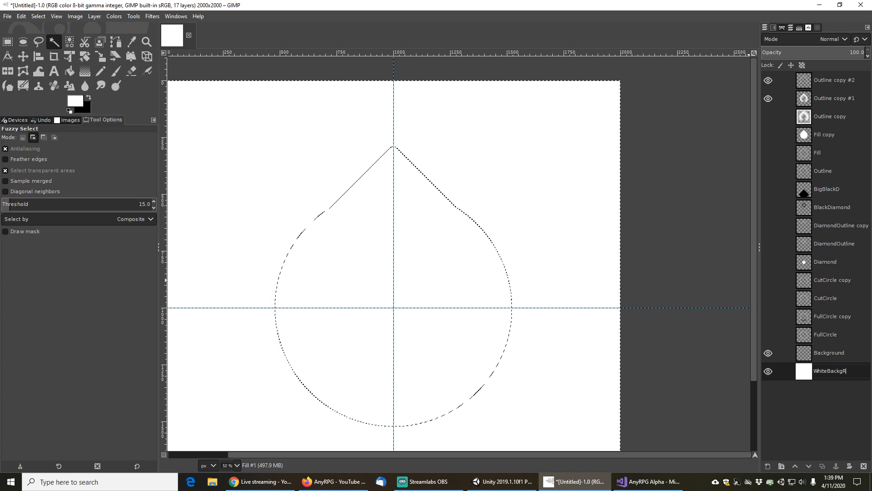
text(ound)
key(BackSpace)
key(BackSpace)
key(BackSpace)
key(BackSpace)
key(BackSpace)
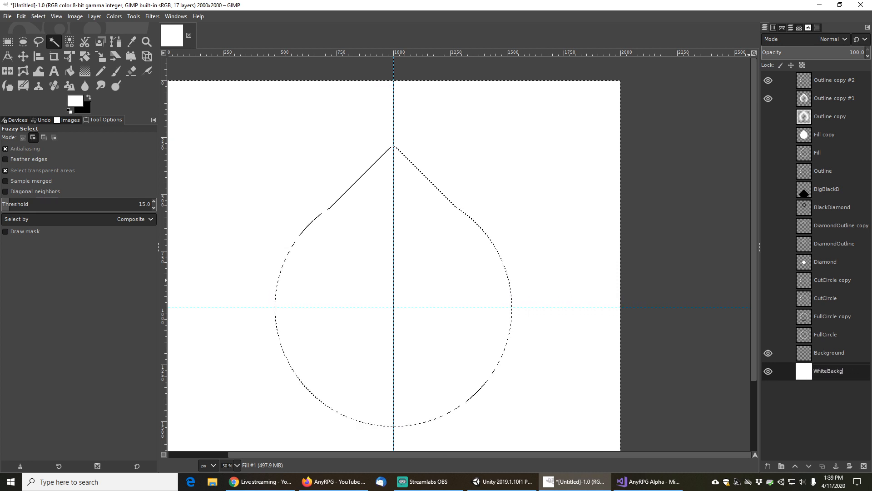
text(round)
key(Return)
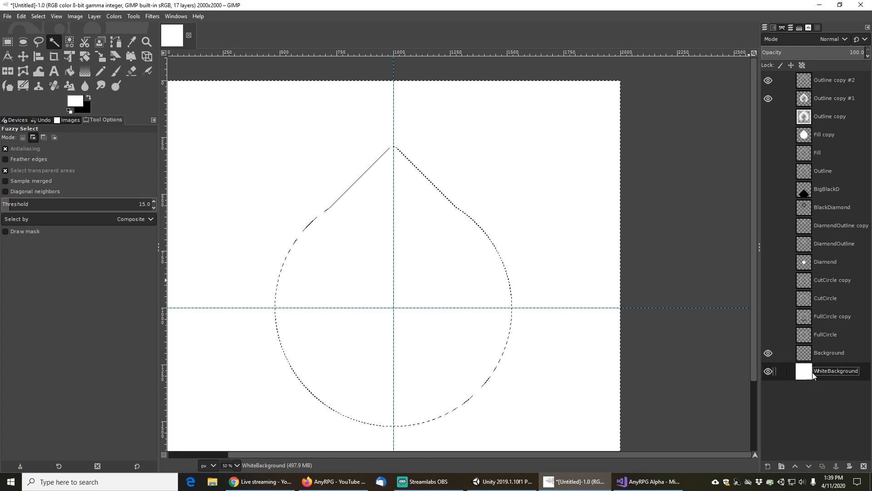
Add a new layer filled with the black background colour above WhiteBackground
click(768, 466)
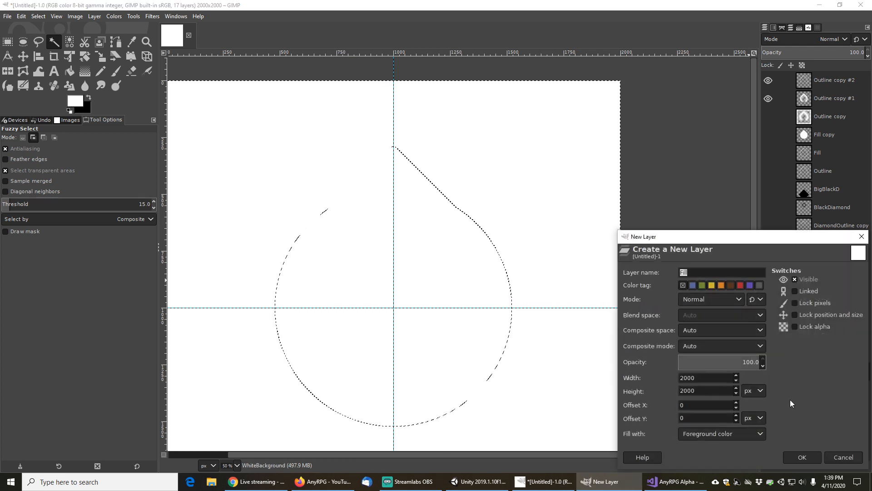
click(758, 433)
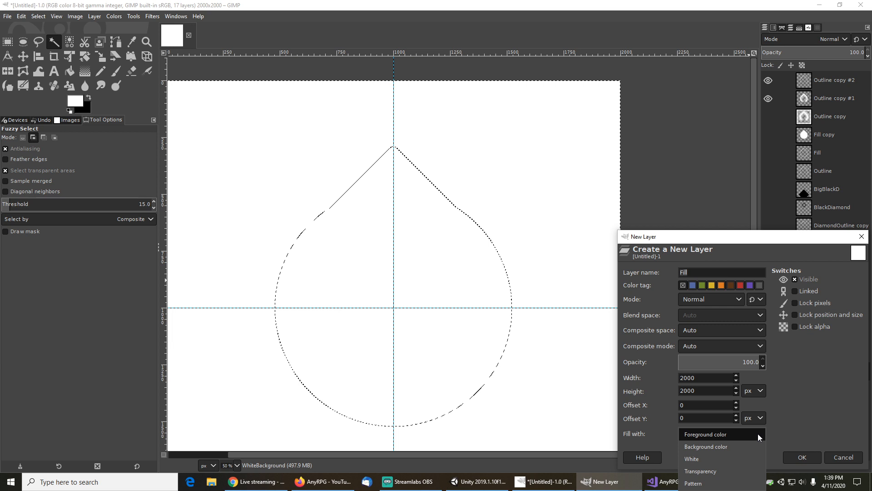
click(708, 446)
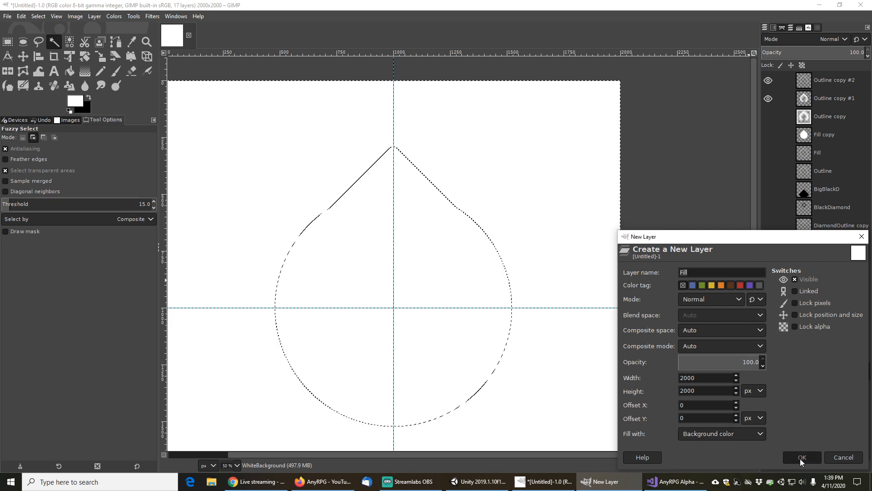
click(801, 457)
Rename the new black layer BlackBackground
double_click(823, 371)
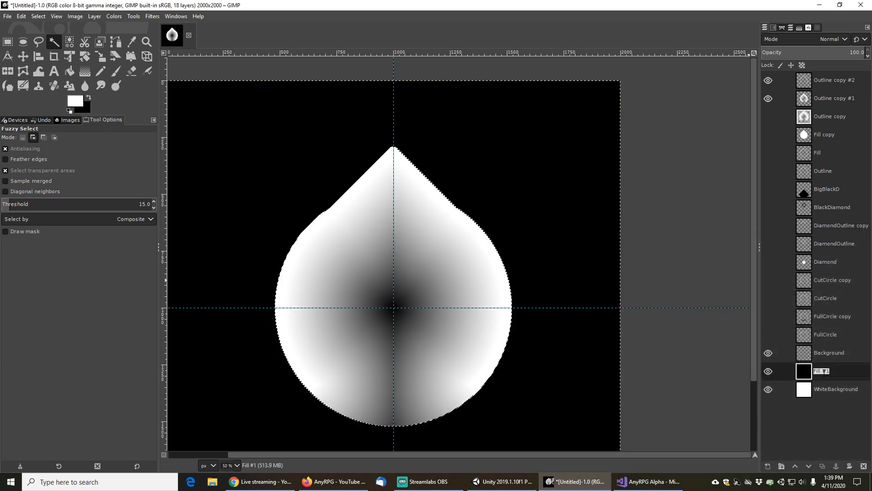
text(Black Bac)
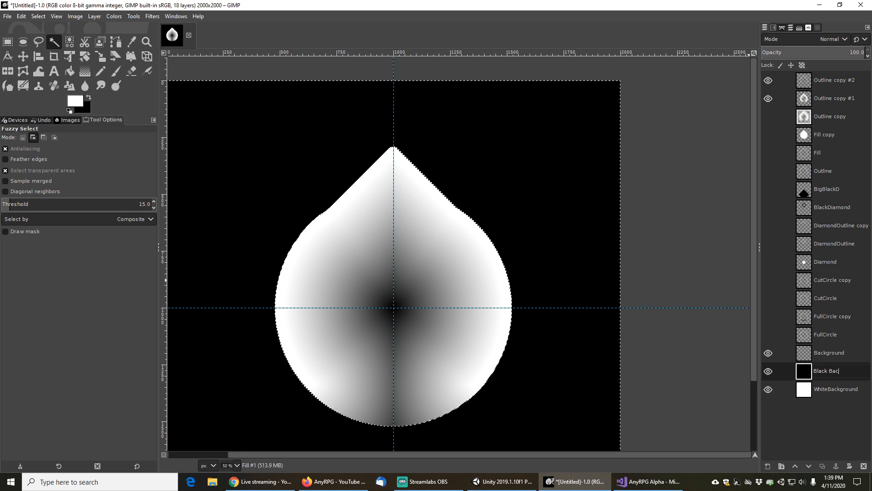
key(BackSpace)
key(BackSpace)
key(BackSpace)
text(Backg)
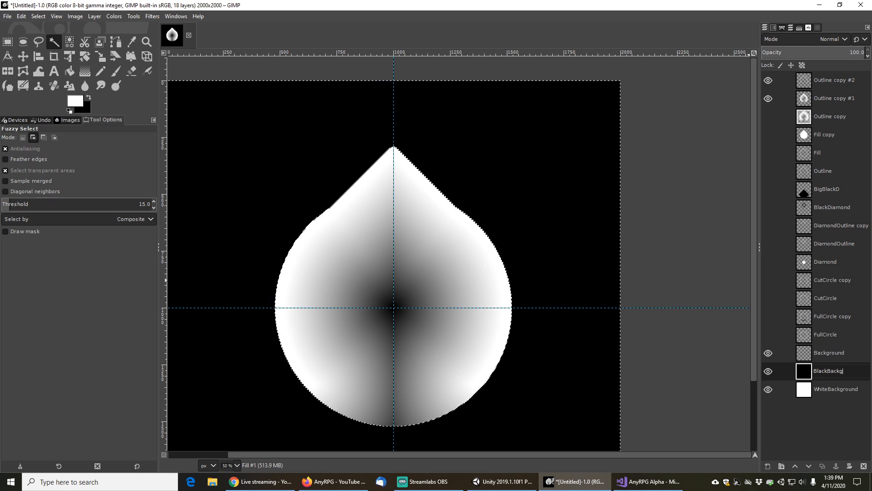
text(round)
key(Return)
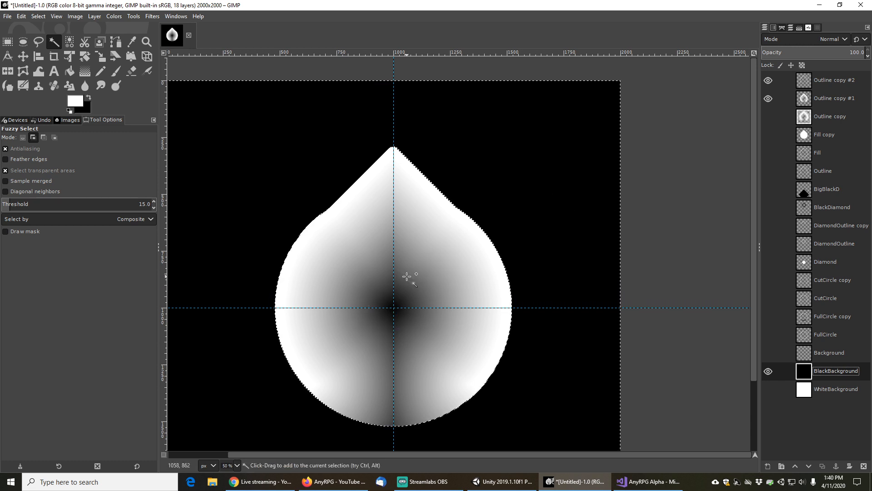
Hide the BlackBackground and Outline copy #1 layers
click(769, 371)
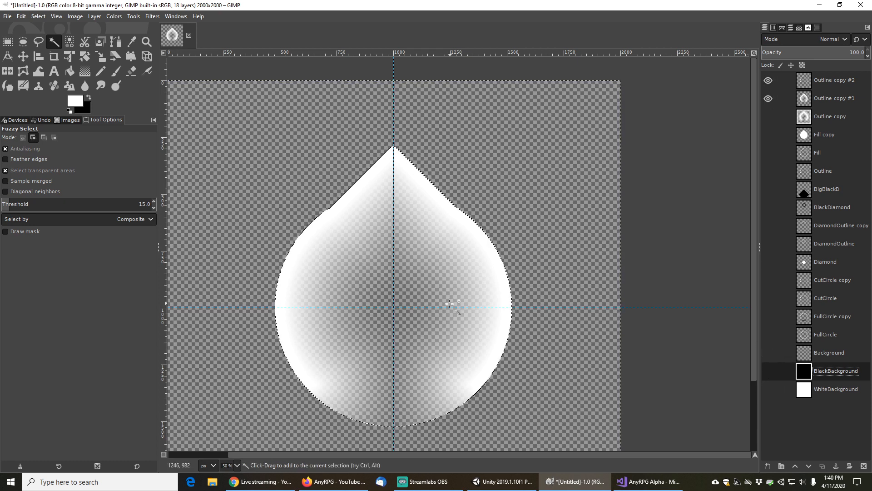
click(770, 371)
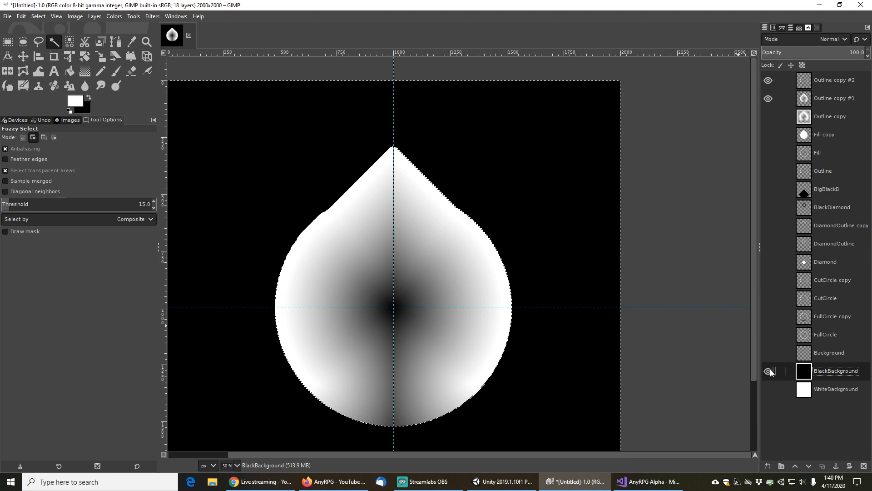
click(770, 371)
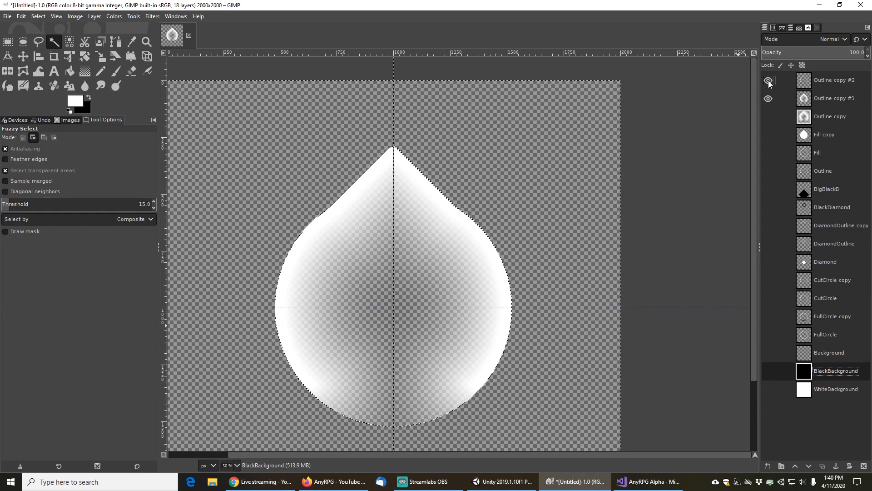
click(769, 98)
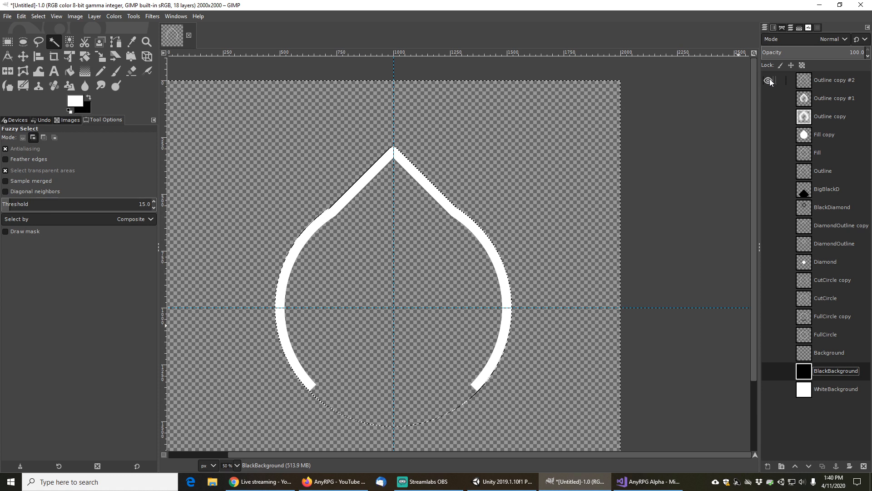
Make the Outline layer visible on its own and fuzzy-select its white teardrop outline stroke
click(833, 79)
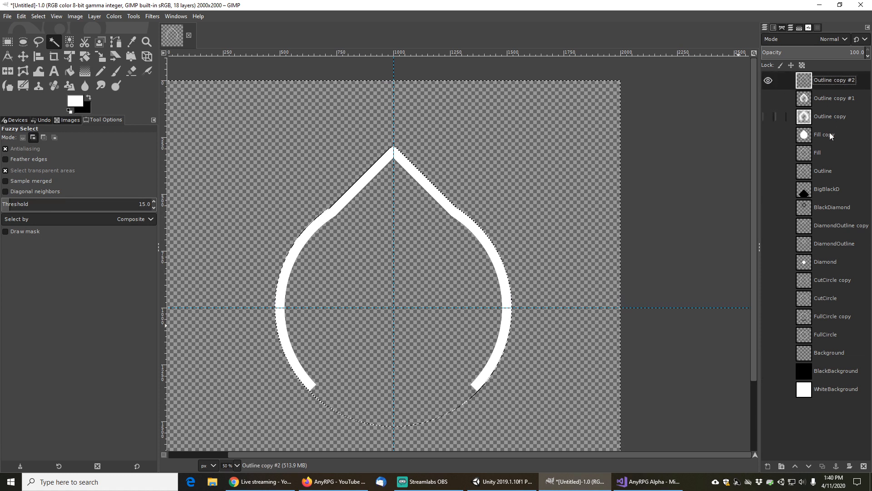
click(825, 171)
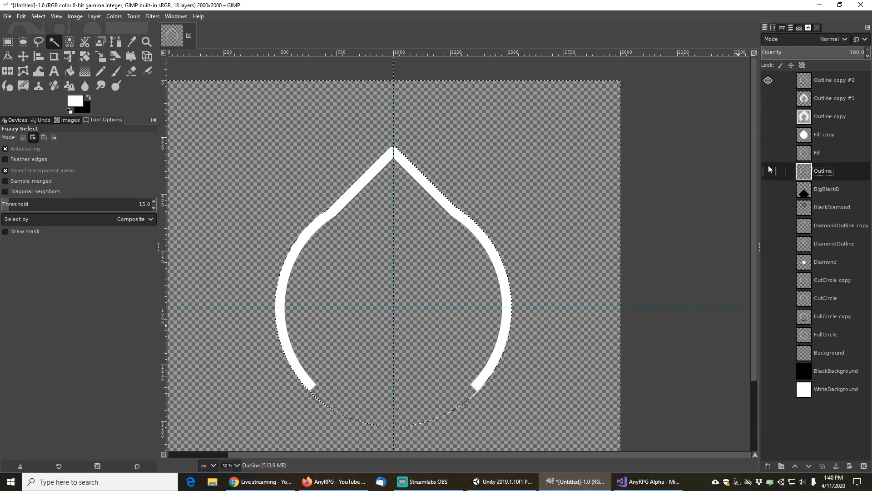
click(769, 172)
click(39, 17)
click(44, 31)
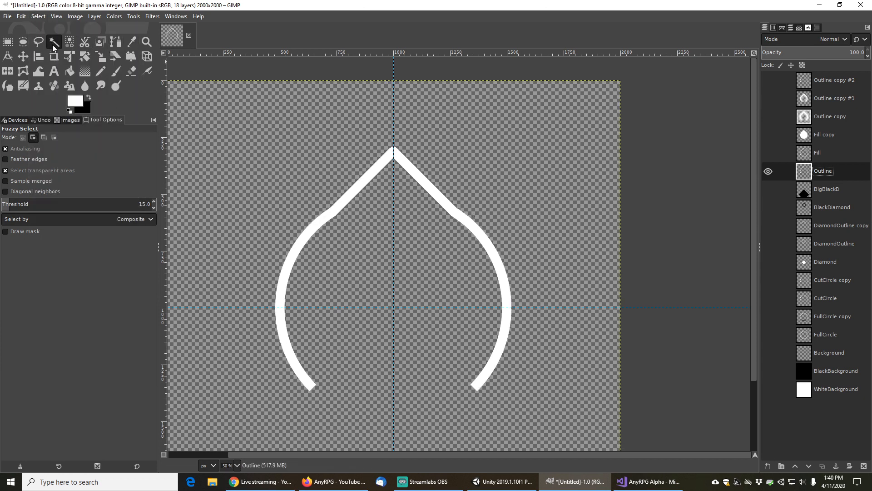
click(359, 183)
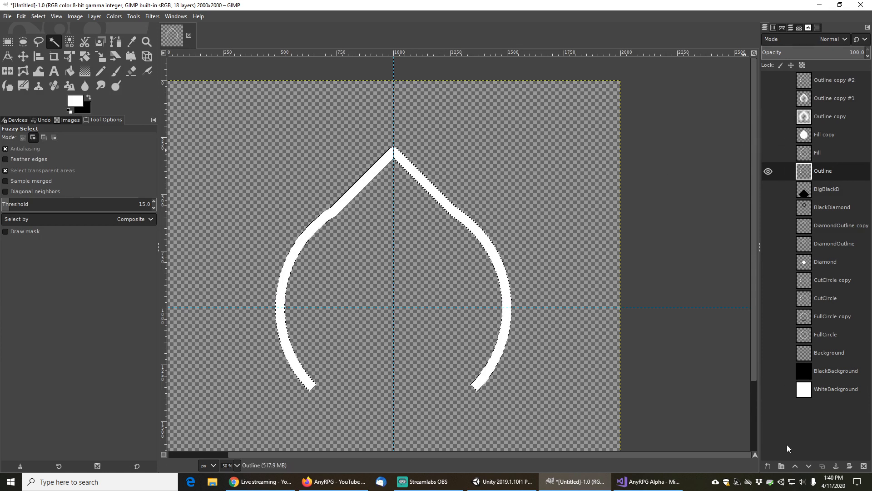
click(768, 466)
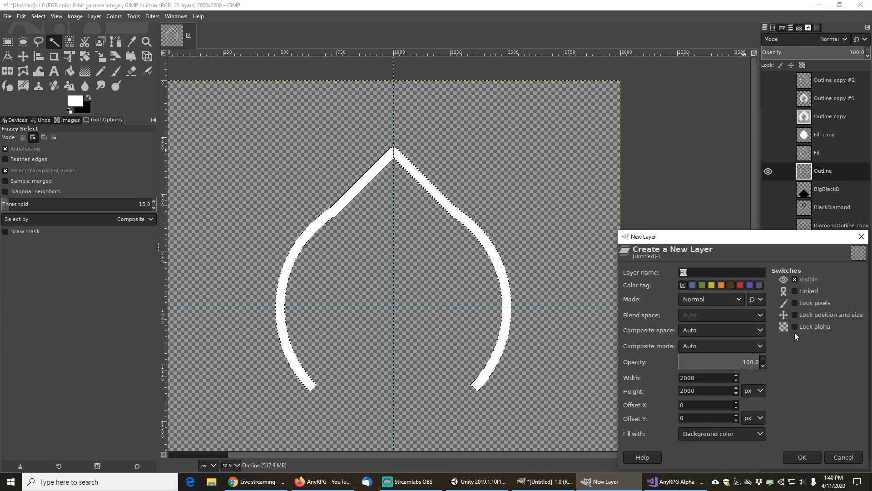
click(808, 456)
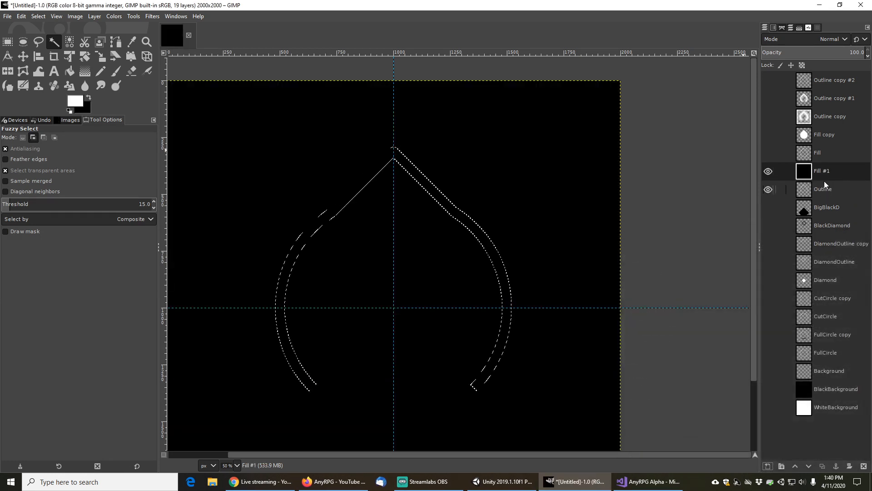
key(ctrl+z)
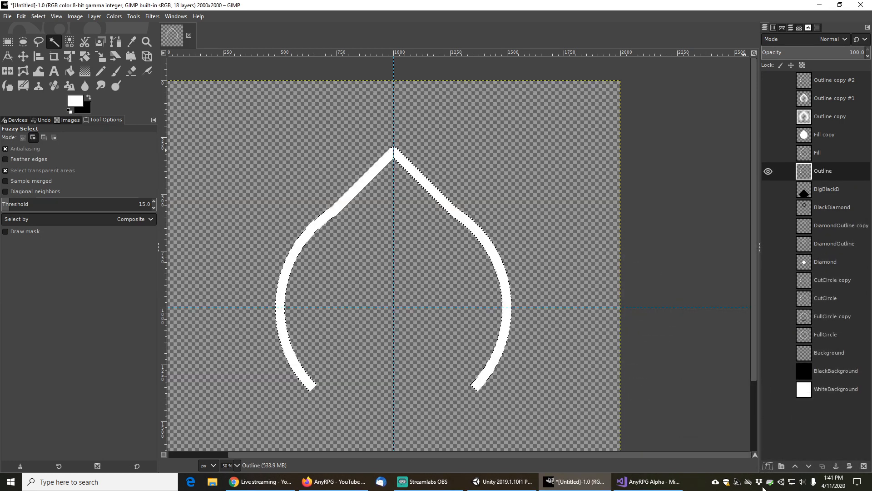
Add a new layer filled with transparency above the Outline layer
click(768, 465)
click(763, 436)
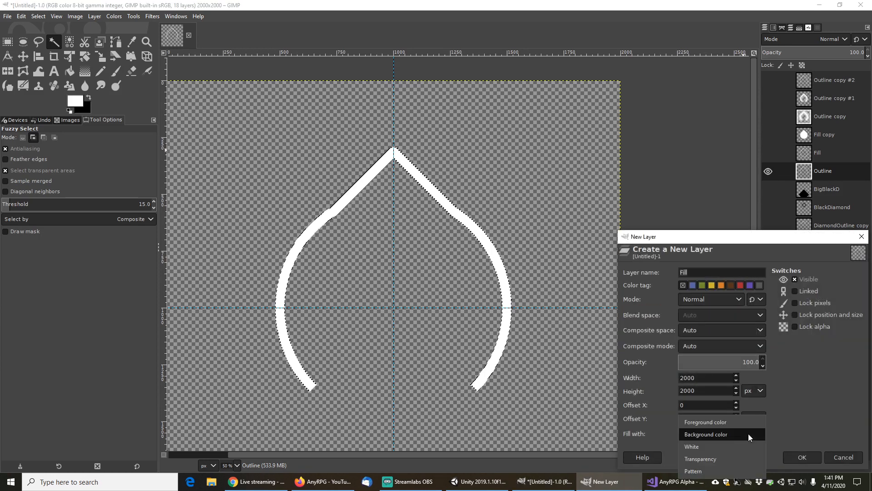
click(748, 434)
click(717, 434)
click(710, 459)
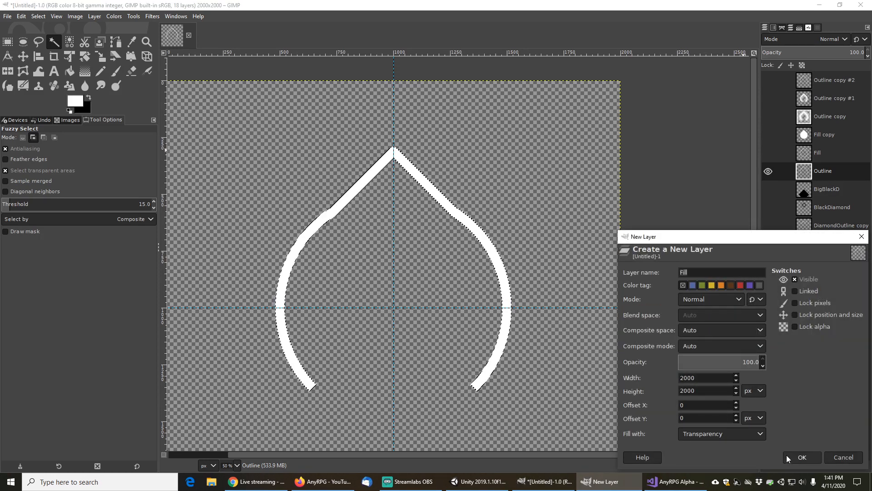
click(801, 458)
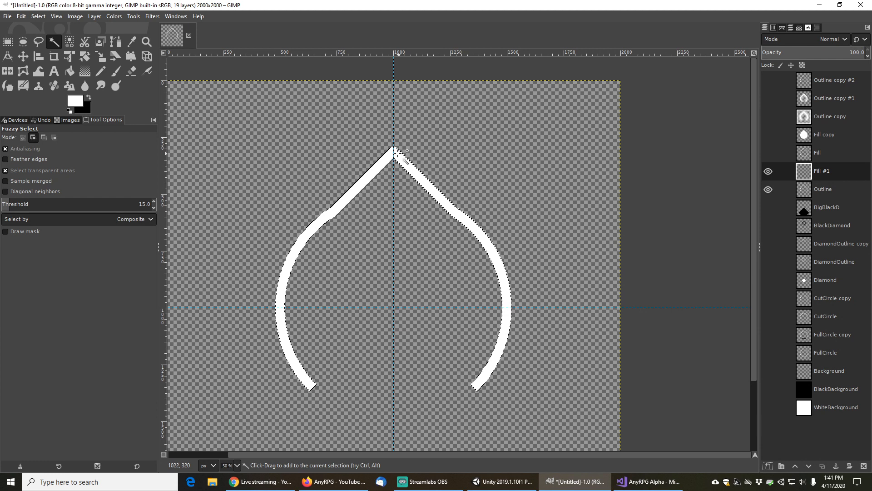
Invert the selection and draw a Shaped (spherical) gradient on the new layer from the canvas centre
click(38, 17)
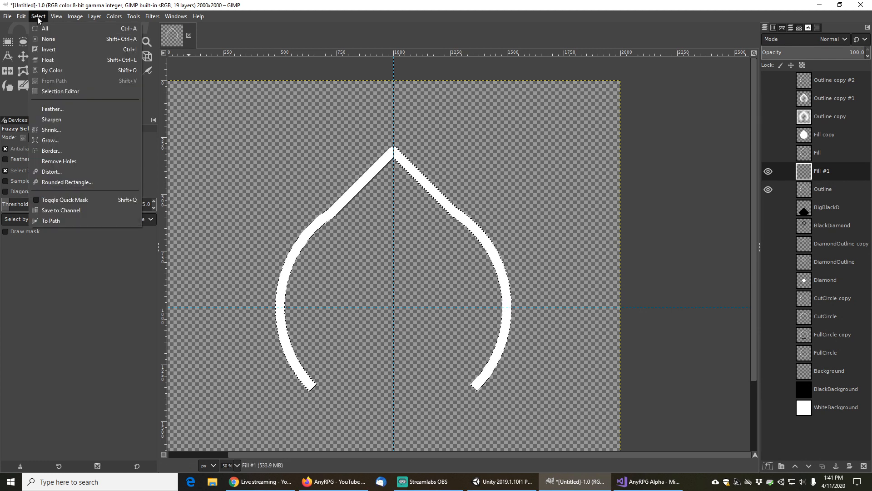
click(48, 48)
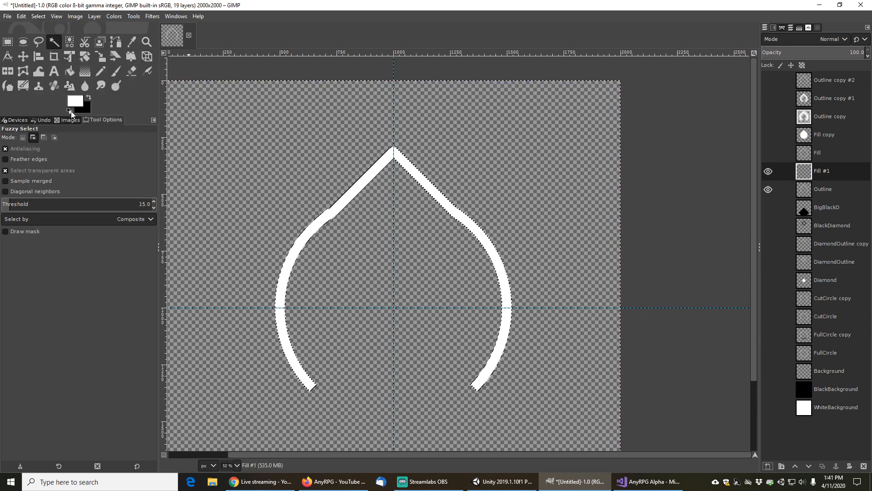
click(85, 71)
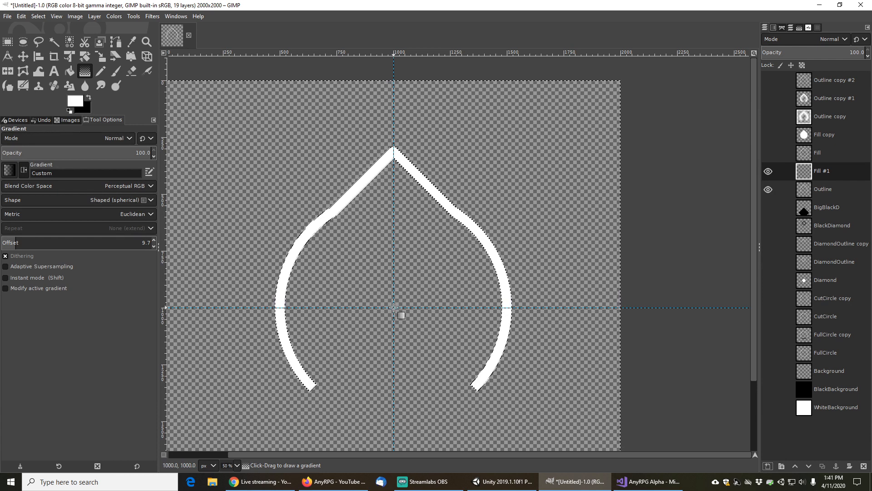
drag(393, 307, 394, 284)
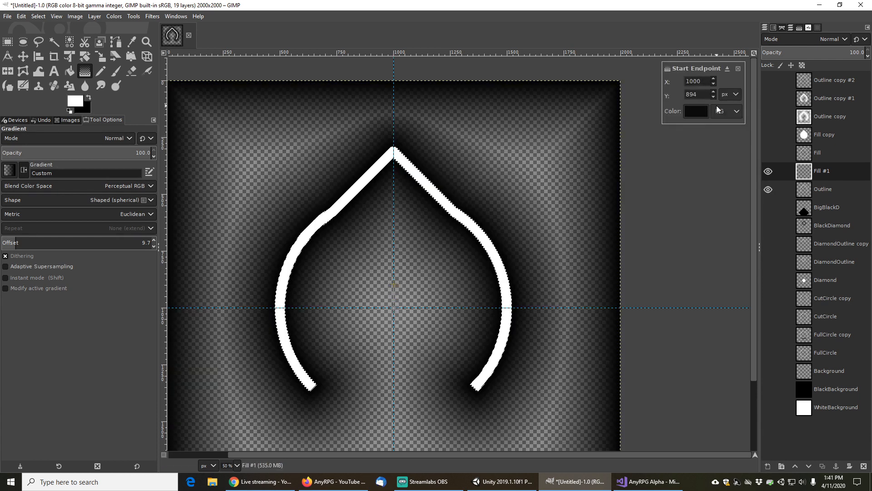
Set the gradient's start endpoint colour to the foreground colour
click(729, 110)
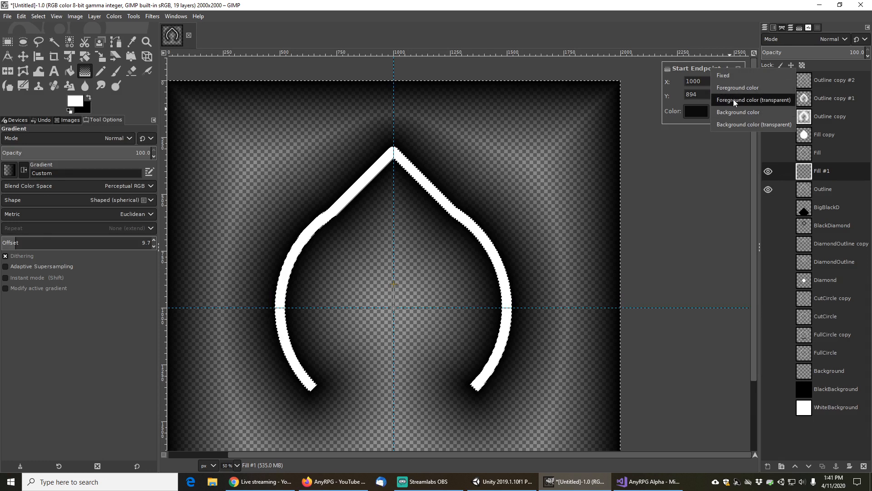
click(733, 99)
click(730, 109)
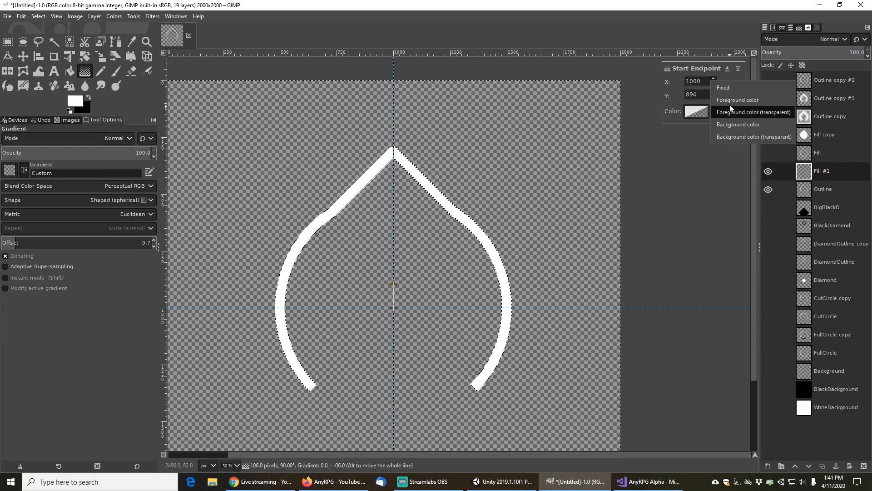
click(730, 105)
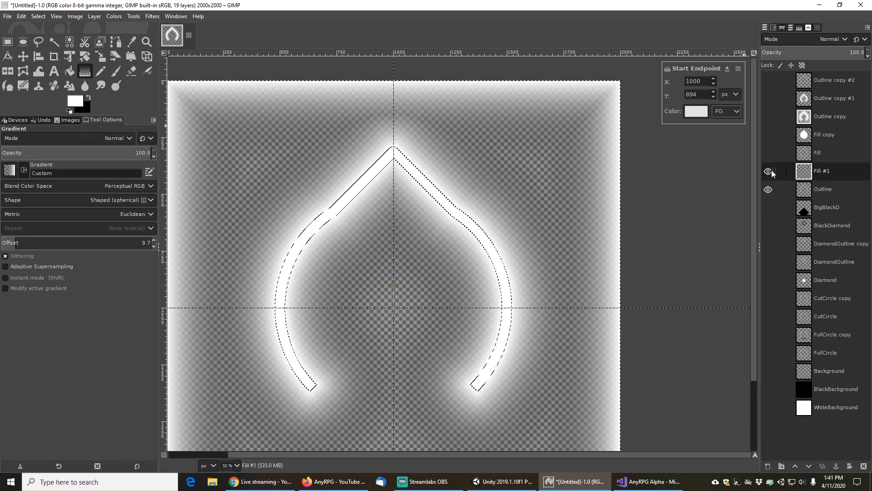
Show the BlackBackground layer and toggle the glow and Outline copy layers to compare the glow effect
click(769, 390)
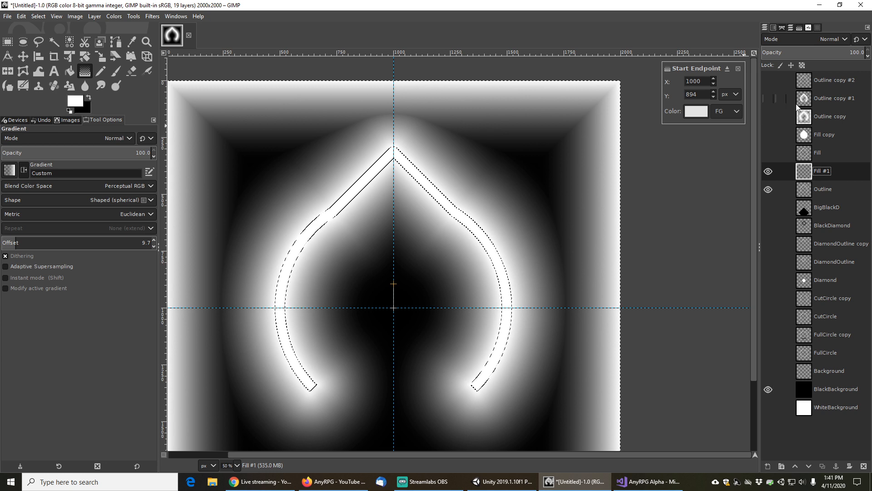
click(768, 171)
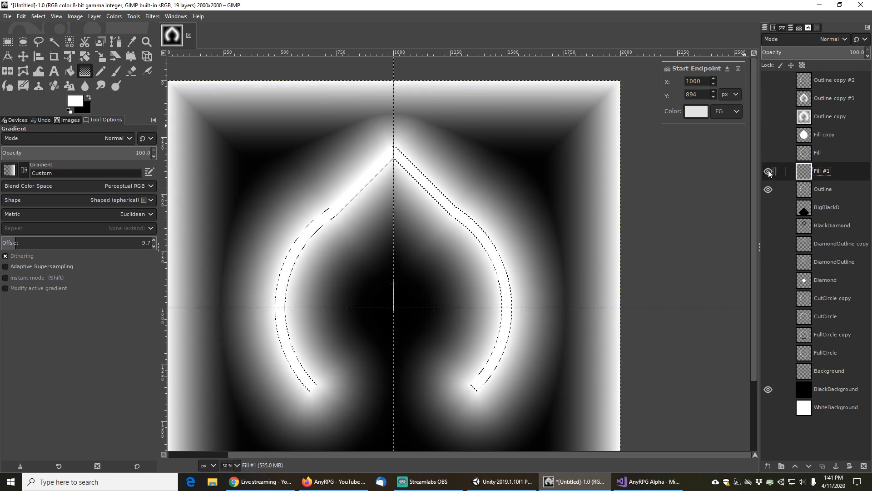
click(772, 116)
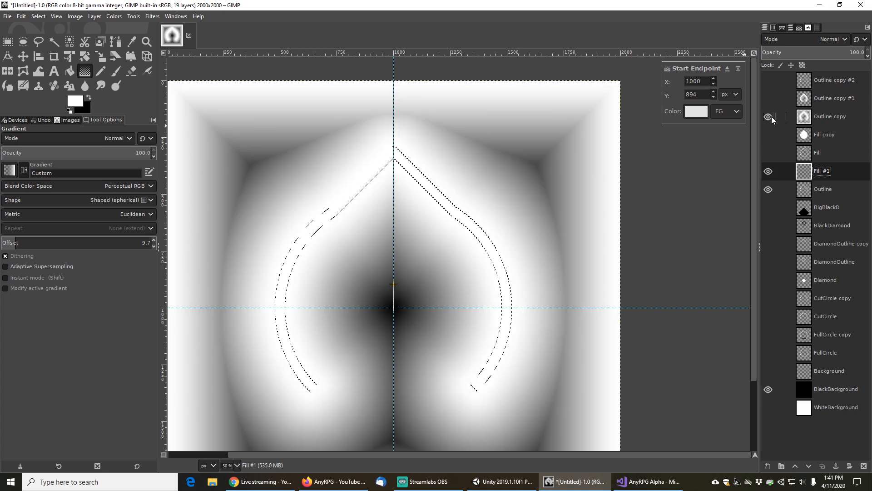
click(768, 171)
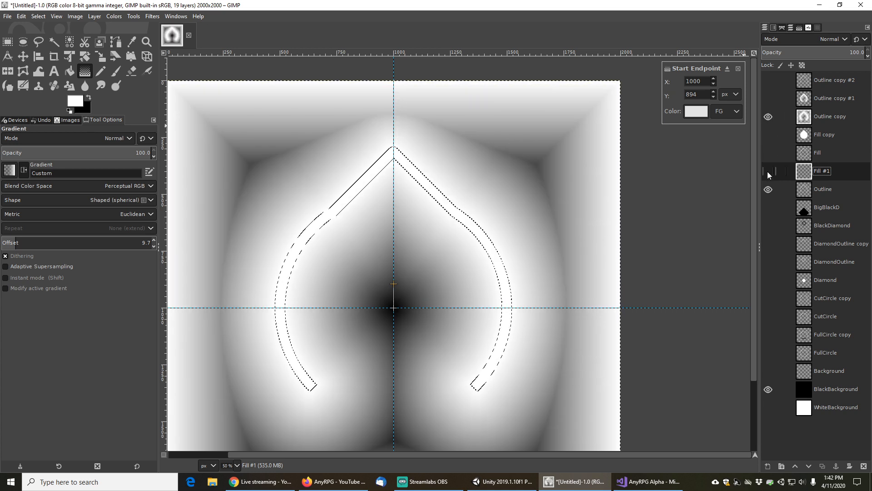
click(768, 117)
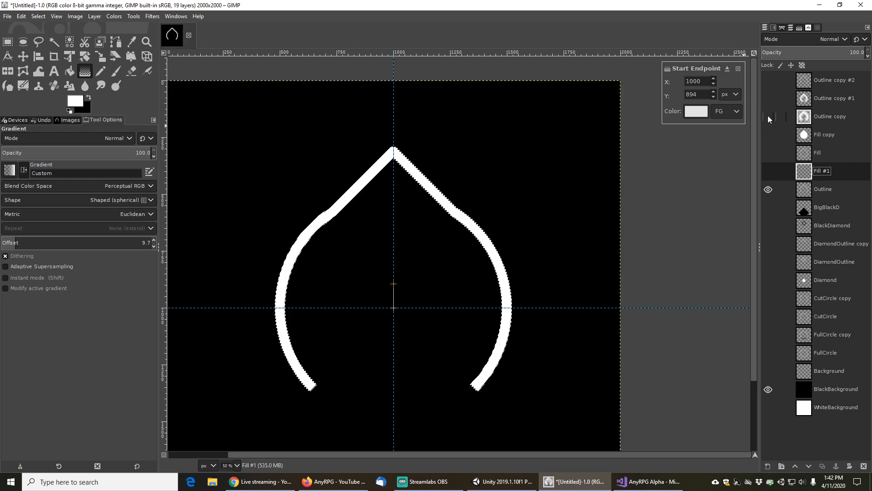
click(768, 117)
click(768, 116)
click(767, 171)
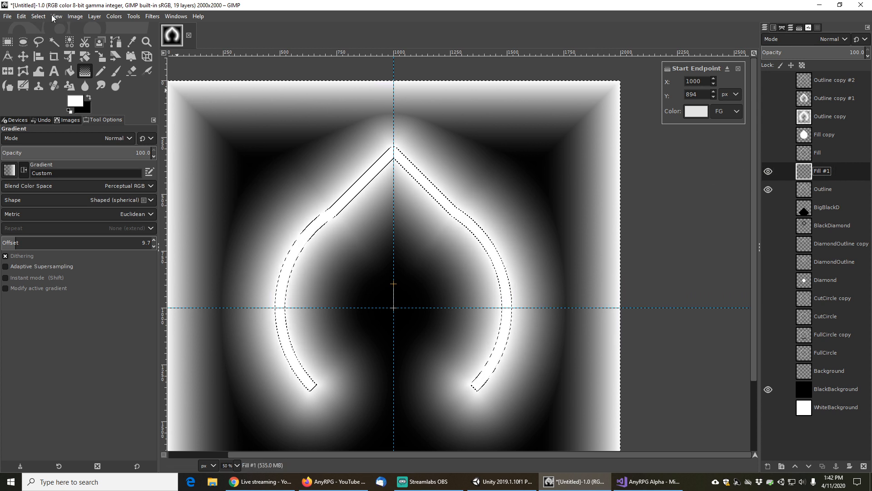
Remove the current selection entirely
click(38, 17)
click(46, 39)
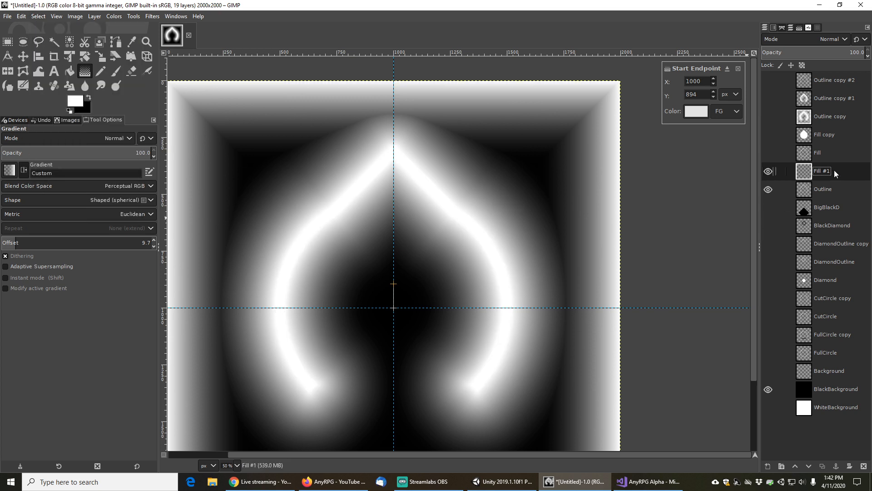
click(822, 466)
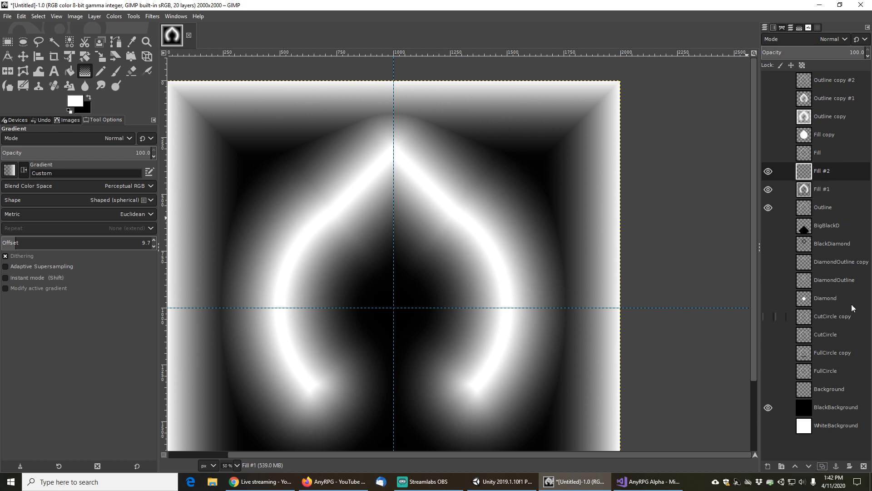
right_click(823, 170)
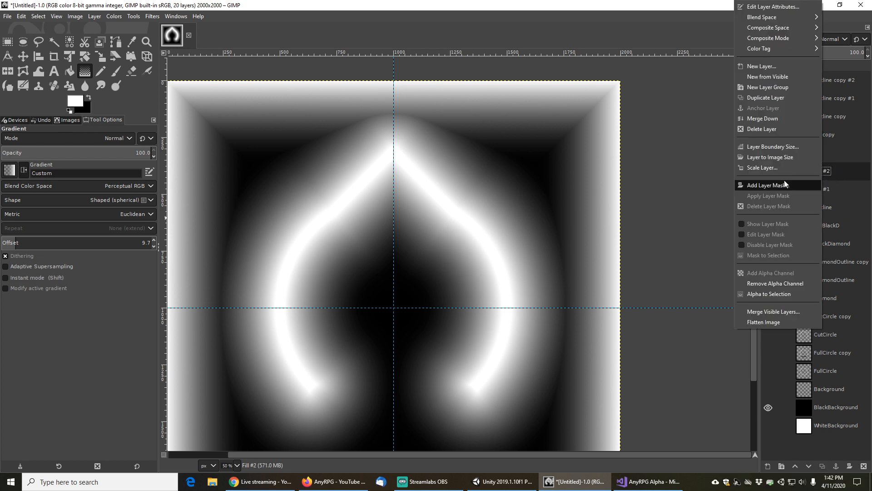
click(762, 129)
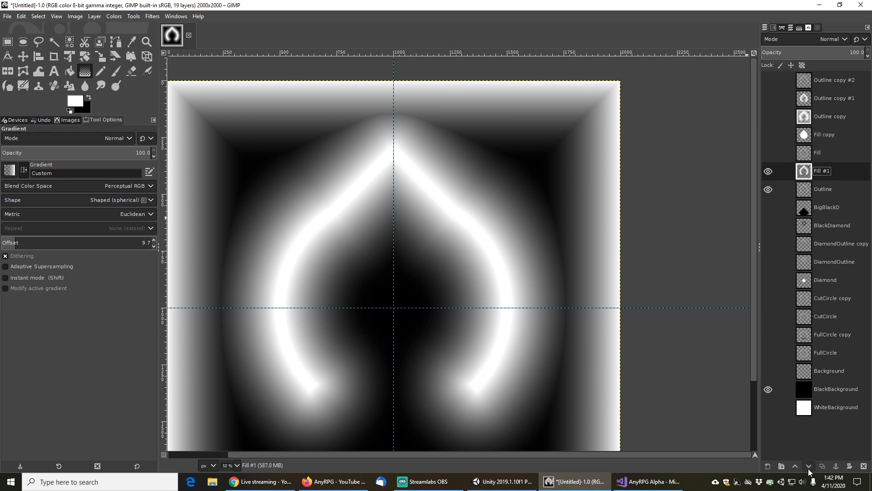
Duplicate the glow layer Fill #1 and hide the original
click(822, 466)
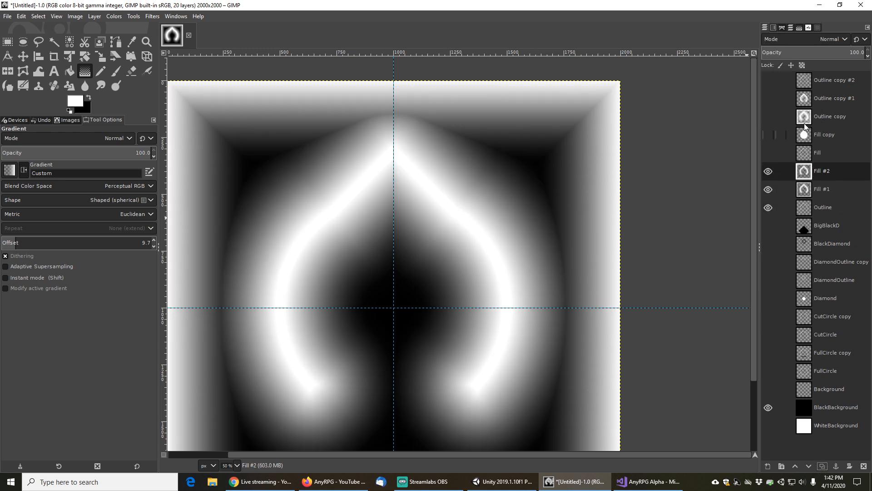
click(769, 117)
click(768, 190)
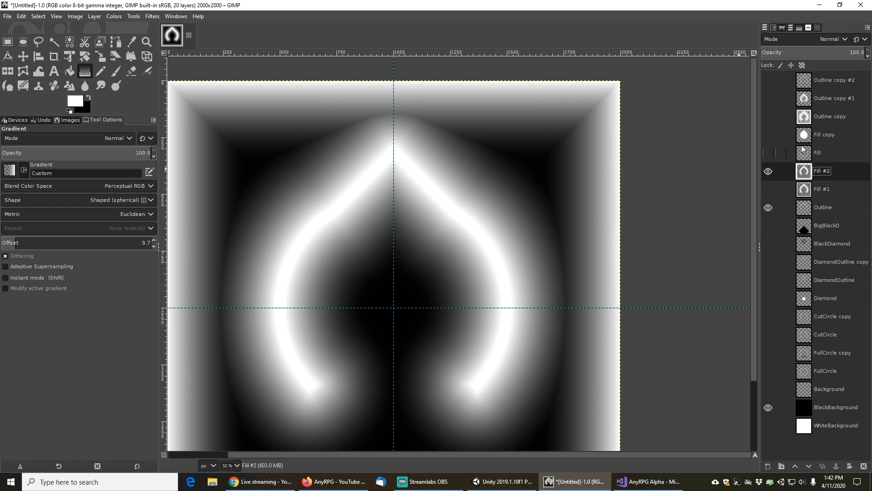
Show the Fill copy teardrop layer and fuzzy-select its filled teardrop shape
click(827, 133)
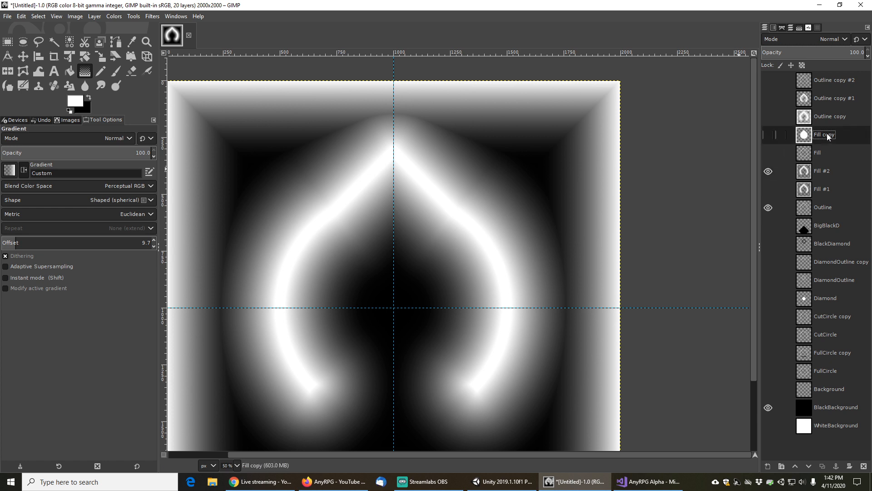
click(768, 134)
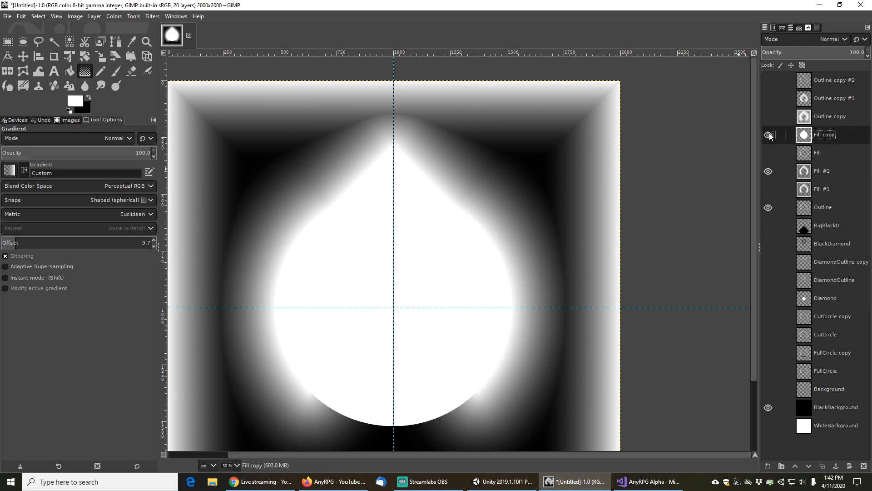
click(54, 41)
click(359, 258)
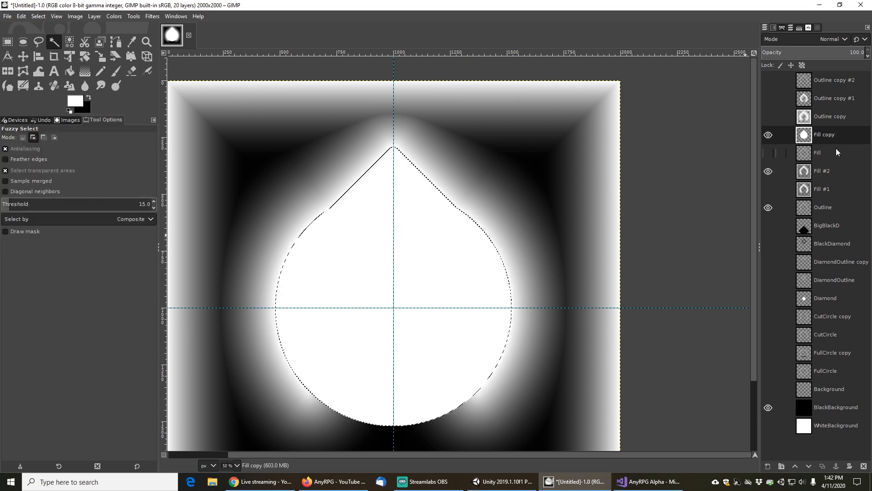
On the Fill #2 layer, invert the teardrop selection and cut away the glow outside the teardrop
click(826, 171)
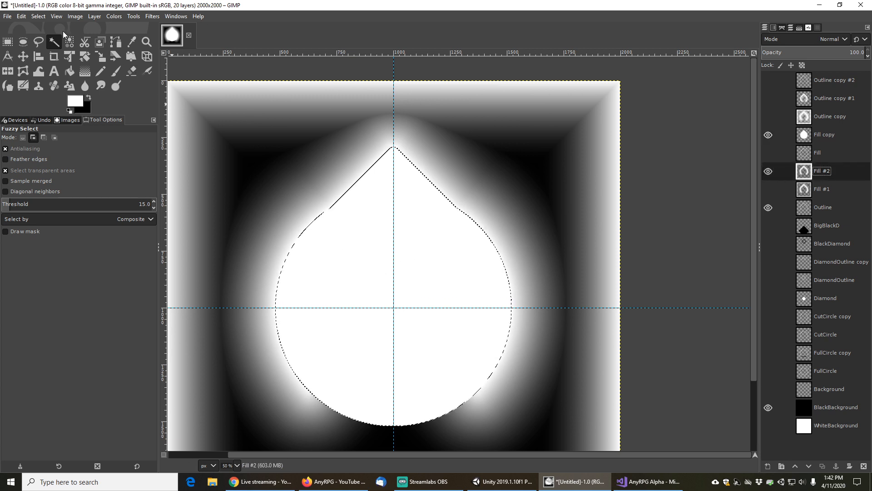
click(42, 17)
click(46, 51)
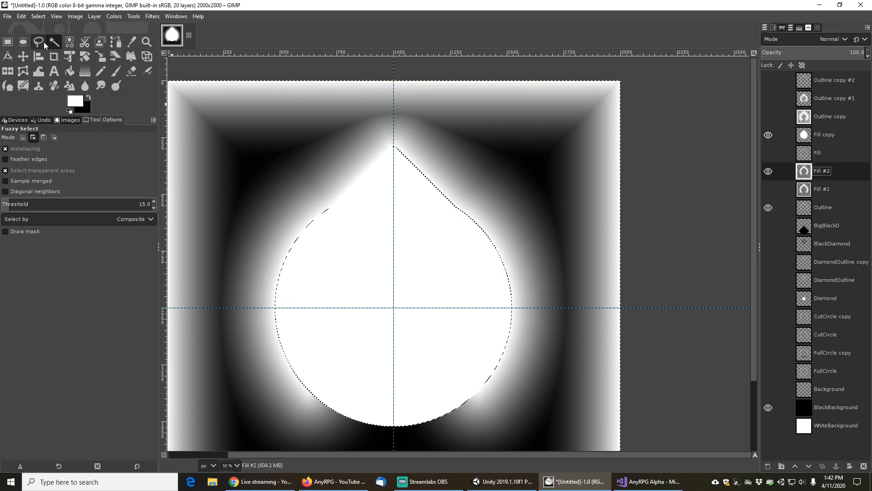
click(21, 16)
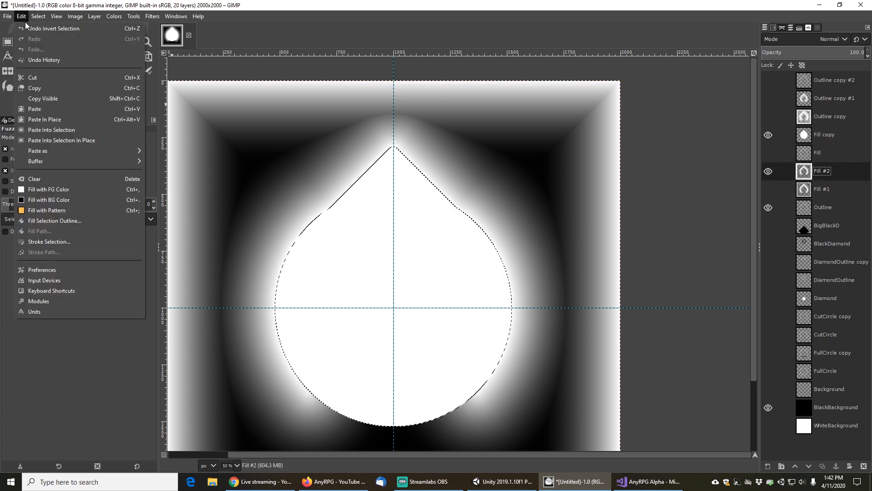
click(33, 78)
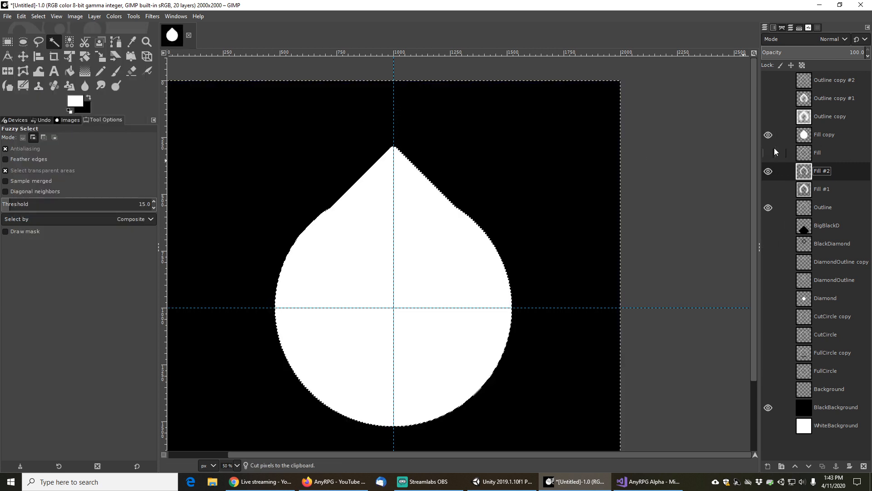
Hide the Fill copy layer and move the Outline layer above Fill #2
click(768, 134)
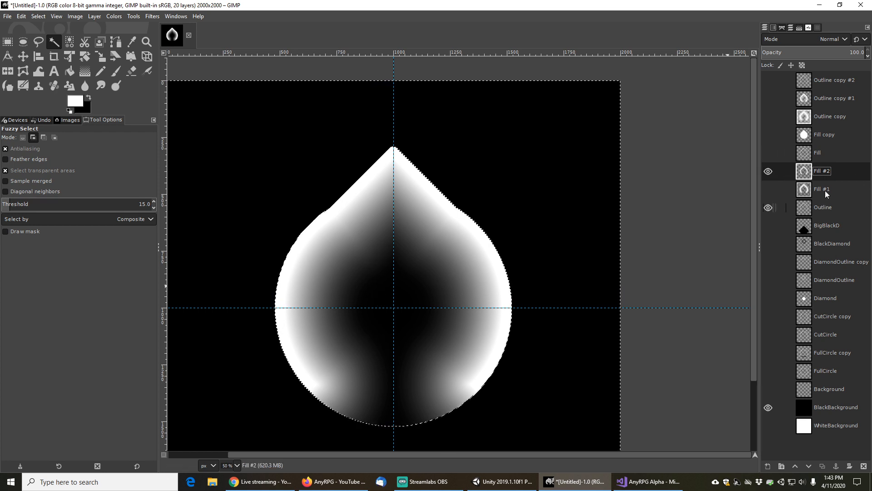
drag(826, 207, 828, 169)
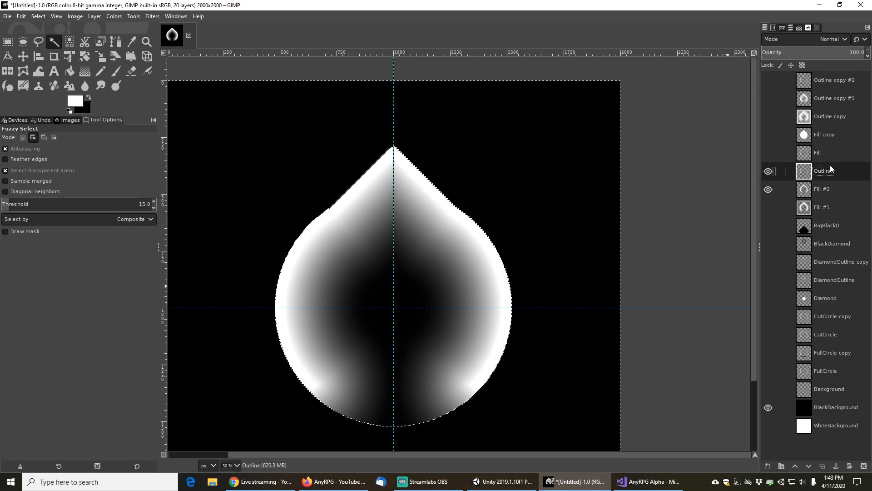
Rename the Fill #2 layer to FillFinal and the Outline layer to OutlineFinal
double_click(824, 189)
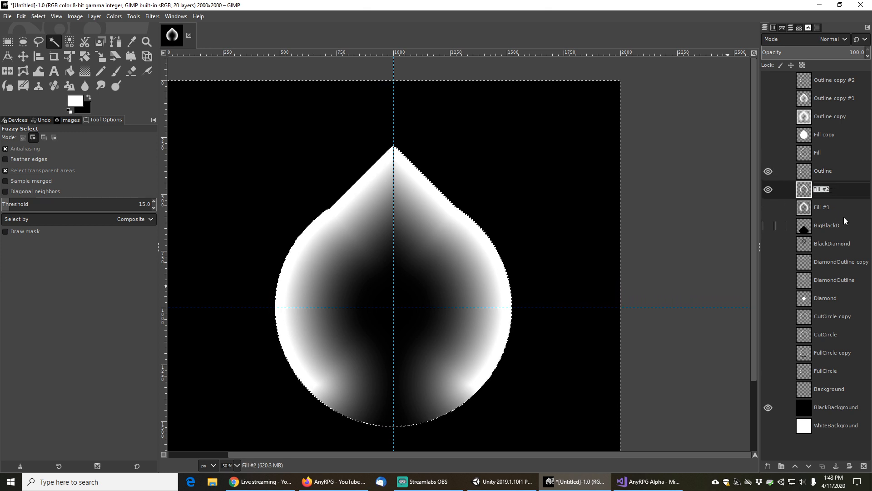
text(FillFinal)
key(Return)
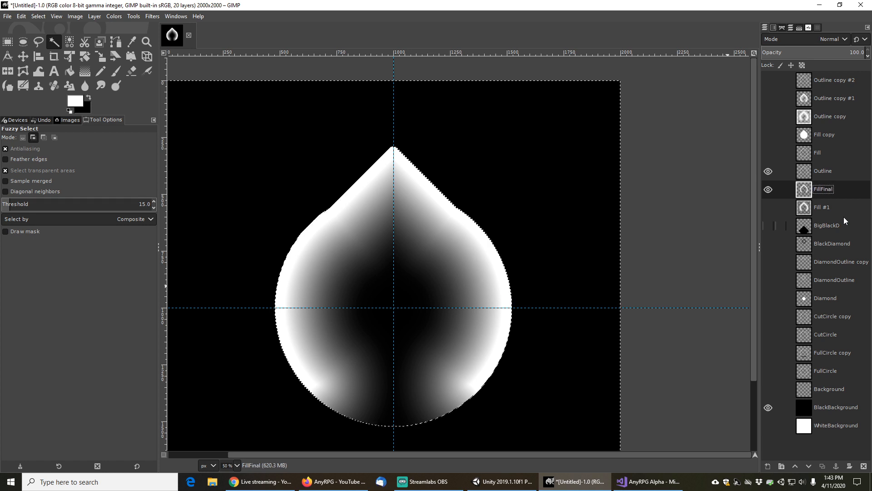
double_click(823, 171)
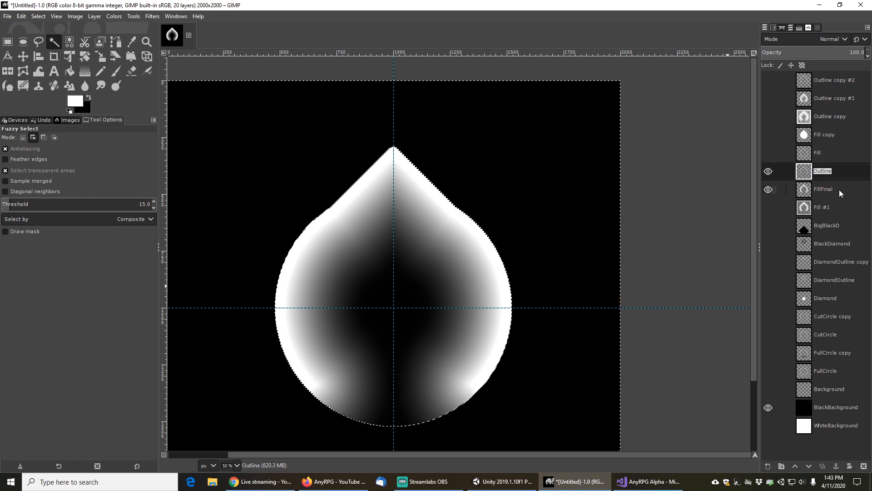
key(End)
text(Final)
key(Return)
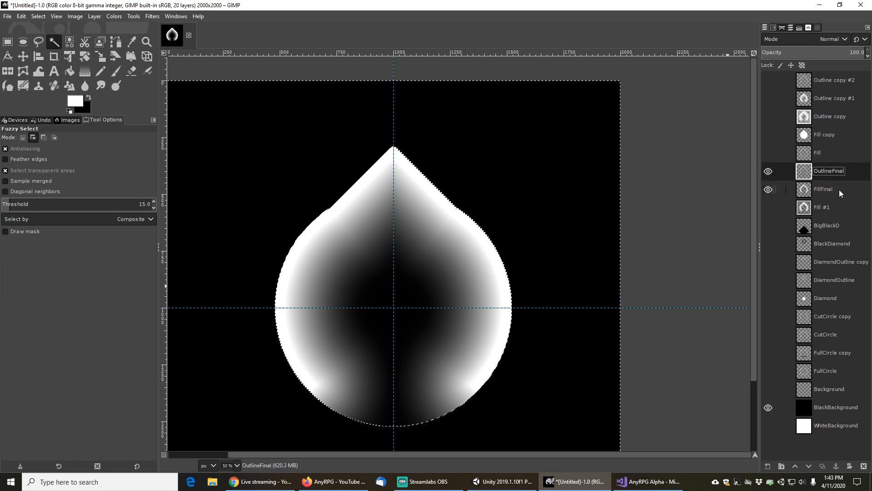
Move OutlineFinal and FillFinal to the top of the layer stack and remove the selection
drag(838, 173, 833, 80)
drag(822, 195, 829, 98)
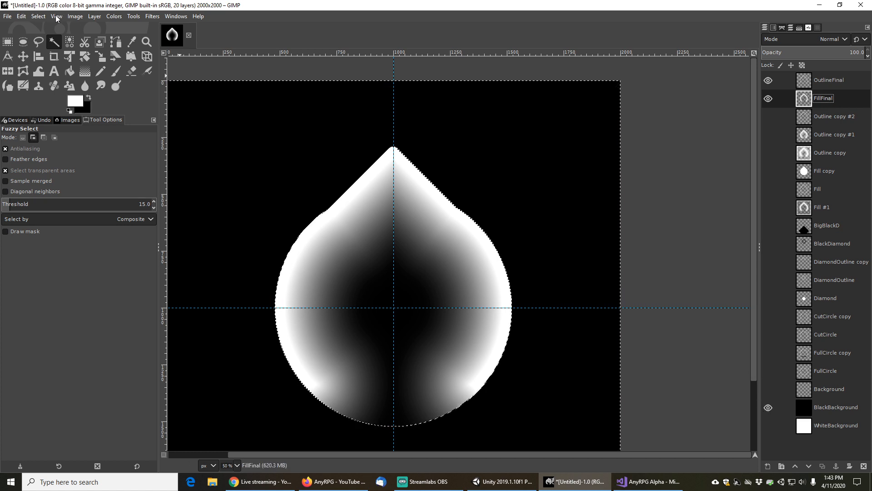
click(38, 16)
click(48, 38)
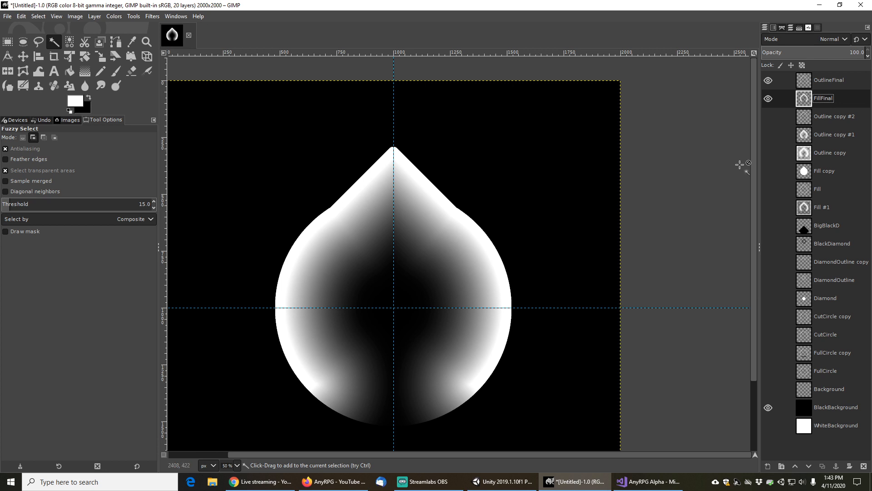
Create a new layer from the visible image and place it at the top of the stack
click(95, 16)
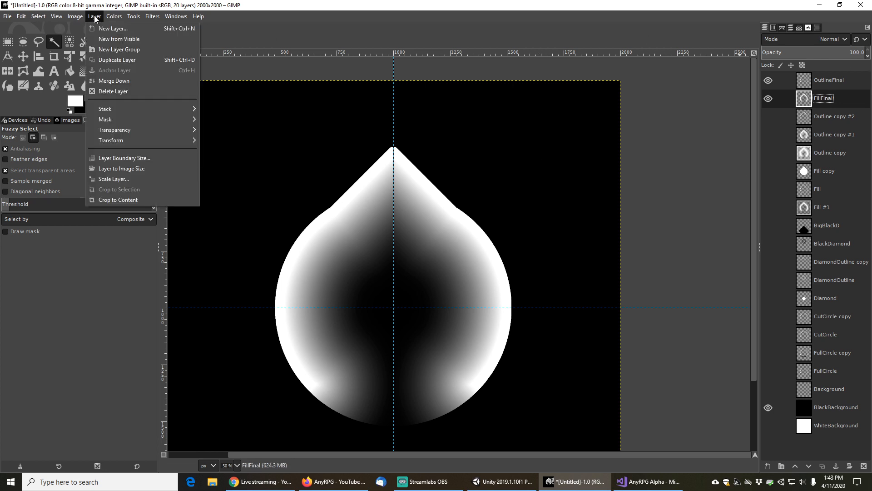
click(121, 40)
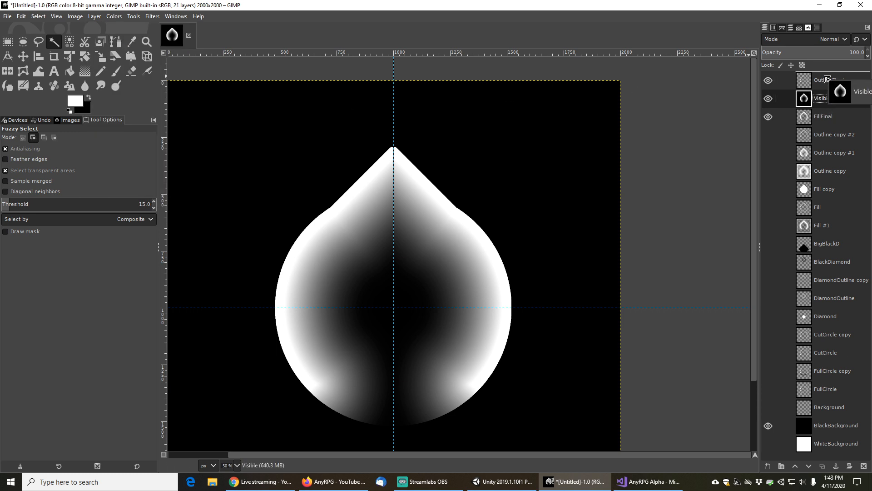
drag(826, 78, 788, 80)
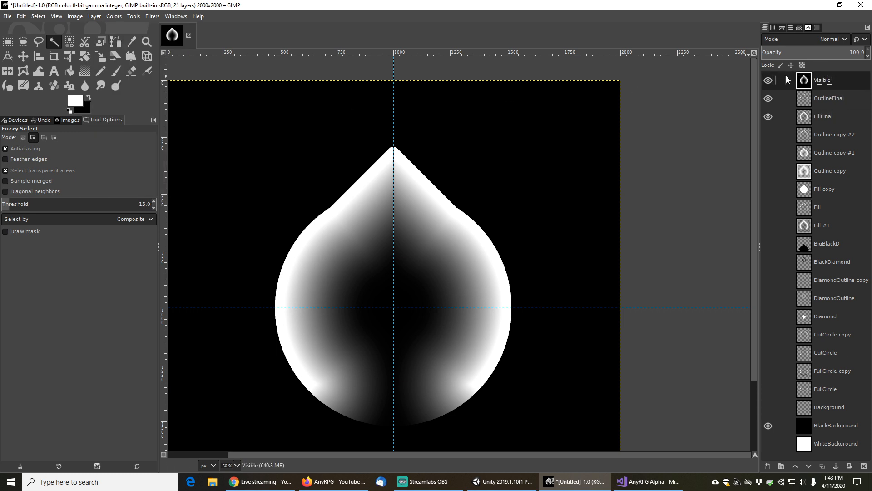
Rename the new visible layer to CombinedNegative
double_click(825, 80)
text(CombinedNegative)
key(Return)
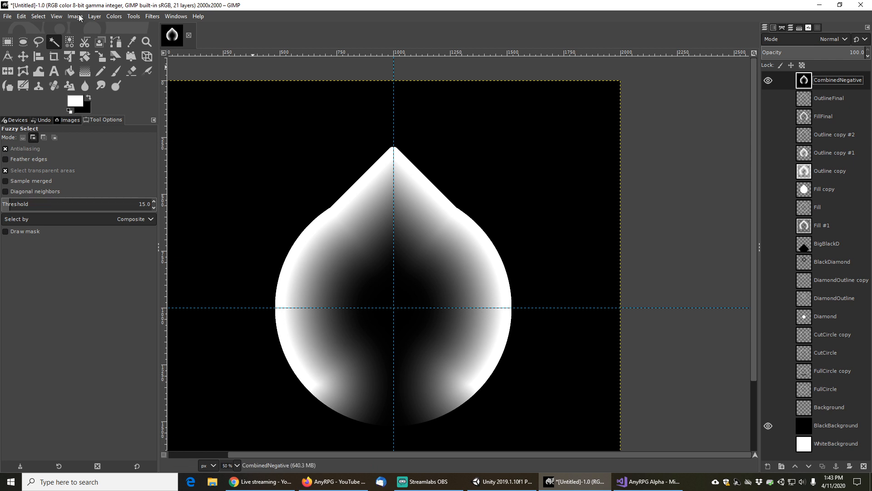
Try inverting the CombinedNegative layer's colors, then undo the inversion
click(93, 17)
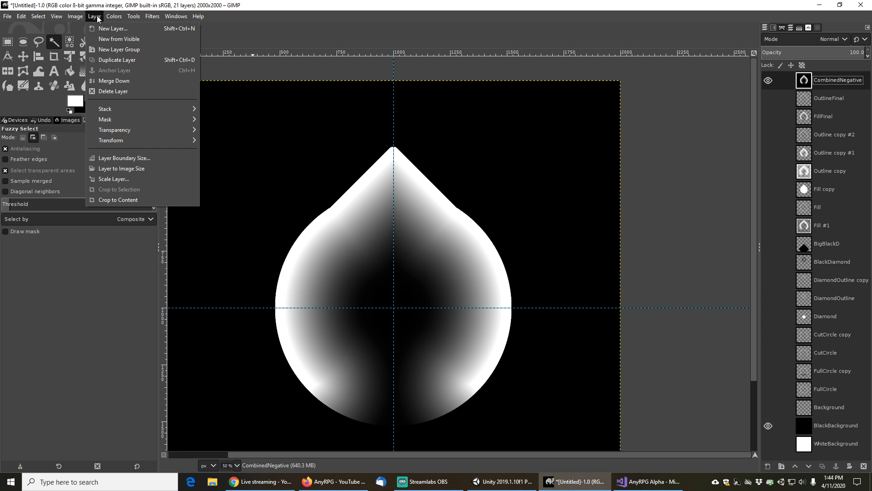
mouse_move(114, 17)
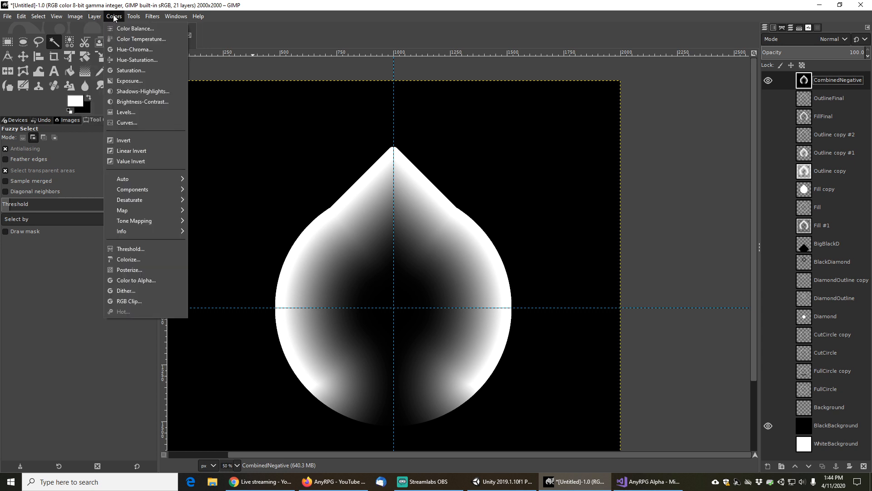
click(129, 141)
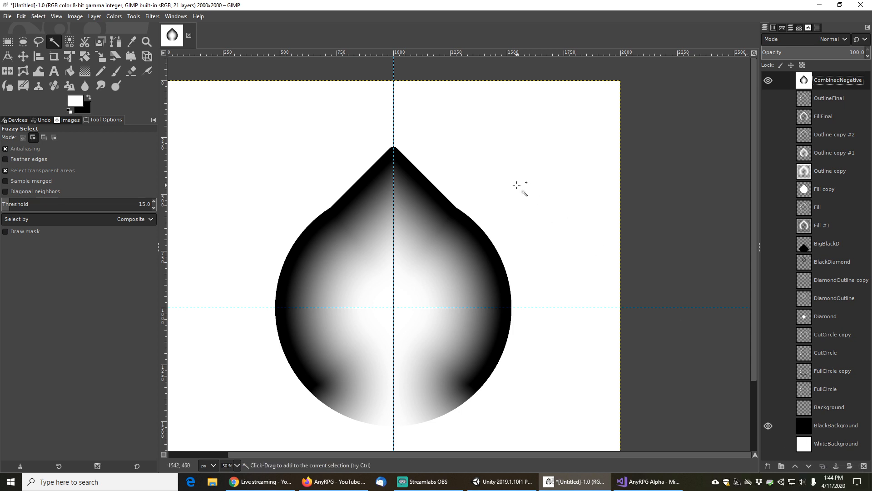
key(ctrl+z)
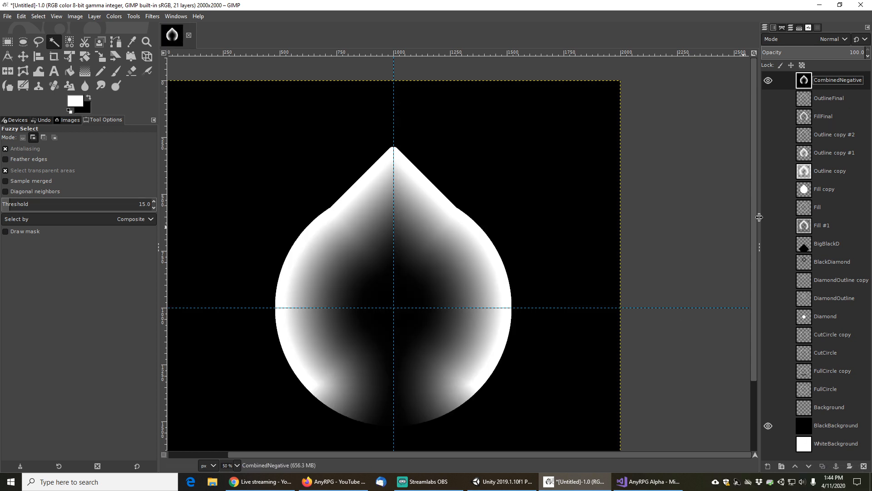
Duplicate CombinedNegative, hide the original, and invert the colors of the copy
click(818, 470)
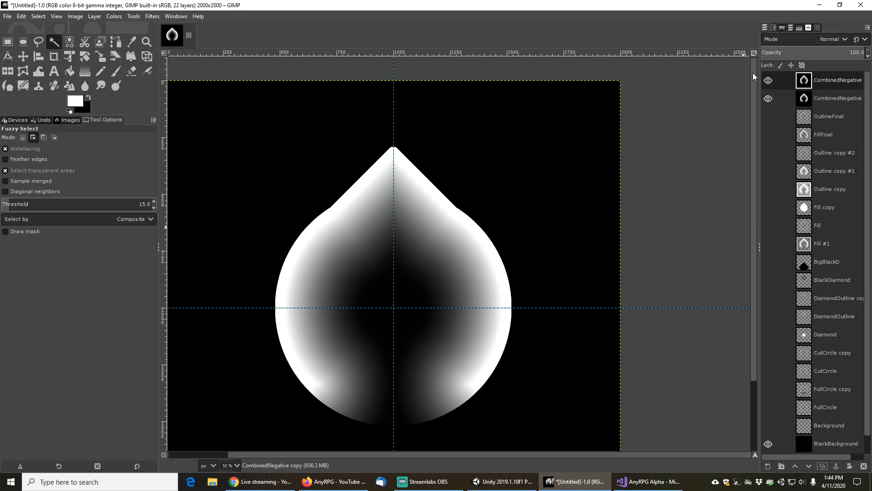
click(767, 98)
click(114, 18)
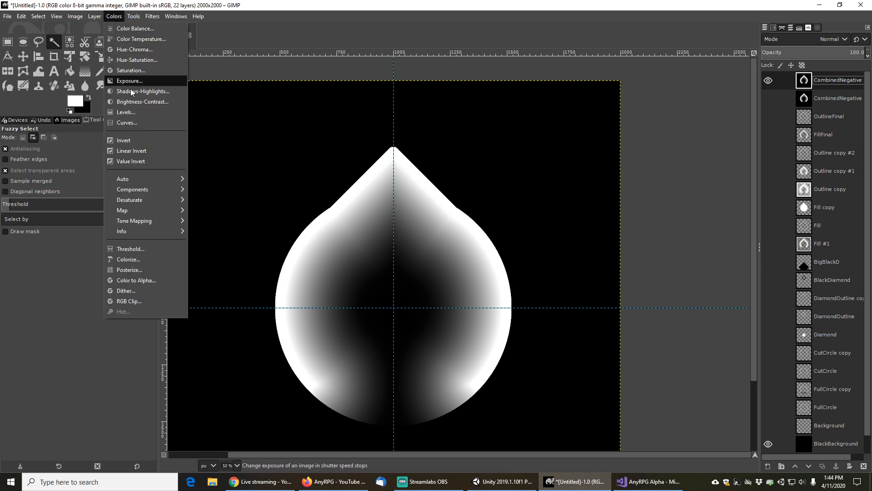
click(124, 141)
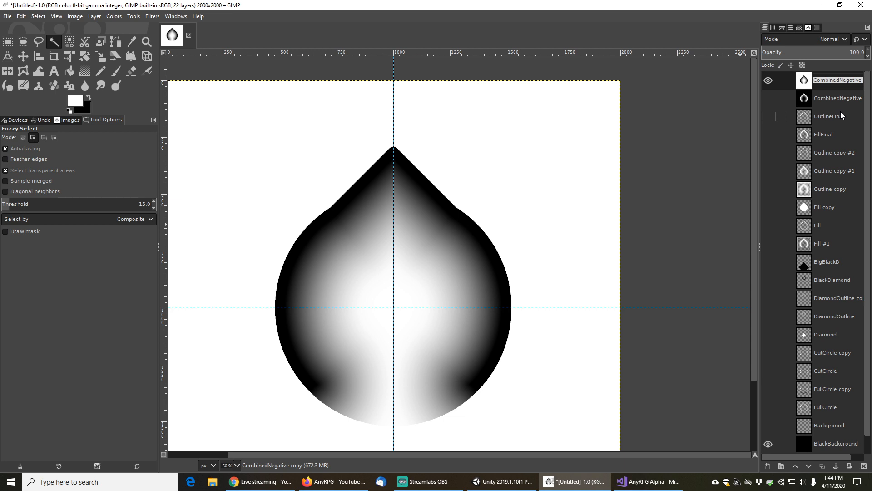
key(Return)
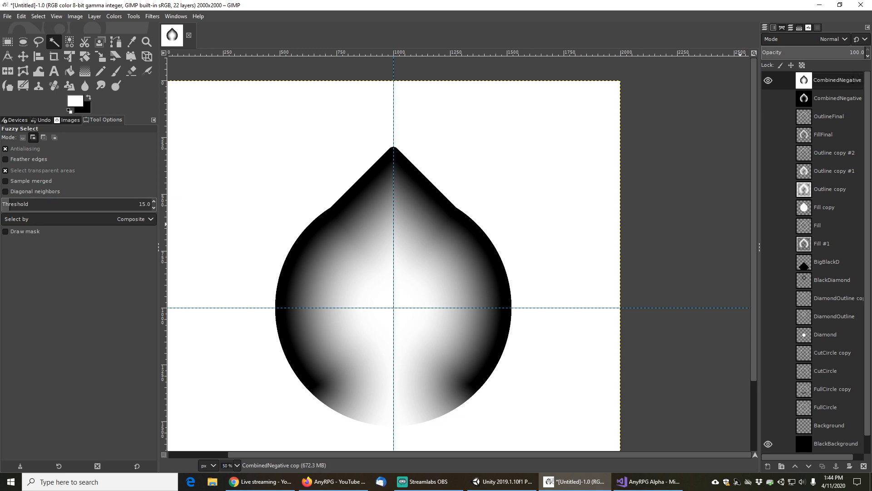
Rename the inverted copy layer to CombinedBW
double_click(851, 82)
key(Return)
double_click(852, 81)
click(860, 81)
text(BW)
key(Return)
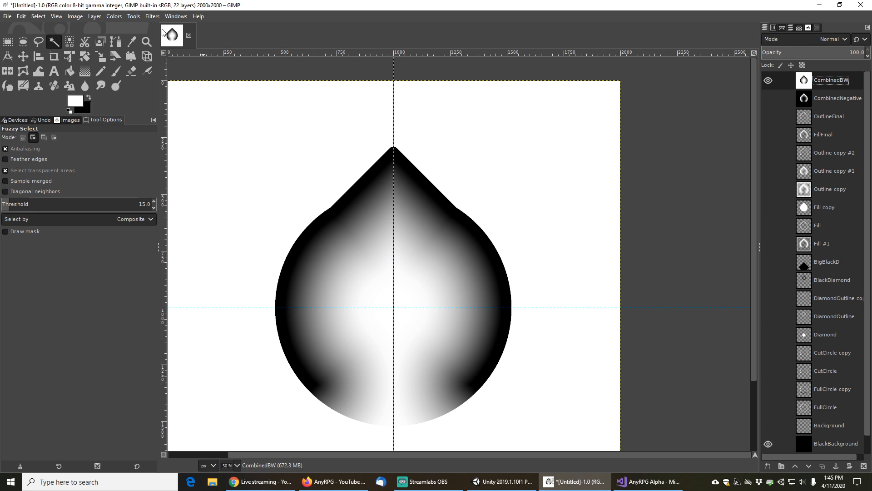
click(115, 17)
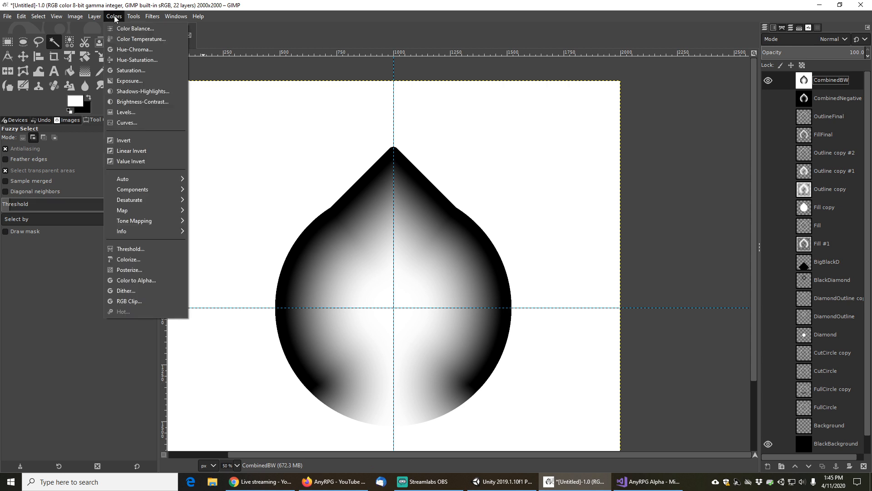
mouse_move(136, 211)
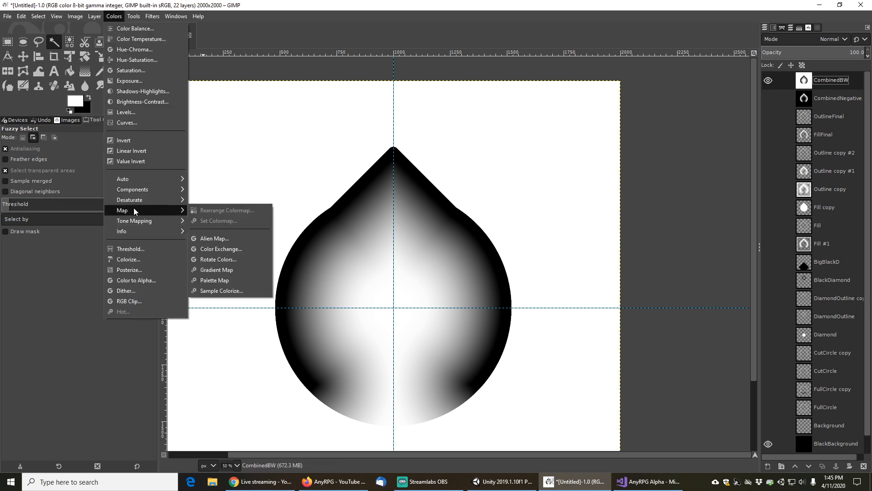
click(508, 4)
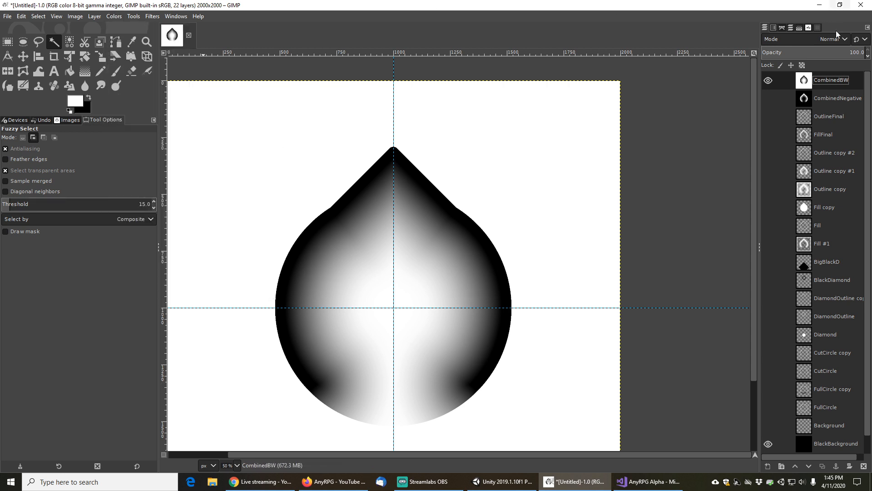
Duplicate the CombinedBW layer four times
click(823, 466)
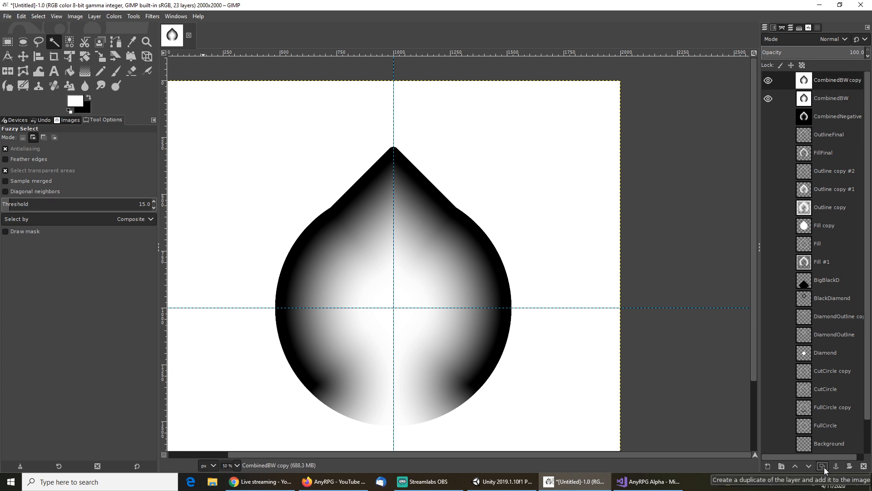
click(824, 467)
click(824, 467)
click(824, 467)
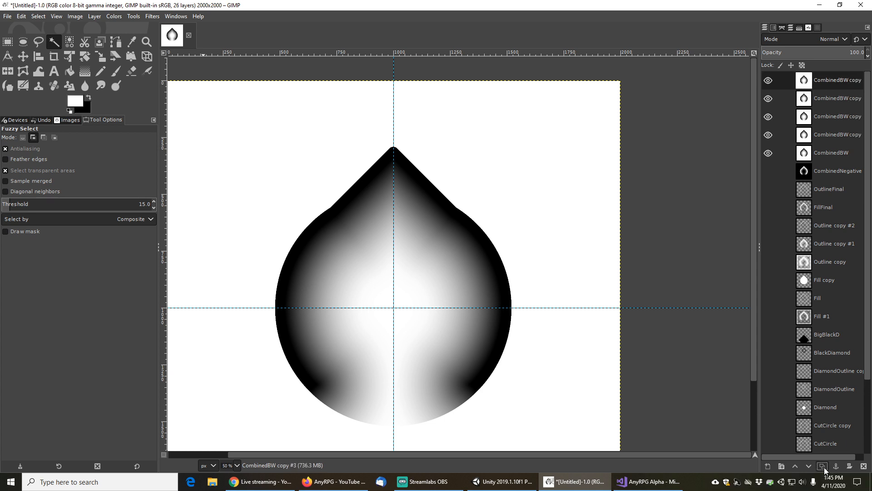
Rename the lowest CombinedBW copy layer to Red
click(828, 138)
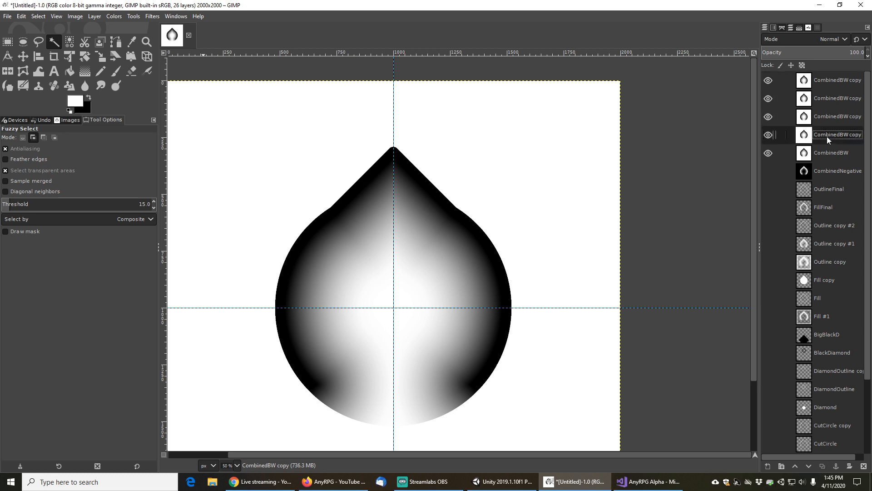
double_click(829, 137)
text(Red)
key(Return)
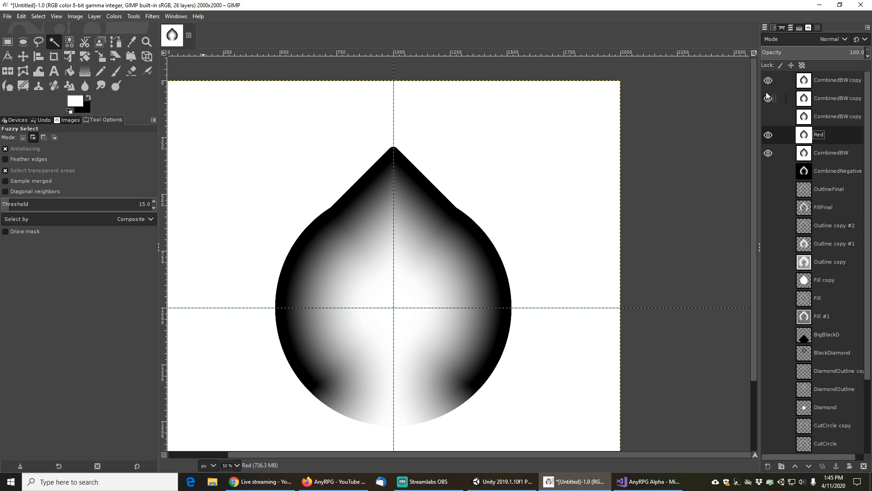
Rename the next two CombinedBW copy layers to Blue and Green
click(827, 114)
double_click(828, 116)
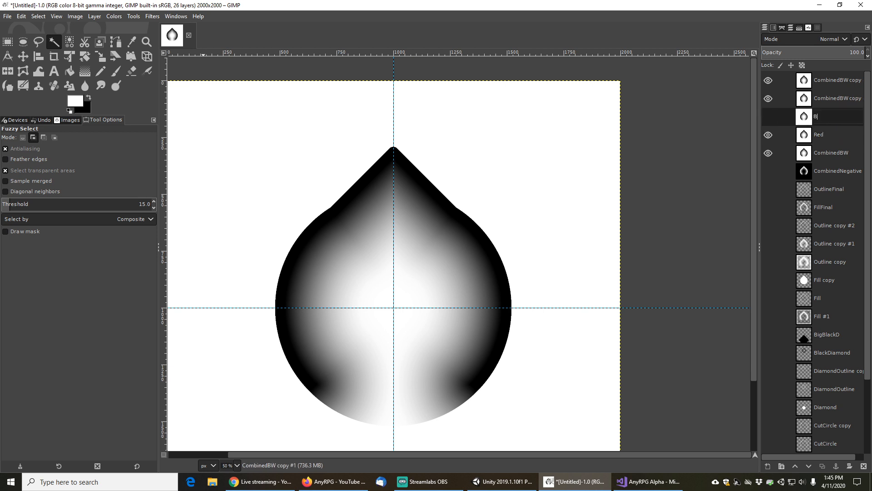
text(Blue)
key(Return)
double_click(834, 96)
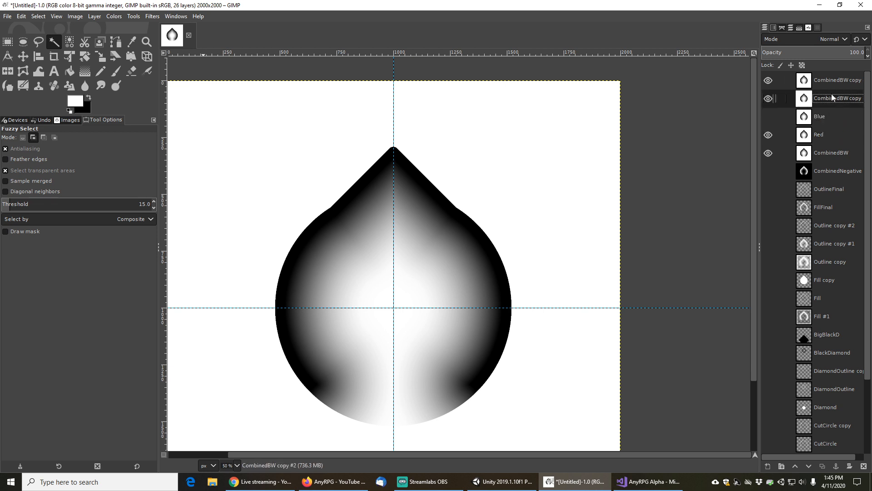
text(Green)
key(Return)
Rename the top CombinedBW copy layer to Orange
double_click(827, 80)
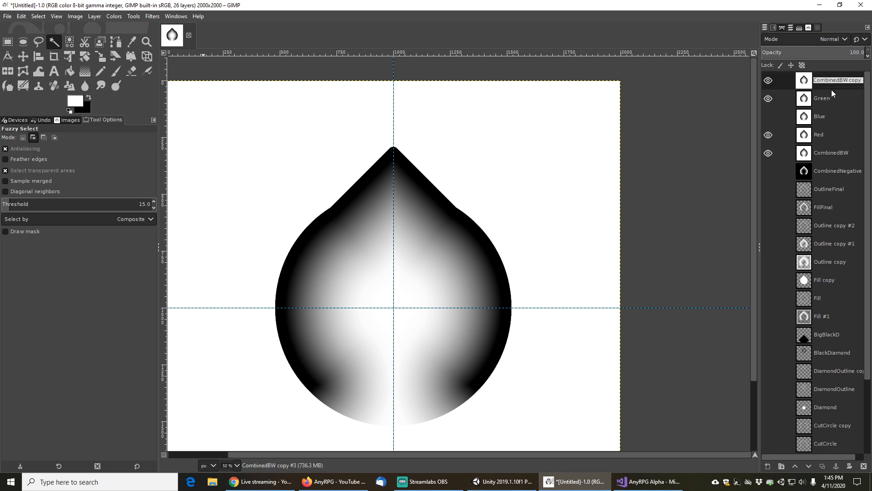
text(Orange)
key(Return)
Duplicate the Orange layer and name the copy Yellow
click(823, 466)
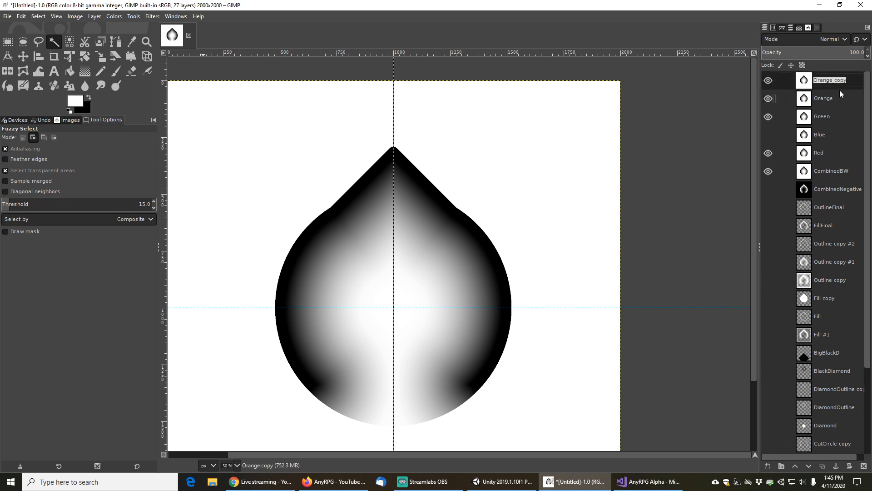
text(Yellow)
key(Return)
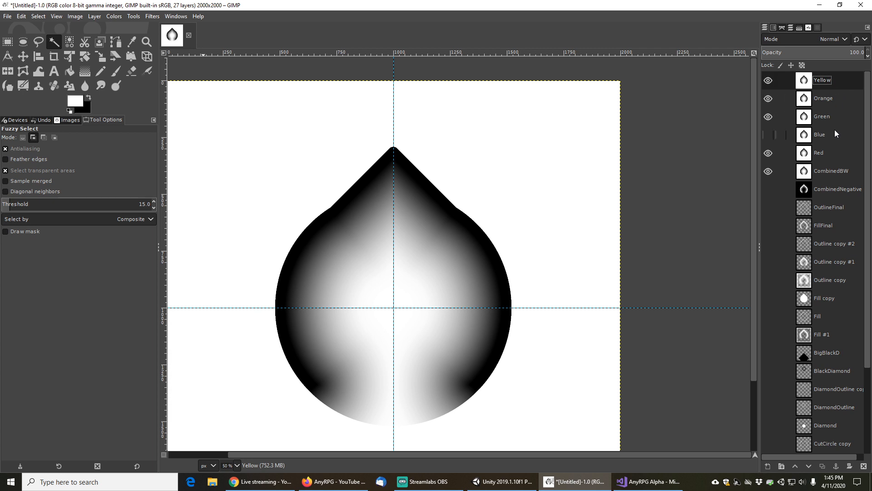
Duplicate the Yellow layer and name the copy Gray
click(823, 466)
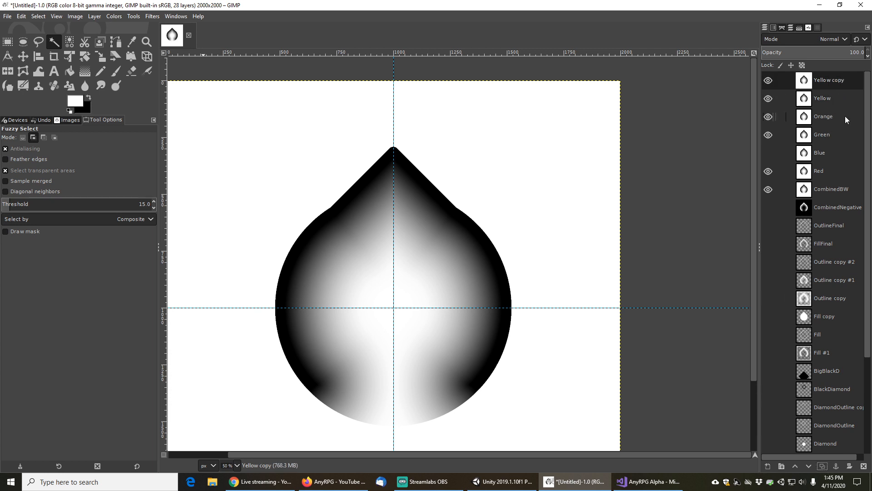
double_click(827, 80)
text(Gray)
key(Return)
Select the Red layer, open Color Exchange and set the From color to black (000000)
click(821, 172)
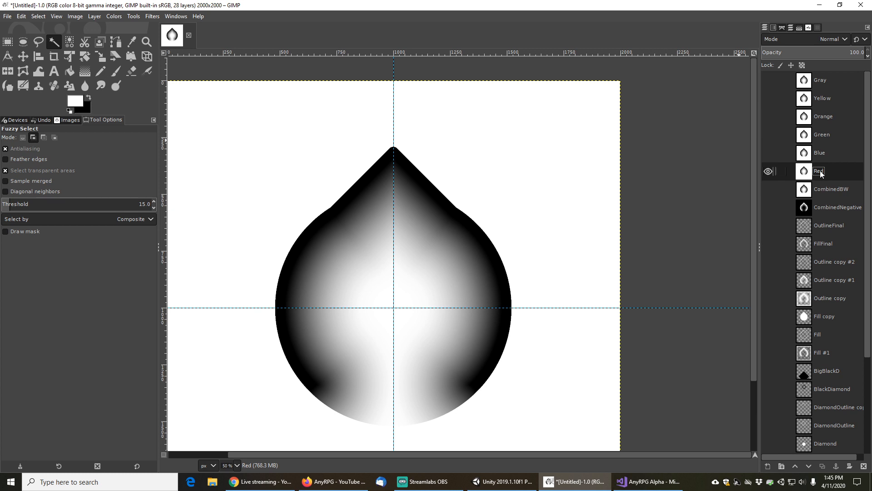
scroll(782, 350, down, 3)
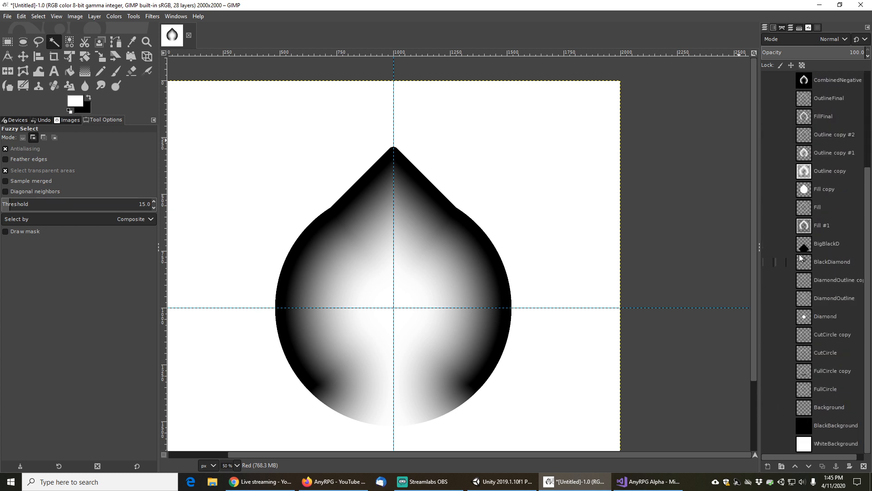
scroll(800, 258, up, 3)
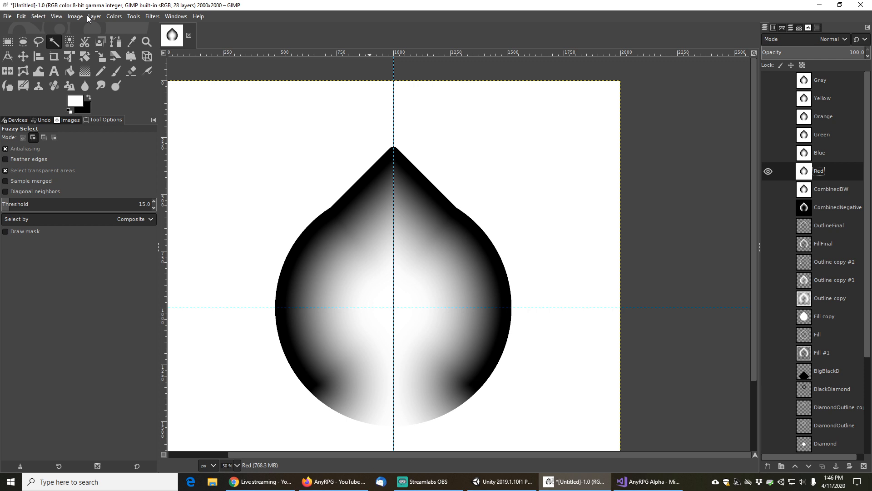
click(113, 17)
mouse_move(148, 211)
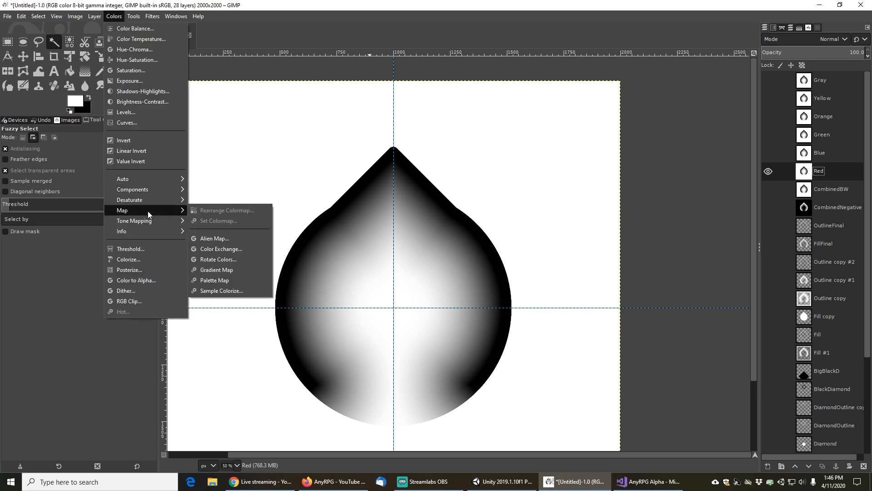
click(222, 249)
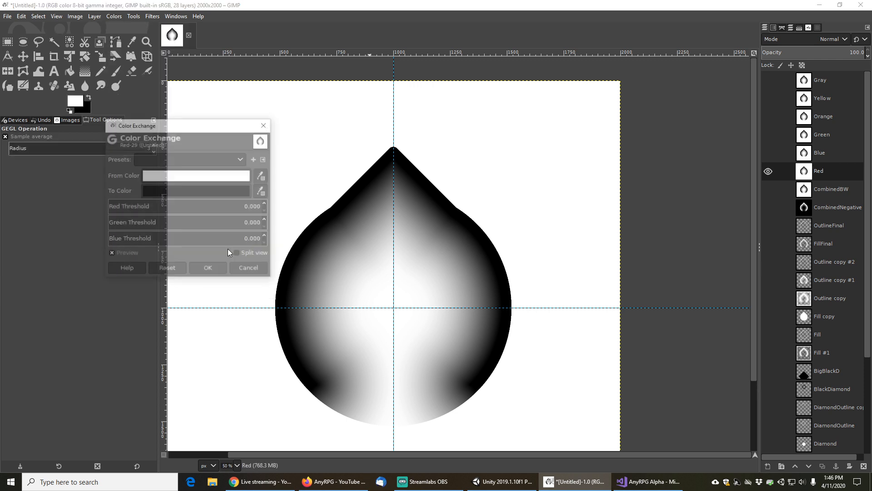
click(185, 176)
drag(131, 162, 81, 266)
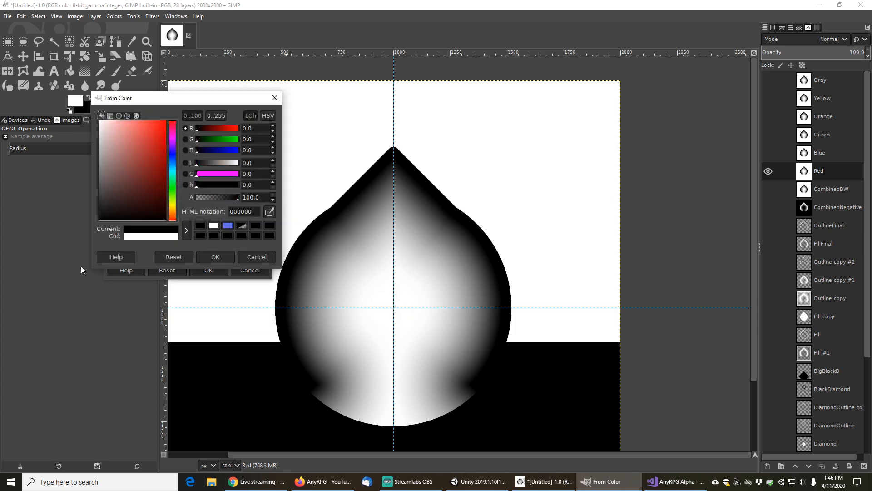
click(213, 256)
Set the To color to red ff0000, raise the Red, Green and Blue thresholds to 1.000, and apply the exchange
click(186, 190)
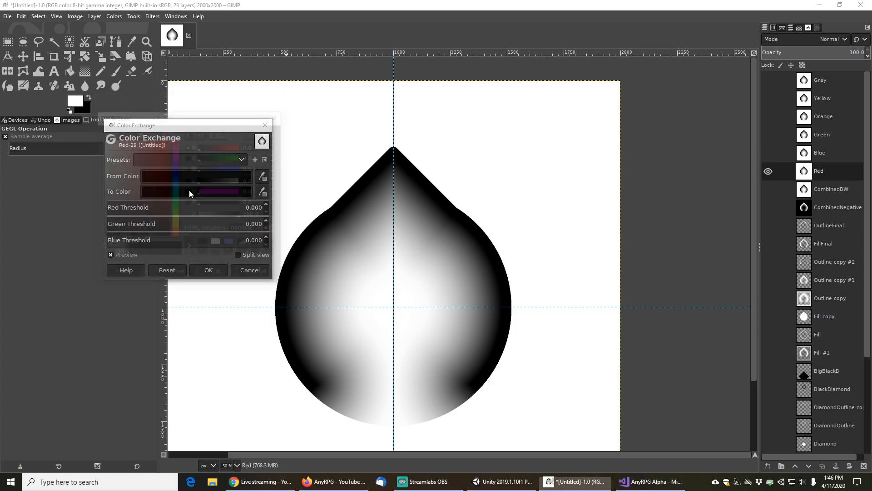
click(156, 148)
drag(167, 133, 171, 126)
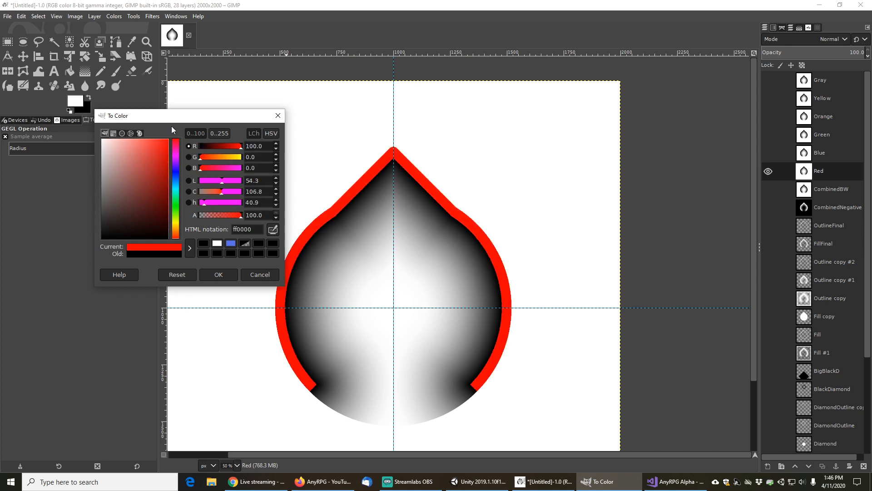
click(222, 274)
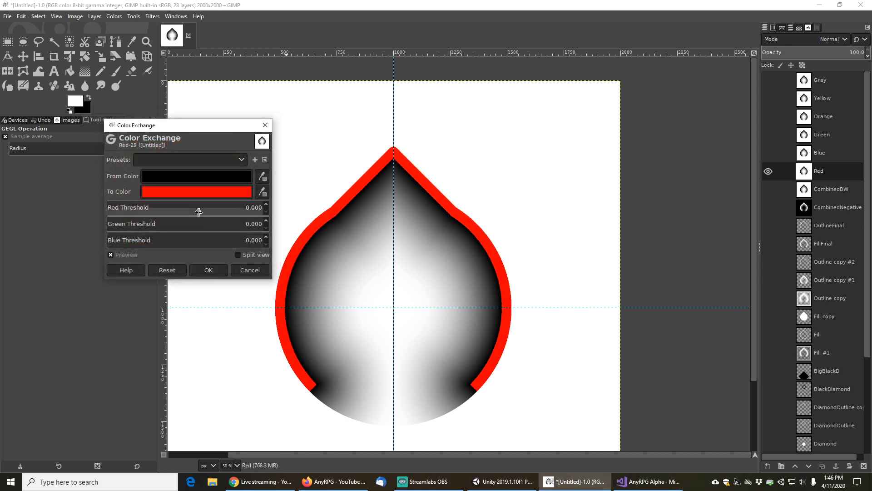
drag(200, 209, 286, 202)
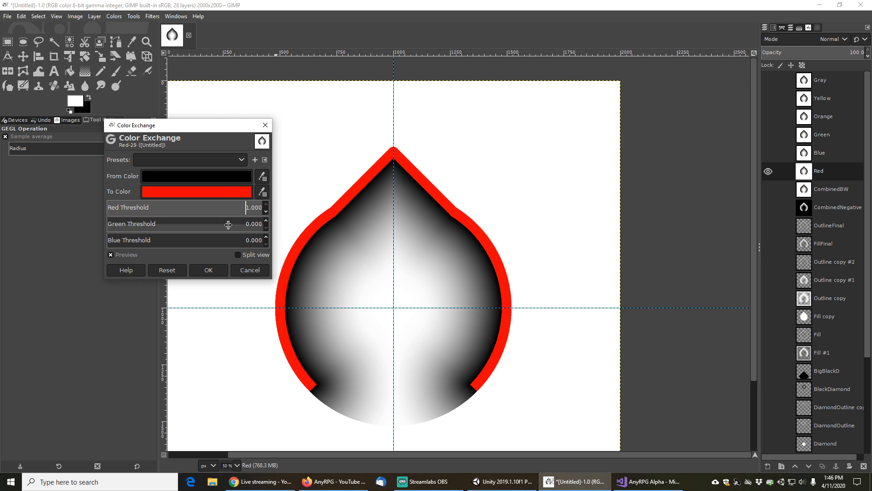
drag(227, 225, 286, 215)
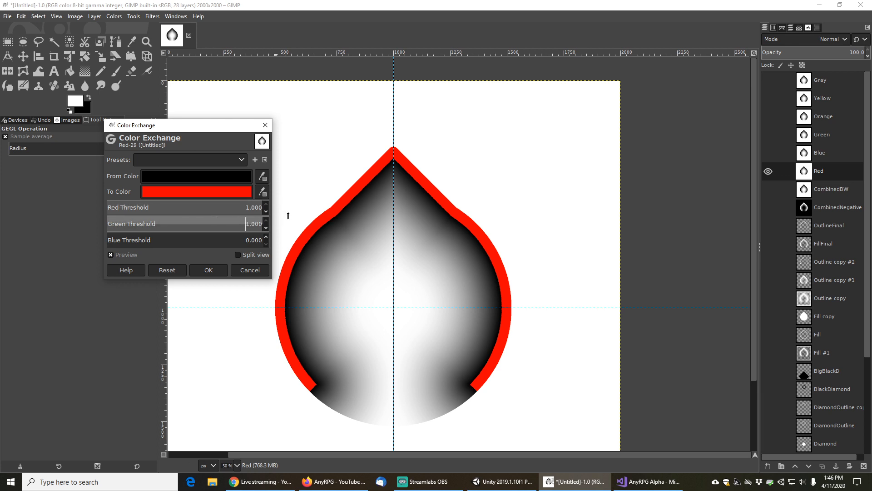
click(219, 243)
drag(219, 243, 284, 240)
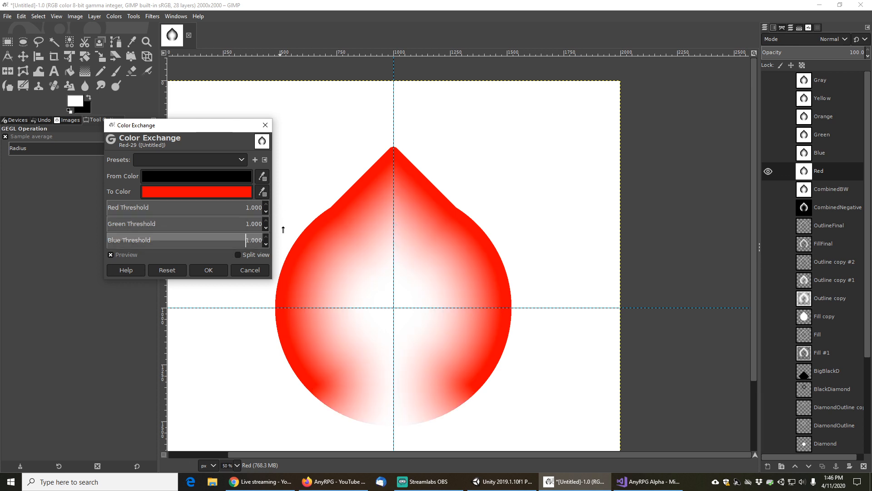
click(210, 270)
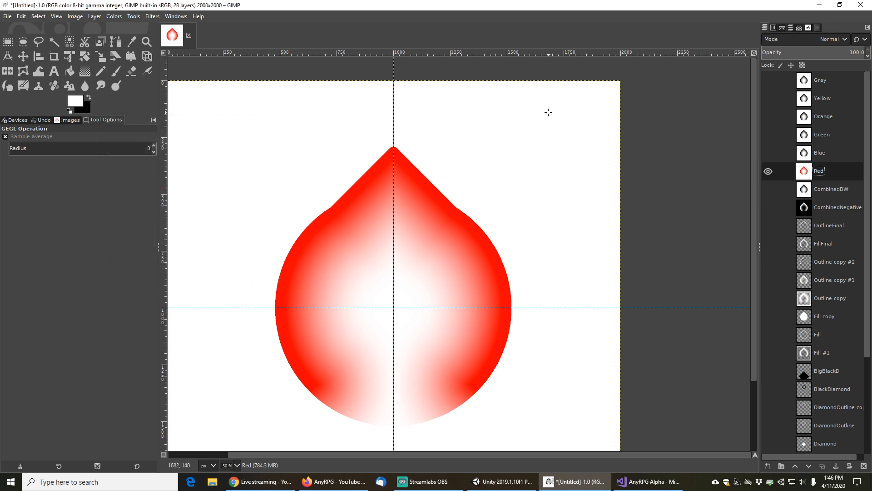
Hide the Red layer, then show and select the Blue layer
click(768, 171)
click(768, 152)
click(825, 151)
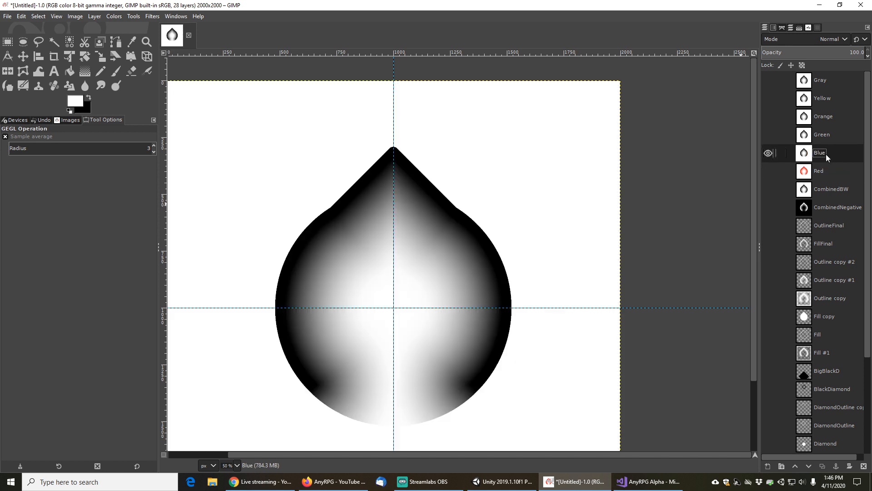
On the Blue layer, open Color Exchange and set the From color to black
click(116, 16)
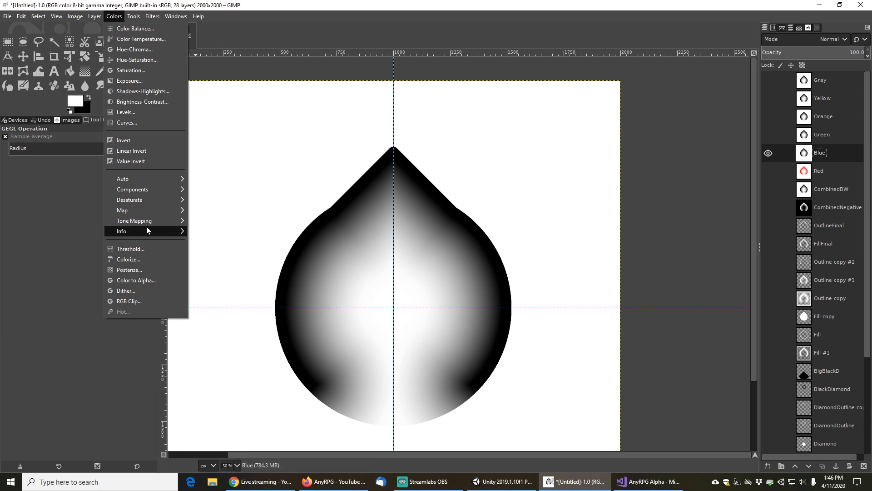
mouse_move(146, 212)
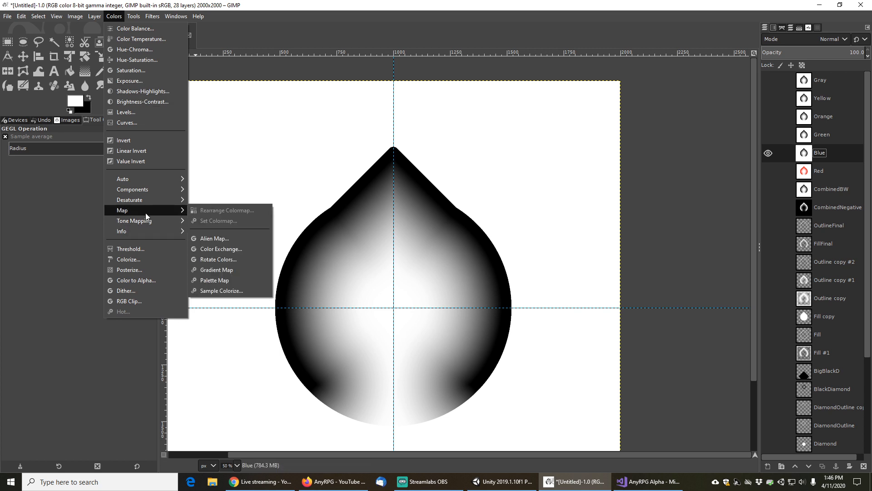
click(217, 250)
click(208, 180)
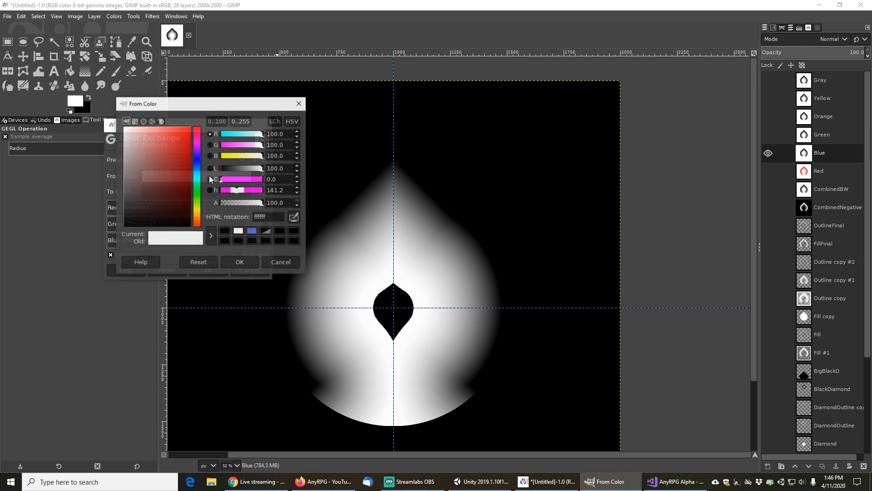
drag(139, 218, 122, 241)
click(247, 264)
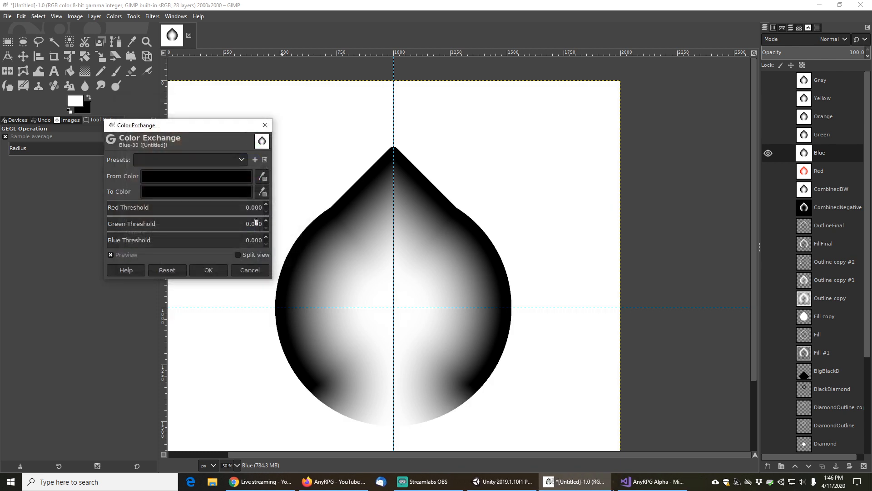
Set the To color to blue 0000ff, raise the colour thresholds fully, and apply the exchange
click(219, 188)
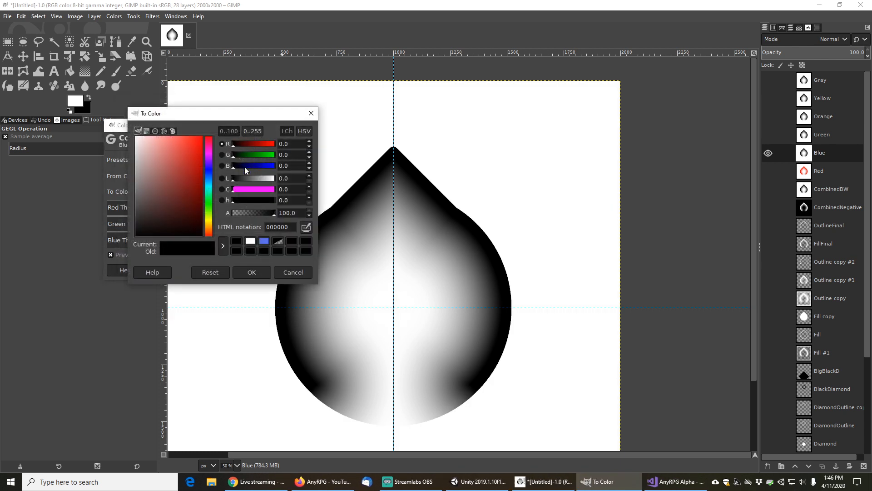
drag(265, 165, 286, 164)
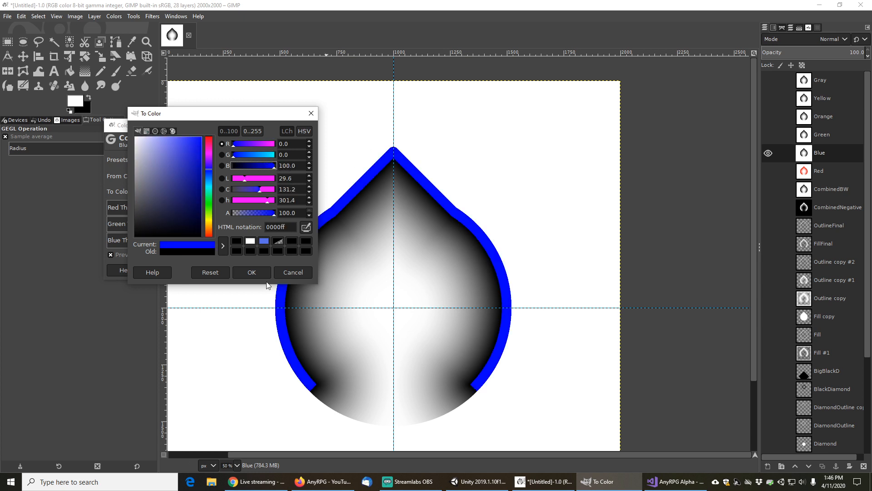
click(253, 273)
drag(181, 208, 282, 222)
key(Tab)
drag(215, 241, 278, 233)
click(207, 270)
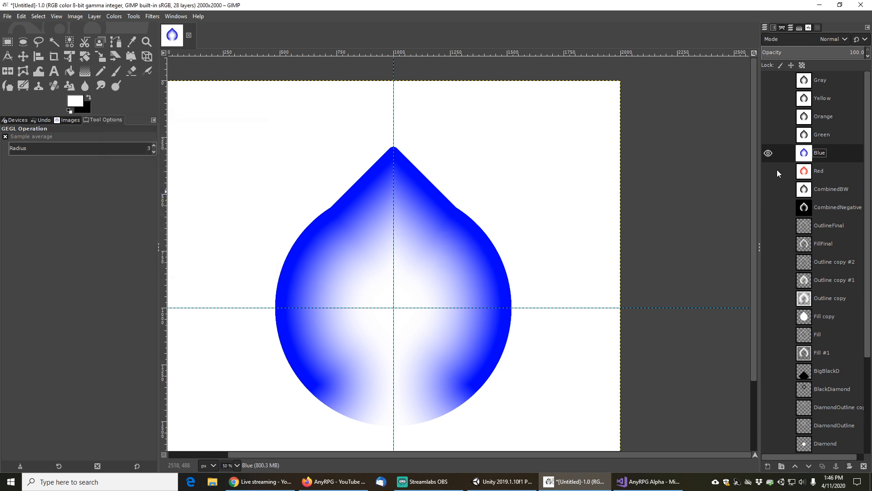
Show the Green layer, hide the Blue layer, and select the Green layer
click(768, 135)
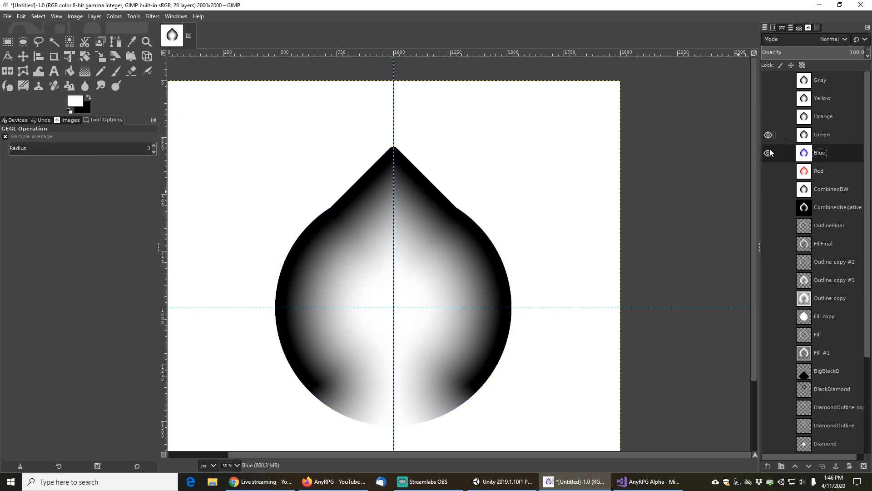
click(768, 154)
click(825, 133)
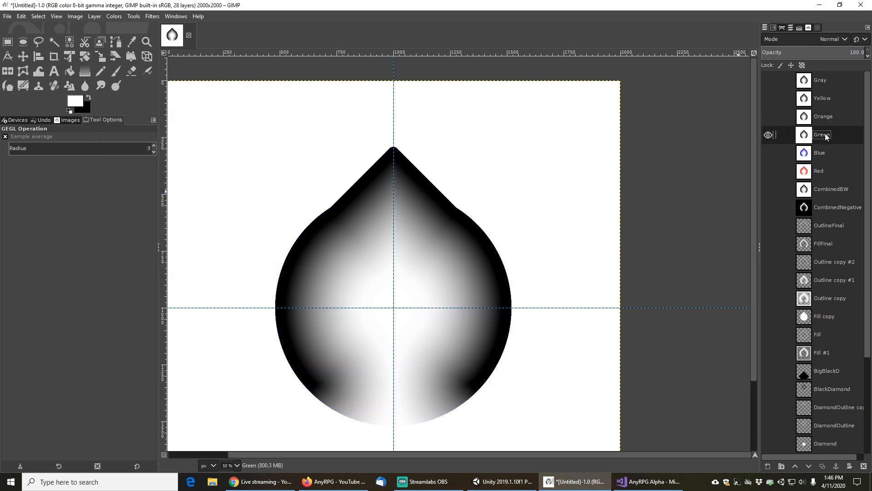
On the Green layer, open Color Exchange and set the From color to black (000000)
click(110, 16)
mouse_move(136, 208)
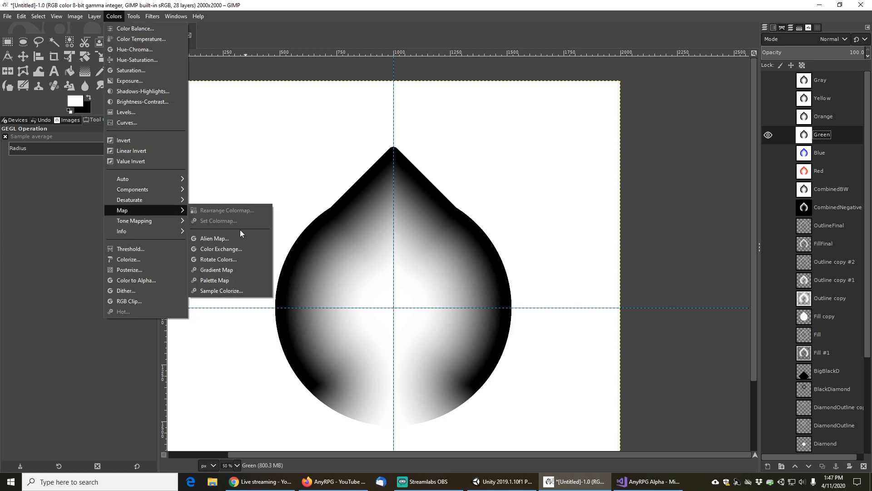
click(225, 249)
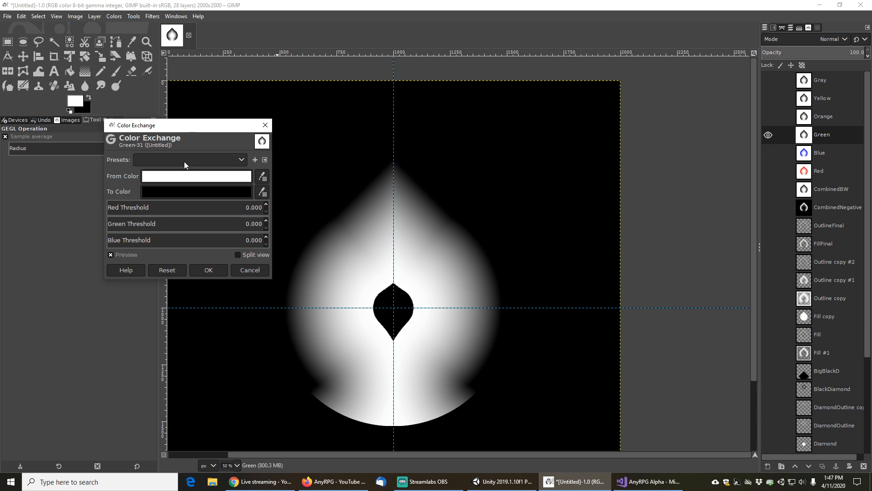
click(174, 176)
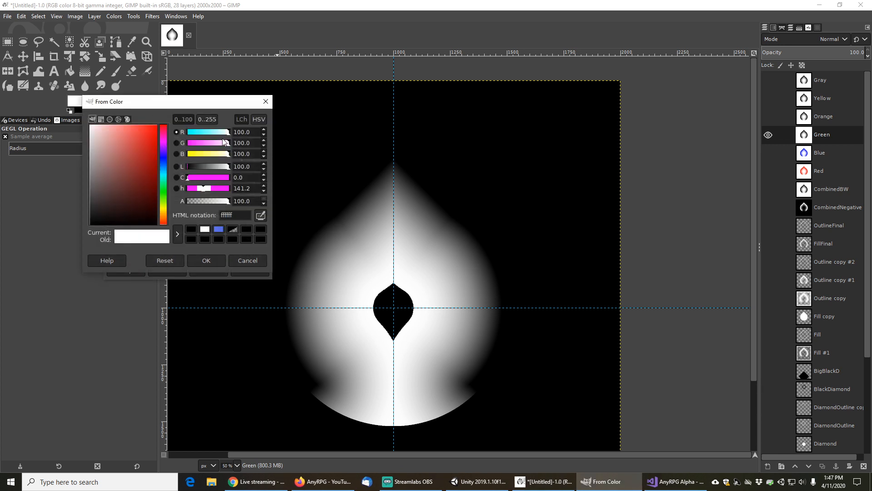
drag(221, 143, 255, 138)
drag(132, 164, 77, 238)
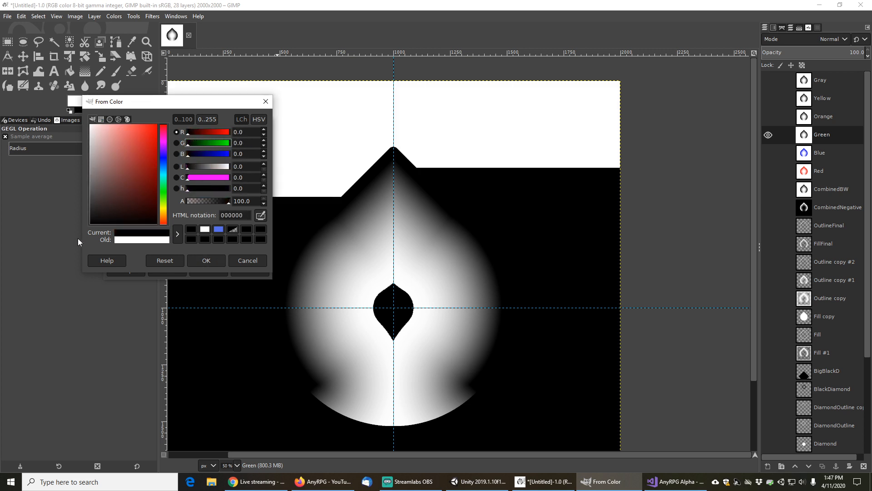
click(207, 261)
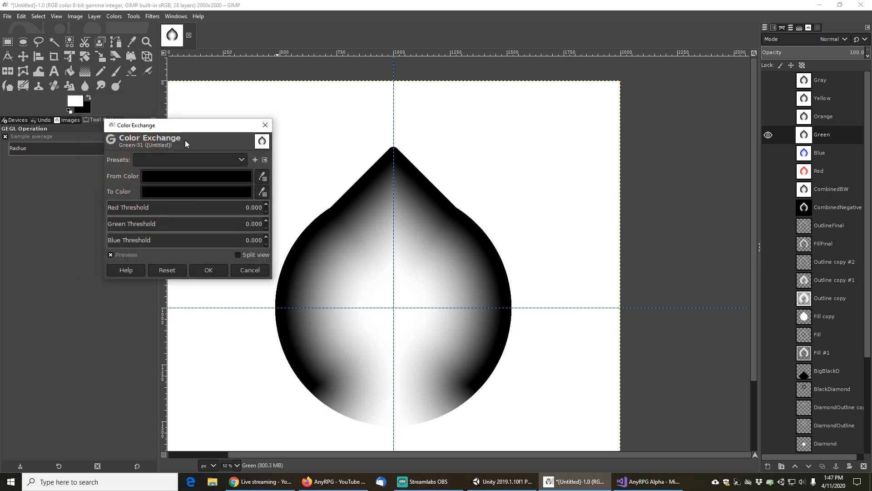
Set the Color Exchange To color to green 00ff00
click(189, 193)
drag(240, 156, 250, 156)
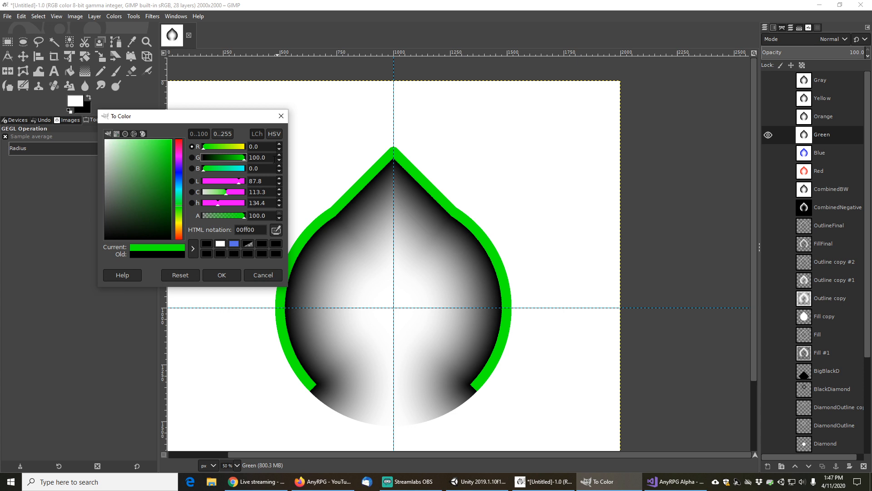
click(222, 275)
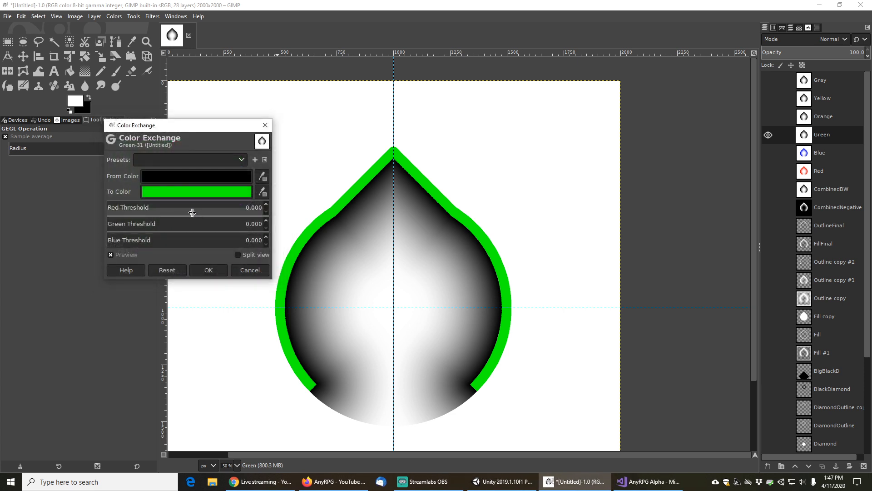
Raise the red, green and blue thresholds to 1.000 and apply the exchange to the Green layer
drag(200, 209, 305, 209)
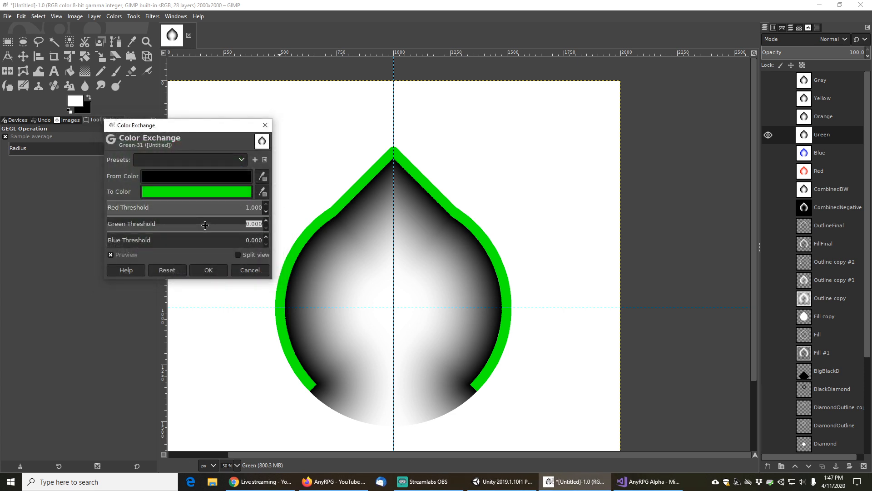
drag(205, 227, 269, 223)
drag(205, 244, 270, 240)
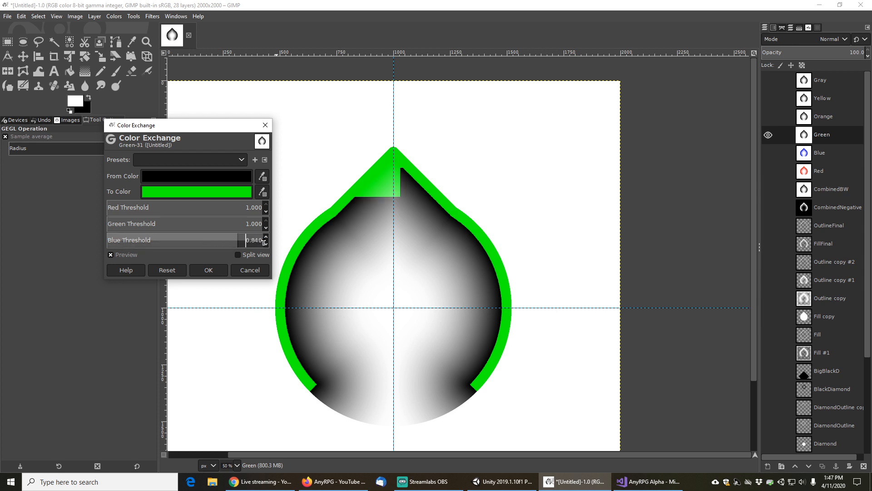
click(210, 270)
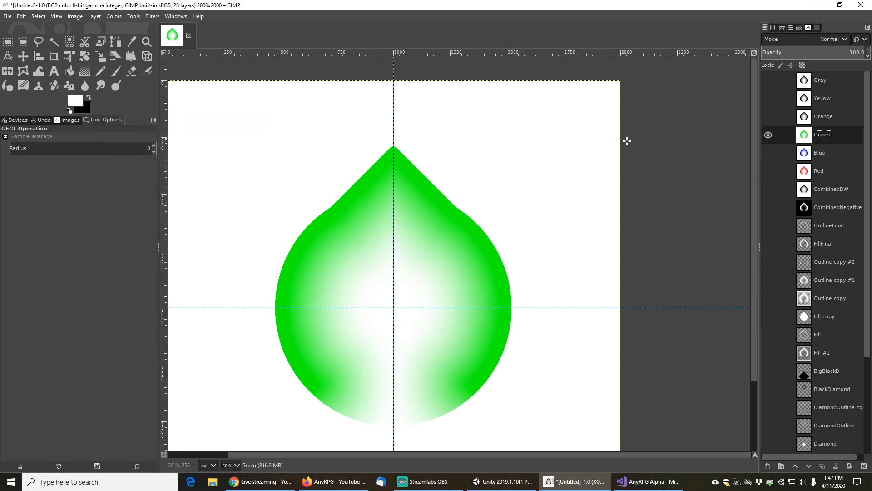
Select the Orange layer, hide the Green layer and show the Orange layer
click(828, 115)
click(768, 135)
click(769, 116)
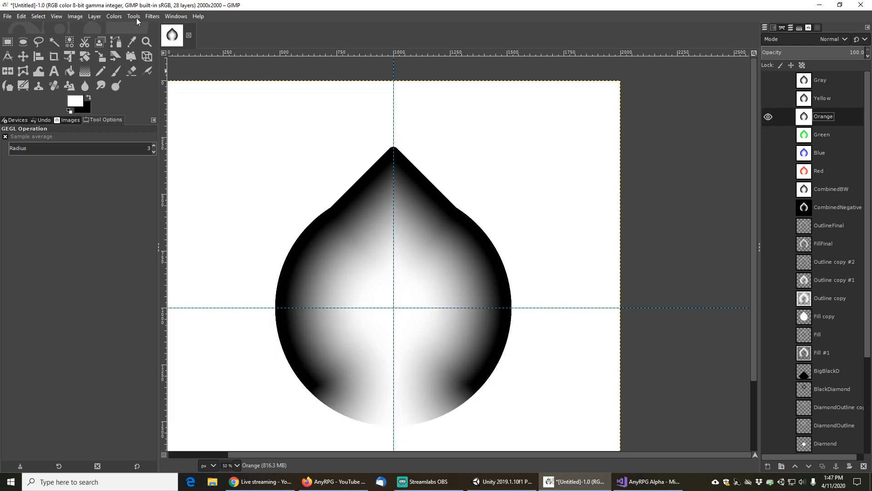
On the Orange layer, open Color Exchange and set the From color to black (000000)
click(113, 18)
mouse_move(143, 211)
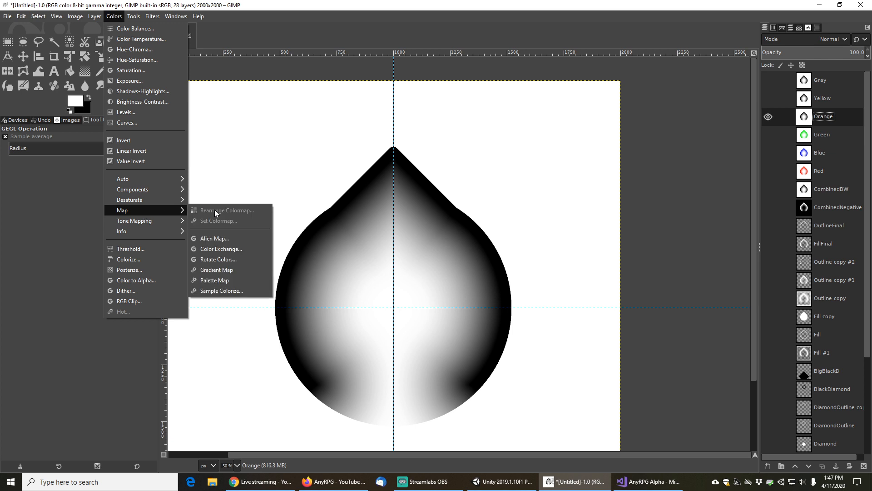
click(219, 249)
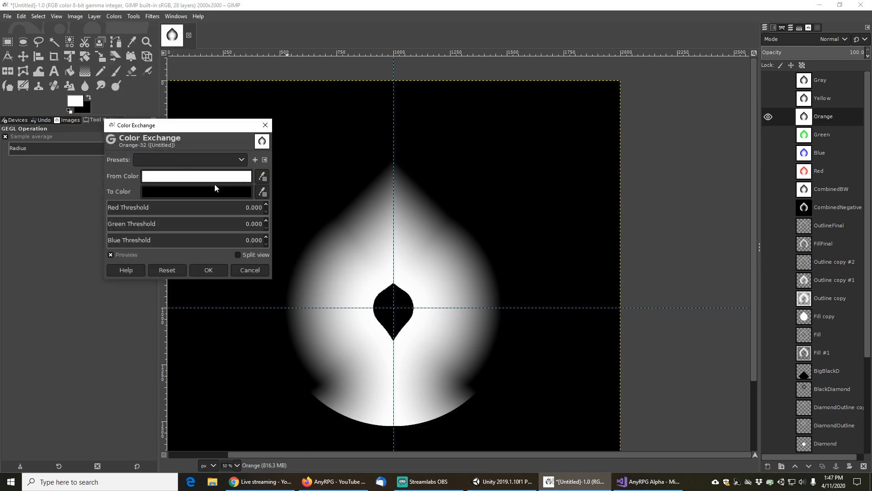
click(155, 178)
drag(153, 187, 91, 249)
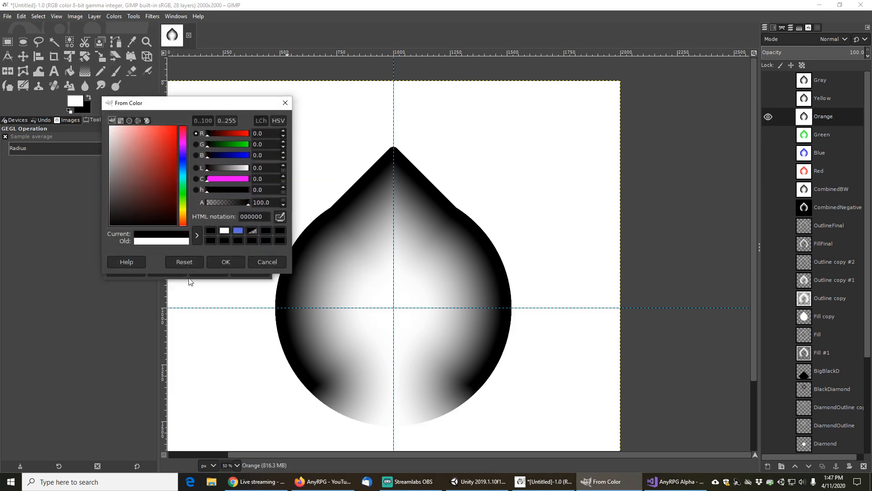
click(226, 261)
Set the To color to orange with red 255, green 165 and blue 0 (ffa500)
click(210, 193)
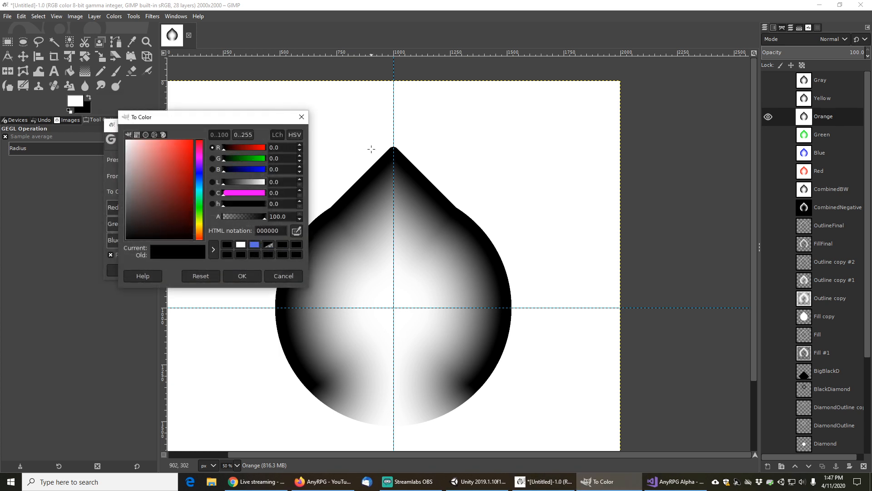
key(BackSpace)
key(BackSpace)
key(BackSpace)
text(255)
key(Tab)
key(BackSpace)
key(BackSpace)
key(BackSpace)
text(125)
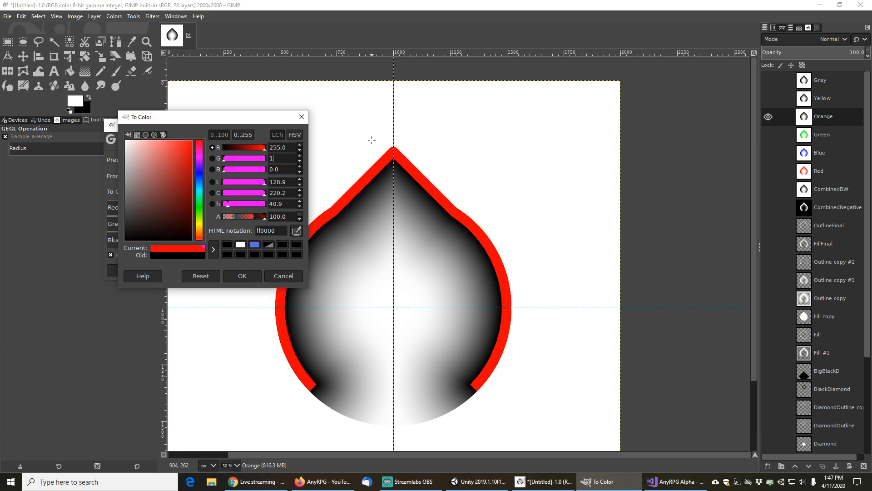
key(Tab)
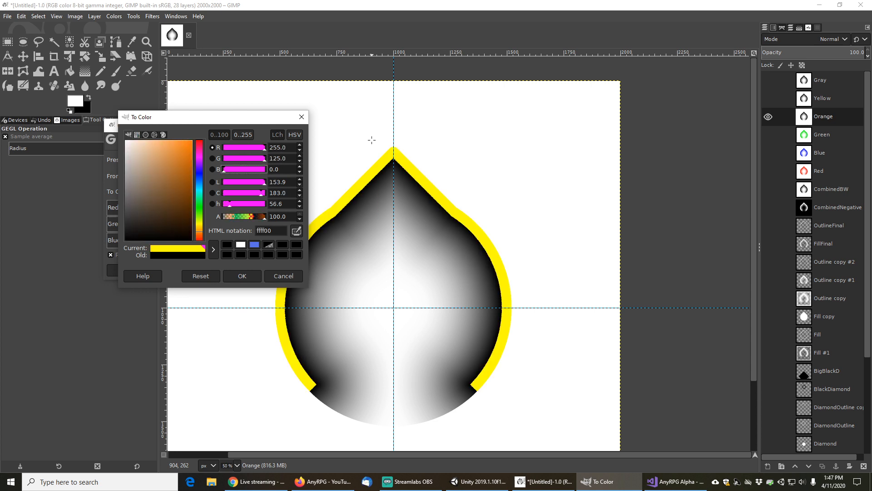
key(shift+Tab)
text(165)
key(Tab)
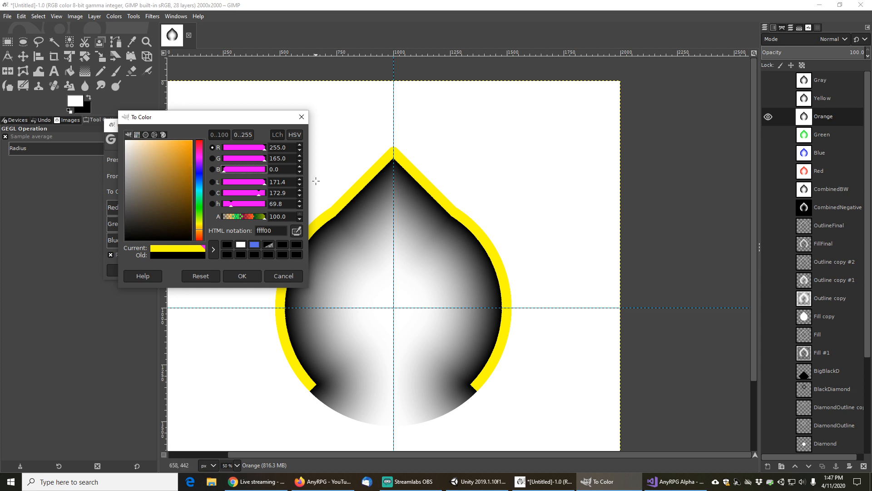
click(242, 134)
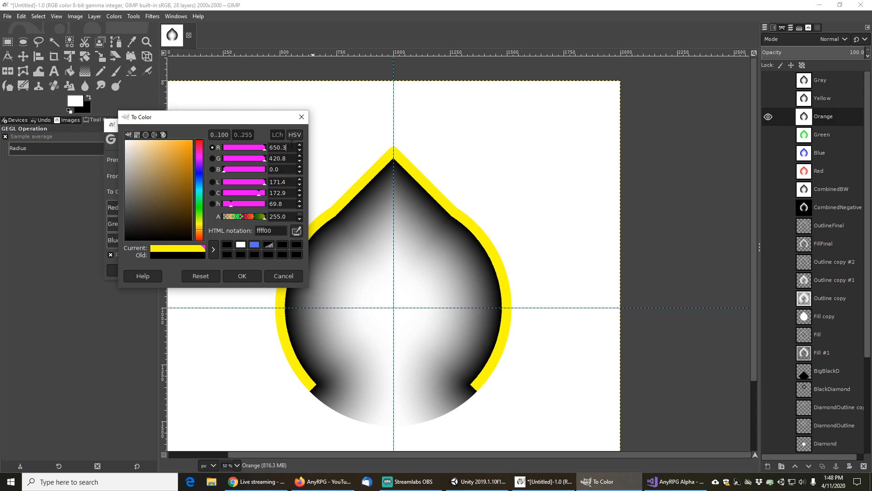
key(BackSpace)
key(BackSpace)
key(BackSpace)
key(BackSpace)
key(BackSpace)
text(255)
key(Tab)
text(165)
key(Tab)
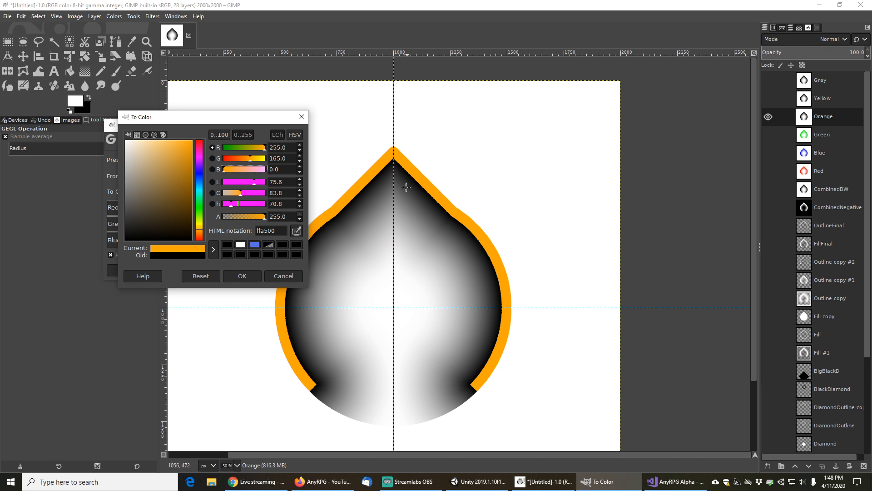
click(242, 276)
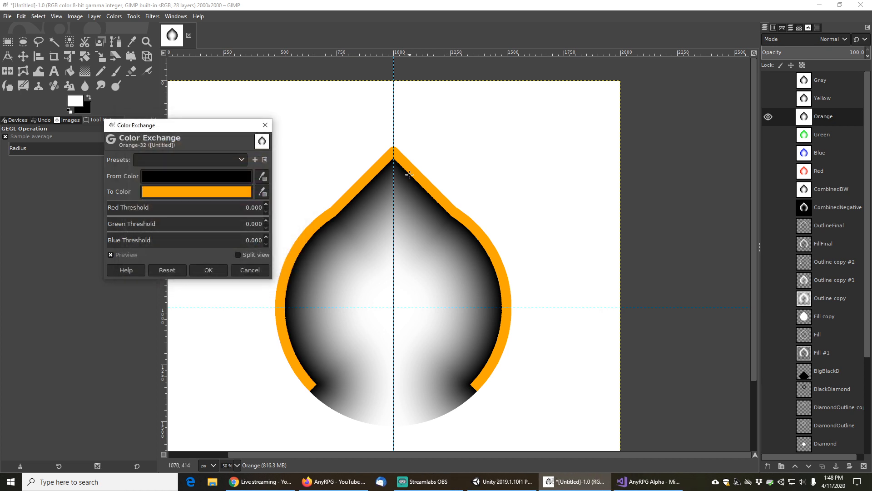
Reopen the To color and set its green value to 125 for orange ff7d00
click(227, 192)
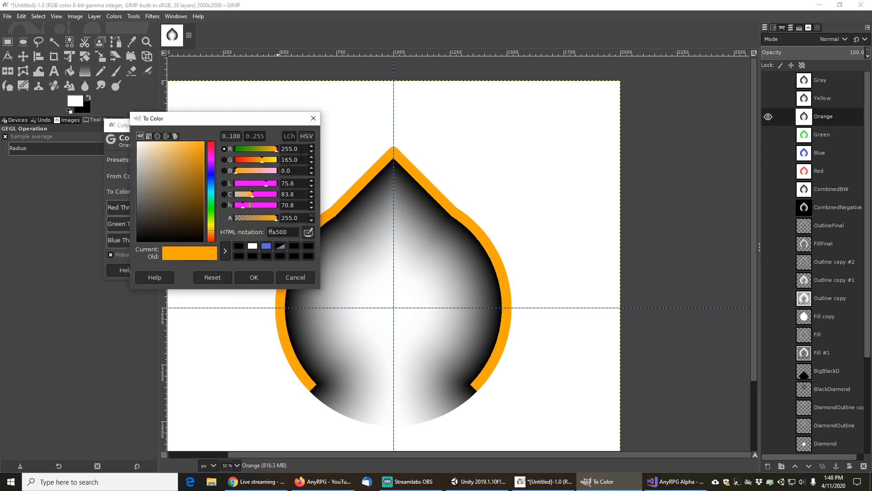
drag(301, 157, 269, 171)
text(125)
key(Tab)
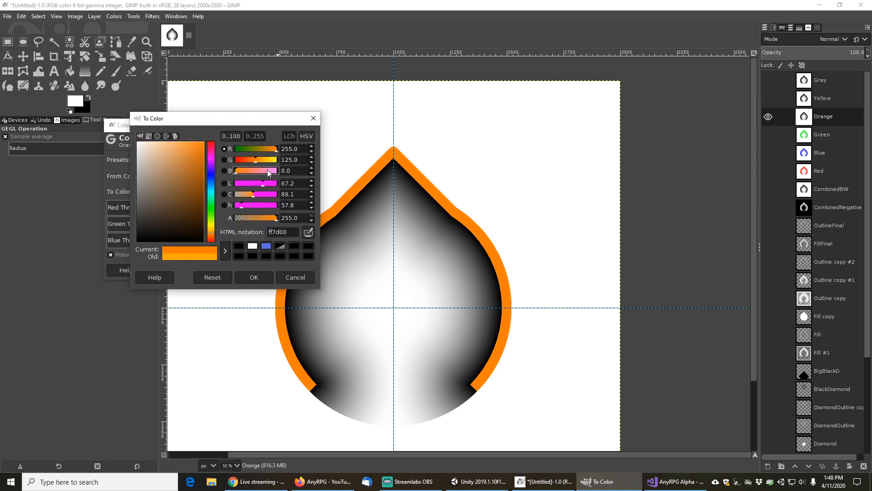
click(257, 278)
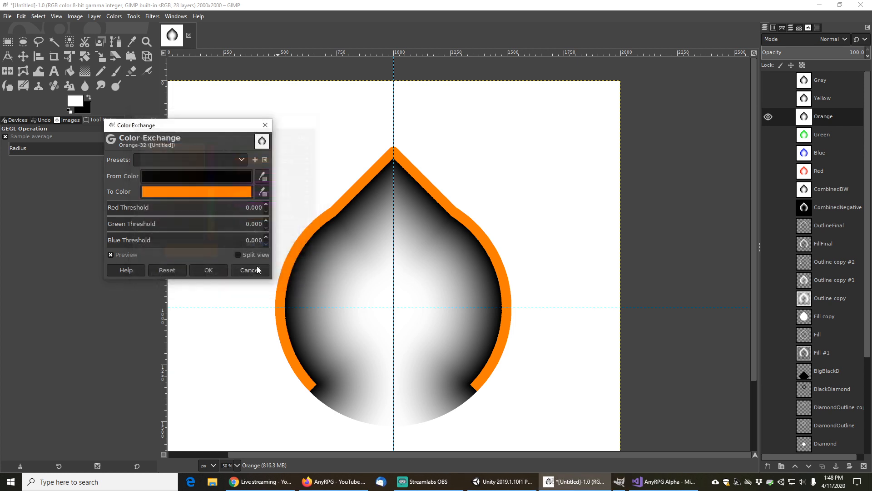
Raise all three colour thresholds to 1.000 and apply the exchange to the Orange layer
drag(210, 208, 274, 204)
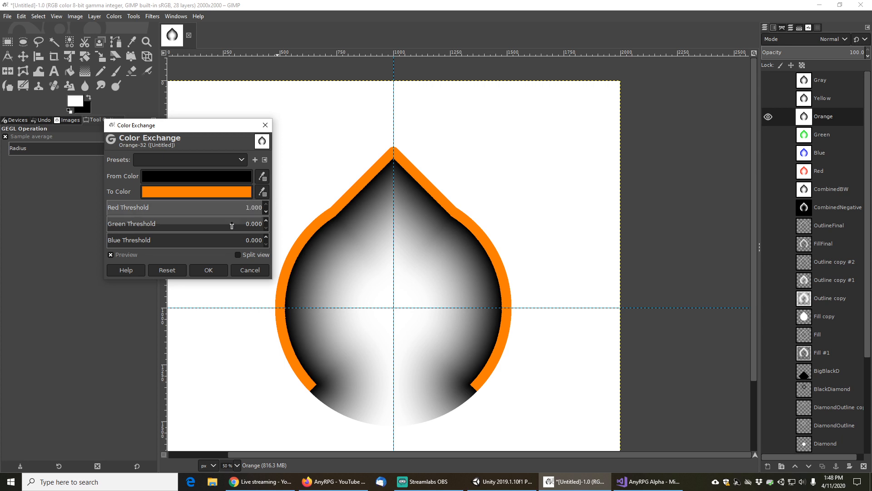
drag(221, 226, 272, 223)
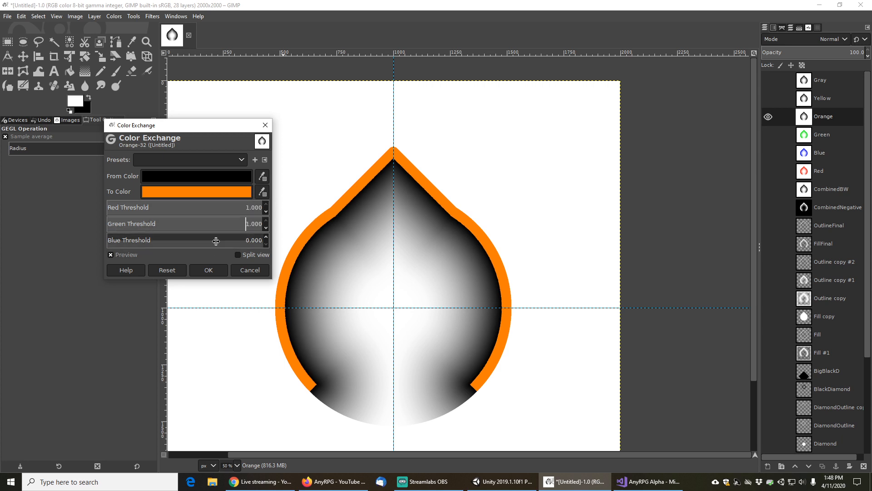
drag(217, 241, 268, 240)
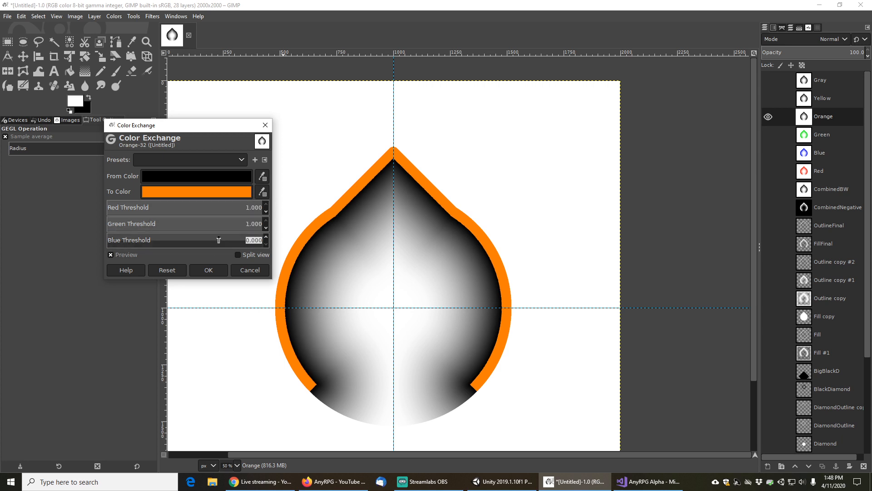
click(209, 270)
Hide the Orange layer, then select and show the Yellow layer
click(768, 117)
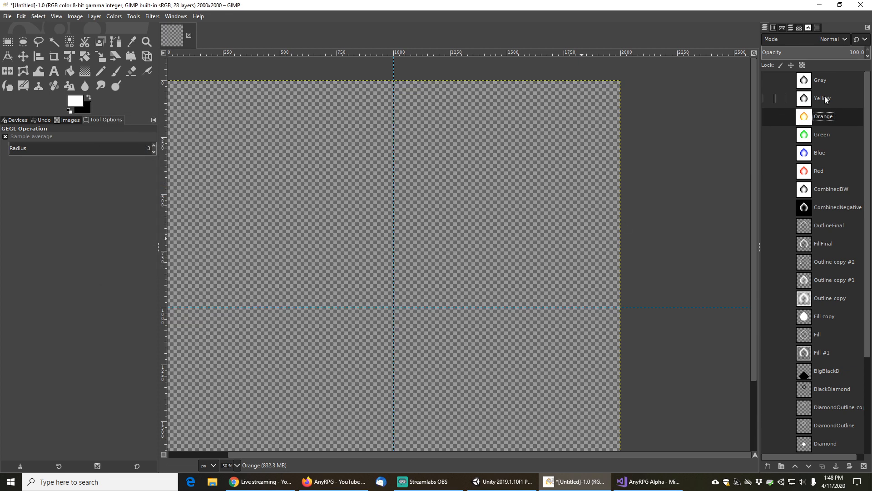
click(824, 97)
click(768, 98)
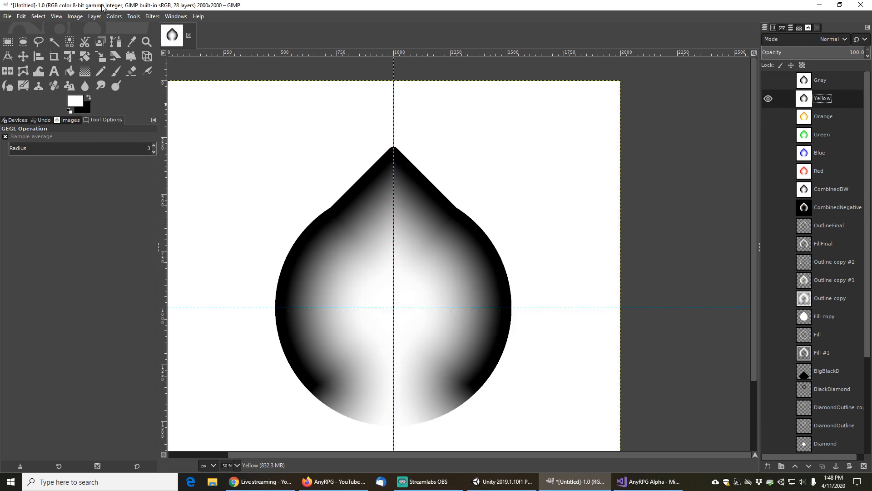
On the Yellow layer, open Color Exchange and set the From color to black (000000)
click(81, 16)
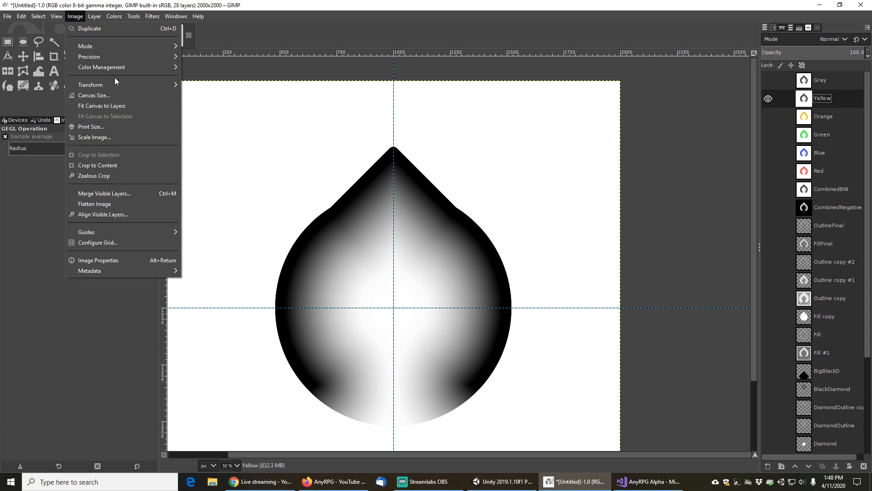
mouse_move(114, 16)
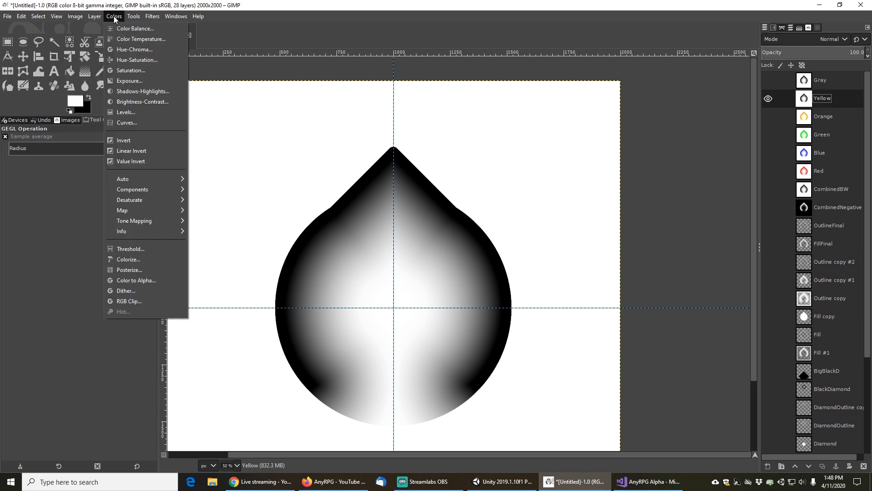
mouse_move(177, 210)
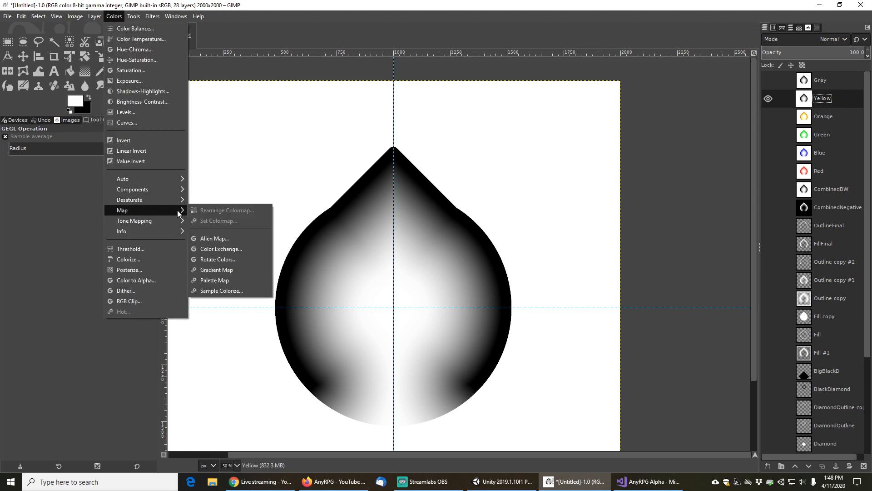
click(220, 250)
click(210, 177)
drag(164, 202, 104, 249)
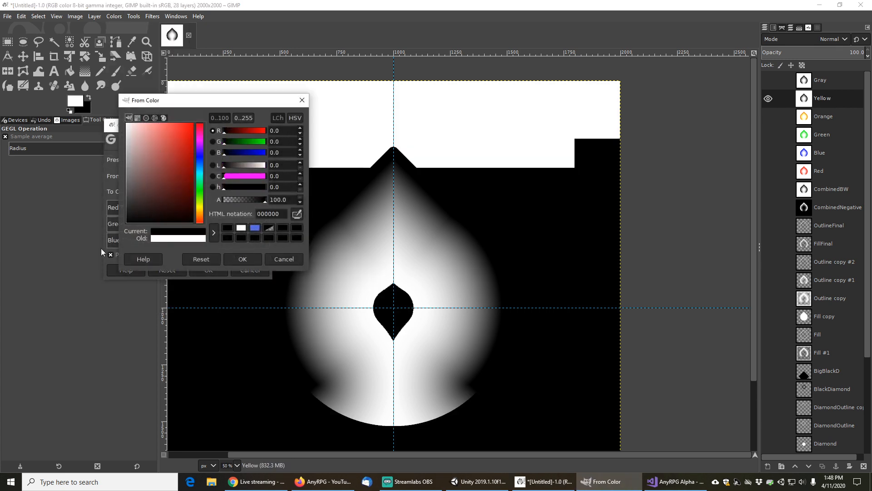
click(244, 258)
Set the To color to orange-yellow ffa500 with red 255 and green 165
click(210, 190)
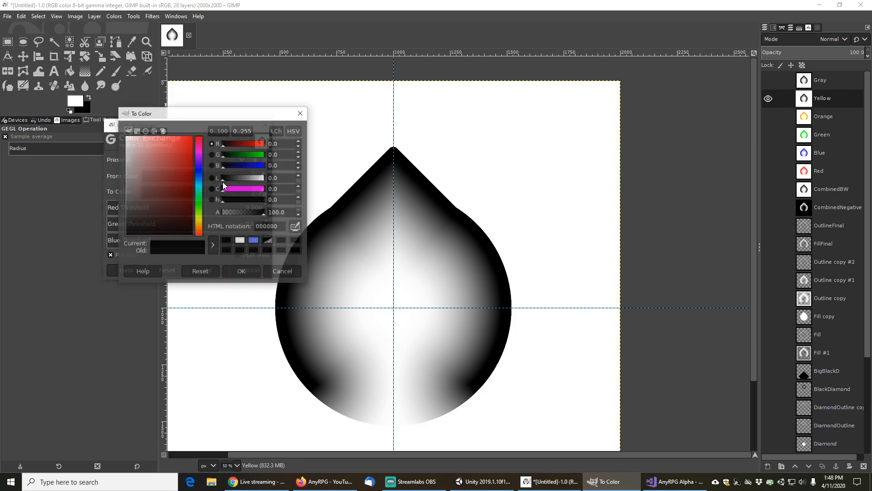
click(243, 132)
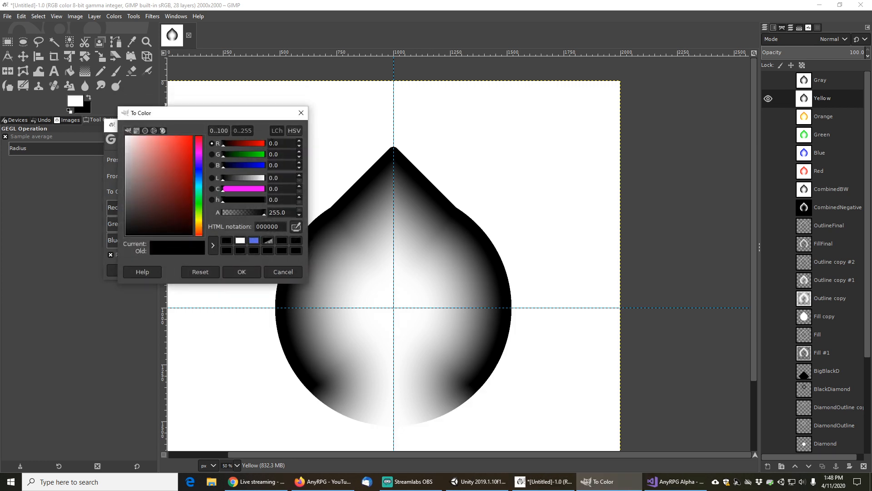
key(BackSpace)
key(BackSpace)
key(BackSpace)
text(255)
key(Tab)
key(Tab)
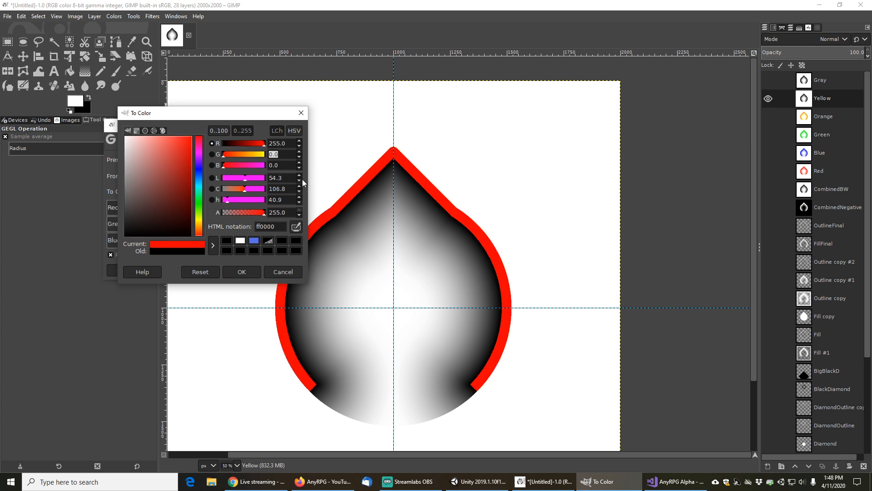
text(165)
key(Tab)
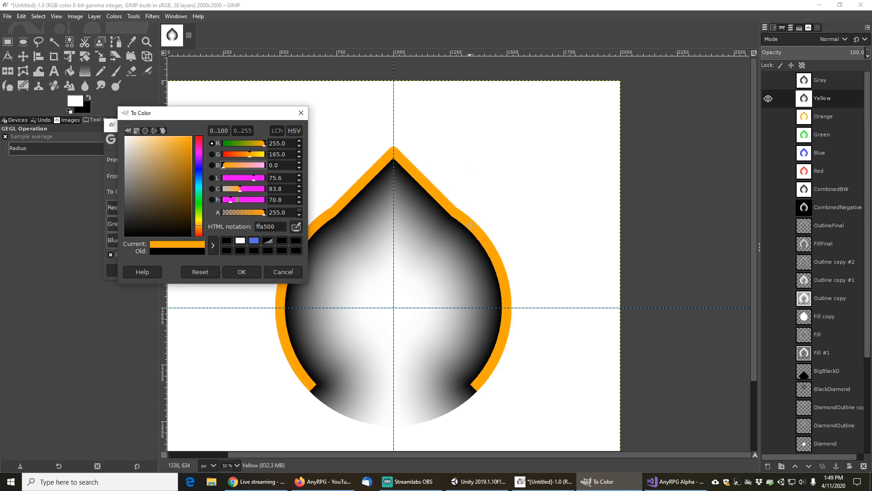
click(242, 271)
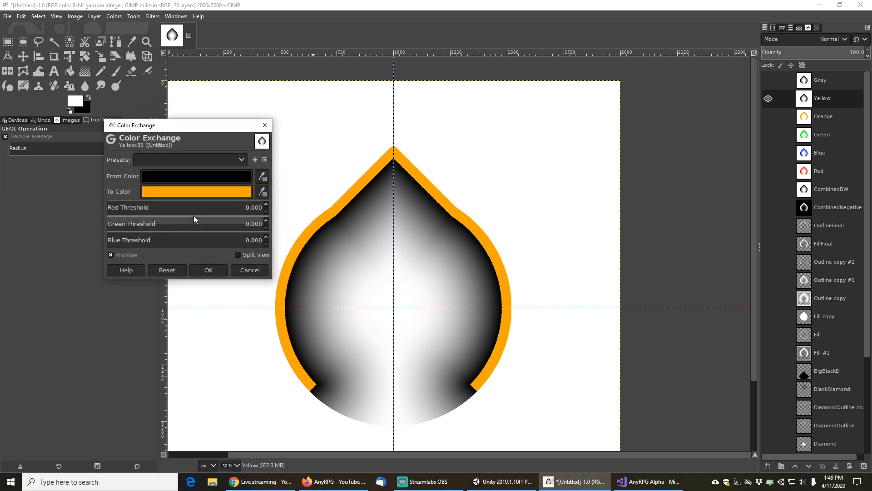
Raise the red, green and blue thresholds fully and apply the exchange to the Yellow layer
drag(193, 209, 292, 200)
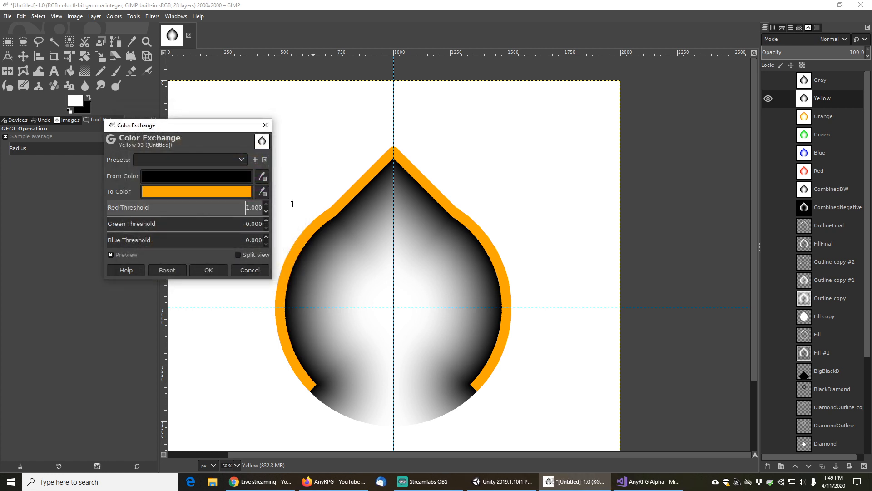
drag(221, 229, 272, 238)
click(224, 241)
click(204, 268)
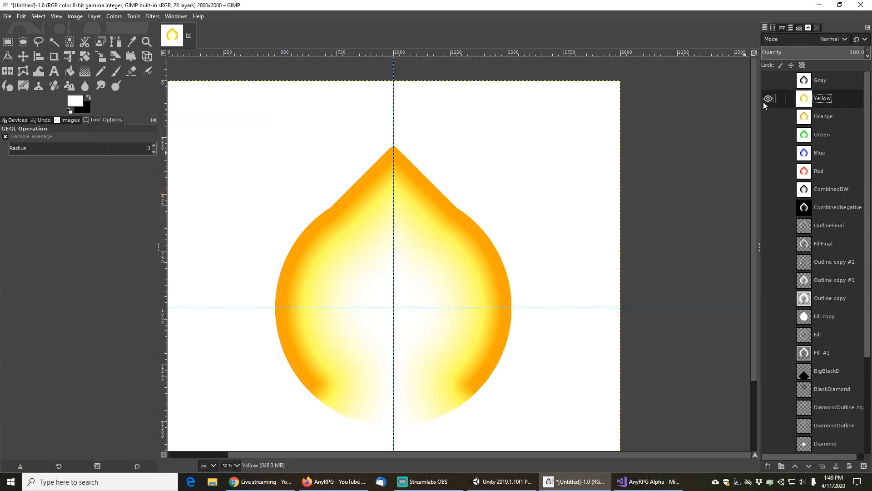
Compare the Orange and Yellow layers by toggling their visibility
click(825, 116)
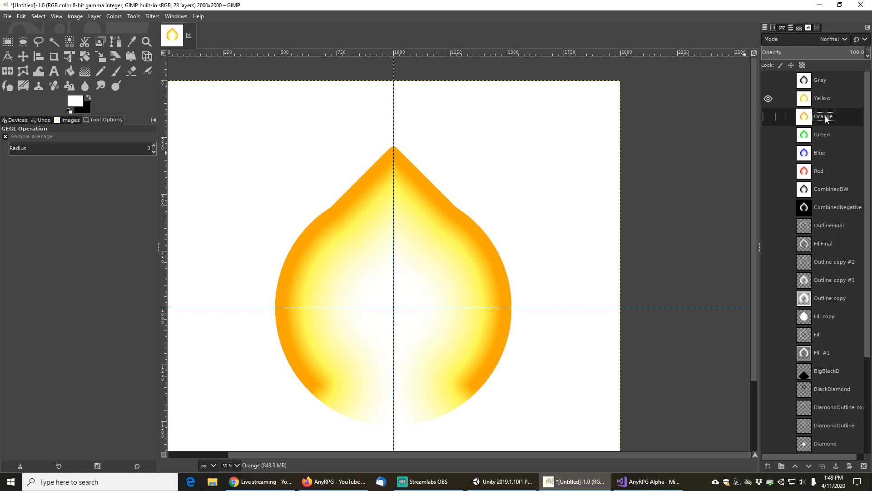
click(768, 99)
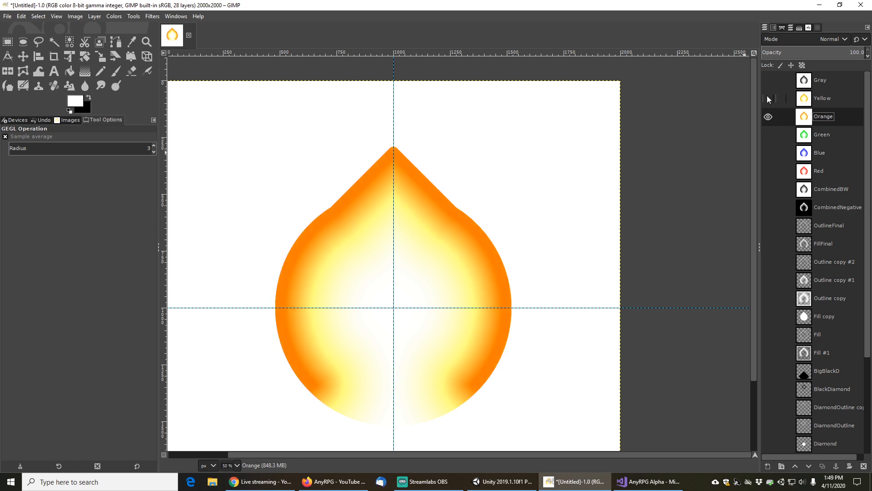
click(769, 117)
click(770, 102)
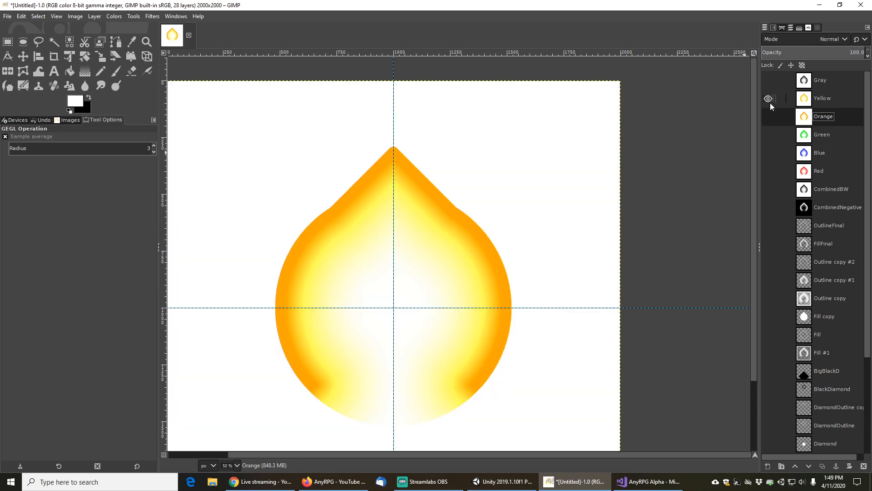
Select the Gray layer, hide the Yellow layer and make the Gray layer visible
click(825, 80)
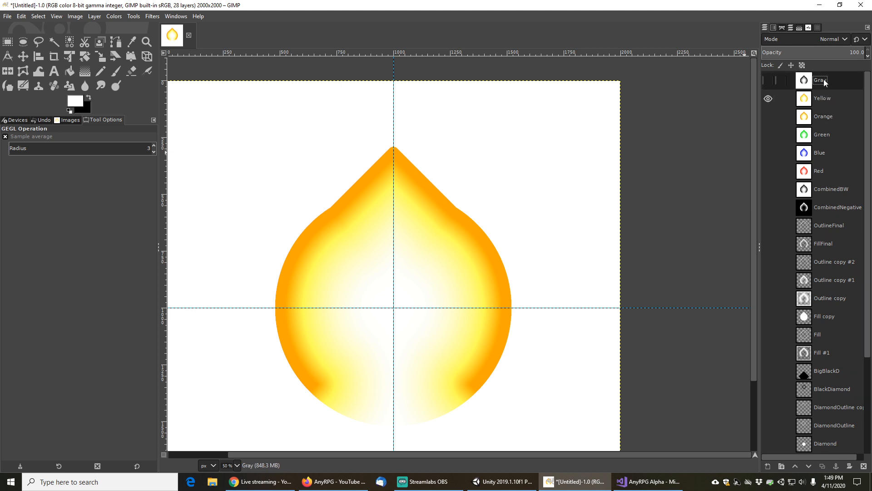
click(769, 95)
click(768, 80)
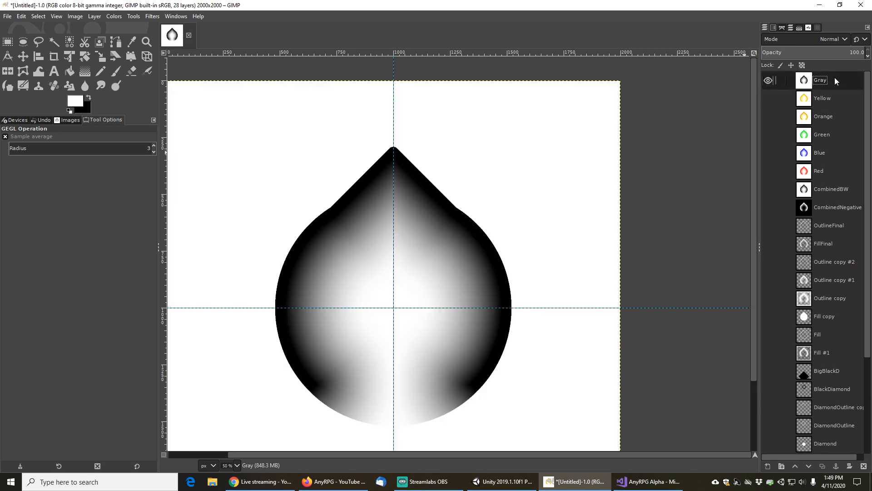
On the Gray layer, open Color Exchange and set the From color to black (000000)
click(95, 17)
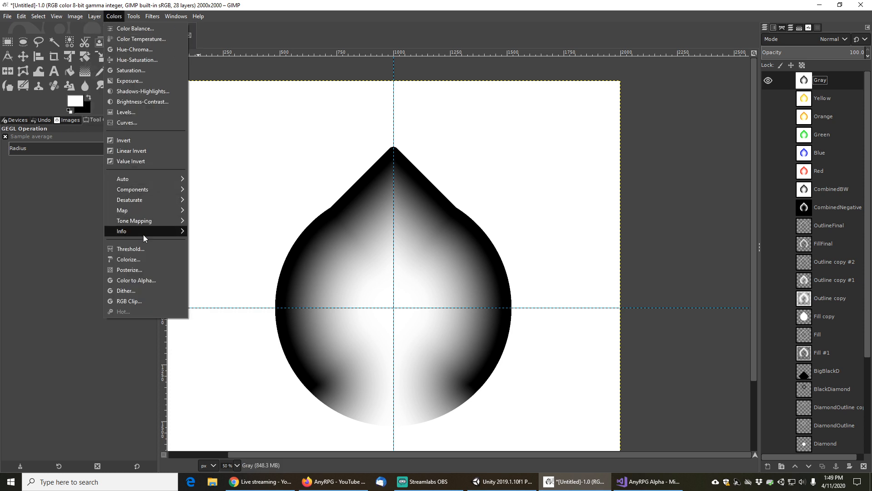
mouse_move(134, 210)
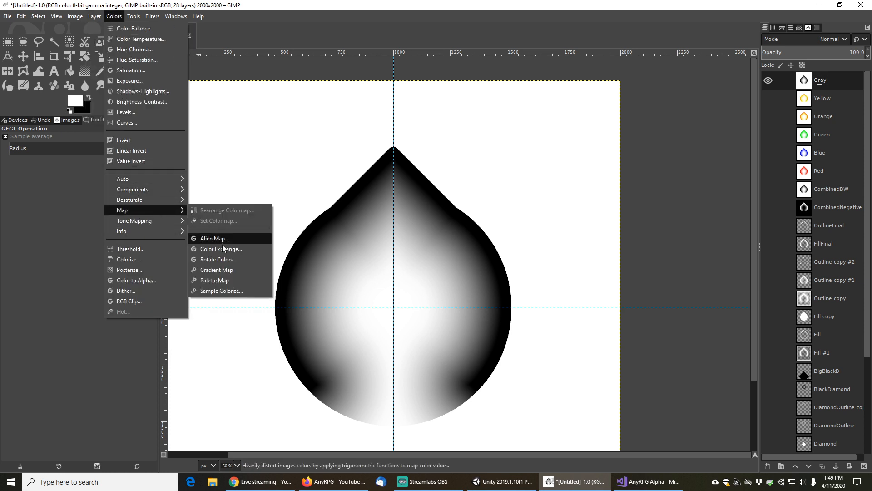
click(214, 248)
click(201, 175)
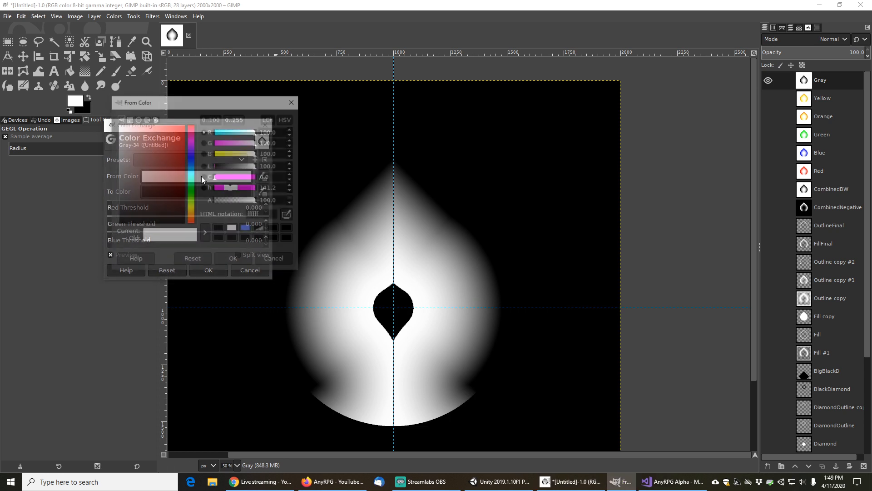
drag(155, 183, 102, 230)
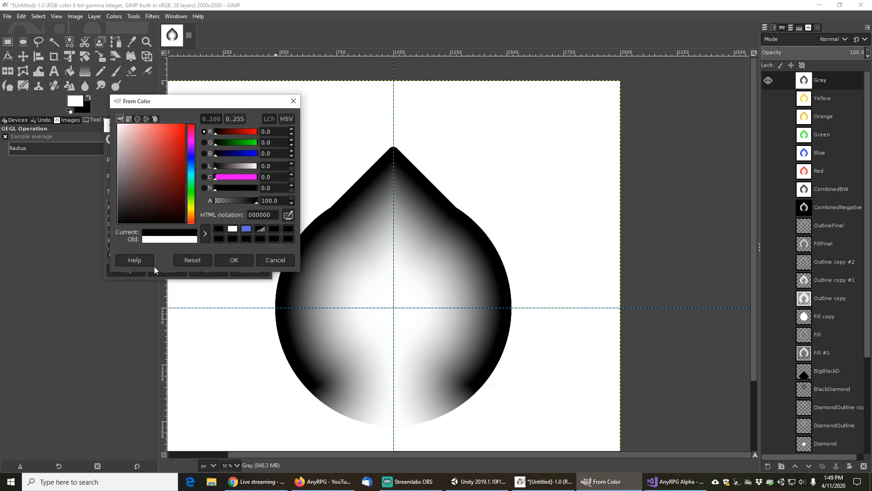
click(233, 260)
Set the To color to mid-gray 808080, with red, green and blue each at 50 on the 0..100 scale
click(201, 187)
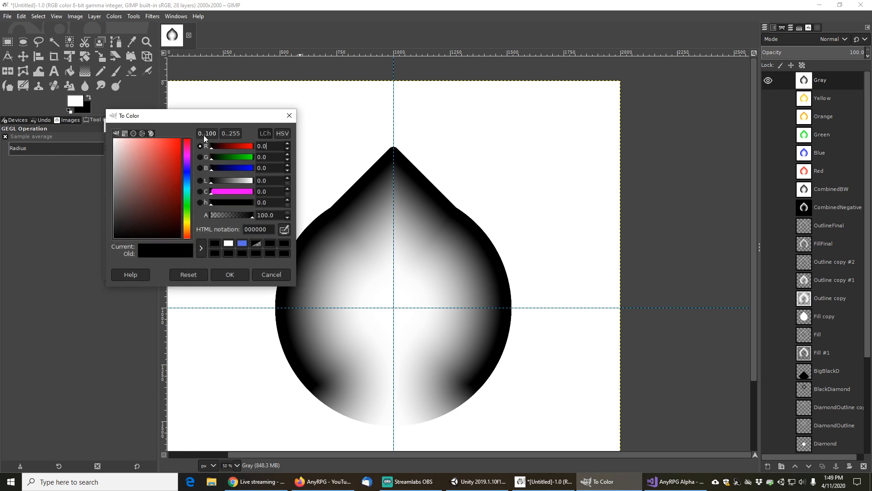
click(230, 134)
click(209, 134)
key(BackSpace)
key(BackSpace)
key(BackSpace)
text(50)
key(Tab)
text(50)
key(Tab)
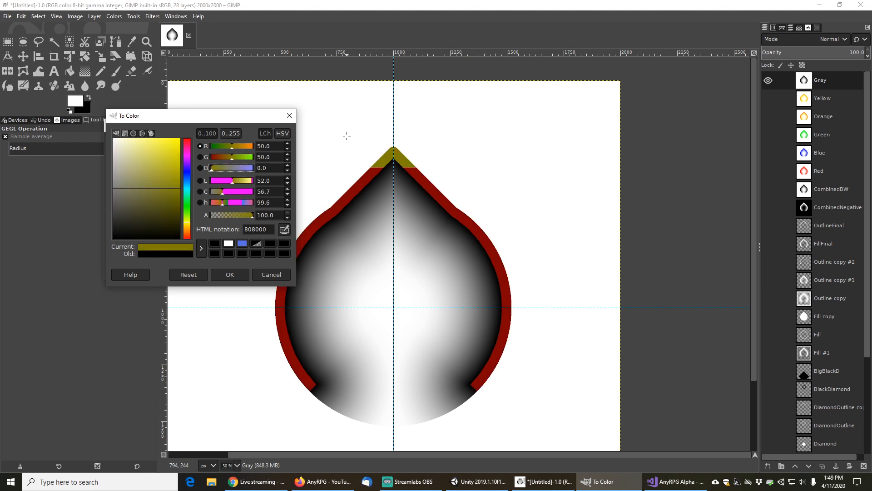
text(50)
key(Tab)
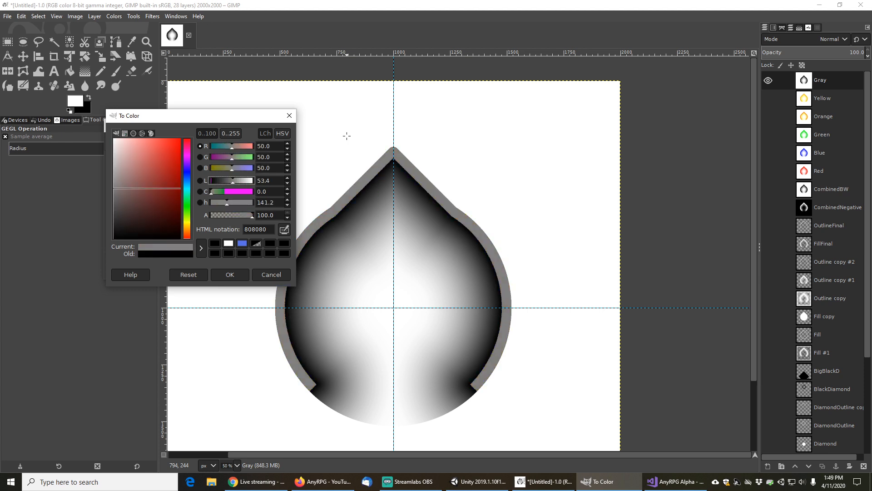
click(233, 275)
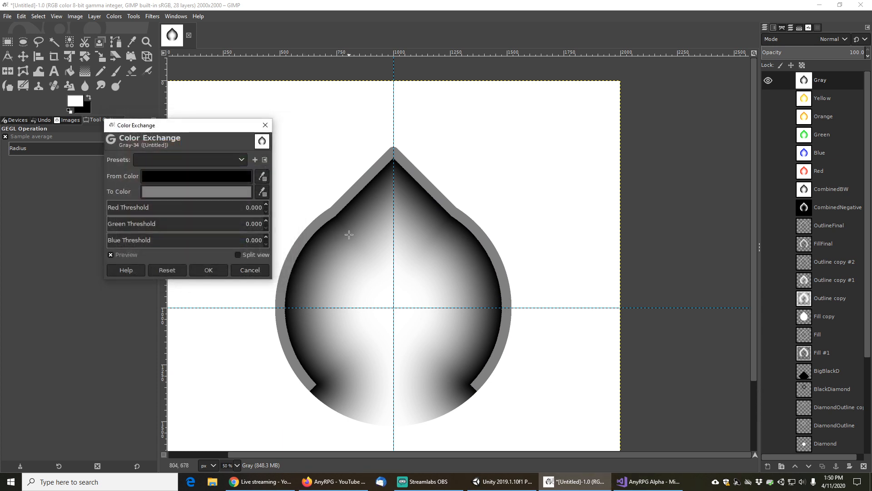
Raise the red, green and blue thresholds to 1.000 and apply the exchange to the Gray layer
drag(207, 207, 280, 222)
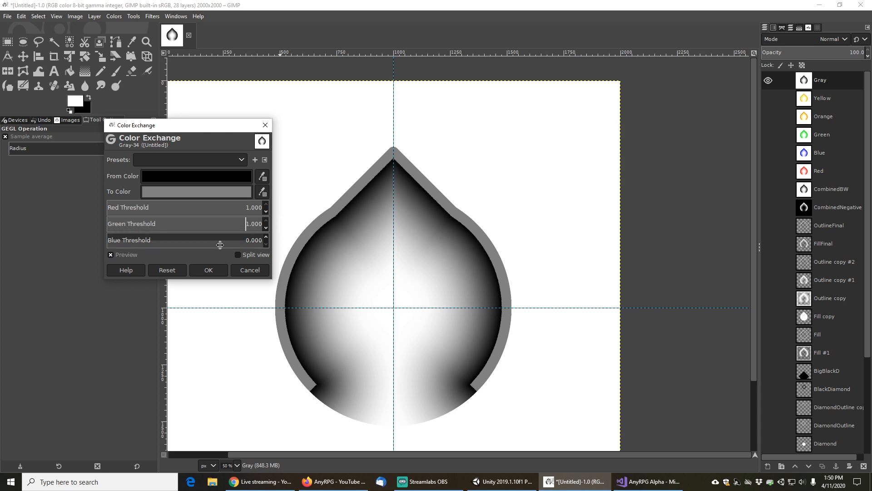
drag(213, 245, 279, 238)
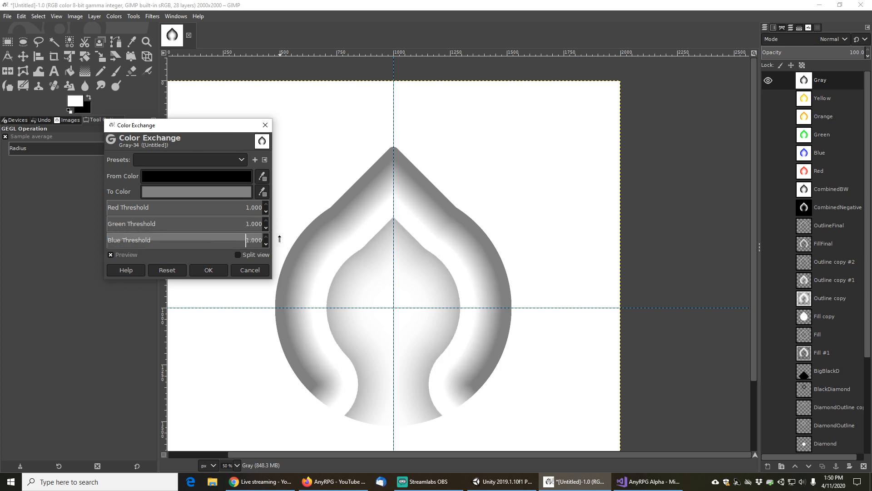
click(224, 271)
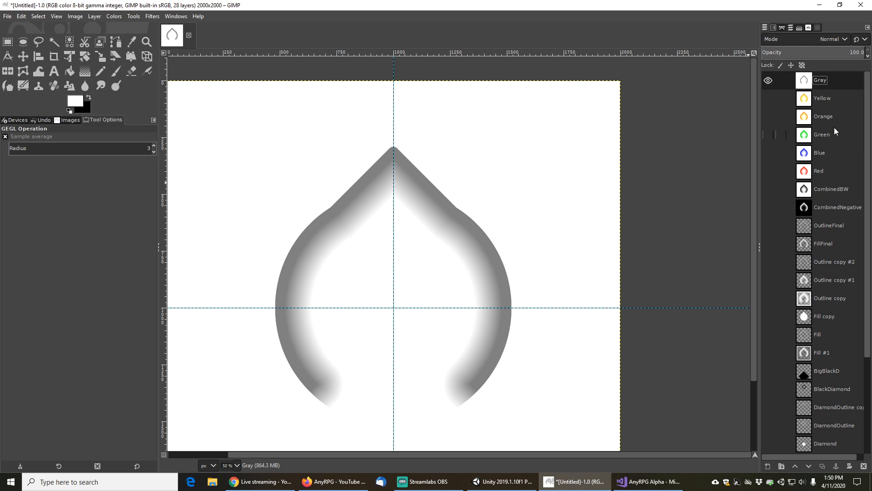
Select the Red layer and hide both the Gray and Red layers
click(824, 170)
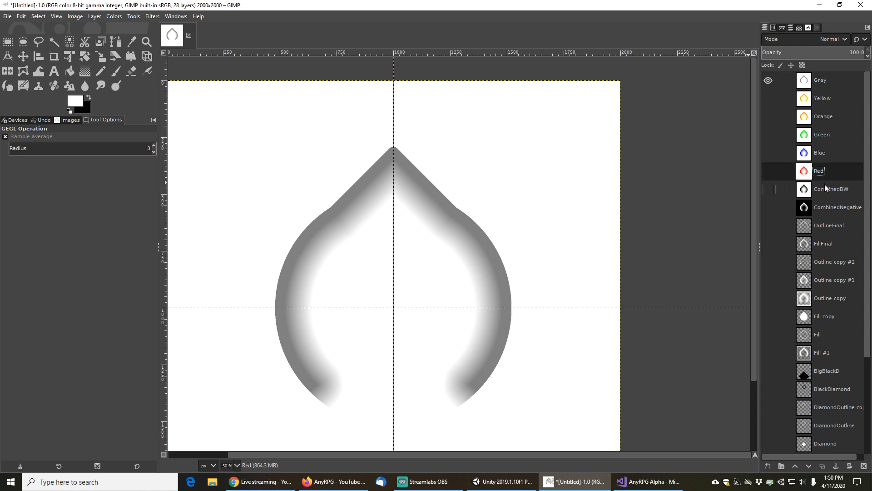
click(769, 80)
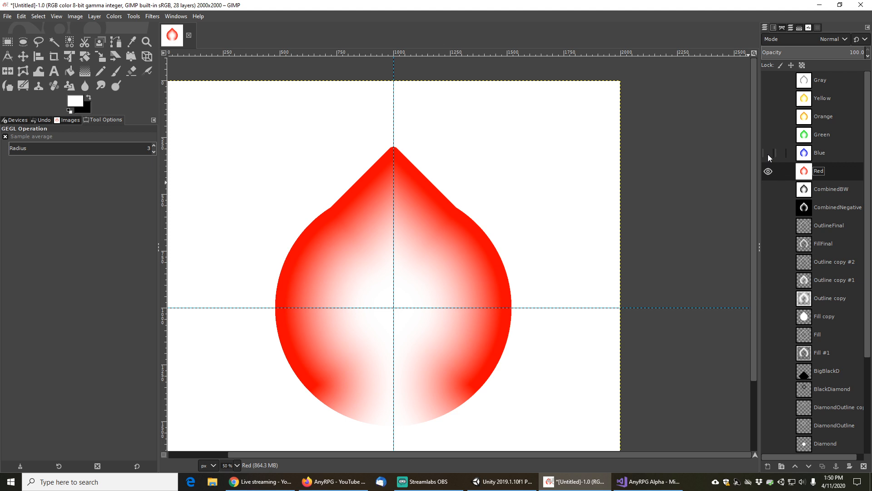
click(768, 171)
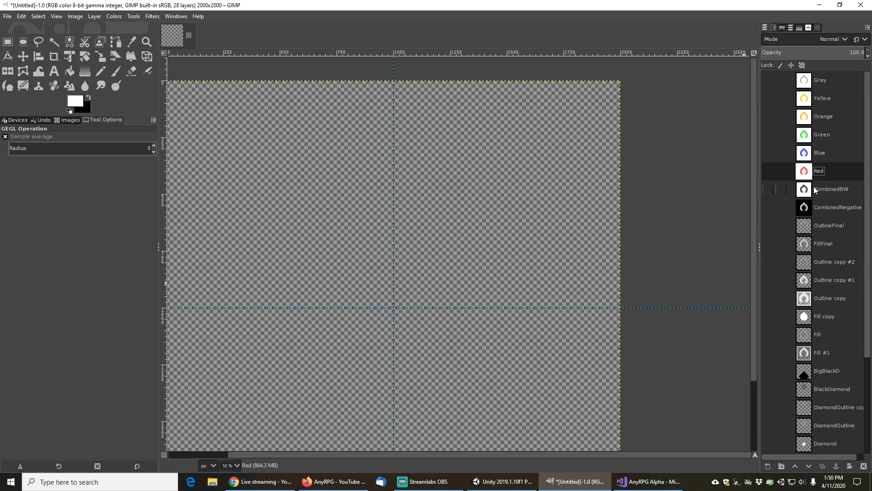
Select the FullCircle layer further down the stack and make it visible
scroll(829, 386, down, 5)
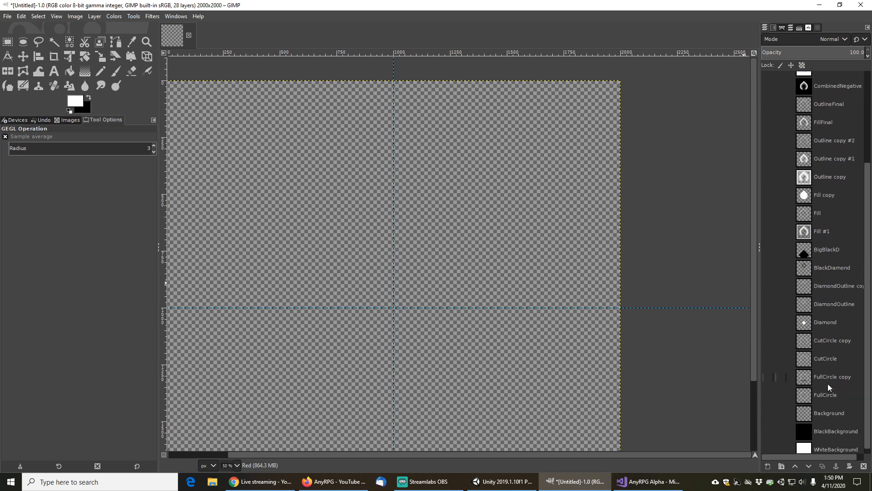
click(828, 386)
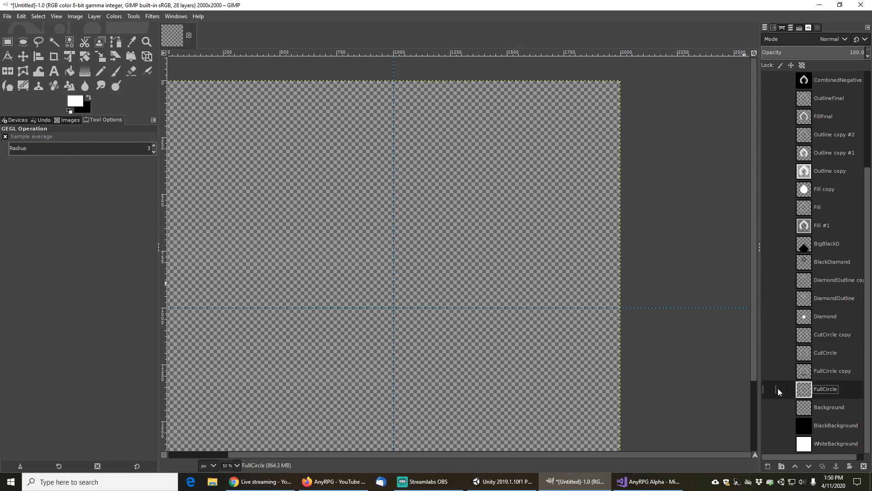
click(769, 389)
scroll(778, 282, up, 5)
scroll(783, 278, down, 5)
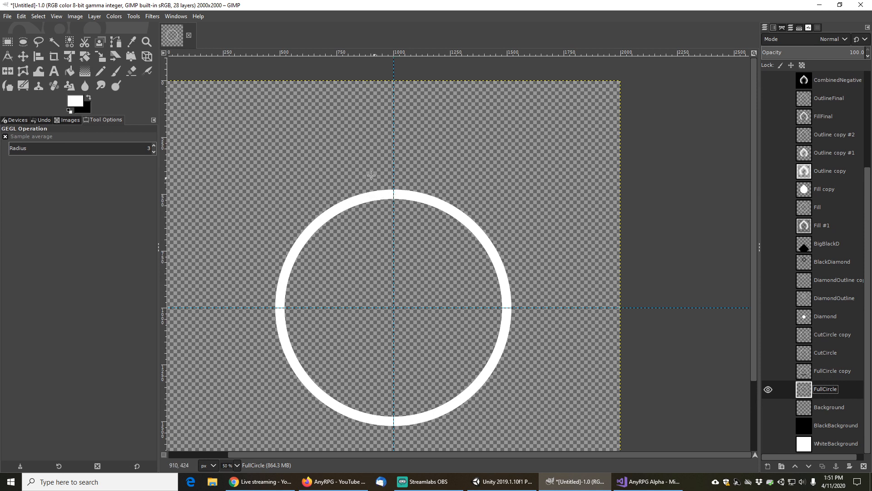
Create a new transparent layer above the FullCircle layer
click(23, 41)
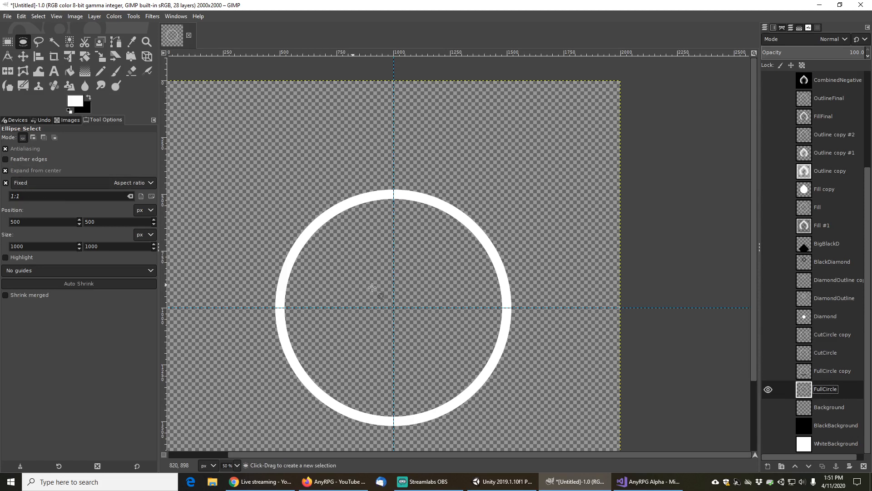
click(822, 466)
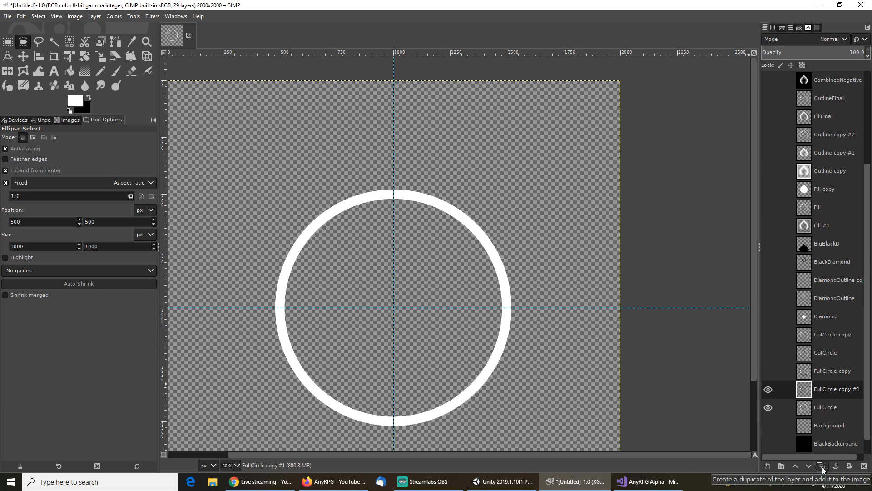
key(ctrl+z)
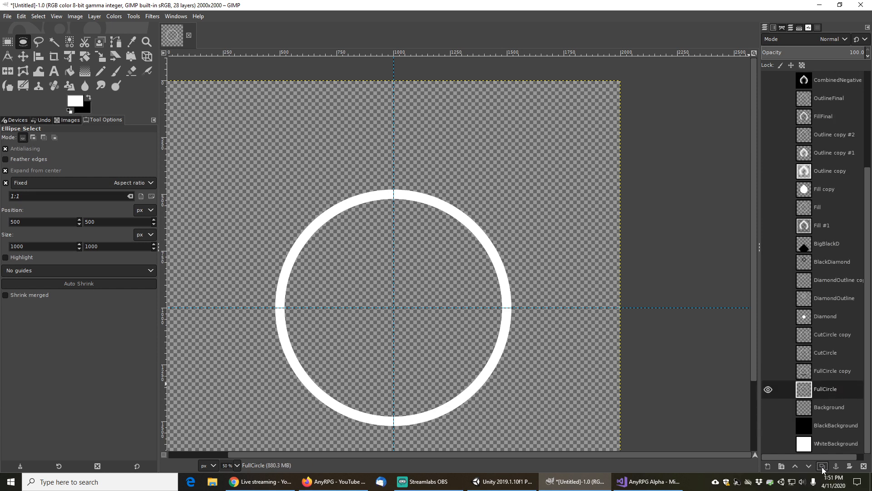
click(771, 465)
click(811, 458)
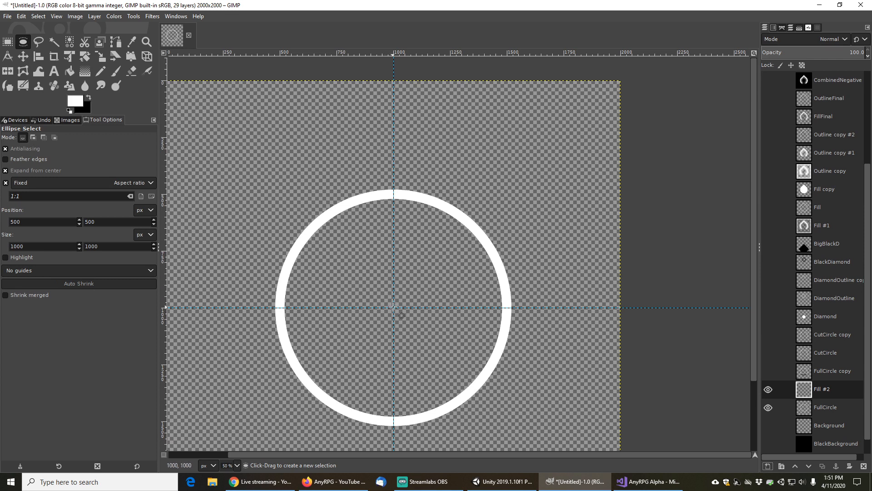
Draw a centred circular selection 820 by 820 px at position 590, 590 inside the existing ring
drag(393, 307, 502, 392)
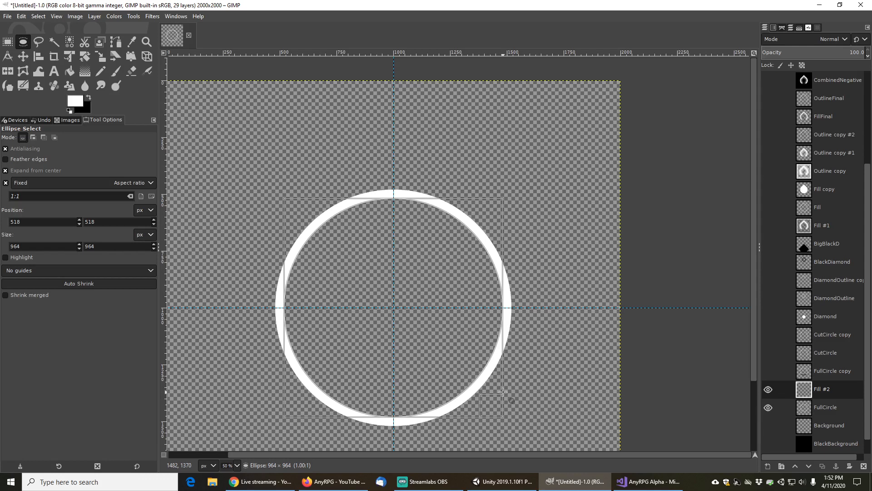
drag(503, 391, 503, 394)
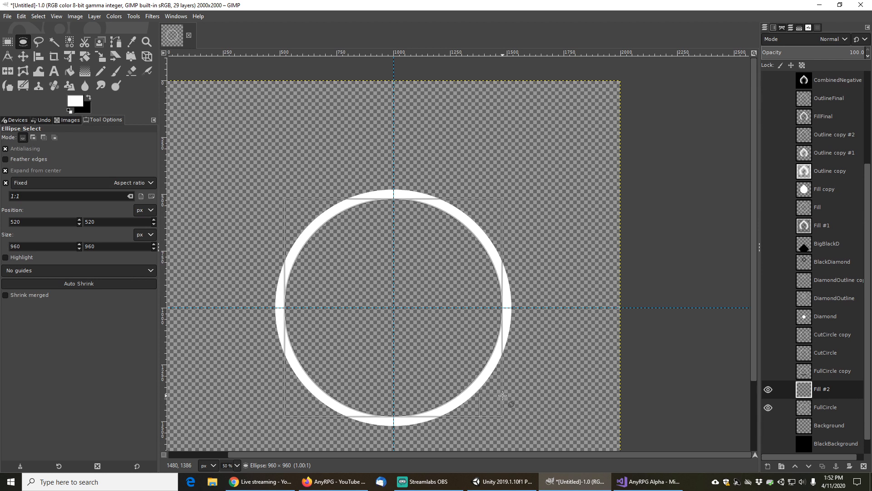
drag(503, 395, 507, 400)
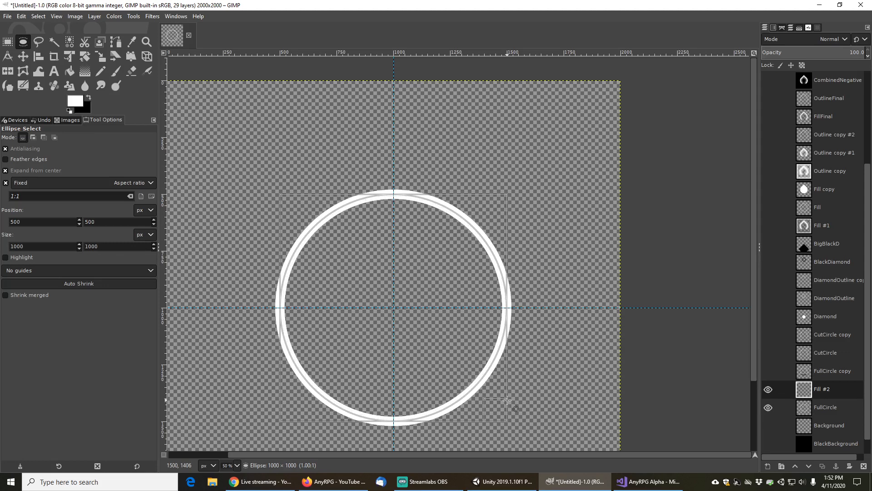
drag(507, 399, 502, 398)
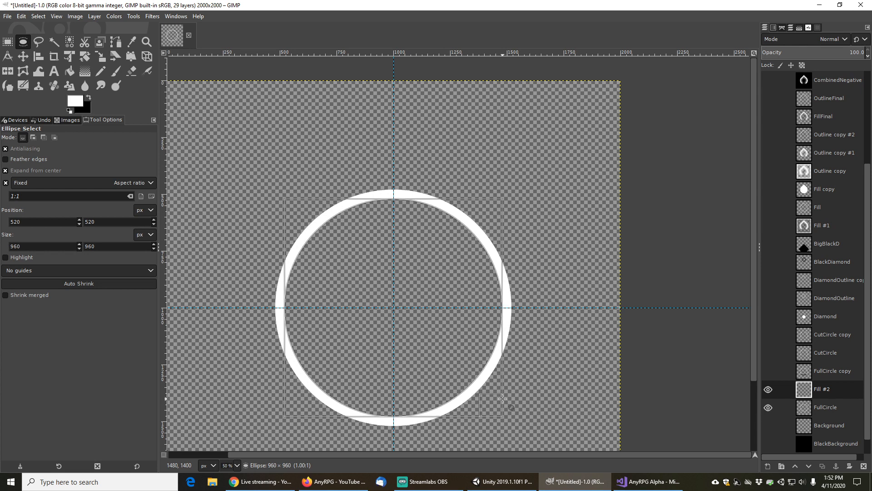
drag(503, 399, 491, 391)
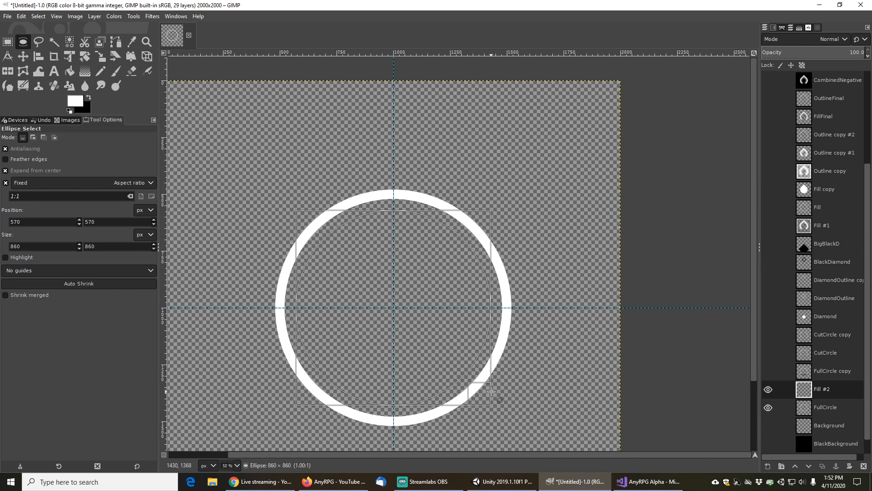
drag(491, 391, 486, 379)
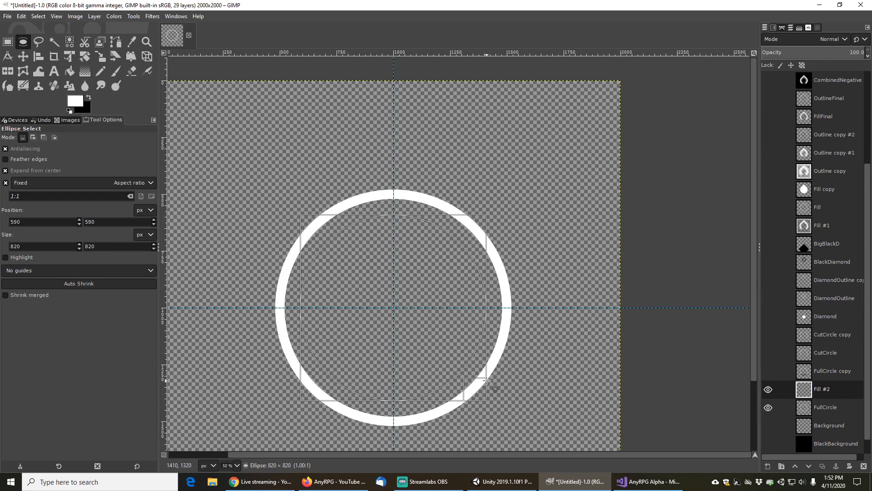
drag(486, 381, 486, 381)
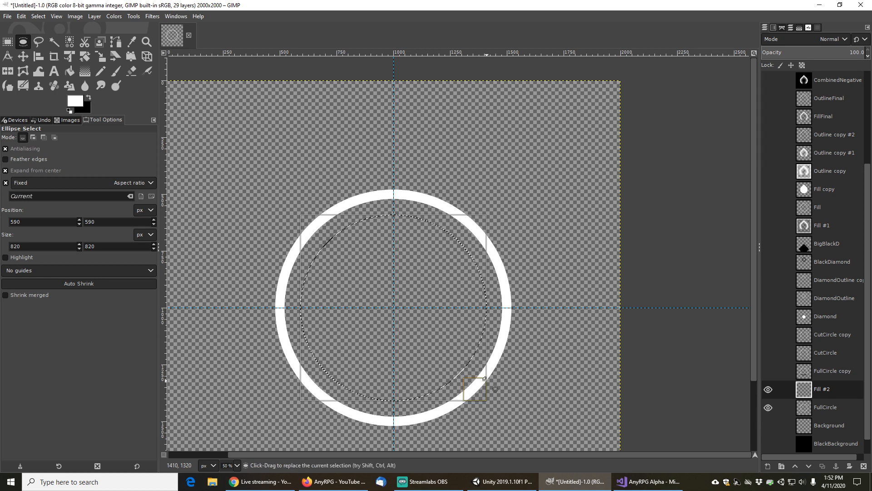
Turn the circular selection into a 20 px border band
click(39, 18)
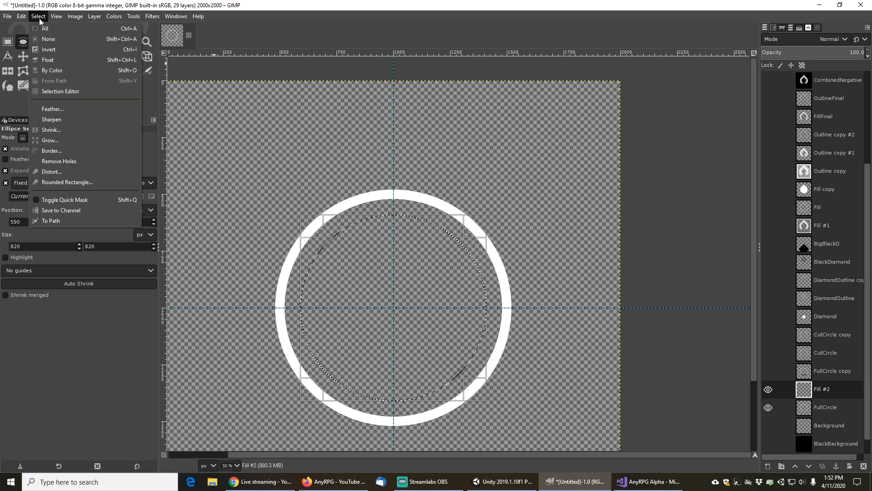
click(54, 150)
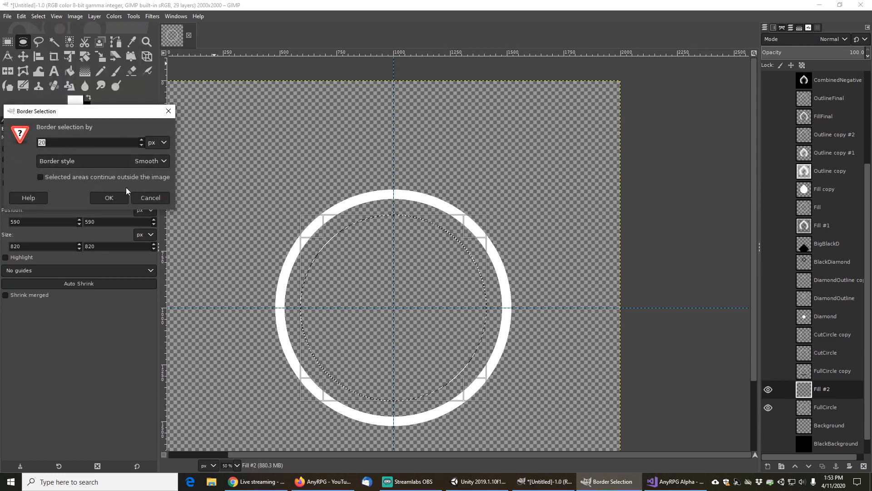
click(109, 197)
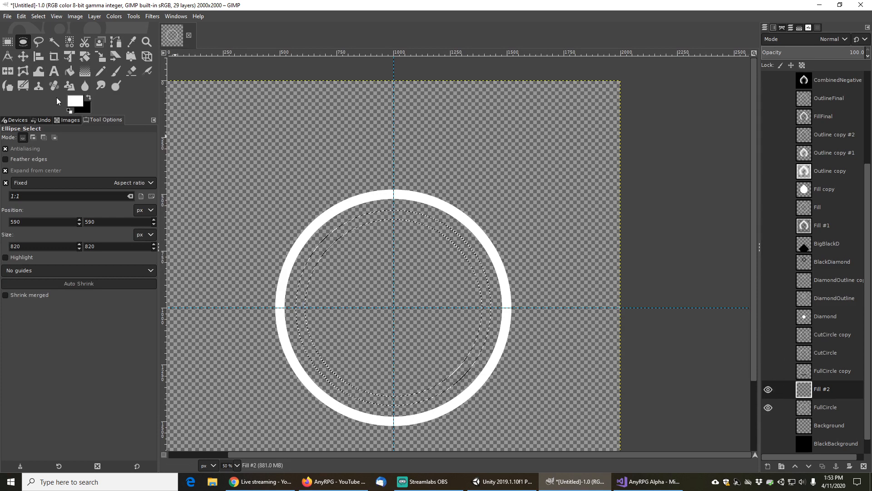
Fill the border band with white using Bucket Fill and clear the selection
click(69, 71)
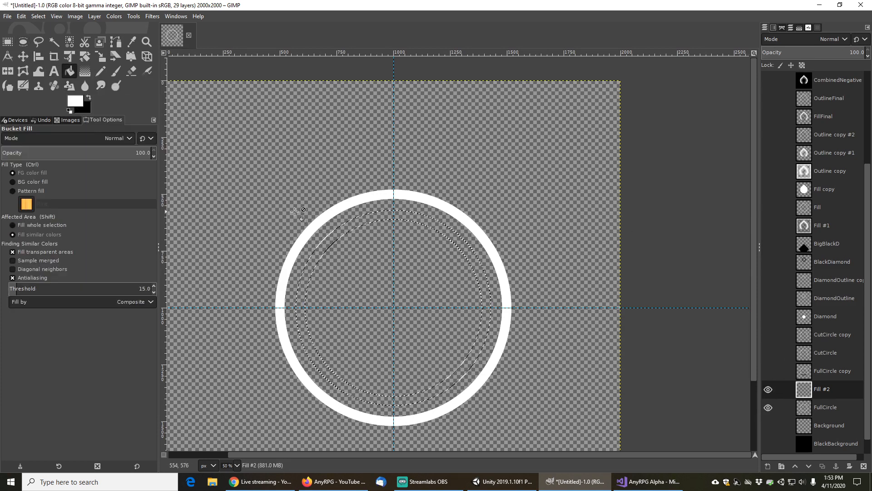
click(328, 239)
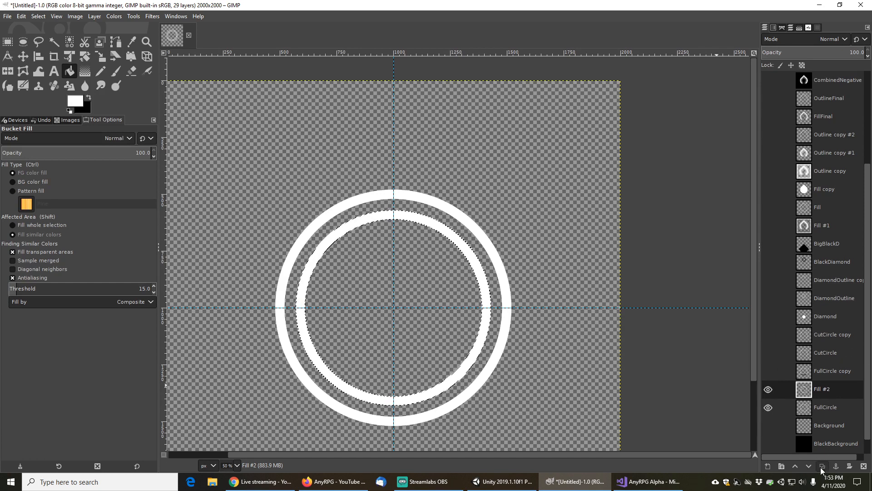
click(36, 17)
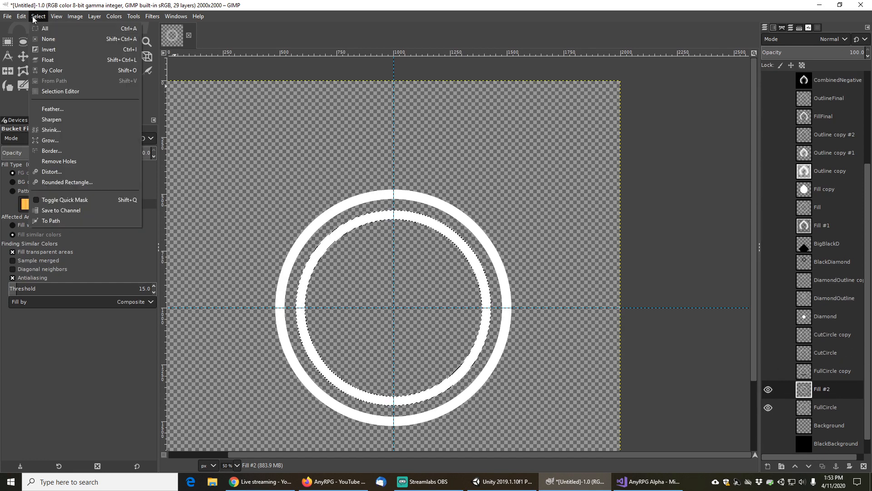
click(48, 39)
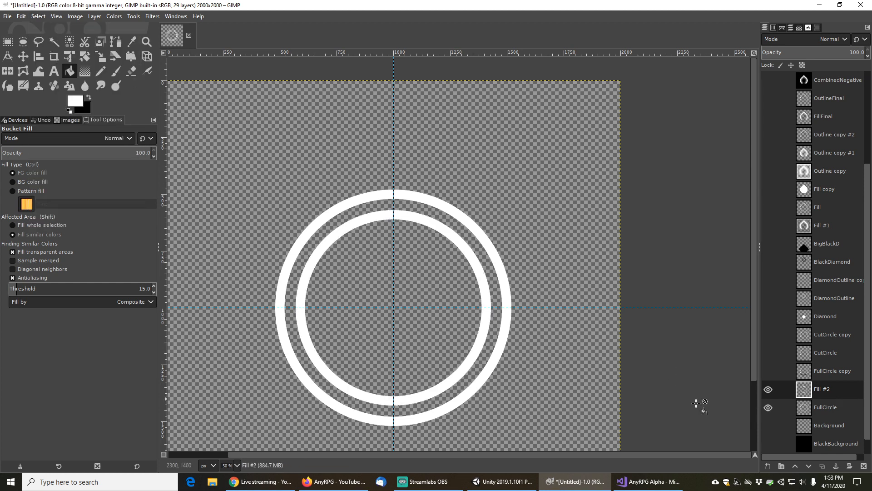
Rename the new ring layer SmallCircle
double_click(830, 390)
text(SmallCircle)
key(Return)
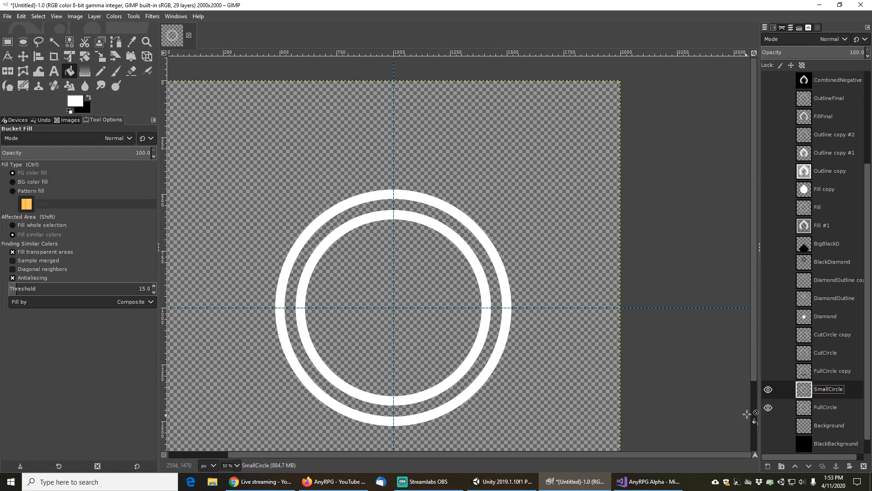
Duplicate the SmallCircle layer and select the black triangle shape on the BigBlackD layer
click(822, 466)
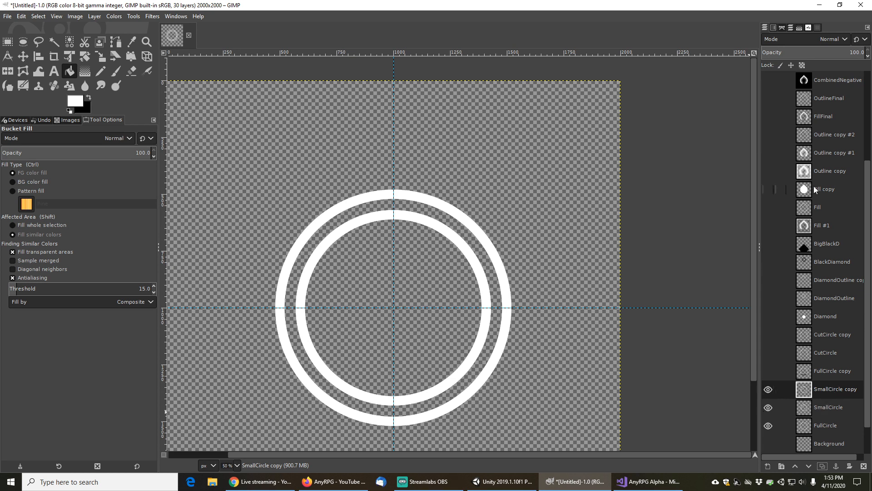
click(768, 244)
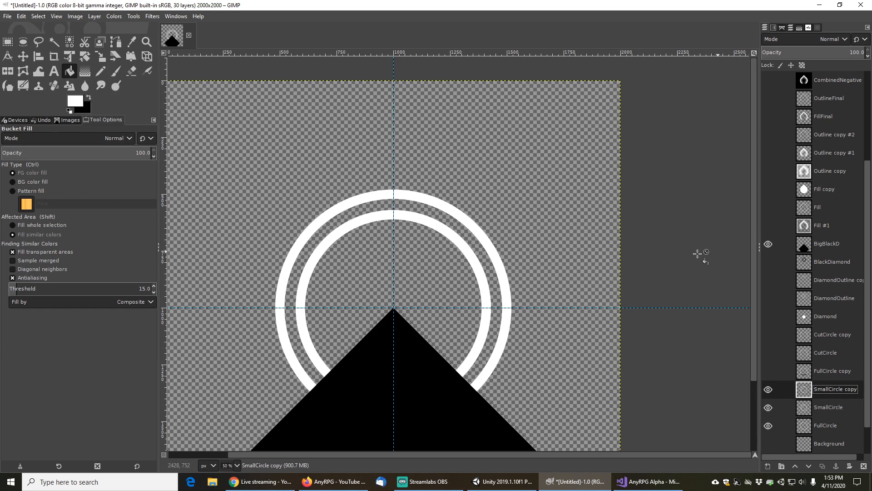
click(54, 42)
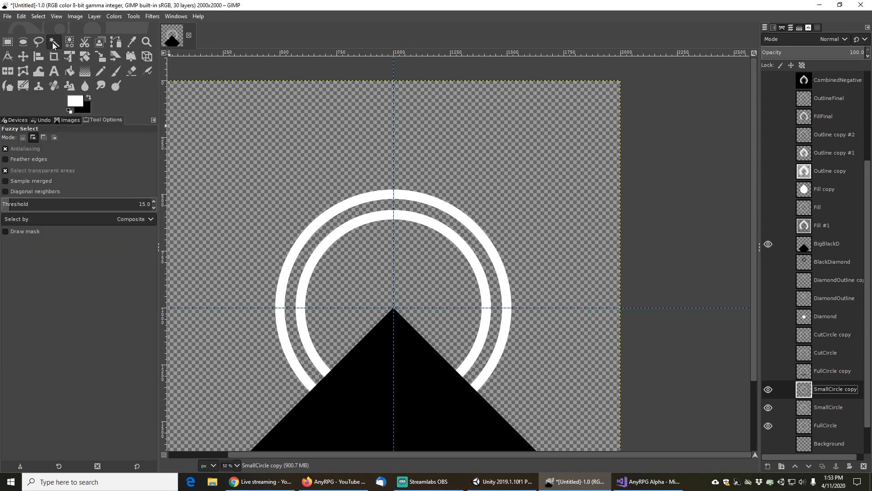
click(371, 395)
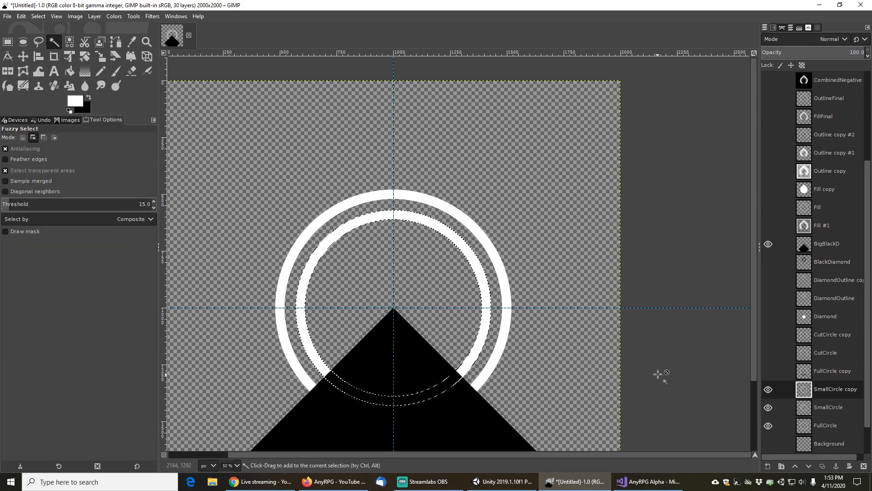
key(ctrl+shift+a)
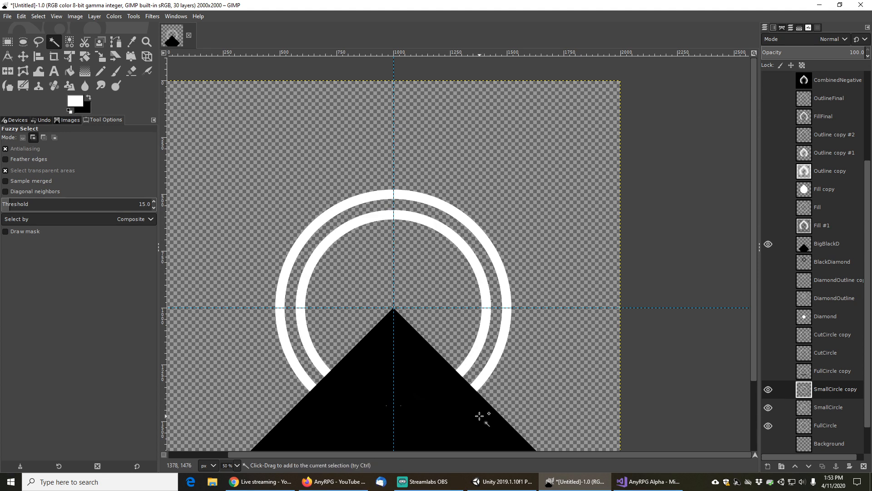
click(828, 244)
click(409, 395)
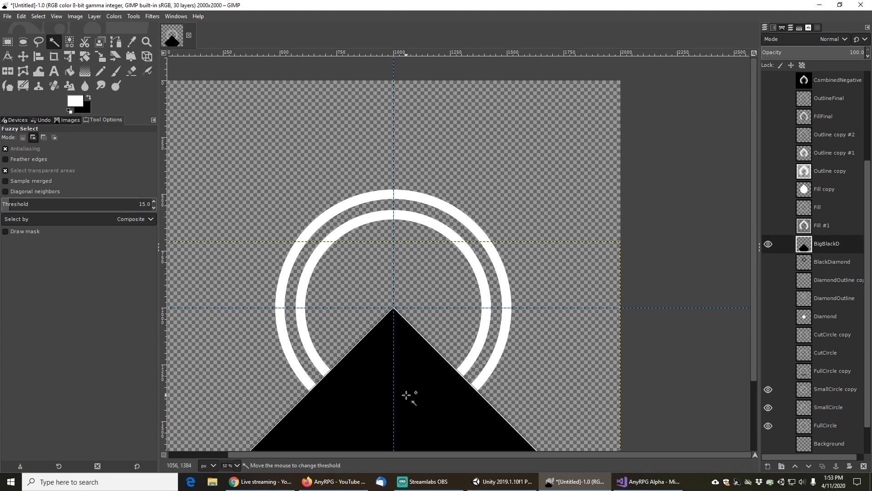
Cut the triangle-shaped area out of the SmallCircle copy ring, hiding the other circle layers
click(767, 244)
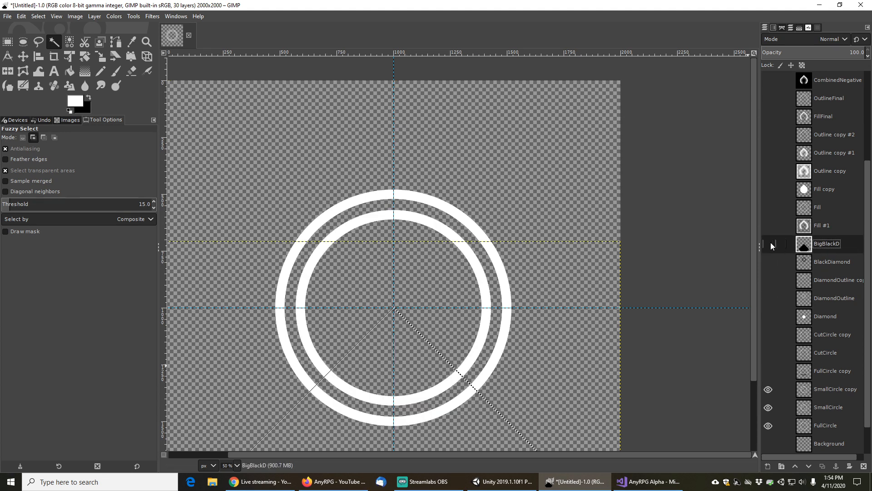
click(828, 391)
click(768, 408)
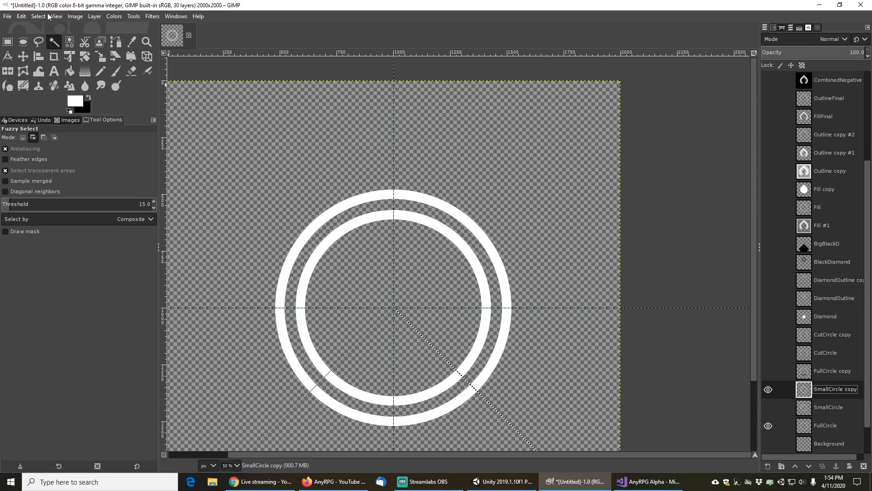
click(21, 16)
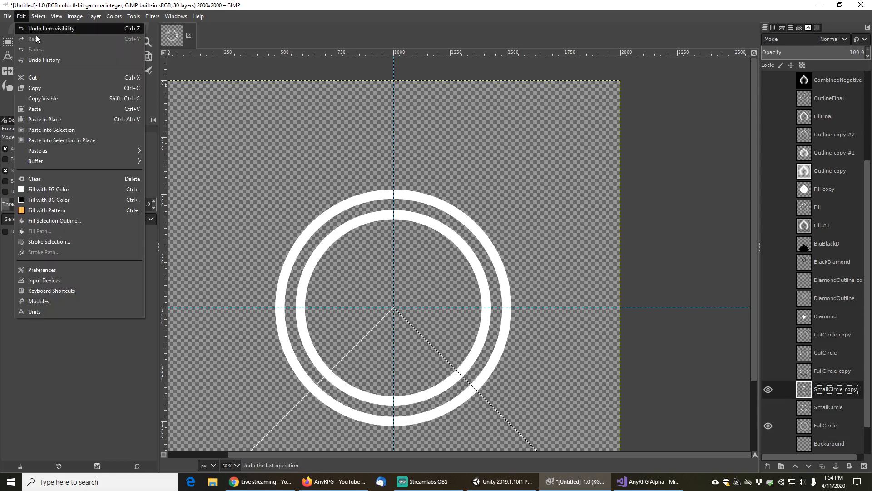
click(40, 78)
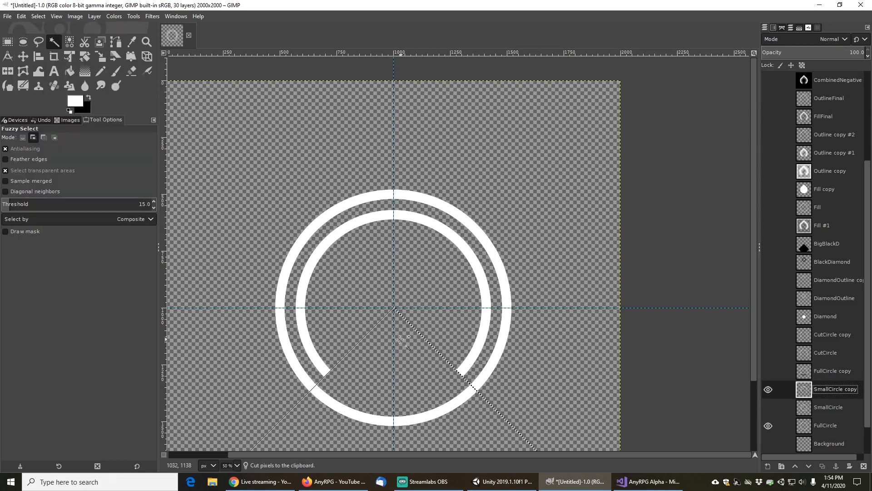
click(769, 425)
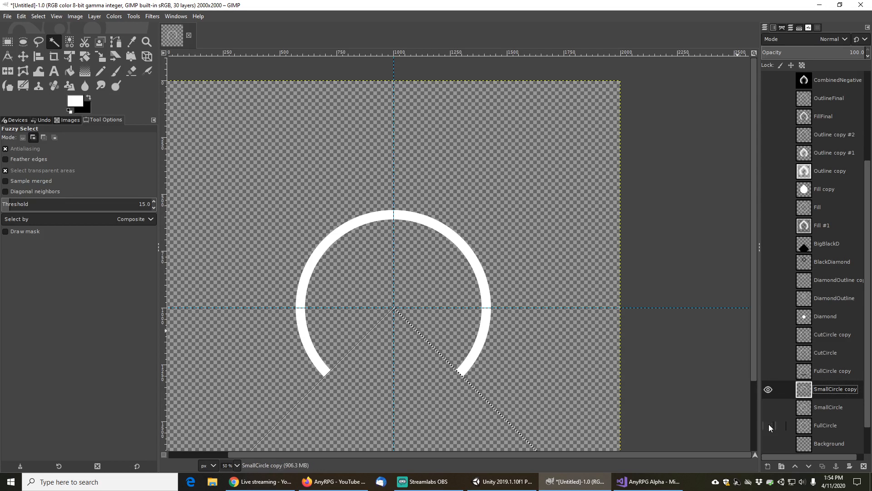
Clear the selection and rename the copy layer SmallCircleCut
click(39, 16)
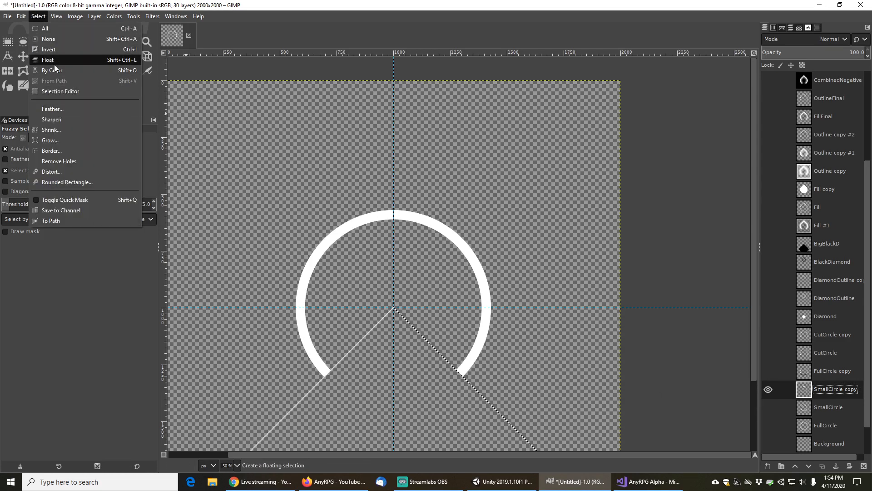
click(53, 40)
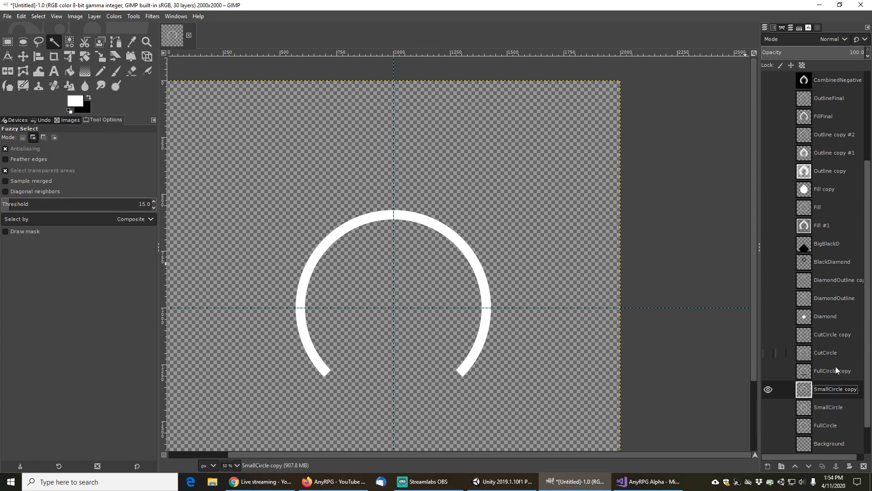
click(834, 389)
key(BackSpace)
key(BackSpace)
key(BackSpace)
key(BackSpace)
key(BackSpace)
text(Cut)
key(Return)
Select the cut arc and add a new transparent layer above SmallCircleCut
click(437, 226)
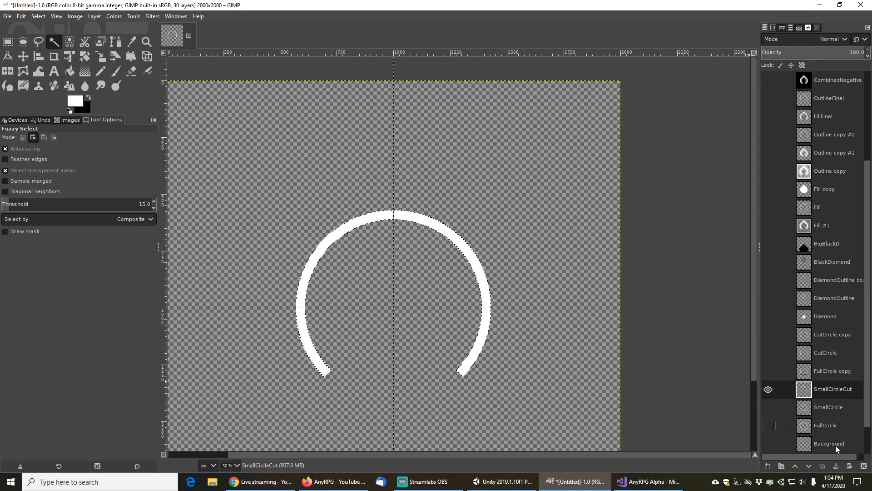
click(768, 467)
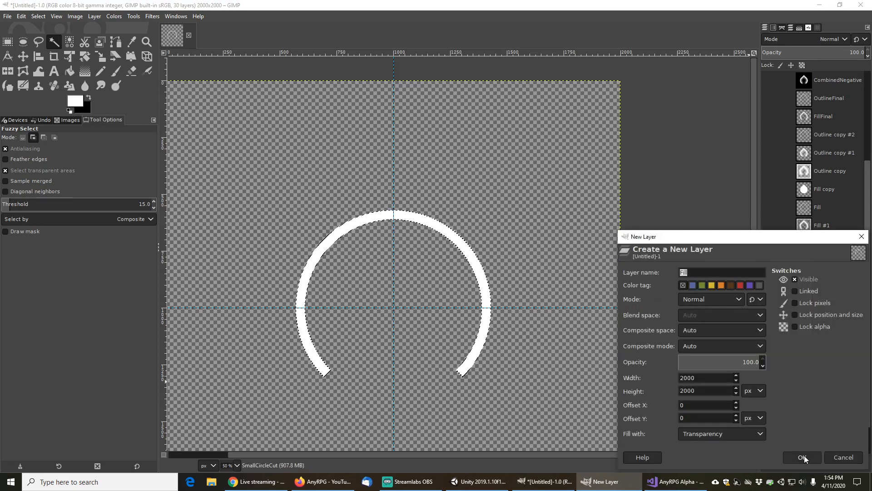
click(802, 457)
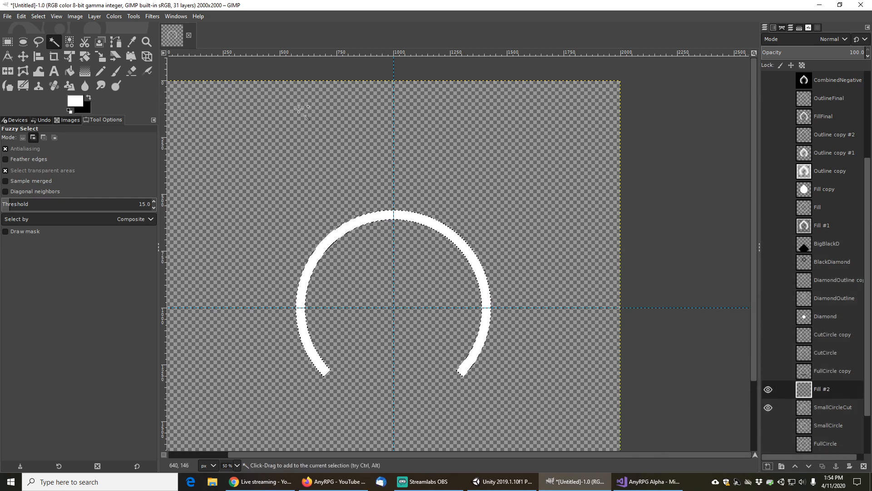
Invert the selection, draw a Shaped (spherical) gradient from the circle centre on the Fill #2 layer, and clear the selection
click(34, 15)
click(57, 54)
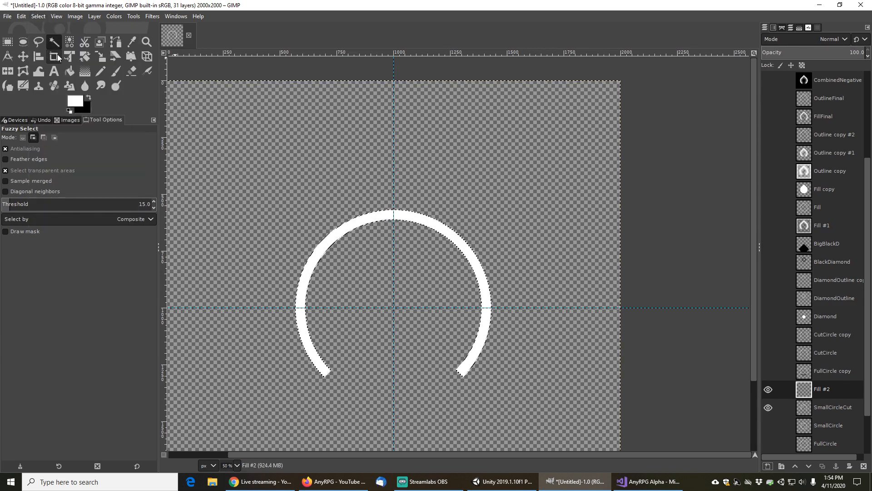
click(84, 70)
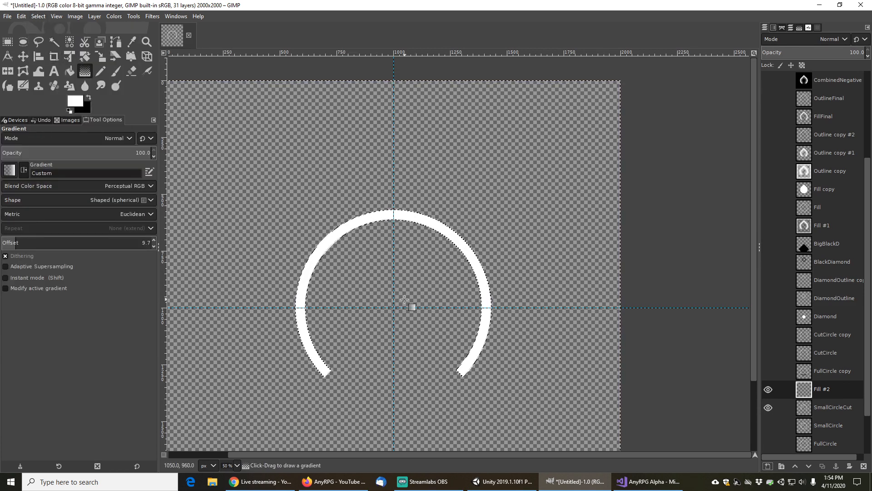
drag(394, 307, 394, 273)
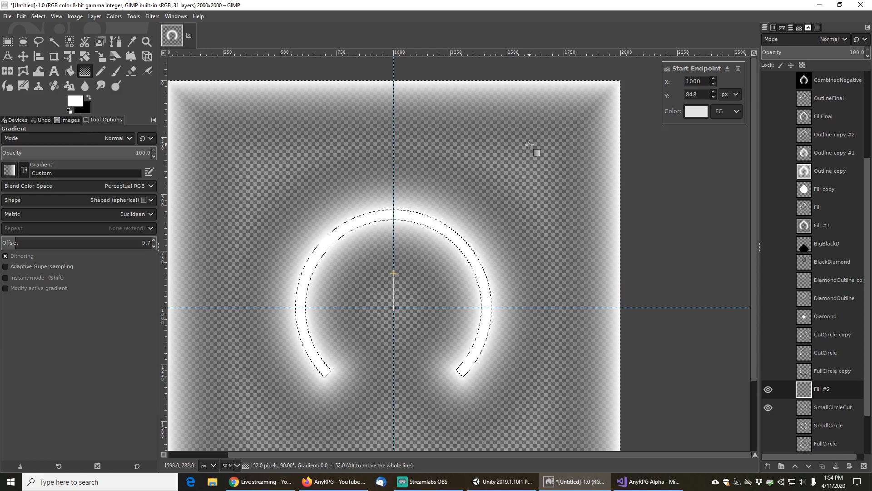
click(38, 16)
click(50, 40)
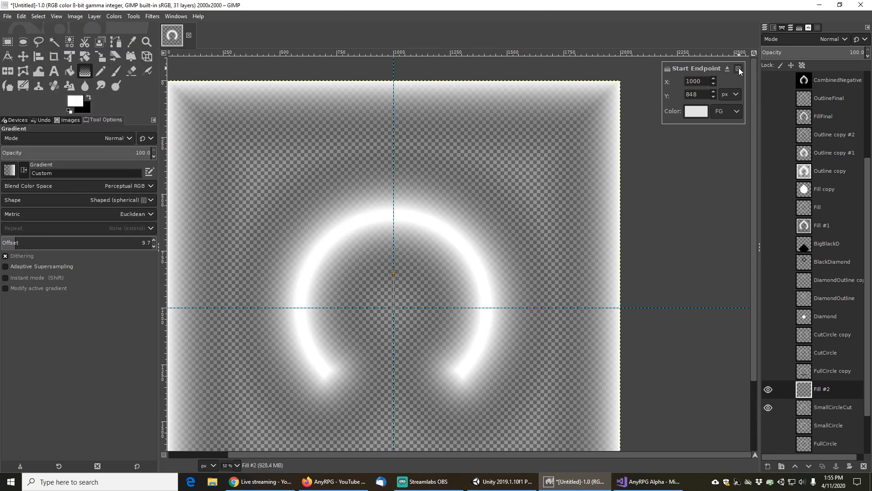
click(825, 467)
right_click(832, 391)
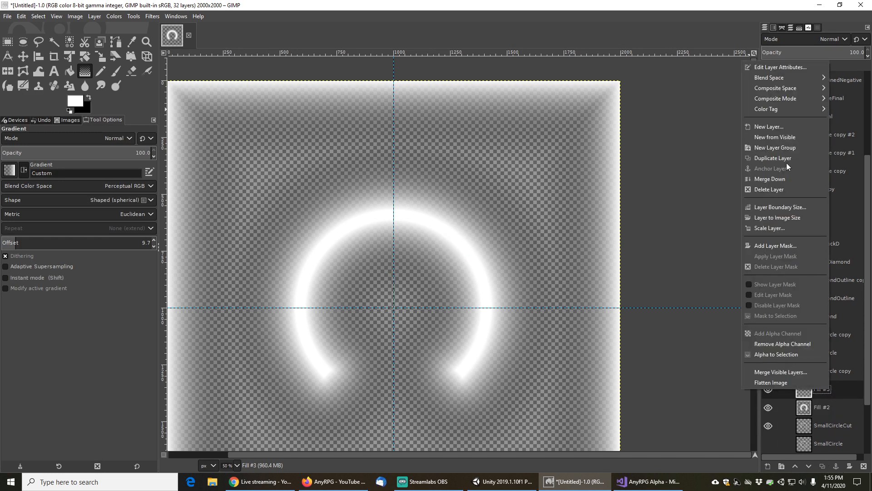
click(773, 189)
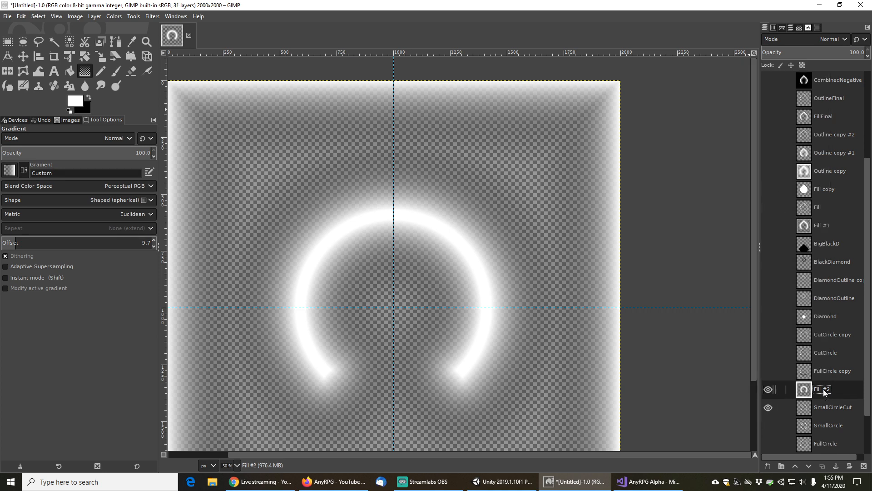
Duplicate the Fill #2 glow layer, then hide the glow layers and SmallCircleCut so only SmallCircle shows
click(823, 467)
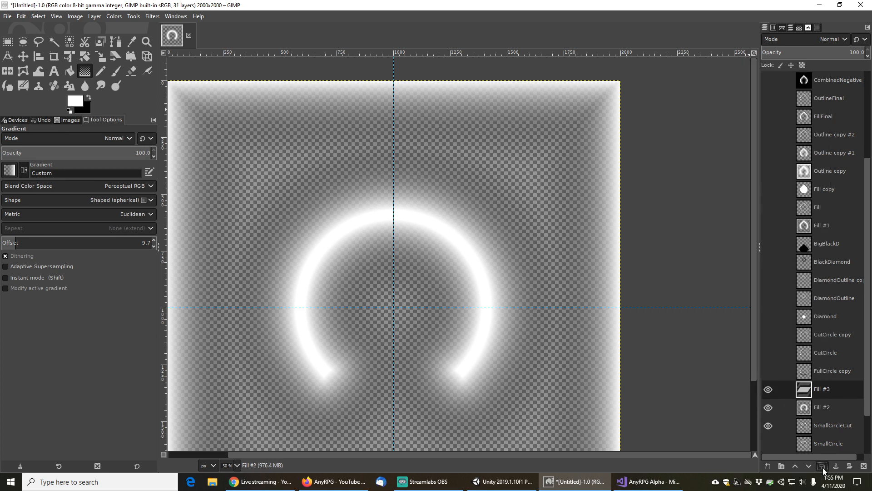
click(767, 407)
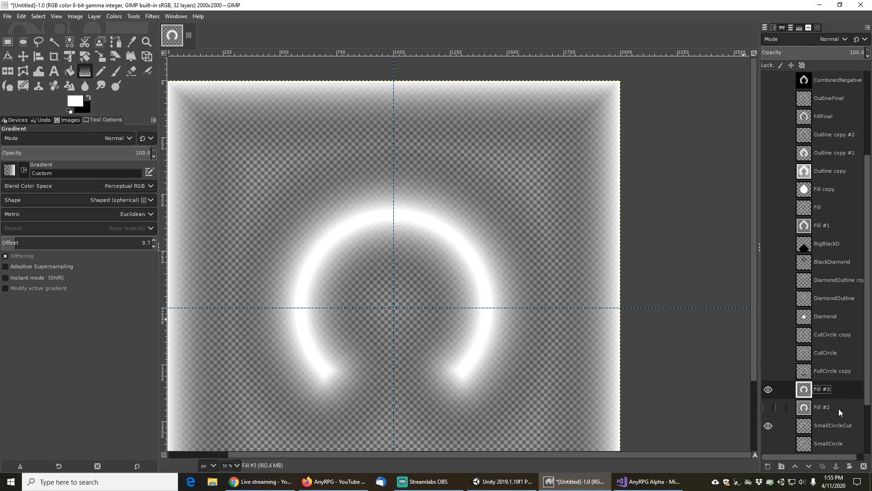
scroll(839, 408, down, 1)
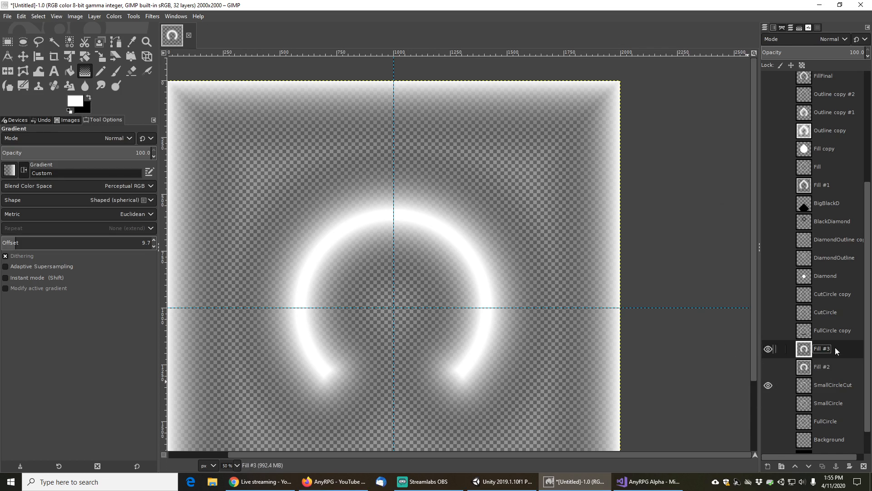
click(827, 406)
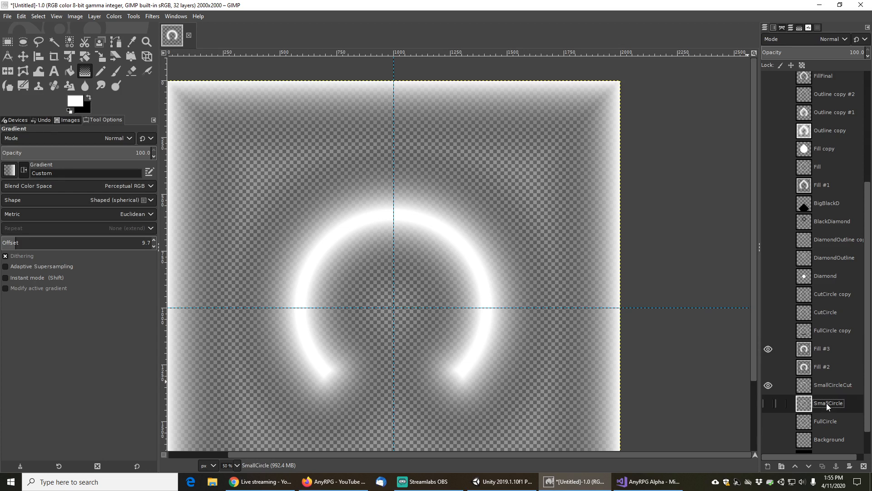
click(768, 349)
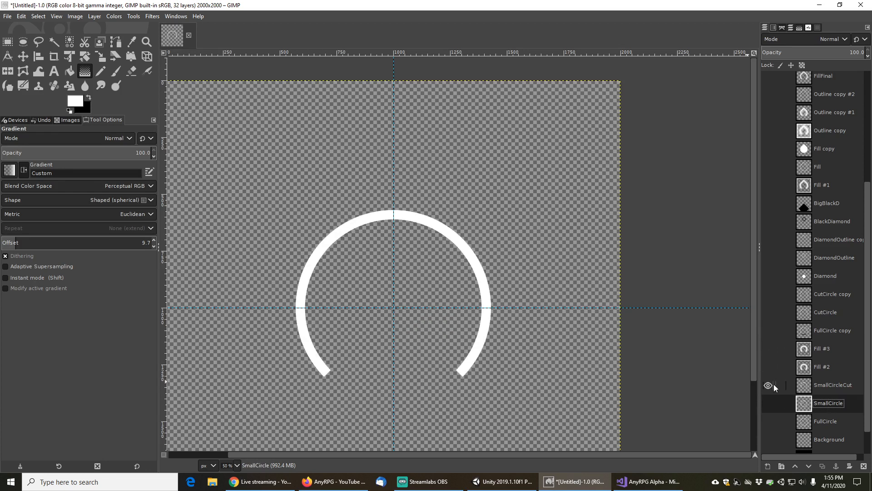
click(769, 386)
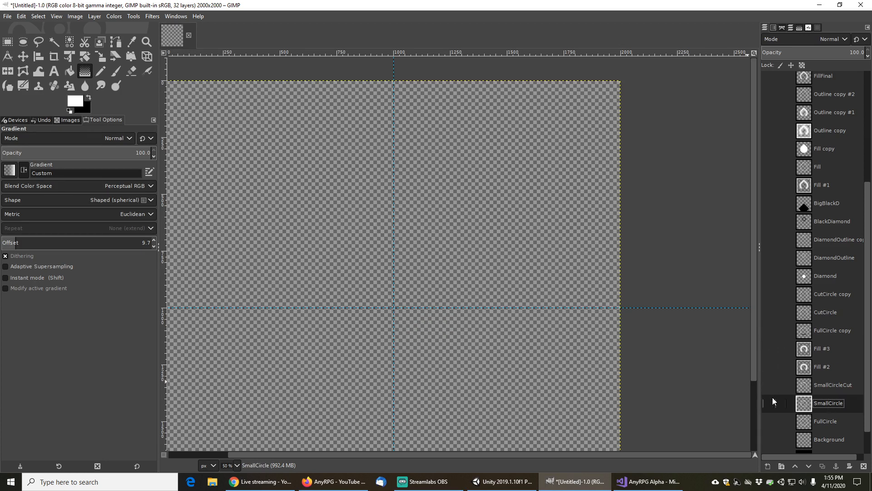
click(769, 402)
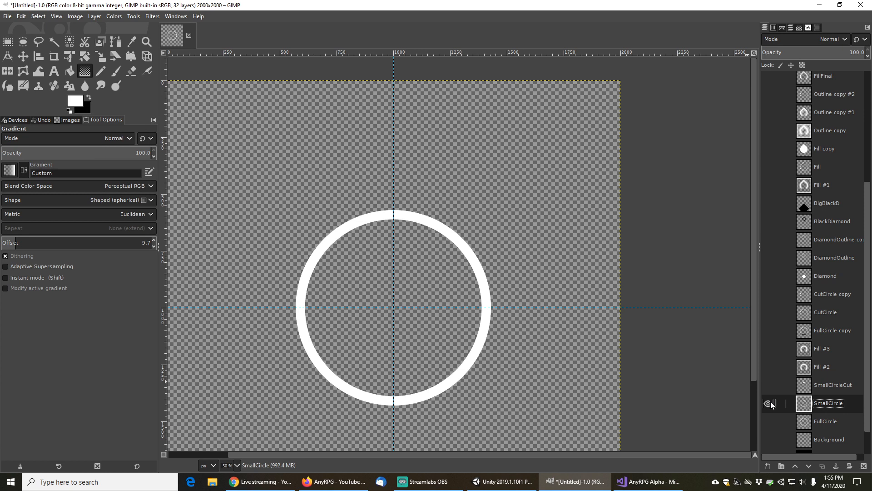
Select the SmallCircle ring with Fuzzy Select and duplicate the SmallCircle layer
click(54, 41)
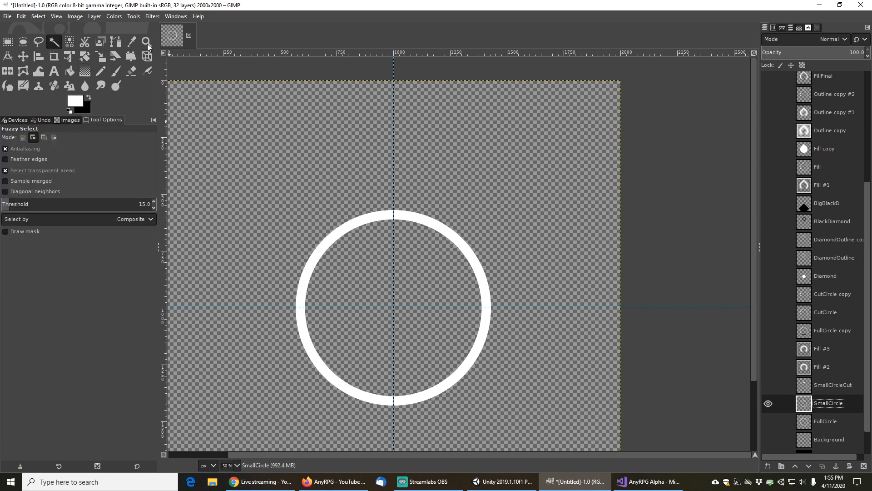
click(379, 218)
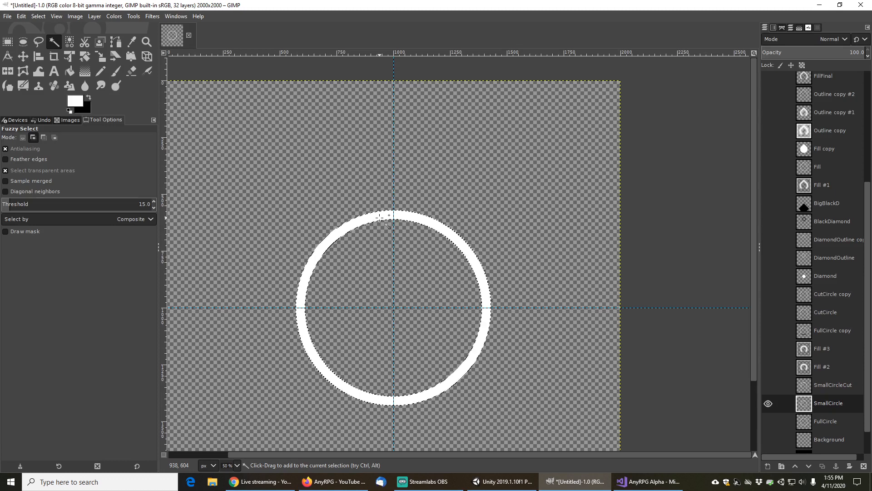
click(822, 465)
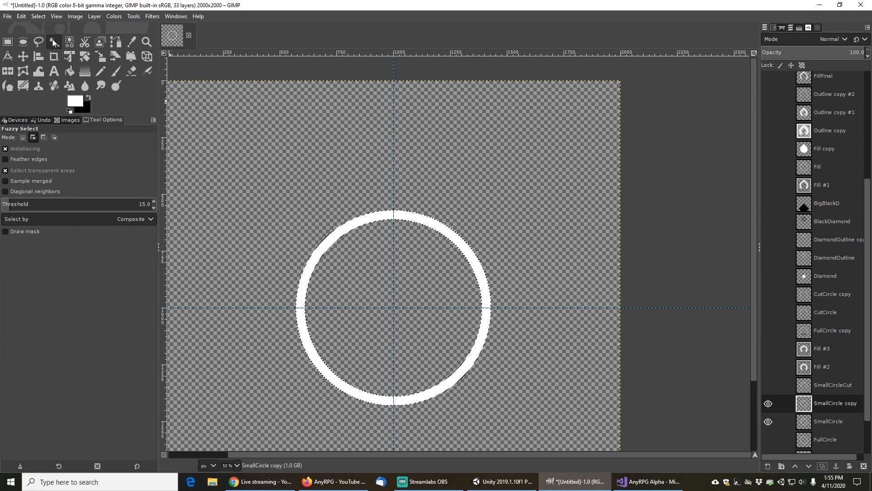
Invert the selection and bucket-fill the ring's interior solid white on SmallCircle copy, then clear the selection
click(38, 16)
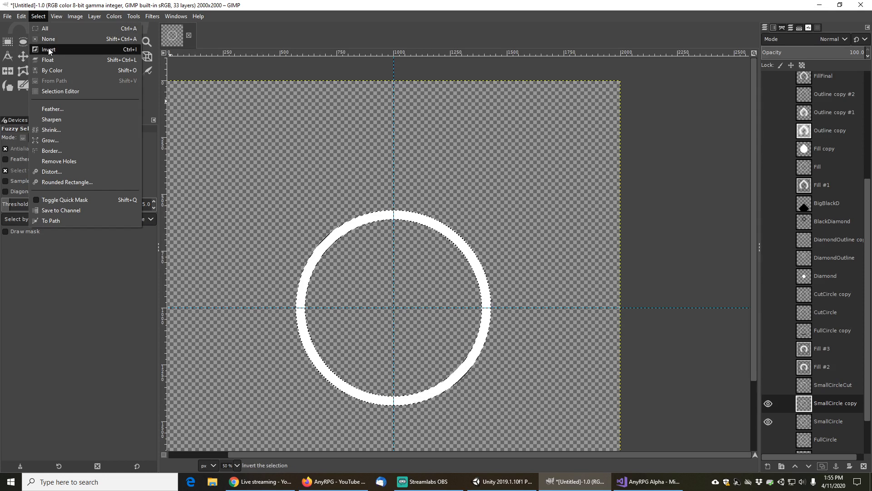
click(50, 51)
click(70, 71)
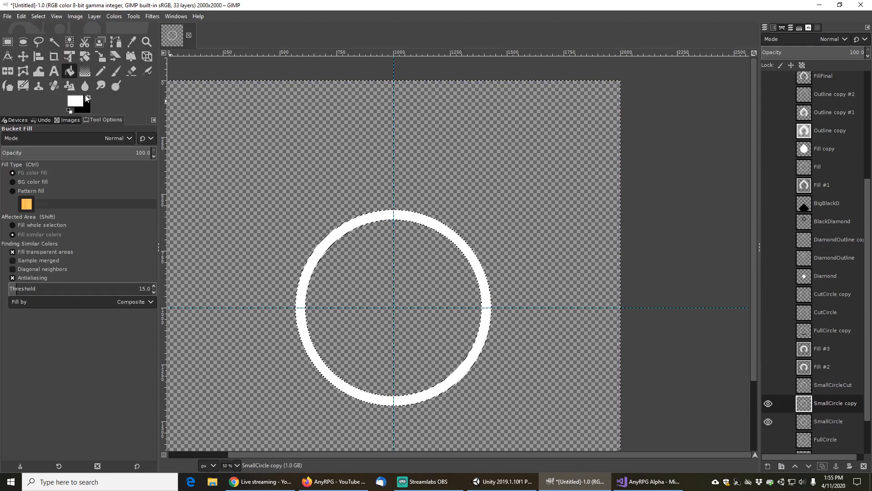
click(88, 97)
click(377, 264)
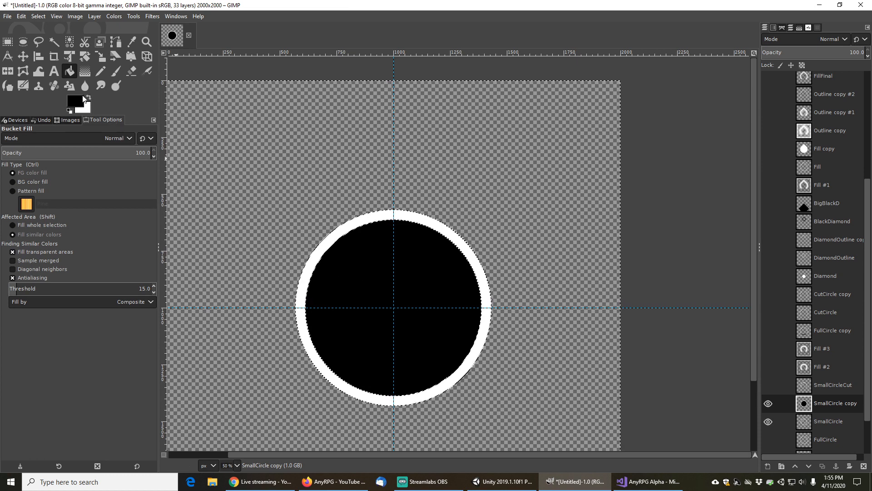
click(88, 97)
click(337, 270)
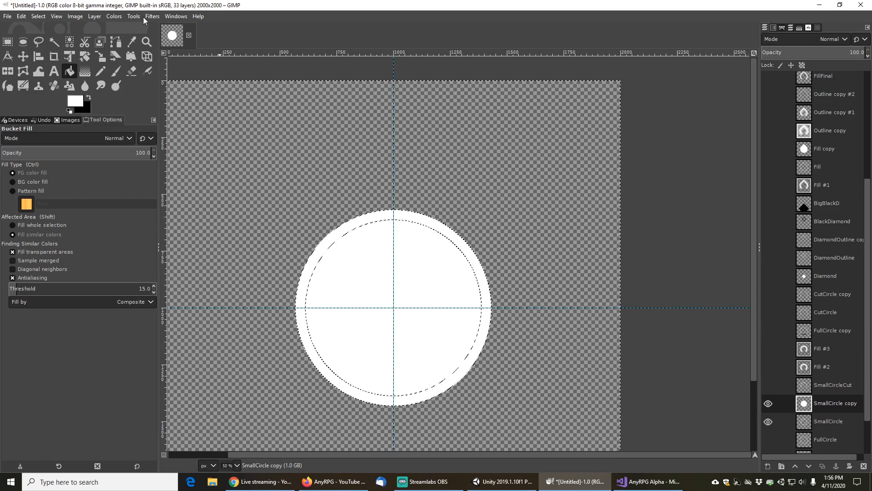
click(38, 17)
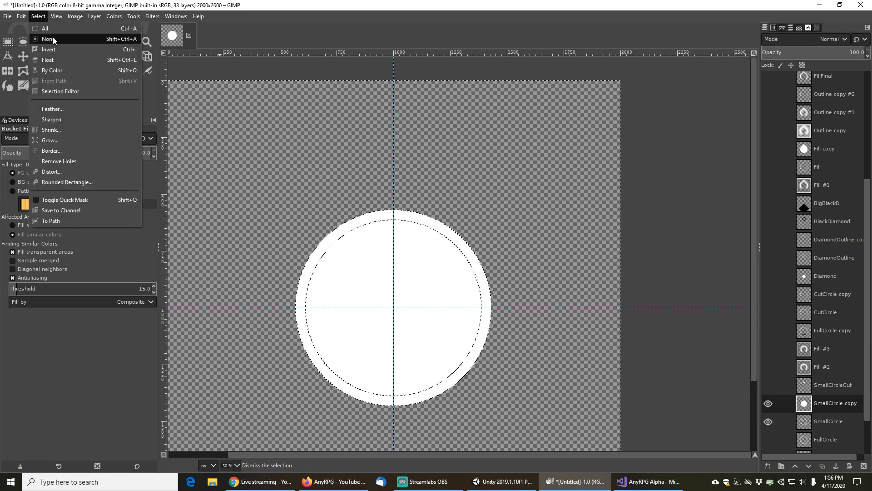
click(47, 39)
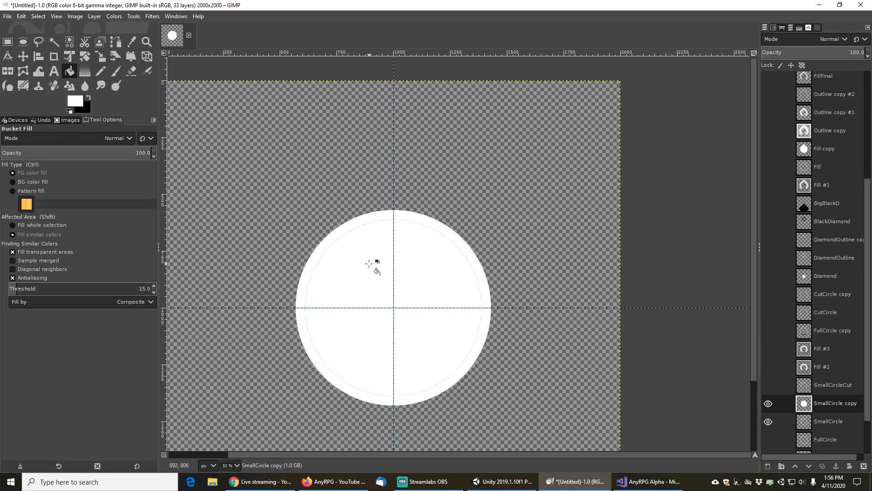
Select the solid white disc, then on the Fill #2 glow layer clear everything outside the disc
click(55, 42)
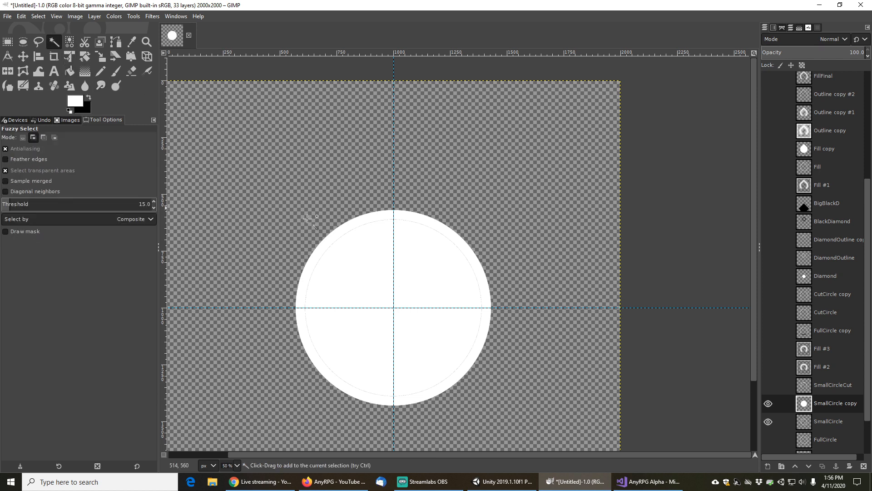
click(373, 224)
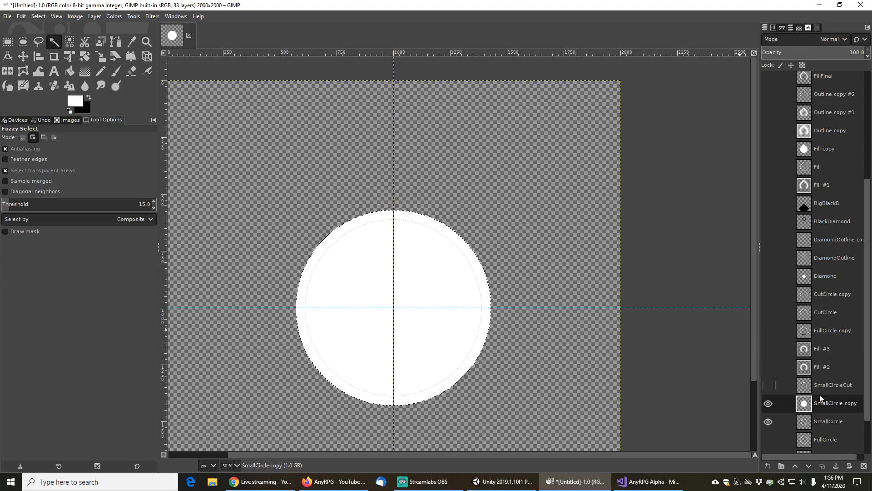
click(769, 403)
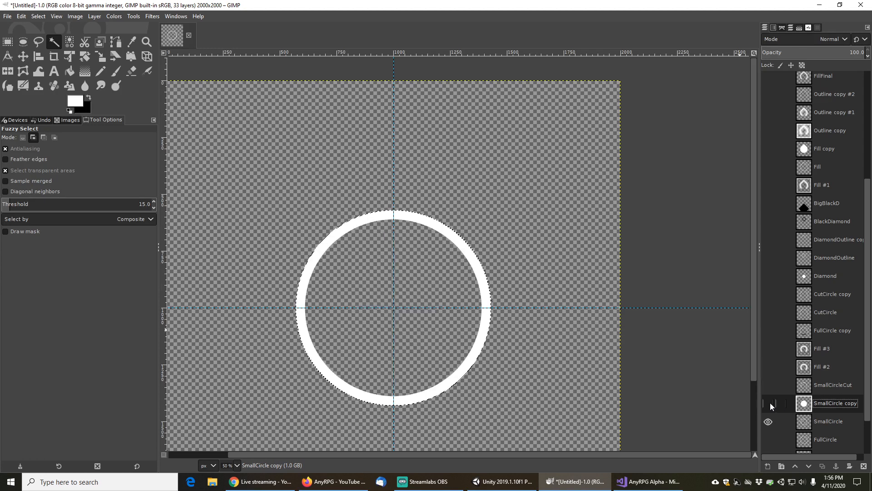
click(828, 366)
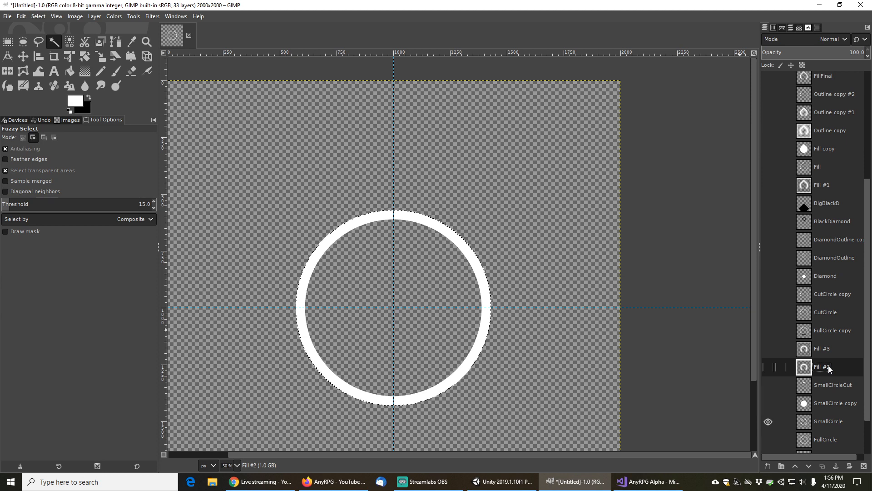
click(770, 367)
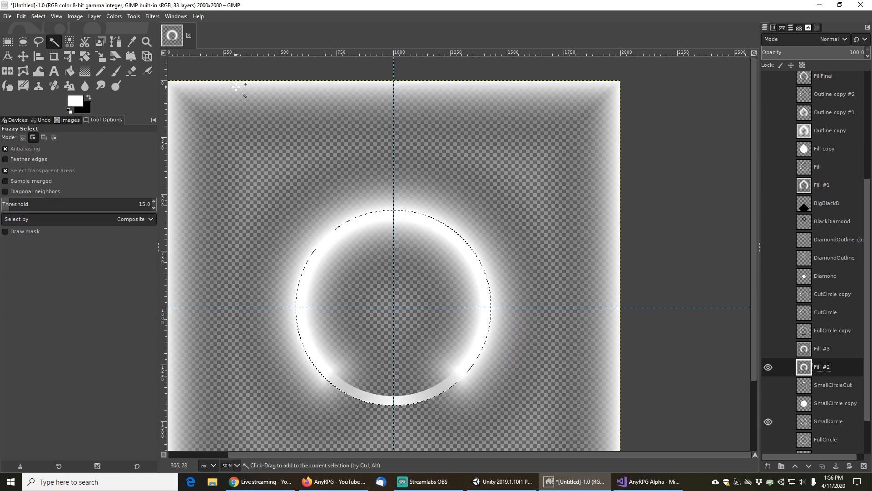
click(39, 17)
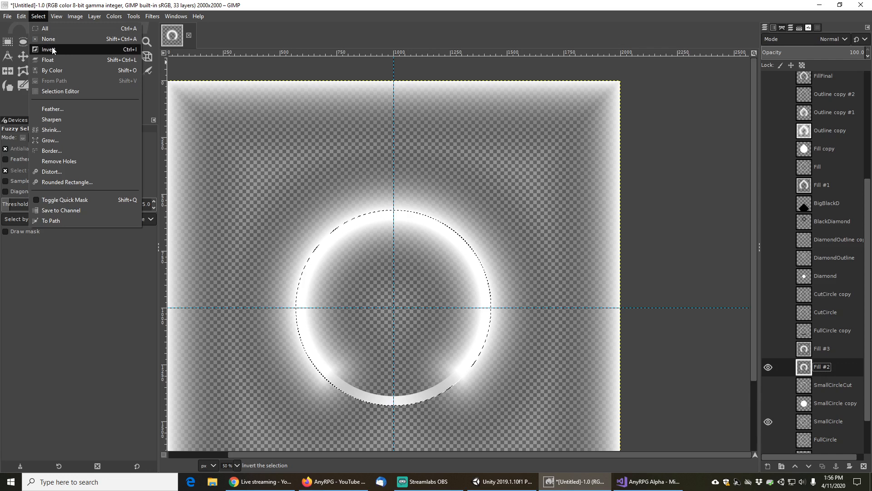
click(50, 55)
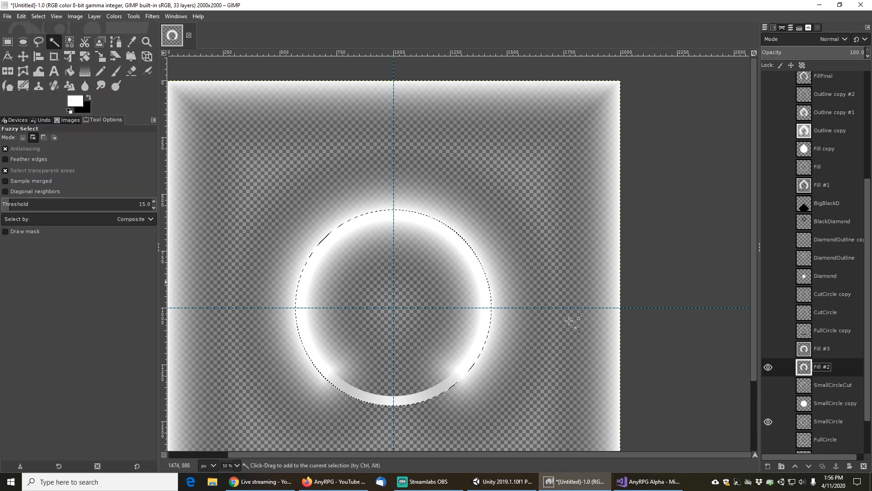
click(770, 421)
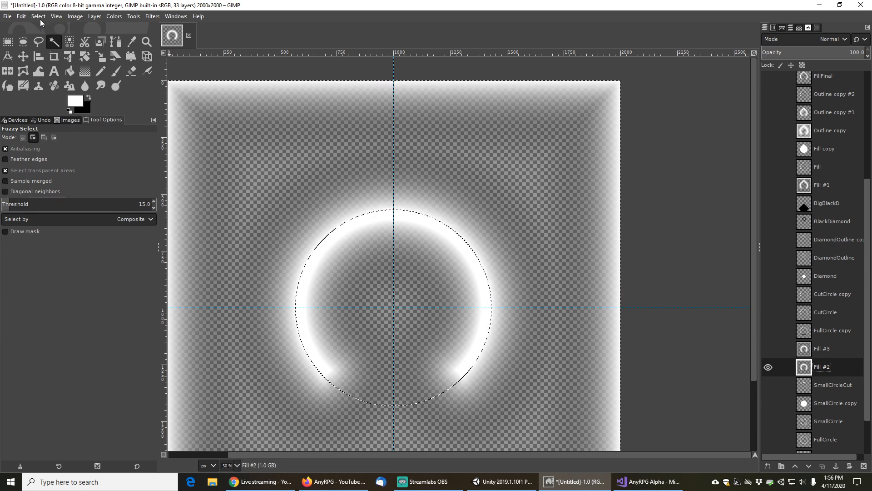
click(20, 17)
click(32, 77)
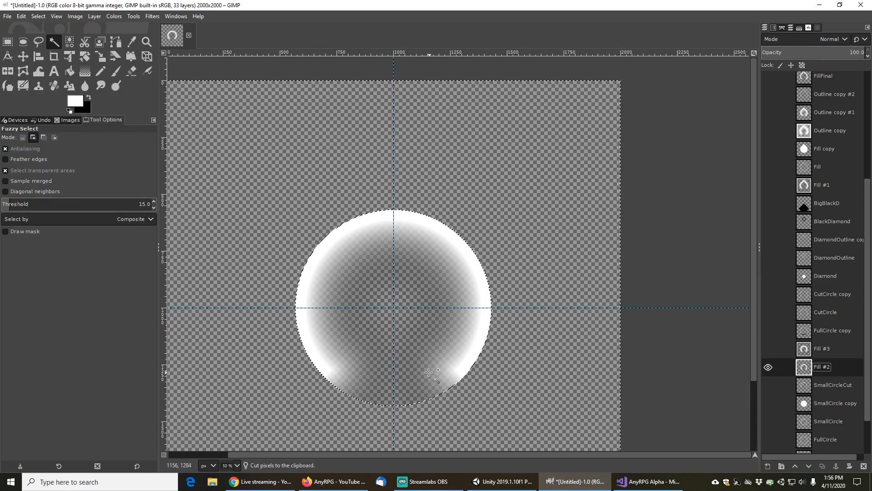
Rename the glow layer InnerCircle and clear the selection
double_click(826, 367)
text(InnerCircle)
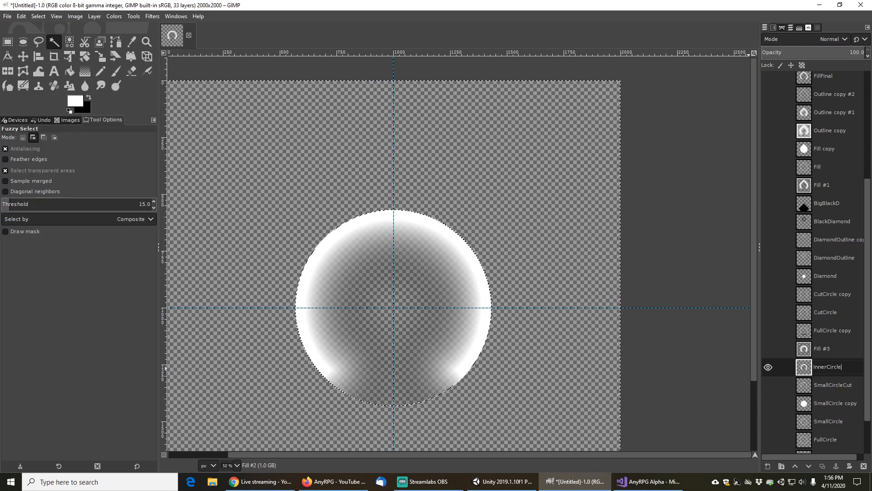
key(Return)
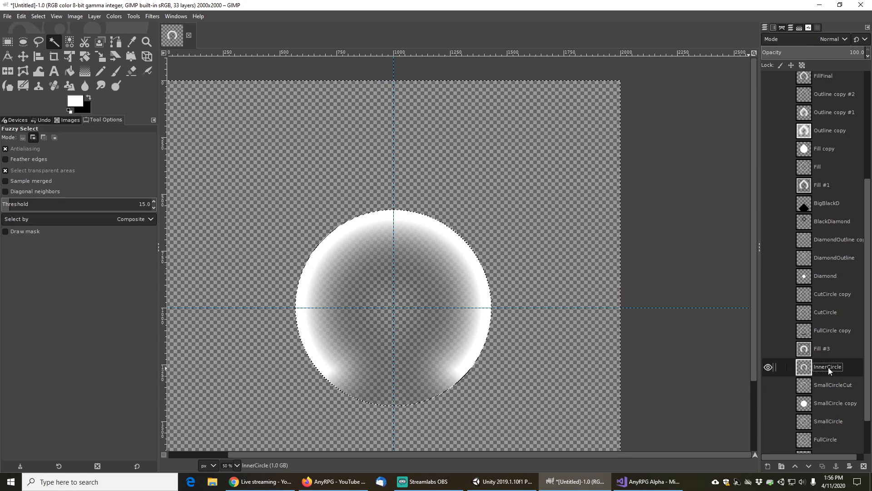
click(38, 17)
click(50, 39)
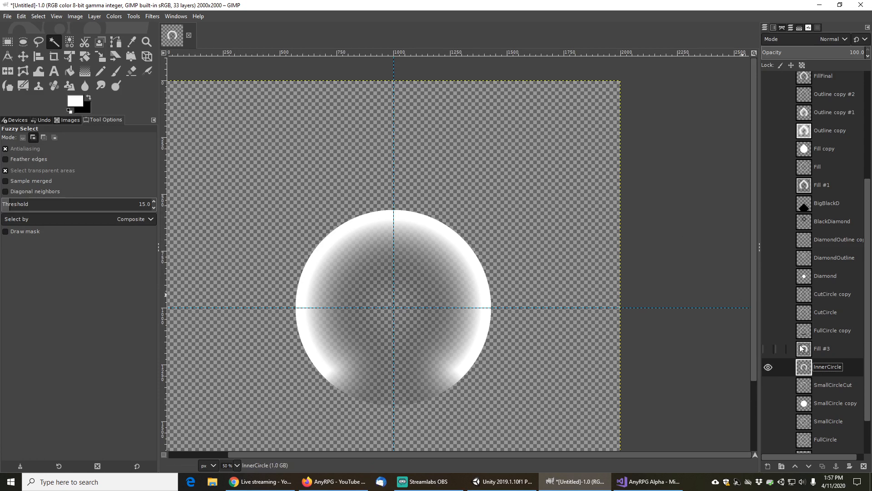
scroll(782, 386, down, 3)
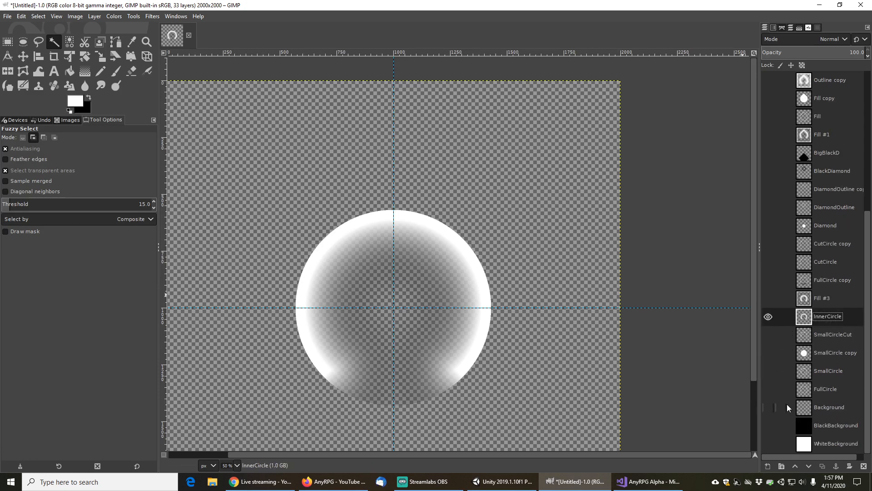
Move the SmallCircleCut layer above InnerCircle, previewing the layers against the black background
click(769, 426)
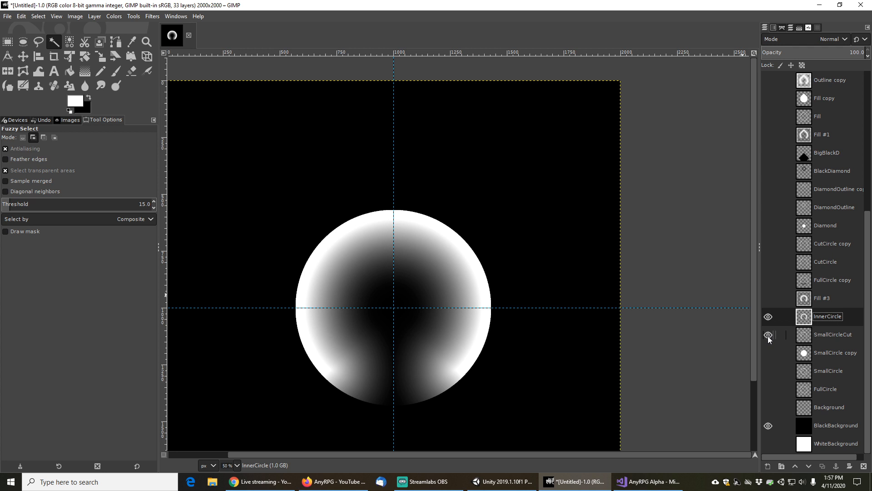
click(768, 317)
click(768, 317)
drag(825, 334, 824, 309)
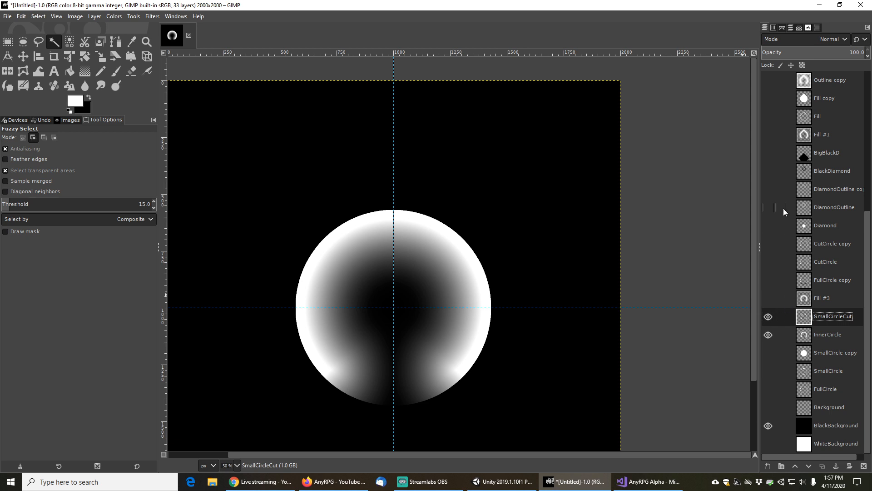
scroll(783, 209, up, 5)
scroll(783, 210, up, 1)
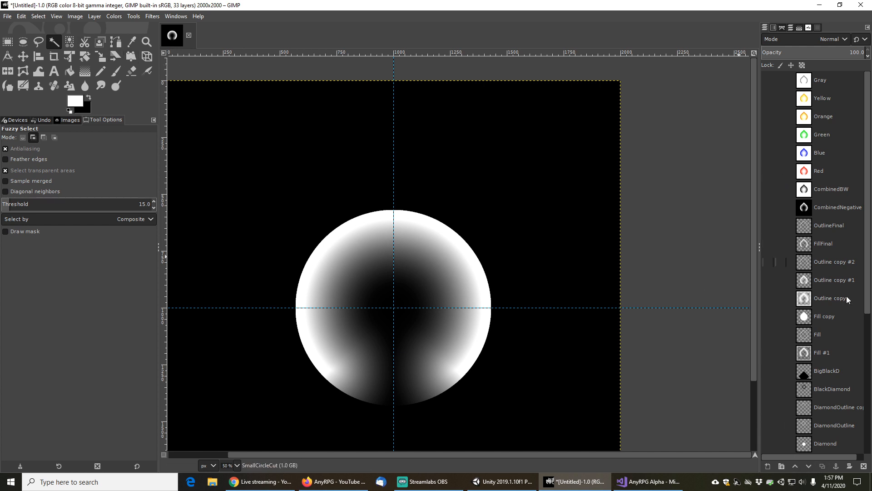
scroll(803, 386, down, 2)
scroll(802, 386, down, 6)
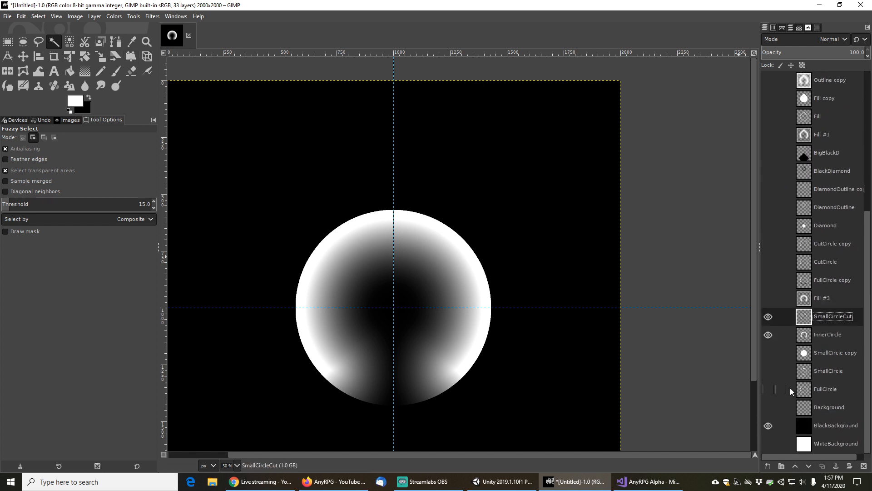
Hide the black background, duplicate the SmallCircleCut layer and move the copy to the top of the layer stack
click(768, 426)
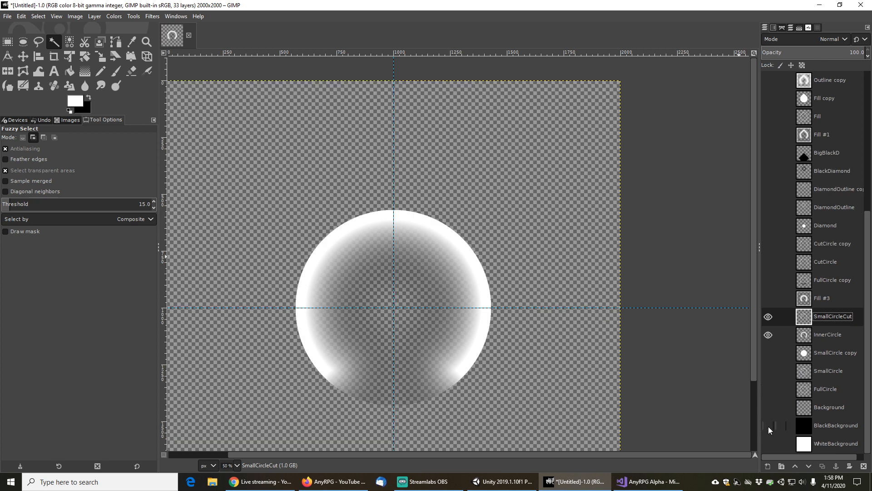
scroll(792, 386, up, 5)
scroll(792, 390, up, 1)
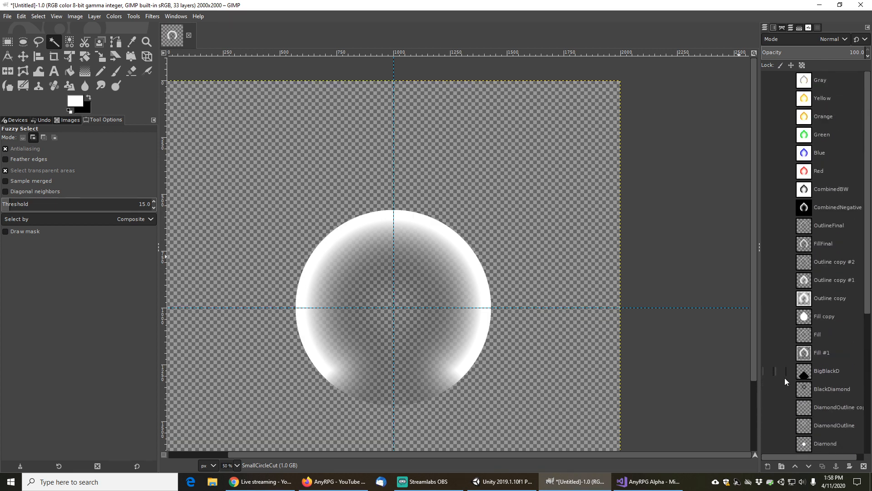
click(823, 466)
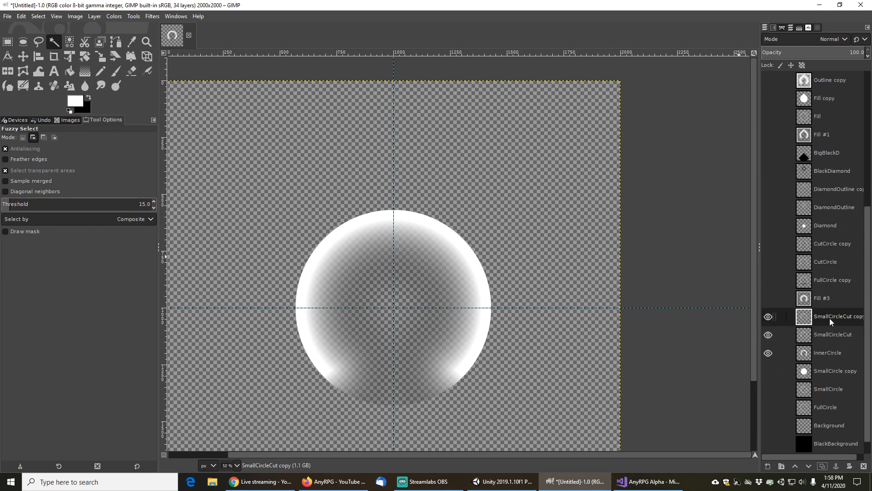
drag(830, 318, 828, 77)
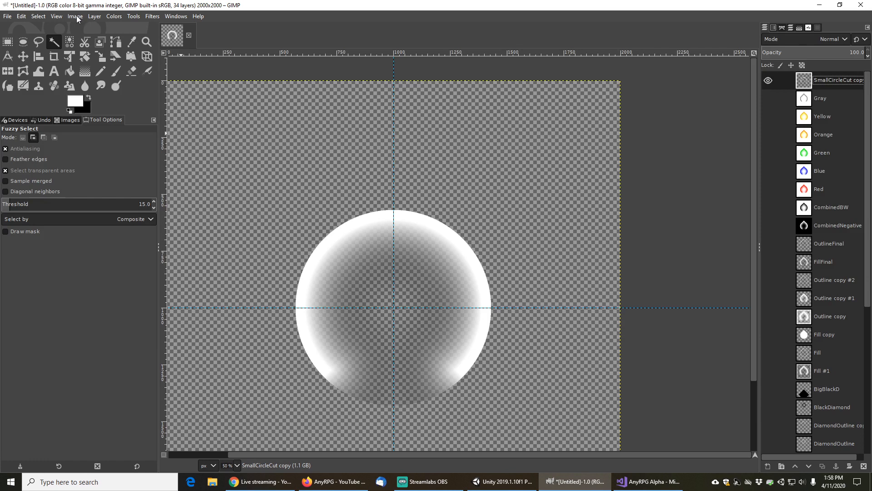
click(98, 17)
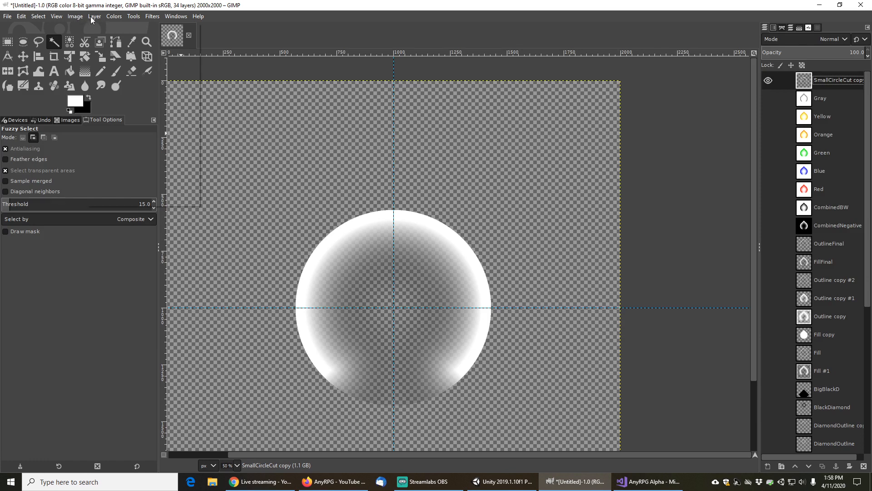
mouse_move(112, 16)
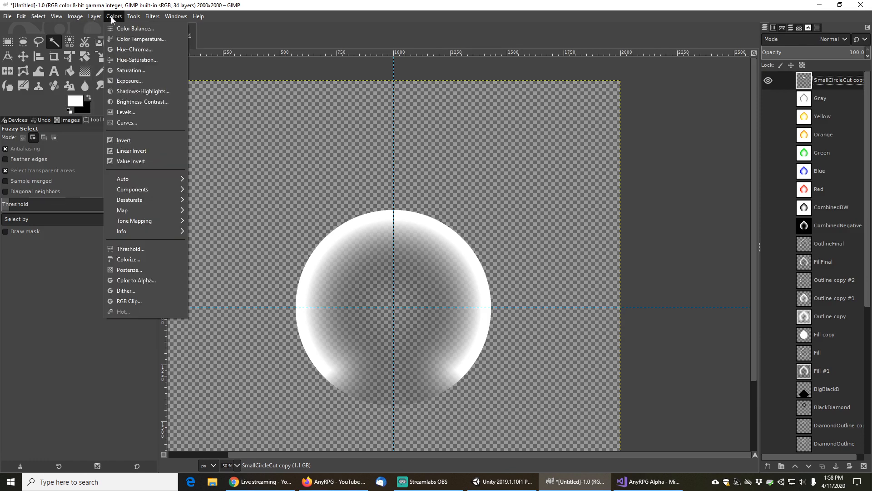
click(125, 140)
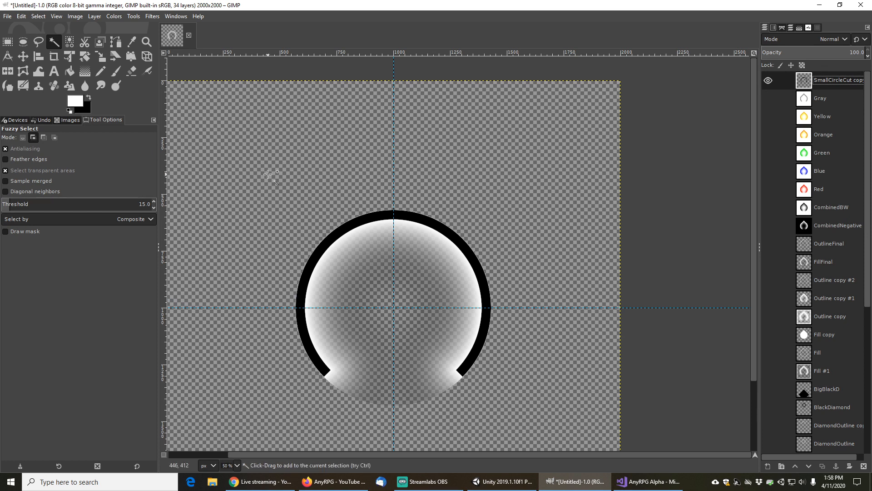
key(ctrl+z)
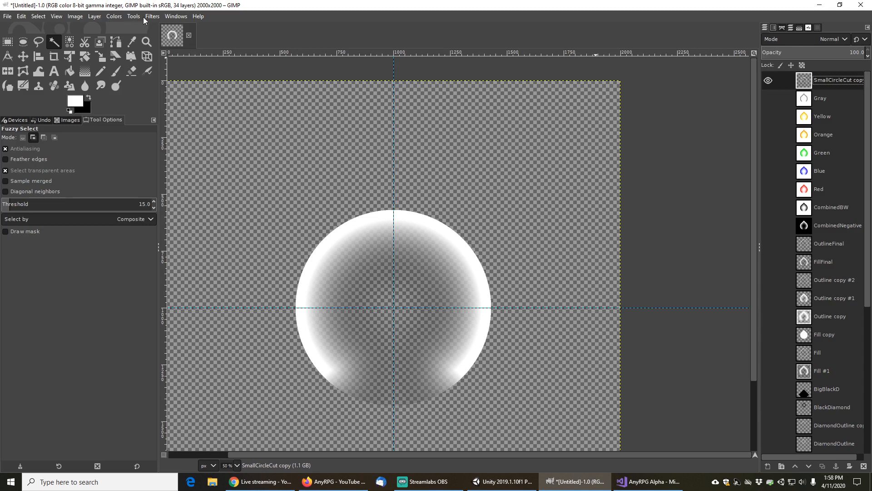
Create a new layer from visible, hide SmallCircleCut copy, and name the new layer InnerCircleWhite
click(97, 17)
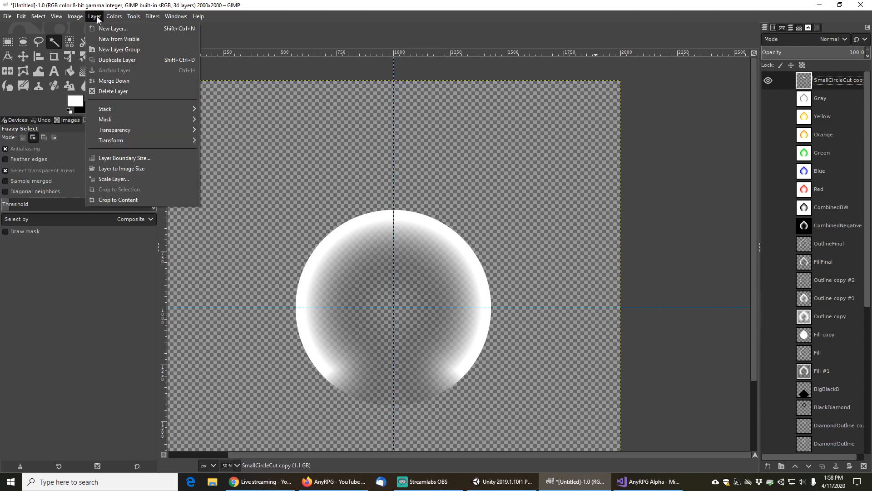
click(111, 39)
click(769, 100)
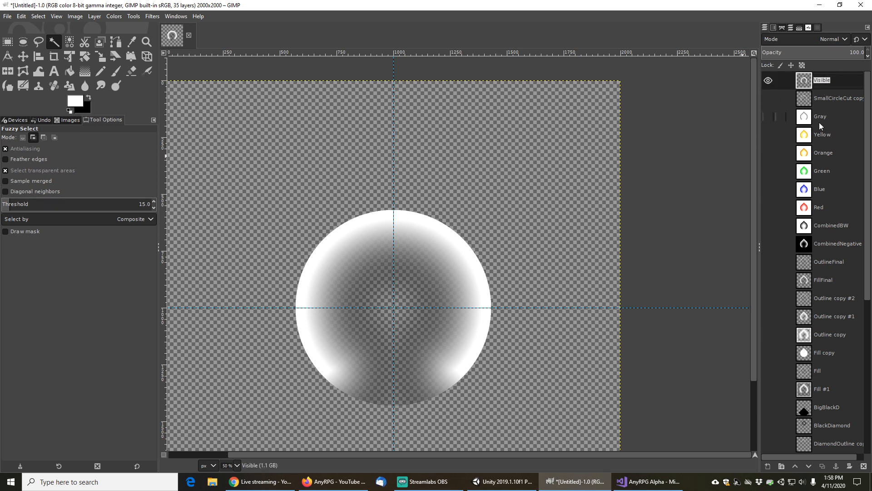
text(InnerCircleWhite)
key(Return)
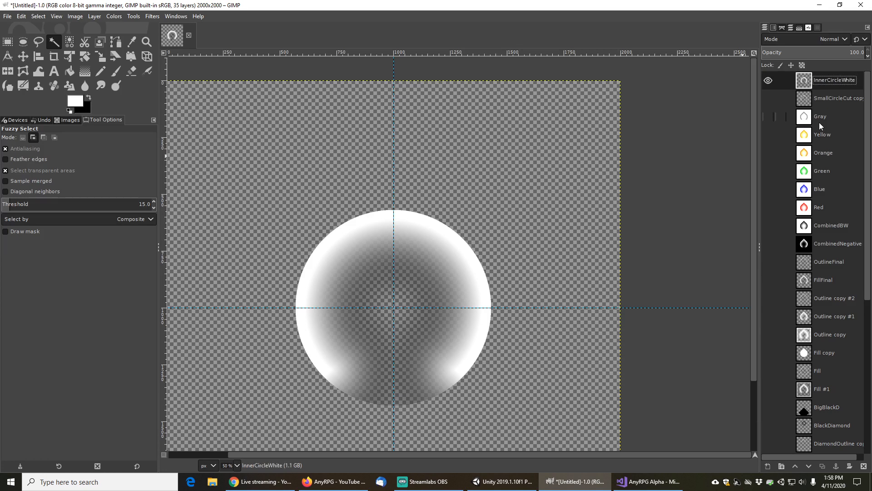
Hide the original InnerCircle layer, toggling the Gray layer's visibility to compare
scroll(793, 268, down, 4)
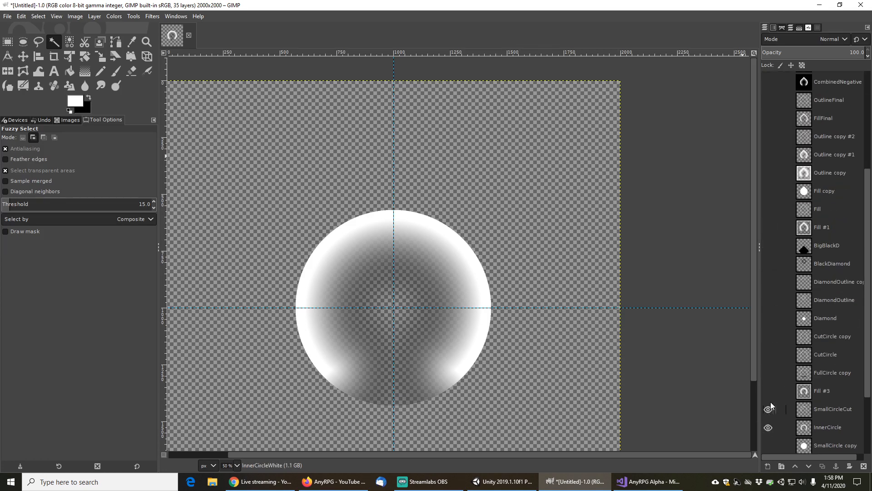
click(772, 429)
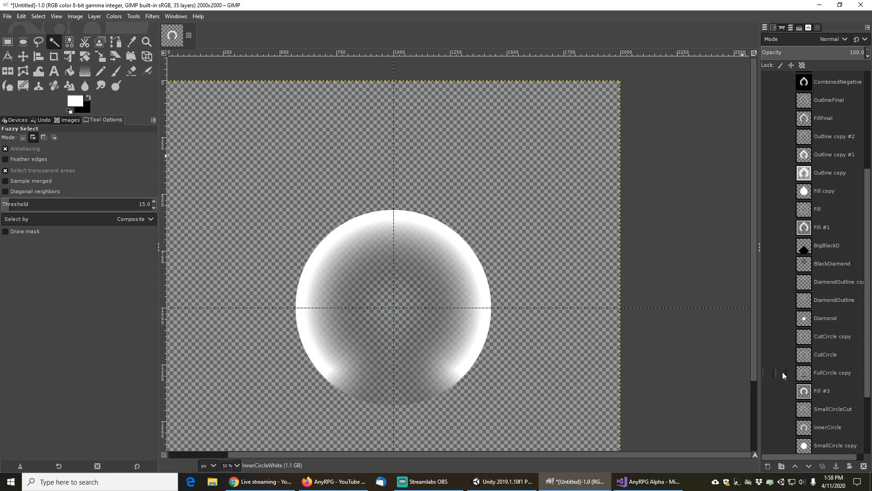
scroll(782, 372, up, 4)
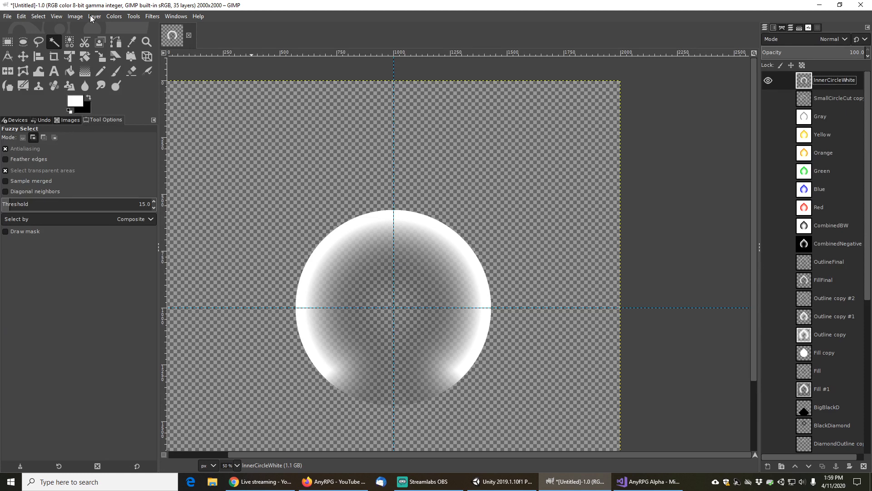
click(770, 117)
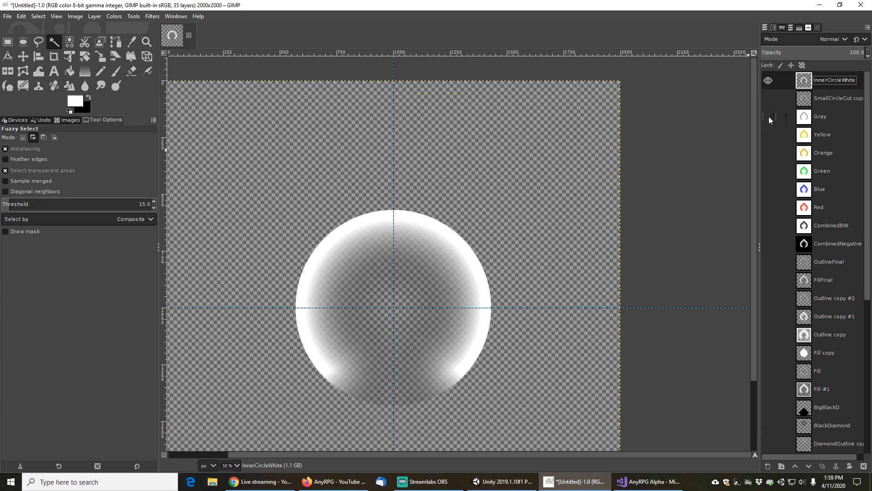
click(769, 117)
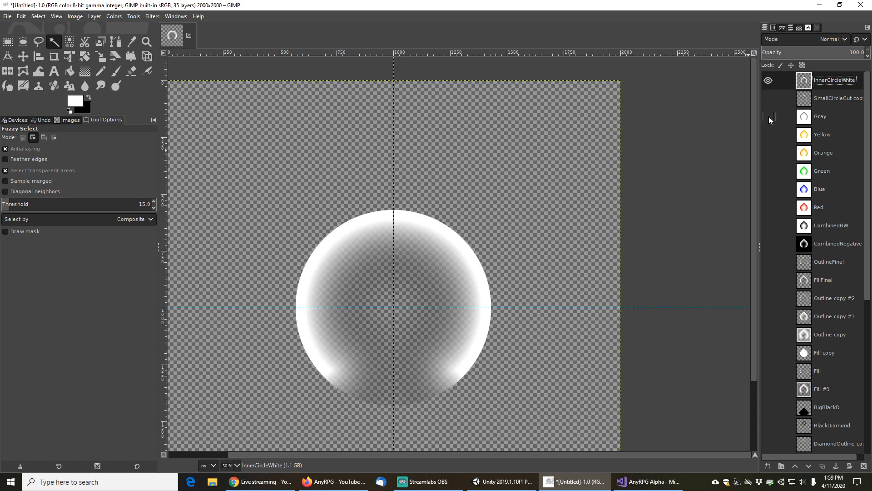
click(769, 117)
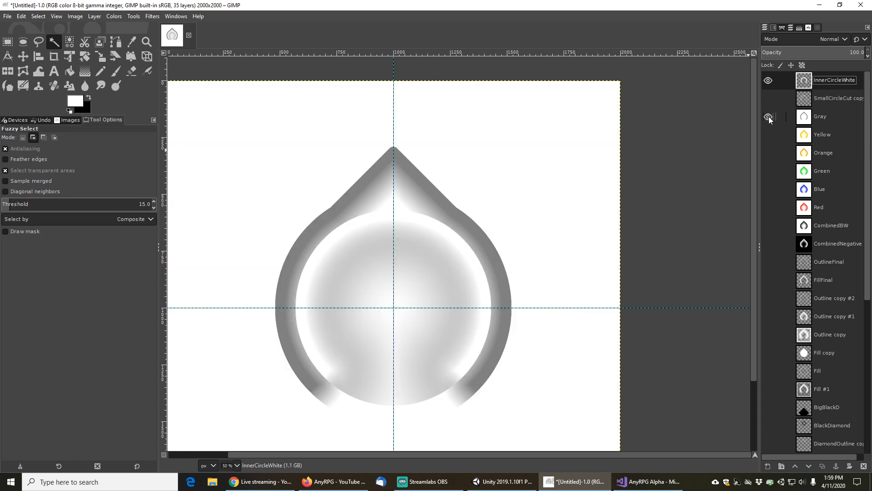
click(769, 117)
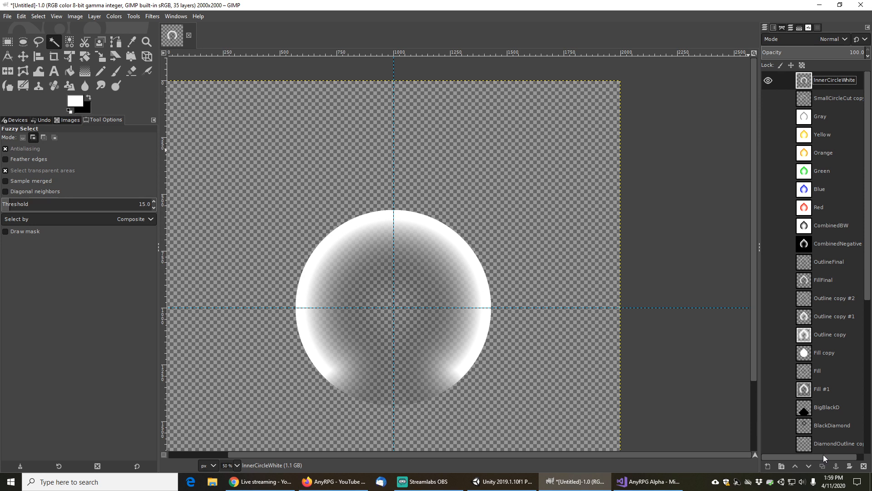
Duplicate InnerCircleWhite, hide the original, and rename the copy InnerCircleViolet
click(823, 466)
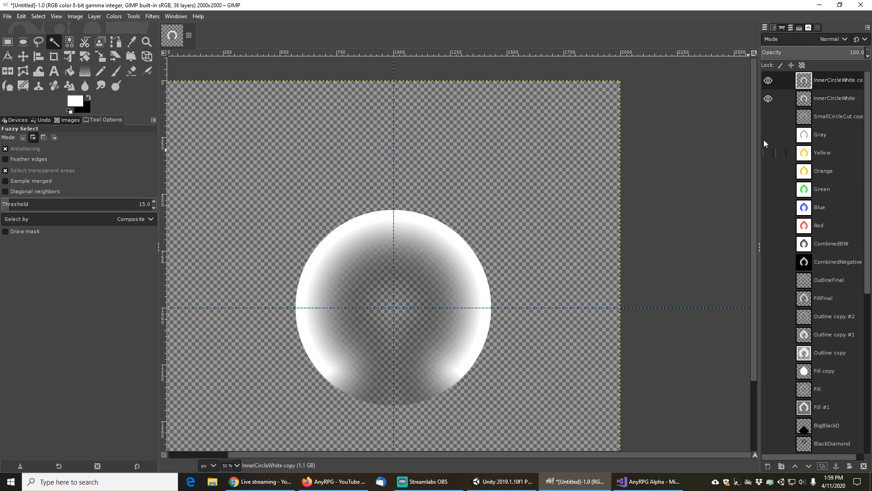
click(769, 99)
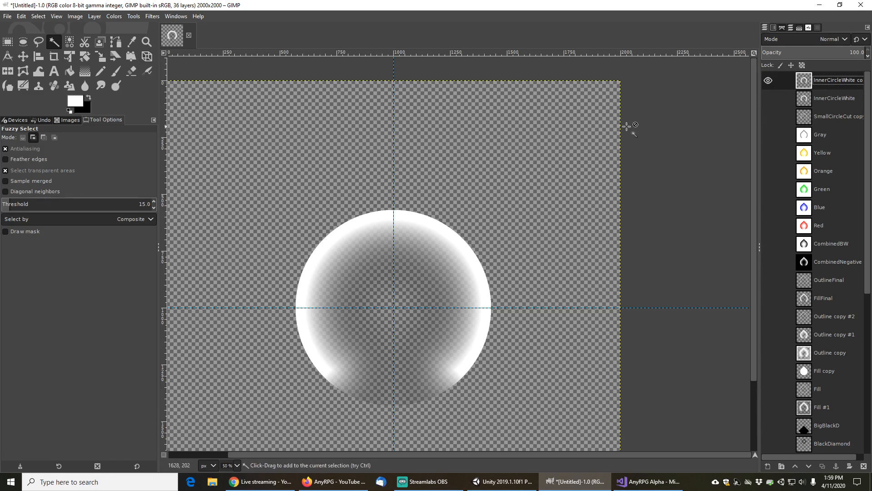
double_click(847, 80)
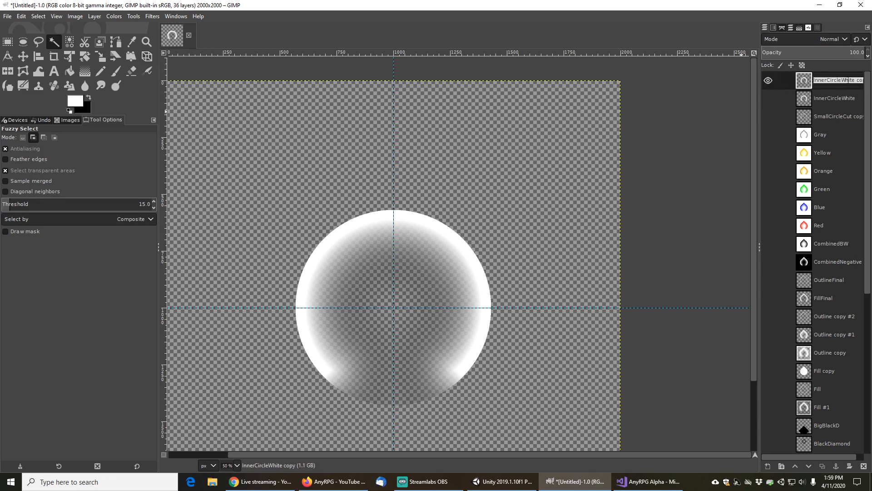
click(847, 81)
key(shift+End)
text(Violet)
key(Return)
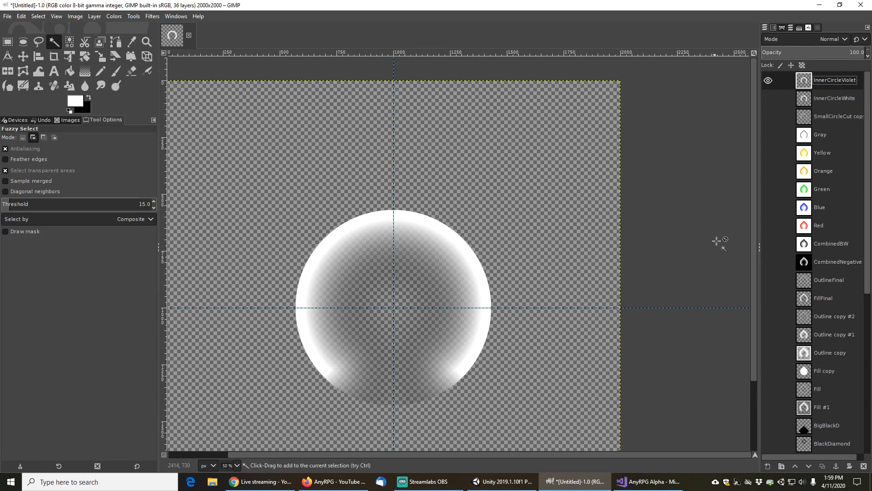
Open Color Exchange on InnerCircleViolet and set the To Color to magenta ff00ff
key(alt+Tab)
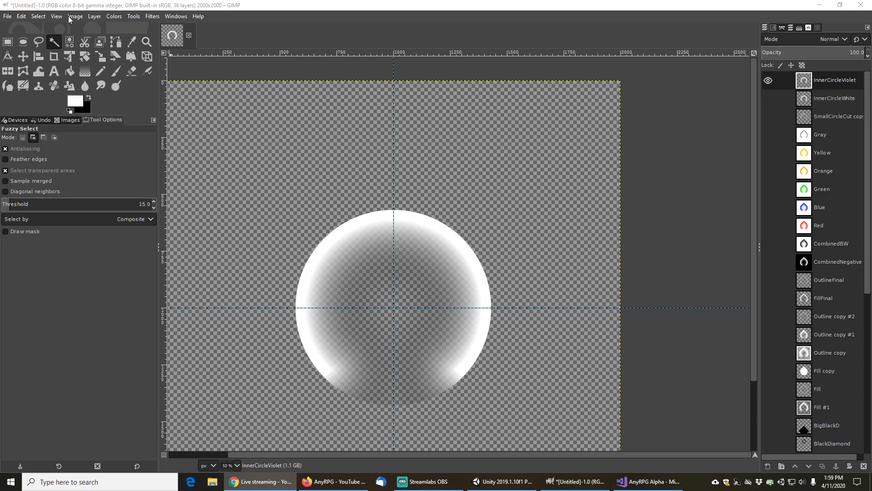
click(114, 17)
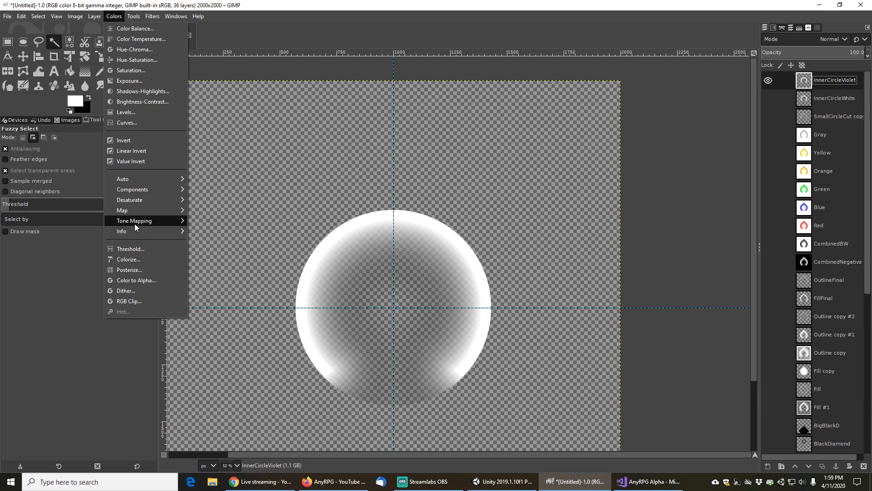
mouse_move(136, 210)
click(222, 249)
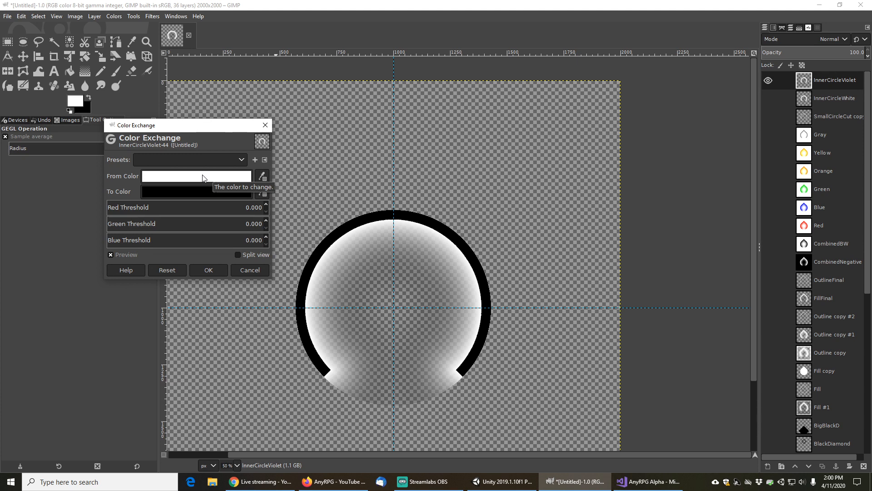
click(200, 192)
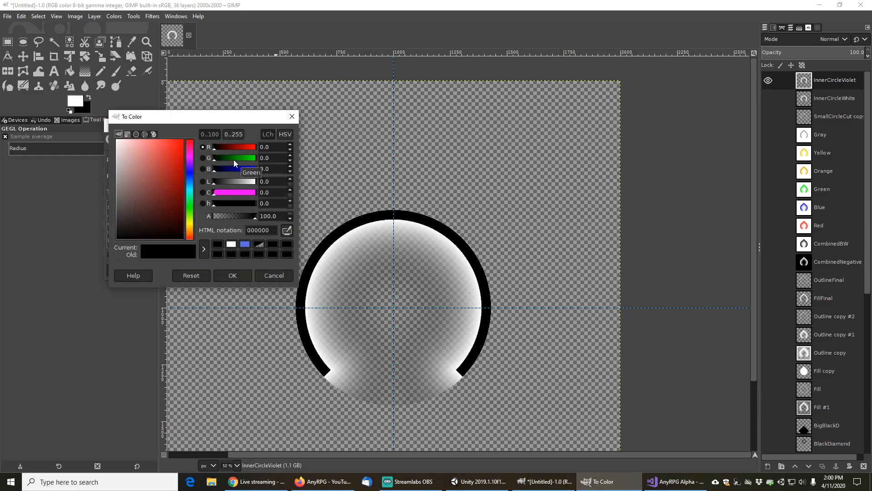
drag(235, 149, 256, 169)
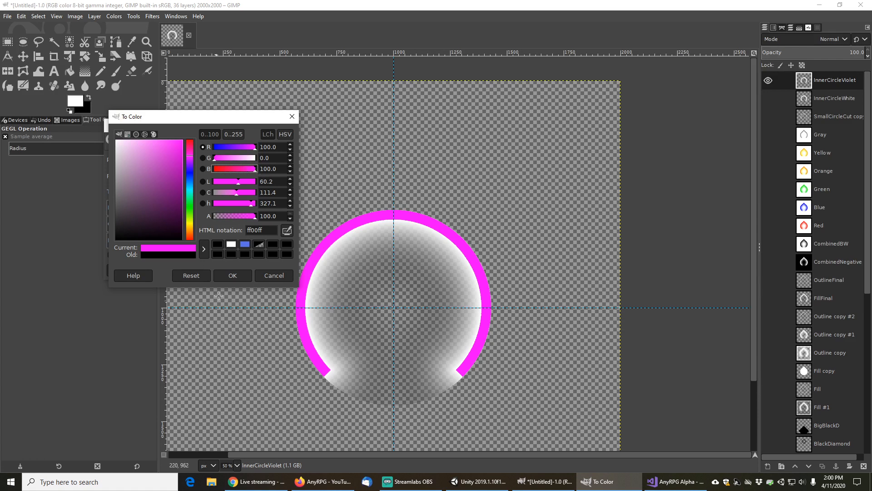
click(233, 276)
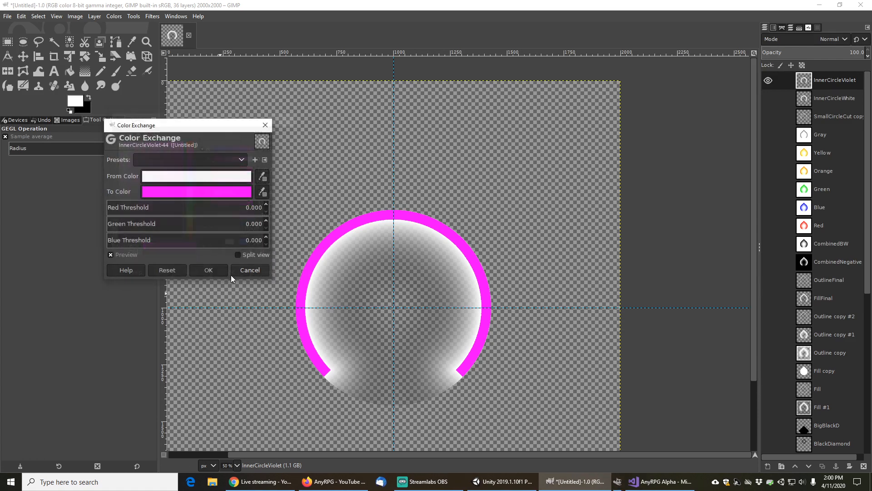
Set the red, green and blue thresholds to 1.000 and apply the color exchange
drag(208, 209, 279, 205)
click(225, 226)
drag(226, 226, 284, 220)
click(224, 242)
drag(224, 241, 275, 237)
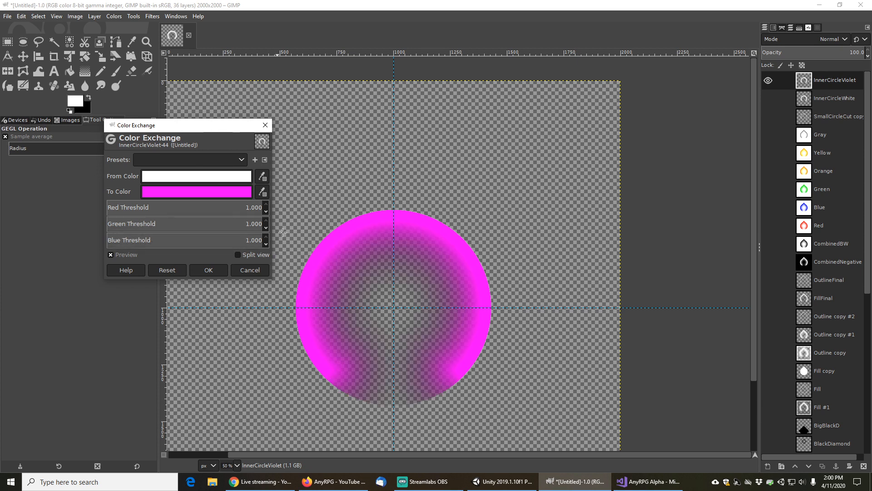
click(210, 270)
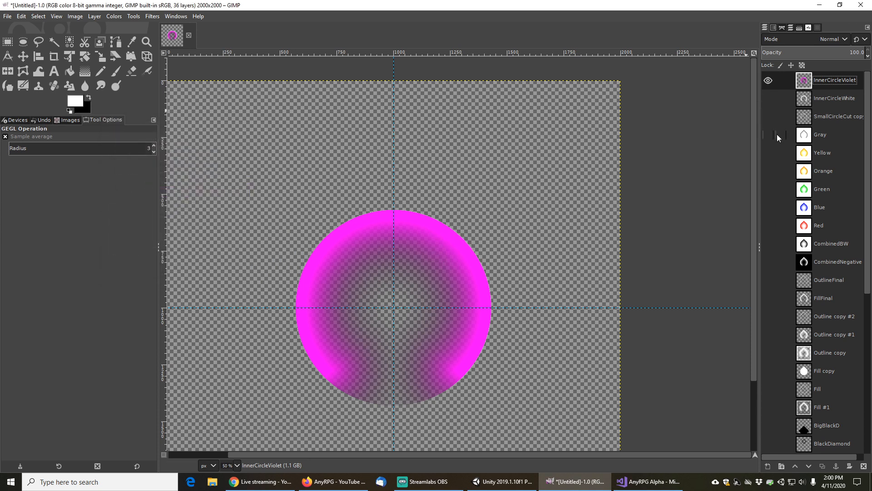
Show the Red layer to preview the violet inner circle over the red marker
click(769, 225)
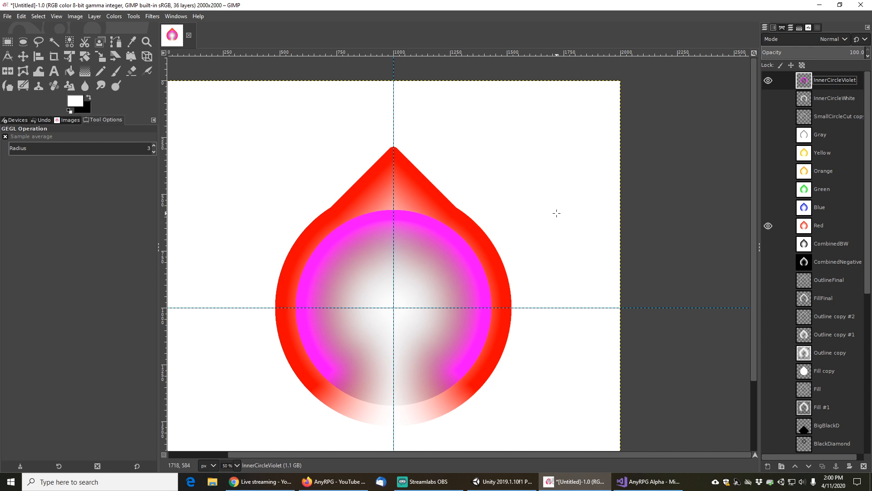
scroll(540, 217, down, 2)
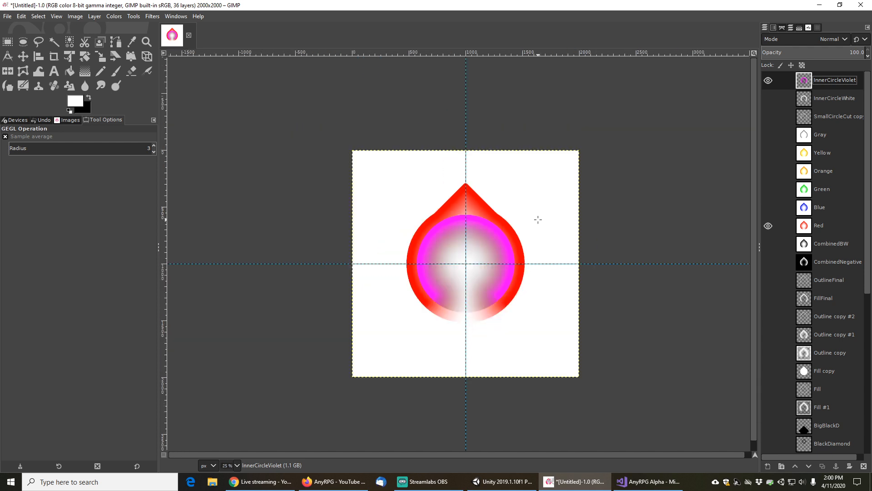
scroll(538, 219, up, 1)
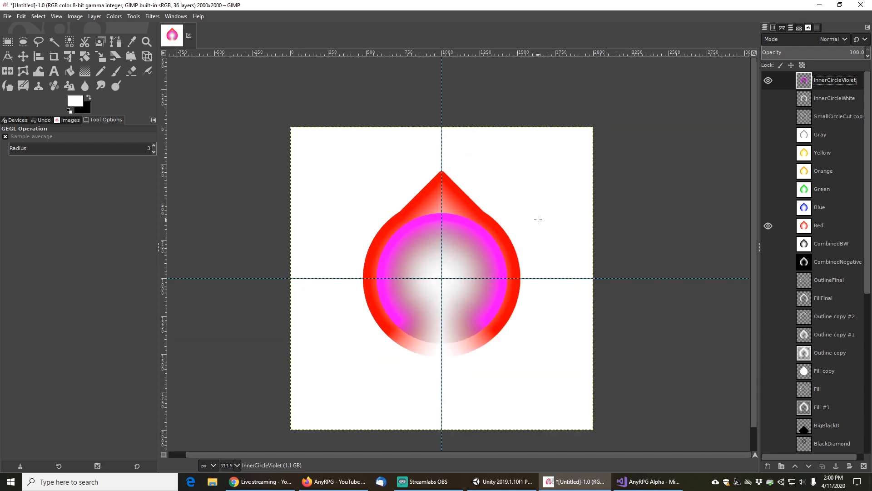
Zoom in and out to examine the violet inner circle over the red marker
scroll(538, 219, up, 1)
scroll(538, 220, down, 1)
scroll(538, 220, up, 1)
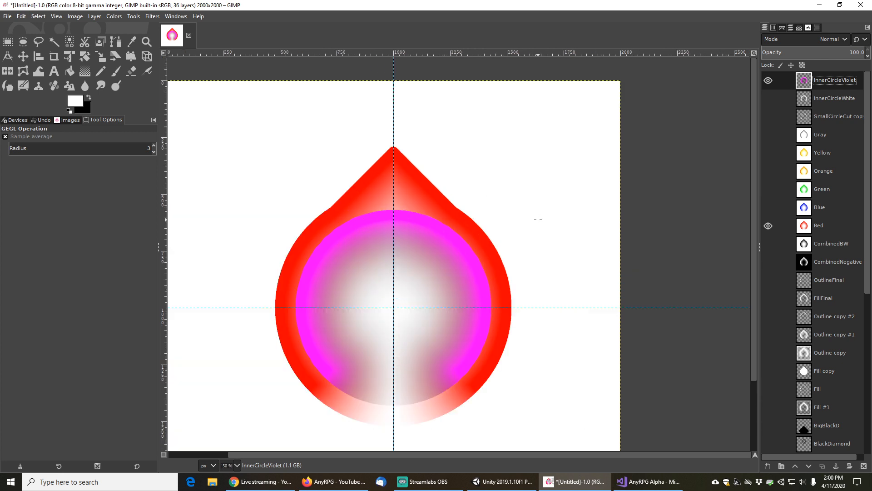
scroll(538, 220, down, 1)
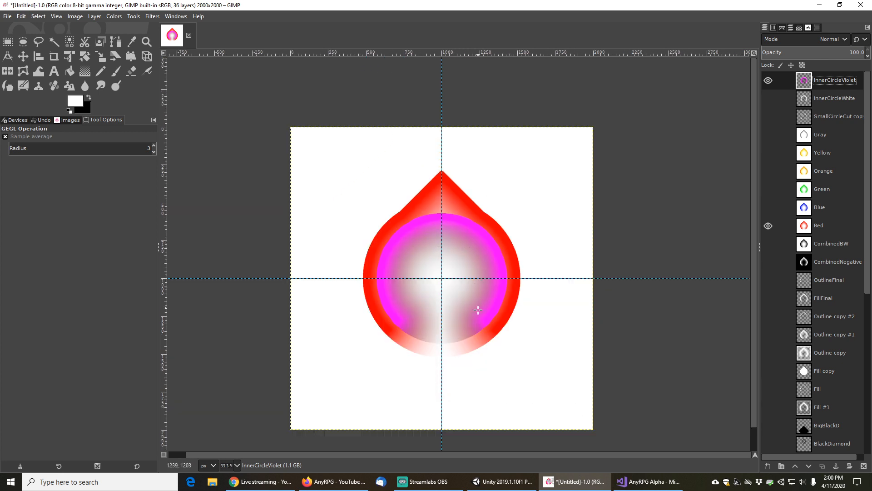
scroll(530, 269, up, 1)
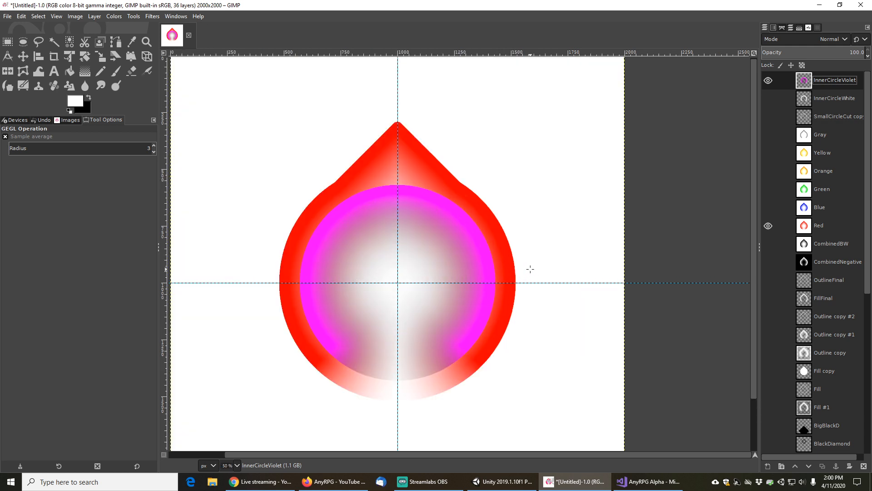
scroll(531, 262, down, 1)
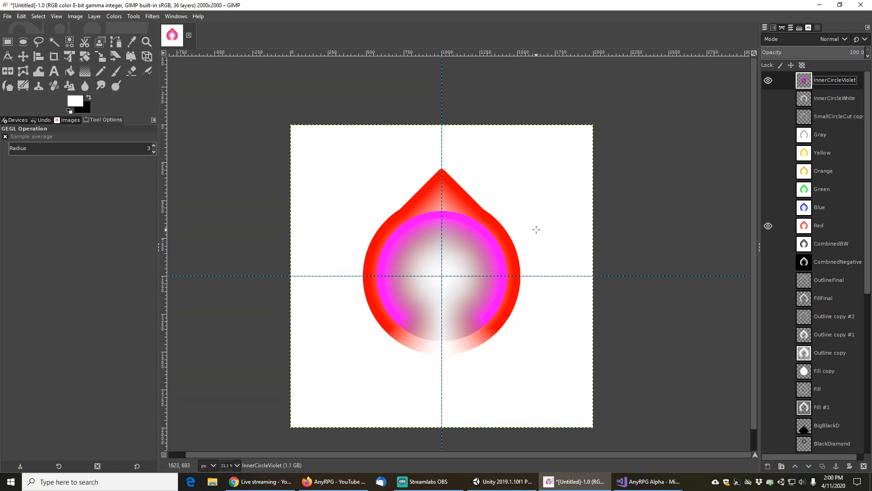
scroll(535, 234, up, 1)
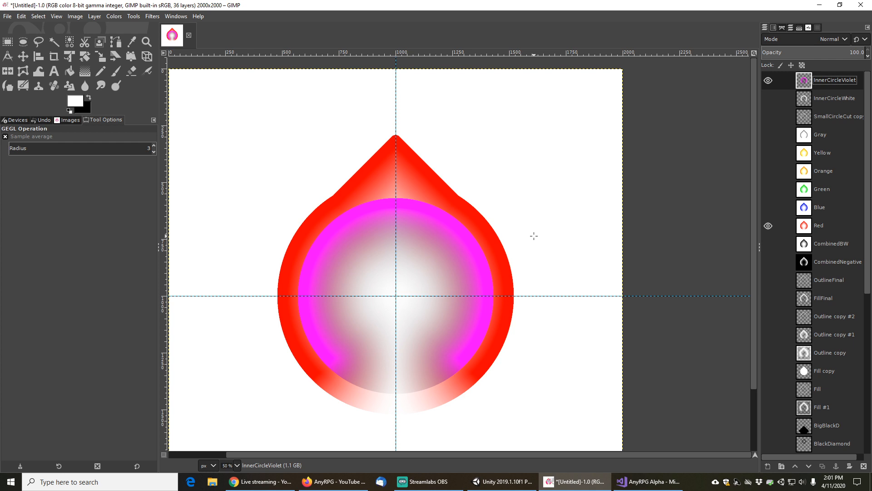
scroll(534, 235, down, 1)
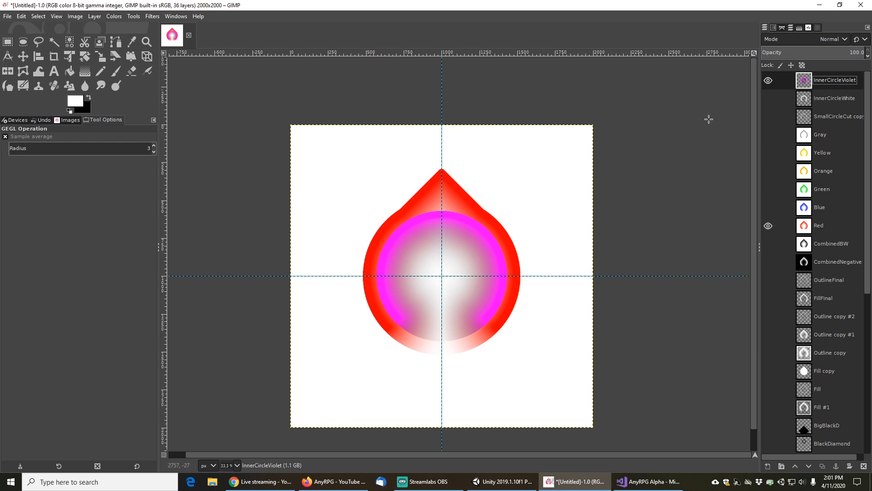
Hide the InnerCircleViolet and Red layers, then show and select the SmallCircleCut copy layer
click(768, 81)
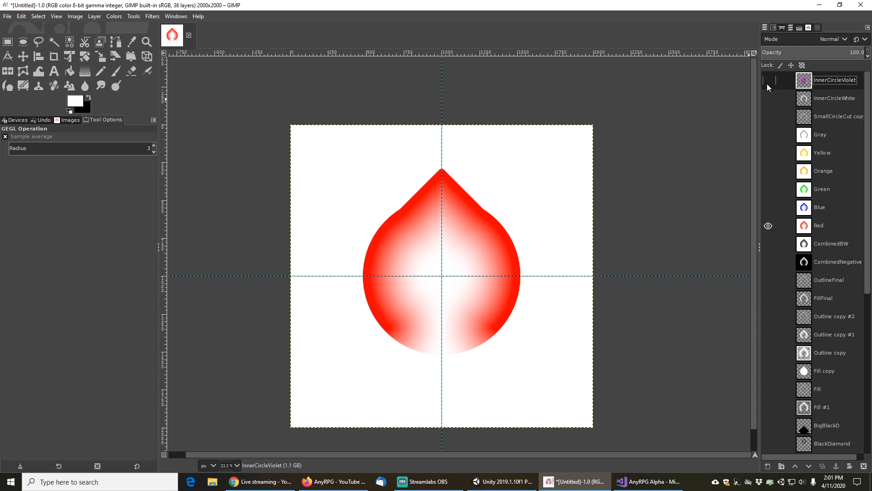
click(768, 226)
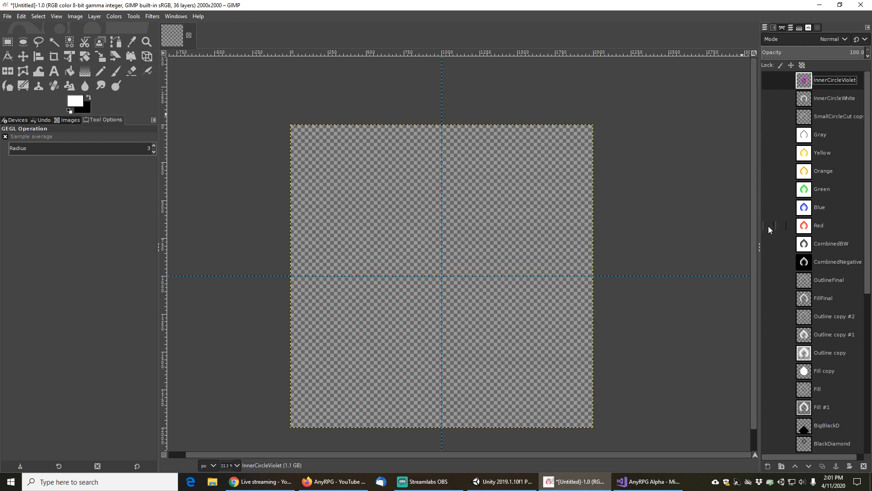
click(826, 114)
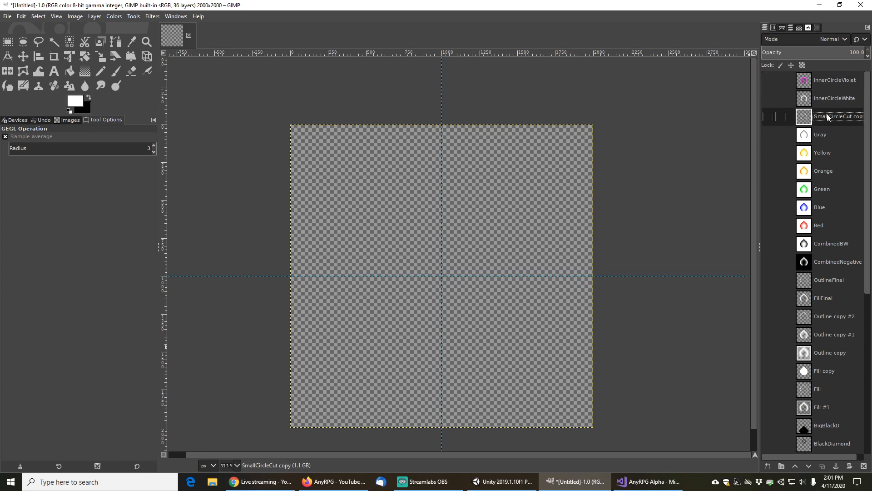
click(769, 118)
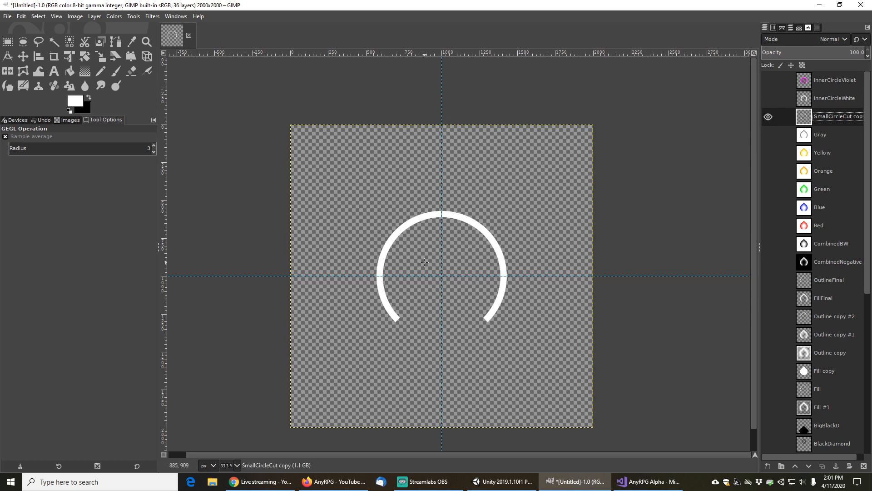
Fuzzy-select the white ring, add a new transparent layer above it, and hide SmallCircleCut copy
click(54, 41)
click(383, 250)
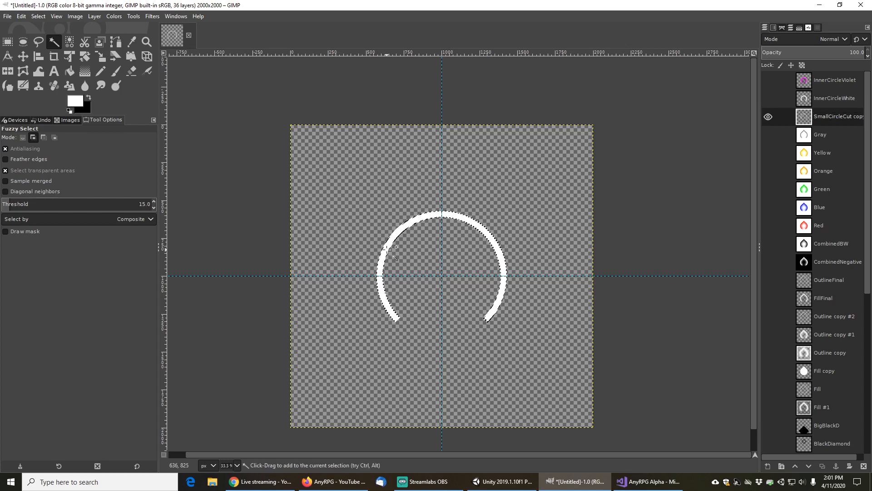
click(768, 466)
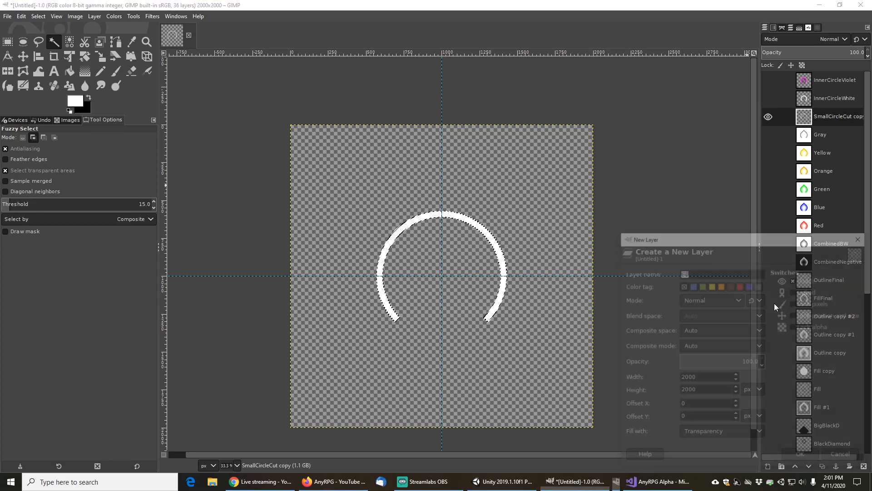
click(802, 457)
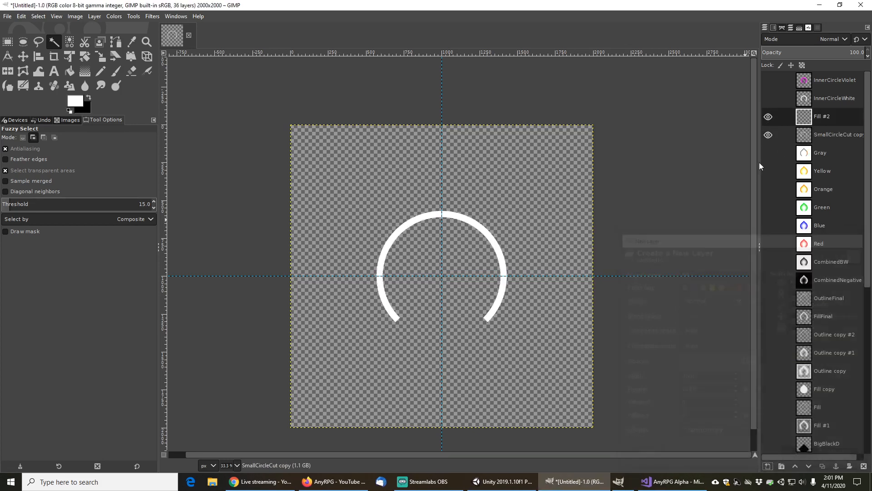
click(768, 134)
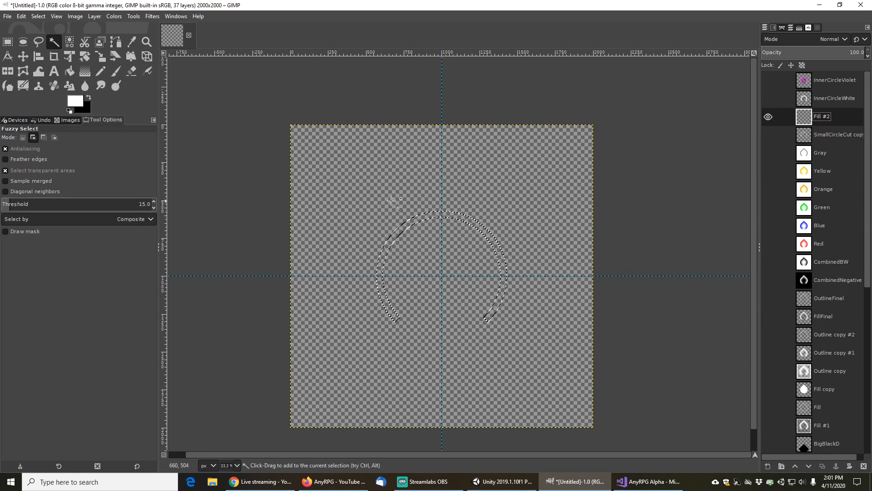
Feather the ring selection by 100 px
click(38, 16)
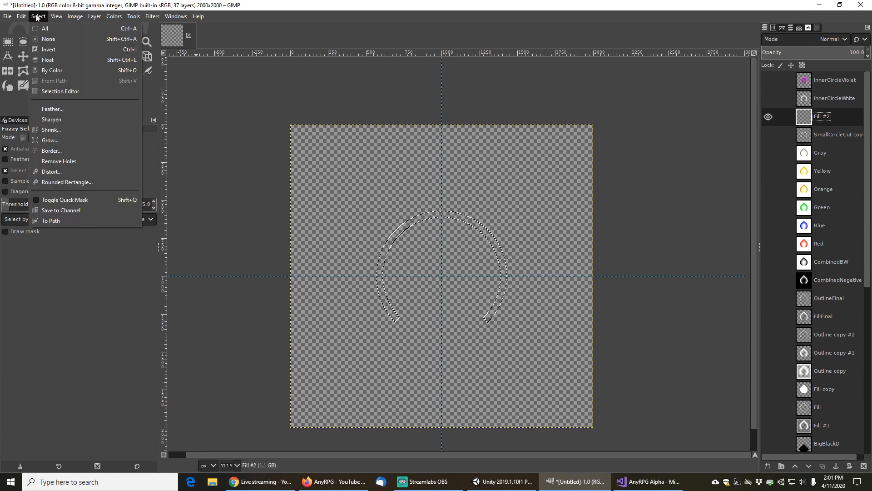
click(55, 110)
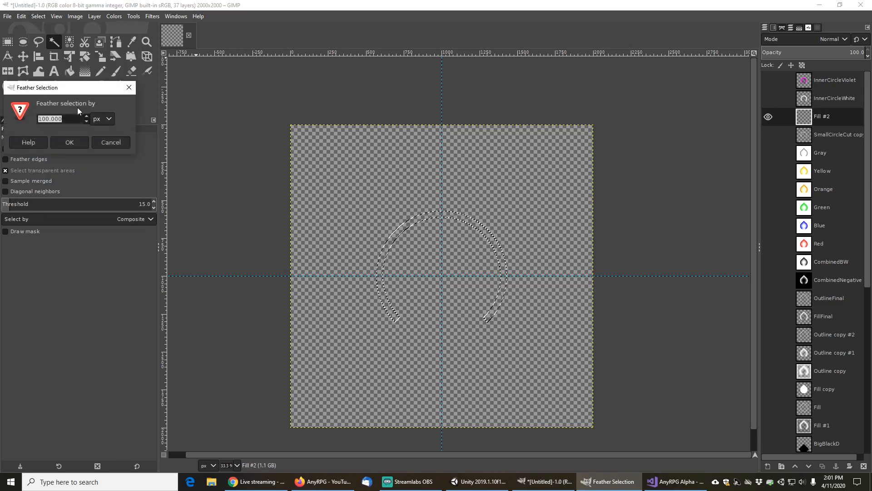
click(72, 142)
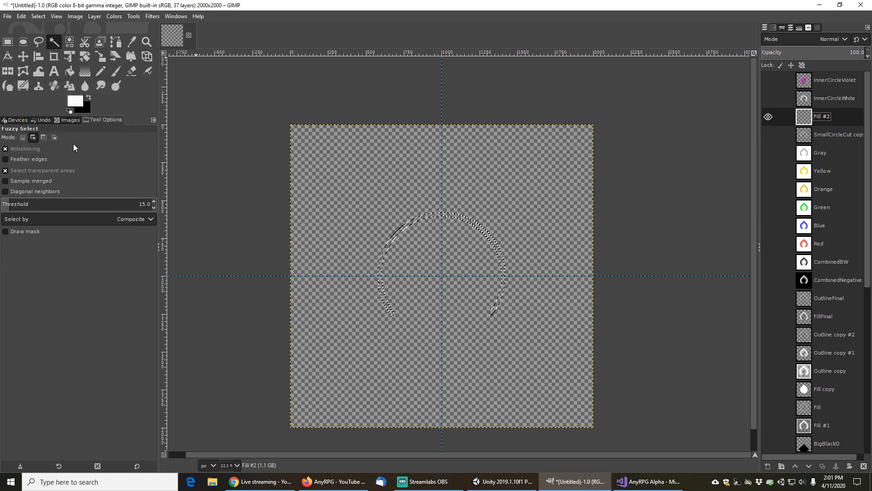
Set the foreground color to magenta ff00ff and bucket-fill the feathered ring selection on the new layer
click(72, 72)
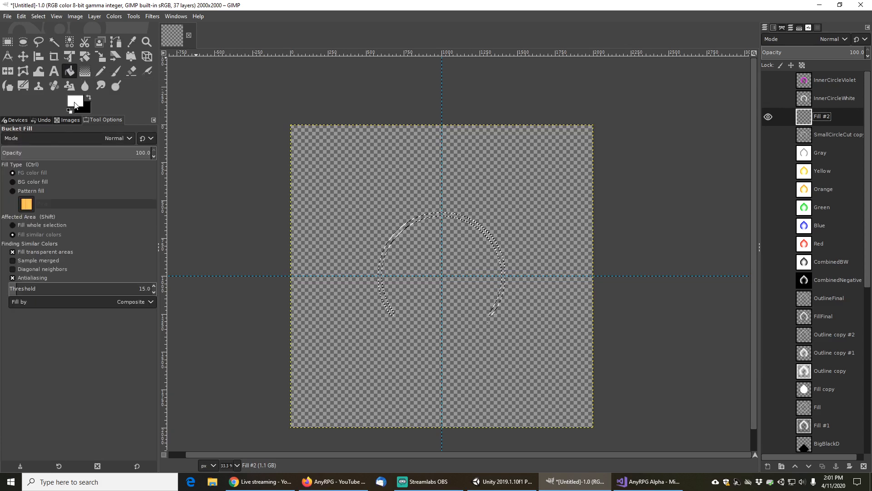
click(74, 104)
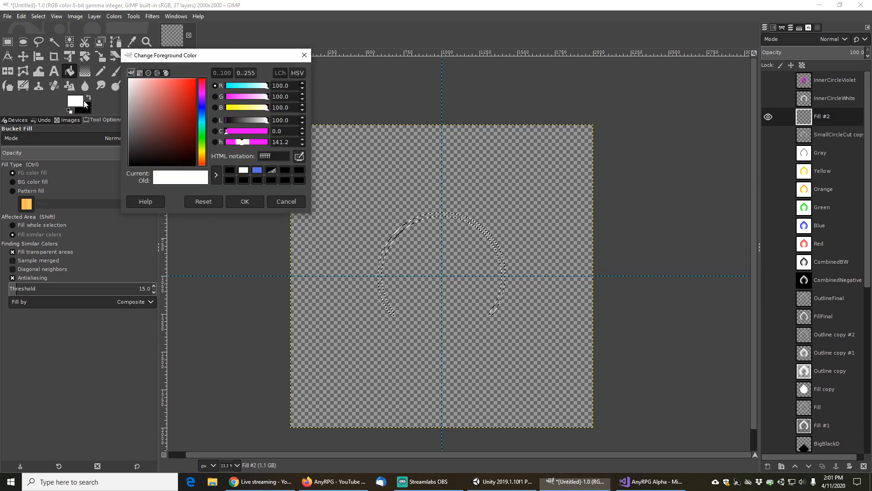
click(257, 87)
drag(256, 107, 222, 98)
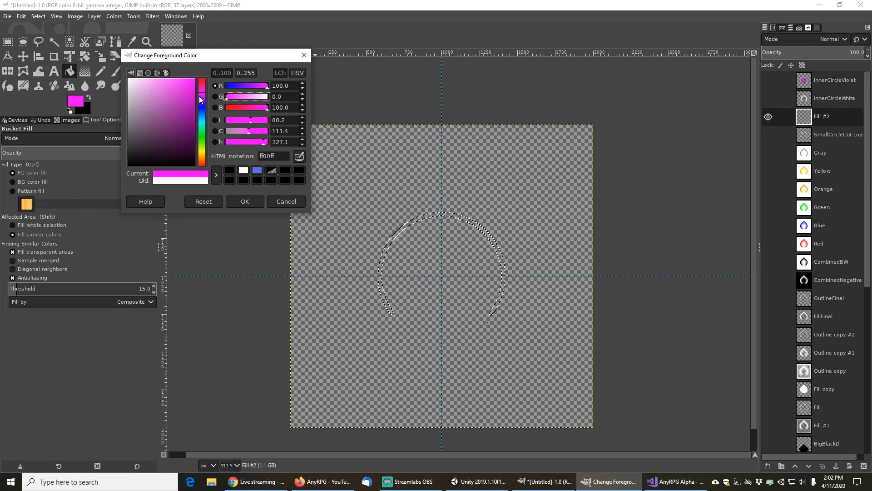
click(244, 202)
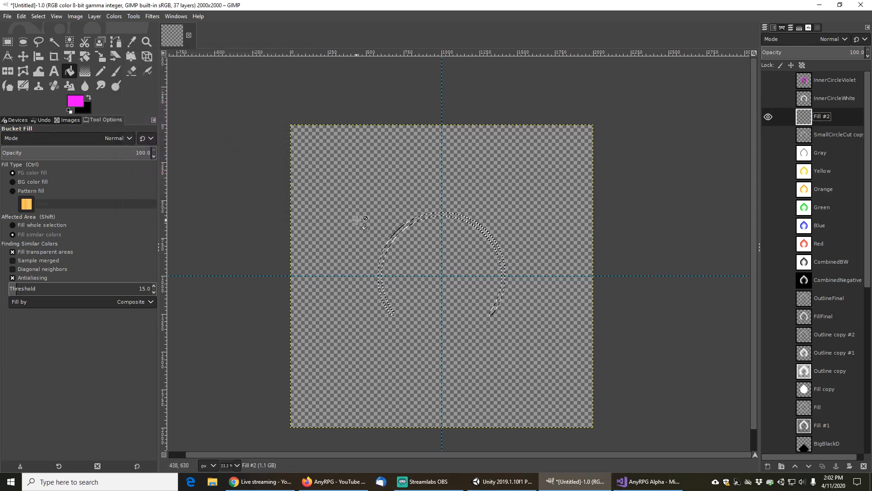
click(400, 232)
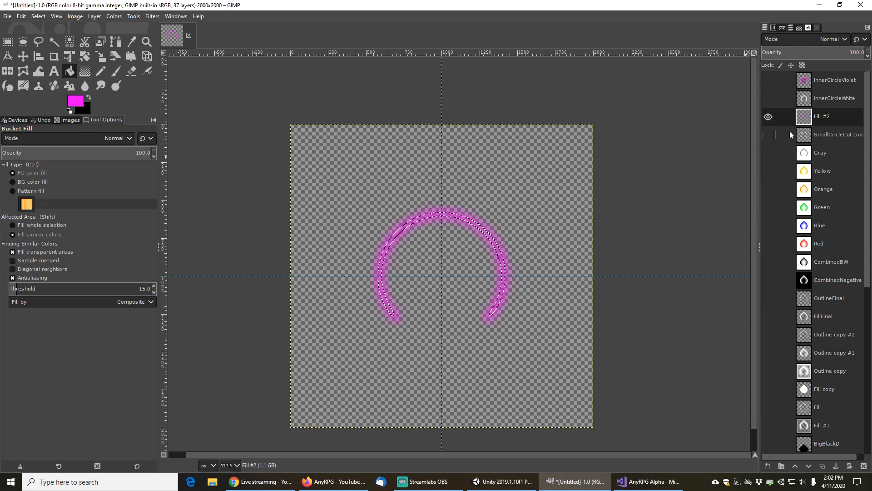
Clear the selection and toggle the Red layer to preview the feathered magenta ring over it
click(38, 17)
click(46, 37)
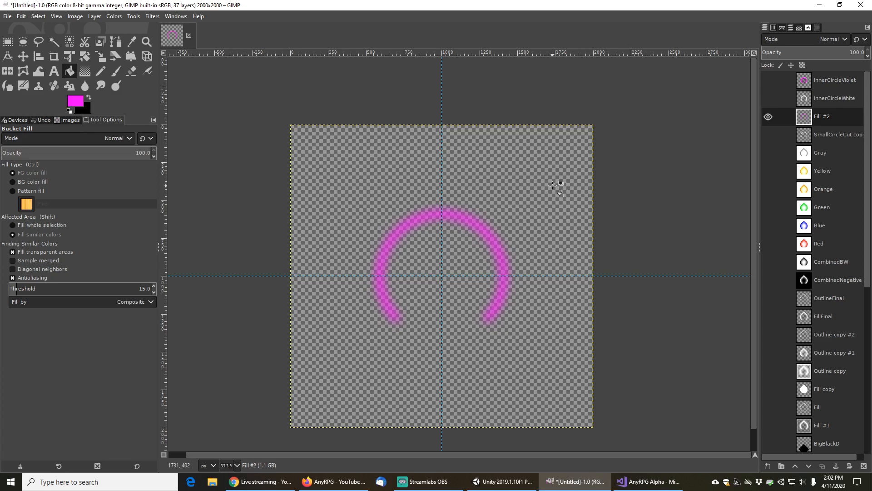
key(ctrl)
scroll(456, 259, up, 1)
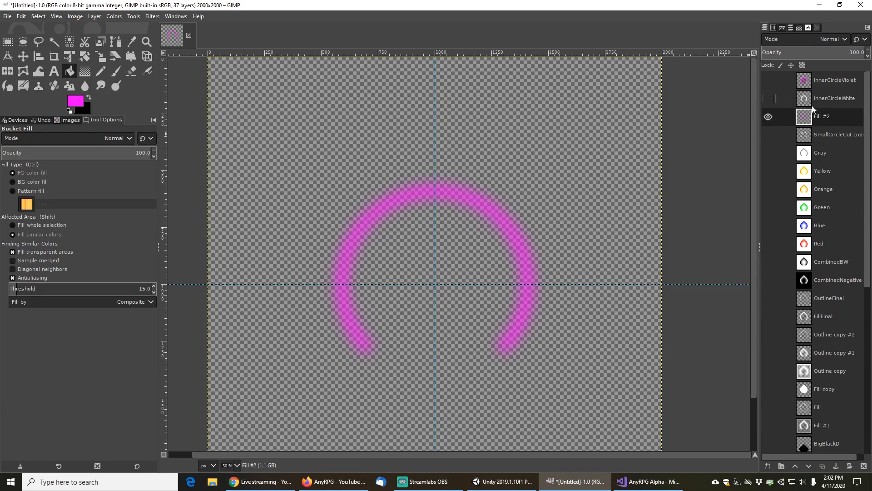
click(772, 246)
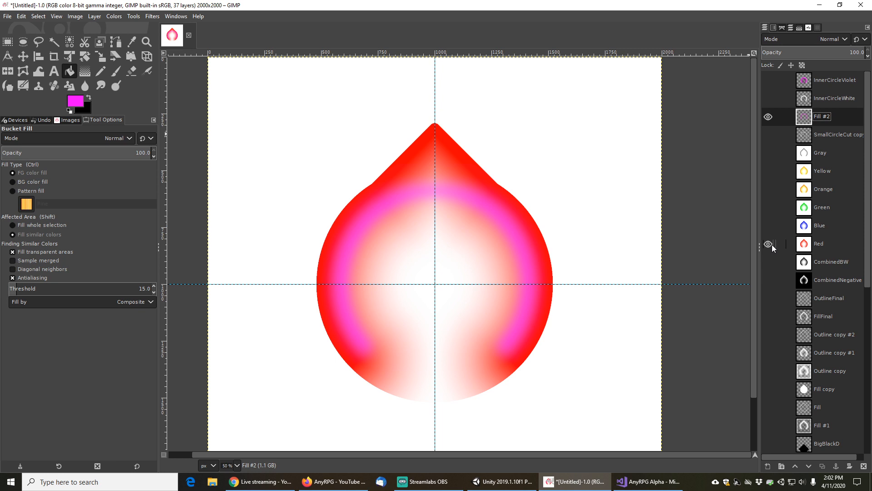
click(769, 244)
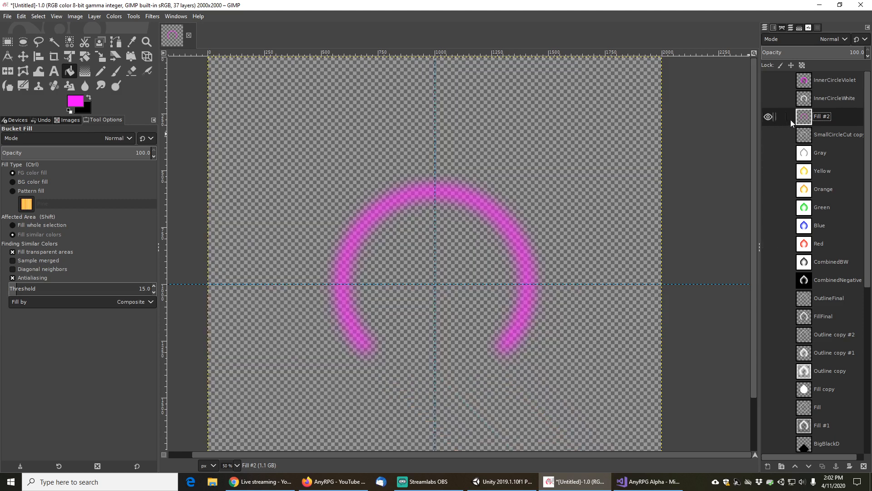
Rename the new layer TooFeatheredViolet and hide it
double_click(824, 117)
text(TooFeatheredViolet)
key(Return)
click(768, 117)
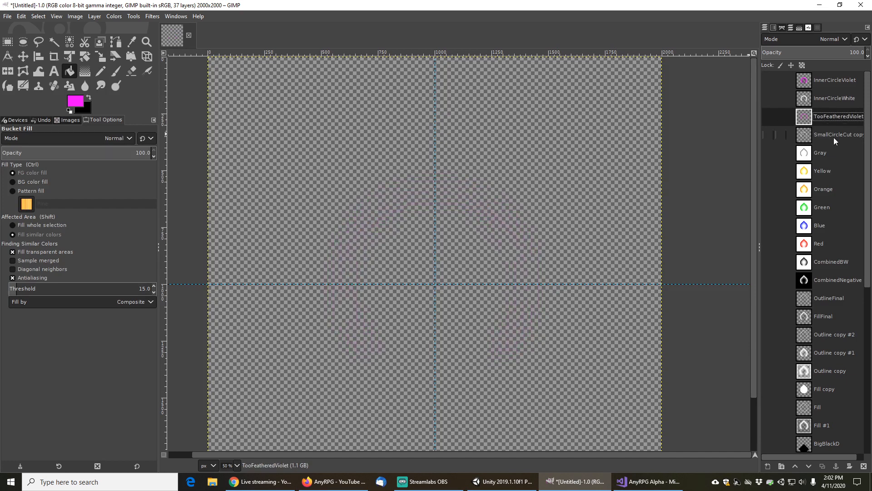
Show and select SmallCircleCut copy and fuzzy-select its white ring again
click(834, 139)
click(768, 135)
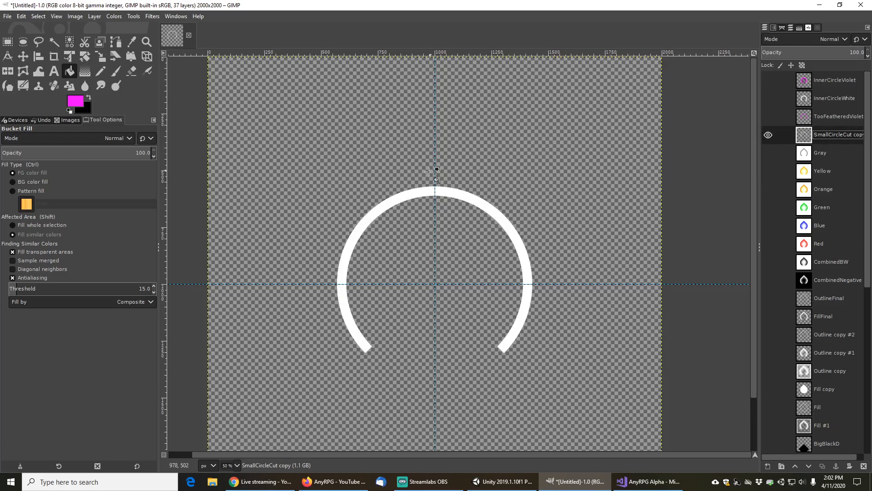
click(54, 42)
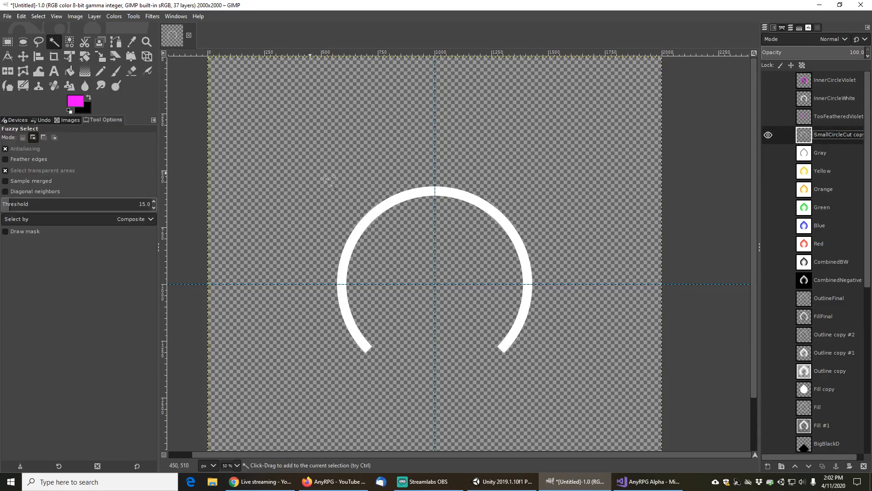
click(397, 198)
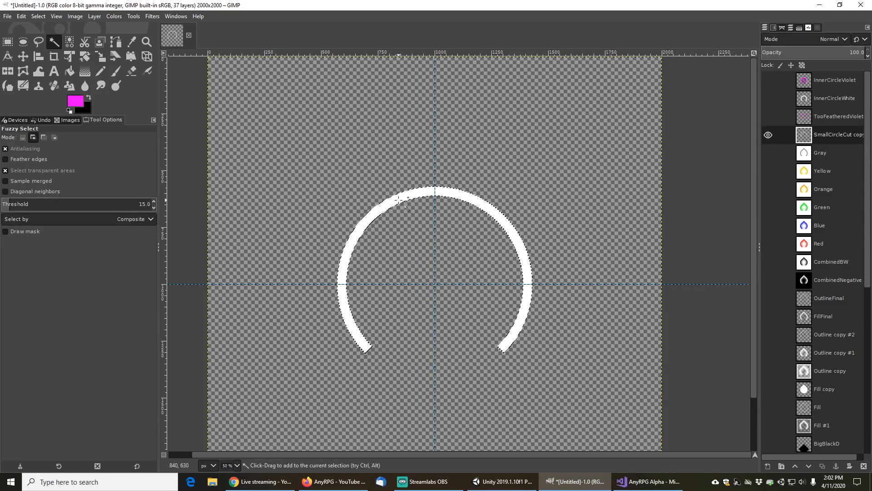
Add another new transparent layer and hide SmallCircleCut copy
click(768, 466)
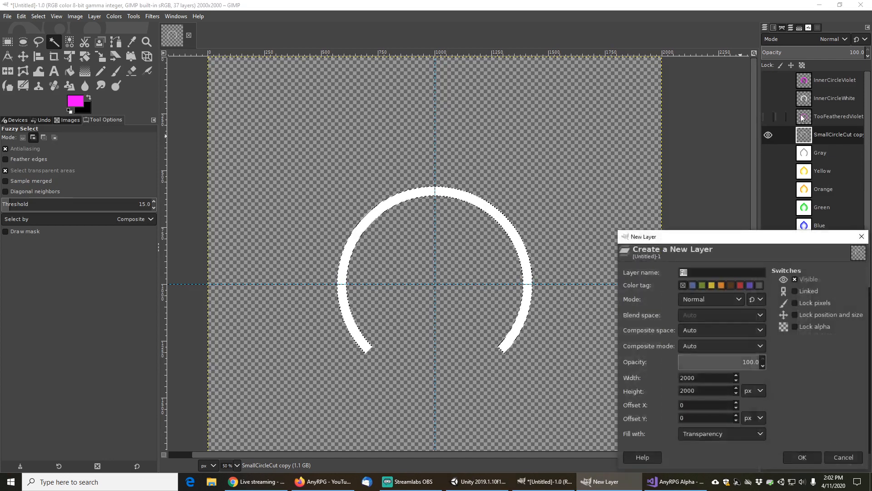
click(806, 458)
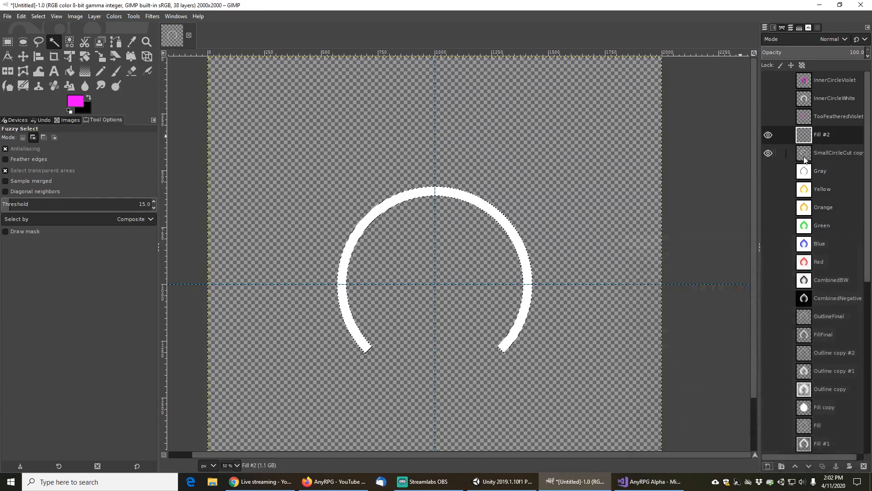
click(769, 153)
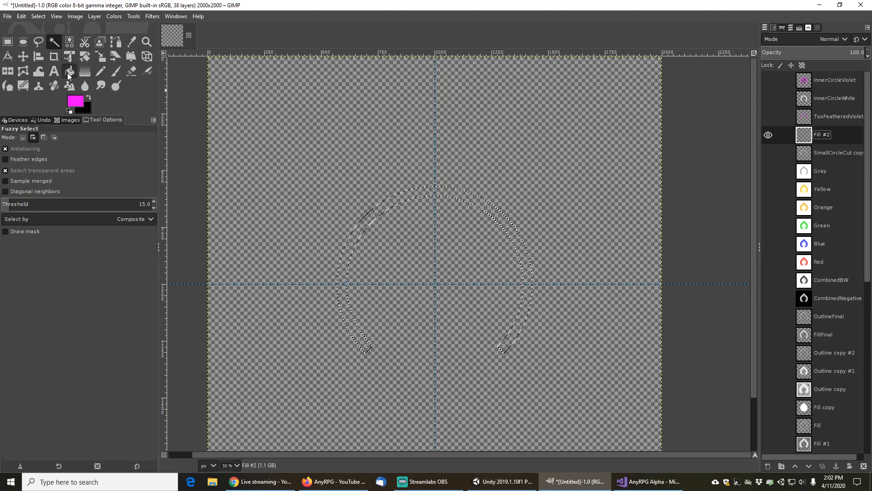
Feather the ring selection by 20 px and bucket-fill it with magenta on the new layer
click(39, 16)
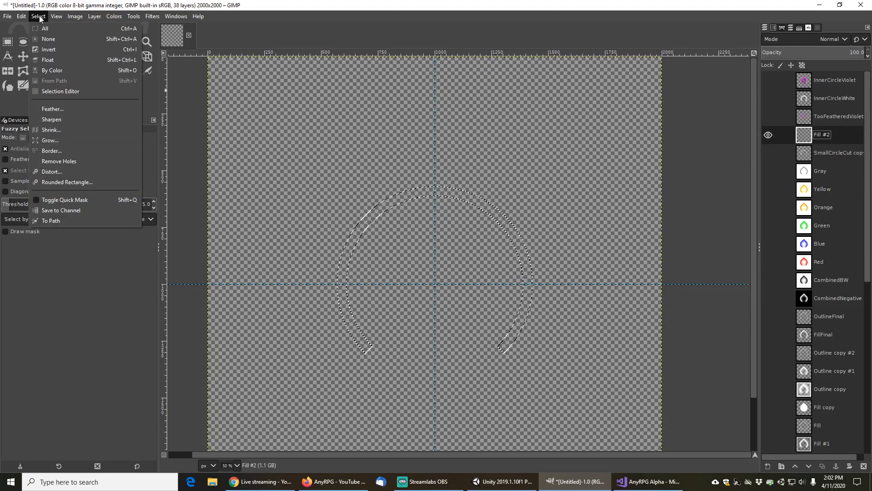
click(62, 110)
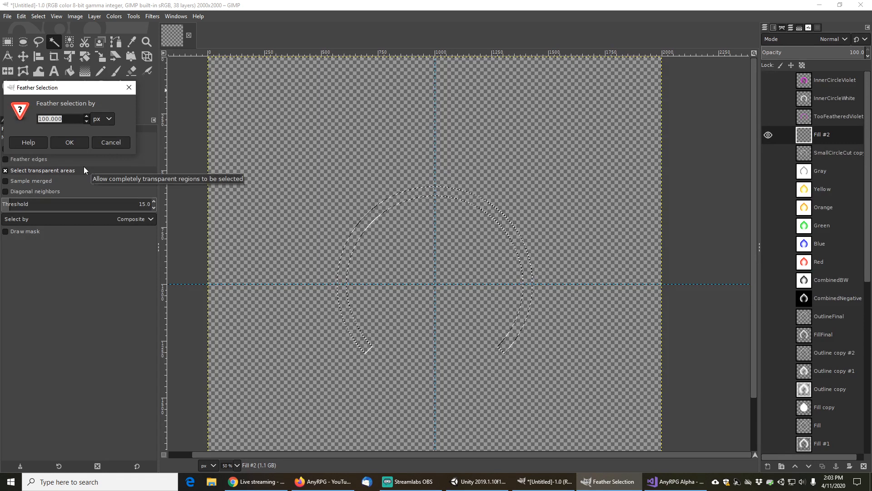
text(20)
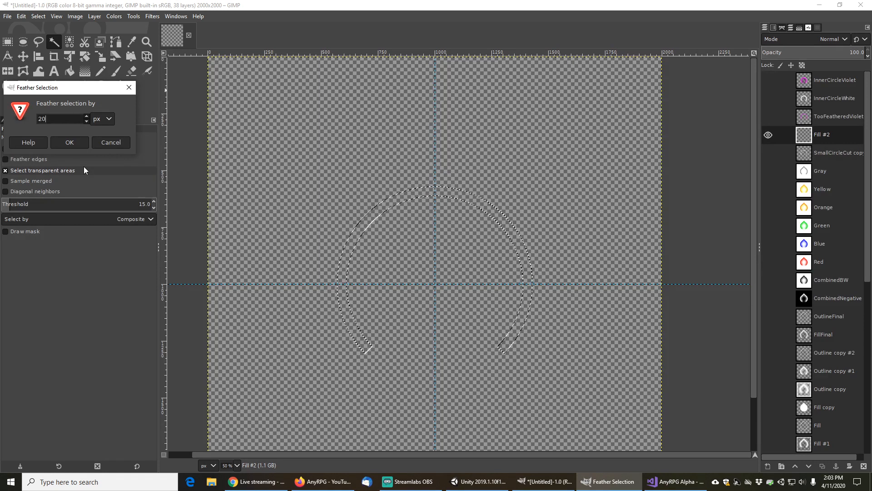
click(69, 142)
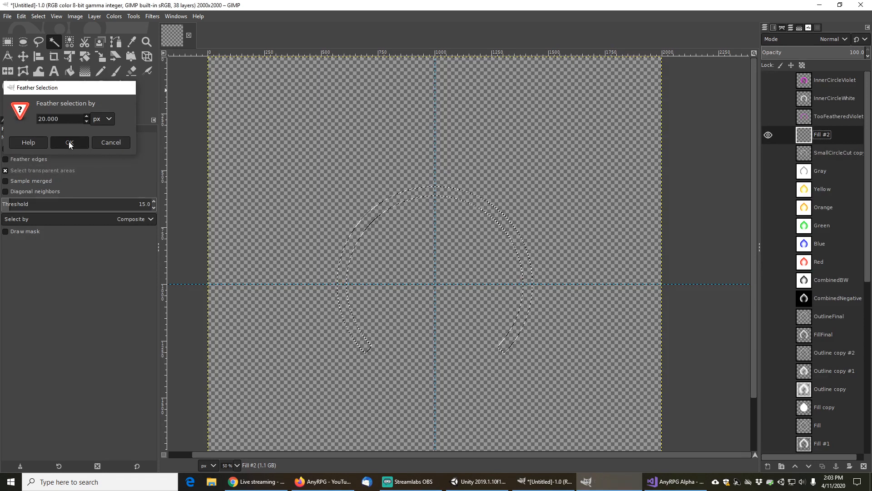
shift+click(391, 201)
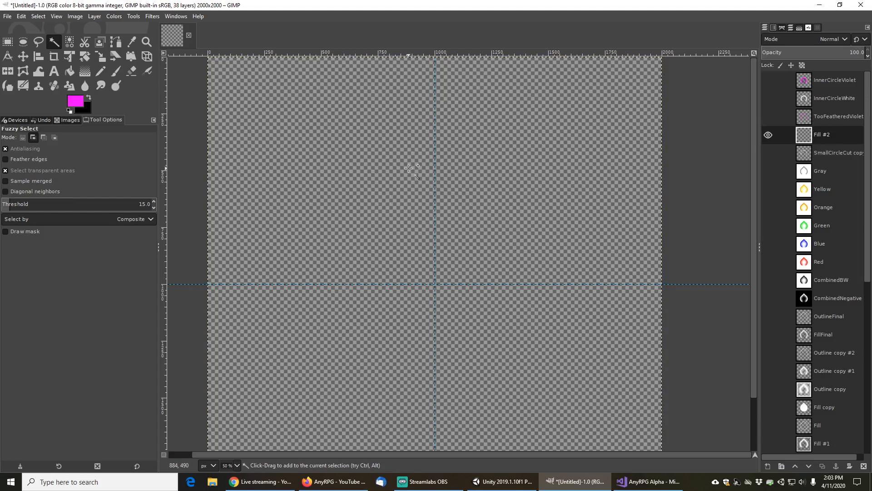
ctrl+click(398, 213)
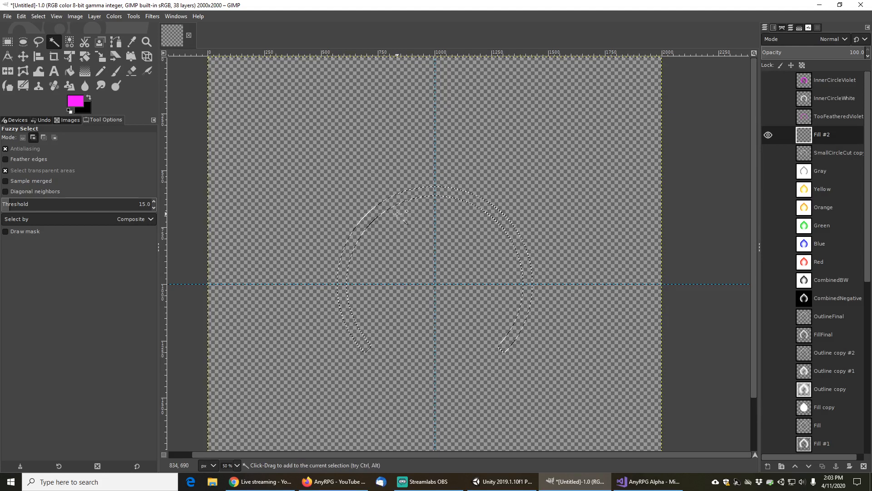
click(68, 75)
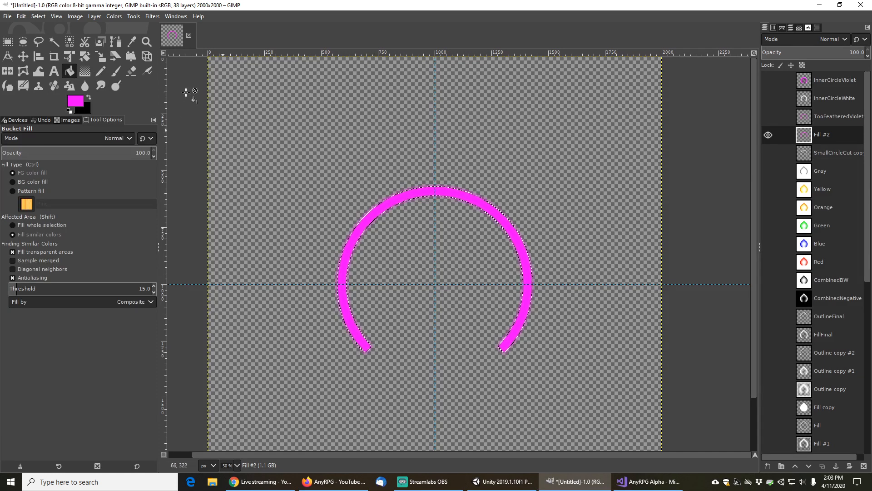
Deselect everything and show the Red layer beneath to check the softened magenta ring
click(38, 16)
click(42, 41)
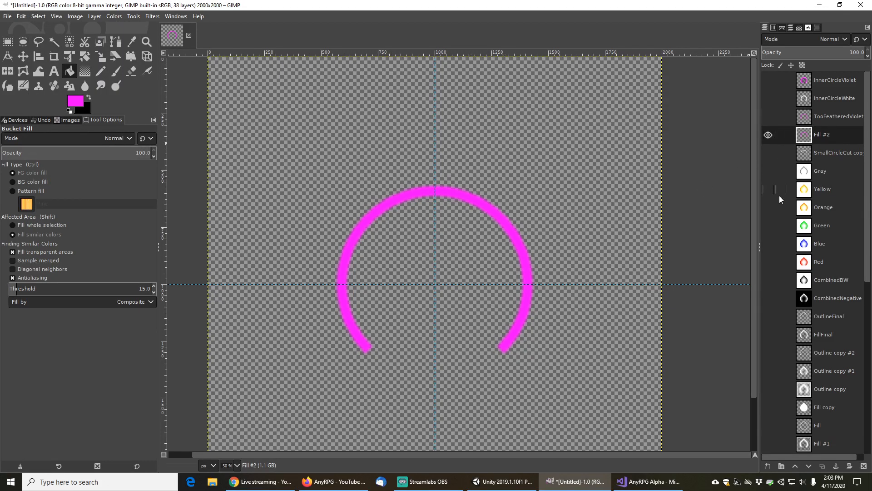
click(769, 262)
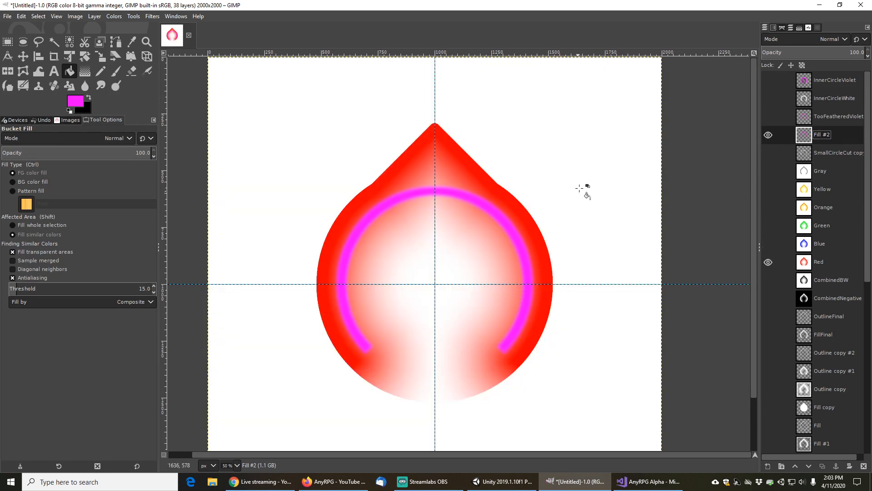
scroll(563, 255, down, 1)
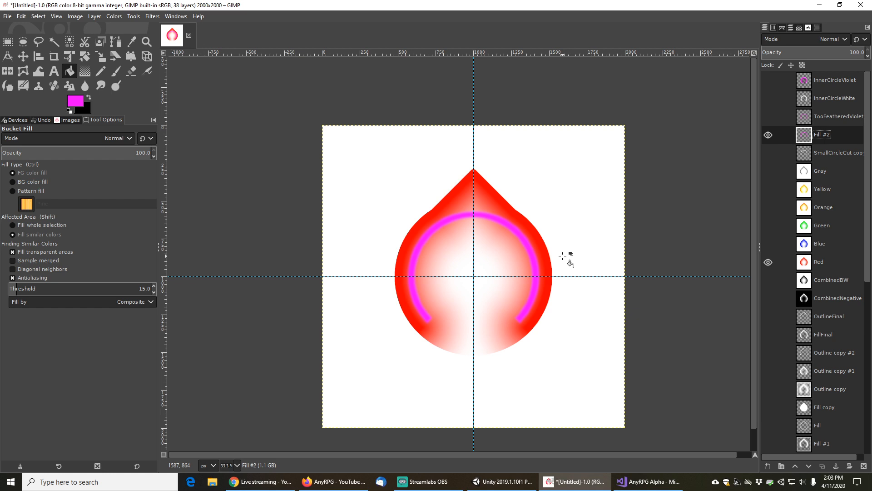
scroll(567, 260, up, 1)
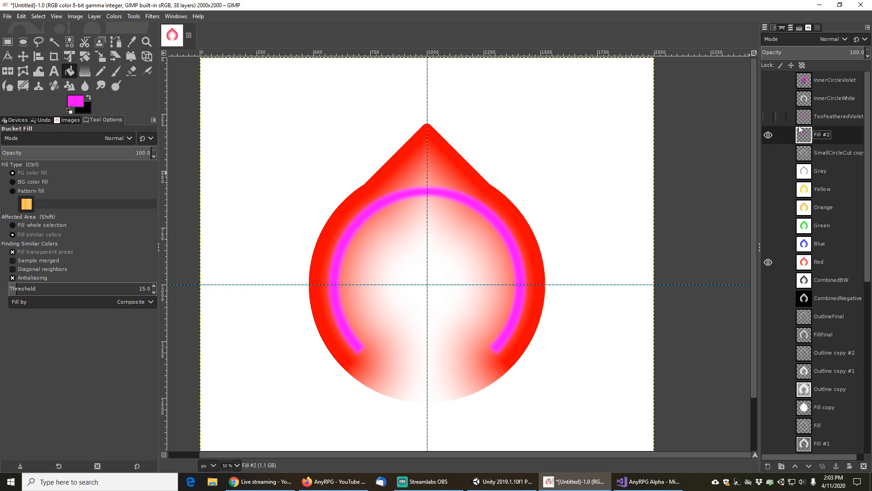
Create a new layer from visible, then hide the Fill #2 and Red layers
click(94, 17)
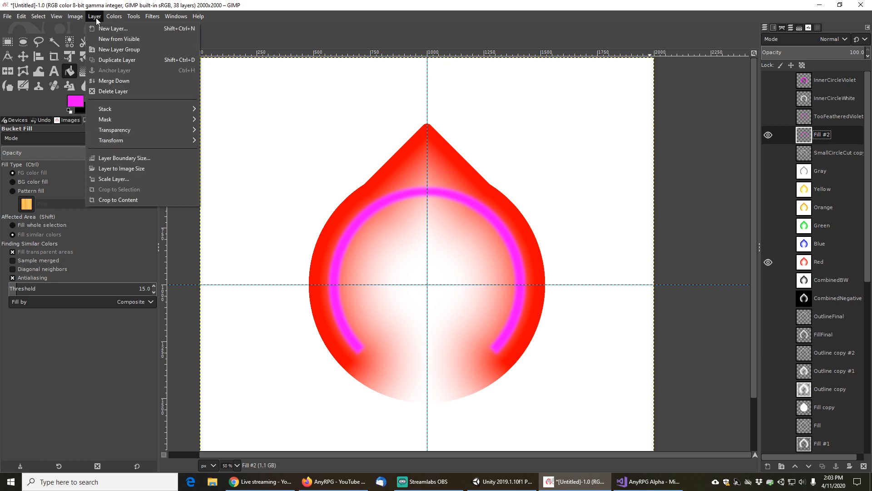
click(129, 39)
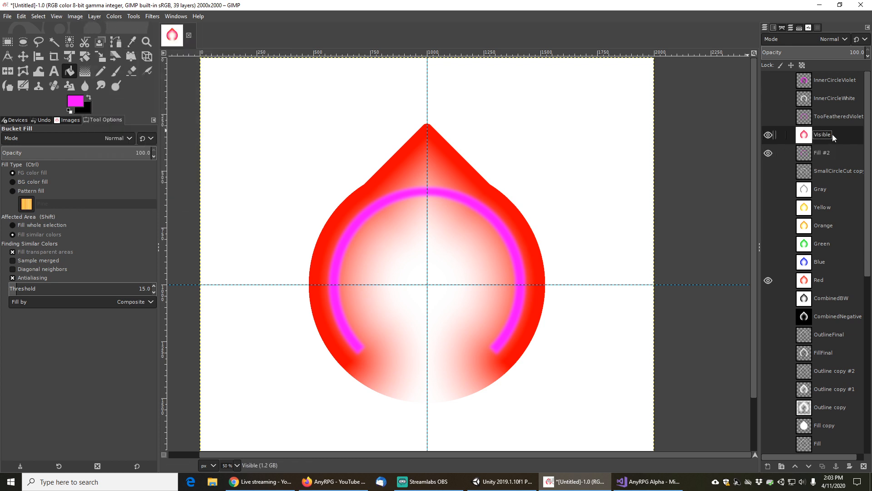
click(768, 153)
click(769, 280)
Fuzzy-select the black triangle on the BigBlackD layer, then select and show the Visible layer
scroll(770, 281, down, 4)
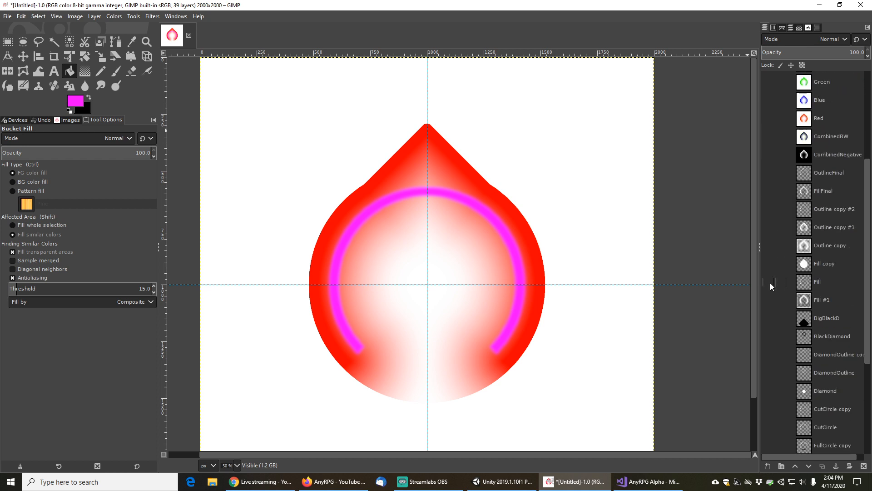
scroll(770, 283, down, 2)
click(834, 237)
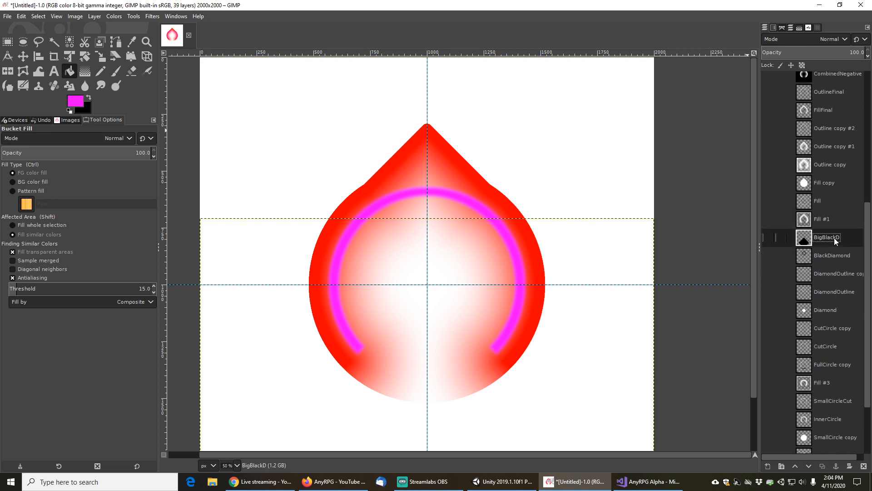
scroll(779, 133, up, 6)
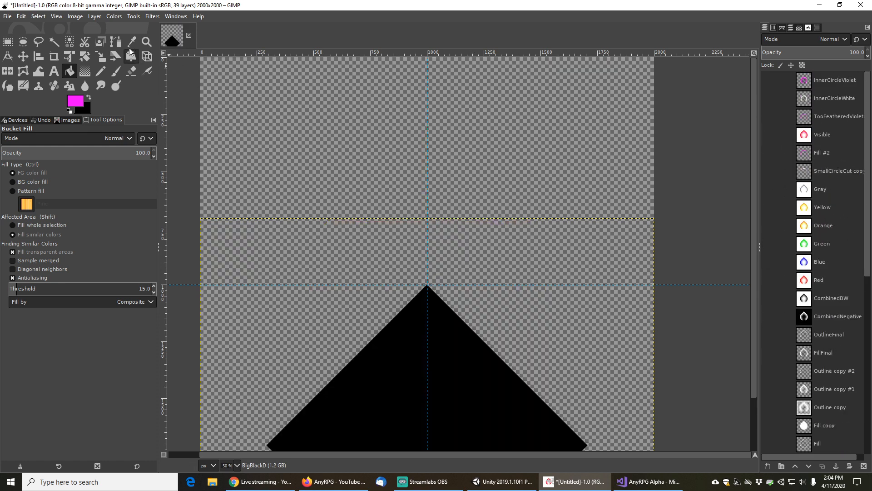
click(54, 42)
click(410, 350)
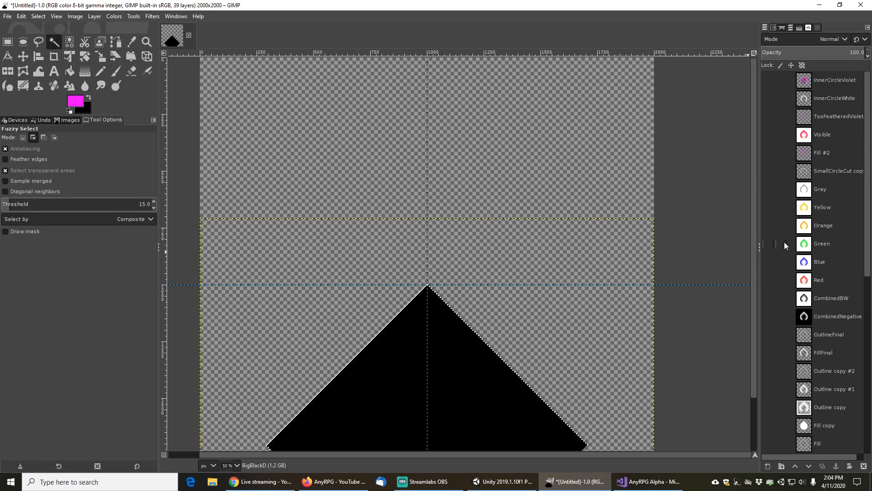
click(829, 137)
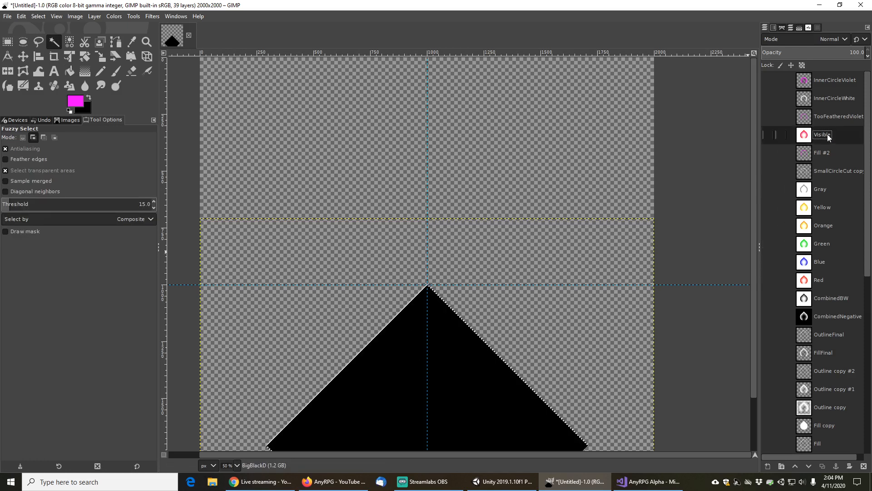
click(768, 137)
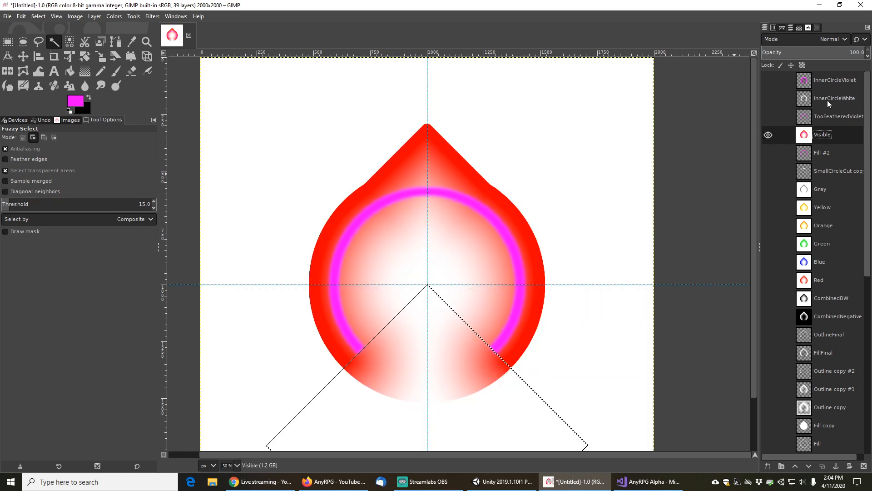
click(20, 17)
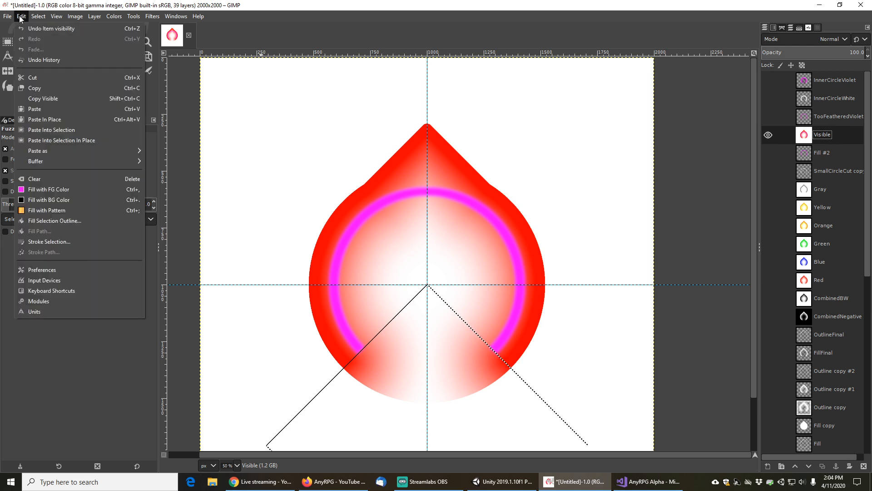
click(38, 78)
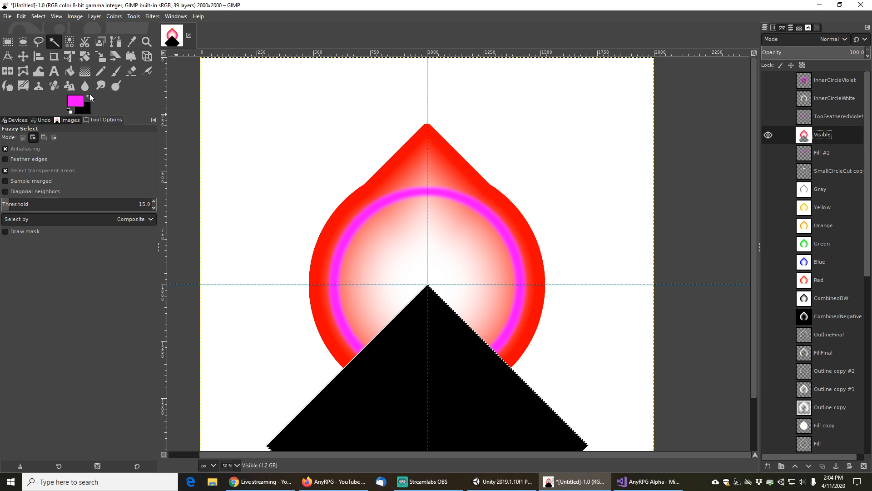
key(Delete)
scroll(781, 285, down, 5)
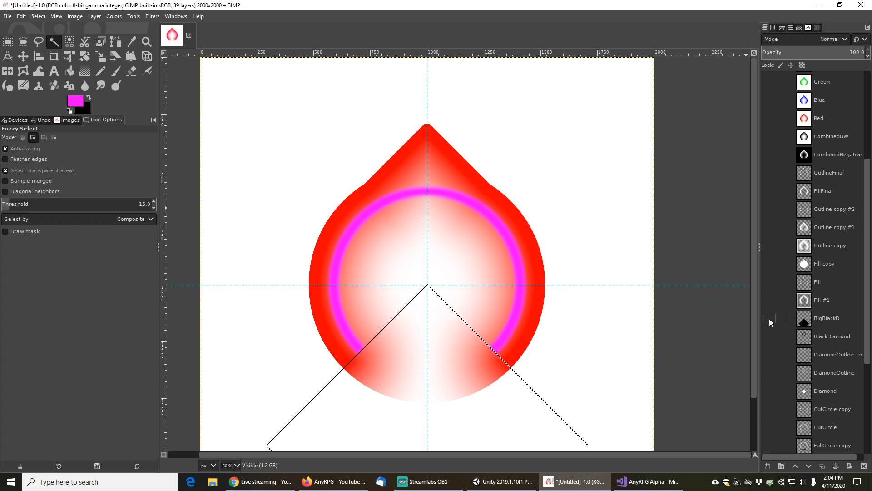
scroll(770, 318, down, 5)
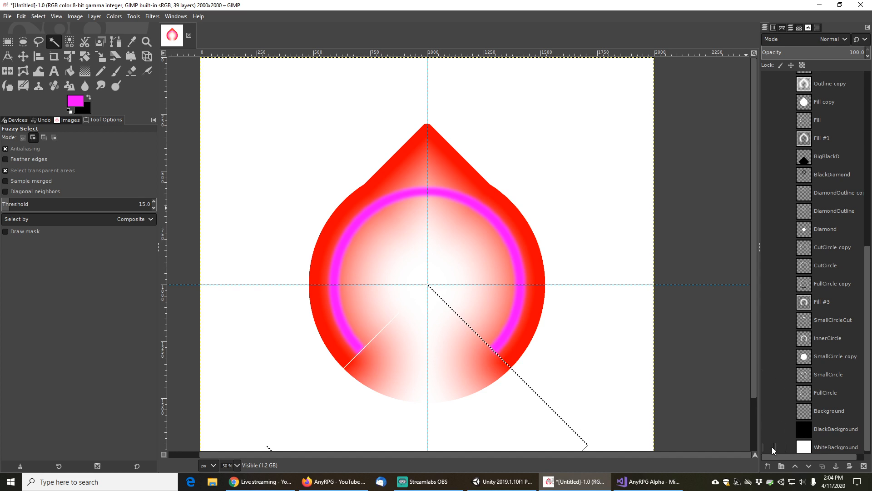
scroll(778, 384, up, 10)
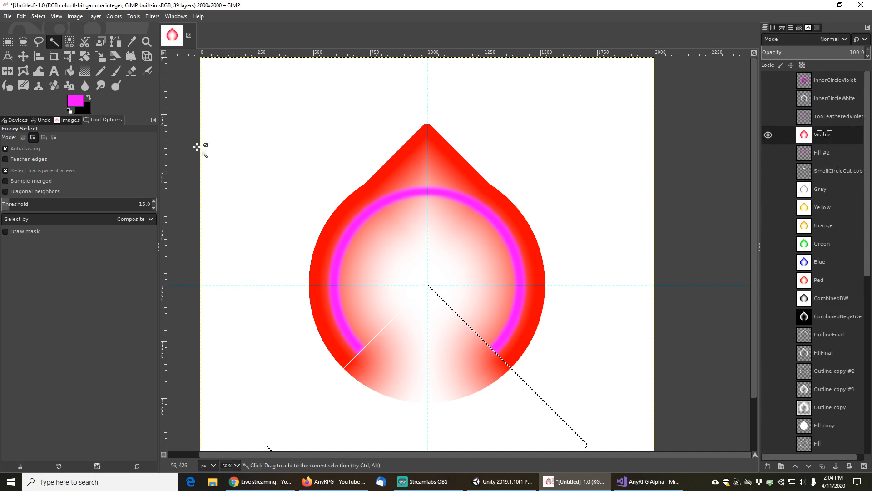
Cut the triangle-shaped area out of the Visible layer and clear the selection
click(21, 18)
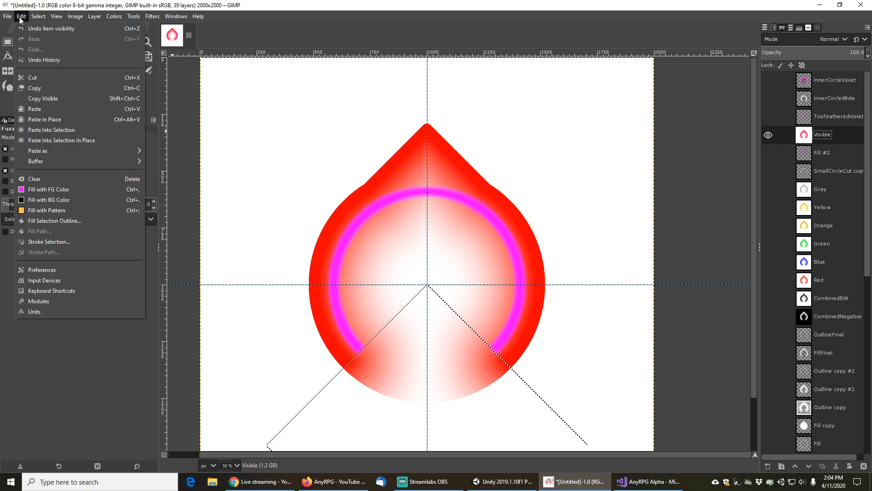
click(40, 78)
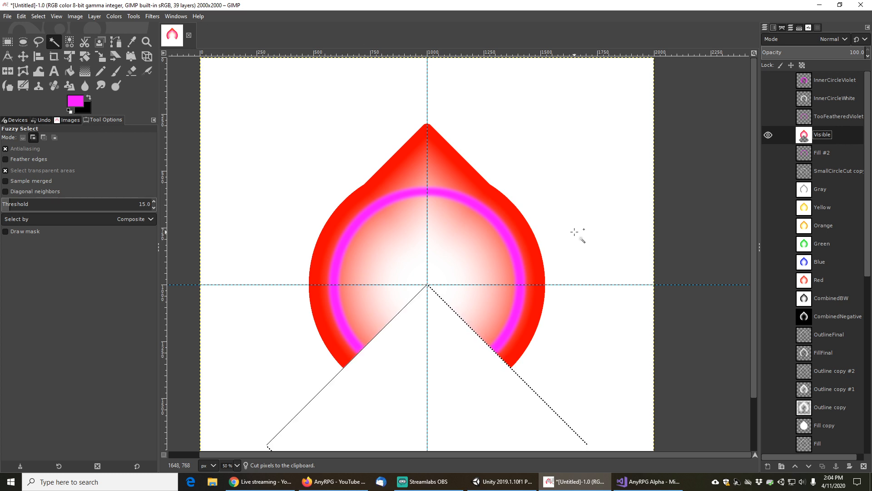
click(35, 16)
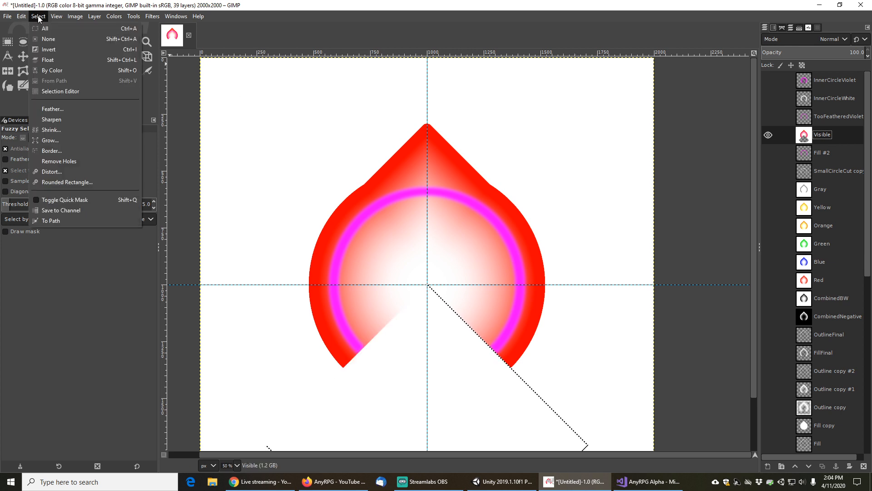
click(43, 36)
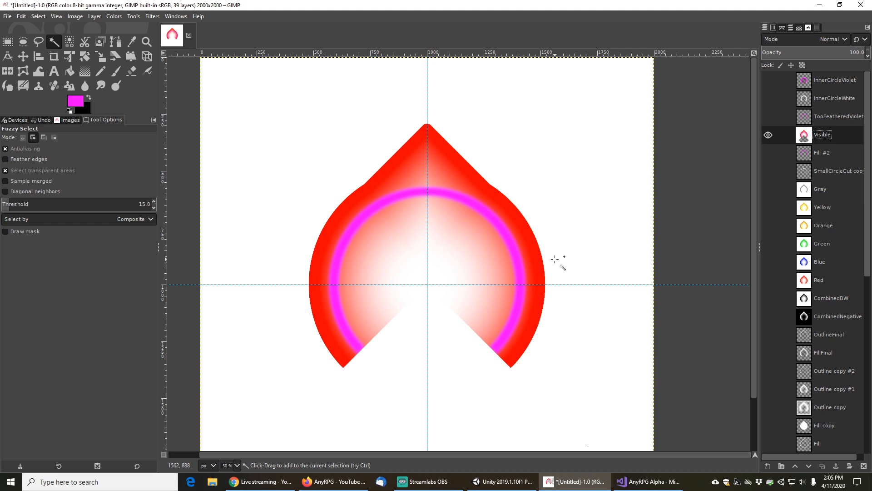
Create another new layer from visible and toggle the WhiteBackground layer's visibility
scroll(555, 259, down, 3)
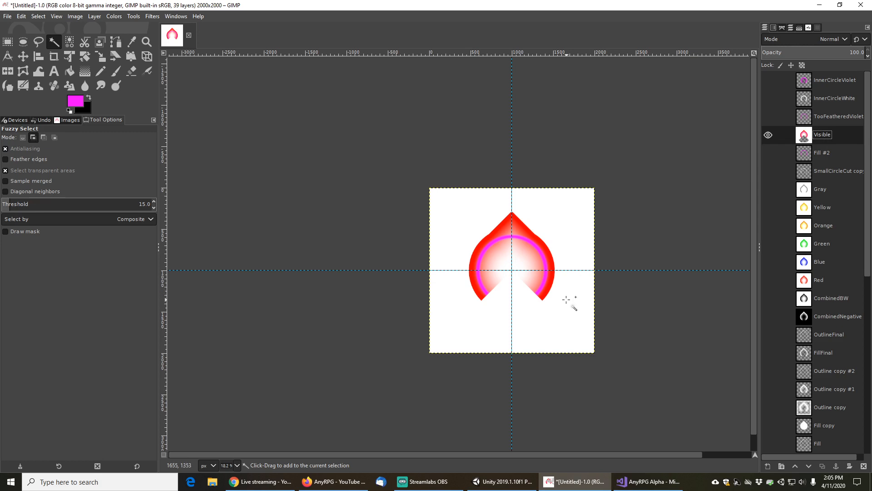
scroll(566, 300, up, 3)
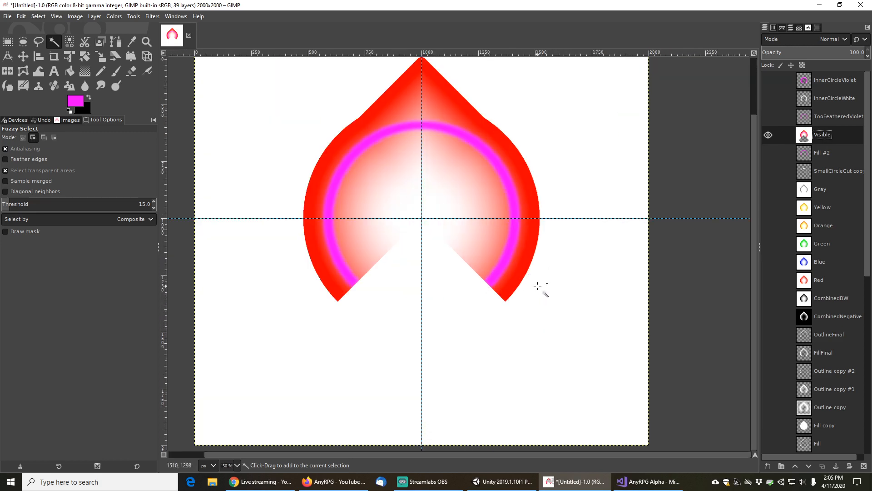
scroll(538, 286, down, 1)
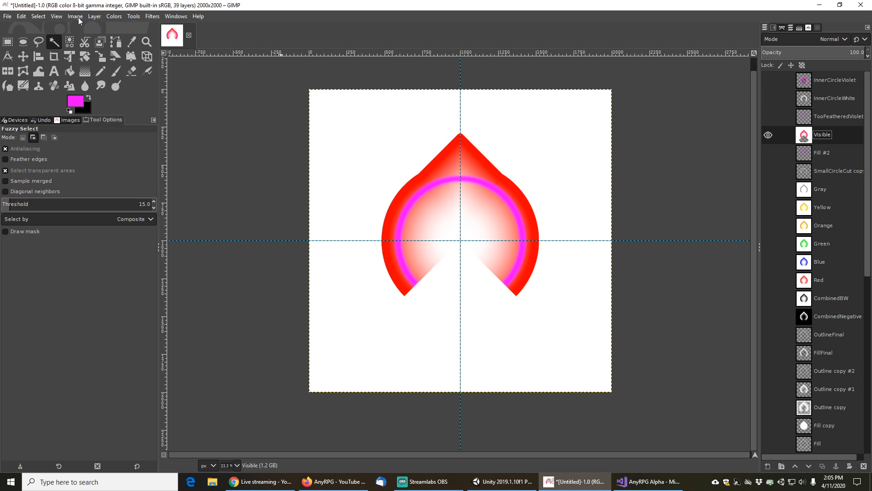
click(95, 17)
click(113, 39)
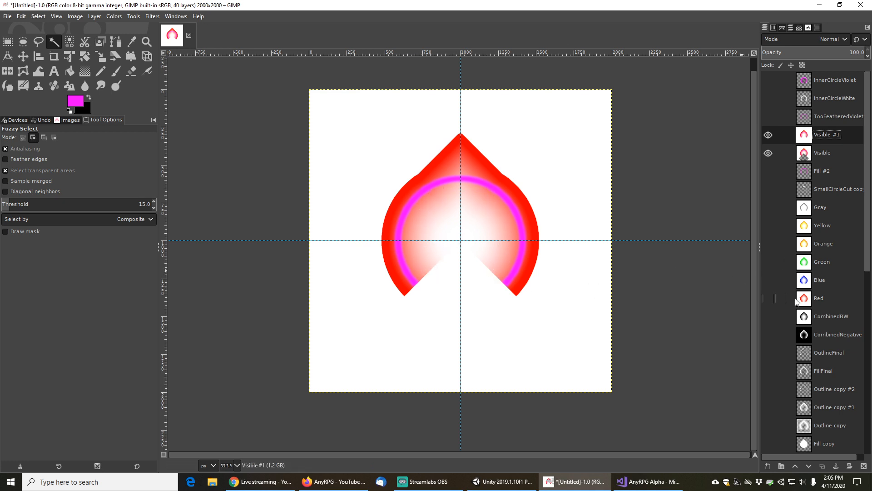
scroll(476, 255, up, 1)
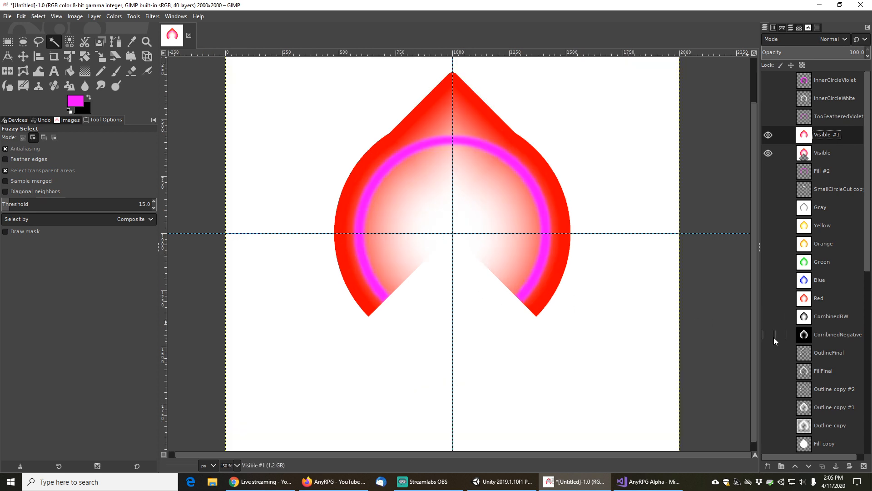
scroll(781, 343, down, 8)
click(768, 443)
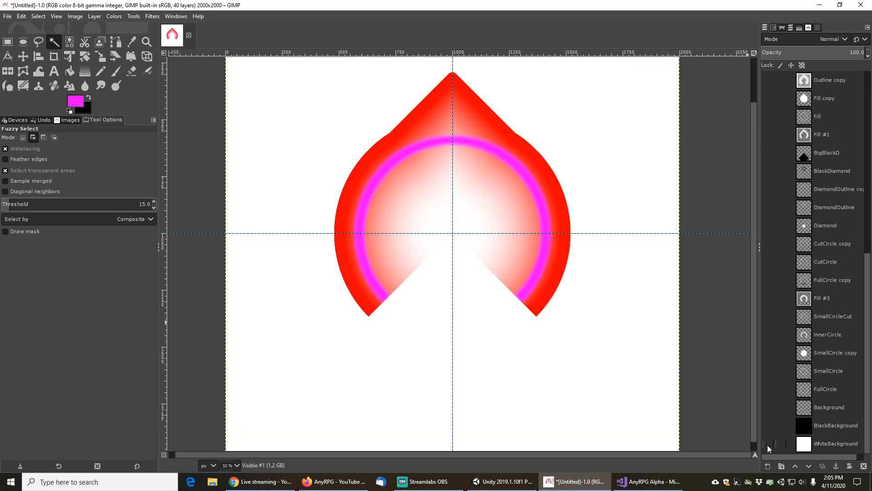
scroll(775, 254, up, 8)
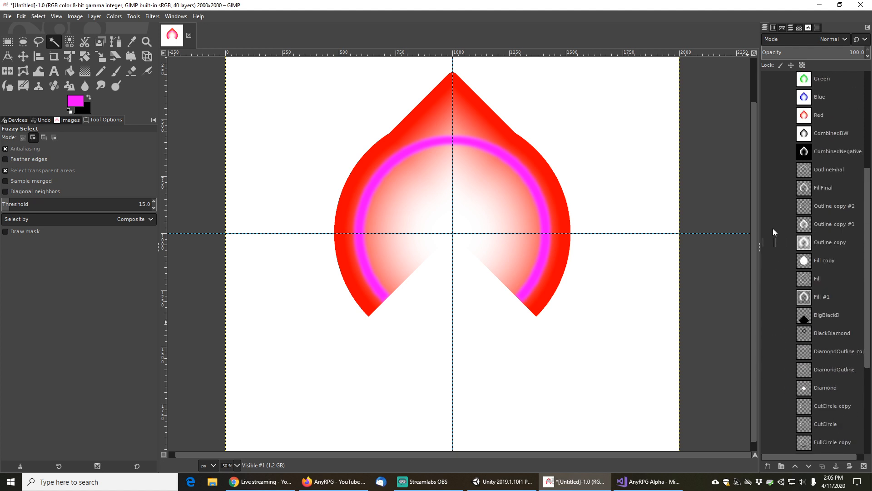
Hide the Visible #1 layer
click(768, 114)
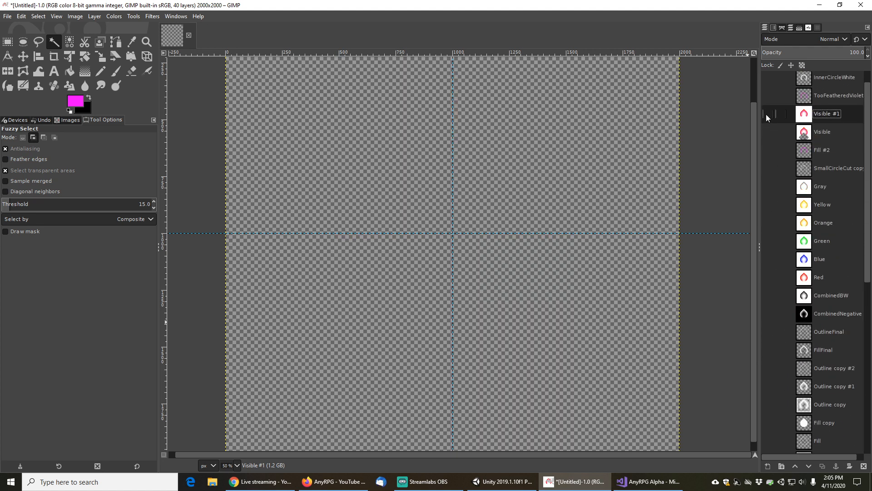
scroll(771, 301, down, 8)
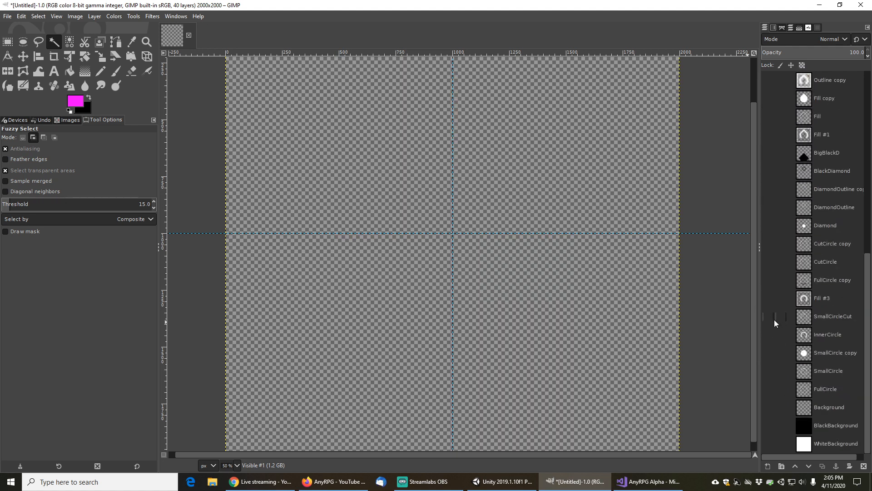
scroll(777, 367, up, 8)
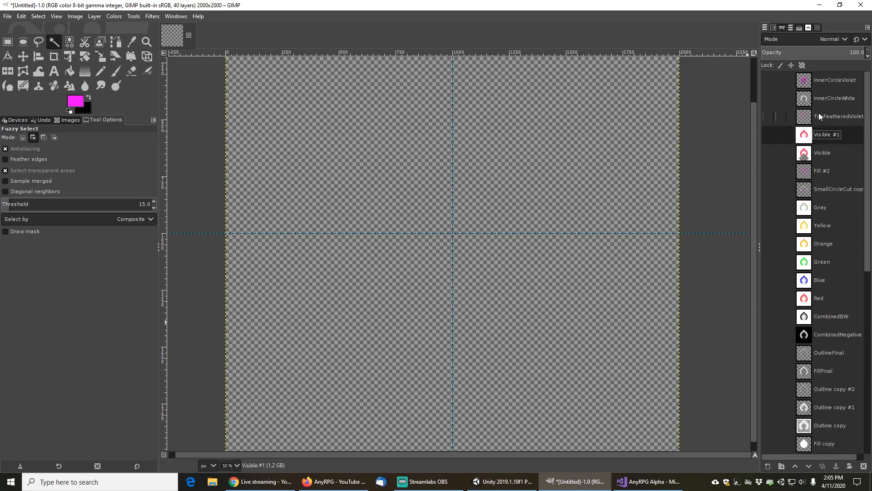
Add a new transparent layer and move it to the top of the layer stack
click(768, 465)
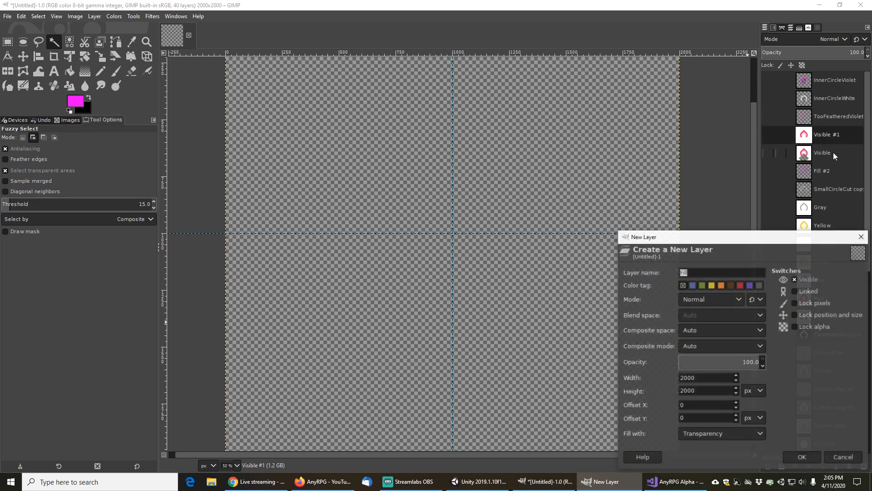
click(807, 456)
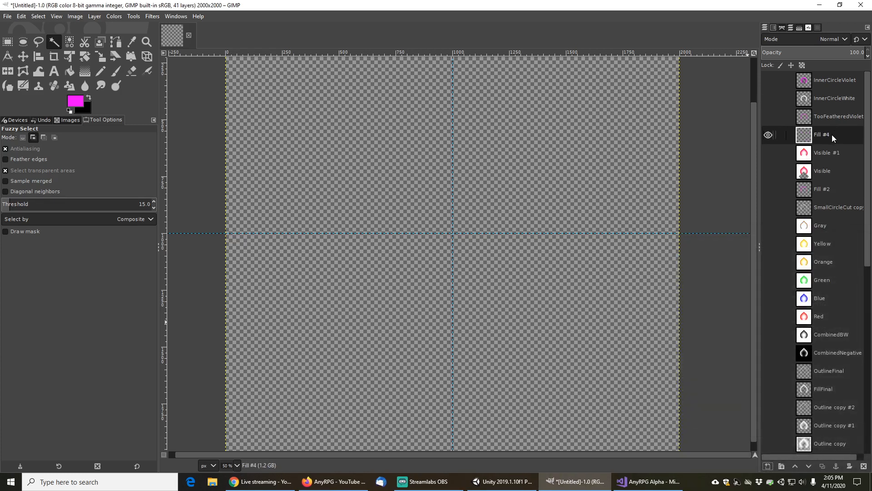
drag(832, 135, 833, 78)
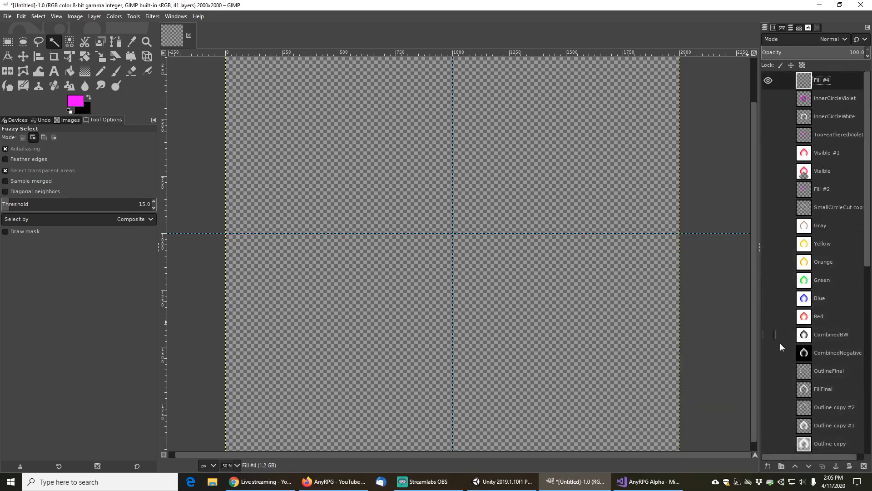
Show the SmallCircle layer and draw a centred circular selection 660 px across with Ellipse Select
scroll(784, 356, down, 10)
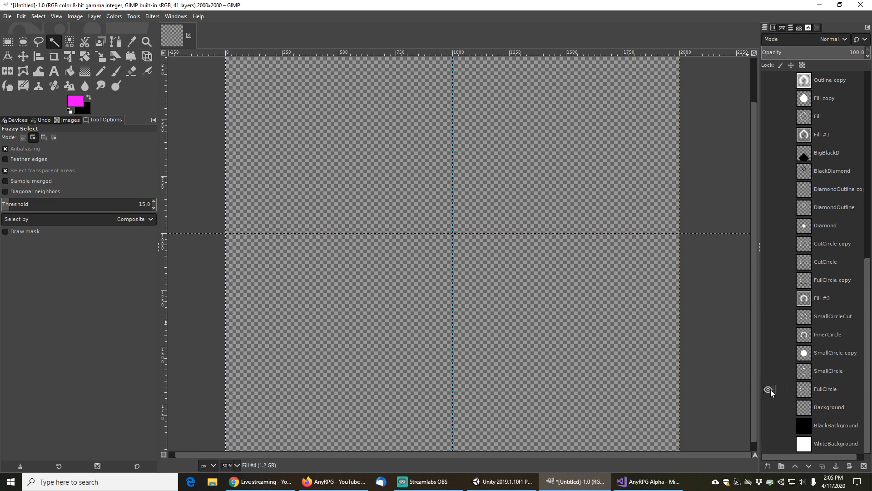
click(770, 371)
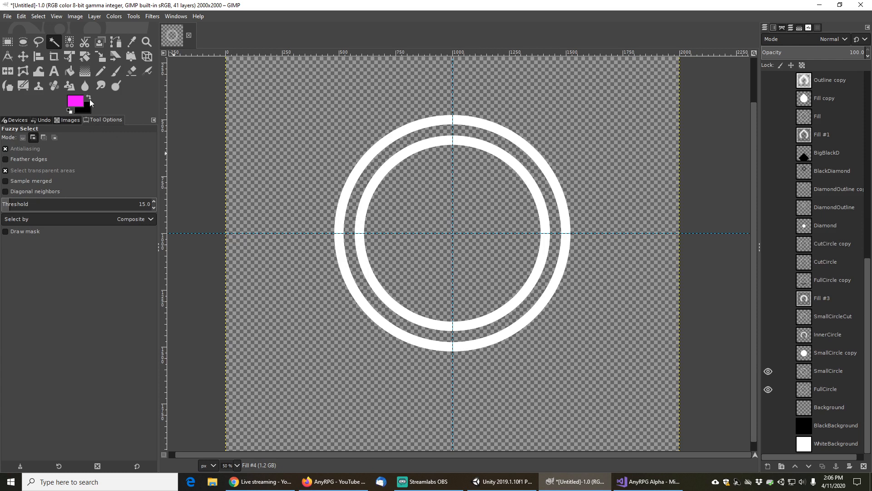
click(23, 42)
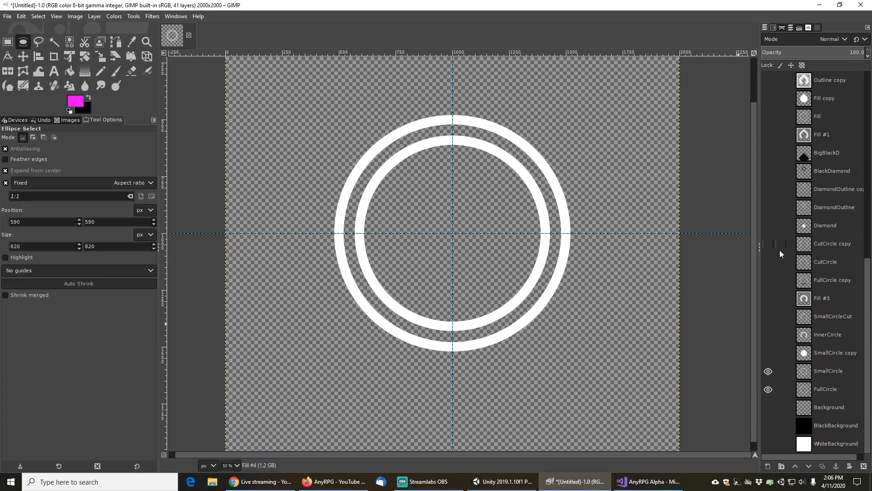
scroll(779, 250, up, 10)
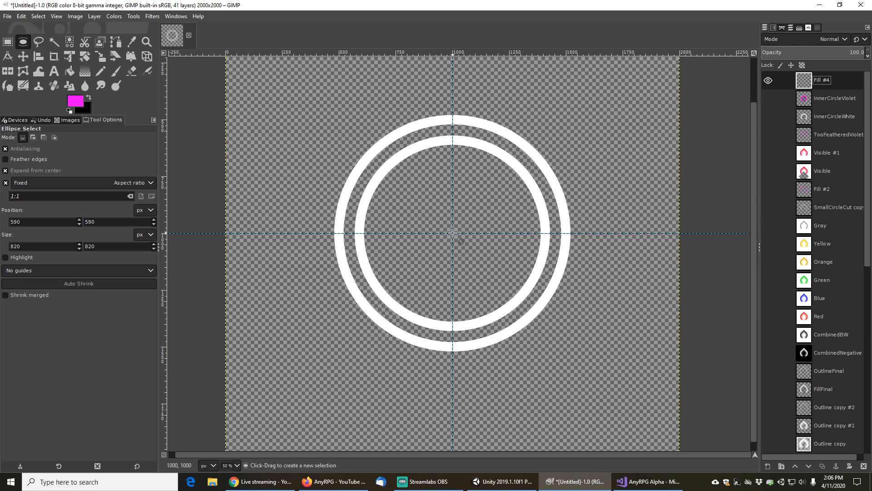
drag(454, 232, 527, 276)
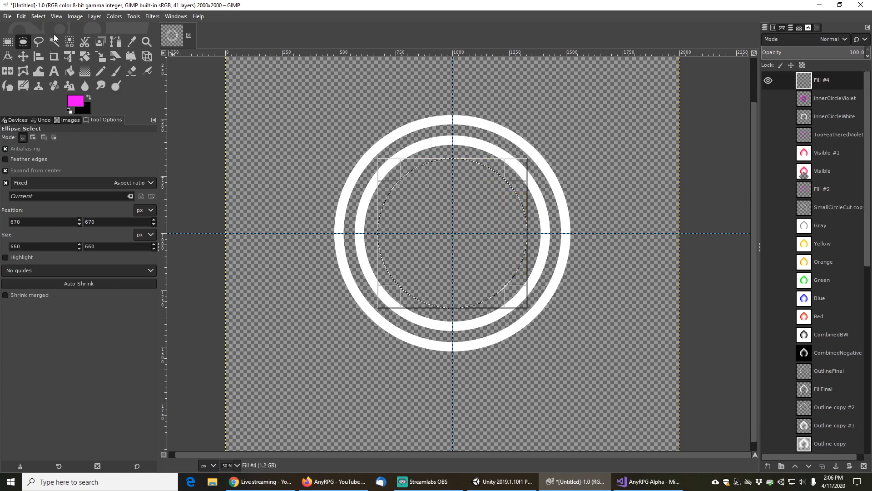
Border the circular selection by 20 px with Feathered style and fill it with magenta, then undo both
click(39, 17)
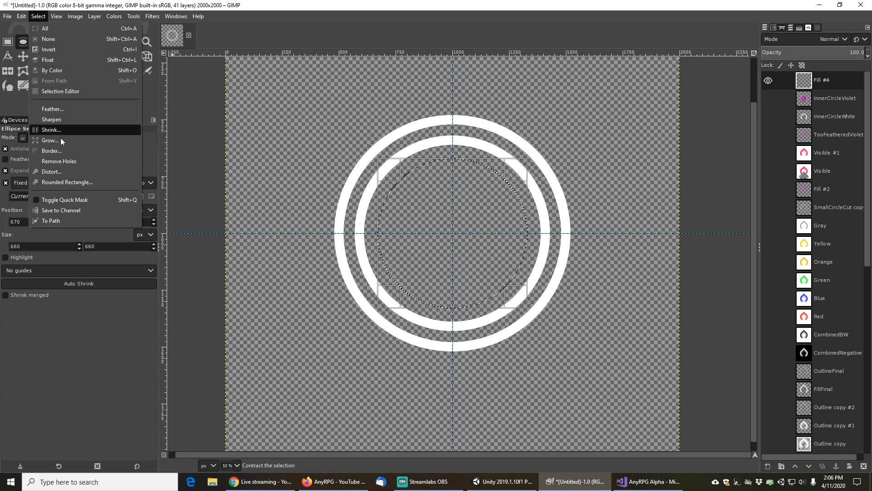
click(58, 150)
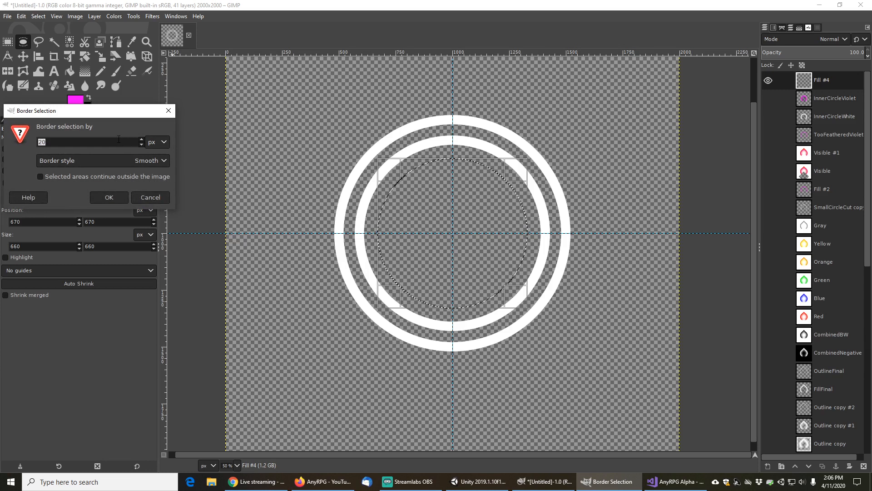
click(105, 160)
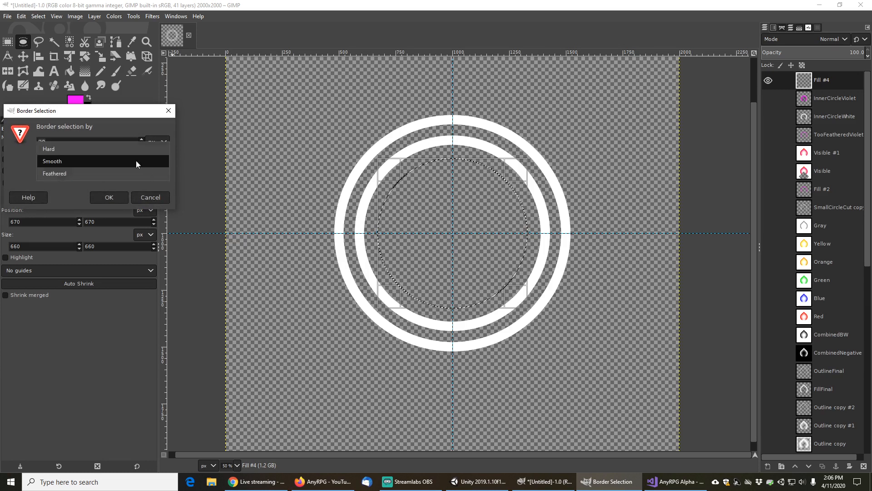
click(79, 173)
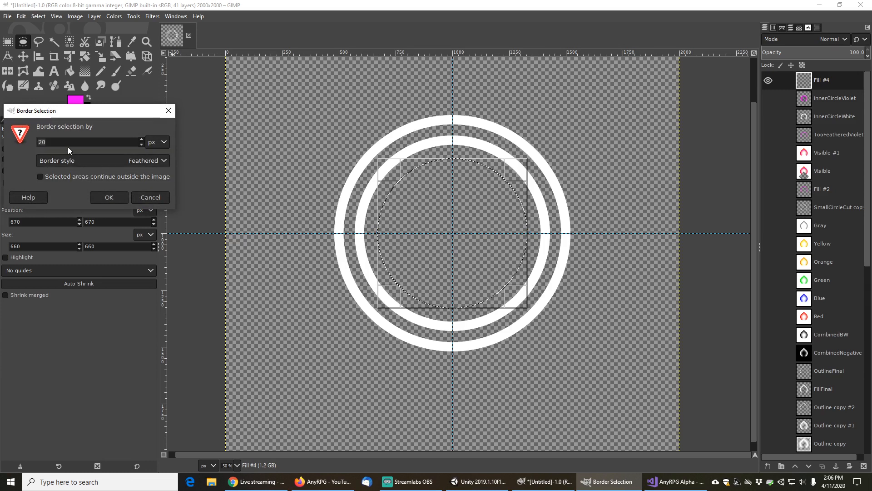
click(109, 197)
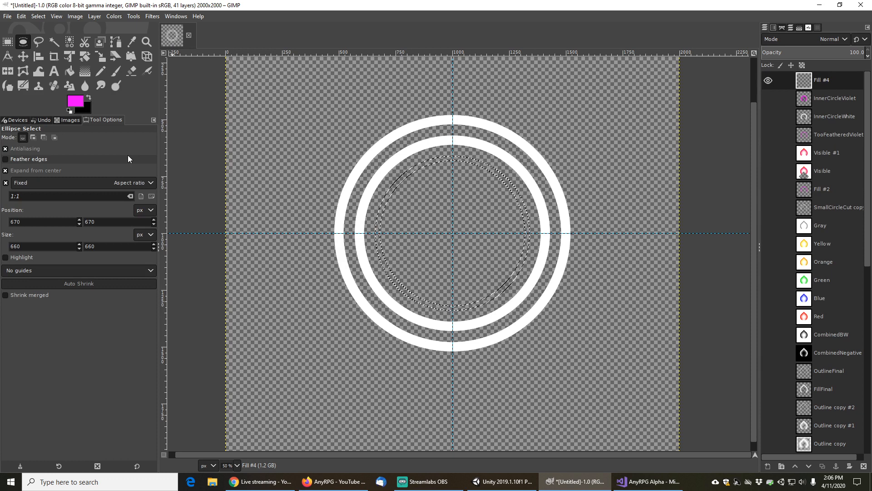
click(72, 70)
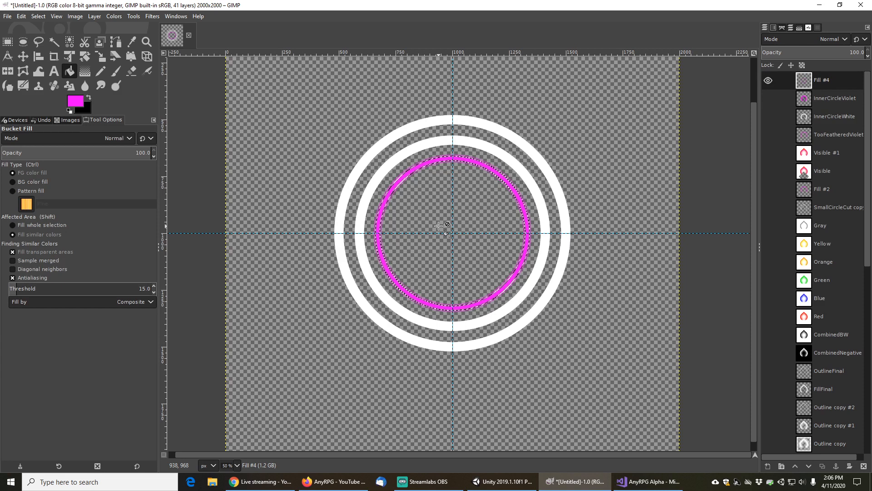
key(ctrl)
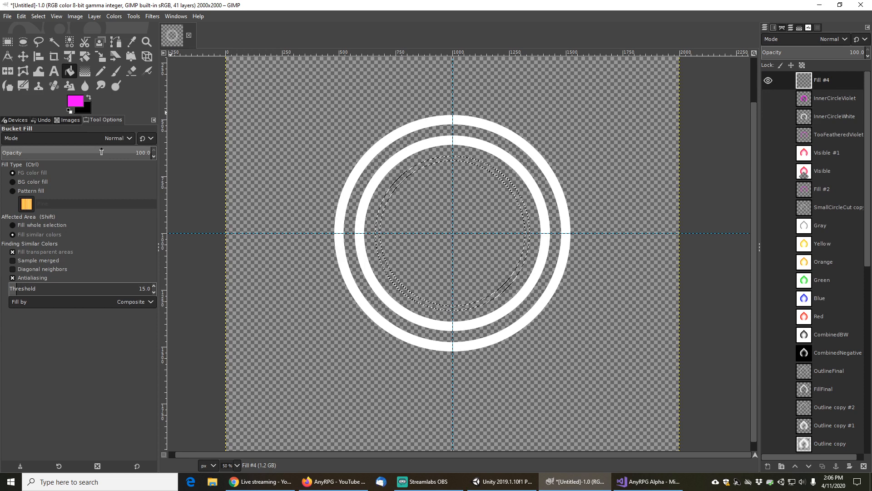
Border the circular selection by 20 px with Smooth style
click(43, 19)
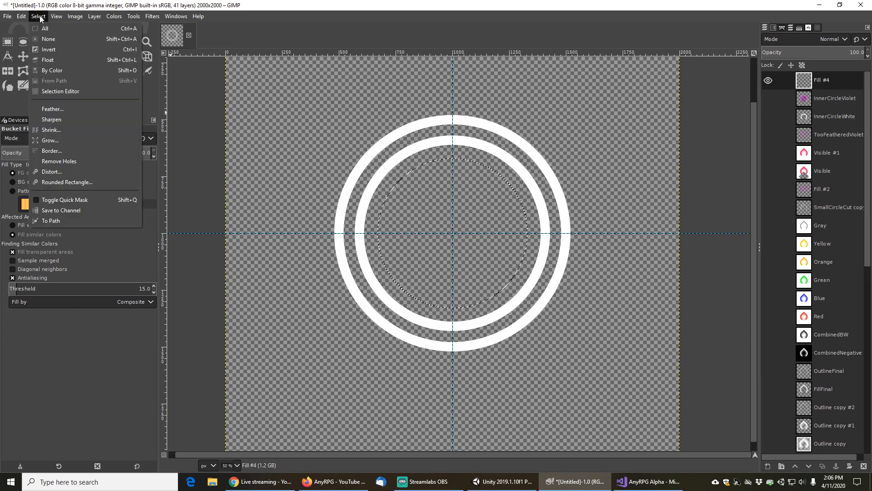
click(62, 150)
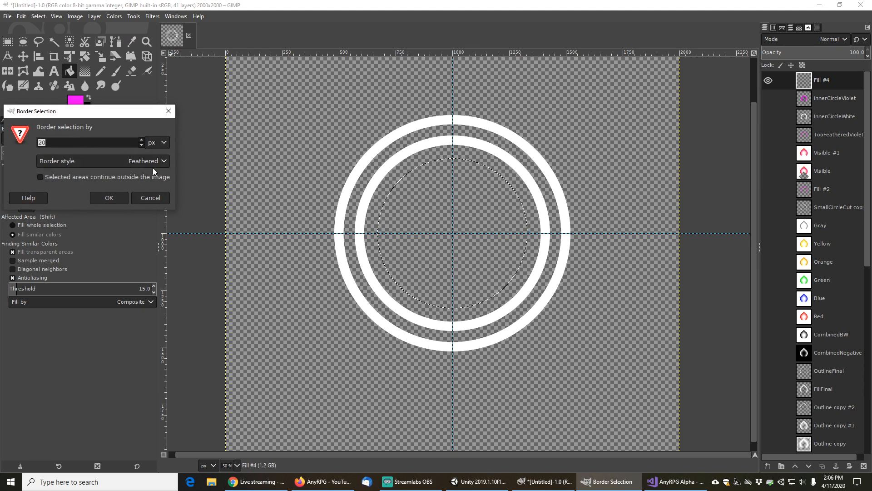
click(151, 163)
click(69, 149)
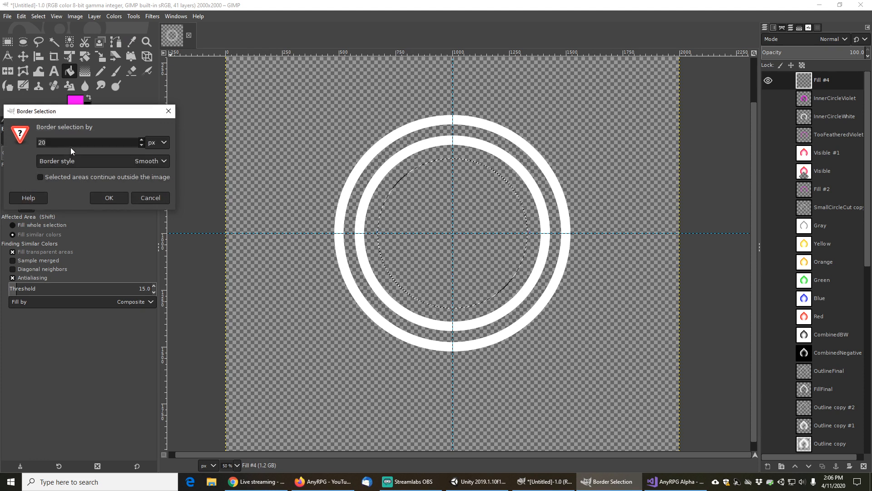
click(108, 198)
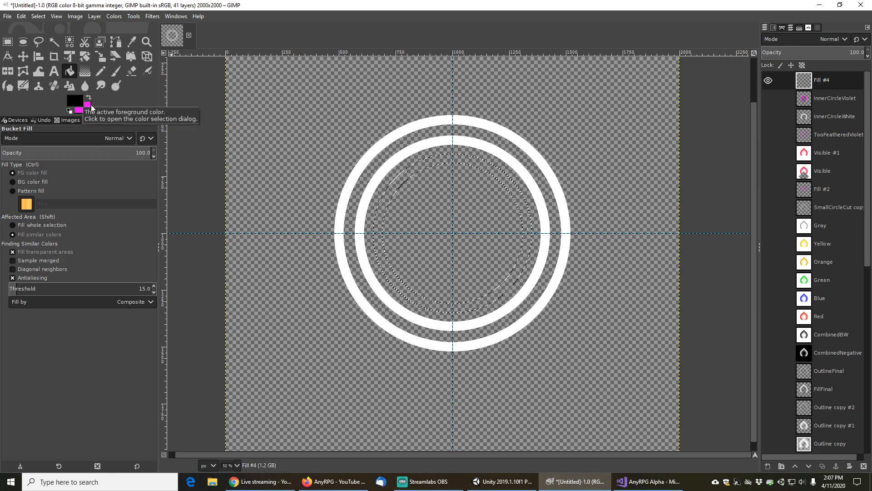
Fill the border ring with black on the new layer and clear the selection
click(399, 182)
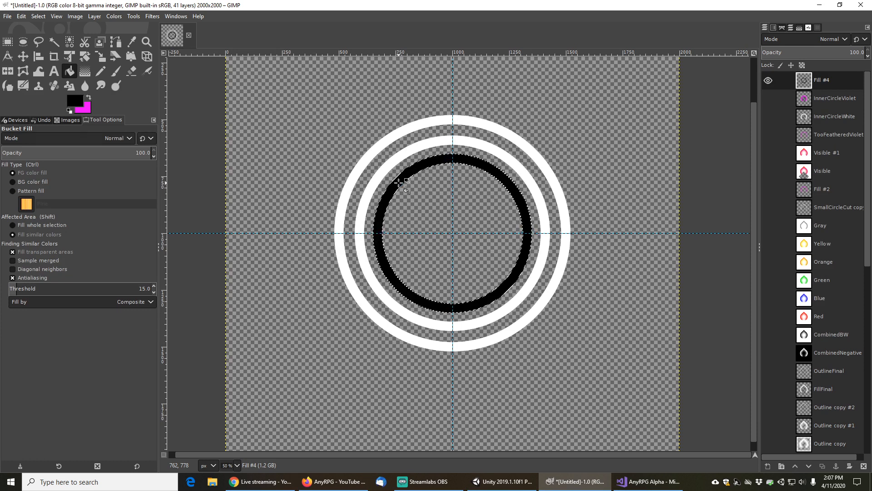
click(35, 18)
click(52, 41)
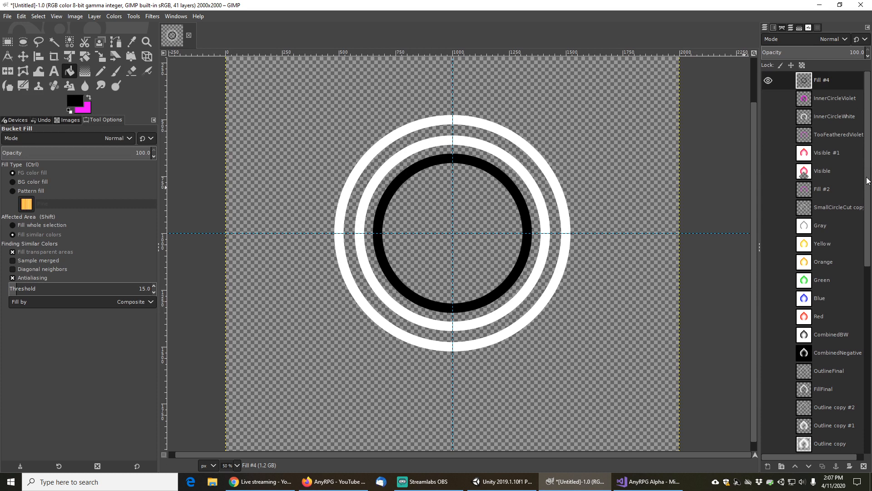
Show the BigBlackD layer and fuzzy-select its black diamond
scroll(829, 313, down, 10)
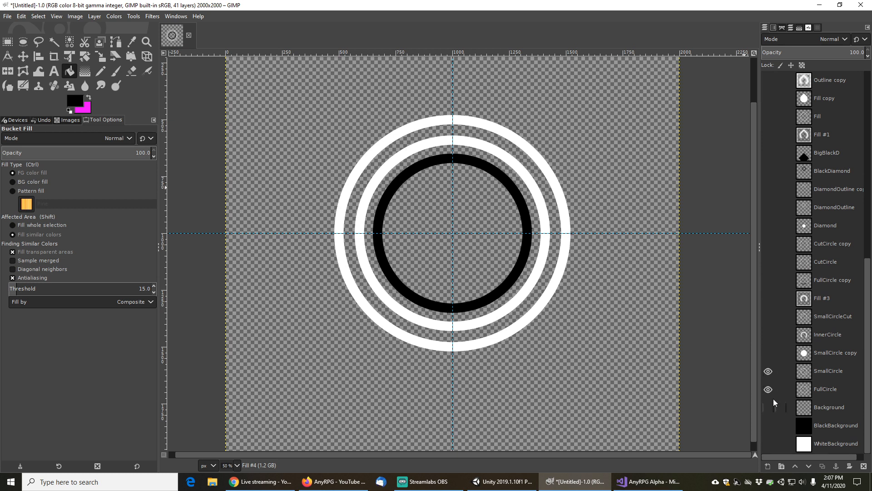
click(775, 154)
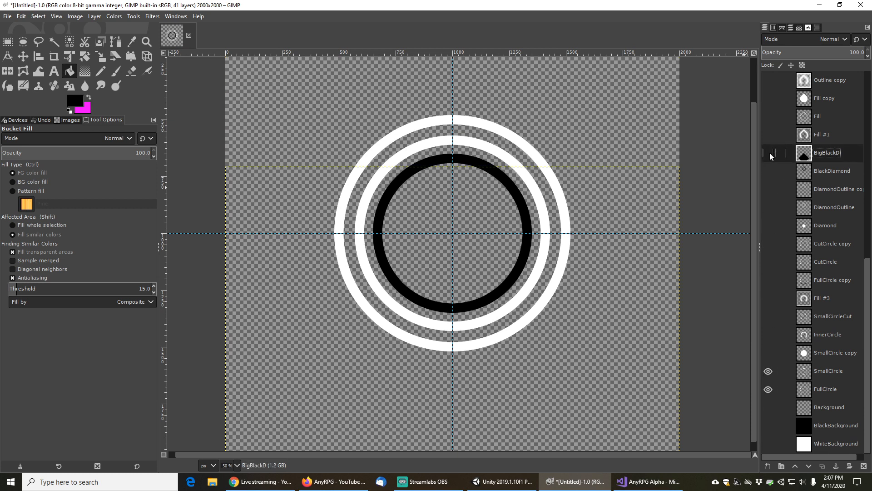
click(768, 153)
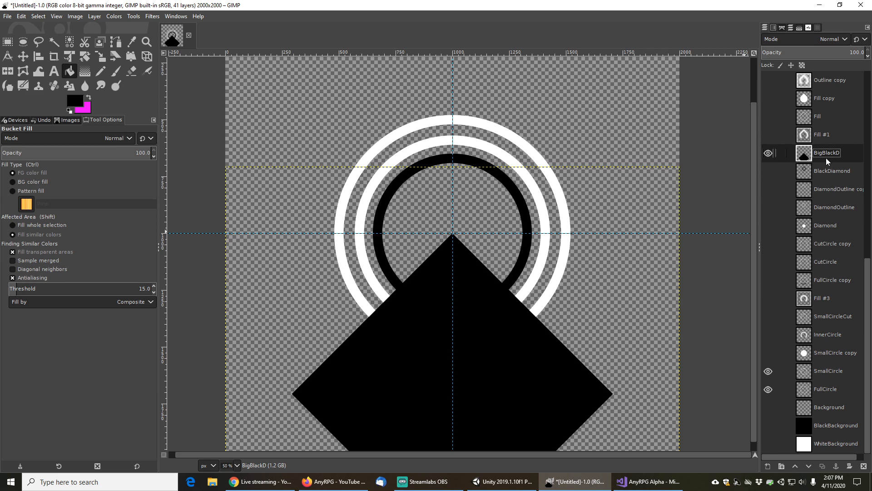
click(54, 43)
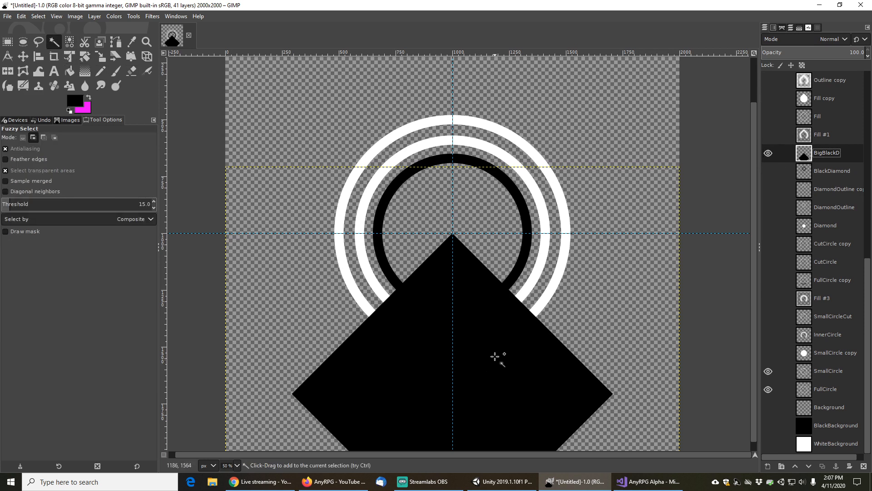
click(471, 345)
Duplicate the Fill #4 layer and cut the diamond-shaped area out of the copy
scroll(771, 277, up, 5)
scroll(770, 276, up, 3)
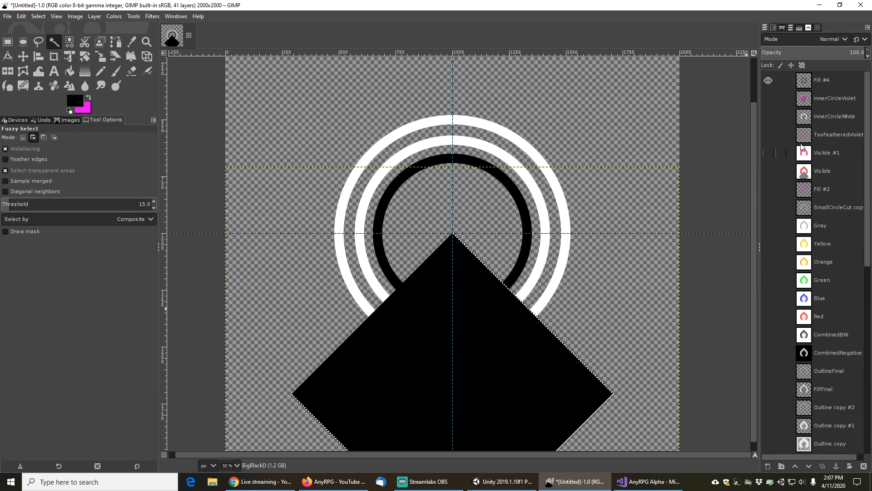
click(825, 80)
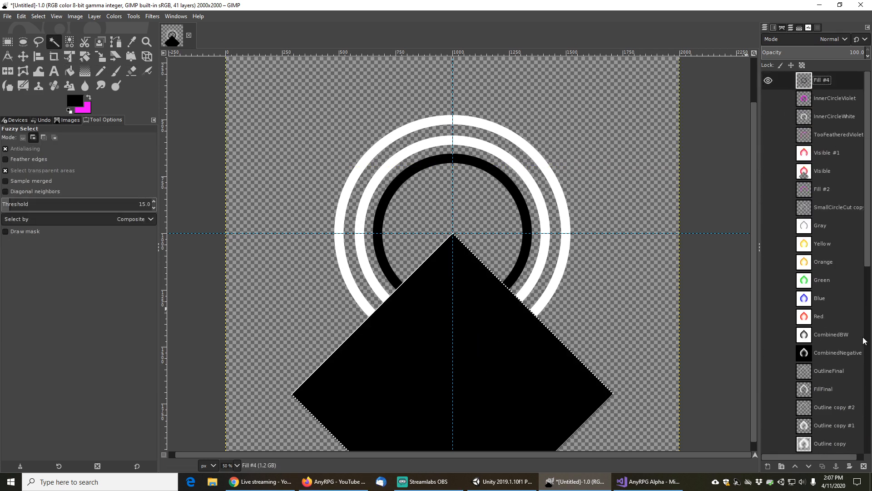
click(822, 465)
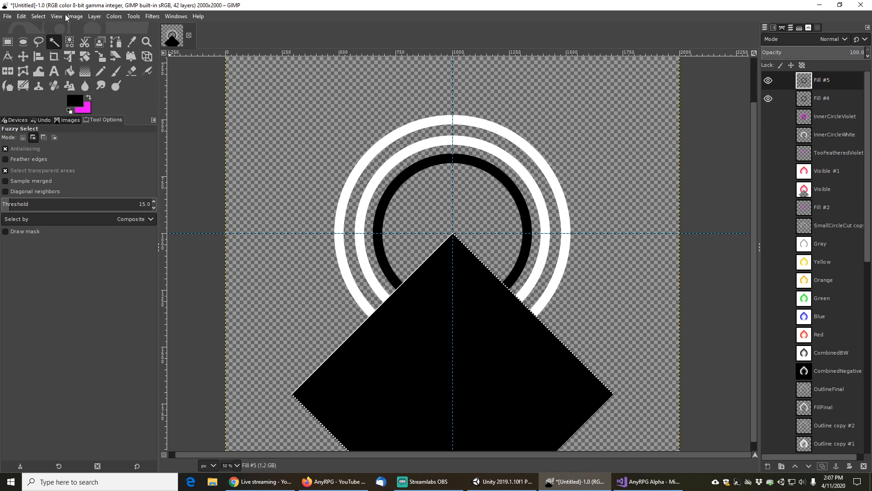
click(21, 16)
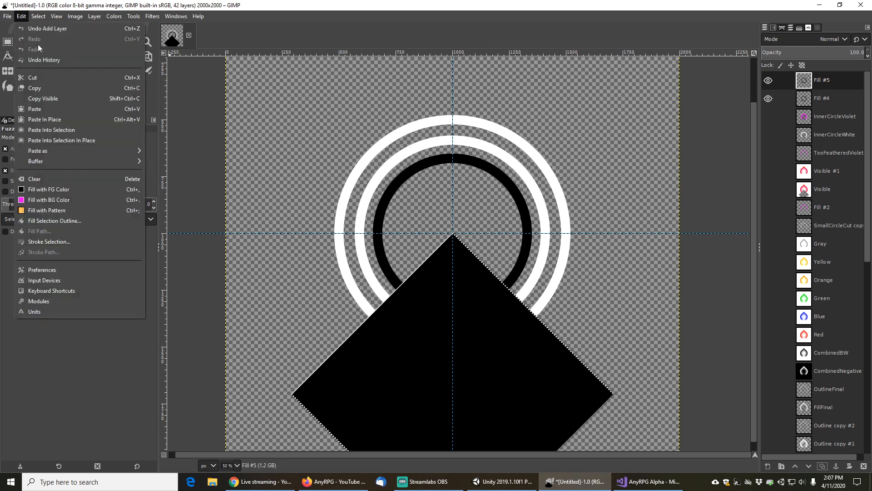
click(39, 77)
Hide the BigBlackD and Fill #4 layers
scroll(778, 351, down, 5)
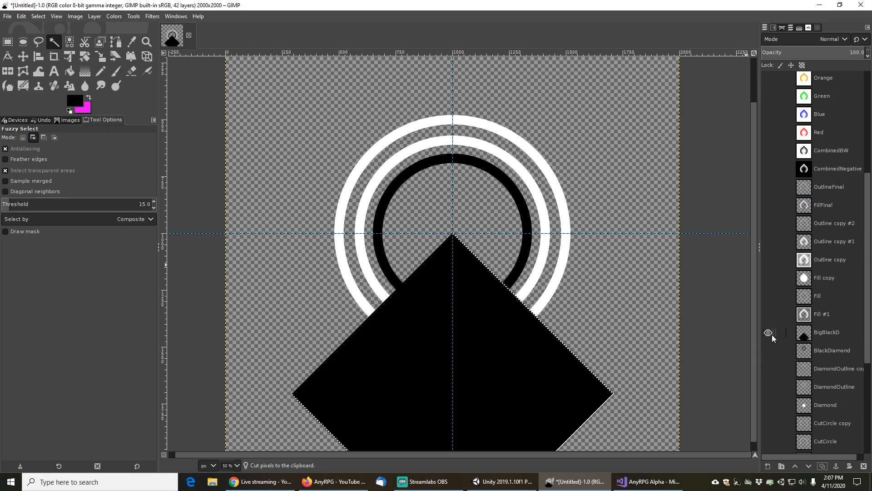
click(768, 333)
scroll(802, 124, up, 5)
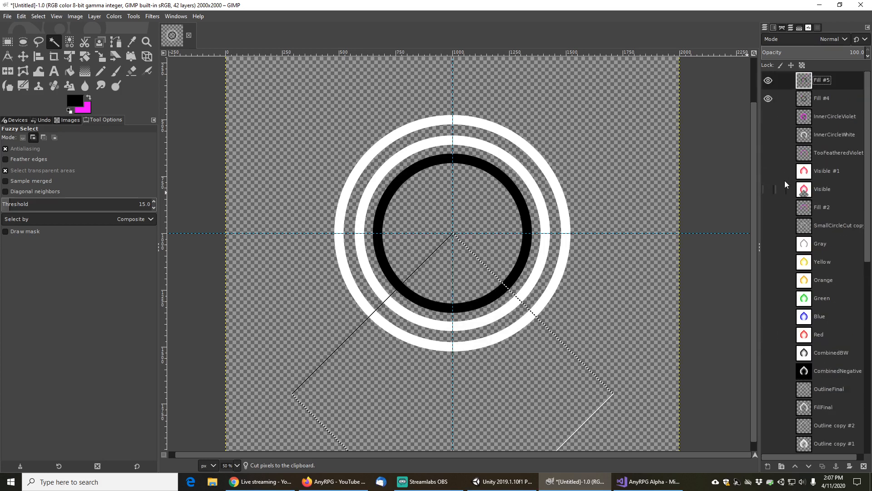
click(768, 98)
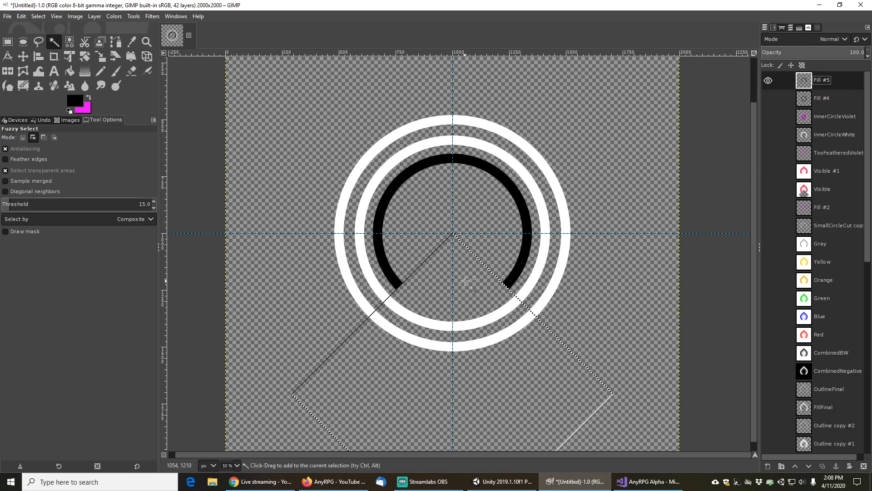
scroll(467, 278, up, 1)
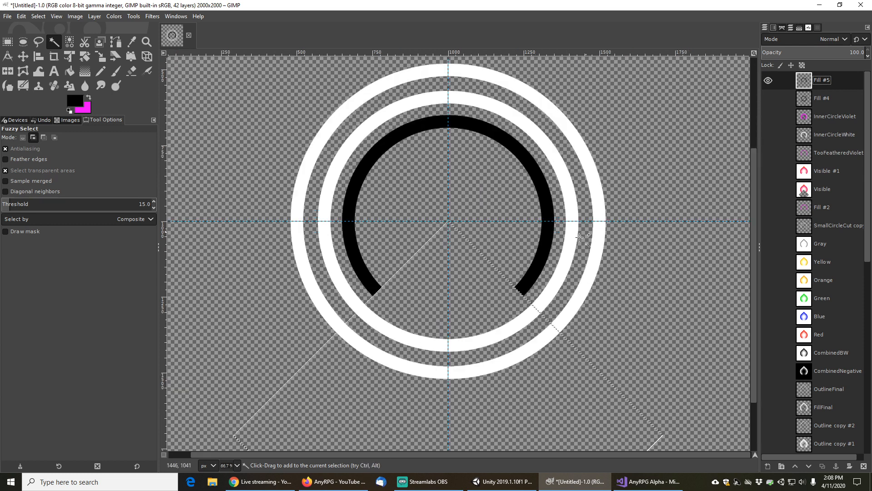
Hide the SmallCircle and FullCircle layers
scroll(577, 214, down, 1)
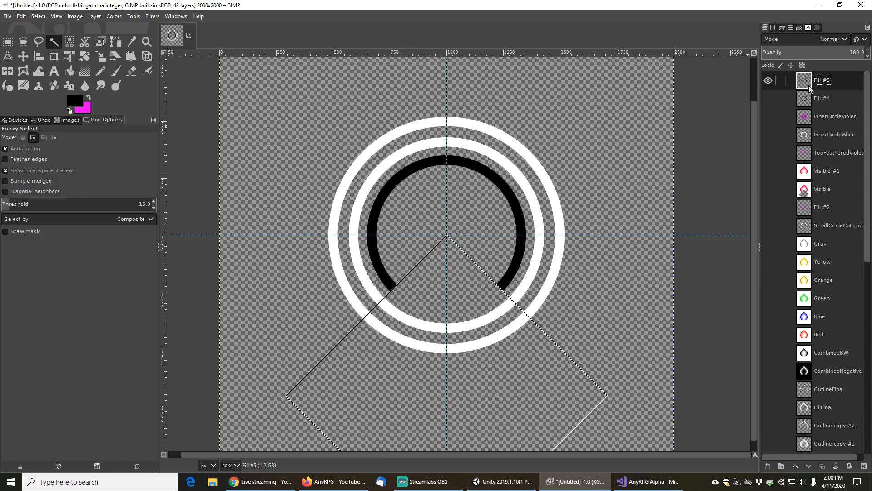
scroll(776, 359, down, 15)
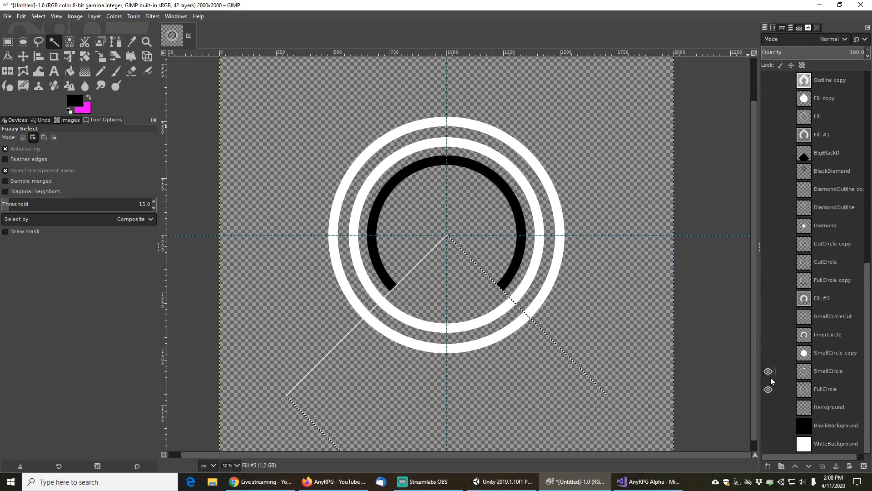
click(768, 371)
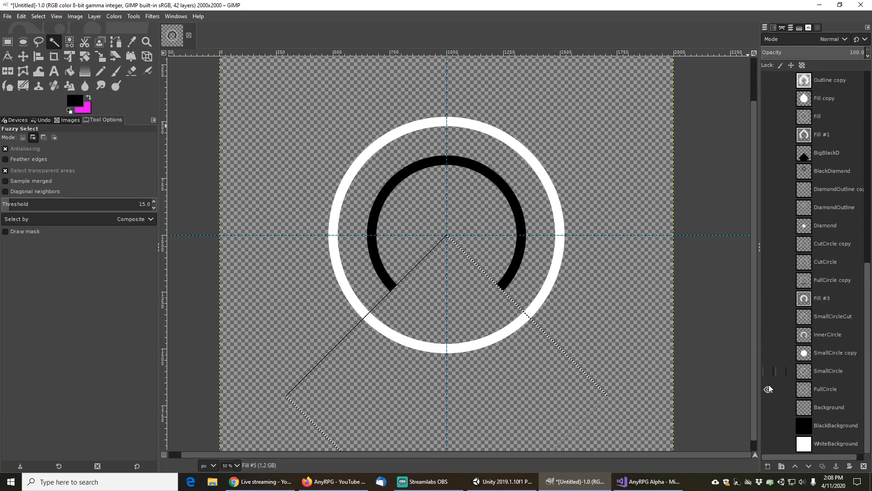
click(768, 390)
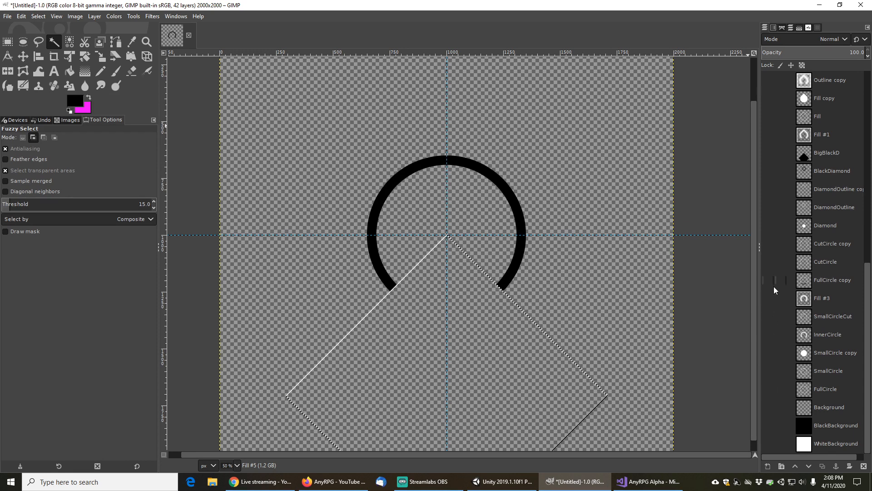
Fuzzy-select only the black ring arc on the Fill #5 layer, replacing the previous selection
scroll(773, 287, up, 15)
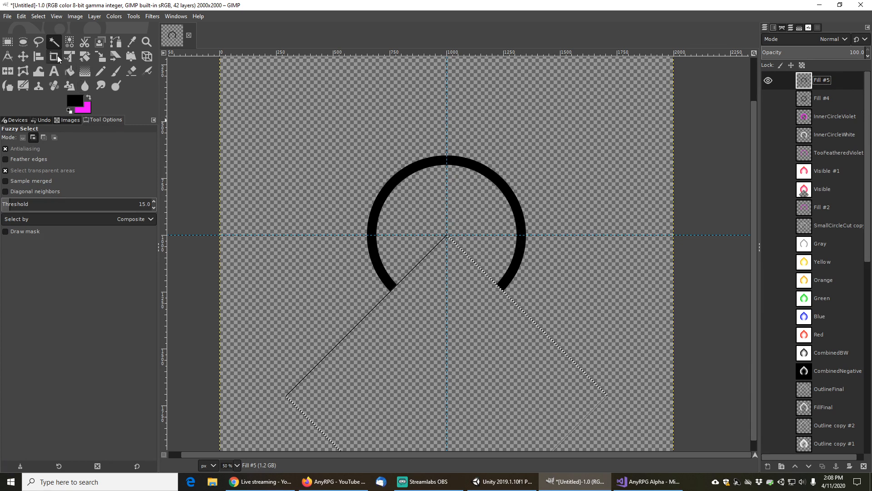
click(498, 175)
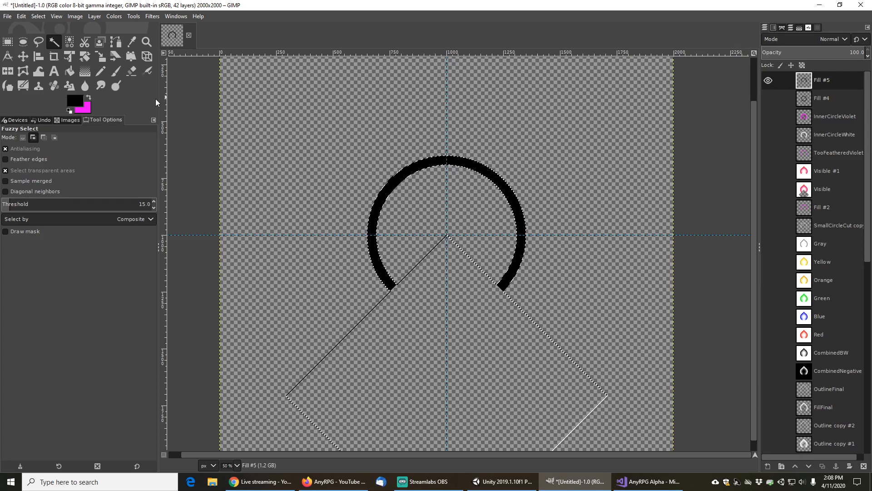
click(23, 137)
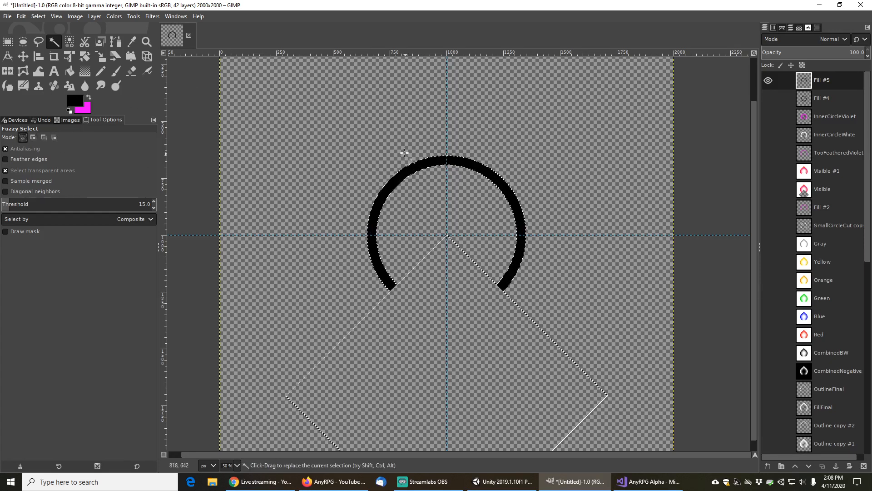
click(410, 170)
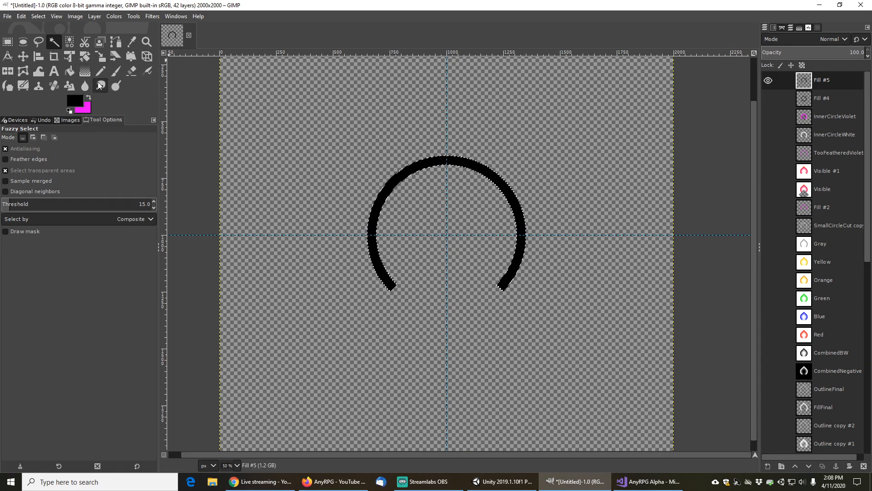
Feather the ring selection by 20 px
click(38, 17)
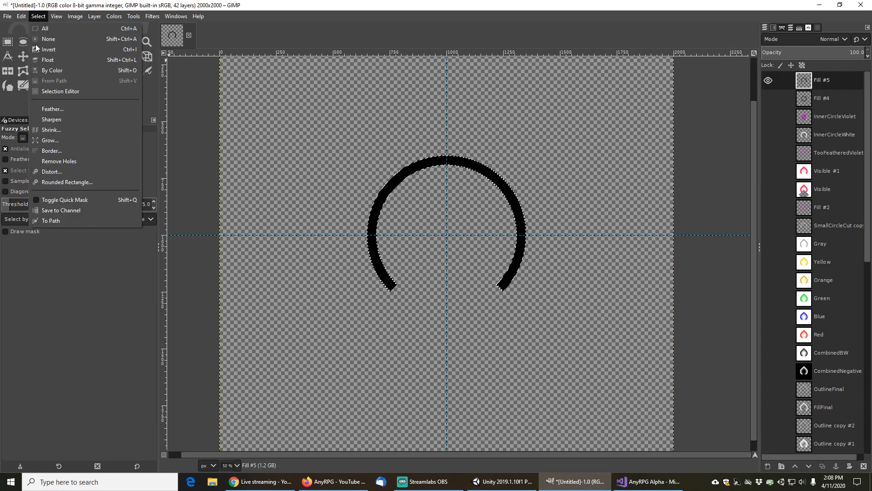
click(51, 108)
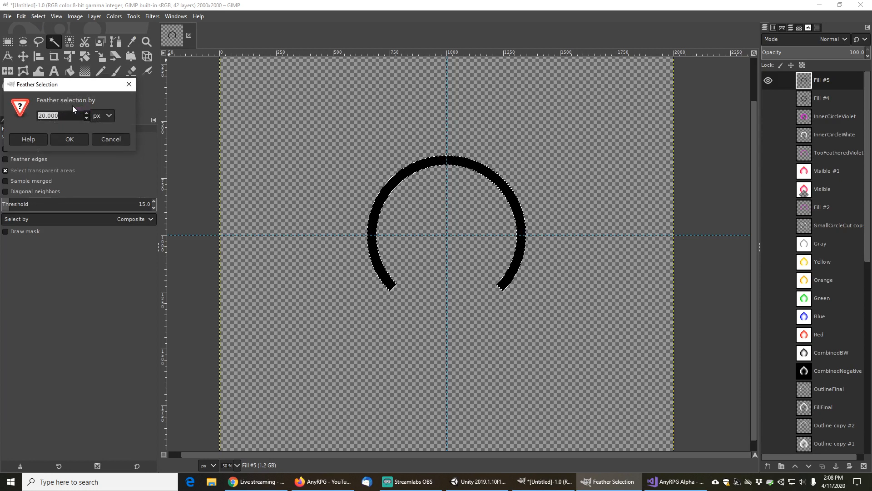
click(69, 139)
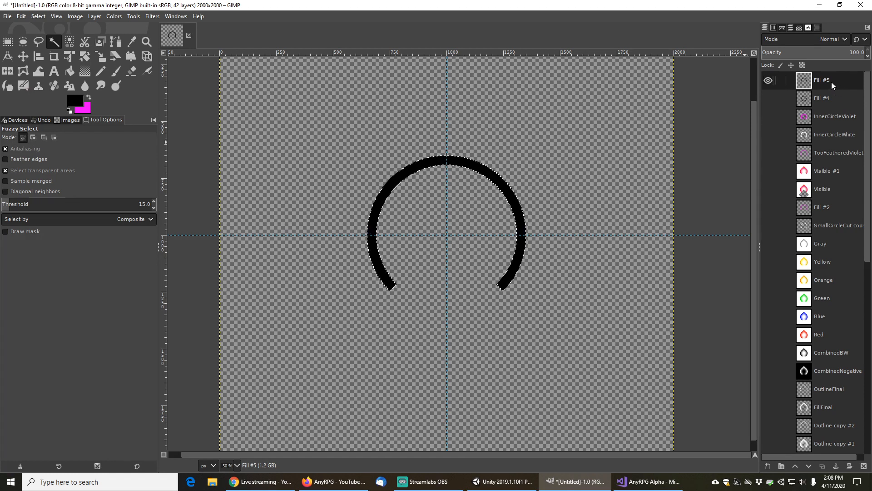
Add a new transparent layer above Fill #5 and hide the Fill #5 layer
click(768, 466)
click(813, 458)
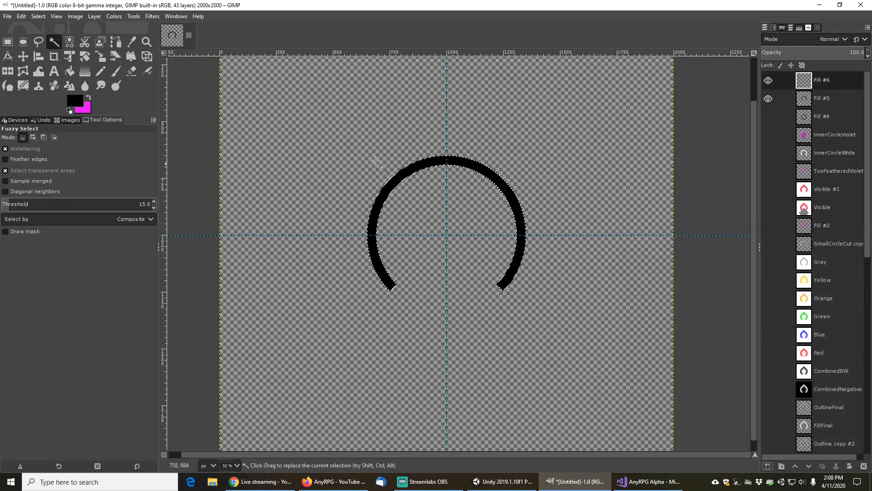
click(768, 99)
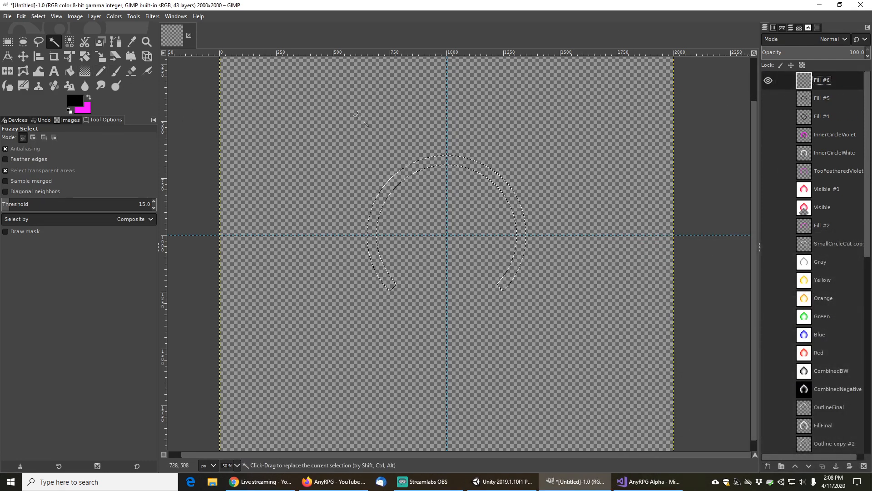
Bucket-fill the feathered ring selection with magenta on the new layer
click(75, 71)
click(410, 171)
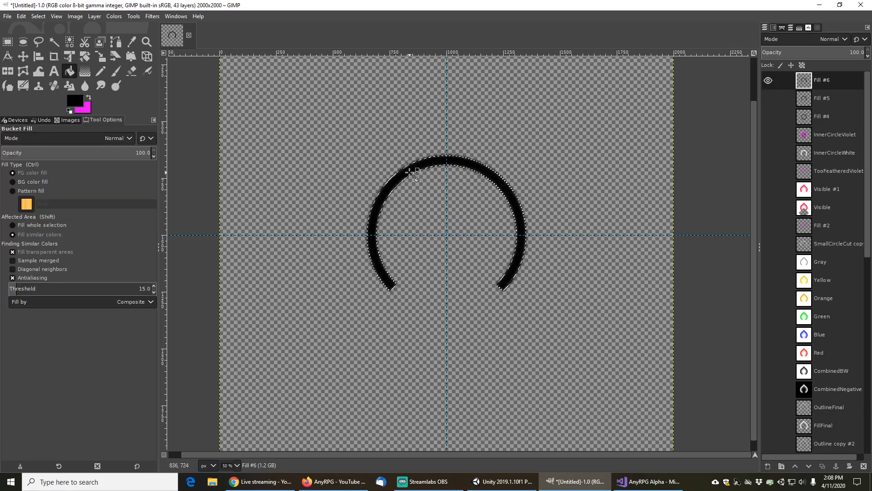
click(89, 97)
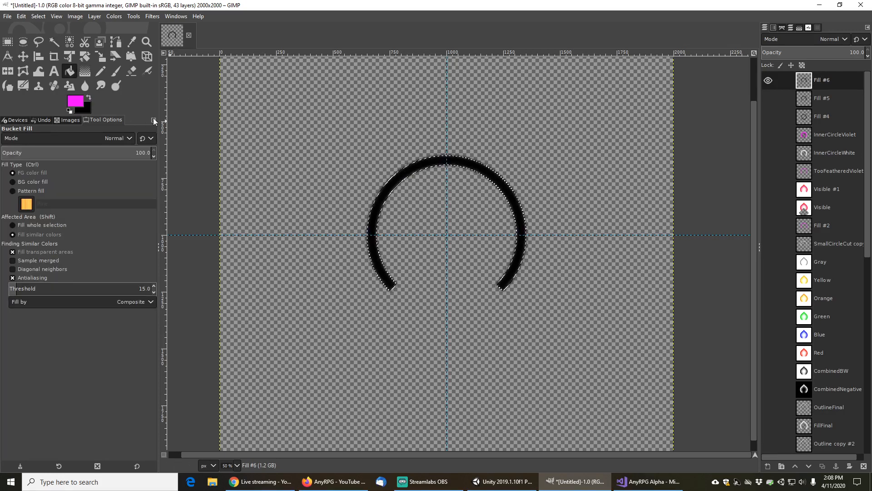
click(407, 171)
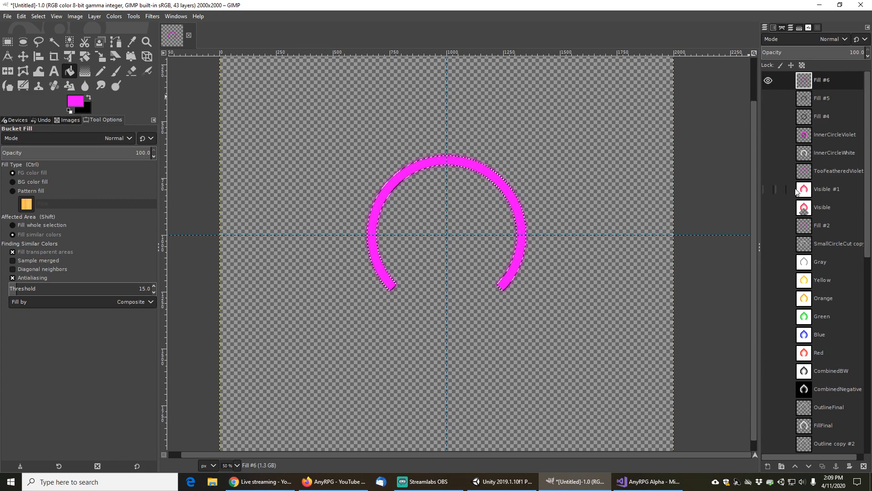
Briefly show the Red layer beneath the magenta ring, then hide it again
click(771, 352)
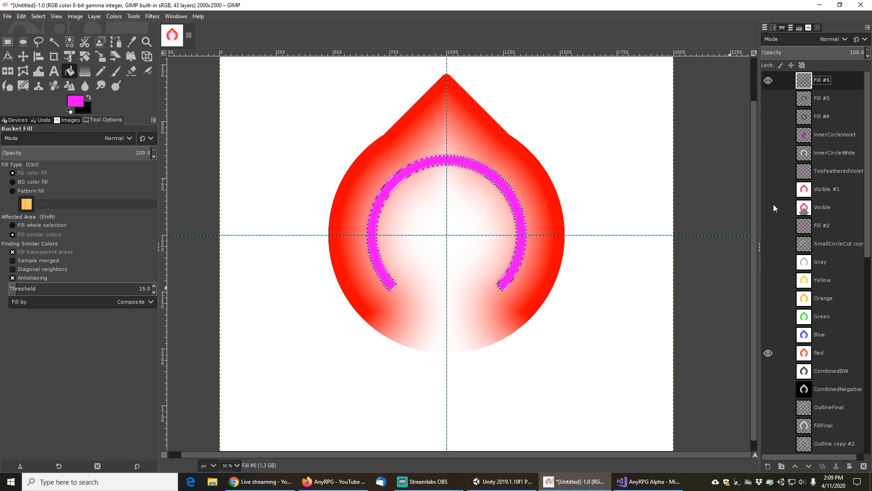
click(772, 353)
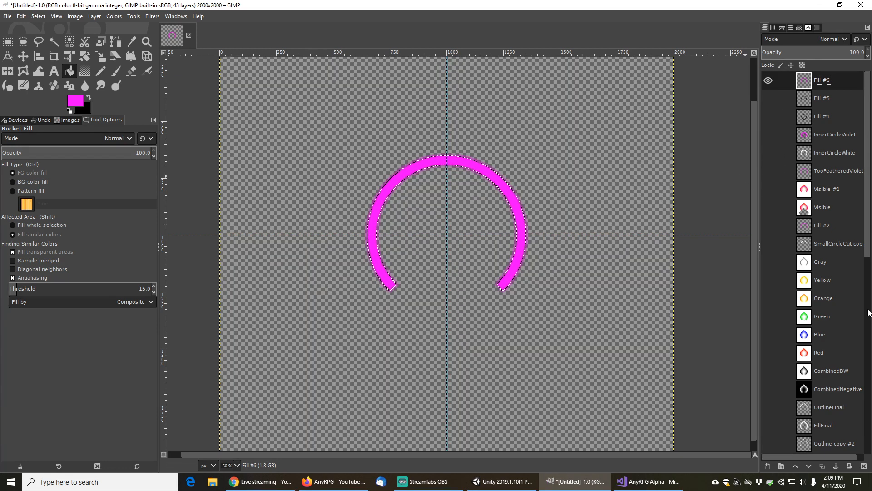
Hide the Fill #6 layer and delete the duplicate layer made from it
click(823, 466)
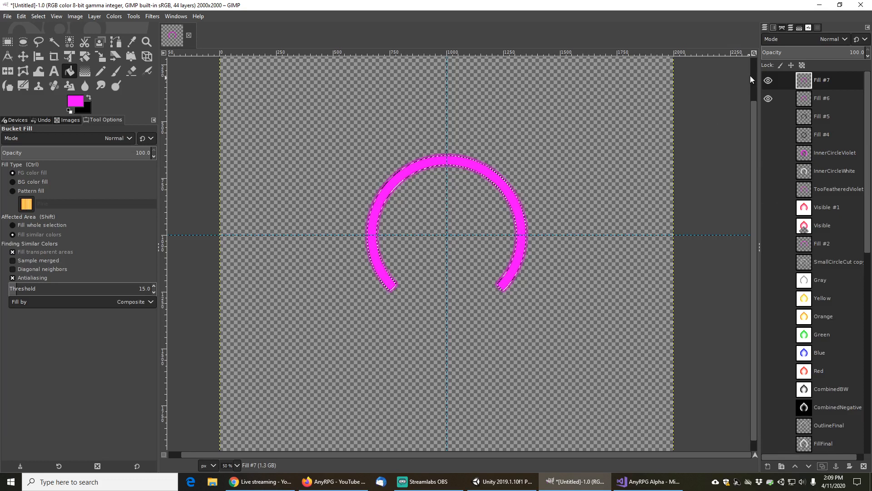
click(767, 99)
right_click(818, 82)
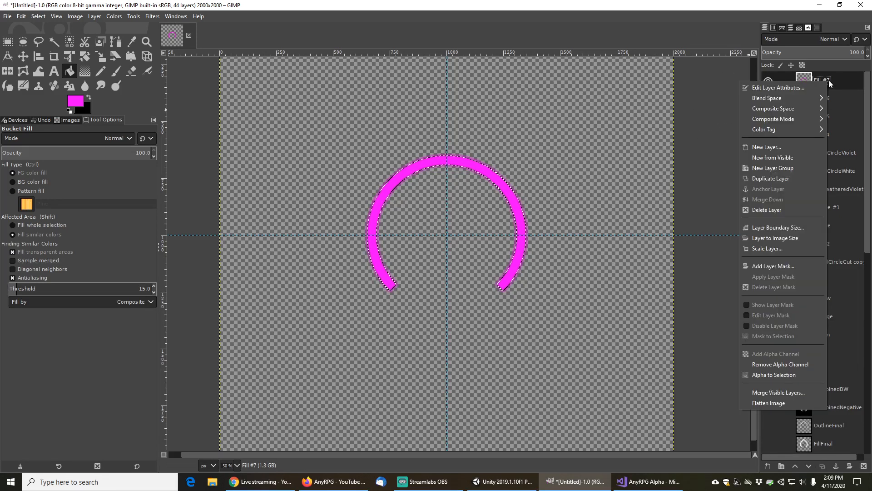
click(769, 211)
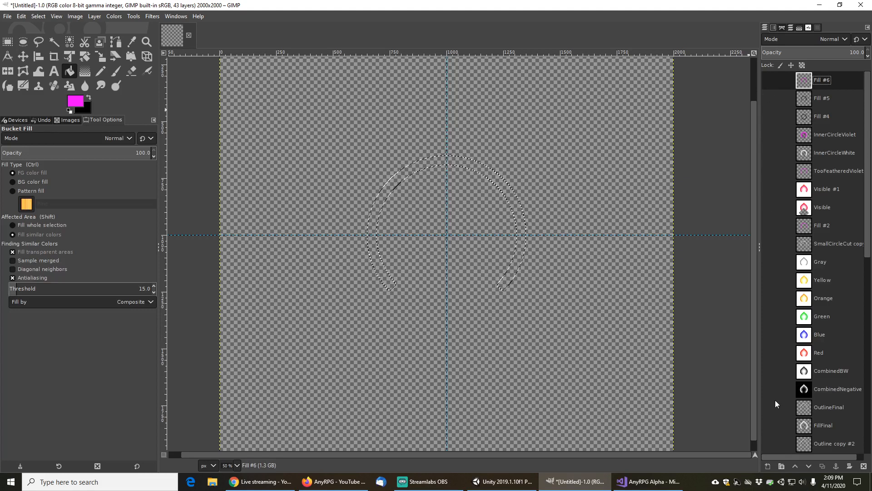
Add another new transparent layer and invert the selection
click(768, 466)
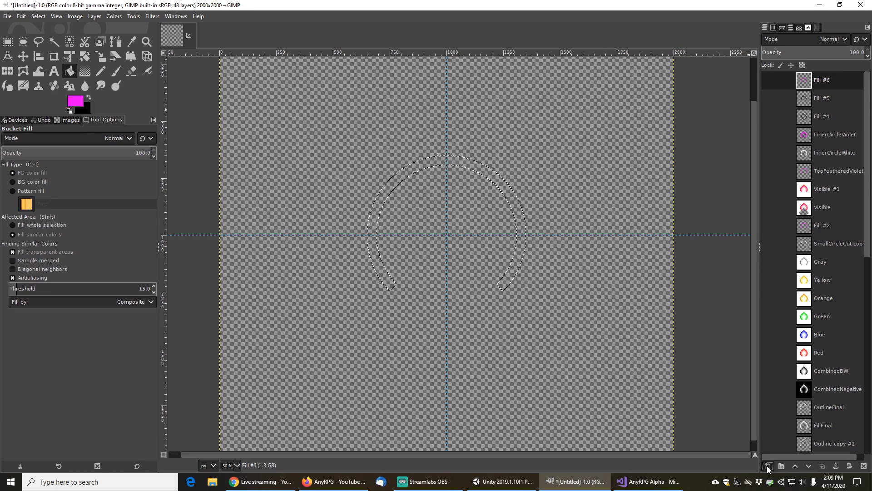
click(805, 457)
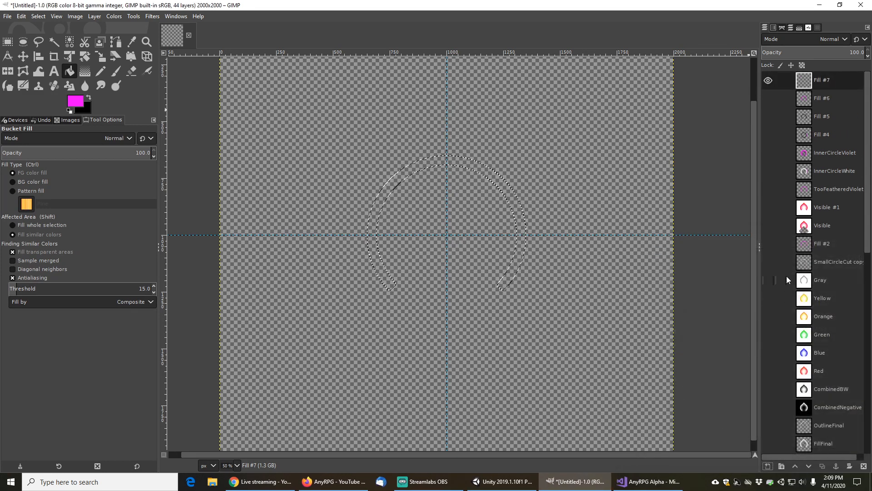
click(38, 16)
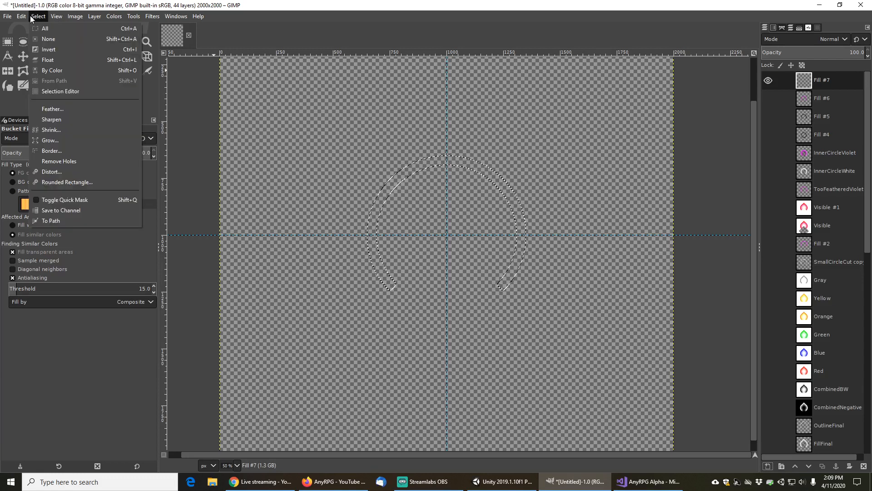
click(52, 49)
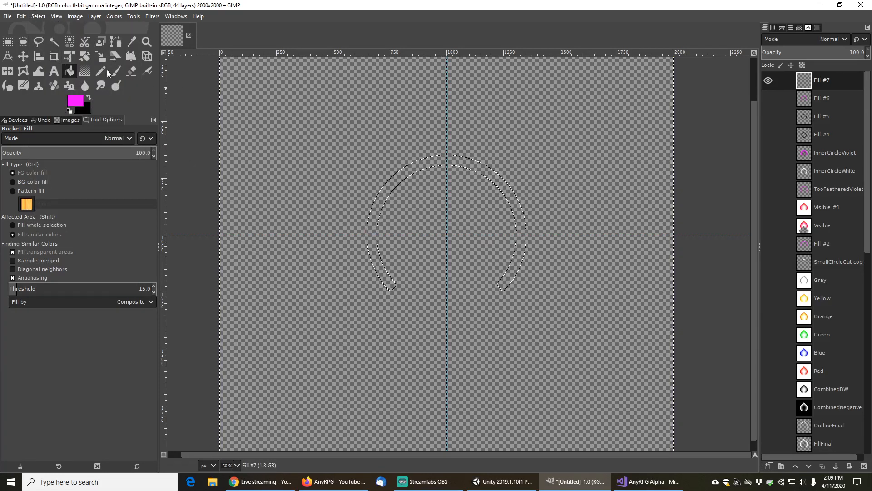
click(85, 71)
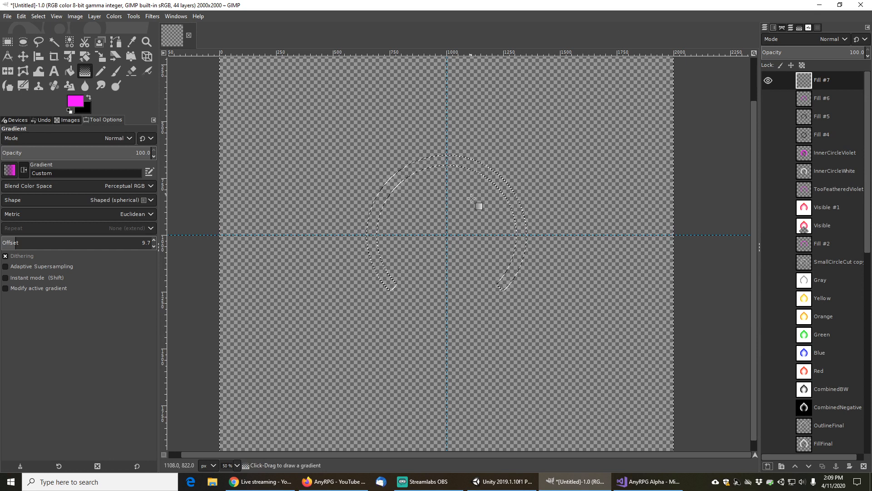
click(447, 235)
drag(447, 235, 447, 223)
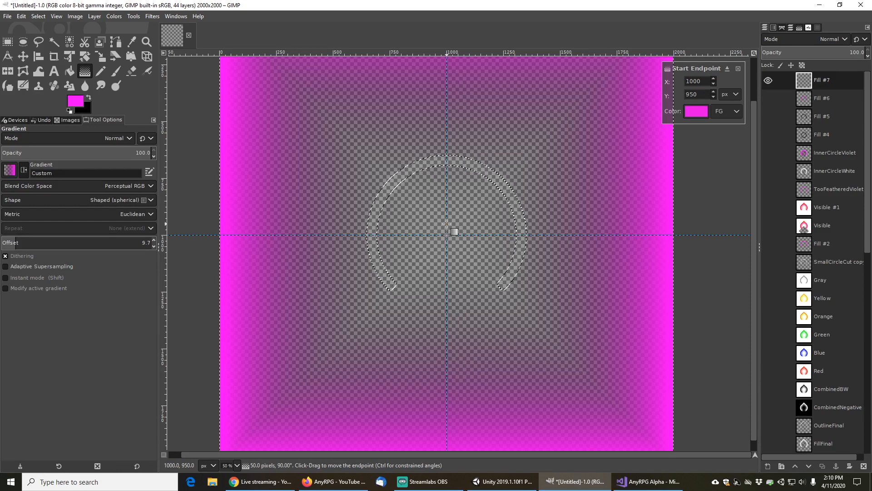
click(729, 112)
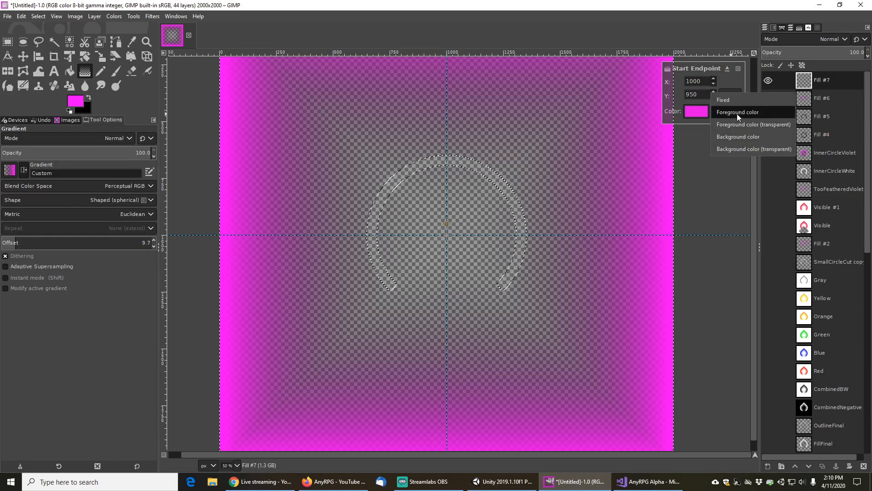
click(711, 6)
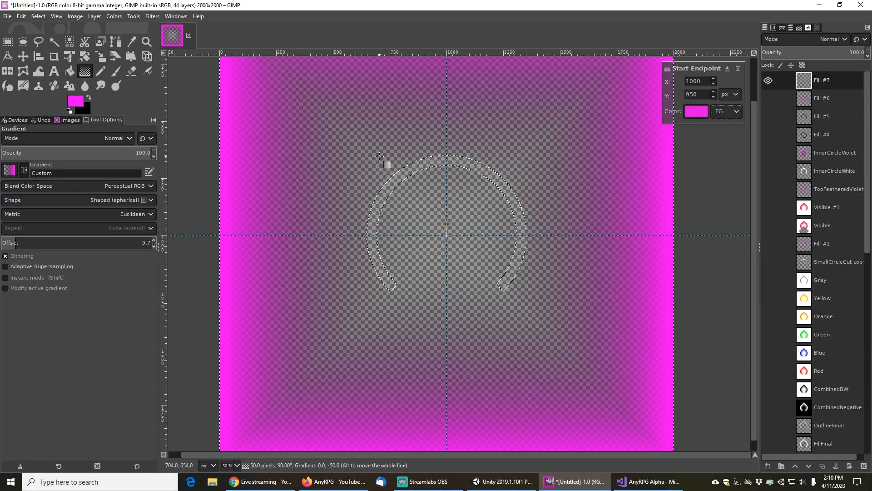
key(Escape)
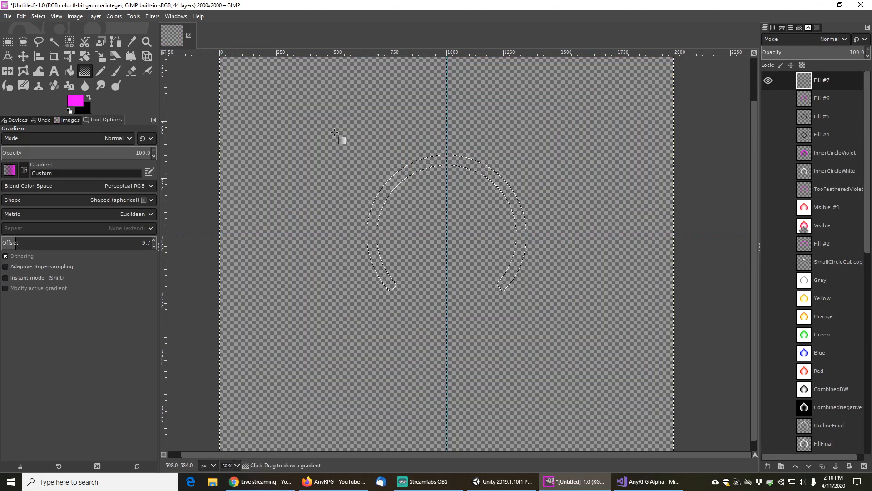
click(38, 17)
click(51, 50)
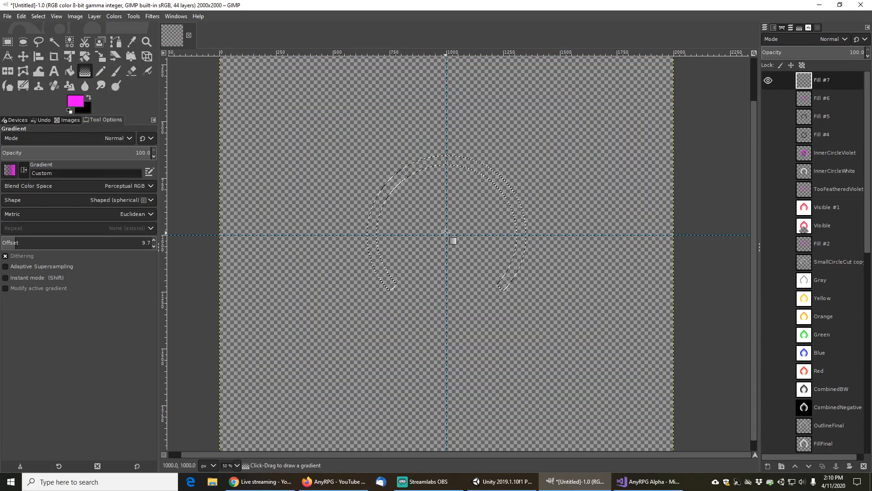
drag(448, 195, 447, 213)
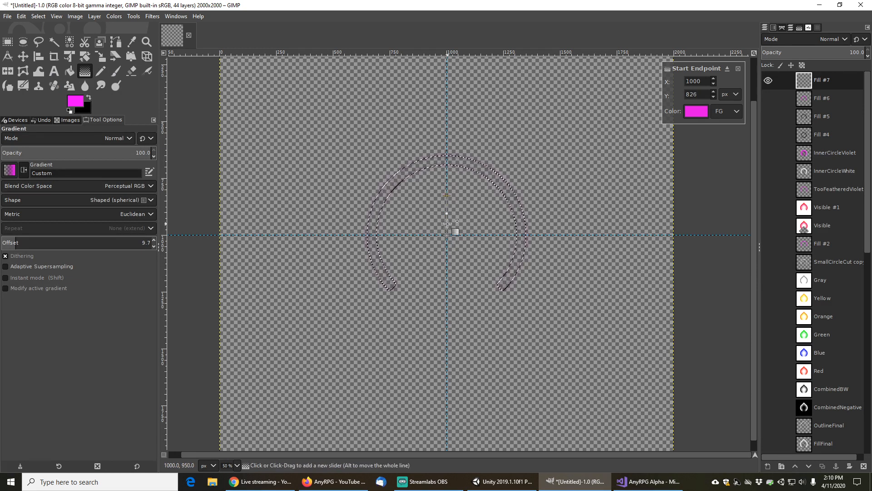
key(Escape)
Try a shaped gradient from the canvas centre on the inverted selection with different endpoint colours, then undo it
click(39, 16)
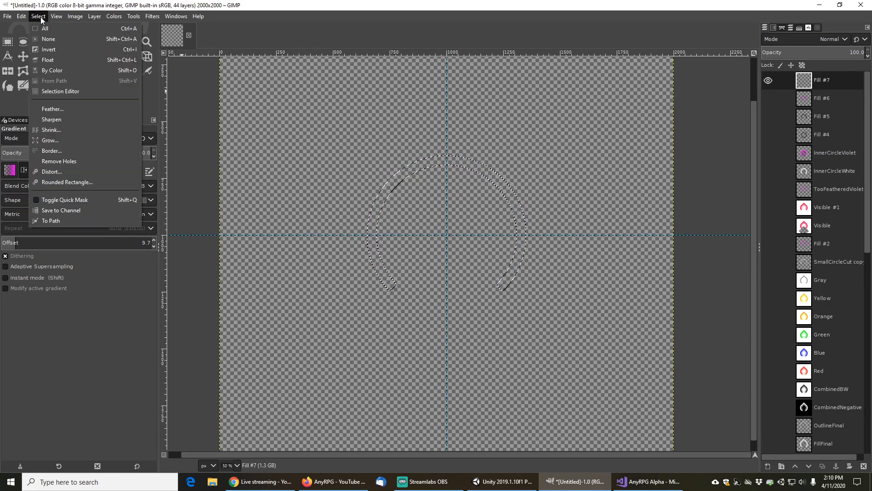
click(53, 49)
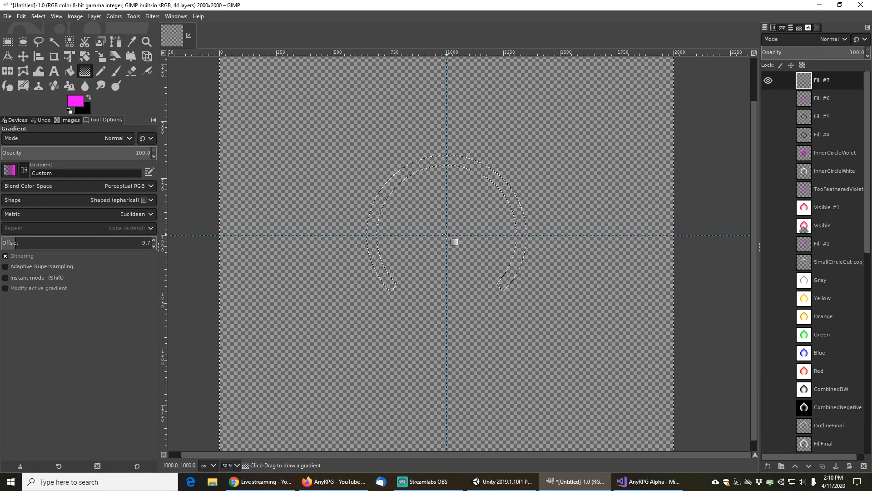
drag(447, 234, 447, 217)
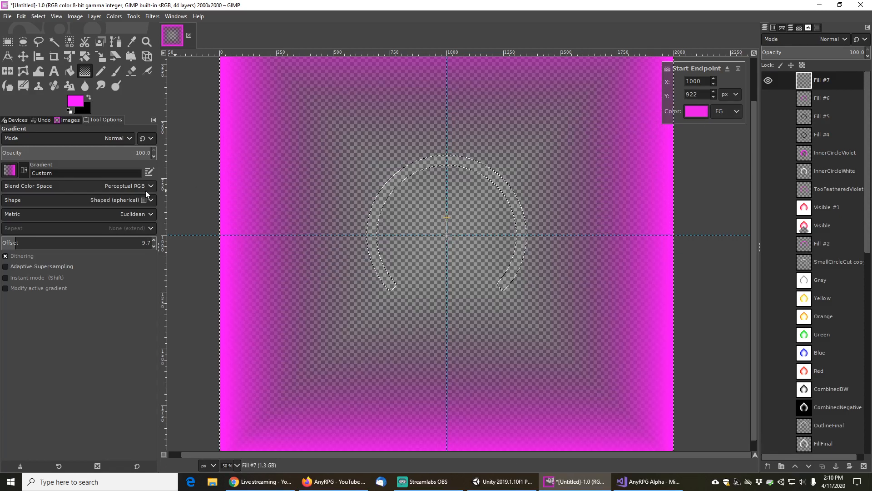
click(726, 112)
click(742, 147)
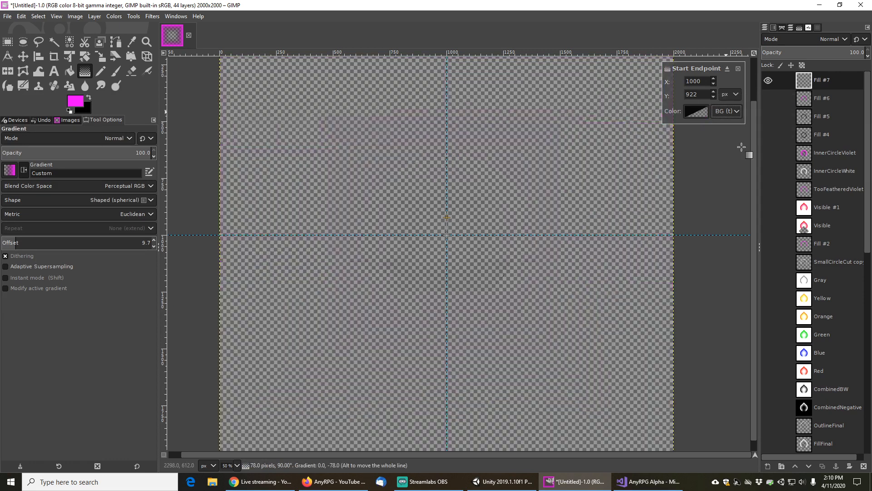
click(730, 110)
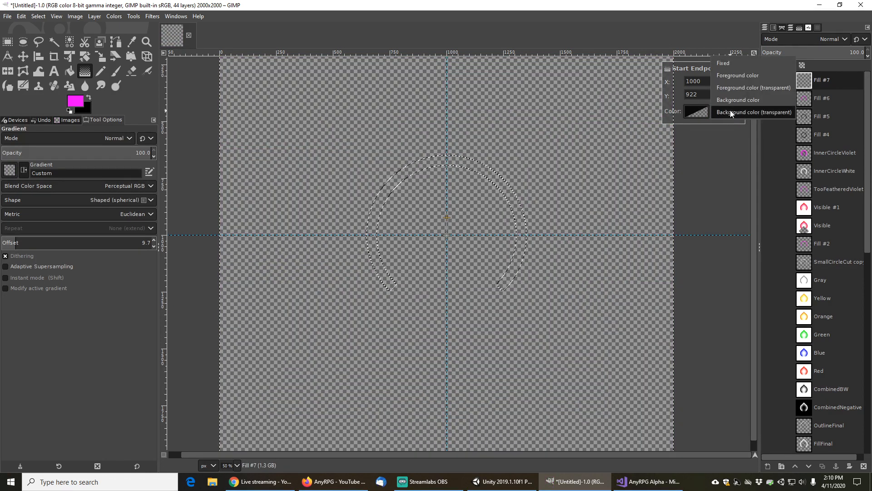
click(731, 117)
click(732, 108)
click(733, 92)
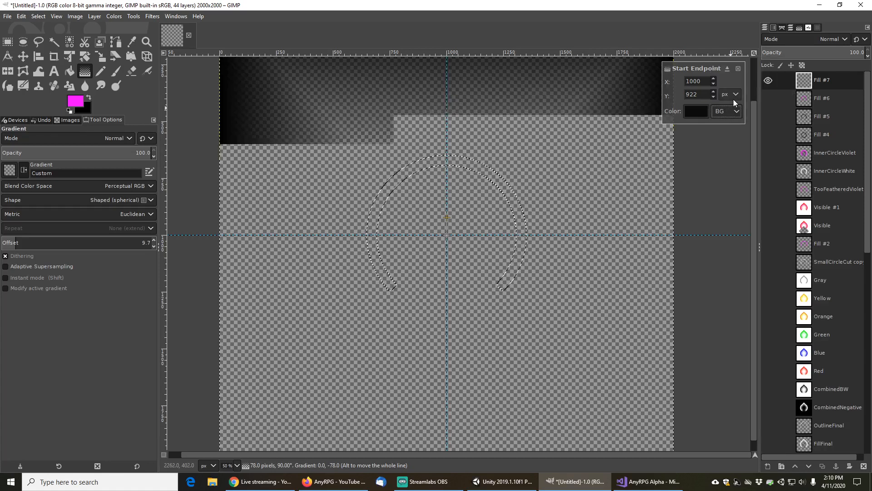
click(729, 111)
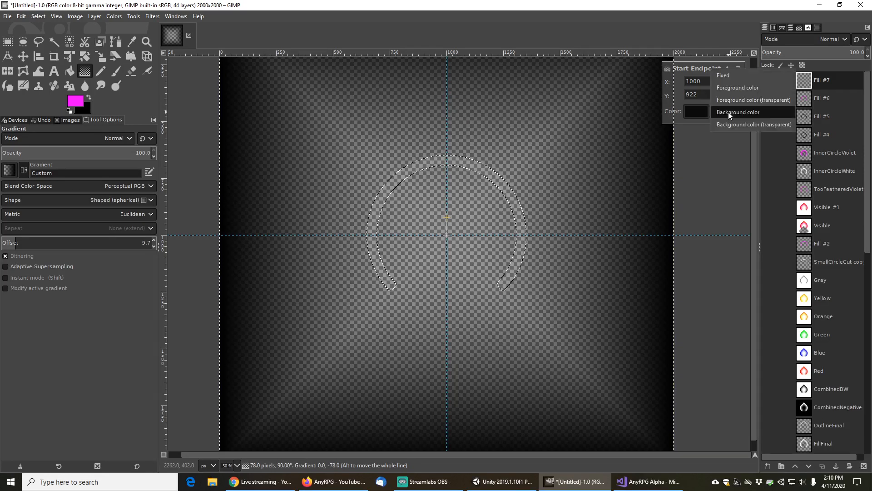
click(730, 88)
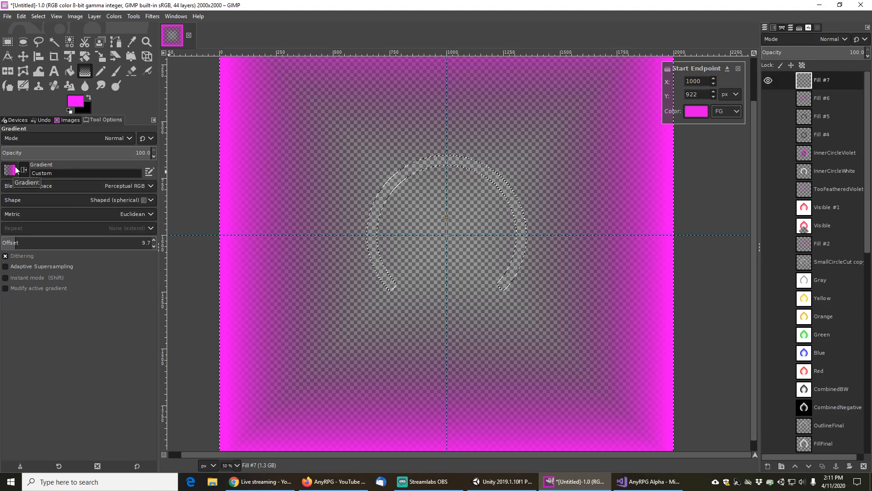
click(88, 95)
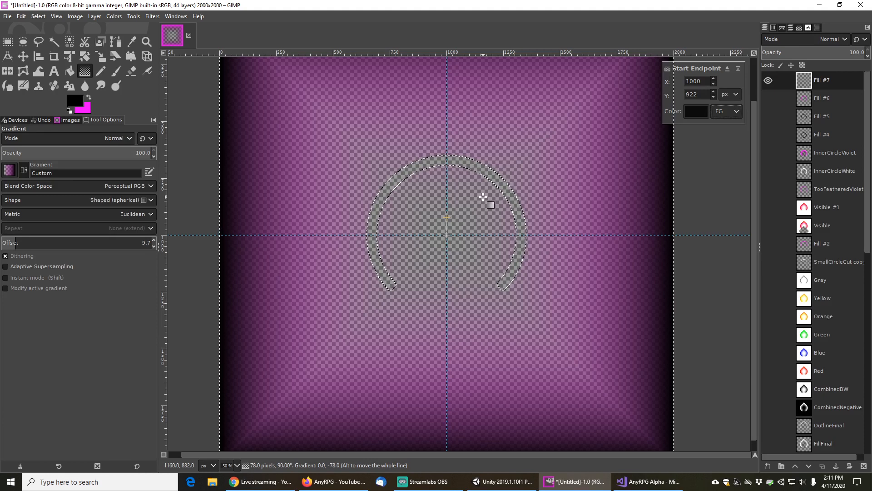
key(ctrl+z)
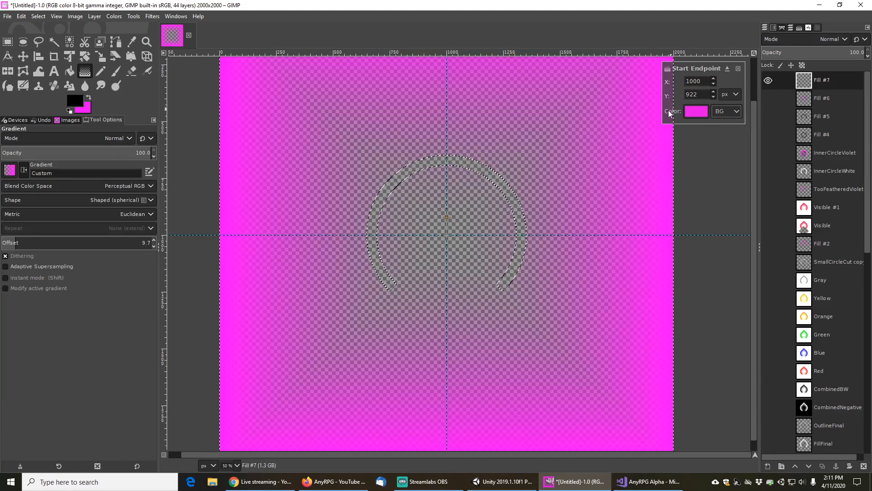
key(ctrl+z)
key(Escape)
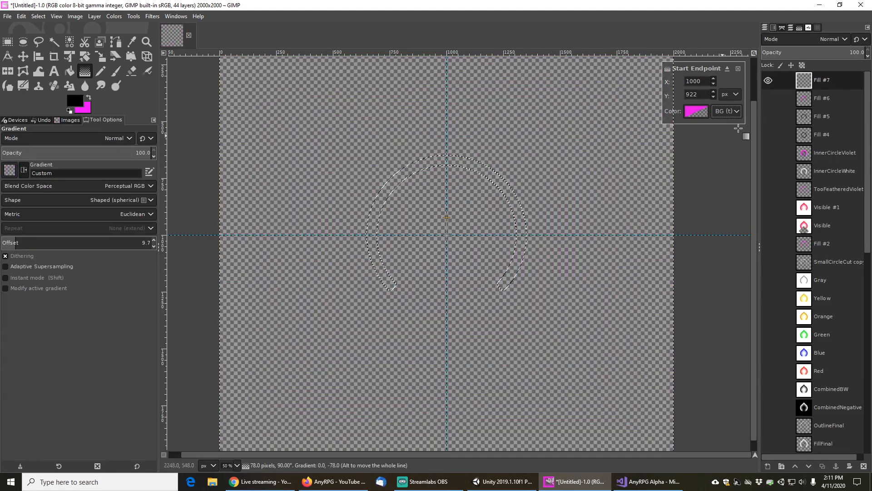
Duplicate the Fill #6 layer, hide the Fill #7 layer and show the duplicate
click(824, 100)
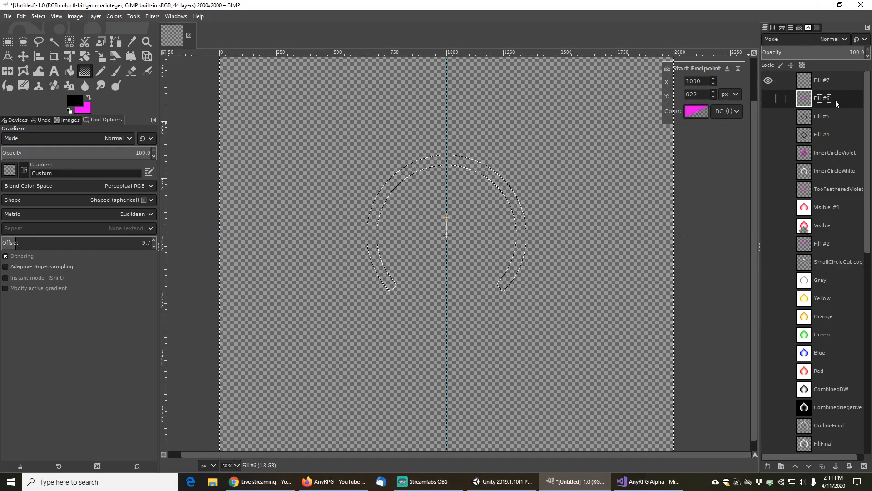
click(823, 466)
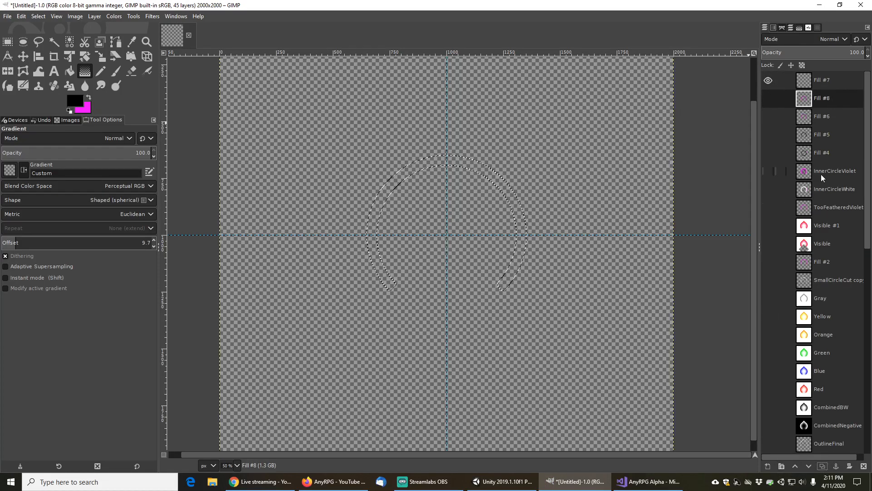
click(768, 81)
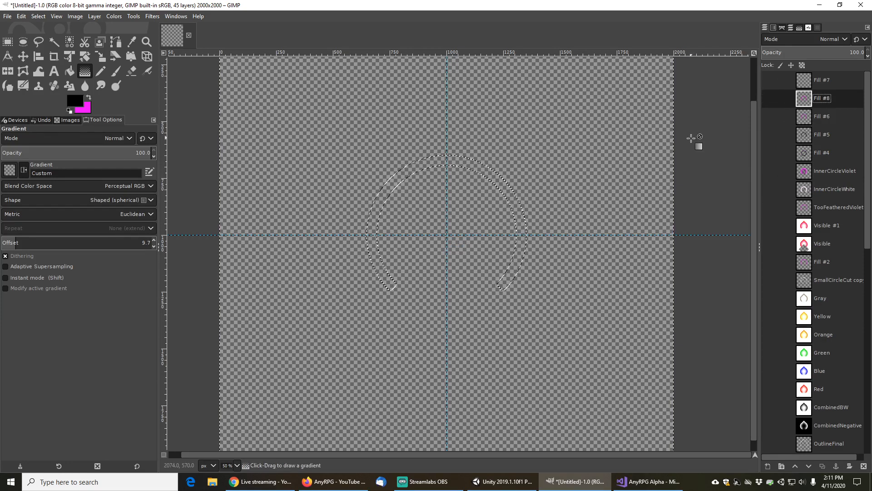
click(768, 98)
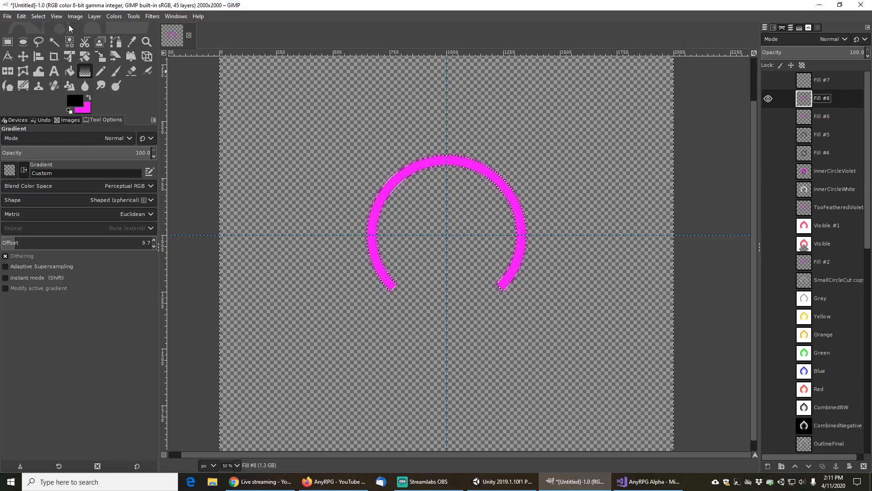
Invert the selection and apply a shaped gradient dragged about 254 px upward from the canvas centre
click(39, 17)
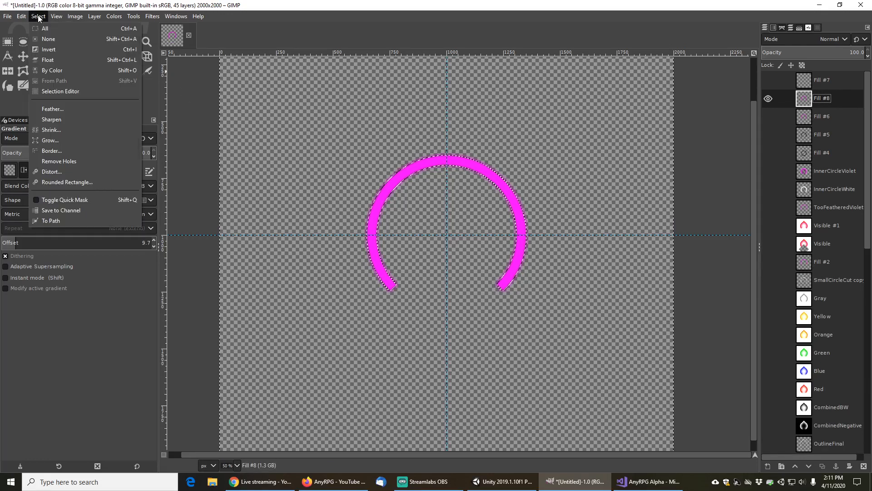
click(48, 39)
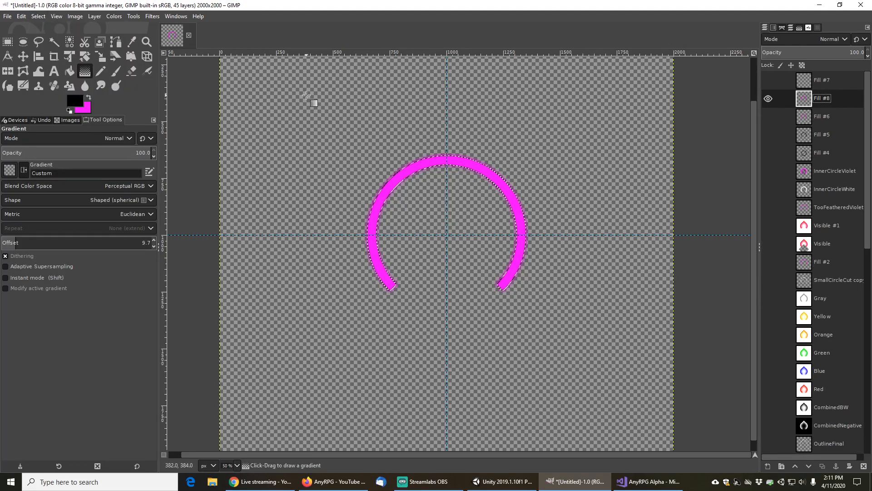
click(38, 16)
click(52, 50)
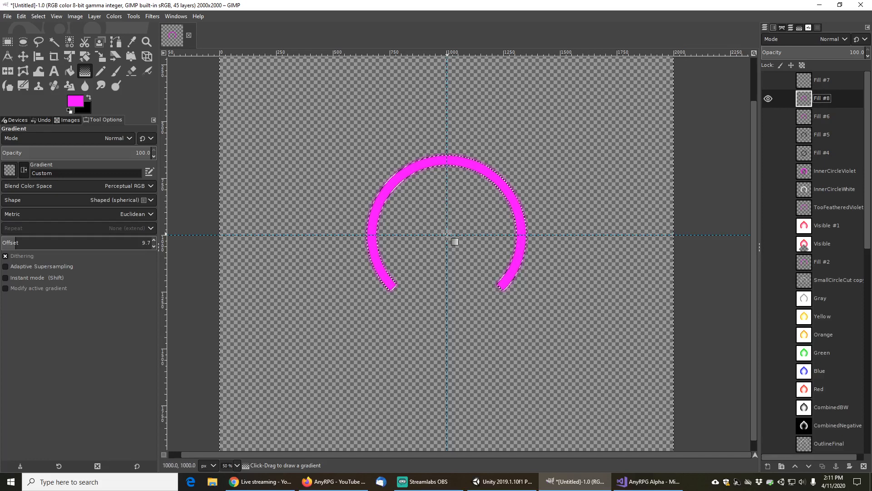
drag(447, 235, 448, 190)
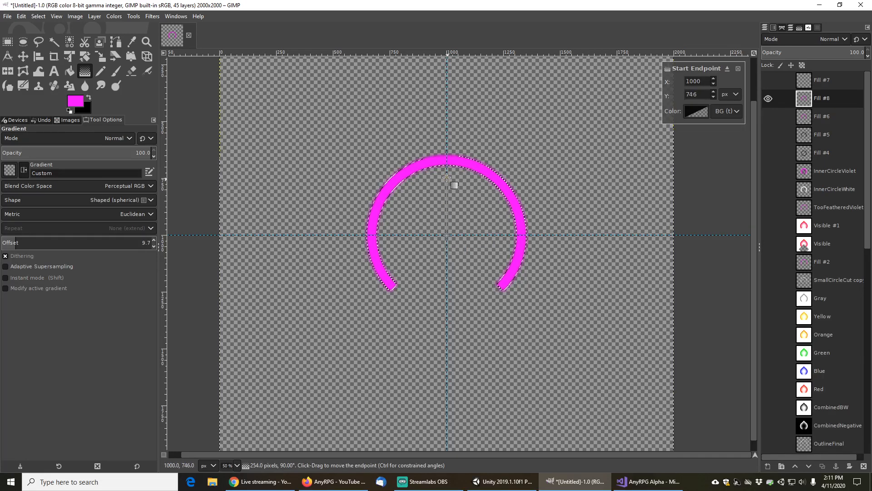
key(Return)
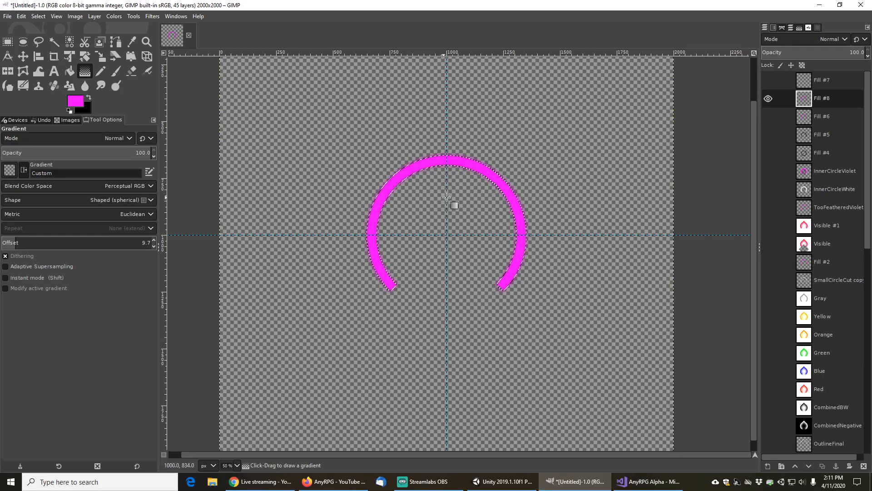
Invert the selection again and apply a shaped gradient about 258 px upward from the canvas centre
click(40, 17)
click(48, 48)
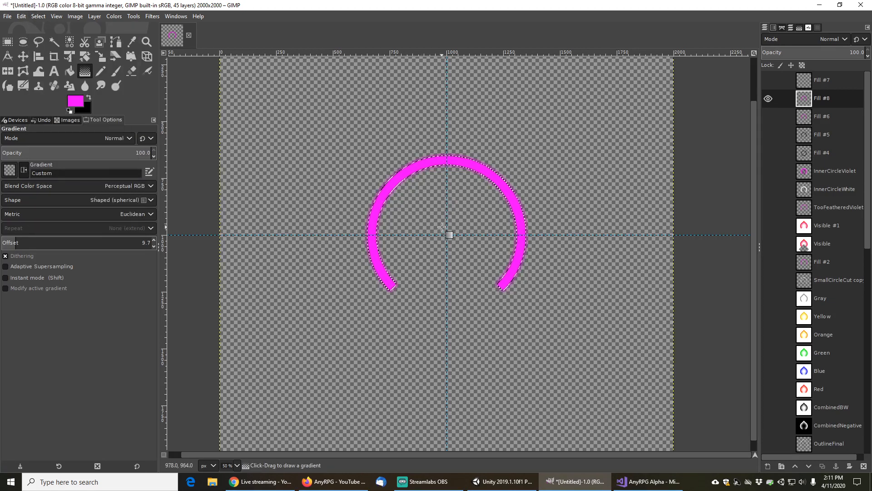
drag(448, 235, 447, 176)
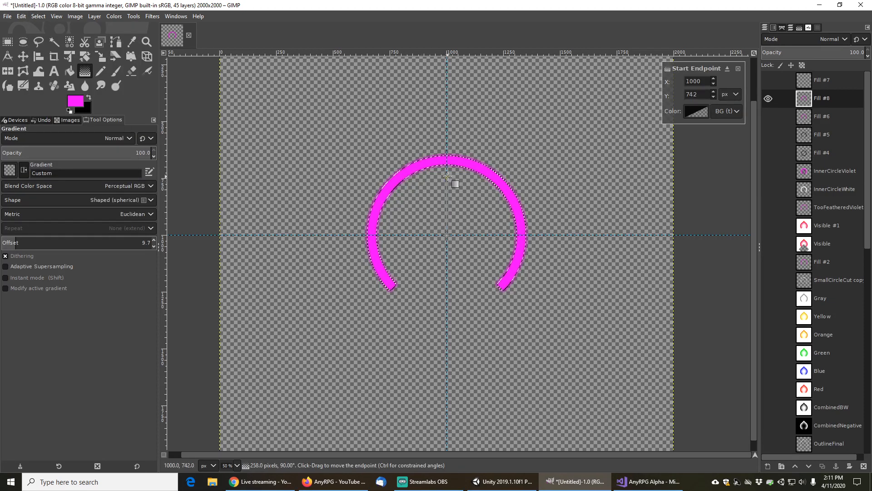
key(Return)
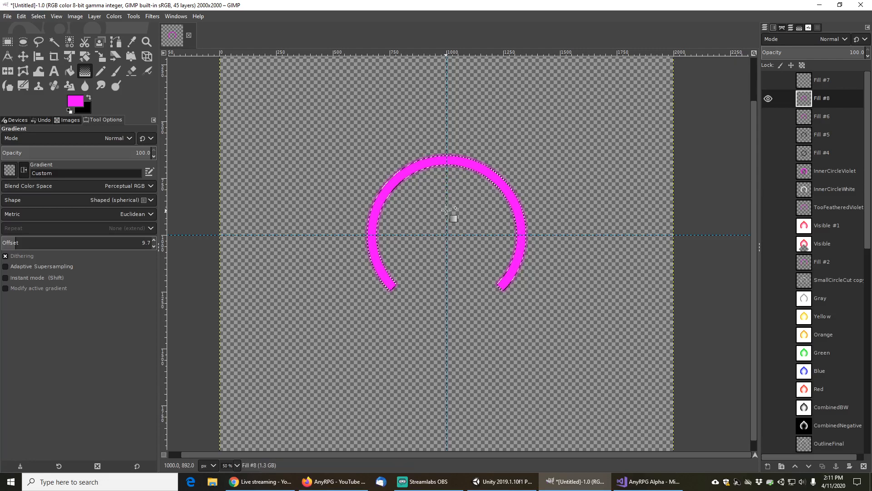
Apply another shaped gradient about 180 px upward from the canvas centre
click(38, 16)
click(42, 36)
key(ctrl+z)
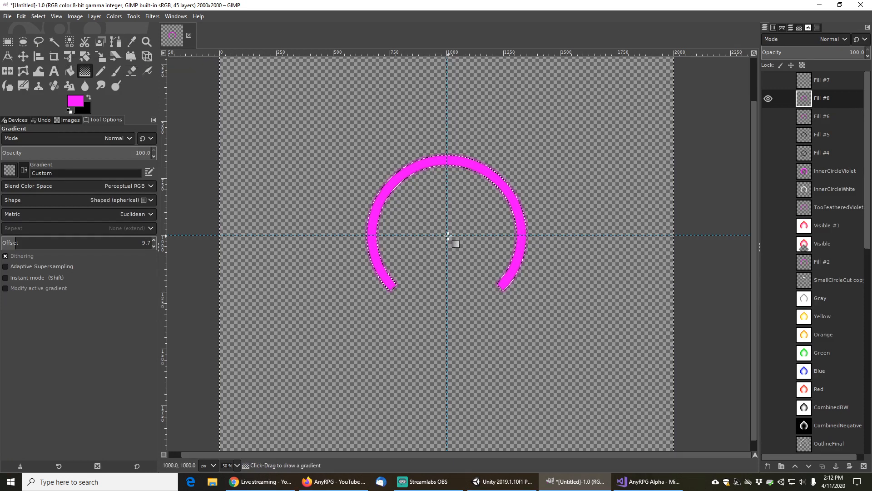
drag(447, 235, 448, 194)
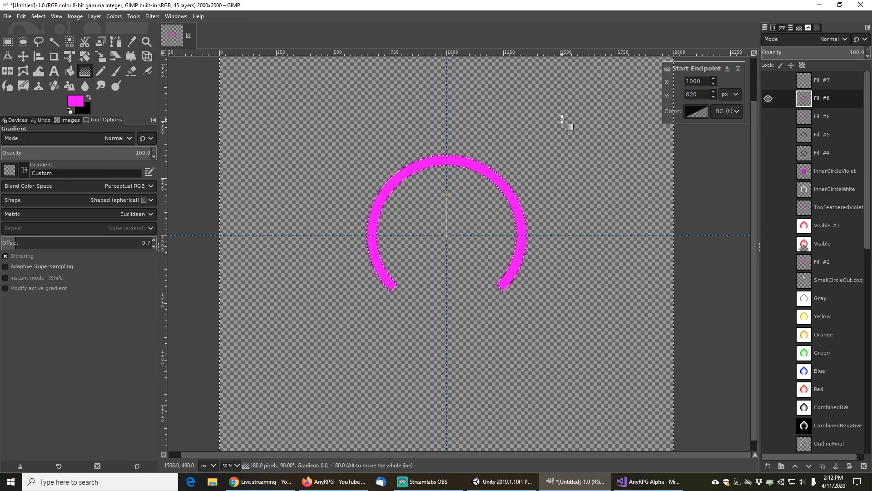
key(Return)
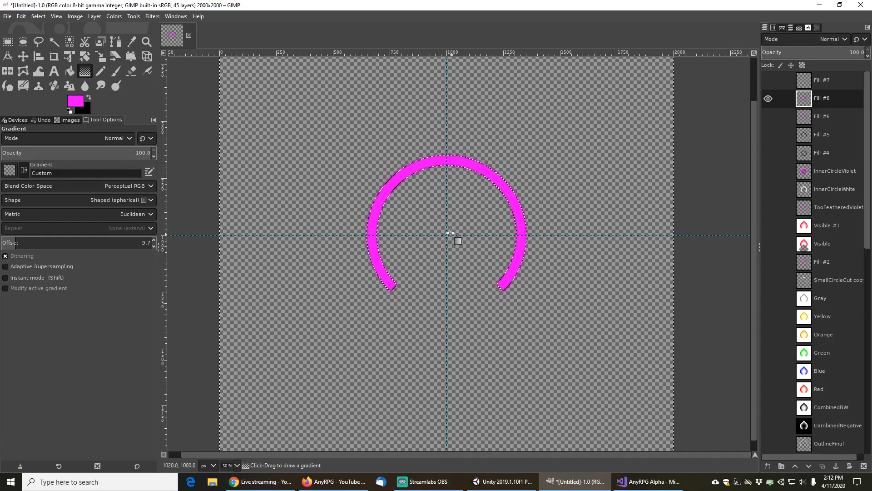
Drag a new shaped gradient about 268 px upward from the centre and set its start endpoint colour to the foreground colour
drag(451, 238, 448, 174)
click(723, 112)
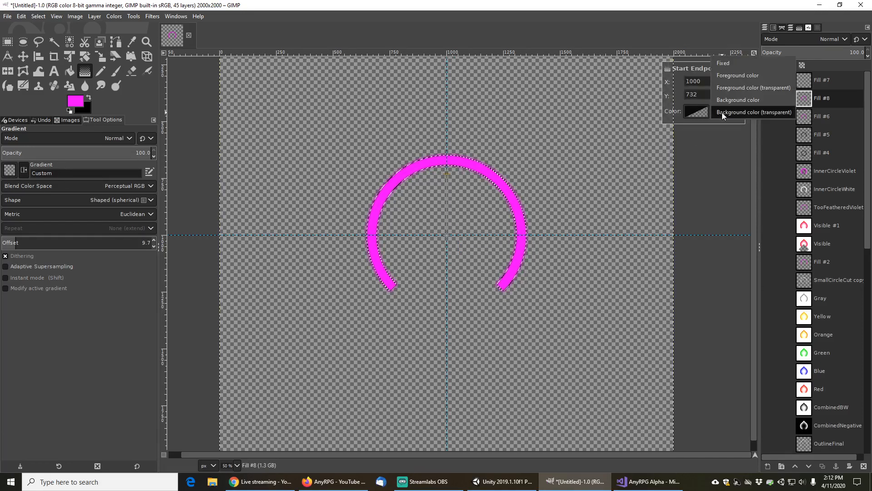
click(732, 75)
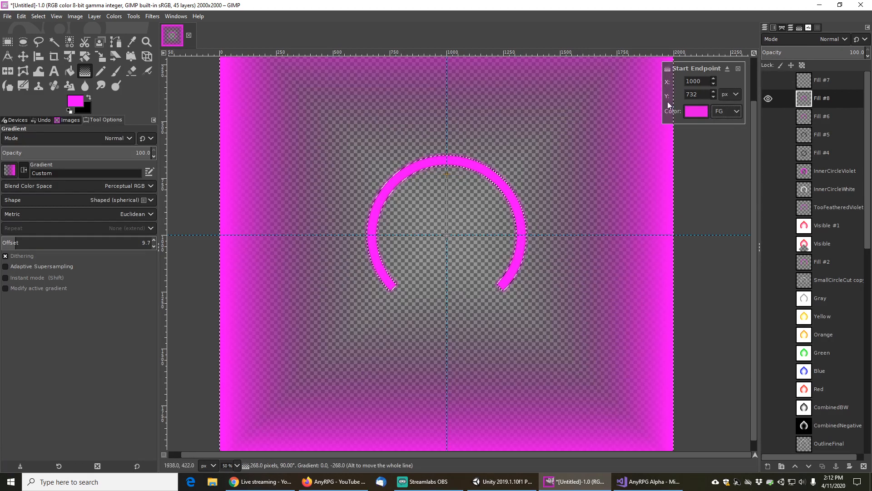
click(729, 113)
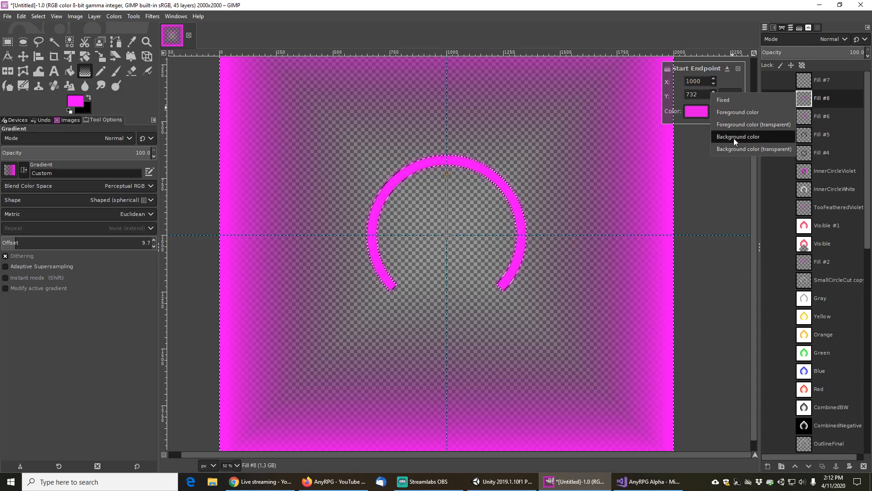
click(733, 137)
click(725, 111)
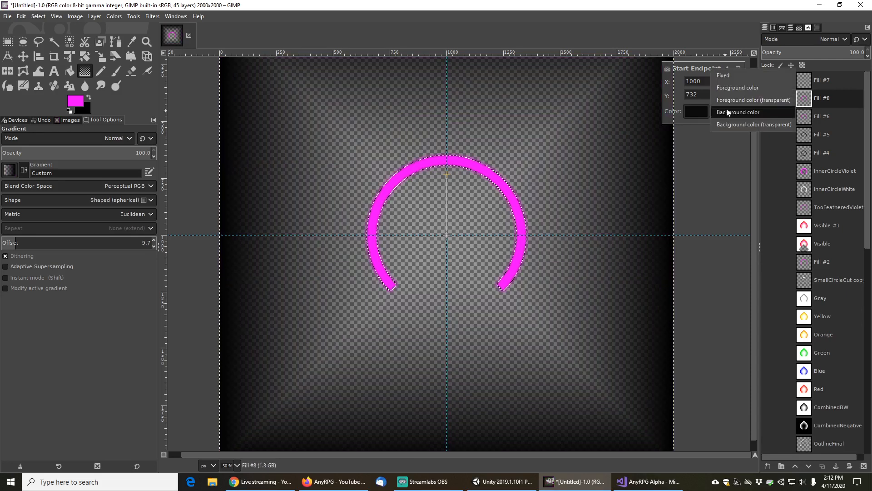
click(727, 91)
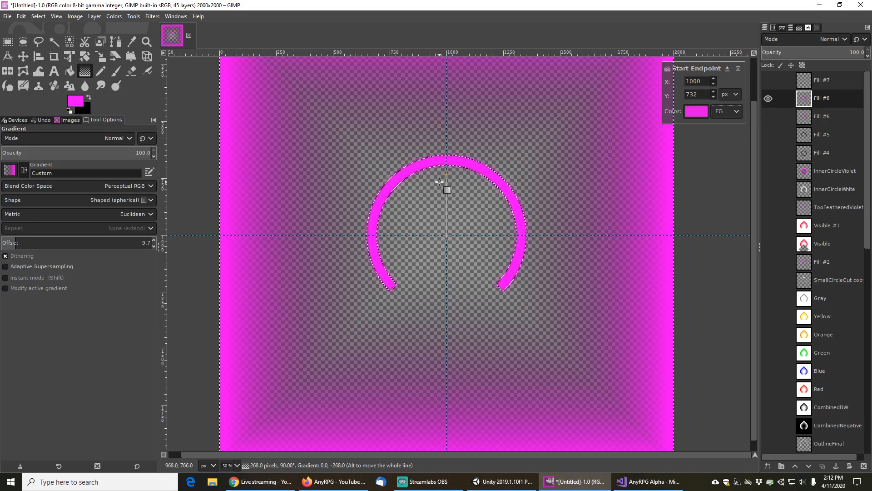
click(740, 69)
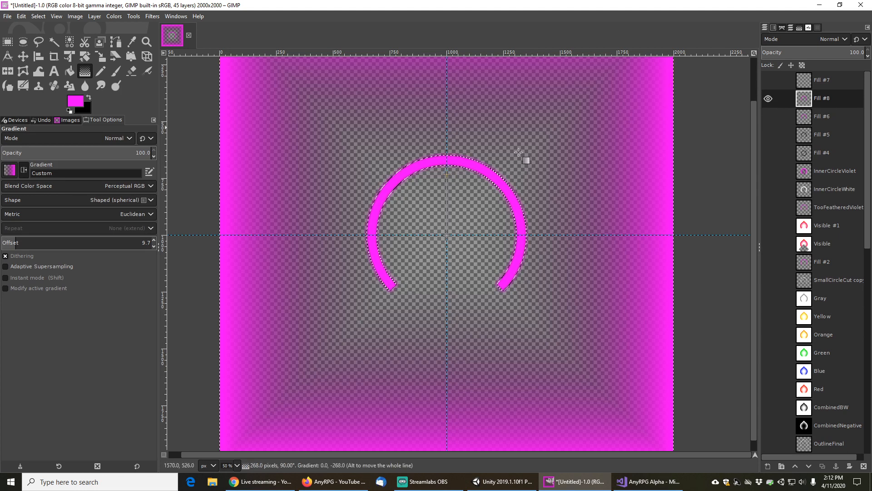
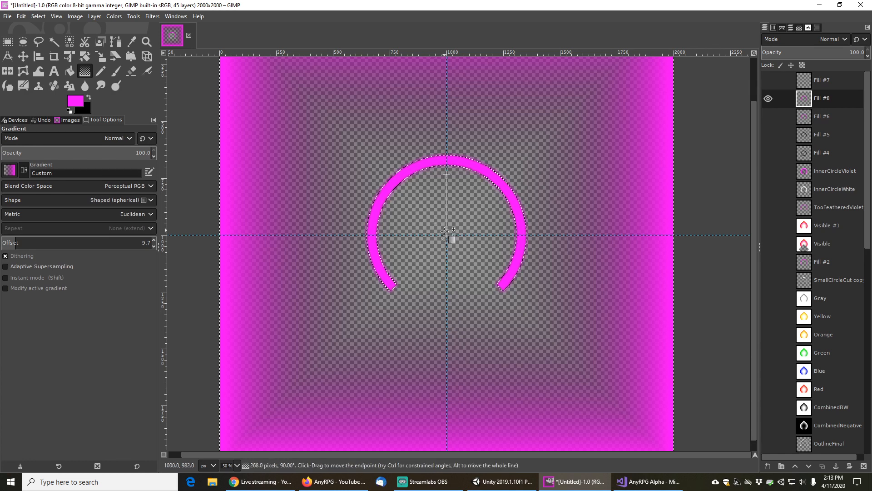
Hide Fill #8, show the Fill #4 layer and fuzzy-select its black ring
click(768, 99)
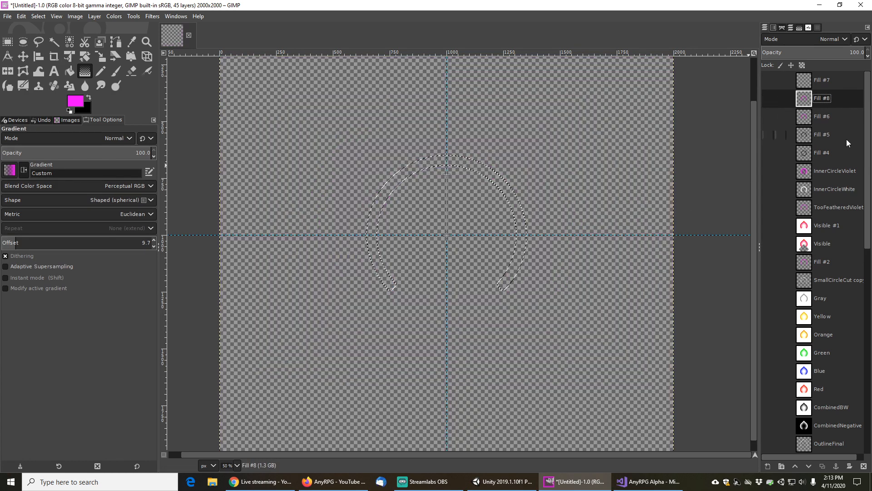
click(778, 135)
click(778, 154)
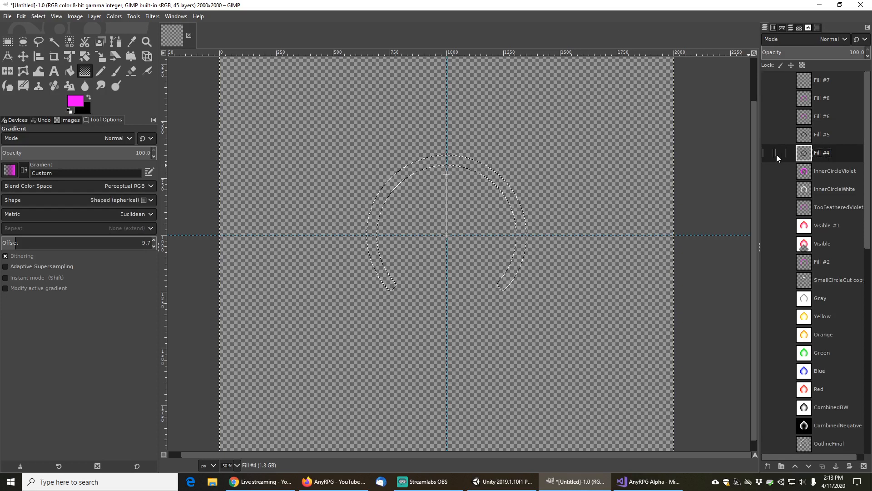
click(54, 41)
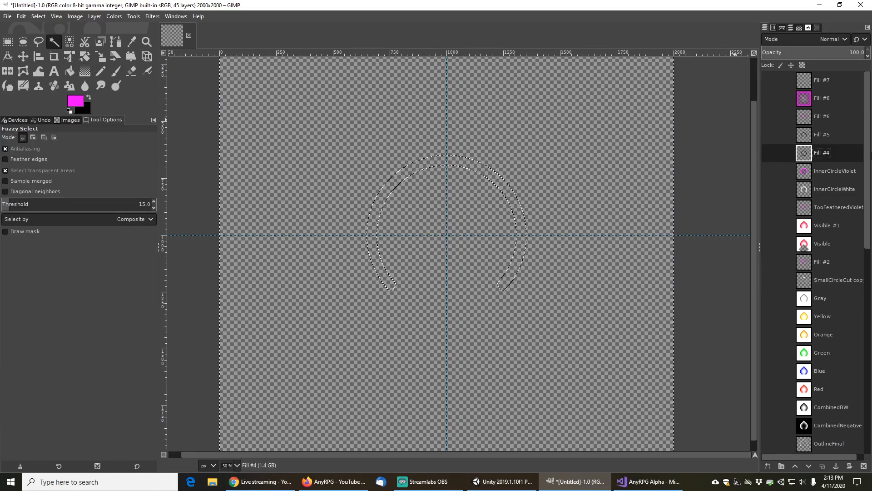
click(768, 153)
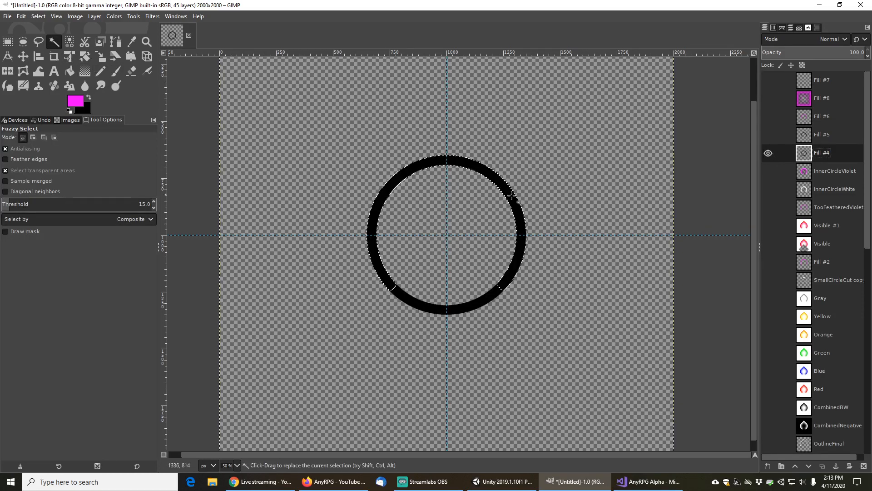
click(475, 163)
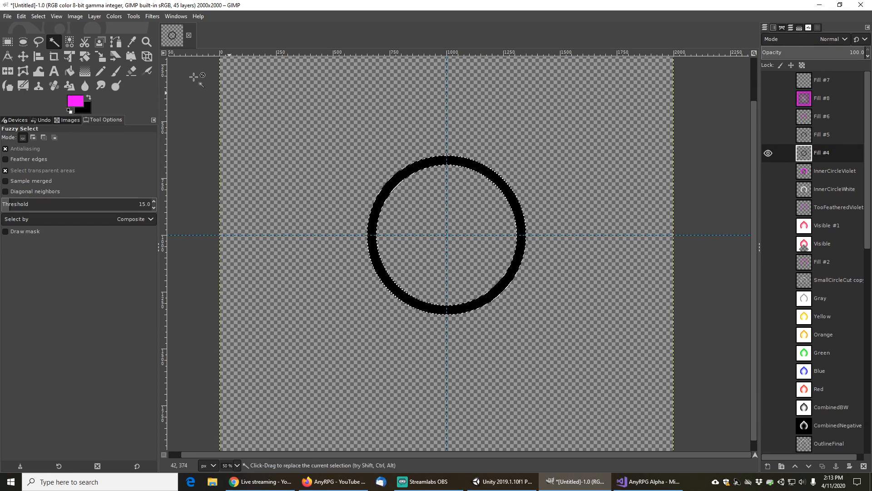
Invert the selection and apply a shaped gradient dragged about 276 px upward from the canvas centre
click(38, 16)
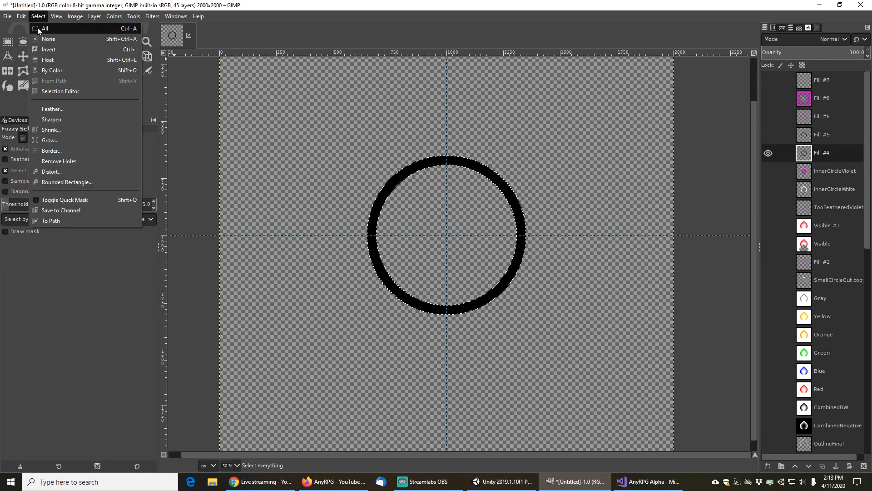
click(48, 50)
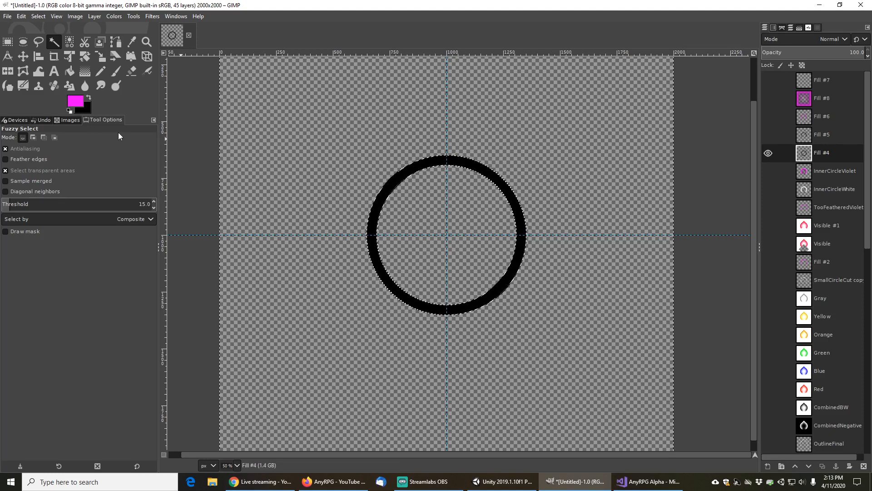
click(85, 71)
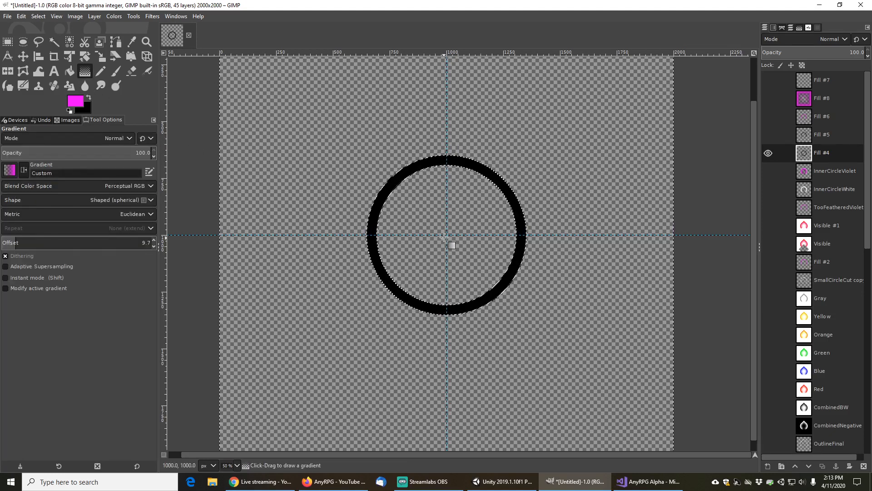
drag(446, 235, 445, 172)
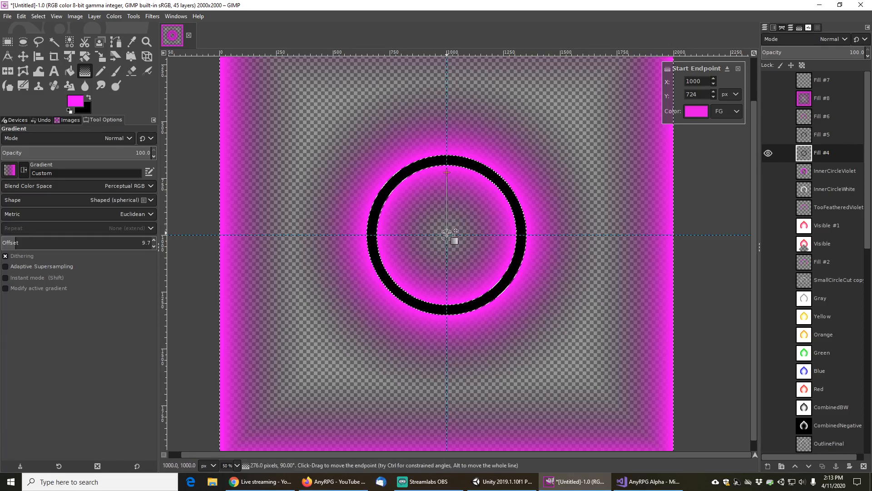
Hide Fill #4, show and activate the Fill #6 layer, and fuzzy-select its magenta arc
click(767, 153)
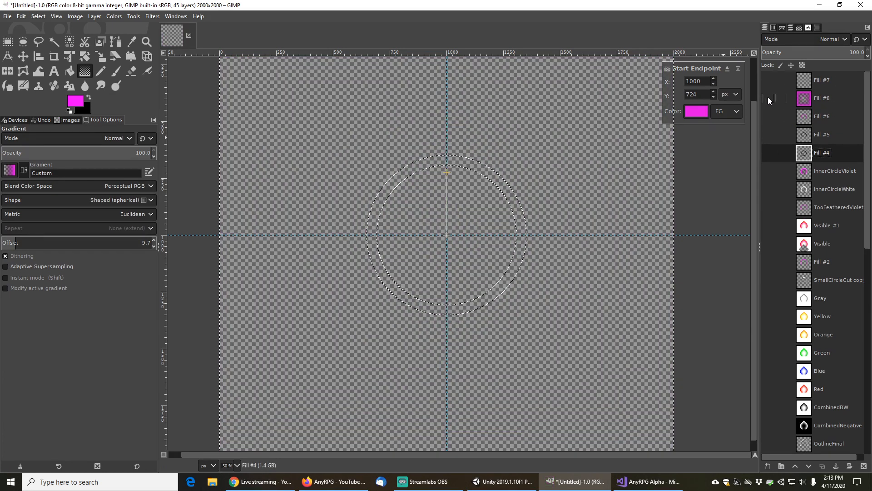
click(773, 150)
click(773, 151)
click(823, 118)
click(769, 117)
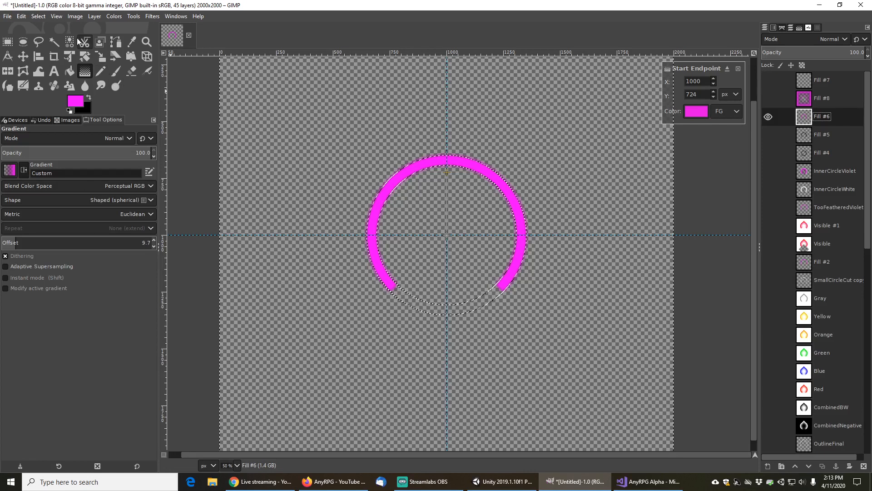
click(54, 42)
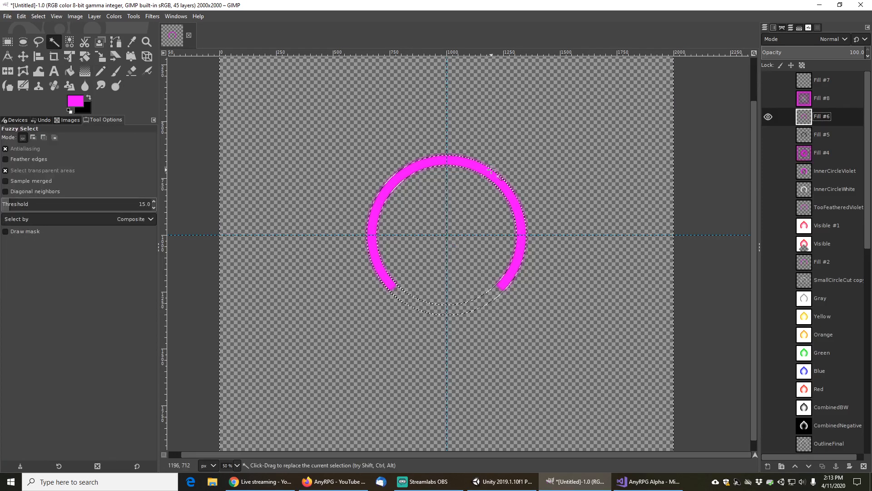
click(493, 171)
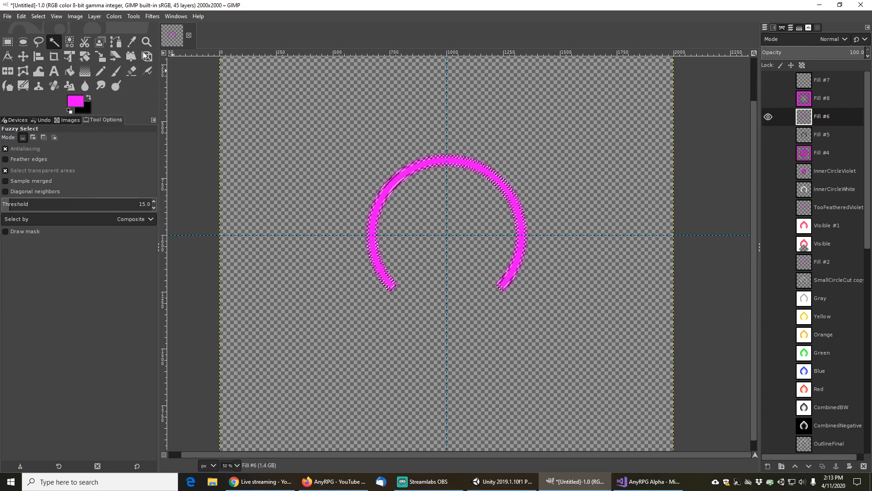
click(44, 17)
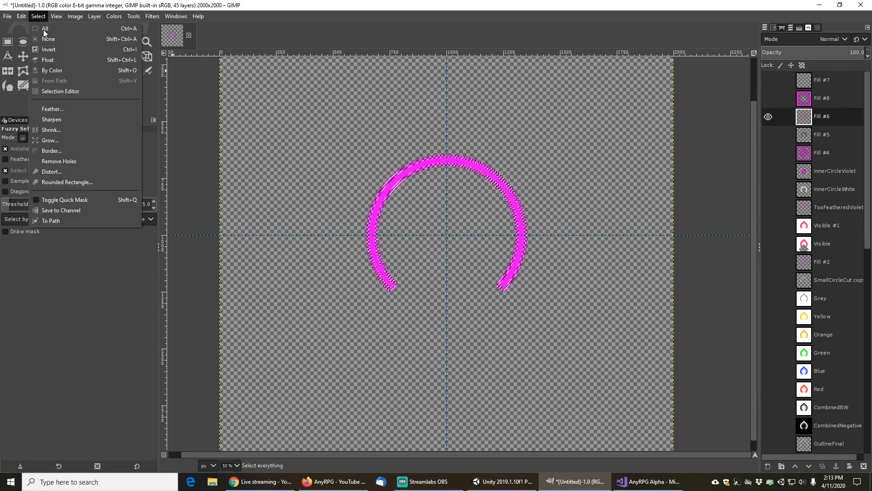
click(46, 38)
click(464, 163)
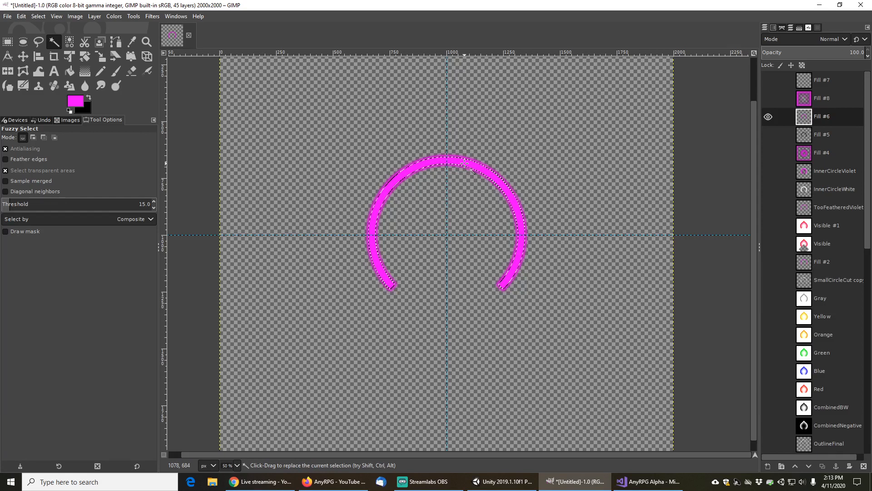
Invert the selection and apply a shaped gradient about 200 px upward from the canvas centre
click(34, 18)
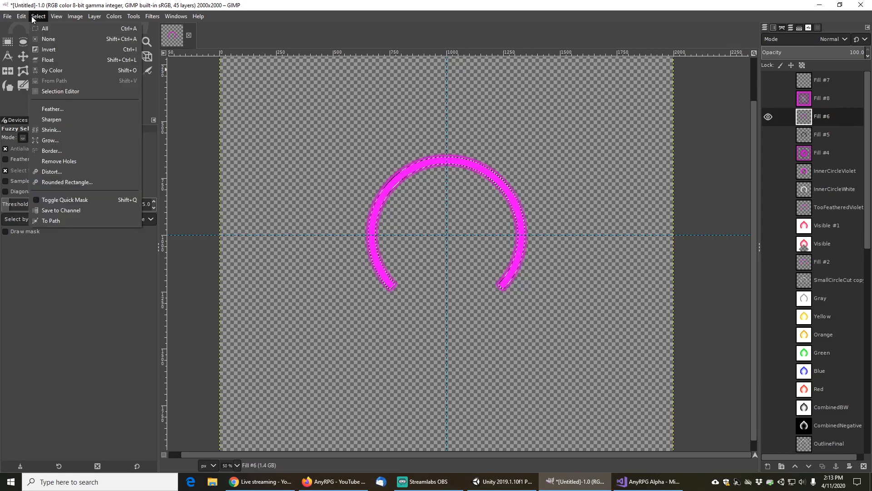
click(48, 49)
click(85, 71)
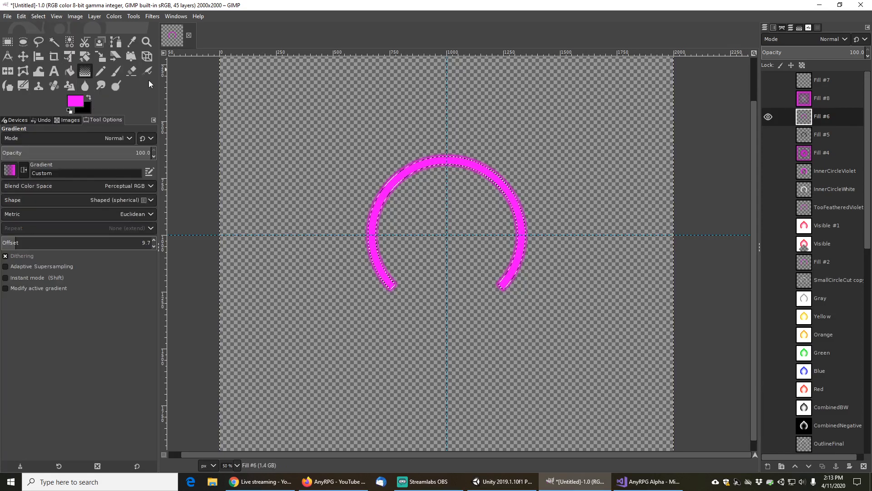
drag(447, 235, 447, 189)
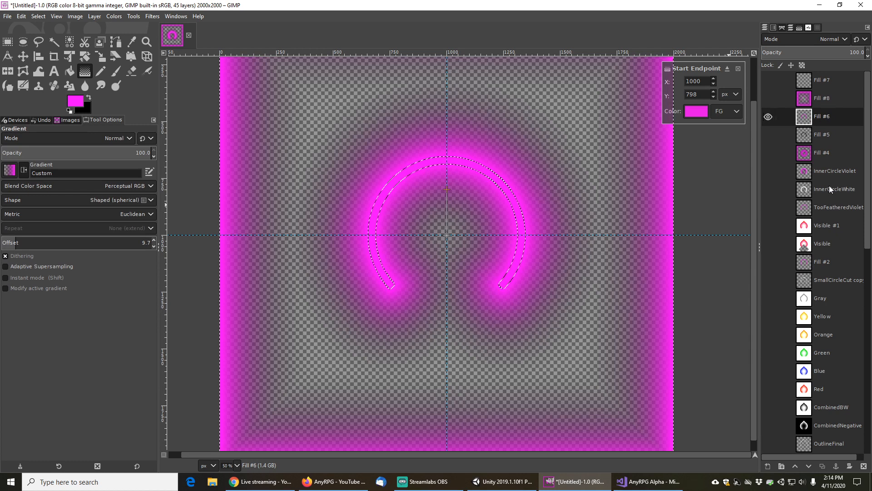
Duplicate the Fill #6 layer twice and hide every version except the Fill #10 copy
click(823, 465)
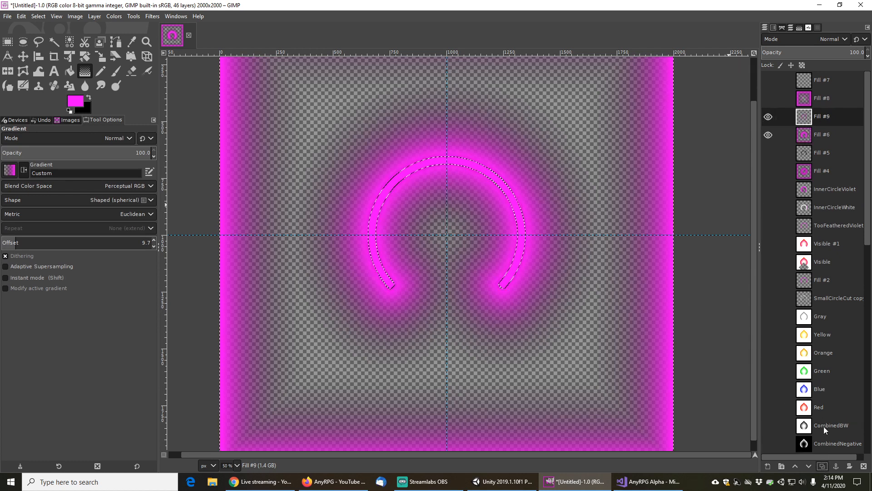
click(827, 136)
click(822, 466)
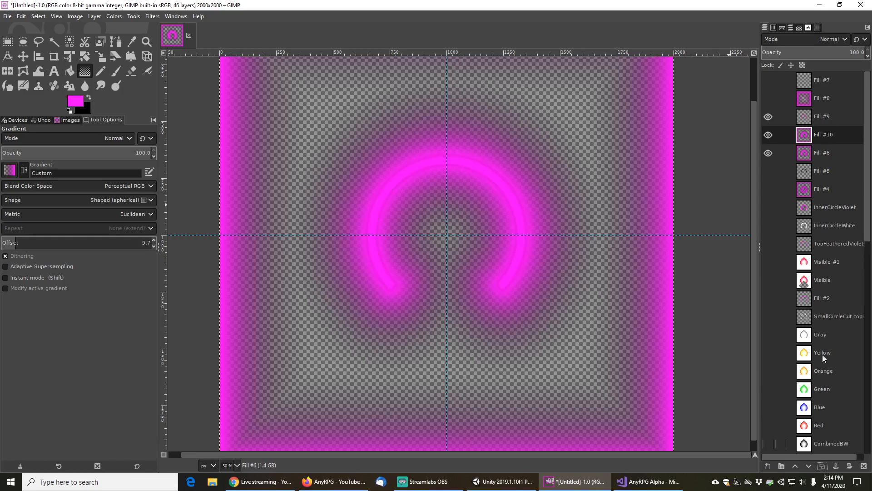
click(768, 154)
click(768, 117)
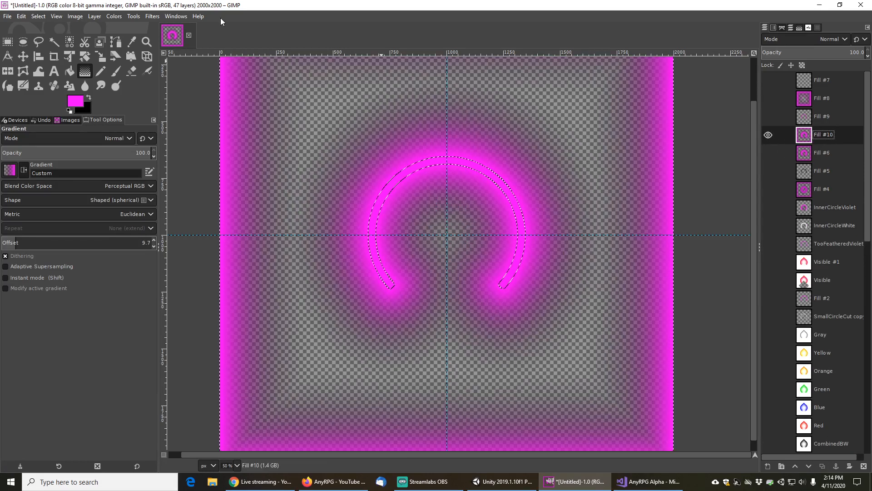
Clear the selection and make the SmallCircle layer the active layer
click(39, 16)
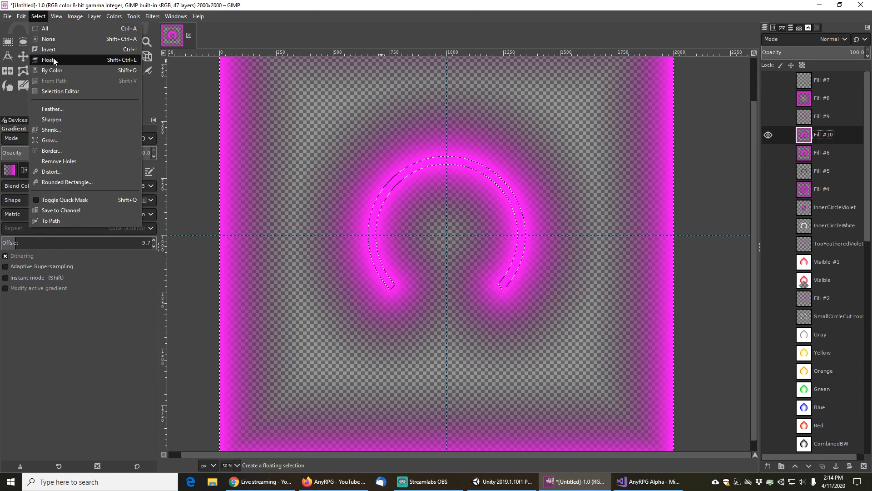
click(53, 43)
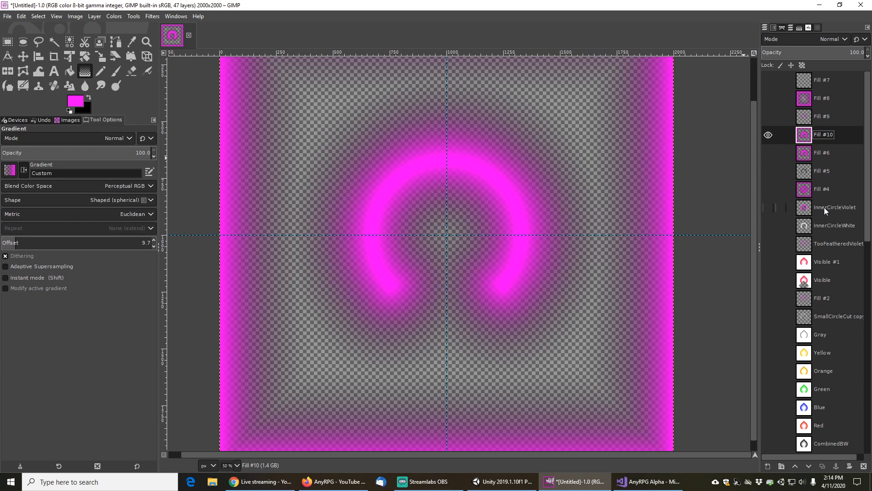
click(825, 222)
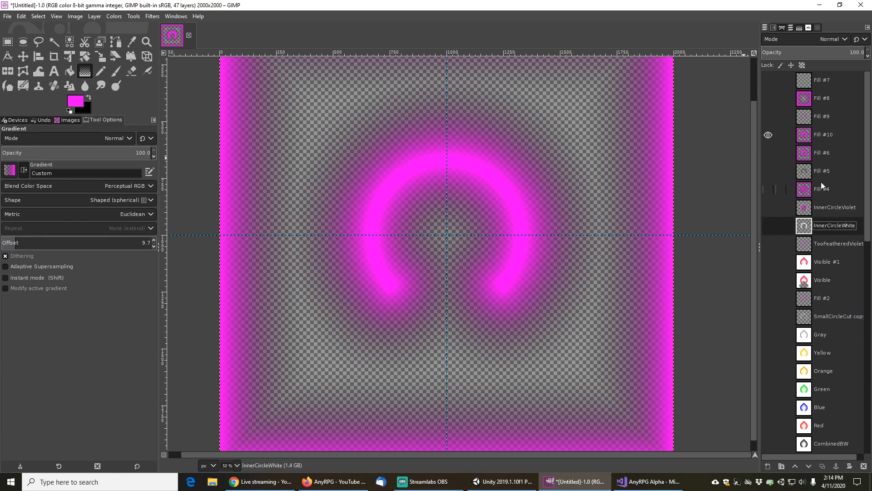
scroll(795, 337, down, 10)
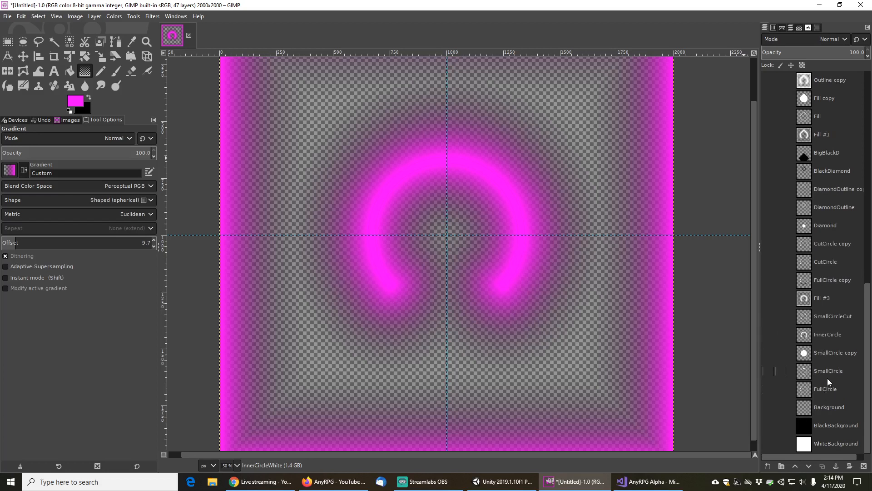
click(828, 372)
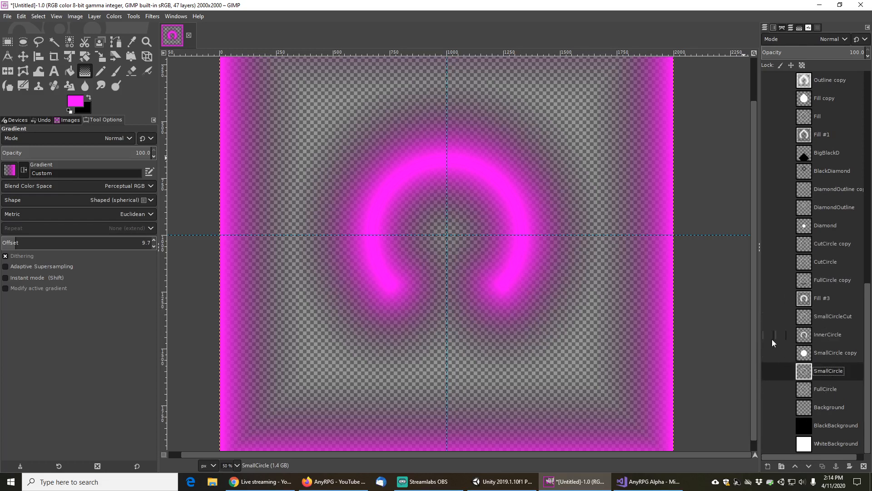
click(772, 370)
click(774, 370)
click(768, 353)
click(768, 353)
scroll(786, 317, up, 5)
scroll(782, 304, up, 6)
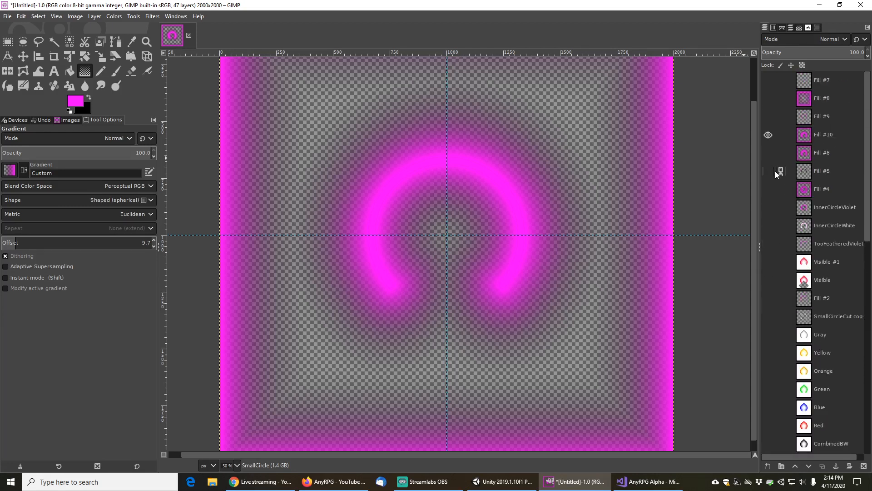
Toggle visibility of the Fill layers to compare the black ring against its gradient glow
click(768, 135)
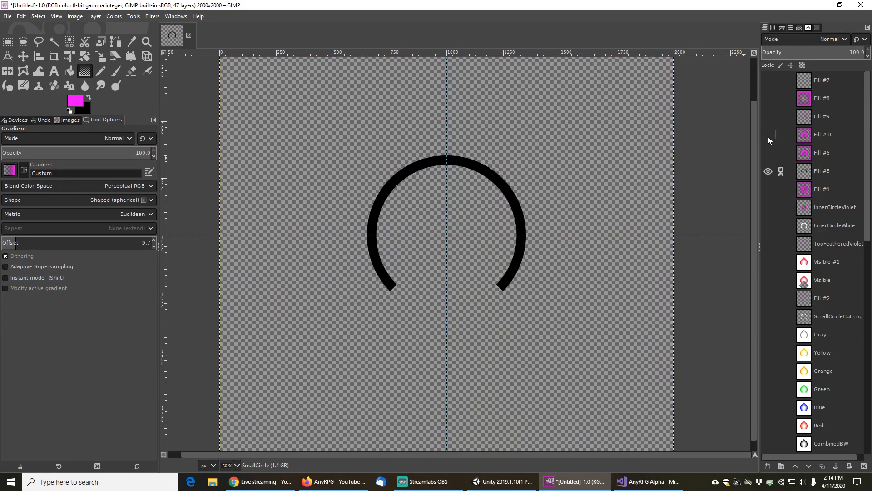
click(769, 115)
click(769, 116)
click(769, 101)
click(769, 100)
click(772, 155)
click(771, 155)
click(768, 189)
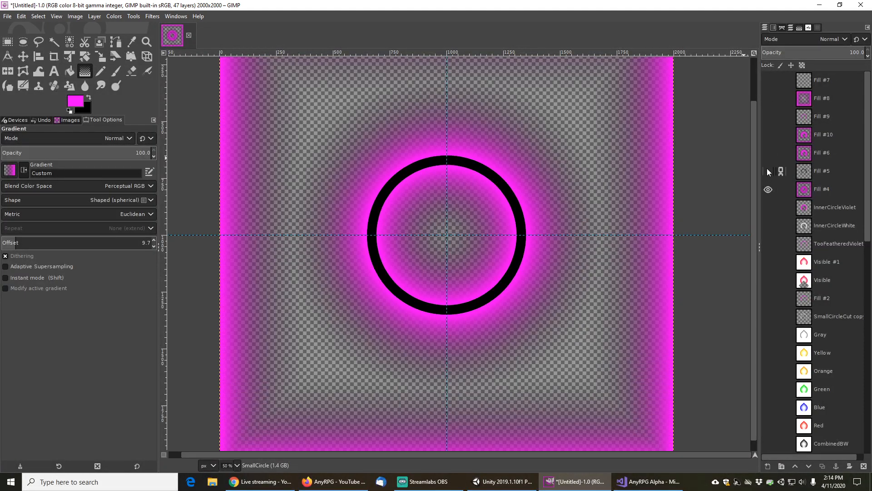
click(770, 187)
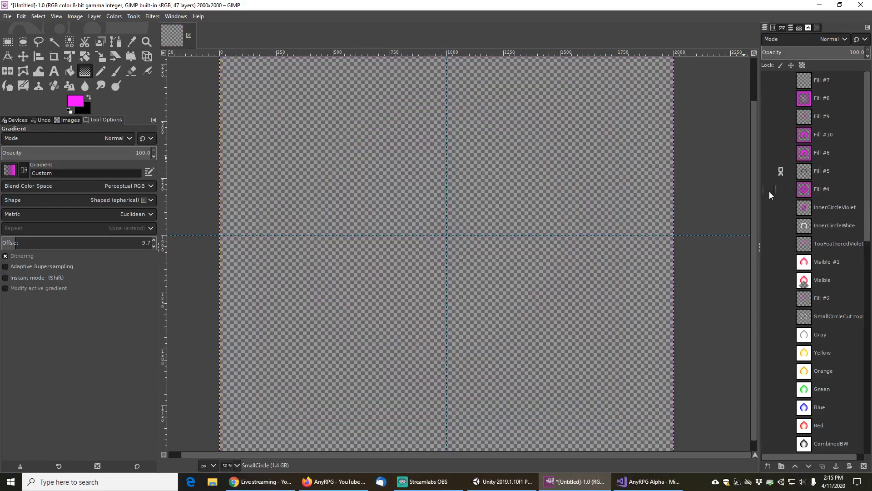
click(770, 191)
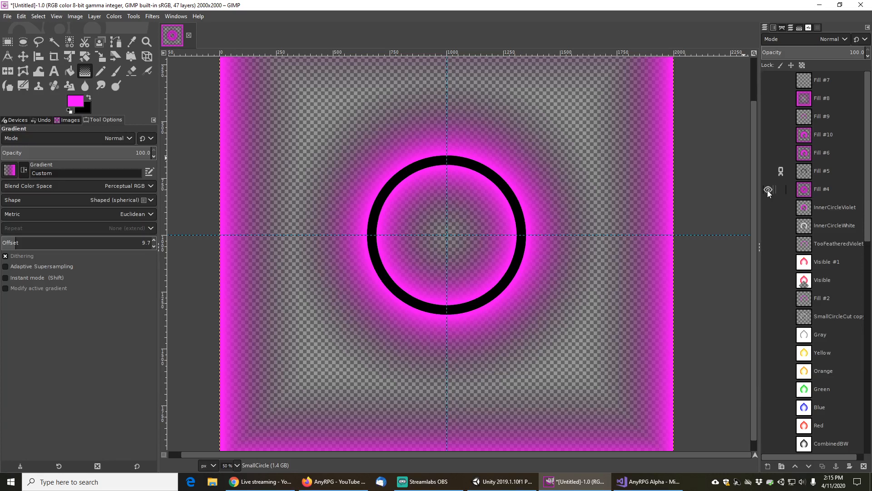
Switch visibility among InnerCircleViolet, InnerCircleWhite and TooFeatheredViolet to compare those ring layers
click(767, 205)
click(768, 190)
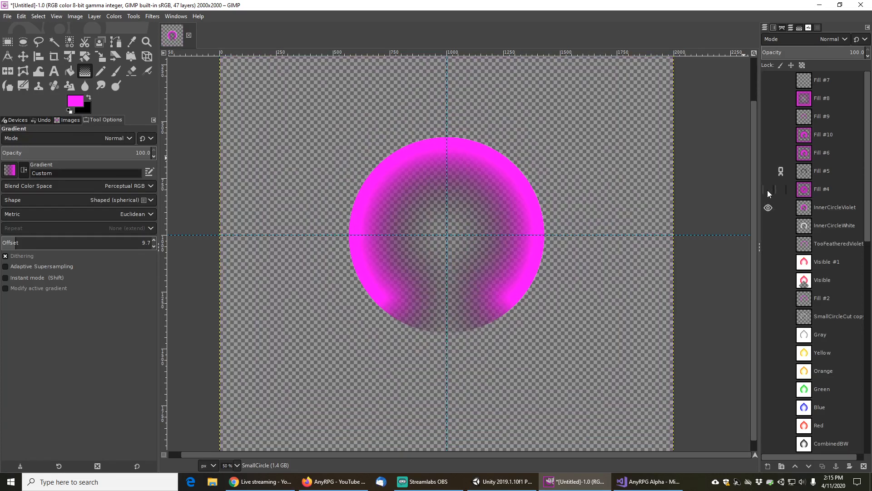
click(768, 214)
click(767, 226)
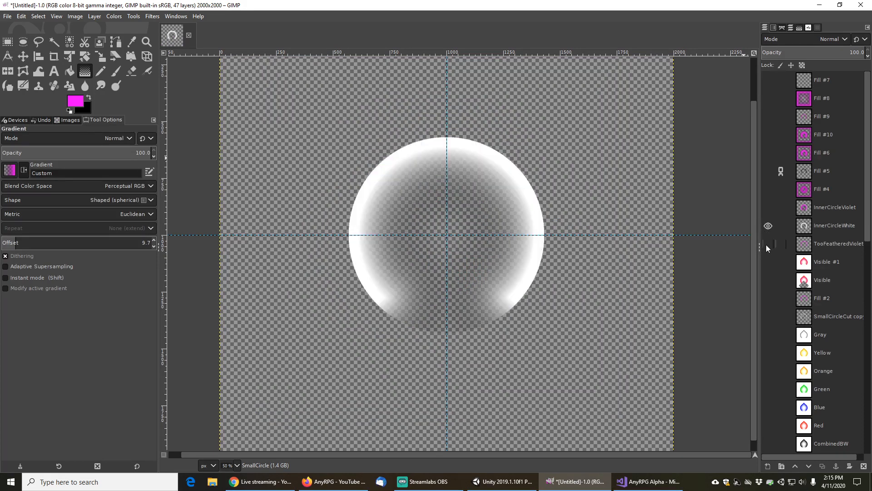
click(768, 244)
click(767, 226)
scroll(765, 277, down, 4)
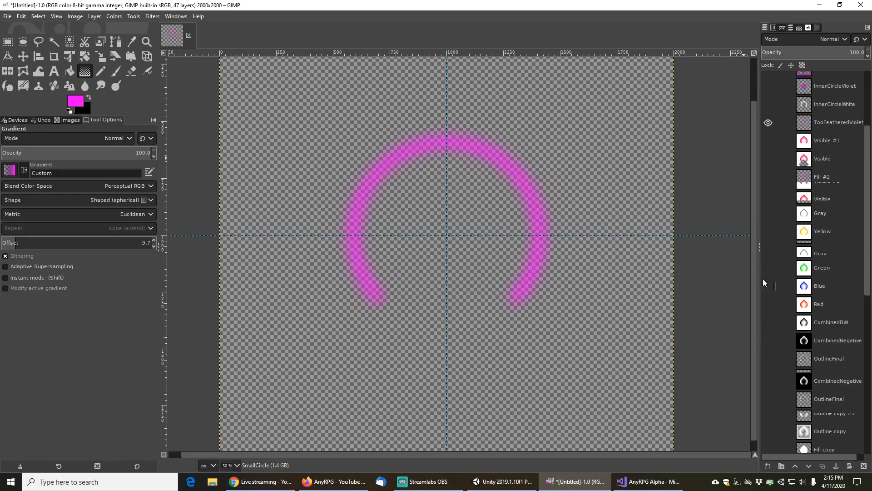
scroll(770, 307, down, 5)
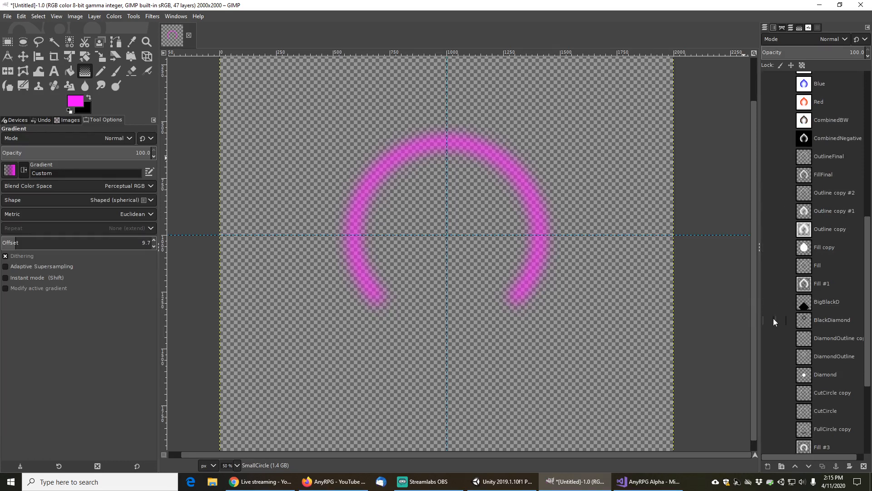
Show the Fill #4 layer and hide the Fill #5 and TooFeatheredViolet layers
scroll(774, 318, down, 1)
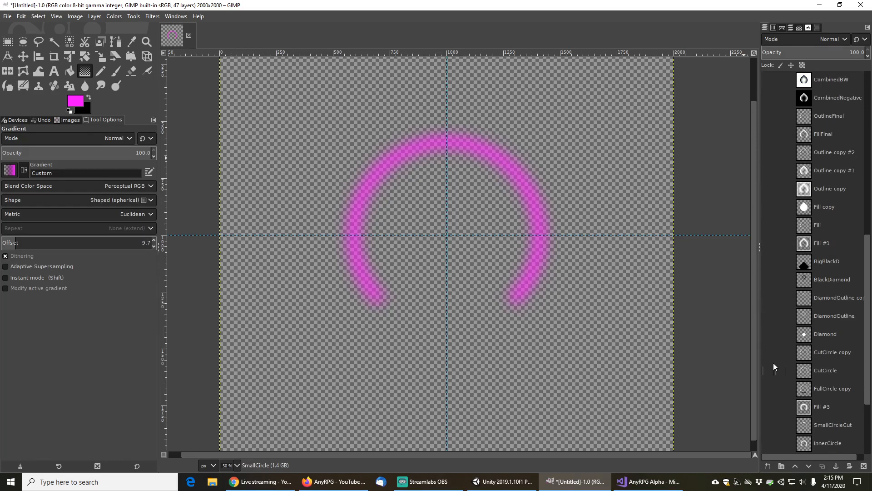
scroll(774, 370, down, 3)
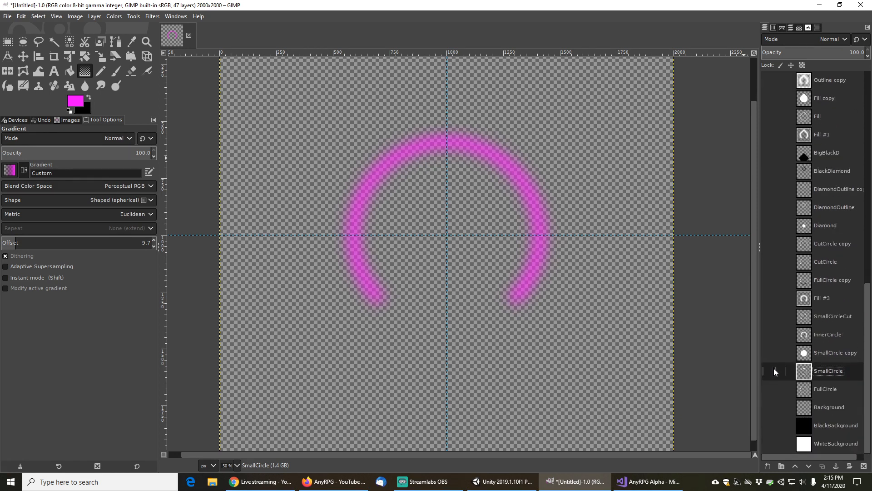
scroll(771, 352, up, 12)
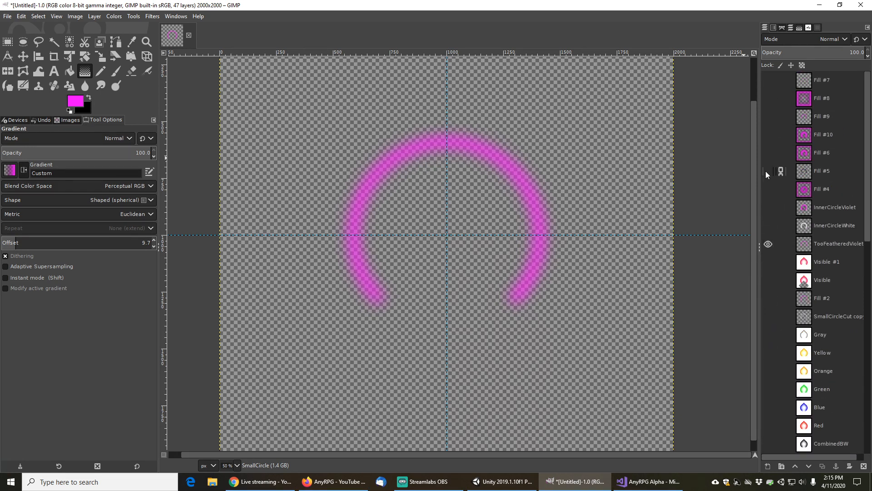
click(768, 171)
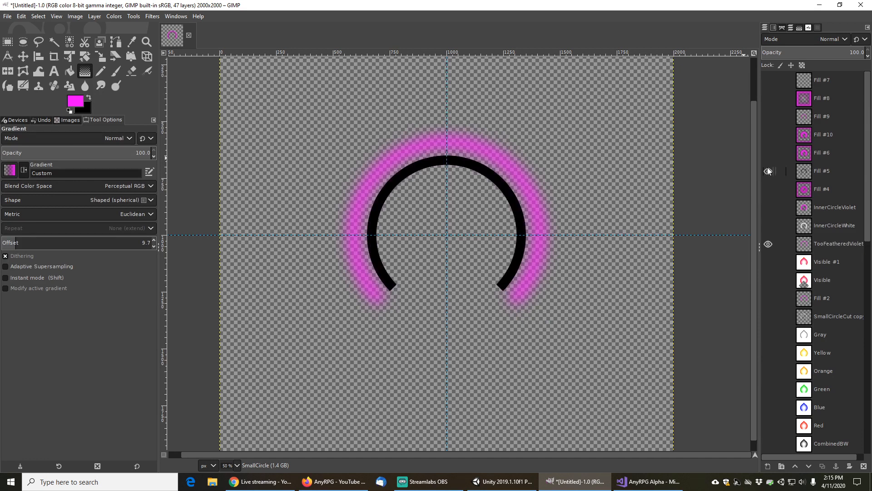
click(768, 172)
click(768, 189)
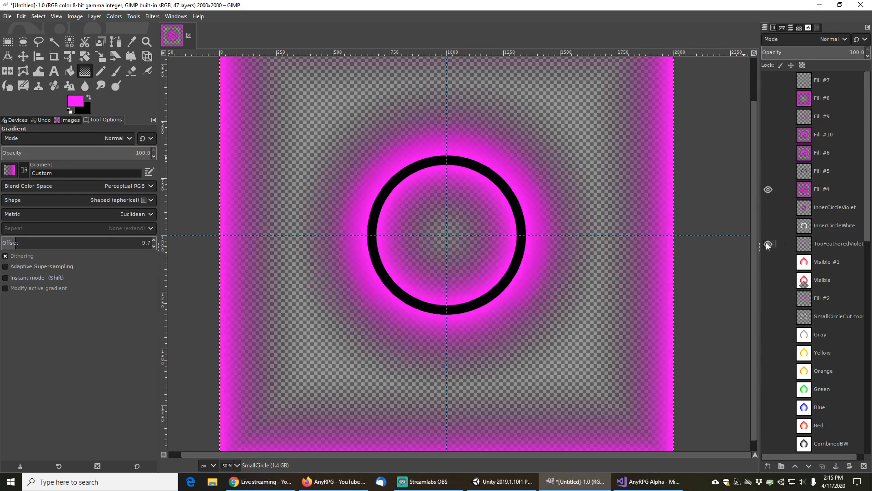
click(768, 244)
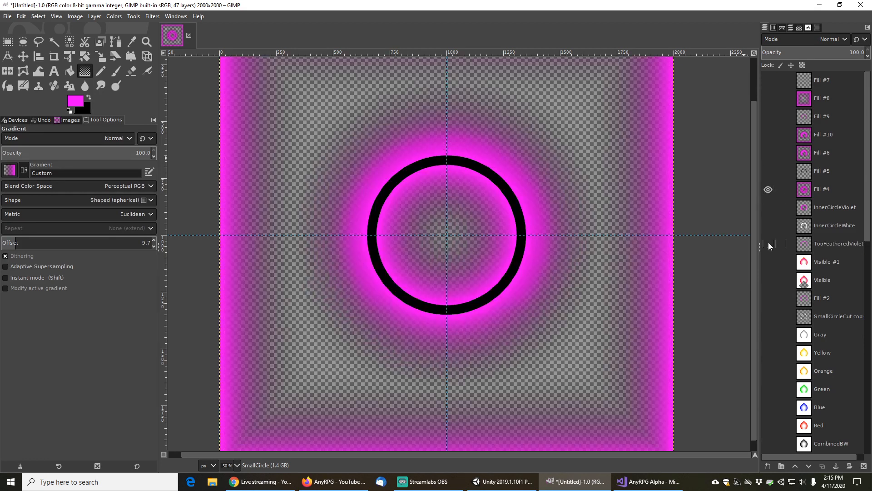
Make Fill #4 active, swap the foreground colour to black, and select its black ring with Fuzzy Select
click(54, 42)
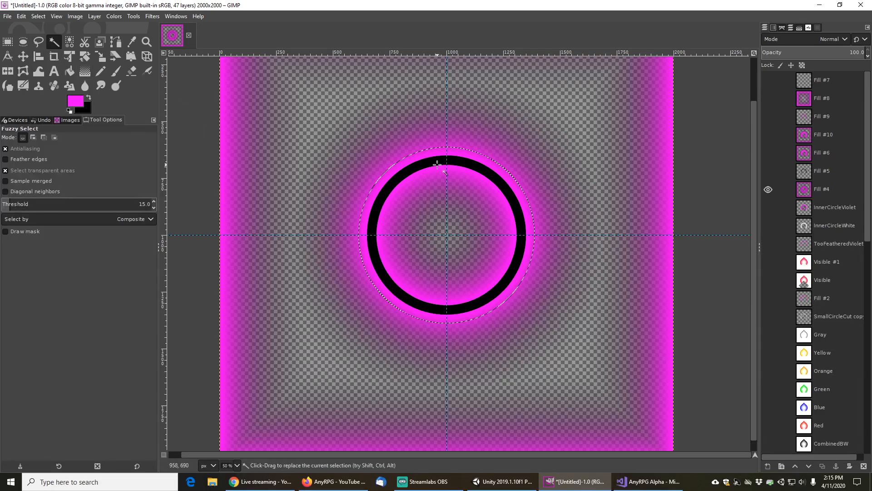
click(89, 98)
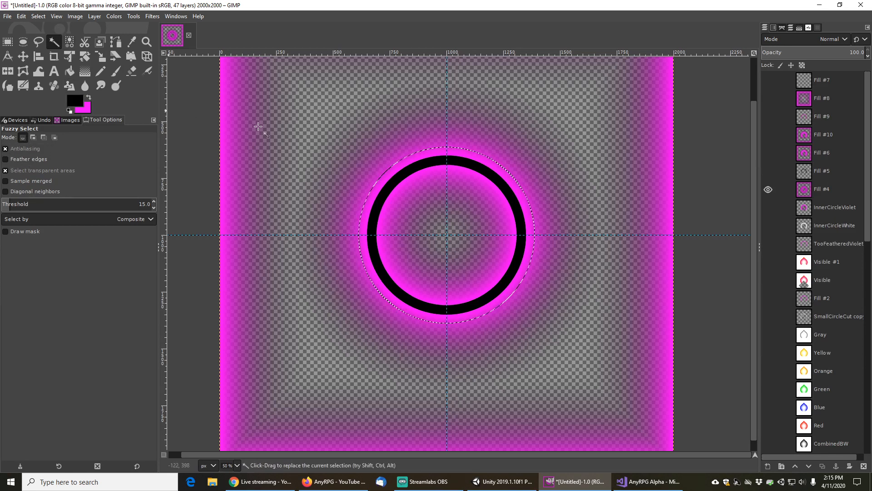
click(386, 184)
click(70, 43)
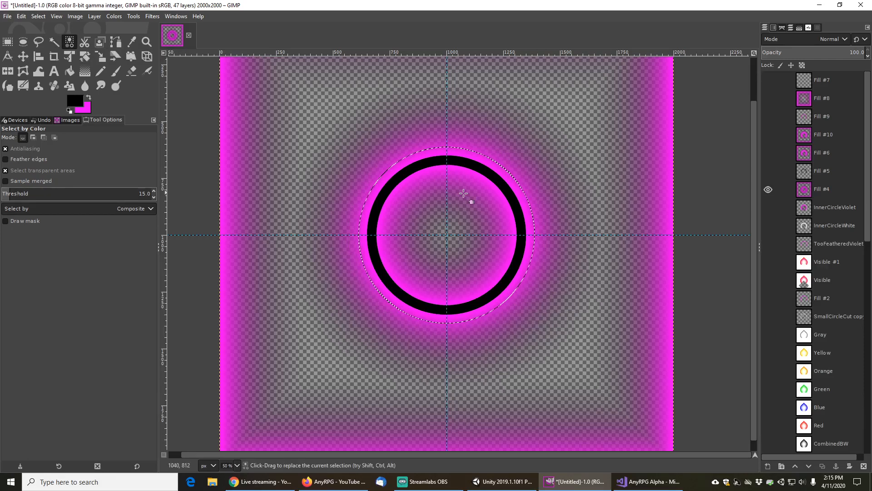
click(407, 174)
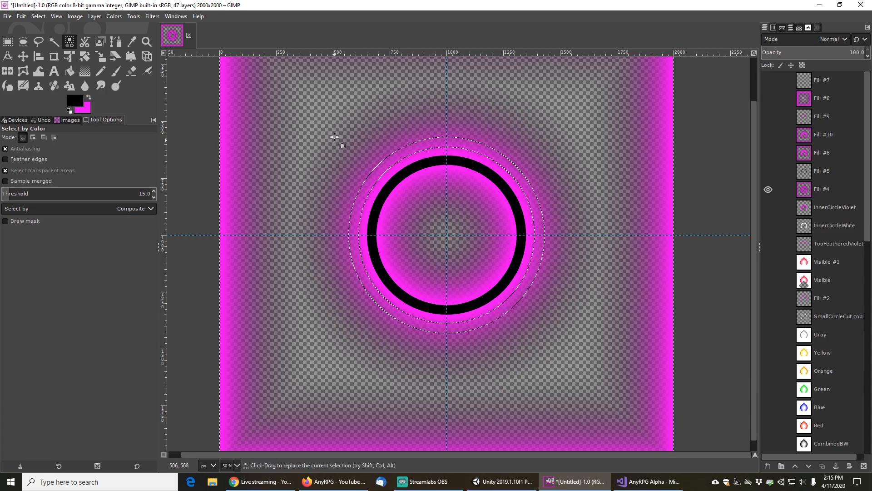
click(832, 187)
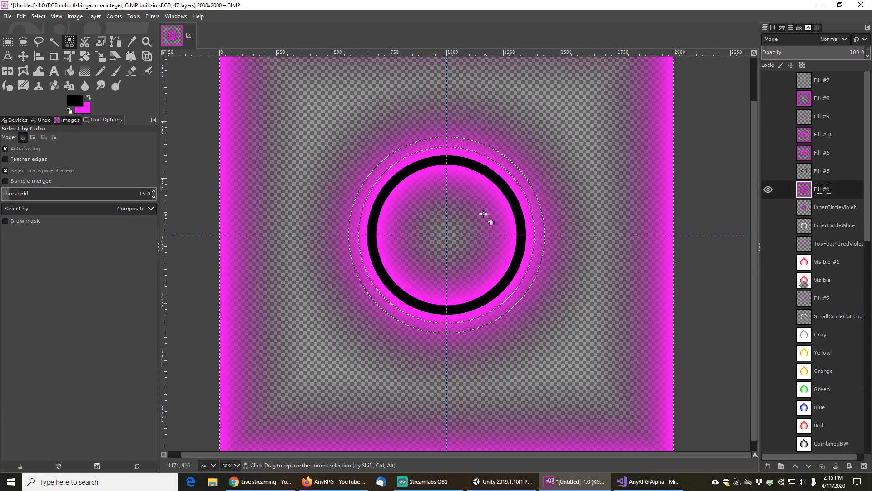
click(422, 167)
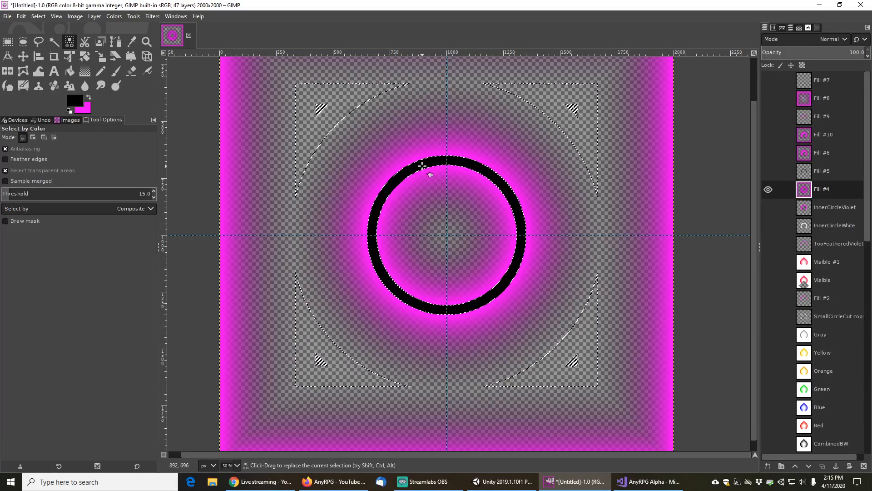
click(54, 42)
click(384, 146)
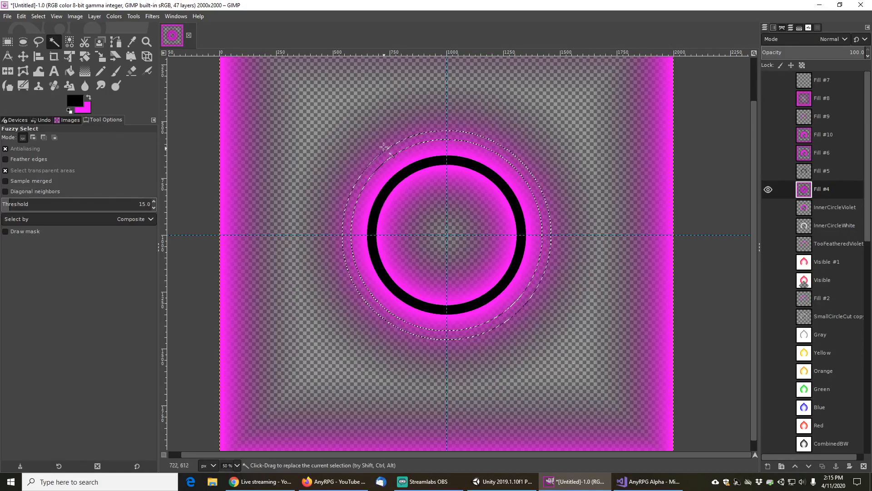
click(407, 177)
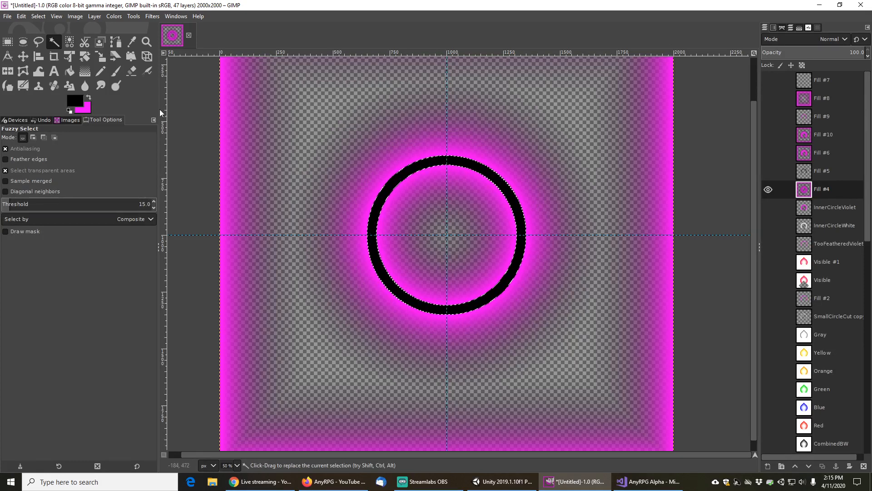
Fill the inside of the black ring on Fill #4 with black using Bucket Fill in whole-selection mode
click(39, 16)
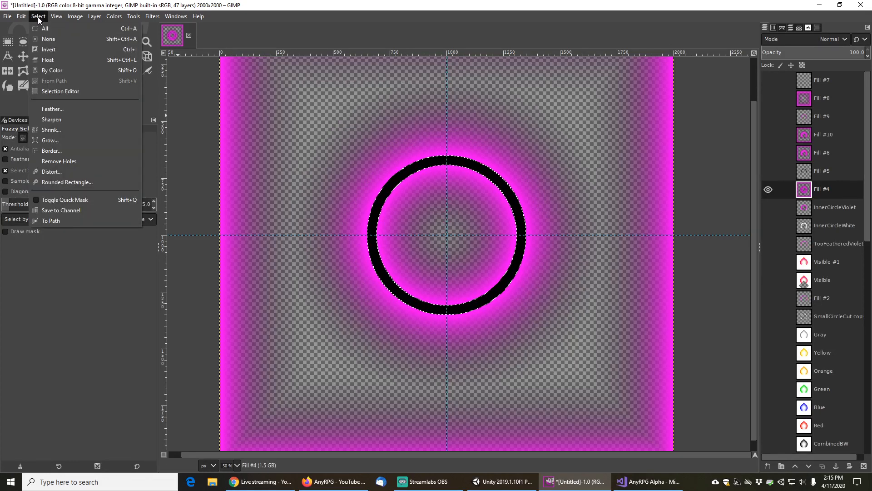
click(51, 42)
click(70, 72)
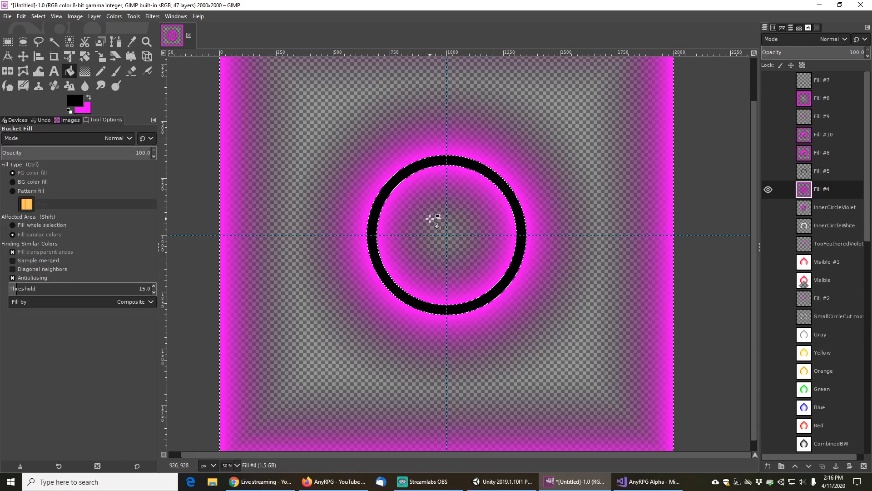
click(27, 225)
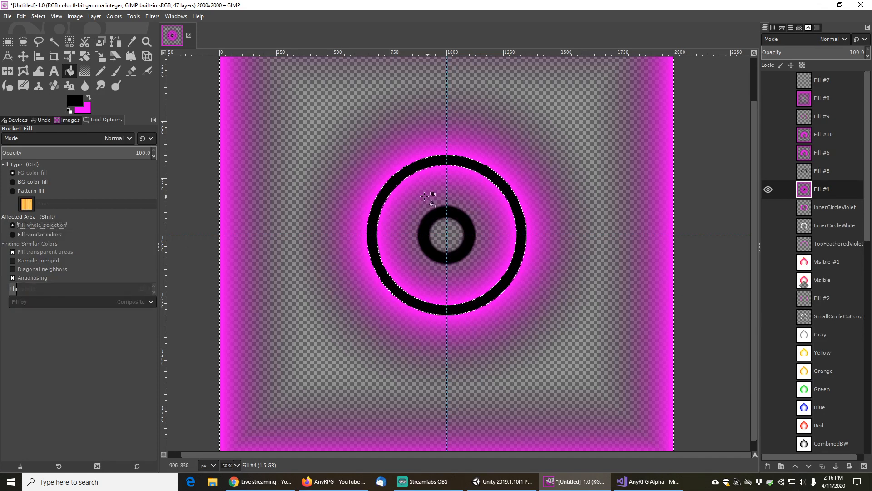
click(424, 196)
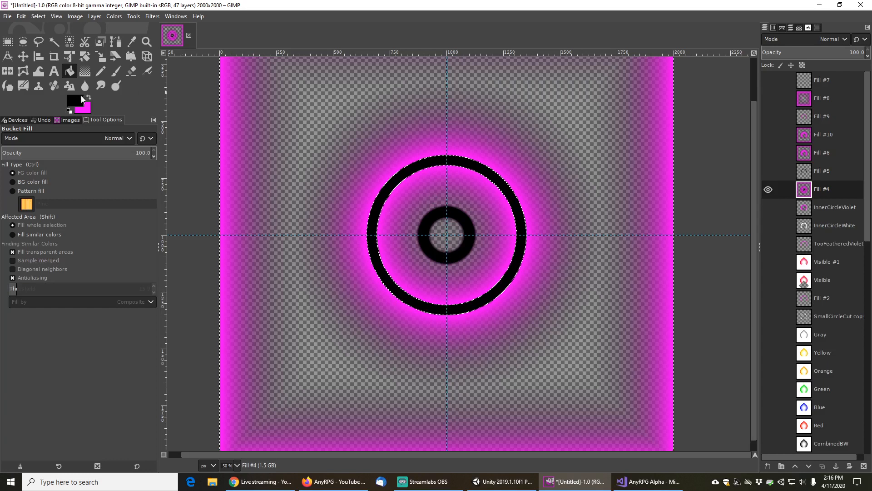
Paint over the black disc with a hard paintbrush of size 179.39 and clear the selection
click(115, 72)
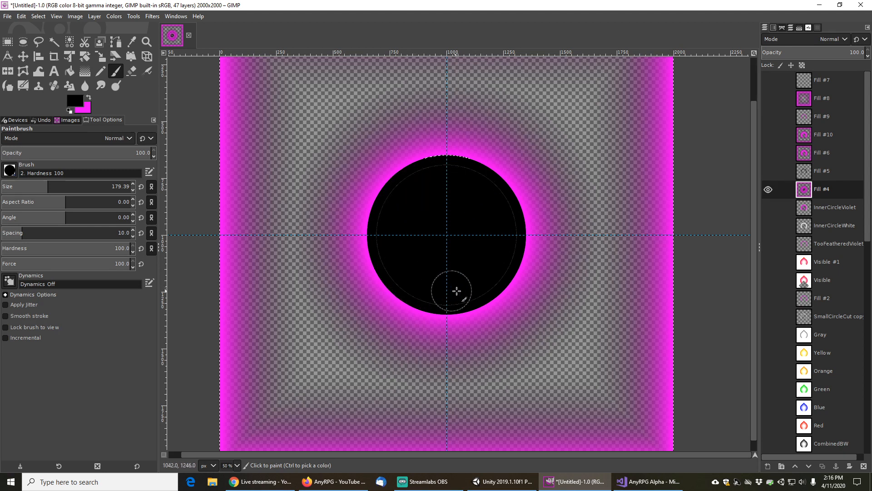
drag(485, 228, 470, 230)
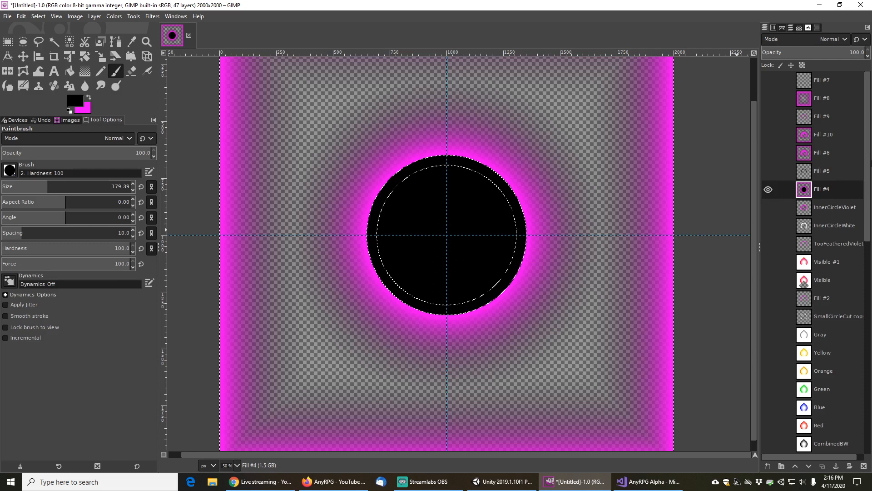
click(55, 42)
key(ctrl+shift+a)
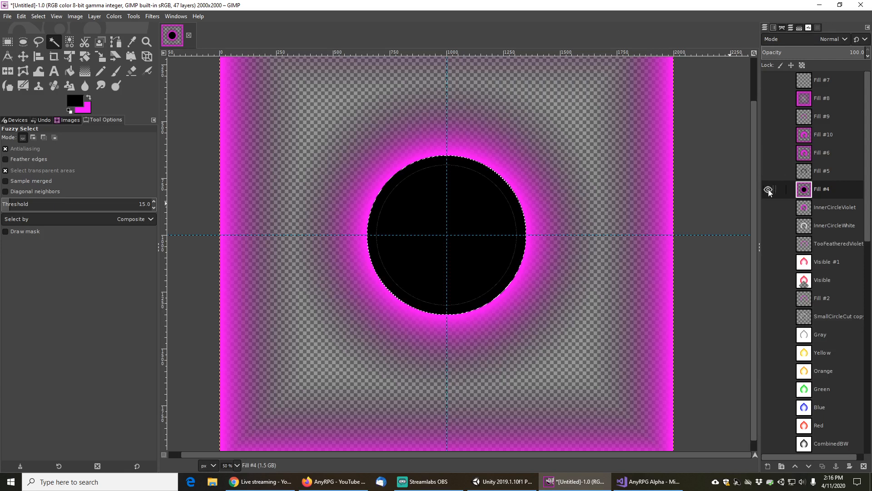
Make Fill #10 the visible active layer, hide Fill #4, invert the circular selection and cut away everything outside it
click(823, 134)
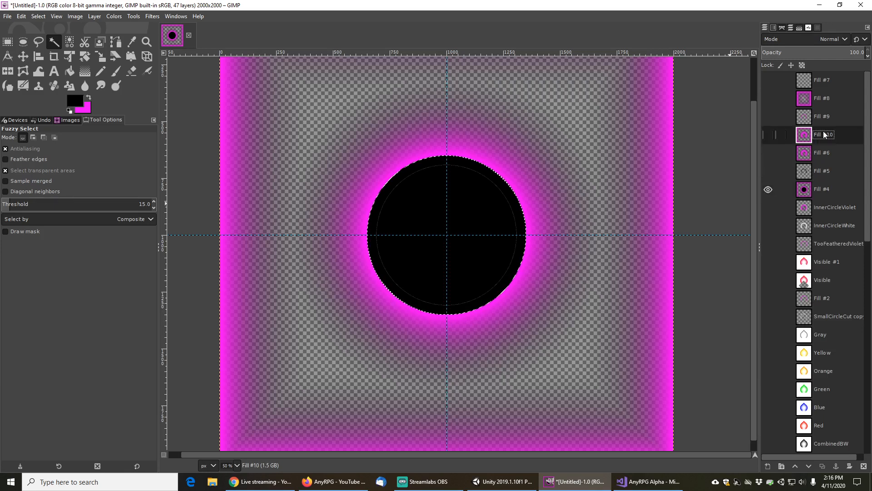
click(768, 189)
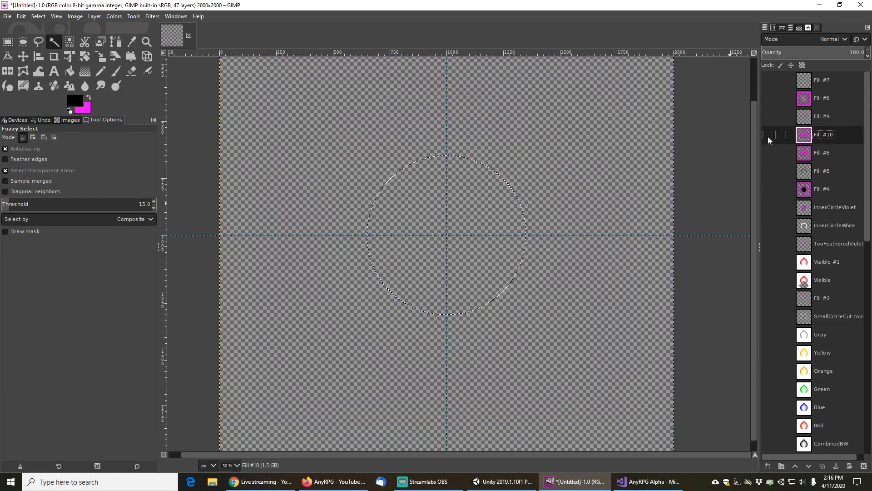
click(767, 135)
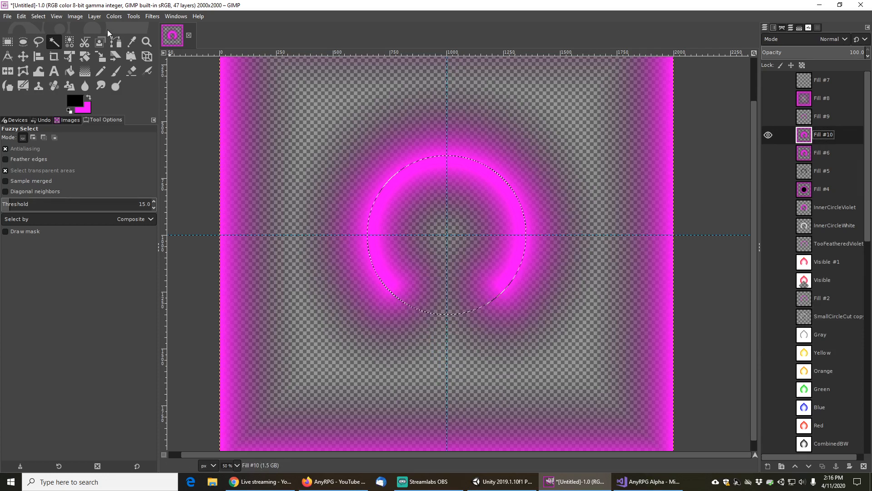
click(39, 17)
click(54, 47)
click(21, 16)
click(37, 80)
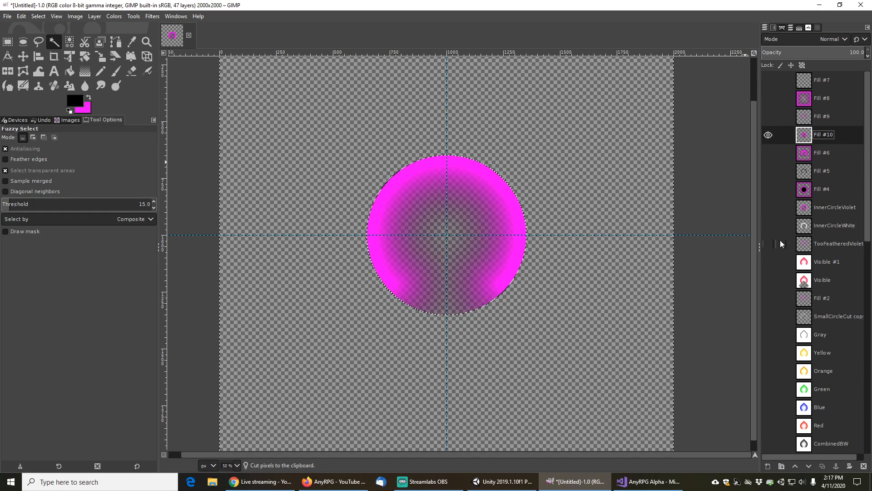
Show the Red layer underneath and clear the selection
click(769, 425)
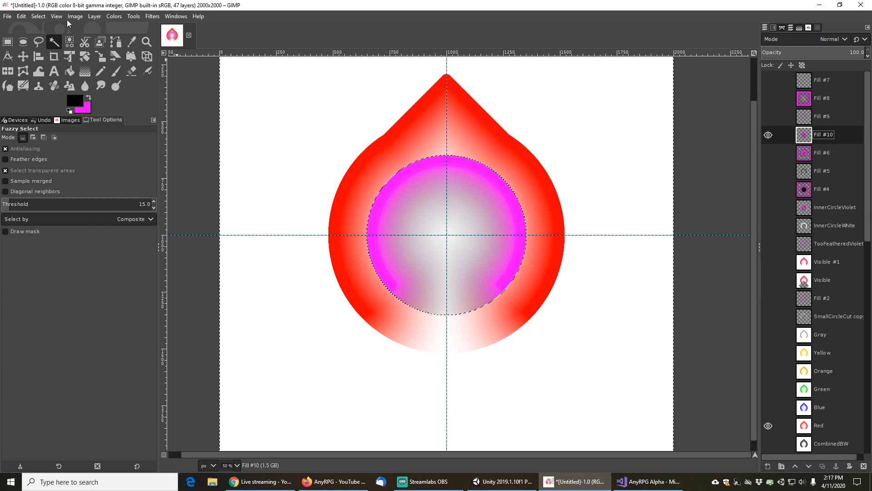
click(35, 17)
click(52, 40)
Set Fill #10's opacity to 34.9 and duplicate it, hiding the original layer
drag(824, 53, 798, 56)
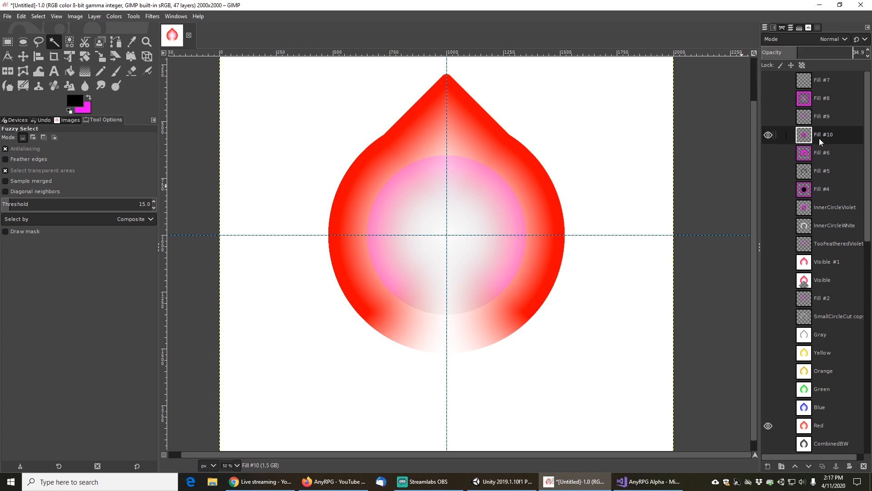
click(823, 467)
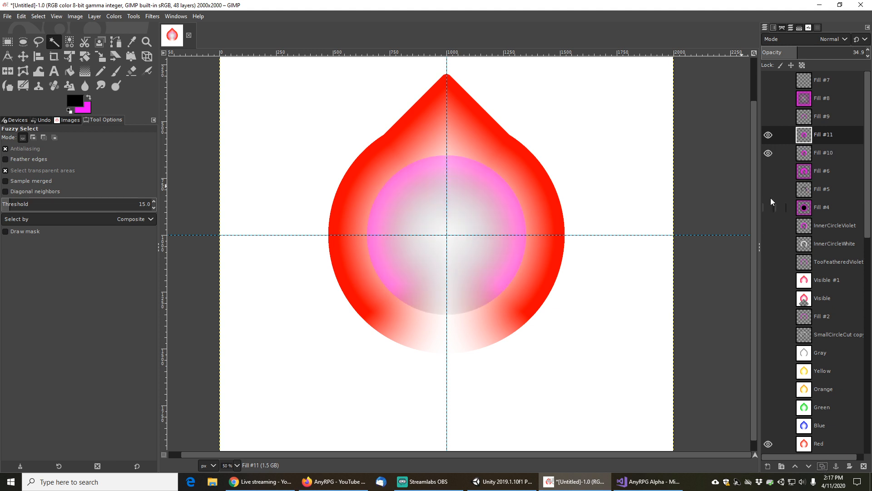
click(768, 153)
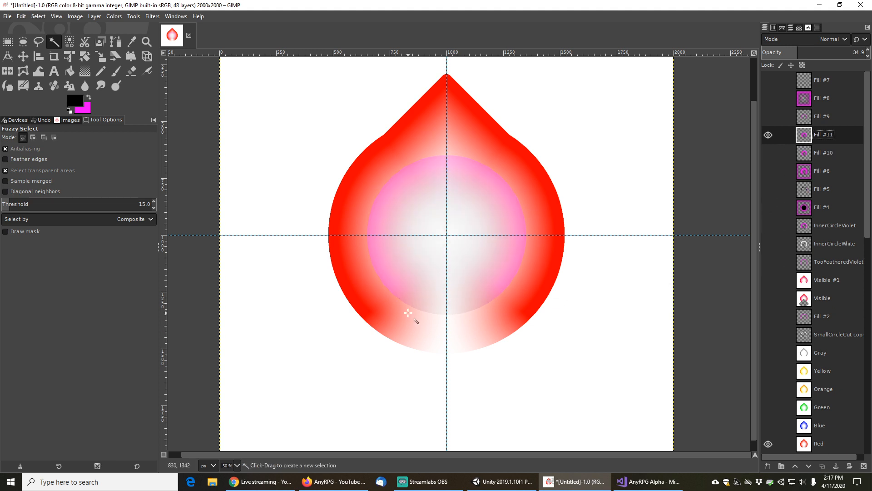
Show the BigBlackD layer, make it active, and select its diamond shape with Fuzzy Select
scroll(773, 326, down, 10)
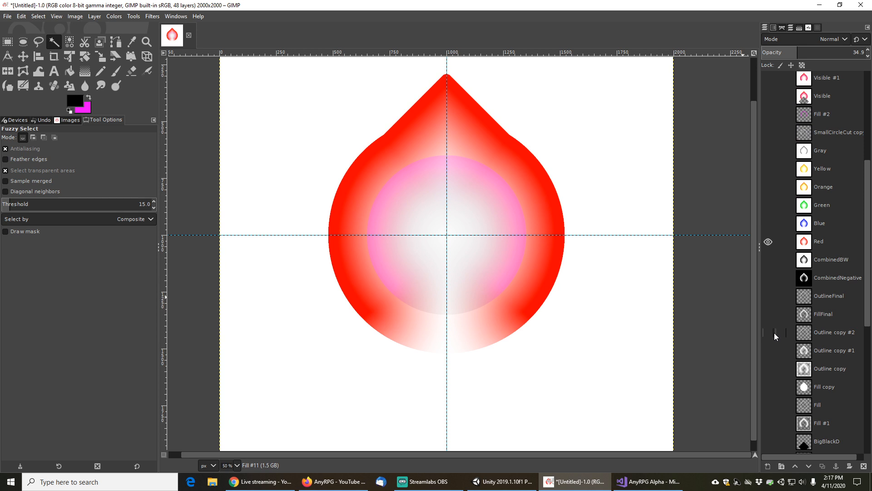
click(768, 239)
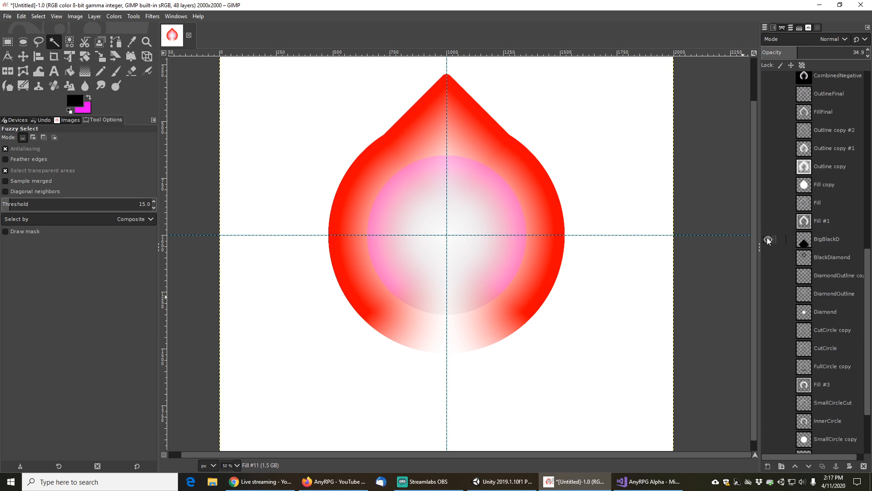
click(829, 239)
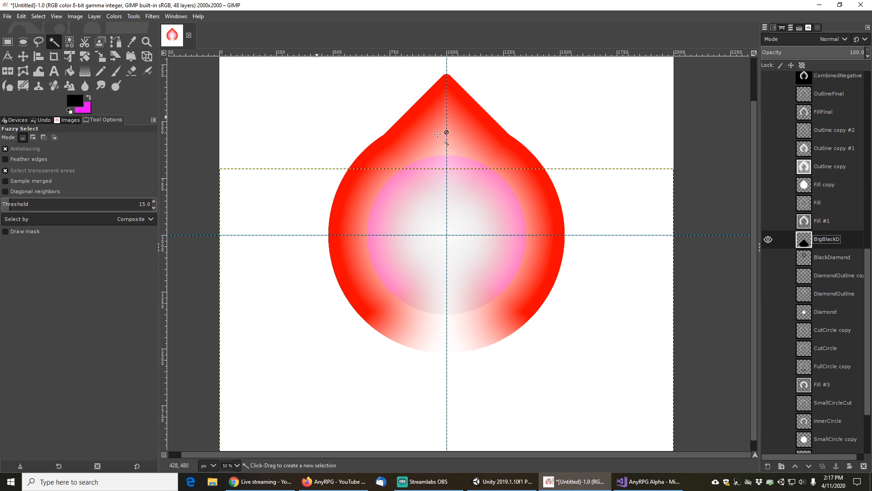
click(447, 368)
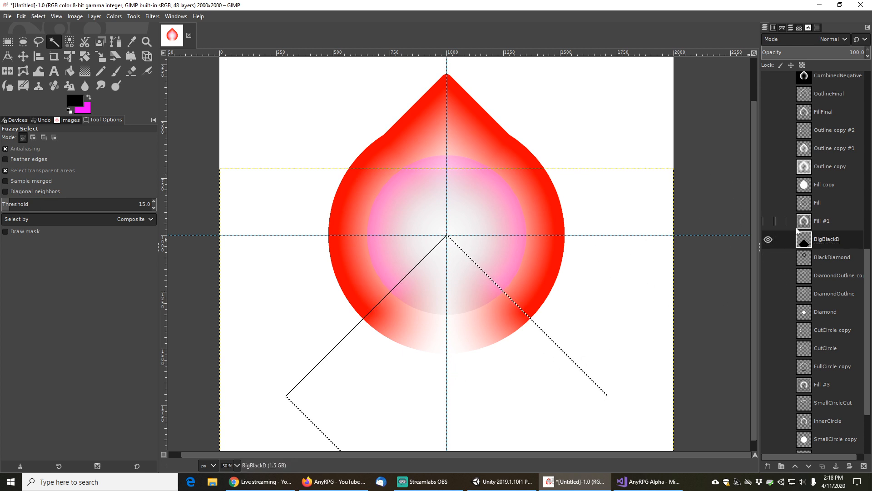
Hide the BigBlackD layer and make Fill #11 the active layer
scroll(828, 227, up, 5)
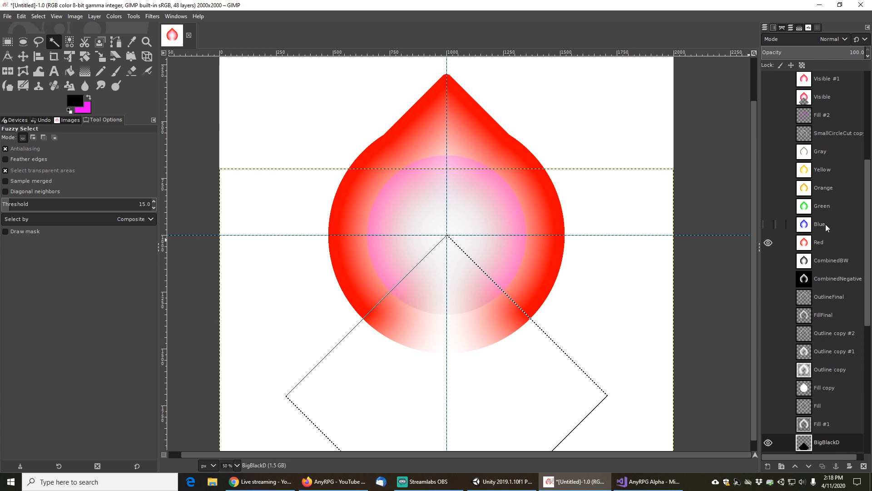
click(769, 442)
scroll(826, 241, up, 5)
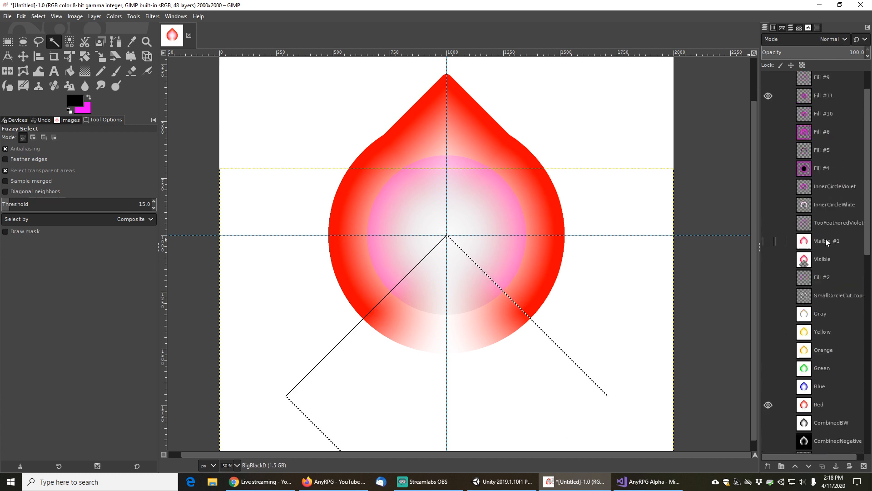
click(825, 134)
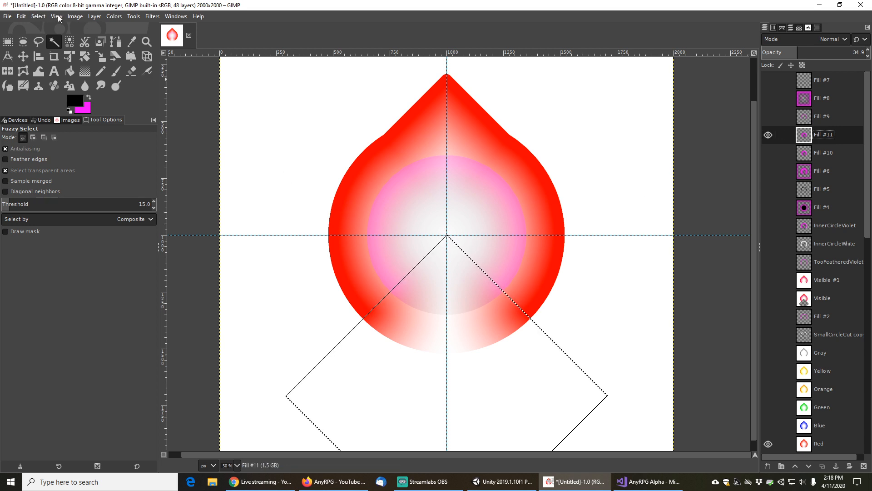
Cut the selected diamond shape out of Fill #11 and clear the selection
click(23, 17)
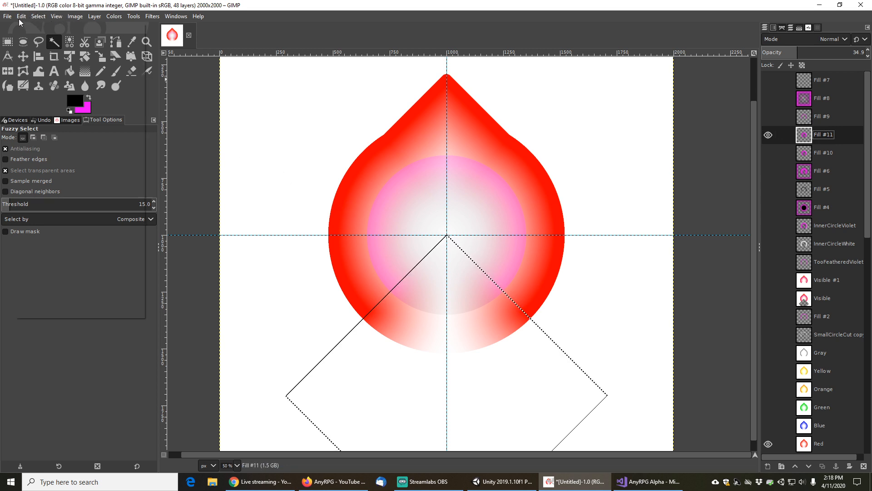
click(39, 78)
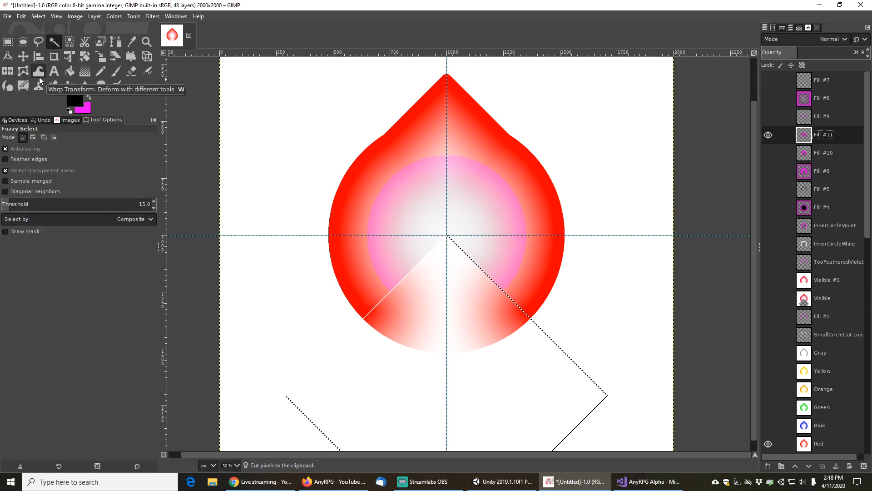
click(36, 16)
click(47, 39)
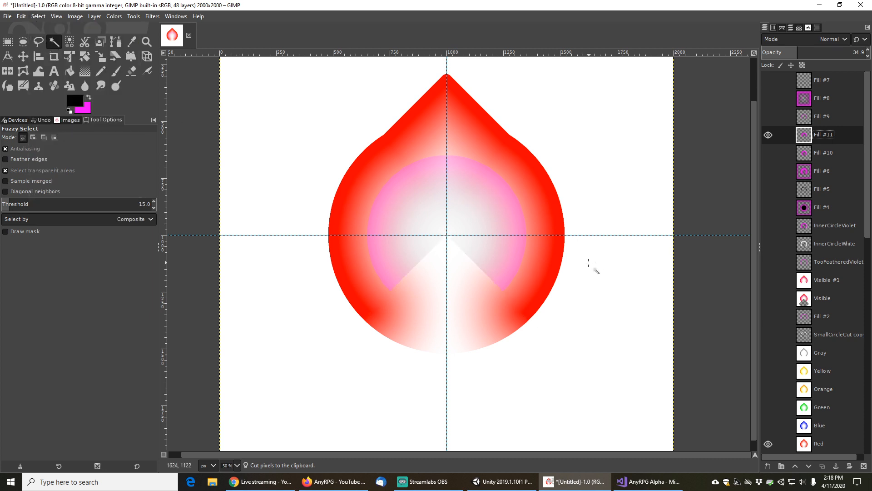
Hide the Fill #11 layer
scroll(583, 267, down, 2)
scroll(582, 267, up, 1)
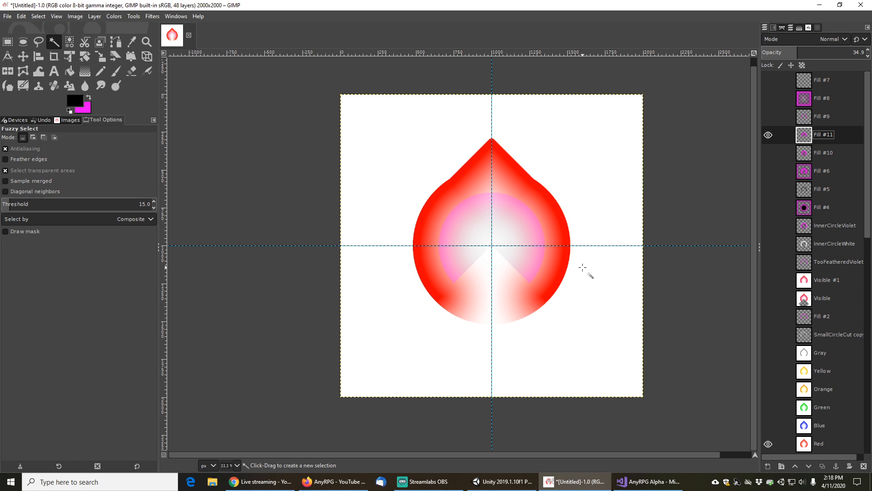
scroll(582, 267, up, 1)
scroll(583, 268, down, 1)
click(768, 134)
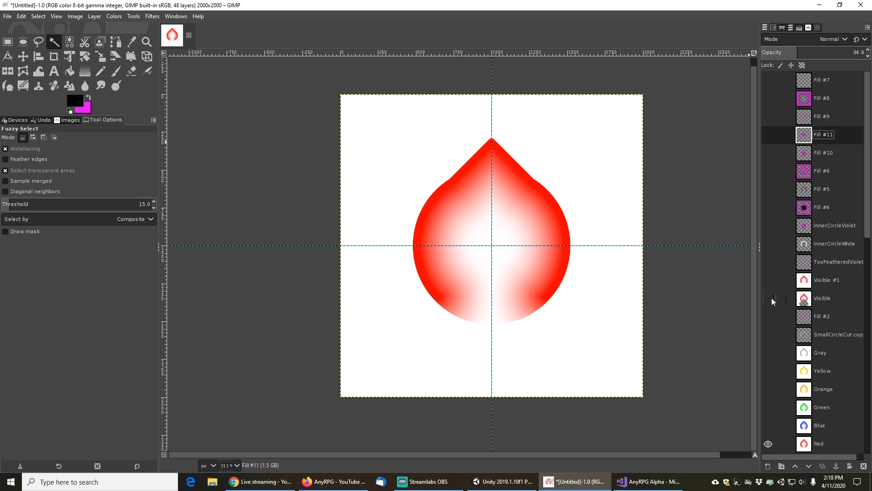
Preview the Visible, Fill #10 and Fill #6 layers by toggling their visibility on and off
click(769, 298)
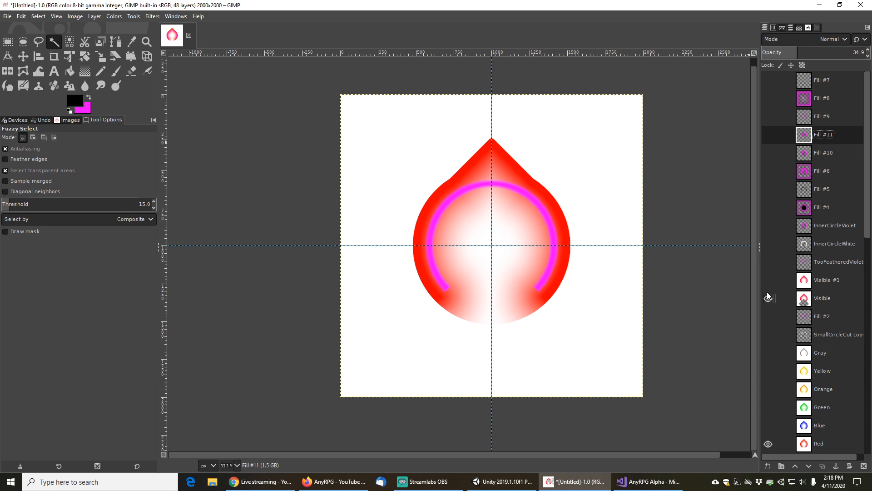
click(769, 299)
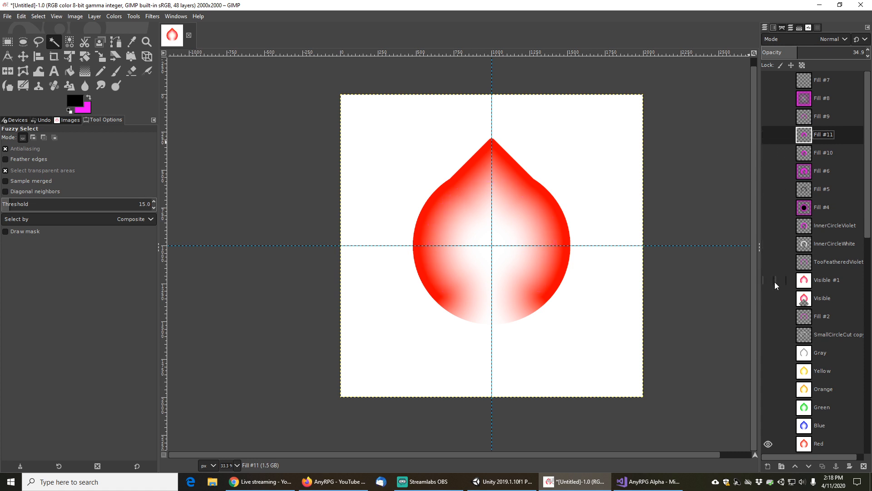
click(769, 153)
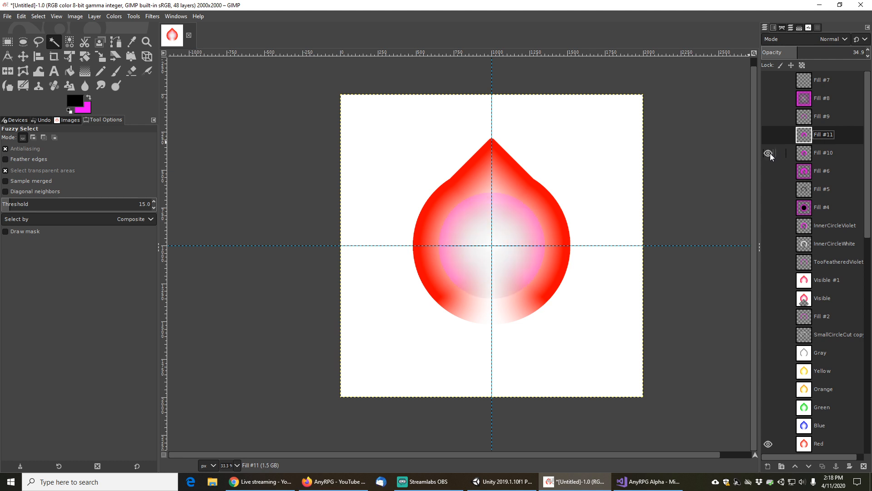
click(769, 153)
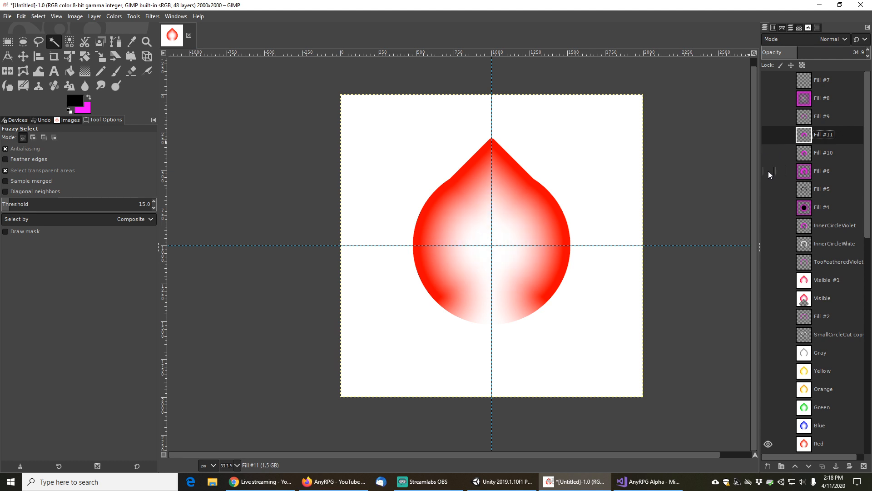
click(768, 171)
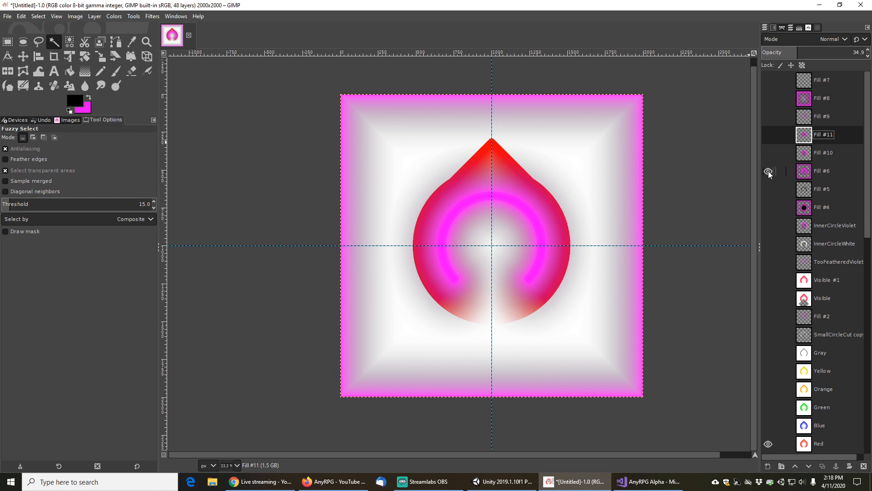
click(768, 171)
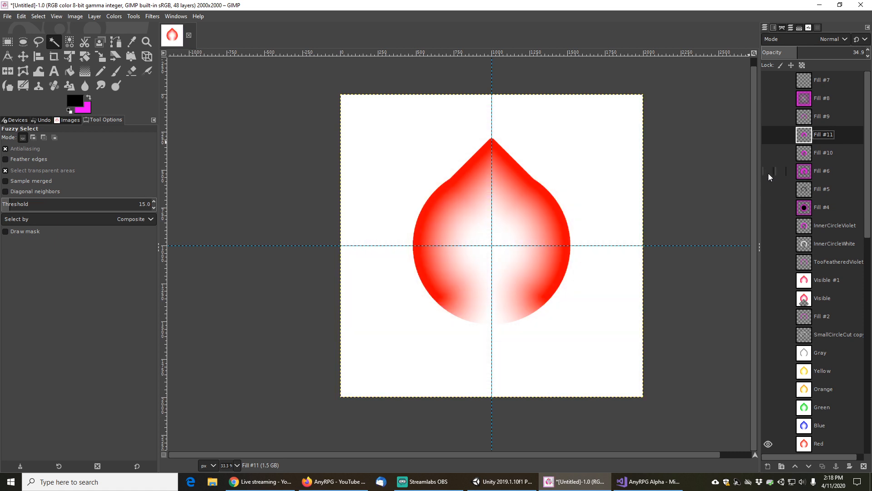
Show the Fill #5 and Fill #9 ring layers
click(768, 190)
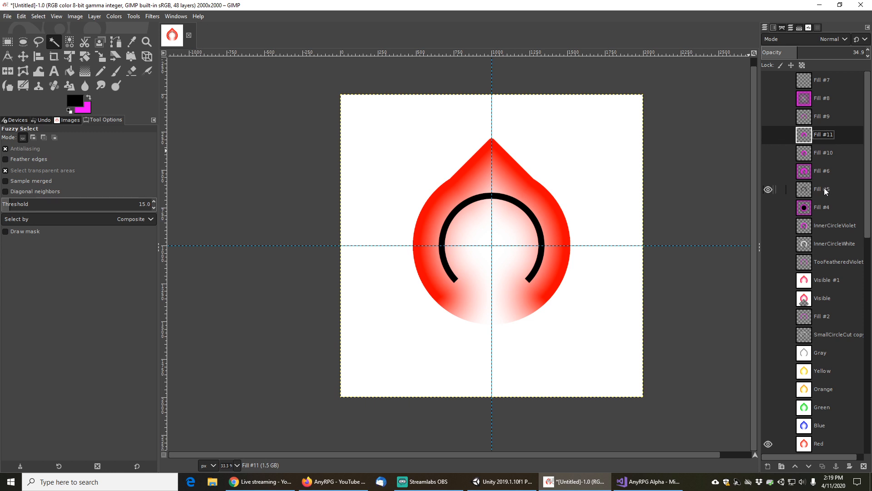
ctrl+scroll(591, 253, up, 1)
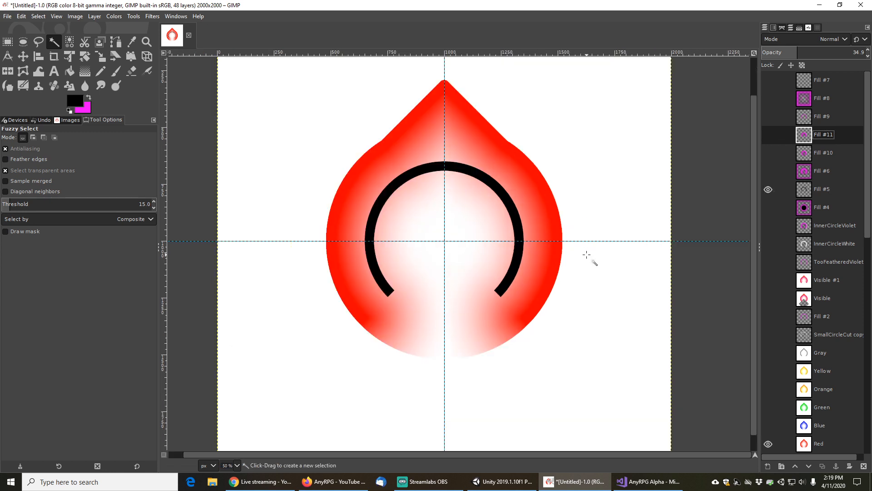
click(768, 116)
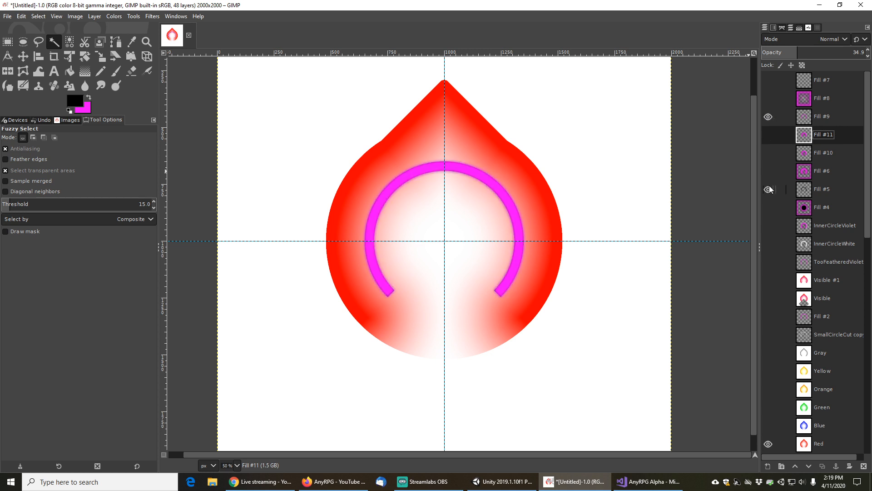
scroll(605, 232, down, 2)
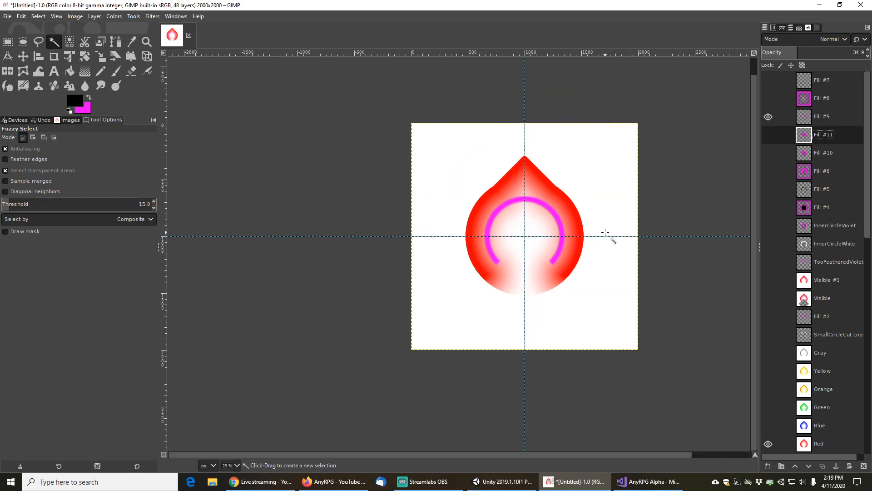
scroll(605, 233, up, 1)
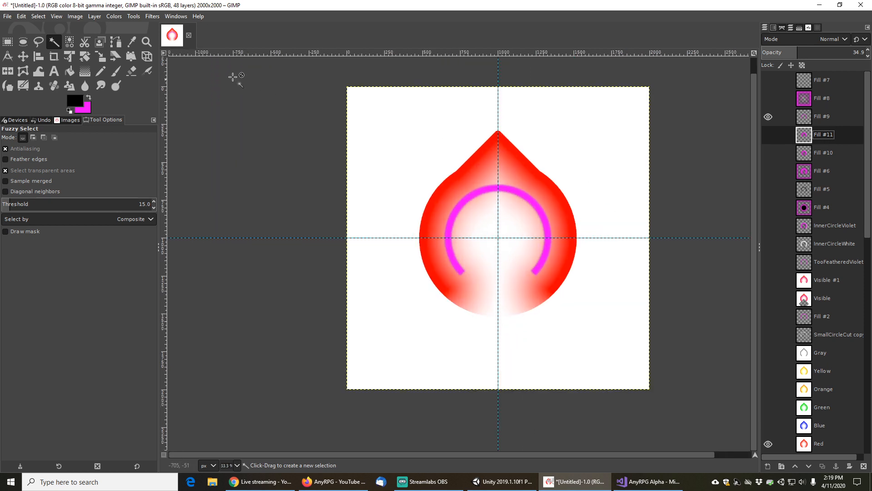
Create a new layer from the visible composite
click(7, 17)
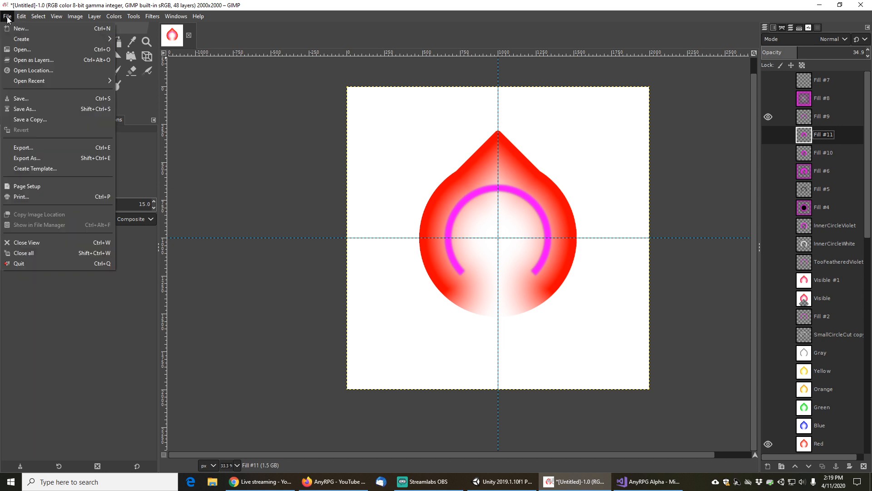
mouse_move(93, 17)
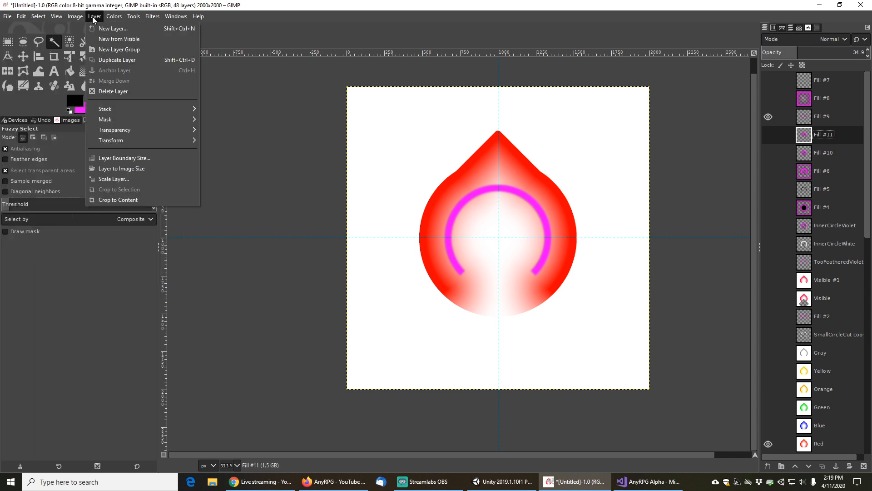
click(112, 38)
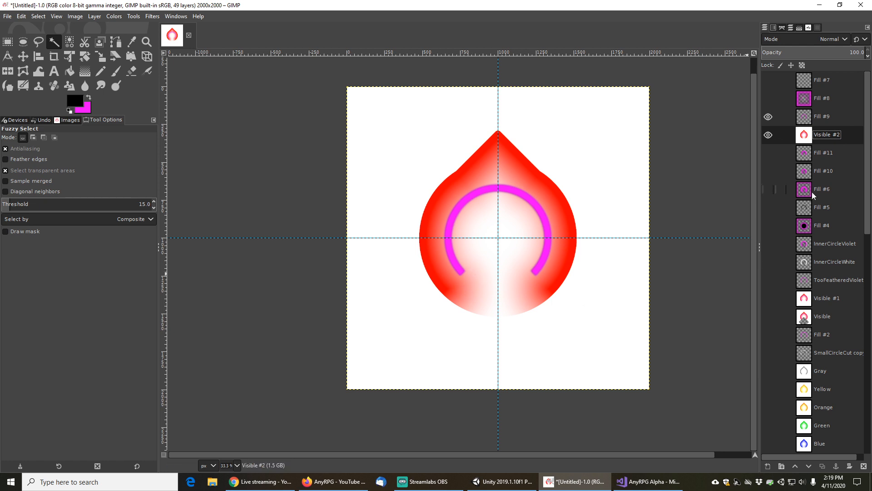
scroll(784, 324, down, 3)
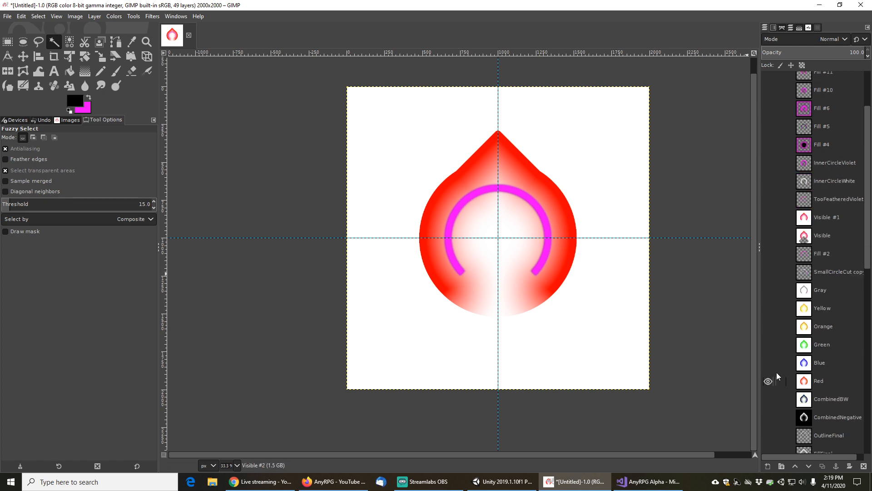
scroll(787, 340, up, 3)
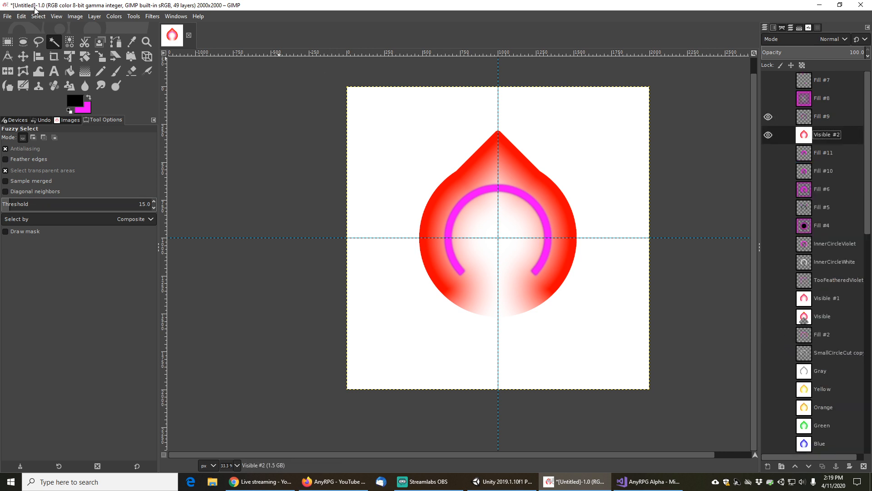
Start exporting the image and browse to the unity/projects/AnyRPG Alpha/Assets/AnyRPG/Engine/Images/UI folder
click(5, 17)
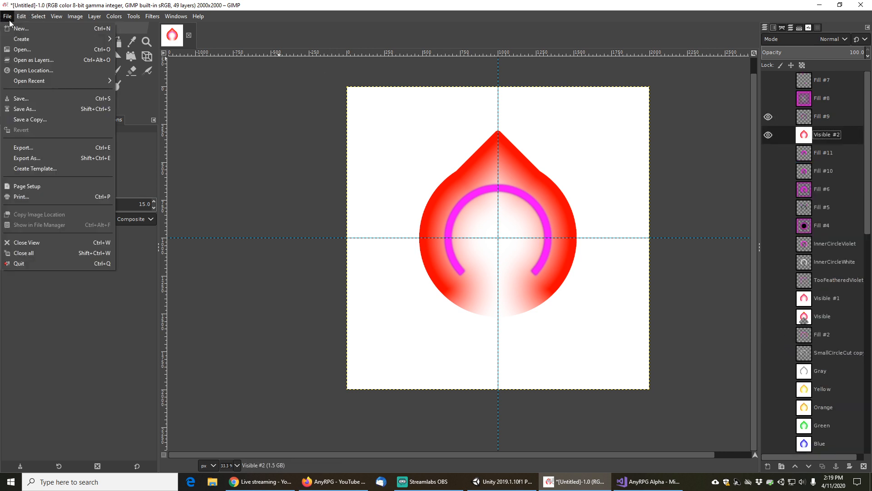
click(40, 157)
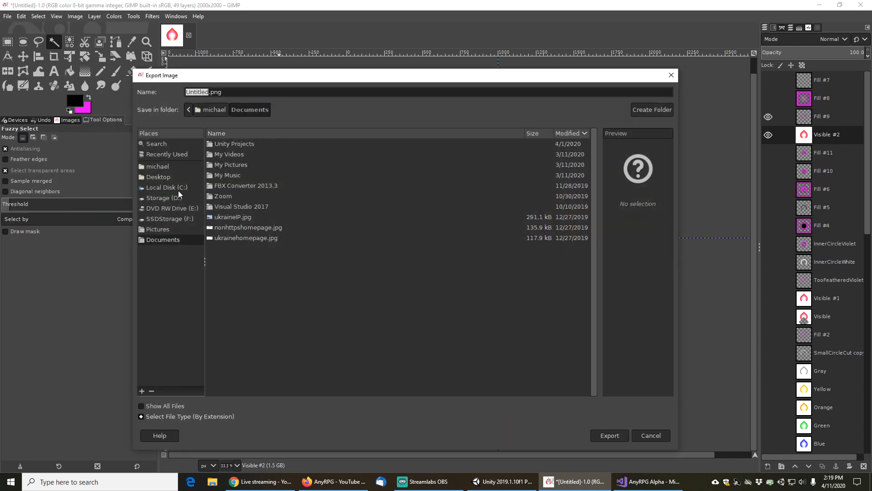
click(173, 219)
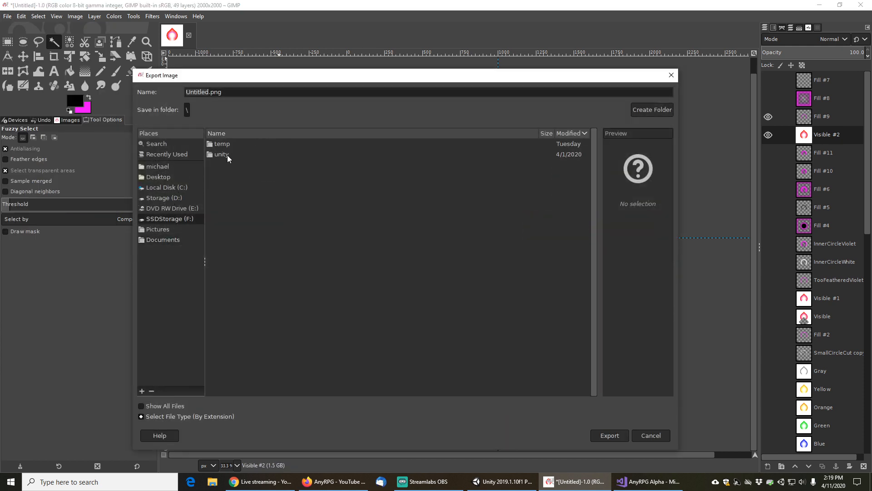
double_click(219, 156)
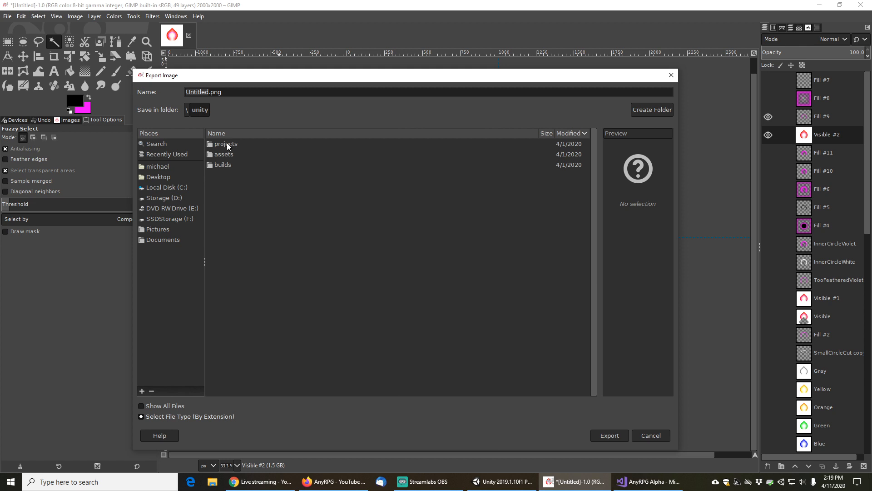
double_click(227, 154)
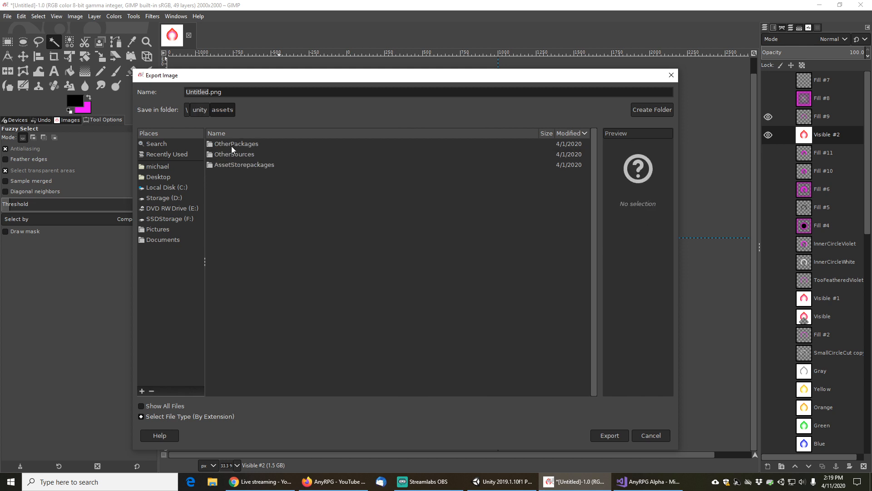
click(204, 109)
double_click(228, 143)
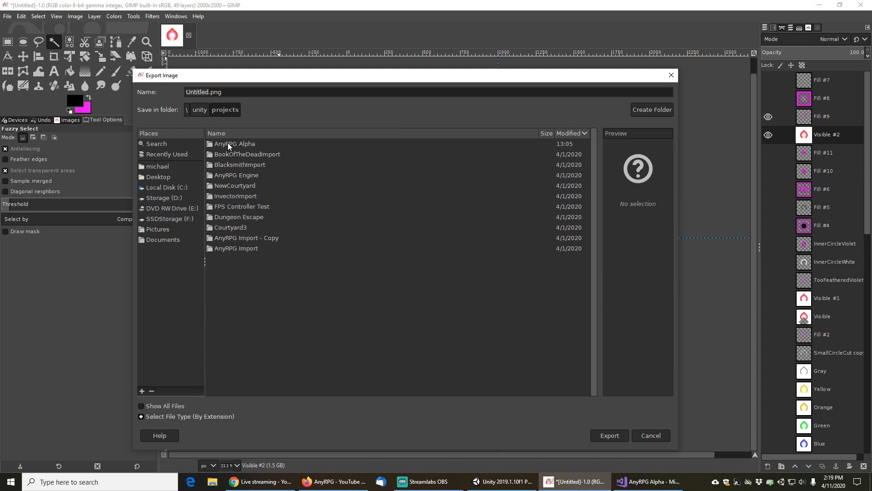
double_click(242, 144)
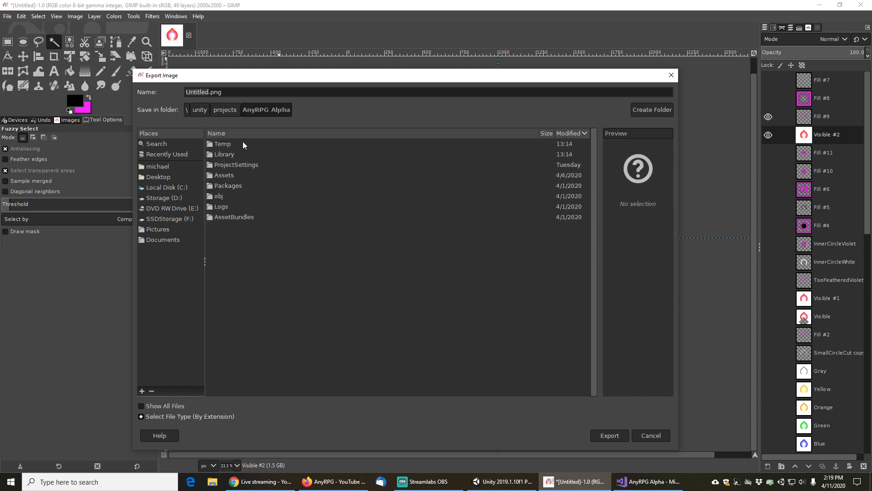
double_click(227, 174)
double_click(223, 206)
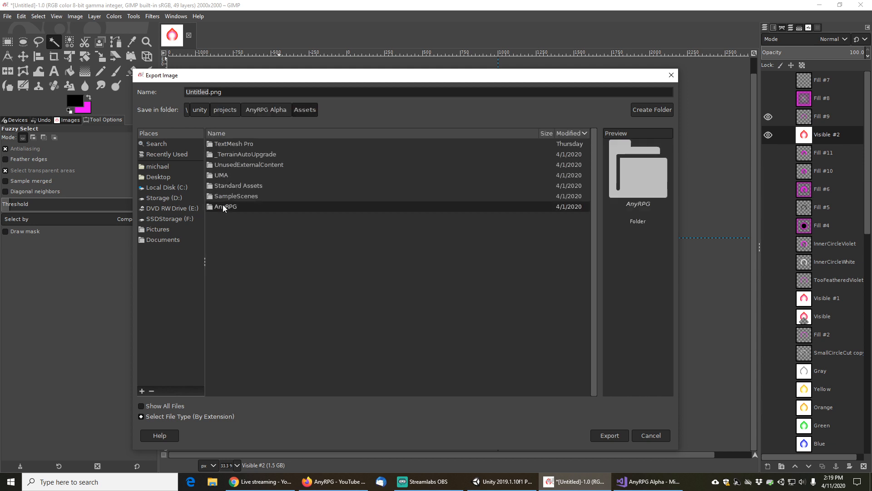
double_click(222, 145)
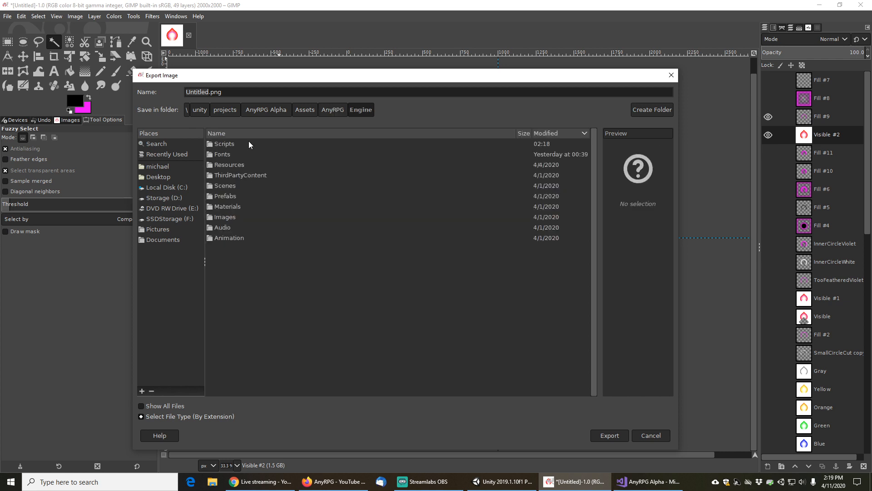
double_click(226, 217)
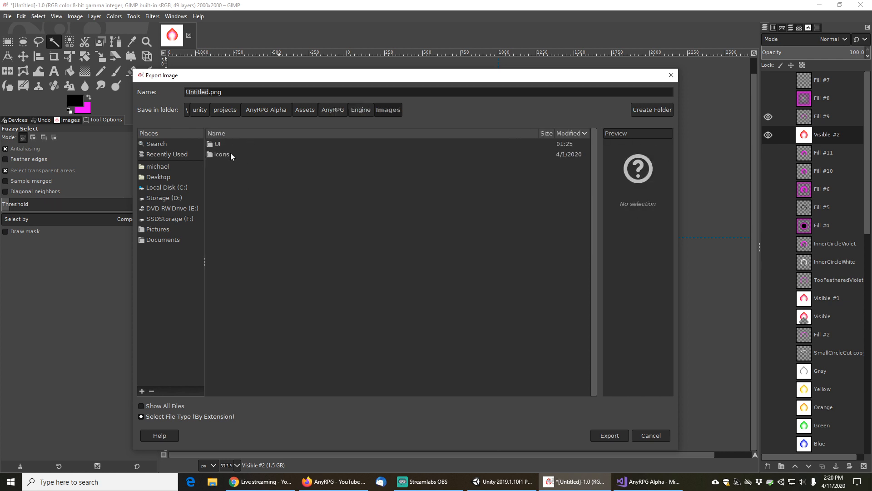
double_click(220, 143)
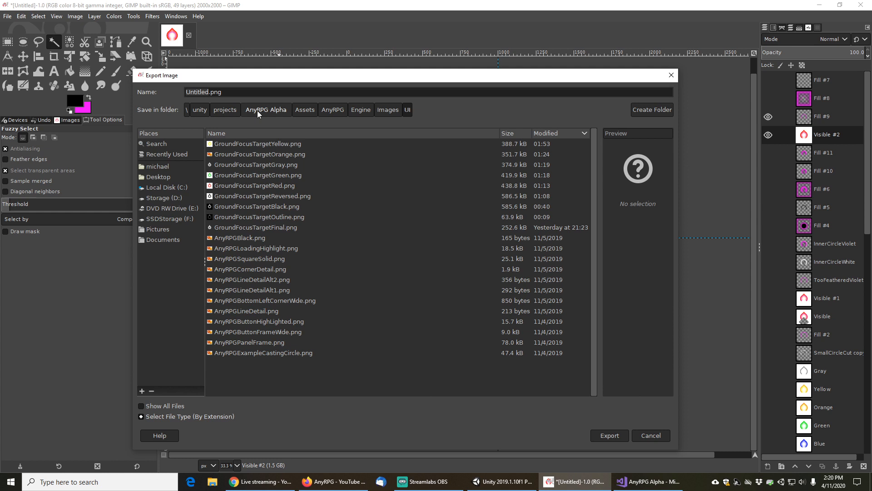
Name the file GroundFocusTarget34RedBoss.png and export it as PNG to the UI folder
click(257, 92)
key(shift+Home)
text(Ground)
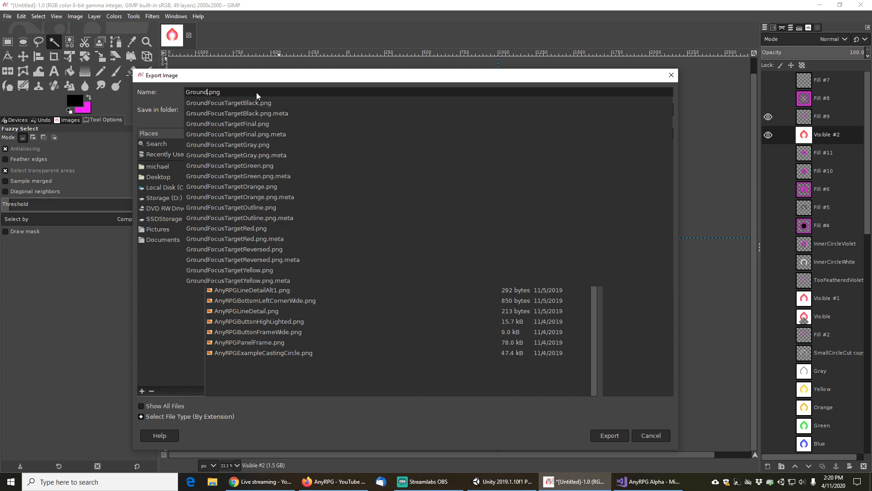
text(FocusTarget34)
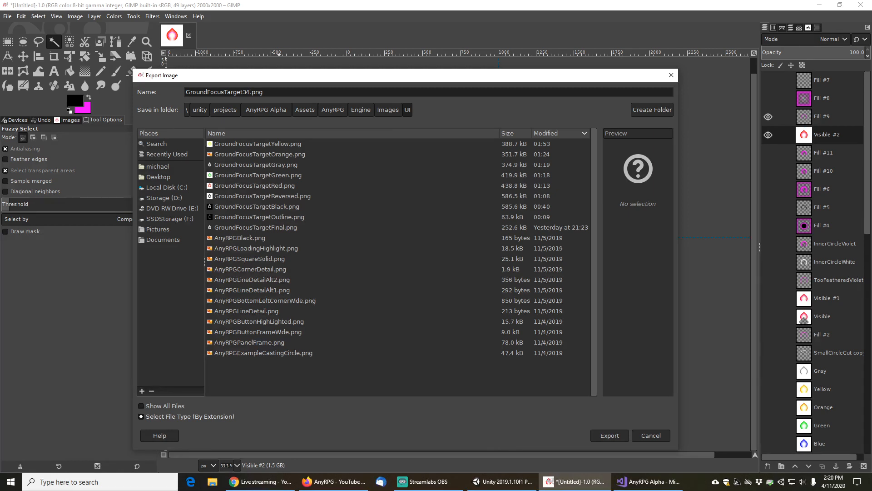
text(RedBoss)
drag(340, 79, 339, 101)
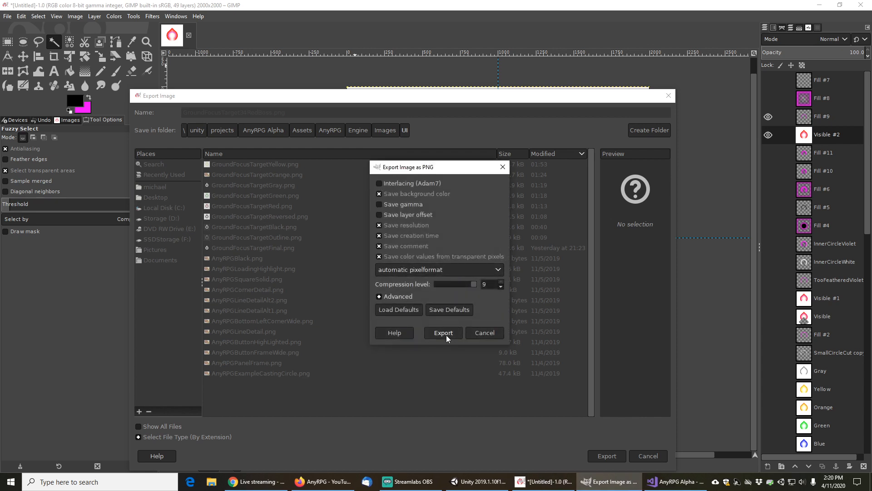
click(444, 333)
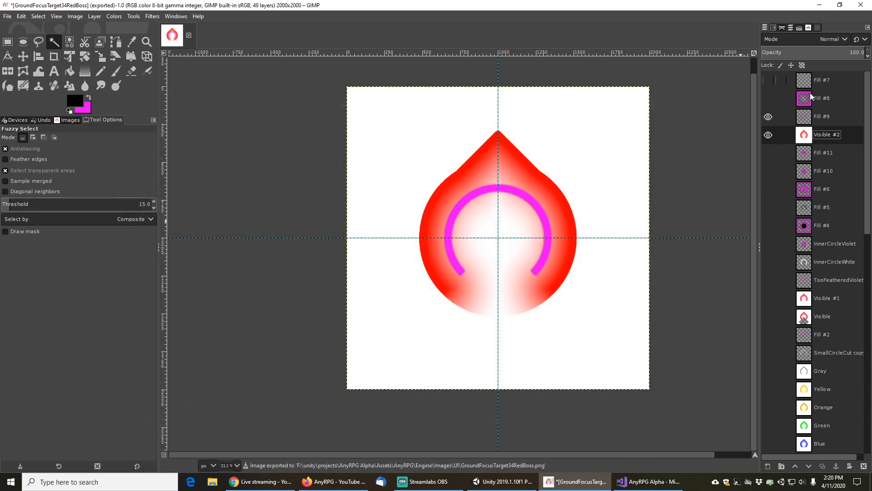
Hide the Fill #9, Visible #2, Visible #1 and Red layers to show only the Gray ring layer
click(769, 117)
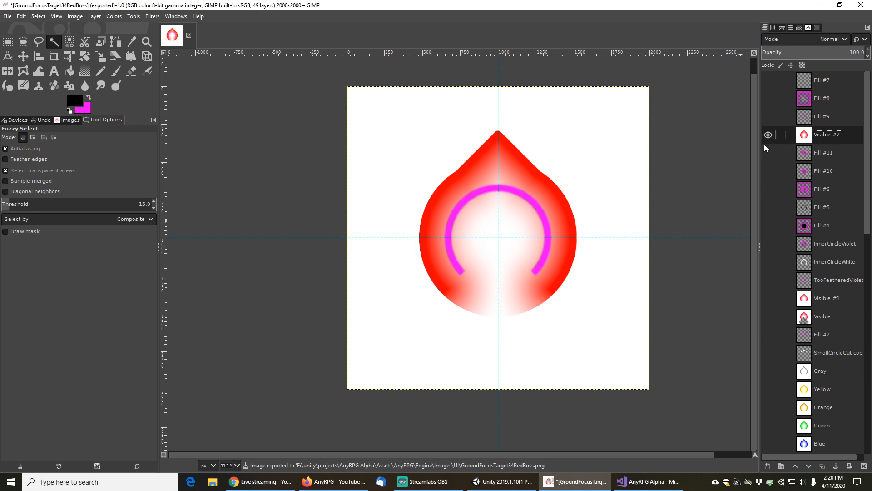
click(768, 132)
click(769, 298)
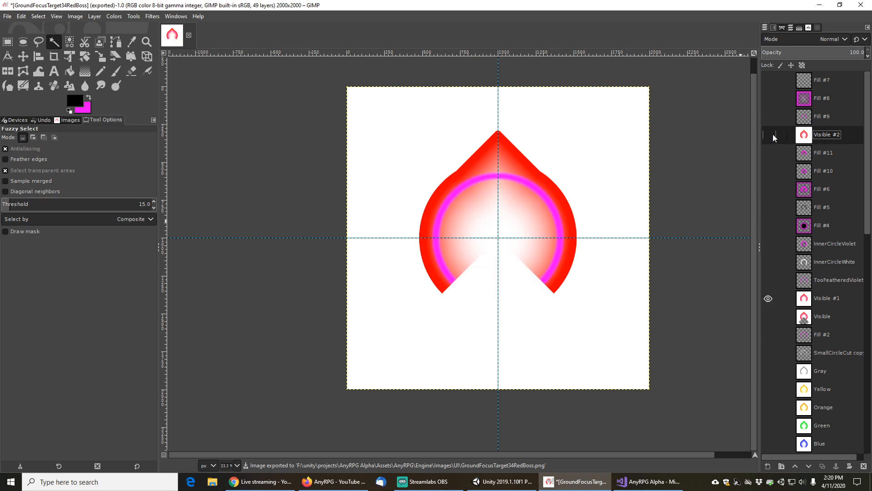
click(768, 134)
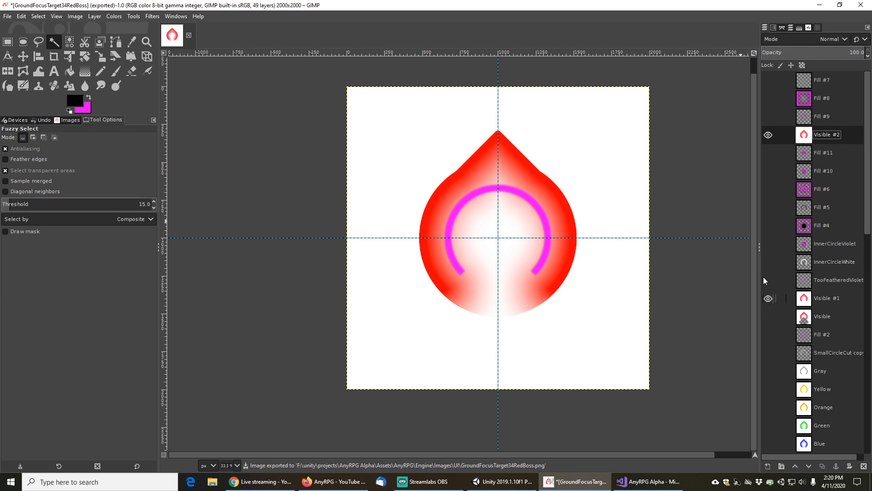
click(768, 136)
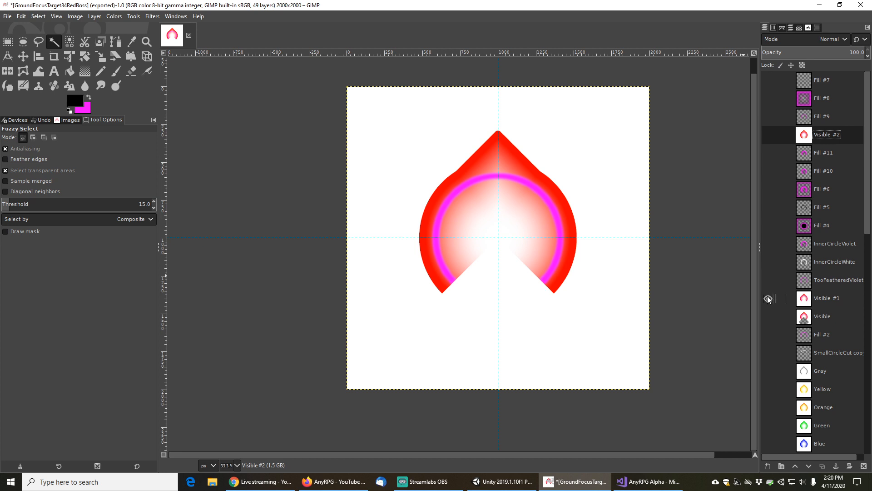
scroll(767, 318, down, 3)
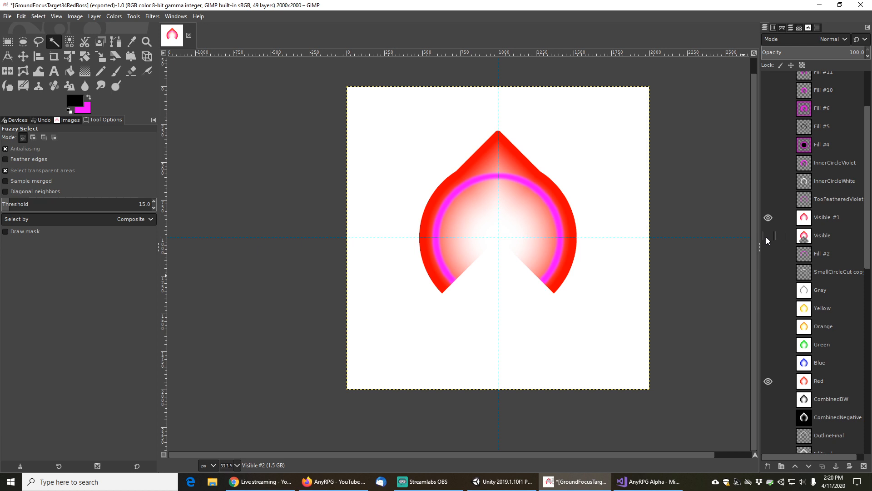
click(768, 217)
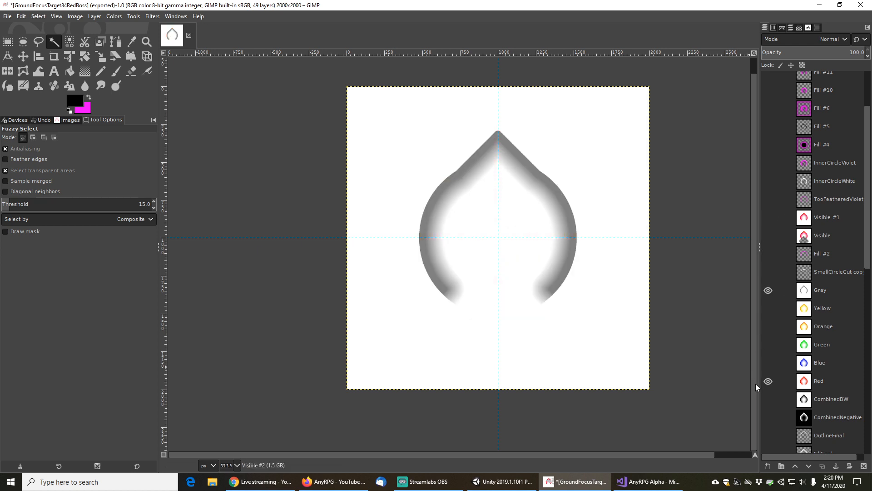
click(768, 380)
scroll(772, 358, down, 11)
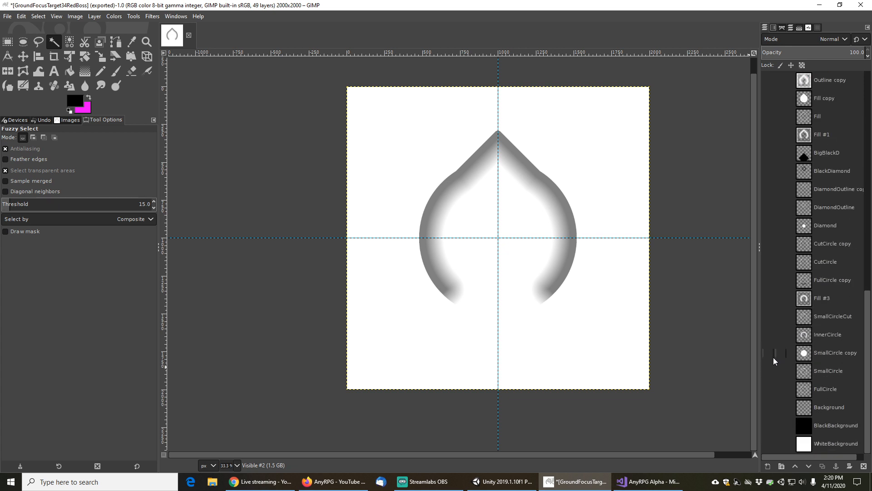
scroll(774, 356, up, 13)
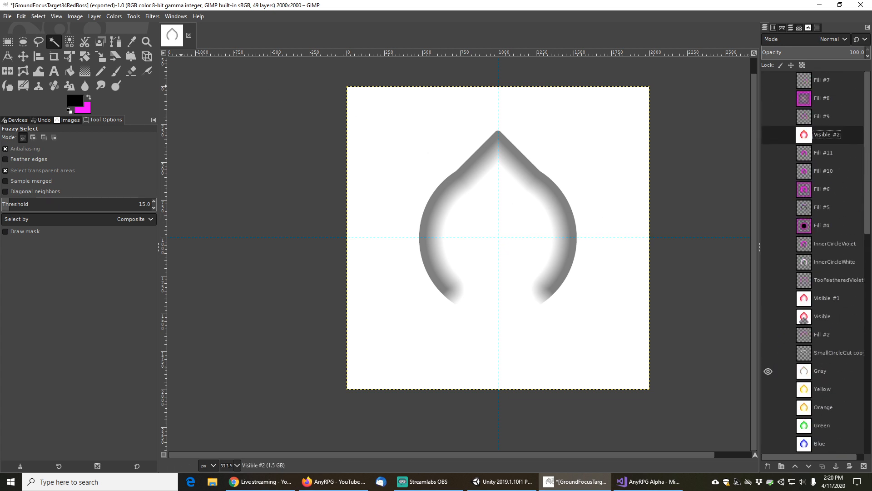
Export the image as GroundFocusTarget34Gray.png in the same UI folder
click(8, 18)
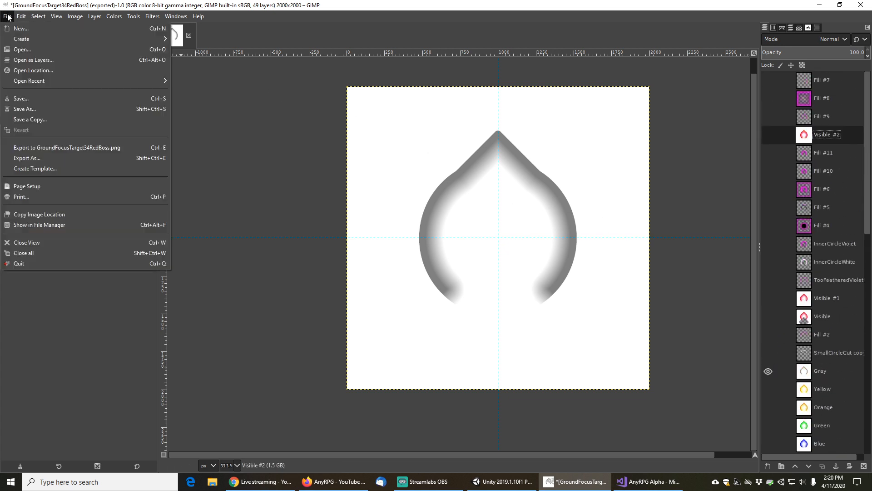
click(33, 159)
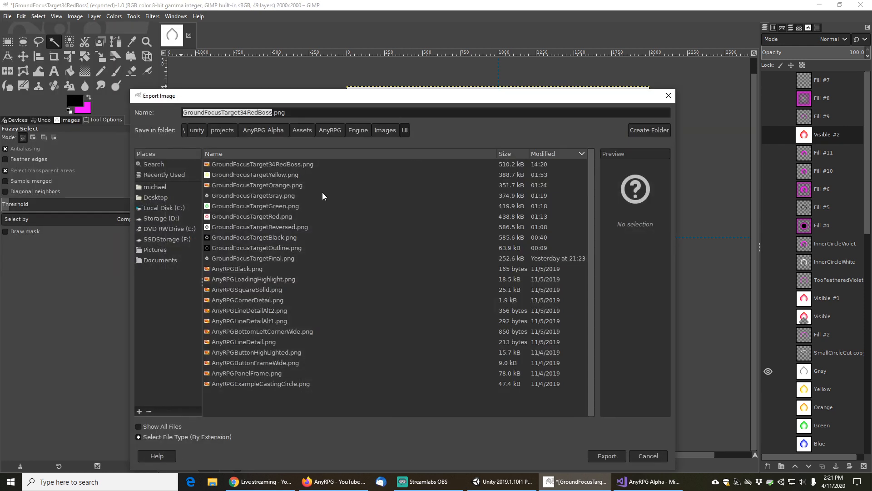
click(276, 165)
click(263, 112)
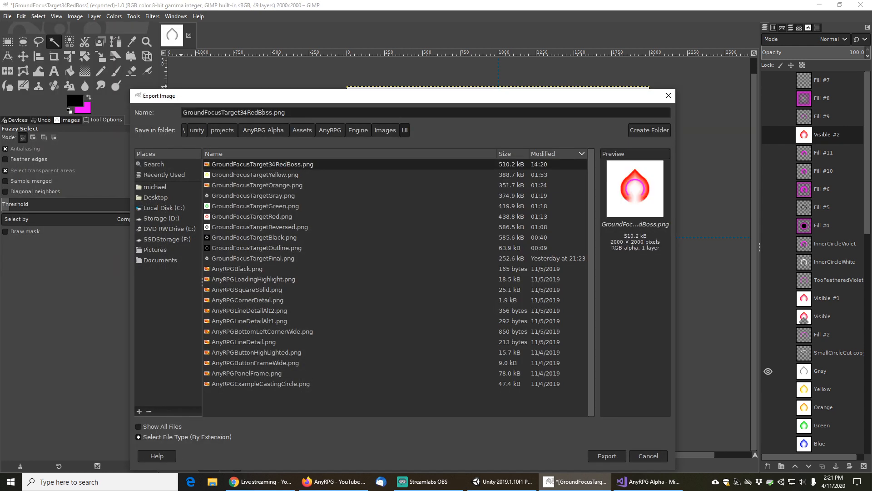
key(shift+Right)
key(shift+Right)
key(shift+Right)
key(shift+Right)
key(shift+Right)
key(shift+Right)
key(shift+Right)
text(Gray)
key(Return)
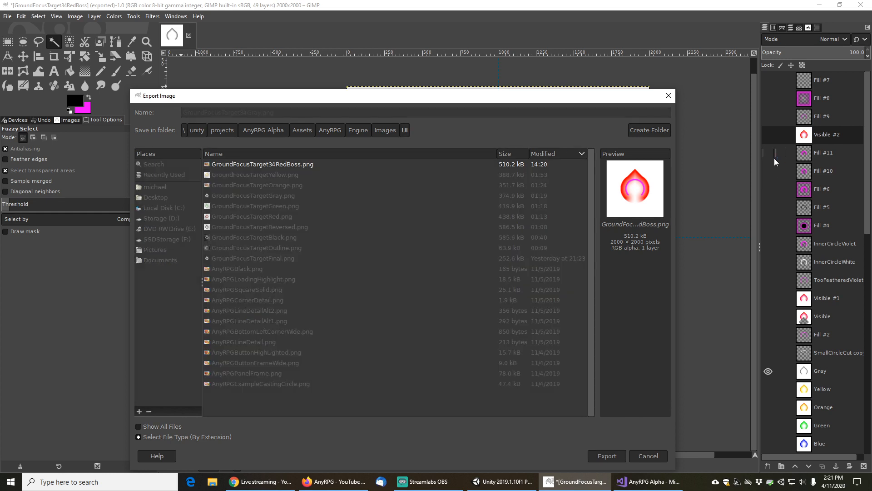
click(444, 333)
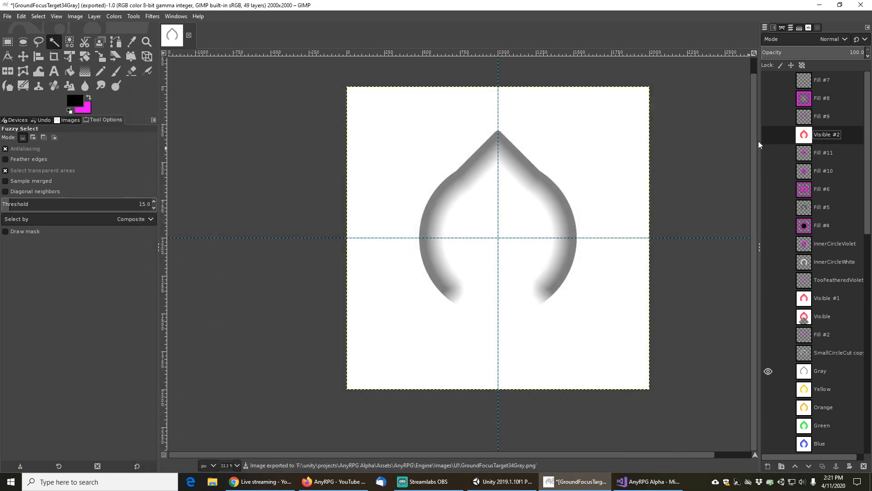
Swap the Gray layer for the Yellow ring layer and export the image as GroundFocusTarget34Yellow.png
click(768, 371)
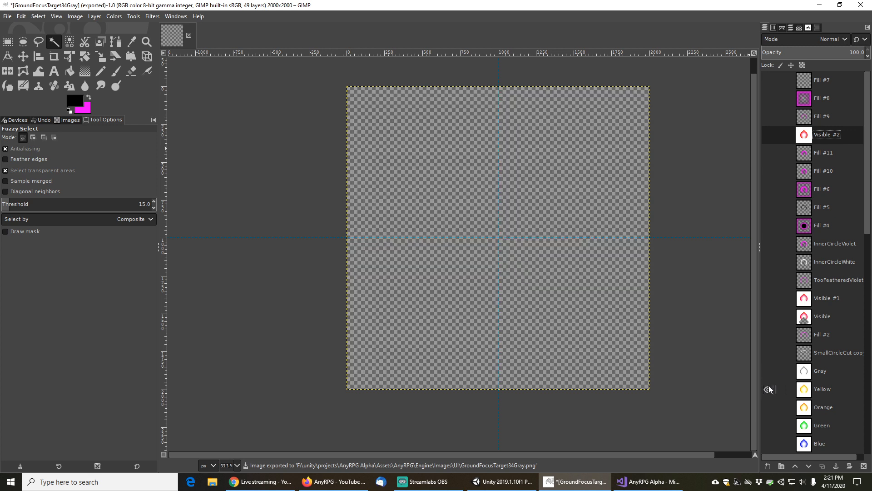
click(768, 389)
click(9, 16)
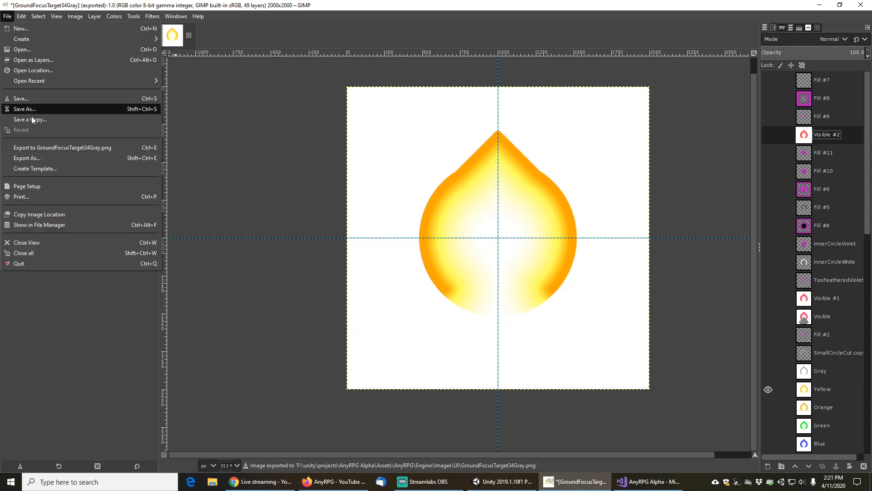
click(34, 157)
click(296, 164)
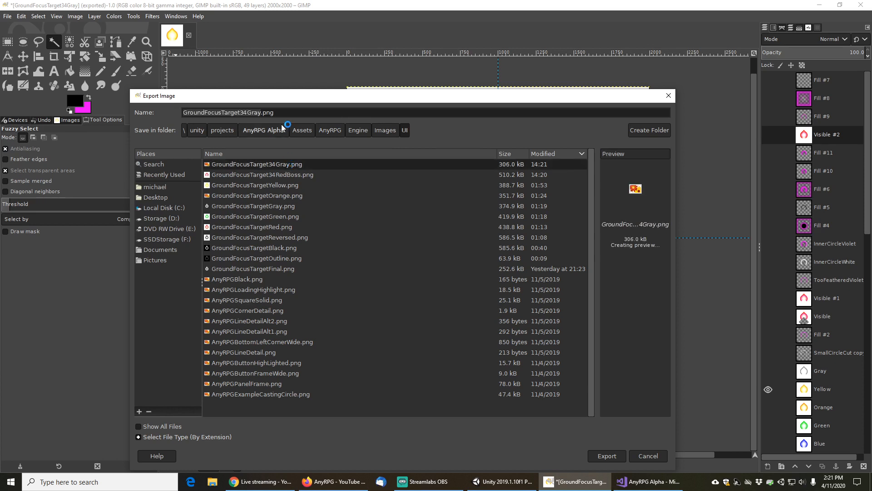
key(BackSpace)
key(BackSpace)
key(BackSpace)
key(BackSpace)
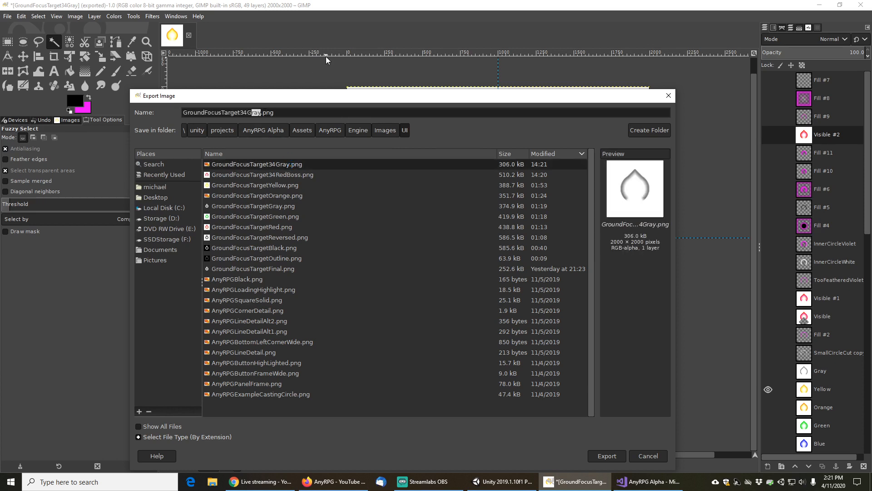
text(Yellow)
click(608, 459)
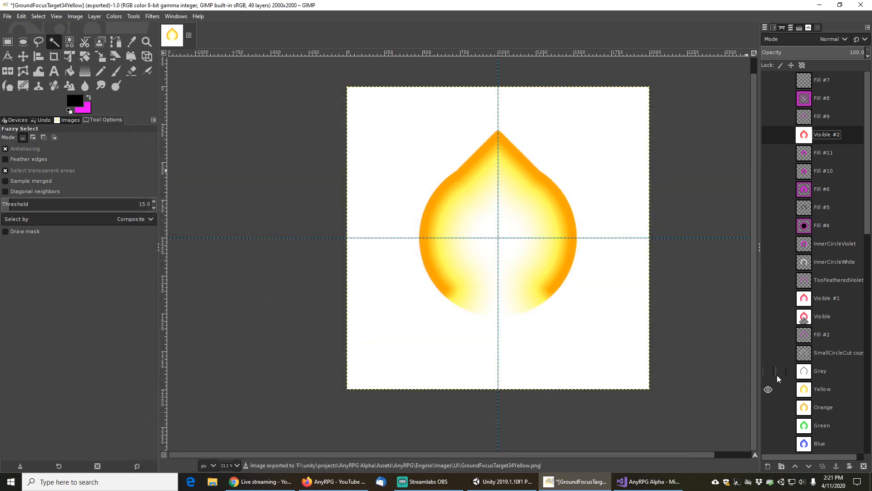
Swap the Yellow layer for the Orange ring layer and export the image as GroundFocusTarget34Orange.png
click(767, 389)
click(768, 407)
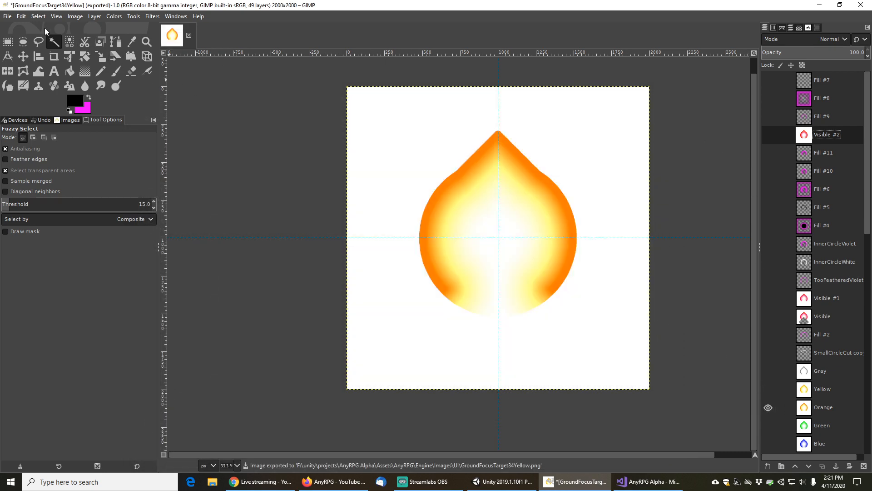
click(7, 18)
click(27, 158)
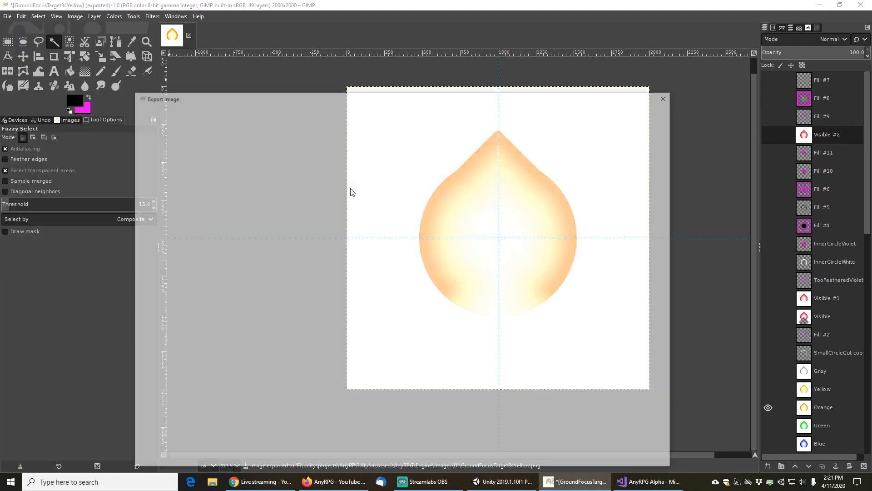
click(249, 113)
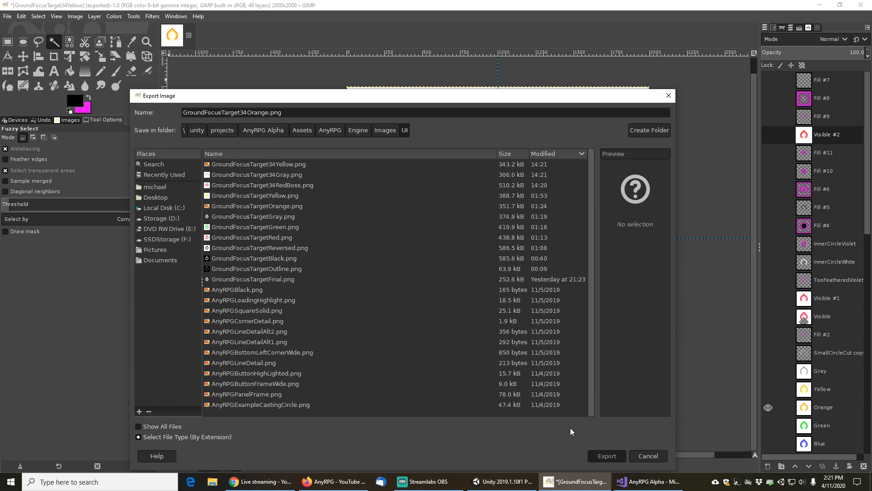
click(607, 456)
click(444, 334)
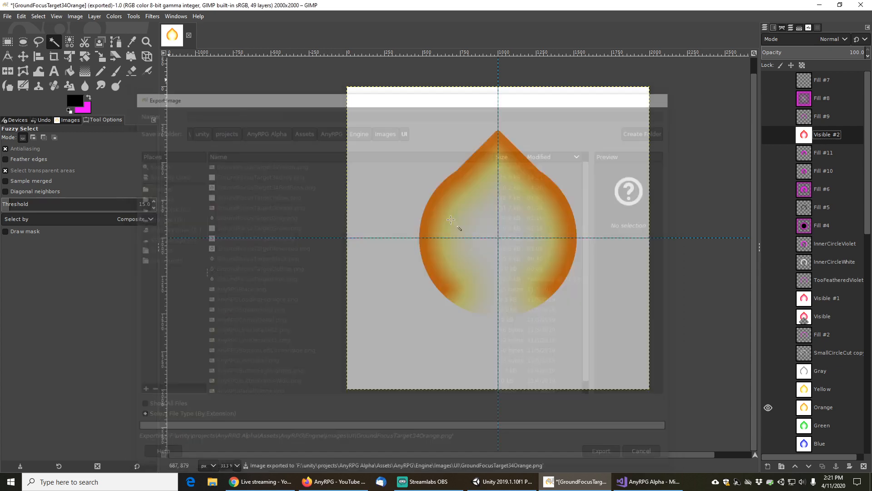
click(7, 16)
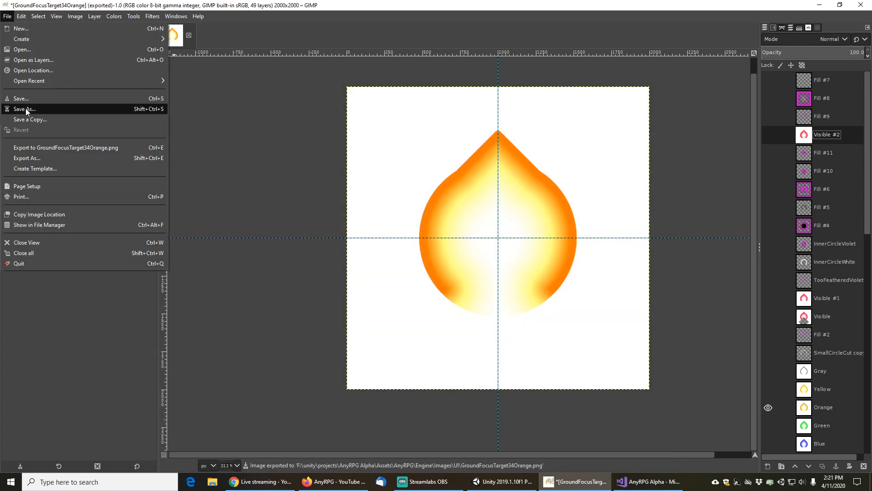
click(29, 156)
key(Escape)
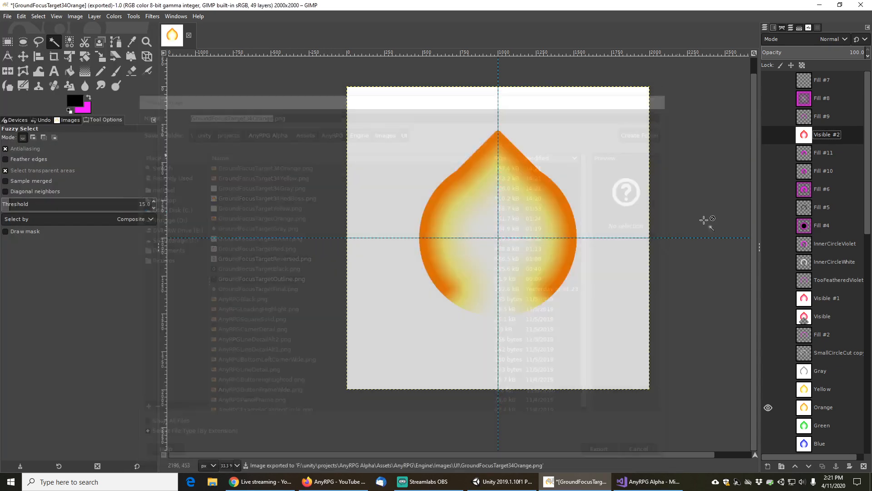
Swap the Orange layer for the Green ring layer and export the image as GroundFocusTarget34Green.png
click(768, 408)
click(769, 426)
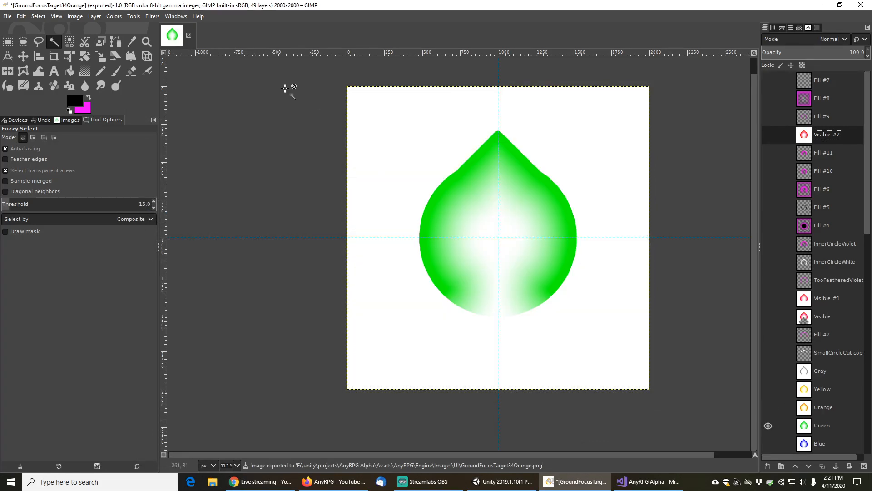
click(7, 17)
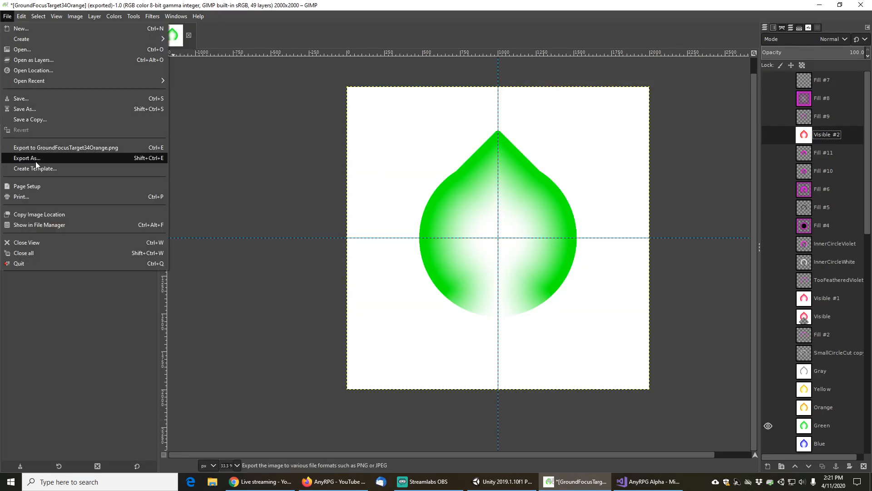
click(35, 162)
click(276, 164)
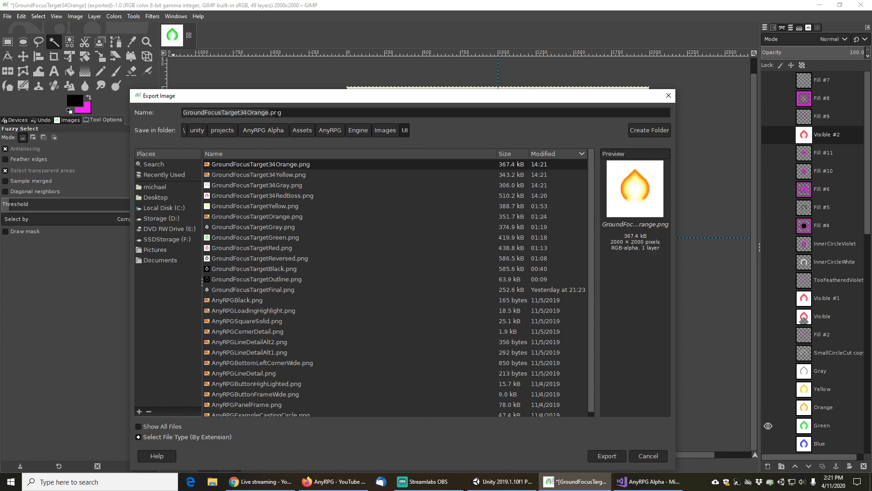
click(280, 112)
key(shift+Left)
key(shift+Left)
key(shift+Left)
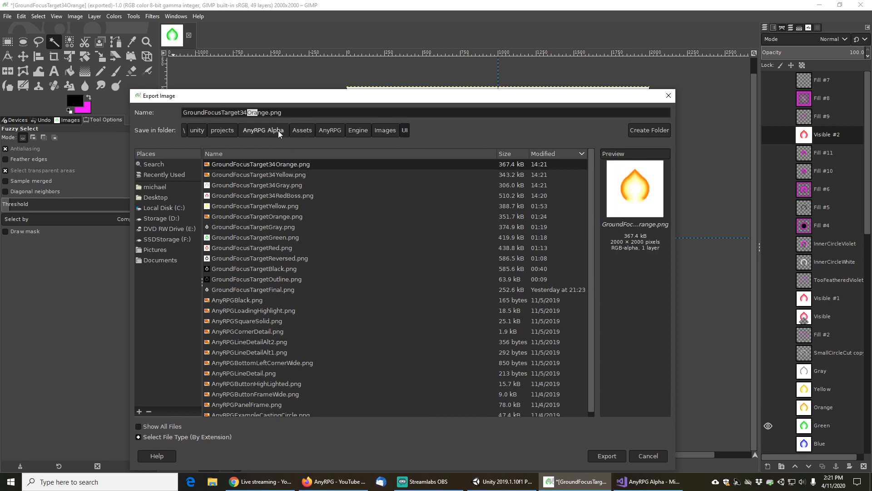
text(Green)
click(609, 457)
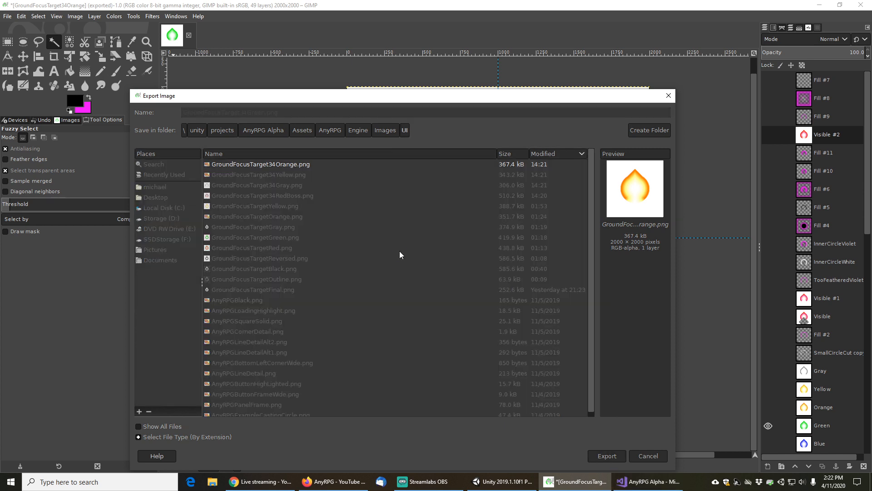
click(449, 332)
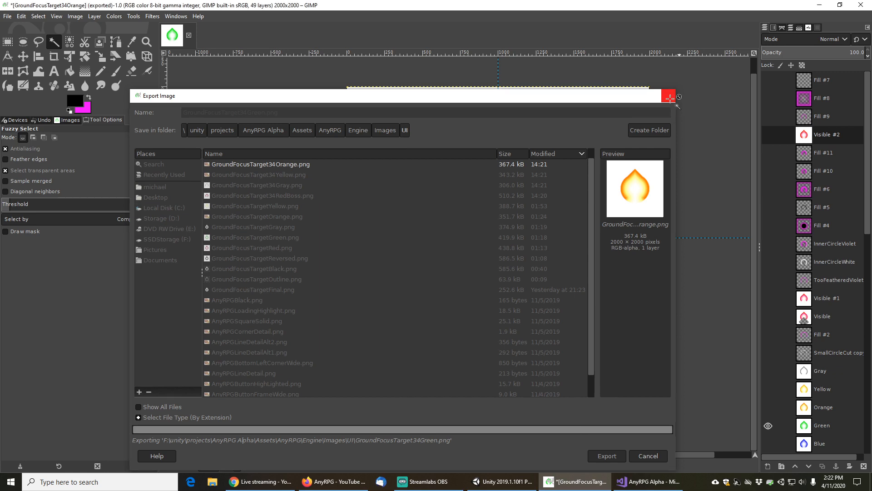
scroll(781, 344, down, 3)
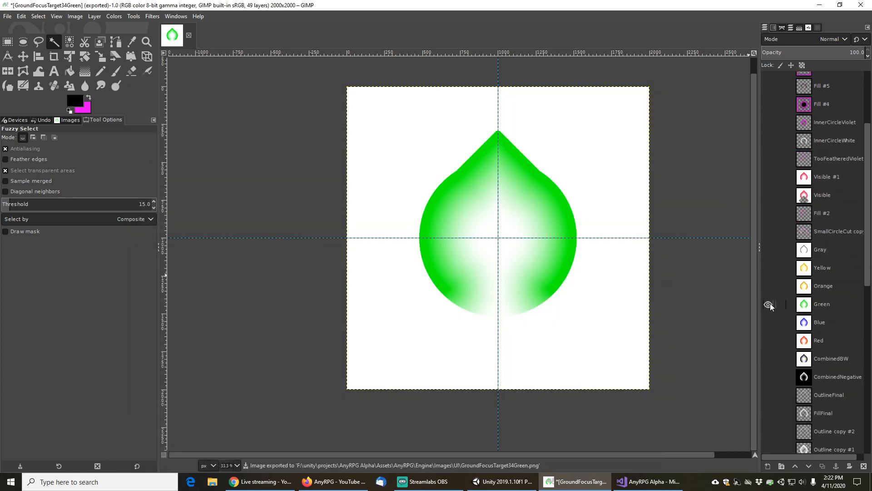
Swap the Green layer for the Blue ring layer and export the image as GroundFocusTarget34Blue.png
click(769, 304)
click(769, 323)
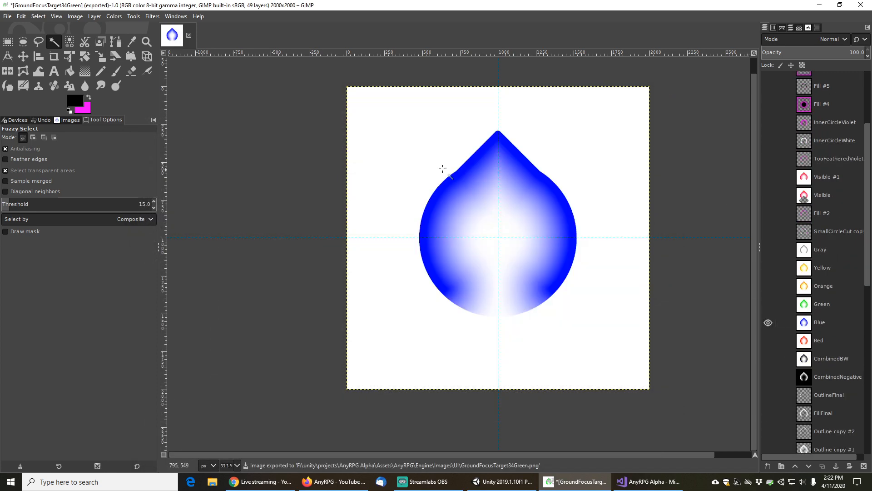
click(7, 16)
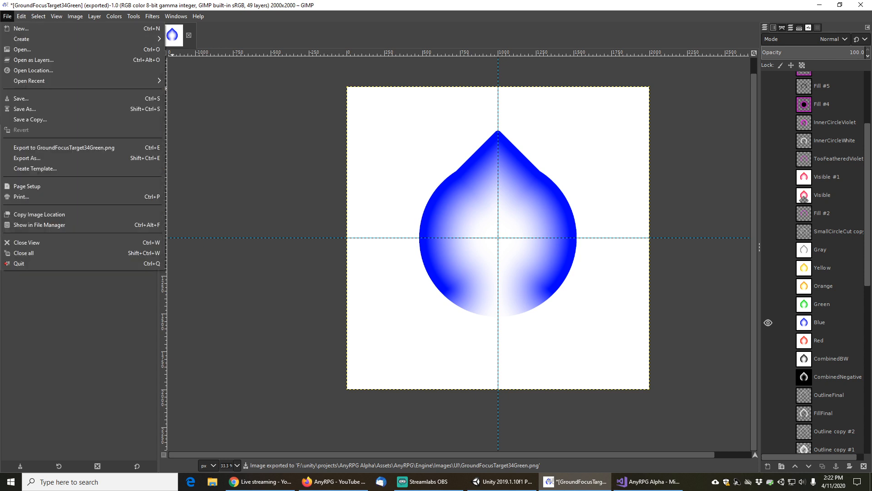
click(27, 157)
click(274, 167)
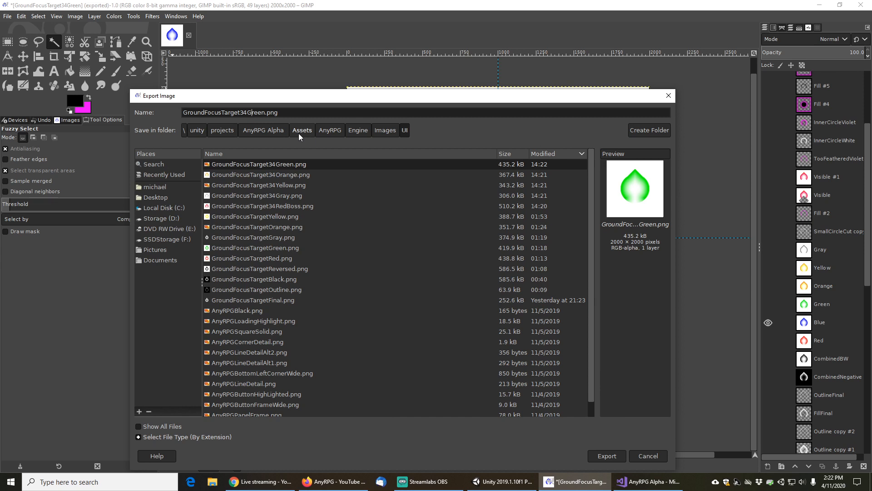
key(Left)
key(shift+Right)
key(shift+Right)
key(shift+Right)
key(shift+Right)
key(shift+Right)
text(Blue)
click(607, 456)
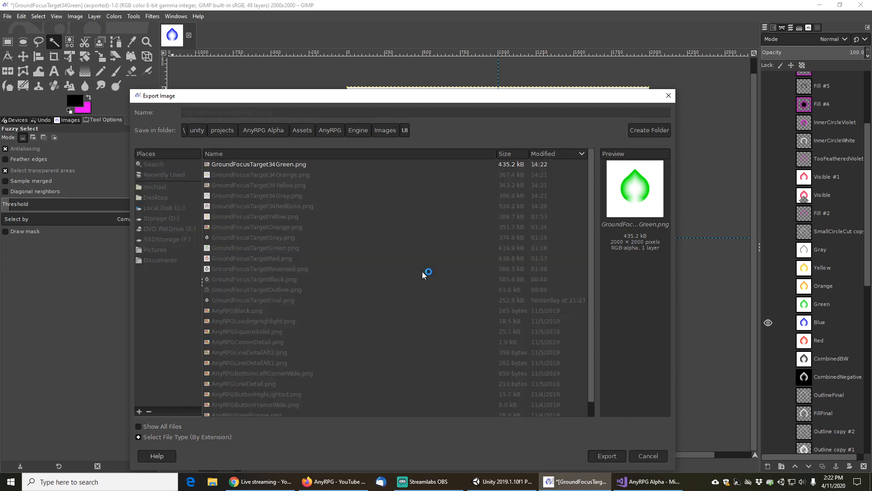
click(448, 329)
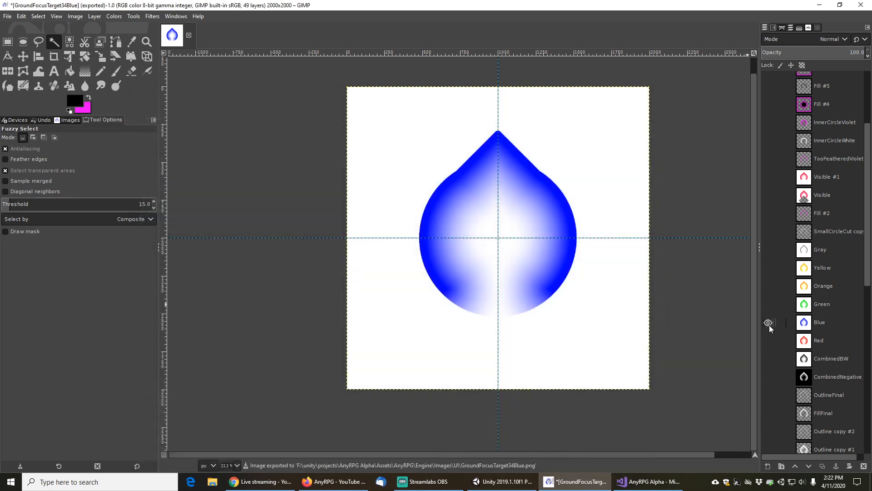
Swap the Blue layer for the Red ring layer and export the image as GroundFocusTarget34Red.png
click(769, 325)
click(773, 340)
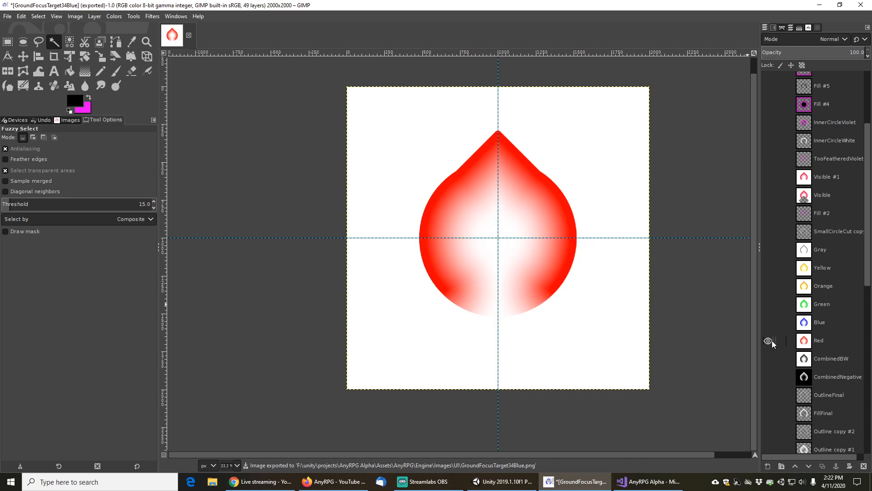
click(7, 16)
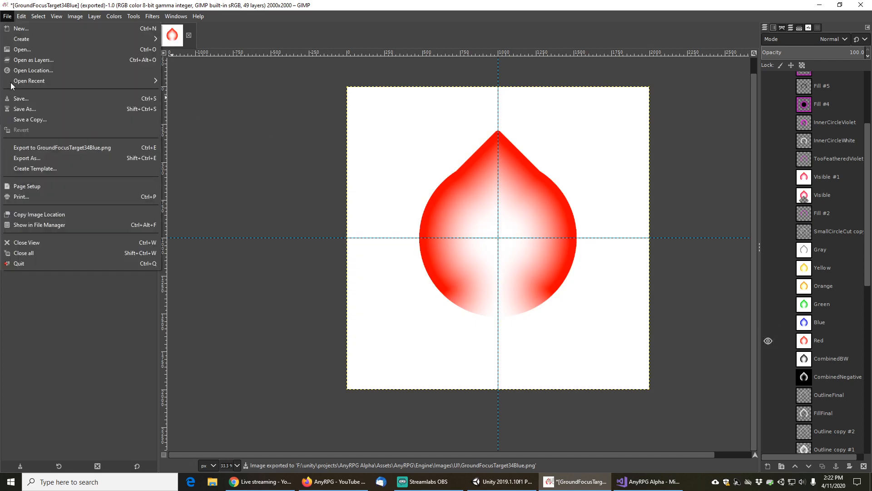
click(35, 159)
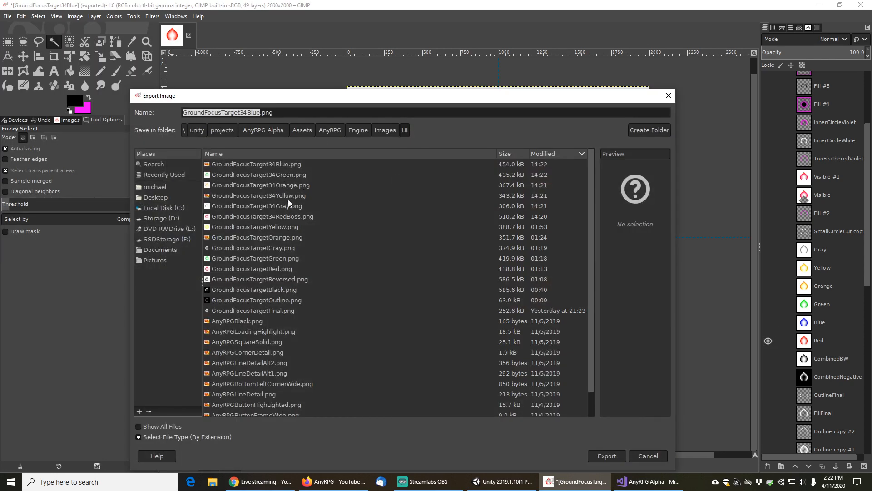
click(280, 163)
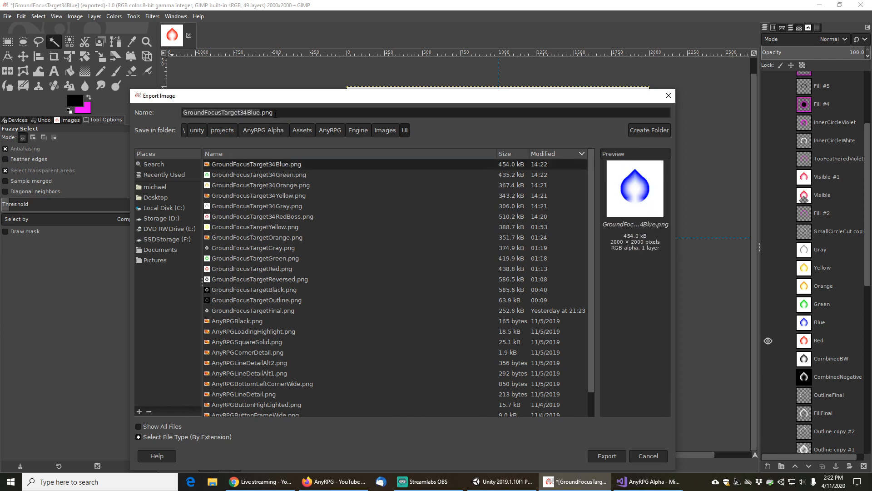
key(Left)
key(shift+Right)
key(shift+Right)
key(shift+Right)
key(shift+Right)
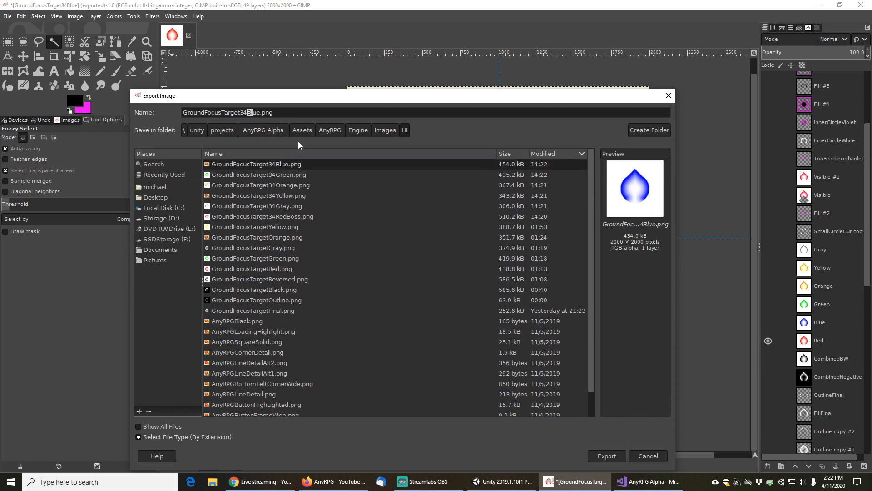
text(Red)
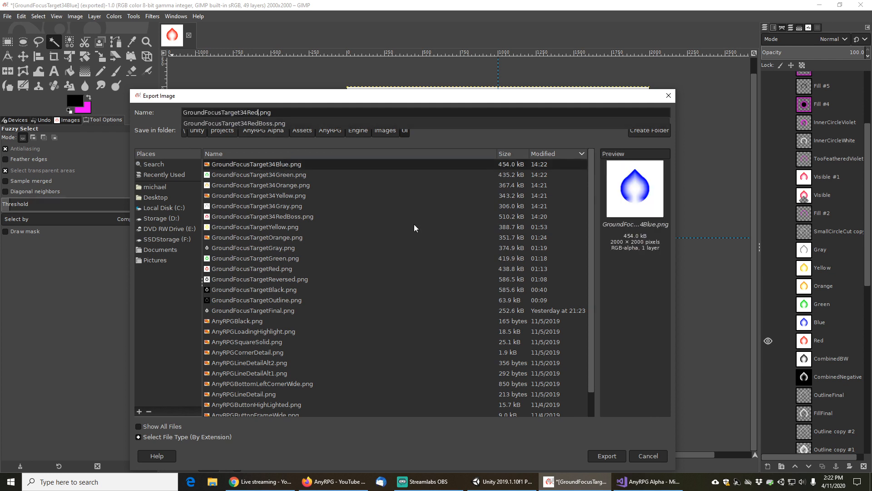
click(611, 457)
click(609, 456)
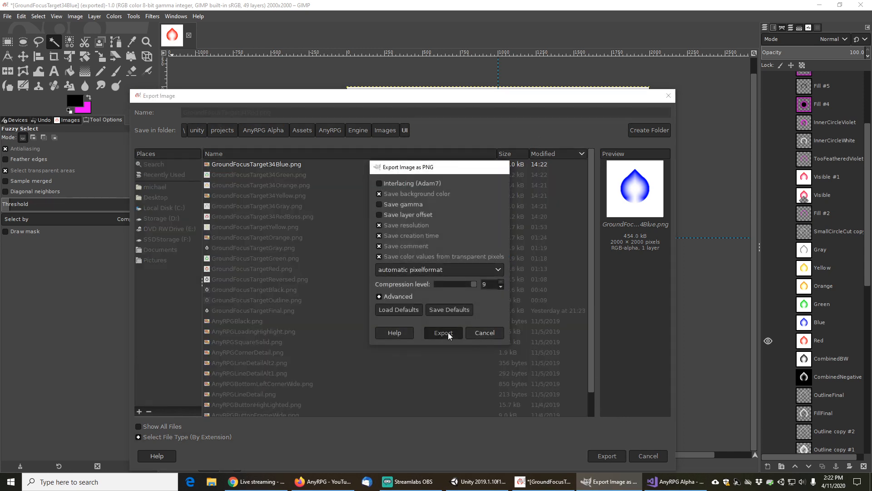
click(448, 331)
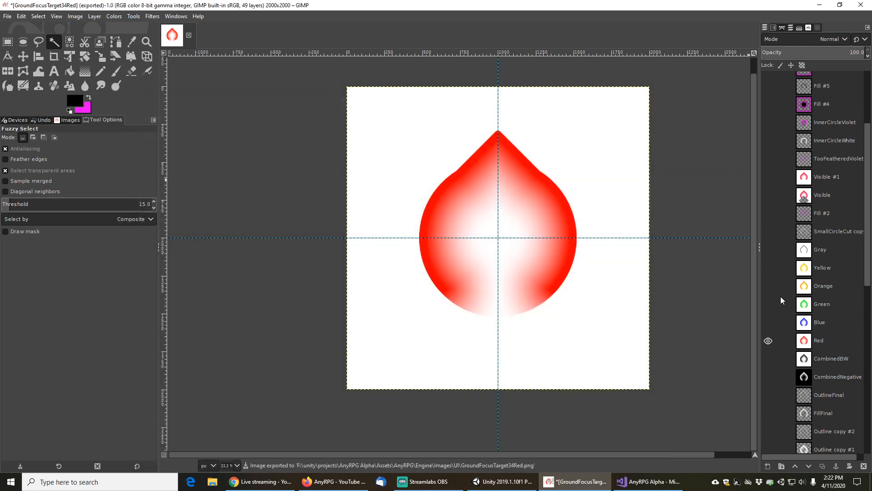
Hide the Red layer and make the Visible #2 layer visible instead
click(769, 341)
scroll(770, 337, up, 3)
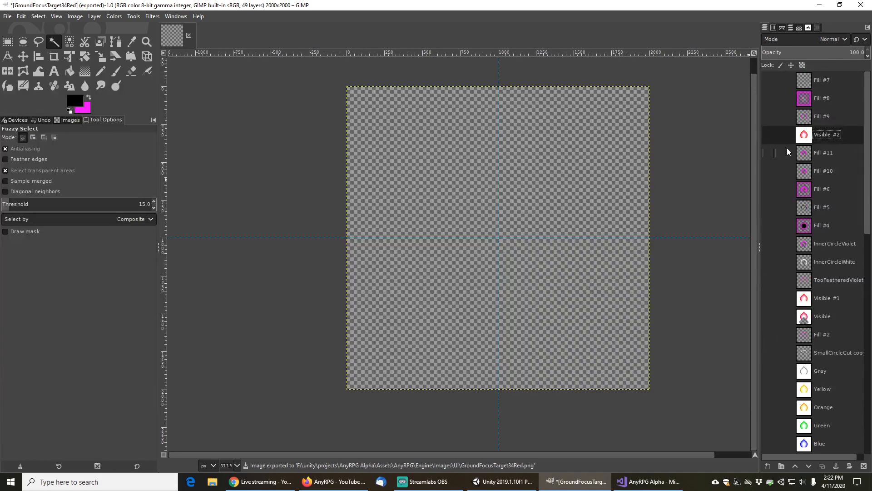
click(769, 135)
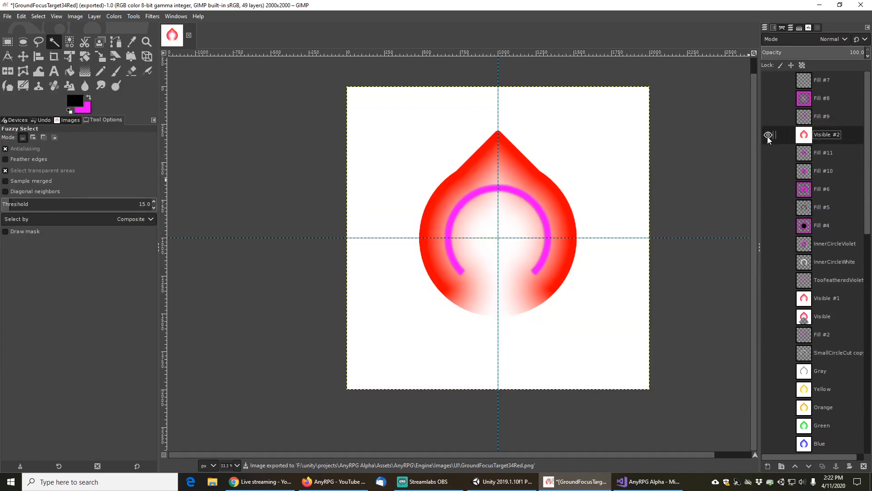
click(767, 135)
scroll(784, 346, down, 5)
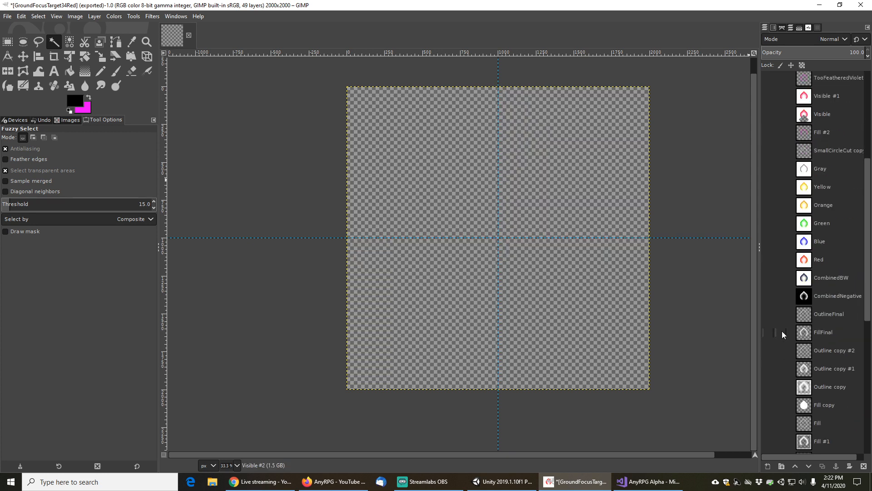
click(770, 259)
click(770, 259)
scroll(776, 217, up, 5)
click(767, 135)
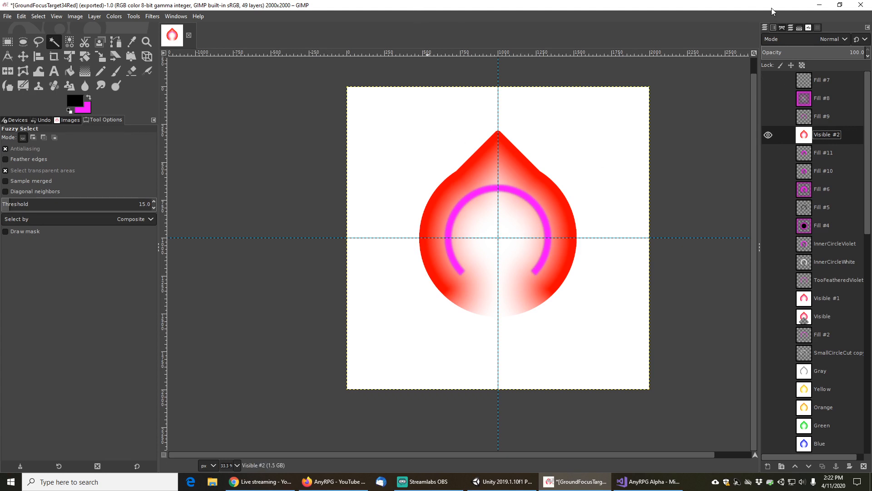
Switch to Unity and set the seven GroundFocusTarget34 textures' Wrap Mode to Clamp and Compression to None
click(819, 5)
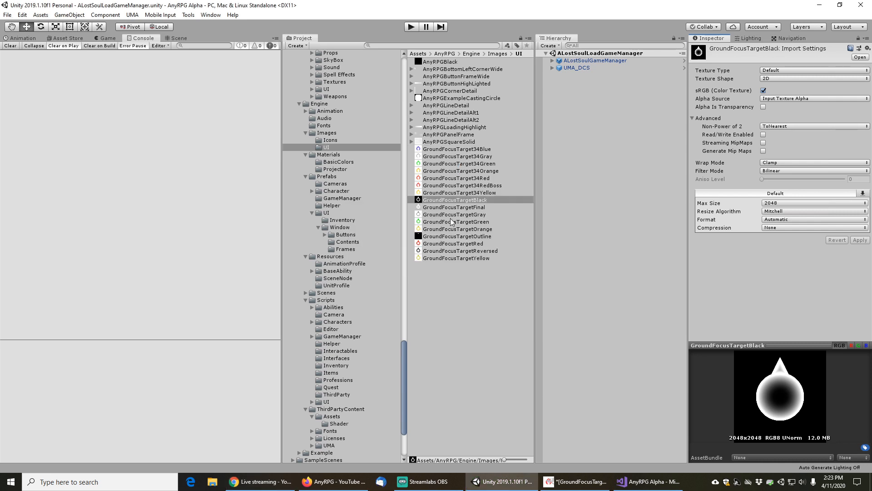
click(468, 149)
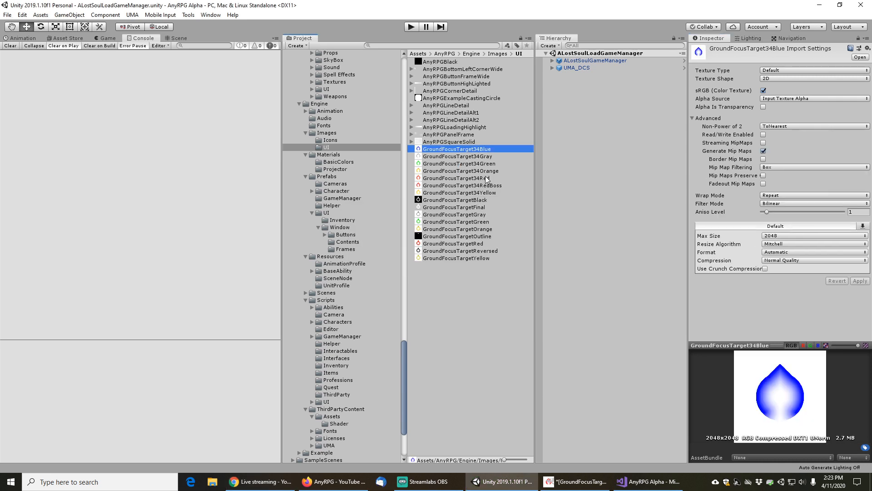
shift+click(477, 193)
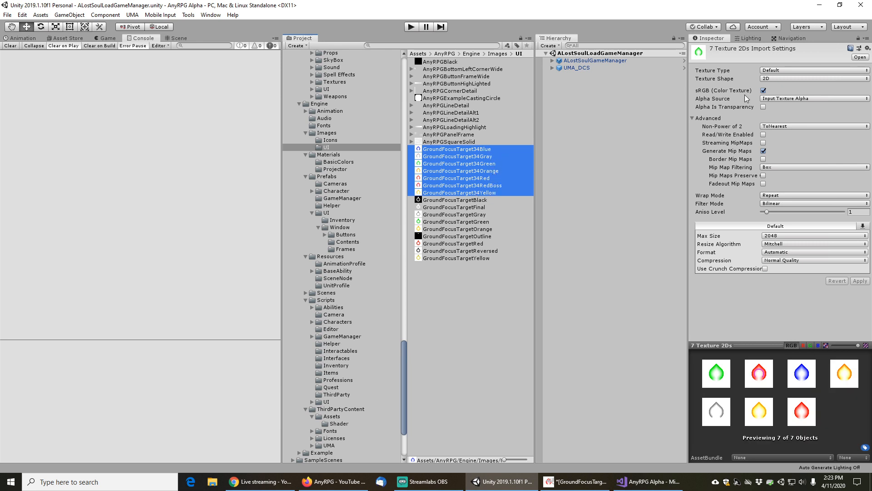
click(775, 195)
click(789, 212)
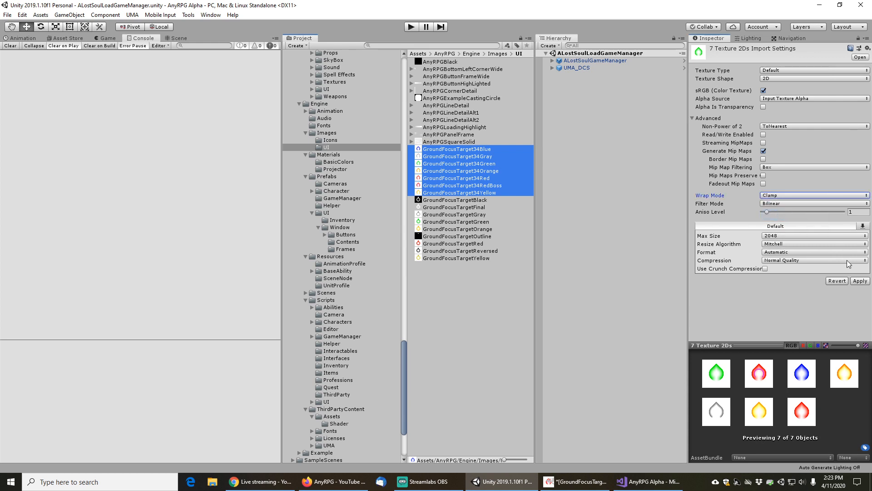
click(860, 281)
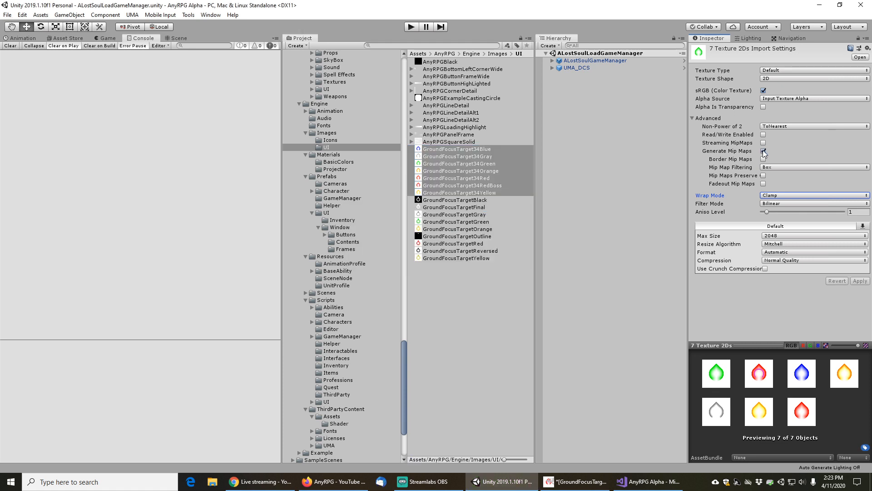
click(781, 262)
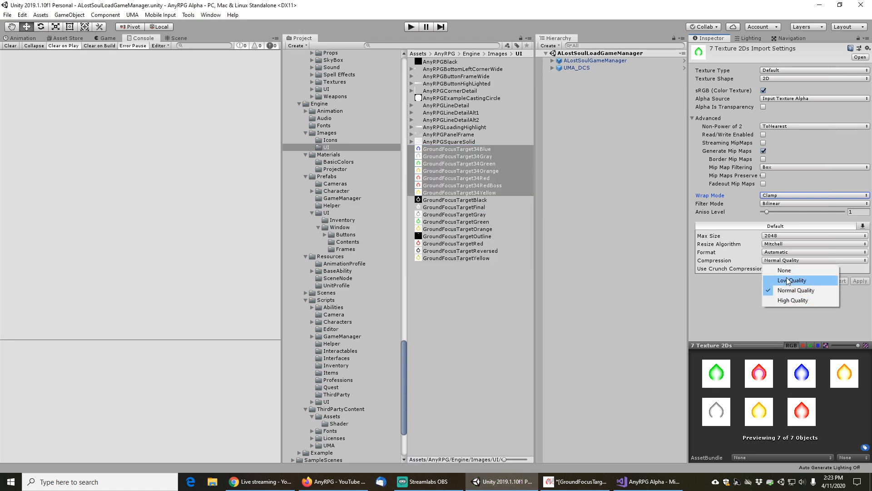
click(785, 270)
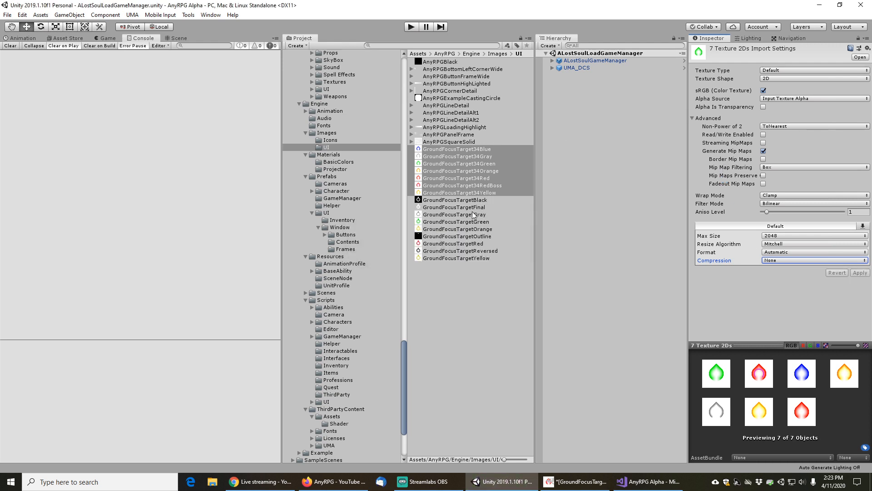
Disable Generate Mip Maps on the seven GroundFocusTarget34 textures and apply the import settings
click(468, 223)
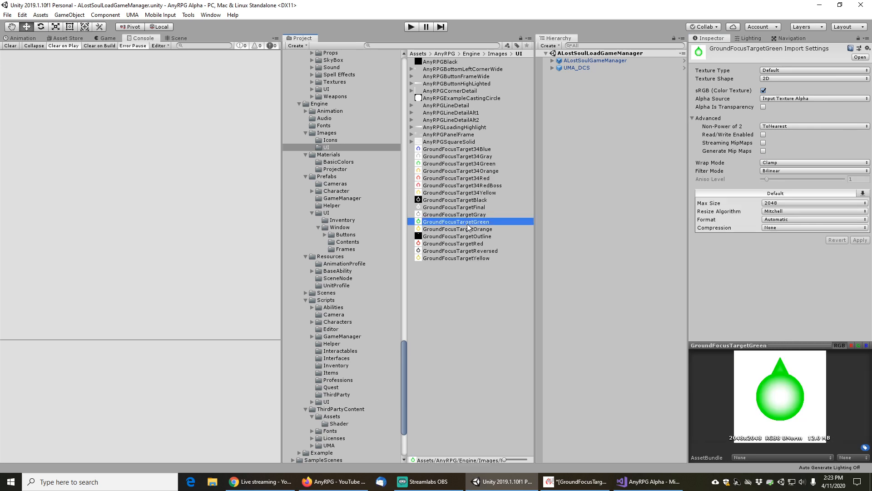
click(471, 193)
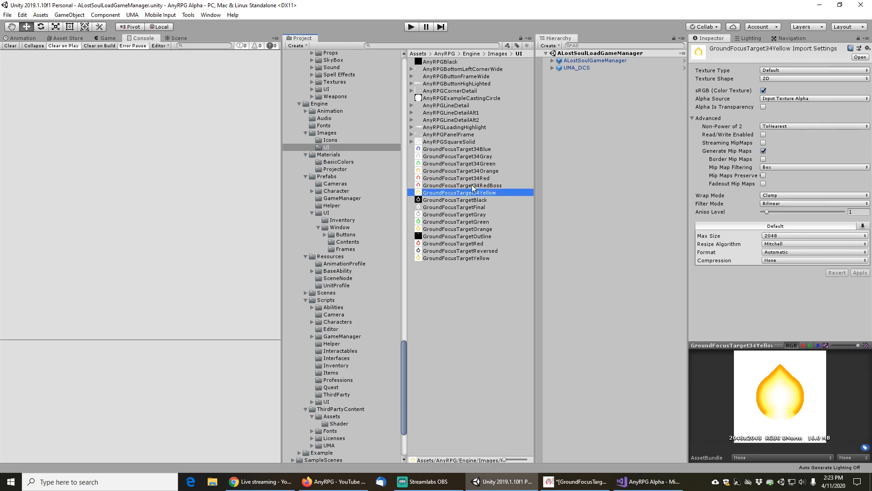
shift+click(476, 151)
click(763, 151)
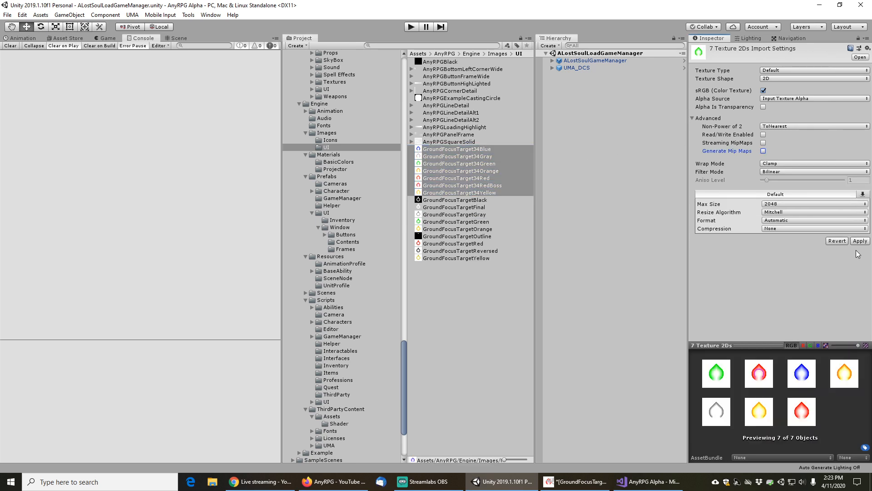
click(860, 241)
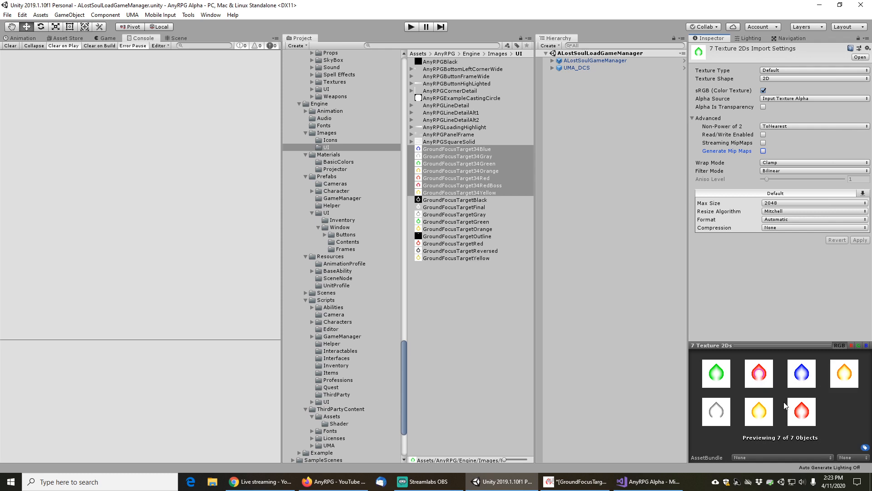
Assign GroundFocusTarget34Gray as the cookie texture of the AnyRPGFocusLightProjectorGray material in the Projector folder
click(585, 62)
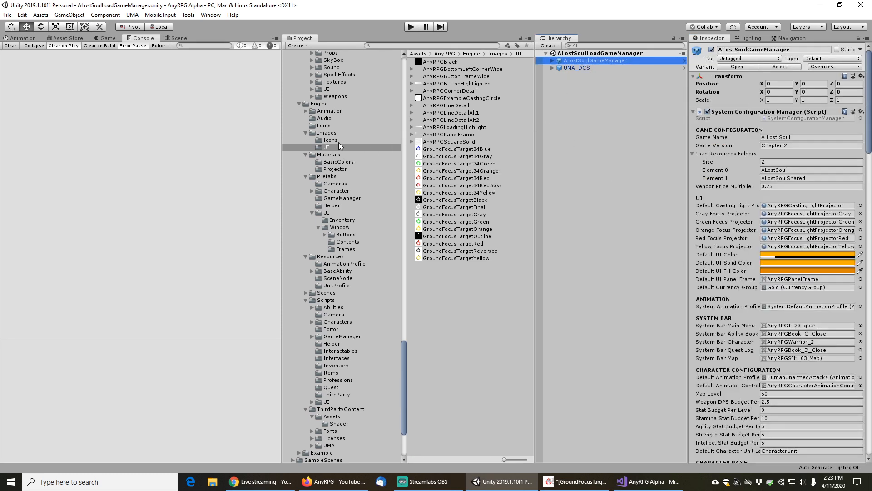
click(339, 170)
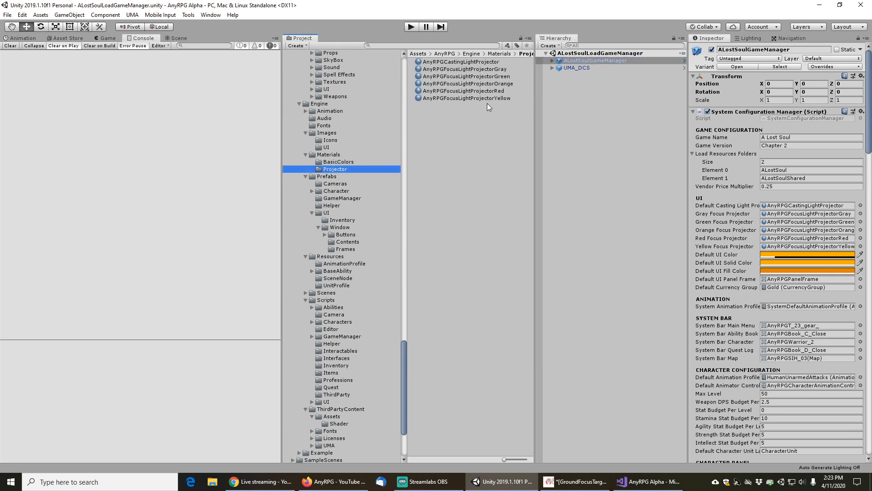
click(478, 69)
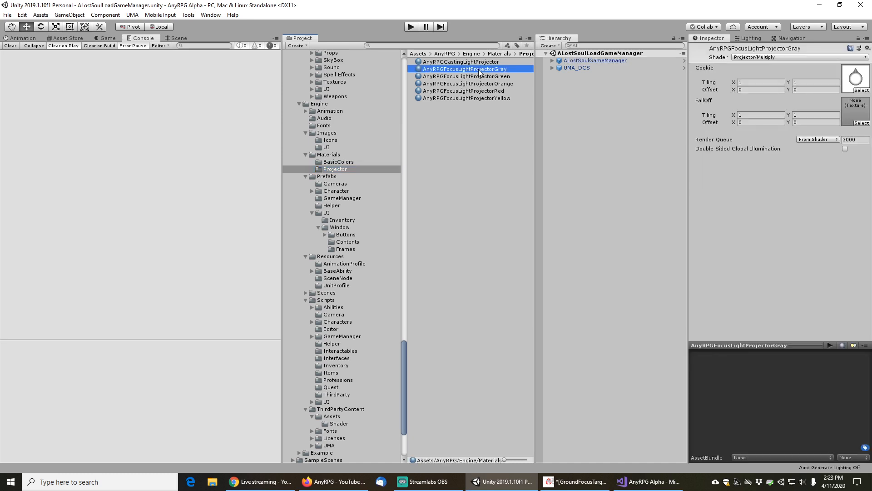
click(862, 90)
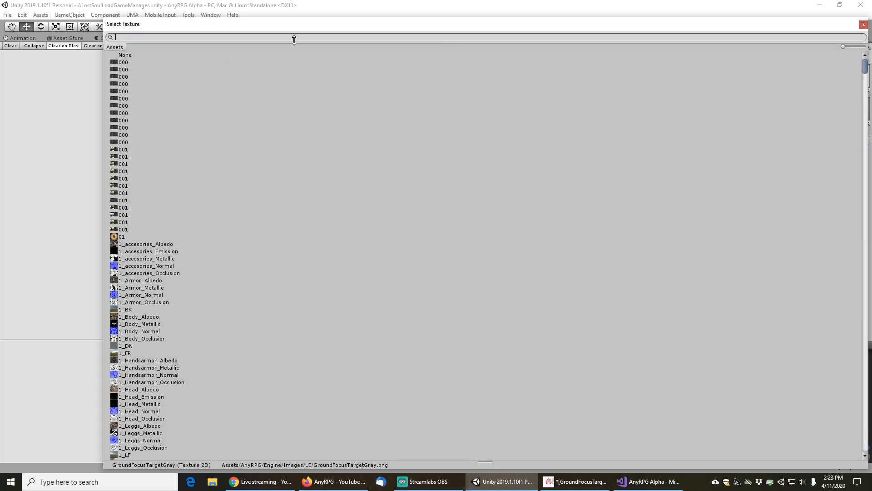
text(gray)
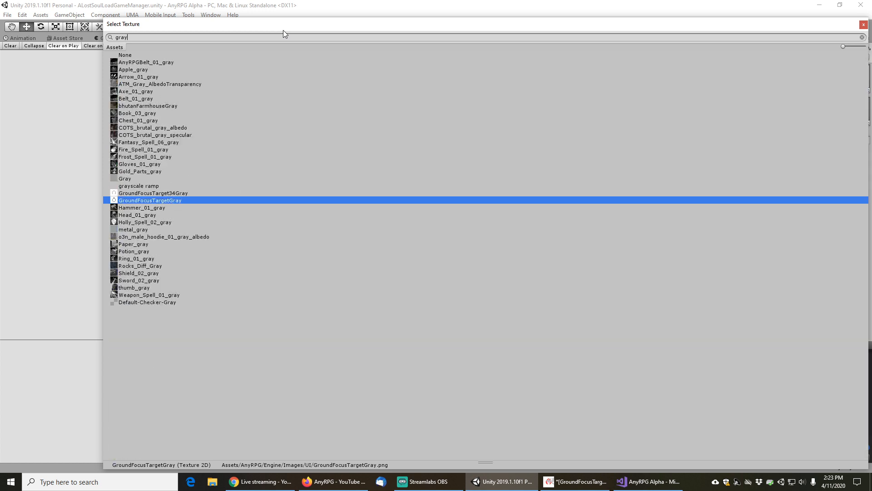
double_click(155, 196)
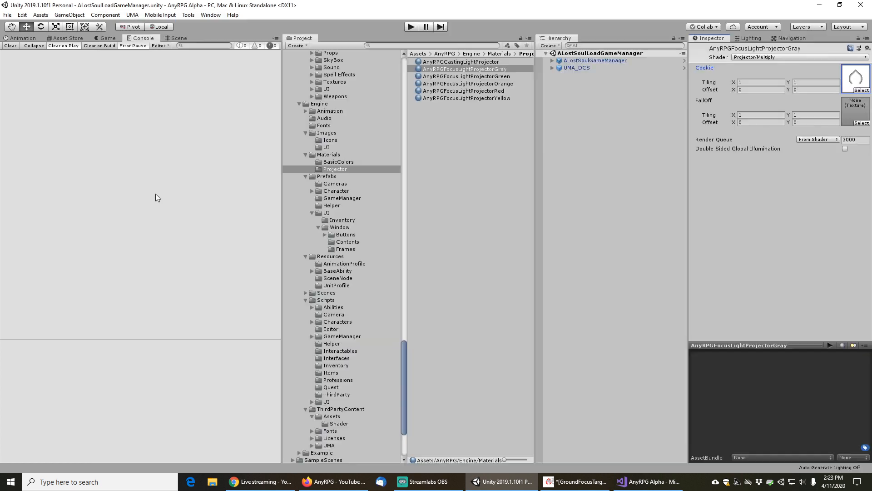
Assign GroundFocusTarget34Green as the cookie texture of the AnyRPGFocusLightProjectorGreen material
click(497, 76)
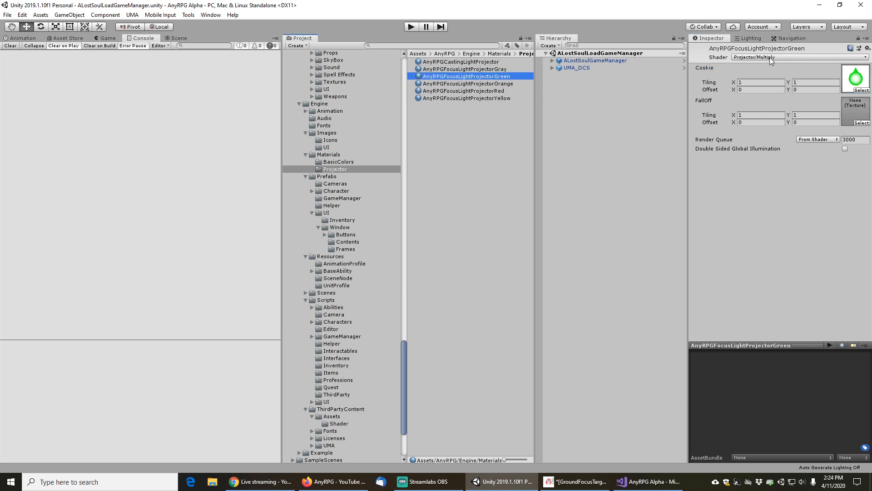
click(862, 83)
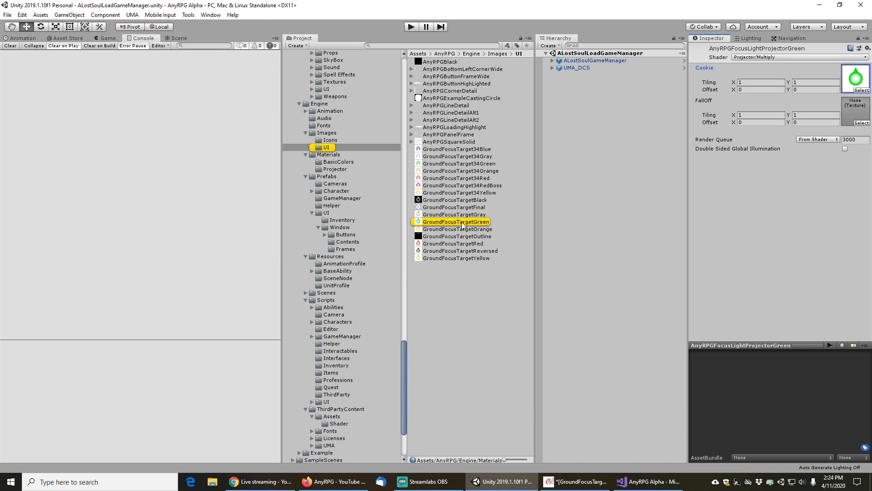
drag(474, 166, 844, 82)
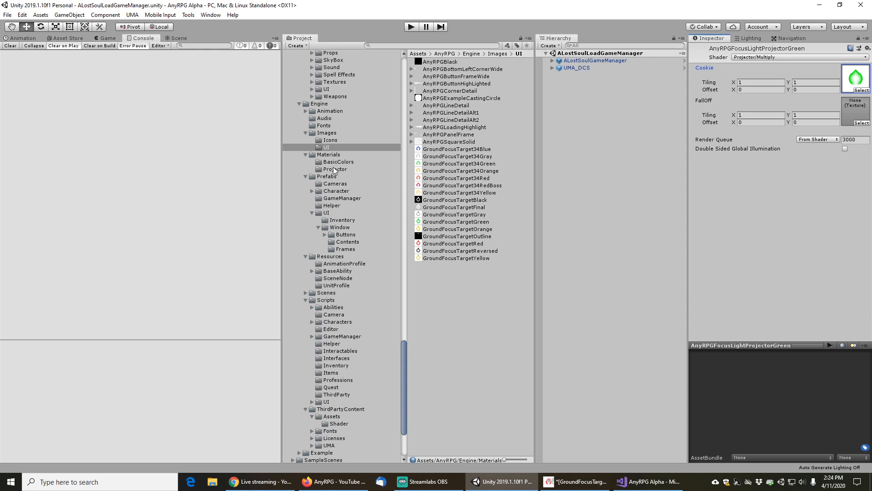
click(335, 169)
Set the AnyRPGFocusLightProjectorOrange material's cookie to GroundFocusTarget34Orange, searching the texture picker for orange
click(487, 83)
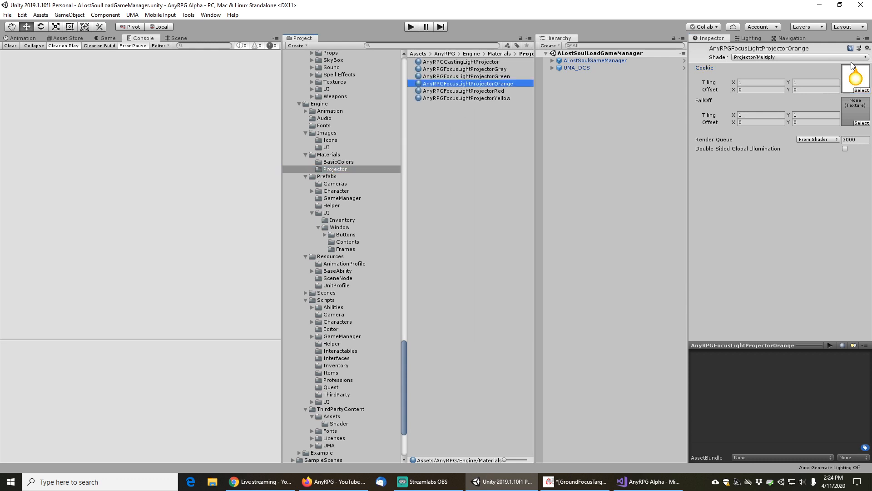
click(865, 90)
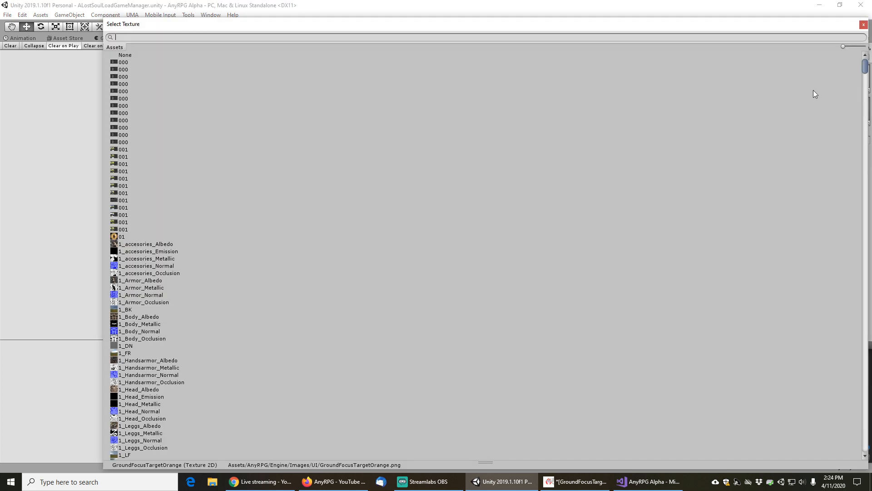
text(o)
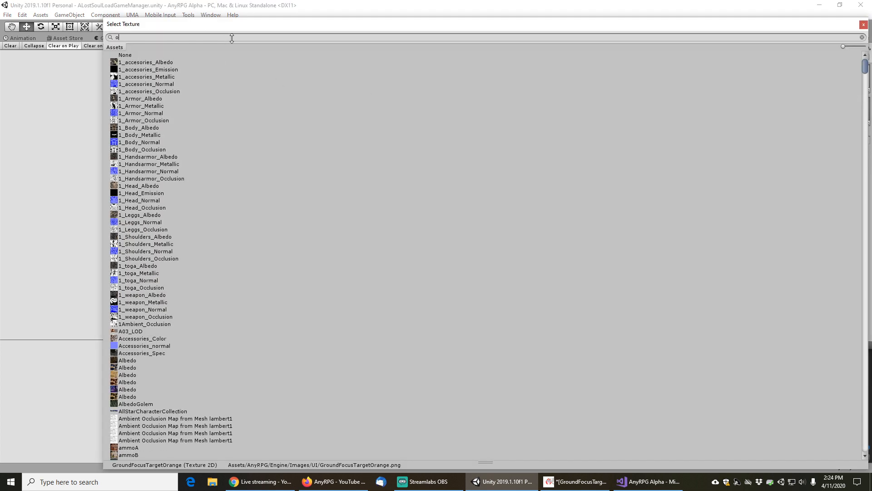
text(range)
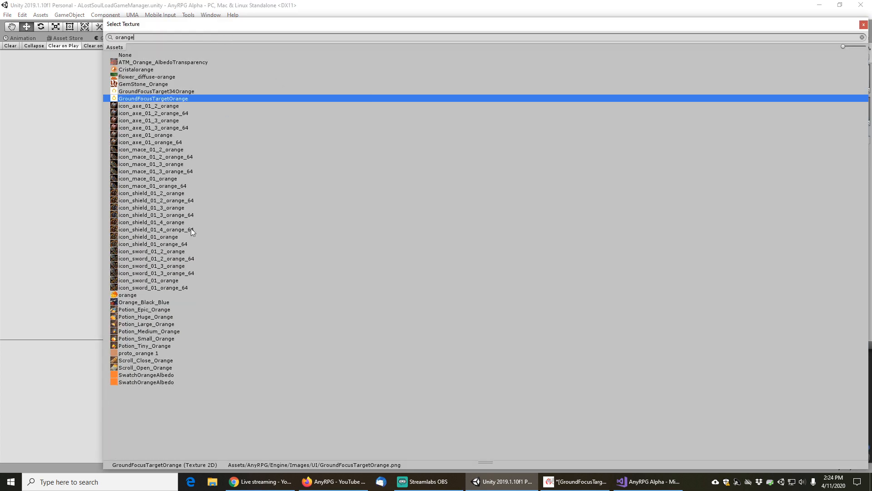
double_click(173, 91)
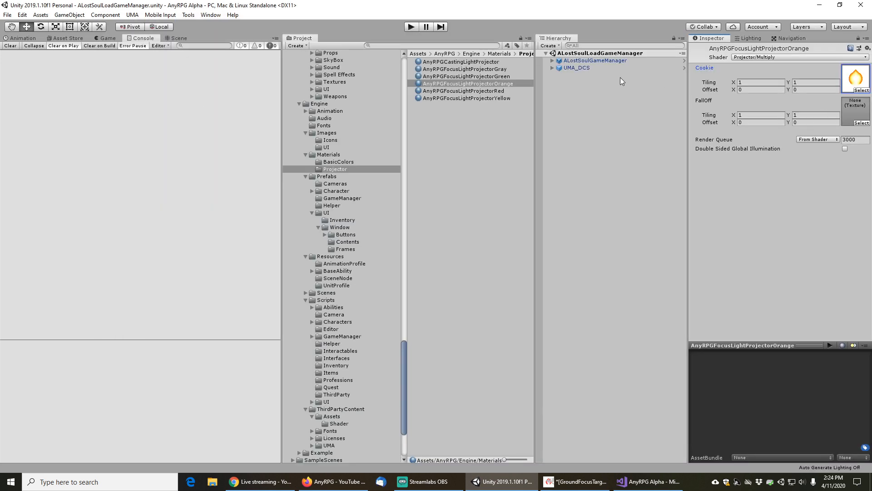
Set the AnyRPGFocusLightProjectorRed material's cookie to GroundFocusTarget34Red
click(484, 90)
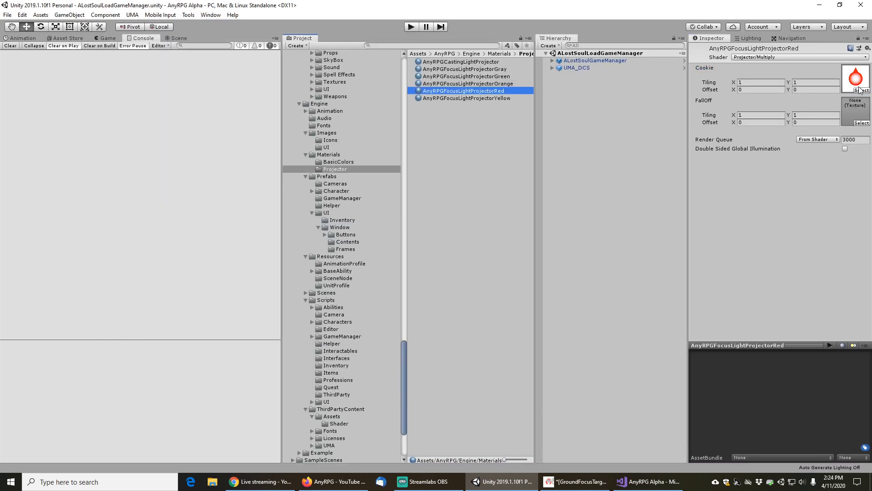
click(861, 89)
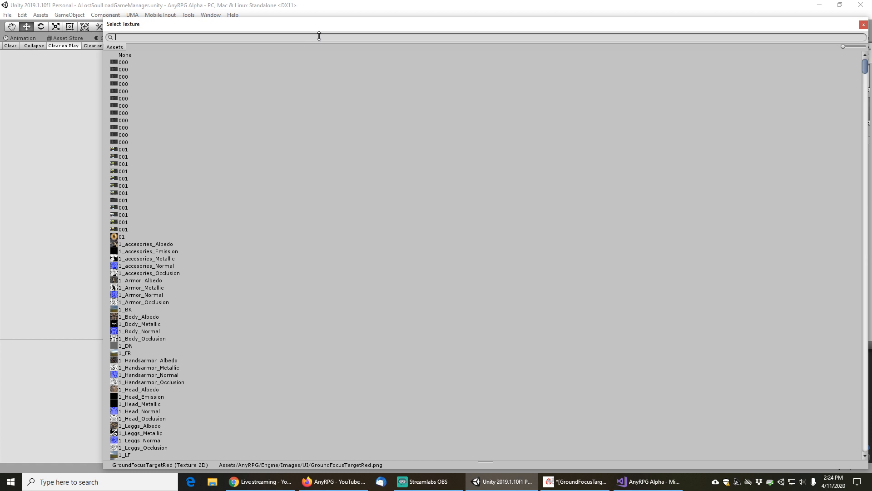
text(34red)
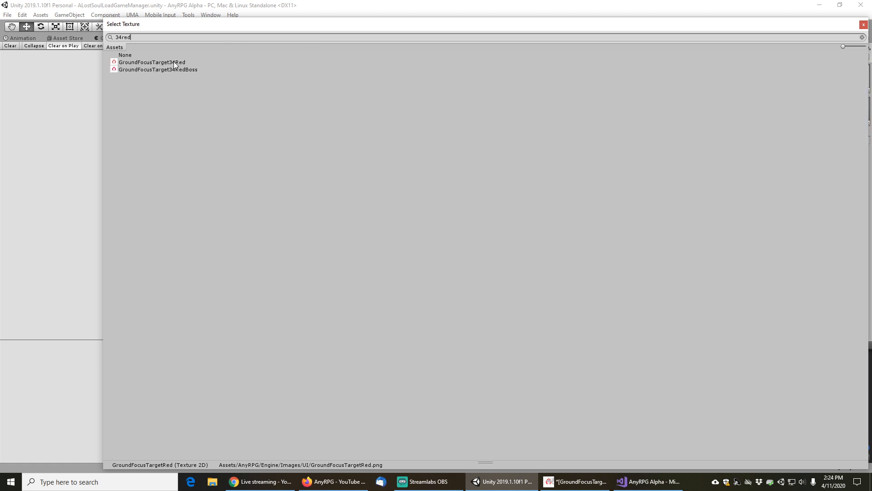
double_click(173, 61)
Set the AnyRPGFocusLightProjectorYellow material's cookie to GroundFocusTarget34Yellow
click(502, 99)
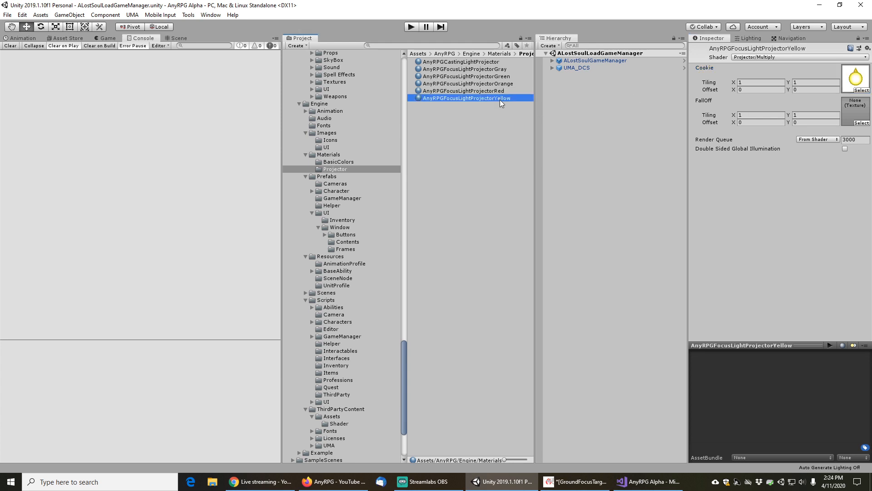
click(862, 90)
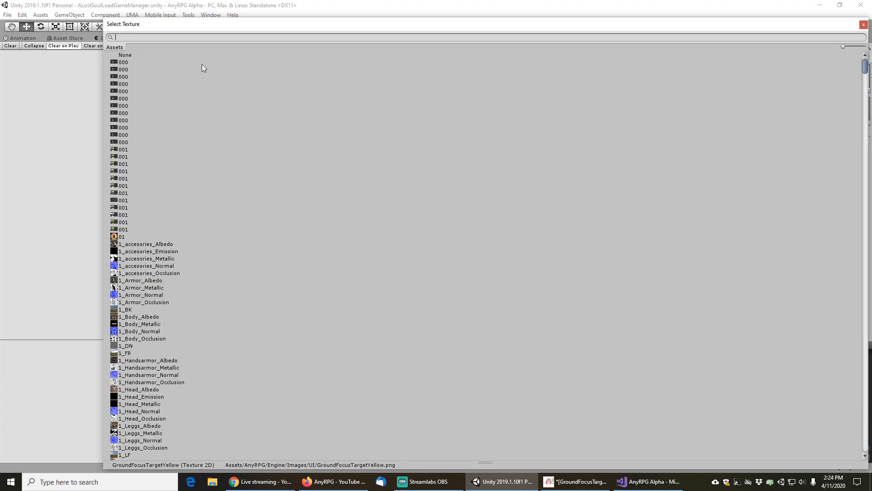
text(yellow)
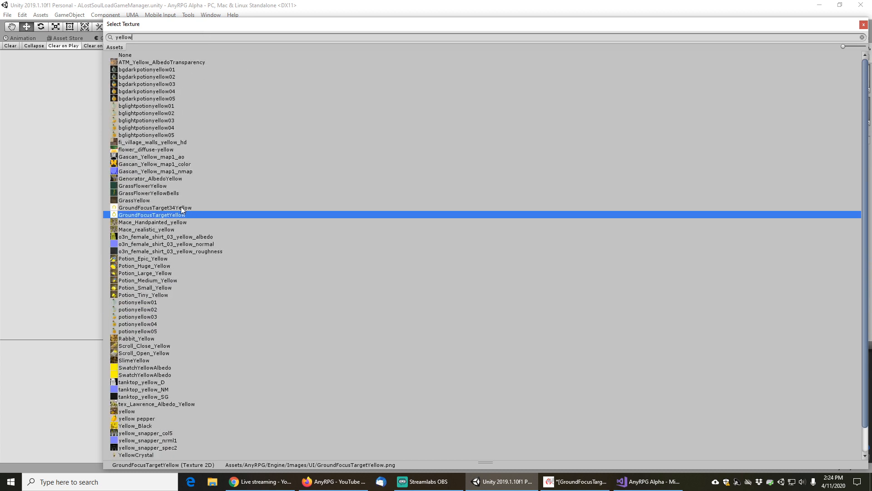
double_click(178, 208)
Duplicate the AnyRPGFocusLightProjectorYellow material and rename the copy AnyRPGFocusLightProjectorRedBoss
click(489, 85)
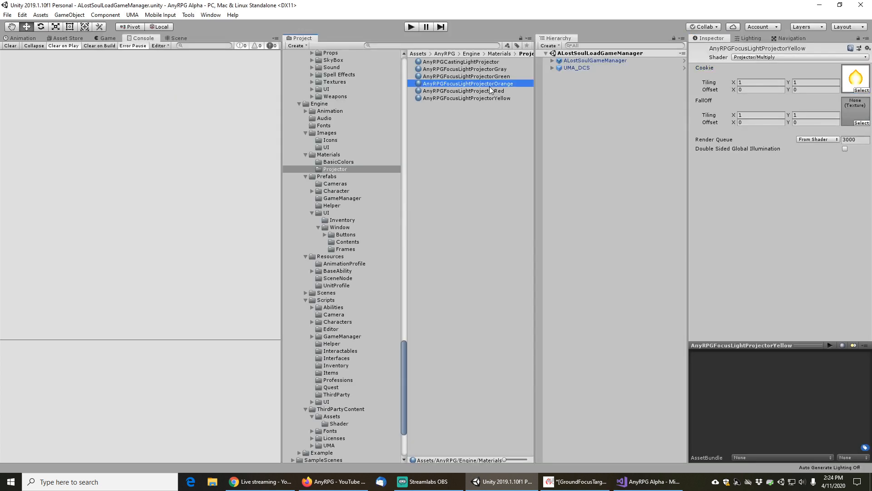
click(483, 99)
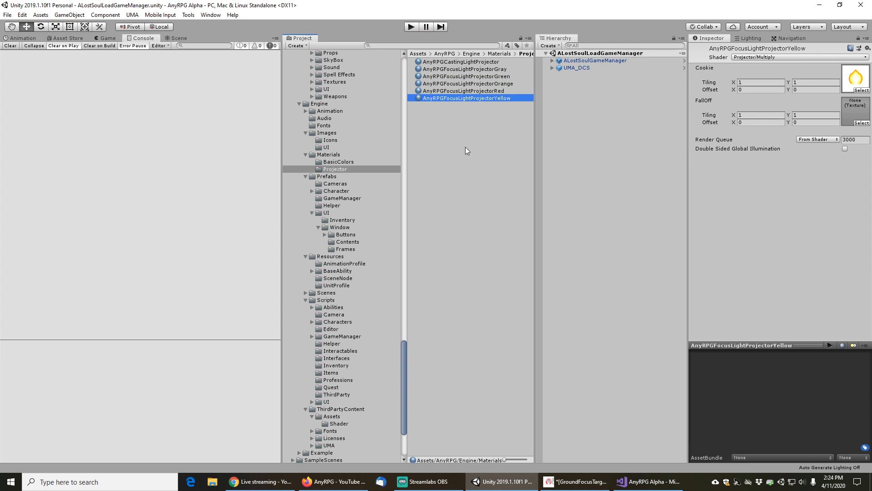
key(ctrl+d)
key(F2)
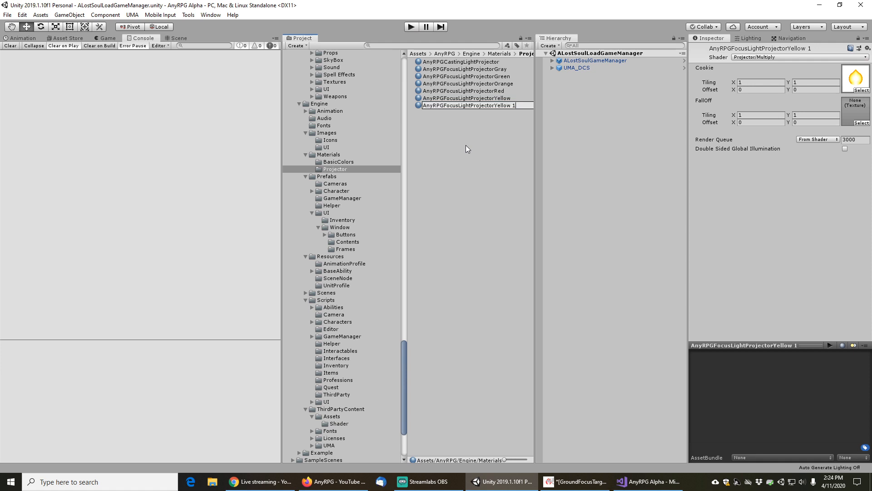
key(shift+Left)
key(shift+Left)
key(shift+Left)
key(shift+Left)
key(shift+Left)
key(shift+Left)
key(shift+Left)
key(shift+Left)
text(RedBoss)
Set the AnyRPGFocusLightProjectorRedBoss material's cookie to GroundFocusTarget34RedBoss
click(862, 90)
text(redb)
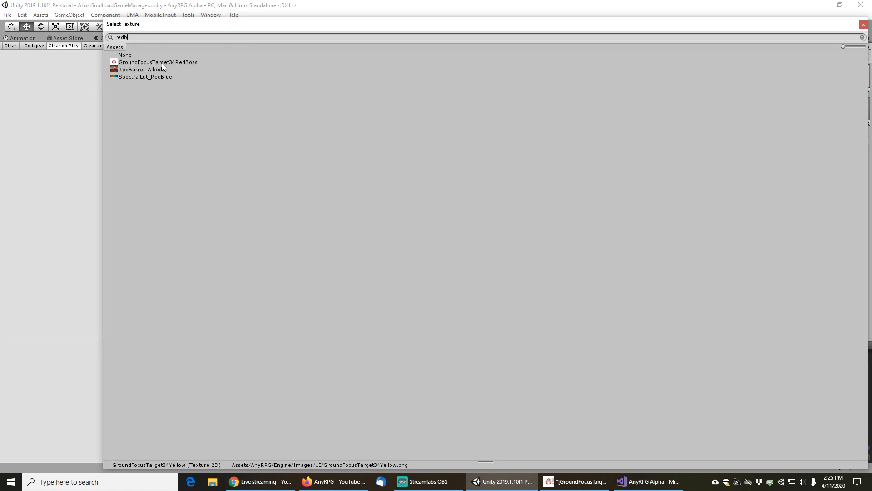
double_click(164, 62)
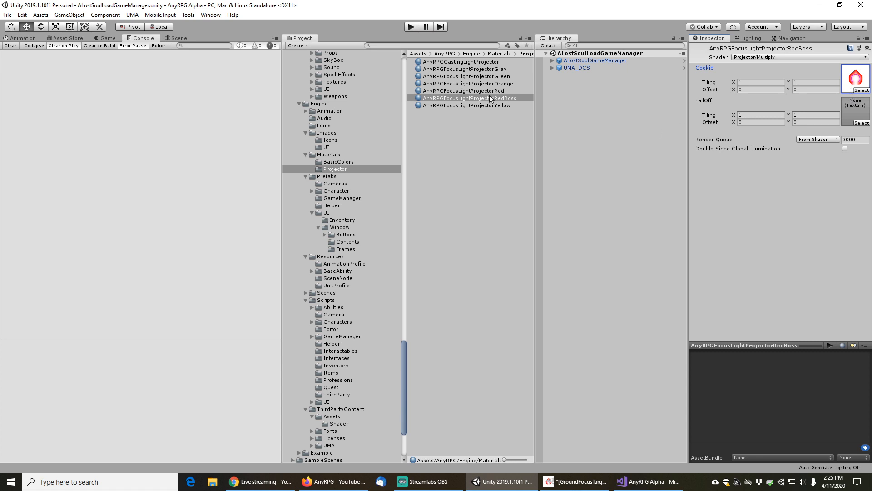
Duplicate the AnyRPGFocusLightProjectorYellow material again and rename the copy AnyRPGFocusLightProjectorBlue
click(480, 105)
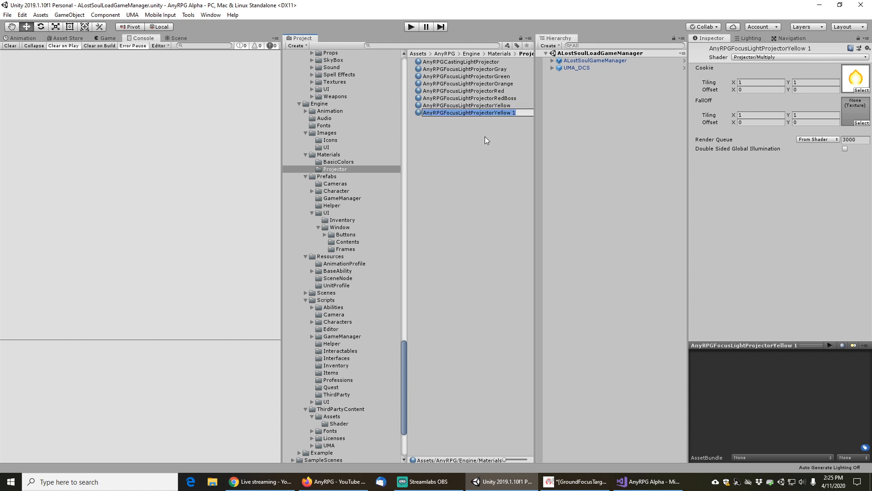
key(End)
key(shift+Left)
key(shift+Left)
key(shift+Left)
key(shift+Left)
key(shift+Left)
key(shift+Left)
key(shift+Left)
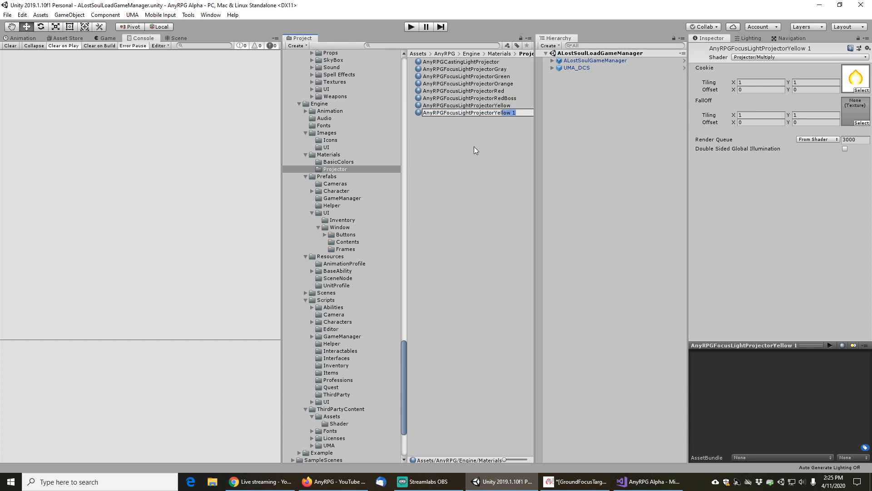
key(shift+Left)
text(Blue)
key(Return)
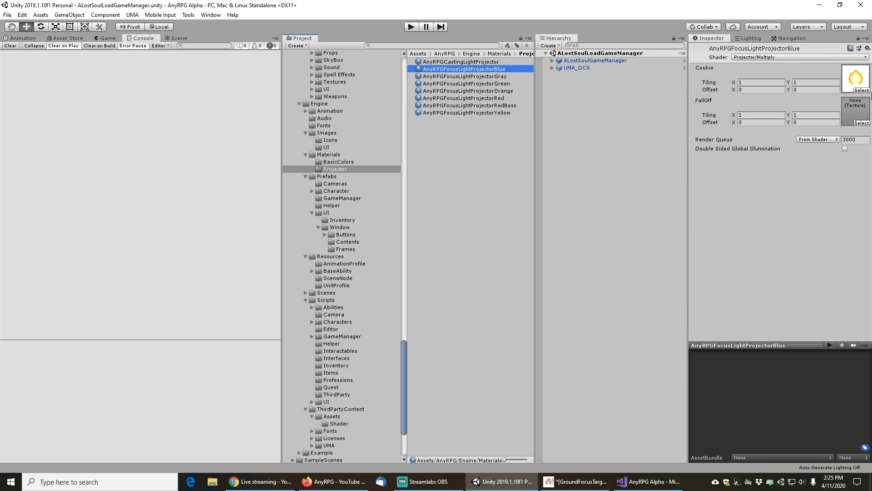
Set the AnyRPGFocusLightProjectorBlue material's cookie to GroundFocusTarget34Blue
click(867, 90)
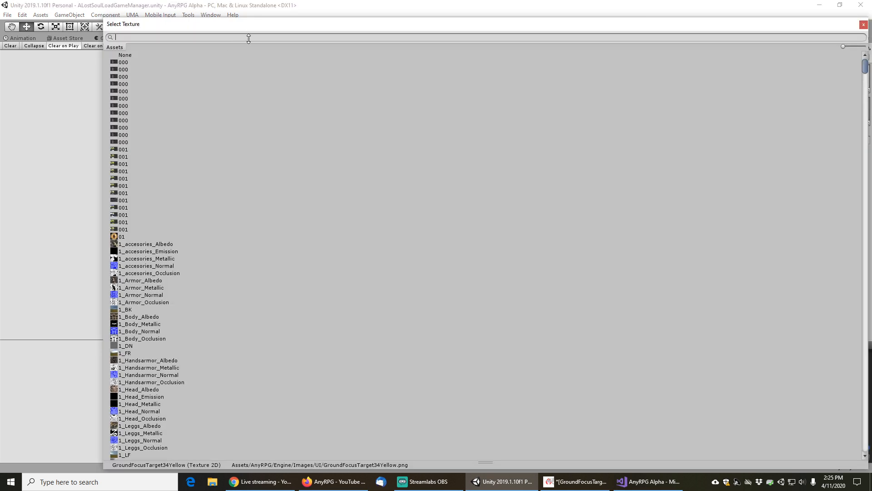
text(34blue)
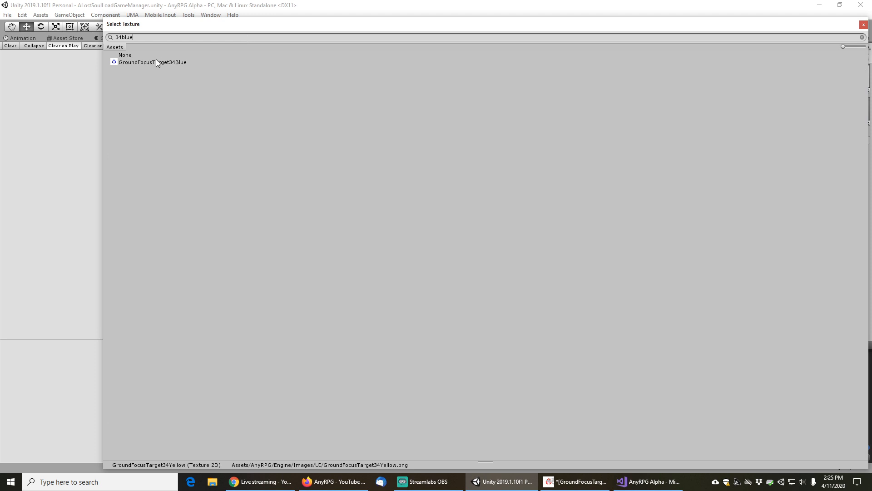
double_click(154, 61)
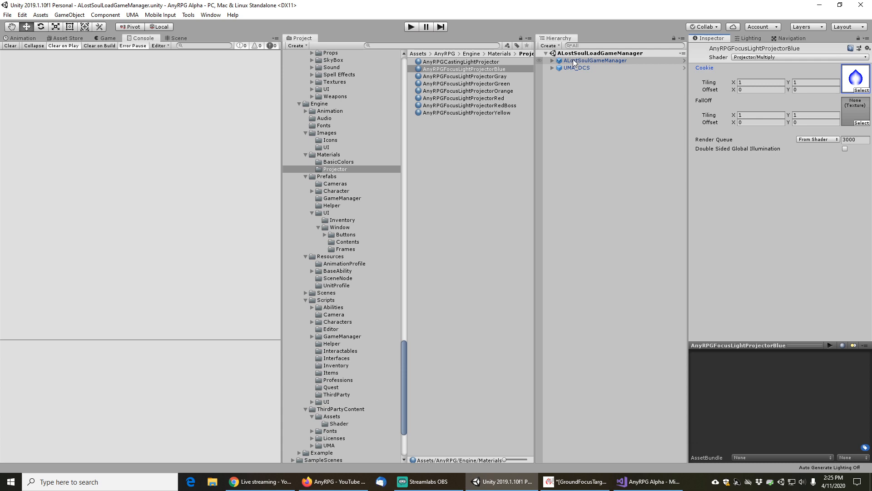
Examine the focus projector material fields in the SystemConfigurationManager script and on the ALostSoulGameManager object
click(636, 482)
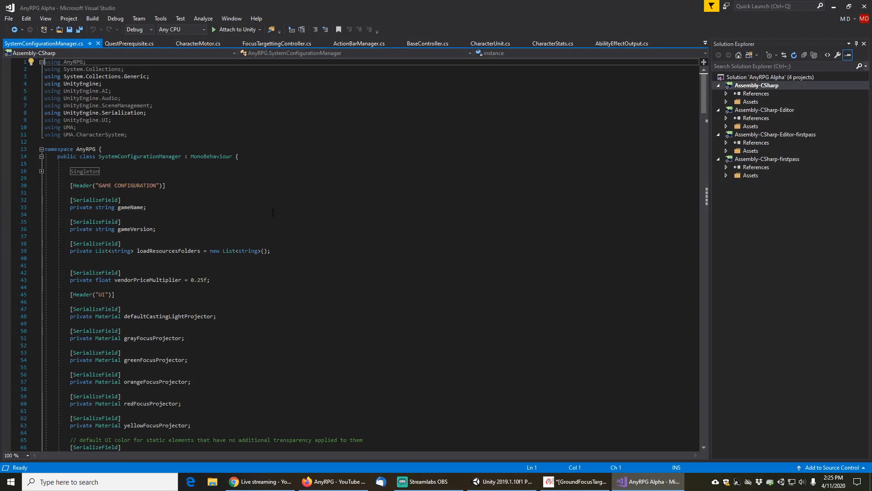
scroll(272, 212, down, 4)
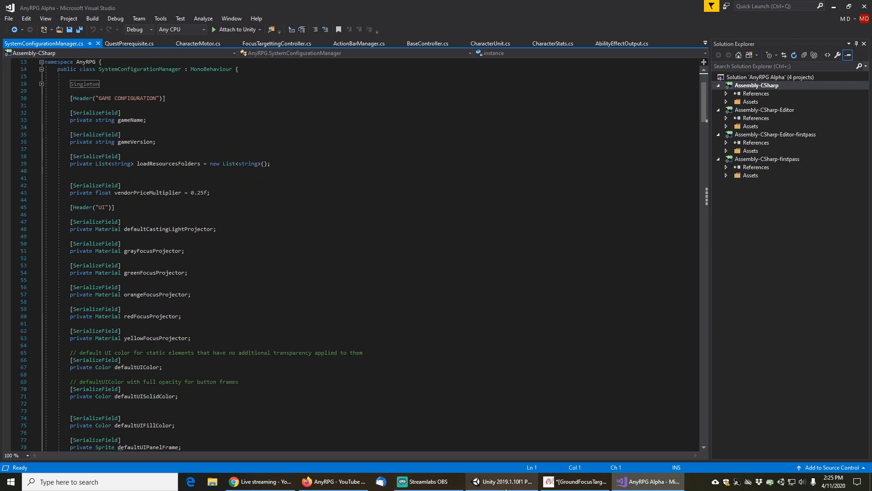
click(504, 483)
click(593, 61)
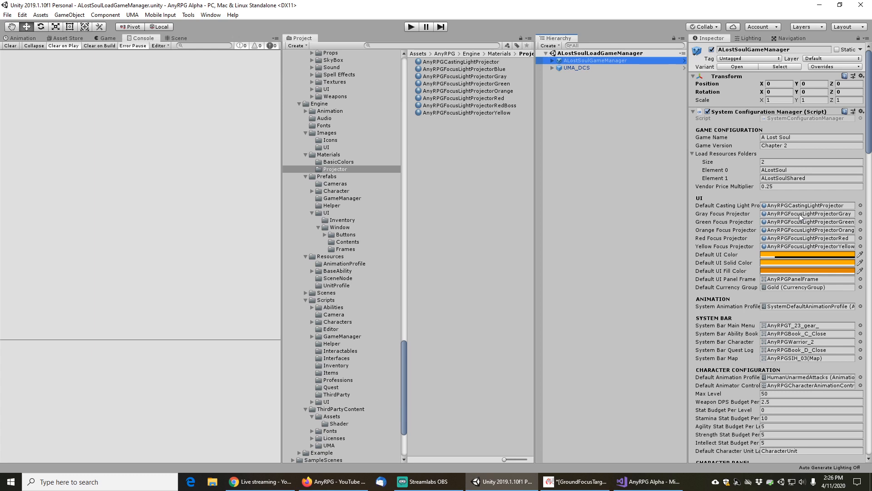
Review each projector material's cookie texture in the Projector folder, then reselect ALostSoulGameManager
click(481, 69)
click(500, 62)
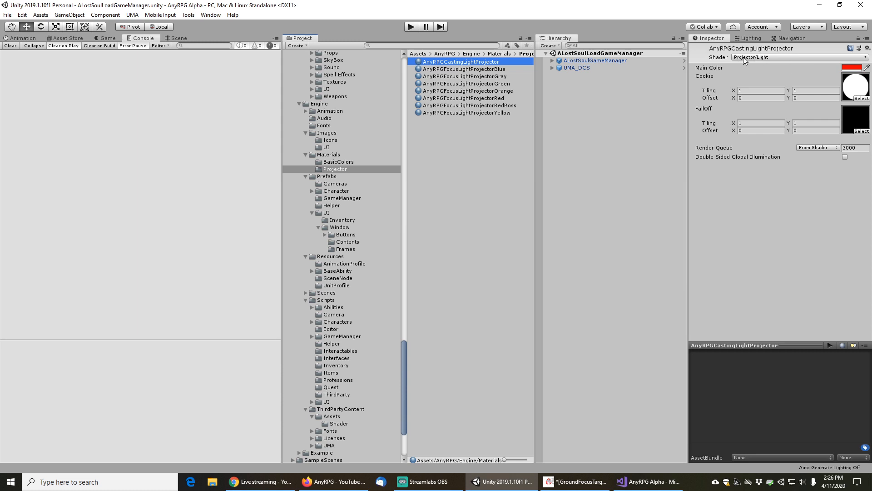
click(497, 69)
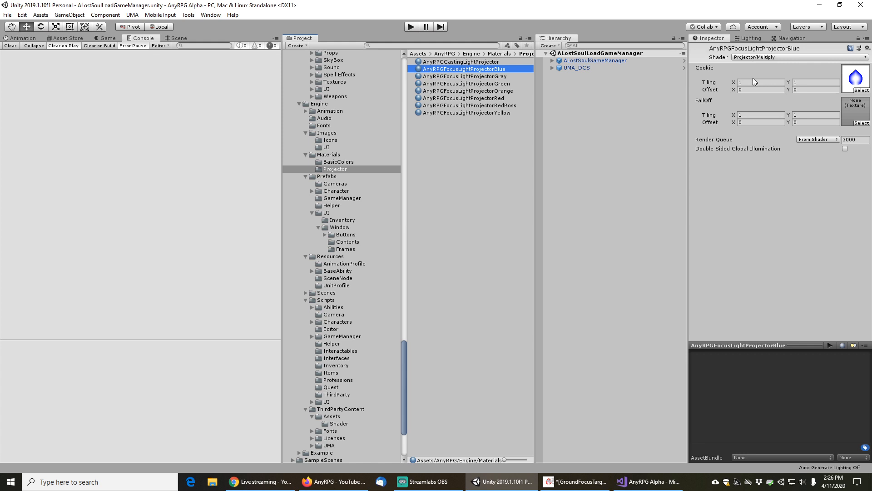
click(492, 76)
click(488, 83)
click(486, 91)
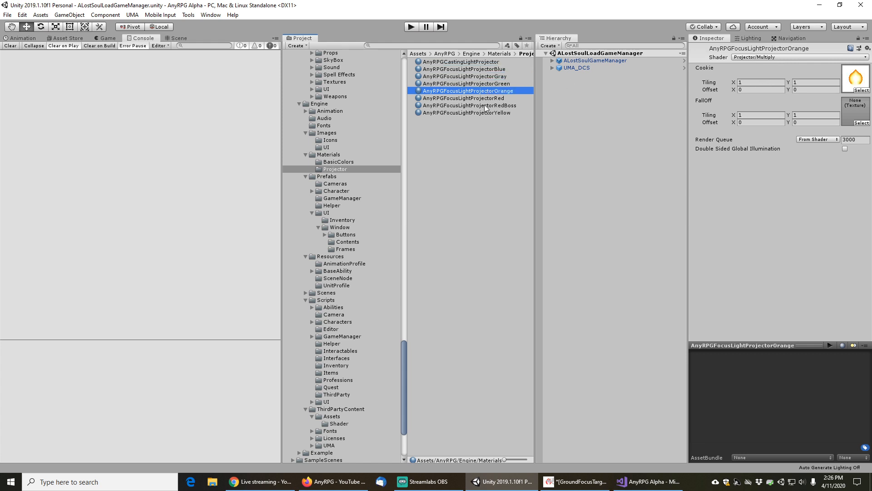
click(485, 106)
click(485, 70)
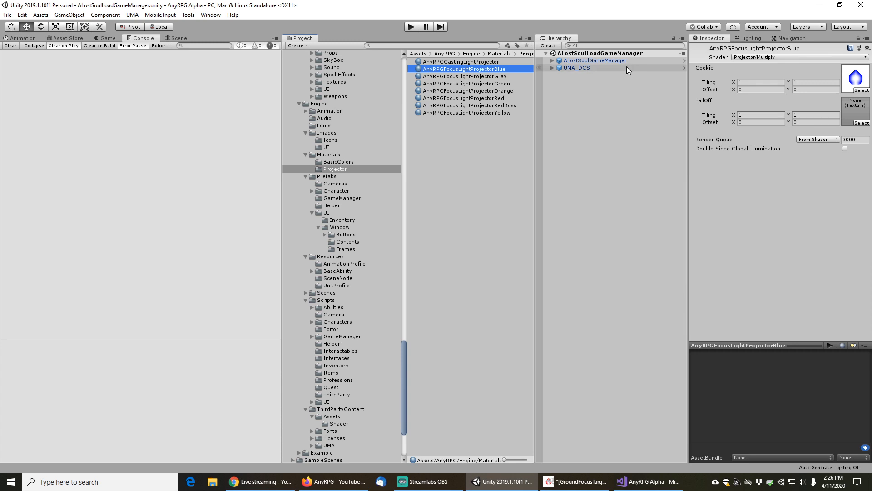
click(613, 61)
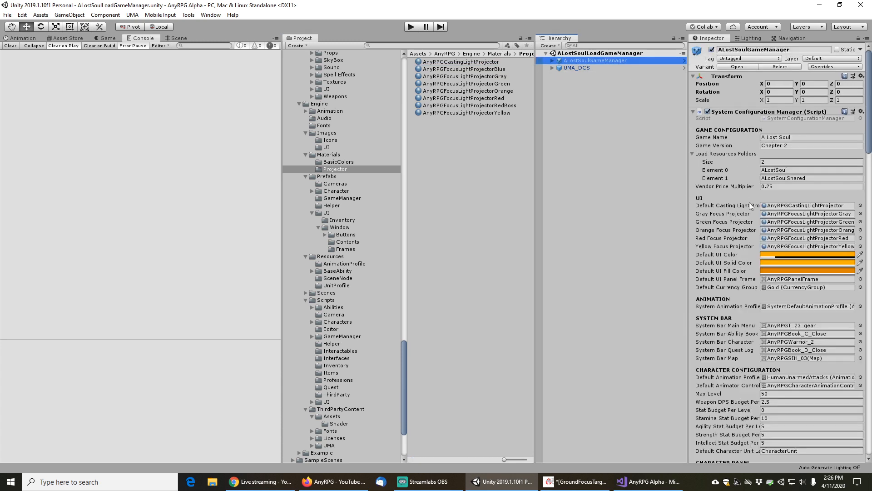
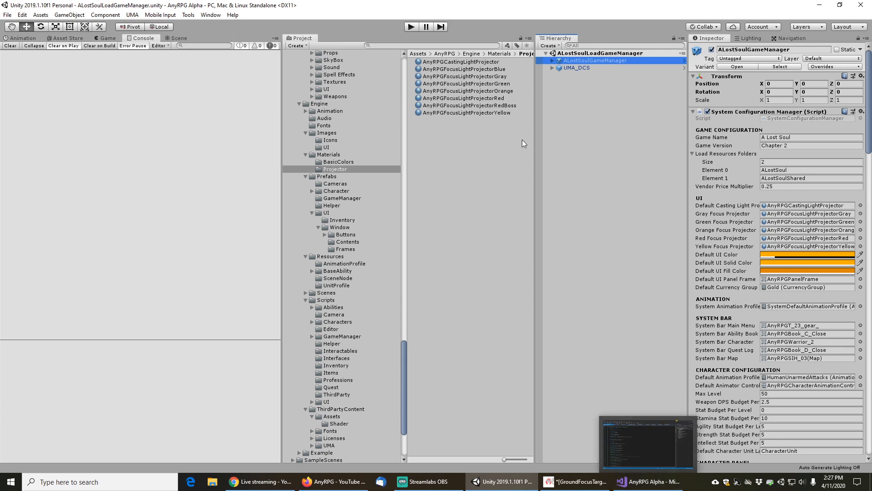
click(343, 337)
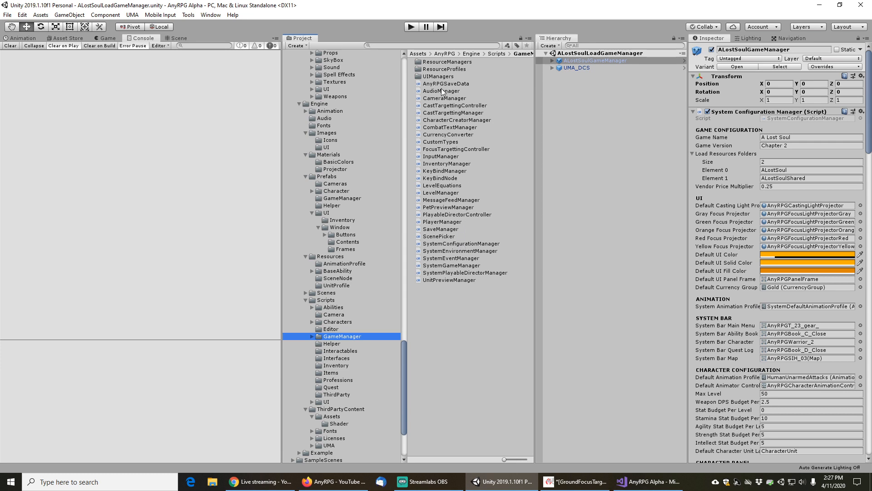
click(442, 177)
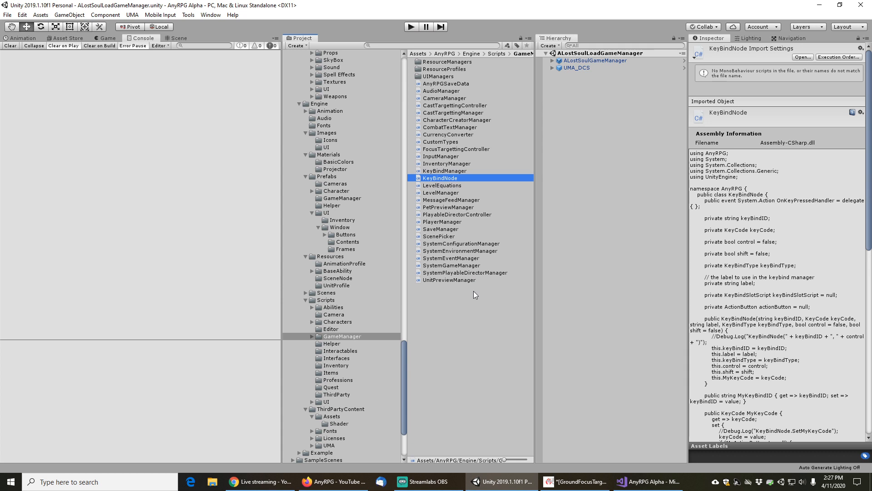
key(ctrl+d)
click(447, 177)
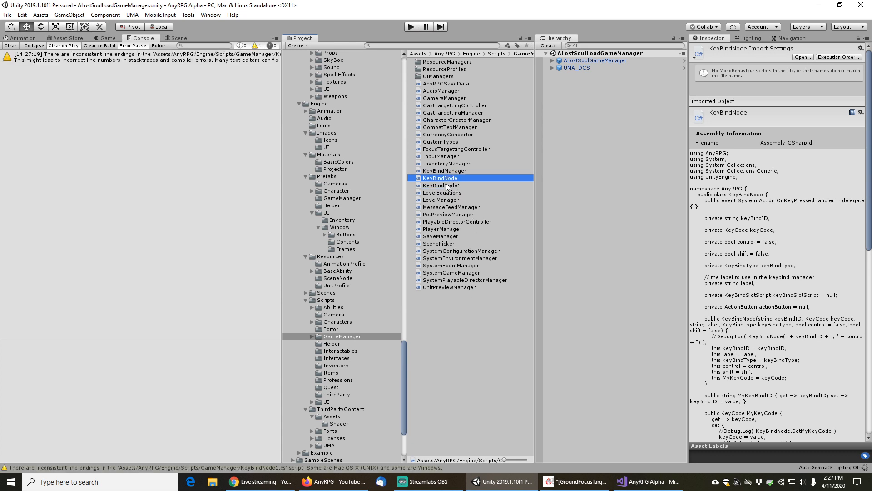
click(446, 185)
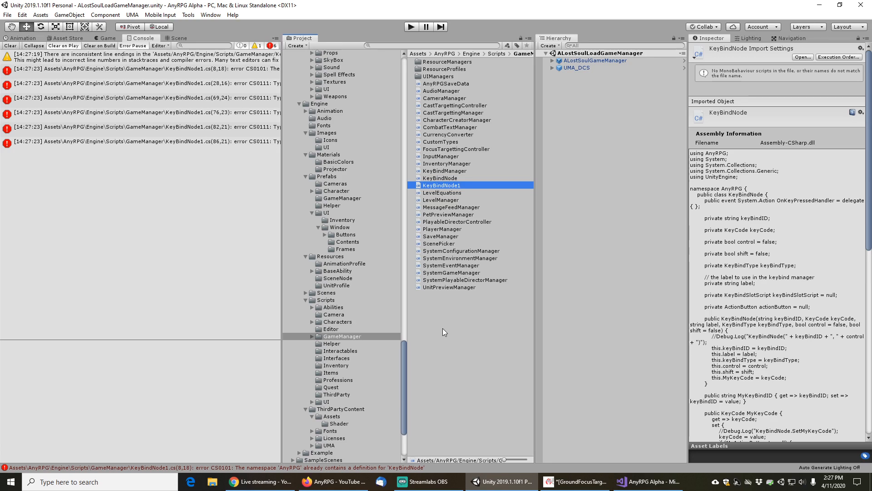
key(Delete)
click(471, 259)
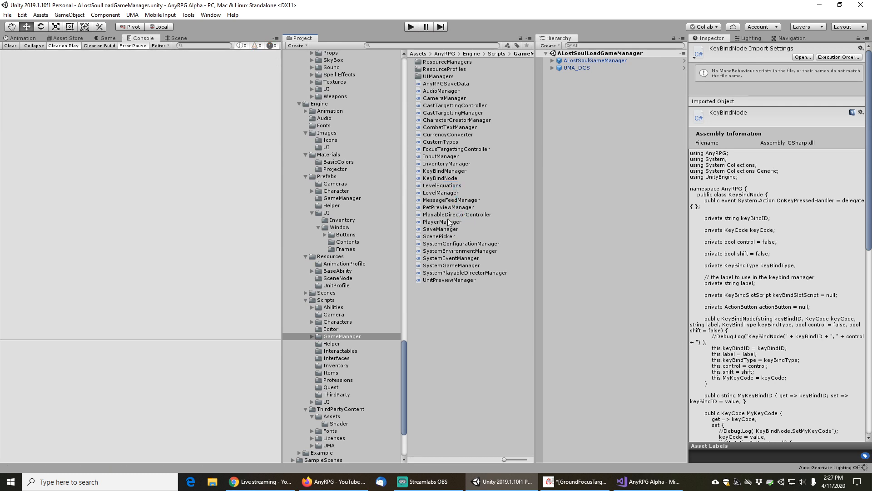
Search the project's Scripts folder for assets named node
click(331, 301)
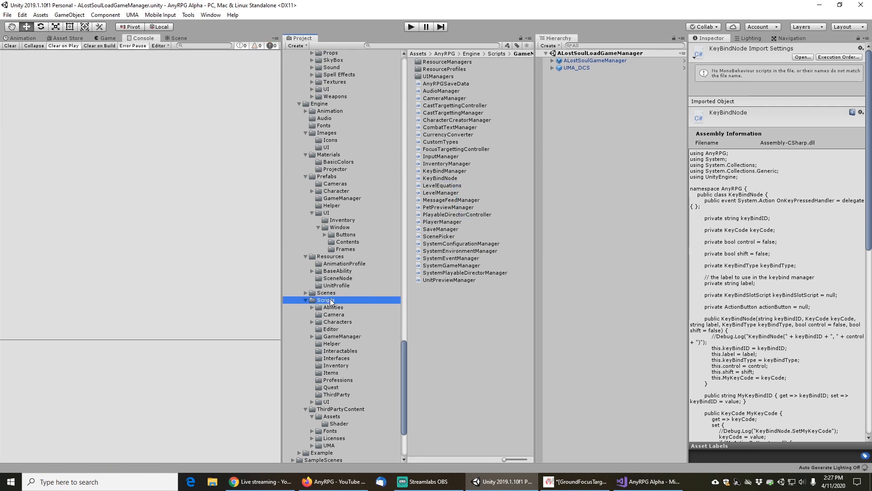
click(454, 44)
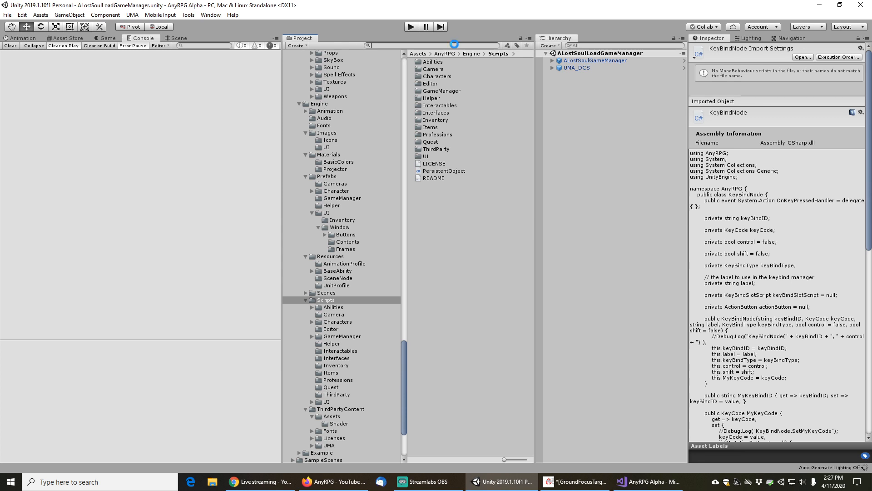
text(node)
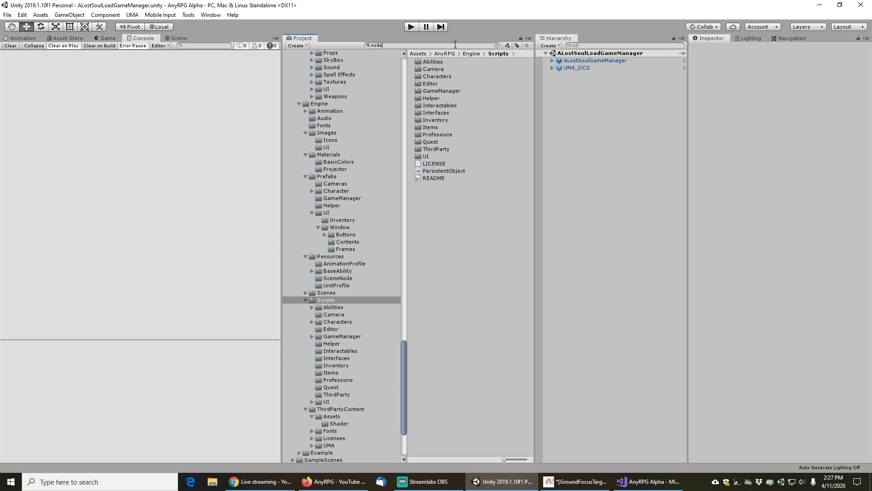
click(450, 53)
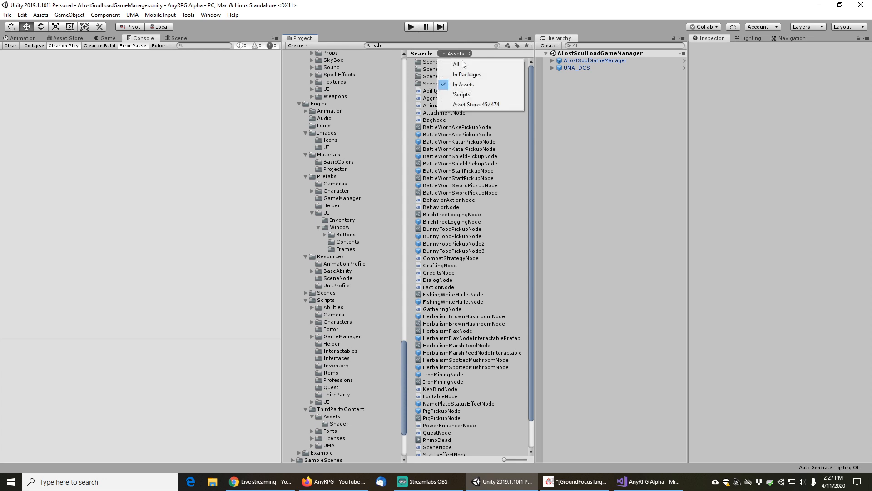
click(470, 86)
click(454, 64)
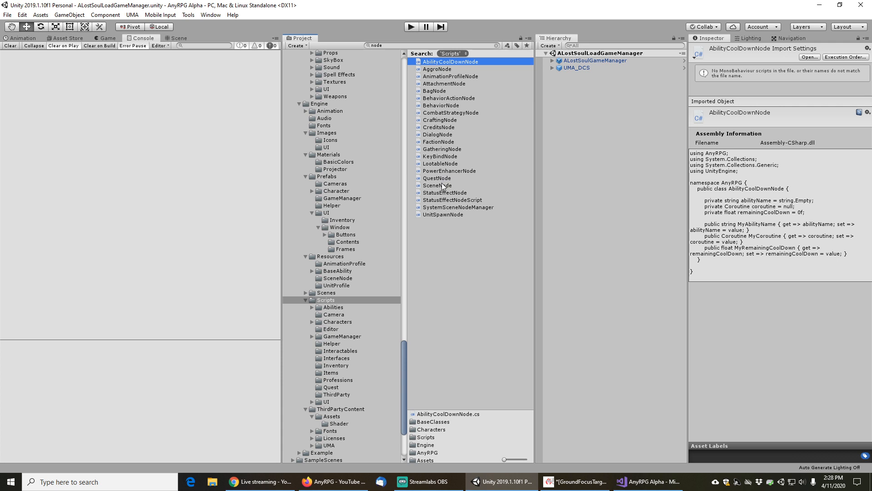
Browse through the node scripts in the search results, examining each one's code
click(443, 214)
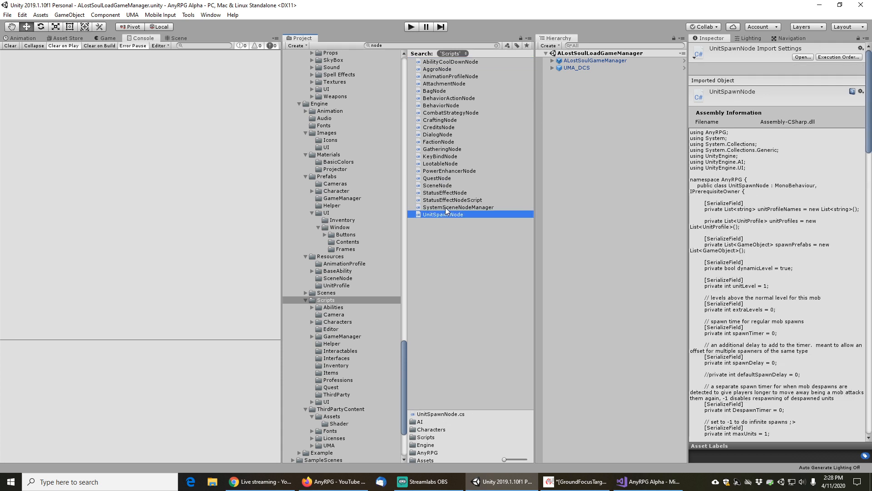
click(445, 207)
click(446, 201)
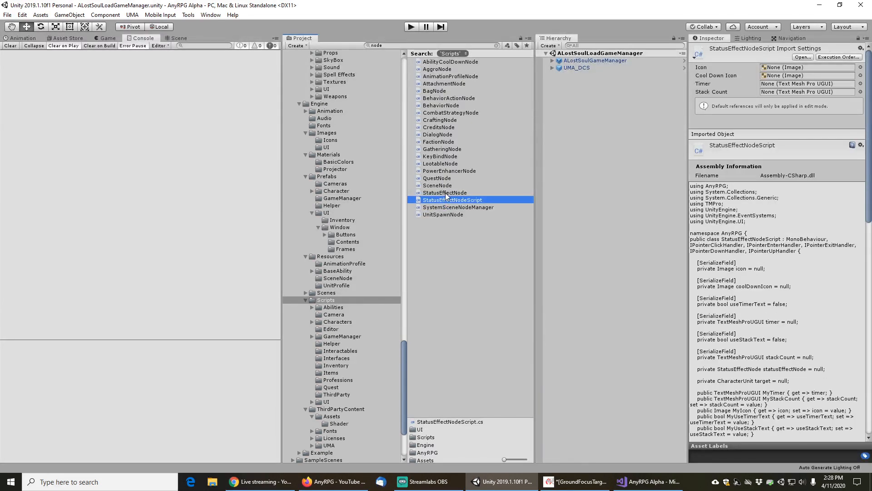
click(445, 193)
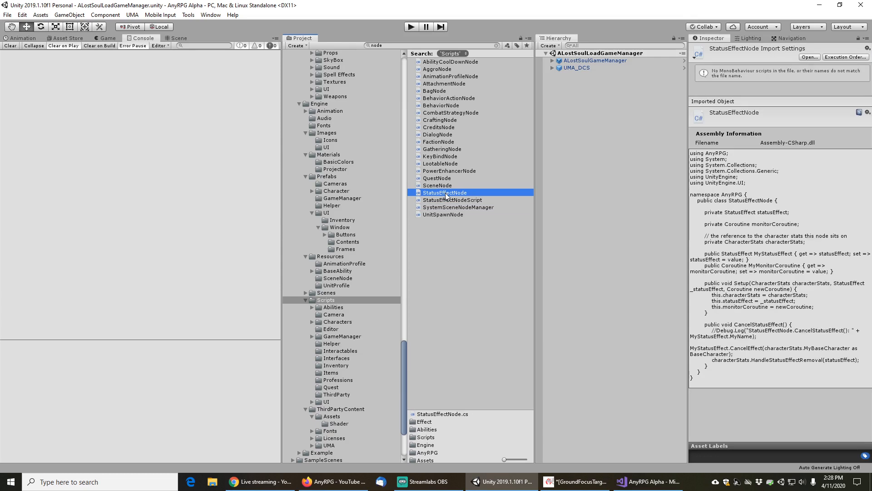
key(Up)
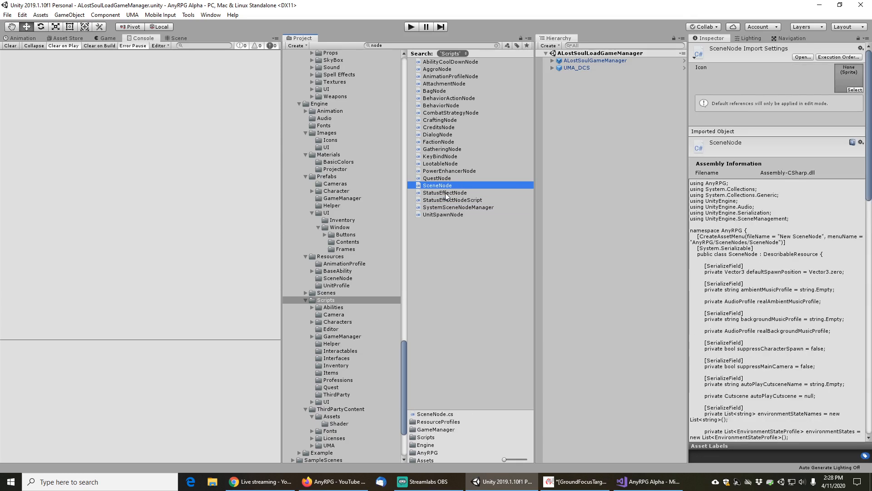
key(Up)
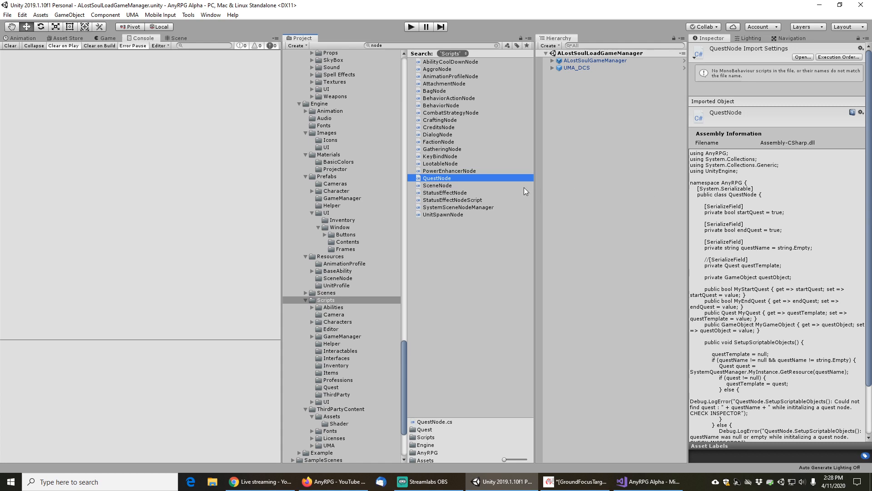
click(441, 184)
click(440, 177)
Duplicate the QuestNode script in the Quest folder and rename the copy ProjectorColorMapNode
click(497, 46)
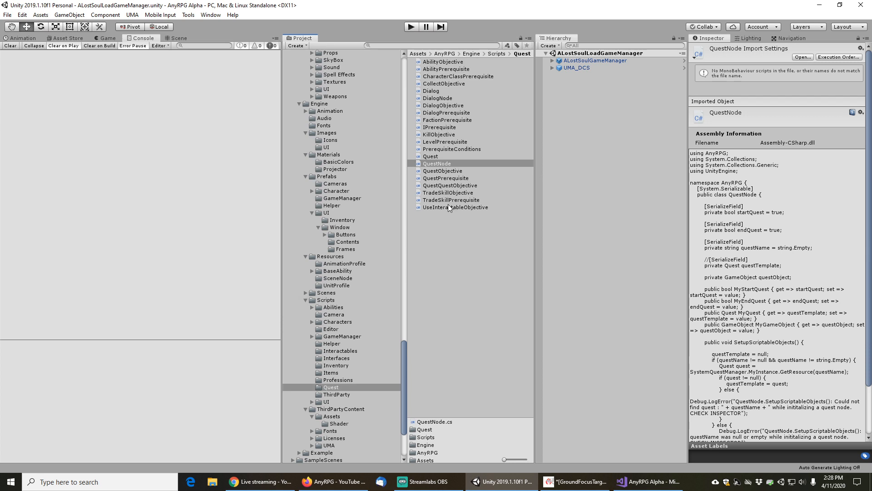
click(448, 149)
click(441, 164)
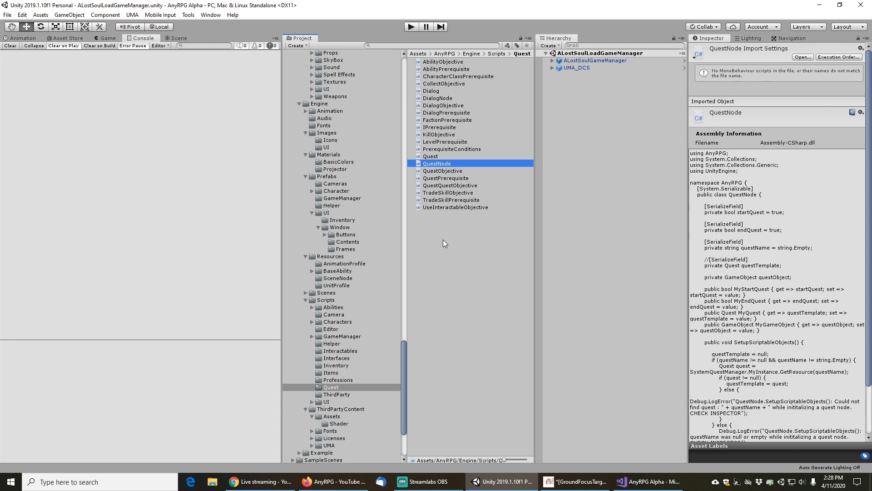
key(F2)
key(End)
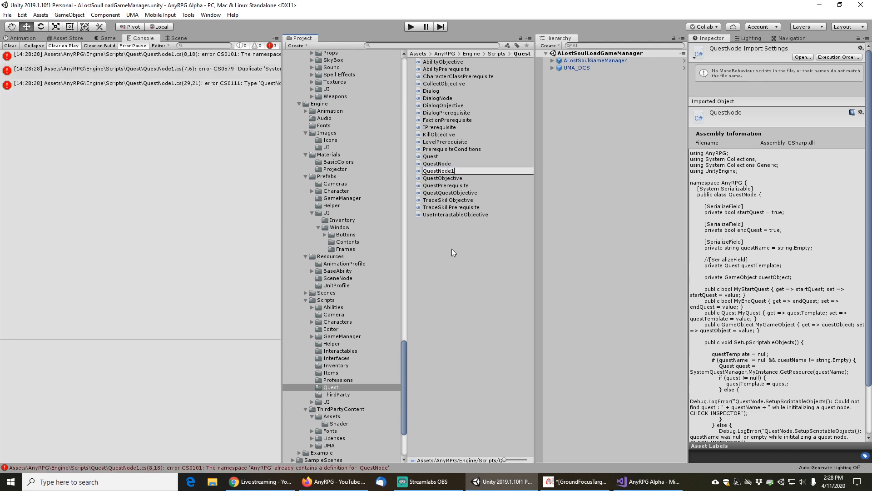
key(BackSpace)
key(Home)
key(shift+Right)
key(shift+Right)
key(shift+Right)
key(shift+Right)
key(shift+Right)
text(ProjectorColorMap)
key(Return)
Move the ProjectorColorMapNode script into the Scripts GameManager folder
drag(457, 156, 352, 336)
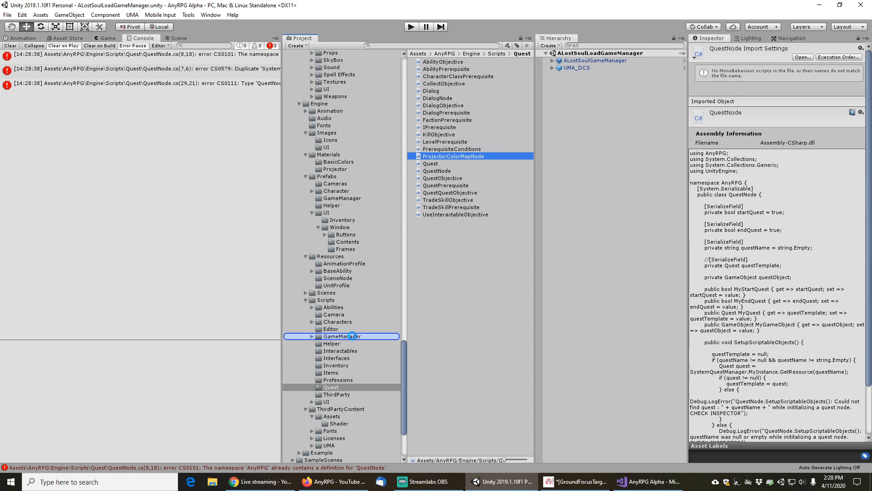
click(342, 337)
Open the ProjectorColorMapNode script in the code editor
click(442, 222)
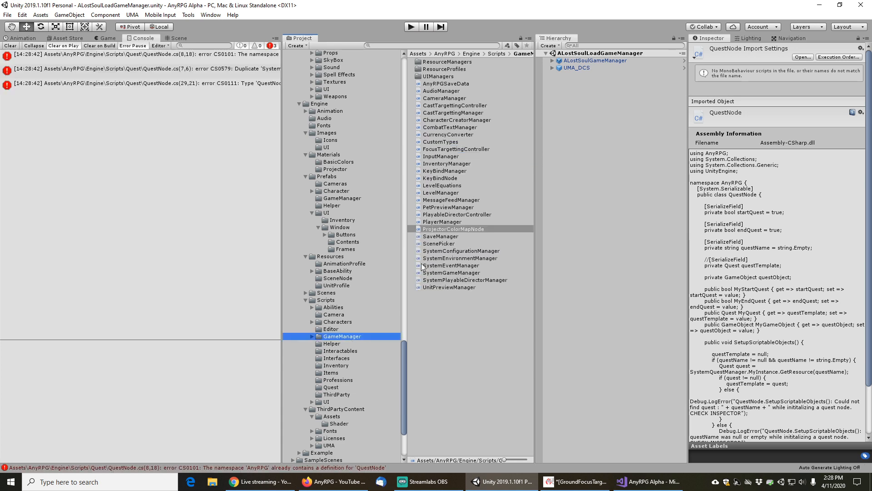
click(452, 230)
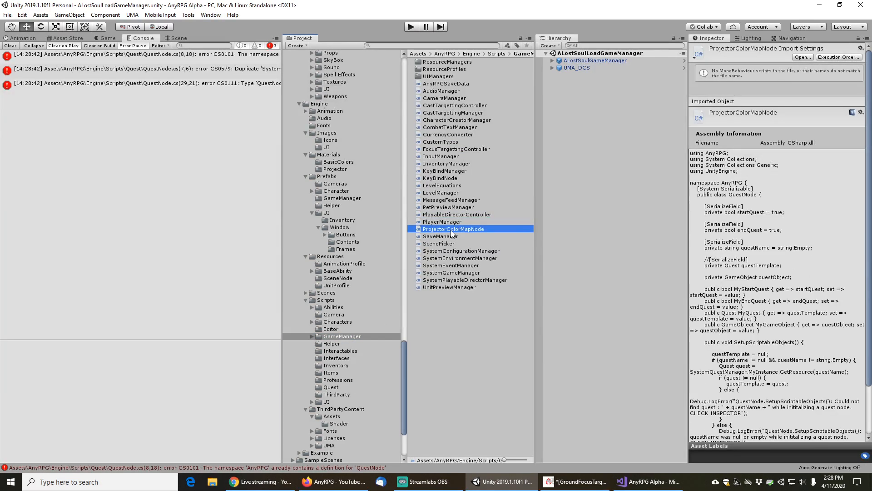
double_click(451, 229)
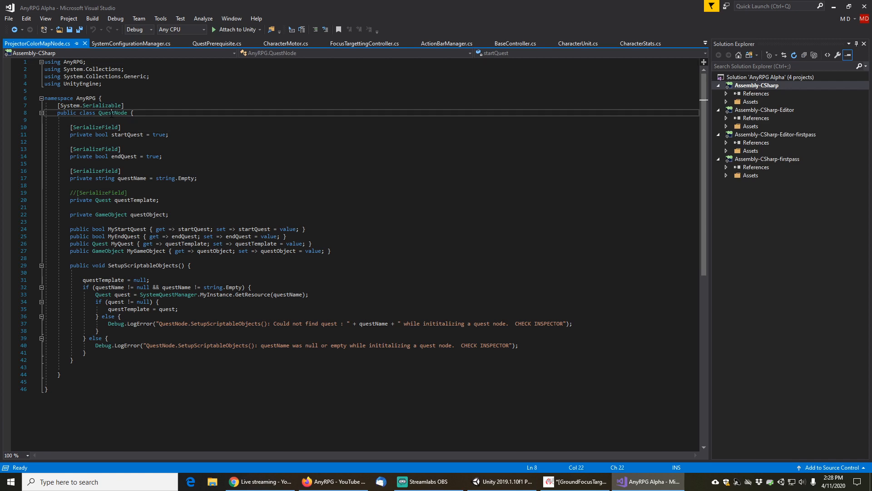
Rename the class from QuestNode to ProjectorColorMapNode
double_click(113, 113)
text(Po)
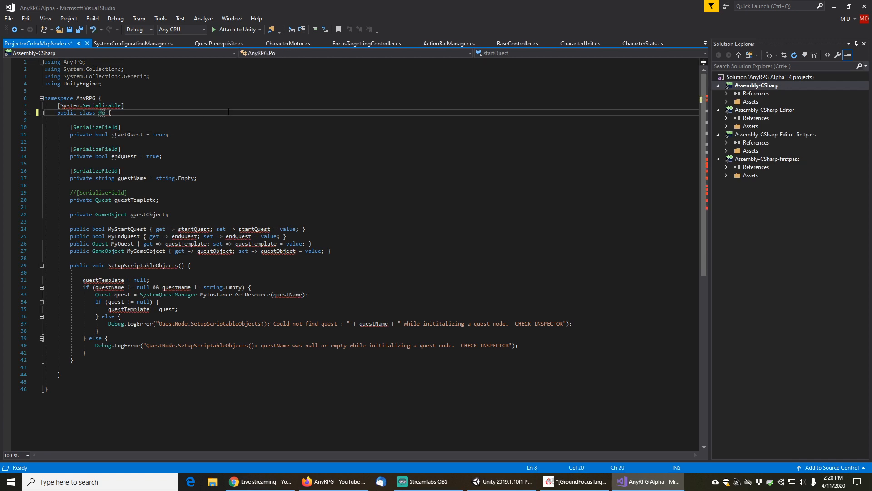
text(ojector)
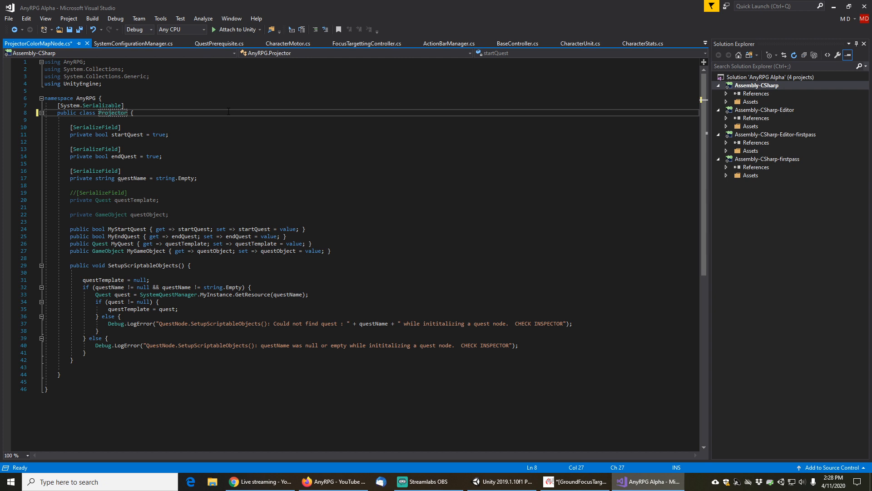
text(ColorMap)
text(Node)
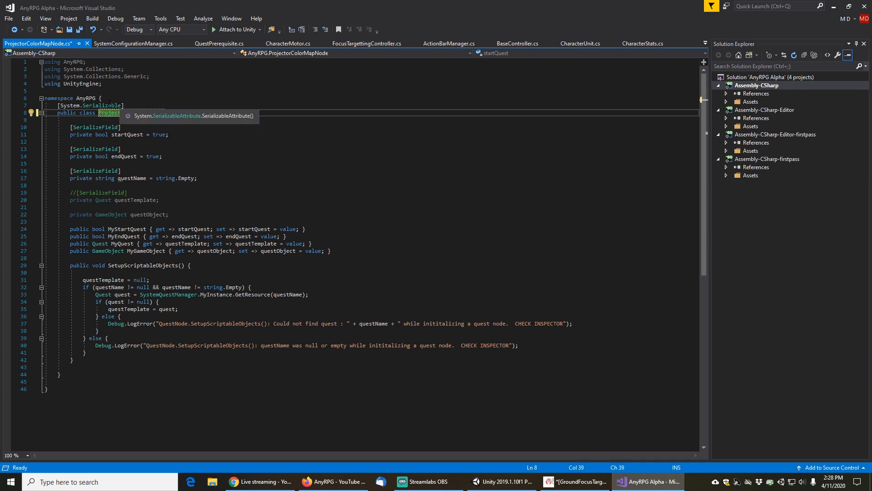
click(80, 105)
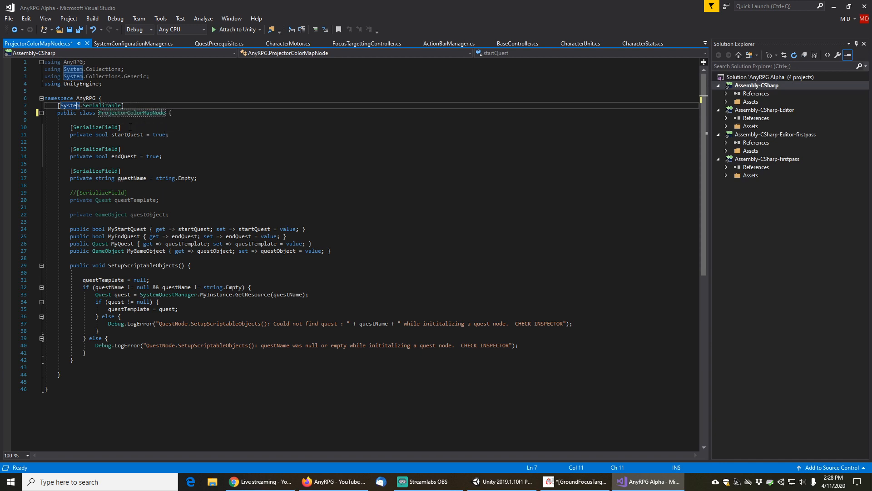
Replace the startQuest field with a serialized field: private Color sourceColor = new Color32();
click(186, 128)
key(Right)
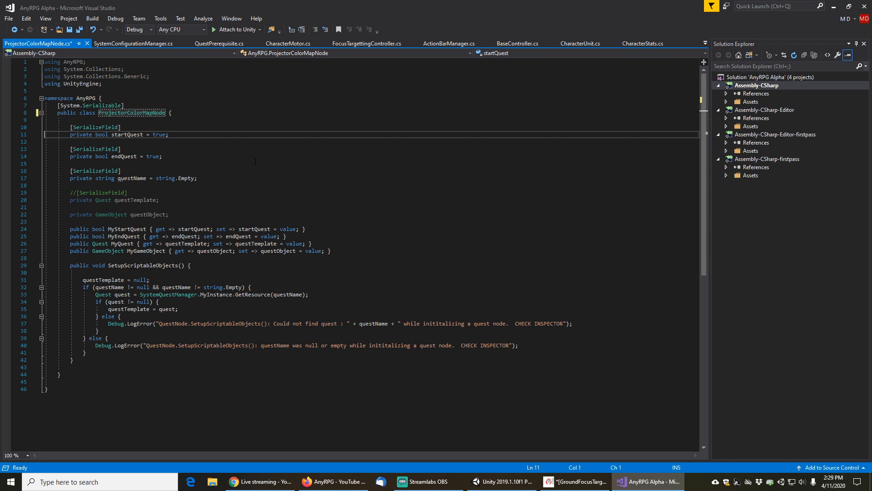
key(Down)
key(Up)
key(Home)
key(shift+End)
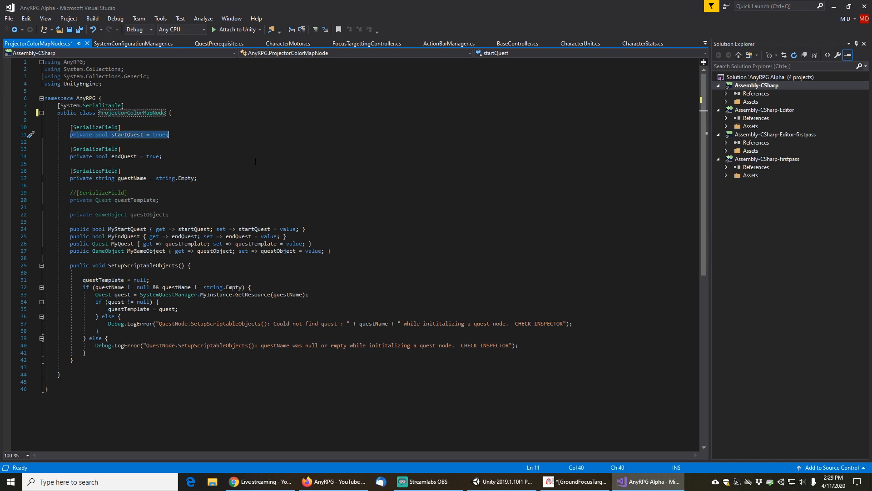
text(private )
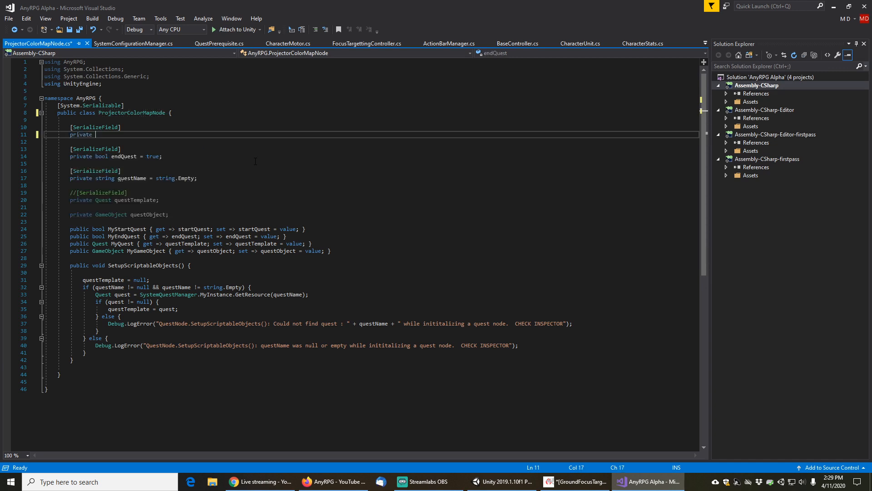
text(Color)
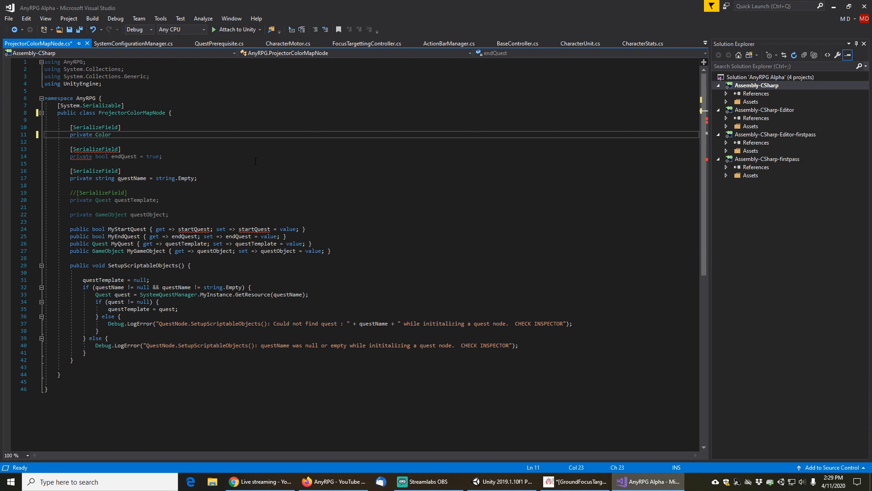
text(sourc)
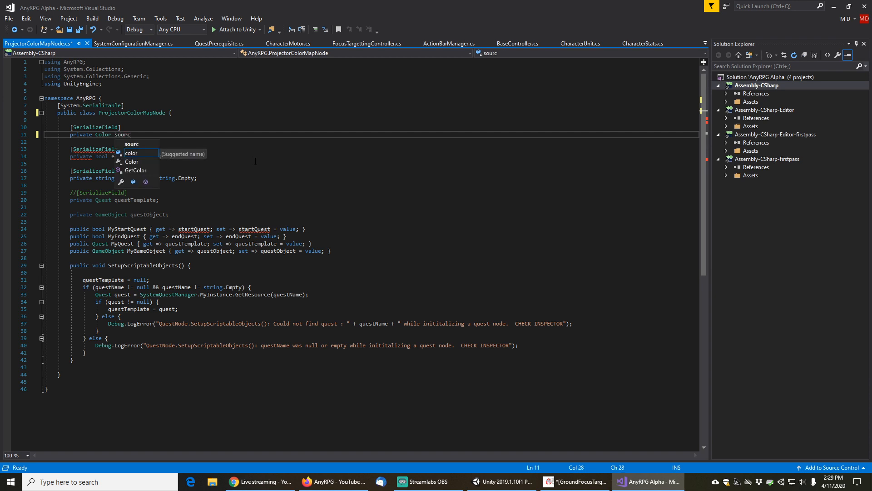
text(eColor)
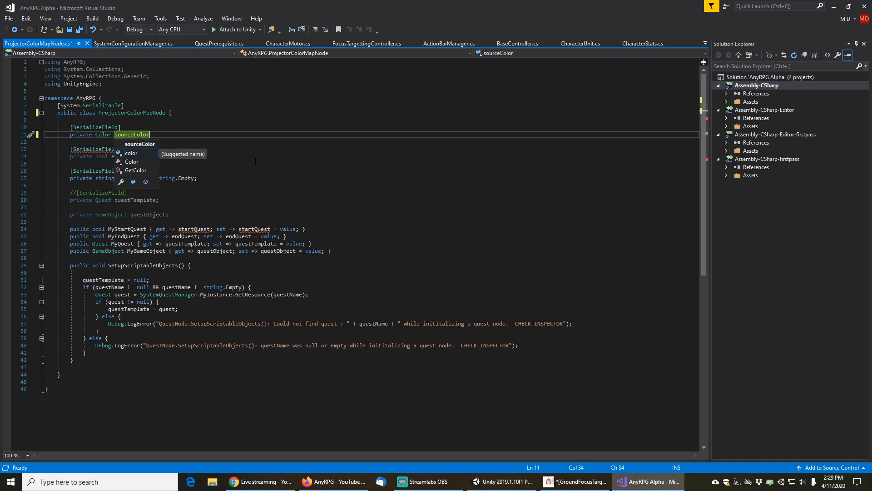
text( = ne)
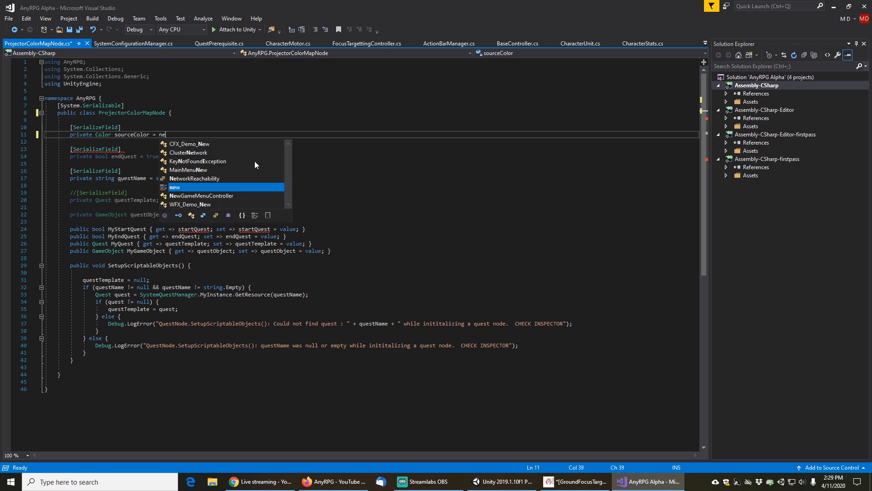
text(w Color32();)
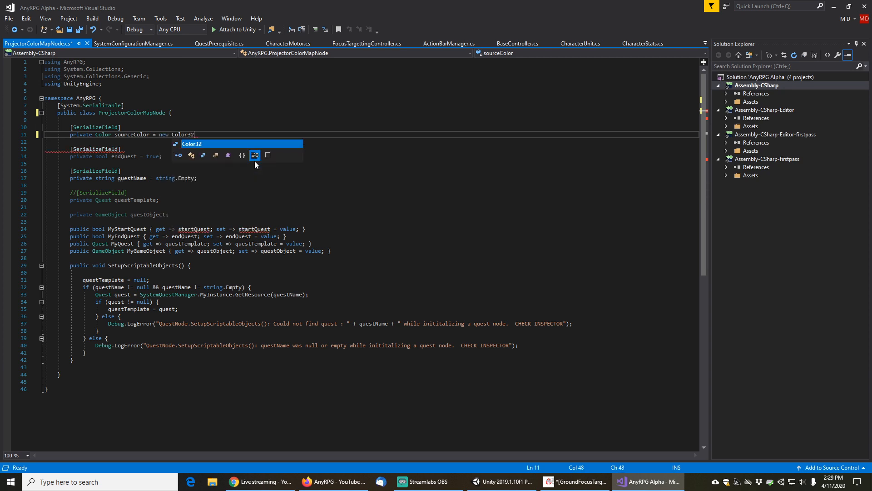
key(Left)
key(Left)
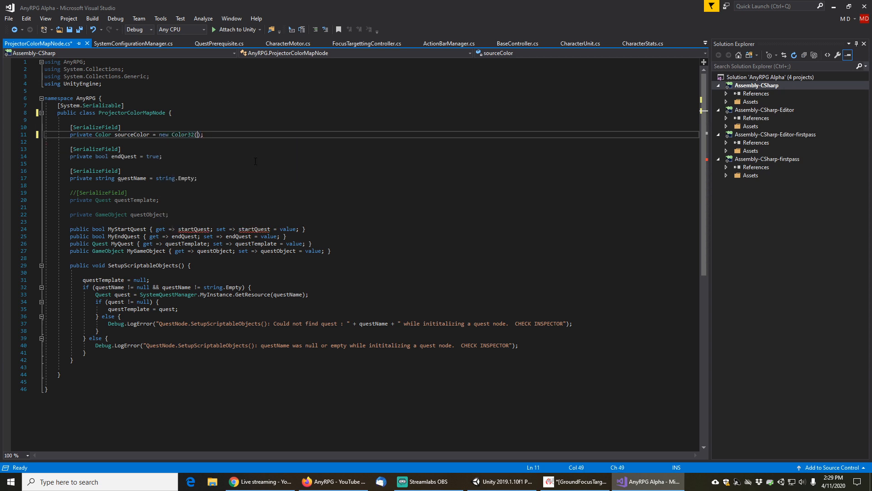
Set the sourceColor field's default to new Color32(255, 255, 255, 255)
text(255, 255)
text(, 255, 255)
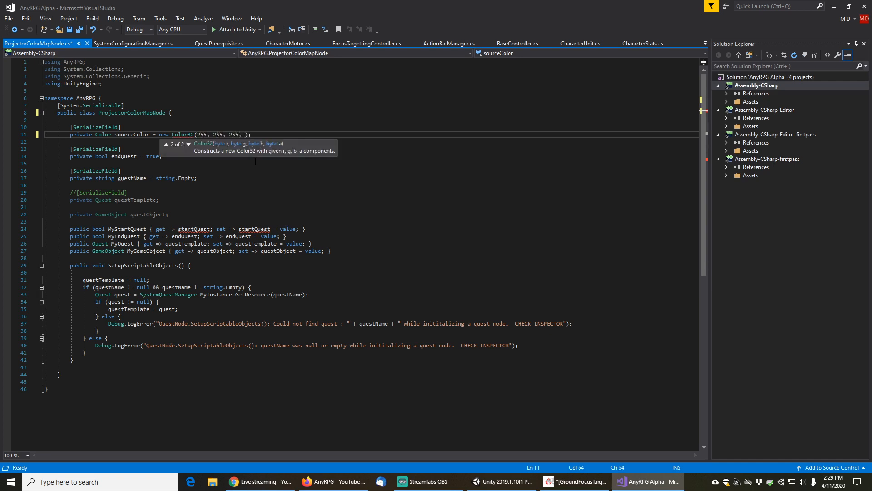
key(End)
key(Down)
key(Down)
key(Down)
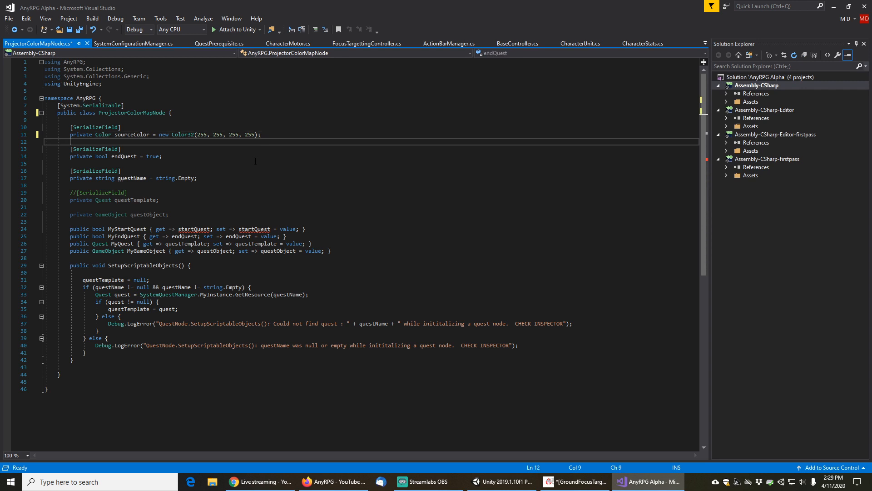
Replace the endQuest field with the serialized grayFocusProjector Material field copied from SystemConfigurationManager
key(shift+End)
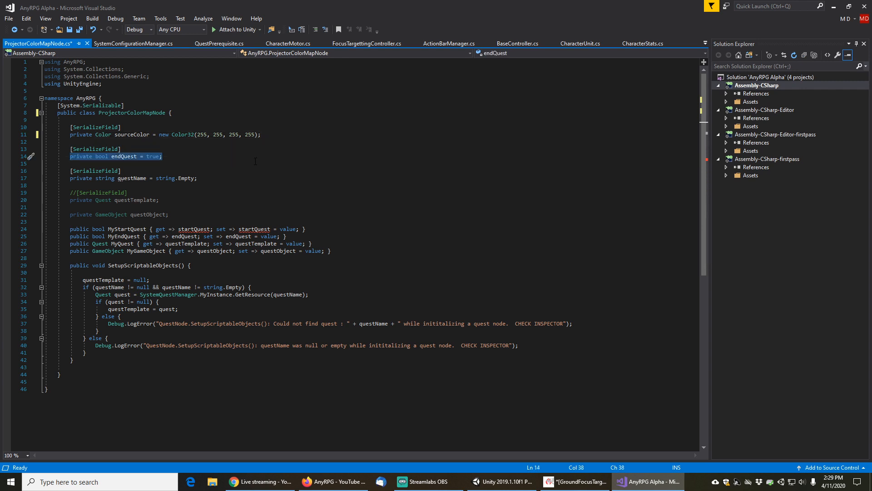
click(139, 45)
scroll(238, 277, down, 5)
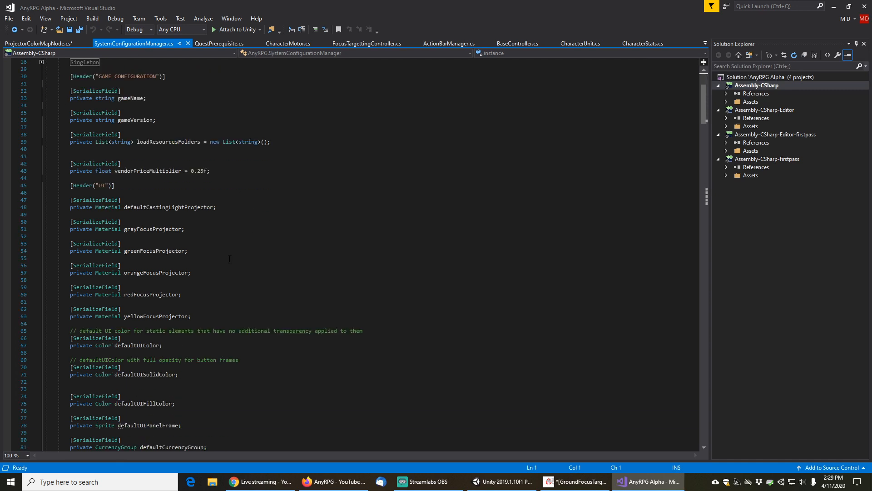
click(121, 231)
key(Up)
key(Home)
key(Home)
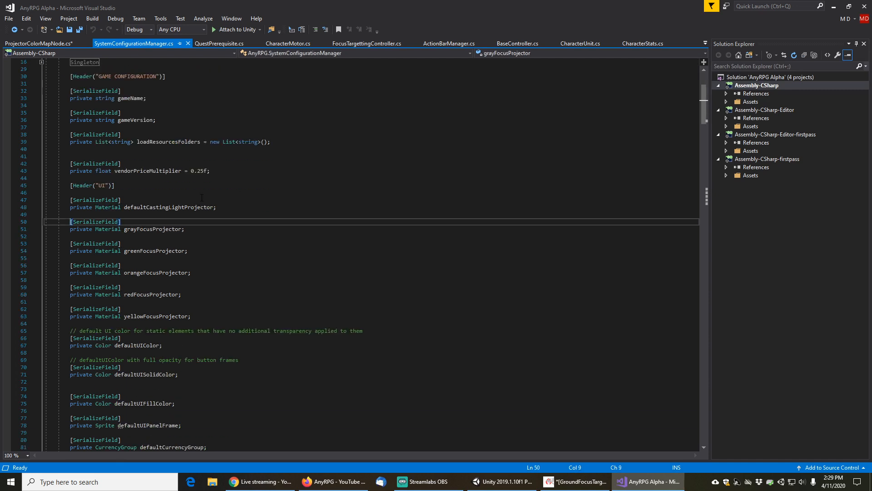
key(shift+Down)
key(shift+Down)
key(ctrl+c)
key(ctrl+Tab)
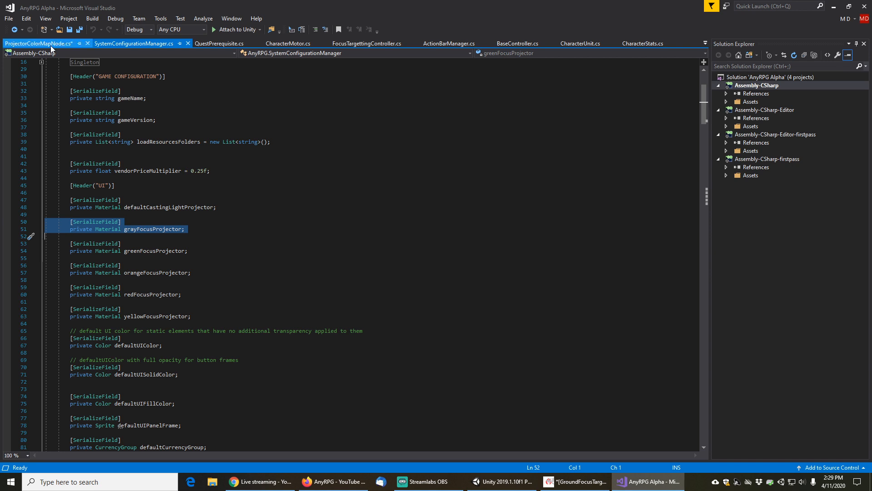
click(184, 155)
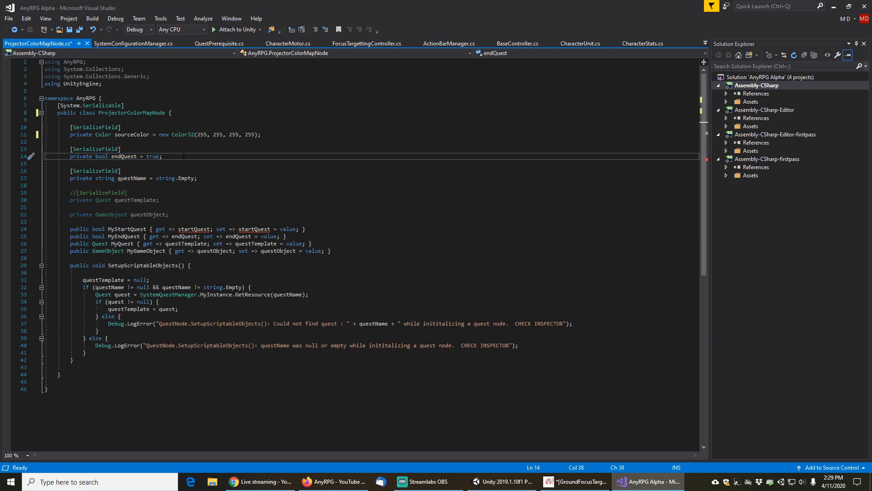
key(Up)
key(Home)
key(Home)
key(shift+Down)
key(shift+Down)
key(ctrl+v)
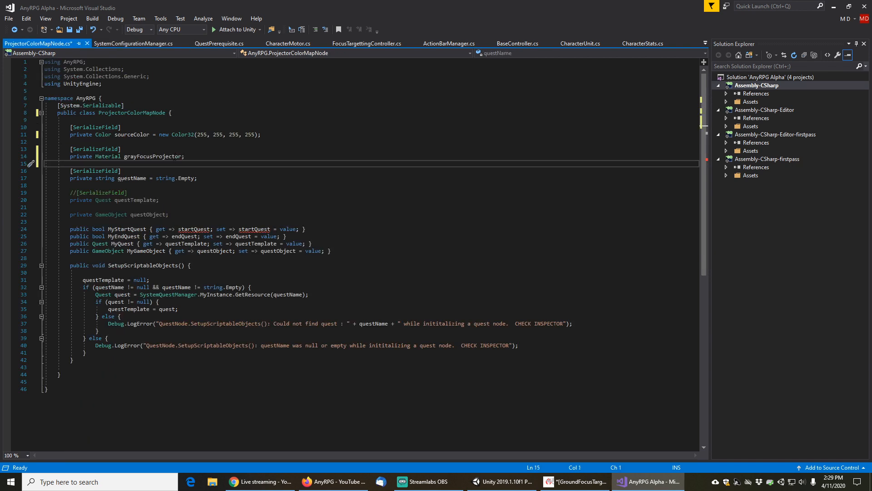
Rename the pasted Material field from grayFocusProjector to projectorMaterial
click(124, 157)
key(shift+End)
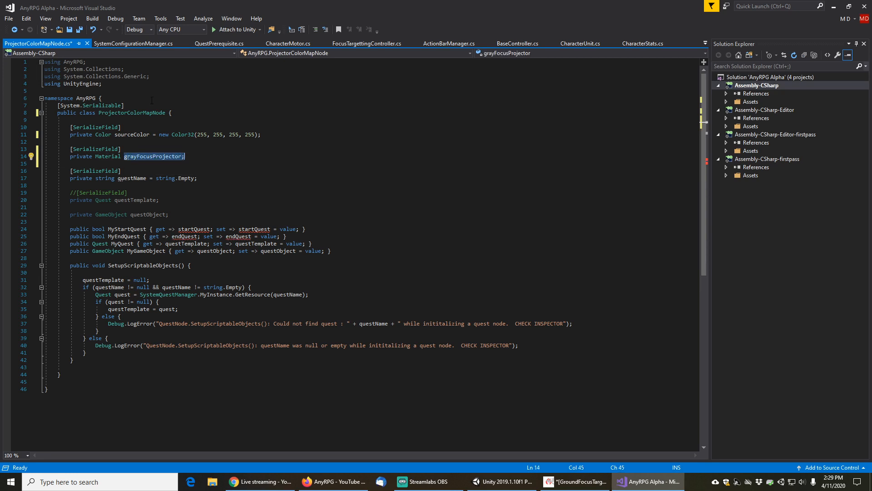
key(shift+Left)
text(projectorMater)
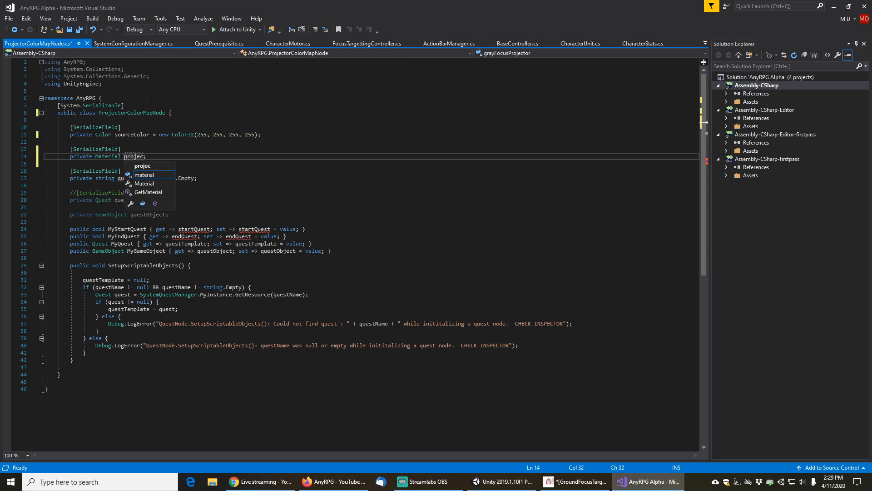
text(ial)
key(End)
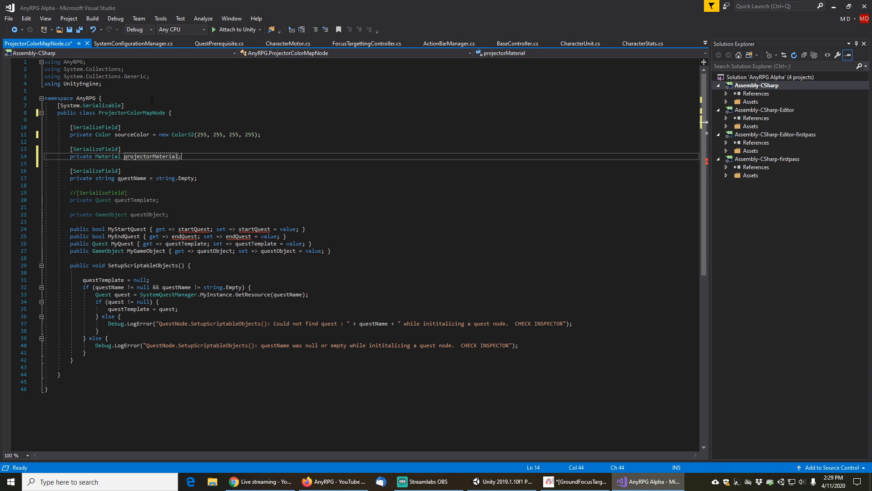
Delete the remaining quest fields, their properties, and the SetupScriptableObjects method from the class
key(Down)
key(Down)
key(shift+Down)
key(shift+Down)
key(shift+Down)
key(shift+Down)
key(shift+Down)
key(shift+Down)
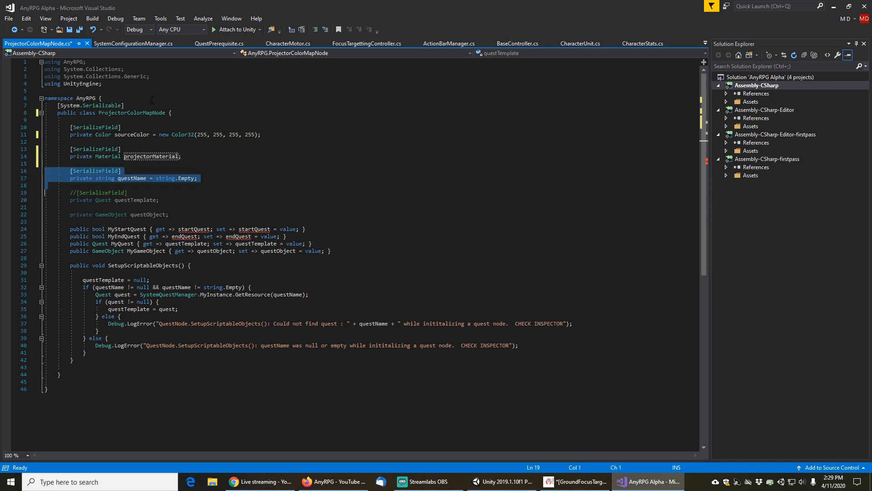
key(shift+Down)
key(shift+Down)
key(shift+Down)
key(shift+Down)
key(shift+Down)
key(shift+Down)
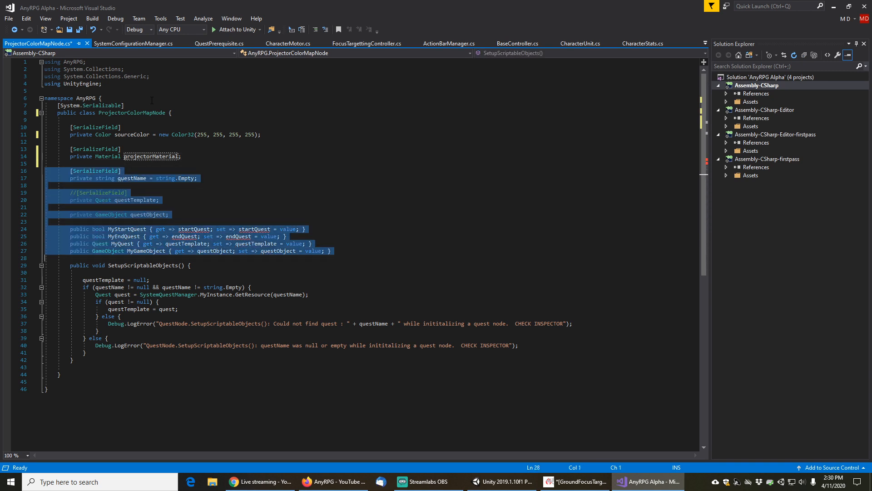
key(Delete)
key(shift+Down)
key(shift+Down)
key(shift+Down)
key(shift+Down)
key(shift+Down)
key(shift+Down)
key(shift+Down)
key(shift+Down)
key(shift+Down)
key(shift+Down)
key(shift+Down)
key(shift+Down)
key(shift+Down)
key(shift+Down)
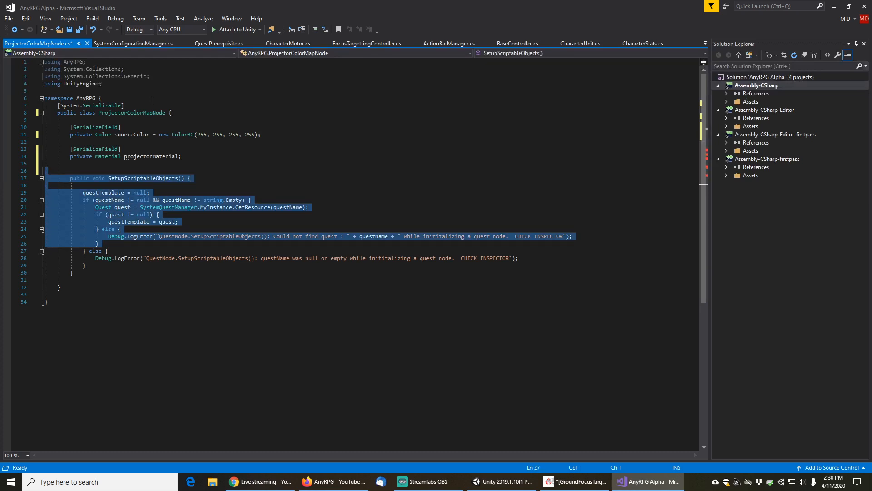
key(shift+Down)
key(Delete)
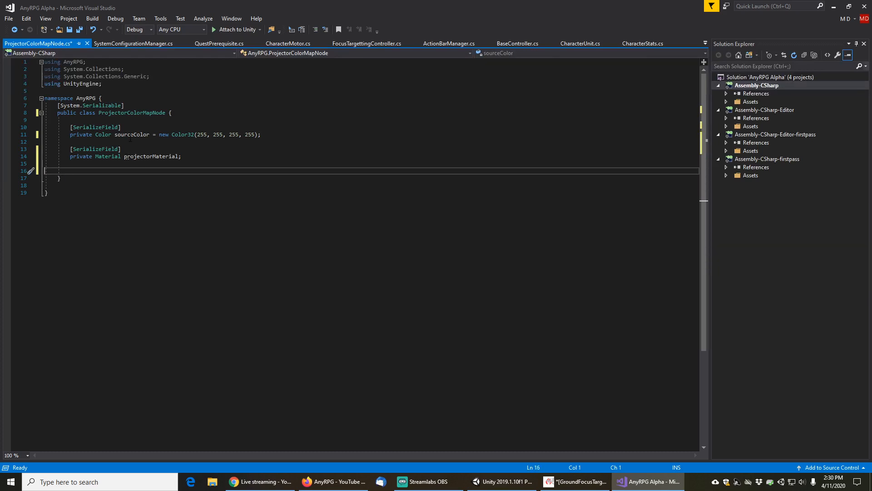
Encapsulate the sourceColor and projectorMaterial fields as properties while still using the fields
click(139, 136)
right_click(141, 136)
click(155, 142)
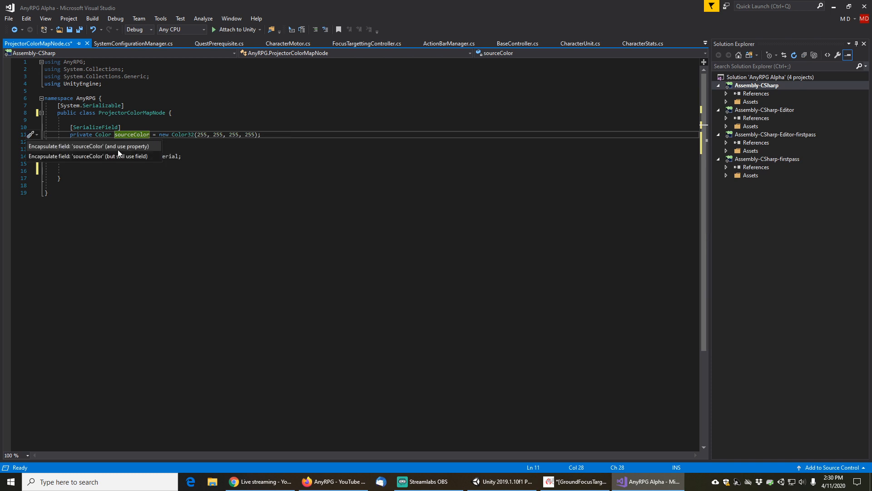
click(102, 156)
click(139, 156)
right_click(138, 157)
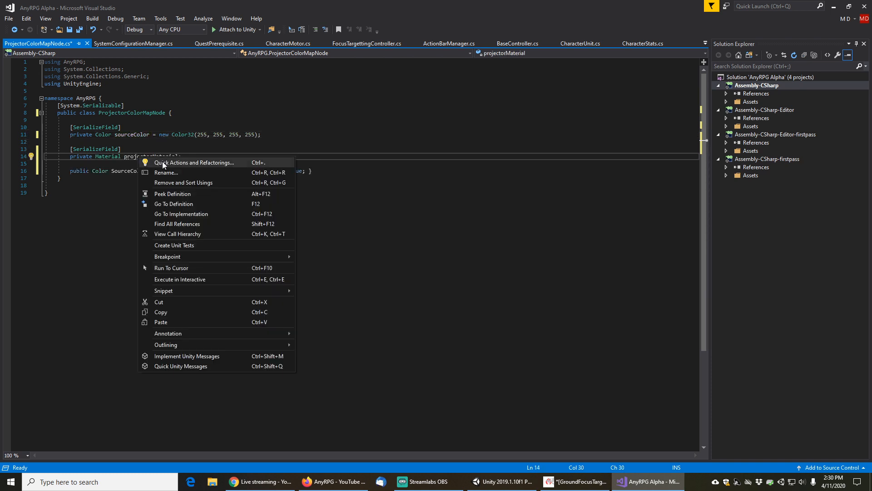
click(162, 164)
click(121, 193)
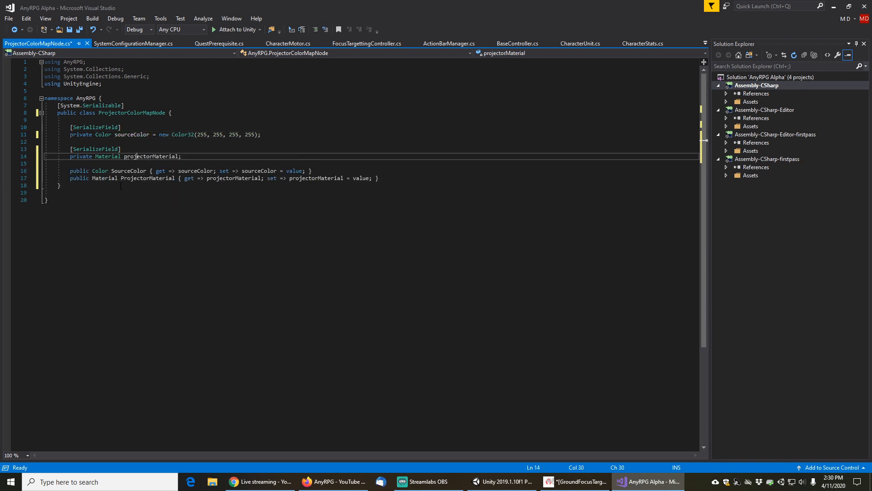
Rename the properties to MySourceColor and MyProjectorMaterial and save the script
click(112, 171)
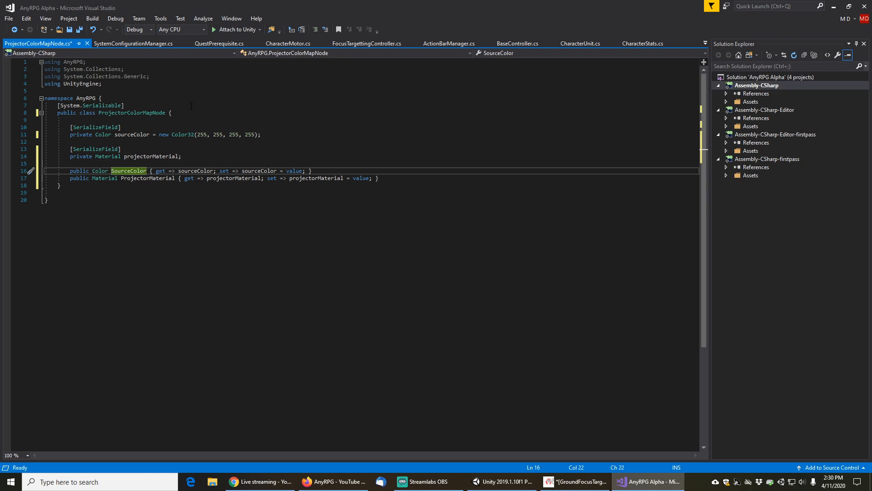
text(My)
key(Down)
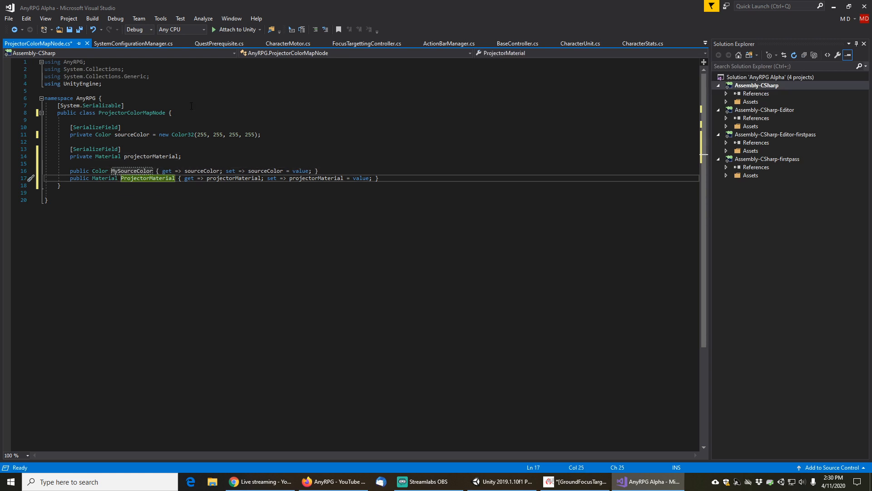
text(My)
key(ctrl+s)
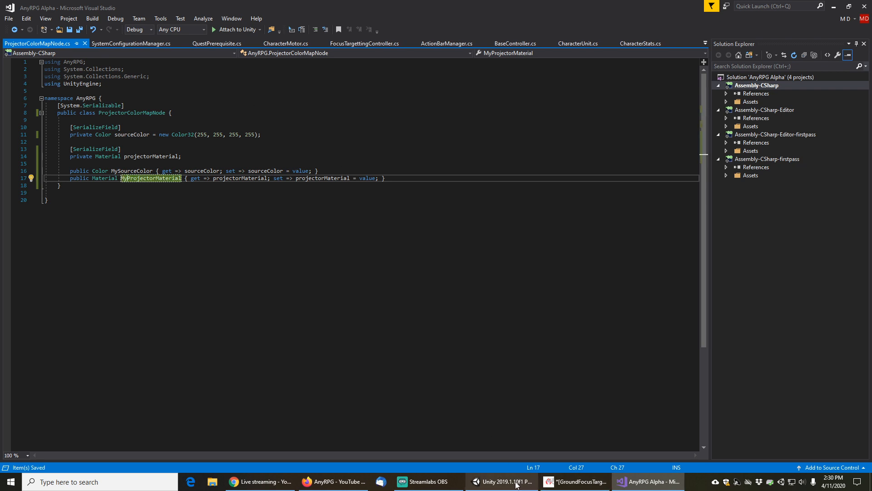
In SystemConfigurationManager, add a serialized List<ProjectorColorMapNode> field named focusProjectorColorMap below defaultCastingLightProjector
click(131, 44)
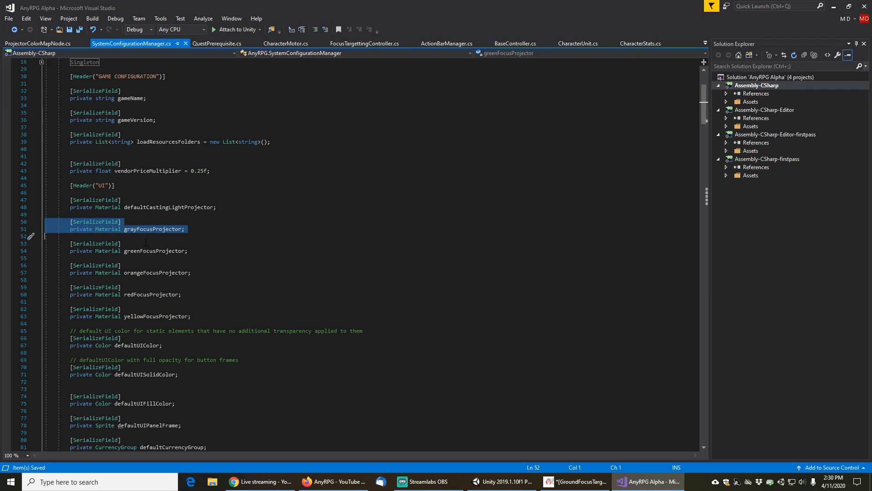
click(225, 207)
key(Return)
key(Return)
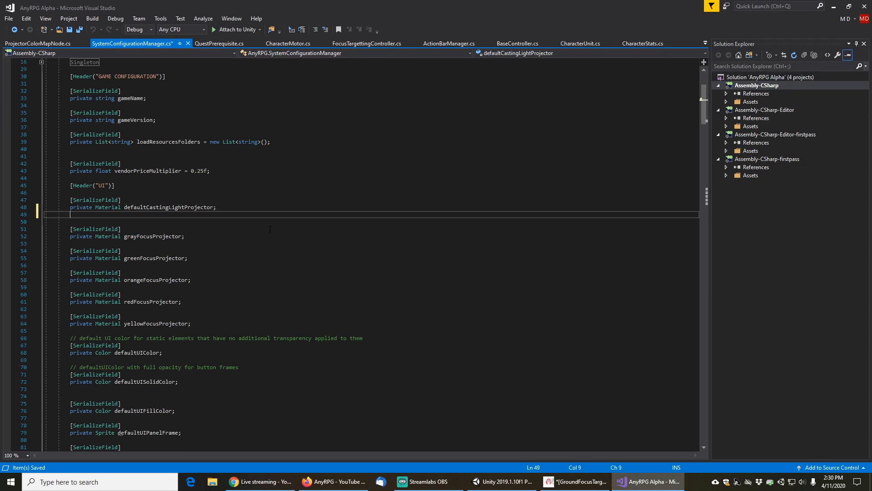
text([serial)
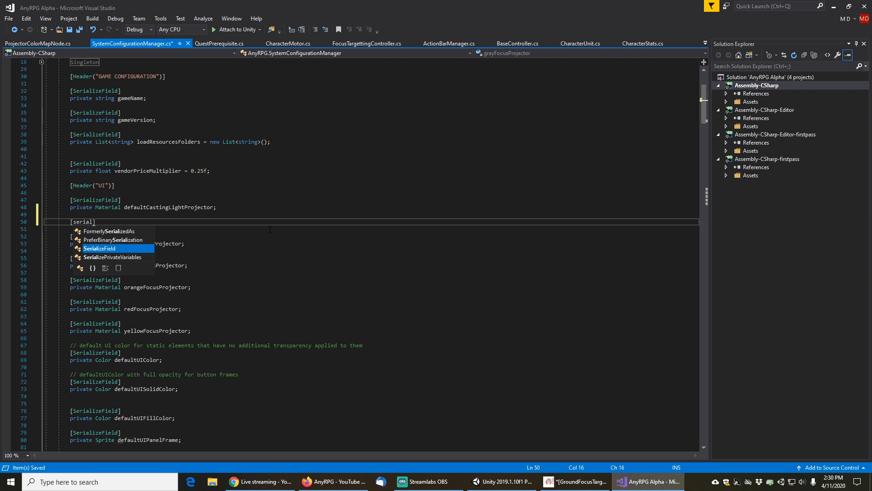
key(Tab)
key(Return)
text(private List)
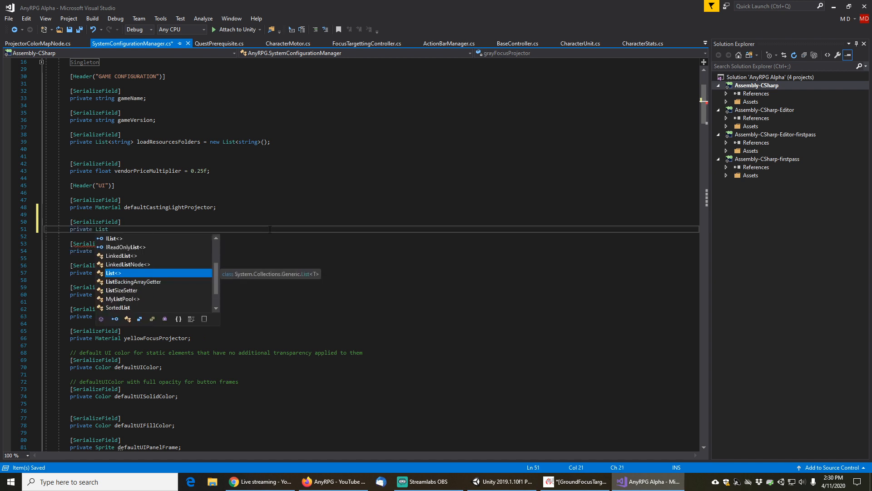
text(<)
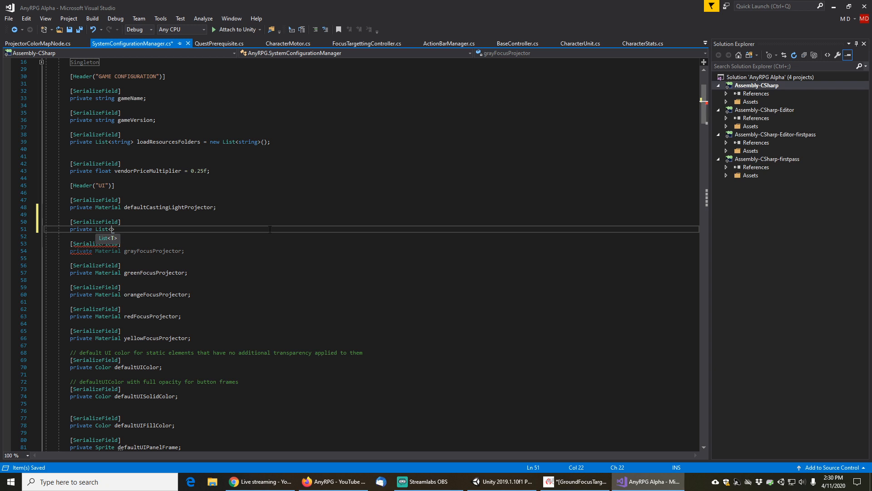
text(Pro)
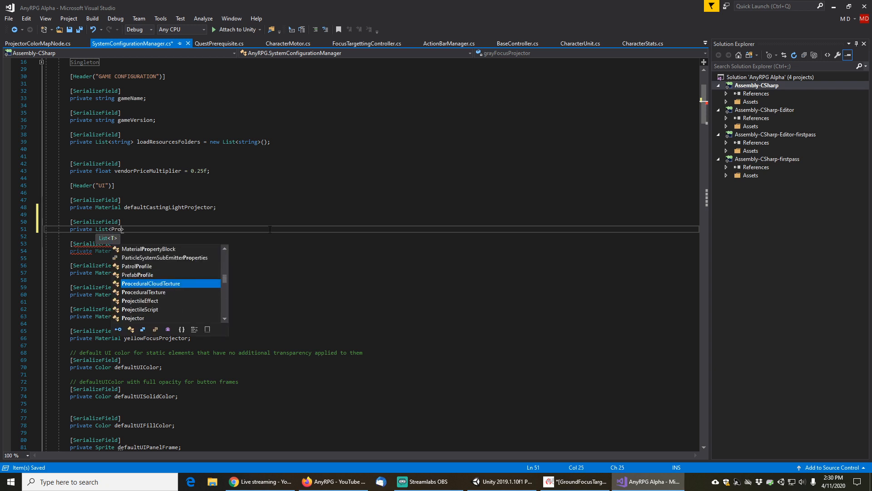
text(jectorCo)
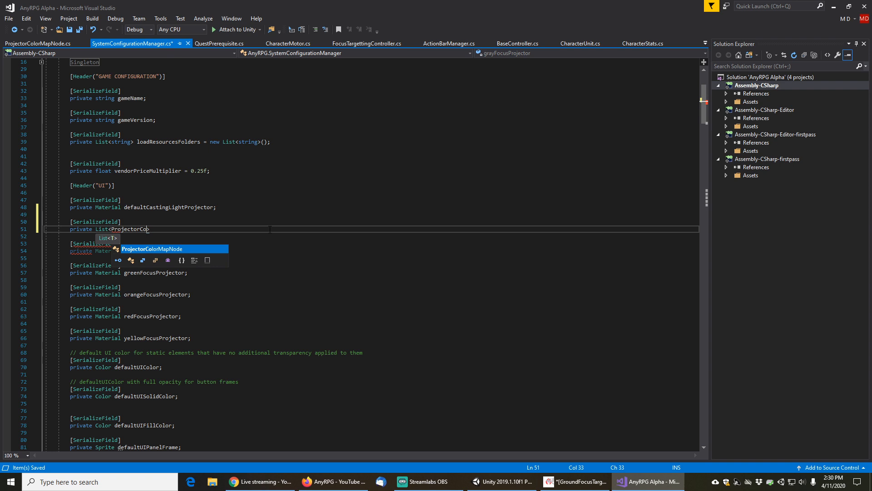
text(lorMapNode>)
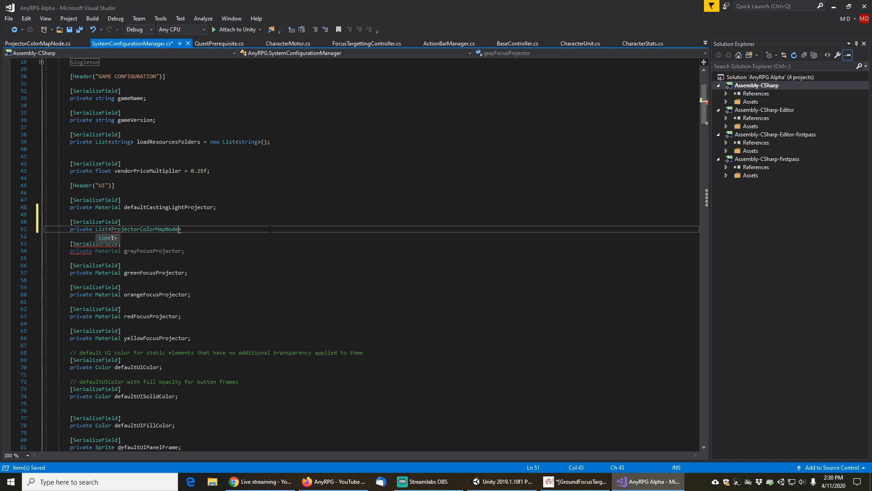
text( P)
key(BackSpace)
text(projecto)
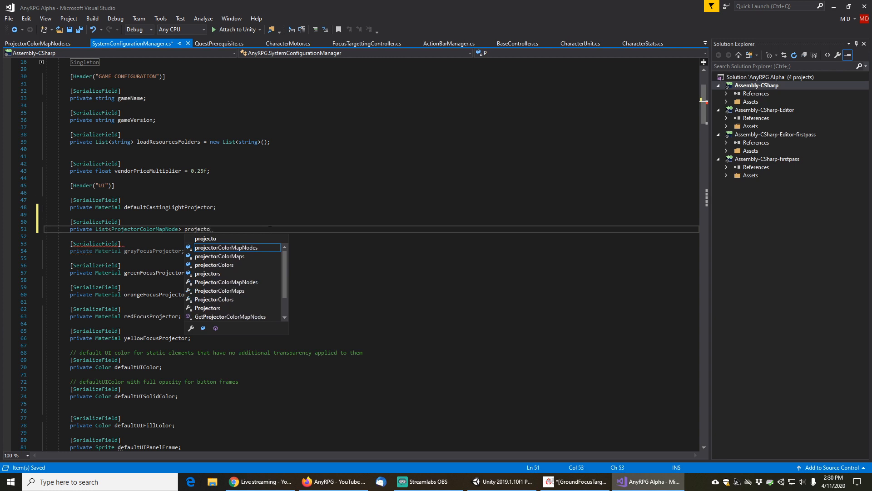
text(rColorMap)
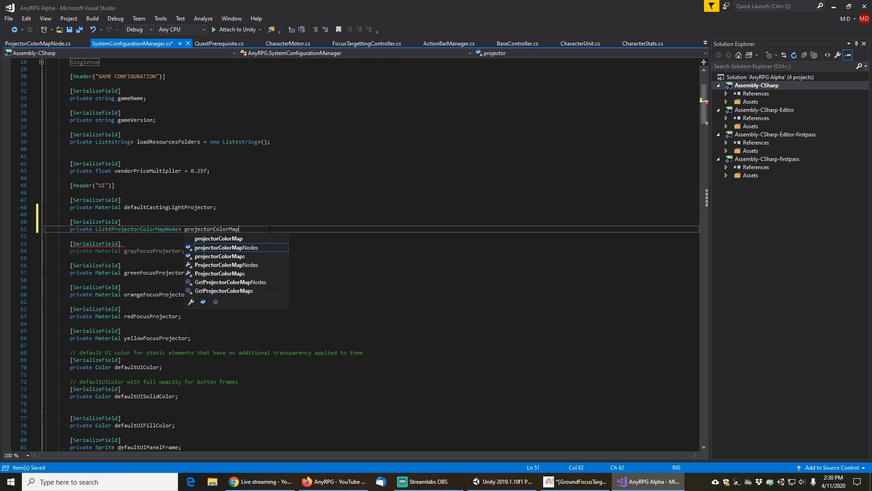
key(Left)
key(Left)
key(Left)
key(Left)
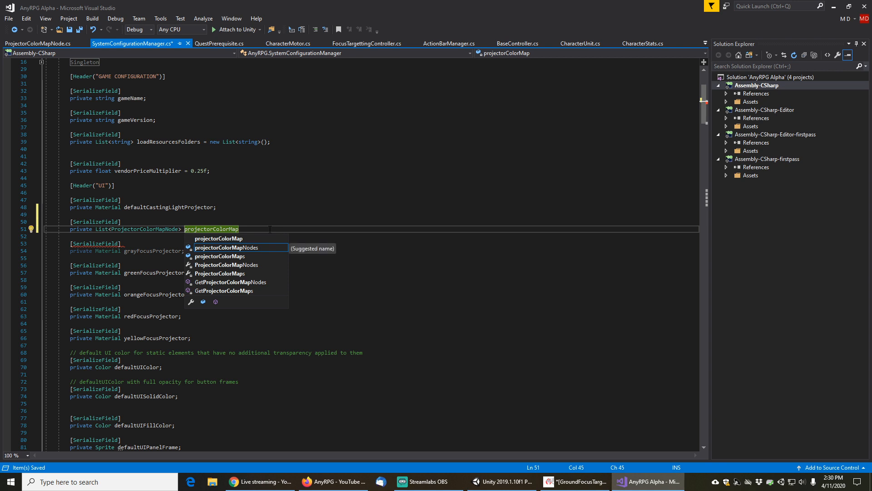
text(foc)
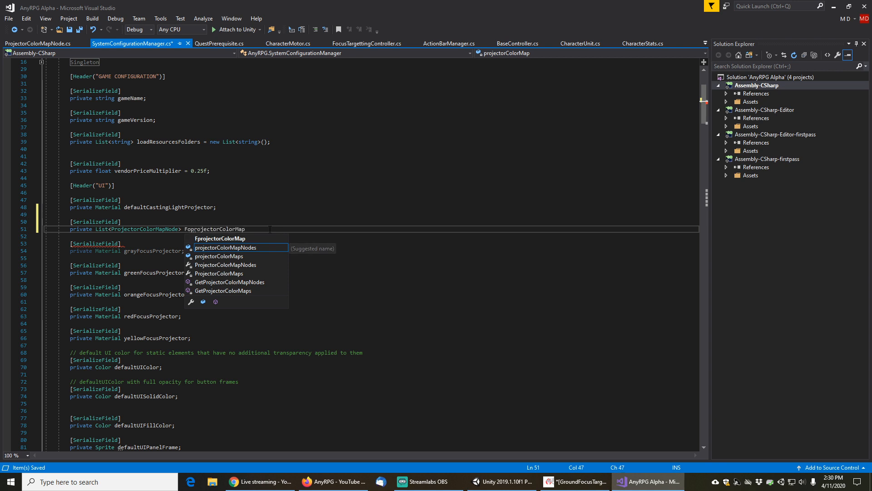
text(usP)
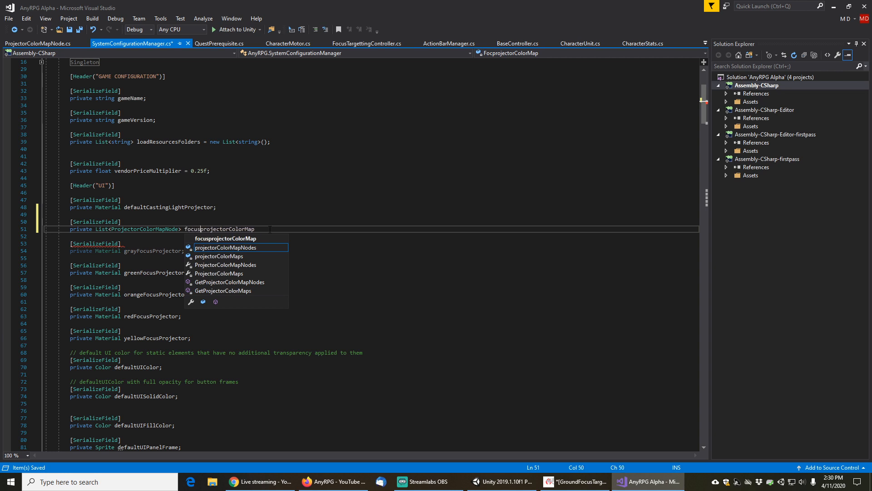
key(Delete)
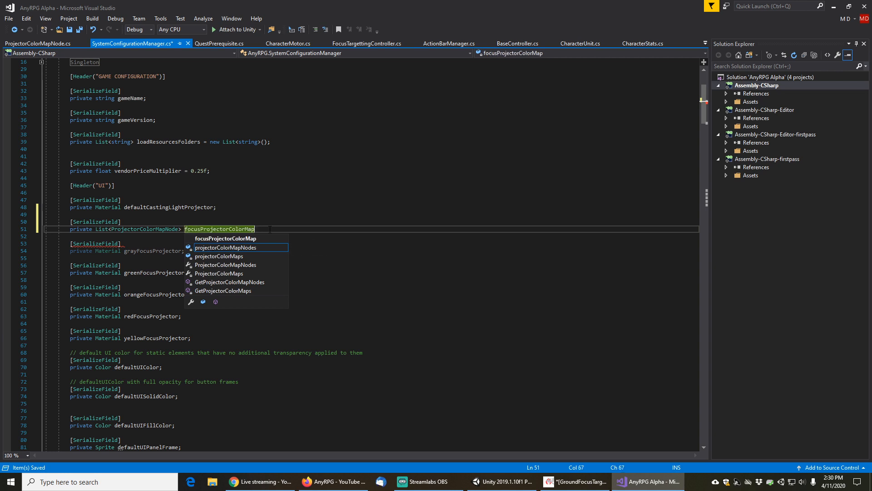
Initialize focusProjectorColorMap with new List<ProjectorColorMapNode>() and save the script
key(End)
text(= )
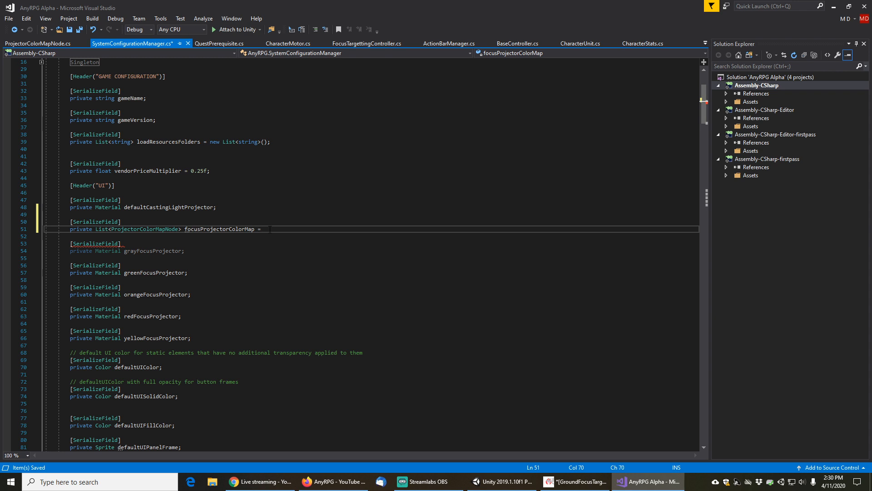
text(new L)
key(Tab)
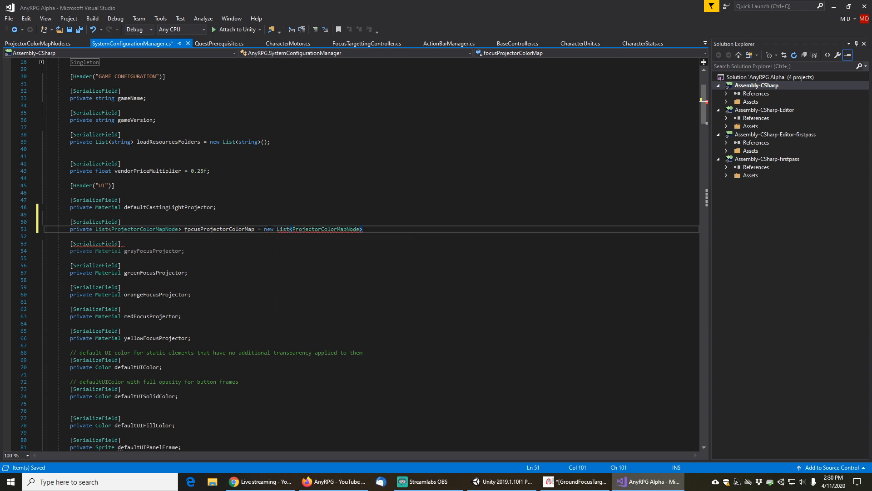
text(();)
key(Down)
key(Down)
key(Home)
key(Home)
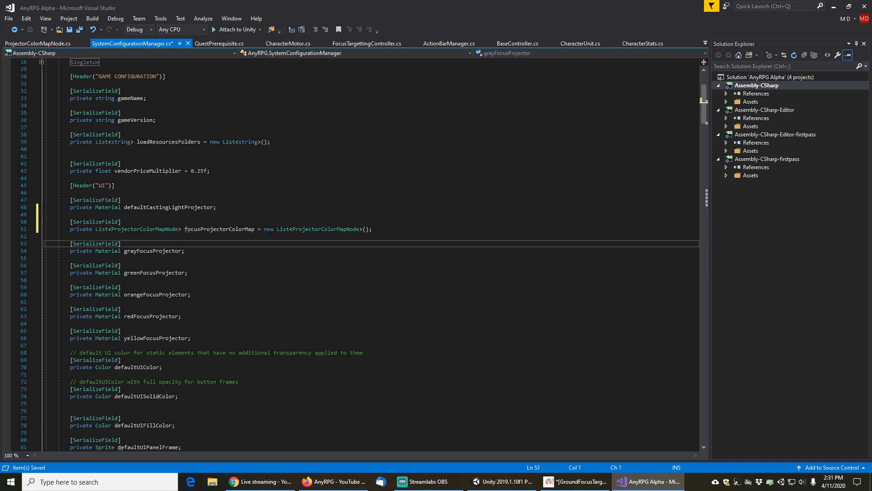
key(ctrl+s)
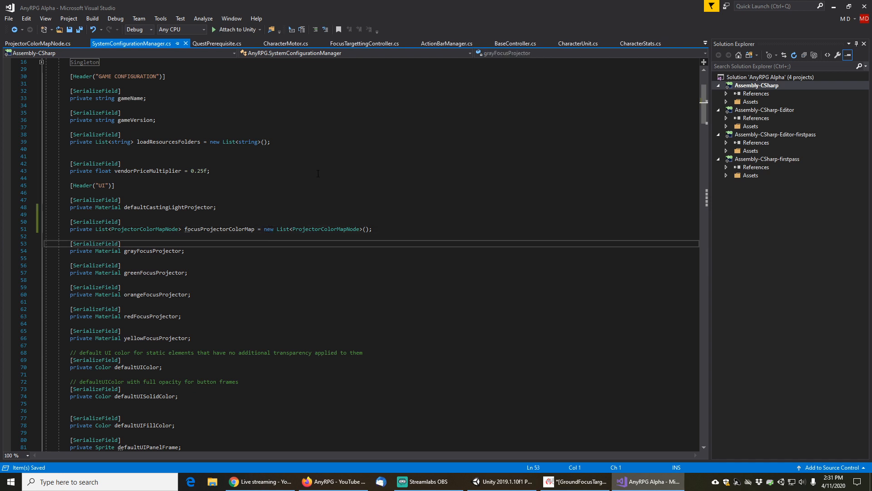
Switch to Unity, select ALostSoulGameManager, and set the Focus Projector Color Map size to 5
click(502, 482)
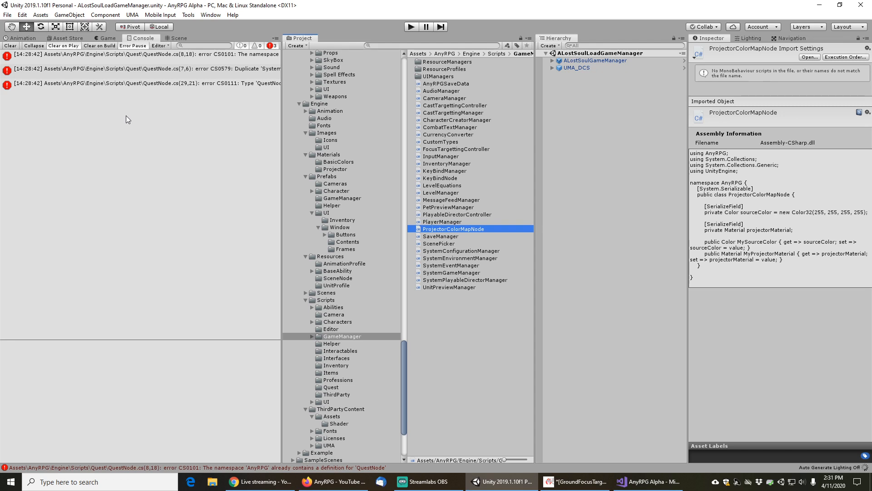
click(576, 63)
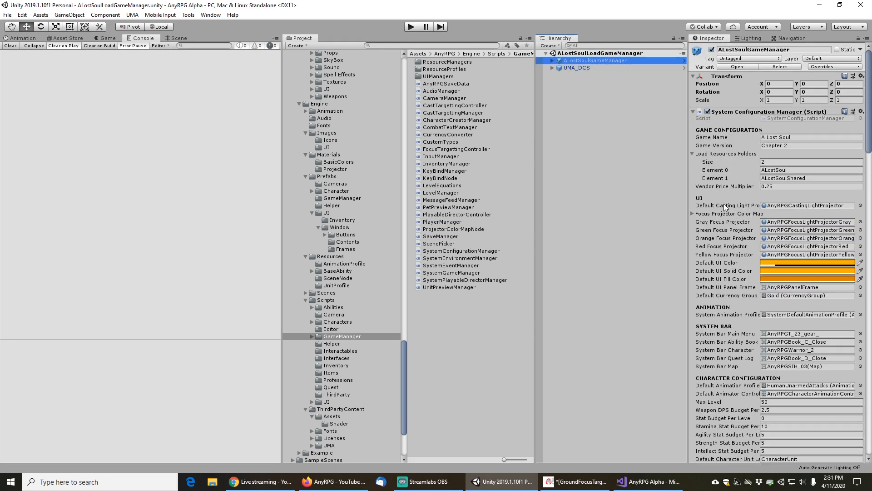
click(692, 214)
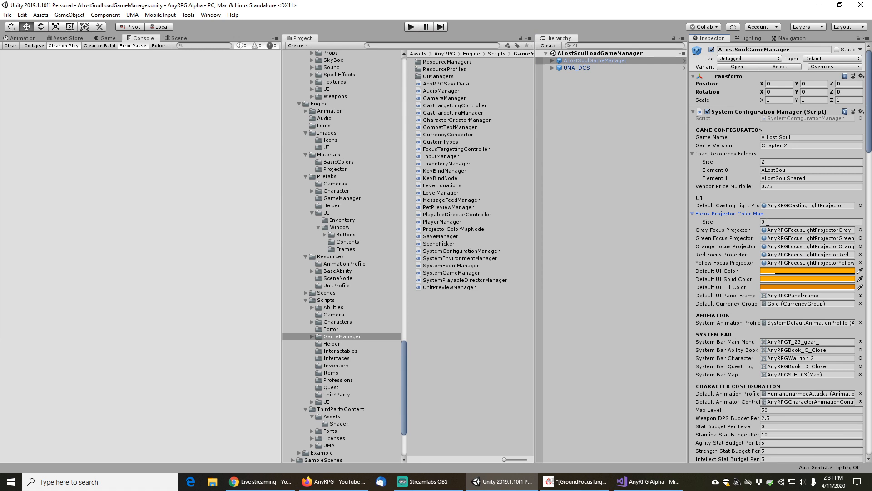
click(773, 221)
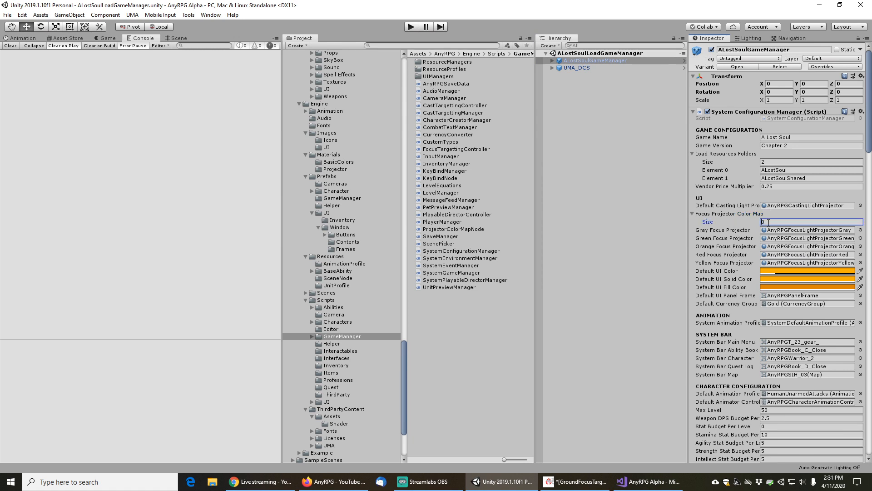
text(5)
key(Return)
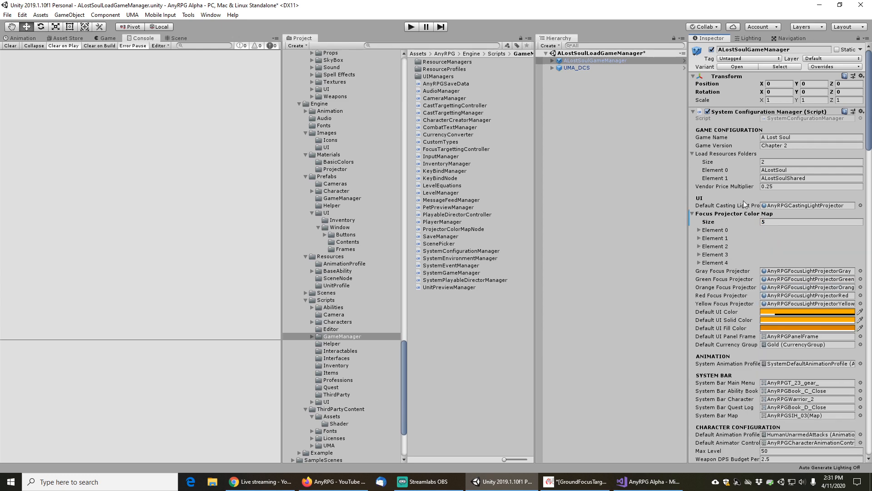
Set Element 0's Source Color to R 0.5, G 0.5, B 0.5, A 1 using the RGB 0-1.0 mode
click(700, 230)
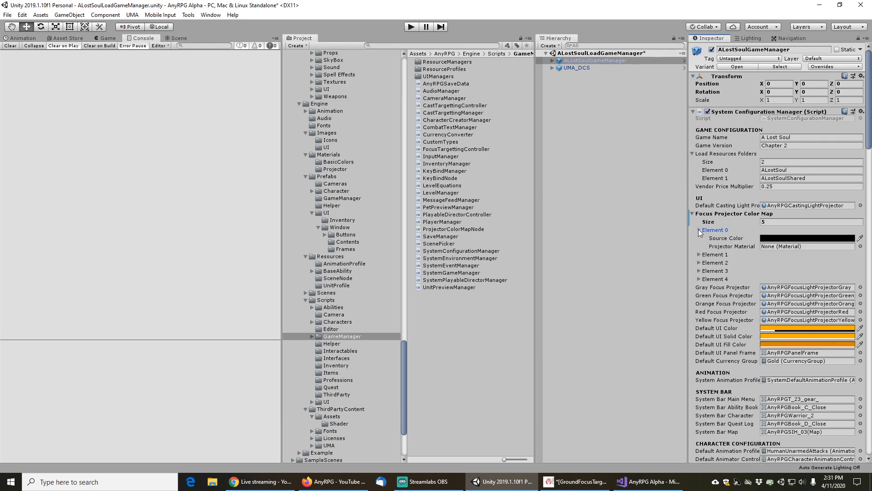
click(774, 240)
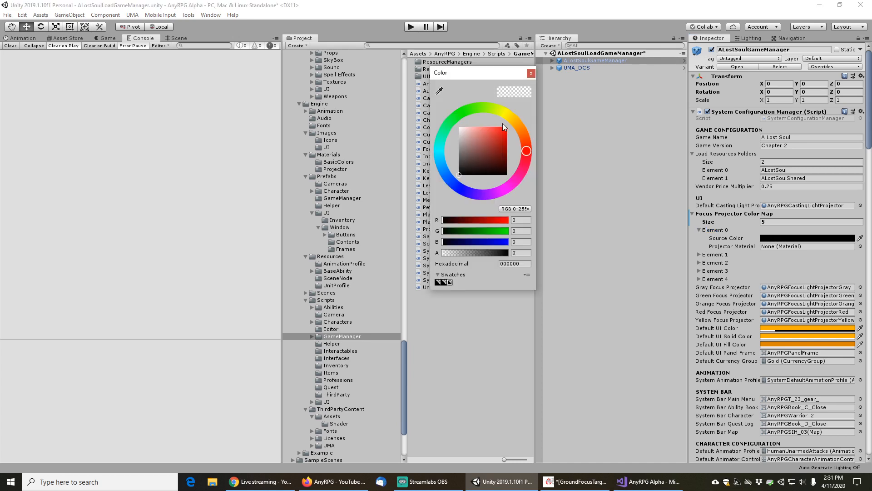
click(517, 209)
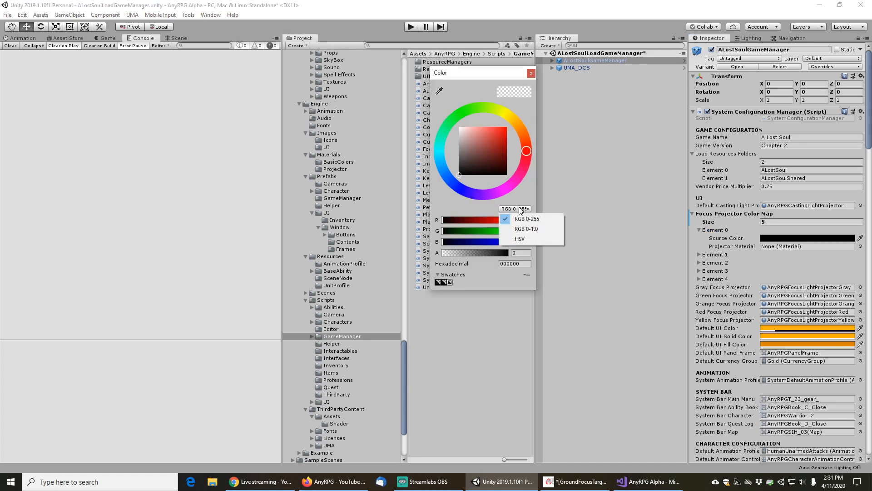
click(534, 229)
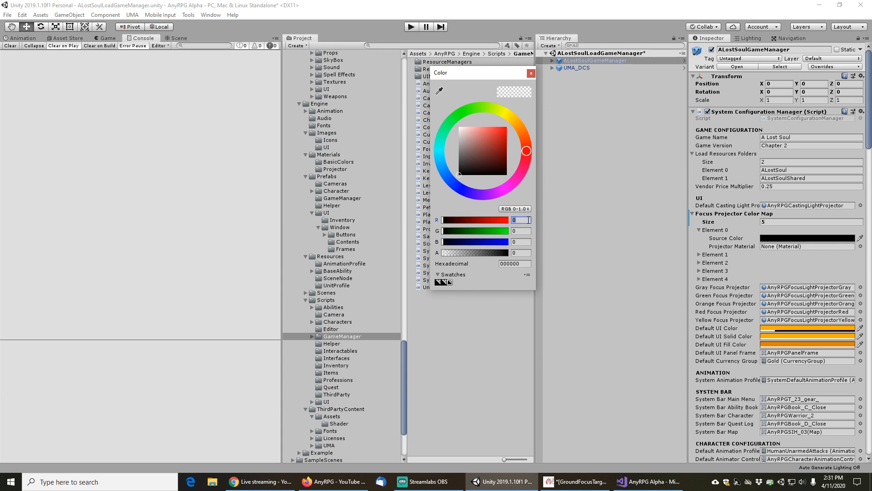
click(523, 219)
text(0.5)
key(Tab)
text(0.0)
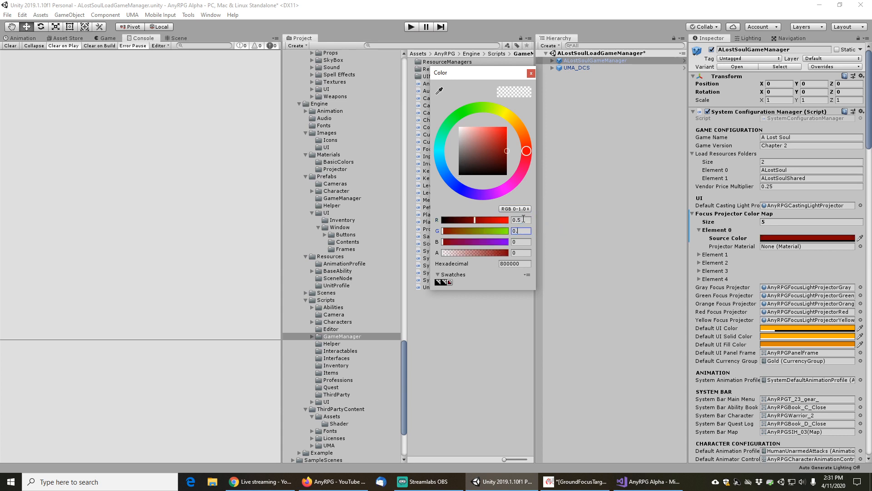
text(5)
key(Tab)
text(0.05)
key(BackSpace)
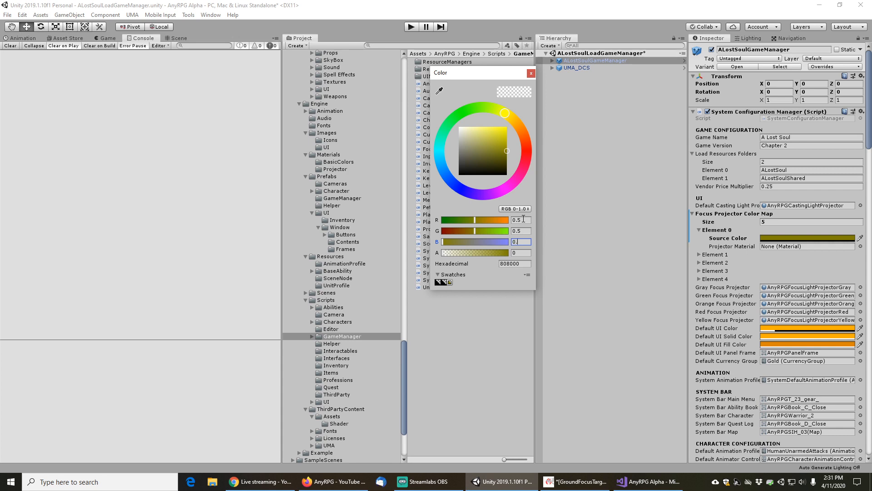
text(5)
key(Tab)
text(1)
key(Tab)
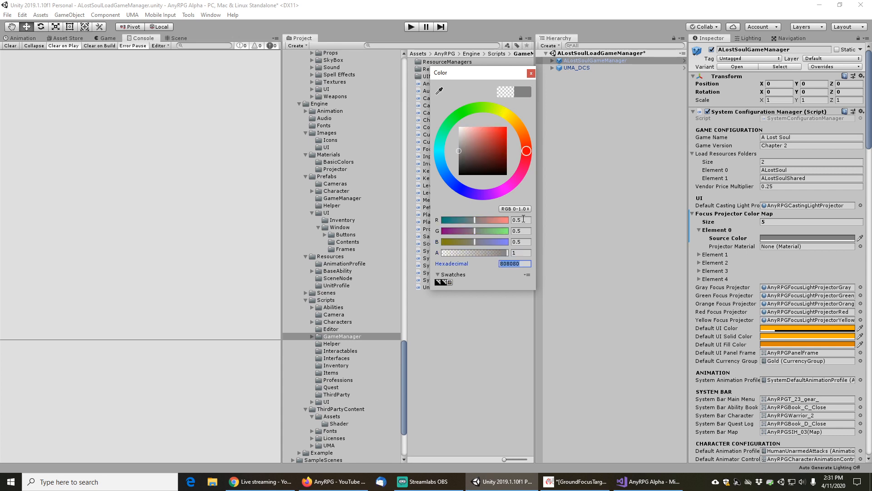
click(530, 74)
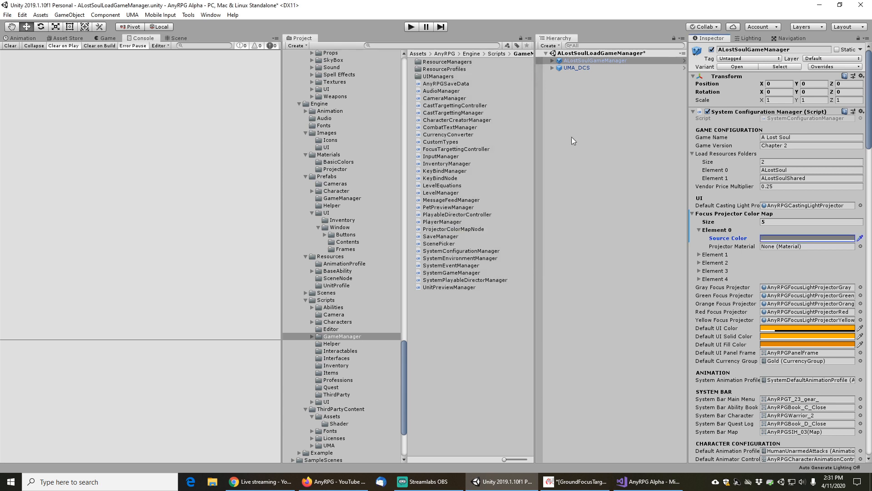
Assign the AnyRPGFocusLightProjectorGray material to Element 0's Projector Material, searching for projector
click(860, 247)
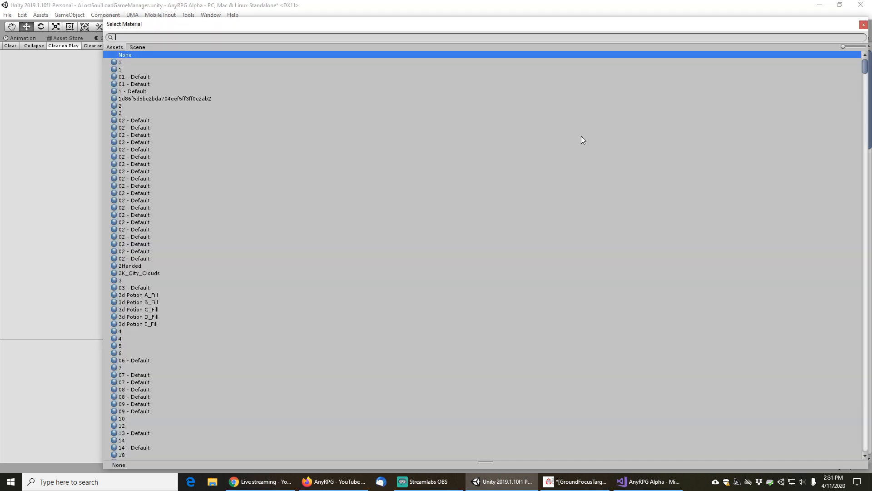
text(pr)
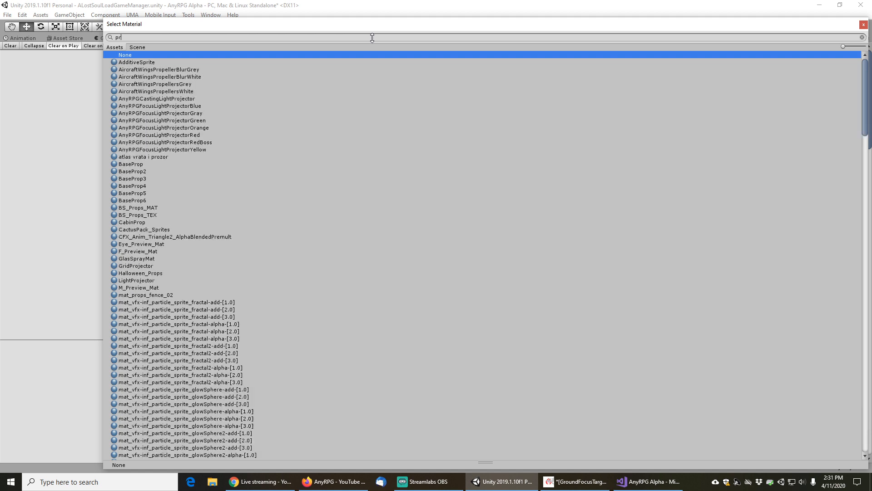
text(ojector)
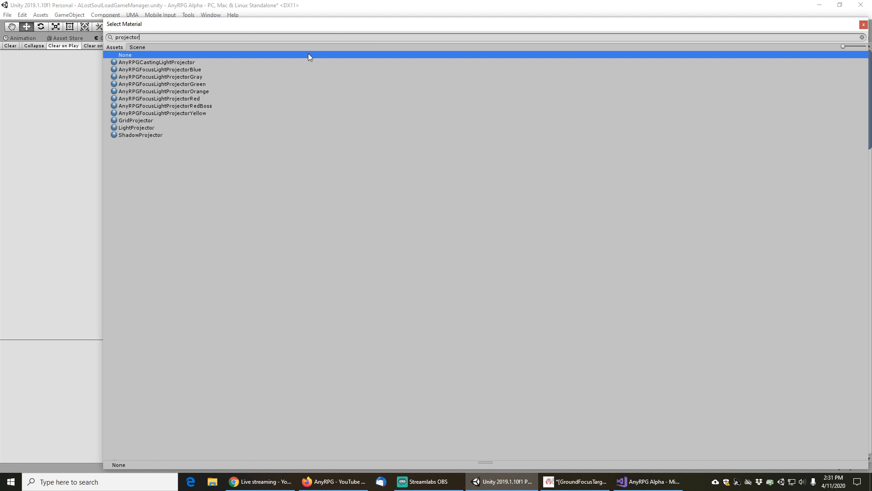
double_click(169, 76)
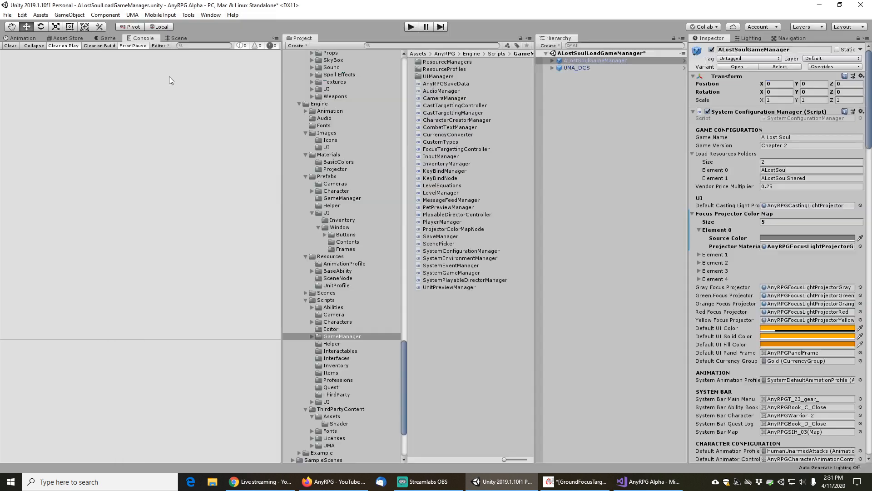
Expand Element 1 and clear the Gray Focus Projector material to None
click(700, 256)
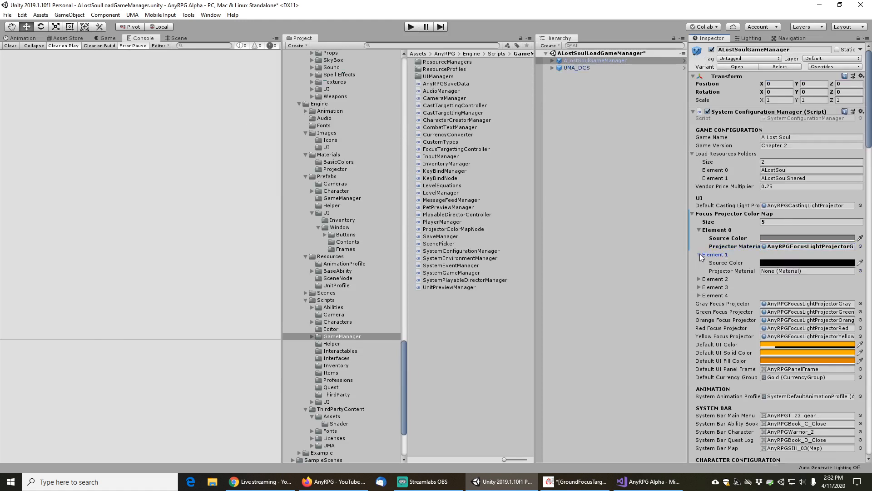
click(860, 304)
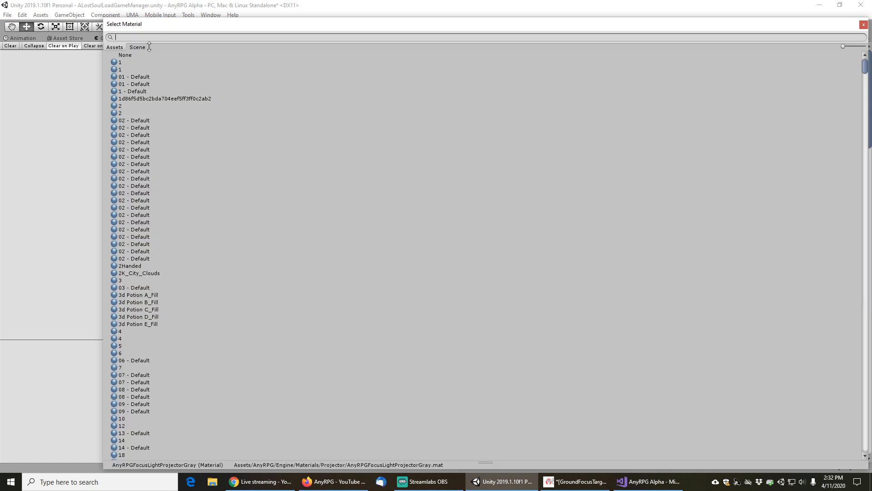
double_click(130, 55)
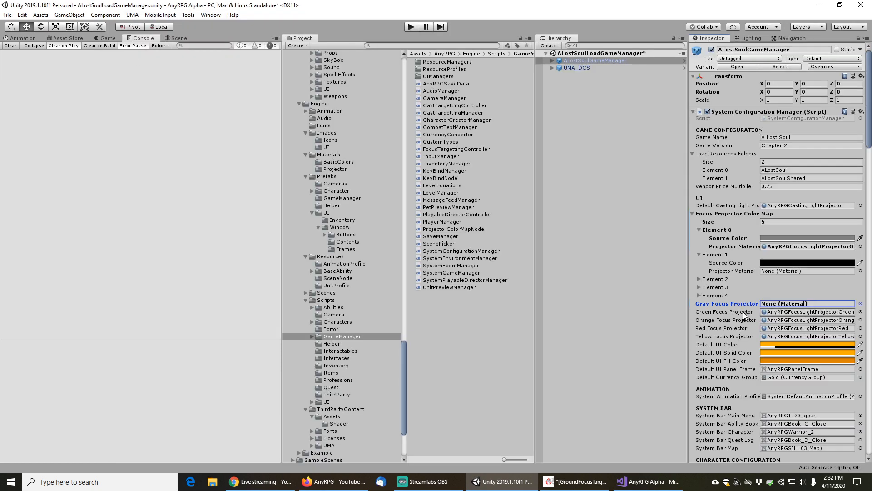
Set Element 1's Source Color to pure green, with G 1 and A 1
click(770, 264)
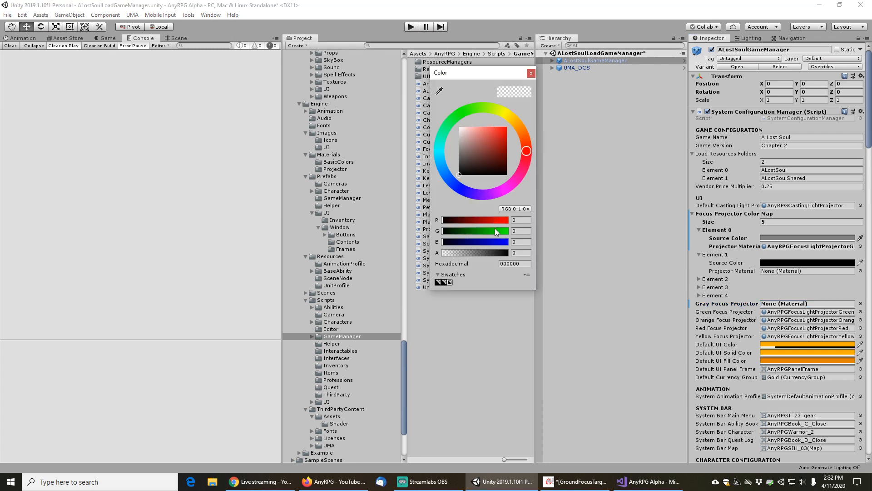
drag(495, 229, 533, 228)
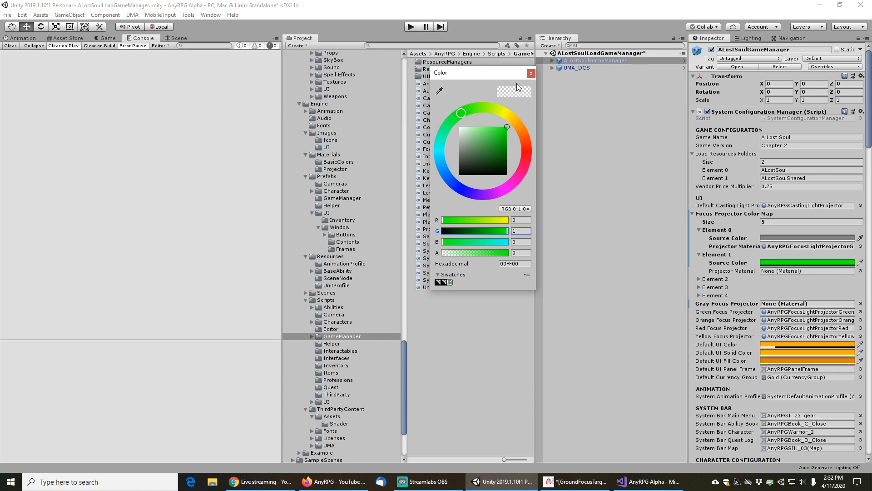
drag(495, 253, 515, 255)
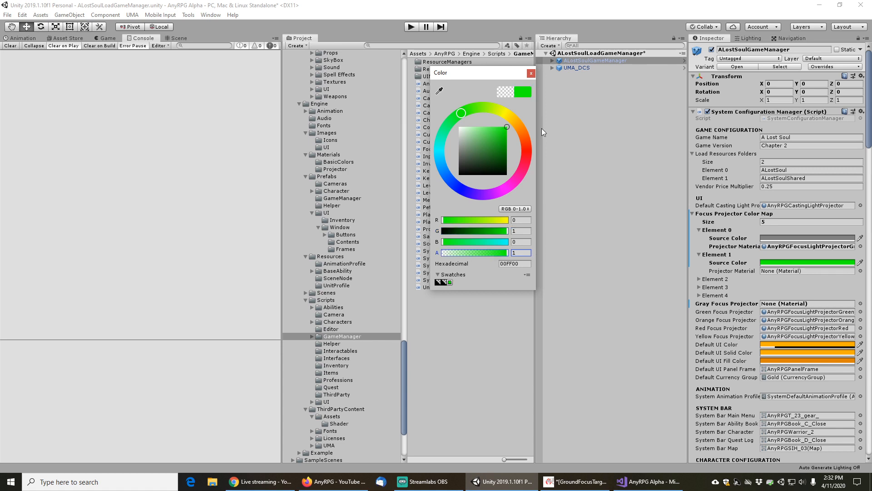
click(531, 73)
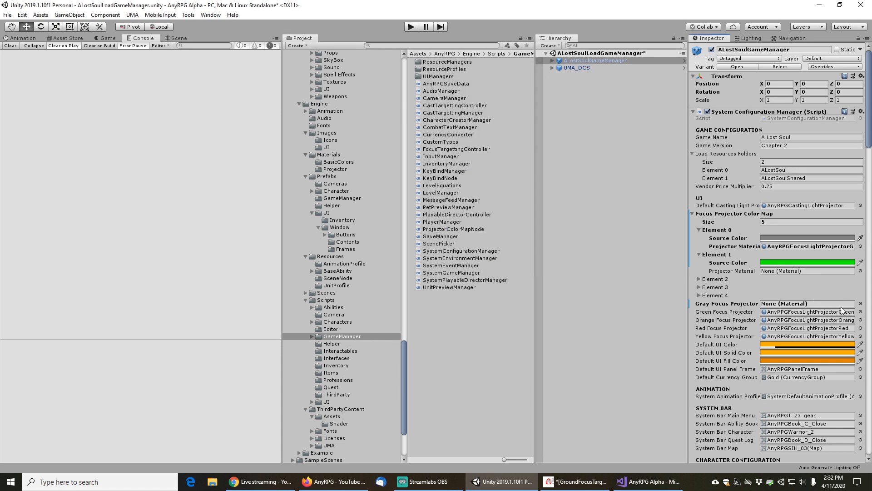
Assign the AnyRPGFocusLightProjectorGreen material to Element 1's Projector Material, searching for green
click(861, 271)
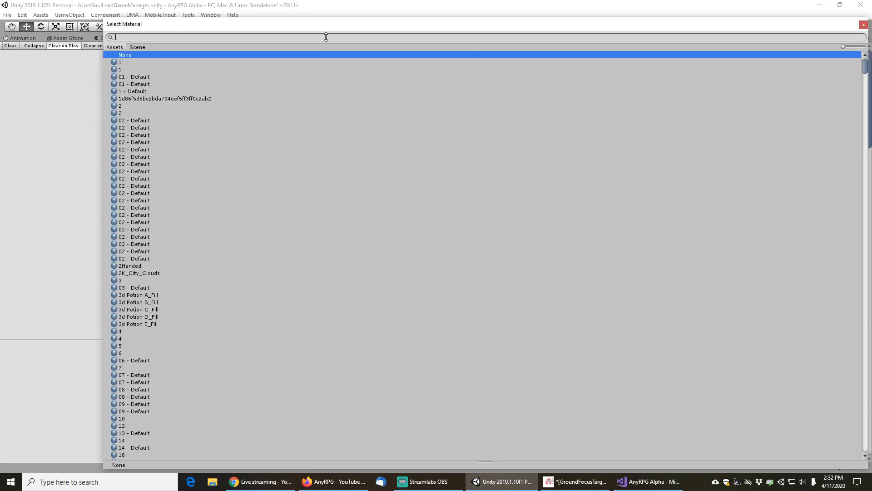
text(green)
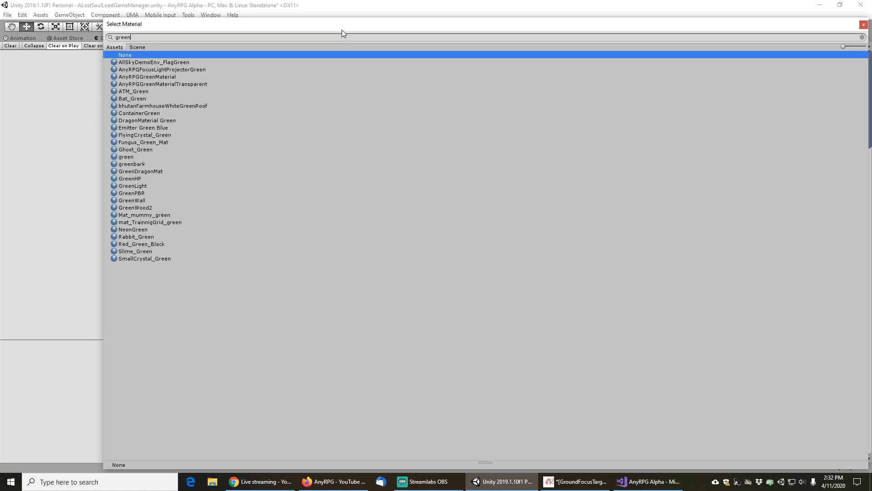
double_click(187, 69)
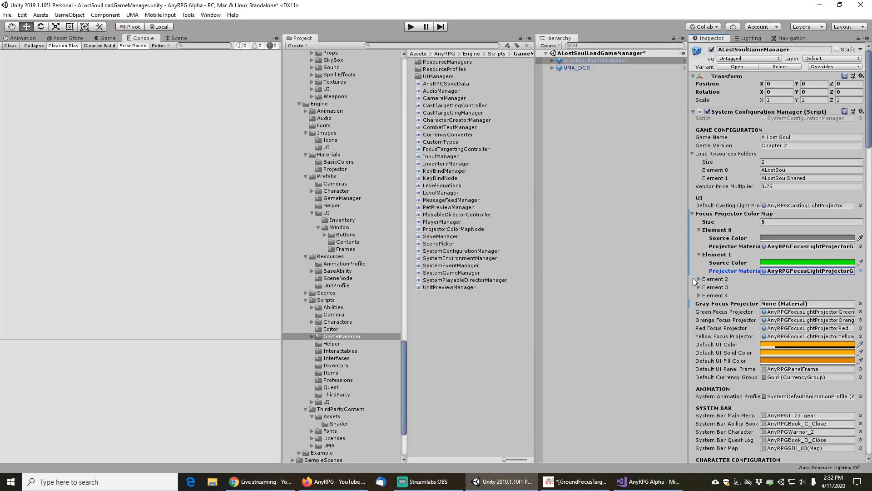
Expand Element 2 and clear the Green Focus Projector material to None
click(698, 278)
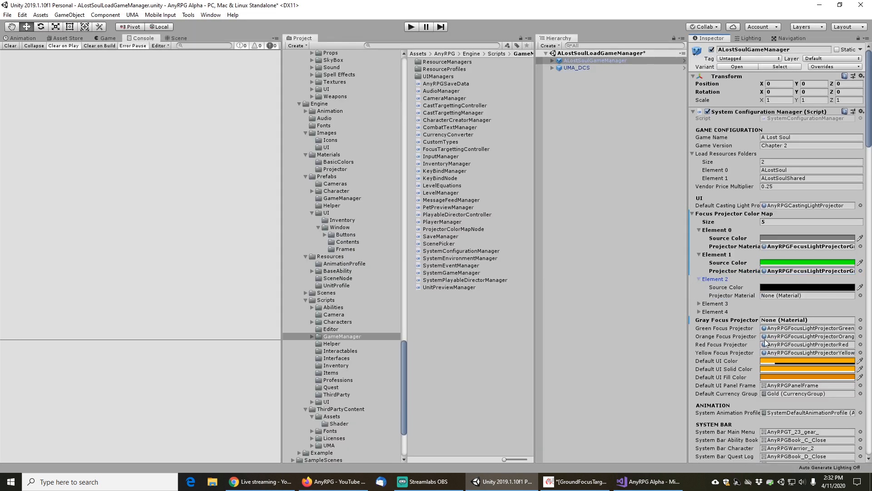
click(860, 328)
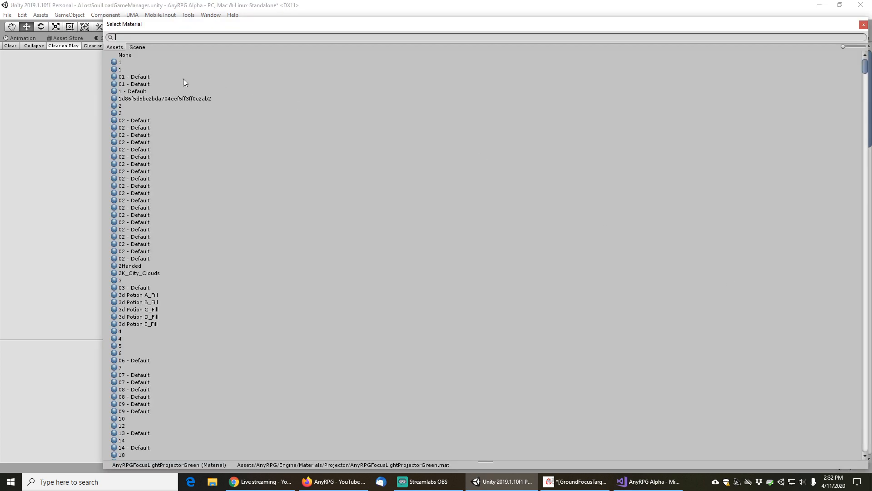
double_click(128, 56)
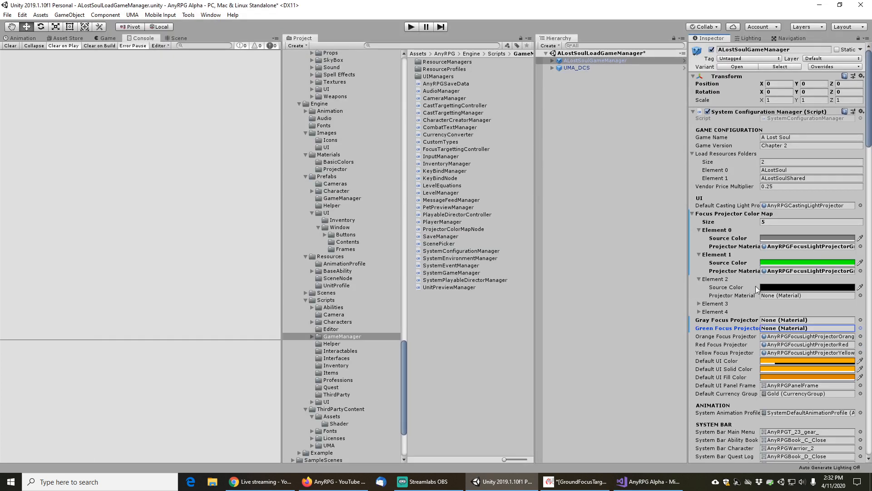
Set Element 2's Source Color to R 255, G 125, B 0, A 255 using the RGB 0-255 mode
click(778, 287)
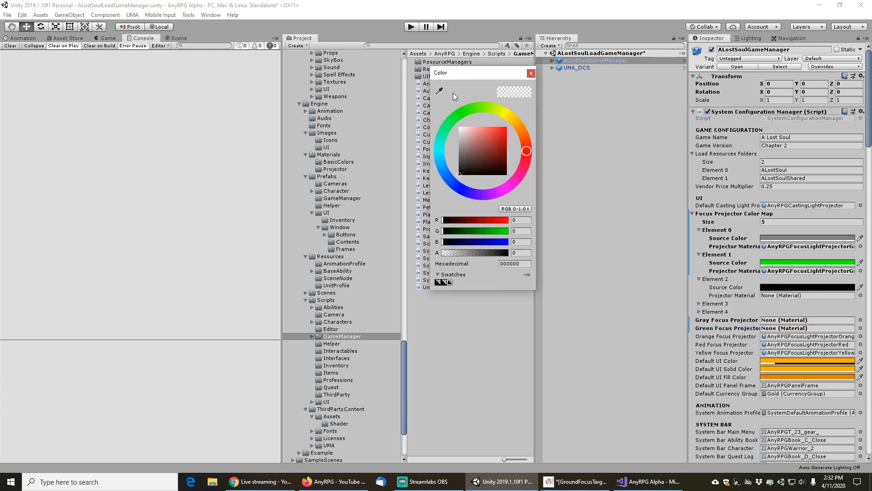
click(512, 220)
click(525, 209)
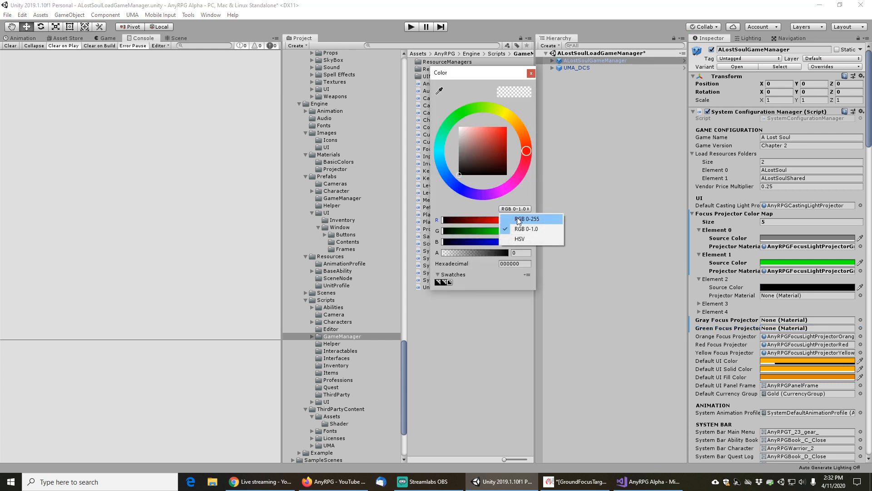
click(522, 219)
text(255)
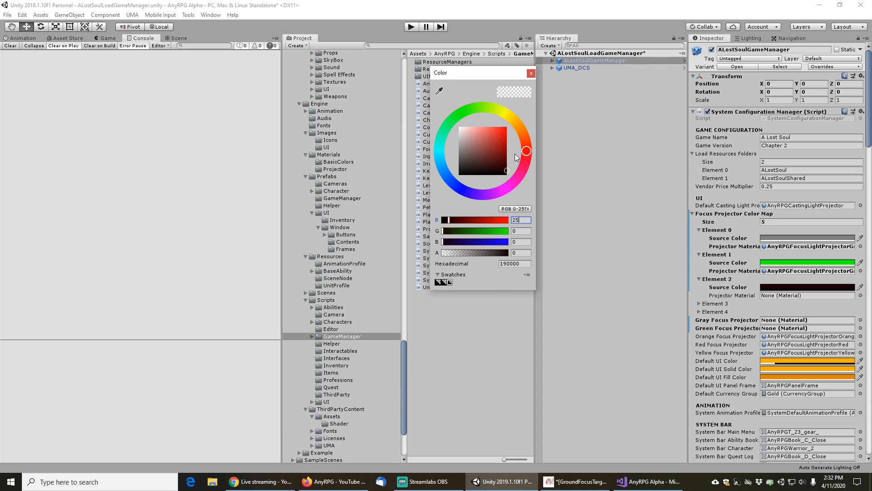
key(Tab)
text(125)
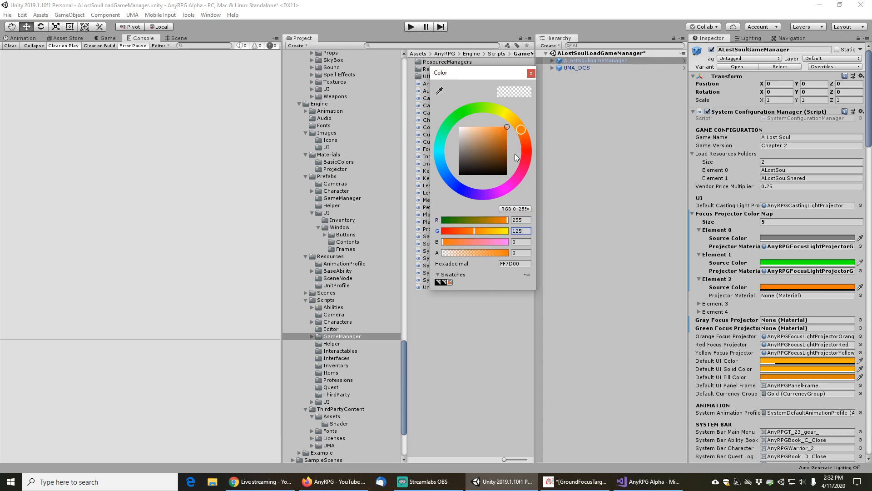
key(Tab)
key(Tab)
text(1)
key(Tab)
click(522, 254)
key(BackSpace)
text(255)
key(Tab)
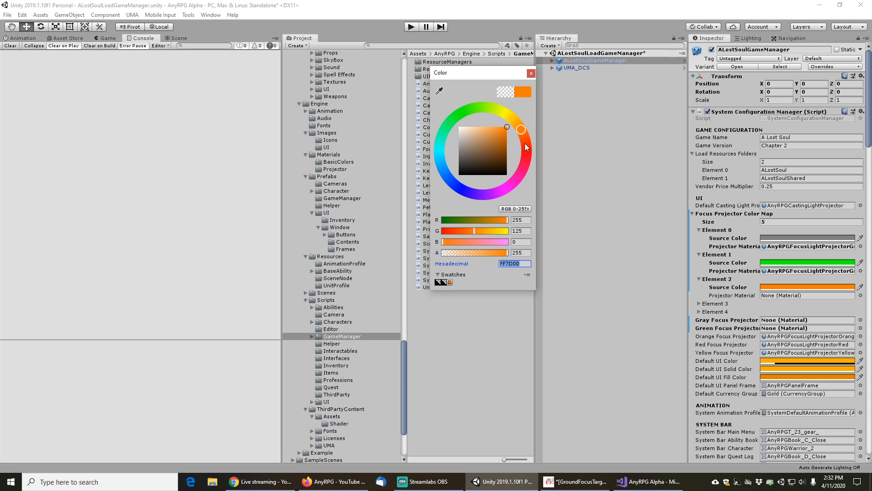
click(531, 74)
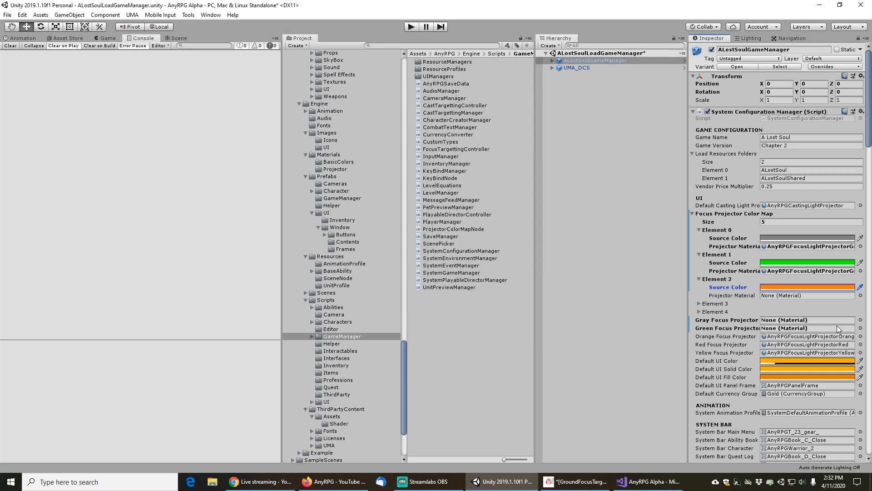
Assign the AnyRPGFocusLightProjectorOrange material to Element 2's Projector Material, searching for projector
click(861, 296)
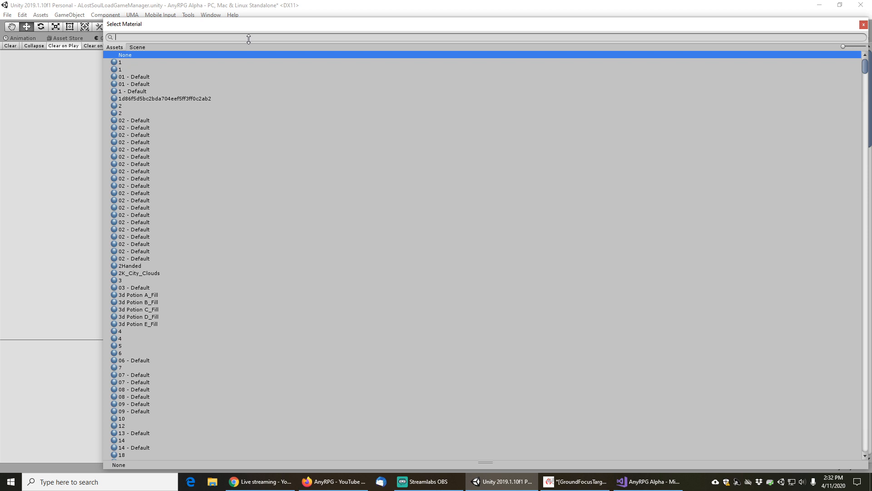
text(projector)
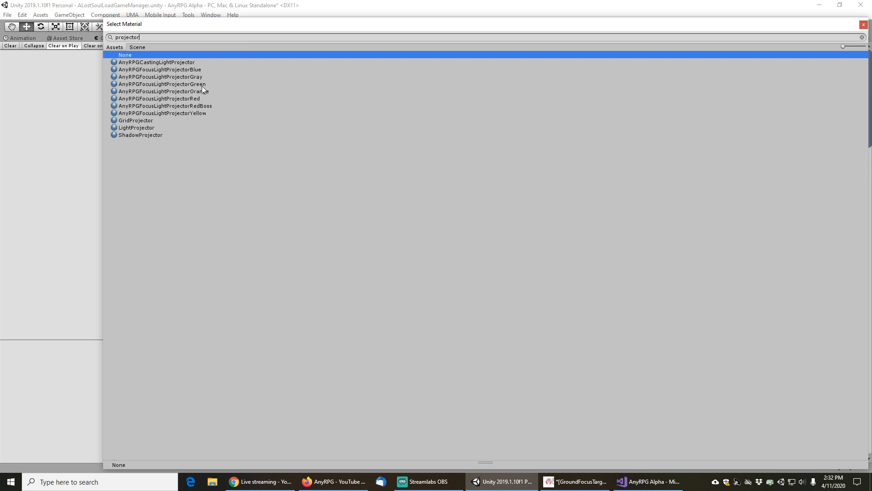
double_click(178, 92)
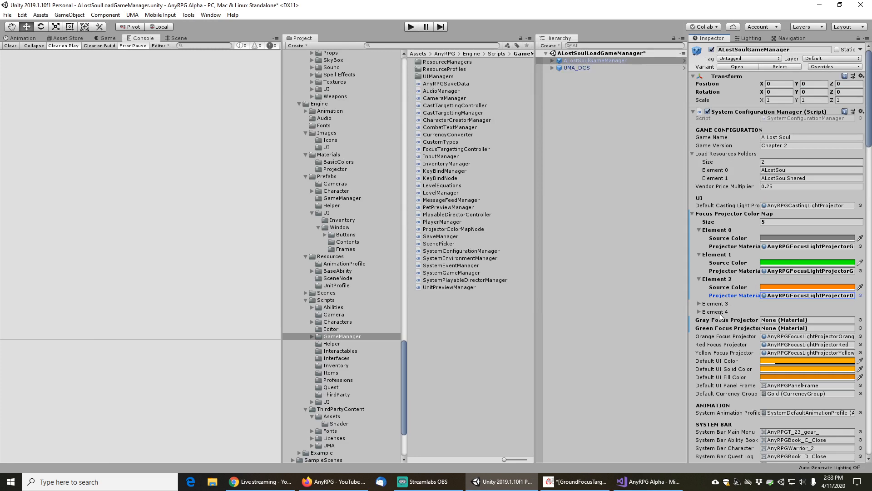
Expand Element 3 and clear the Orange Focus Projector material to None
click(699, 303)
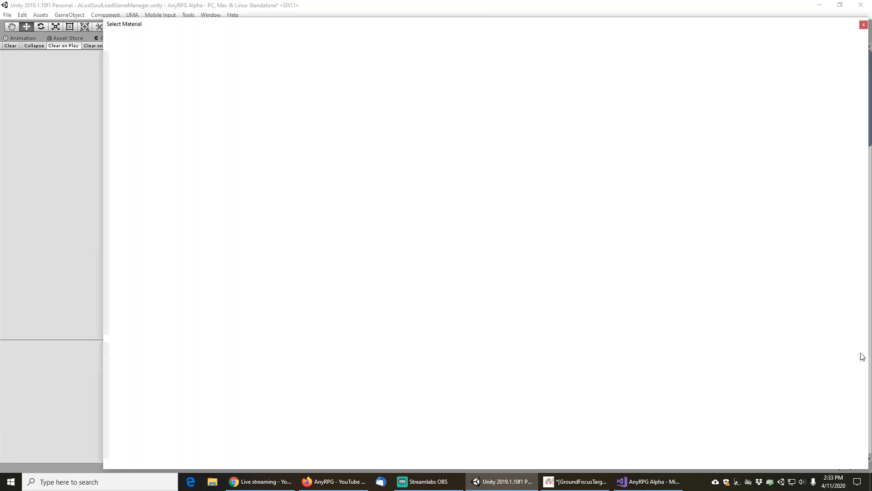
click(860, 353)
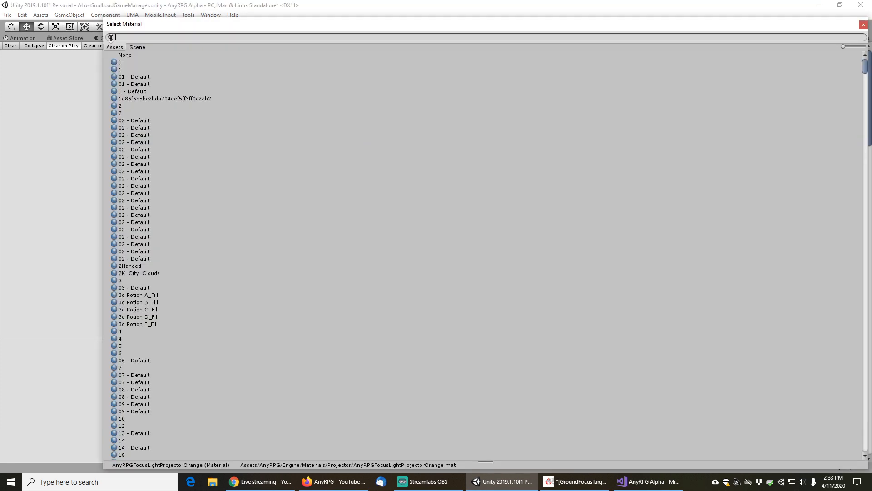
double_click(127, 56)
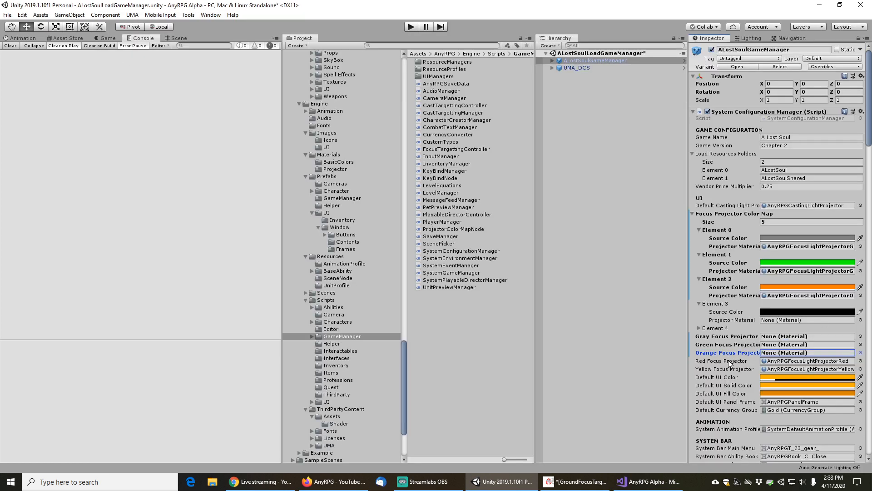
Set Element 3's Source Color to pure red, with R 255 and A 255
click(777, 313)
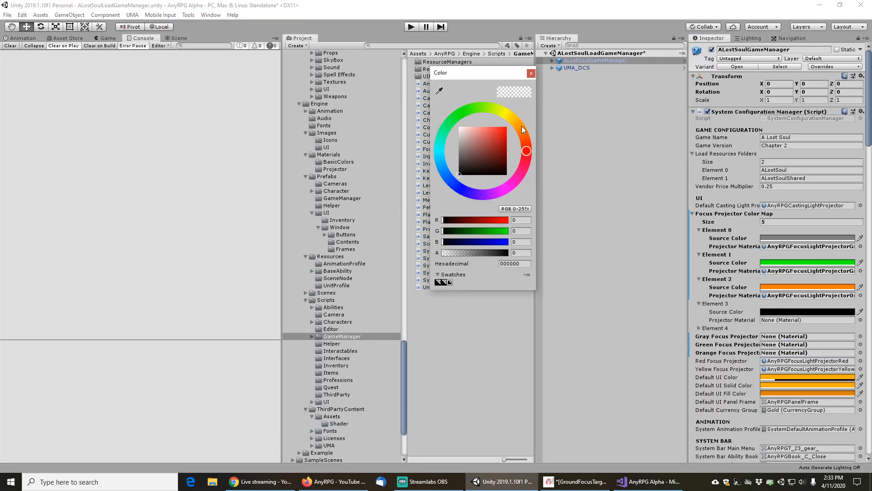
drag(499, 221, 524, 222)
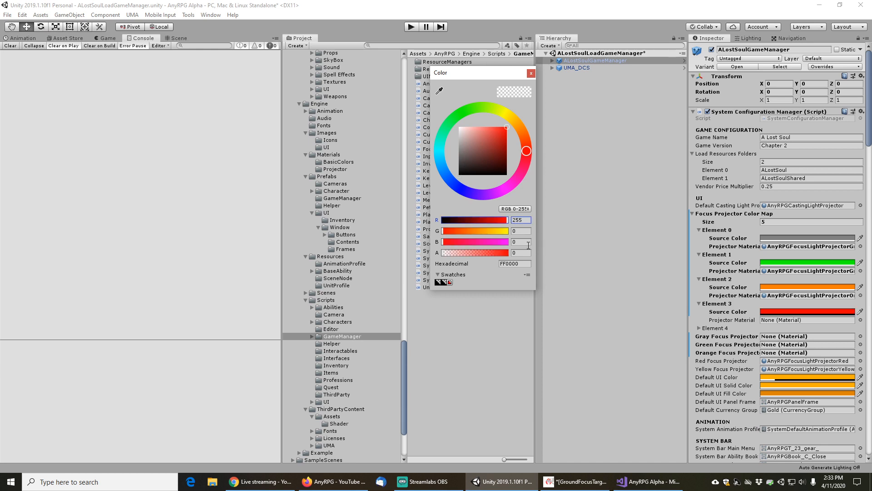
drag(489, 255, 535, 252)
click(531, 73)
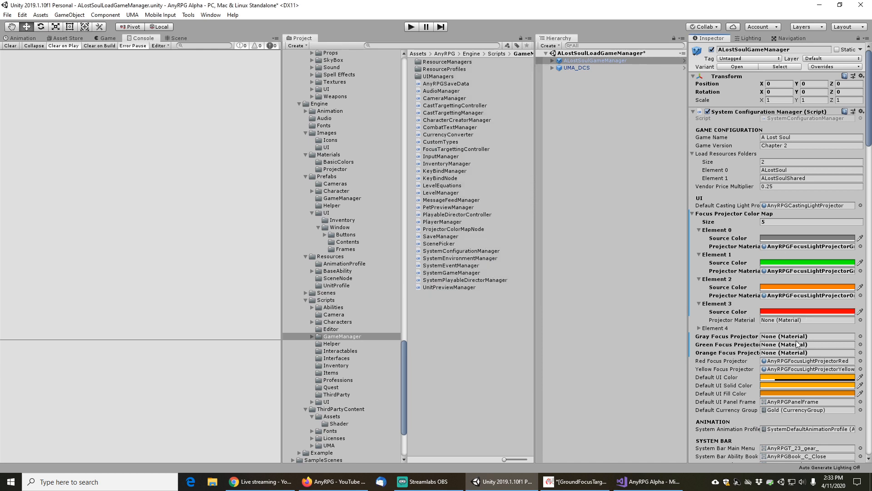
Assign the AnyRPGFocusLightProjectorRed material to Element 3's Projector Material, searching for projectorre
click(860, 320)
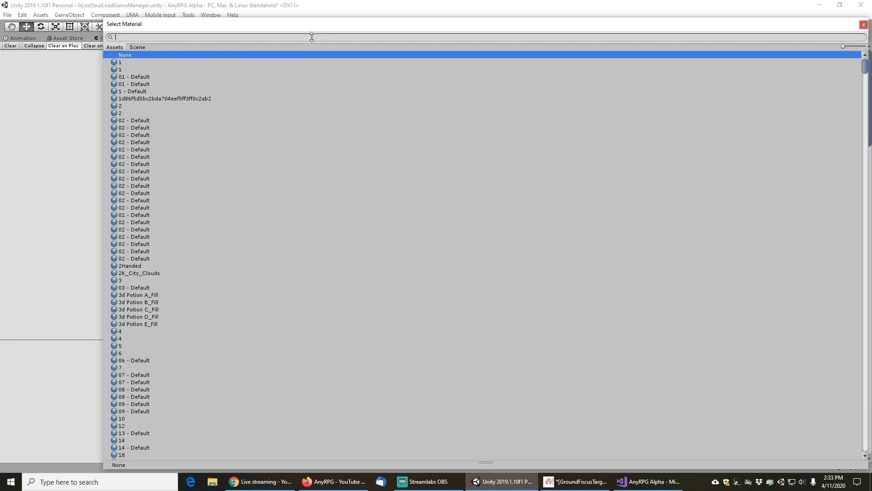
text(projectorred)
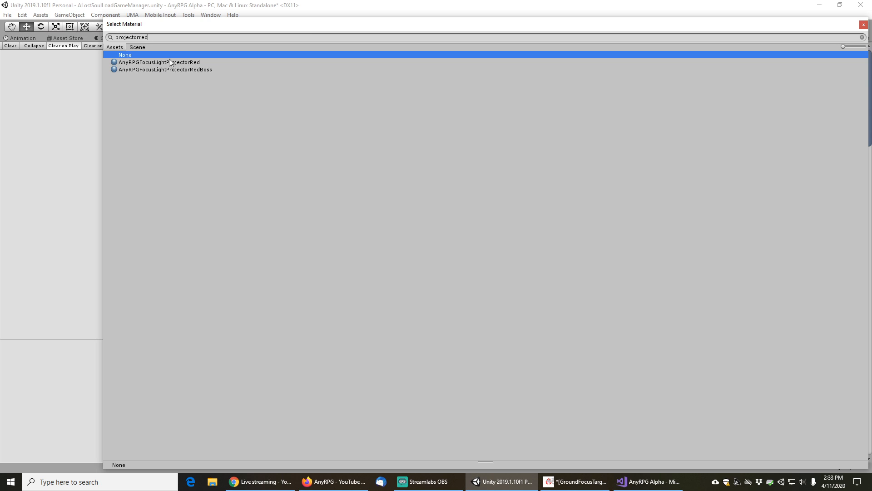
double_click(169, 60)
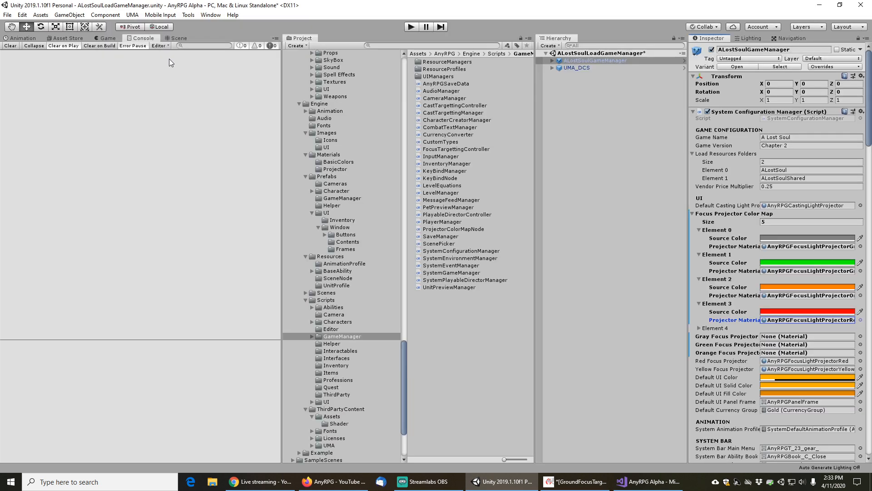
Expand Element 4 and clear the Red Focus Projector material to None
click(699, 328)
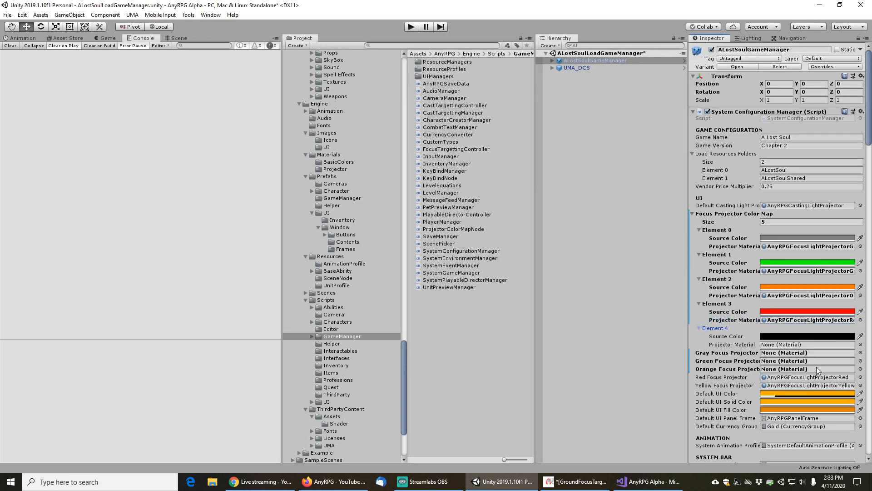
click(861, 378)
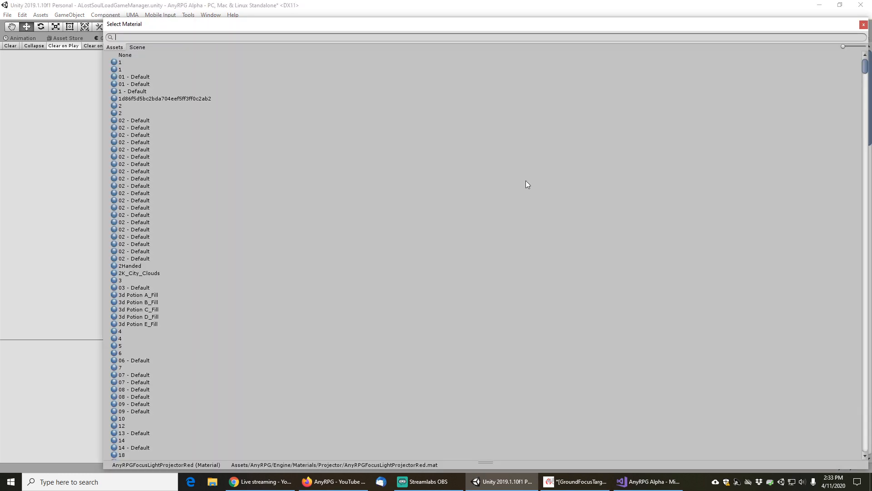
double_click(129, 55)
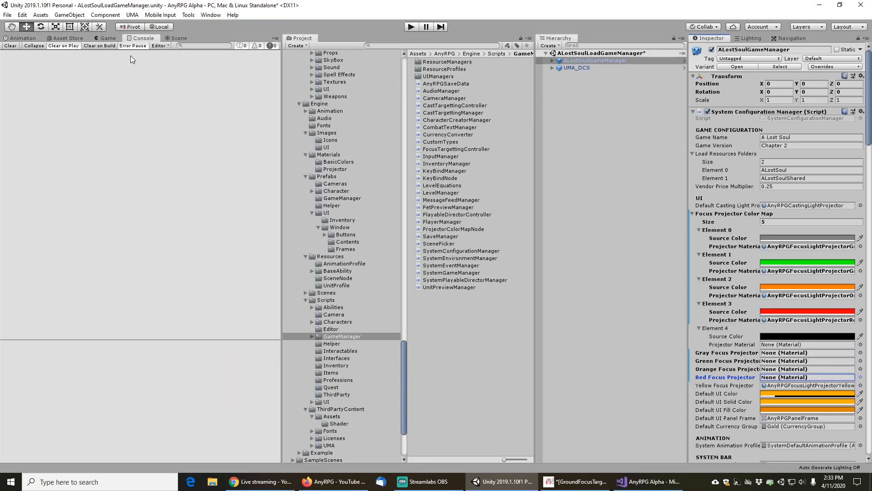
Set Element 4's Source Color to yellow, with R 255, G 255 and A 255
click(779, 338)
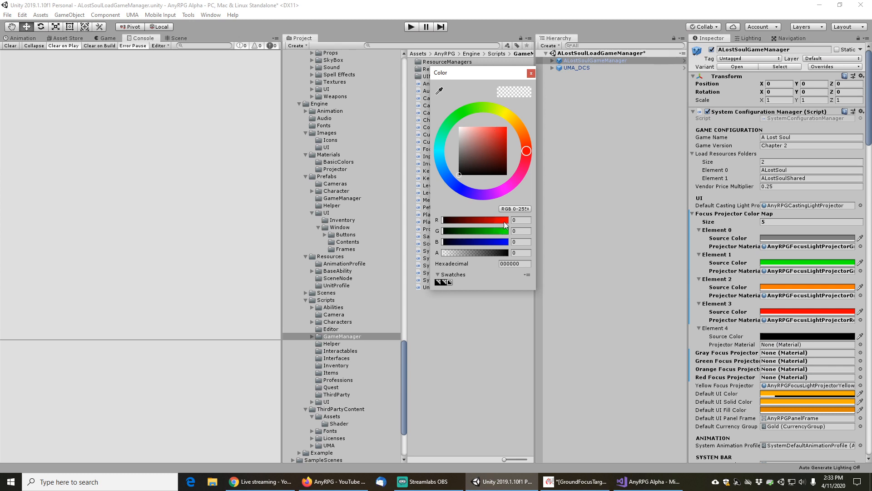
drag(504, 222, 519, 252)
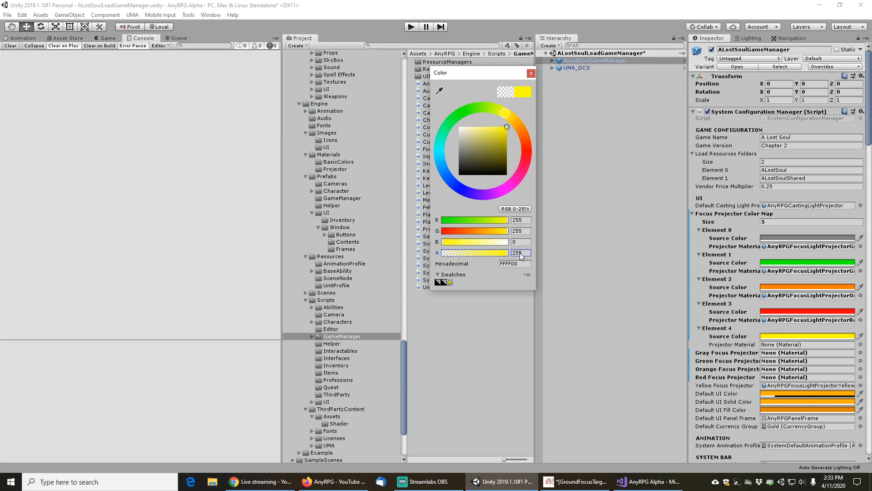
click(531, 73)
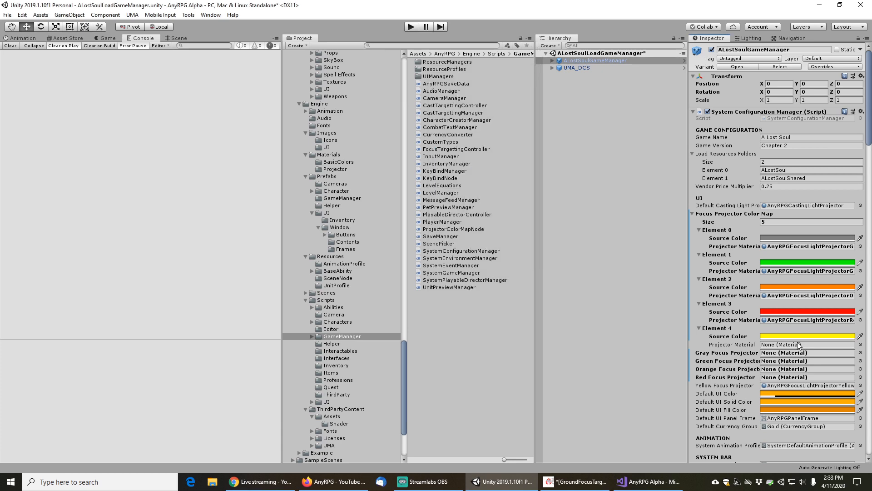
Assign the AnyRPGFocusLightProjectorYellow material to Element 4's Projector Material, searching for projectory, and clear the Yellow Focus Projector to None
click(861, 344)
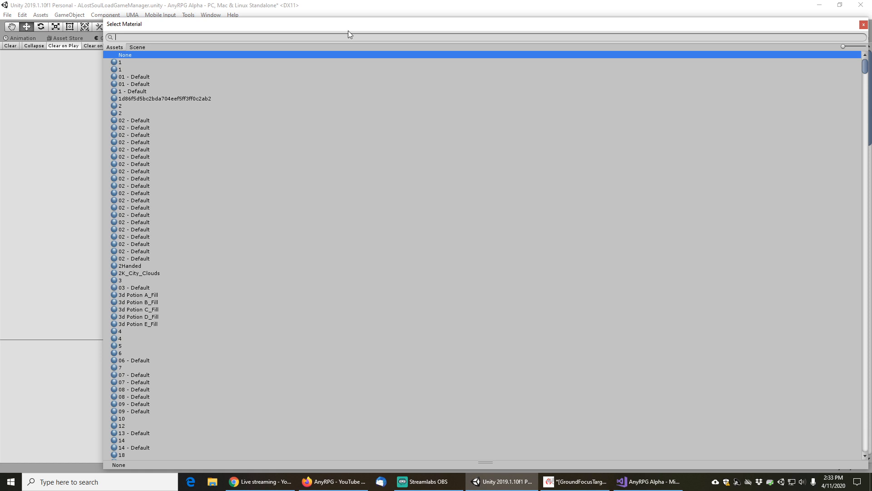
text(projectroy)
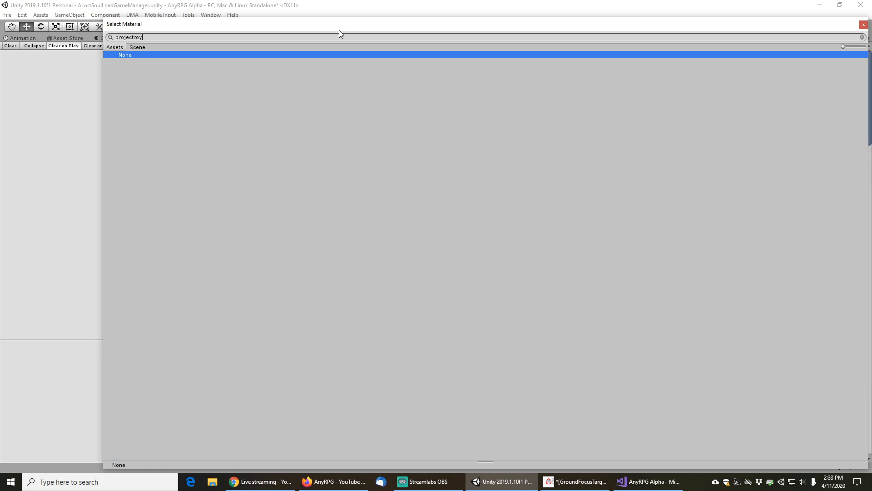
key(BackSpace)
key(BackSpace)
key(BackSpace)
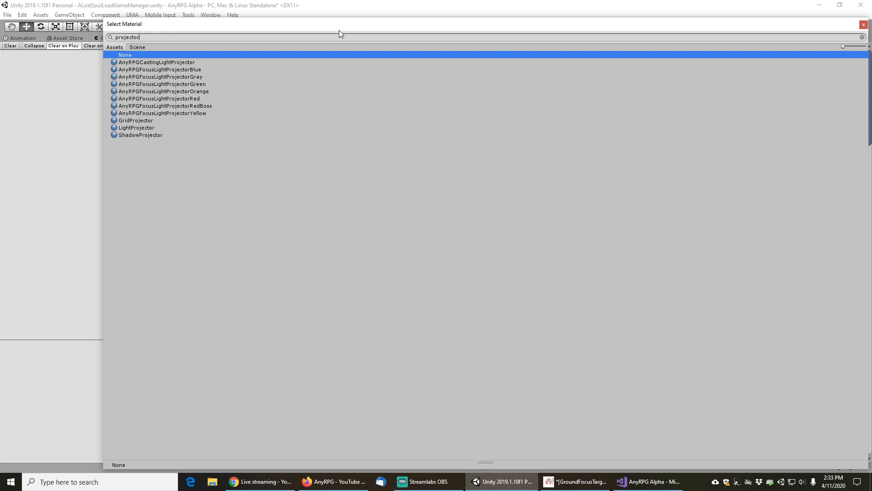
text(ory)
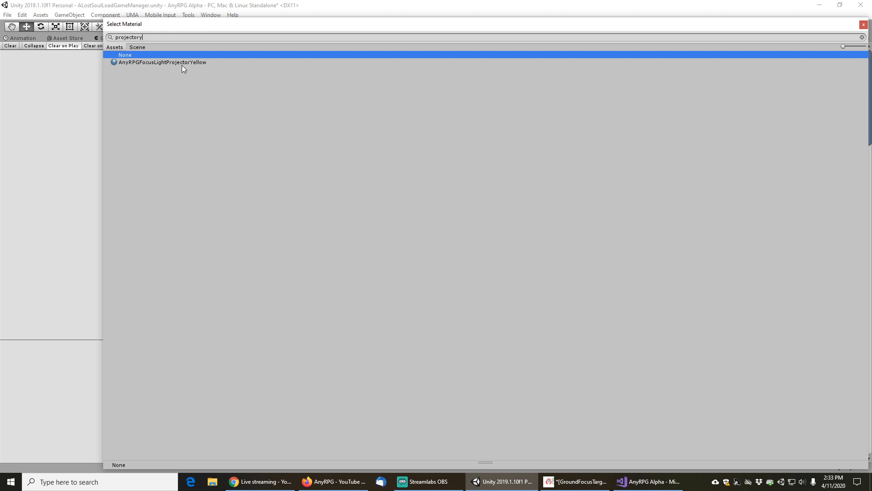
double_click(162, 62)
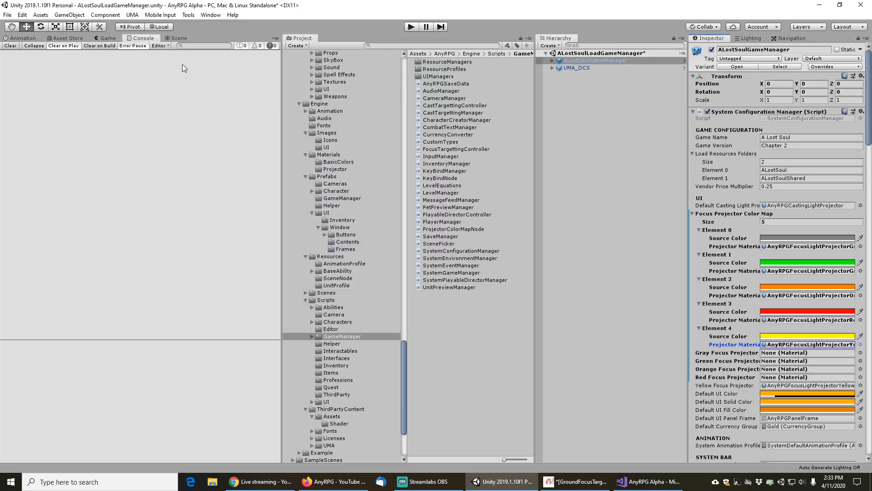
click(860, 385)
double_click(135, 57)
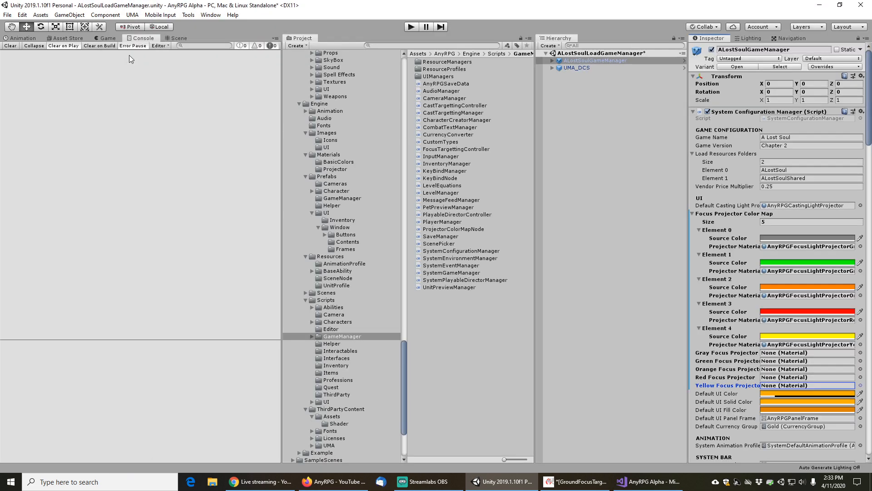
Try twice to apply the Focus Projector Color Map to the GameManager prefab
right_click(723, 213)
click(740, 228)
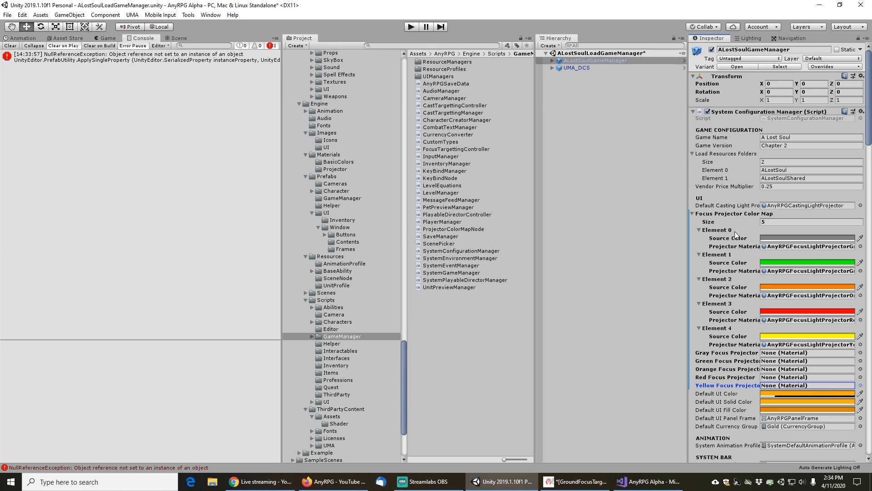
right_click(729, 213)
click(747, 228)
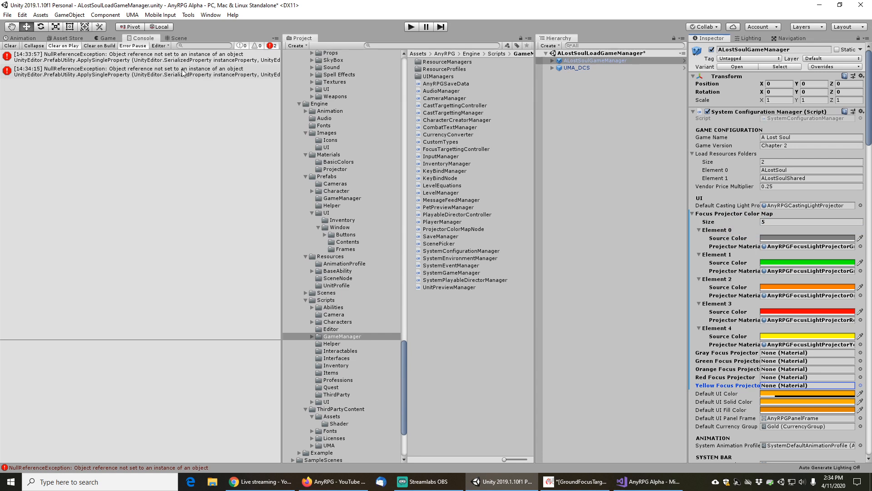
Save the scene and switch the editor layout to AnyRPG with the Console shown
click(8, 16)
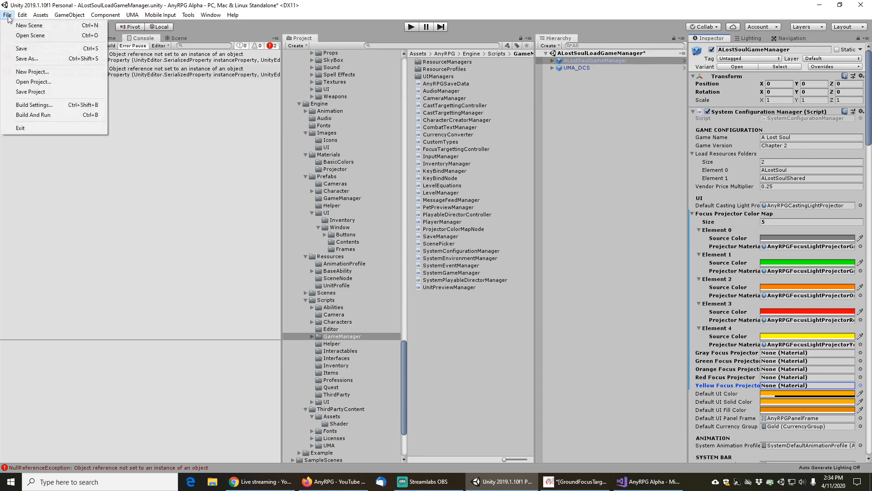
click(16, 47)
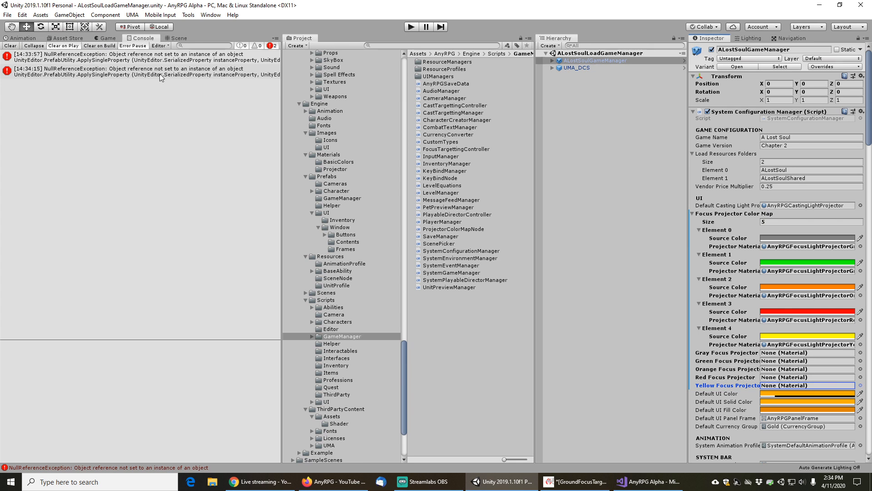
click(844, 27)
click(810, 55)
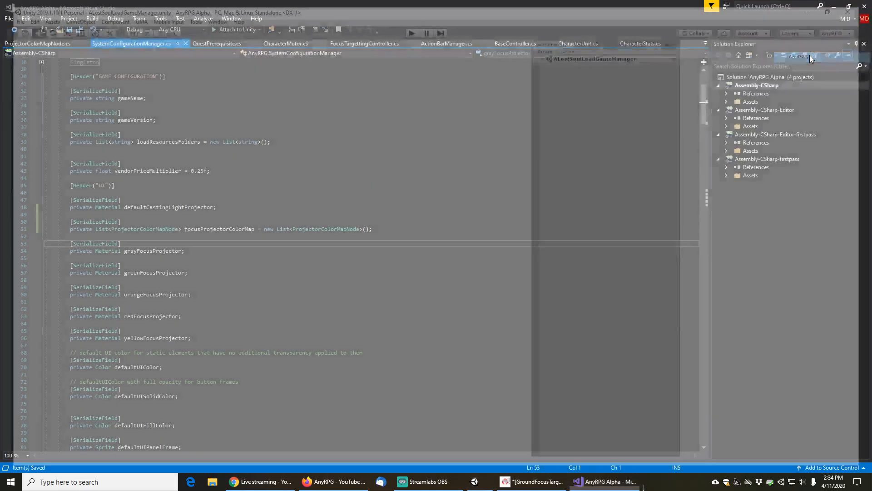
click(143, 38)
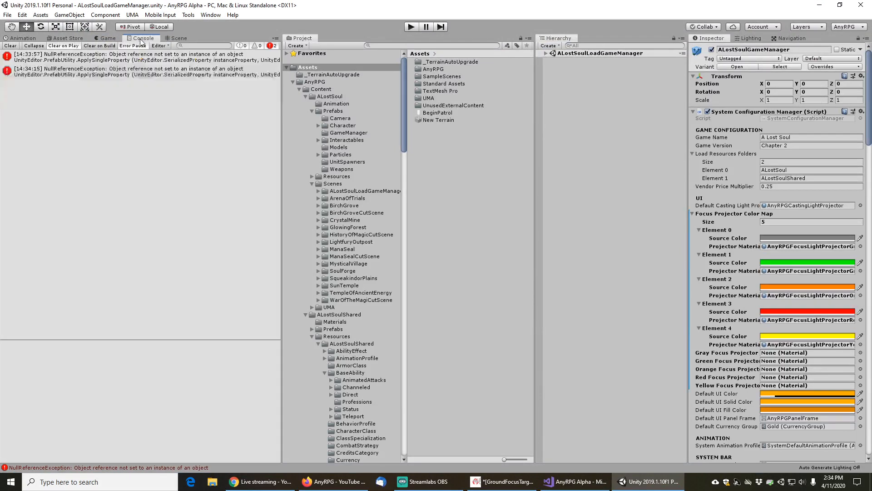
Try again to apply the color map to the GameManager prefab and open the resulting console error
right_click(722, 213)
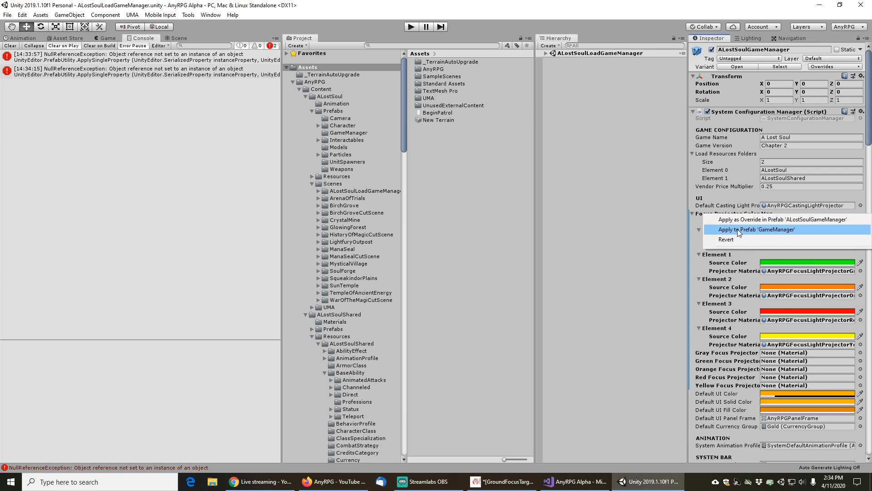
click(738, 229)
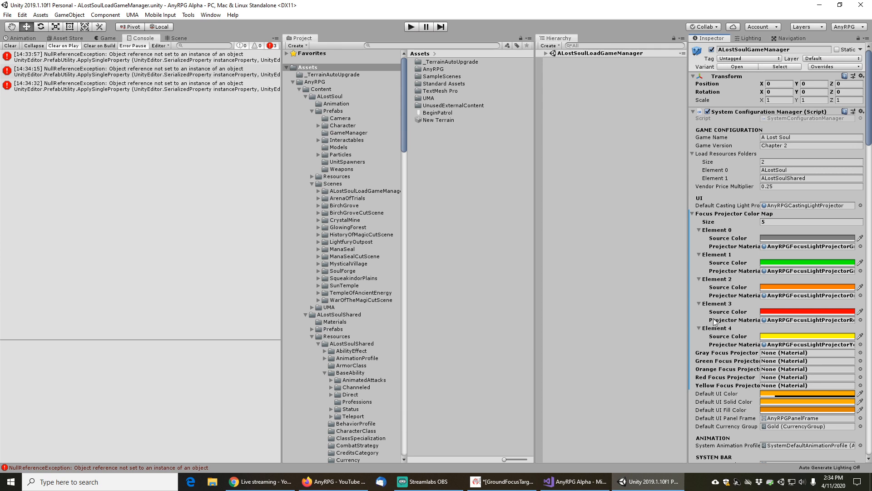
click(150, 88)
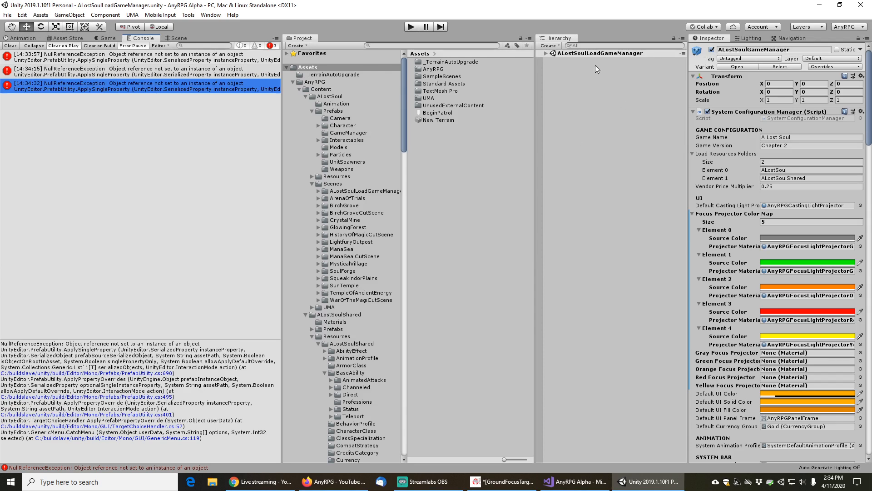
Expand the game manager in the hierarchy and apply the entire Focus Projector Color Map array to the prefab
click(547, 54)
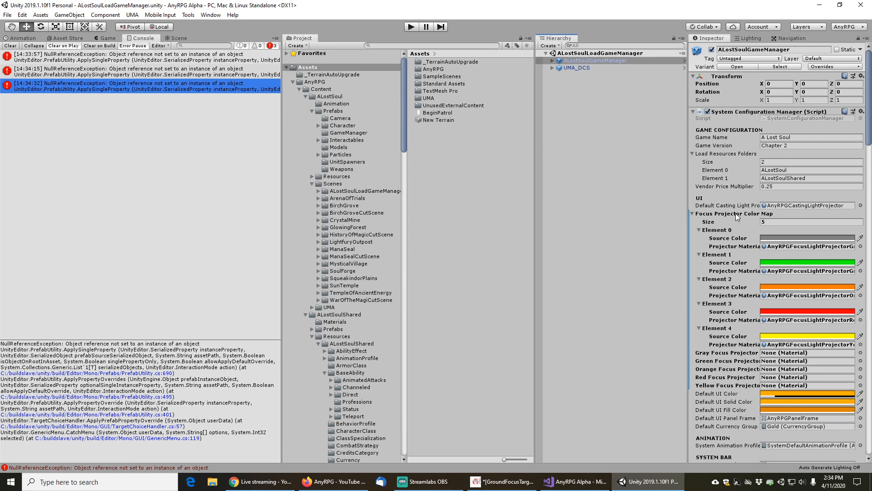
right_click(718, 230)
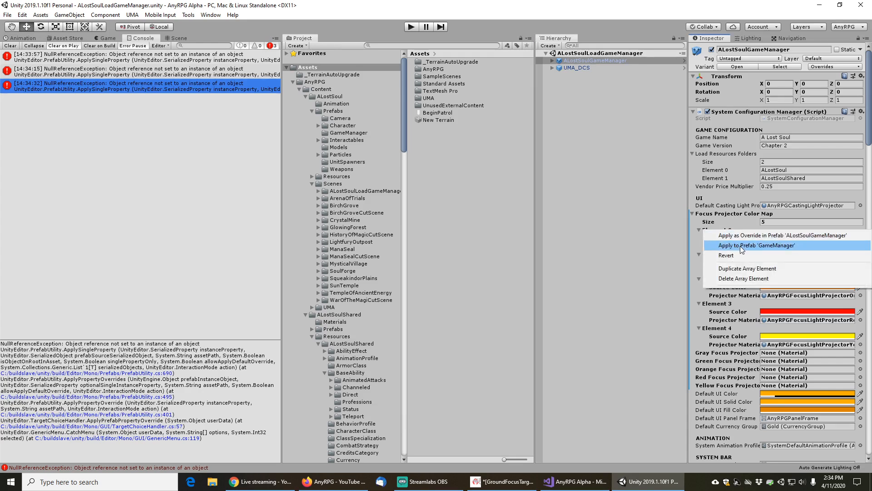
click(740, 246)
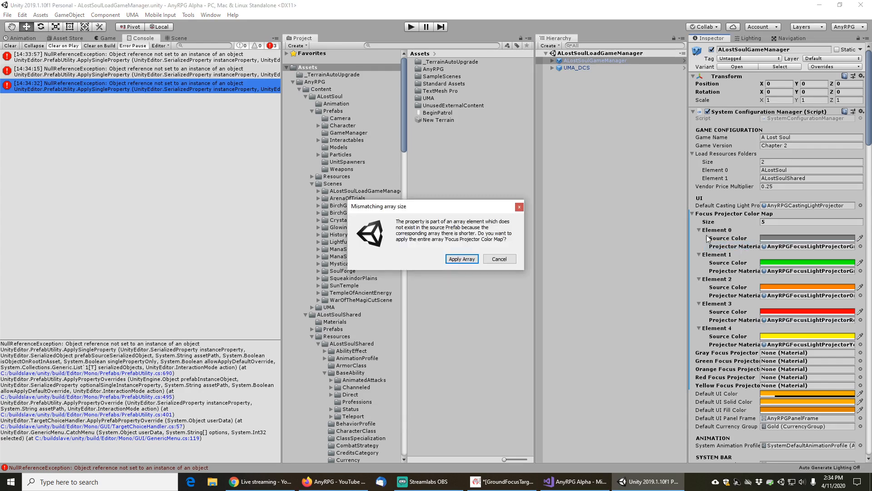
click(461, 259)
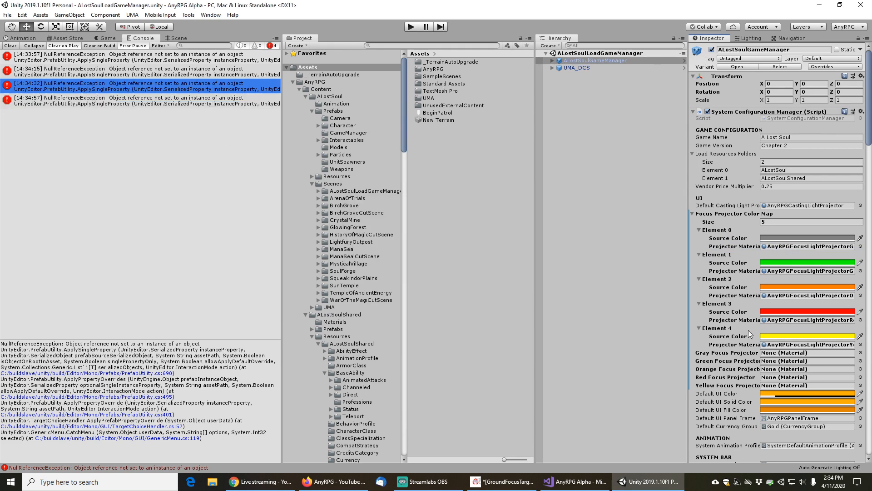
scroll(732, 385, down, 3)
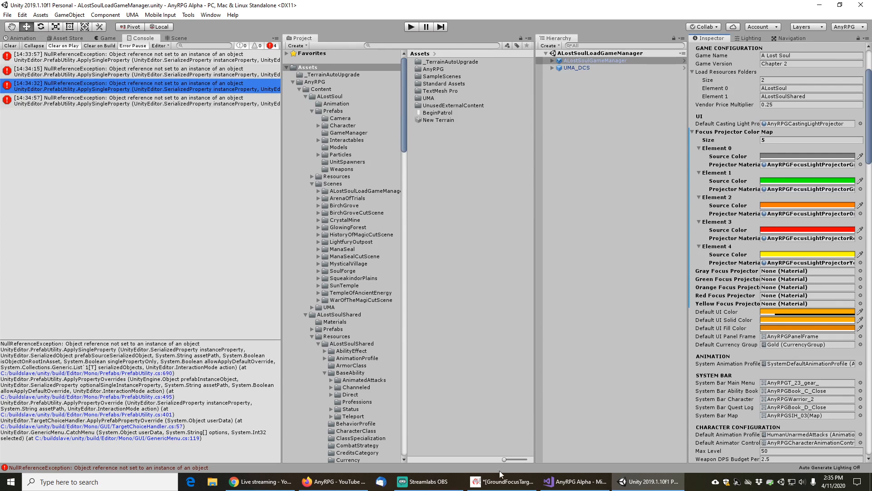
Switch to Visual Studio, delete the five separate gray, green, orange, red and yellow focus projector Material fields, and save
click(575, 482)
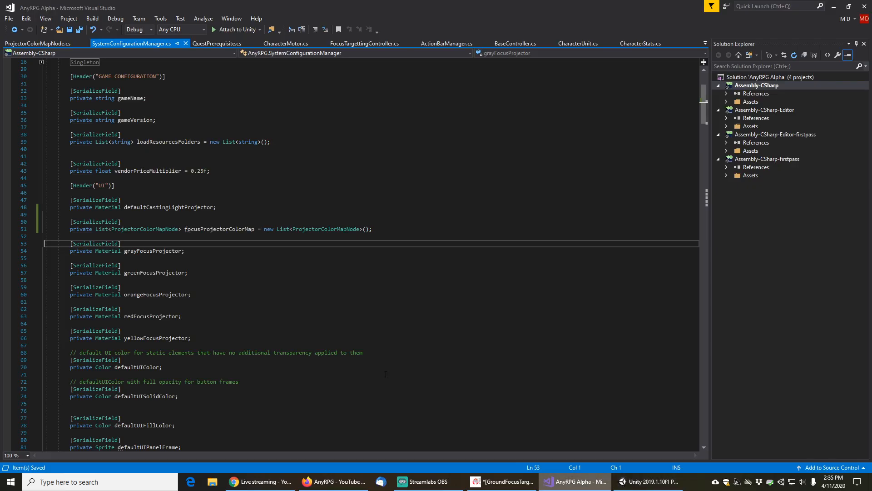
click(228, 257)
key(Up)
key(Up)
key(Home)
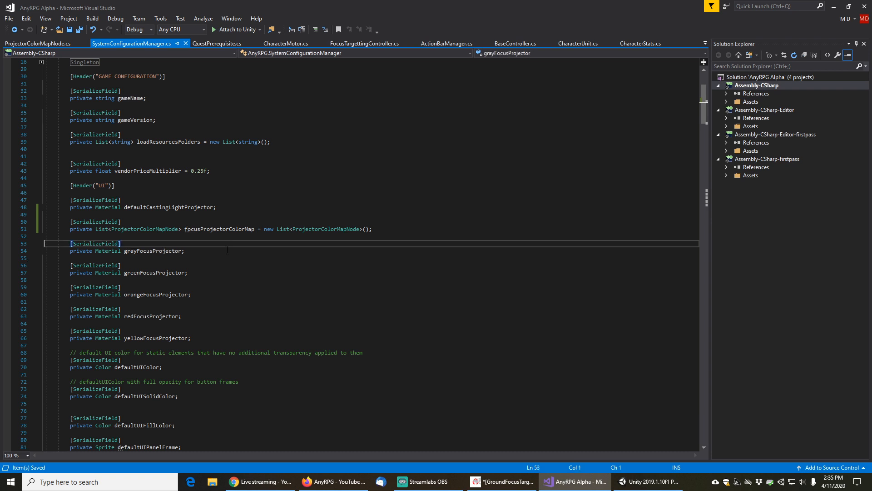
key(shift+Down)
key(shift+Down)
key(shift+Down)
key(shift+Down)
key(shift+Down)
key(shift+Down)
key(shift+Down)
key(shift+Down)
key(shift+Down)
key(shift+Down)
key(shift+Down)
key(shift+Down)
key(shift+Down)
key(shift+Down)
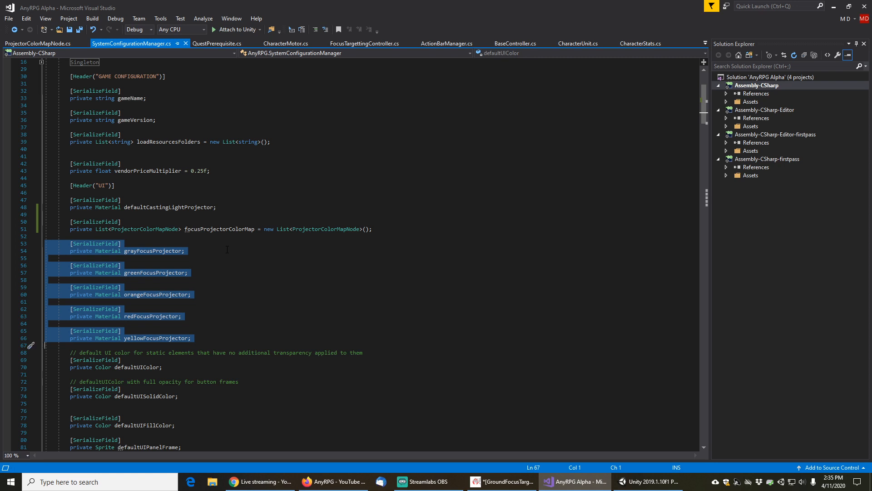
key(Delete)
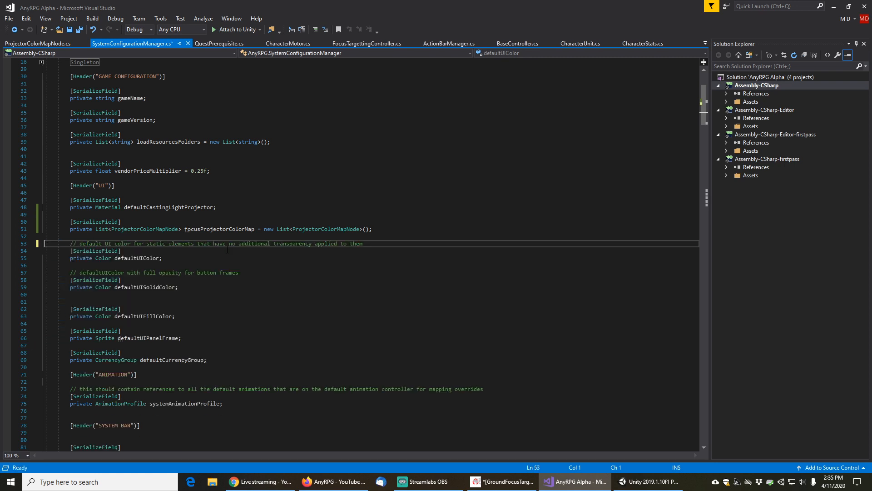
key(ctrl+s)
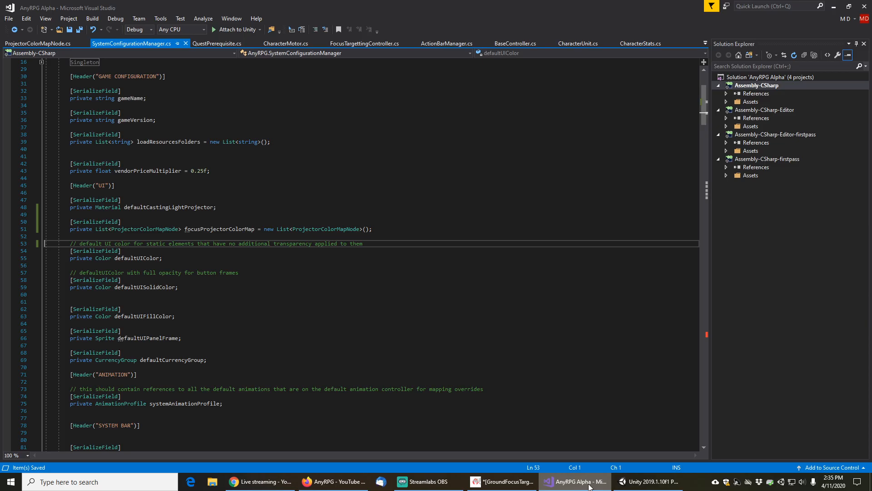
Return to Unity and review the compile errors listed in the console
click(649, 481)
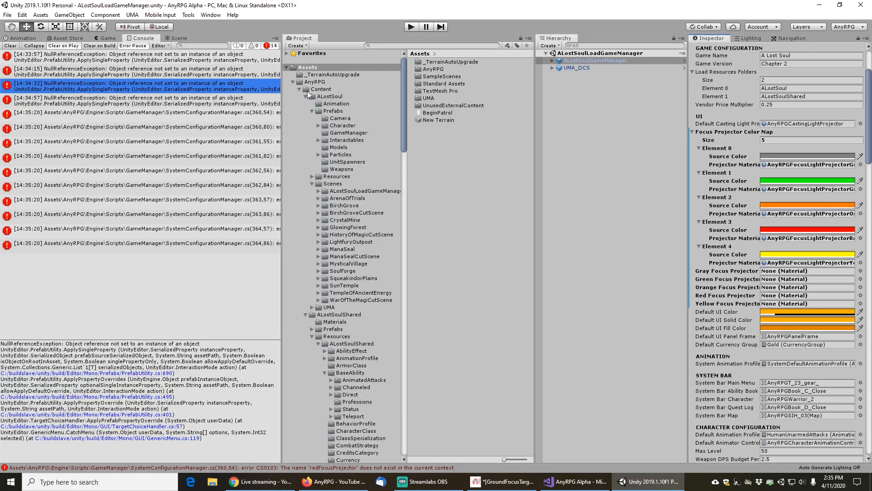
scroll(741, 132, up, 4)
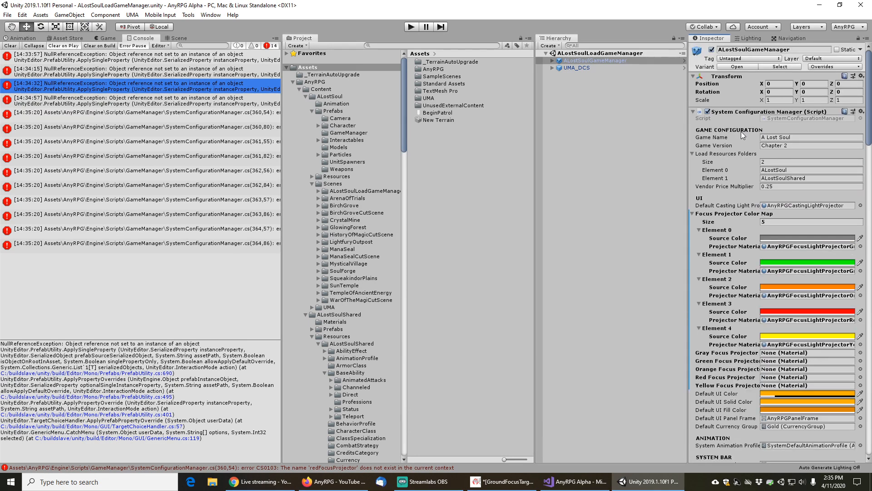
click(776, 118)
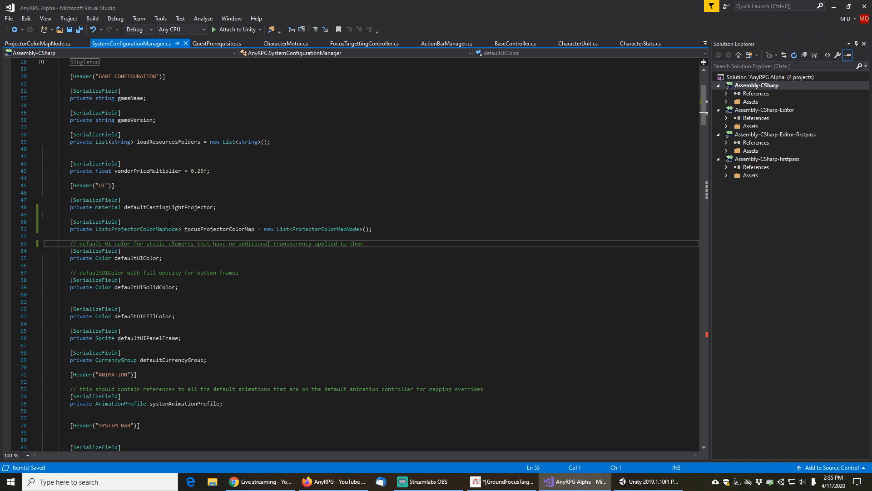
Encapsulate the focusProjectorColorMap field as a property while still using the field, and locate the generated property
click(208, 229)
right_click(209, 229)
click(225, 233)
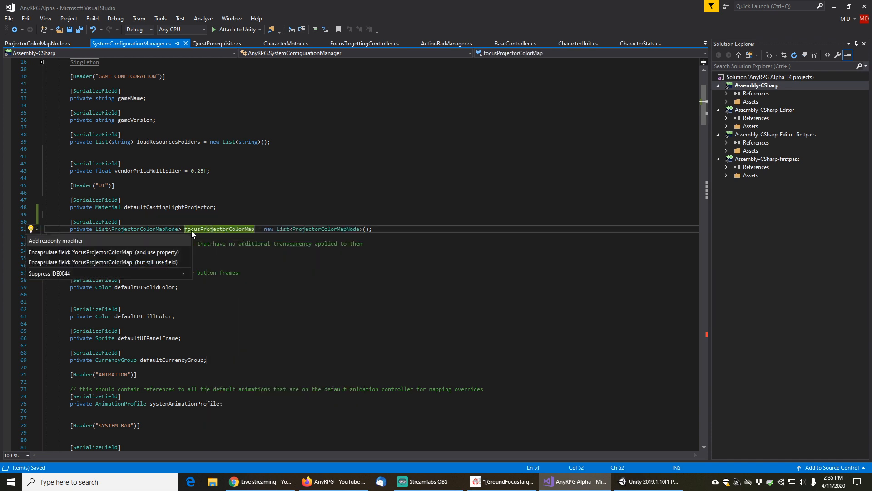
click(94, 261)
scroll(187, 313, down, 20)
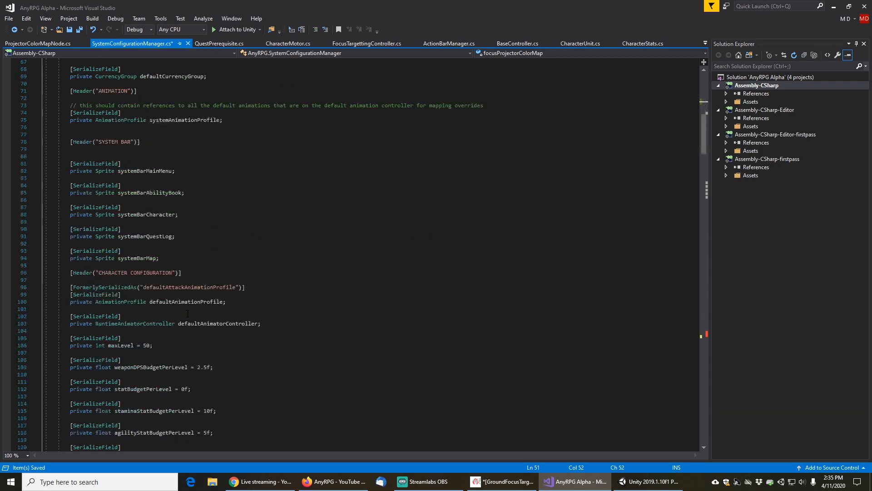
scroll(187, 313, down, 20)
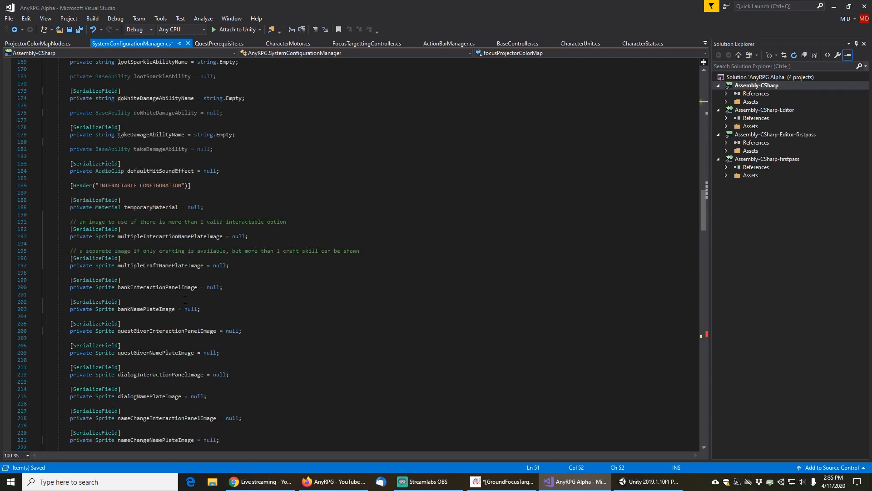
scroll(185, 300, down, 20)
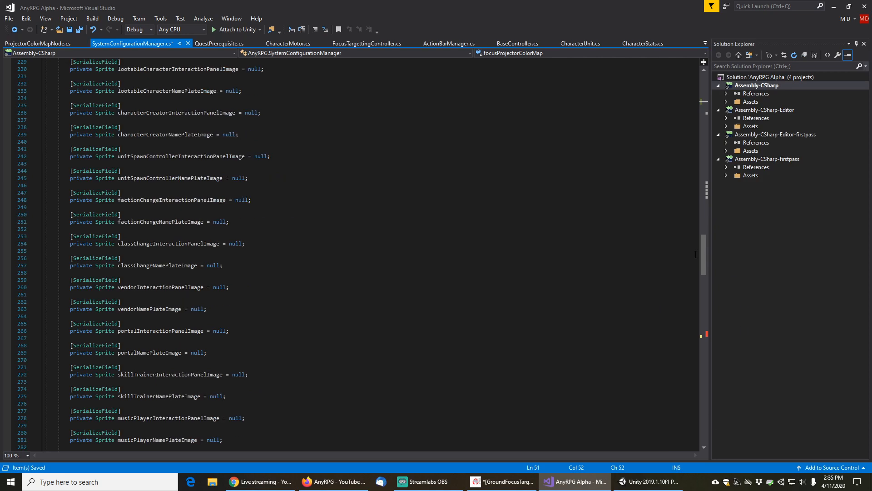
drag(705, 256, 705, 330)
click(181, 317)
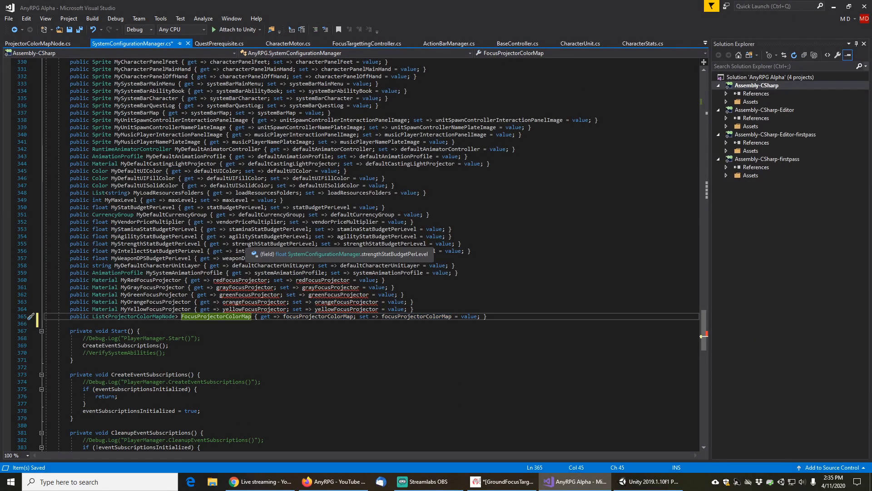
Rename the color map property to MyFocusProjectorColorMap, delete the five focus projector Material properties, and save
text(My)
key(End)
key(Up)
key(Up)
key(Up)
key(Up)
key(Up)
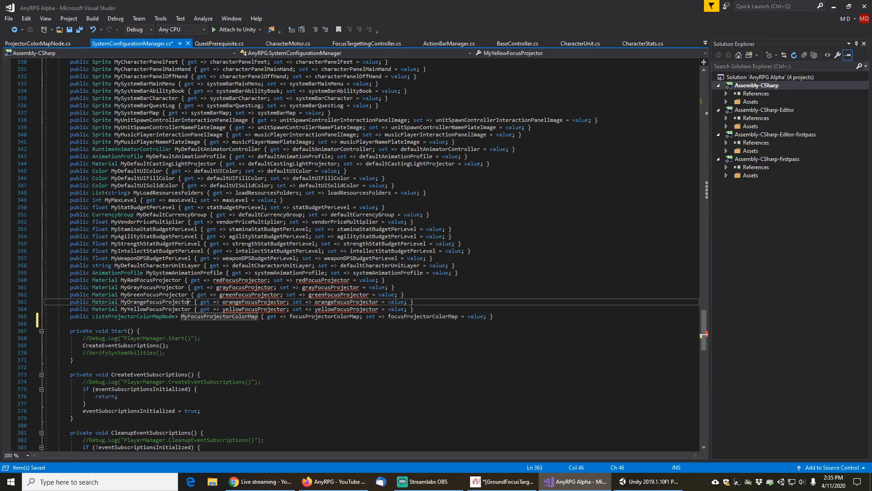
key(Home)
key(Home)
key(shift+Down)
key(shift+Down)
key(shift+Down)
key(shift+Down)
key(shift+Down)
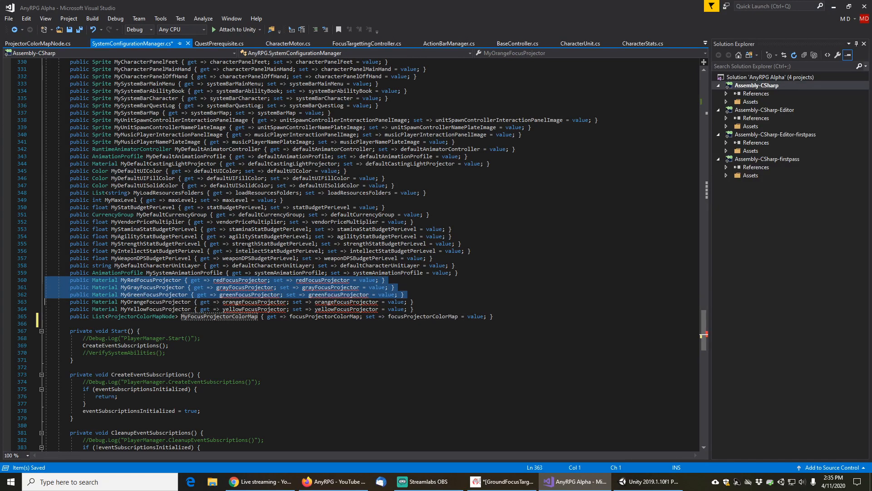
key(Delete)
key(ctrl+s)
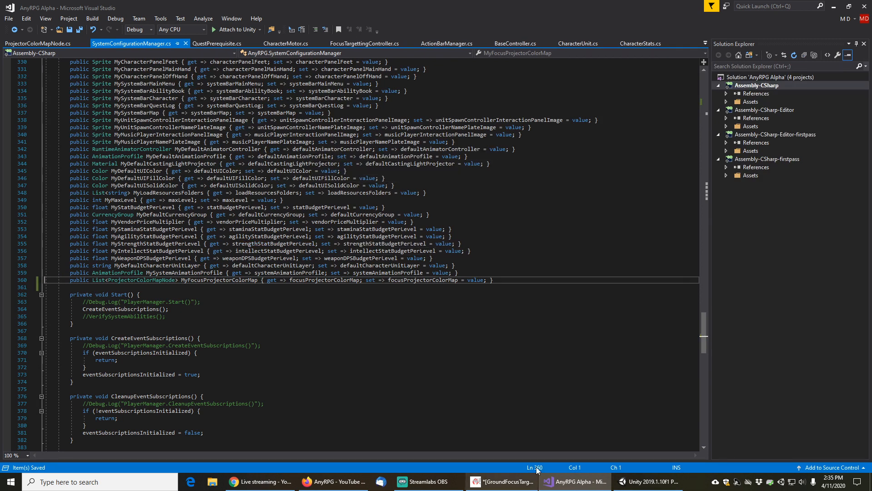
Switch to Unity and apply the Focus Projector Color Map to the GameManager prefab
click(630, 480)
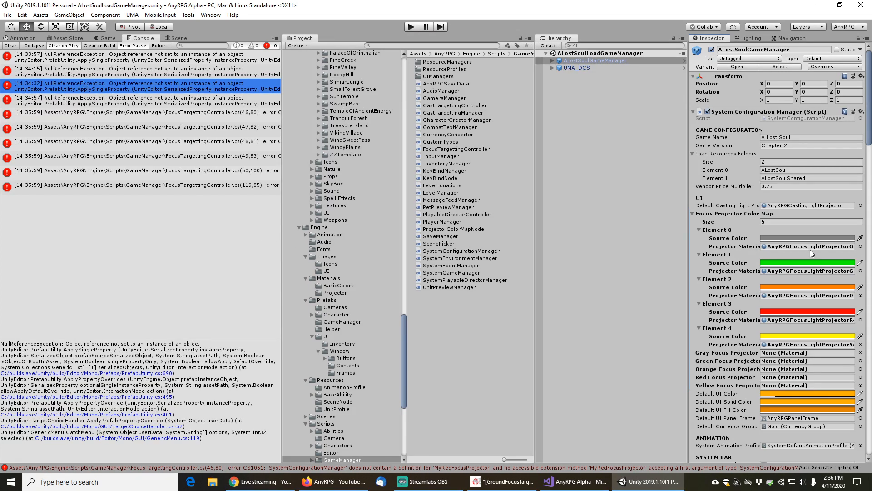
right_click(729, 214)
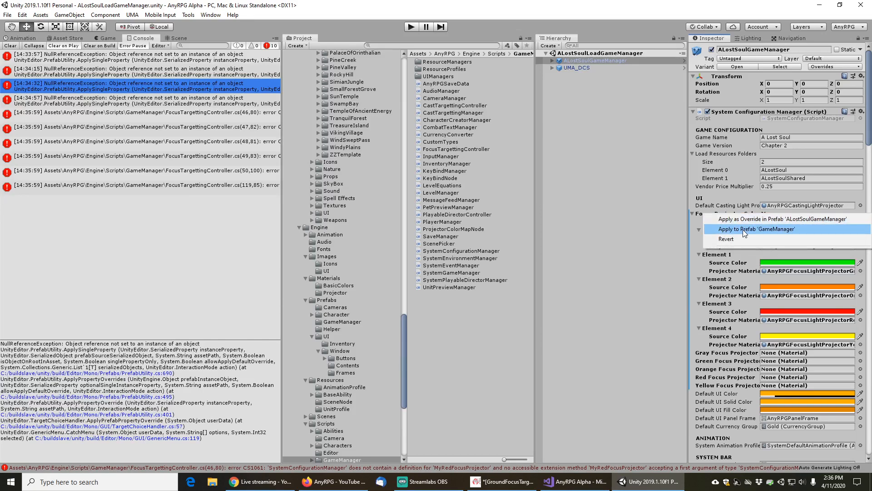
click(743, 230)
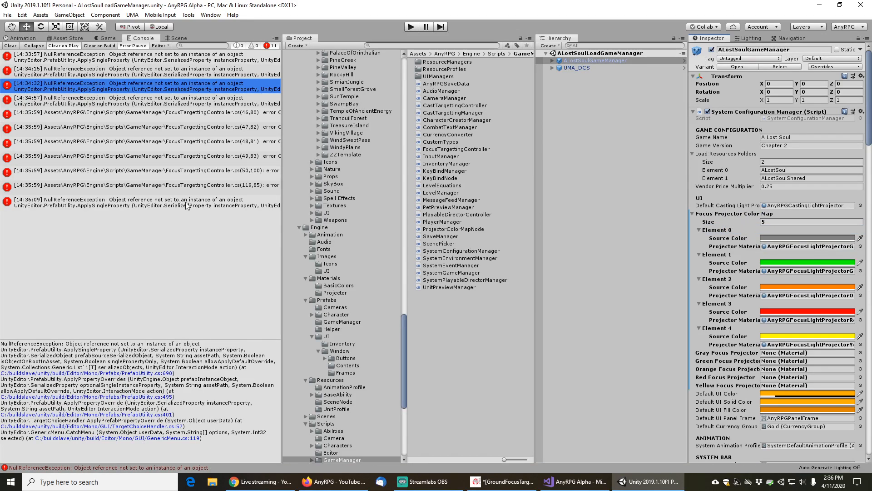
Open FocusTargettingController at the compile error and insert a foreach loop above the colorDictionary assignments in SetupController
double_click(175, 128)
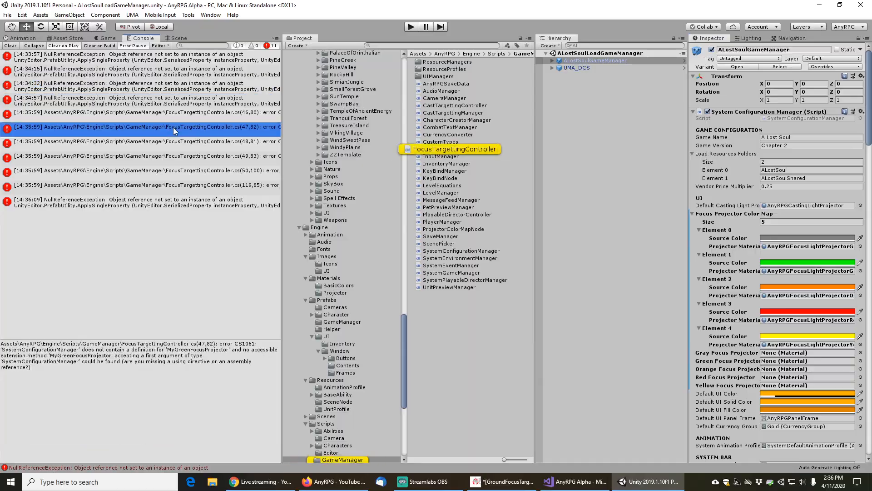
click(233, 211)
click(245, 239)
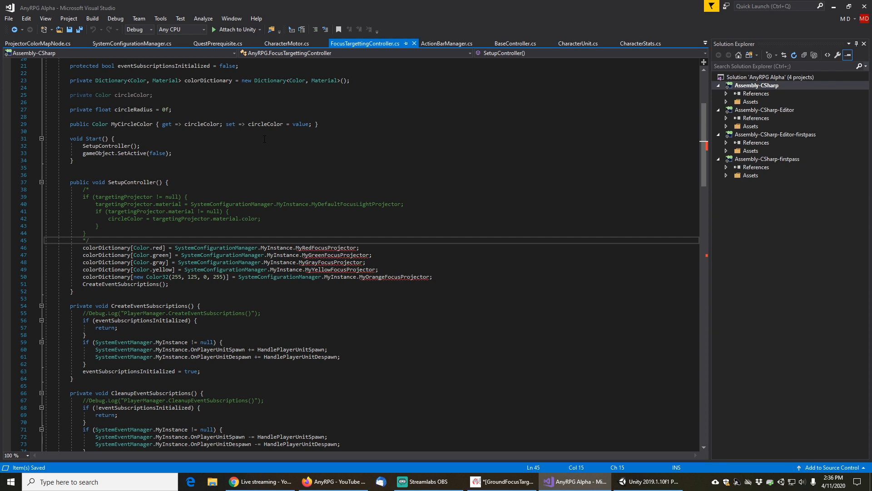
key(Return)
text(foreach)
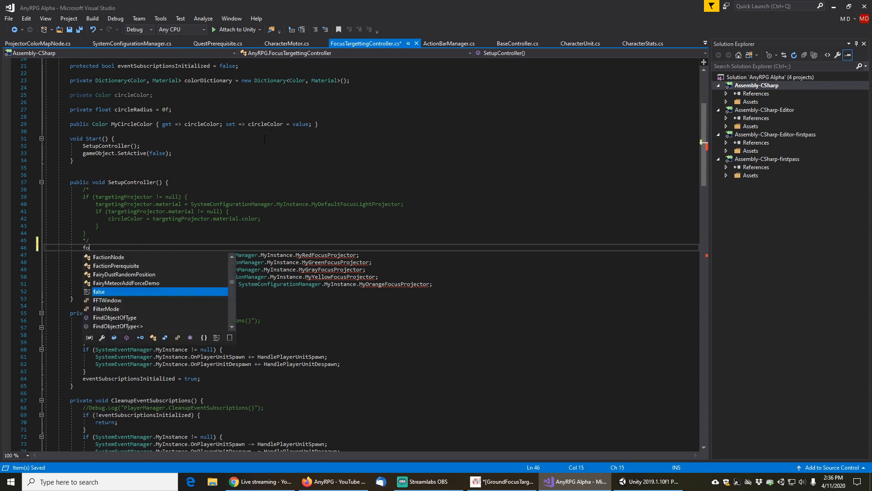
key(Tab)
key(Tab)
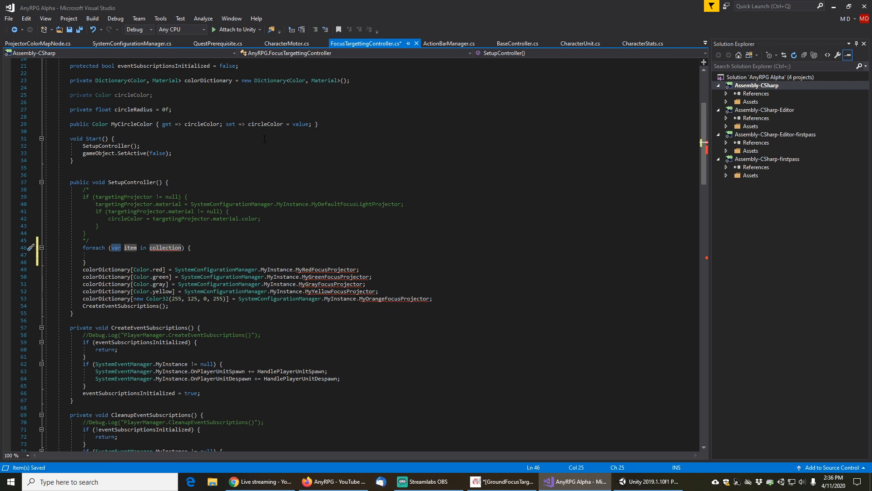
Set the loop variable's type to ProjectorColorMapNode and its name to colorMapNode
scroll(265, 139, down, 1)
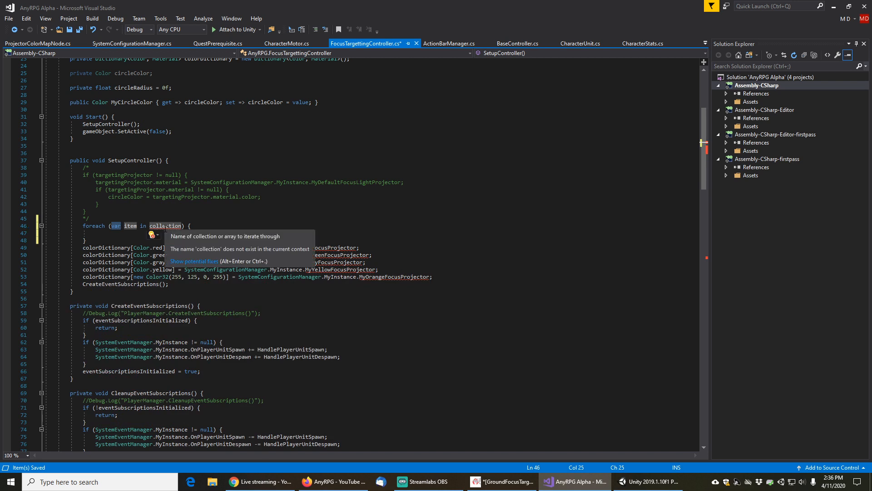
double_click(165, 227)
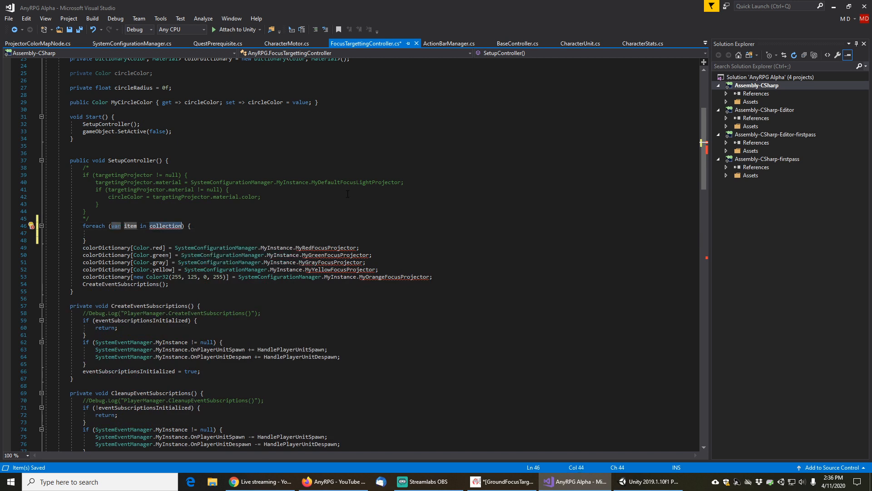
key(Home)
key(Tab)
text(ColorMap)
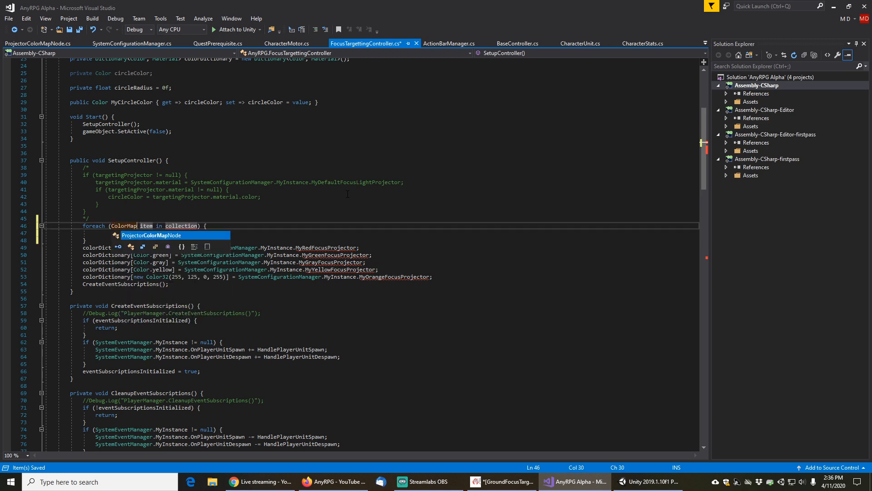
key(Tab)
key(Right)
key(shift+Right)
key(shift+Right)
key(shift+Right)
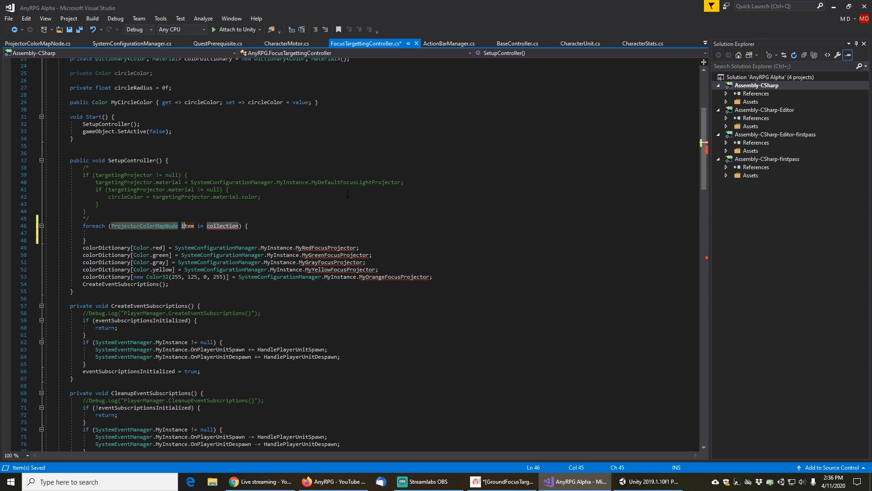
key(shift+Right)
text(colorMap)
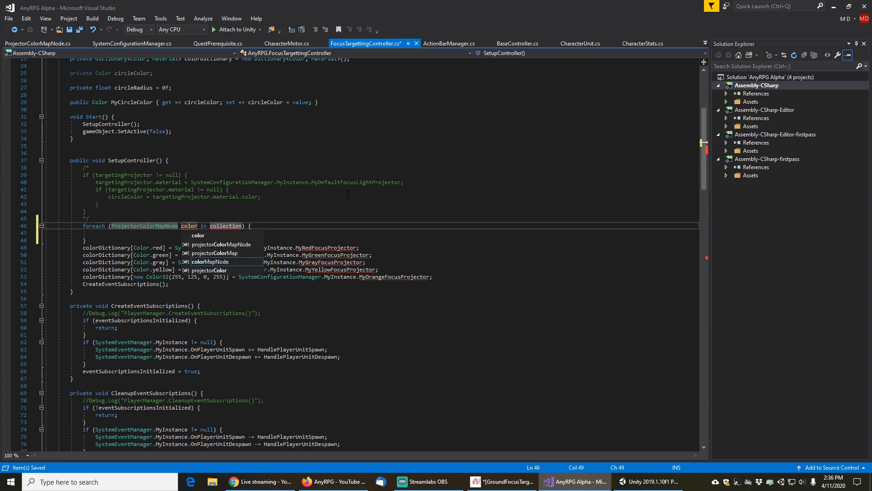
text(Node)
Make the loop iterate over SystemConfigurationManager.MyInstance.MyFocusProjectorColorMap
key(End)
key(Left)
key(Left)
key(Left)
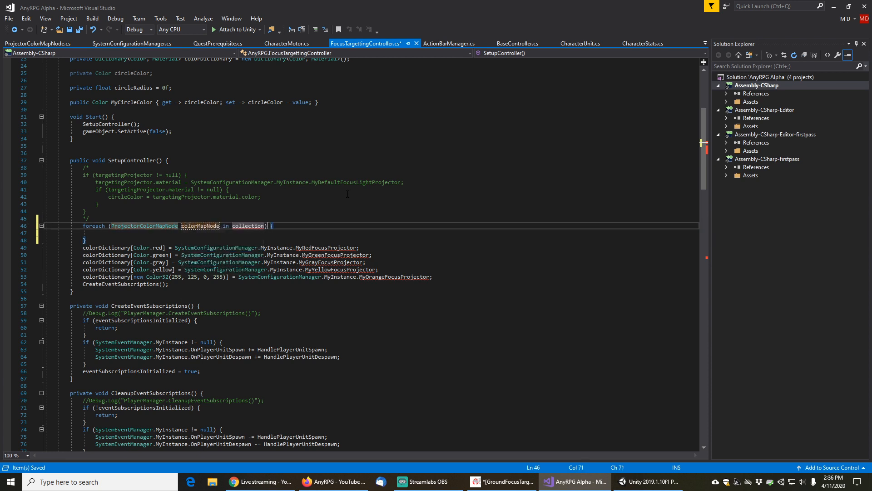
key(shift+Left)
key(shift+Left)
key(shift+Left)
key(shift+Left)
key(shift+Left)
key(shift+Left)
key(shift+Left)
key(shift+Left)
key(shift+Left)
key(shift+Left)
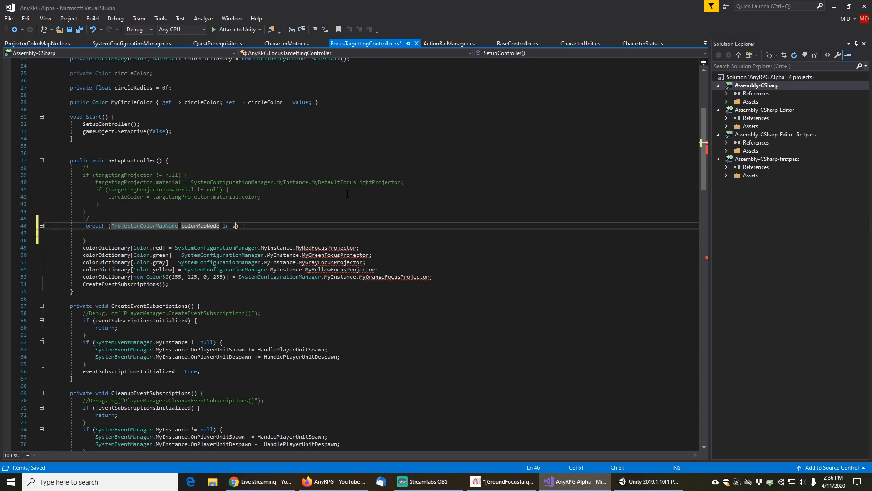
text(systemcon)
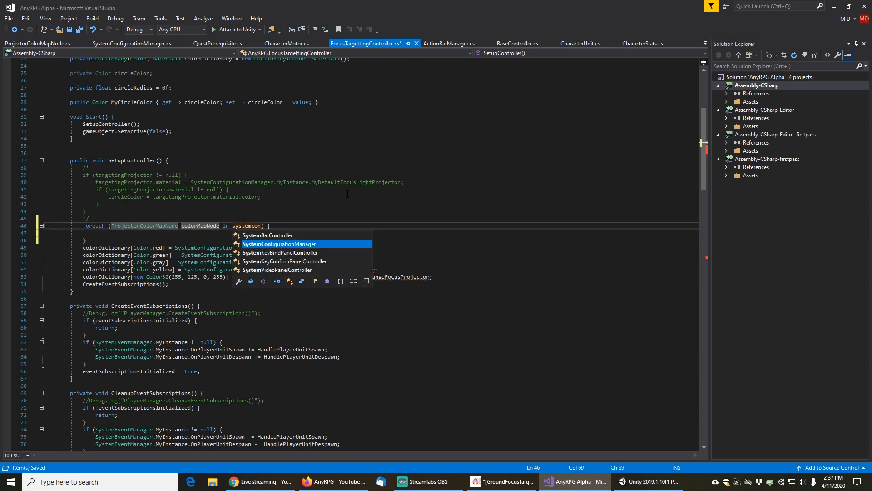
text(.MyInstance.)
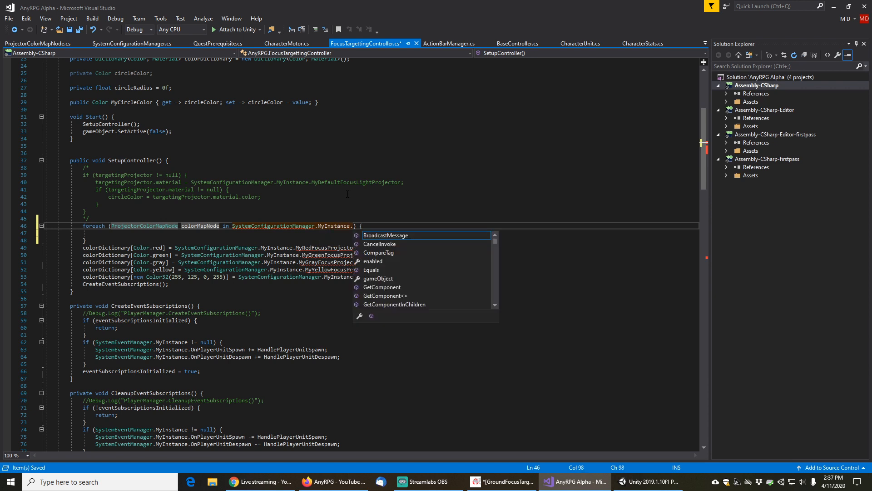
text(myc)
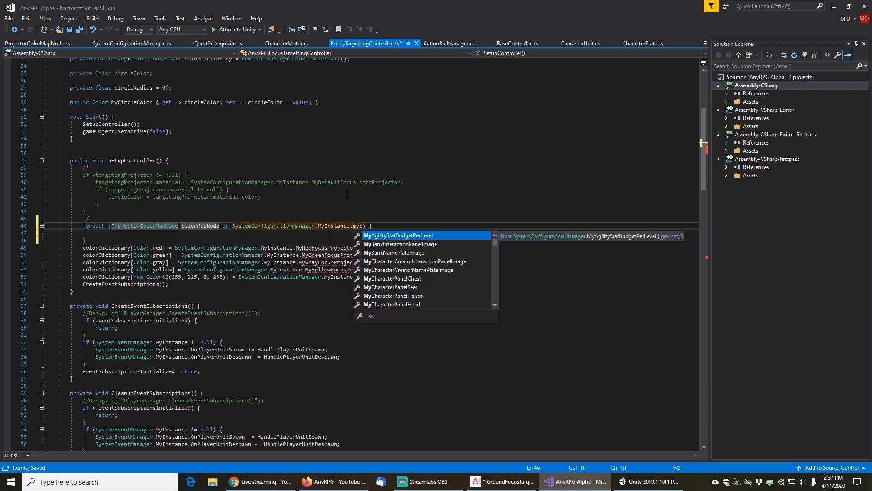
text(olo)
key(Down)
key(Down)
key(Down)
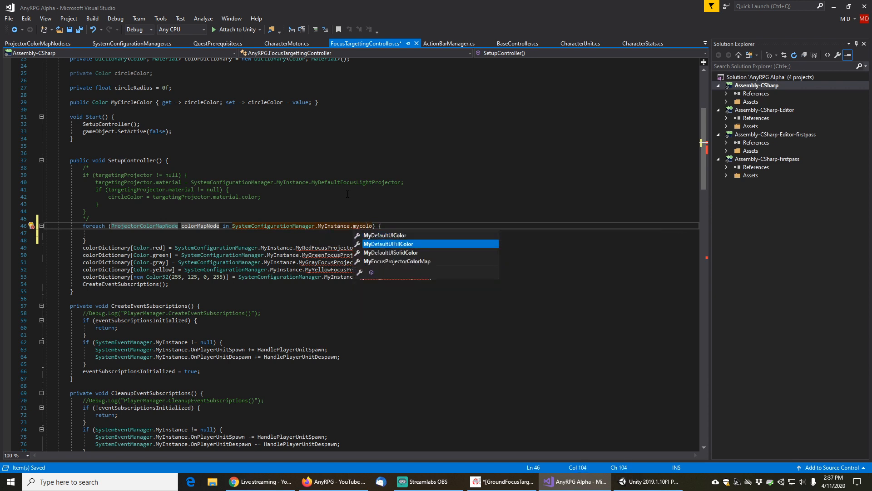
key(Tab)
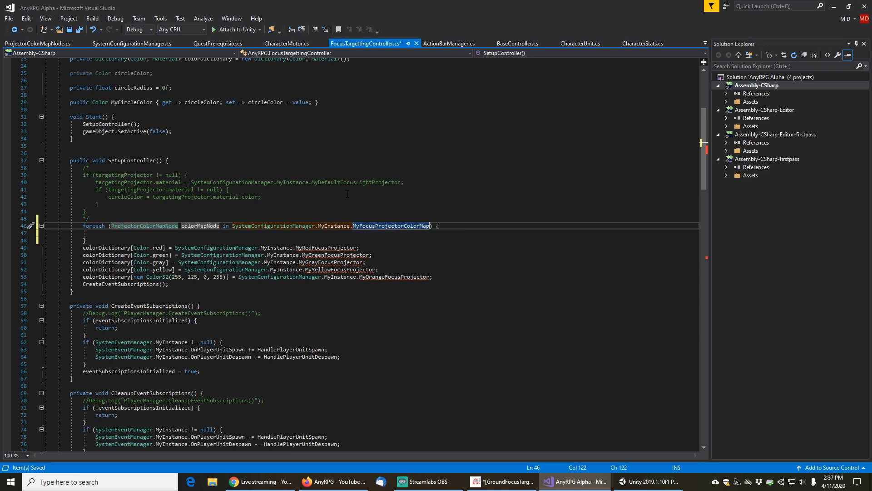
Move the red colorDictionary assignment line into the foreach loop body
key(Down)
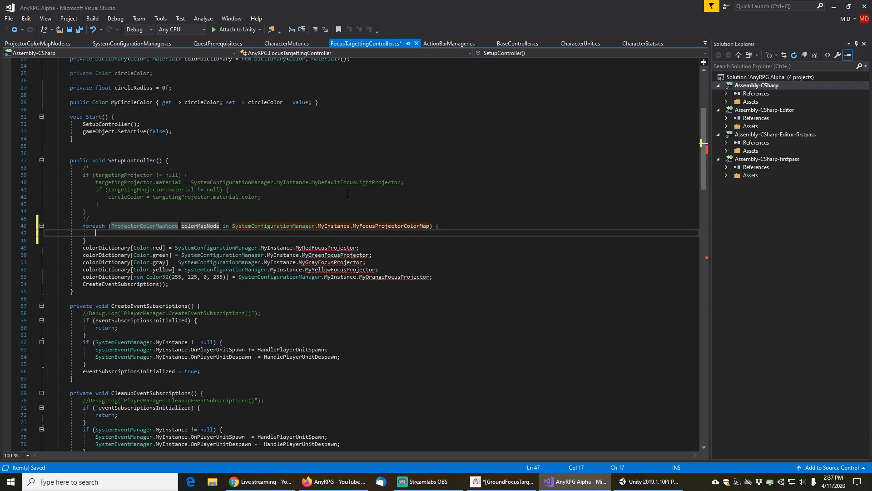
key(Down)
key(Down)
key(Home)
key(shift+Down)
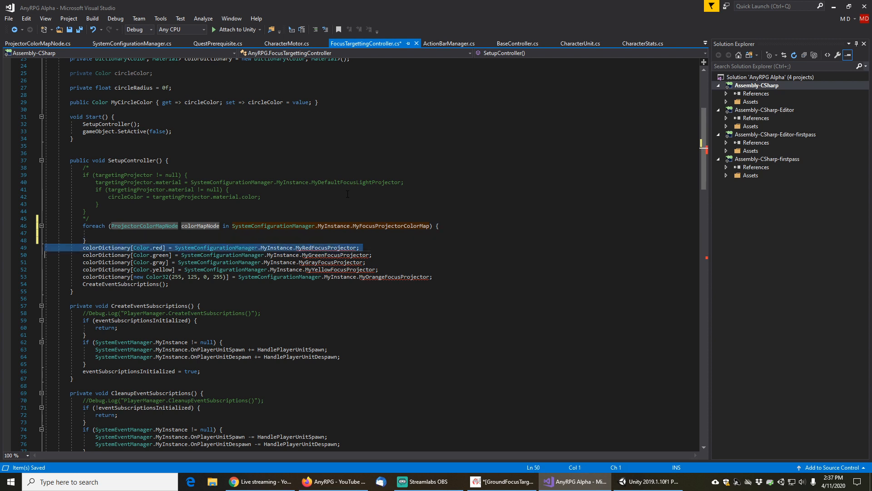
key(ctrl+x)
key(Up)
key(Up)
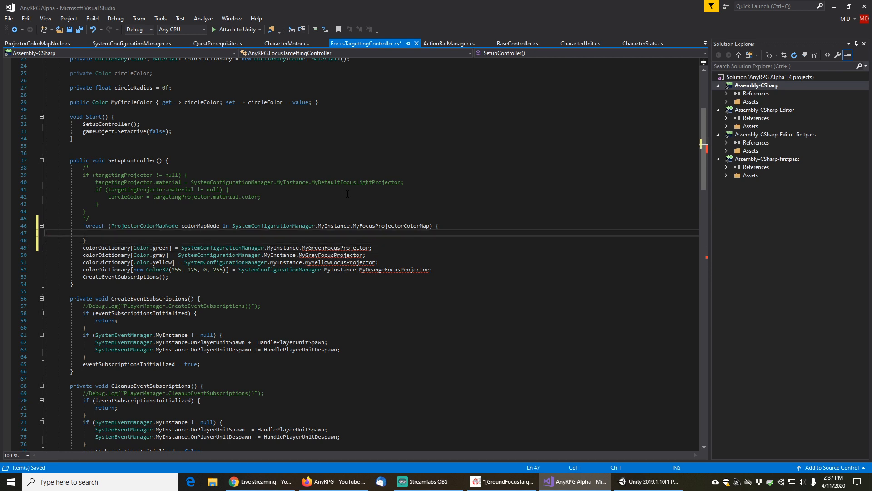
key(ctrl+v)
key(BackSpace)
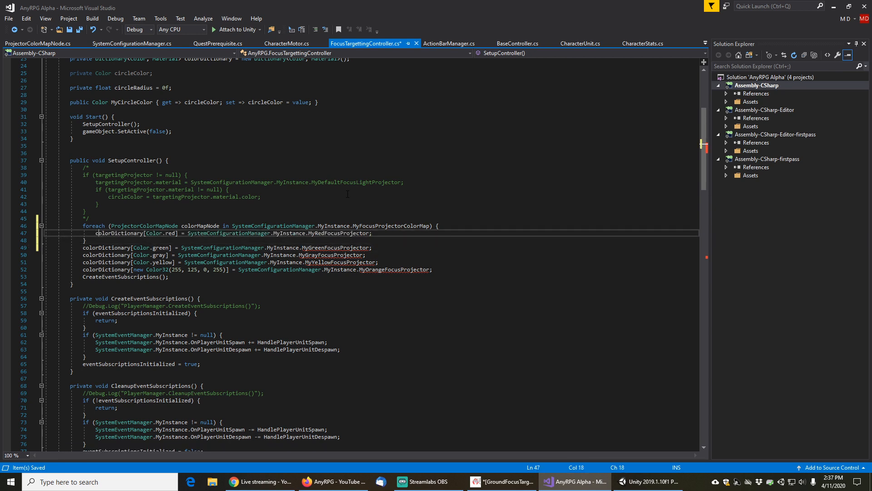
Change that assignment's dictionary key to colorMapNode.MySourceColor
key(Right)
key(Right)
key(Right)
key(Right)
key(Right)
key(Right)
key(Right)
key(Right)
key(Right)
key(Right)
key(Right)
key(Right)
key(Right)
key(Right)
key(Right)
key(Right)
key(Right)
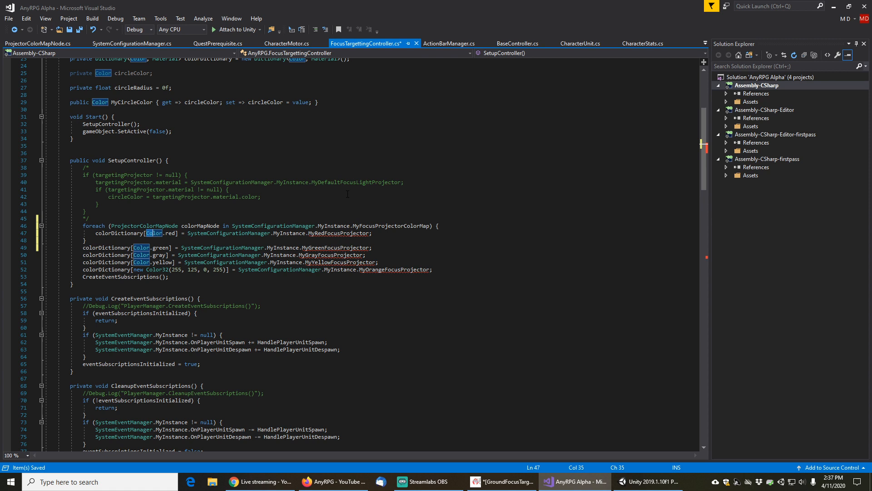
key(Left)
key(Left)
key(shift+Right)
key(shift+Right)
key(shift+Right)
key(shift+Right)
key(shift+Right)
key(shift+Right)
key(shift+Right)
key(shift+Right)
key(shift+Right)
text(colorM)
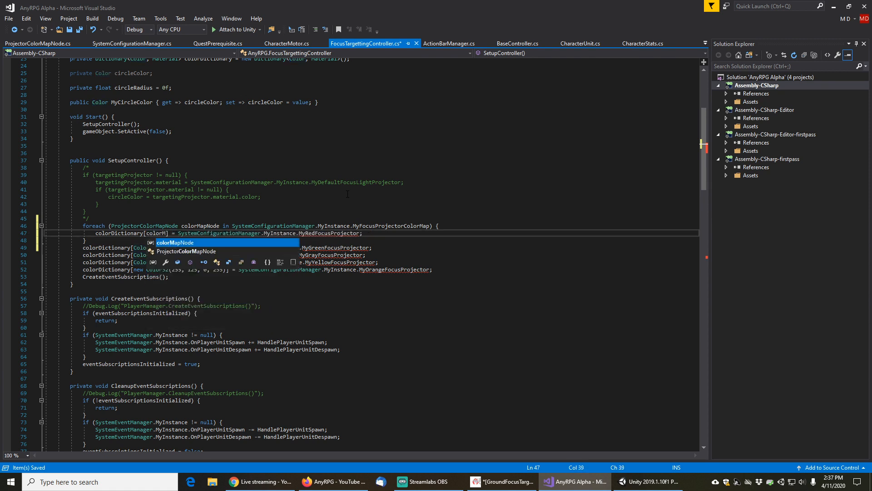
key(Tab)
text(.)
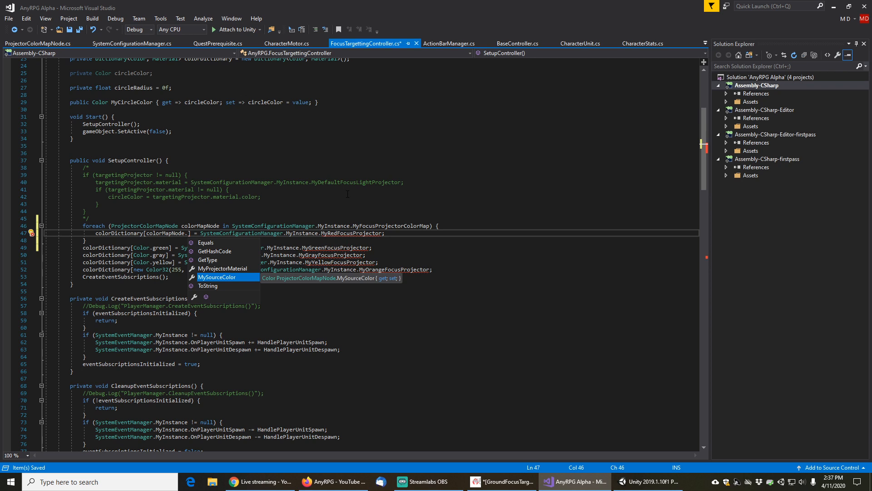
key(Tab)
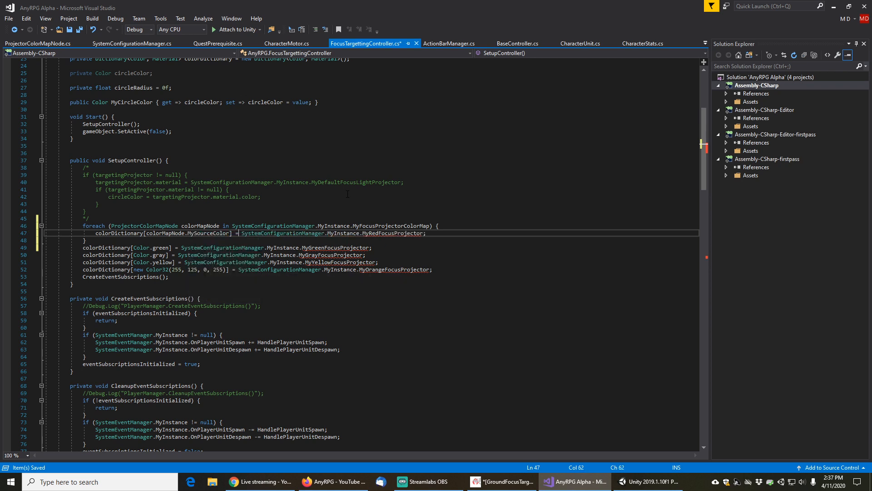
Replace the assigned value with colorDictionary[]
key(Right)
key(Right)
key(Right)
key(Right)
key(shift+End)
key(shift+Left)
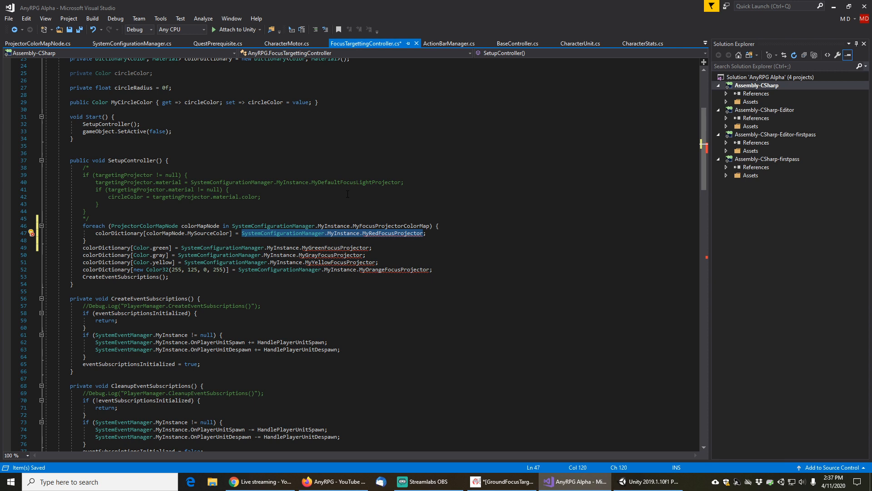
text(colorDictionary)
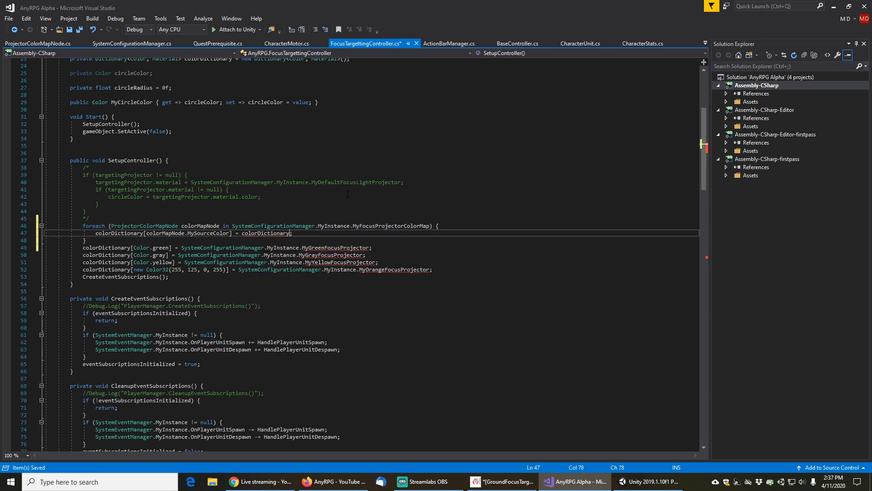
text([])
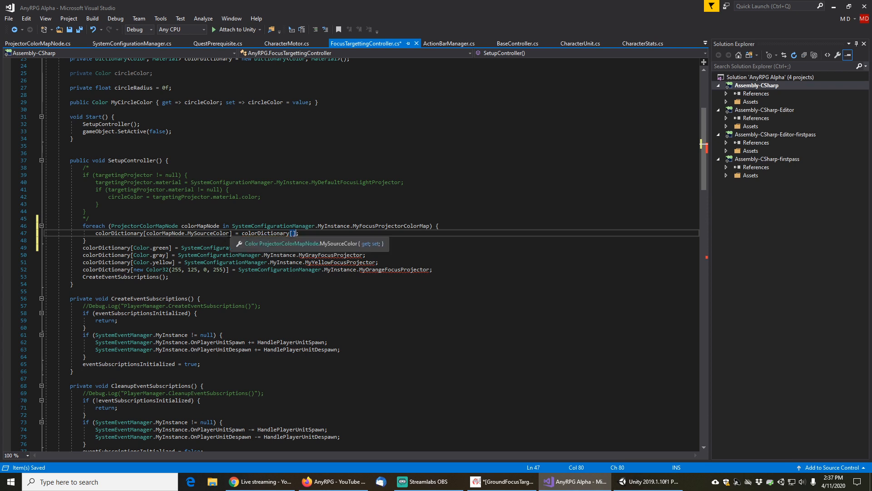
Set the loop assignment's value to colorMapNode.MyProjectorMaterial
click(242, 233)
key(ctrl+shift+Right)
key(ctrl+shift+Right)
key(ctrl+shift+Right)
text(colormapn)
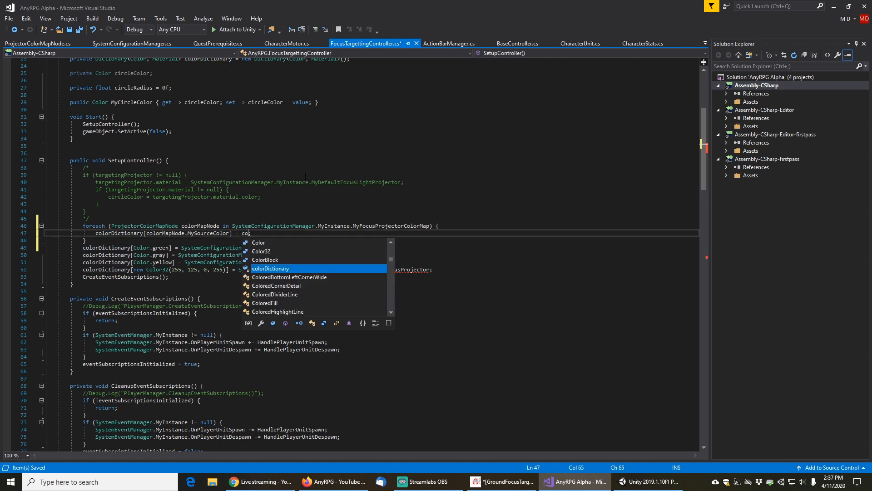
text(.)
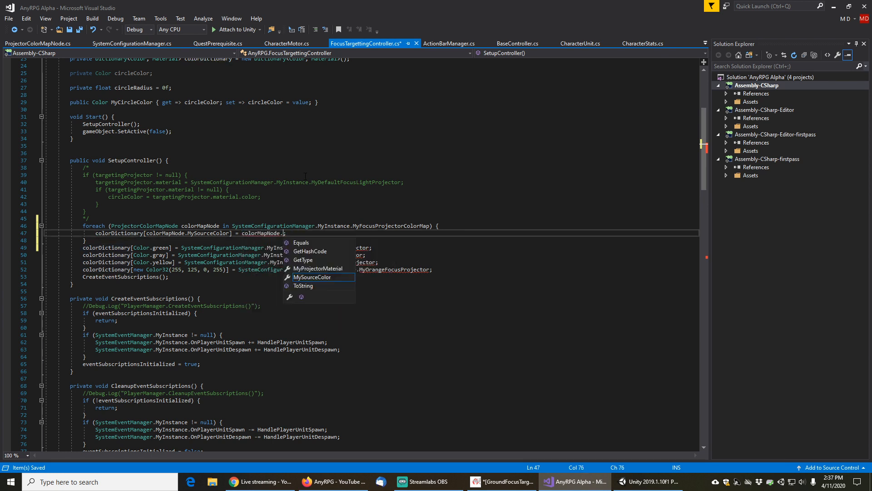
key(Tab)
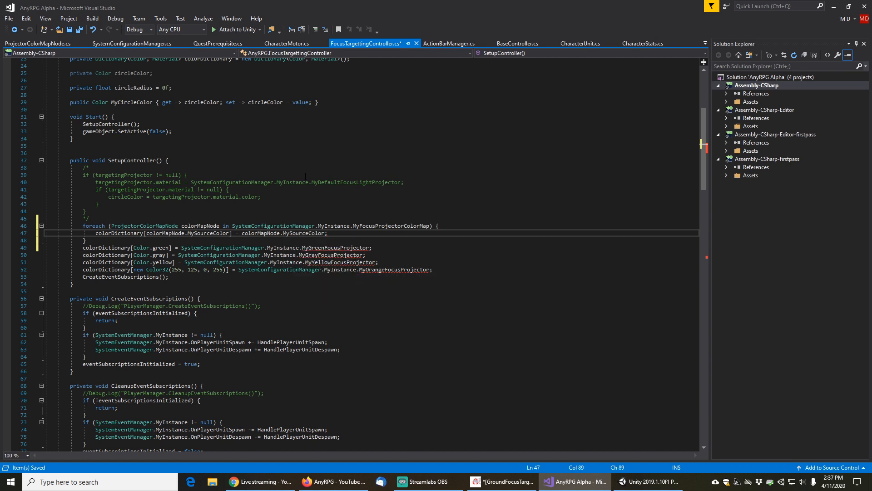
key(shift+Left)
key(shift+Left)
key(shift+Left)
key(shift+Left)
key(shift+Left)
key(shift+Left)
key(shift+Left)
key(shift+Left)
key(shift+Left)
key(shift+Left)
key(shift+Left)
key(shift+Left)
key(shift+Left)
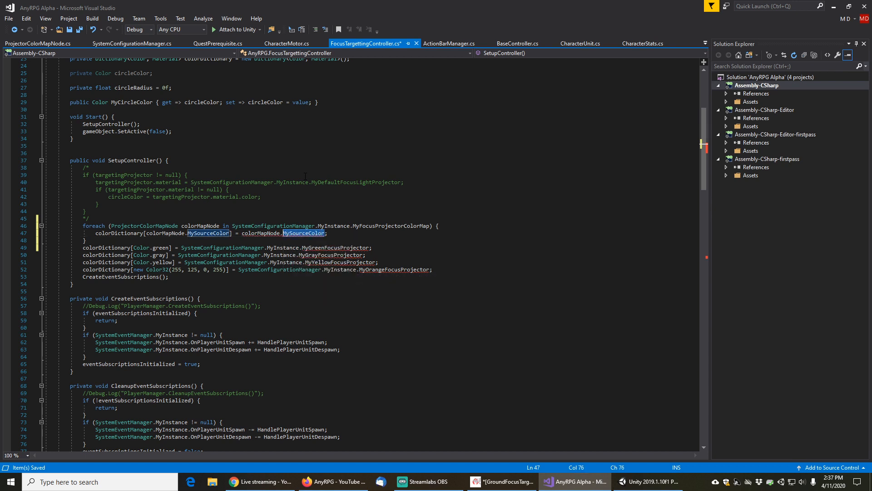
text(MyProj)
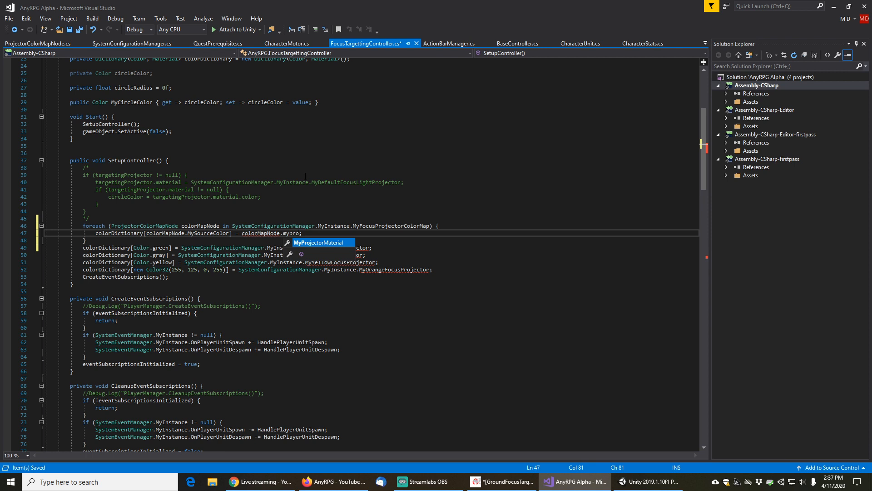
key(Tab)
Delete the four hard-coded colorDictionary assignments for green, gray, yellow and orange below the loop
key(Down)
key(Down)
key(Home)
key(Home)
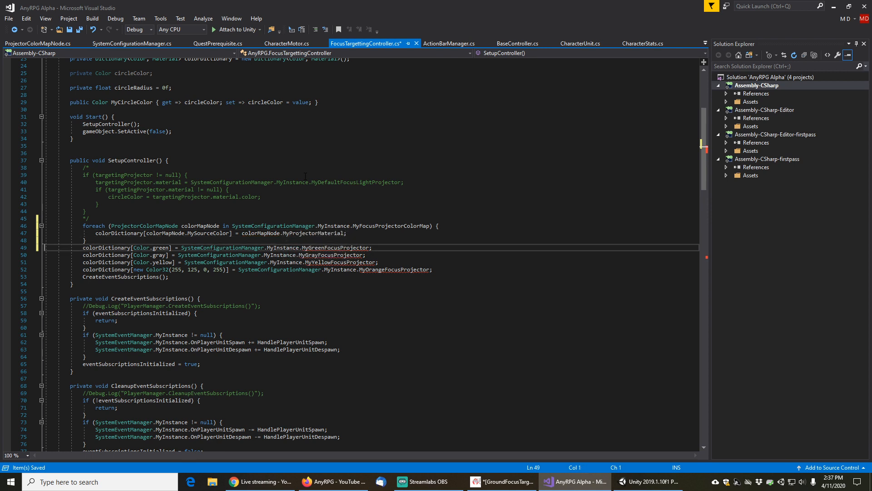
key(shift+Down)
key(shift+Down)
key(shift+Down)
key(shift+Down)
key(Delete)
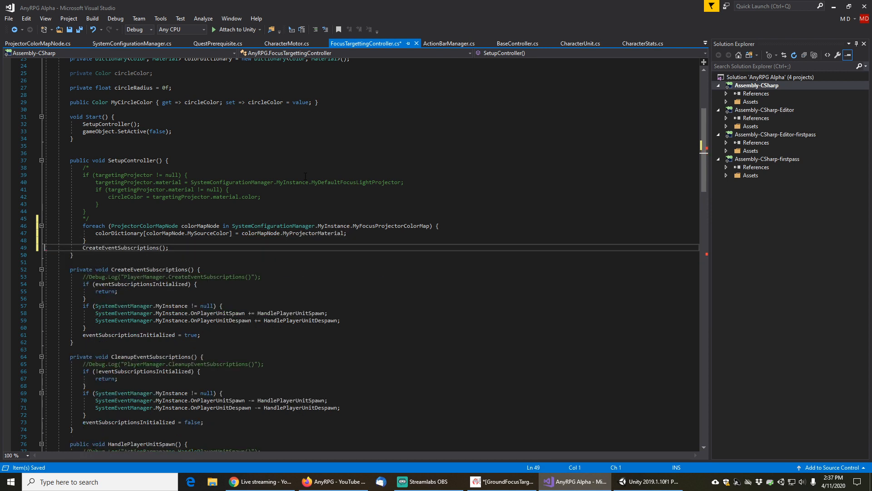
key(Up)
key(Up)
key(Home)
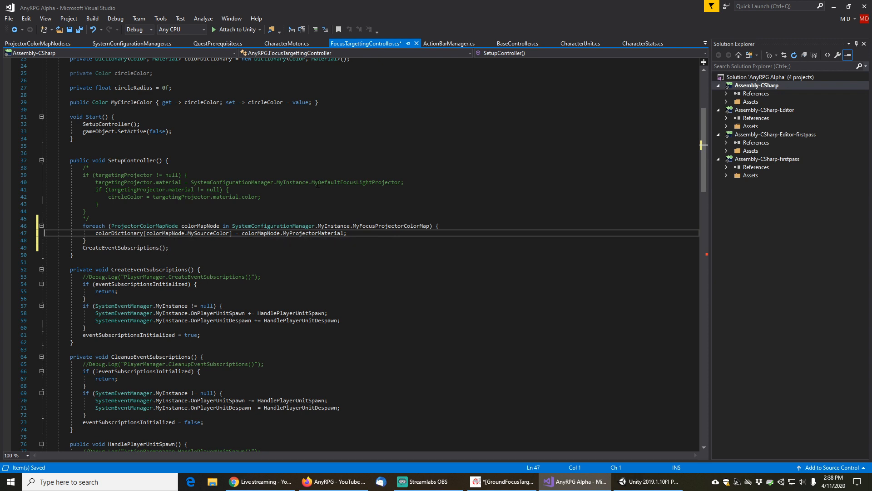
Switch to Unity and open the FocusTargettingController compile error from the console
click(635, 481)
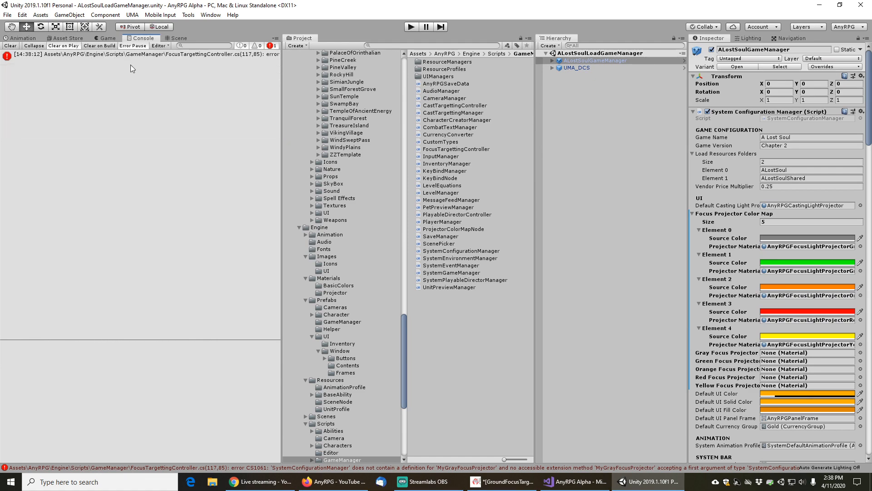
double_click(130, 57)
In SetMaterial's fallback branch, replace MyGrayFocusProjector with SystemConfigurationManager.MyInstance.MyDefaultCastingLightProjector
click(229, 212)
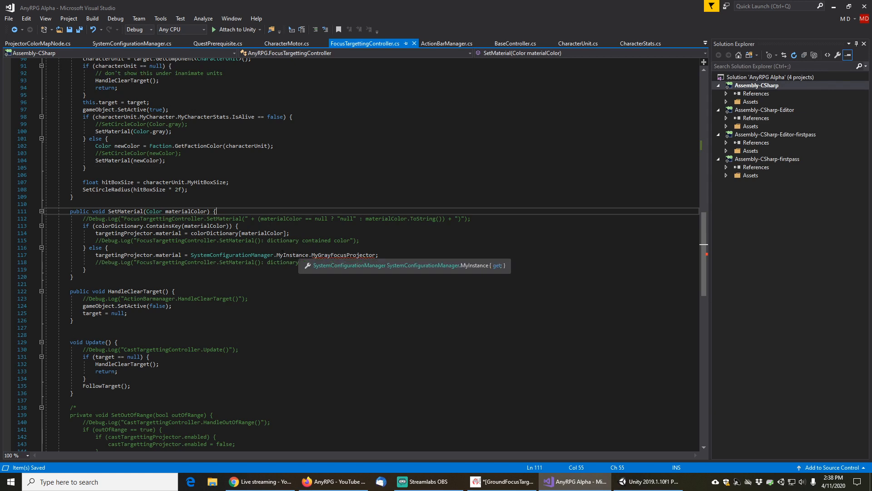
click(264, 255)
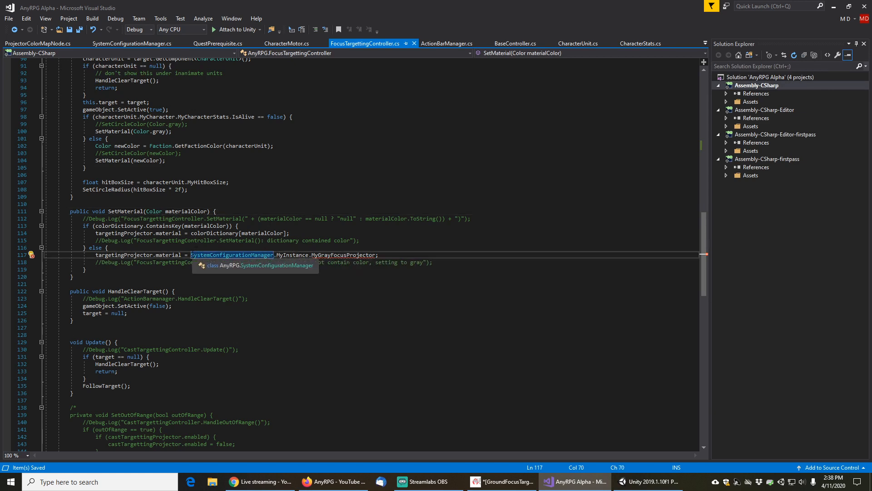
click(192, 255)
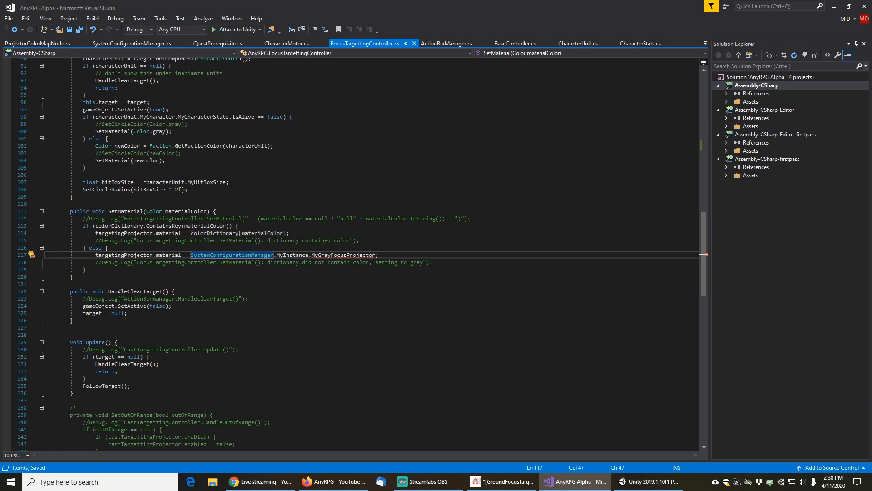
click(204, 211)
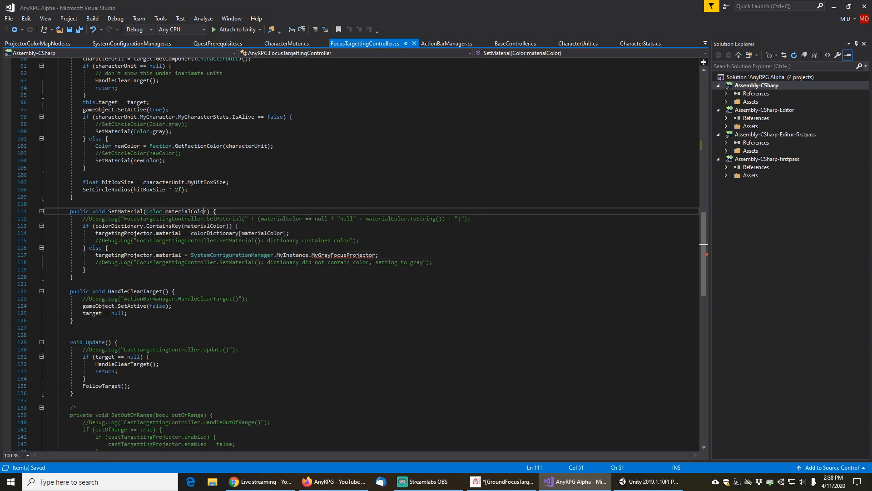
click(191, 254)
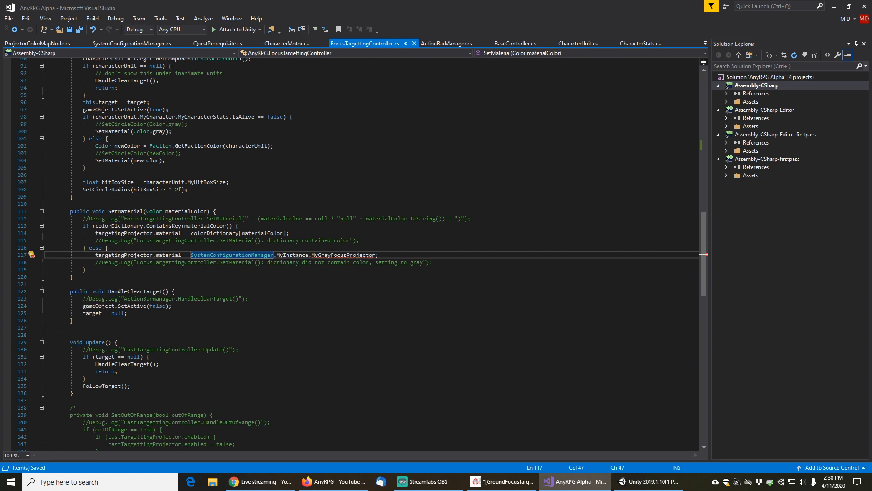
mouse_move(333, 252)
double_click(341, 254)
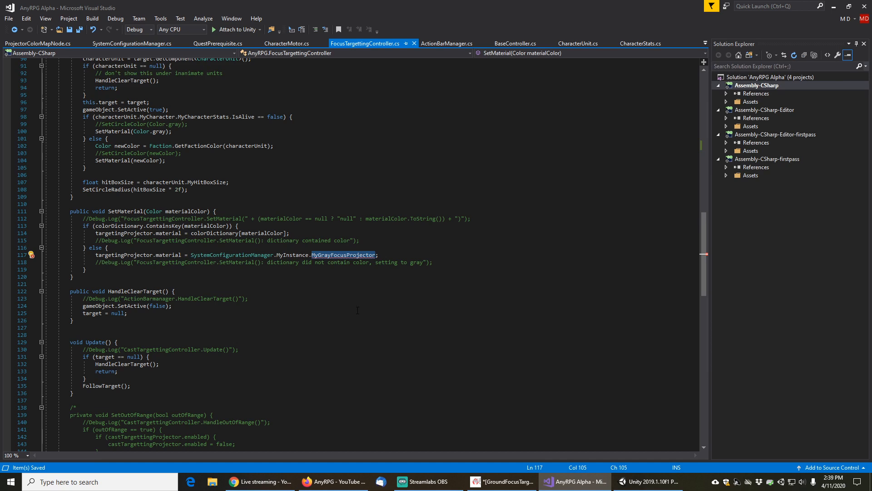
key(BackSpace)
text(my)
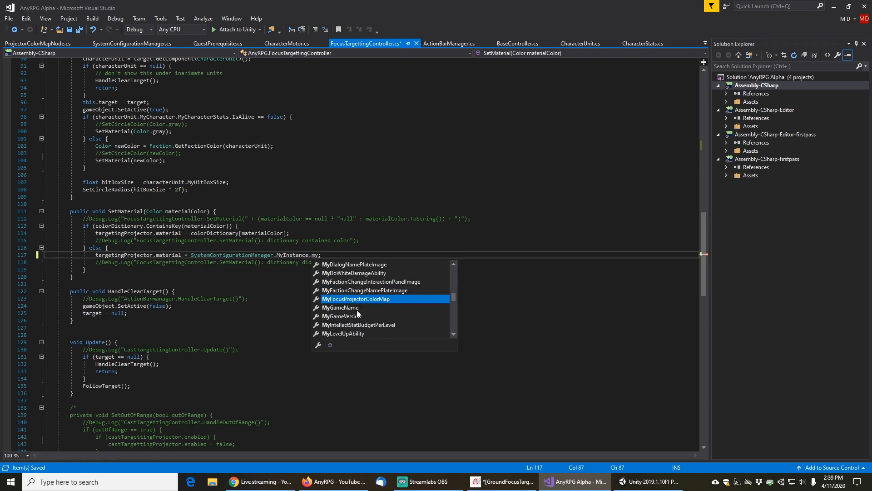
text(proj)
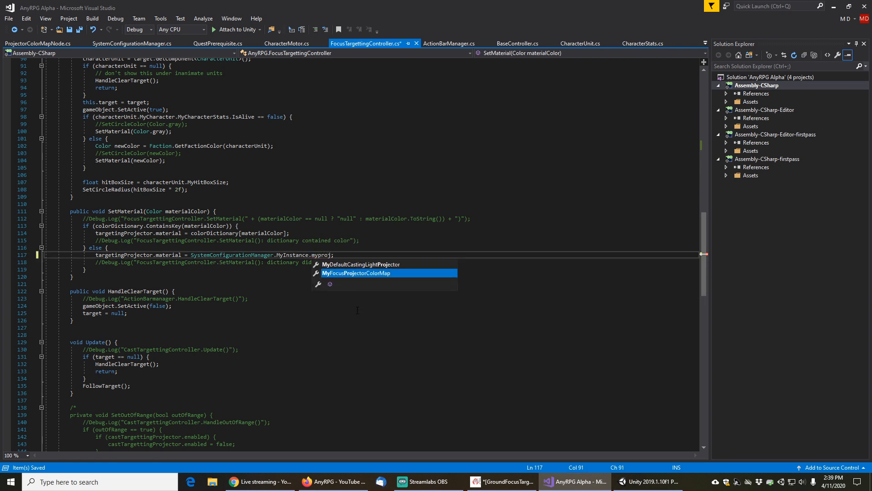
key(Up)
key(Tab)
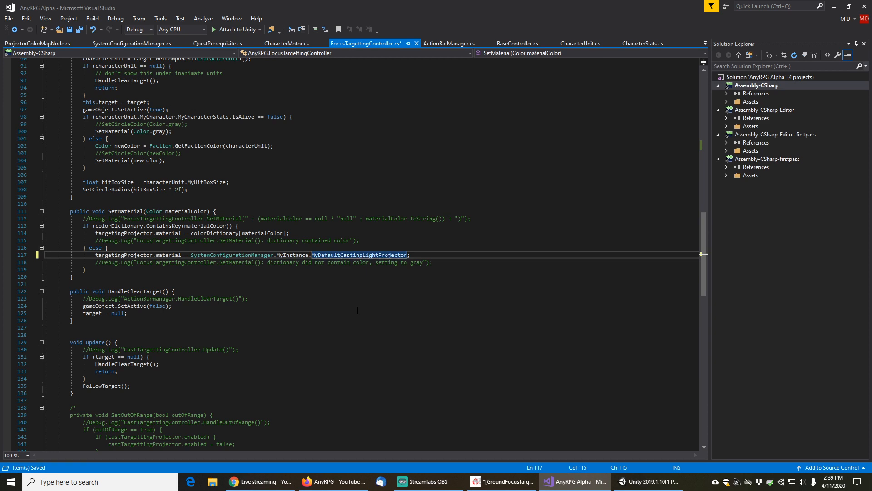
Save FocusTargettingController.cs and return to Unity to recompile
key(Up)
key(Up)
key(Up)
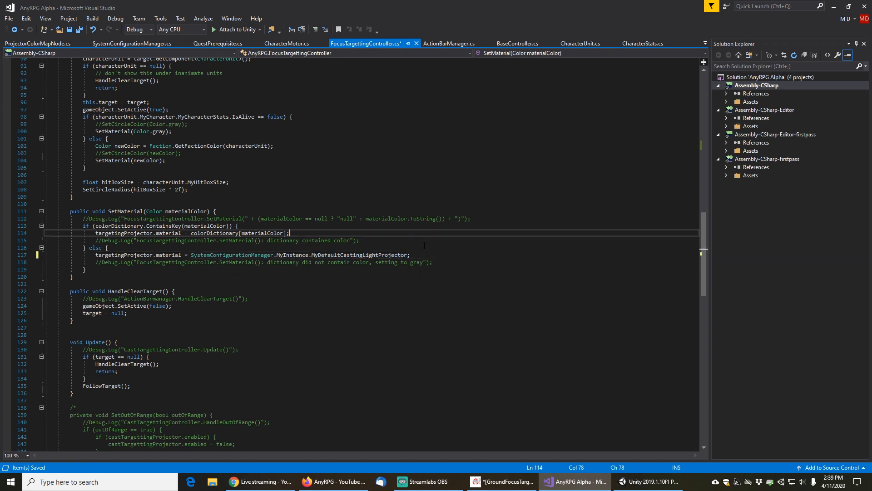
double_click(348, 256)
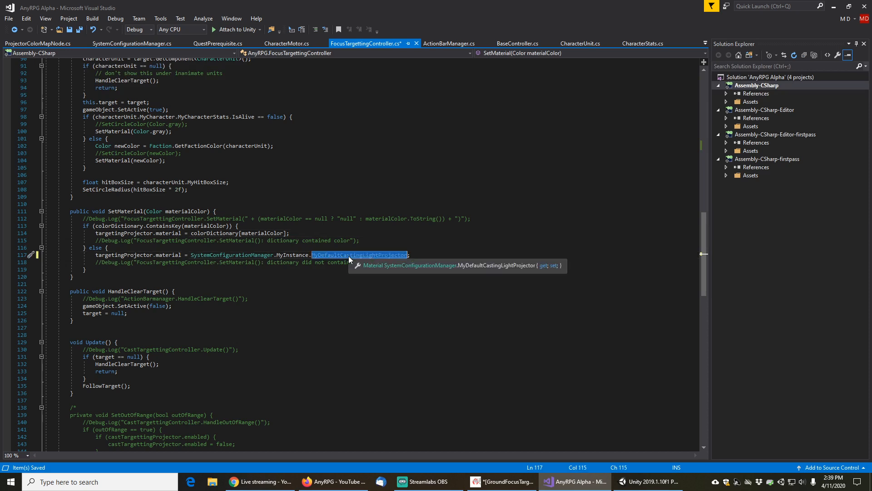
key(ctrl+s)
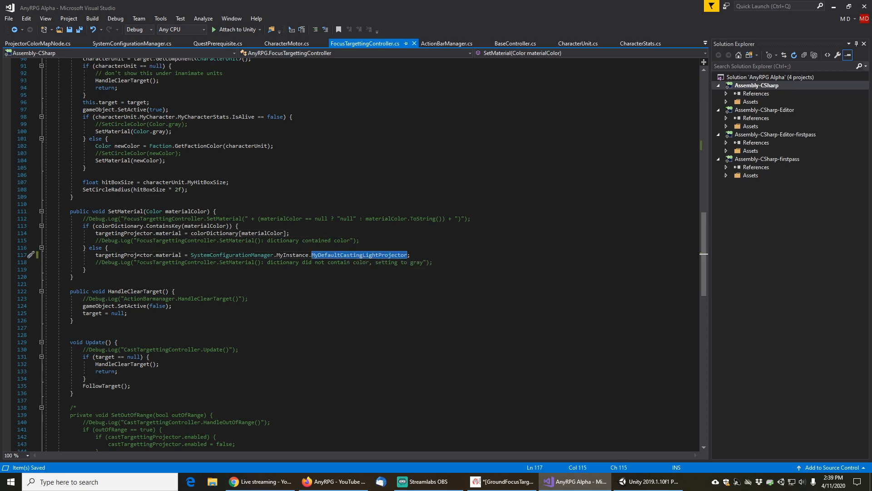
click(645, 481)
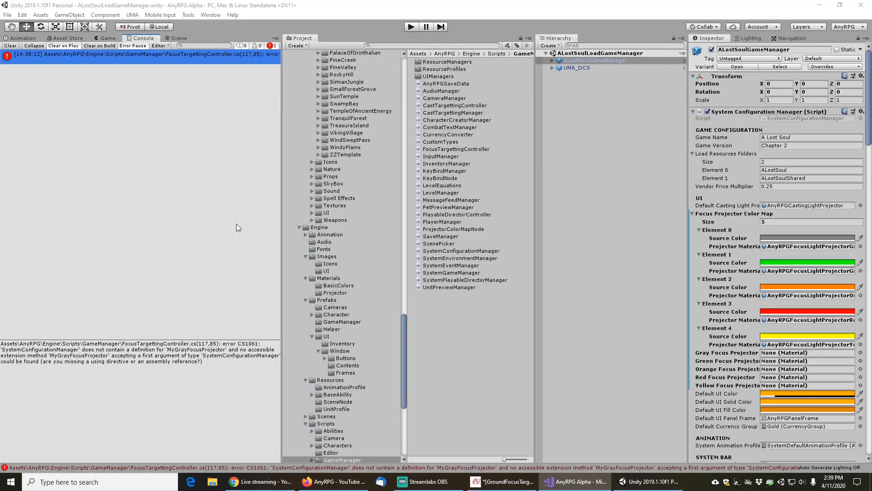
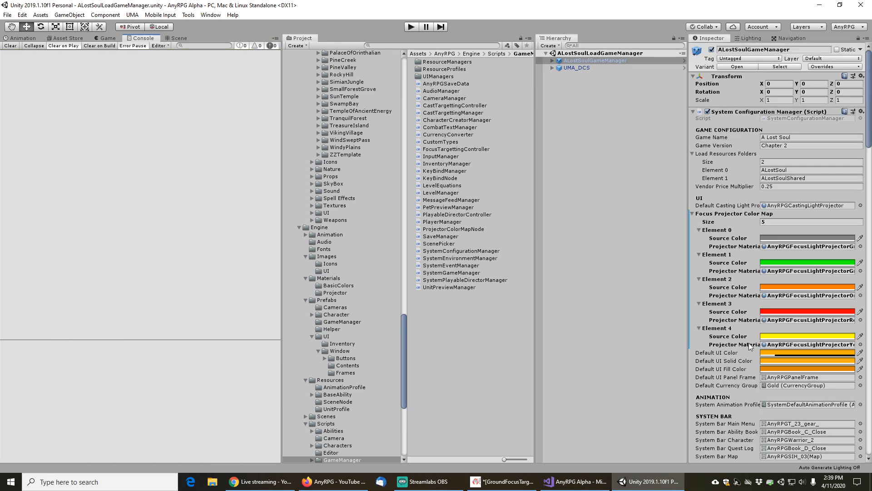
Try to apply the Focus Projector Color Map override to the GameManager prefab
right_click(718, 213)
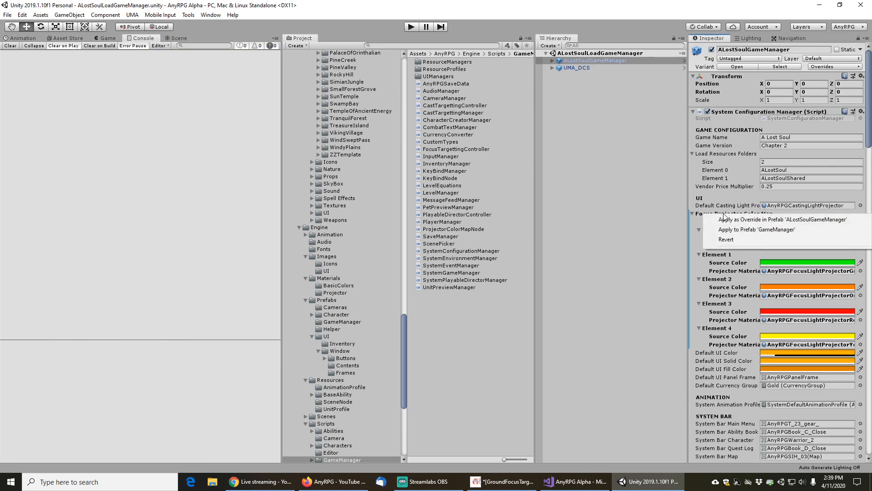
click(739, 231)
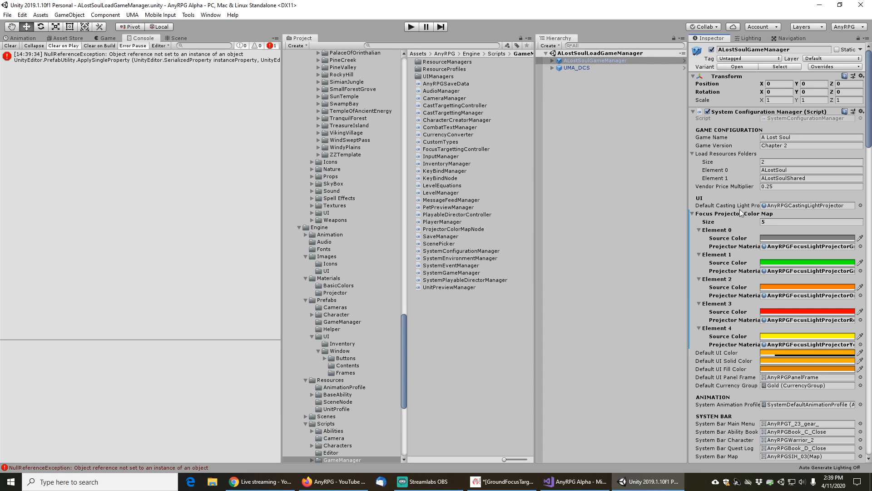
Open the GameManager prefab, set its Focus Projector Color Map size to 5, and return to the scene
right_click(730, 214)
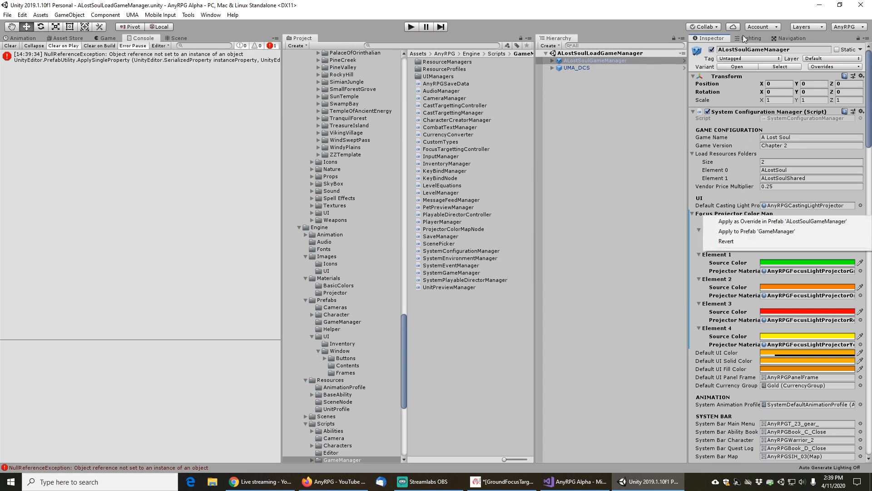
click(663, 1)
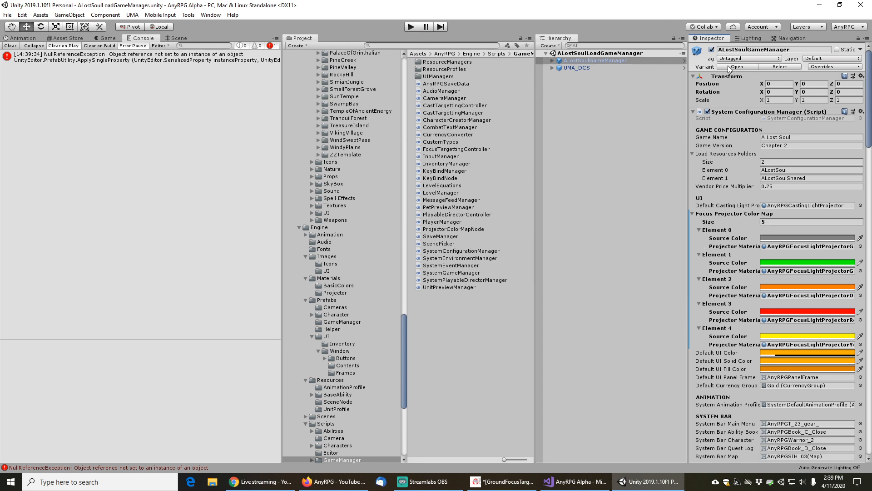
click(737, 67)
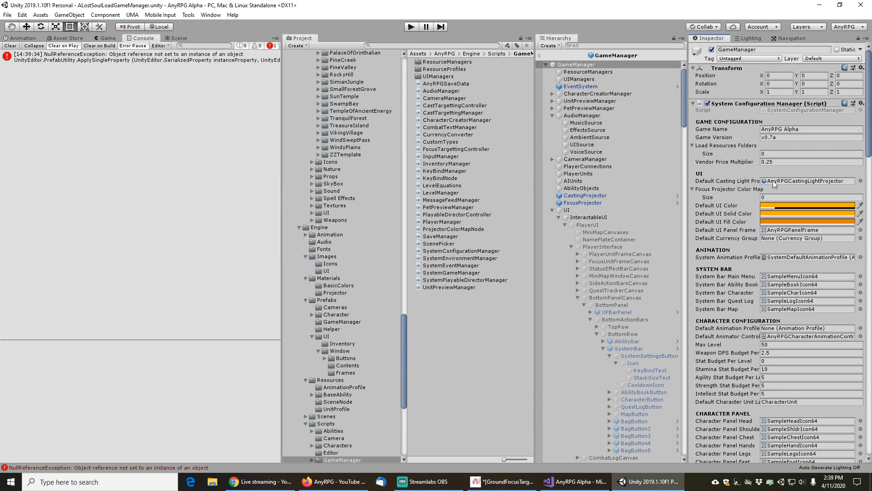
click(774, 195)
text(5)
key(Return)
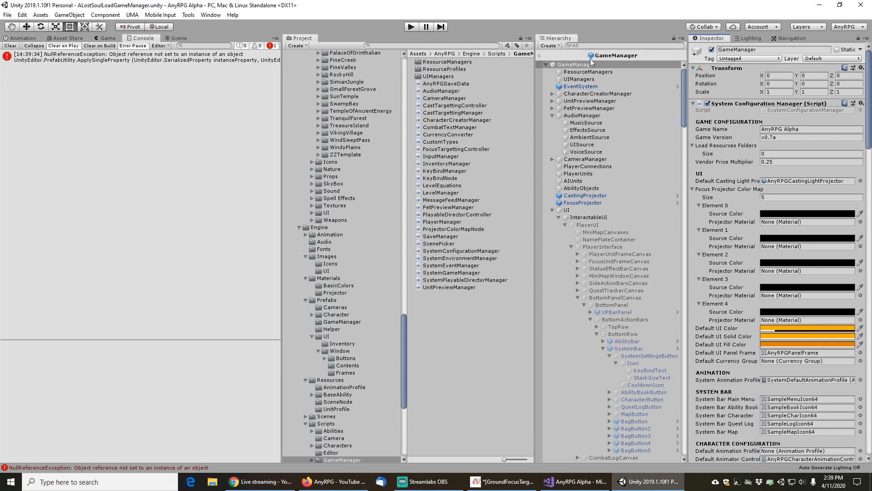
click(540, 55)
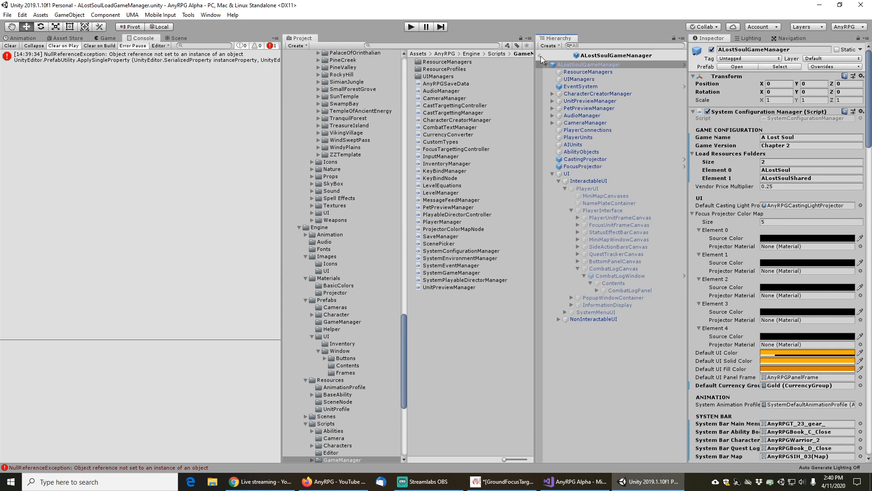
Apply the Focus Projector Color Map override to the GameManager prefab again and save the scene
right_click(716, 213)
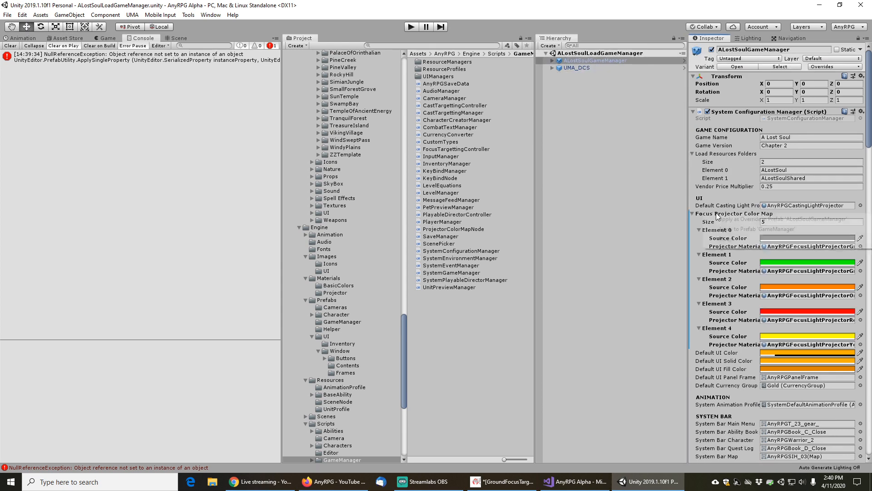
click(734, 231)
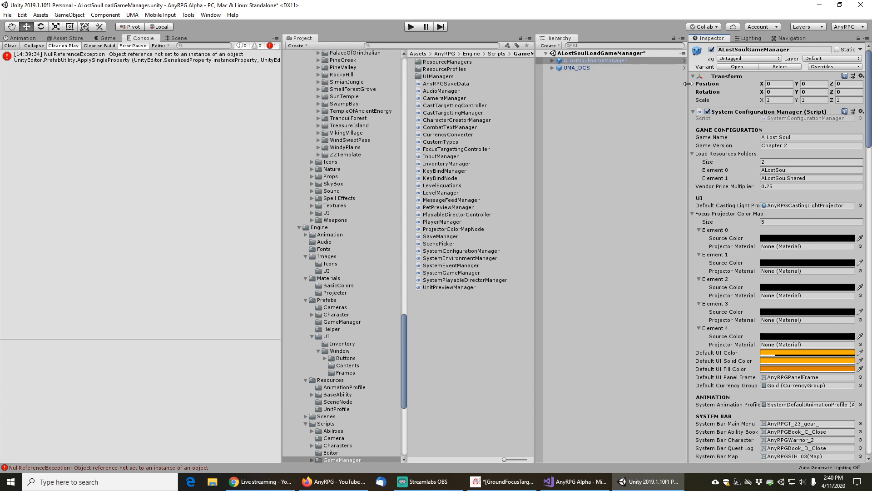
click(733, 67)
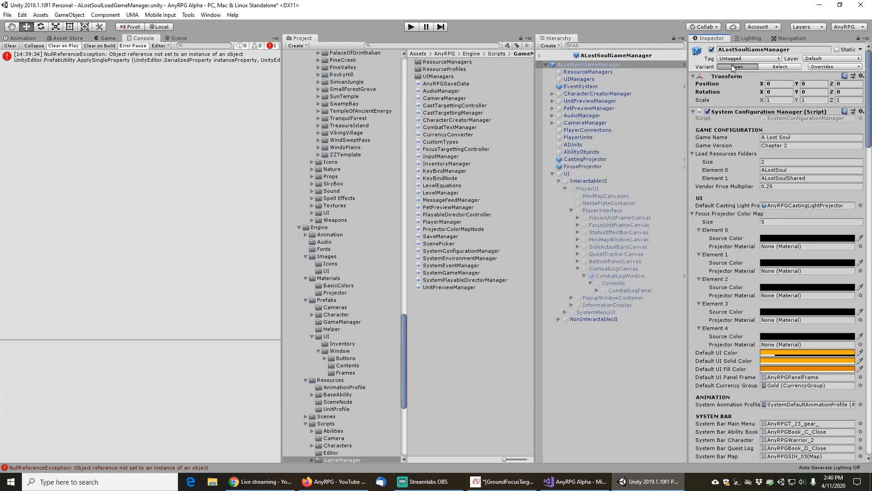
click(732, 67)
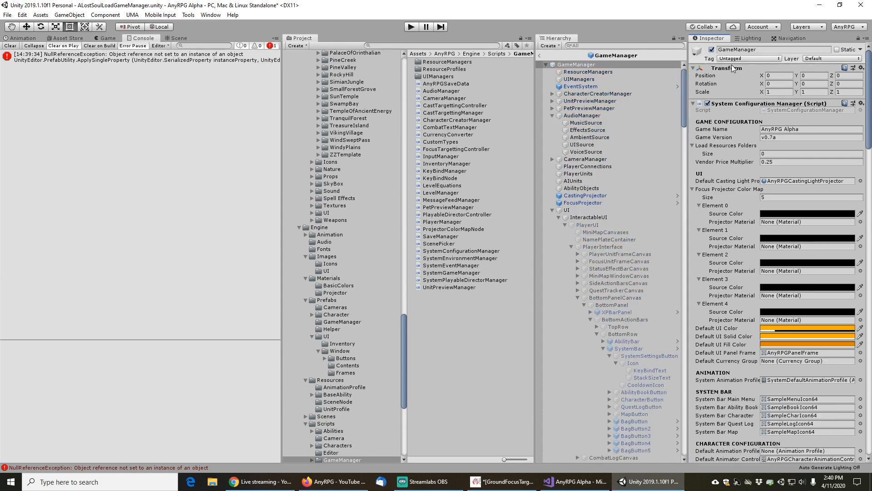
click(540, 55)
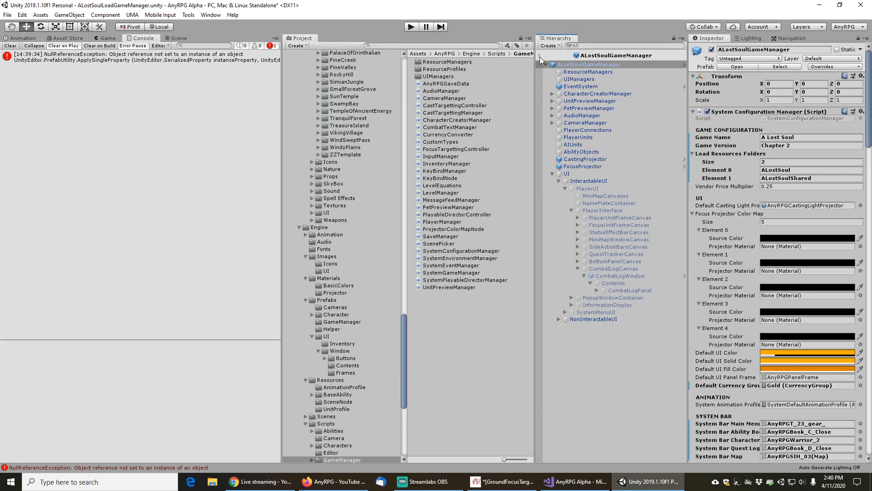
click(540, 56)
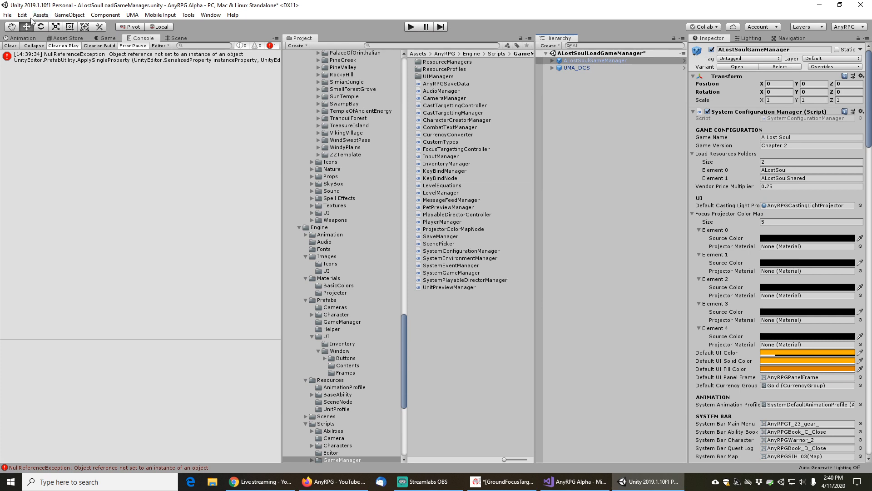
click(8, 14)
click(25, 49)
Open the GameManager prefab and set Element 0's source color to red (FF0000)
click(737, 66)
click(742, 66)
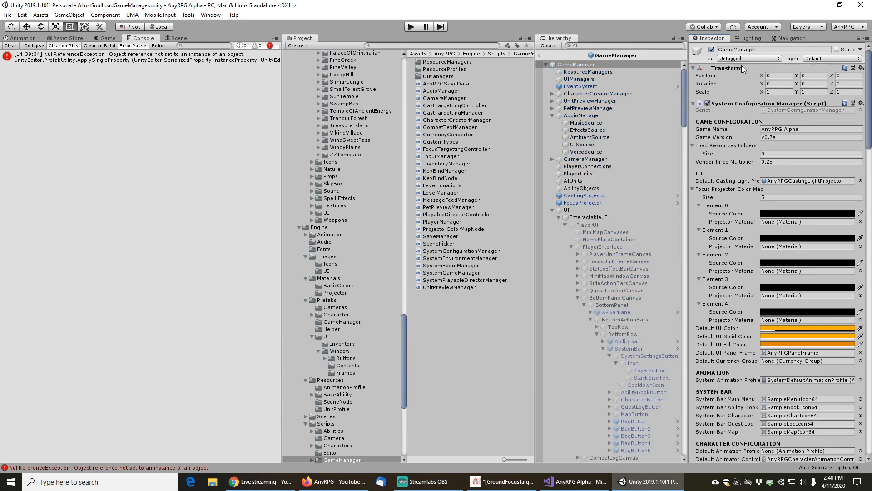
click(775, 215)
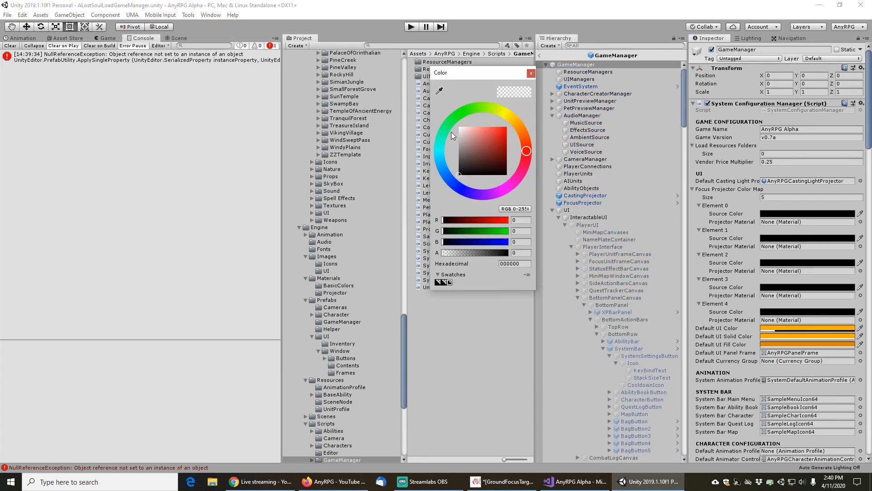
drag(495, 133, 508, 124)
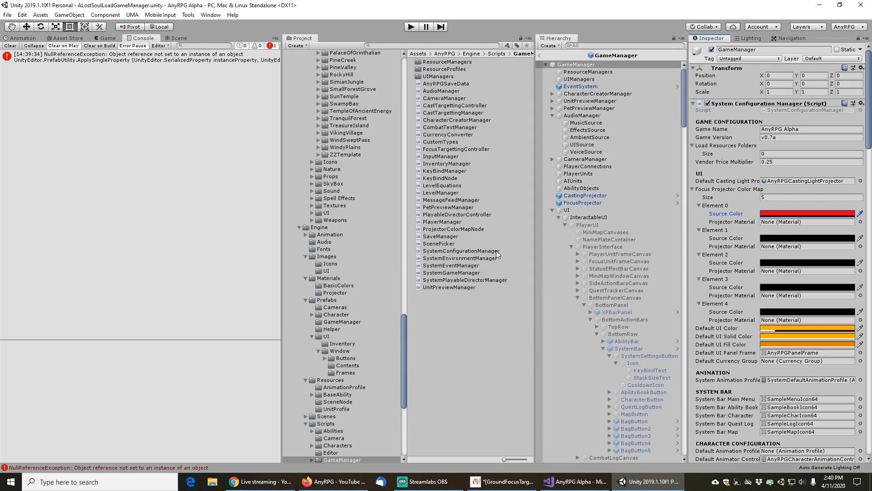
click(793, 215)
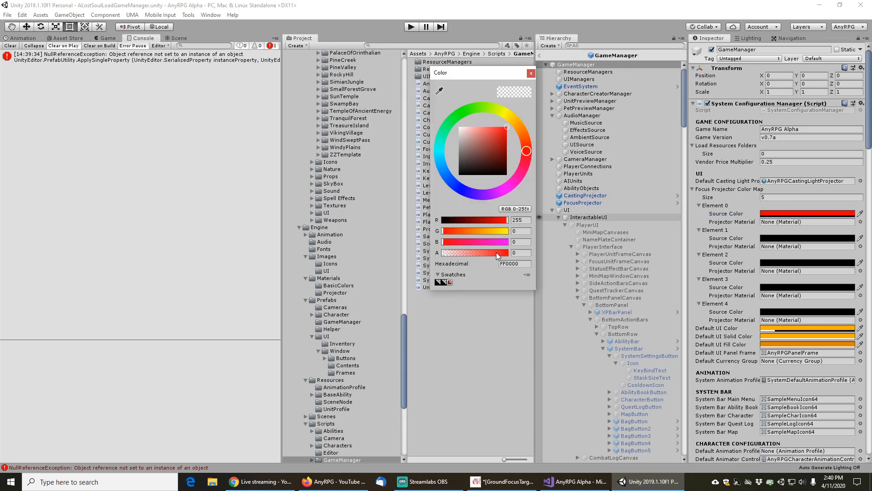
click(530, 73)
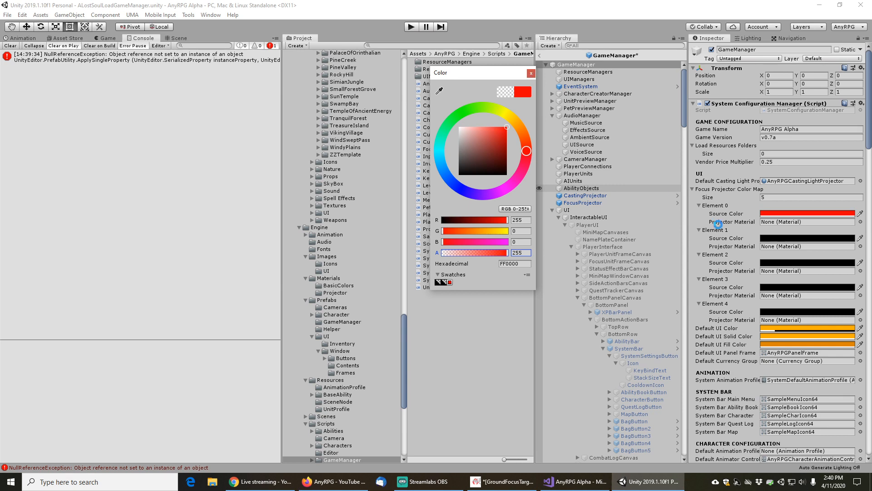
Assign AnyRPGFocusLightProjectorRed as Element 0's projector material
click(861, 222)
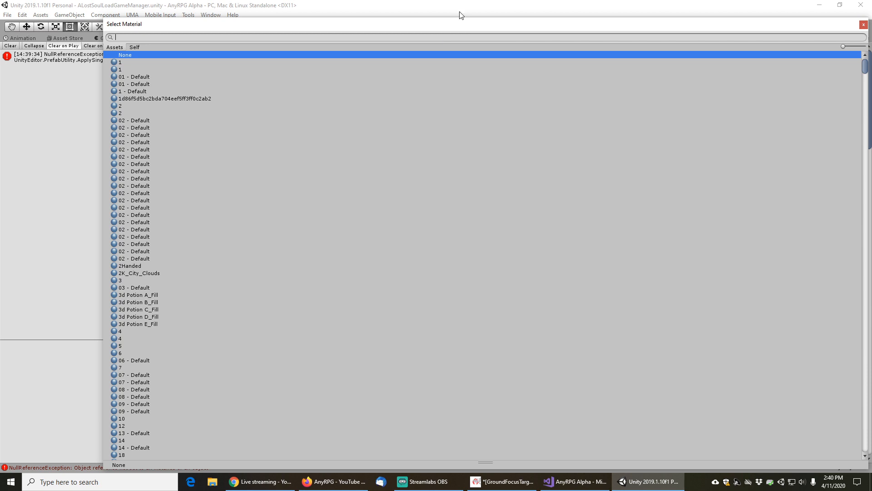
text(projector)
key(ctrl+a)
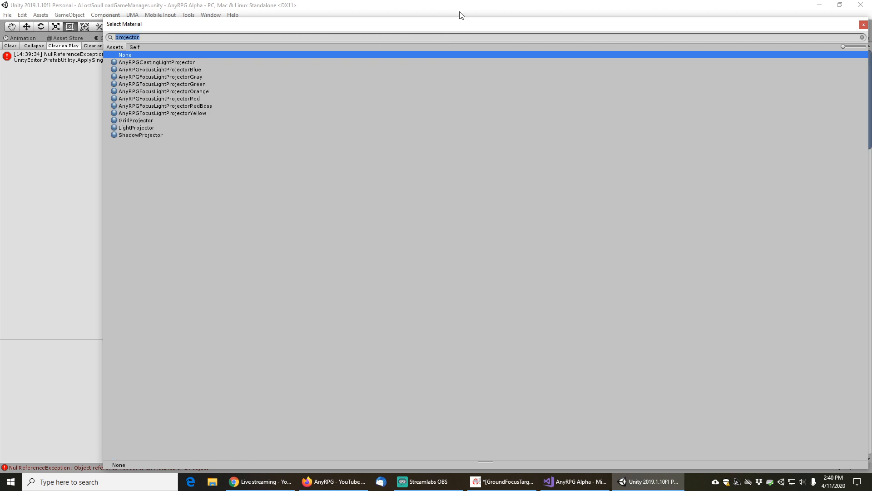
click(183, 99)
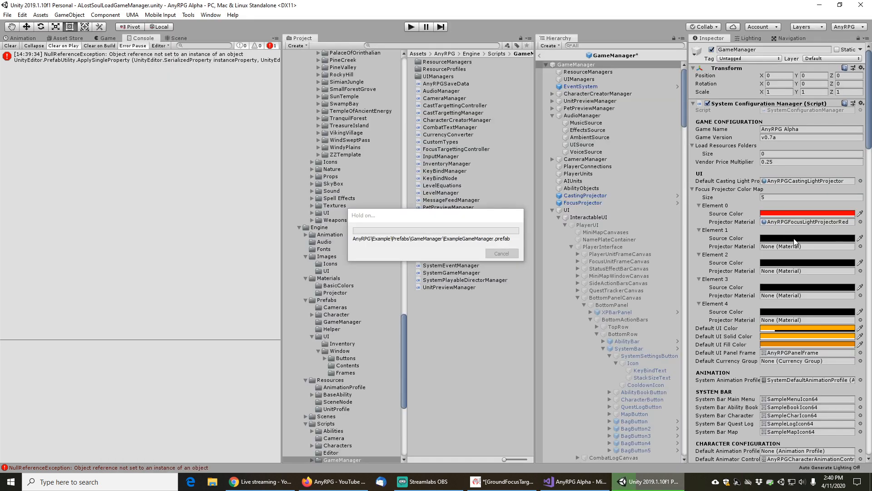
Set Element 1's source color to fully opaque green (00FF00, alpha 255)
click(795, 239)
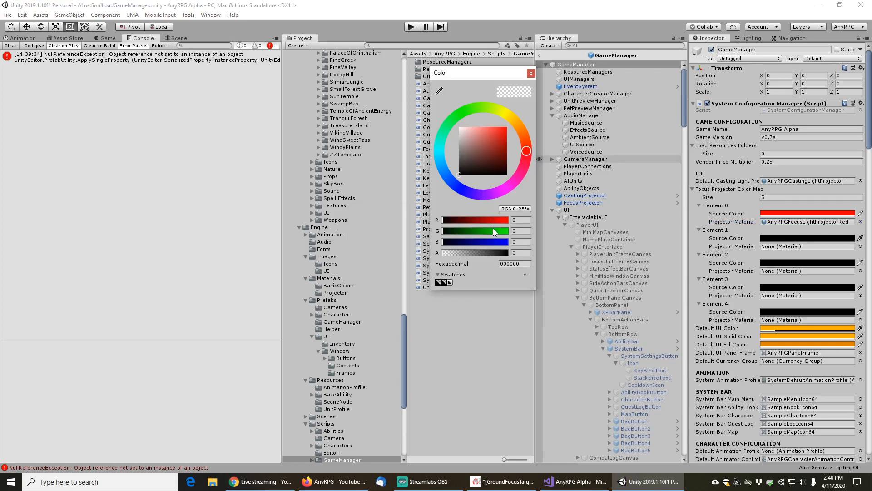
drag(493, 230, 530, 225)
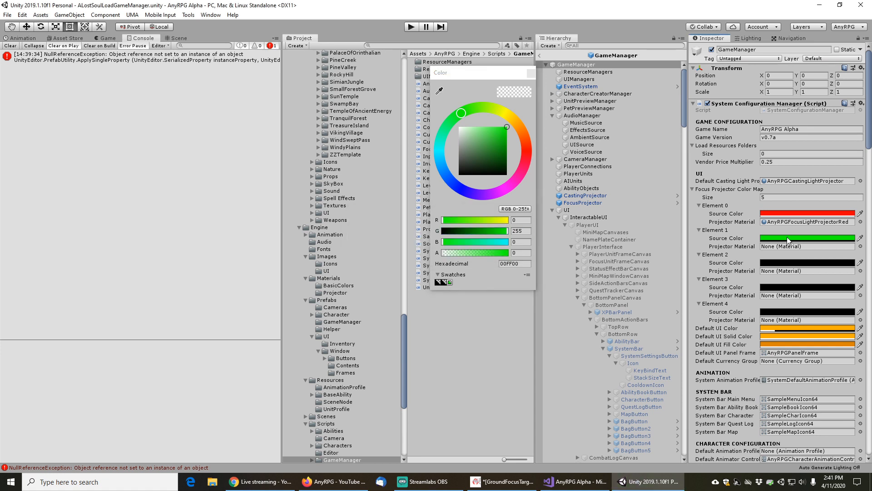
drag(498, 257, 554, 225)
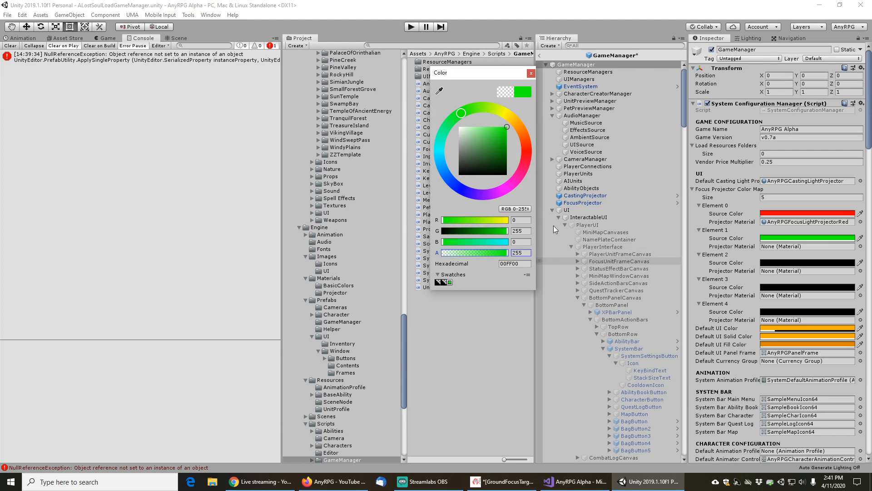
click(531, 73)
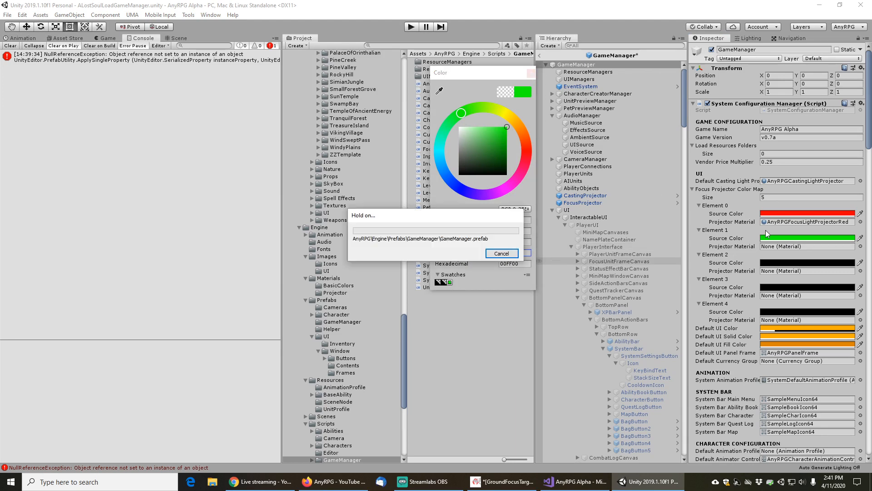
Assign AnyRPGFocusLightProjectorGreen as Element 1's projector material
click(861, 247)
text(projector)
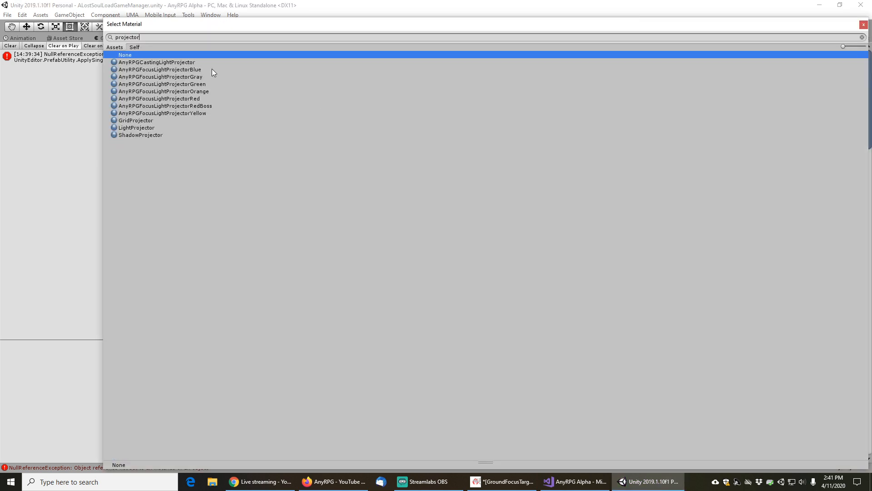
double_click(195, 83)
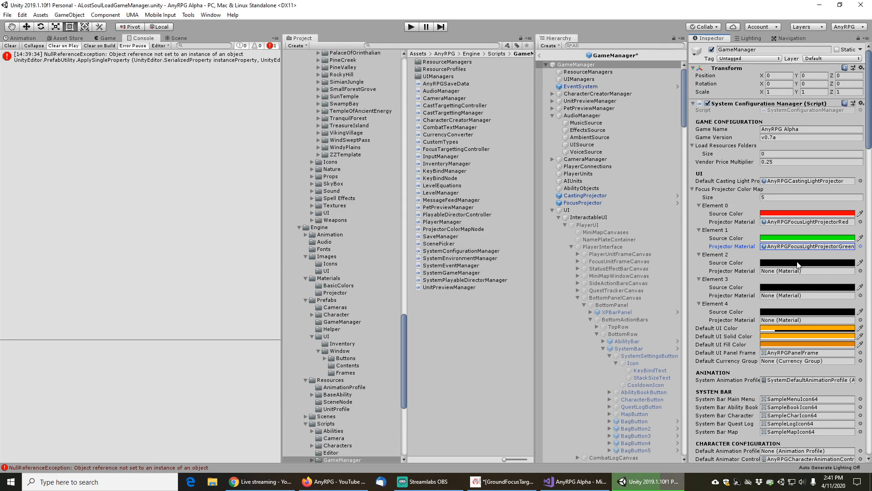
Set Element 2's source color to yellow (FFFF00)
click(799, 264)
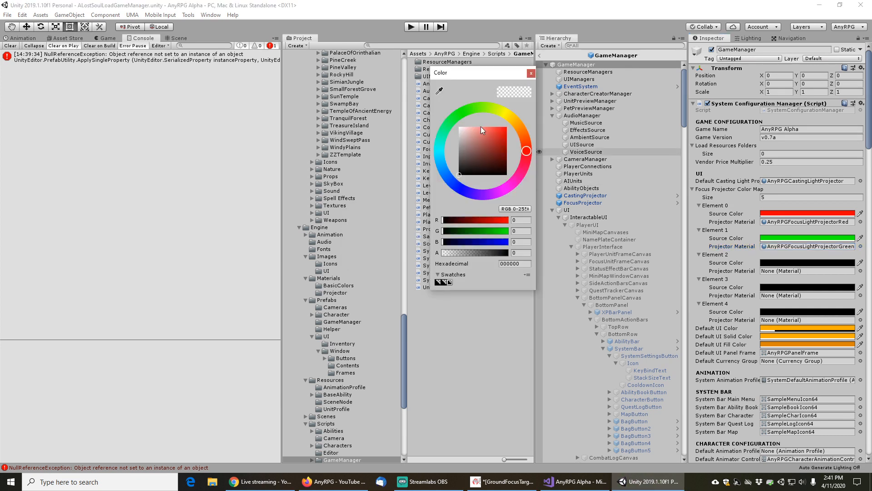
drag(499, 221, 509, 221)
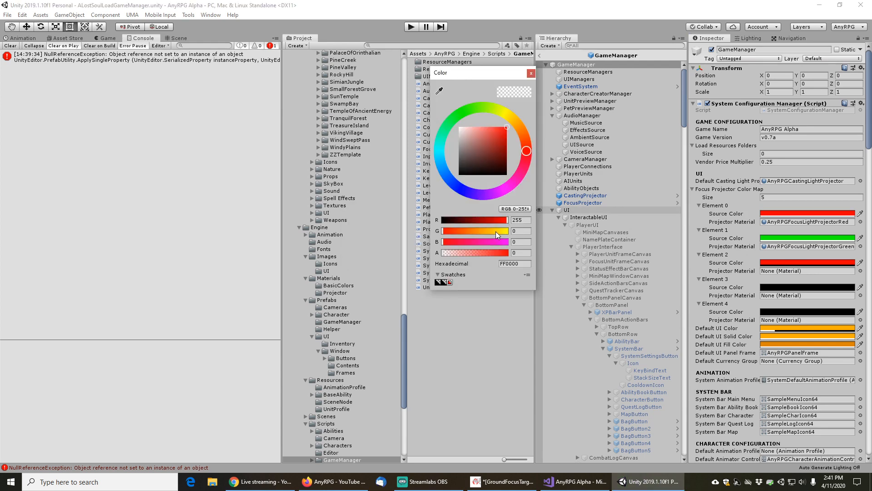
drag(495, 231, 510, 230)
click(532, 231)
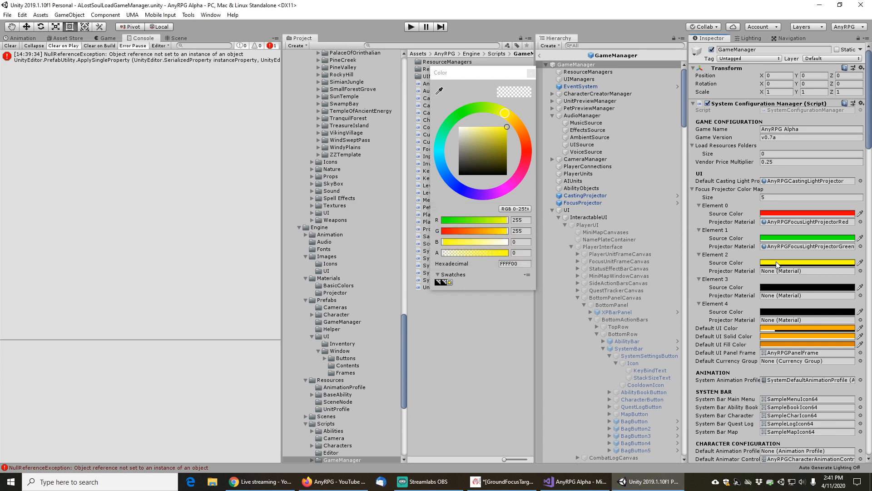
click(526, 256)
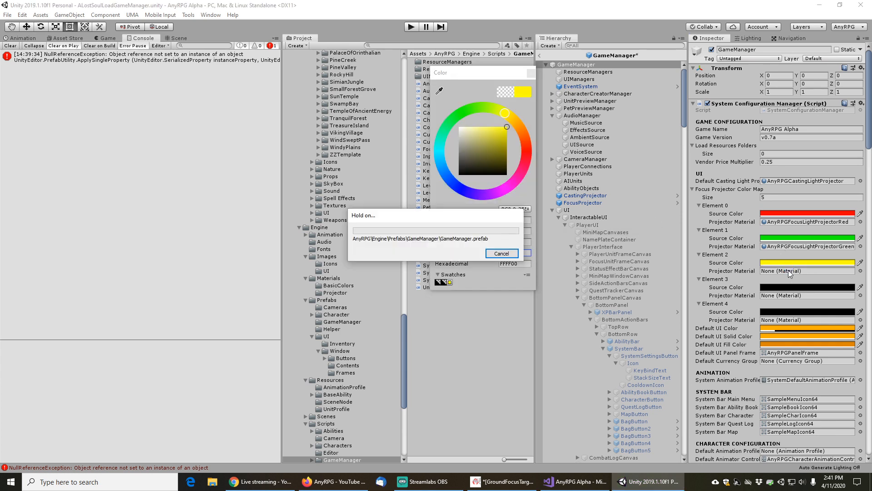
Assign AnyRPGFocusLightProjectorYellow as Element 2's projector material
click(861, 271)
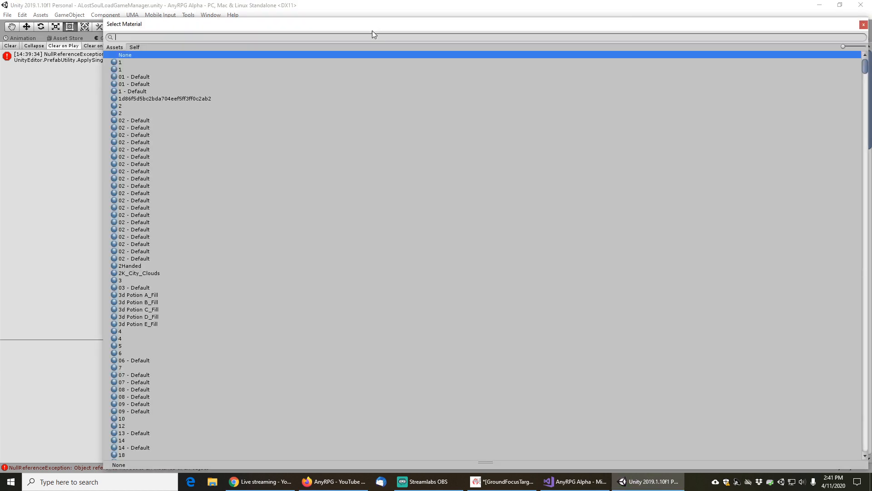
text(projector)
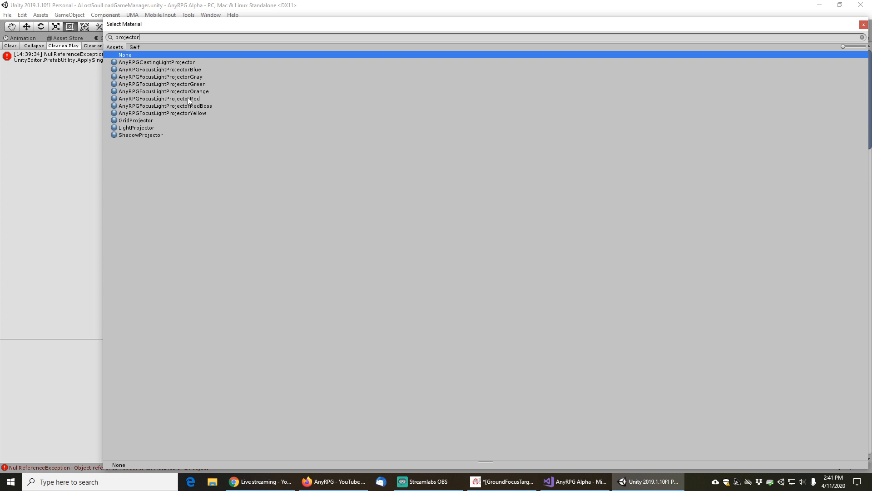
click(186, 112)
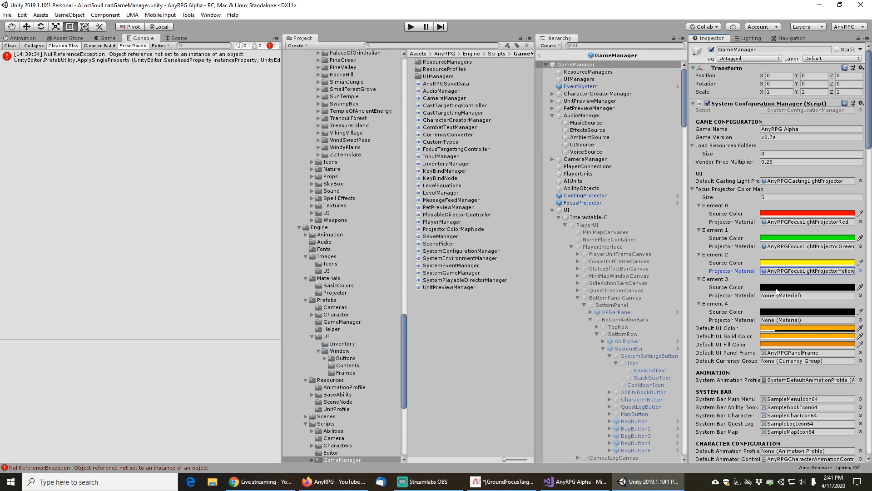
Set Element 3's source color to orange FF7D00 with R 255, G 125 and alpha 255
click(778, 287)
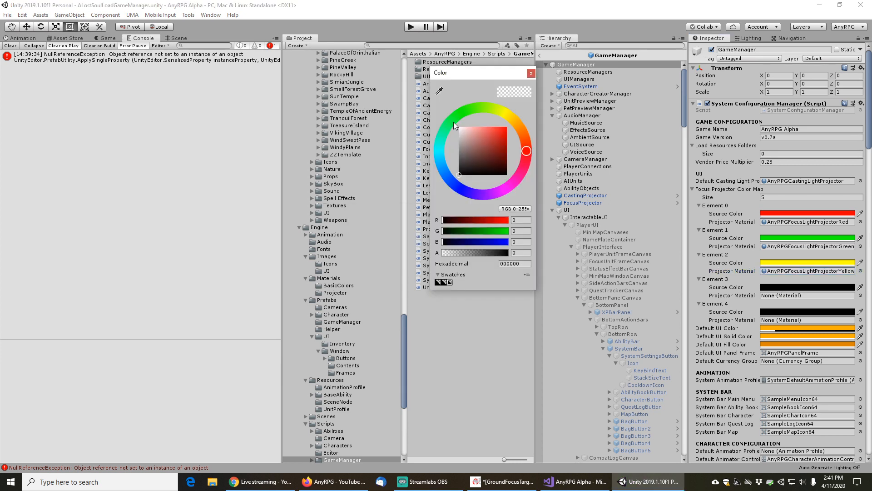
click(524, 223)
text(255)
key(Tab)
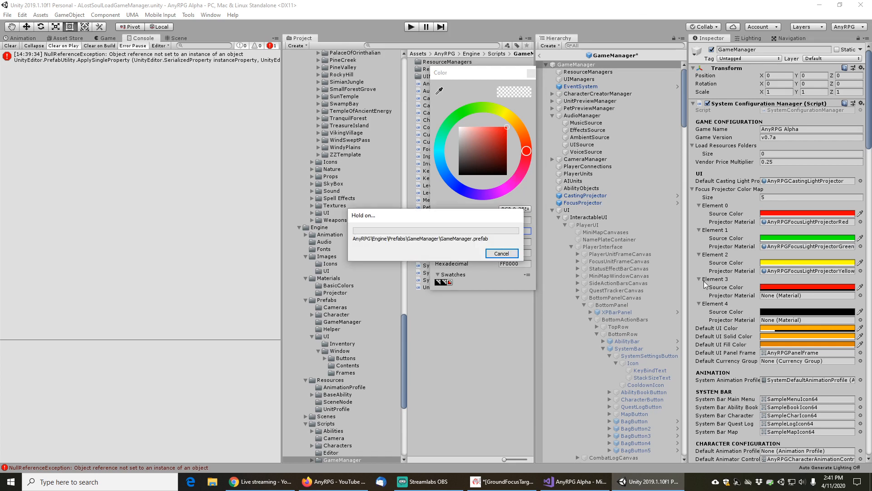
click(780, 288)
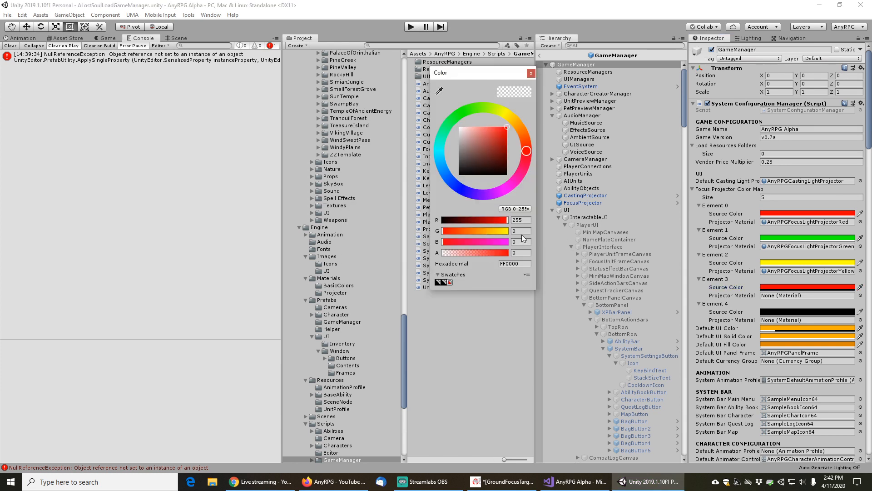
click(522, 231)
text(125)
key(Tab)
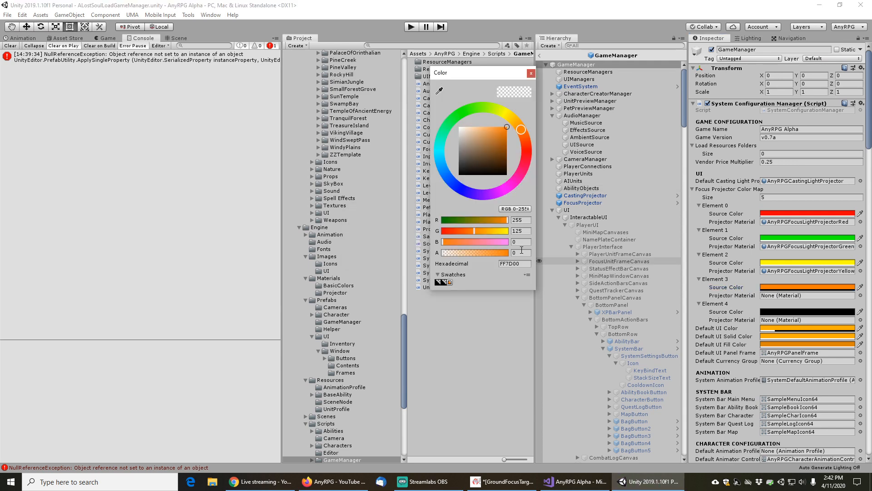
click(521, 250)
text(255)
key(Tab)
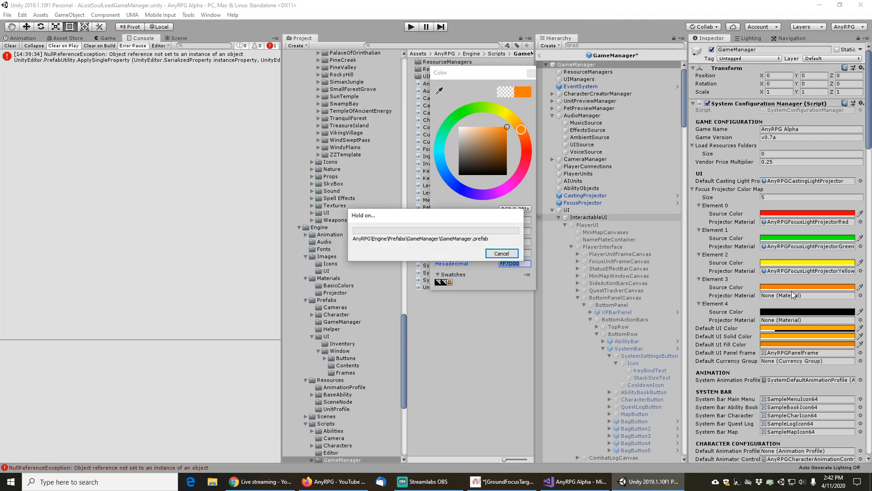
Assign AnyRPGFocusLightProjectorOrange as Element 3's projector material
click(860, 296)
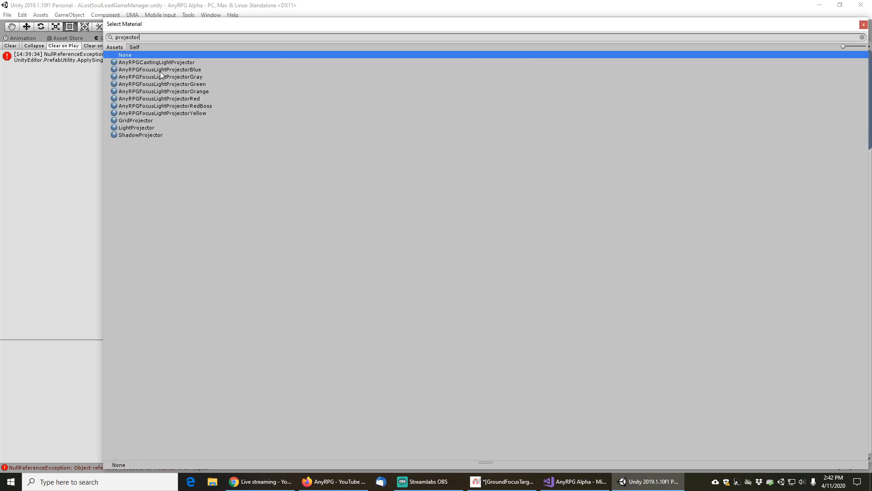
click(179, 92)
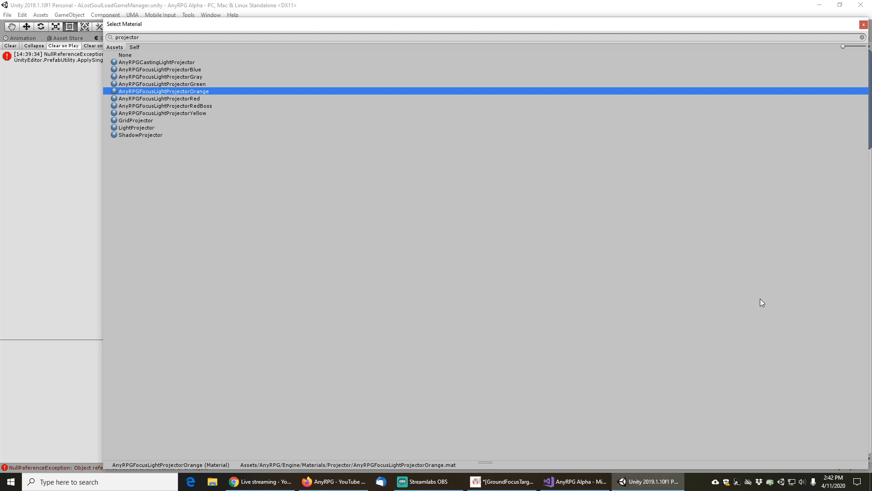
double_click(189, 91)
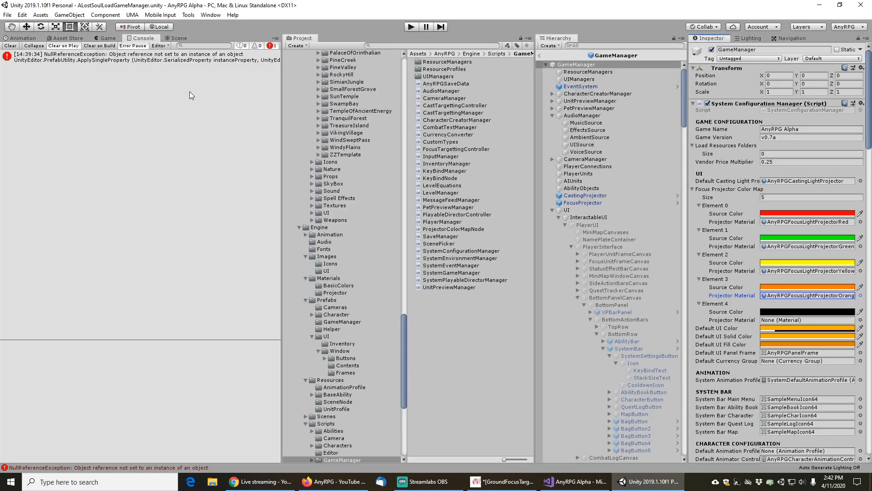
Set Element 4's source color to gray, entering R, G and B 0.5 and alpha 1 in the 0–1.0 RGB mode
click(840, 315)
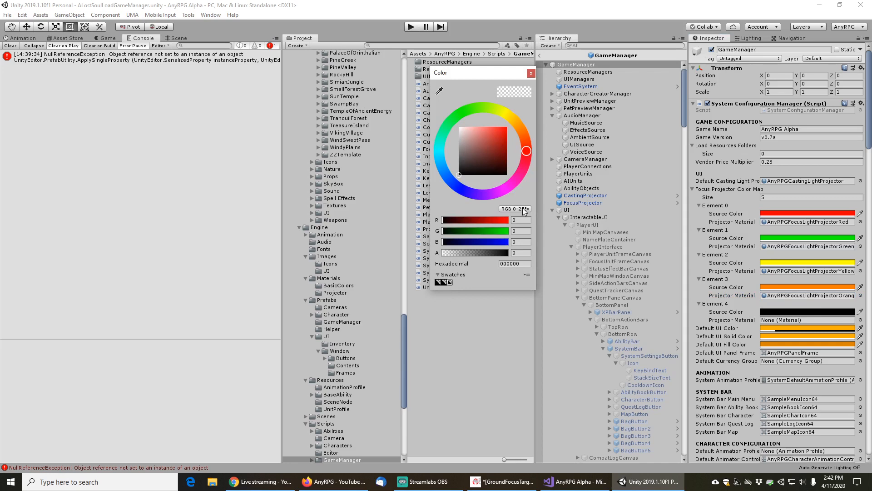
click(514, 209)
click(518, 227)
text(0.5)
key(Tab)
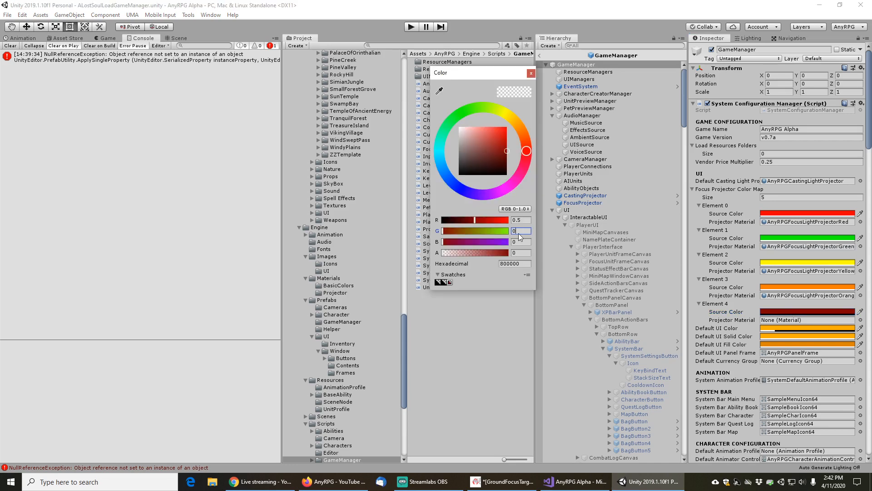
click(521, 233)
text(0.5)
key(Tab)
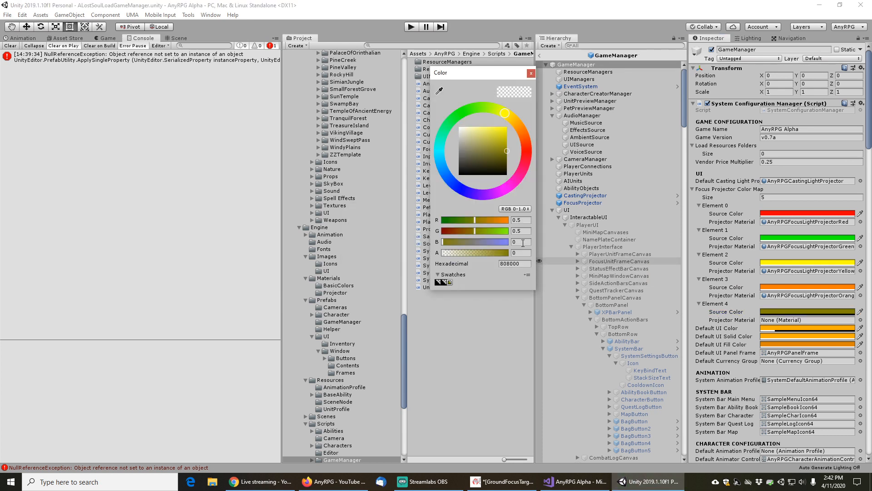
text(0.5)
key(Tab)
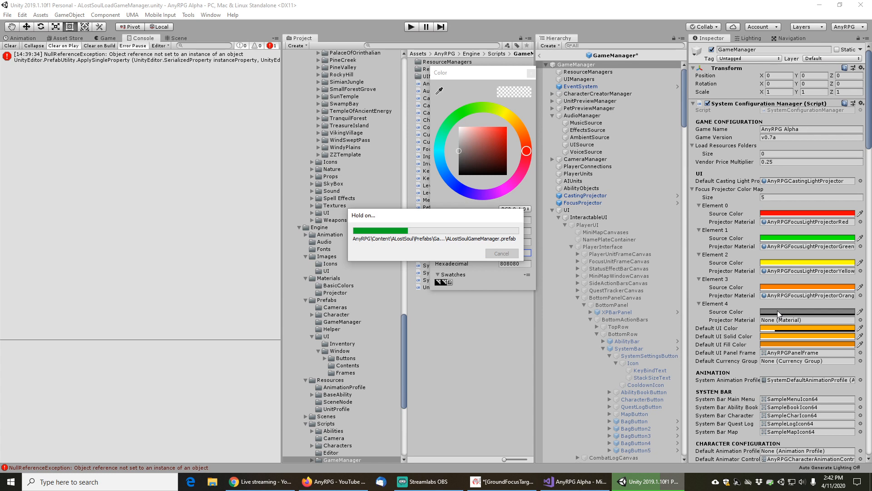
text(1)
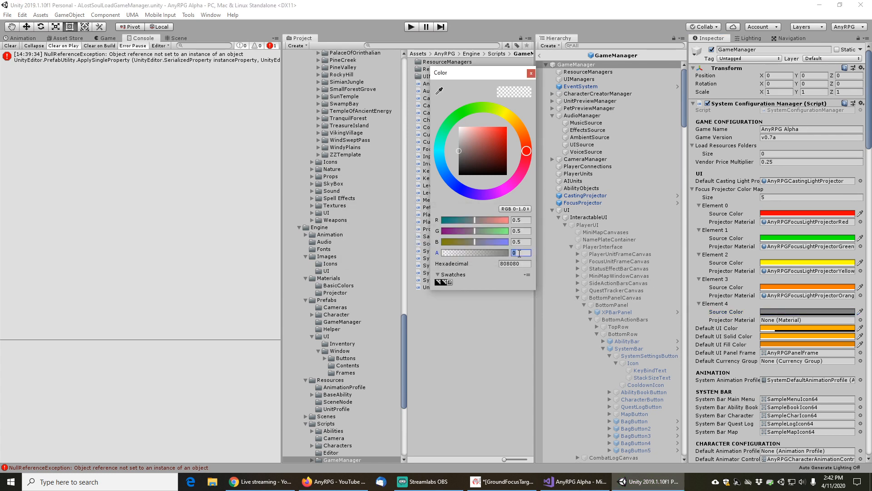
key(Tab)
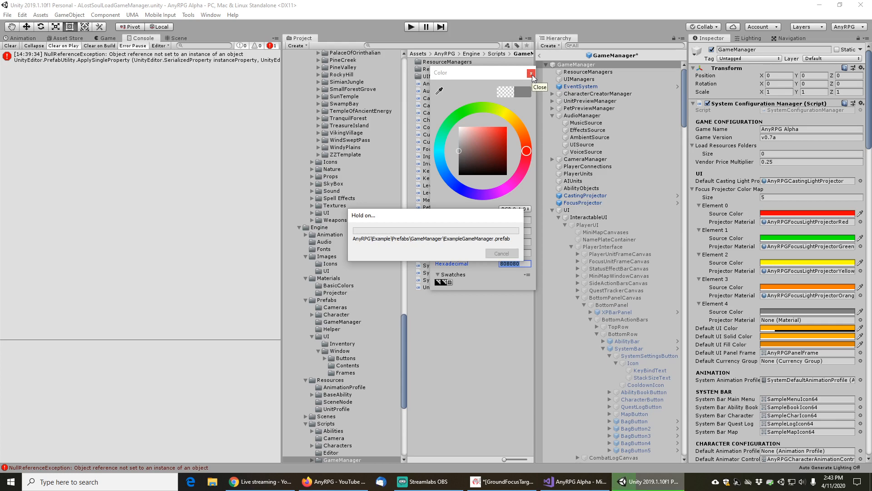
click(531, 74)
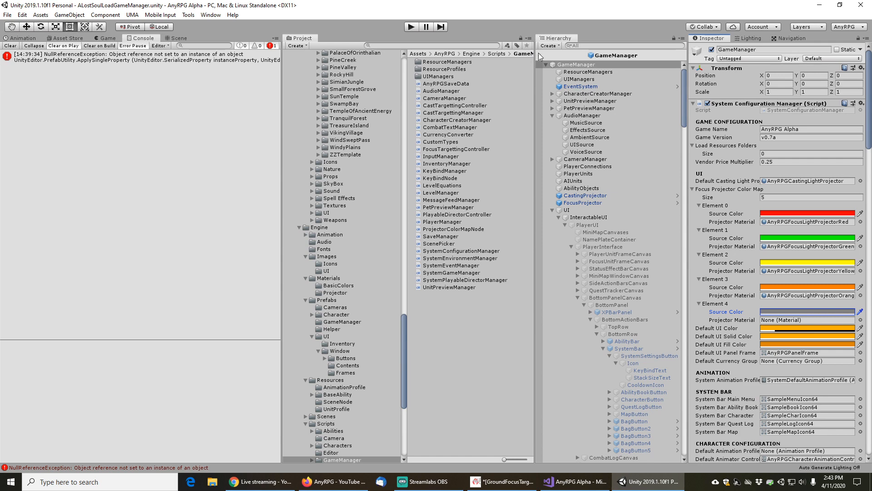
Return from the prefab to the scene, clear the console, and enter Play mode
click(540, 56)
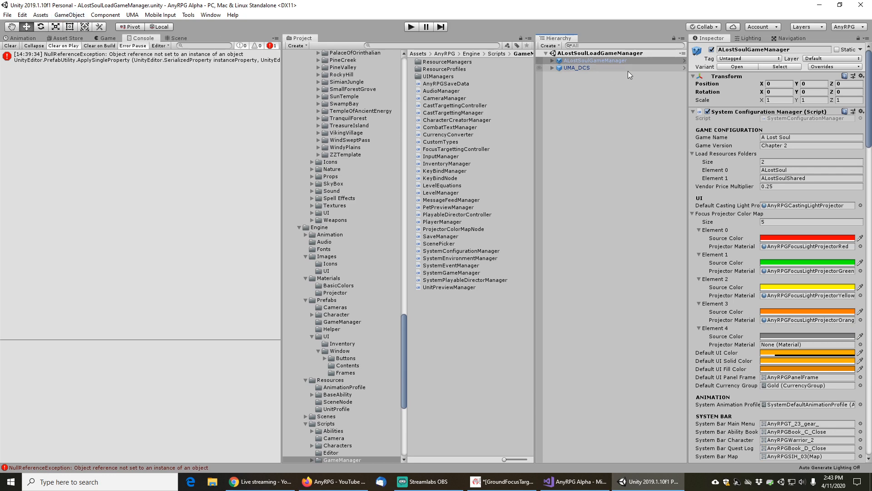
click(10, 46)
click(412, 27)
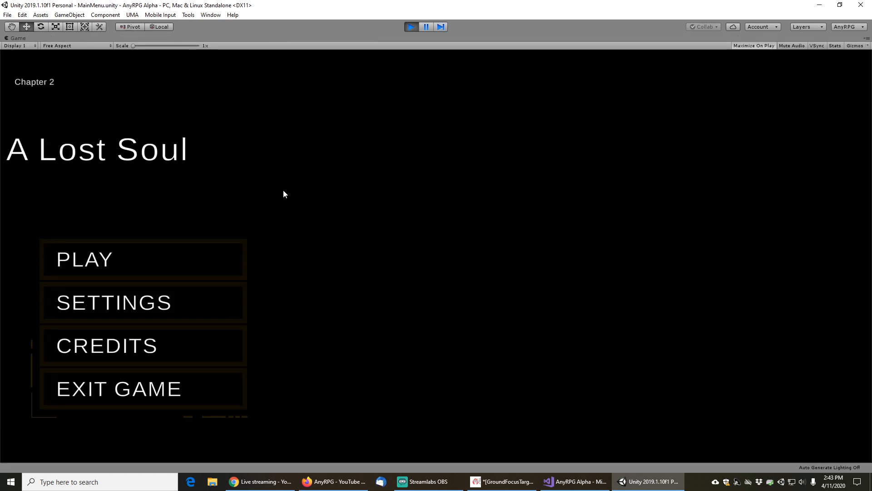
Load the Chapter 2 Tester saved game from the main menu
click(130, 252)
click(454, 345)
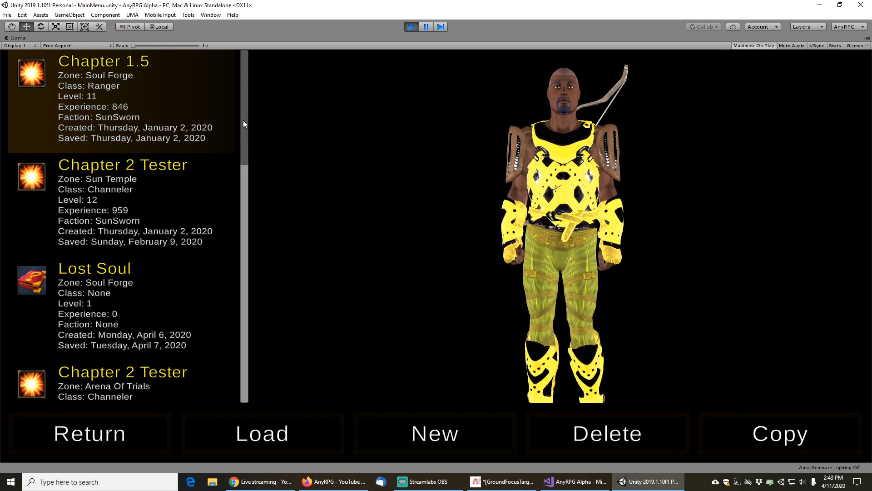
drag(244, 120, 246, 340)
click(147, 125)
click(282, 435)
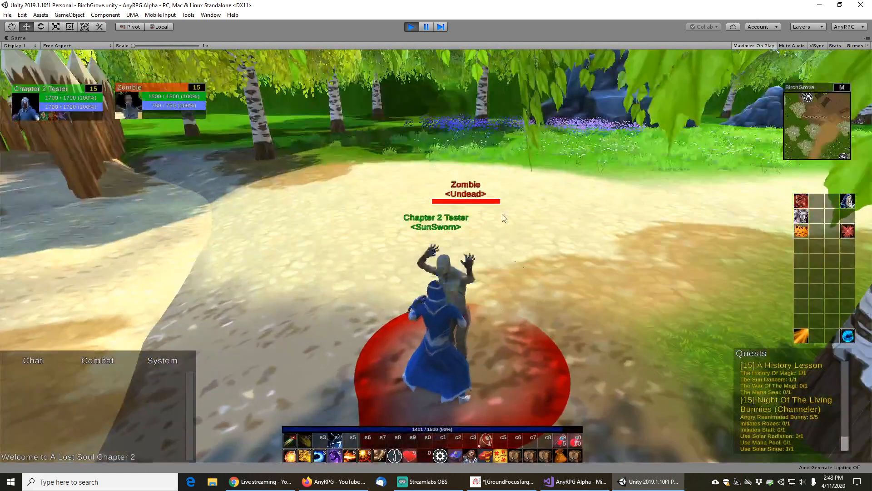
Target the zombie and move around the camp to check the focus projector circle color
mouse_move(502, 215)
mouse_down()
mouse_move(432, 240)
mouse_move(428, 255)
mouse_up()
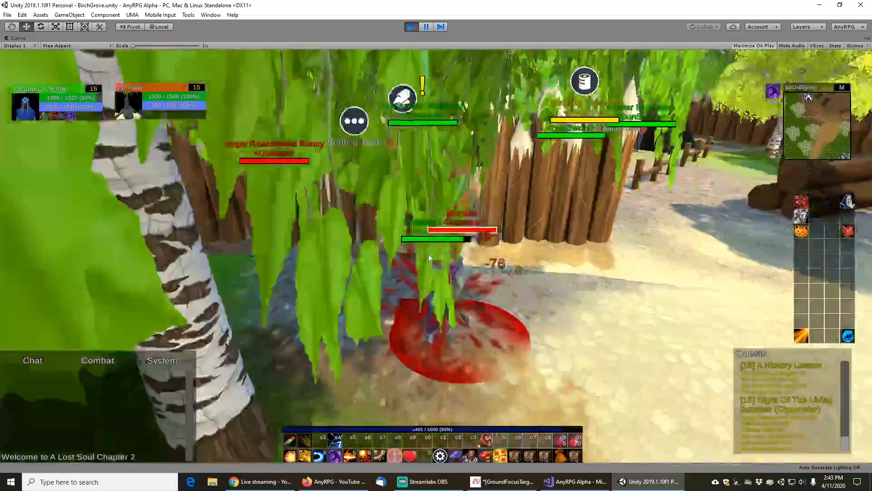
key(s)
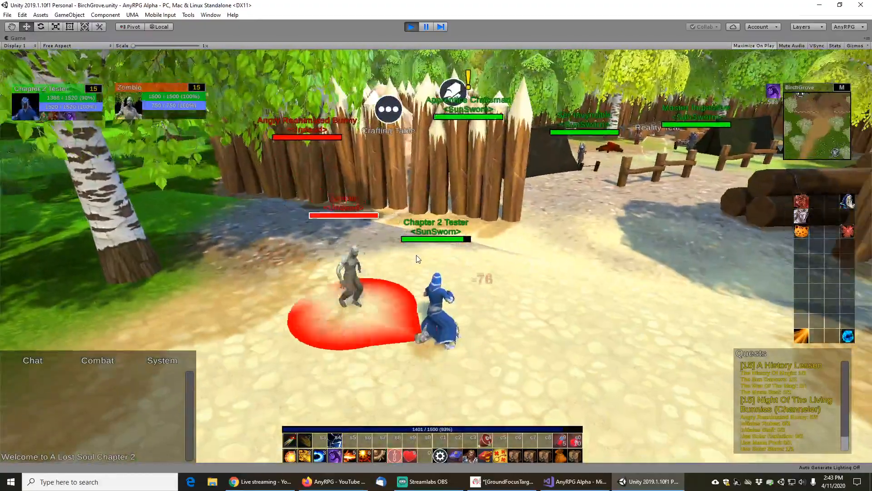
key(d)
mouse_move(415, 259)
mouse_down()
mouse_move(479, 237)
mouse_move(496, 123)
mouse_move(481, 117)
mouse_move(494, 164)
mouse_up()
key(w)
click(417, 121)
drag(515, 195, 541, 188)
key(w)
key(w)
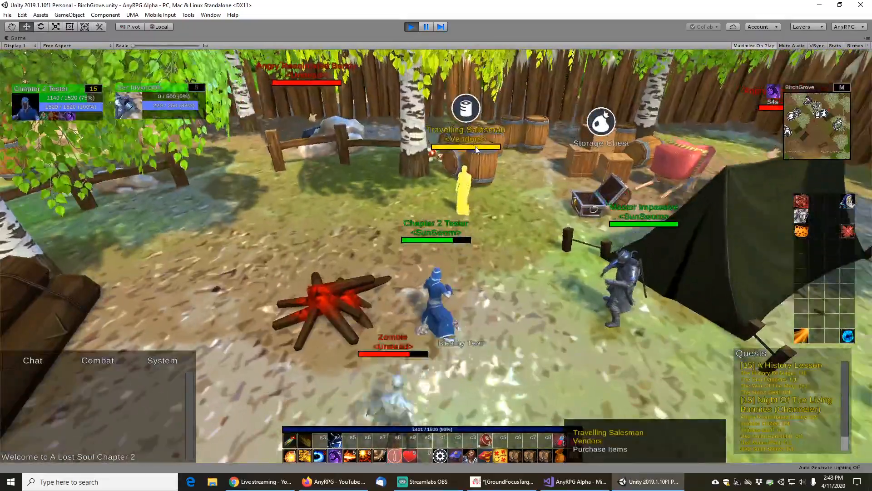
Target the Travelling Salesman and Master Impassive to compare their focus projector circle colors
click(476, 146)
drag(498, 212, 470, 211)
key(s)
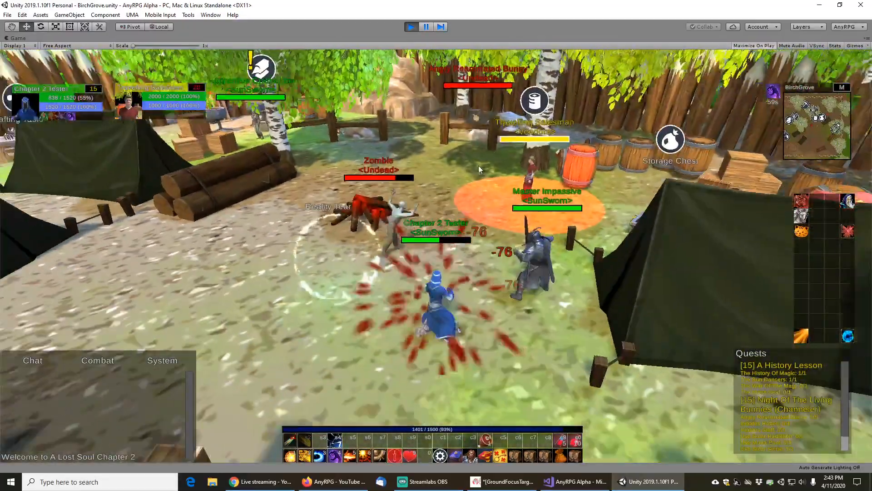
key(s)
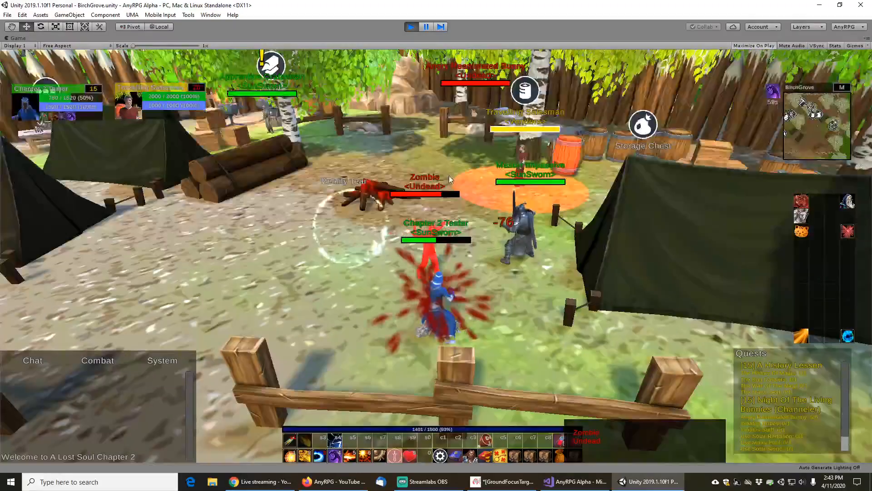
key(w)
drag(454, 184, 530, 187)
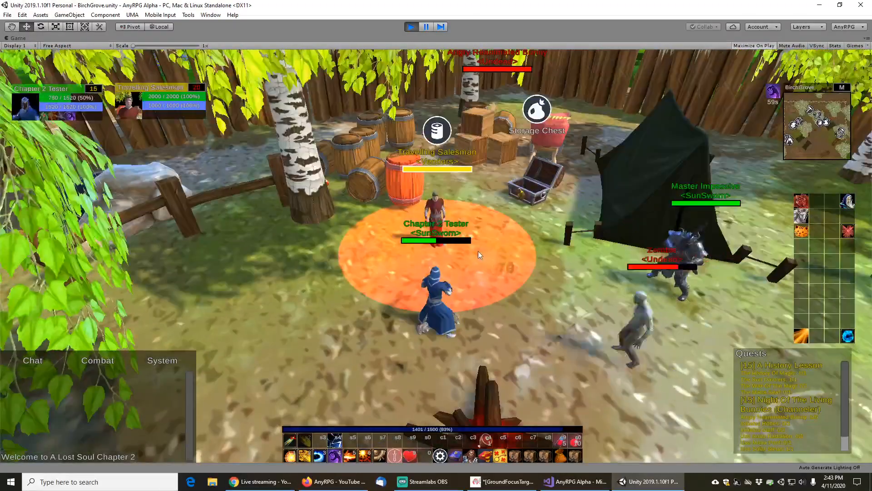
scroll(478, 251, up, 3)
drag(484, 225, 444, 228)
key(s)
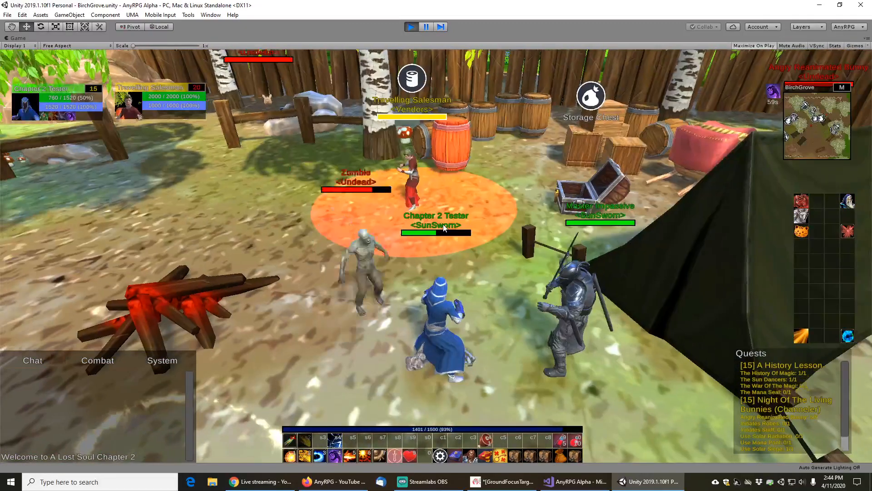
key(s)
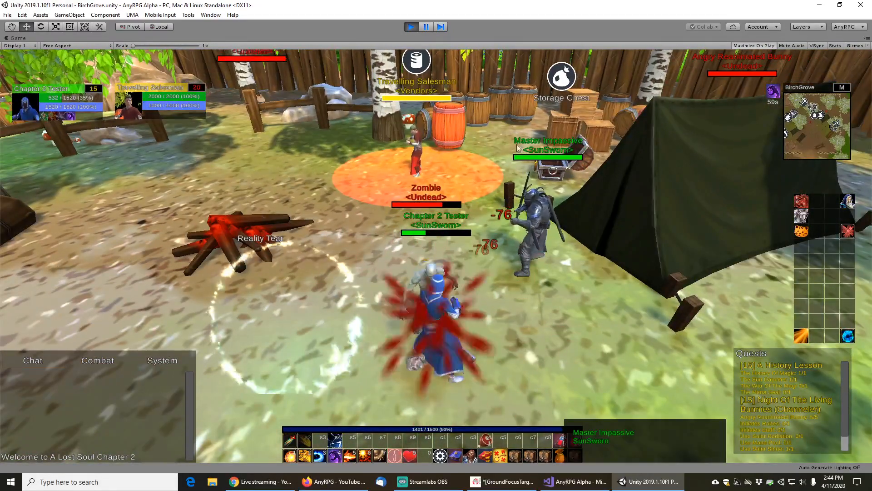
drag(483, 144, 454, 143)
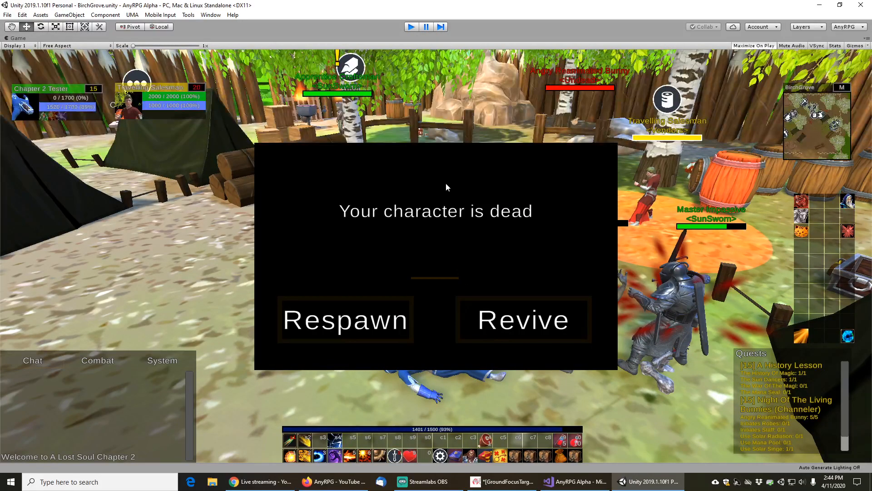
Stop Play mode and switch the color picker for Element 2's source color to RGB 0–255 mode
key(ctrl+p)
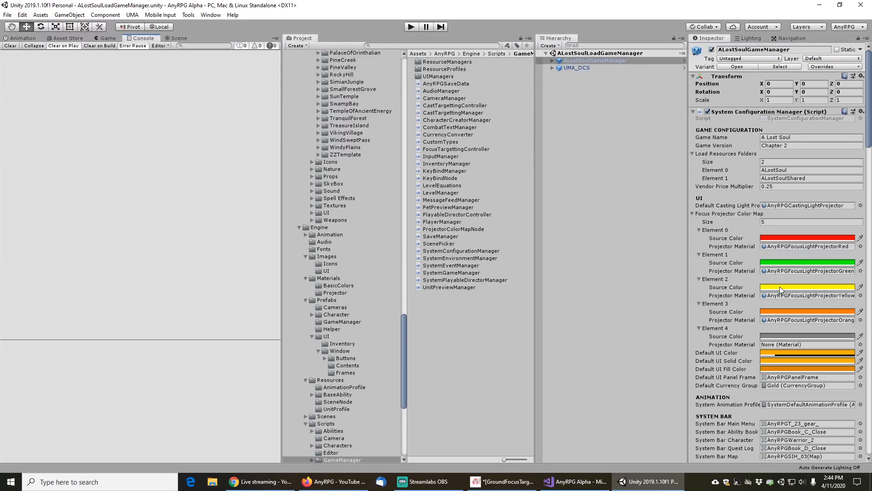
click(780, 287)
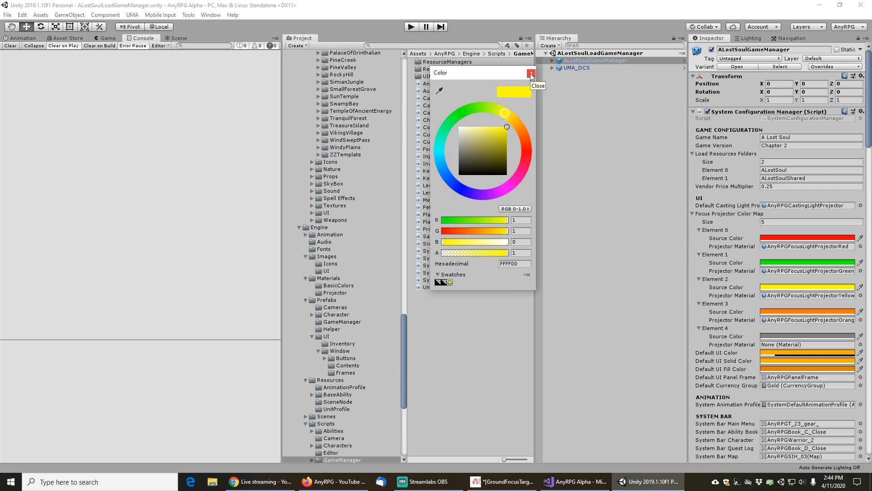
click(526, 210)
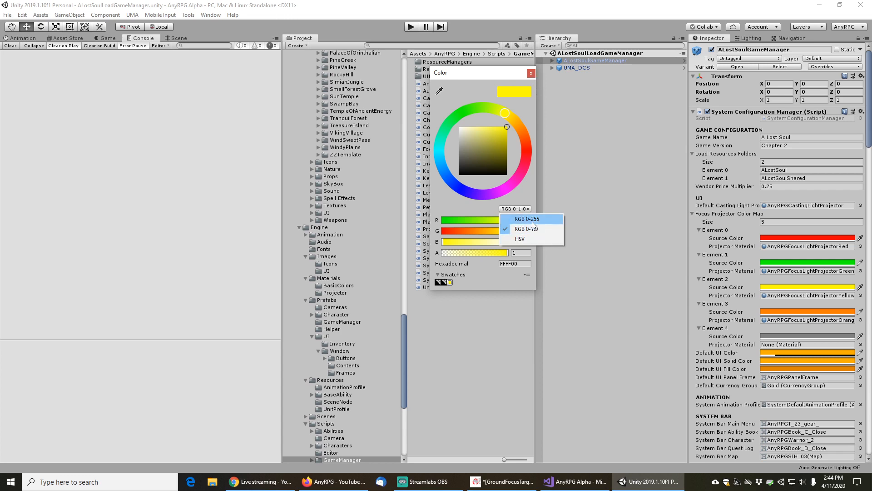
click(533, 220)
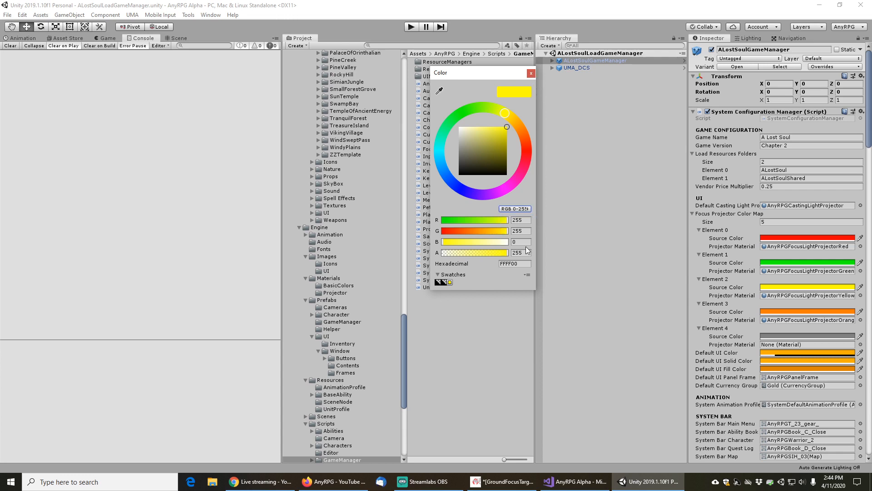
click(530, 73)
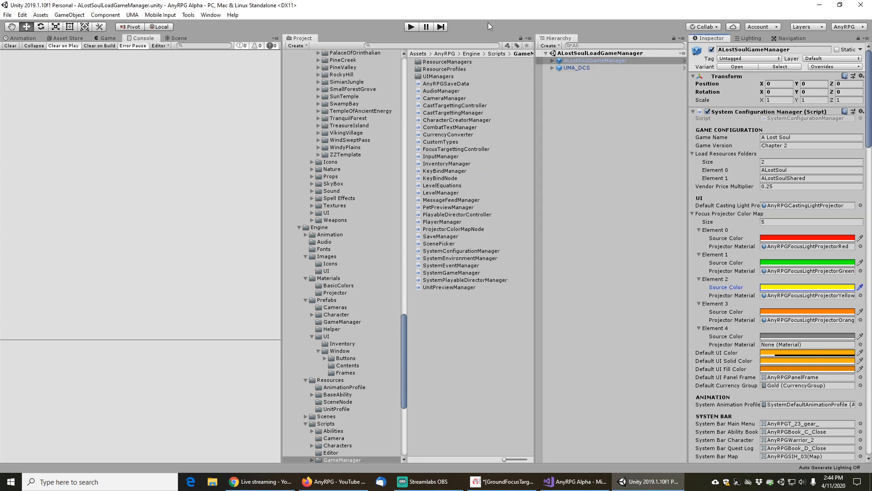
Switch to Firefox, search the web for "unity yellow" and open the Unity Color.yellow scripting reference page
click(333, 481)
key(ctrl+t)
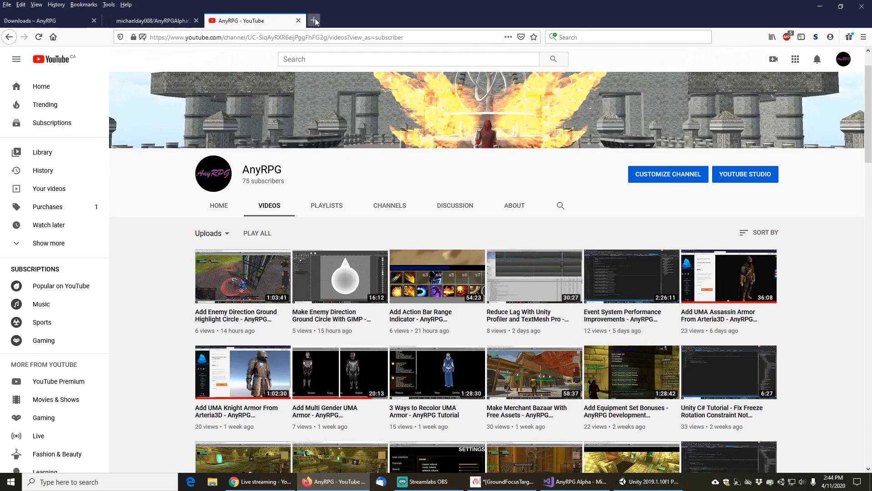
click(623, 37)
text(unity yellow)
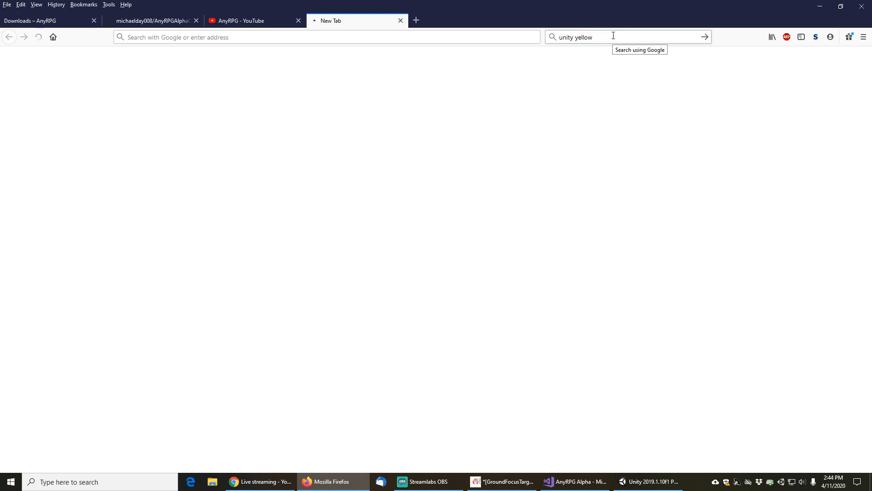
key(Return)
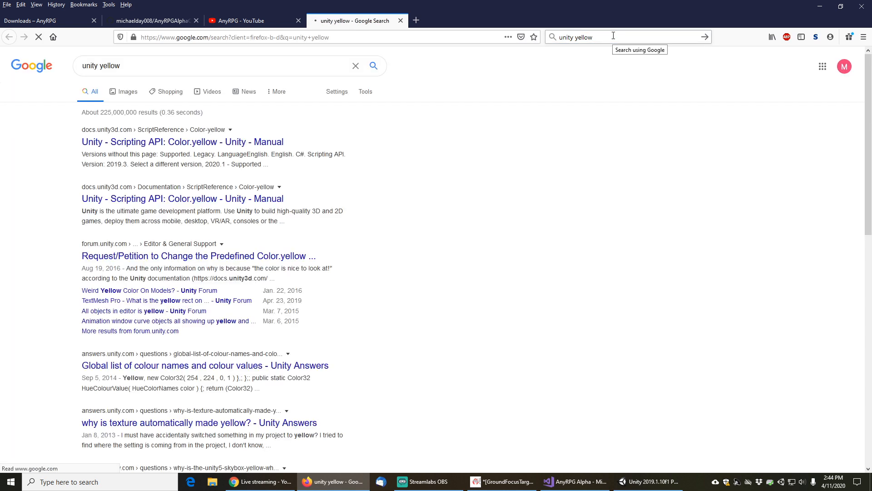
middle_click(240, 147)
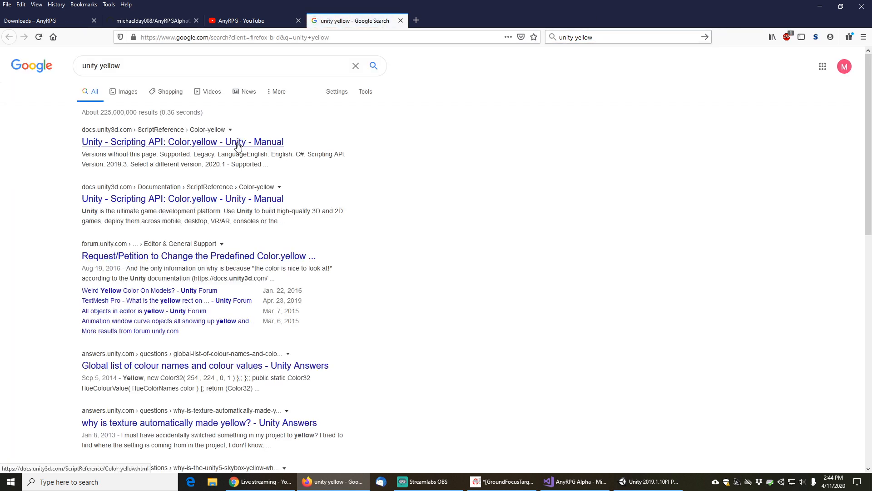
click(445, 21)
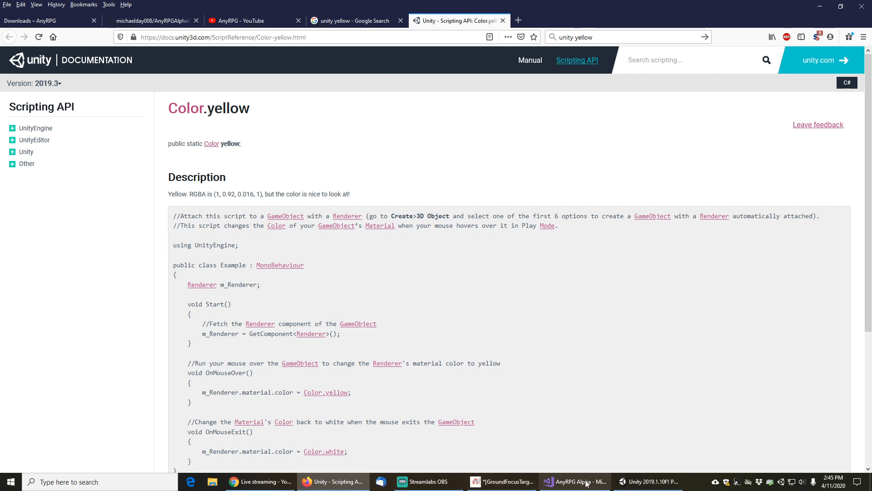
Back in Unity, set Element 2's source color picker to RGB 0–1.0 mode with G at 0.92, then save
click(631, 486)
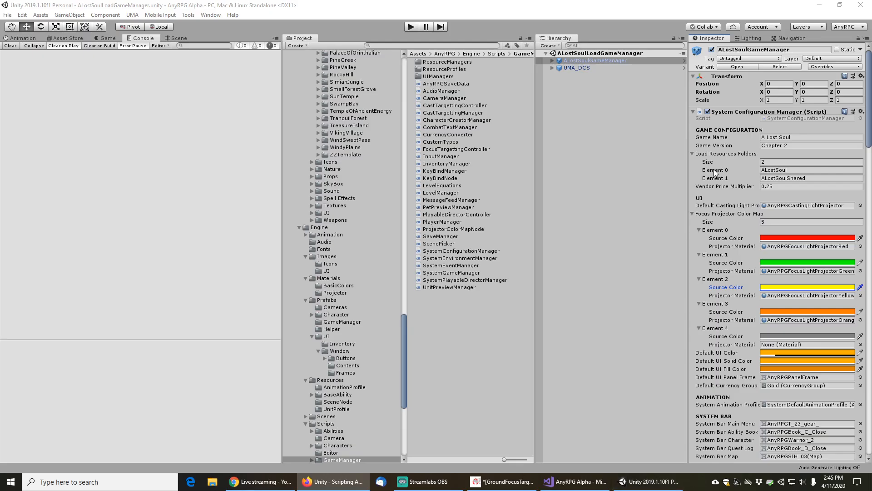
click(801, 291)
click(515, 208)
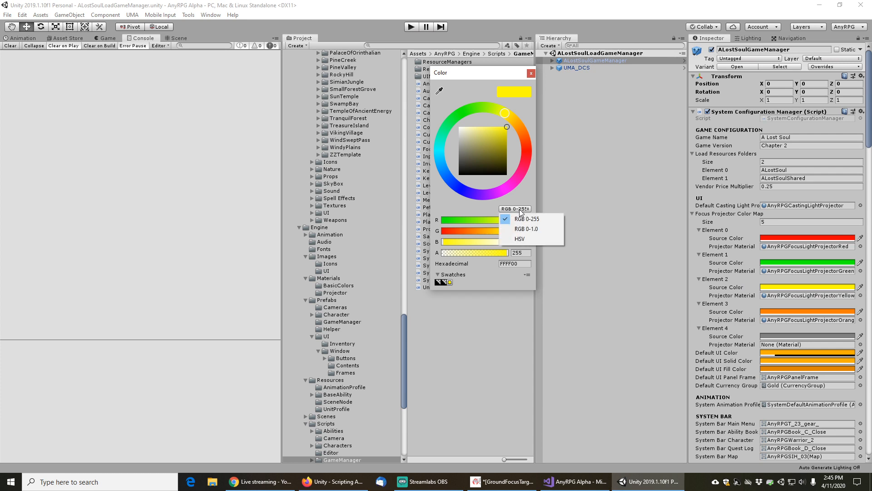
click(527, 228)
click(521, 231)
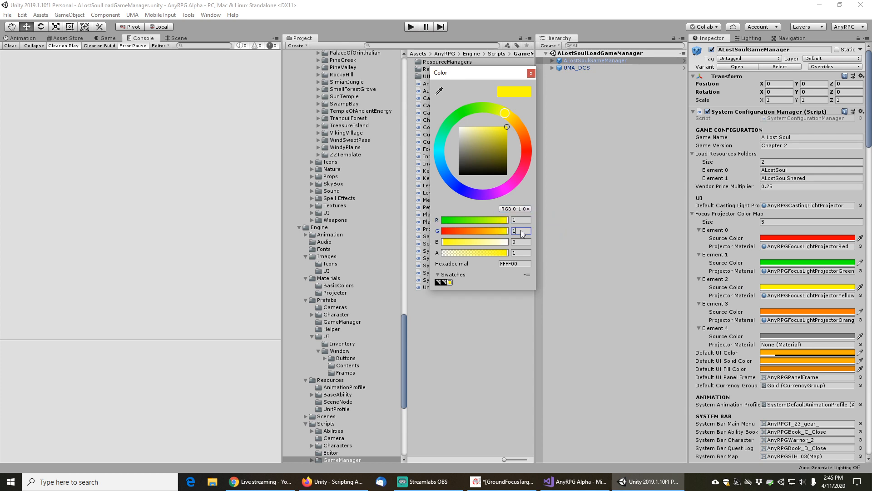
text(0.9)
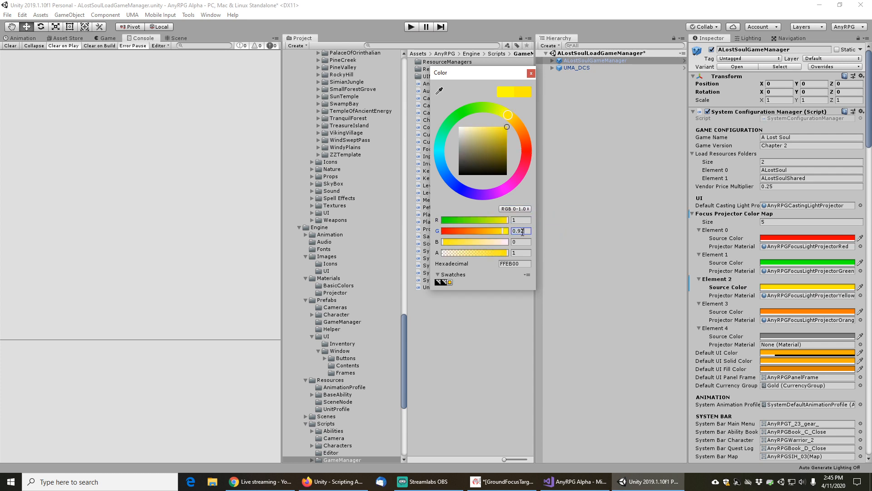
text(2)
click(531, 241)
click(531, 73)
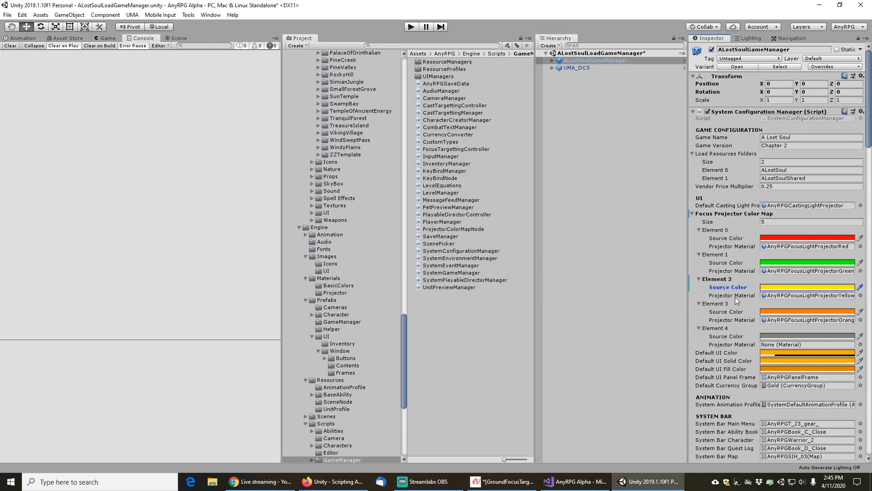
key(ctrl+s)
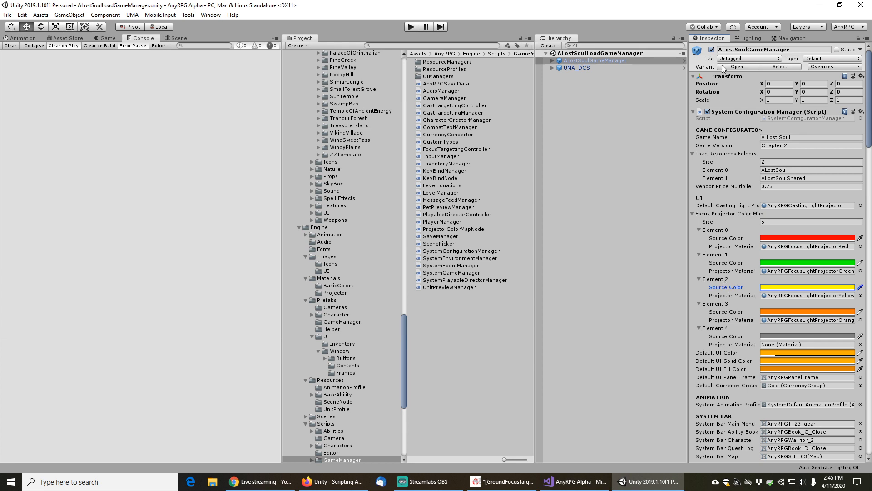
Open the GameManager prefab and set its Element 2 source color's G value to 0.92
click(738, 67)
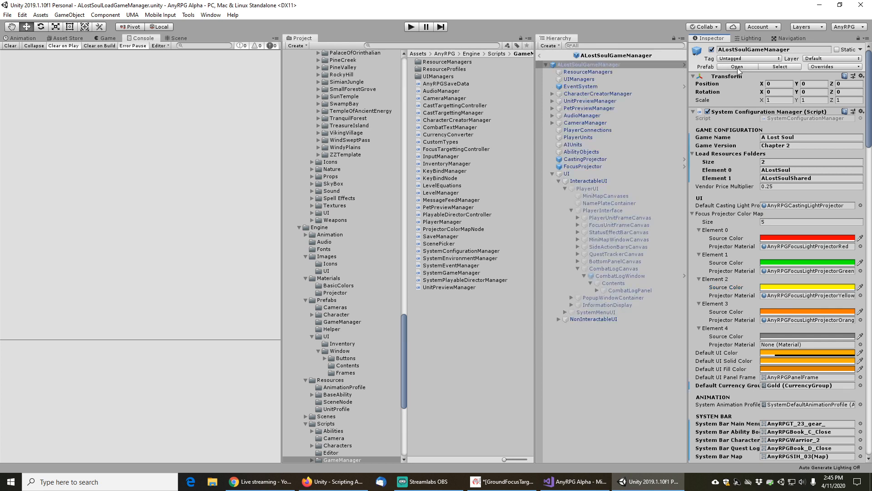
click(737, 67)
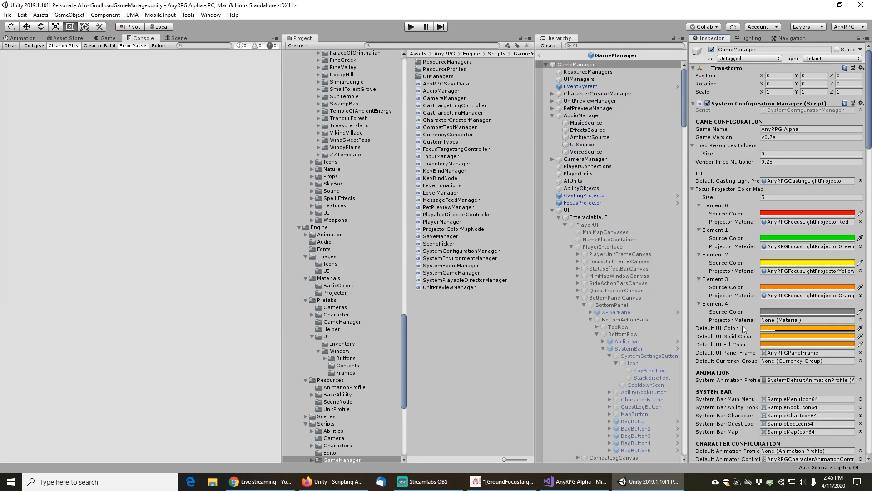
click(785, 267)
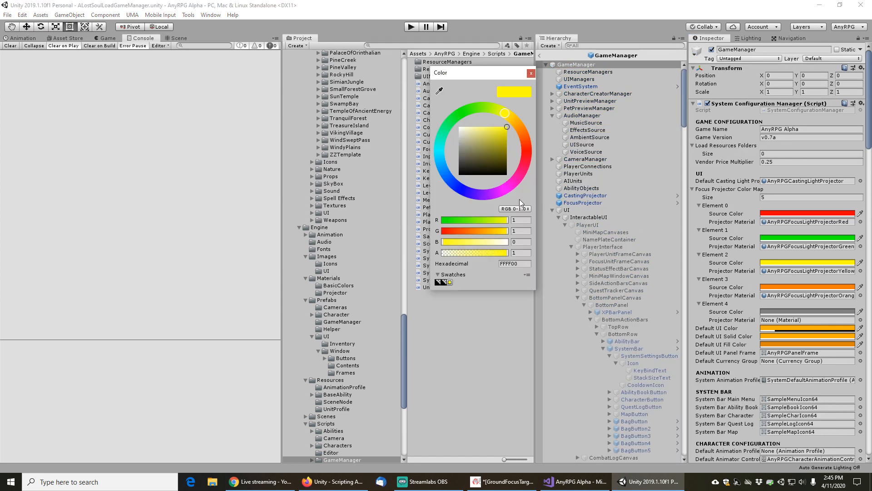
click(520, 230)
text(0.92)
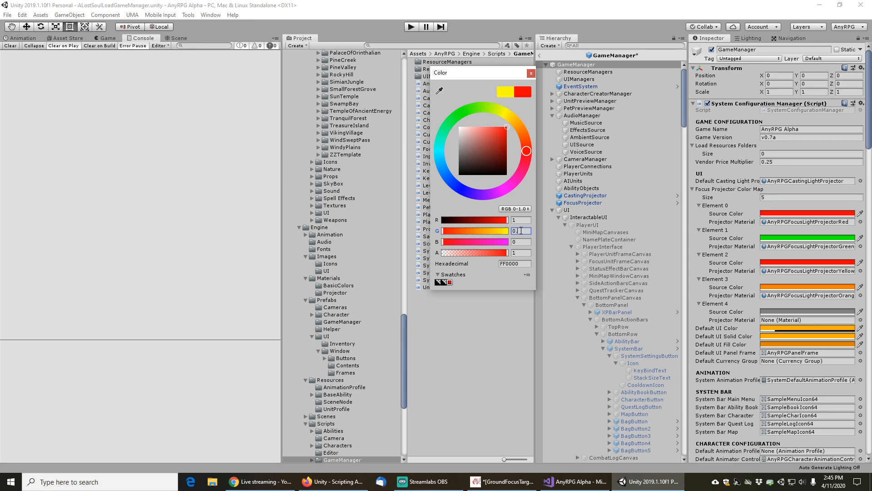
key(Tab)
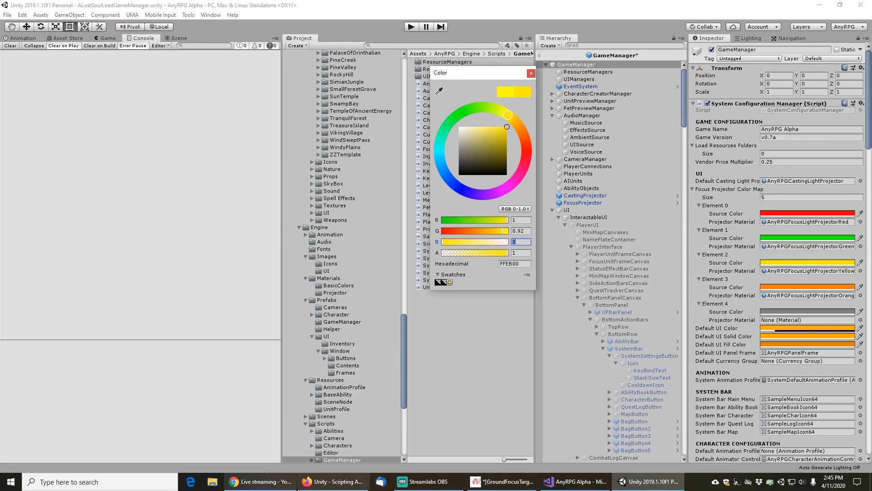
Copy the 0.016 blue value from the Color.yellow page, paste it as the prefab Element 2 color's B value, and save
click(332, 481)
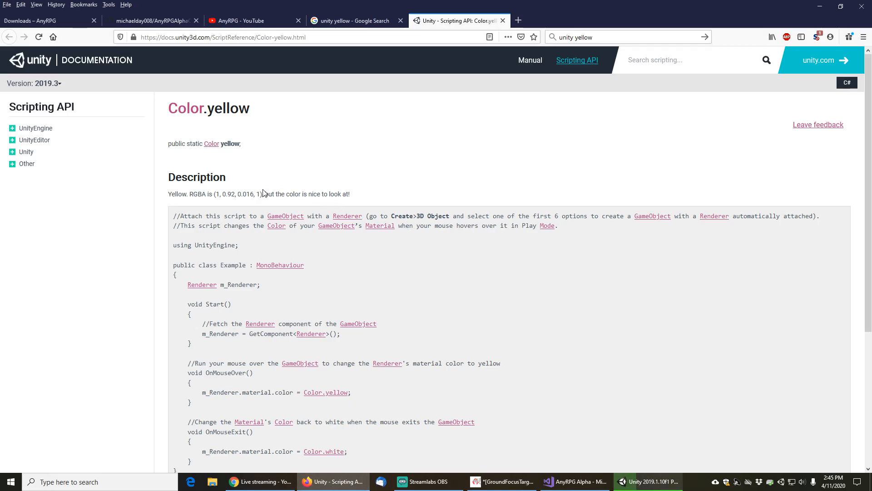
drag(237, 194, 253, 193)
key(ctrl+c)
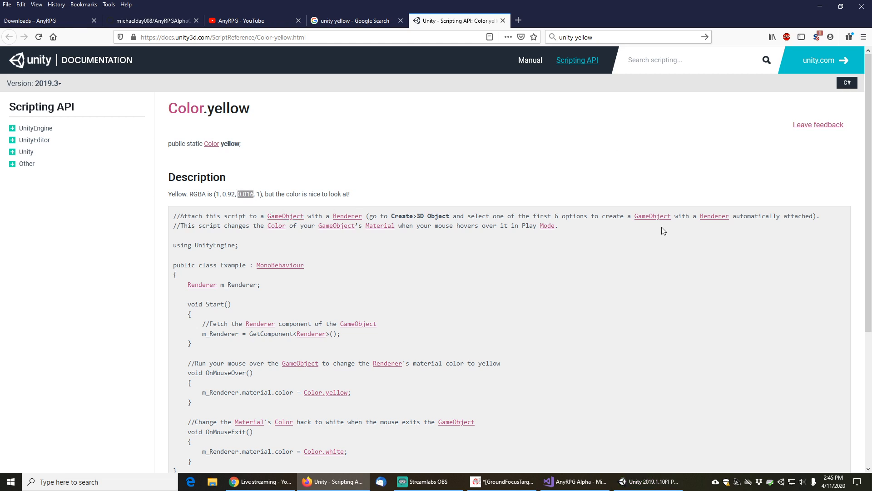
click(649, 481)
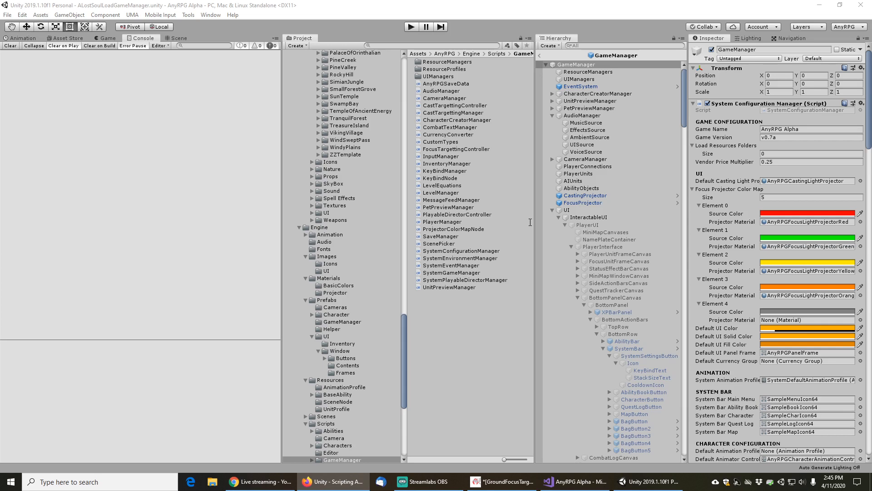
click(802, 263)
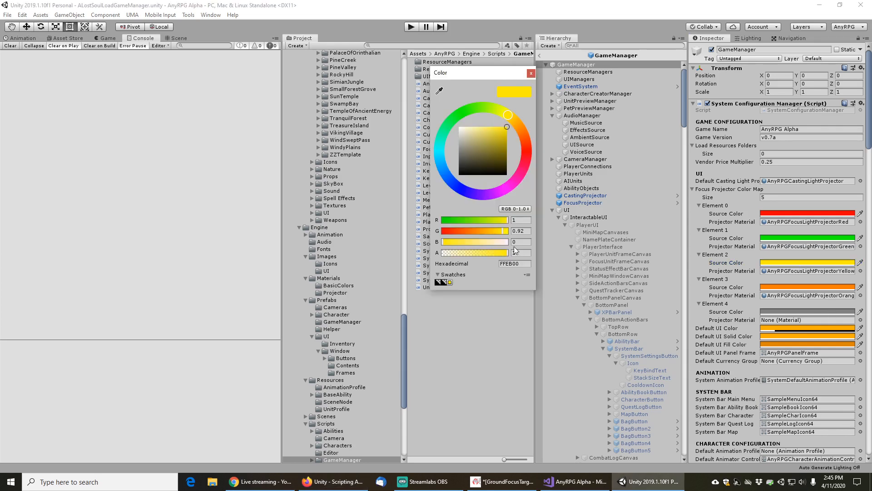
key(ctrl+v)
key(Tab)
key(ctrl+s)
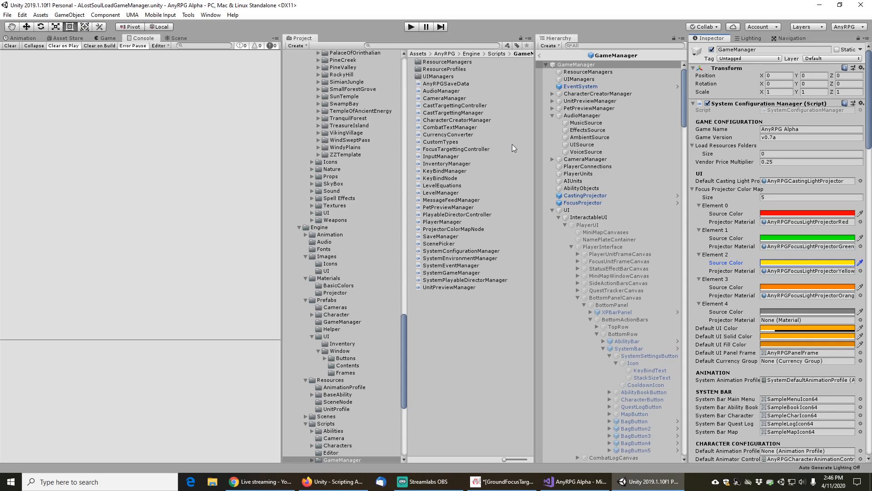
Leave prefab editing, open the MainMenu scene and enter Play mode
click(539, 55)
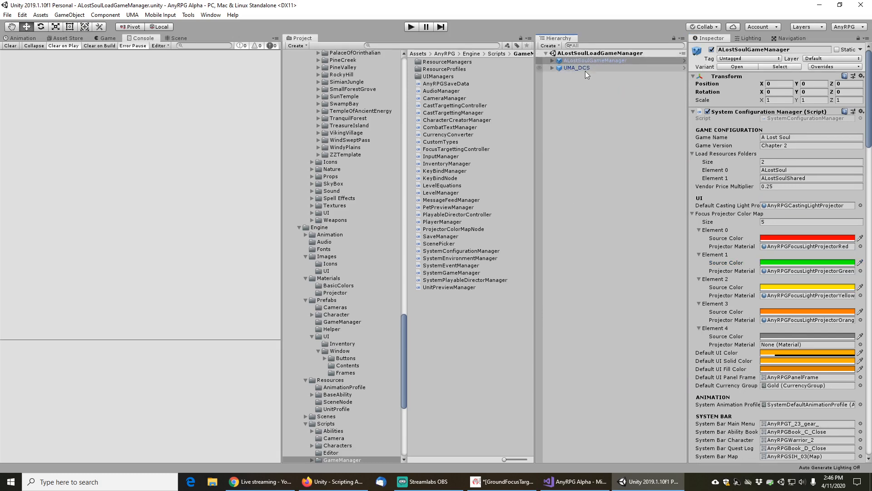
click(8, 15)
click(18, 53)
click(417, 26)
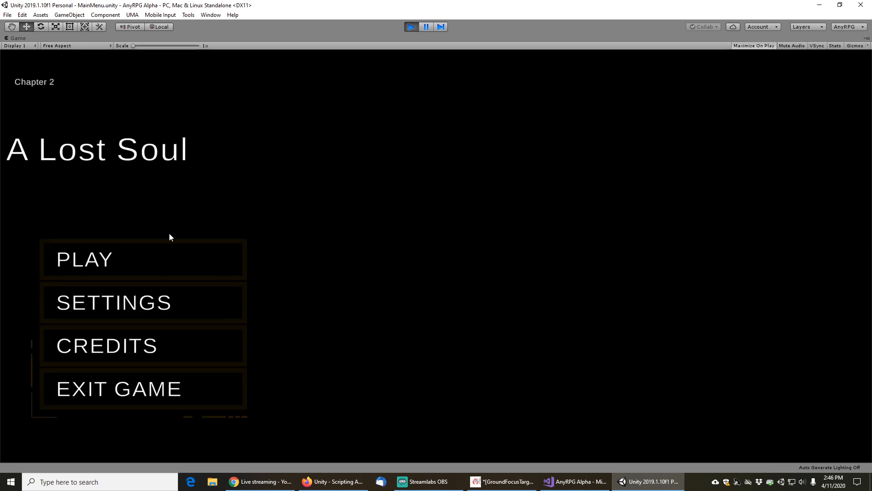
Start play from the main menu and load the Chapter 2 Tester saved game
click(103, 266)
click(539, 361)
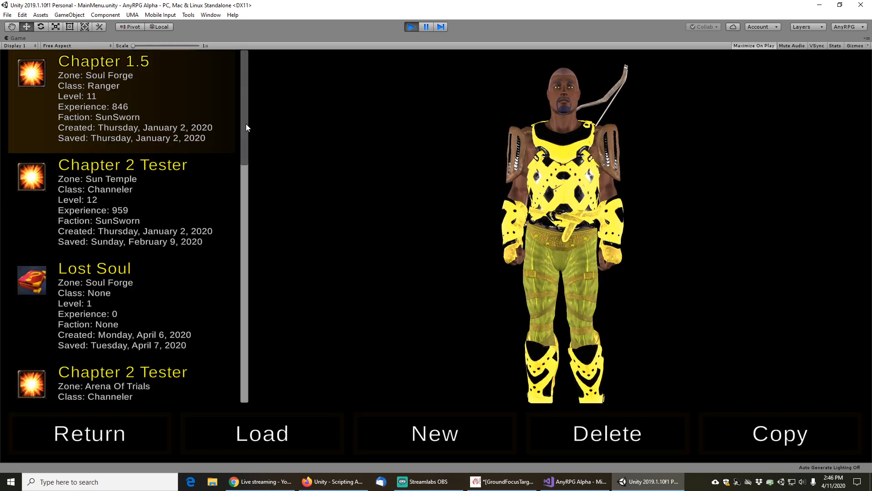
drag(246, 124, 250, 431)
scroll(138, 113, up, 1)
click(138, 115)
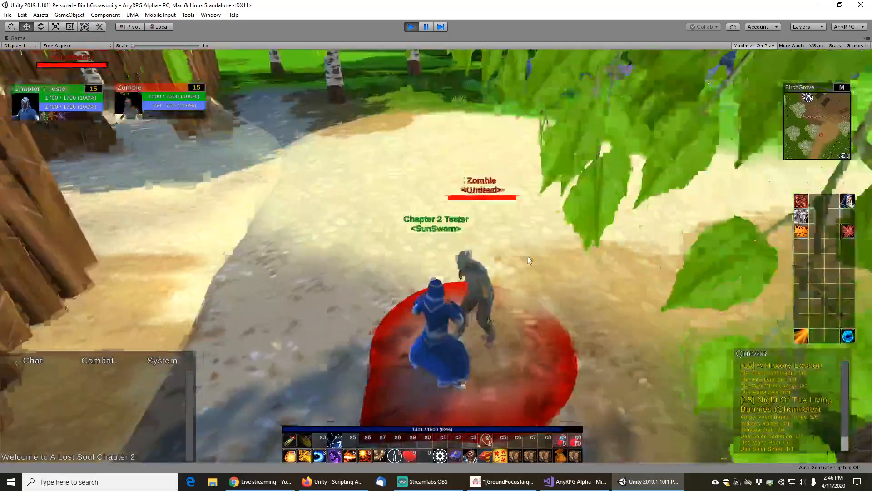
Walk into the camp, target the Travelling Salesman to check its yellow focus circle, then stop Play mode
key(w)
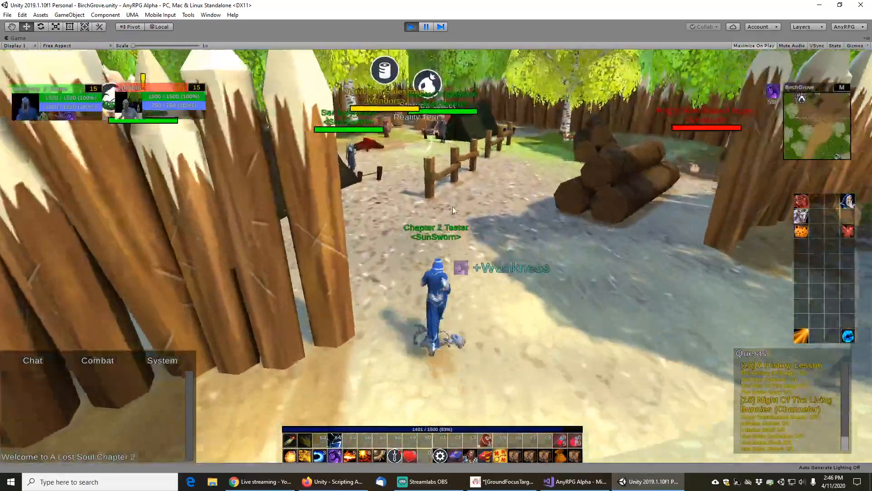
key(w)
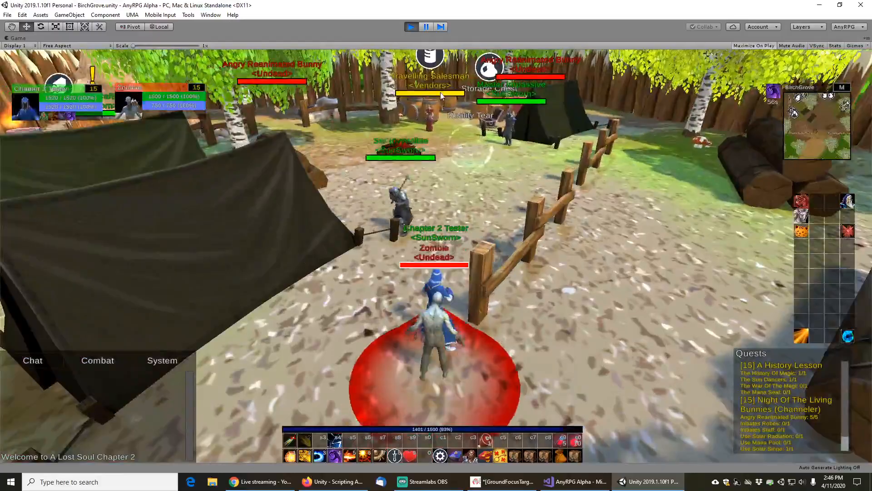
click(442, 96)
key(w)
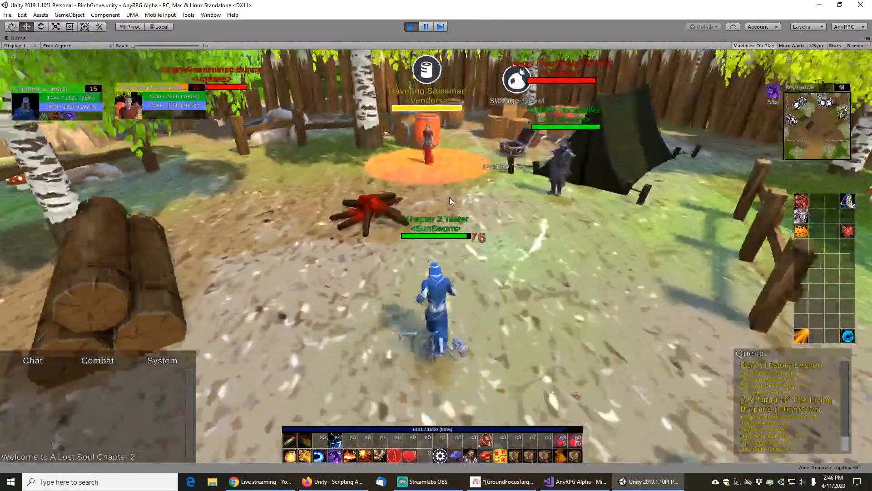
key(w)
drag(449, 197, 409, 201)
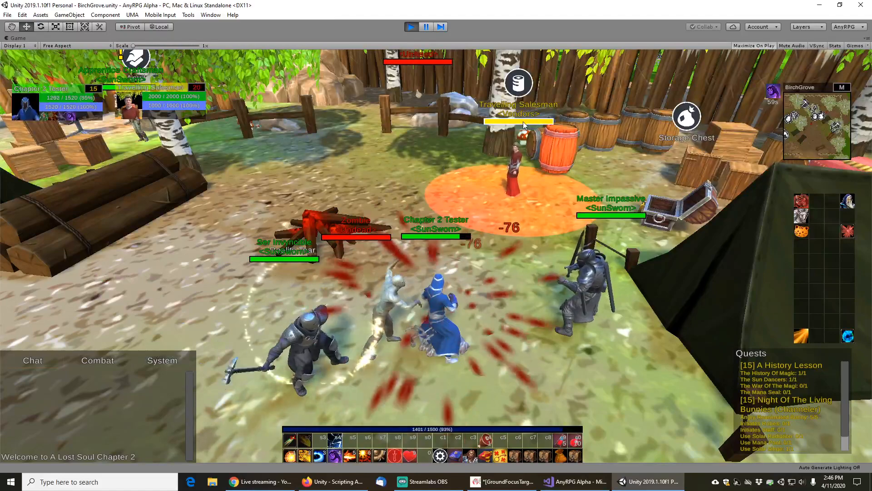
key(s)
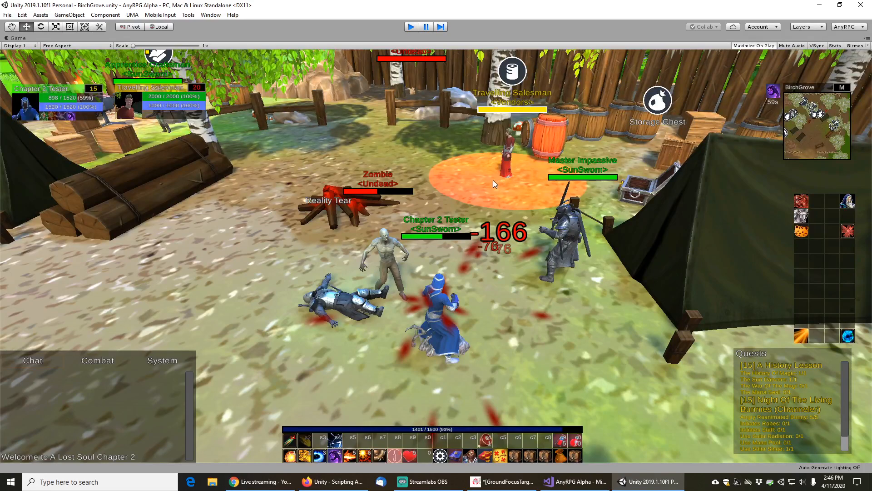
key(ctrl+p)
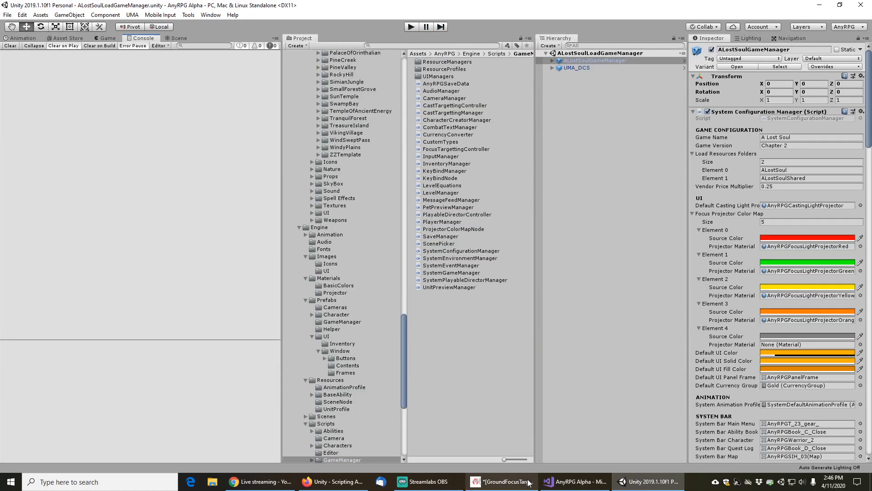
Review the Color.yellow documentation page again, then switch to Visual Studio
click(334, 482)
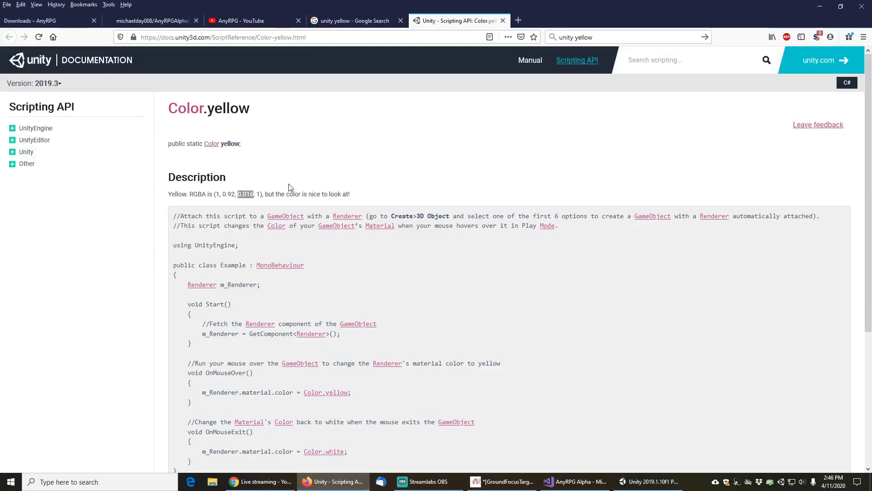
scroll(394, 291, down, 2)
scroll(394, 291, down, 3)
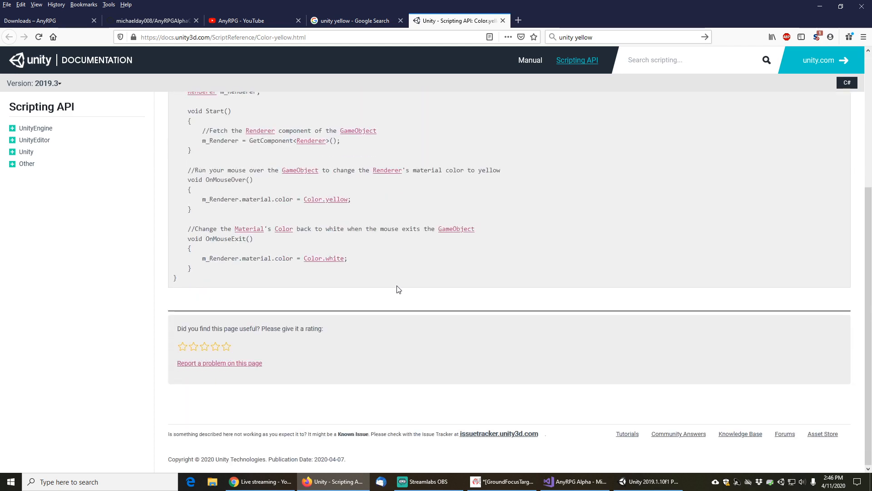
scroll(397, 285, up, 6)
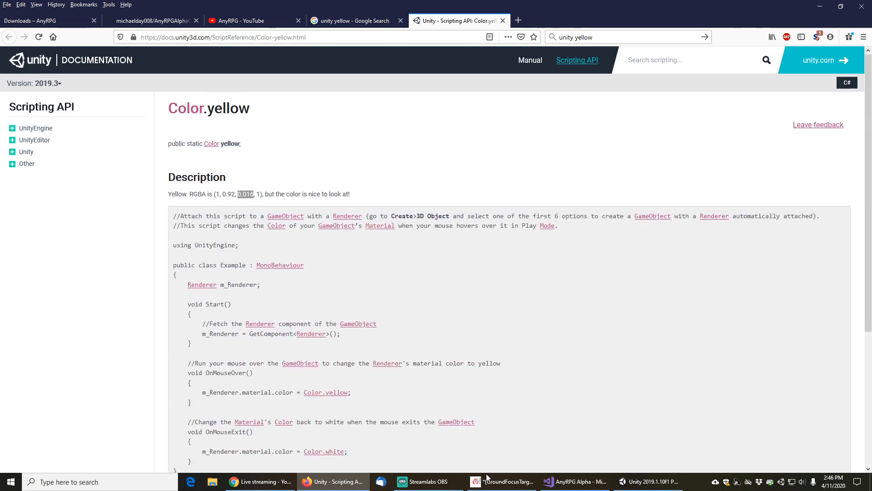
click(599, 483)
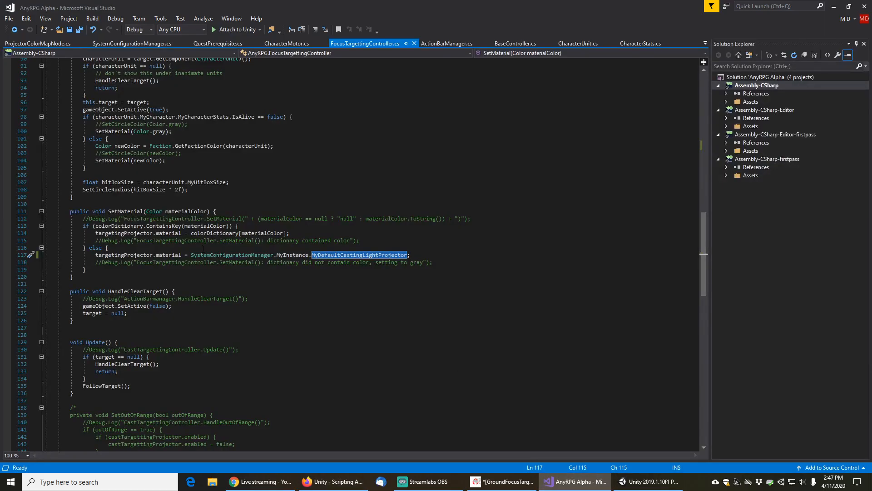
Uncomment the debug log for a missing dictionary color and append materialColor.ToString() to its message, then save the script
click(204, 247)
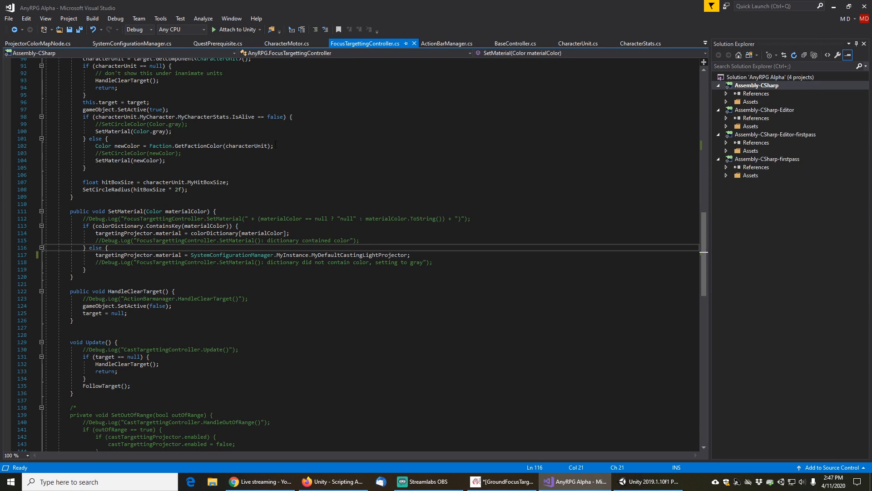
key(Down)
key(Down)
key(End)
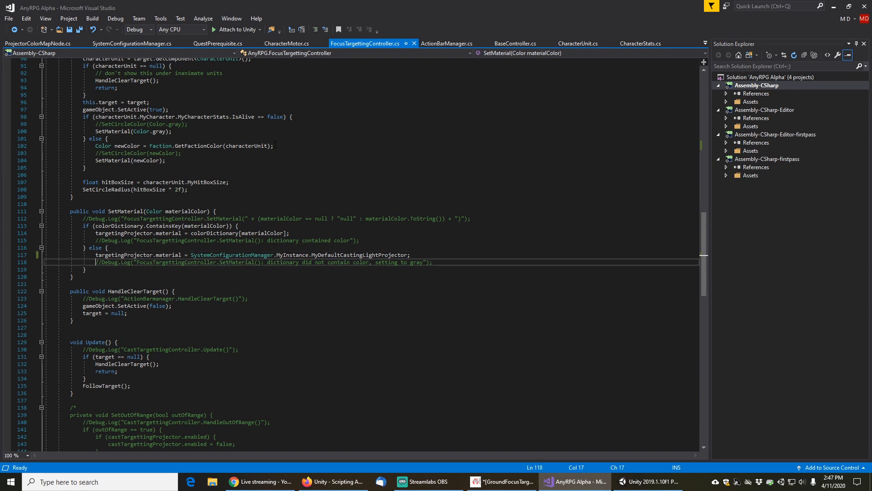
key(Delete)
key(Delete)
key(End)
key(Left)
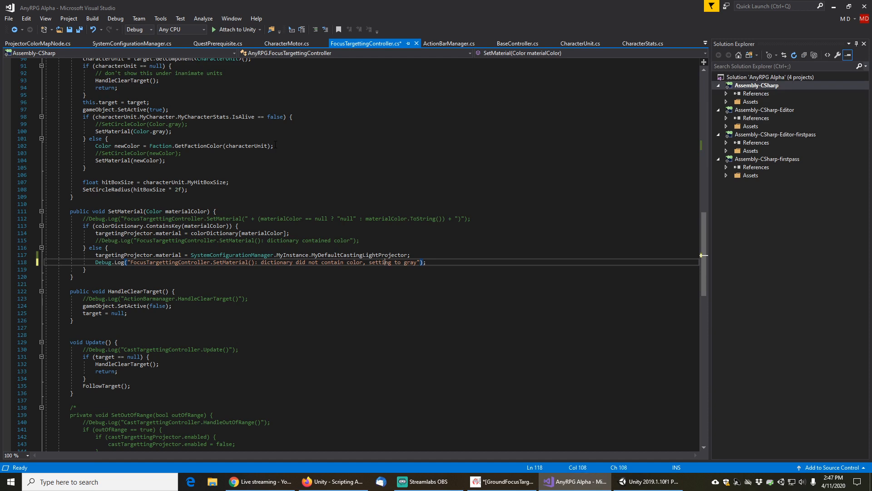
key(Right)
key(Right)
text(+ ")
key(BackSpace)
key(BackSpace)
text(" + +)
key(Left)
key(Left)
text(materialco)
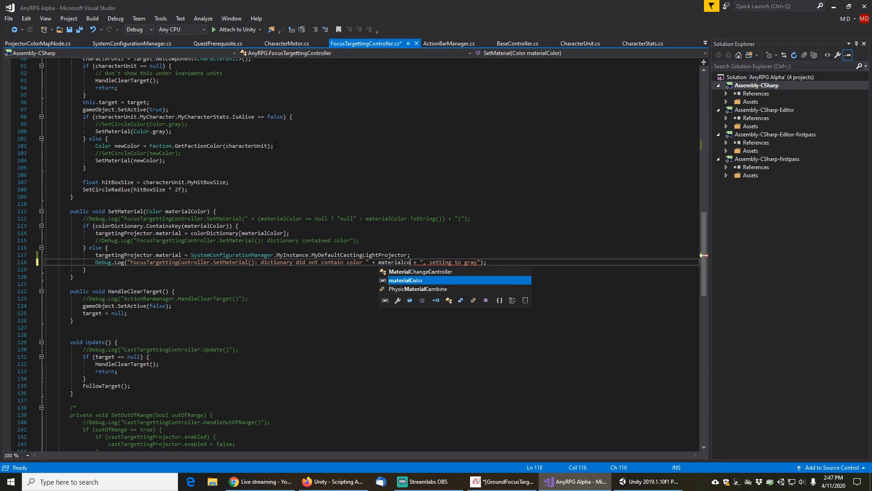
key(Tab)
text(.)
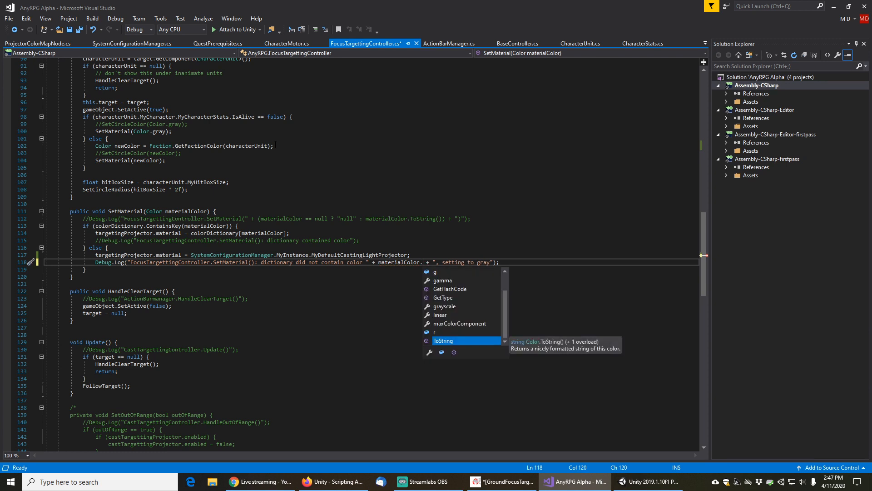
key(Tab)
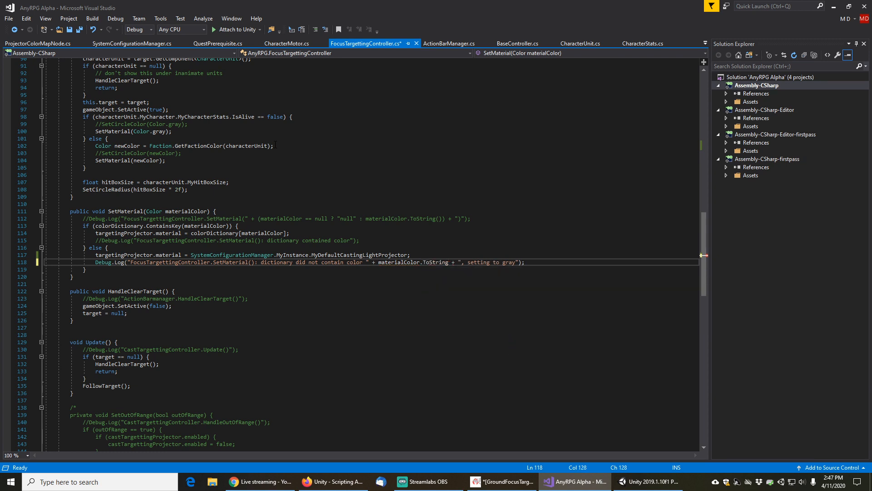
text(())
key(Home)
key(ctrl+s)
Change the log message ending to "setting to default casting projector" and save the script
click(516, 255)
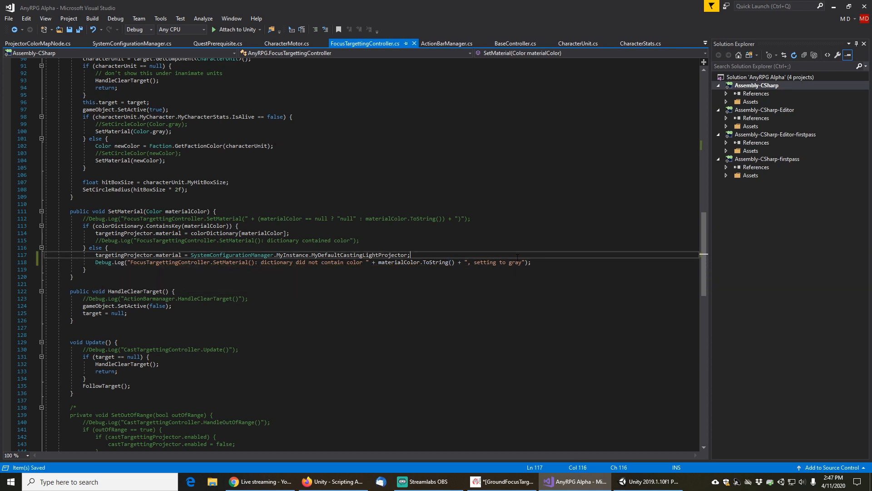
click(516, 269)
click(515, 262)
double_click(516, 262)
text(default cas)
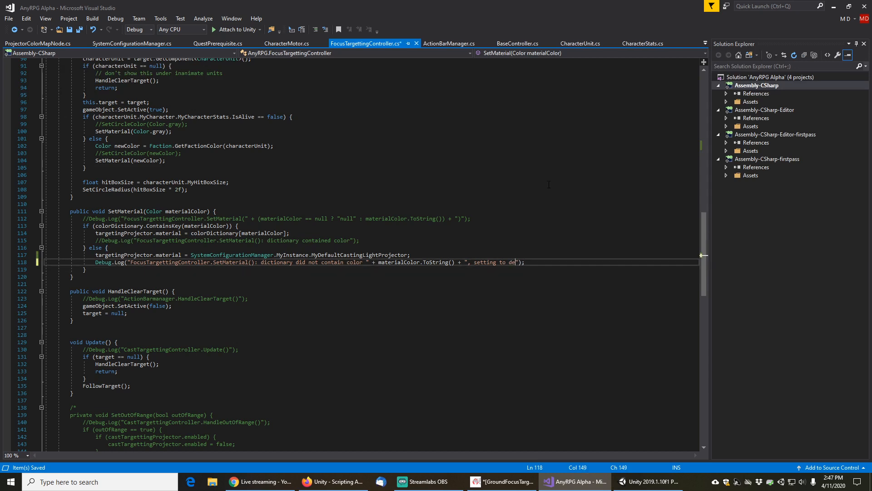
text(ting projector)
key(ctrl+s)
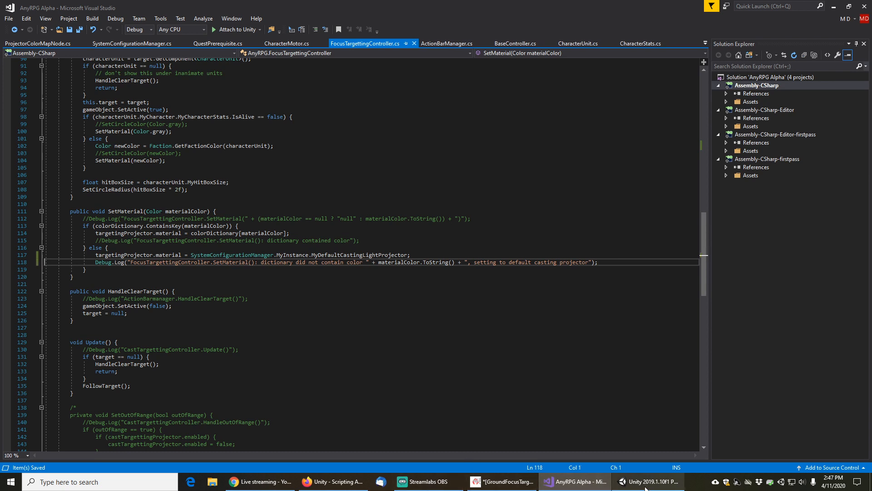
Return to Unity and enter Play mode
mouse_move(646, 487)
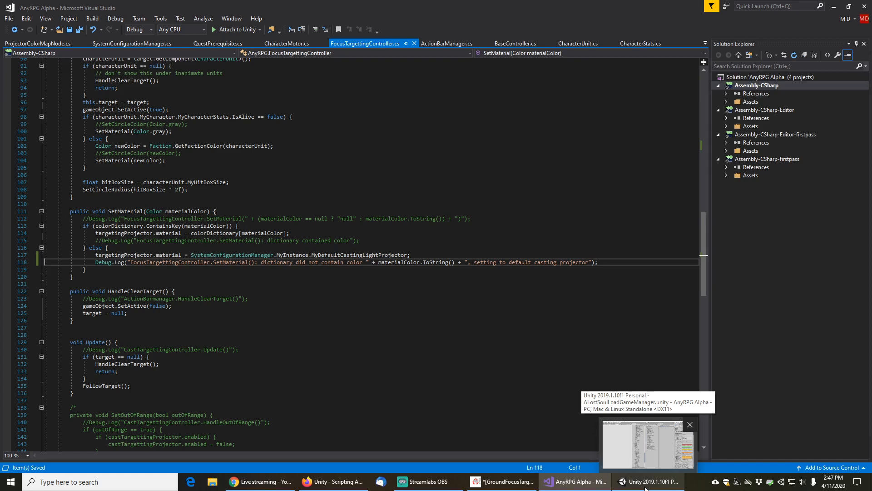
click(646, 485)
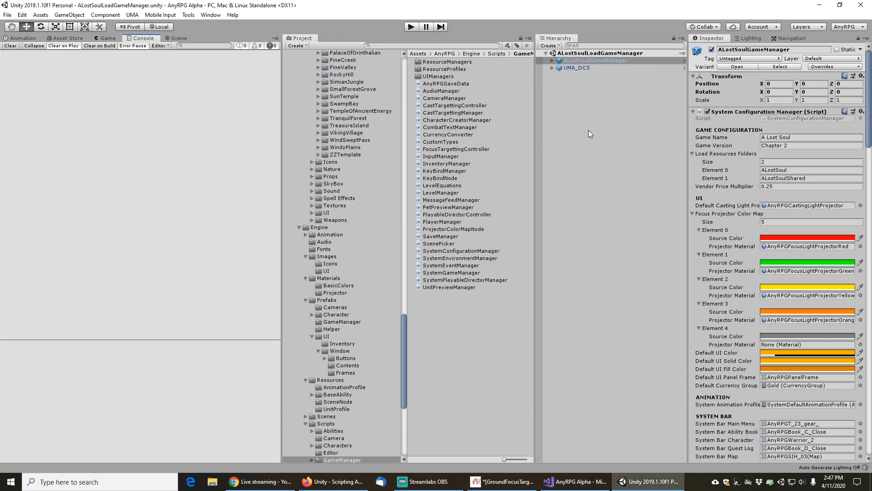
click(575, 482)
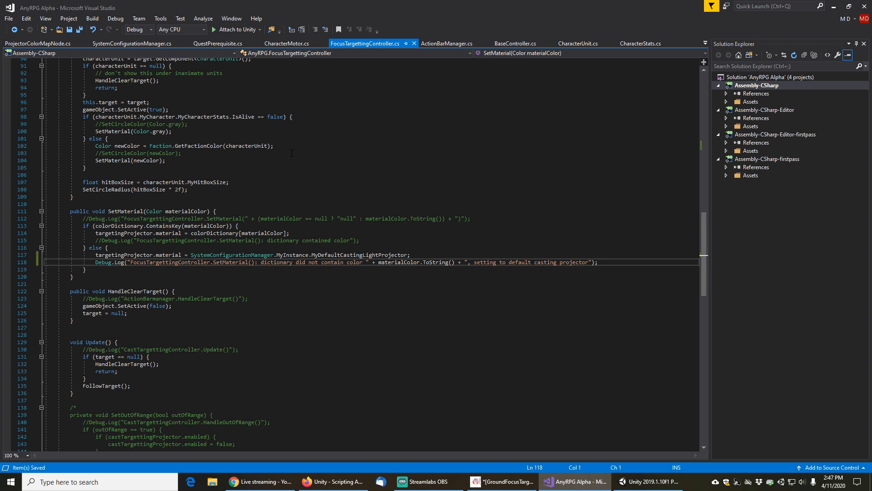
click(648, 482)
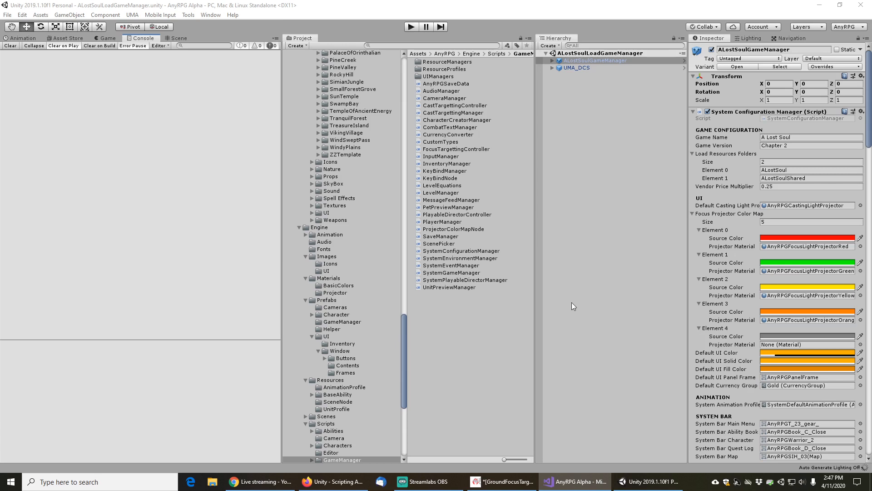
click(411, 28)
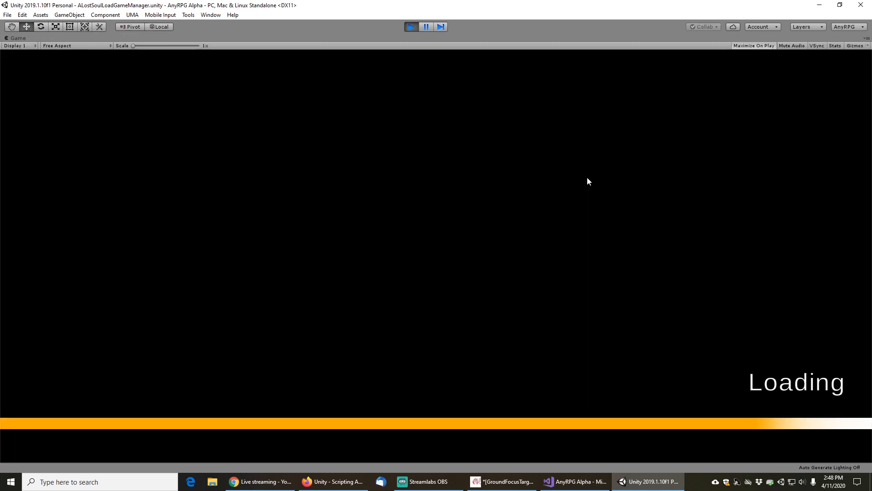
Start play from the main menu and load the Chapter 2 Tester saved game in Birch Grove
click(99, 262)
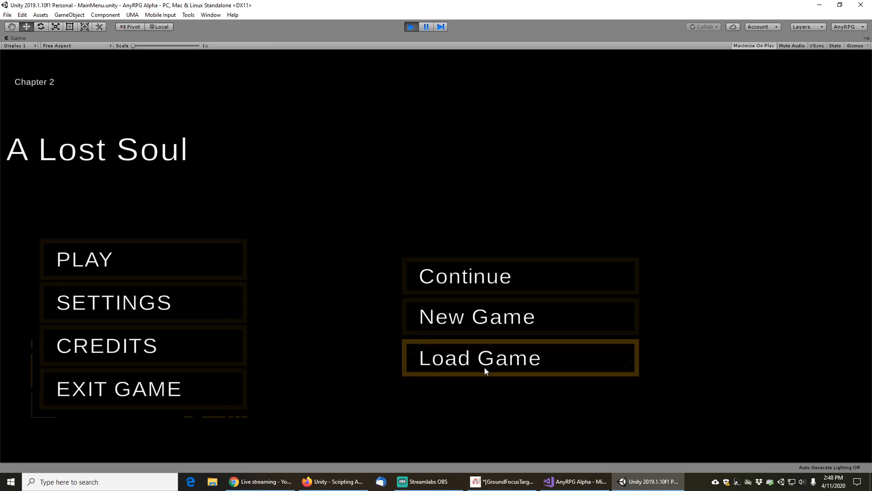
click(484, 367)
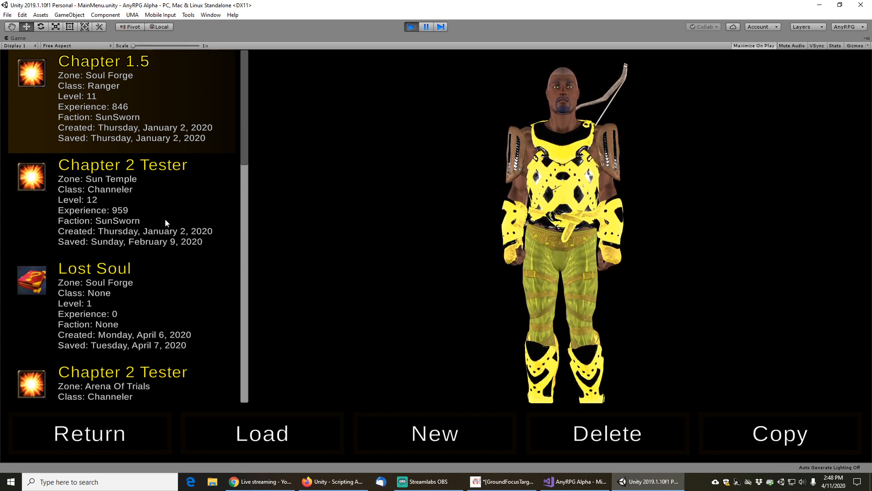
drag(244, 143, 257, 375)
scroll(149, 309, up, 2)
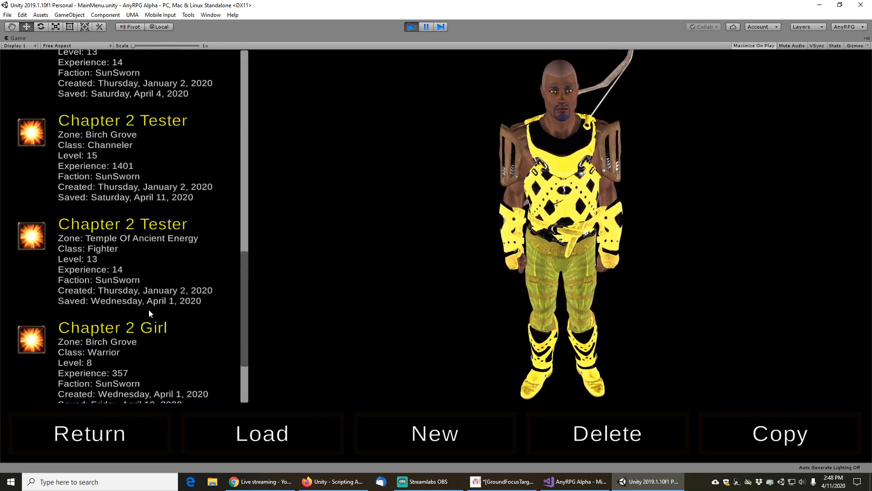
click(103, 141)
click(284, 426)
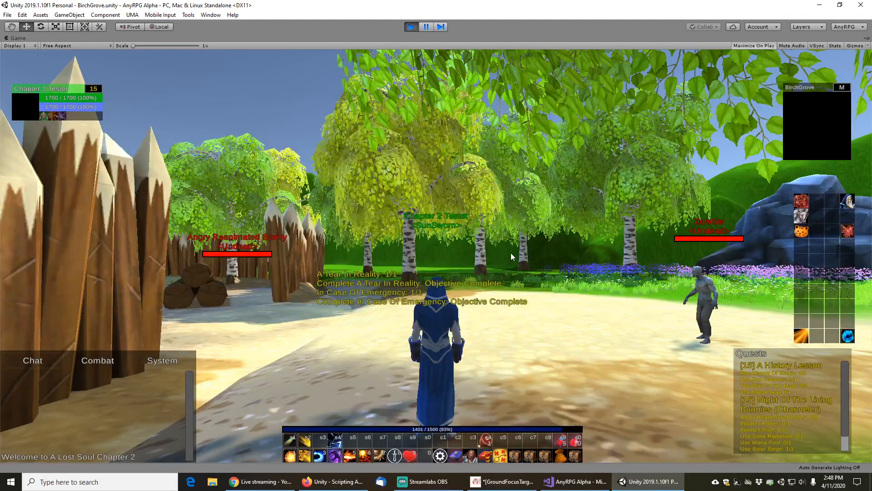
Walk into the camp, target the Travelling Salesman to check its focus circle, and pause the game
key(w)
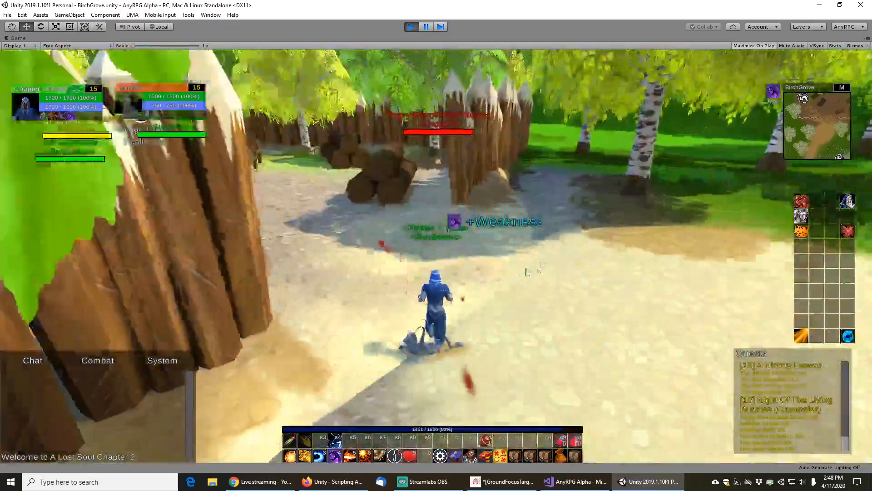
drag(526, 271, 483, 271)
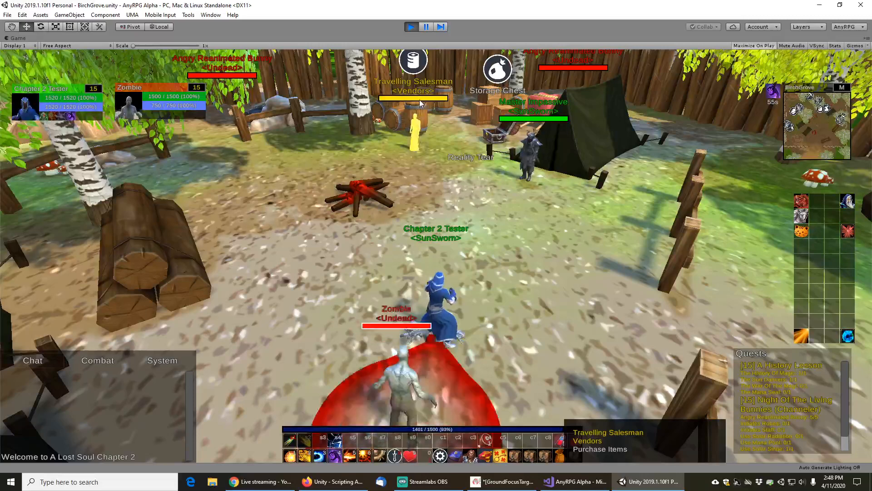
click(421, 103)
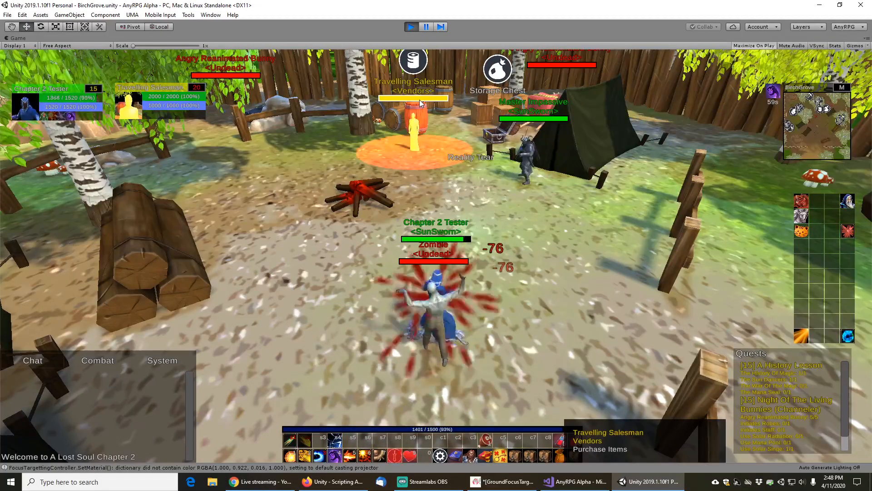
click(426, 27)
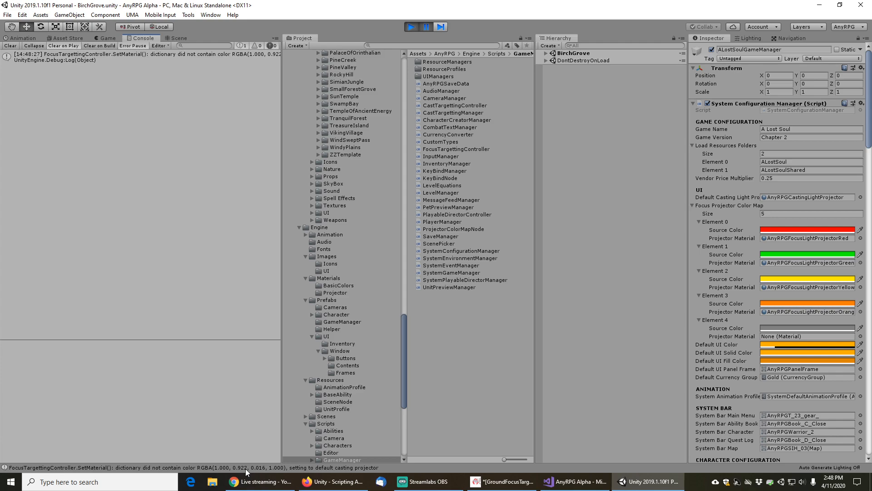
Compare the logged color with the Color.yellow values on the documentation page, then stop Play mode
click(332, 489)
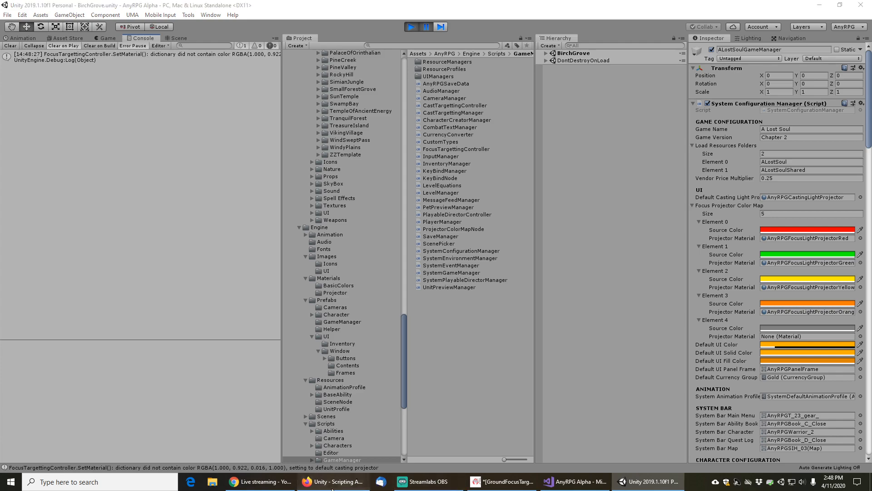
double_click(245, 194)
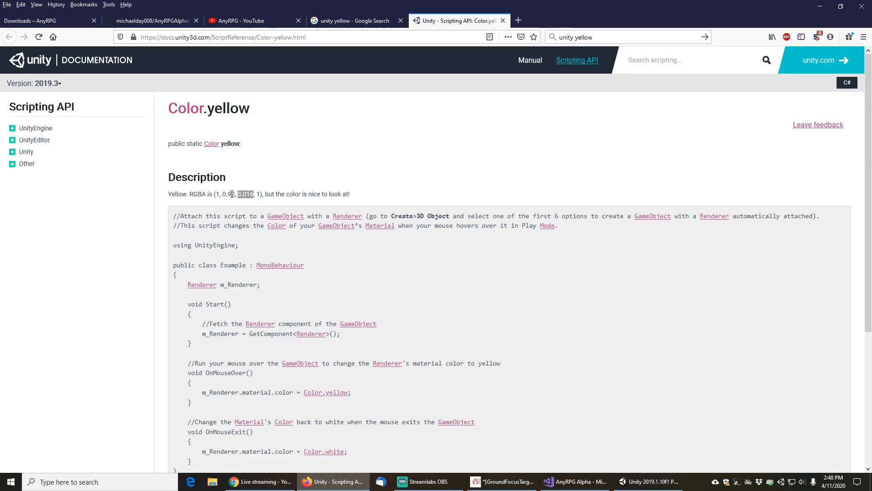
click(580, 486)
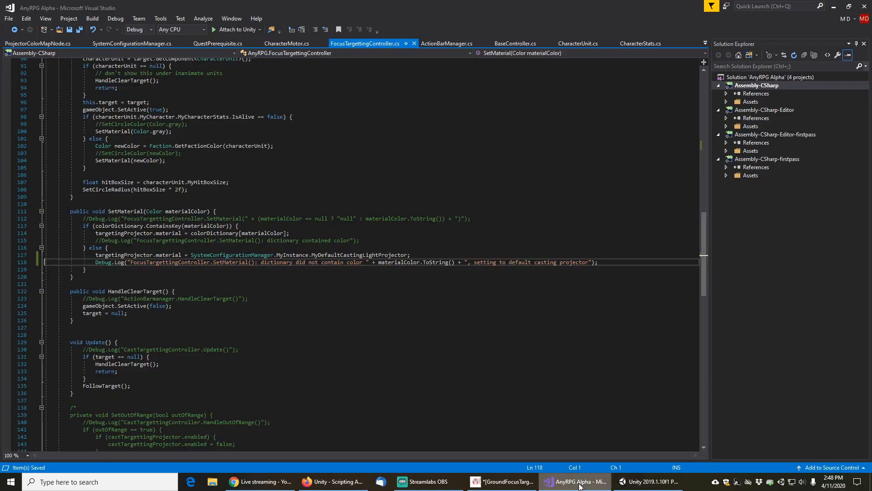
click(648, 482)
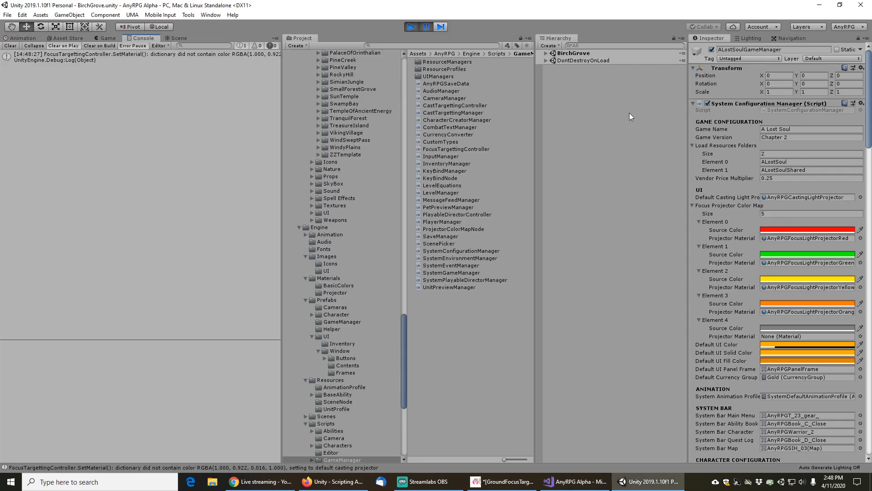
click(411, 26)
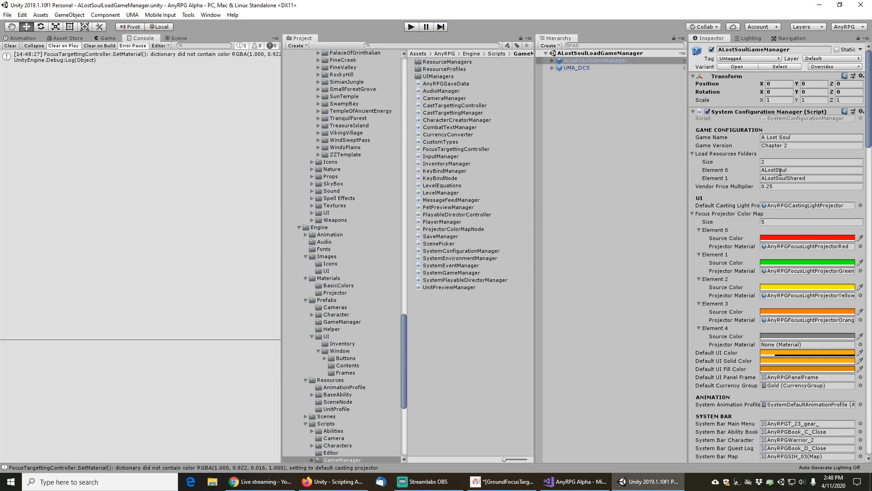
Open the GameManager prefab and inspect the yellow source color's RGB values in the color picker
click(733, 67)
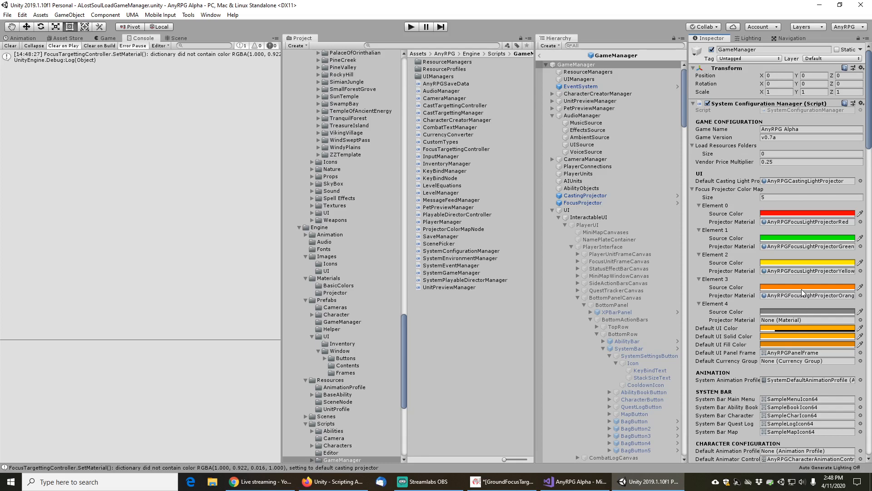
click(788, 264)
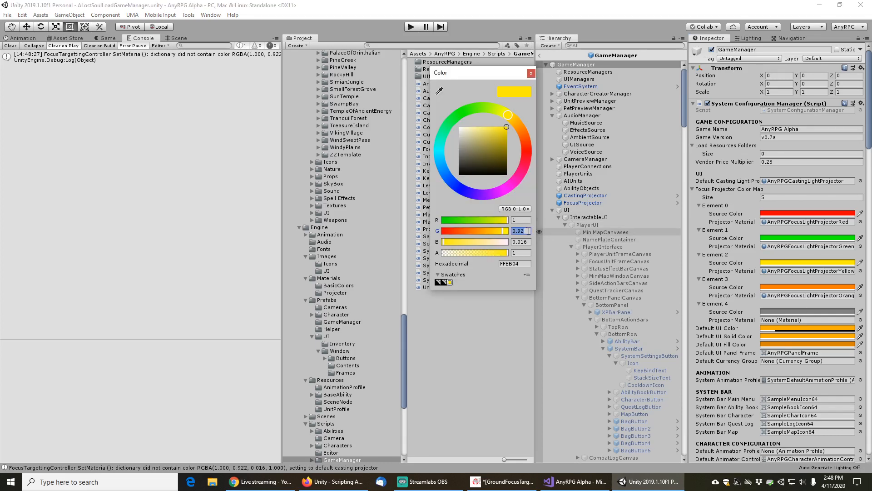
key(Tab)
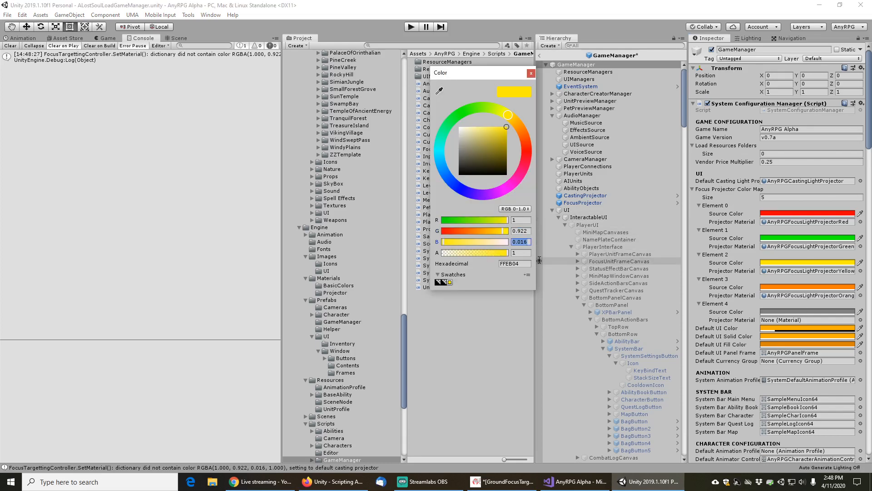
click(530, 74)
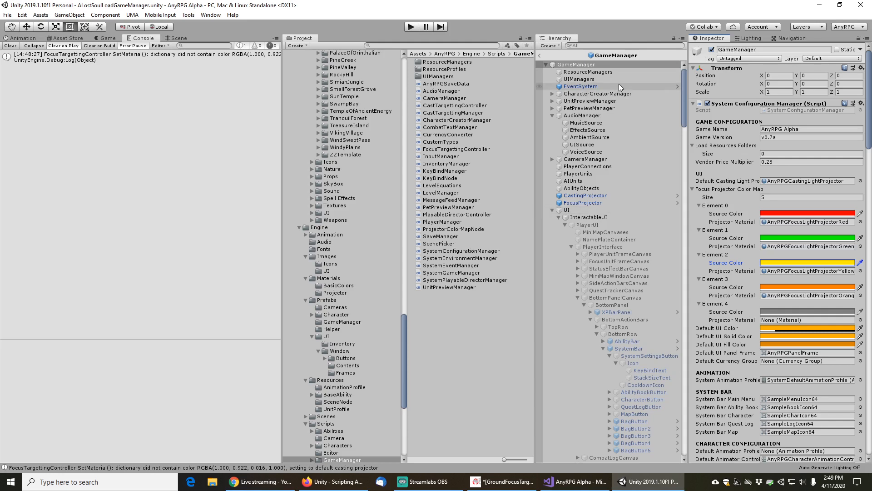
Leave prefab editing and save the scene
click(539, 56)
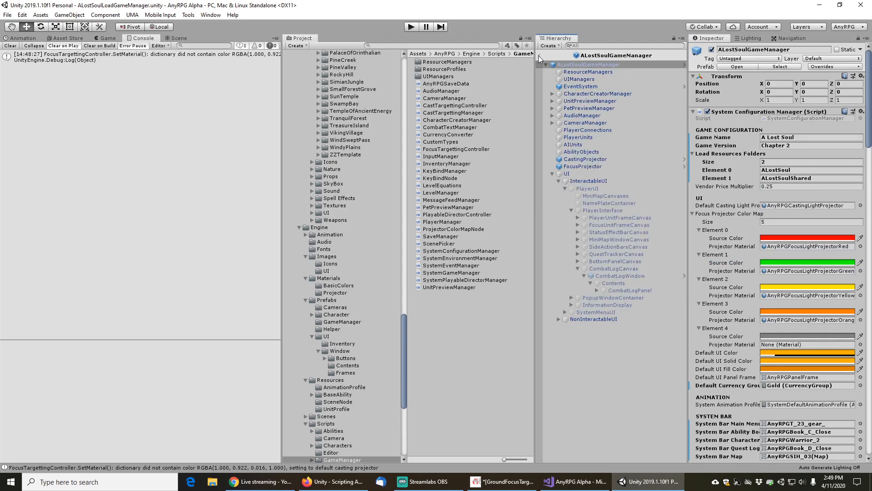
click(8, 14)
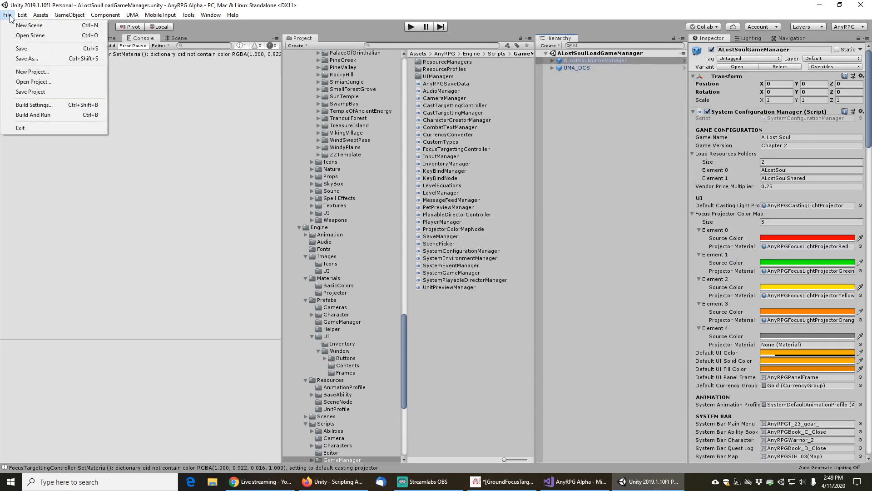
click(21, 49)
Enter Play mode, choose to load a game from the main menu, and load the Chapter 2 Tester save in Birch Grove
click(412, 27)
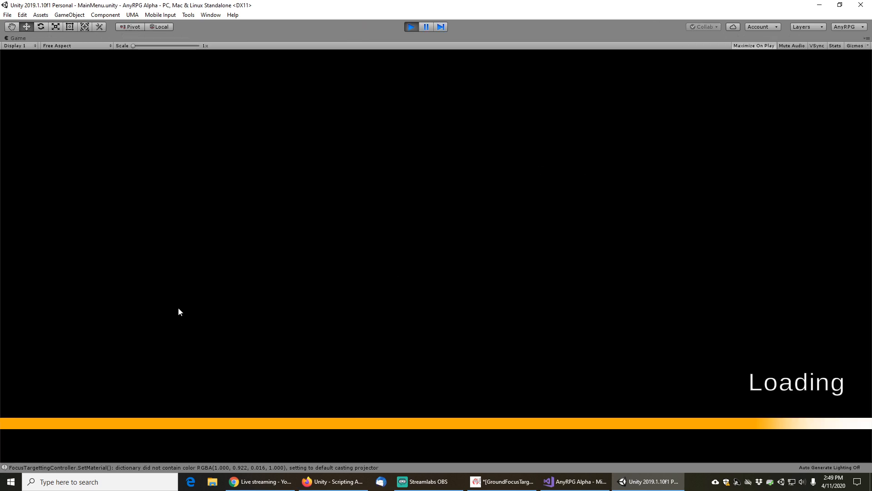
click(114, 258)
click(499, 360)
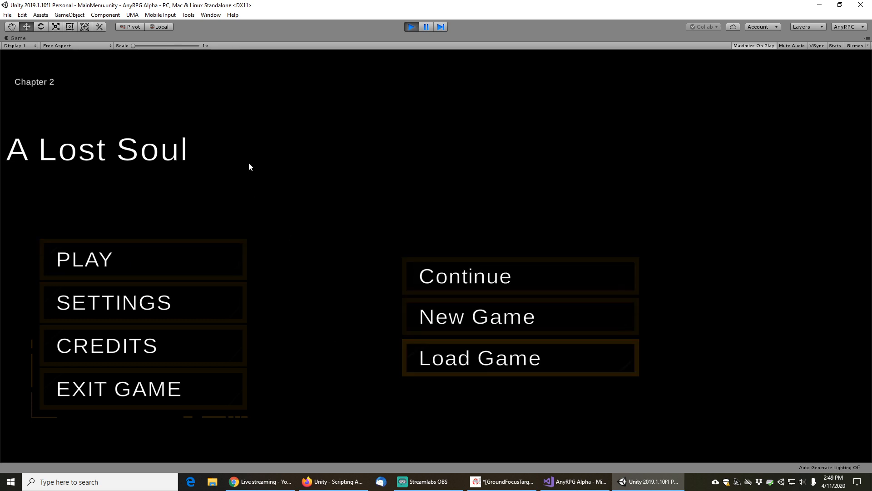
drag(245, 115, 244, 348)
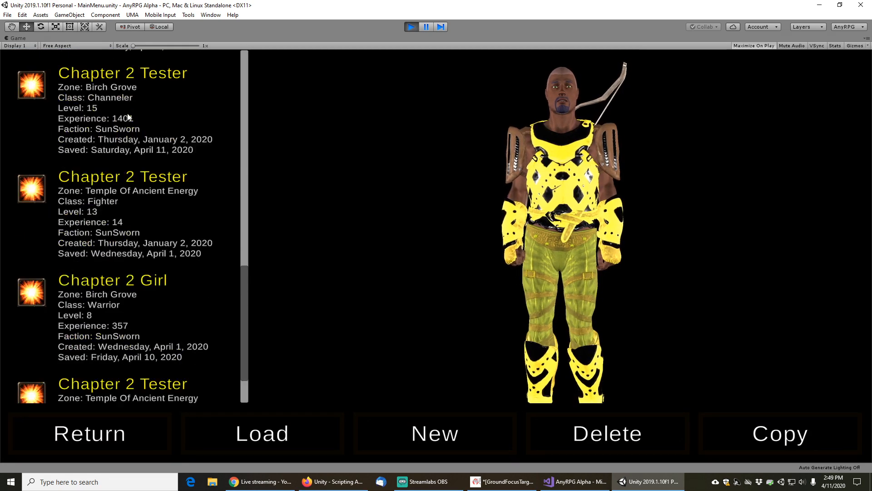
click(125, 115)
click(280, 425)
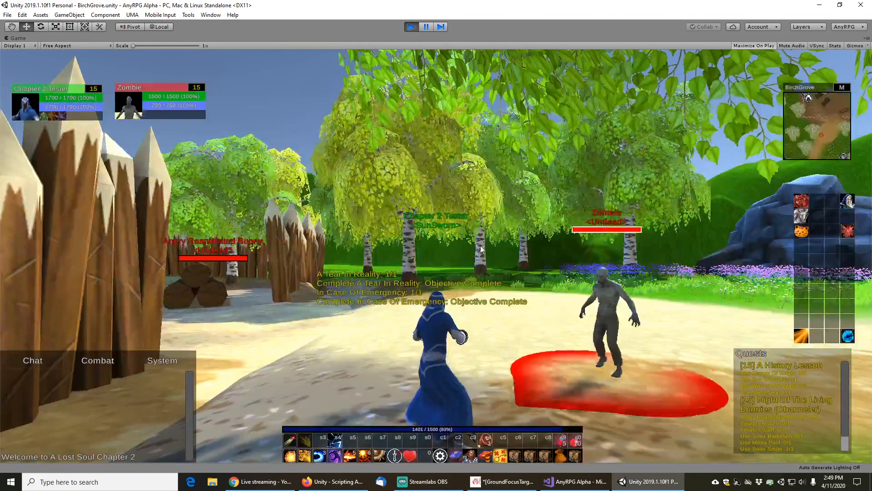
Walk into the camp, target the Travelling Salesman to check its focus circle, and stop Play mode
key(w)
drag(458, 290, 457, 225)
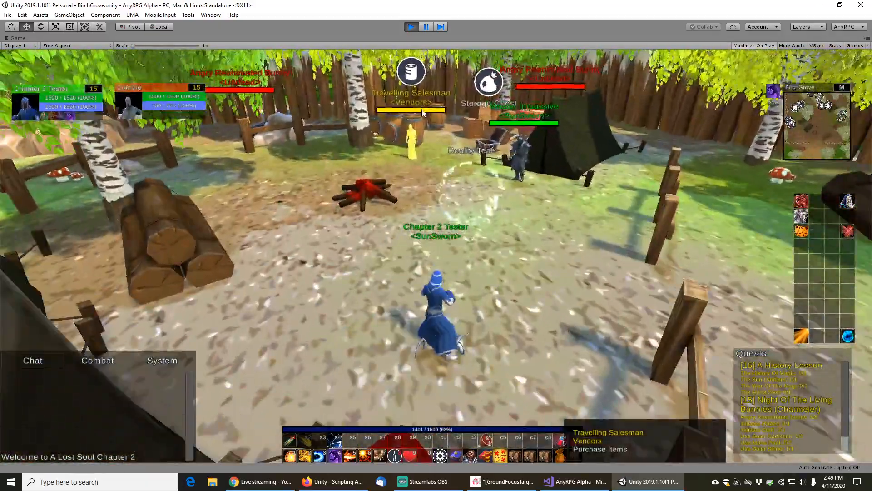
click(422, 110)
key(w)
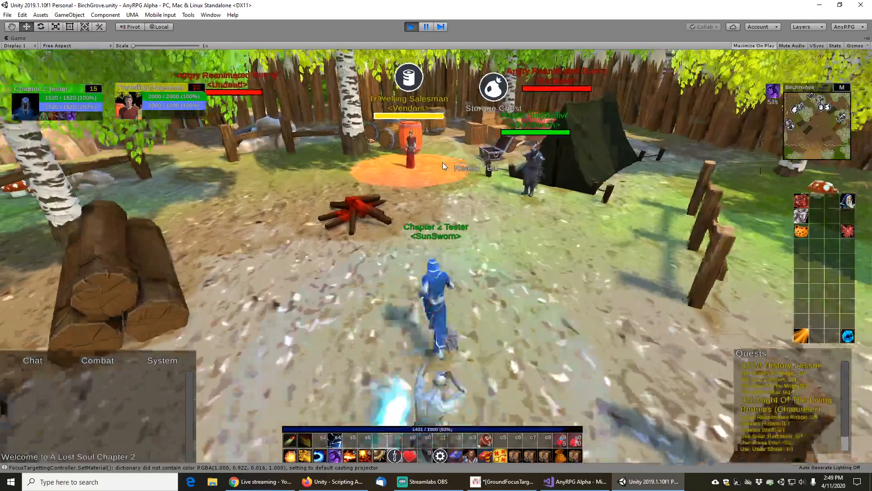
drag(443, 162, 424, 164)
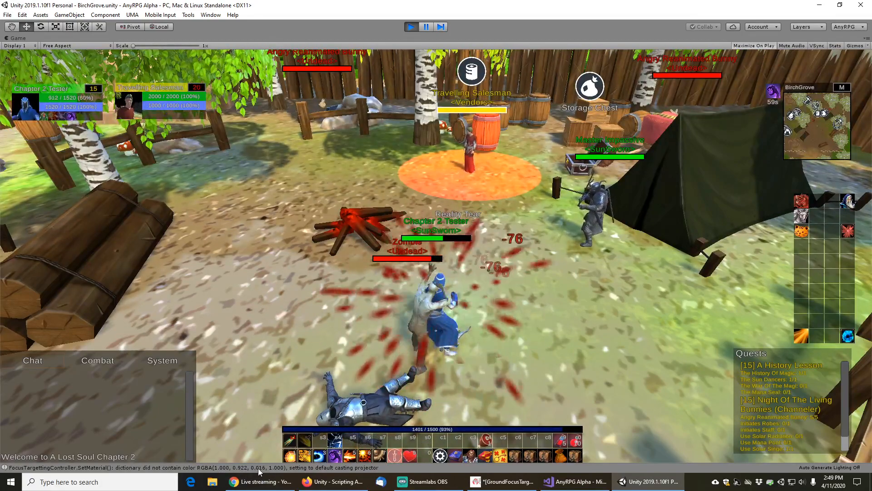
click(412, 28)
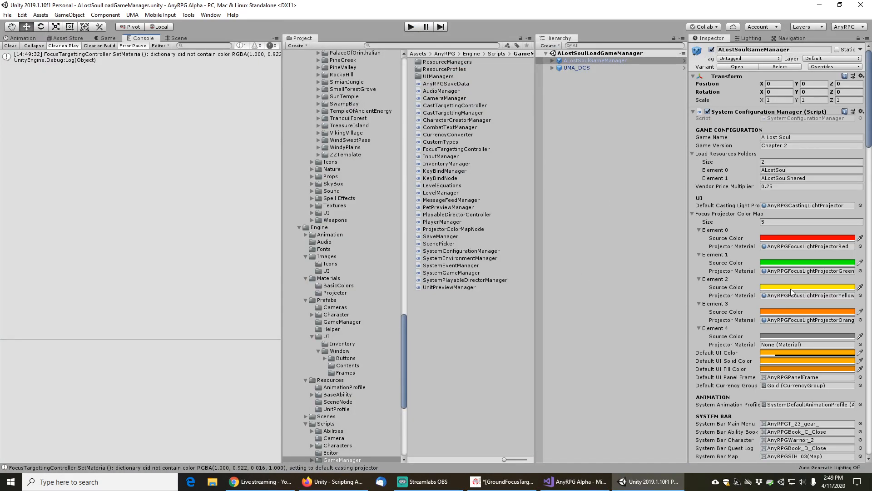
Compare the yellow source color's RGB values in the color picker with the Color.yellow documentation and the logging code
click(791, 288)
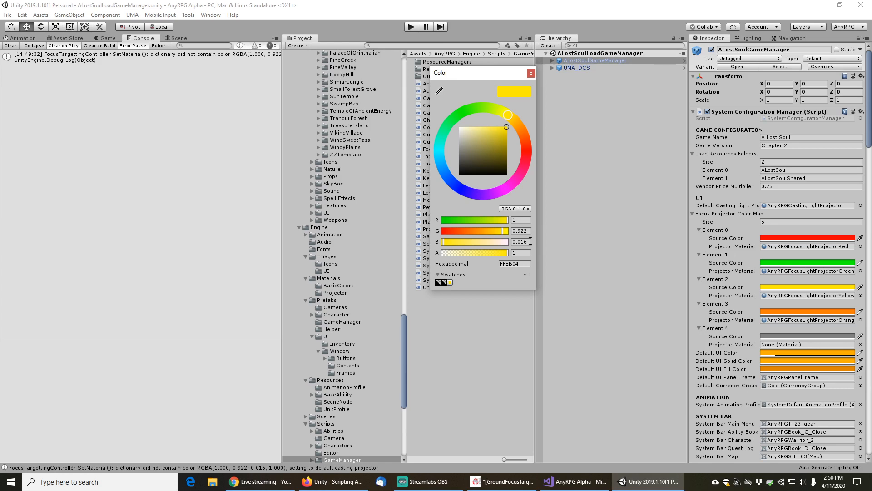
click(562, 485)
click(562, 485)
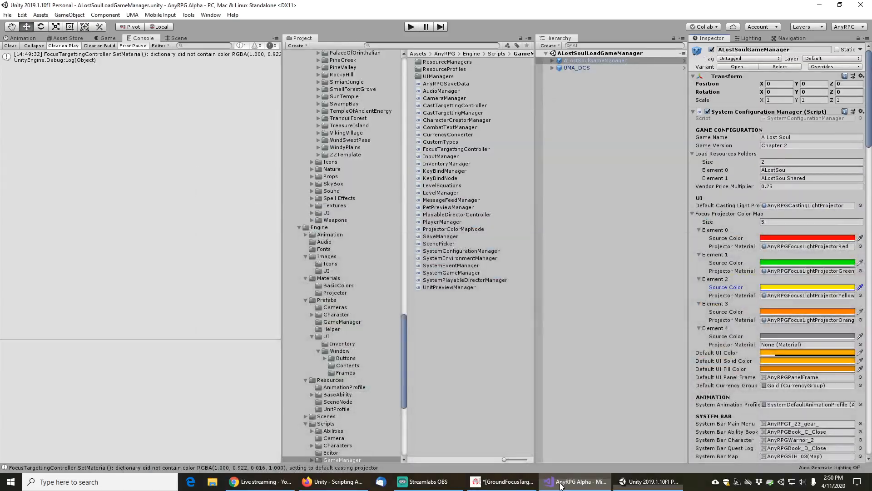
click(329, 486)
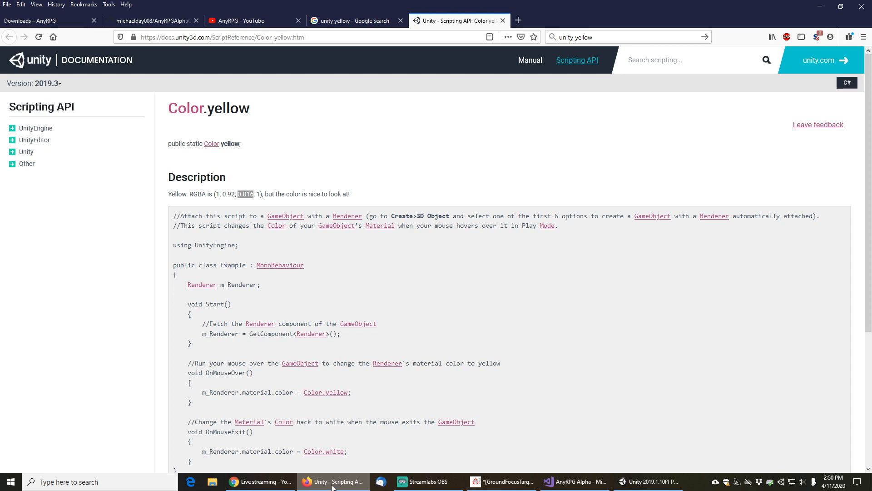
click(563, 486)
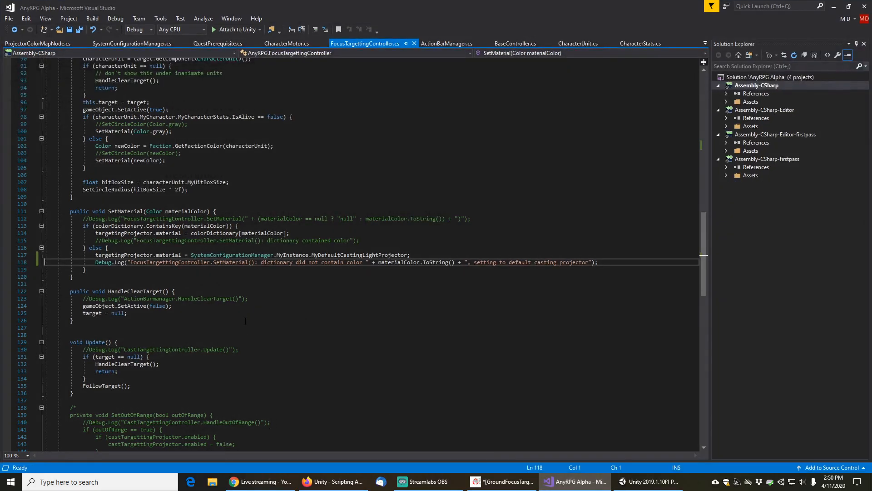
click(334, 482)
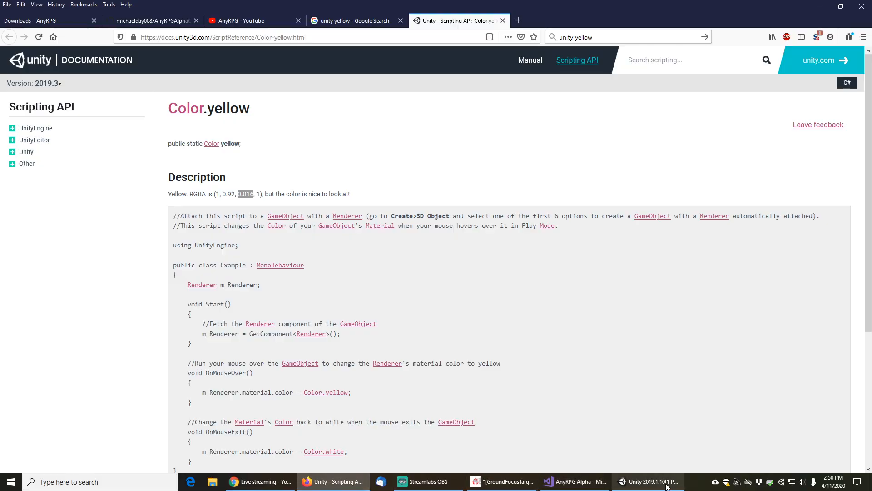
click(647, 482)
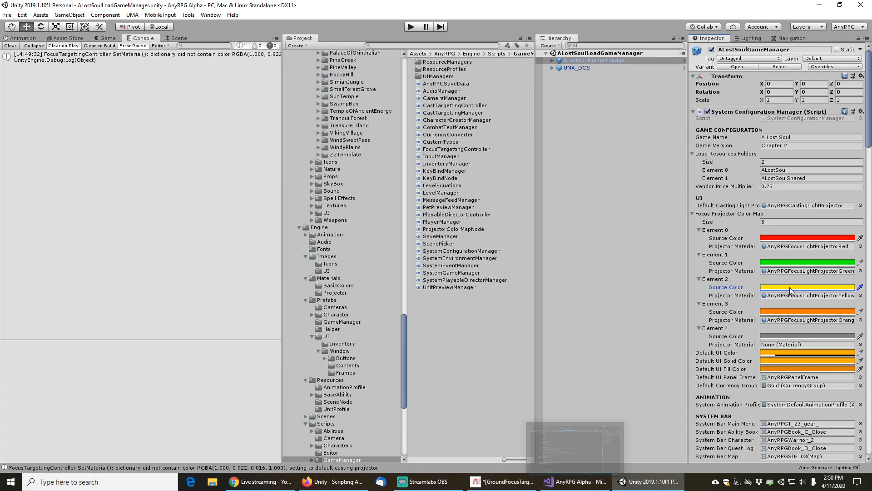
click(777, 287)
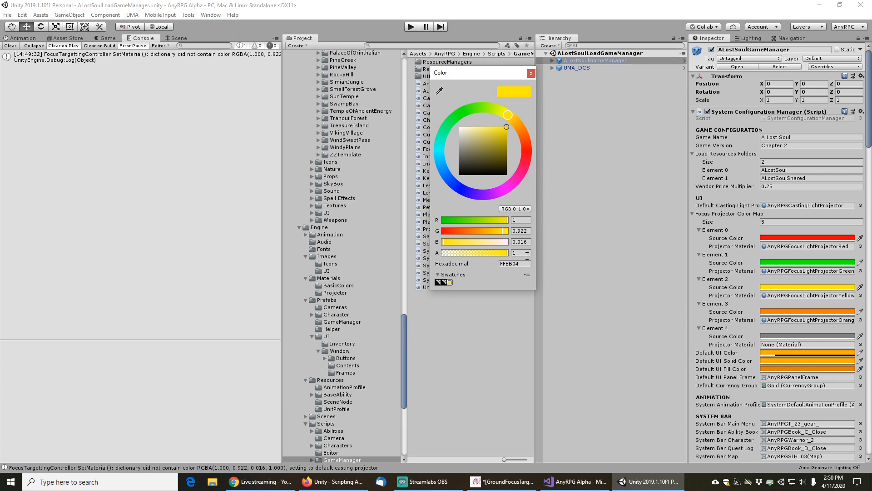
click(531, 74)
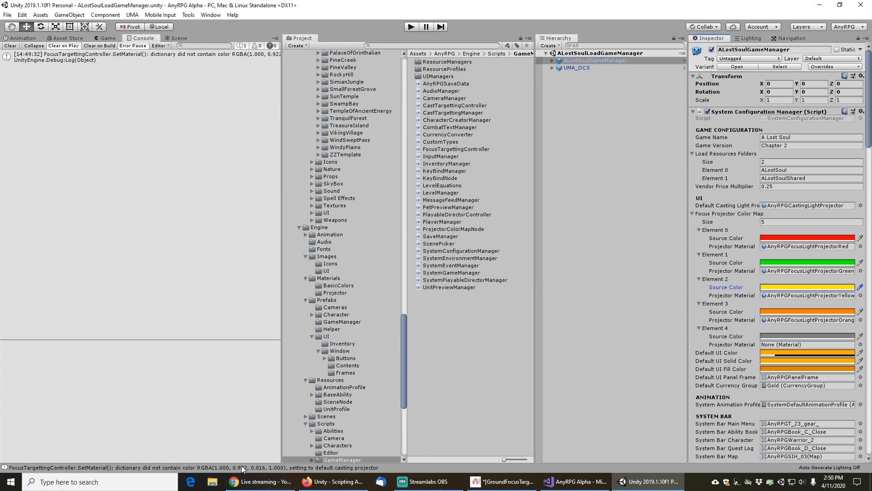
click(562, 481)
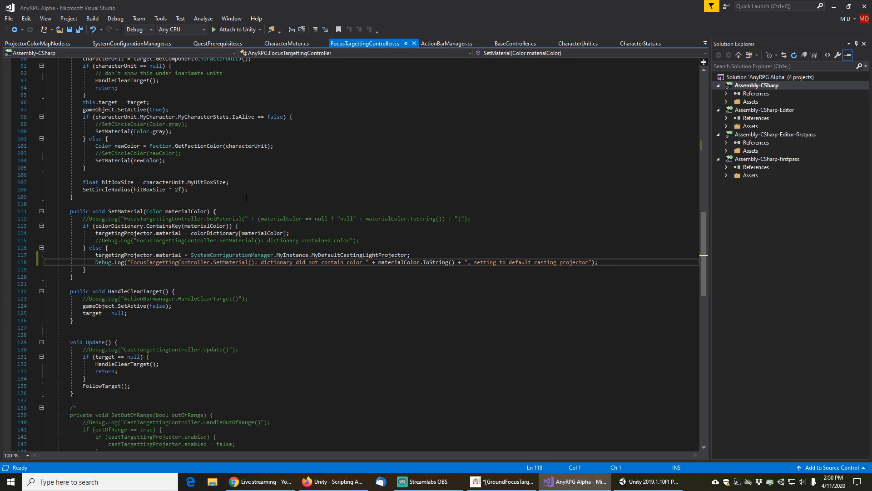
Copy a commented Debug.Log line from CreateEventSubscriptions into the foreach loop of SetupController after the dictionary assignment
scroll(246, 213, up, 20)
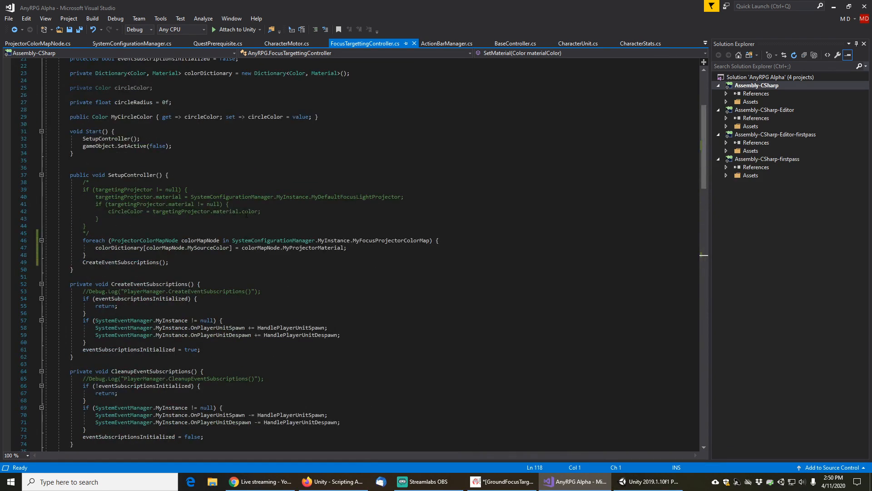
scroll(245, 213, up, 5)
scroll(246, 213, down, 6)
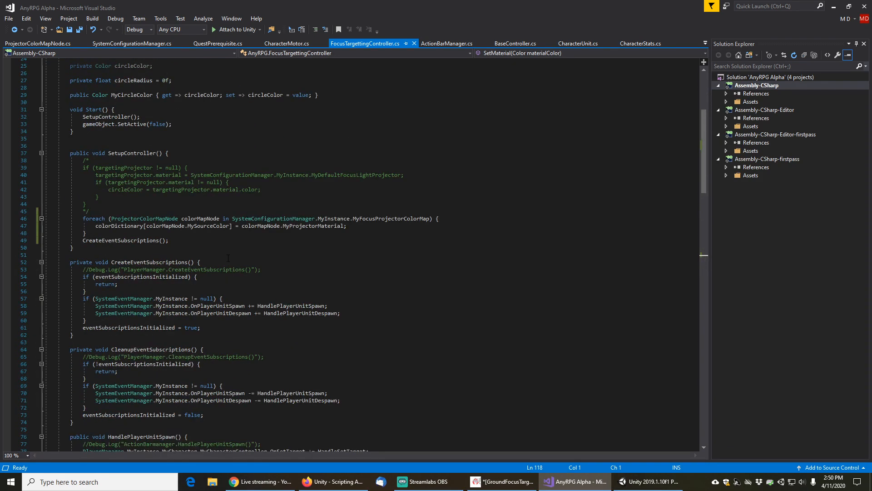
click(224, 225)
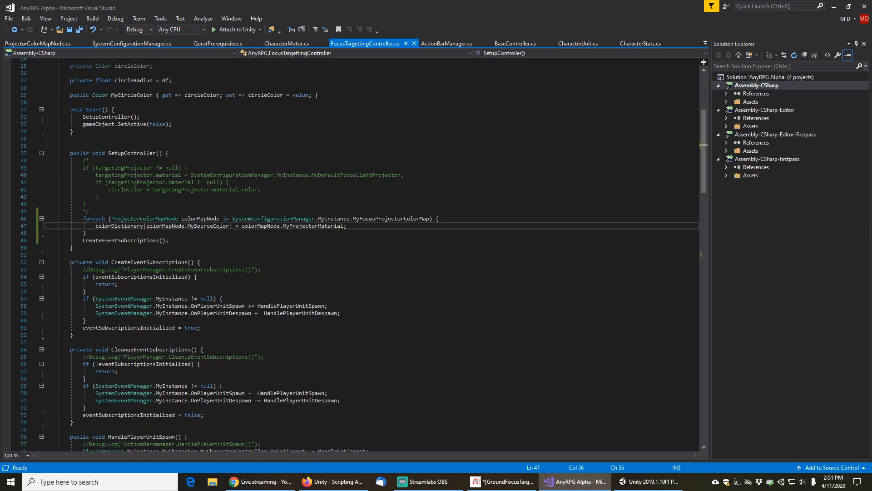
key(End)
key(Return)
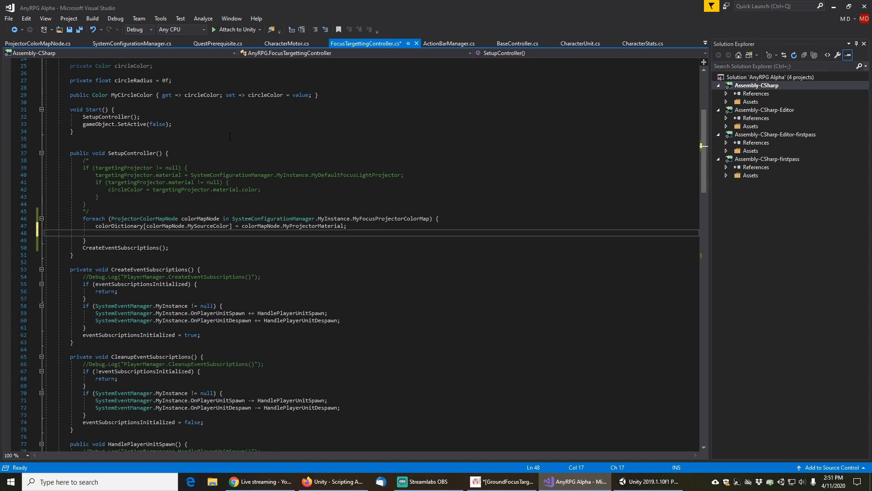
key(Down)
key(Down)
key(Down)
key(Down)
key(Down)
key(Down)
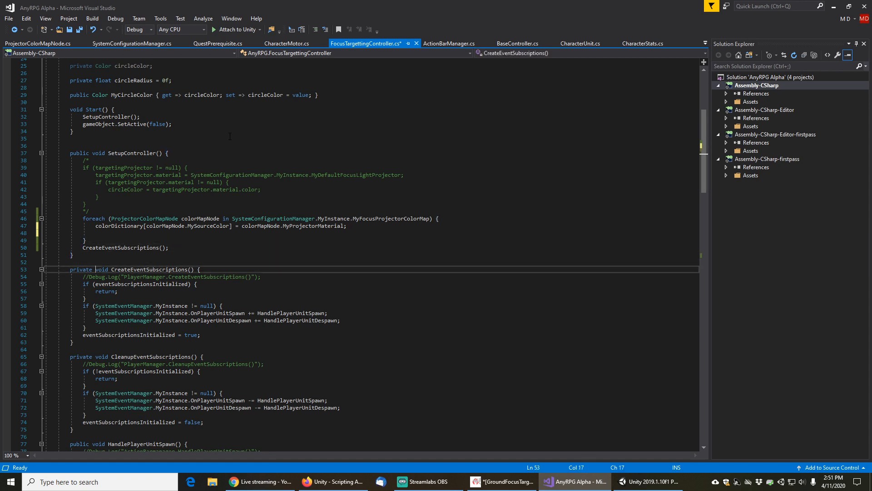
key(End)
key(shift+Down)
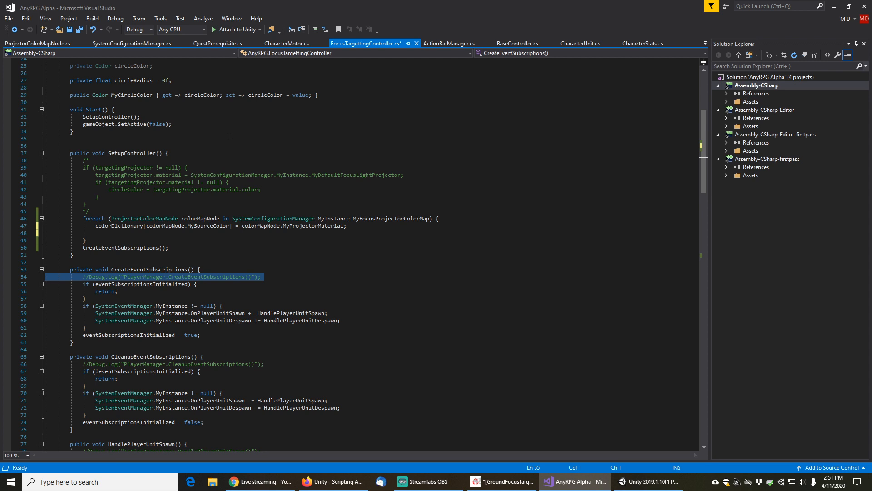
key(ctrl+c)
key(Up)
key(Up)
key(Up)
key(Up)
key(Up)
key(Up)
key(Up)
key(ctrl+v)
key(Down)
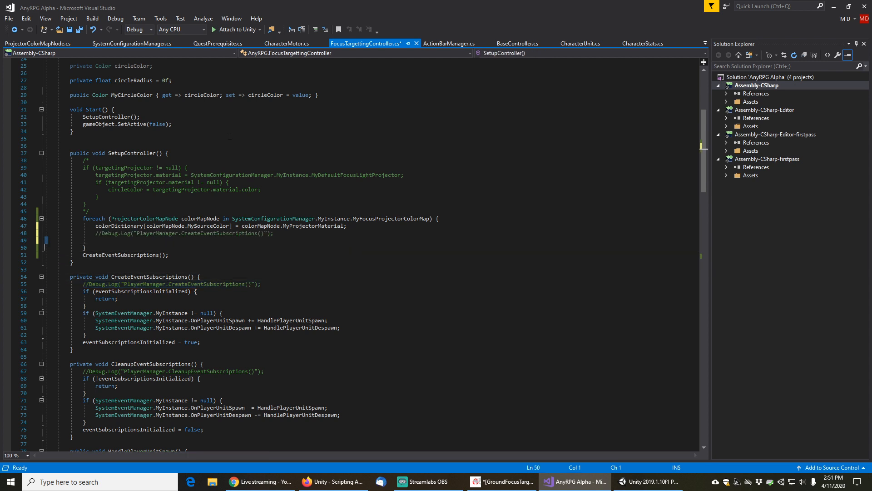
Uncomment the pasted Debug.Log line inside the SetupController loop
key(BackSpace)
key(Up)
key(Delete)
key(Delete)
key(Right)
key(Right)
key(Right)
key(Right)
key(Right)
key(Right)
key(Right)
key(Right)
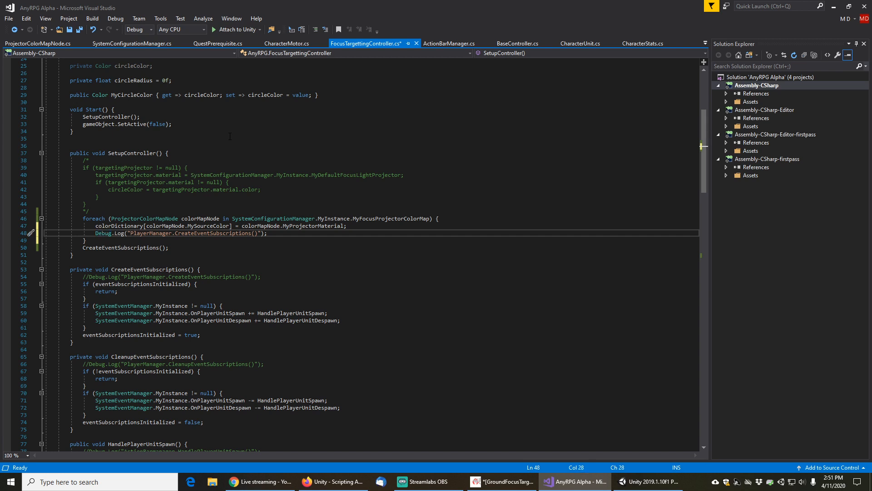
key(Left)
text(F)
key(BackSpace)
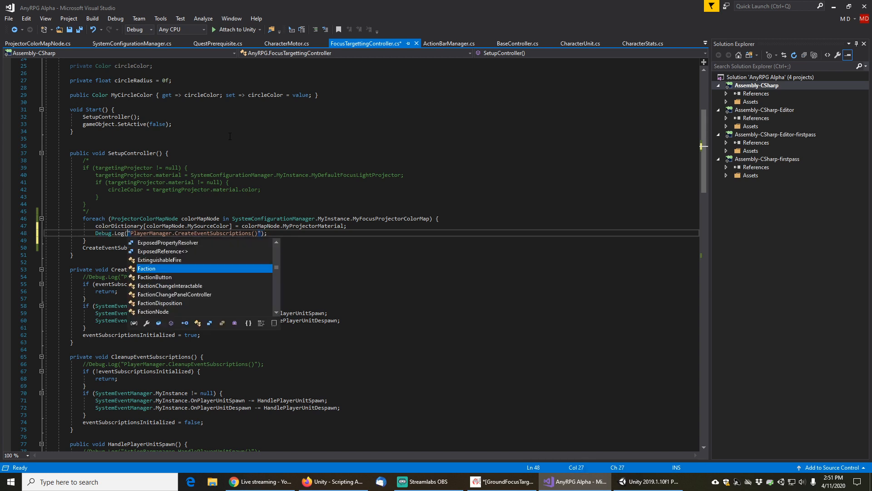
Change the log message text to "FocusTargettingController.SetupController(): " and delete the old PlayerManager text
key(Right)
text(FocusTar)
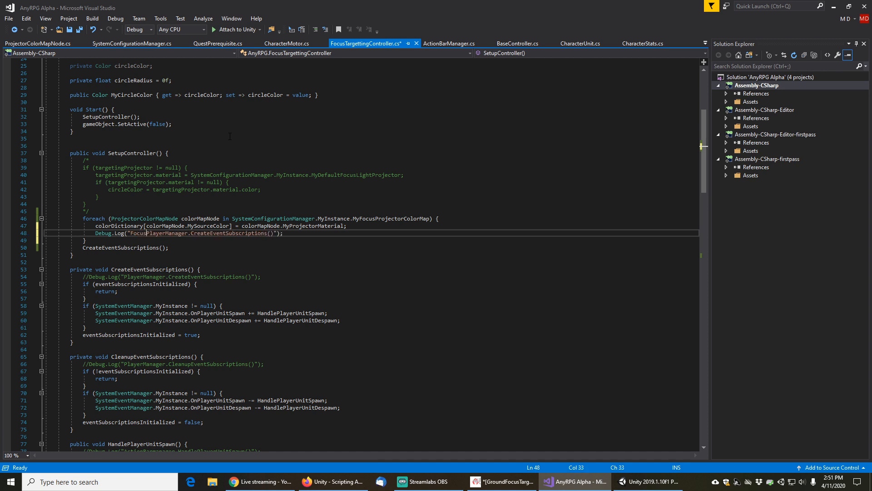
text(gettingControl)
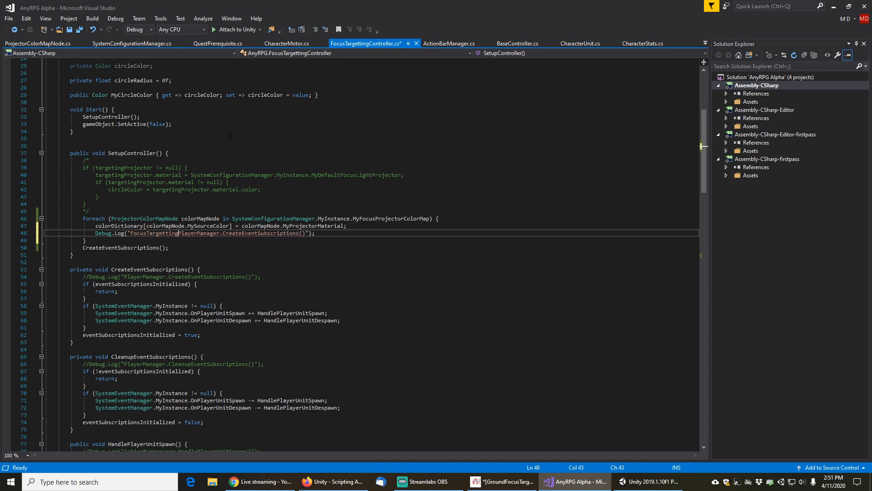
text(ler.)
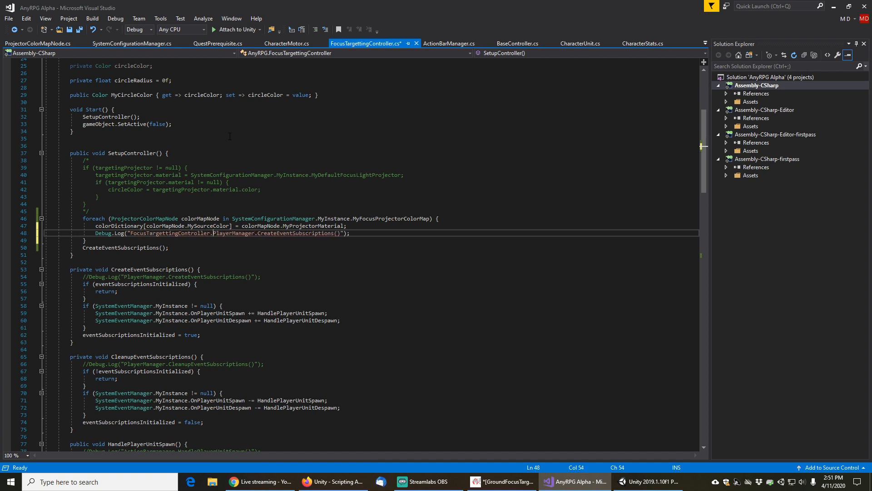
key(BackSpace)
text(.)
key(BackSpace)
text(SetupController)
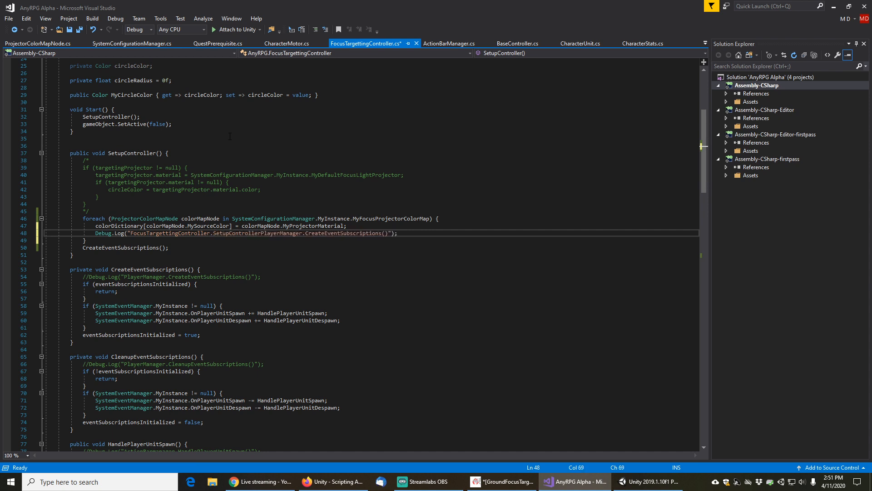
text(():)
key(shift+End)
key(shift+Left)
key(shift+Left)
key(shift+Left)
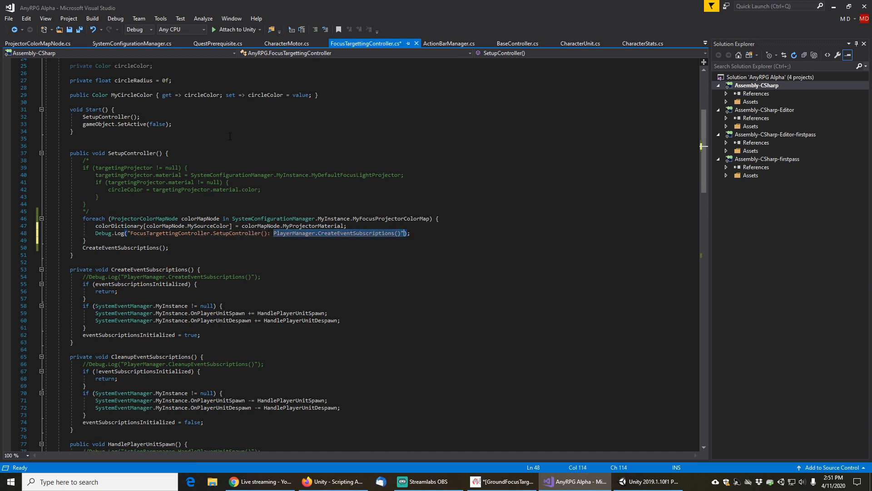
key(Delete)
key(Right)
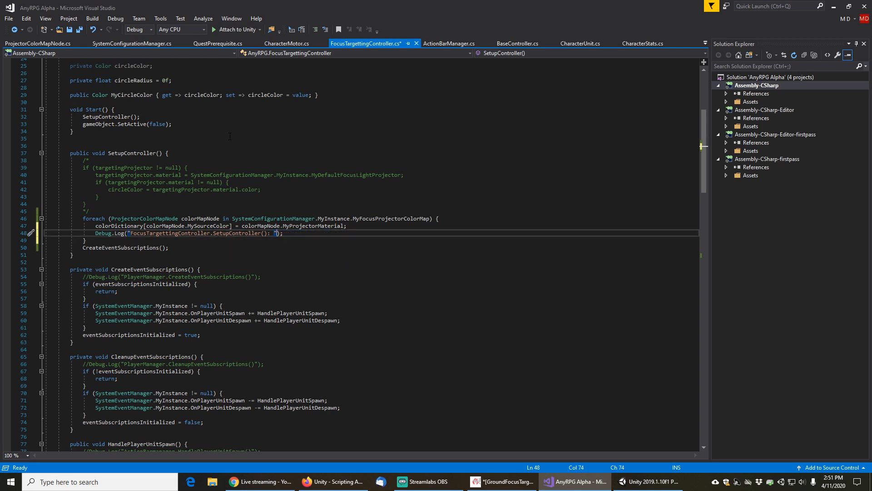
Extend the log message to "added " + colorMapNode.MySourceColor.ToString()
key(Left)
text(added )
text( + )
text(colorMapNode.m)
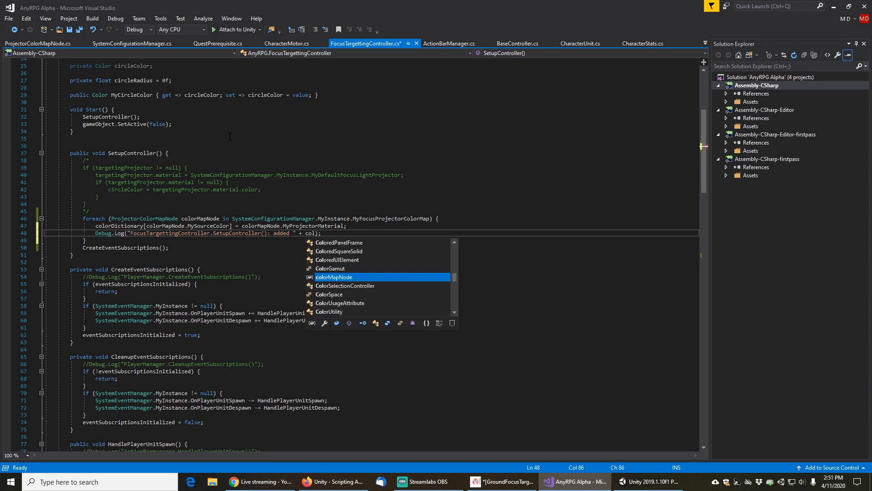
text(ySourceColor.to)
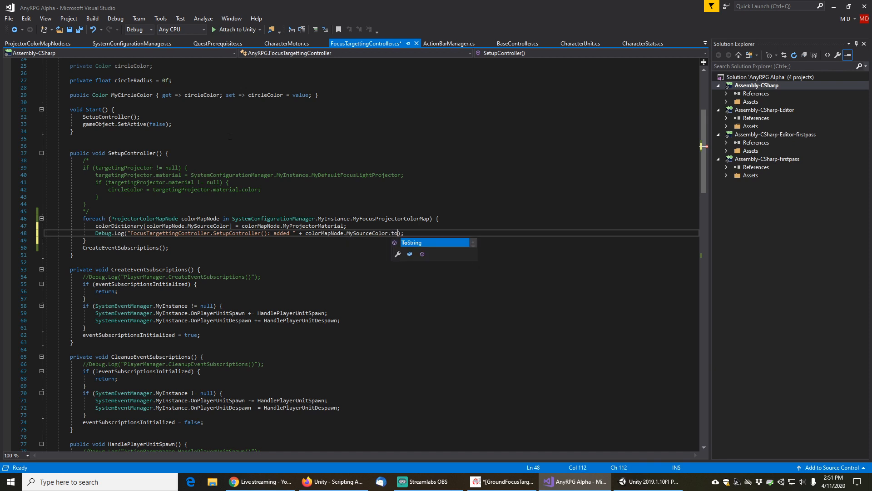
key(Tab)
text(())
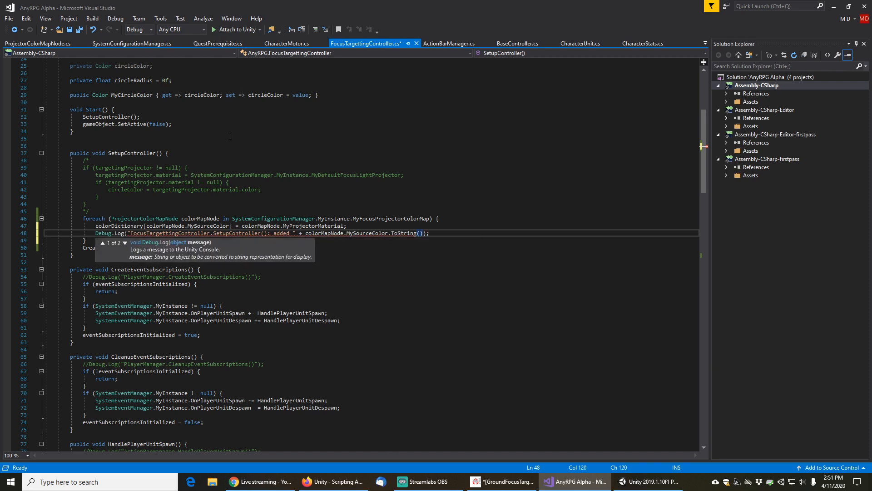
Save the script, return to Unity and start play mode
key(Home)
key(Home)
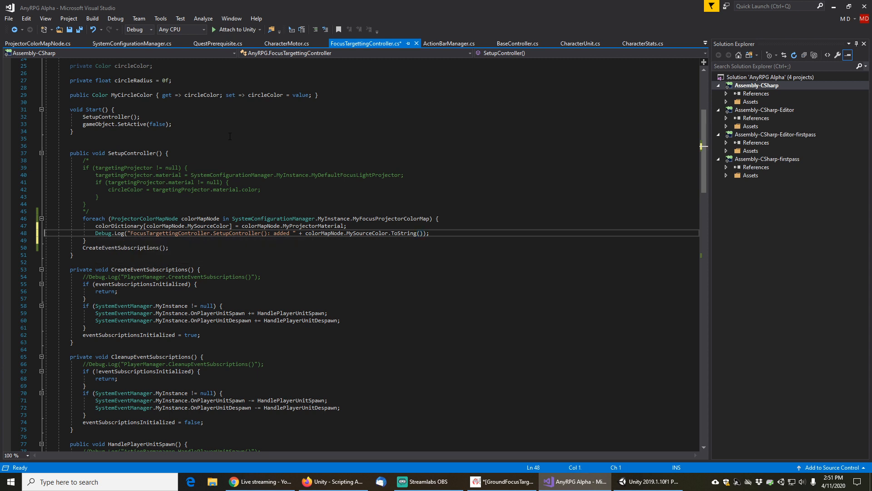
key(ctrl+s)
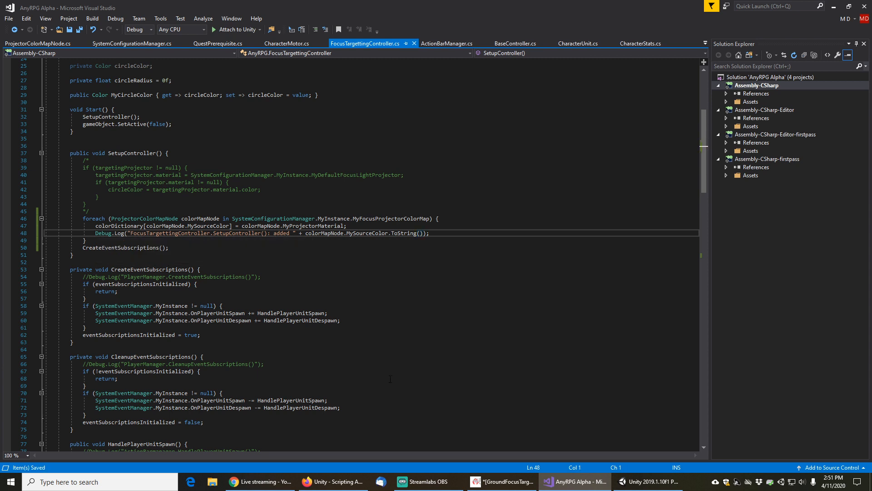
mouse_move(639, 483)
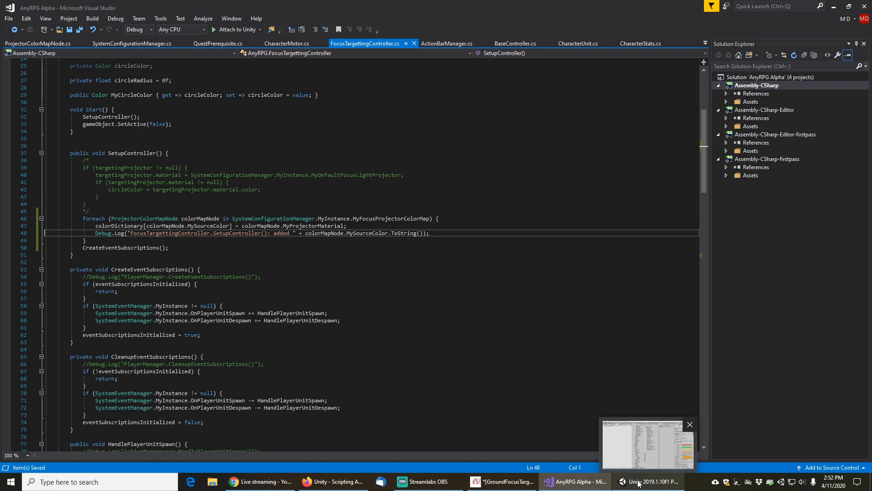
click(639, 482)
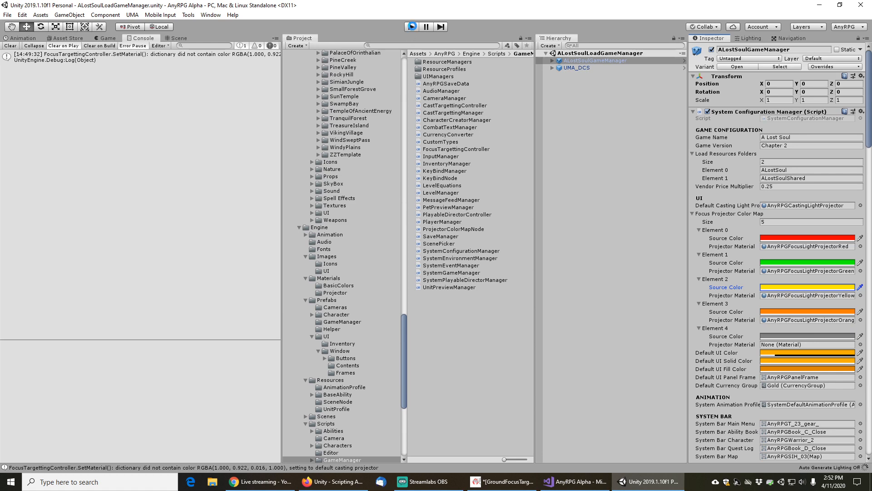
click(411, 27)
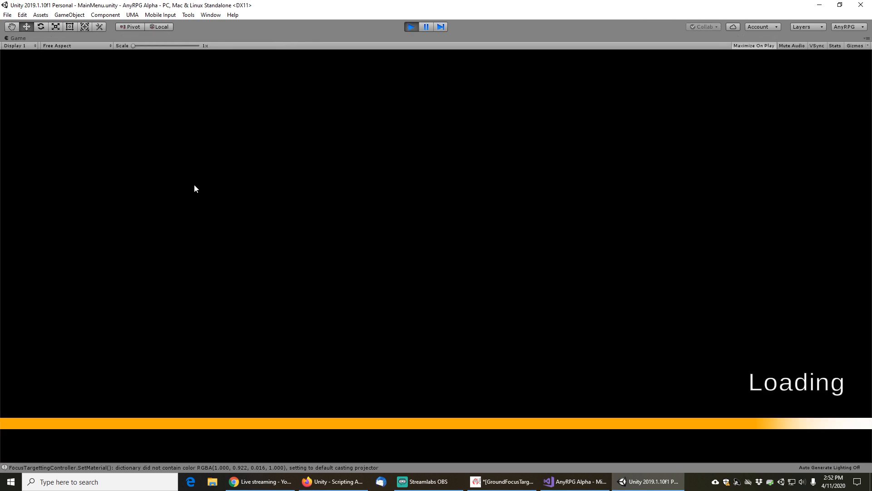
Load the Chapter 2 Tester saved game from the main menu and move the character around the camp
click(109, 256)
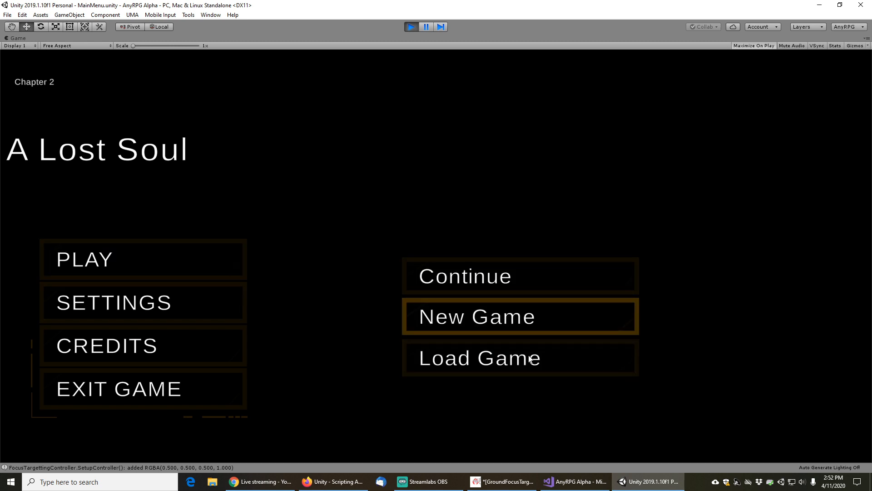
click(500, 367)
drag(244, 123, 241, 391)
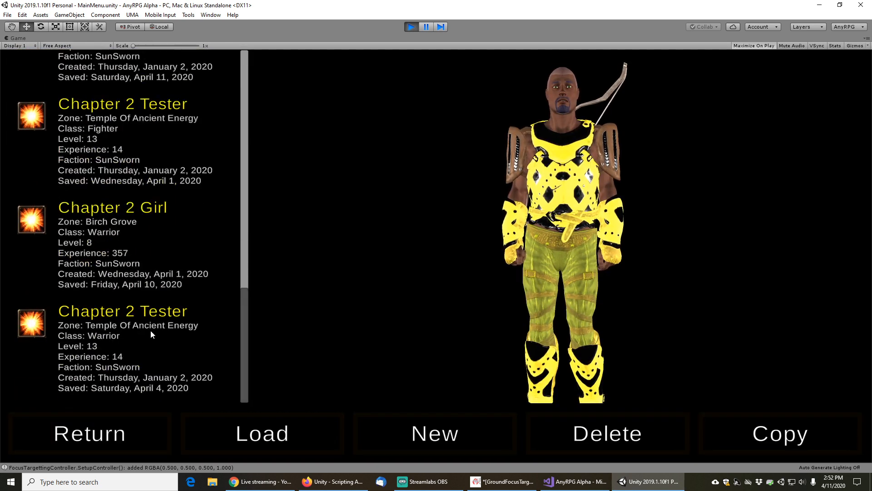
scroll(150, 318, up, 2)
scroll(137, 228, up, 1)
click(117, 141)
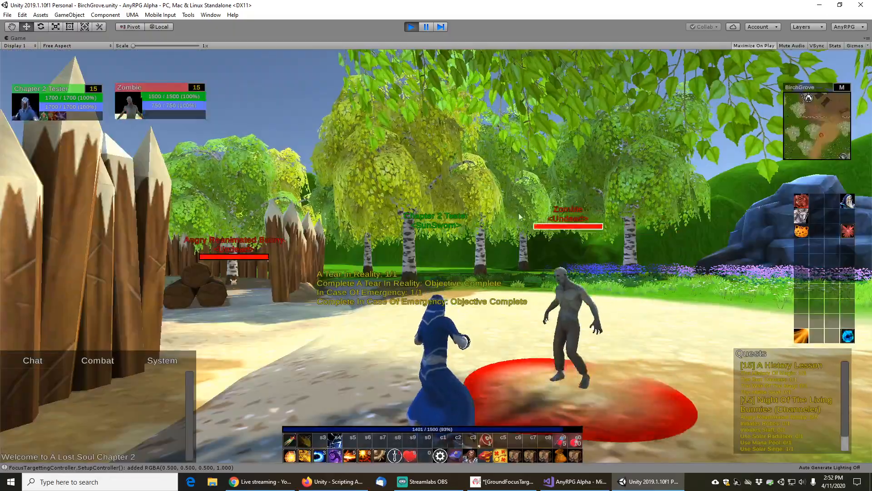
drag(519, 216, 441, 230)
key(w)
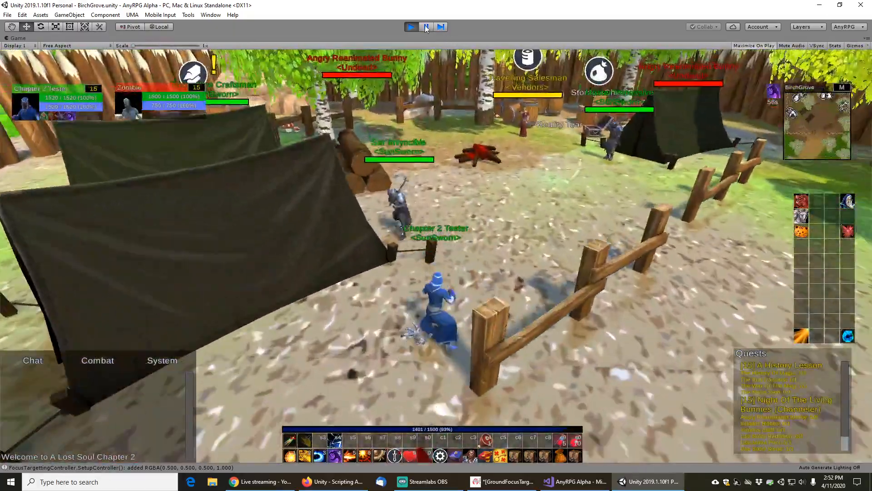
Pause play mode and select the SetMaterial dictionary warning in the console
click(426, 27)
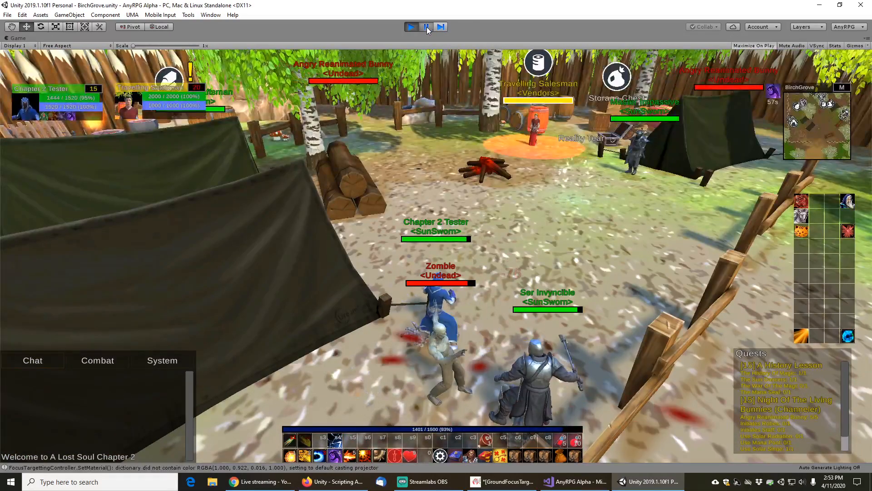
click(423, 27)
click(195, 131)
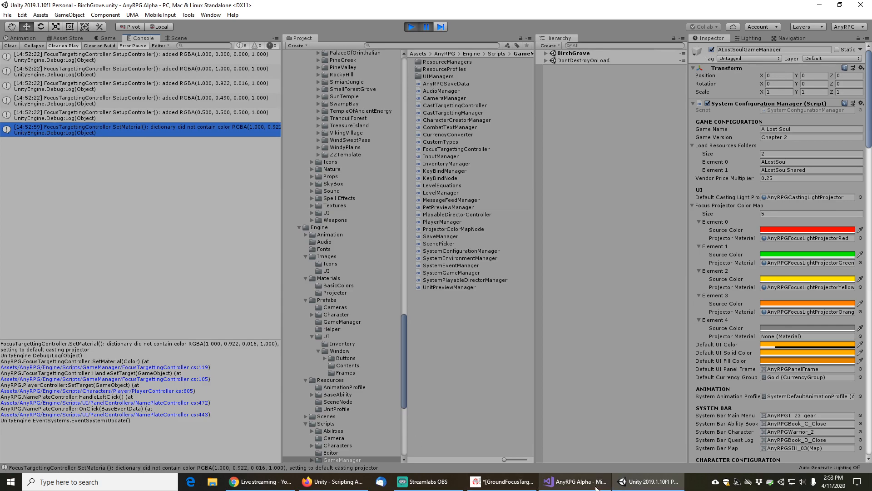
Examine the colorDictionary field in the code and the added colors logged in the console
key(alt+Tab)
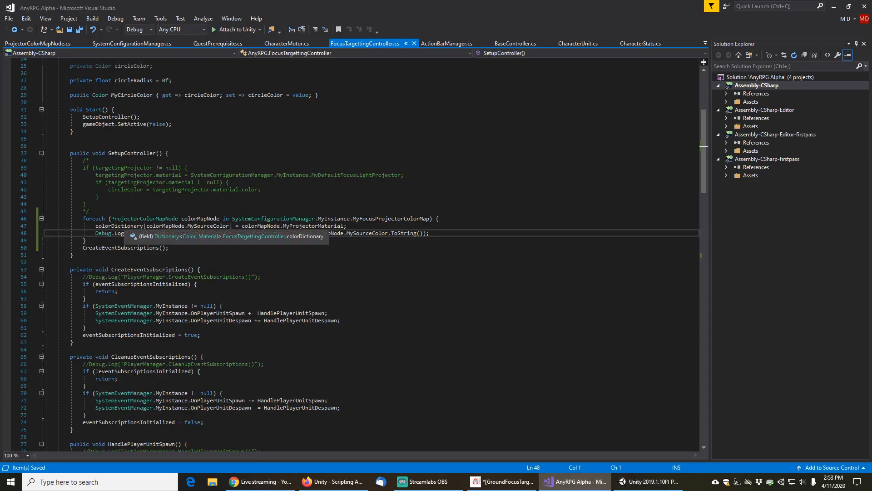
double_click(119, 226)
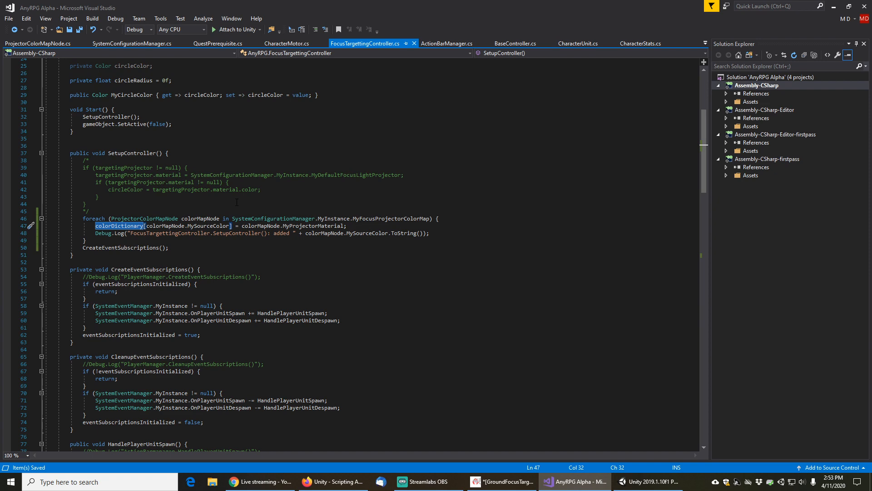
scroll(237, 202, up, 6)
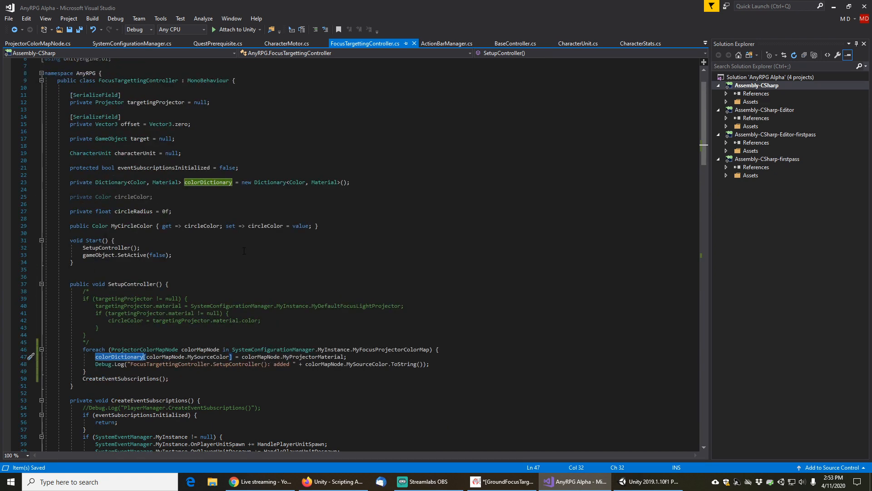
scroll(244, 250, down, 4)
scroll(272, 305, down, 3)
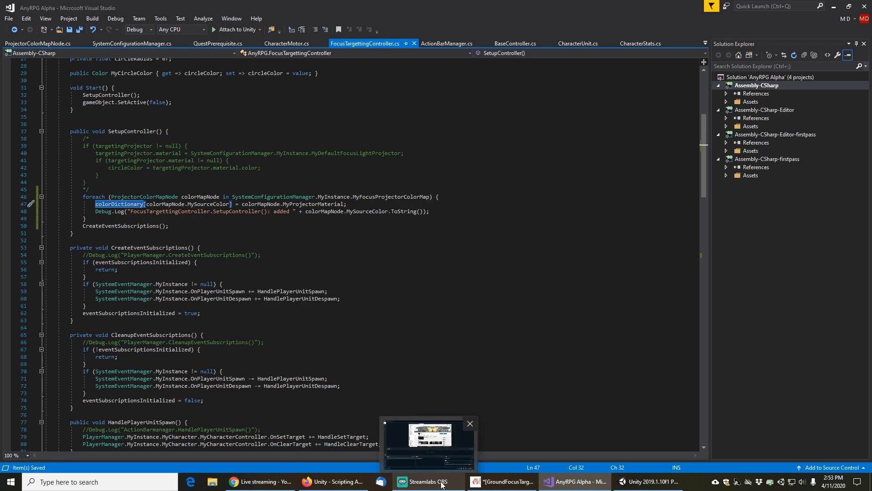
click(649, 481)
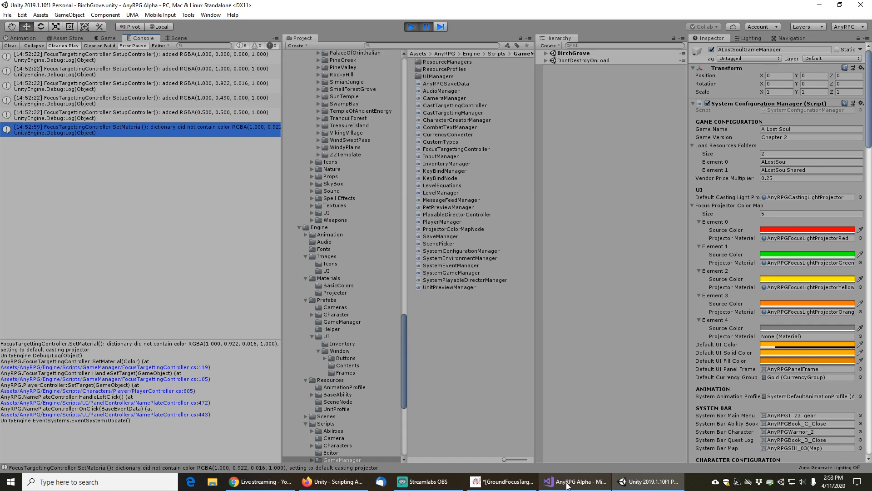
mouse_move(567, 485)
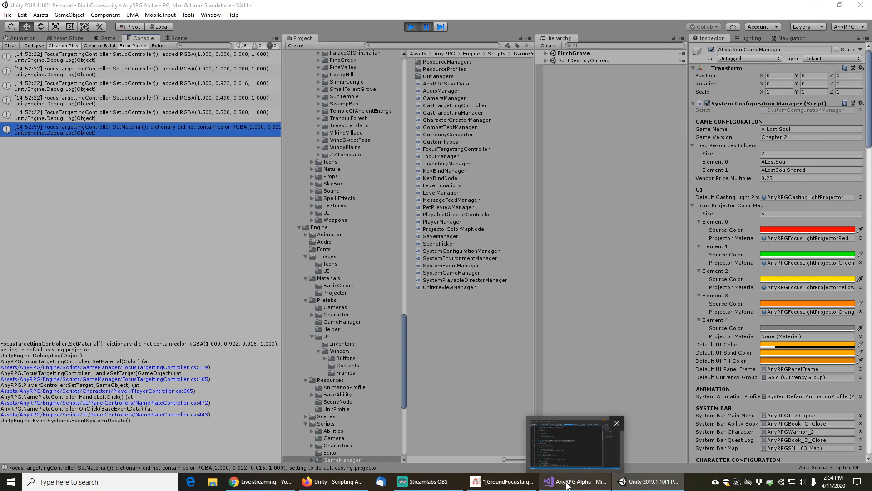
click(568, 485)
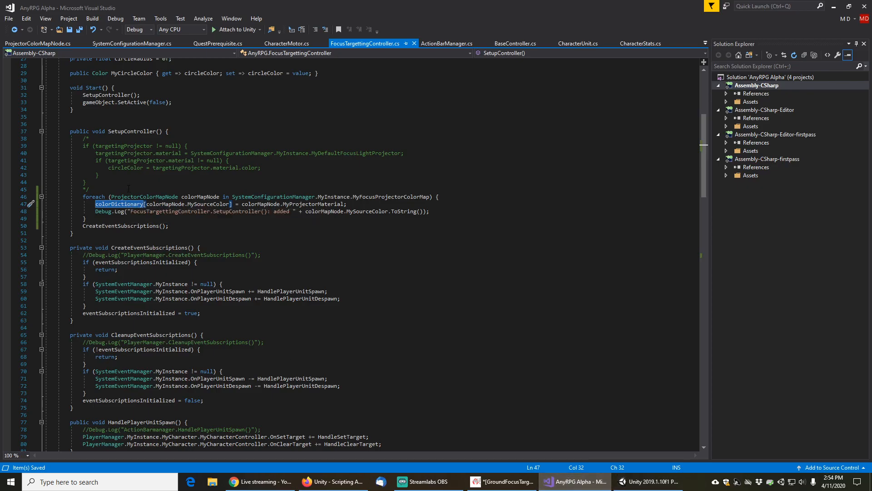
Add an empty line at the start of SetMaterial, above the dictionary ContainsKey check
scroll(157, 329, down, 8)
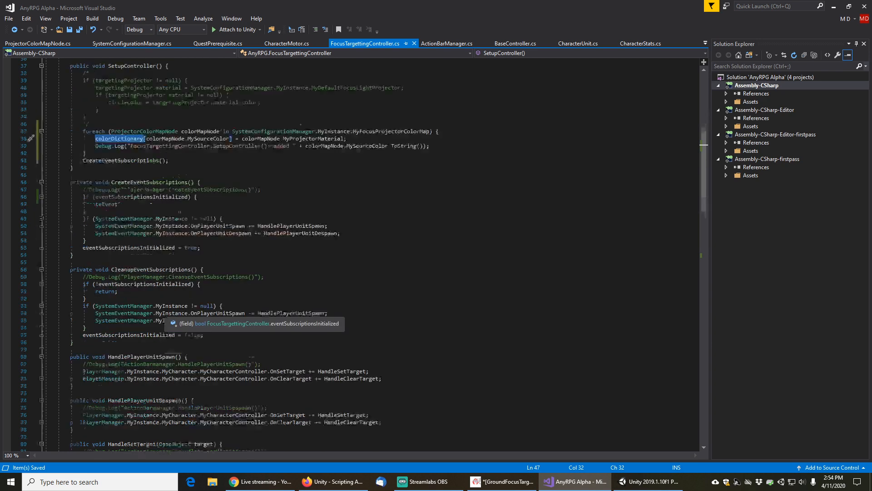
scroll(157, 329, down, 8)
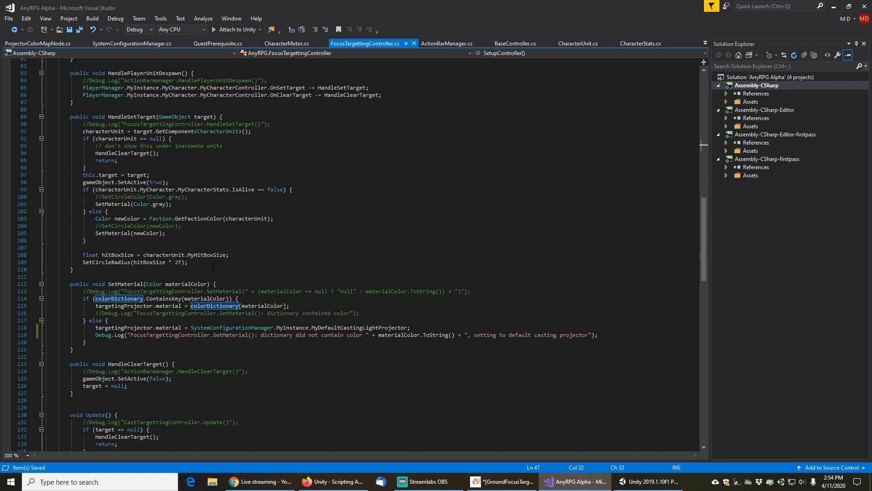
double_click(121, 285)
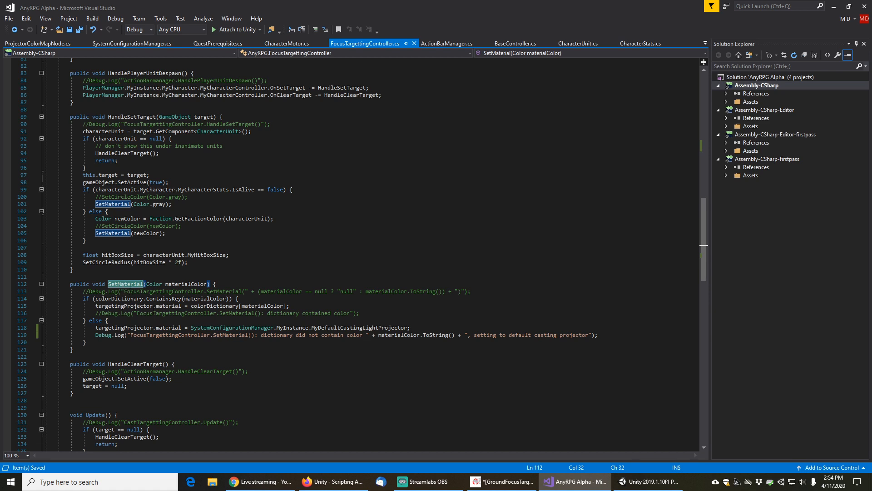
click(166, 299)
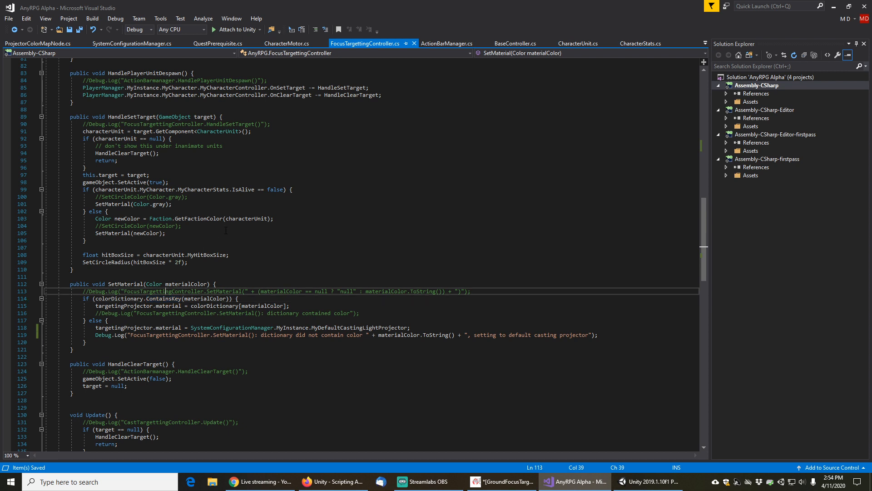
key(Home)
key(Return)
key(Up)
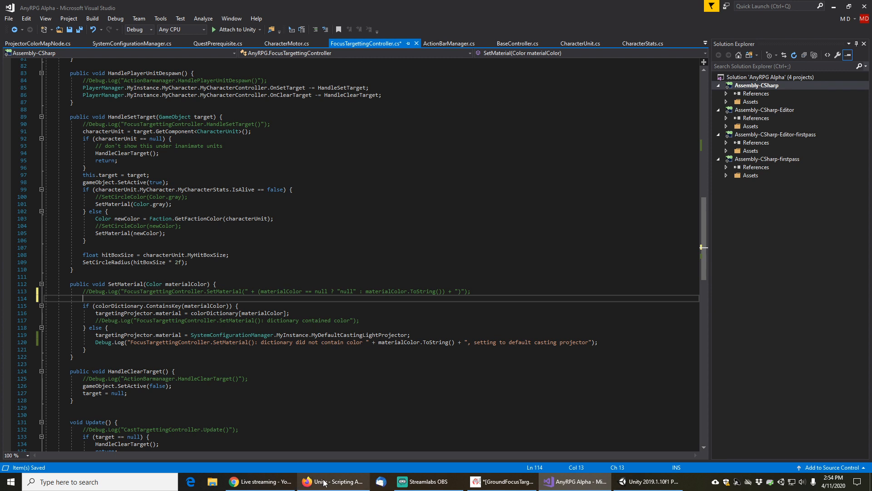
Insert a foreach loop over Color color in colorDictionary.Keys on the new line
mouse_move(329, 482)
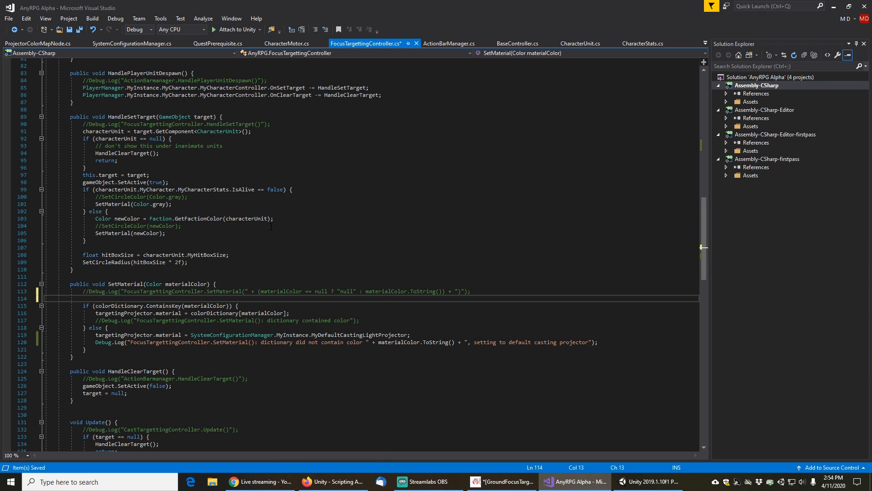
text(foreach)
key(Tab)
key(Tab)
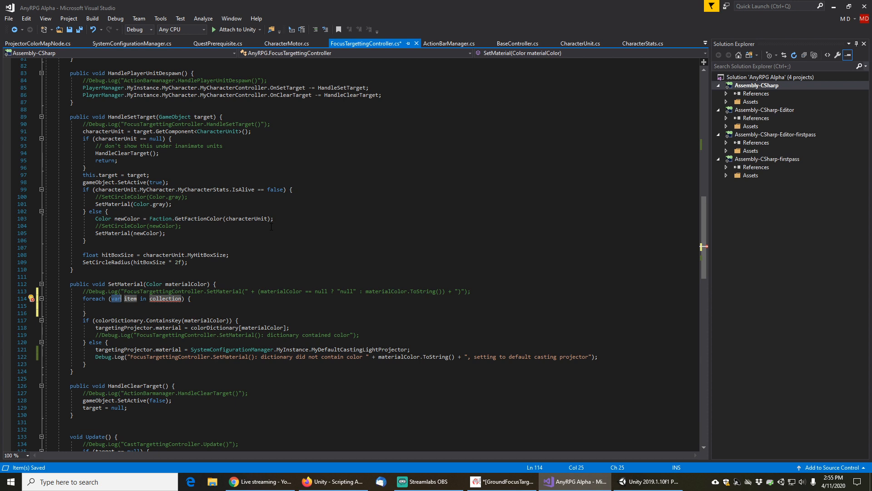
text(Color)
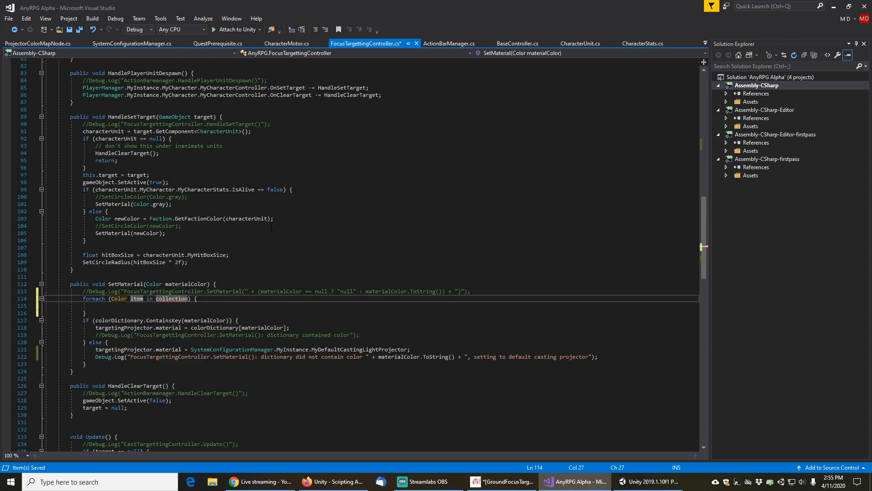
key(Tab)
text(color)
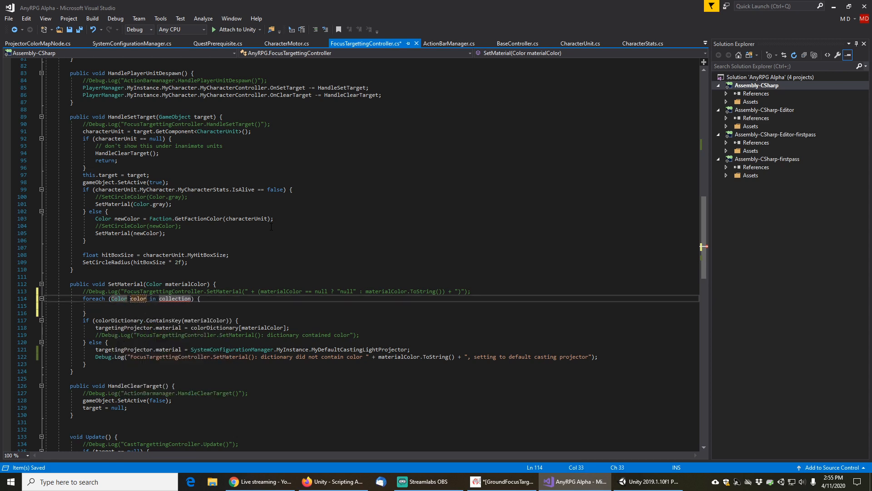
key(Tab)
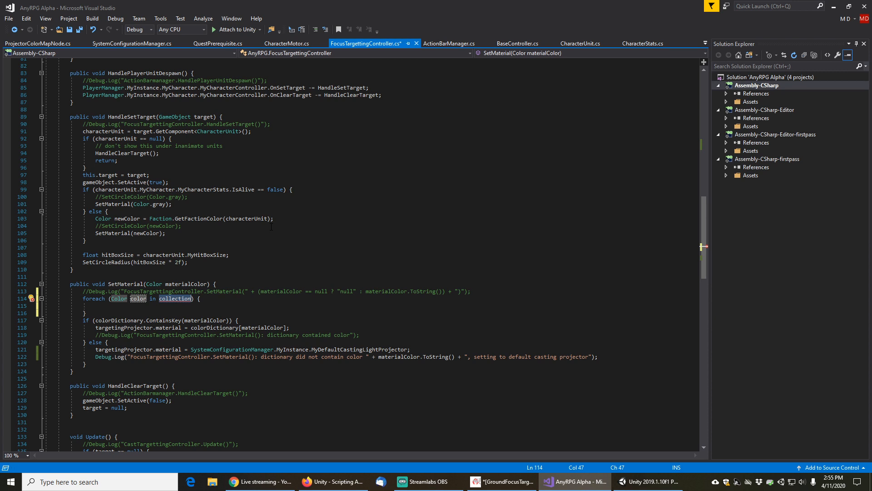
text(colorDictionary.k)
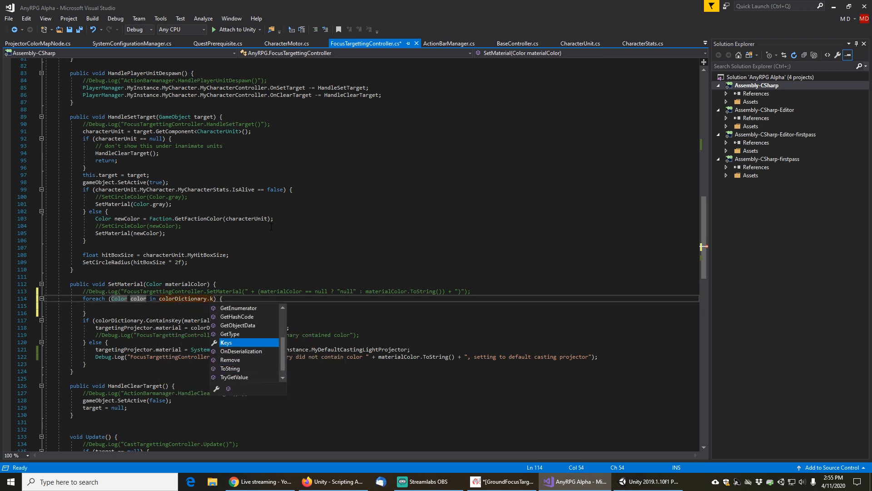
key(Tab)
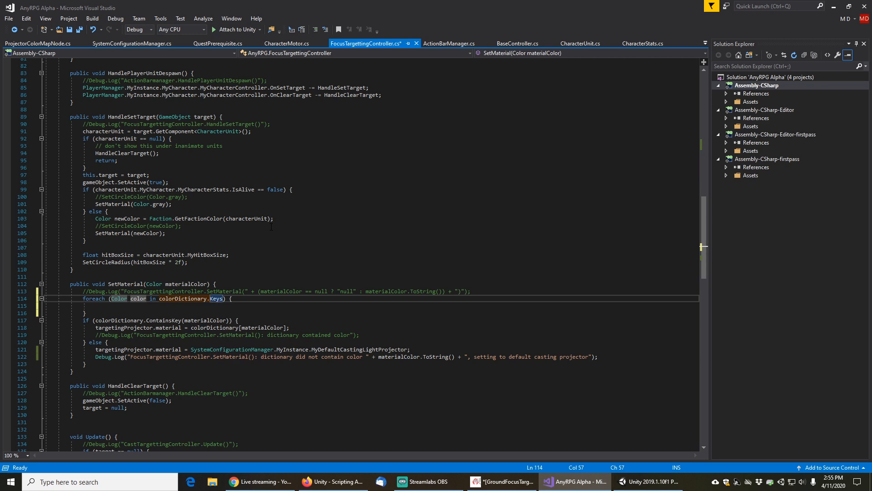
Inside the foreach loop, add a Debug.Log line printing "Dictionary contains key: " + color.ToString()
key(Down)
text(Debu)
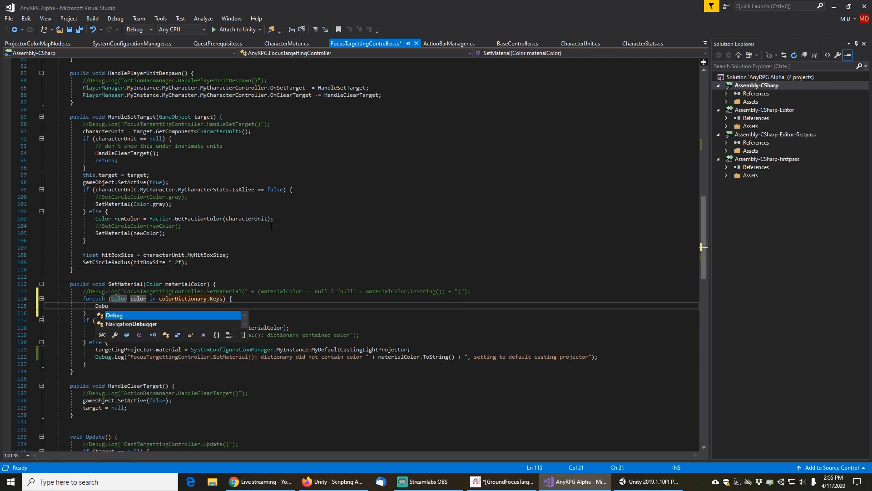
text(g.Log)
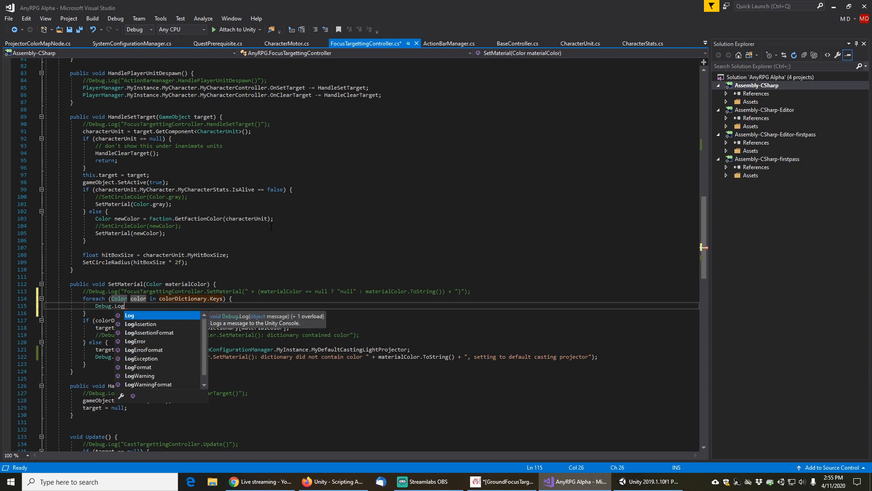
click(237, 235)
key(alt+Tab)
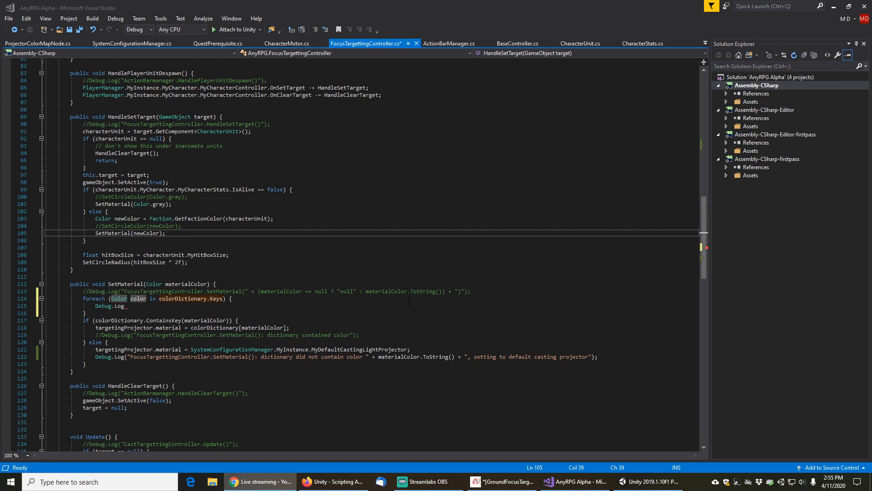
click(136, 307)
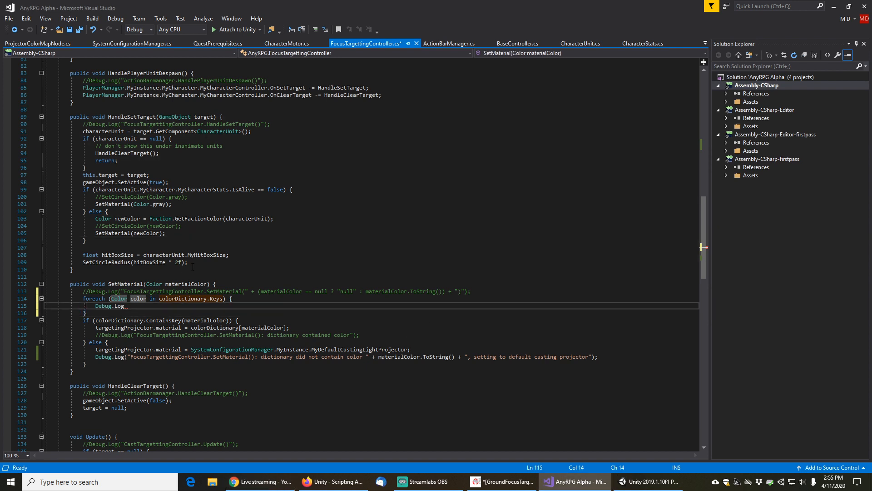
text(()
key(End)
text(;""Dictionary contains key: " + color.to)
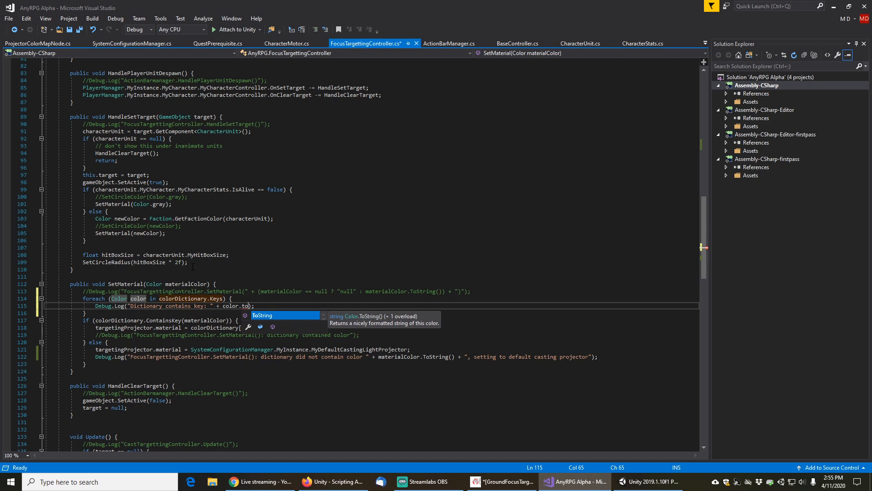
key(Tab)
text(()))
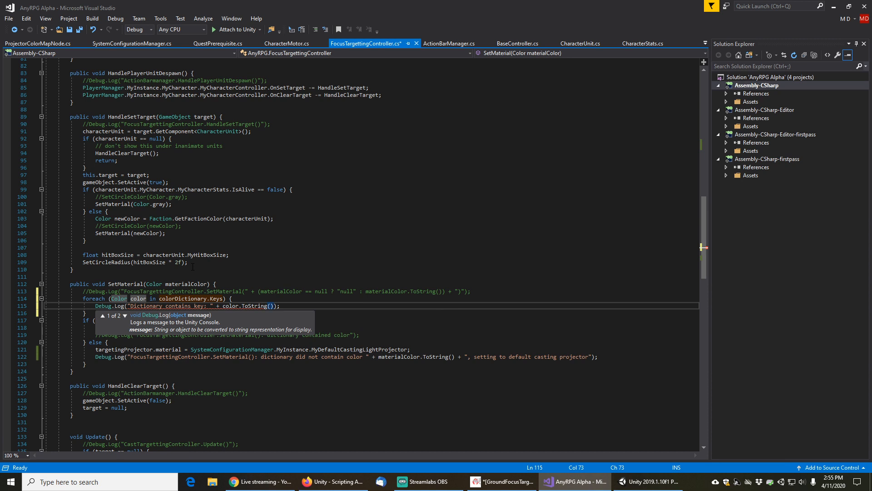
Rename the loop variable to tmpColor in the foreach header and the log line, then save the script
key(Left)
key(Left)
key(Left)
key(Left)
key(Left)
key(Left)
key(Left)
key(Left)
key(Left)
key(Left)
key(Left)
key(Left)
key(Left)
key(Left)
key(Left)
key(Left)
key(Left)
key(Left)
key(Left)
key(Left)
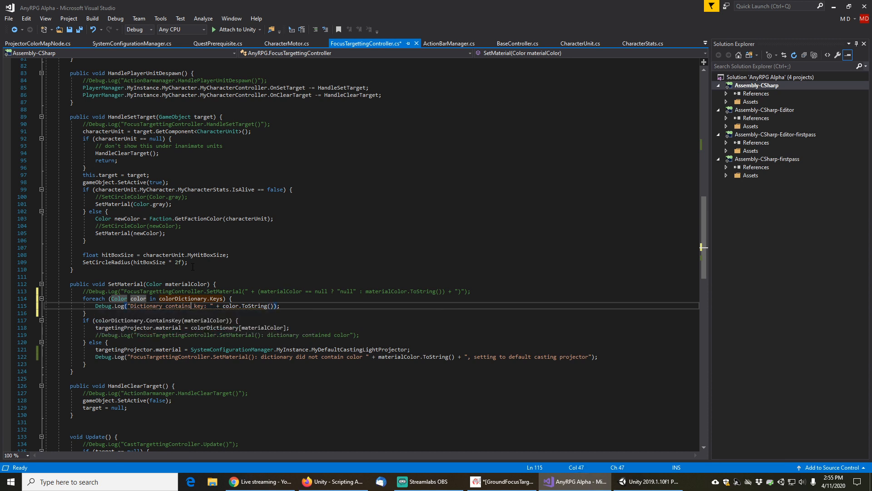
key(Up)
key(Left)
key(Left)
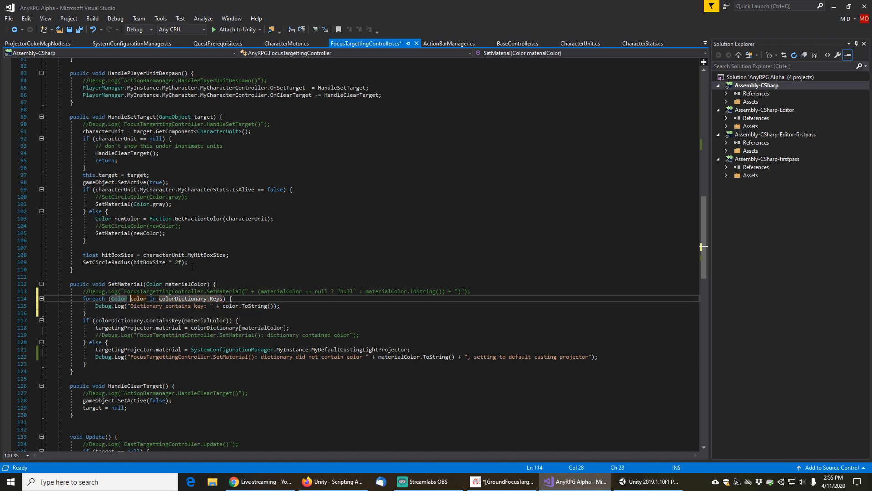
text(tmpC)
key(Delete)
key(Down)
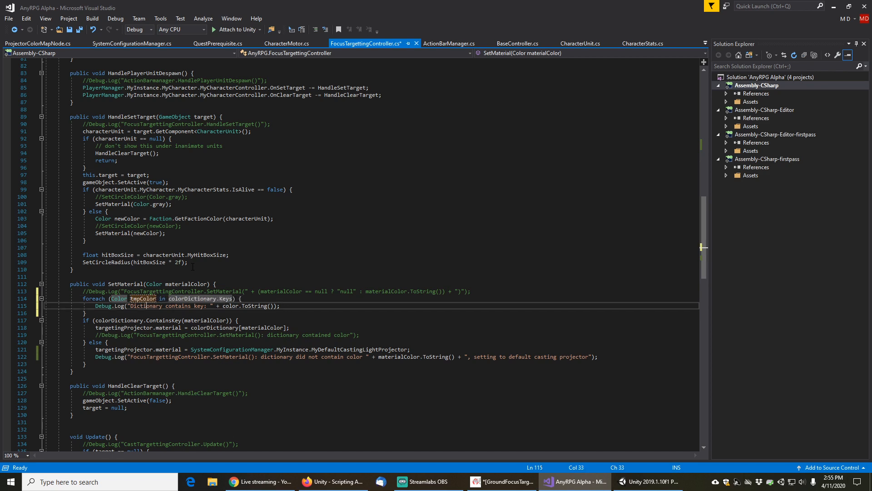
key(Right)
key(Right)
key(Right)
key(Right)
key(Right)
key(Right)
key(Right)
key(Right)
key(Right)
key(Right)
key(Right)
key(Right)
key(Right)
key(Right)
key(Right)
key(Right)
key(BackSpace)
text(tmpC)
key(End)
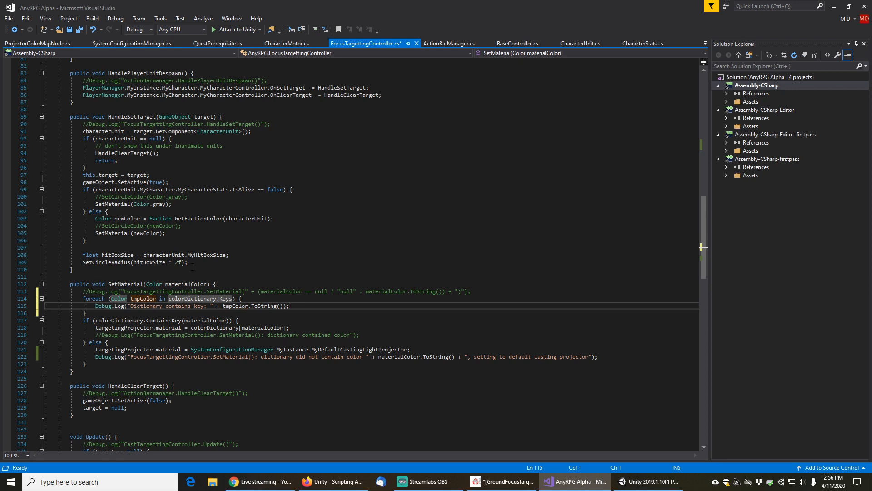
key(ctrl+s)
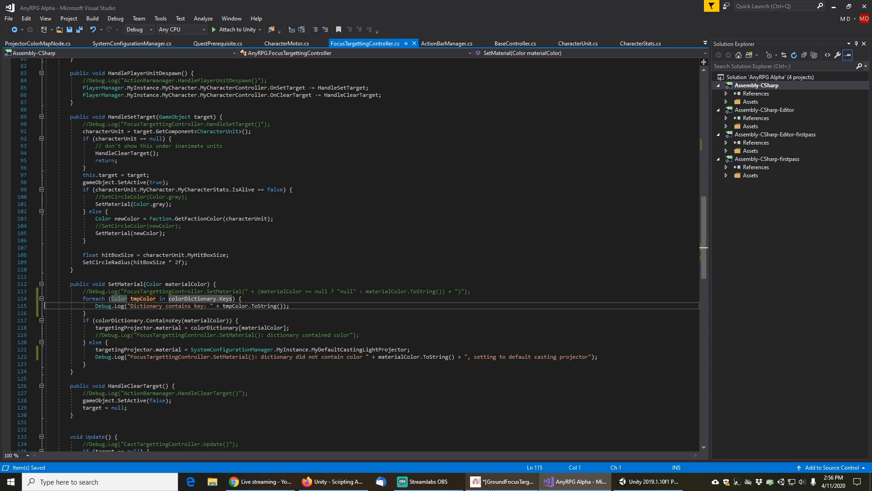
Switch to Unity and exit play mode
mouse_move(438, 487)
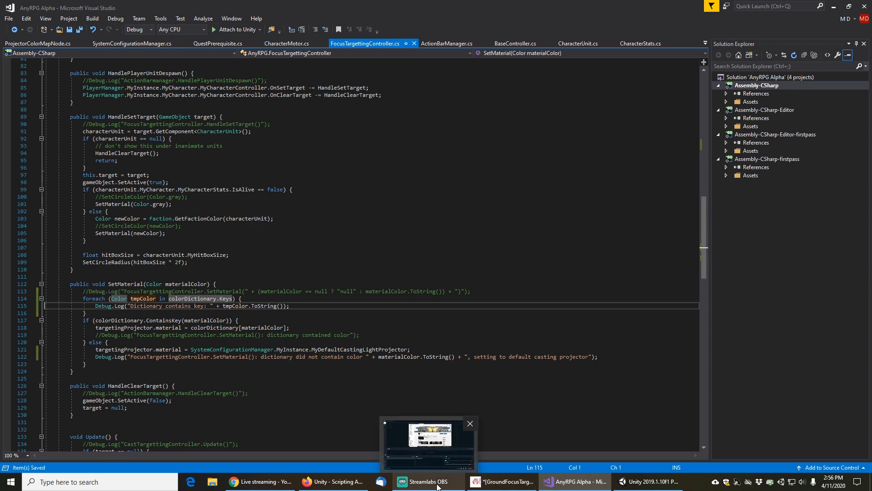
click(644, 483)
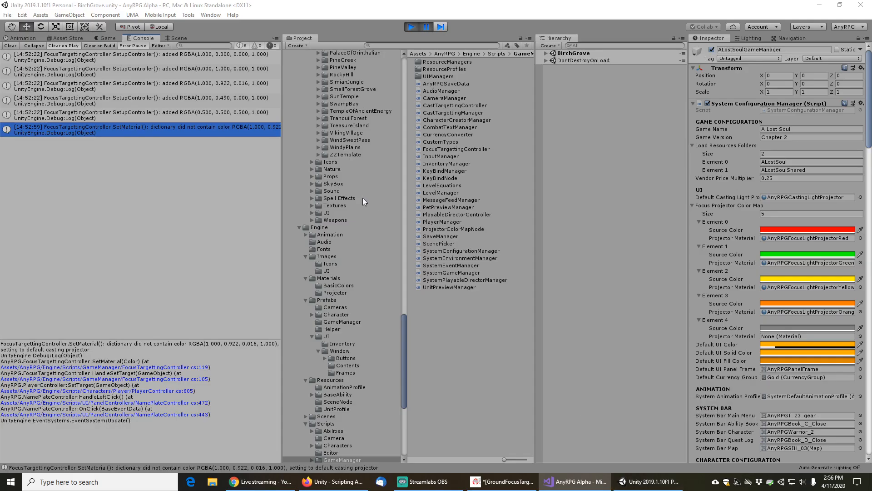
click(411, 27)
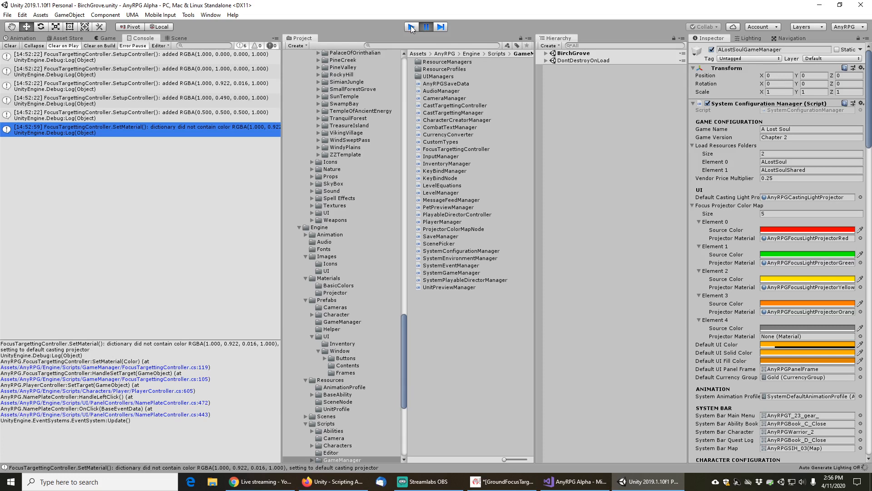
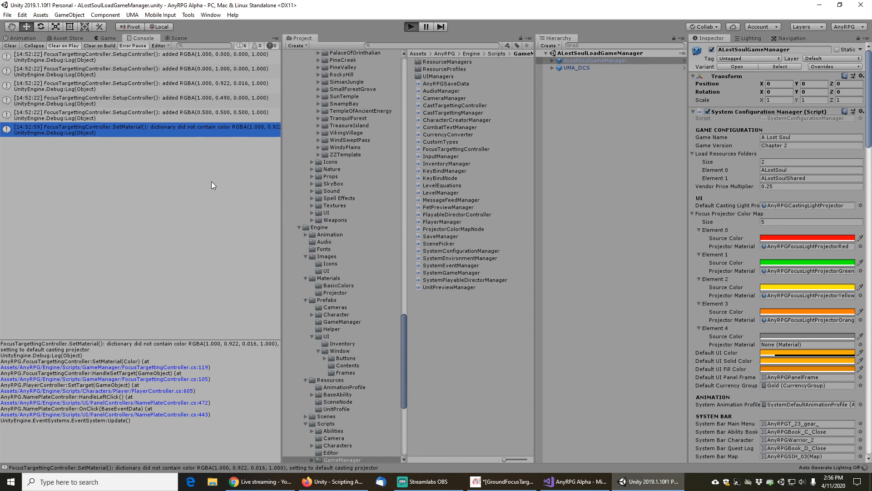
Enter play mode, load the Chapter 2 Tester save in Birch Grove, and target the Travelling Salesman
key(ctrl+p)
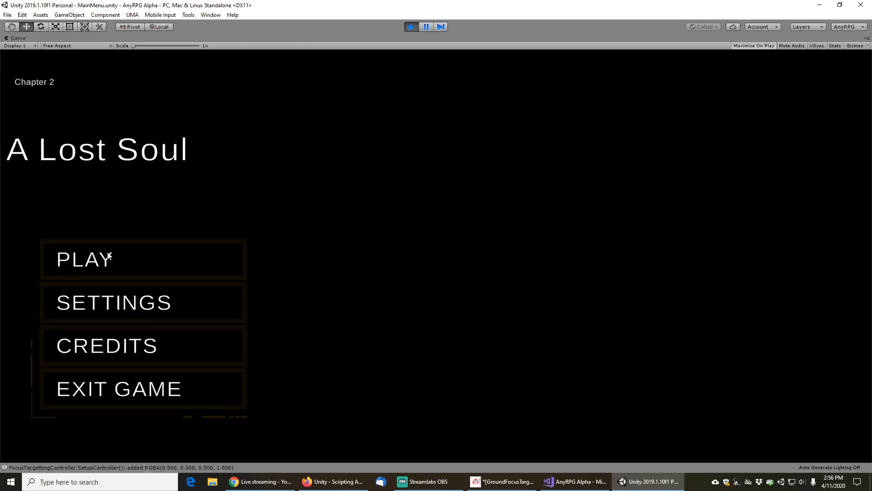
click(108, 255)
click(466, 360)
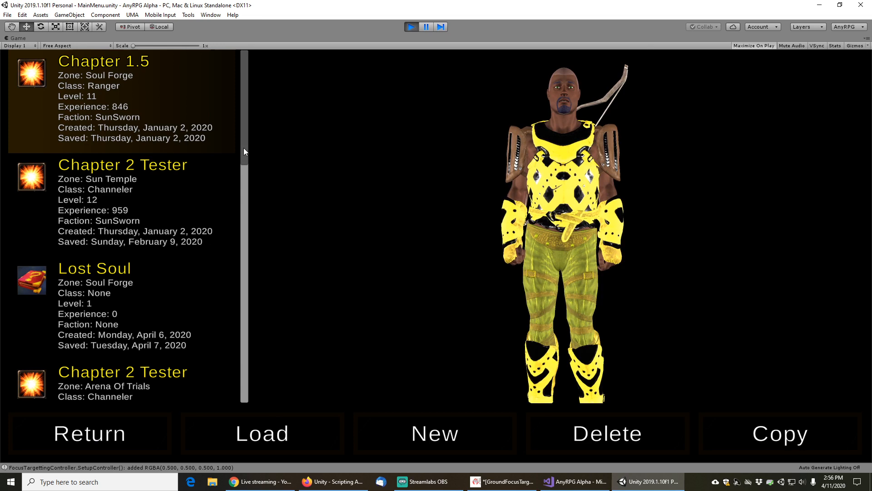
drag(244, 148, 277, 431)
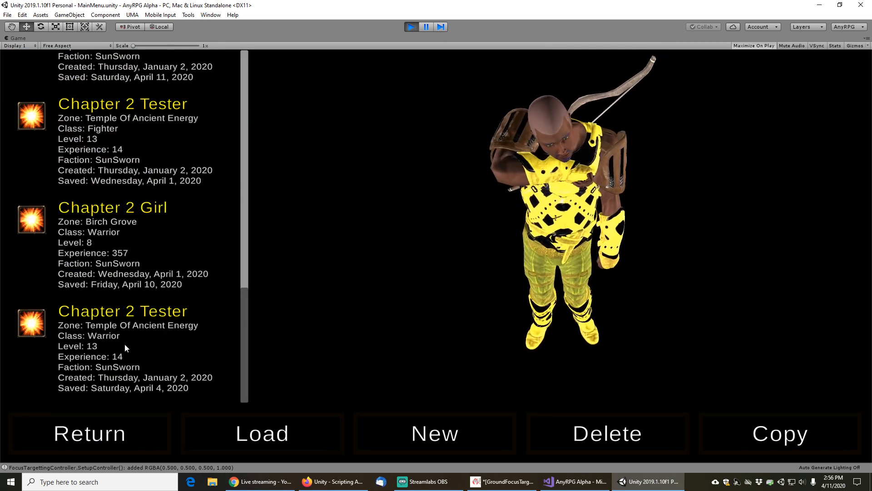
scroll(124, 343, up, 3)
click(122, 162)
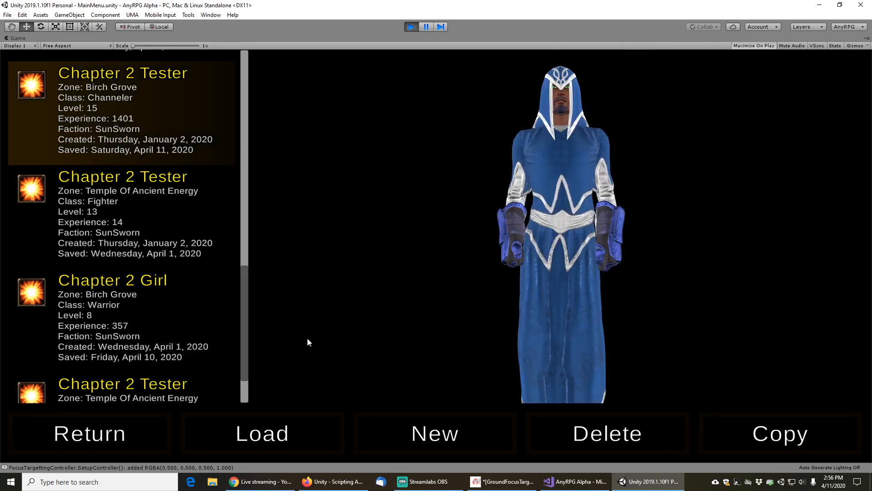
click(298, 433)
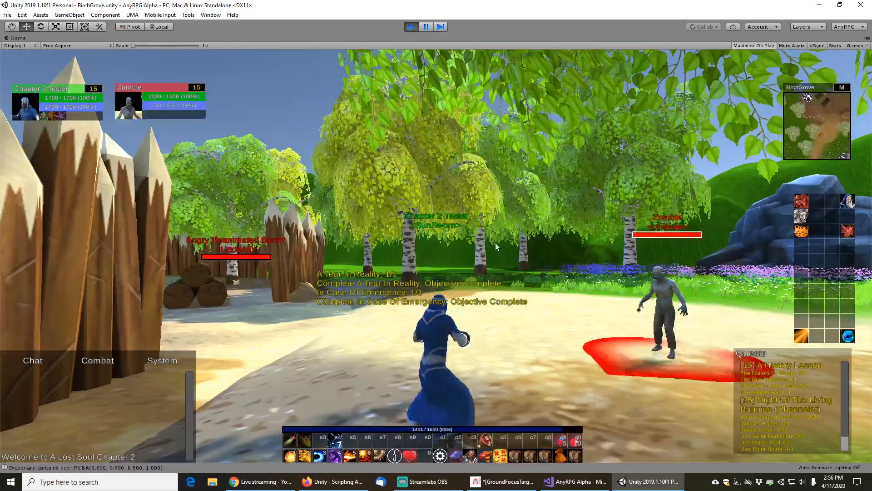
key(w)
drag(496, 243, 437, 246)
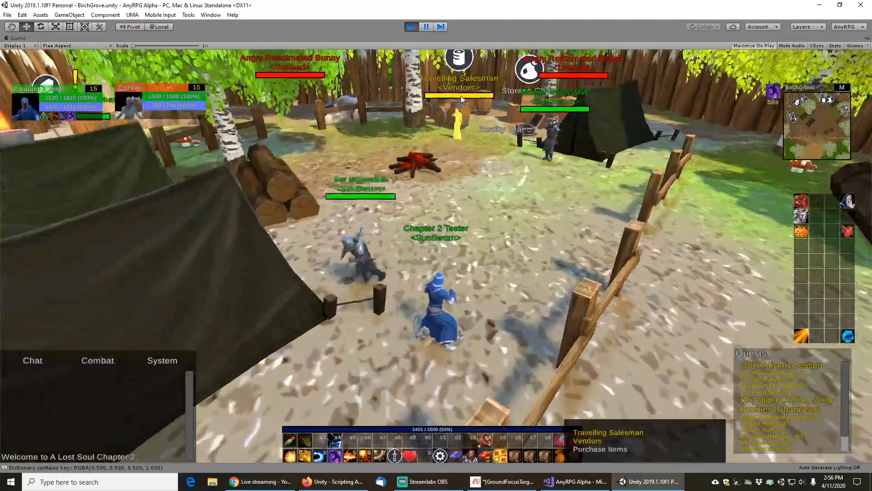
click(461, 96)
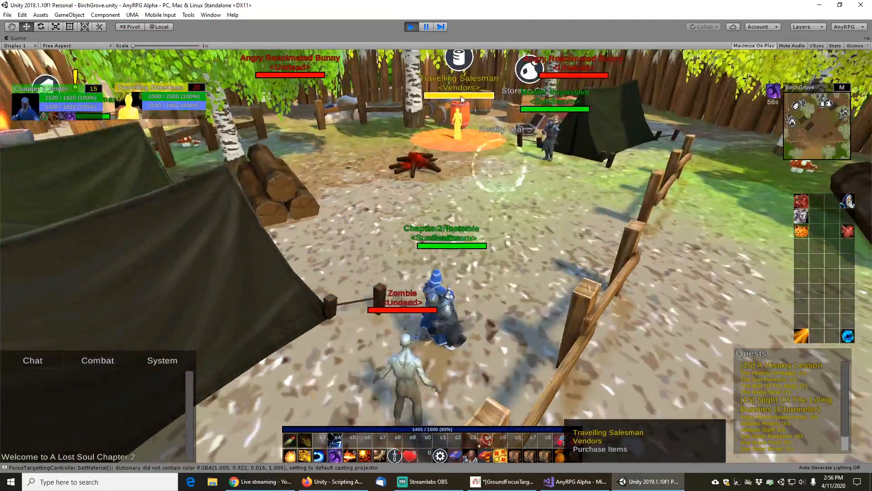
Pause the game and select the SetMaterial dictionary error in the console
click(426, 27)
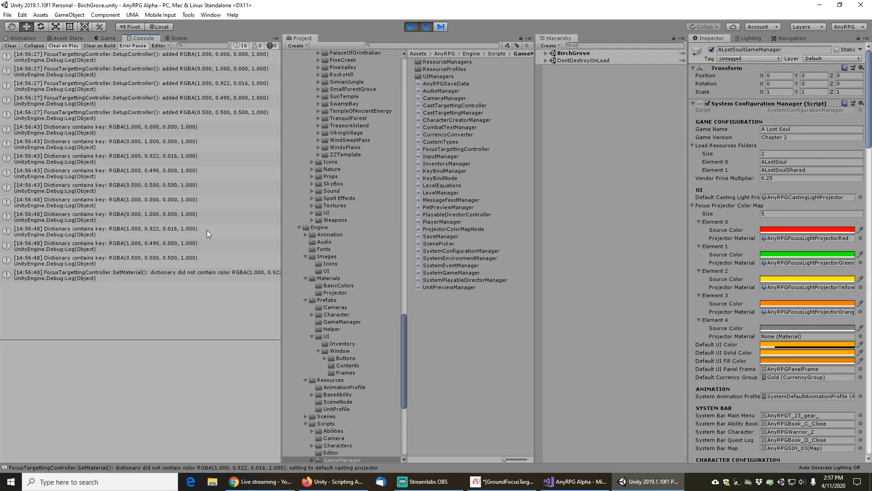
click(181, 273)
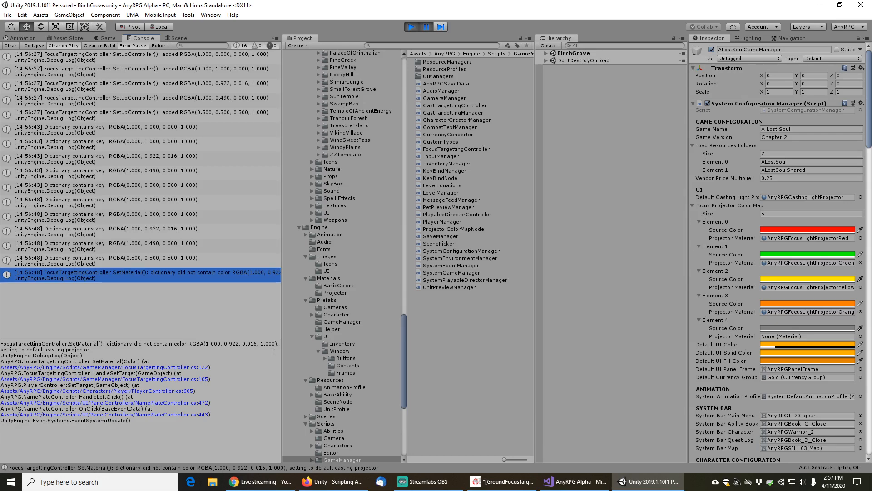
Search Google in a new Firefox tab for unity compare yellow color
click(575, 482)
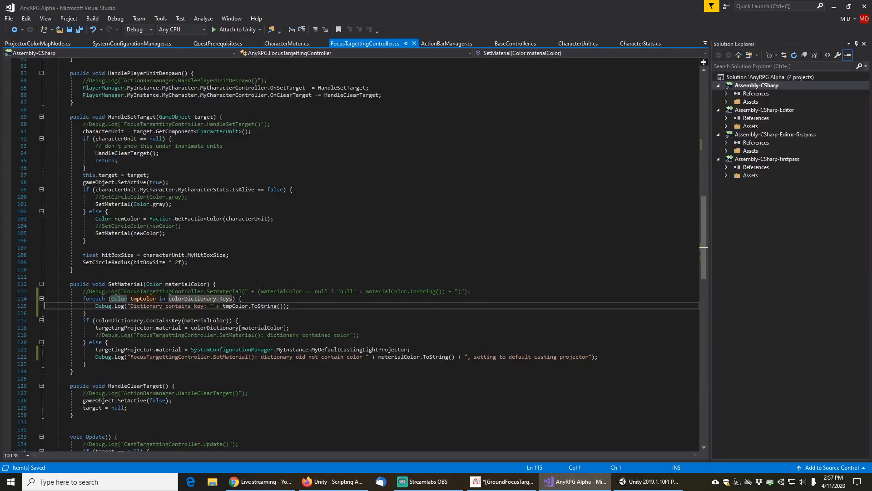
click(344, 482)
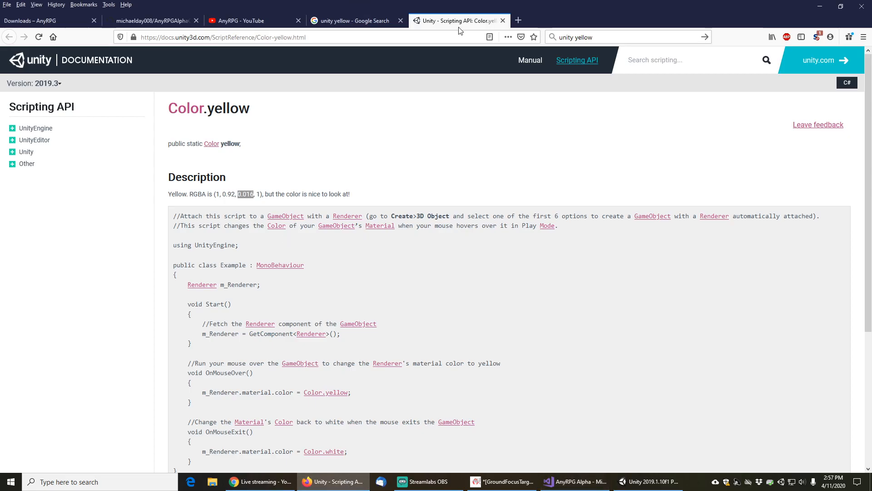
click(519, 20)
click(599, 36)
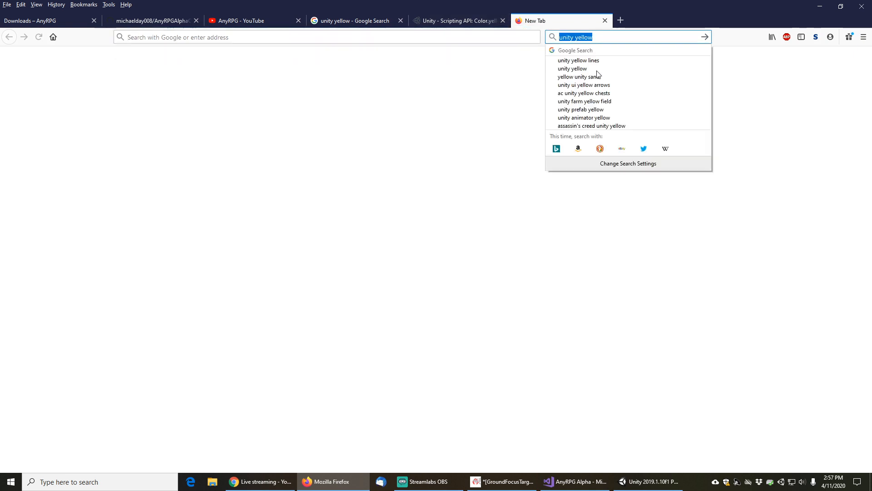
text(unity co)
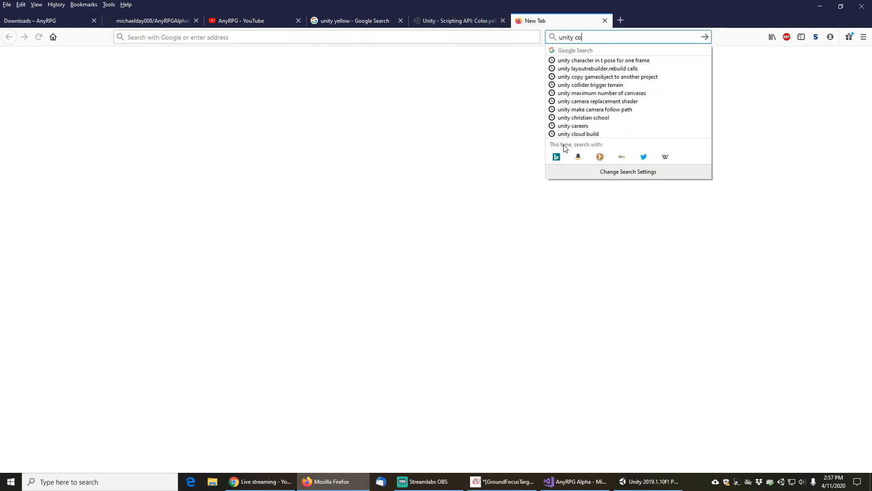
text(mpare yellow )
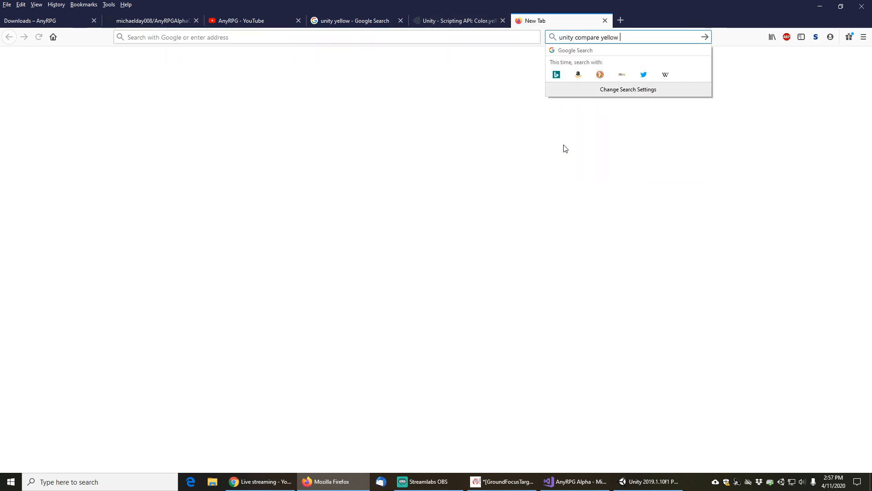
text(color)
key(Return)
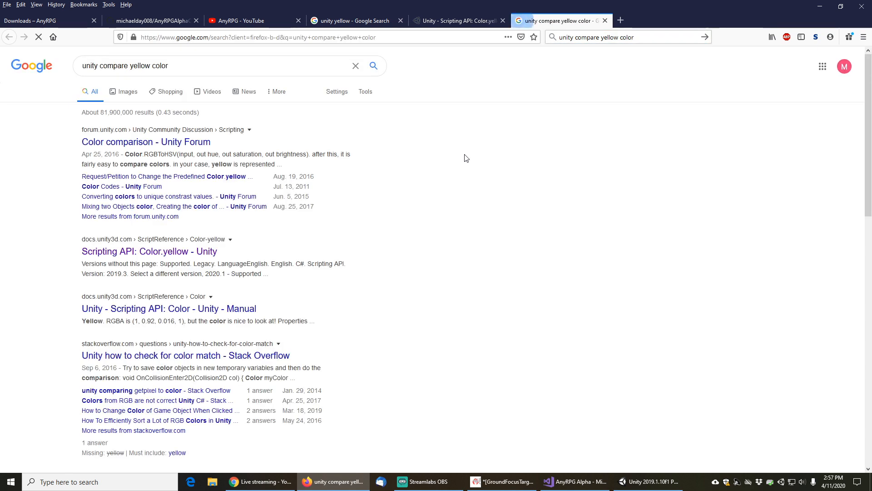
Open the Color comparison Unity Forum thread in a new tab and read the replies
middle_click(179, 142)
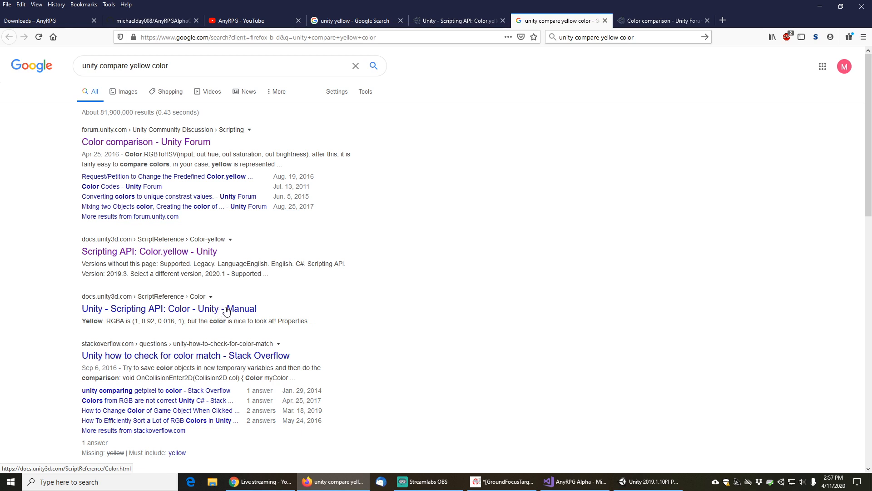
click(650, 24)
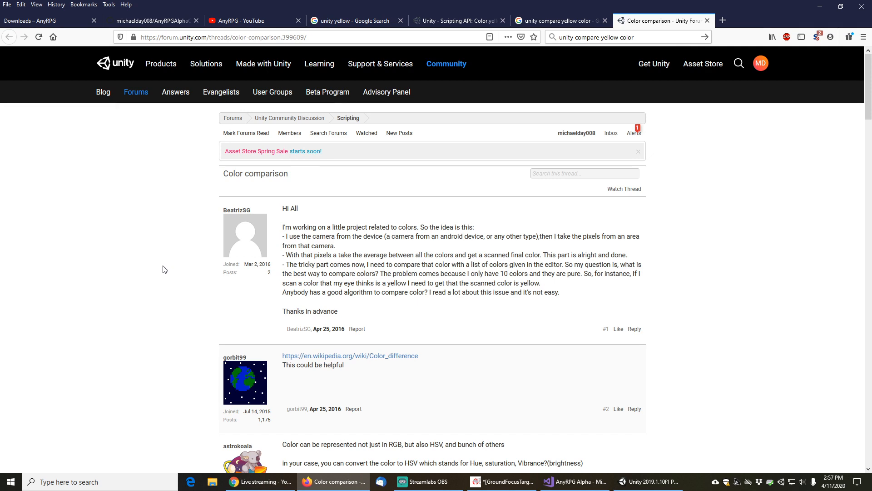
scroll(161, 269, down, 5)
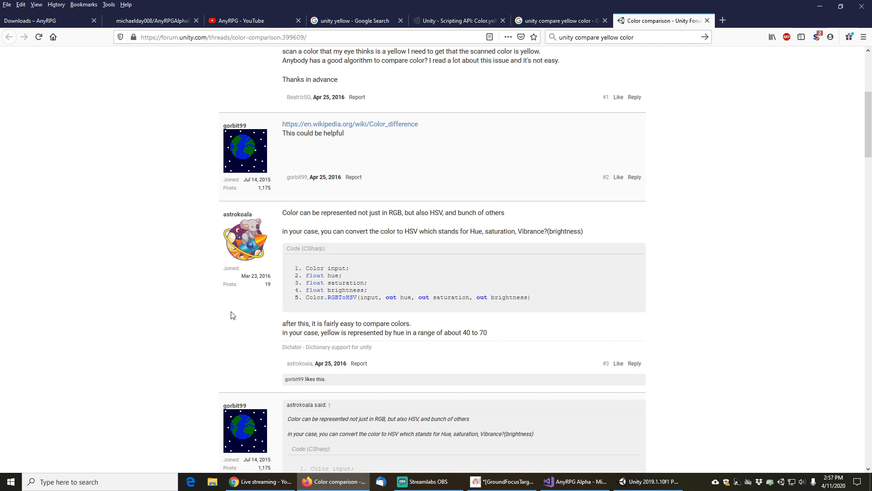
Duplicate the colorDictionary declaration line in FocusTargettingController
click(586, 484)
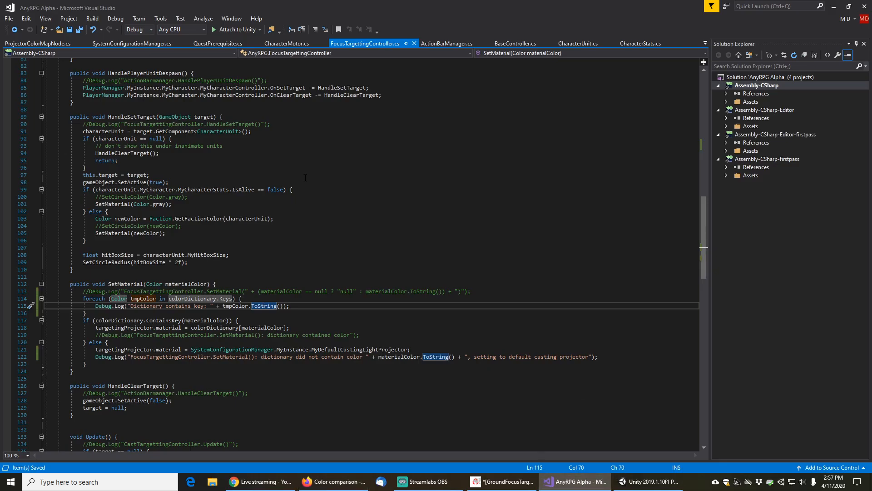
click(290, 247)
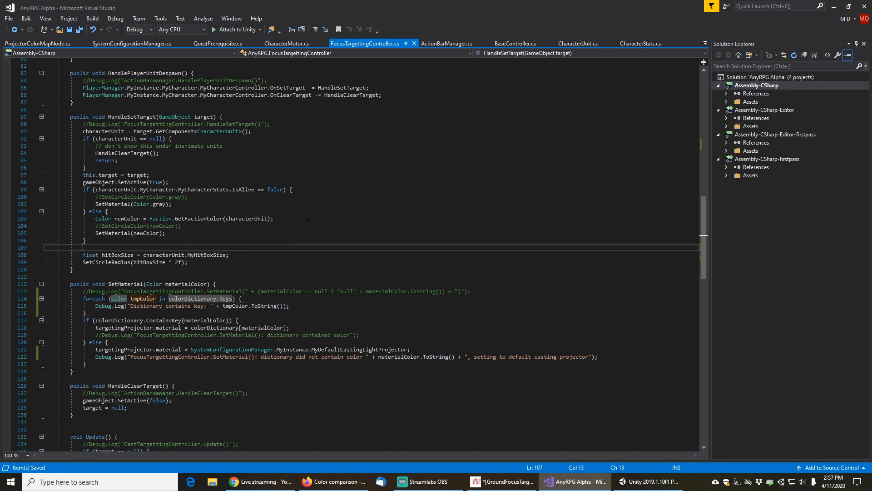
scroll(308, 223, up, 5)
scroll(308, 222, up, 20)
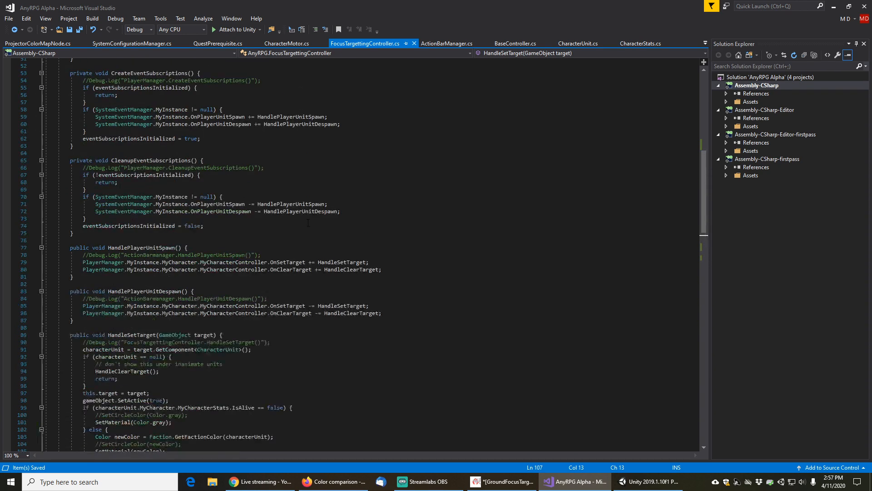
scroll(309, 223, up, 2)
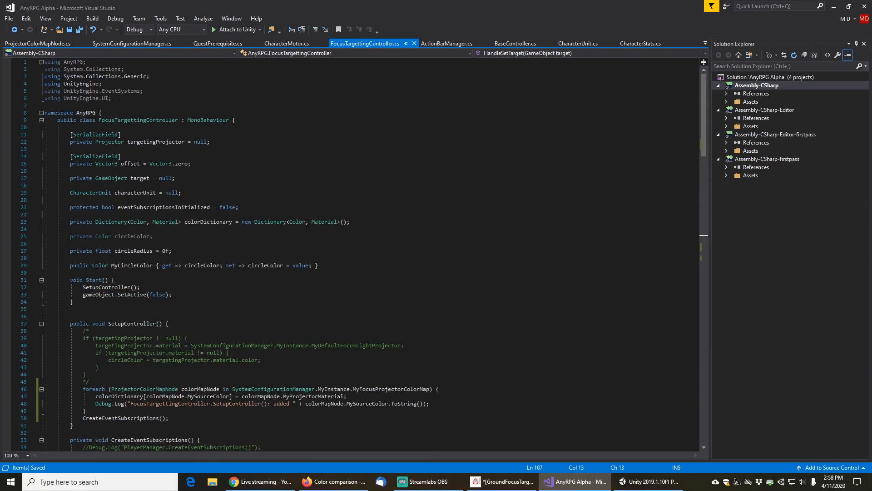
scroll(304, 224, down, 4)
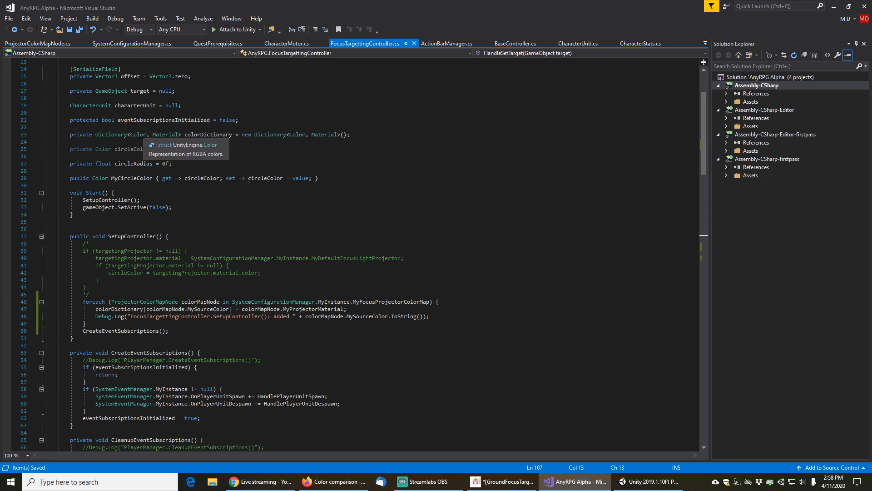
click(140, 134)
scroll(281, 188, up, 1)
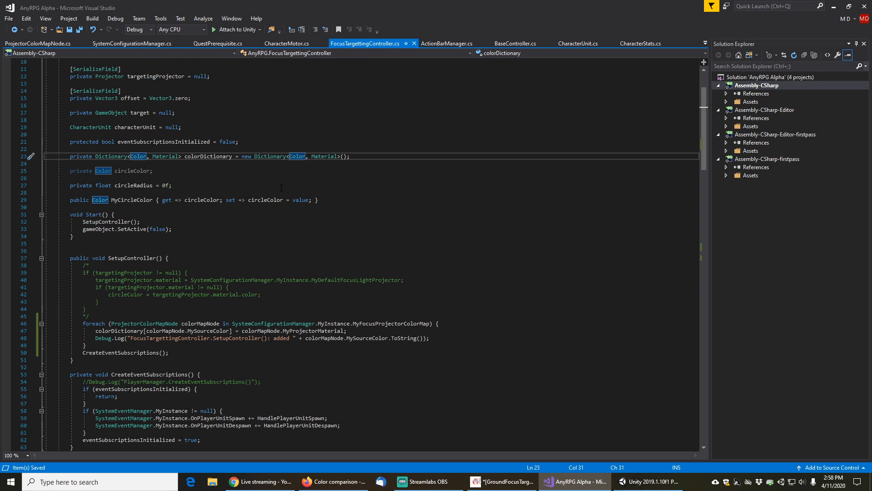
key(Home)
key(shift+End)
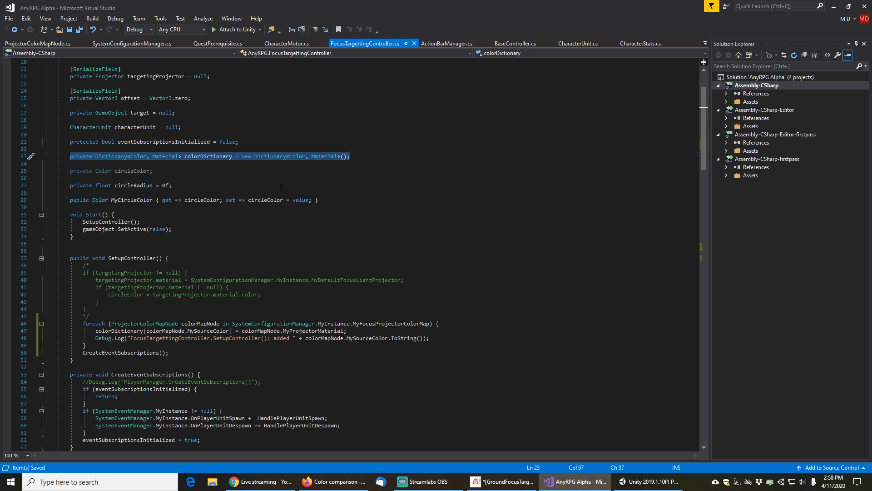
key(ctrl+d)
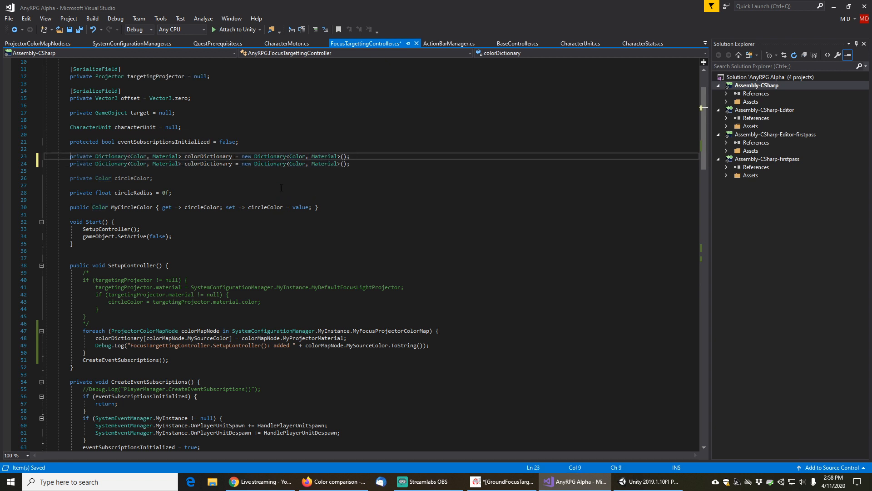
Comment out the original colorDictionary declaration and add a blank line below it
key(shift+End)
key(ctrl+k)
key(ctrl+c)
key(Down)
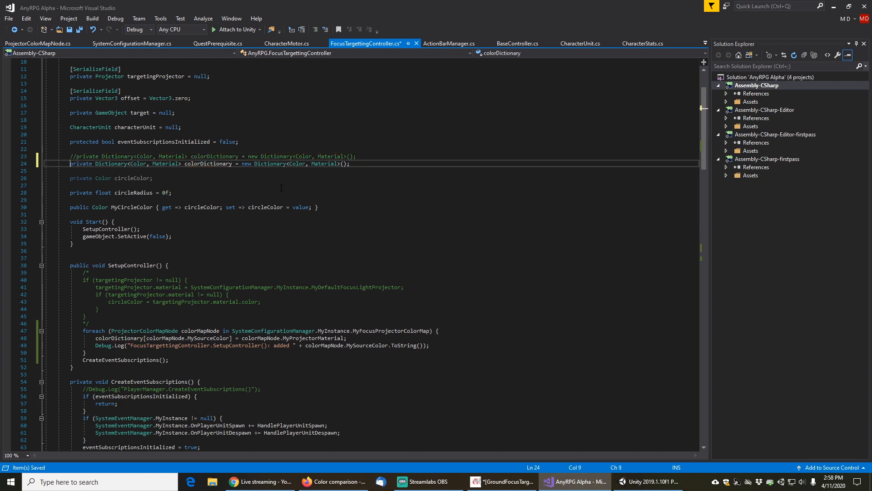
key(Return)
Change the new colorDictionary's key type from Color to string in both the declaration and the constructor
key(Right)
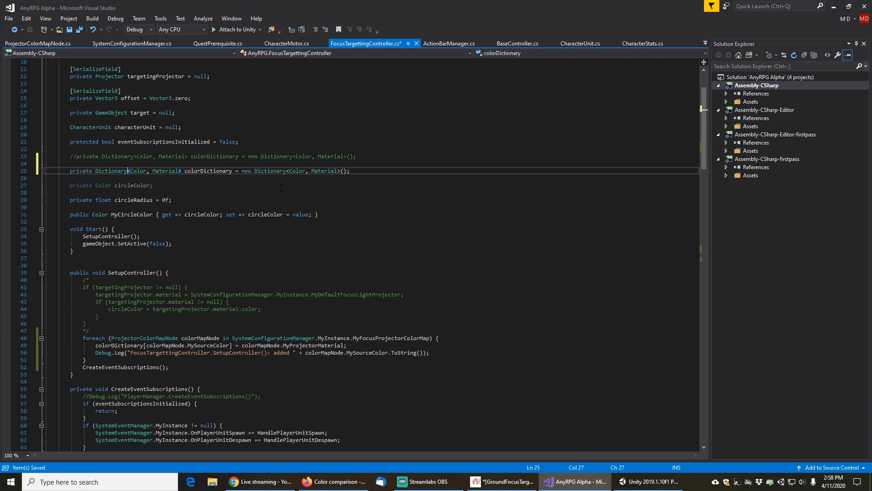
key(Right)
key(ctrl+shift+Right)
text(str)
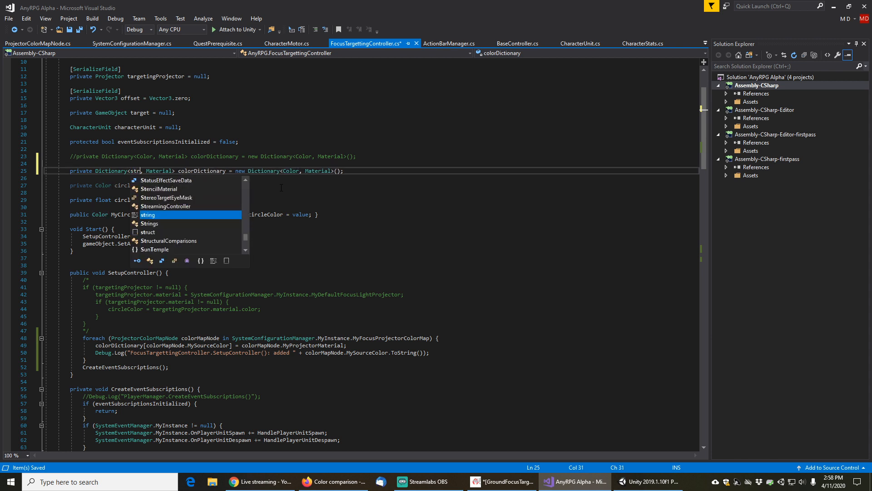
text(ing)
key(Right)
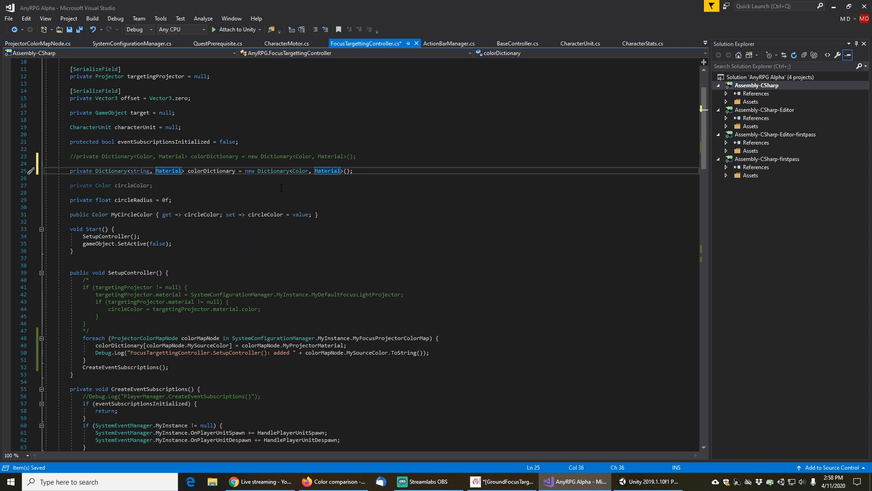
key(End)
key(Left)
key(Left)
key(Left)
key(Left)
key(Left)
key(Left)
key(Left)
key(Left)
key(Left)
key(Left)
key(Left)
key(Left)
key(Left)
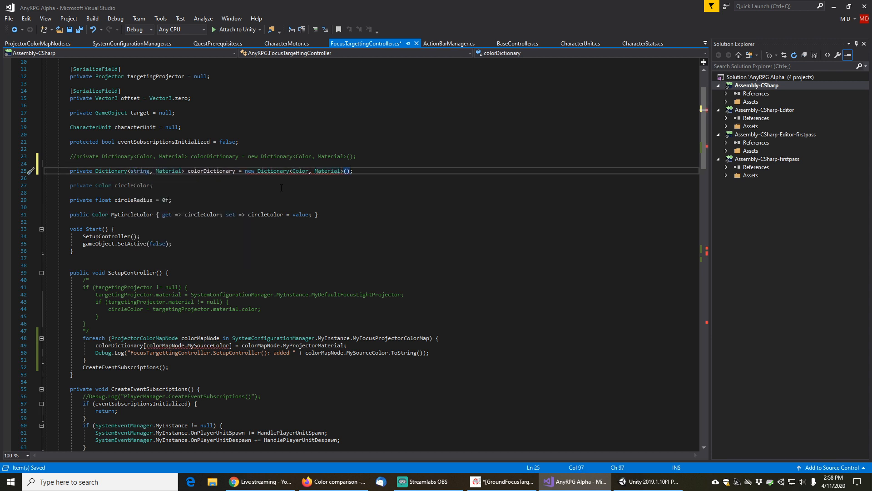
key(Left)
key(ctrl+shift+Left)
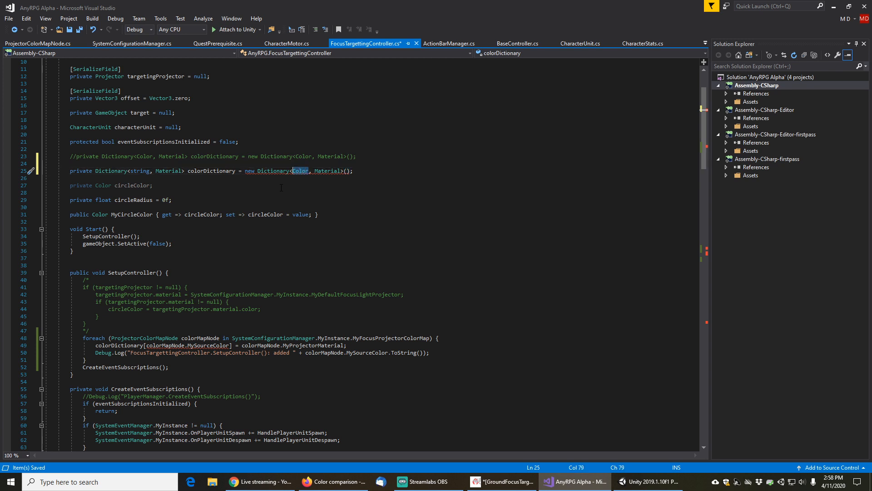
text(string)
key(End)
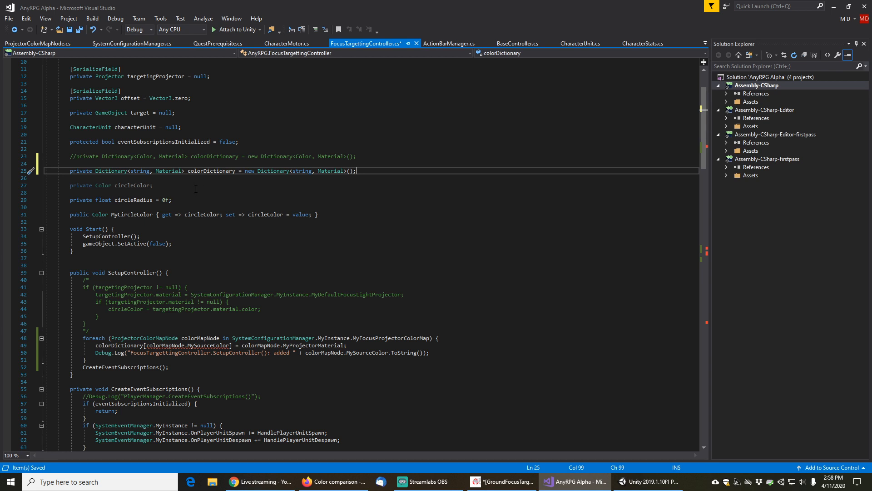
scroll(196, 189, down, 2)
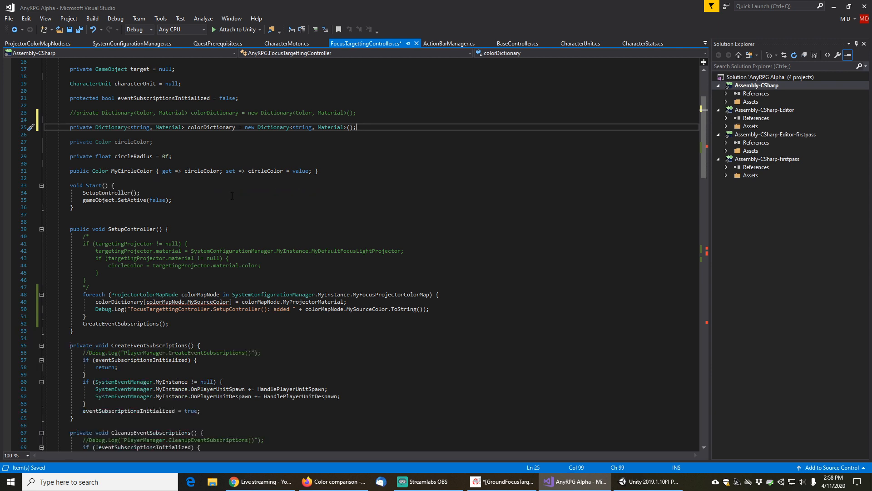
scroll(232, 196, down, 4)
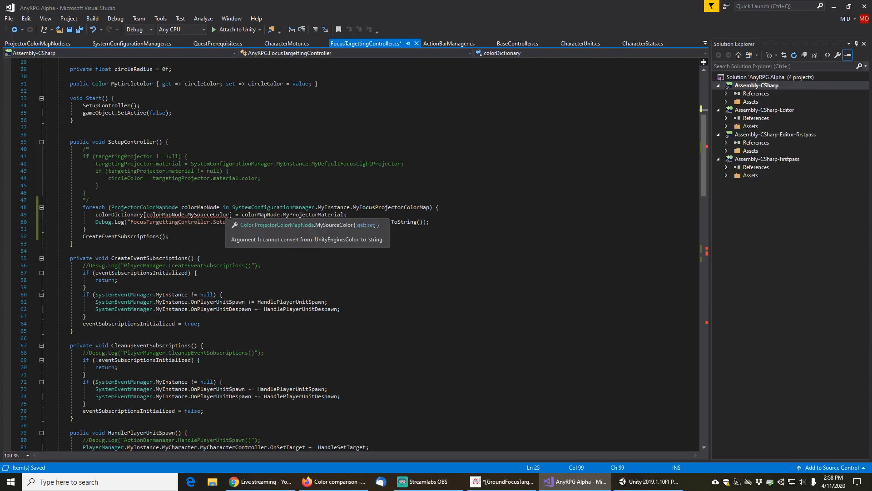
click(230, 215)
text(.)
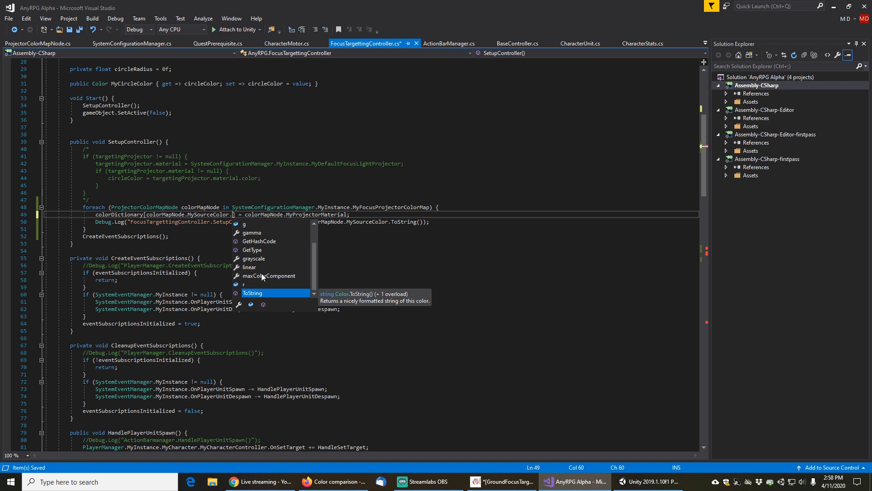
scroll(258, 269, up, 1)
click(257, 269)
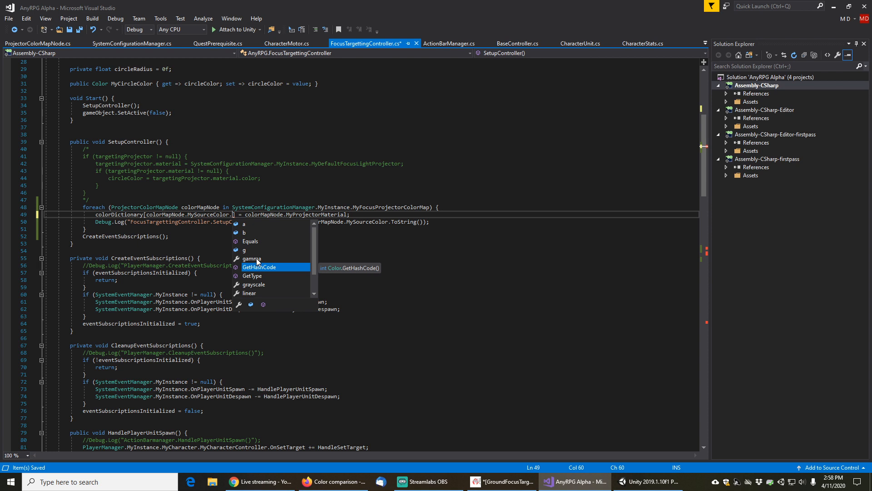
scroll(258, 250, down, 1)
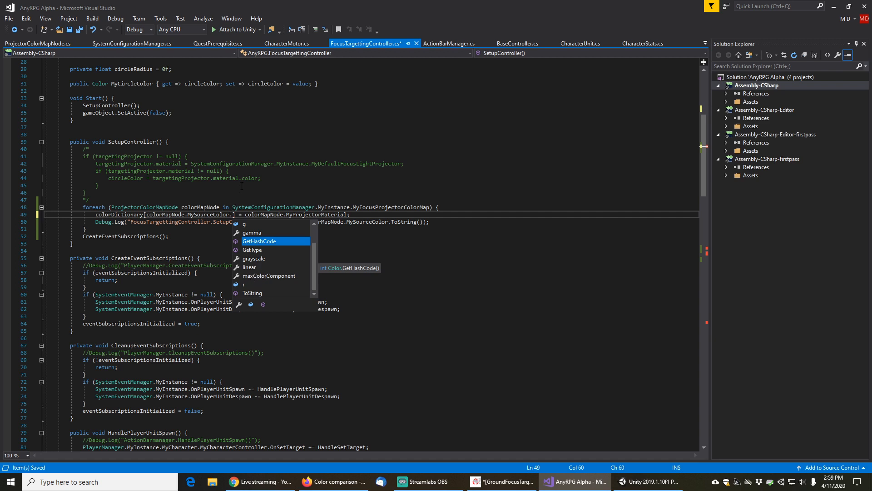
key(BackSpace)
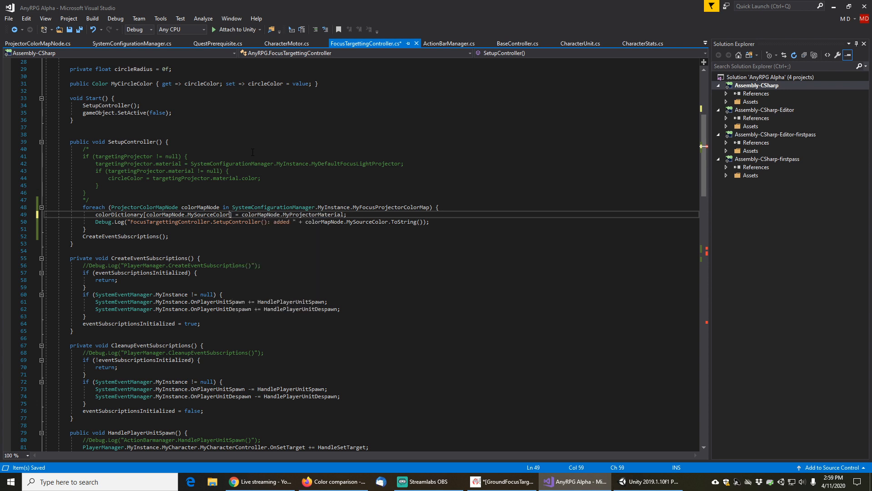
Wrap the colorDictionary key in the SetupController loop as ColorUtility.ToHtmlStringRGBA(colorMapNode.MySourceColor)
key(ctrl+Left)
key(ctrl+Left)
key(ctrl+Left)
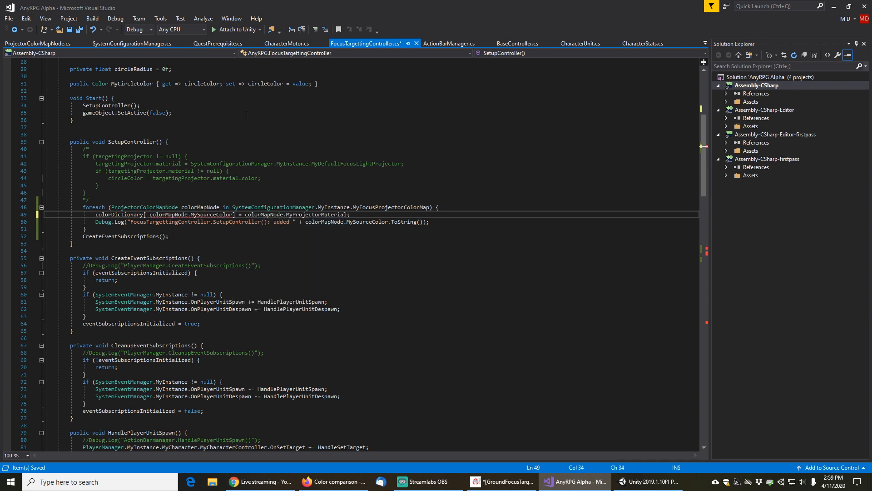
text(ColorUtility)
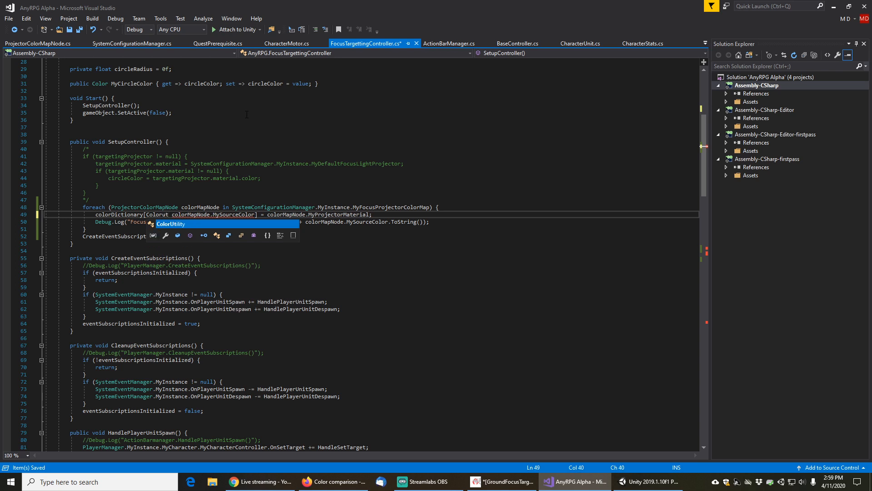
text(.)
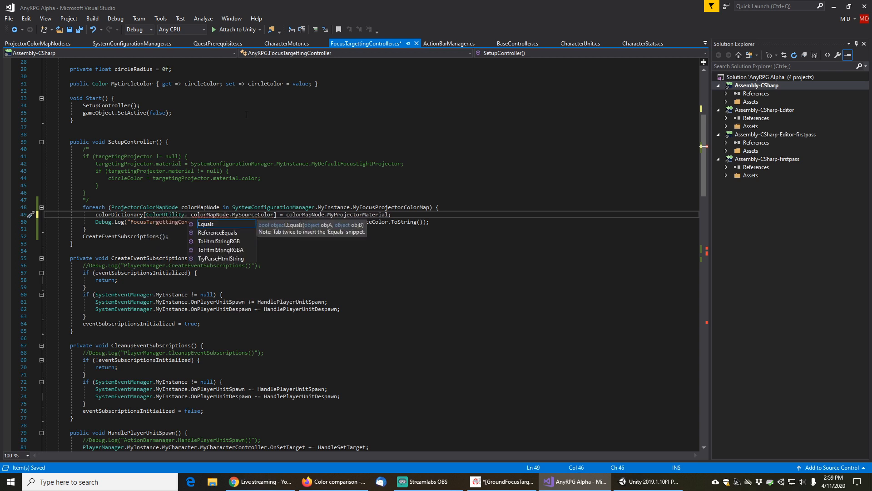
key(Down)
key(Down)
key(Down)
key(Down)
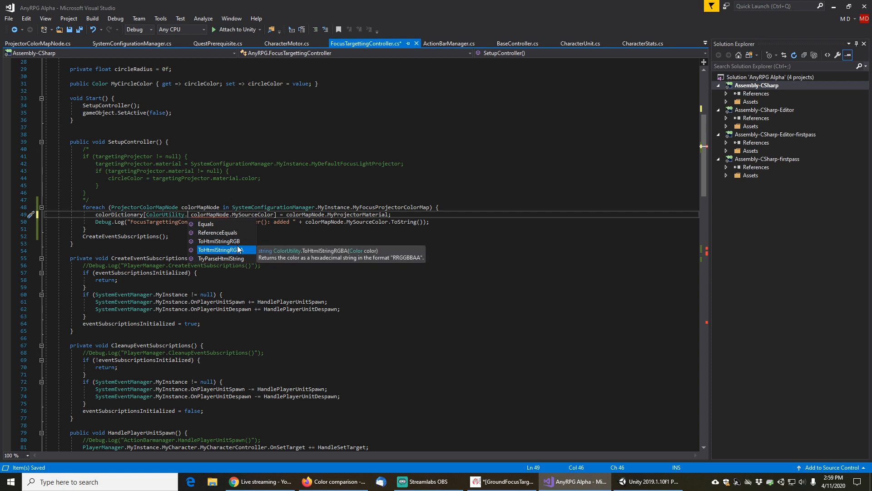
double_click(225, 251)
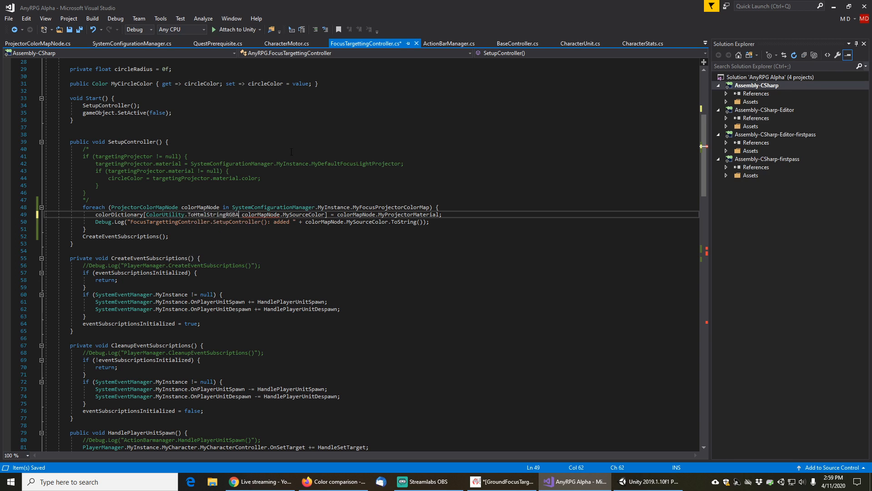
text(()
key(Delete)
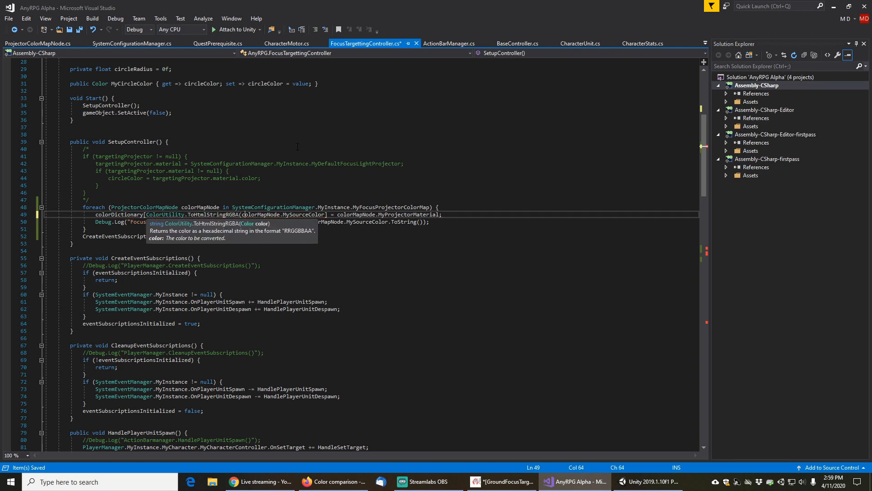
key(Right)
key(Right)
key(Right)
key(Right)
key(Right)
key(Right)
key(Right)
key(Right)
key(Right)
key(Right)
key(Right)
key(Right)
key(Right)
key(Right)
key(Right)
key(Right)
key(Right)
key(Right)
key(Right)
key(Right)
text())
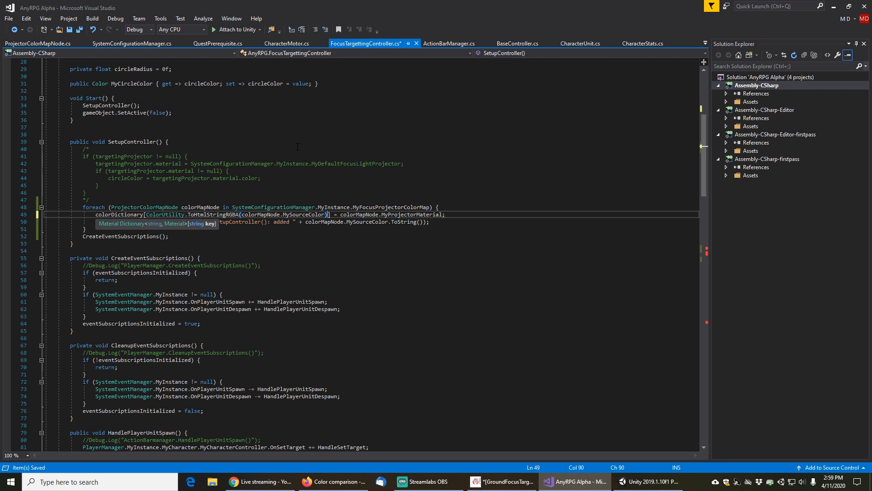
Replace MySourceColor.ToString() in the Debug.Log line below with the ColorUtility.ToHtmlStringRGBA(colorMapNode.MySourceColor) expression
key(Right)
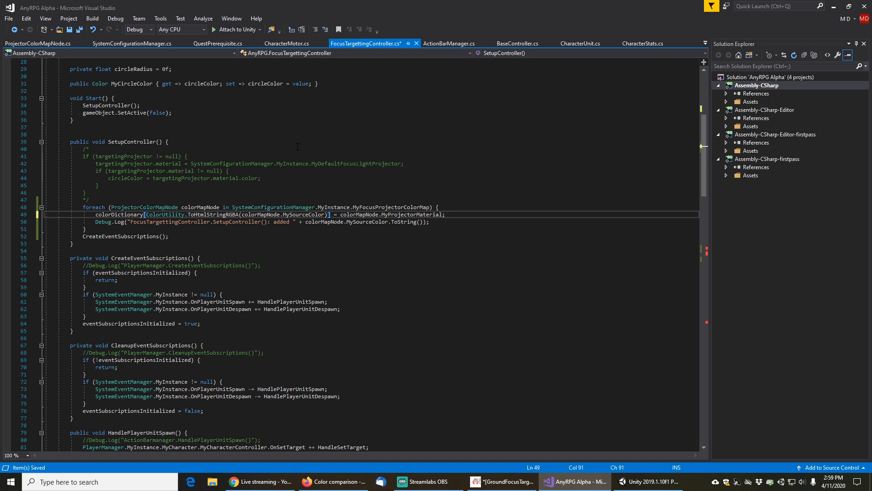
key(shift+Left)
key(shift+Left)
key(shift+Left)
key(shift+Left)
key(shift+Left)
key(shift+Left)
key(shift+Left)
key(shift+Left)
key(shift+Left)
key(shift+Left)
key(shift+Left)
key(shift+Left)
key(shift+Left)
key(shift+Left)
key(shift+Left)
key(shift+Left)
key(shift+Left)
key(shift+Left)
key(shift+Left)
key(shift+Left)
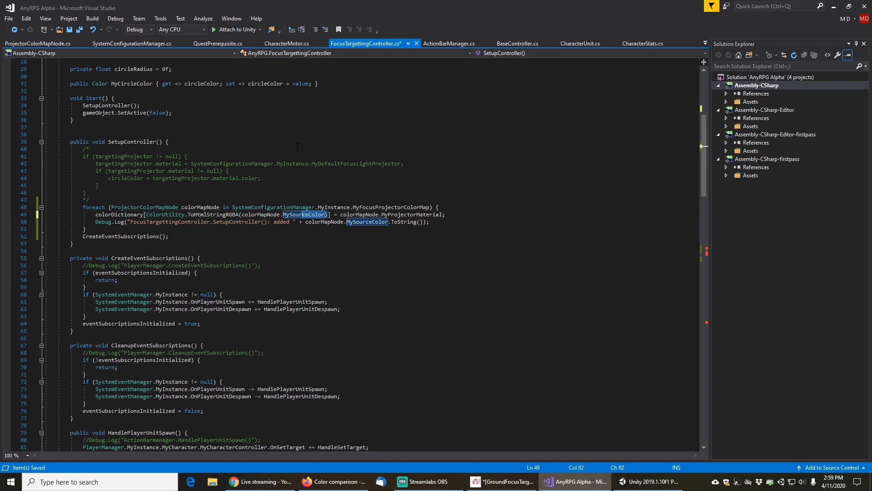
key(shift+Left)
key(shift+Left)
key(shift+Left)
key(shift+Left)
key(shift+Left)
key(shift+Left)
key(shift+Left)
key(shift+Left)
key(shift+Left)
key(shift+Left)
key(shift+Left)
key(shift+Left)
key(shift+Left)
key(shift+Left)
key(shift+Left)
key(shift+Left)
key(shift+Left)
key(shift+Left)
key(ctrl+c)
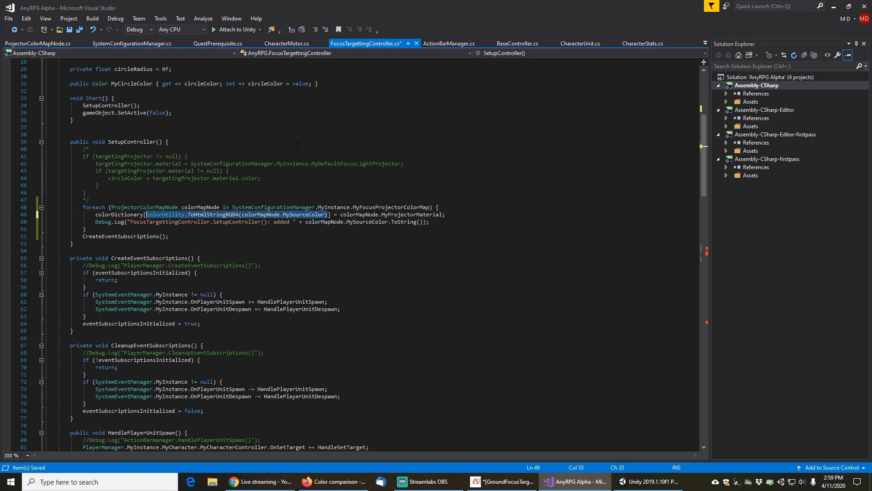
key(End)
key(Down)
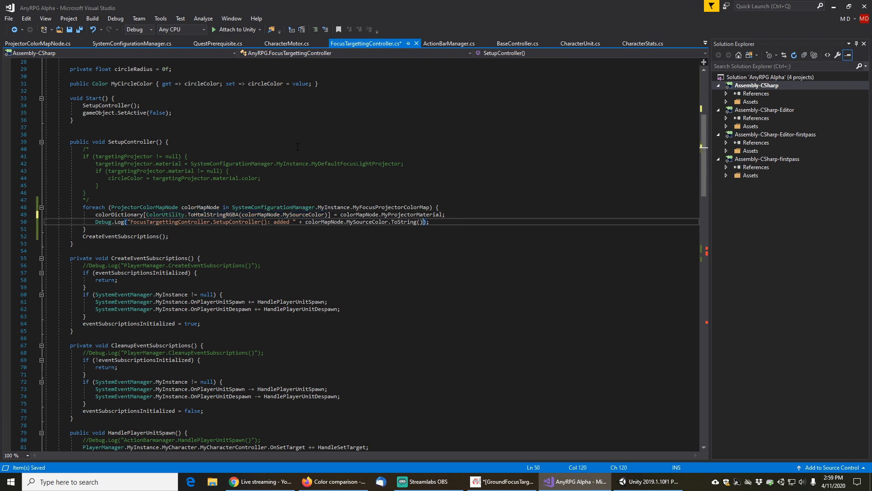
key(shift+Left)
key(shift+Left)
key(shift+Left)
key(shift+Left)
key(shift+Left)
key(shift+Left)
key(shift+Left)
key(shift+Left)
key(shift+Left)
key(shift+Left)
key(shift+Left)
key(shift+Left)
key(shift+Left)
key(shift+Left)
key(shift+Left)
key(shift+Left)
key(shift+Left)
key(shift+Left)
key(shift+Left)
key(shift+Left)
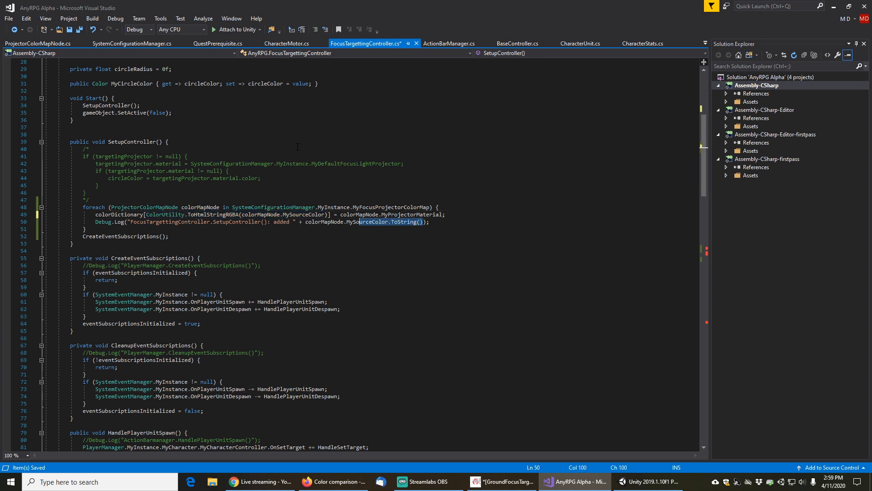
key(shift+Left)
key(shift+Left)
key(shift+Left)
key(shift+Left)
key(shift+Left)
key(shift+Left)
key(shift+Left)
key(shift+Left)
key(shift+Left)
key(shift+Left)
key(shift+Left)
key(shift+Left)
key(shift+Left)
key(shift+Left)
key(shift+Left)
key(shift+Left)
key(shift+Left)
key(ctrl+v)
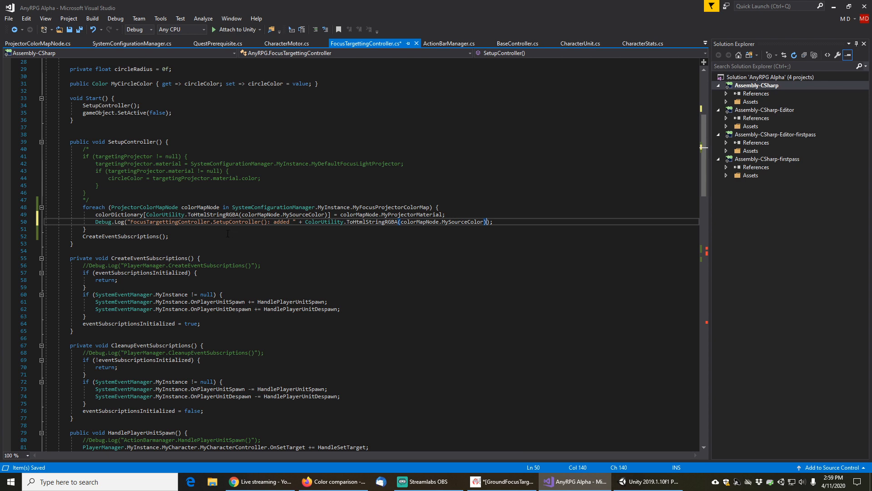
Change the foreach loop variable type over colorDictionary.Keys in SetMaterial from Color to string
scroll(228, 234, down, 15)
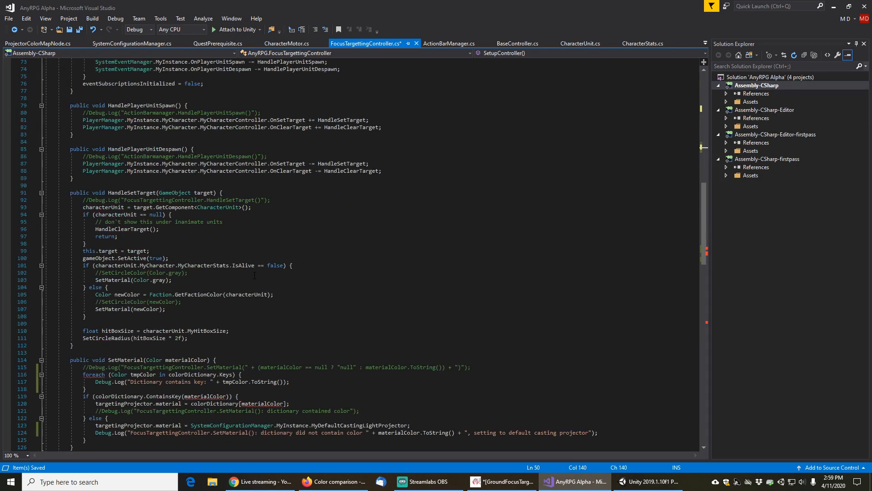
scroll(254, 276, down, 5)
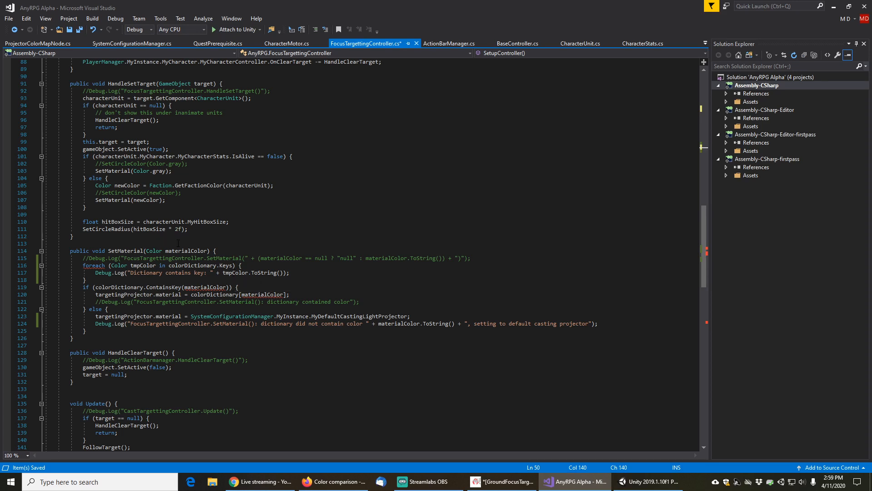
click(122, 264)
drag(122, 265, 122, 259)
text(st)
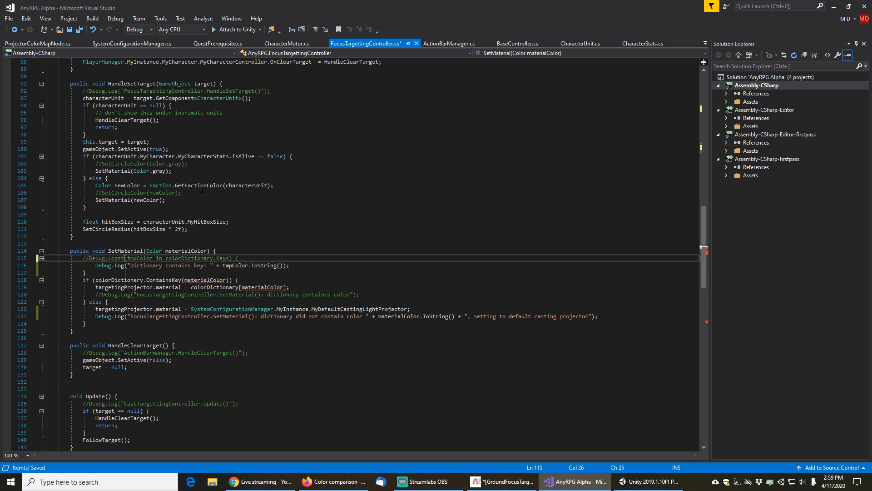
key(ctrl+z)
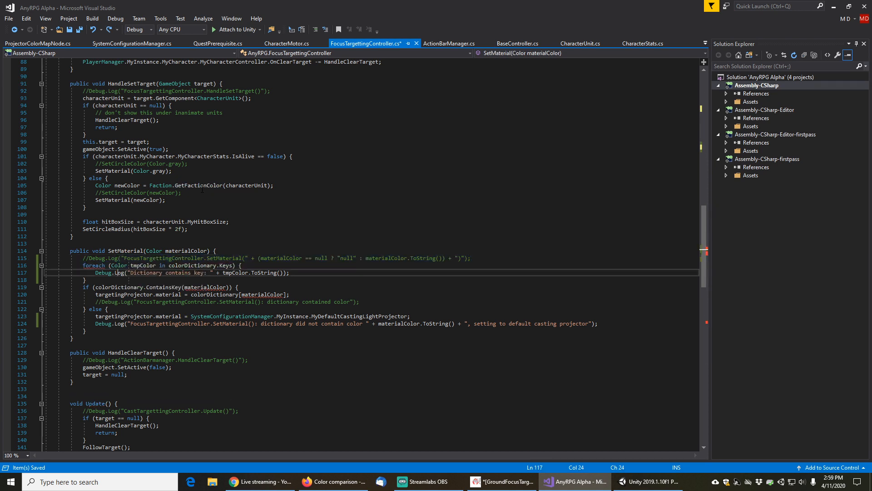
text(string)
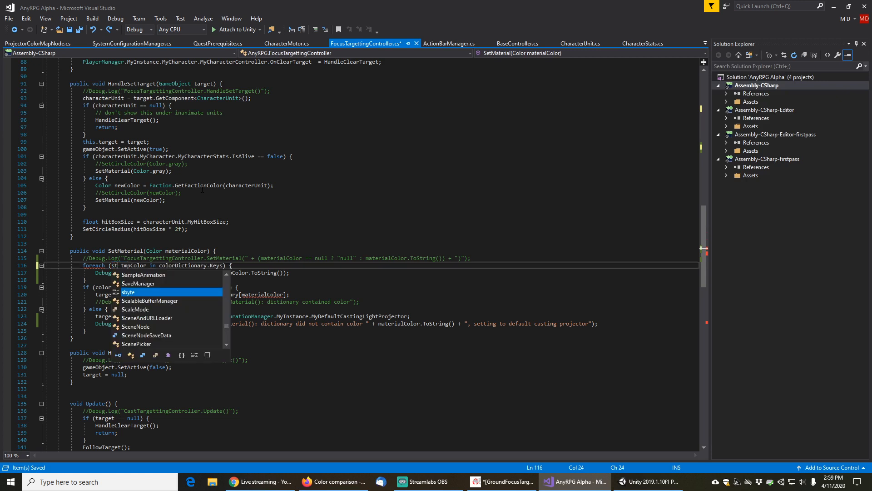
Change the ContainsKey check in SetMaterial to use ColorUtility.ToHtmlStringRGBA(materialColor) as the key
key(End)
key(Down)
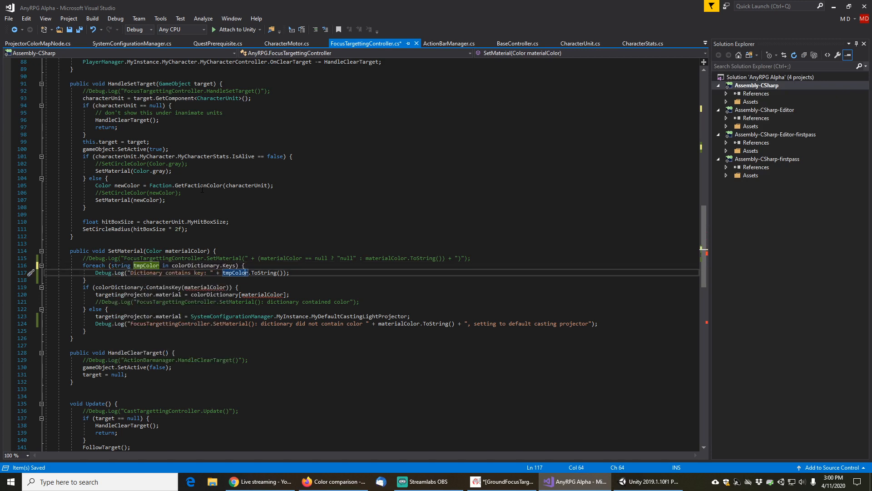
key(Down)
key(Down)
key(Left)
key(Left)
key(Left)
key(Left)
key(Left)
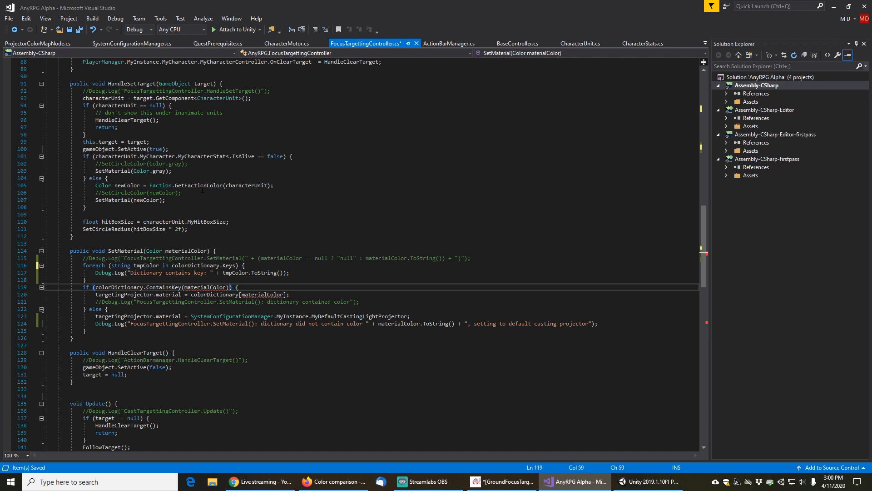
key(Left)
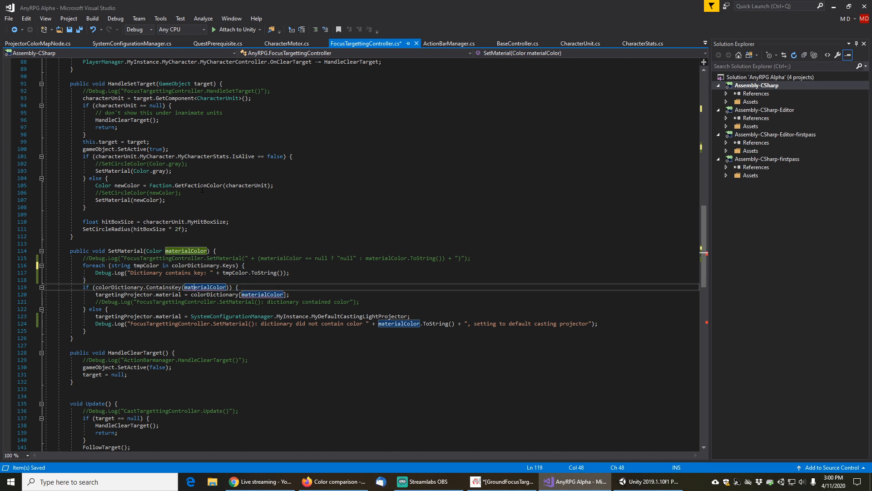
key(ctrl+v)
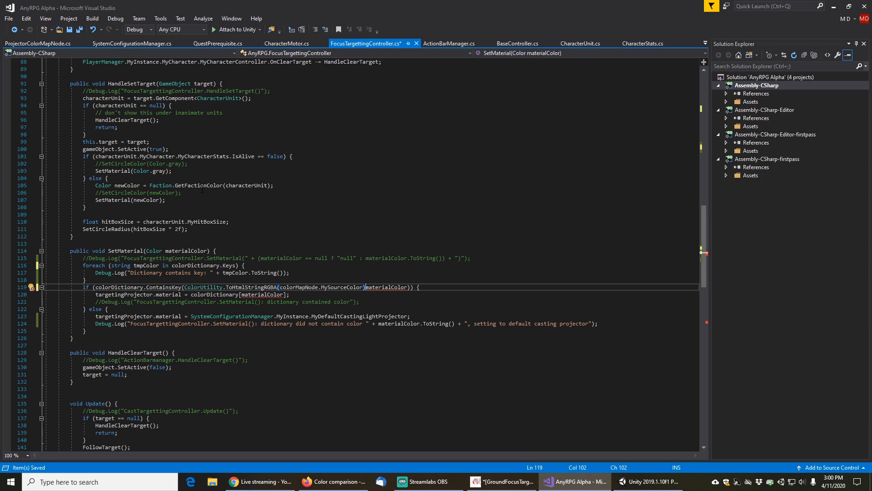
key(shift+Left)
key(shift+Left)
key(shift+Left)
key(shift+Left)
key(shift+Left)
key(shift+Left)
key(shift+Left)
key(shift+Left)
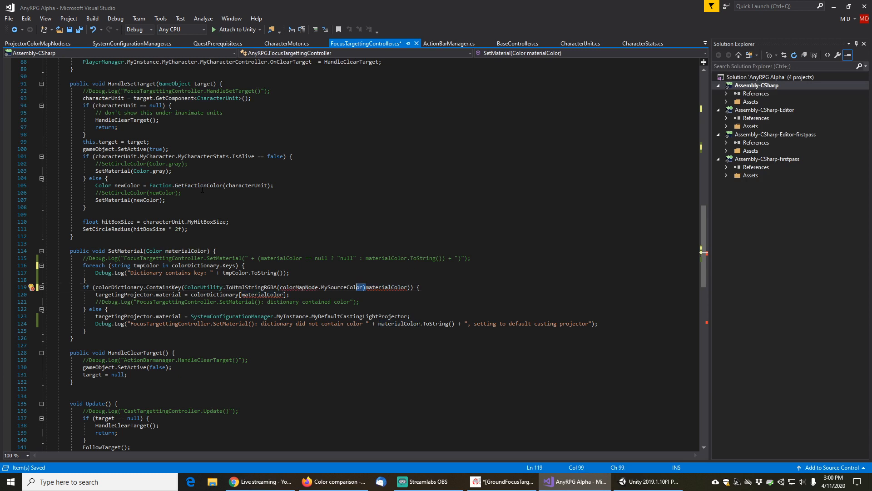
key(shift+Left)
key(shift+Left)
key(shift+Left)
key(shift+Left)
key(shift+Left)
key(shift+Left)
key(shift+Left)
key(shift+Left)
key(shift+Left)
key(shift+Left)
key(shift+Left)
key(shift+Left)
key(shift+Left)
key(shift+Left)
key(shift+Left)
key(shift+Left)
key(shift+Left)
key(shift+Left)
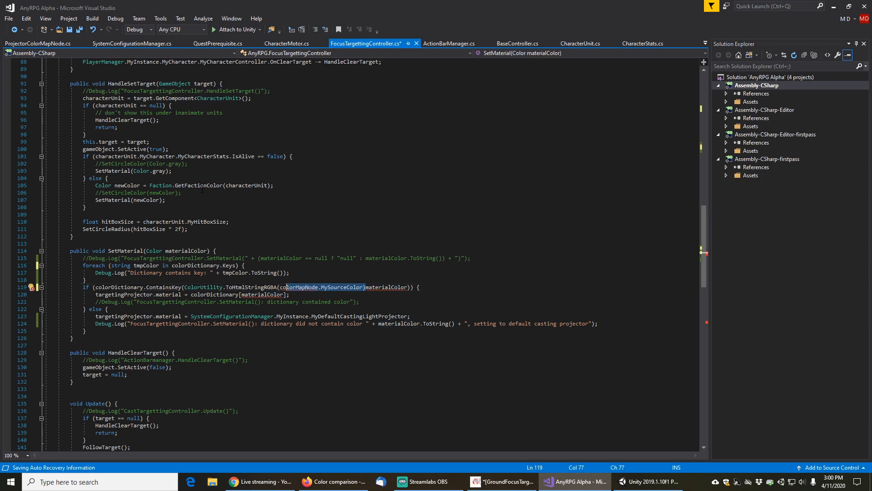
key(shift+Left)
key(Delete)
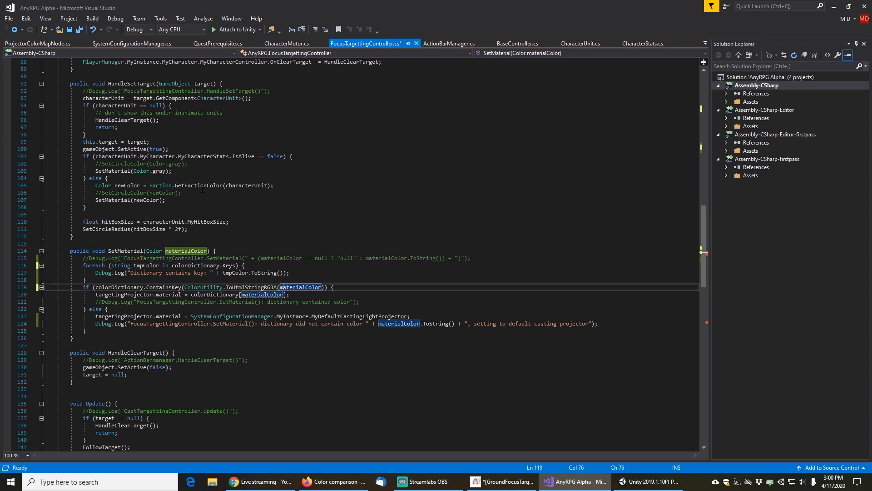
key(ctrl+Right)
text())
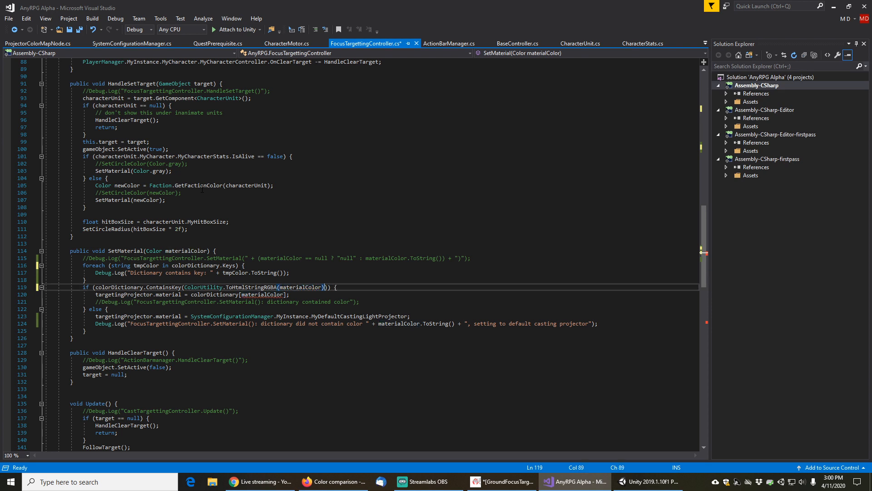
Replace the materialColor index of colorDictionary on the assignment line in SetMaterial with ColorUtility.ToHtmlStringRGBA(materialColor)
key(Down)
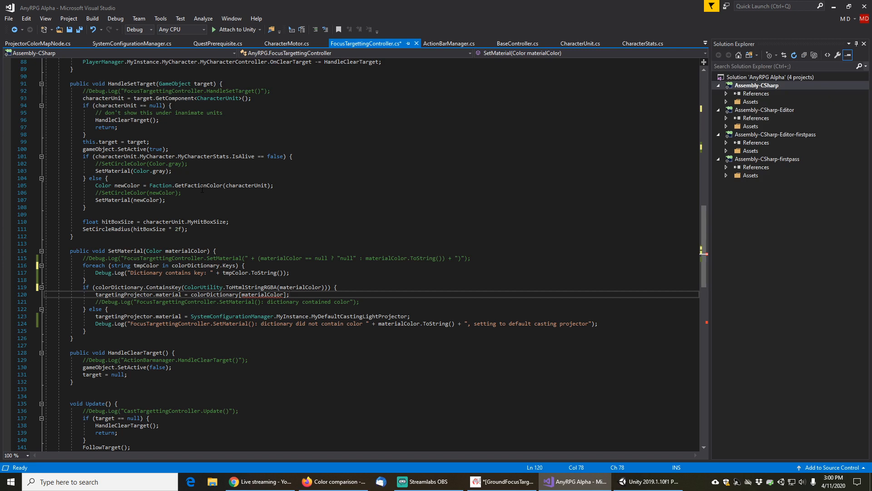
key(Up)
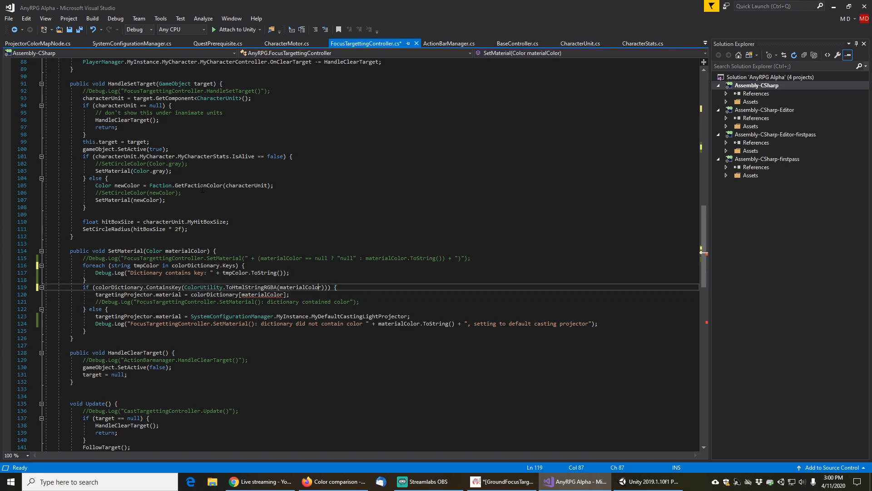
key(shift+Left)
key(shift+Left)
key(shift+Left)
key(shift+Left)
key(shift+Left)
key(shift+Left)
key(shift+Left)
key(shift+Left)
key(shift+Left)
key(shift+Left)
key(shift+Left)
key(shift+Left)
key(shift+Left)
key(shift+Left)
key(shift+Left)
key(shift+Left)
key(shift+Left)
key(shift+Left)
key(shift+Left)
key(shift+Left)
key(shift+Left)
key(shift+Left)
key(shift+Left)
key(shift+Left)
key(shift+Left)
key(shift+Left)
key(shift+Left)
key(shift+Left)
key(shift+Left)
key(shift+Left)
key(shift+Left)
key(shift+Left)
key(shift+Left)
key(shift+Left)
key(ctrl+c)
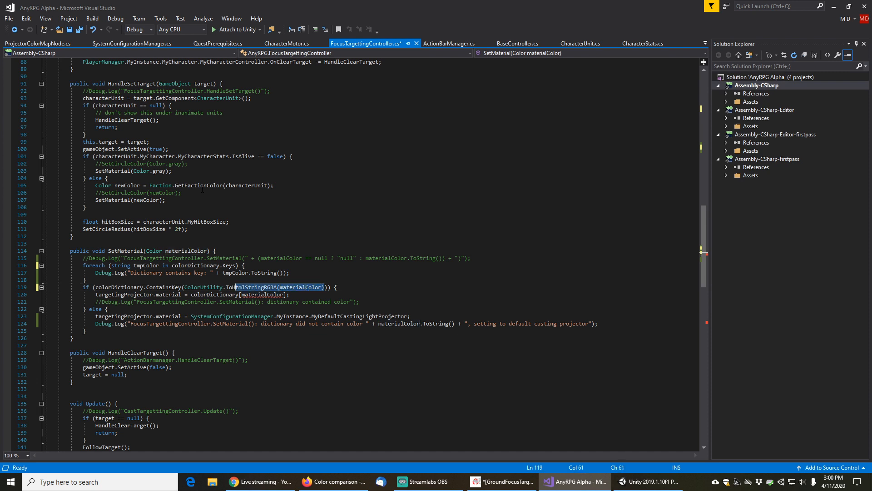
key(Down)
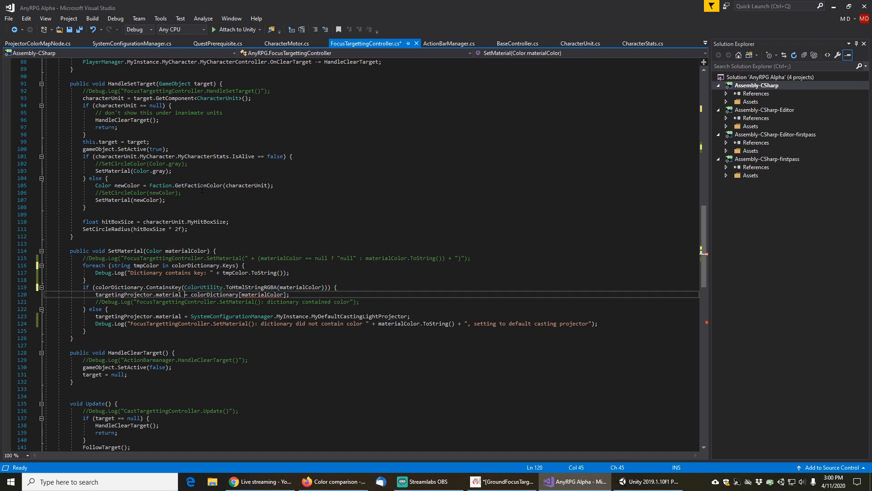
key(shift+Left)
key(shift+Left)
key(shift+Left)
key(shift+Left)
key(shift+Left)
key(shift+Left)
key(shift+Left)
key(shift+Left)
key(shift+Left)
key(shift+Left)
key(shift+Left)
key(shift+Left)
key(shift+Left)
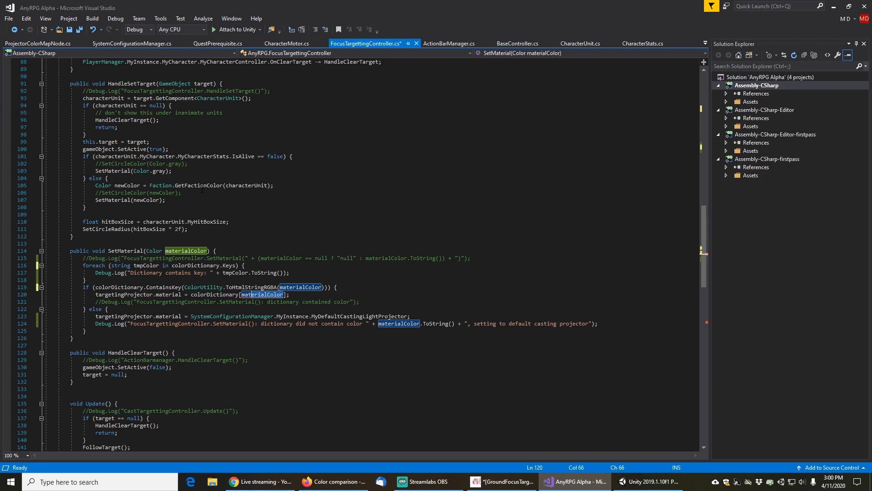
key(ctrl+v)
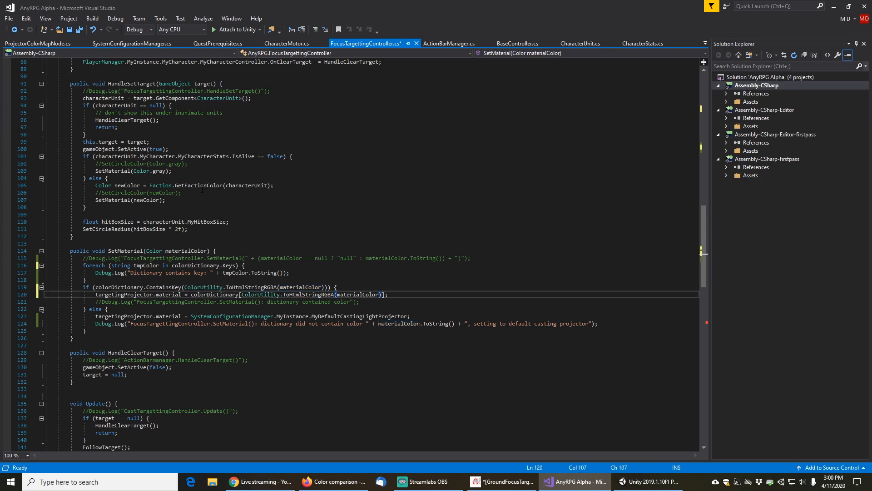
Replace materialColor.ToString() in the fallback Debug.Log with ColorUtility.ToHtmlStringRGBA(materialColor) and save the file
key(Down)
key(Down)
key(Down)
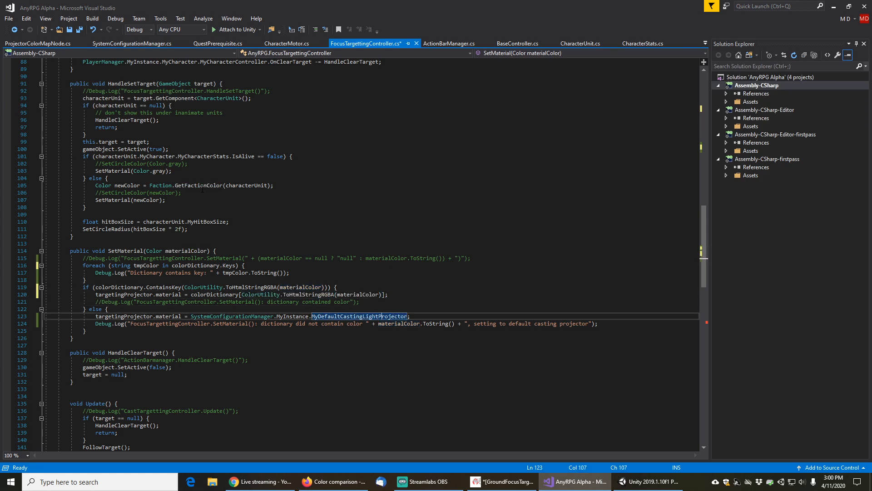
key(Down)
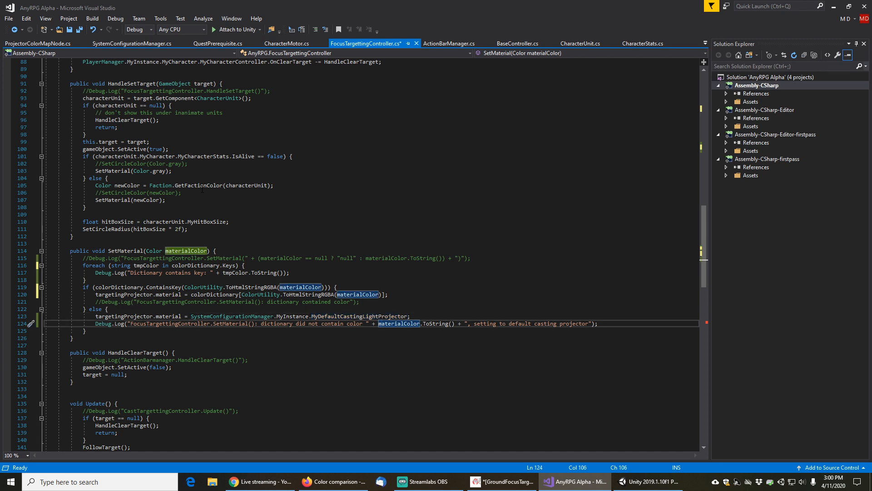
key(ctrl+shift+Right)
key(ctrl+shift+Right)
key(ctrl+shift+Right)
key(ctrl+shift+Right)
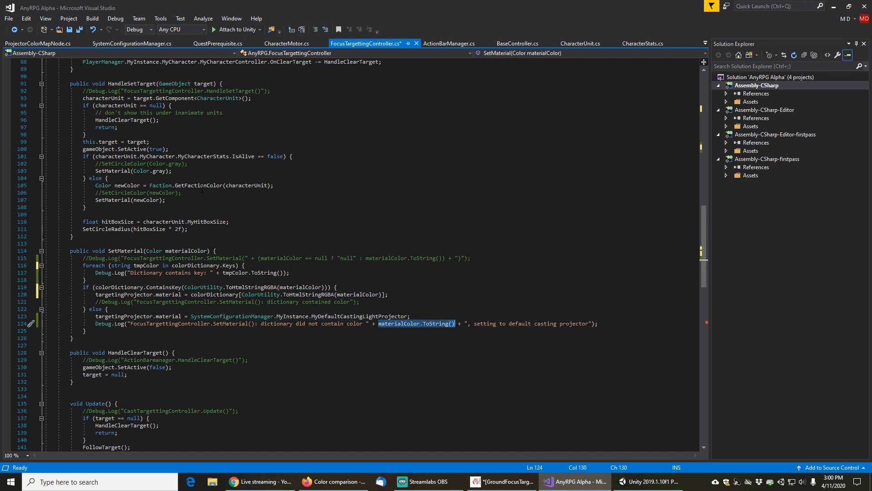
key(ctrl+v)
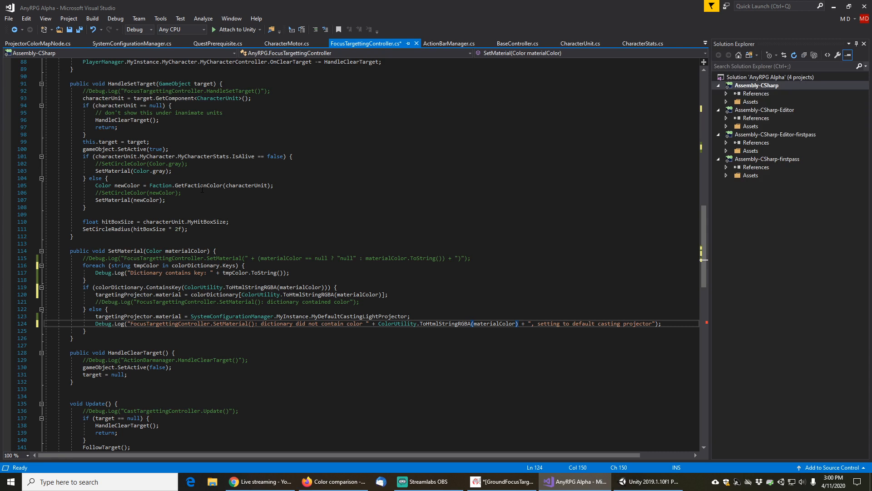
key(Up)
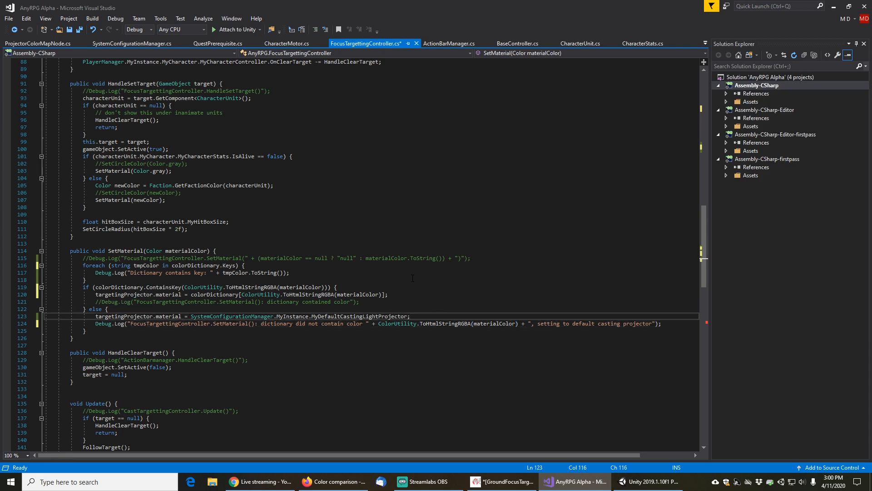
key(ctrl+s)
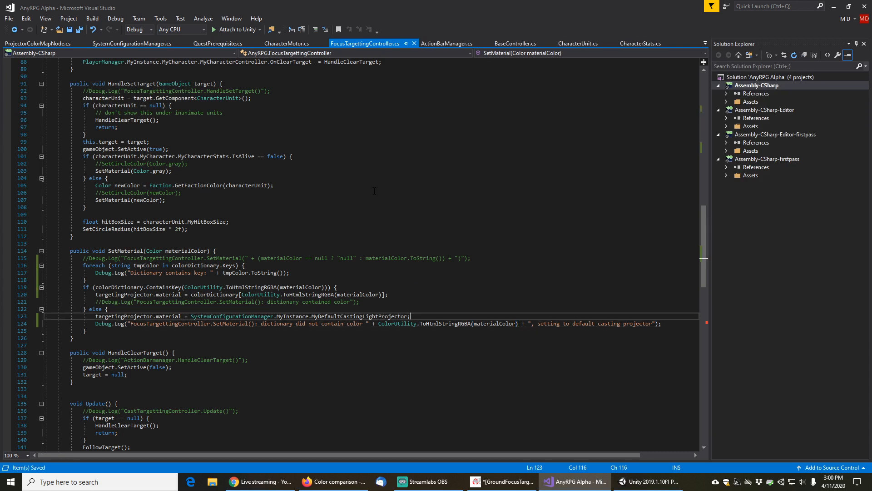
Switch to Unity, try entering Play mode, and open the reported compile error in FocusTargettingController
click(649, 481)
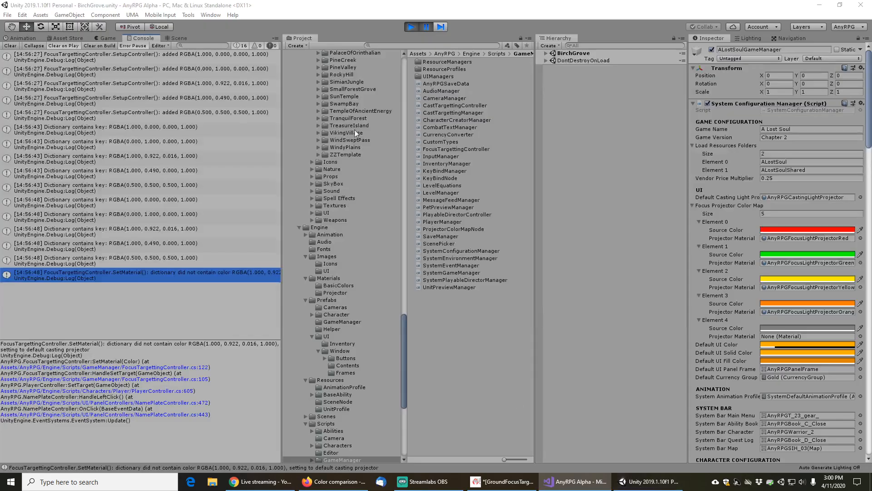
click(410, 28)
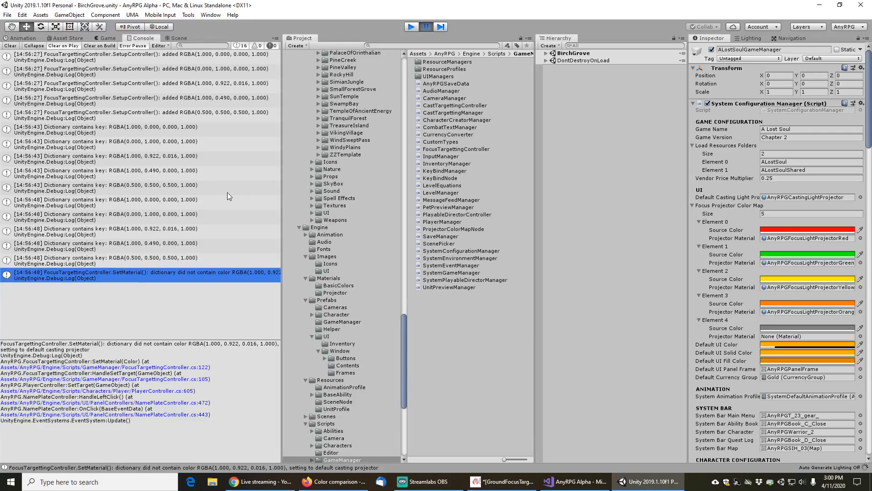
click(411, 26)
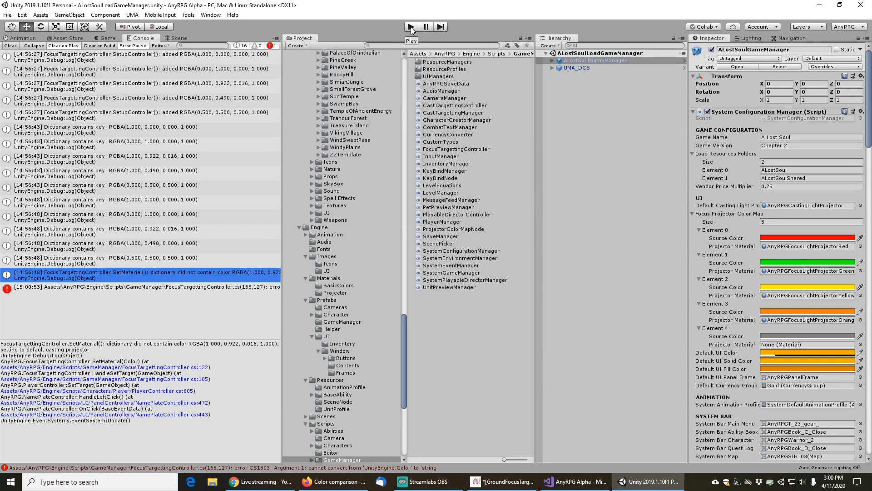
click(9, 16)
click(15, 49)
click(8, 46)
click(106, 57)
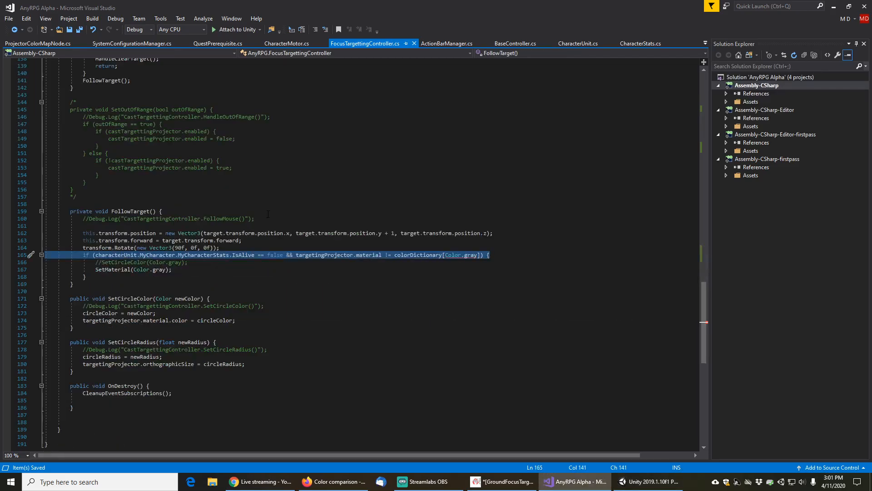
click(287, 212)
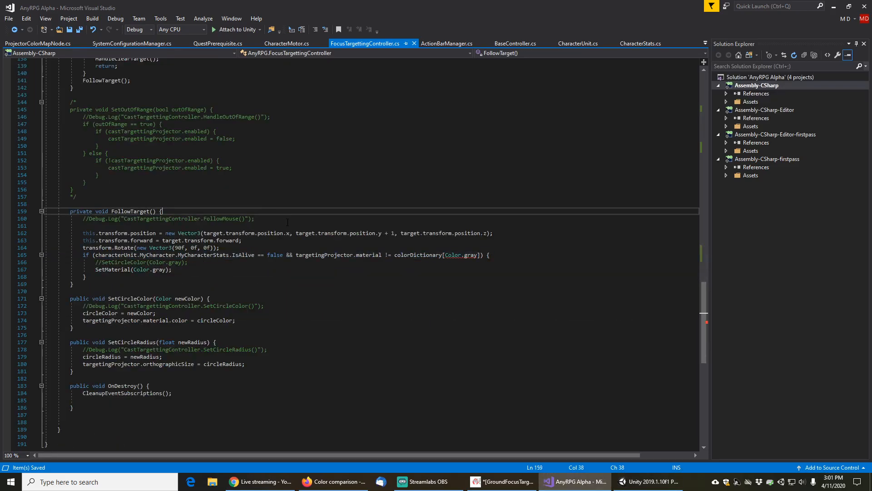
Change the colorDictionary key in FollowTarget's IsAlive check to ColorUtility.ToHtmlStringRGBA(Color.gray) and save the file
click(452, 256)
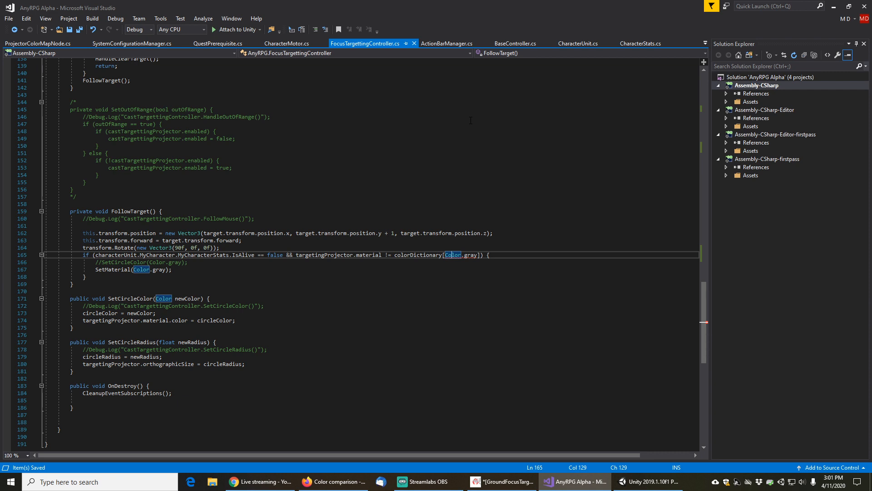
key(Left)
key(Left)
key(ctrl+v)
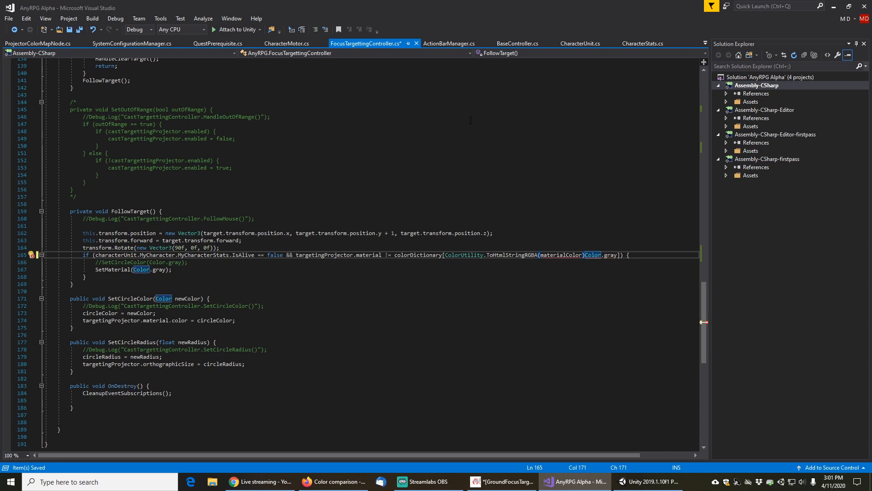
key(BackSpace)
key(BackSpace)
key(BackSpace)
key(BackSpace)
key(BackSpace)
key(BackSpace)
key(BackSpace)
key(BackSpace)
key(BackSpace)
key(BackSpace)
key(BackSpace)
key(BackSpace)
key(BackSpace)
key(BackSpace)
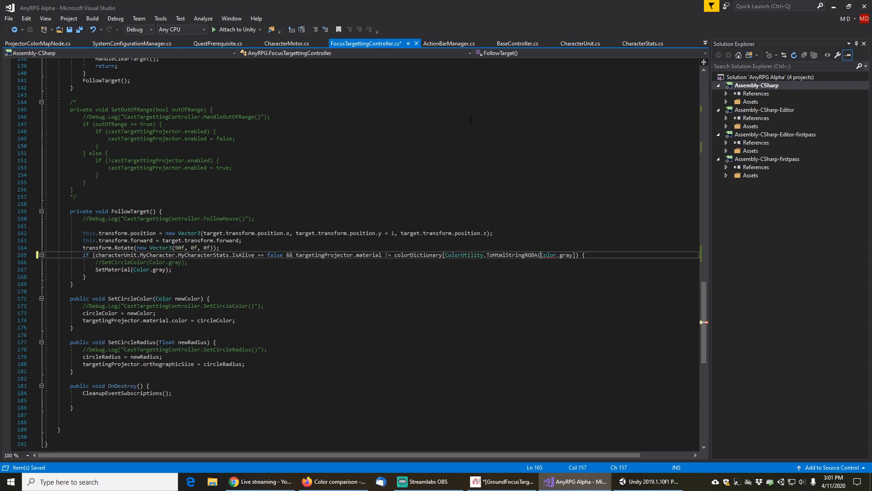
key(Right)
key(Right)
key(Right)
key(Right)
key(Right)
key(Right)
key(Right)
key(Right)
key(Right)
key(Right)
text())
key(Home)
key(Down)
key(Down)
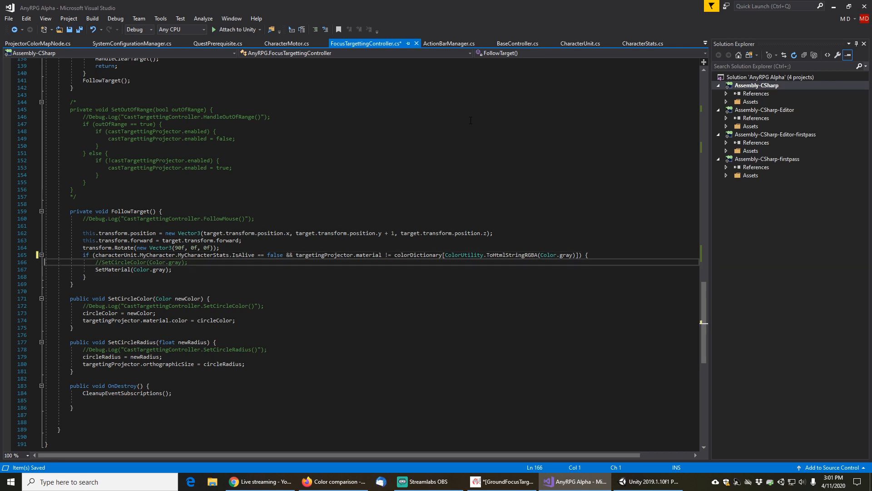
key(ctrl+s)
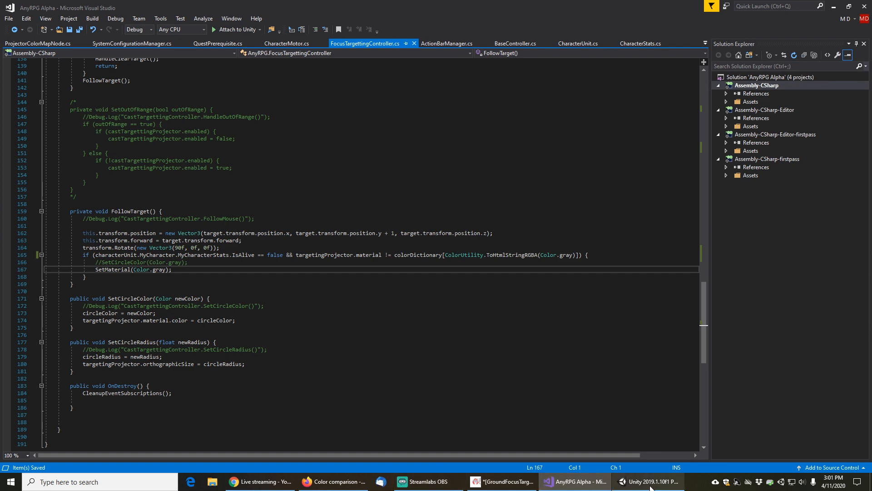
Switch to Unity, clear the console, and enter Play mode
click(650, 487)
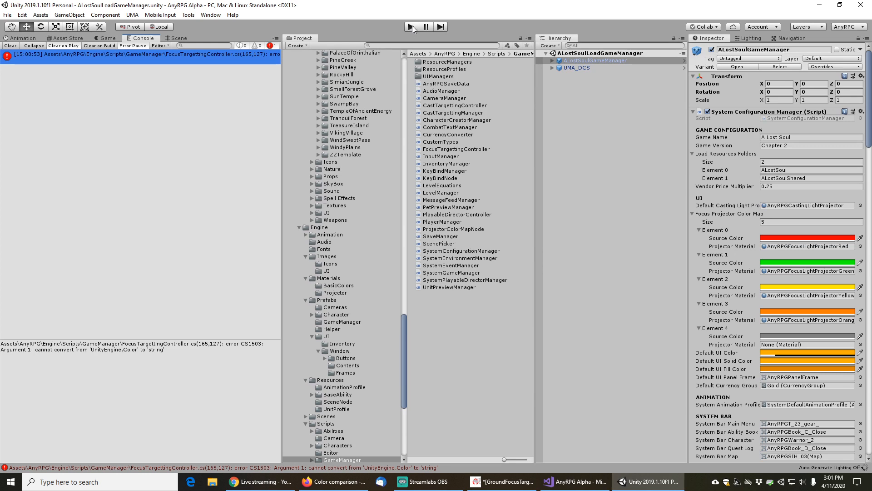
click(412, 28)
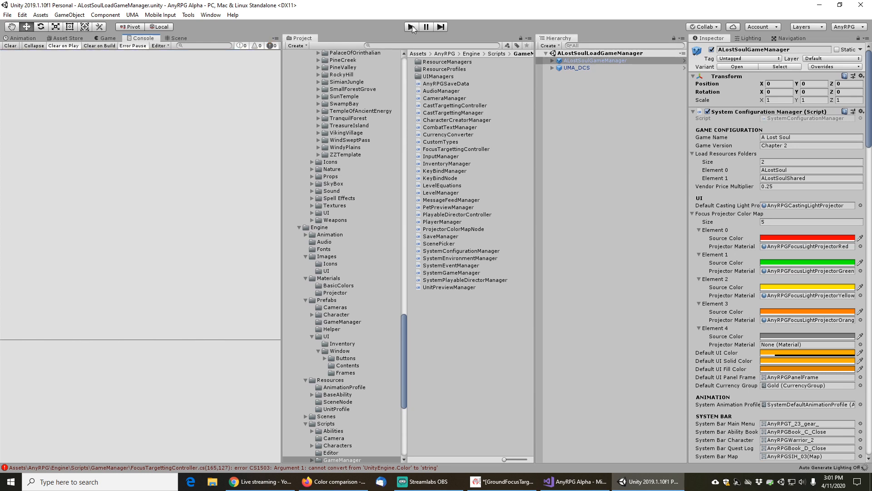
click(412, 28)
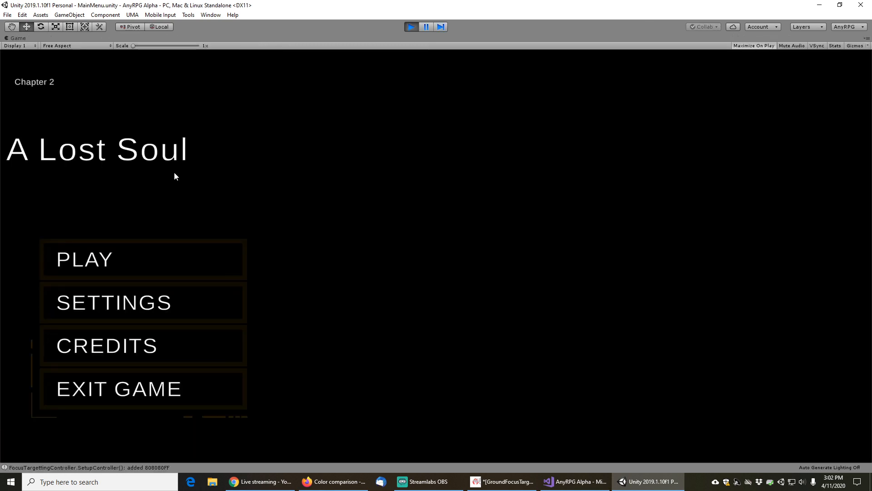
Start the game from the main menu and load the Chapter 2 Tester save
click(111, 255)
click(448, 359)
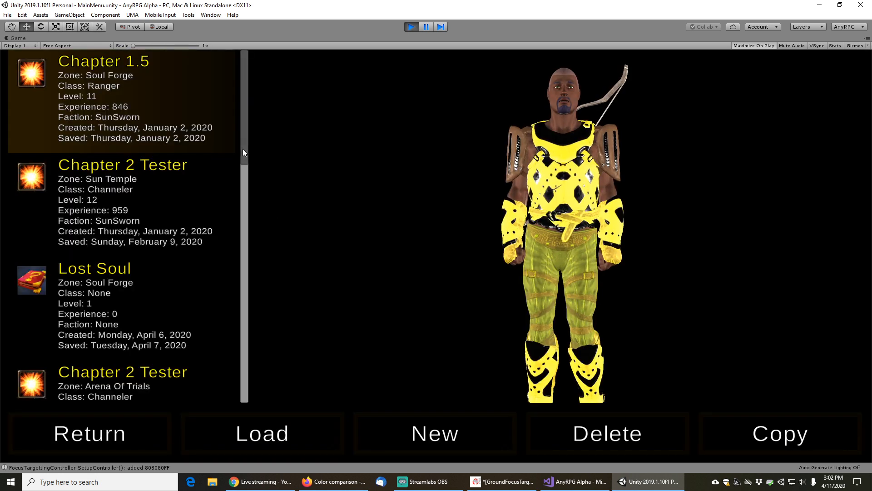
drag(244, 147, 255, 391)
scroll(158, 323, up, 5)
click(126, 169)
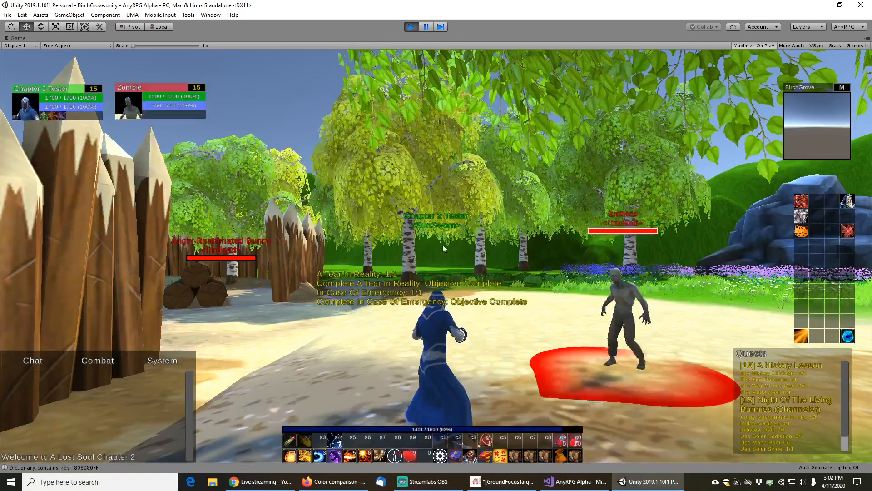
Walk into the camp and target the Zombie to check its focus projector color
drag(443, 244, 389, 254)
key(w)
scroll(381, 177, down, 3)
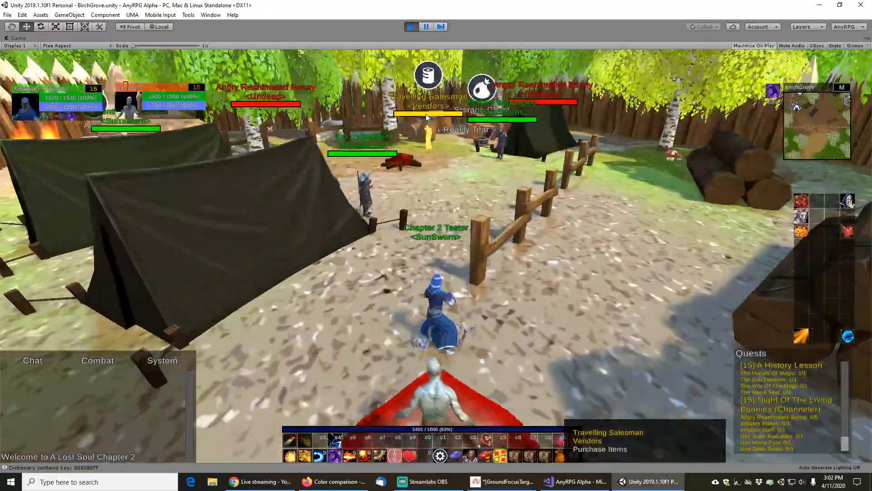
right_click(426, 115)
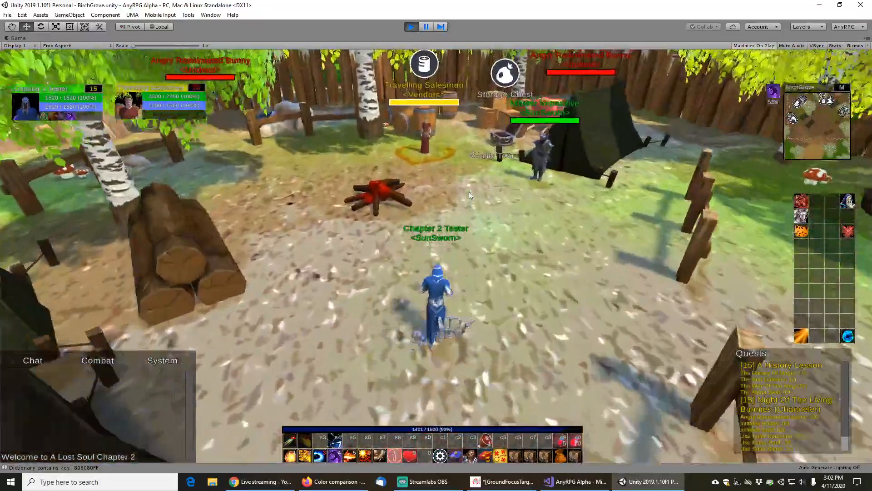
drag(470, 195, 421, 200)
click(477, 259)
Cast Solar Singe on the targeted Zombie repeatedly until it dies
key(s)
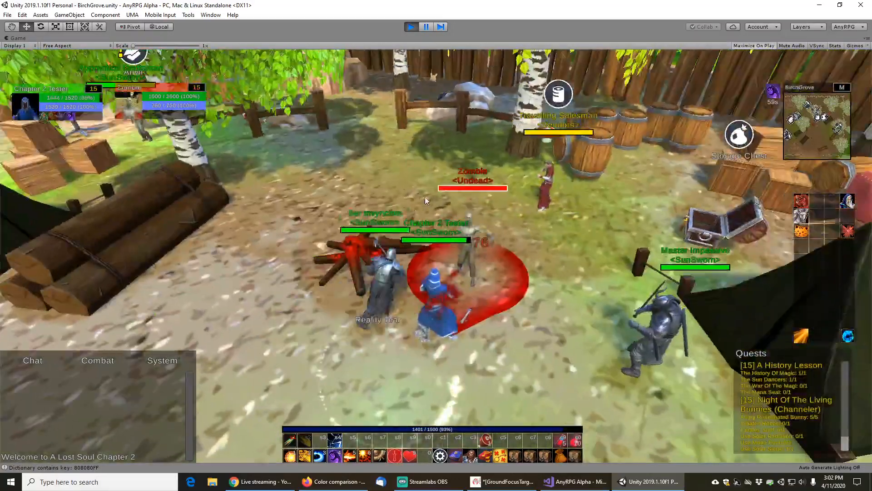
key(5)
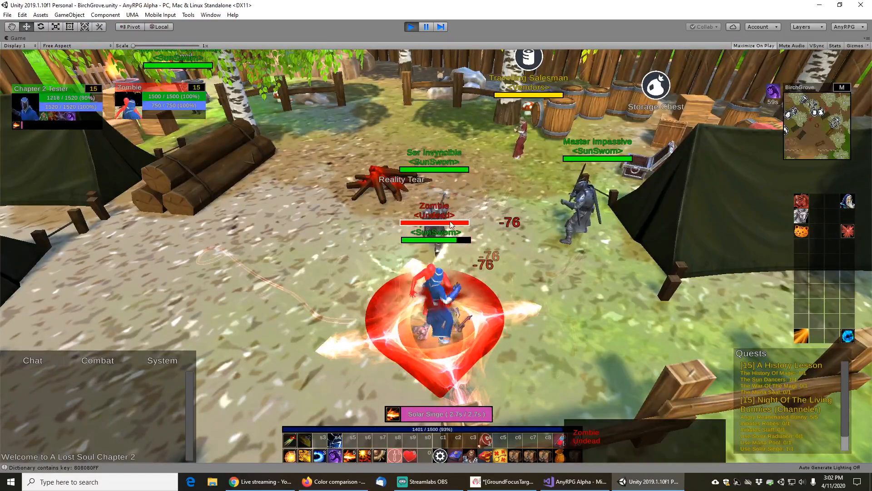
key(5)
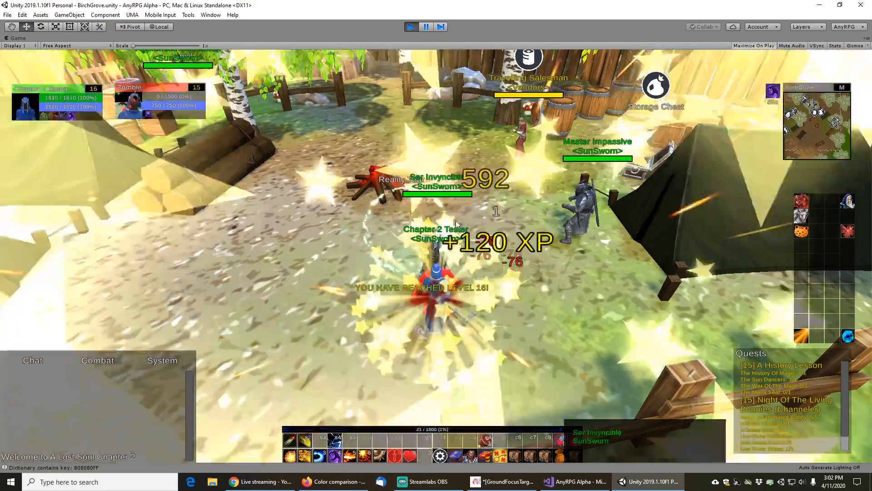
drag(457, 224, 396, 354)
click(396, 354)
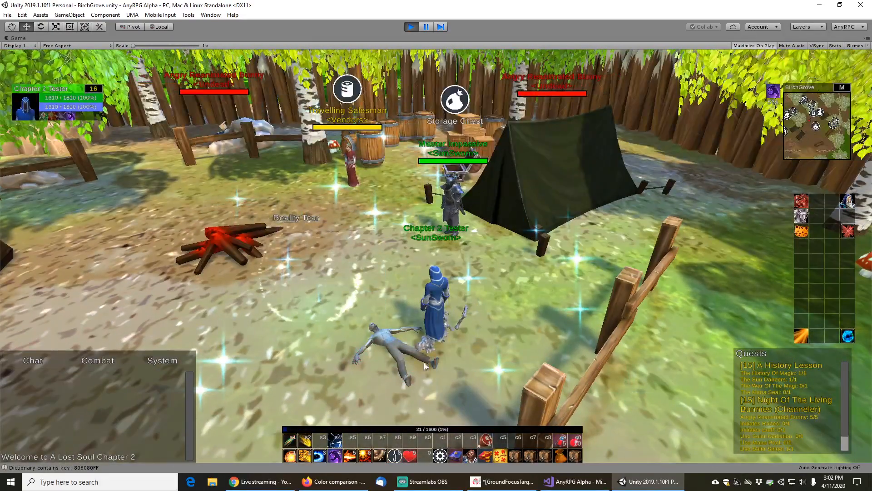
Target the dead Zombie's corpse to check the gray focus projector, then deselect it
scroll(414, 378, down, 3)
click(394, 315)
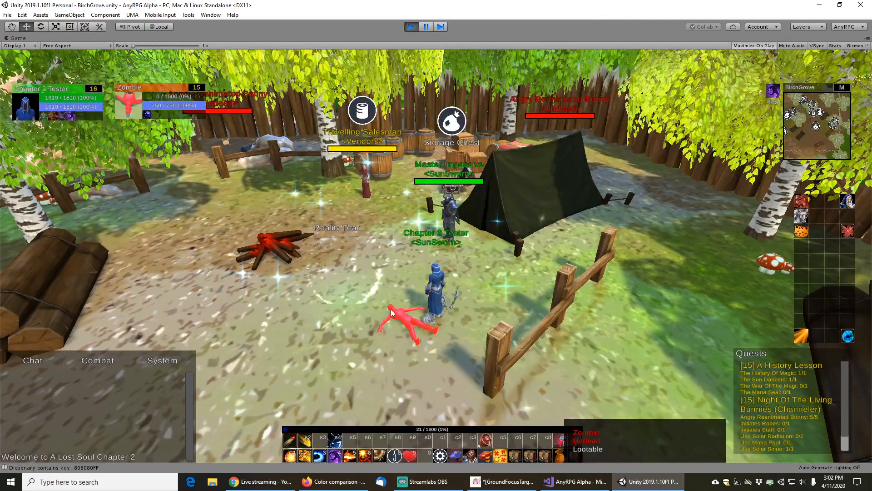
click(370, 269)
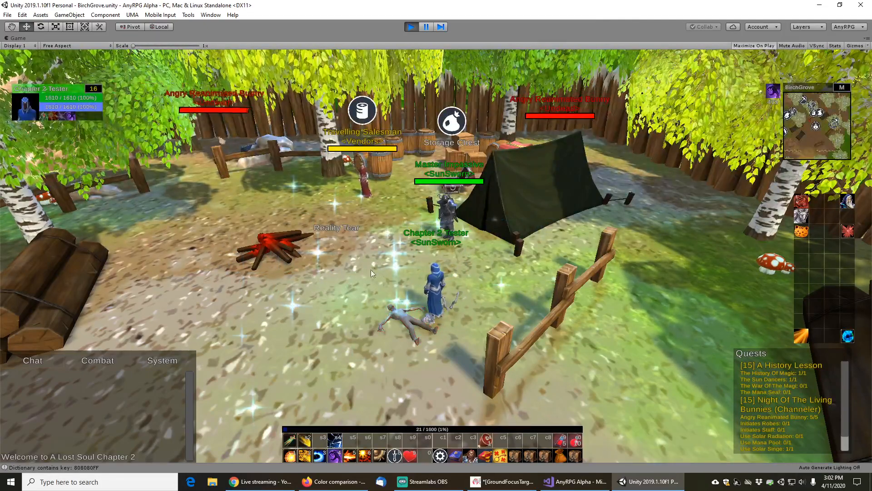
Target the Zombie corpse, the Travelling Salesman and other camp characters to compare their focus projector colors, then pause the game
click(407, 311)
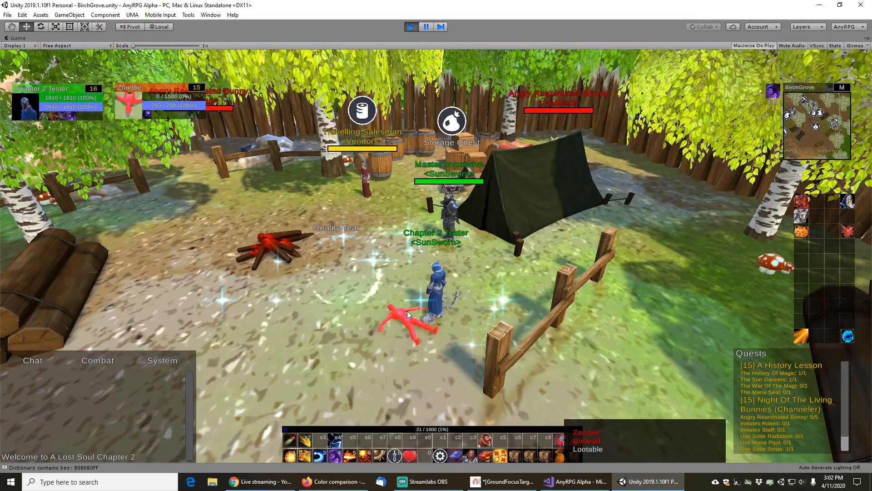
click(460, 189)
click(382, 152)
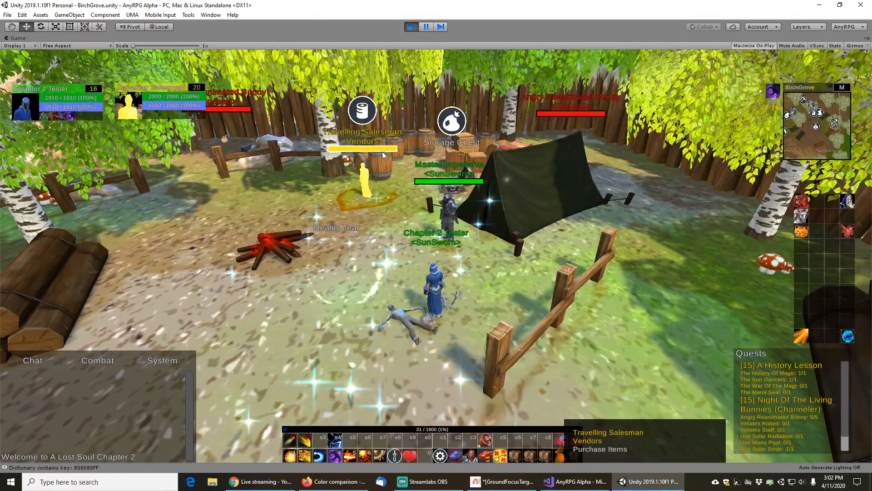
click(449, 182)
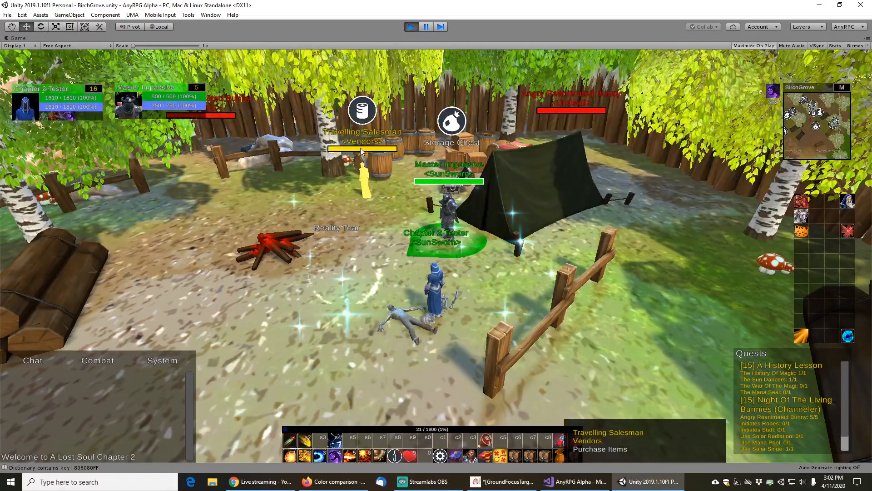
click(365, 178)
click(444, 348)
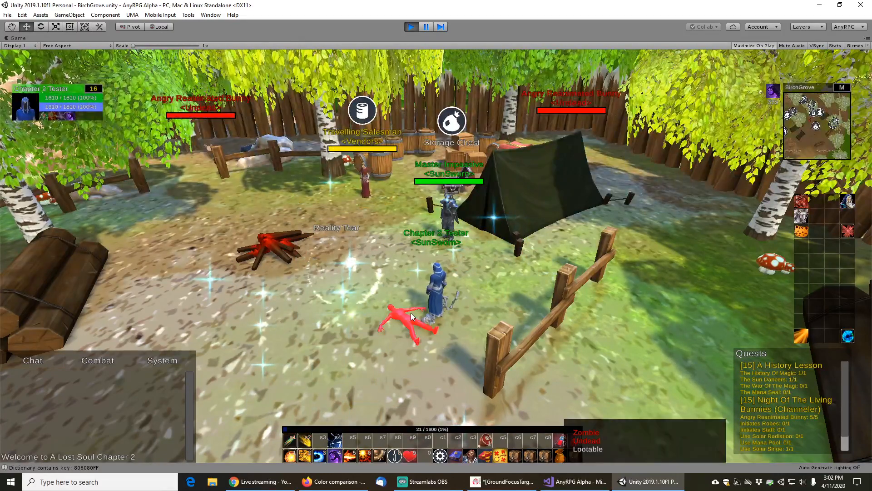
click(411, 312)
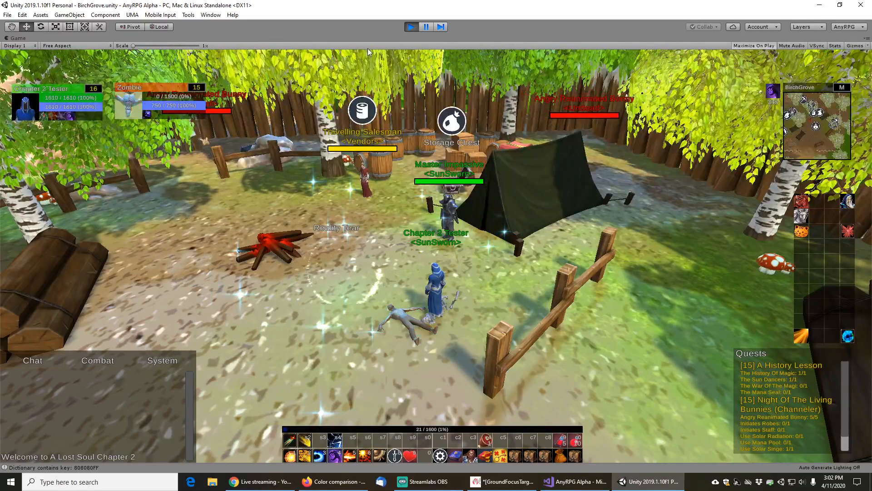
click(426, 27)
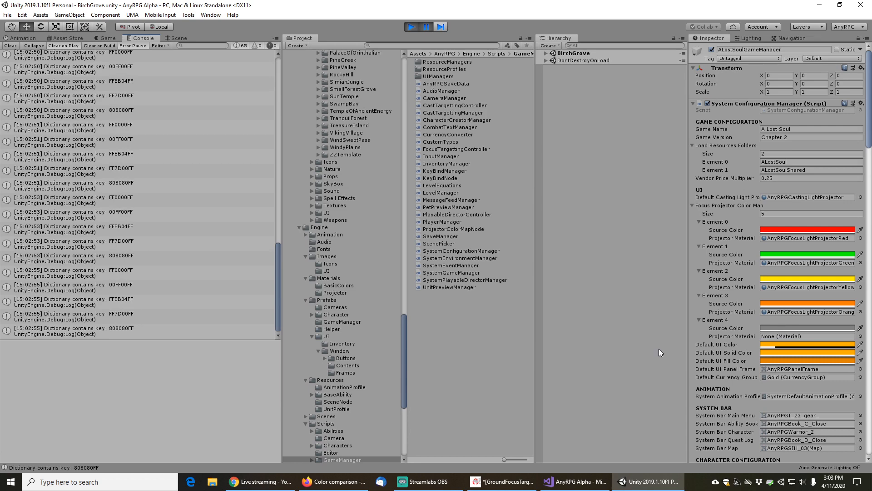
Search the web for unity color.gray and open the Color.gray scripting reference page
click(344, 484)
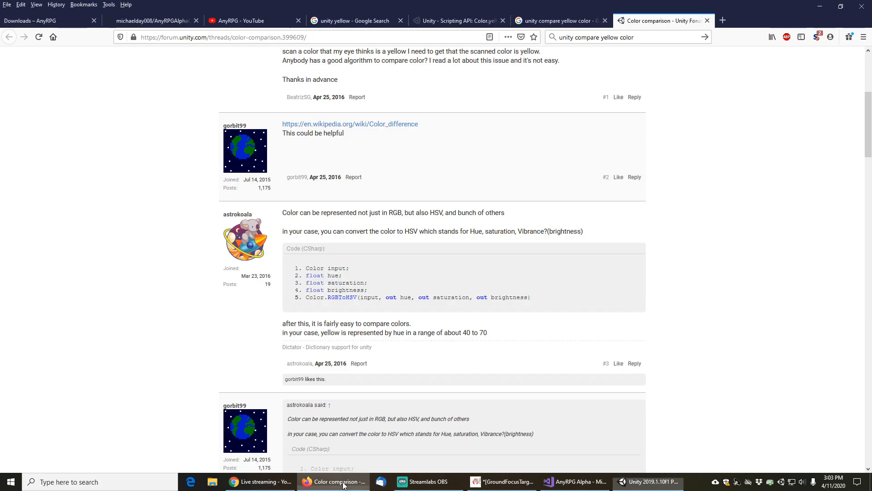
click(723, 20)
click(642, 38)
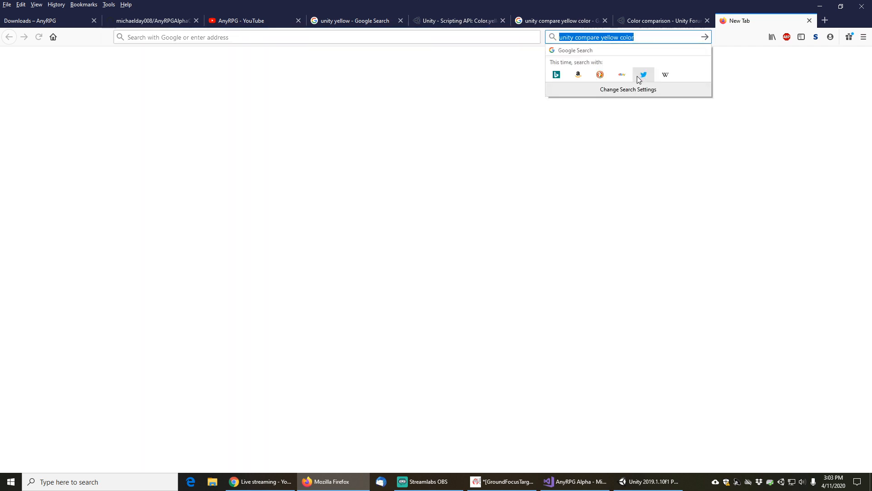
text(unity color)
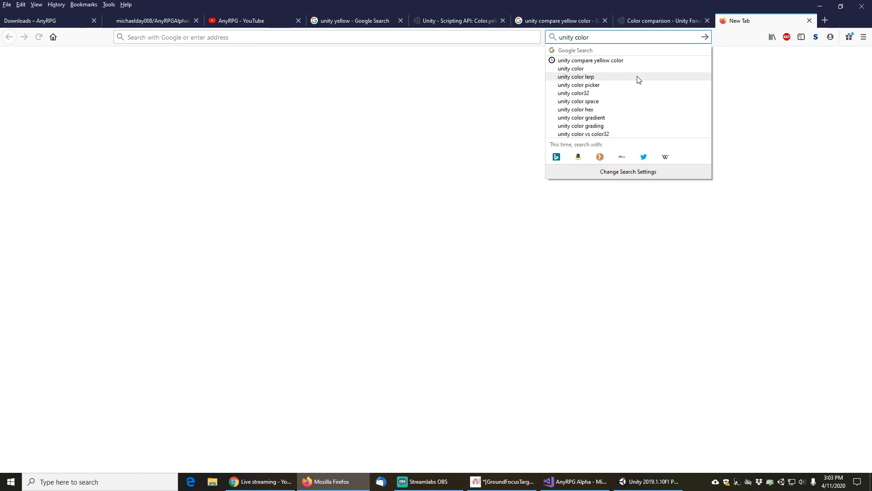
text(.gray)
key(Return)
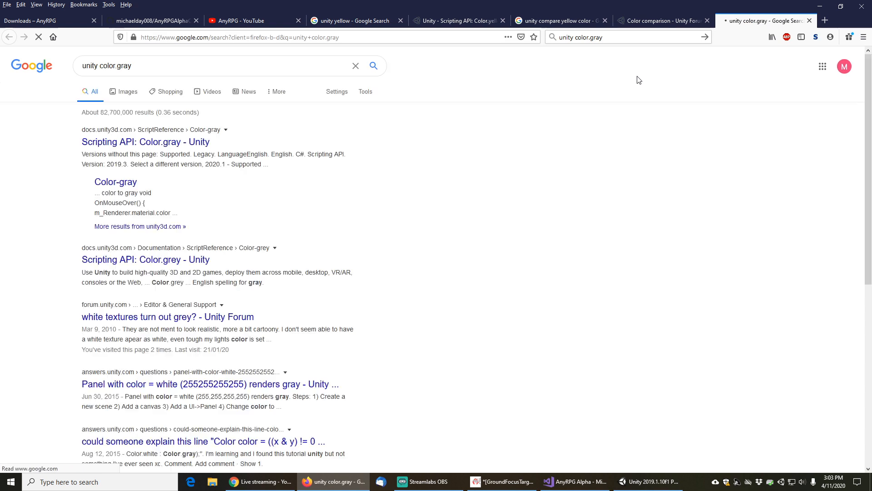
middle_click(136, 143)
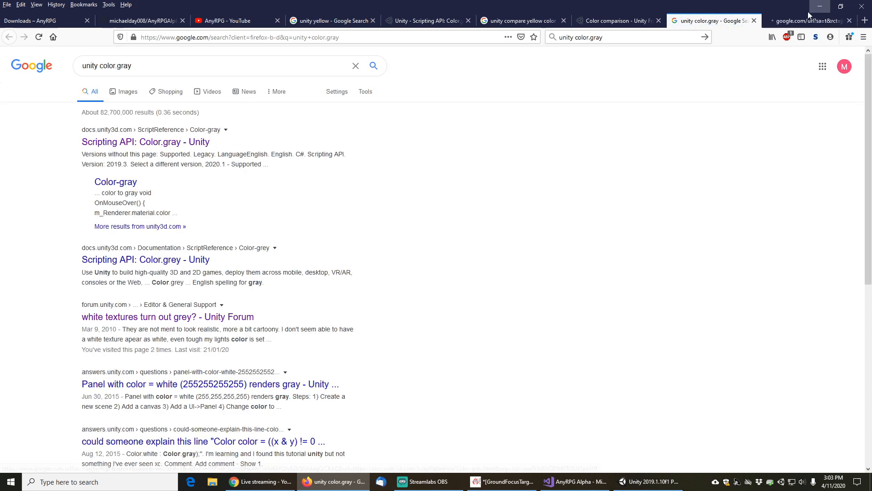
click(809, 18)
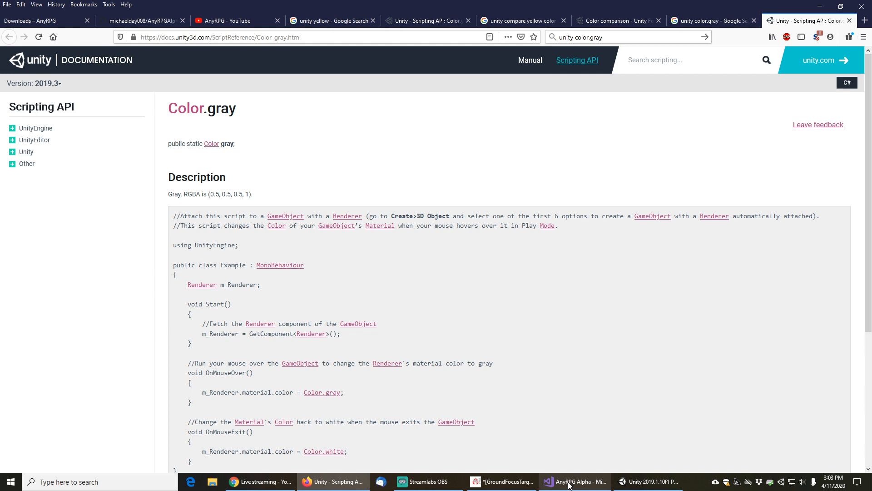
Go to the SetMaterial definition and uncomment its 'dictionary contained color' Debug.Log line
mouse_move(567, 484)
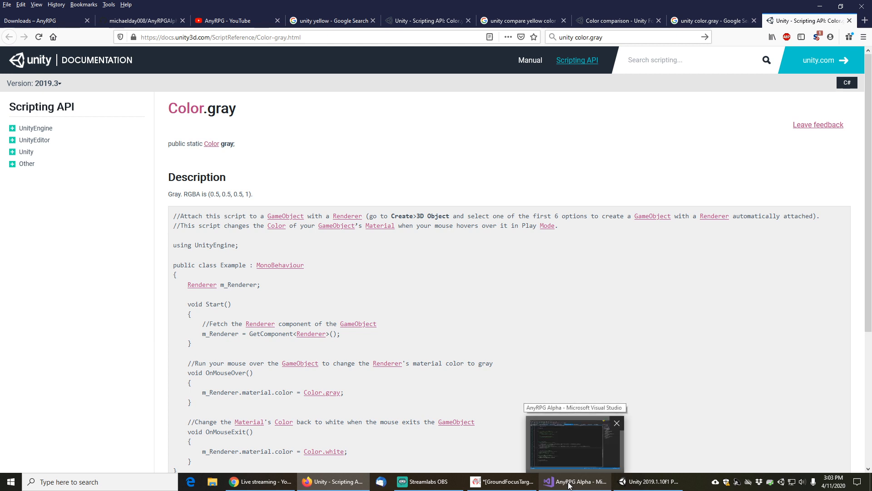
click(568, 484)
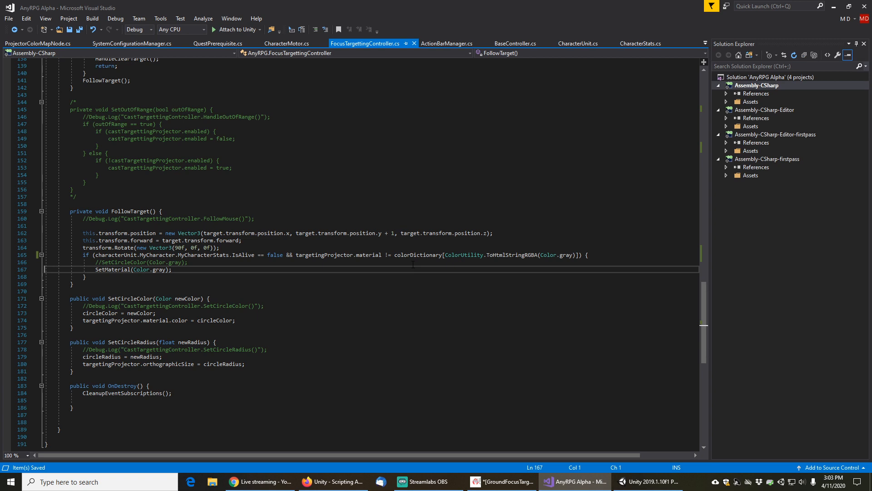
right_click(114, 270)
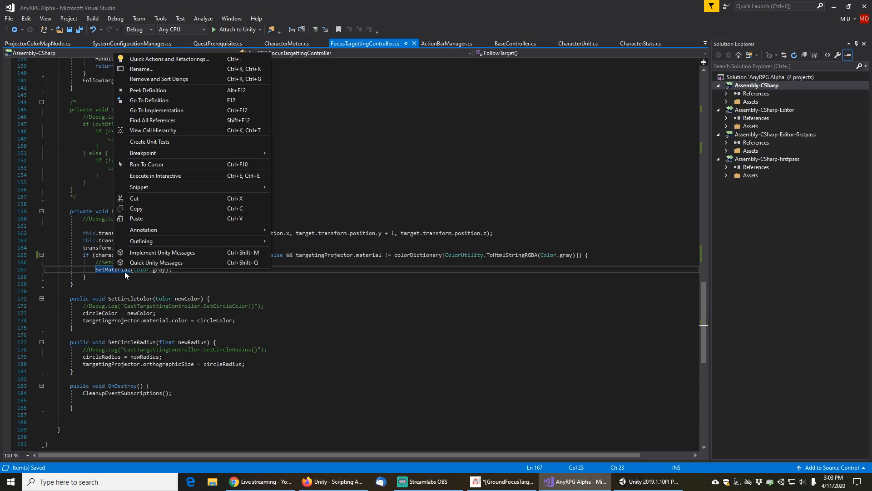
click(157, 101)
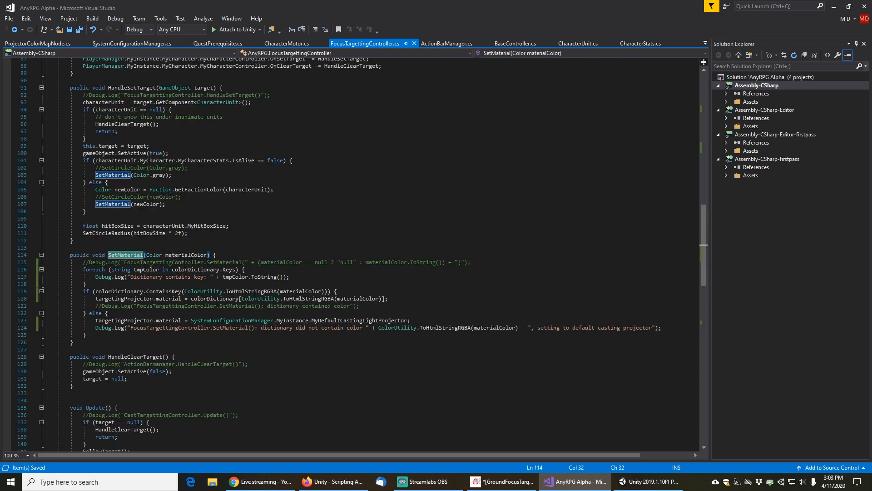
click(232, 262)
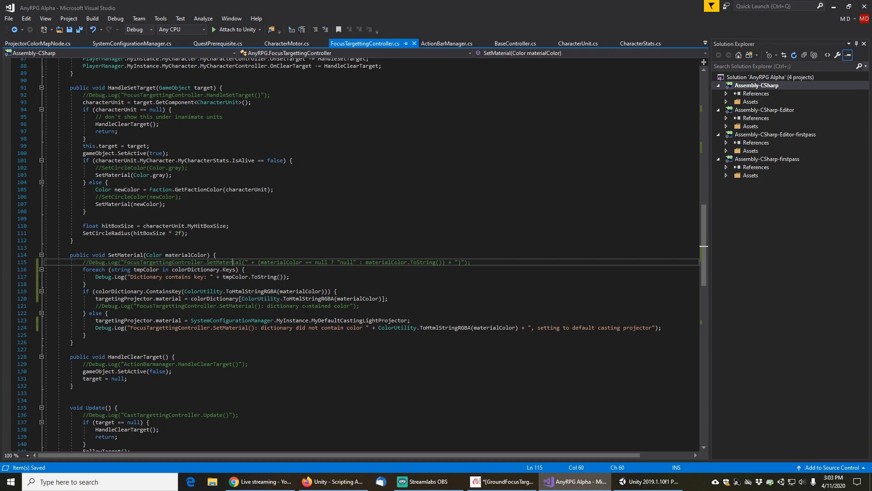
click(303, 306)
key(End)
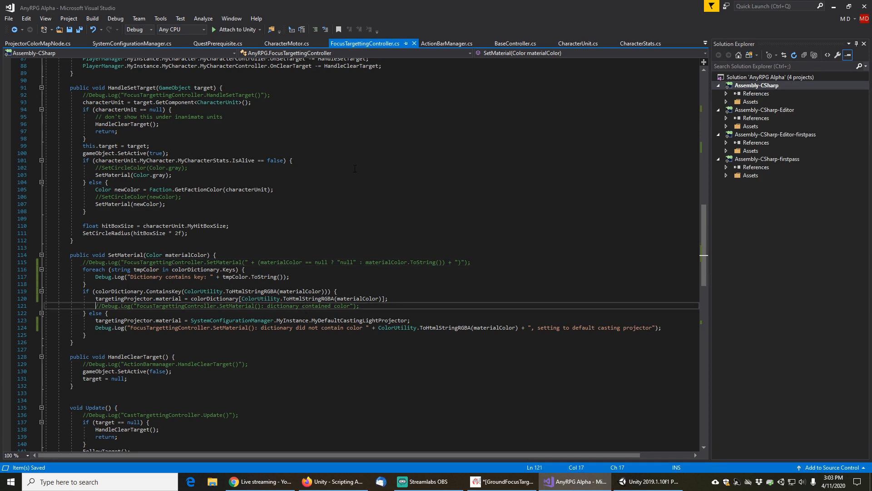
key(ctrl+k)
key(ctrl+u)
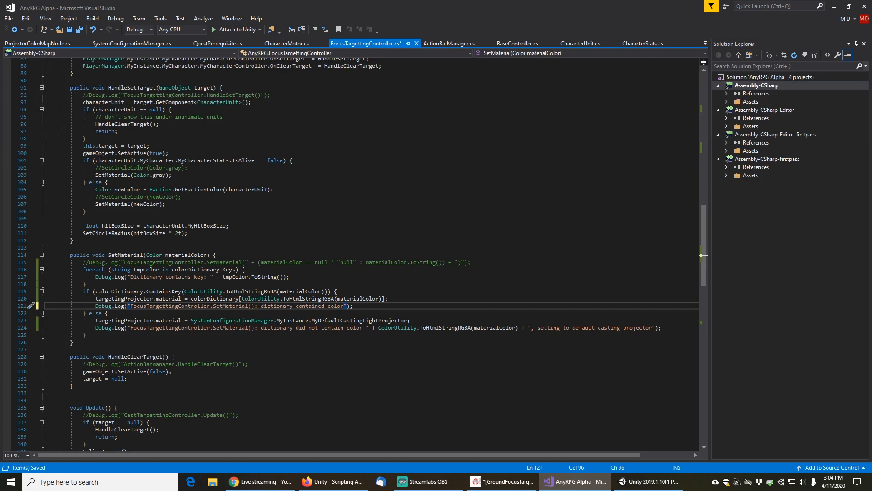
Append the ColorUtility.ToHtmlStringRGBA(materialColor) concatenation from the default-projector log into the 'dictionary contained color' log message, then save all files
key(Down)
key(Down)
key(Down)
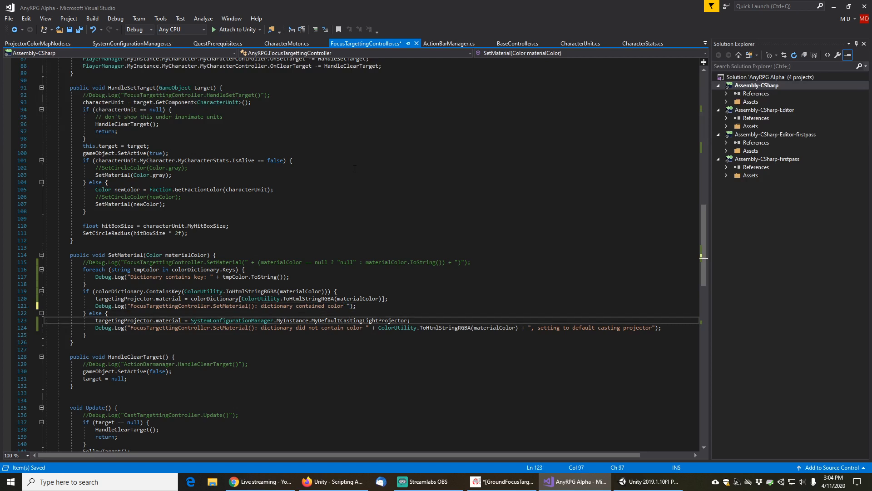
key(Right)
key(Right)
key(Right)
key(Right)
key(shift+End)
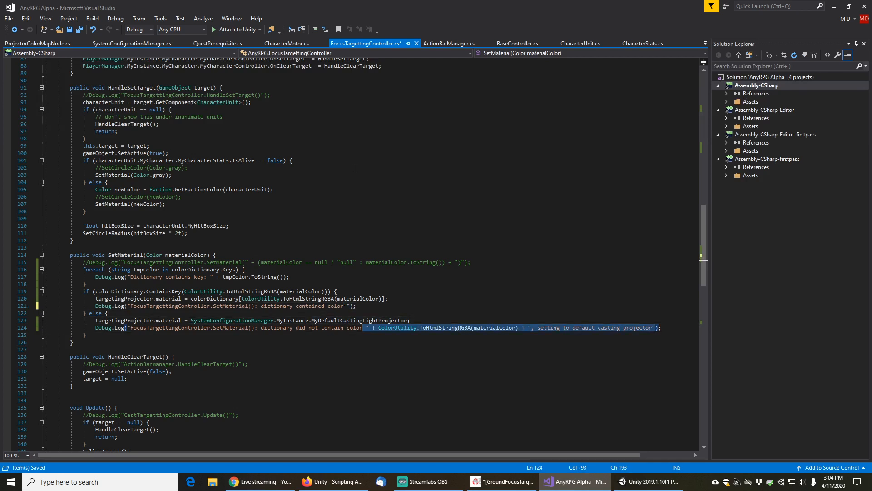
key(shift+Left)
key(shift+Left)
key(shift+Left)
key(shift+Left)
key(shift+Left)
key(shift+Left)
key(shift+Left)
key(shift+Left)
key(shift+Left)
key(shift+Left)
key(shift+Left)
key(shift+Left)
key(shift+Left)
key(shift+Left)
key(shift+Left)
key(shift+Left)
key(shift+Left)
key(shift+Left)
key(shift+Left)
key(shift+Left)
key(shift+Left)
key(shift+Left)
key(shift+Left)
key(shift+Left)
key(shift+Left)
key(shift+Left)
key(shift+Left)
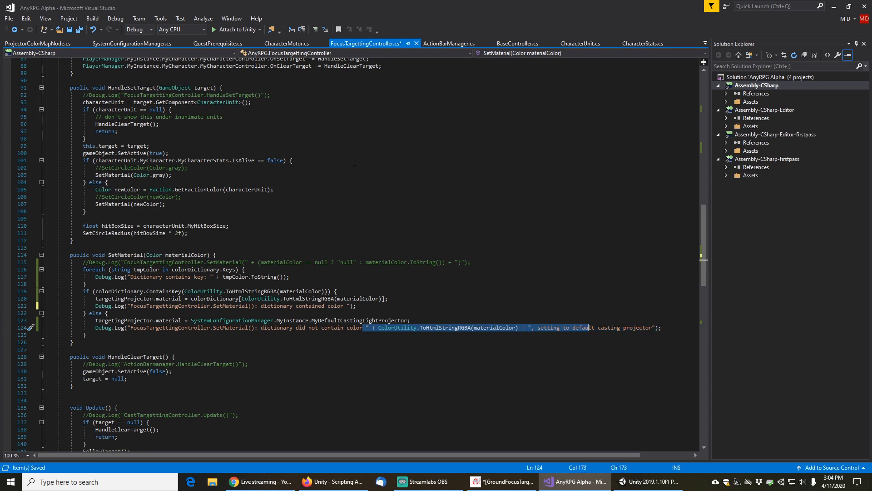
key(shift+Right)
key(shift+Right)
key(shift+Right)
key(ctrl+c)
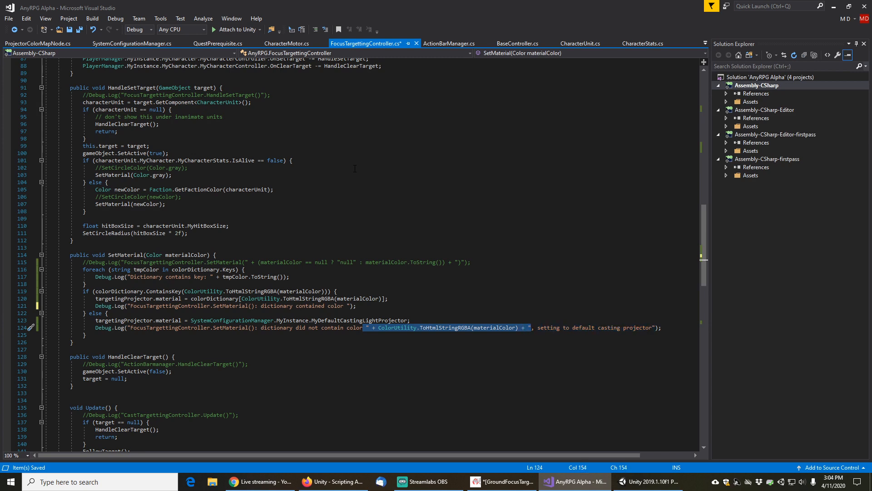
key(Up)
key(Up)
key(Up)
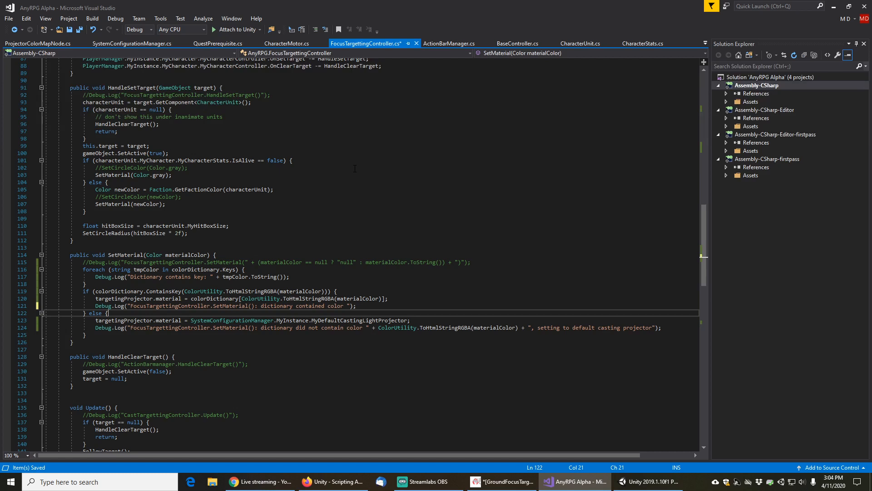
key(ctrl+v)
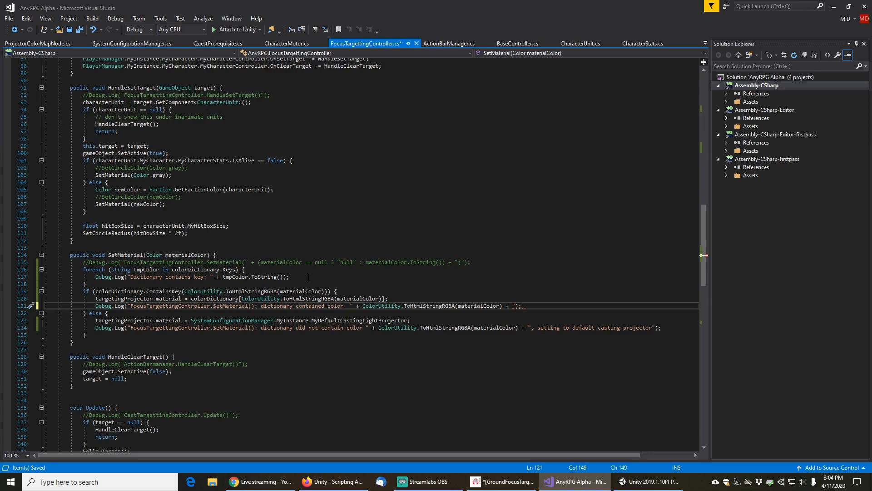
click(9, 19)
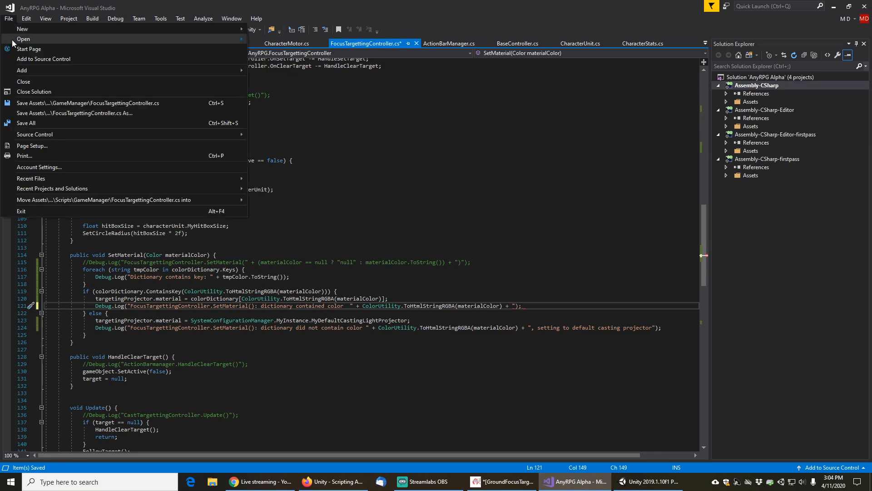
click(35, 123)
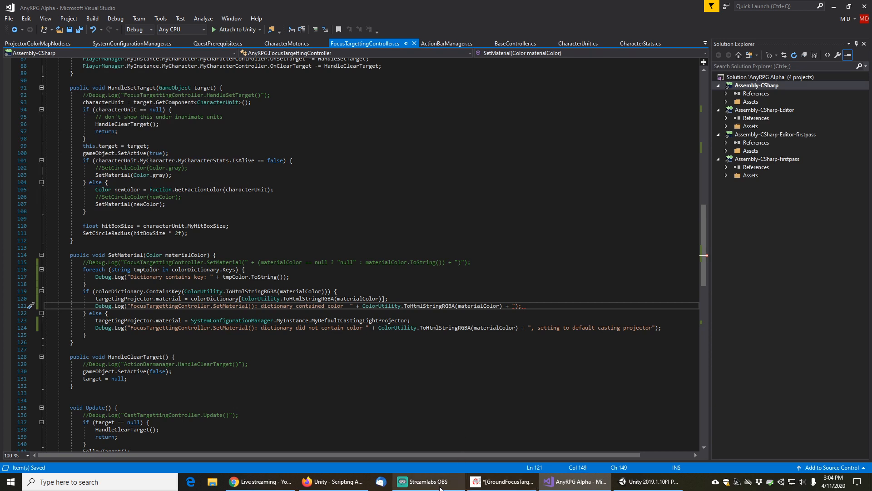
Stop play mode, open the GameManager prefab, and assign AnyRPGFocusLightProjectorGray as Element 4's projector material
mouse_move(437, 488)
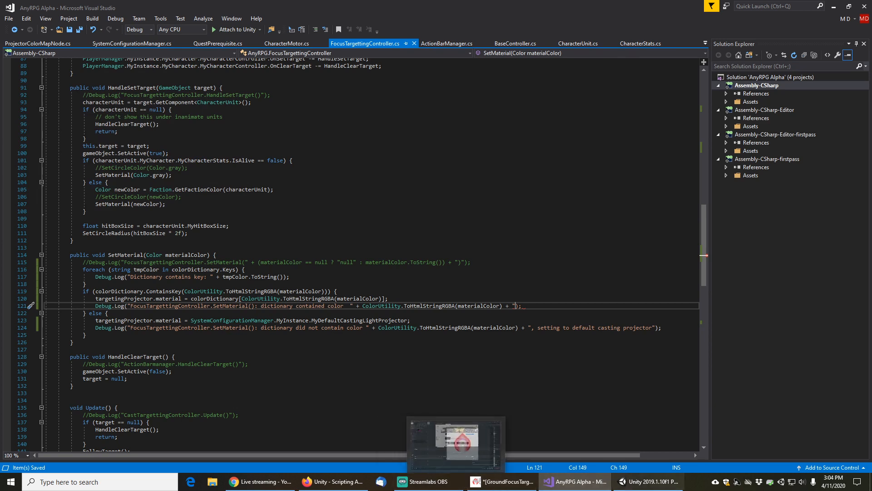
click(650, 483)
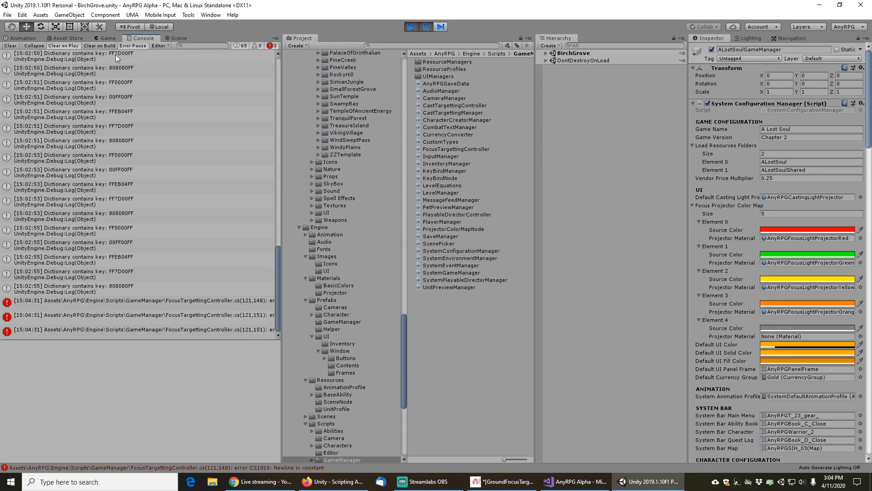
click(411, 27)
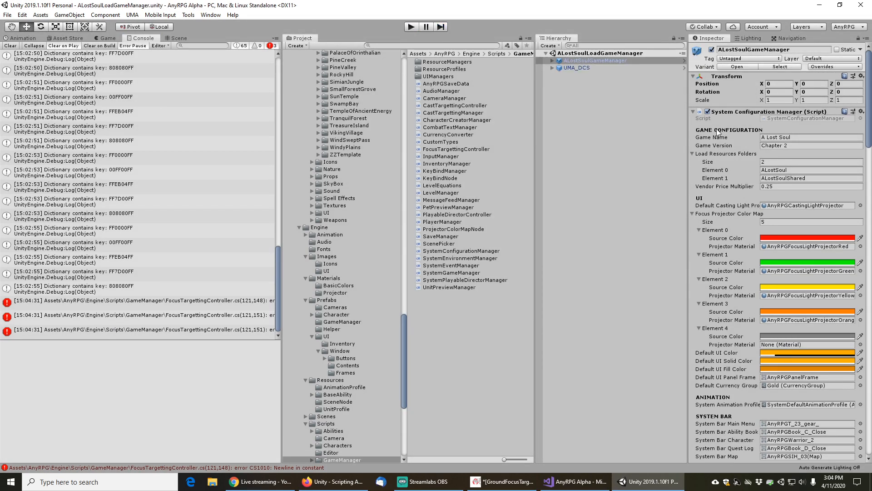
click(737, 66)
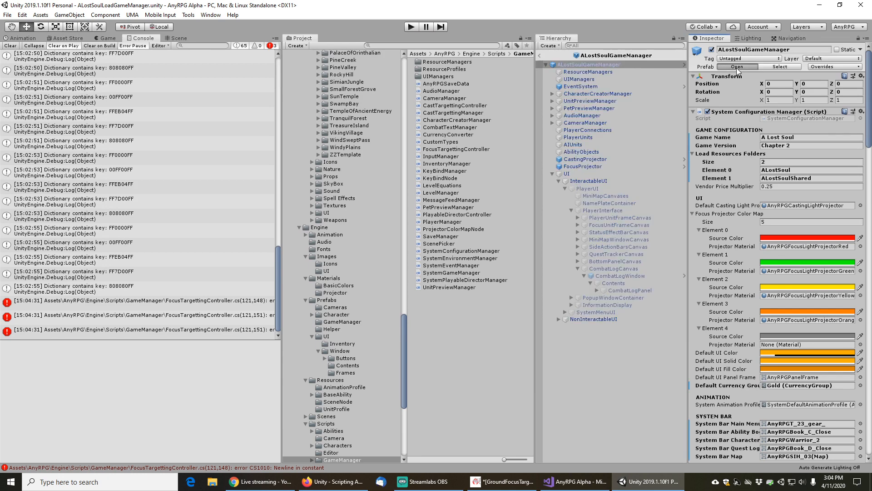
click(737, 68)
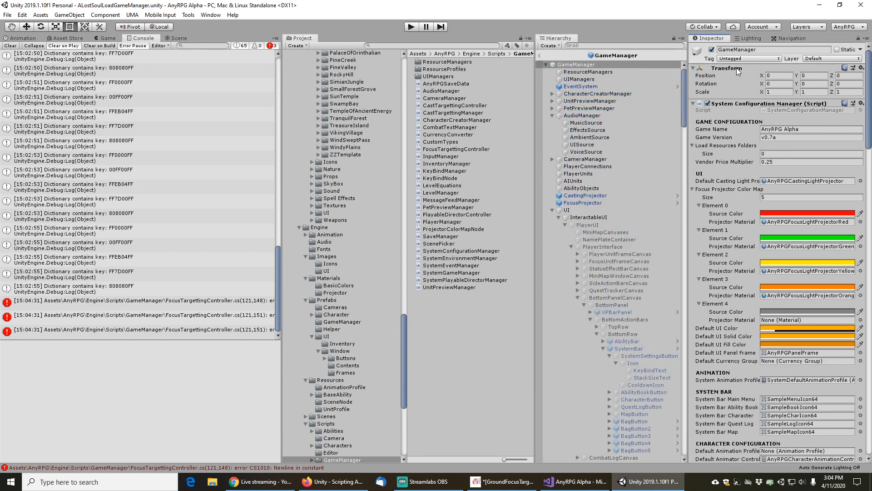
click(860, 320)
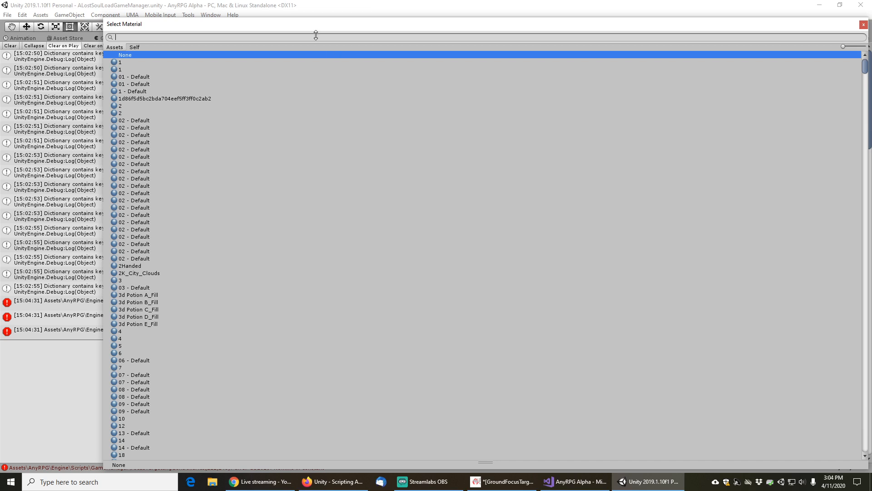
text(projector)
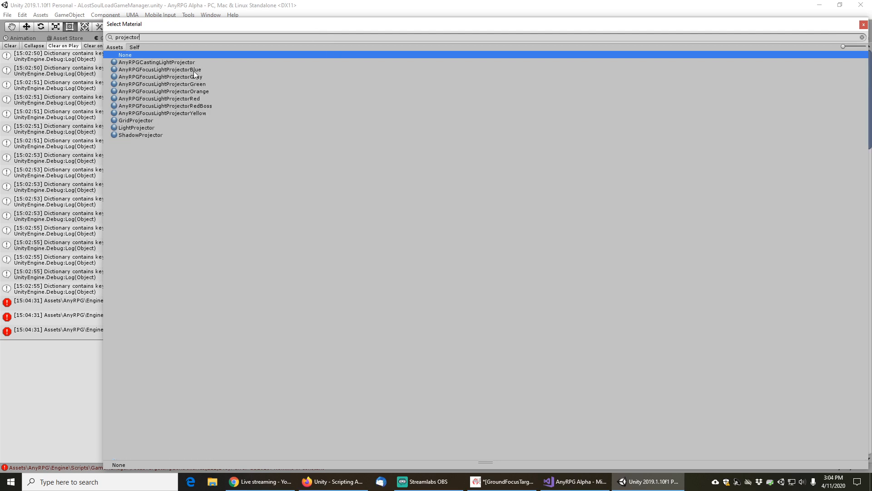
click(179, 77)
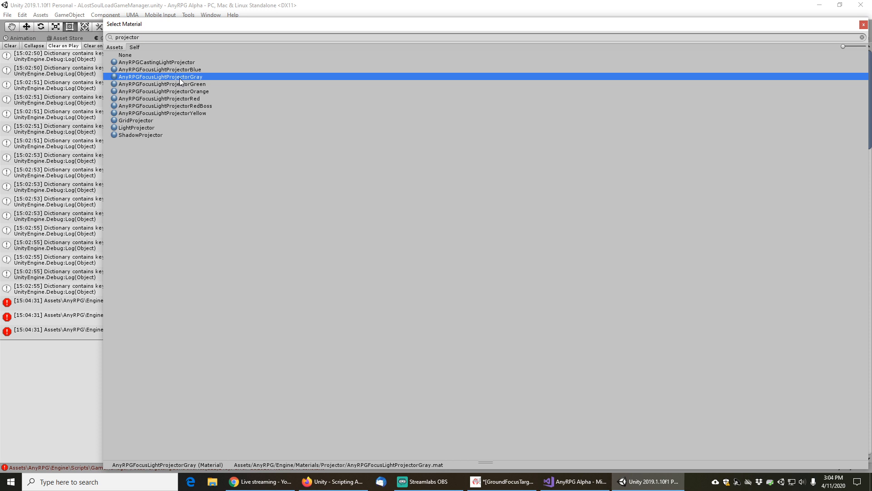
Choose AnyRPGFocusLightProjectorGray as Element 4's projector material and return from the prefab to the scene
double_click(179, 77)
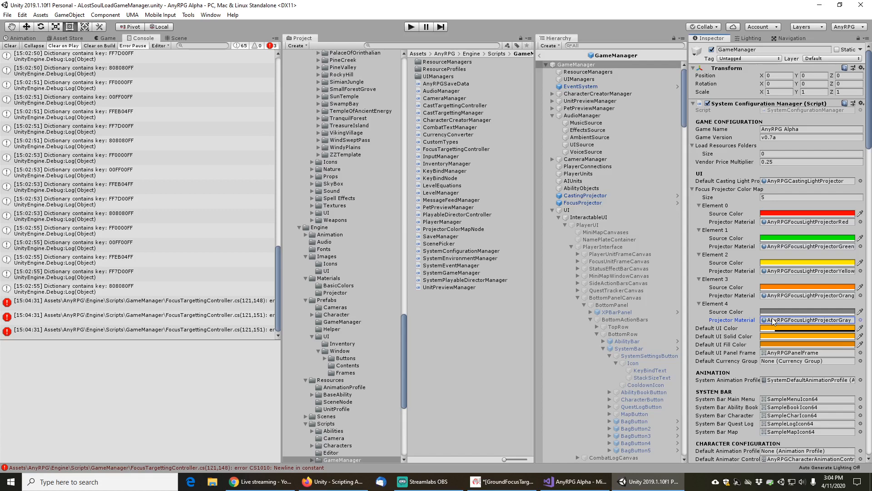
click(541, 55)
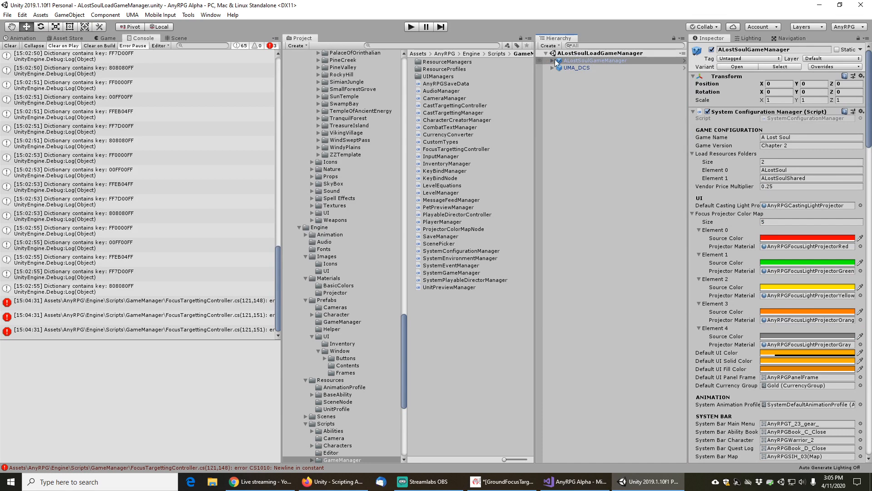
click(7, 14)
click(22, 50)
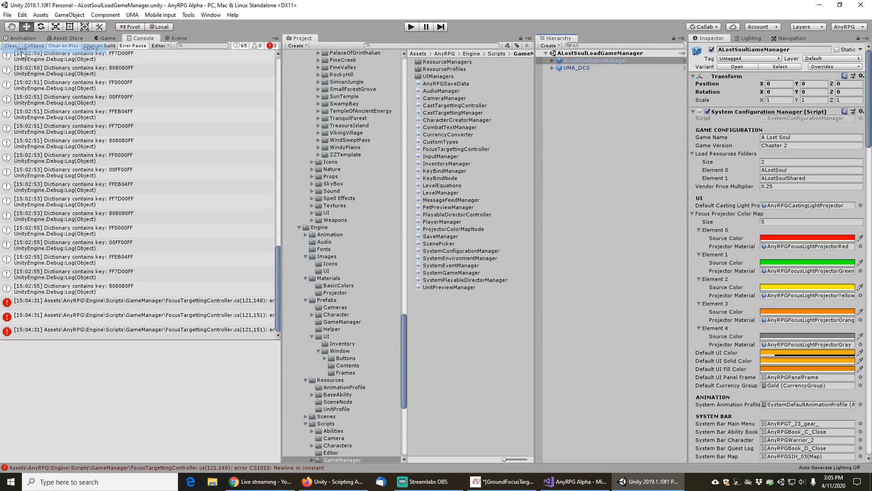
Fix the newline-in-constant error by deleting the stray trailing quote text after ToHtmlStringRGBA(materialColor) on line 121, then save
click(10, 46)
click(139, 59)
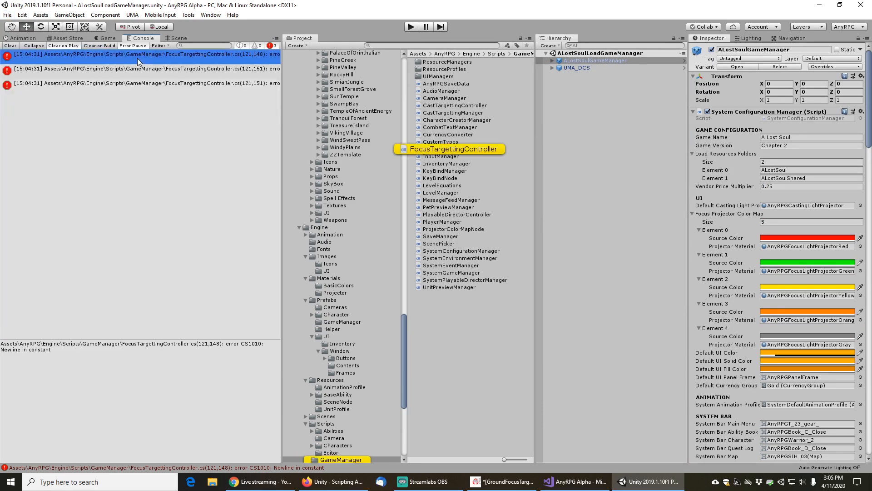
double_click(138, 59)
click(362, 277)
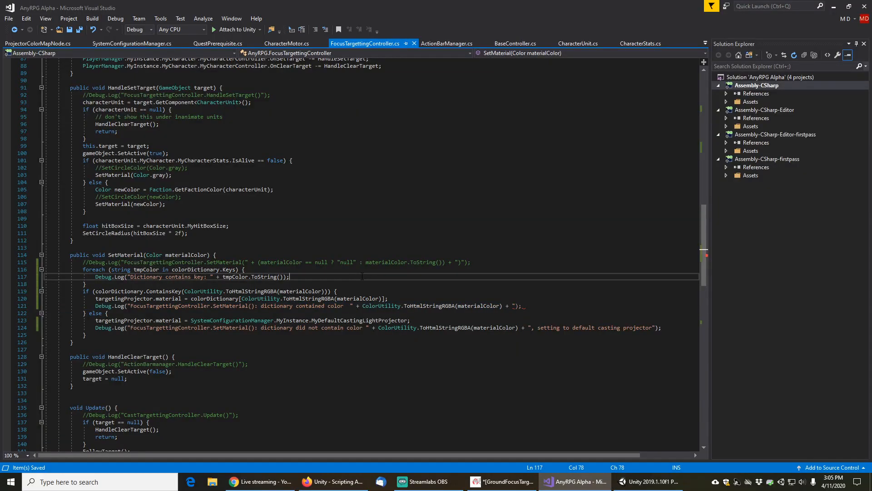
click(511, 306)
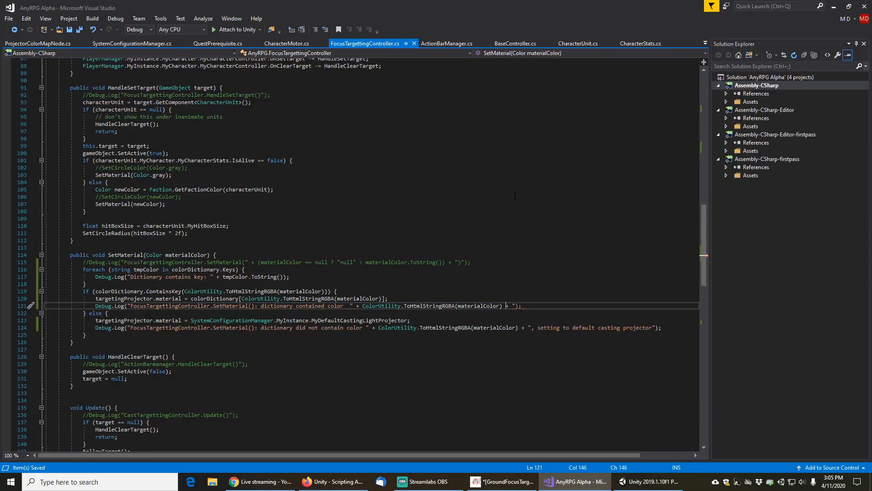
key(shift+End)
key(Delete)
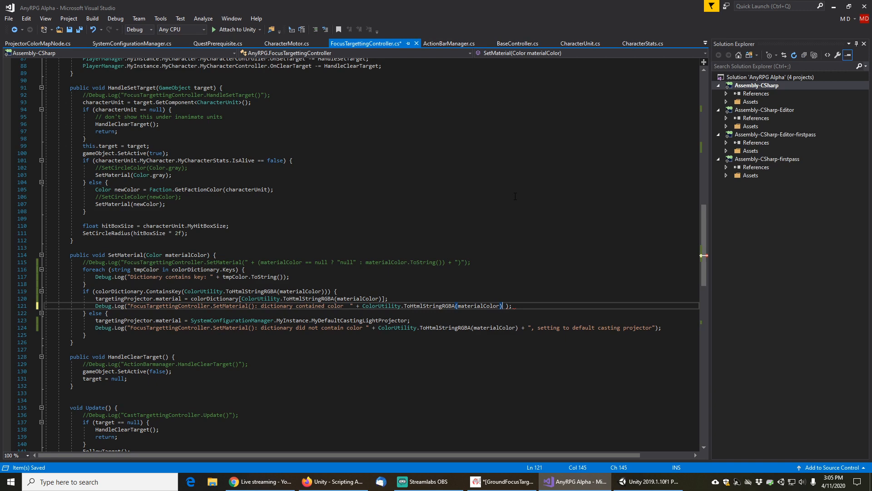
key(Delete)
key(Home)
key(Home)
key(ctrl+s)
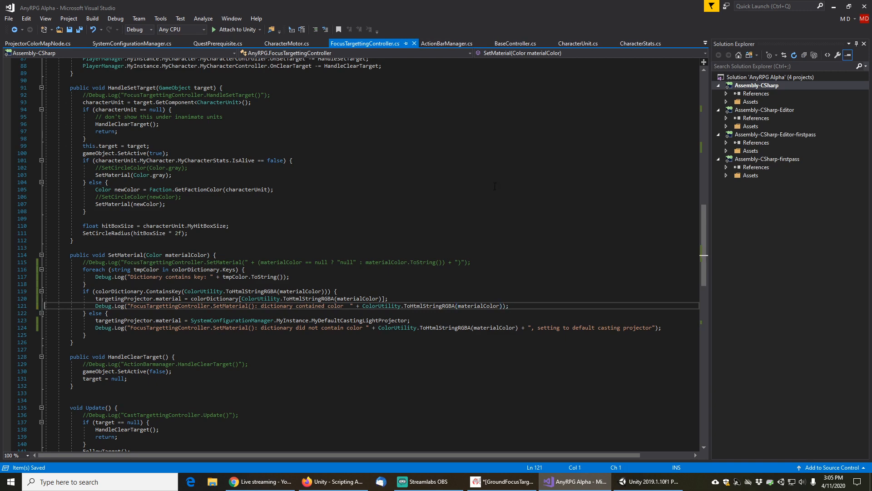
Return to Unity, enter play mode, and load the Chapter 2 Tester save from the main menu
key(alt+Tab)
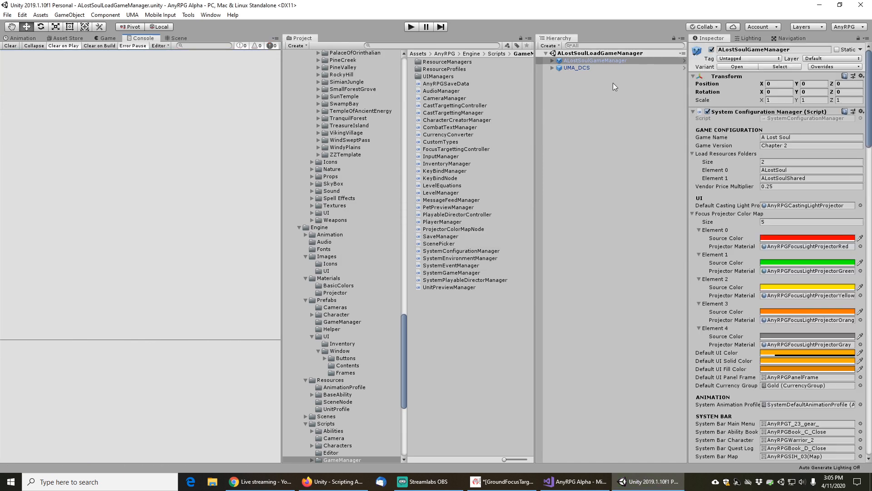
click(412, 27)
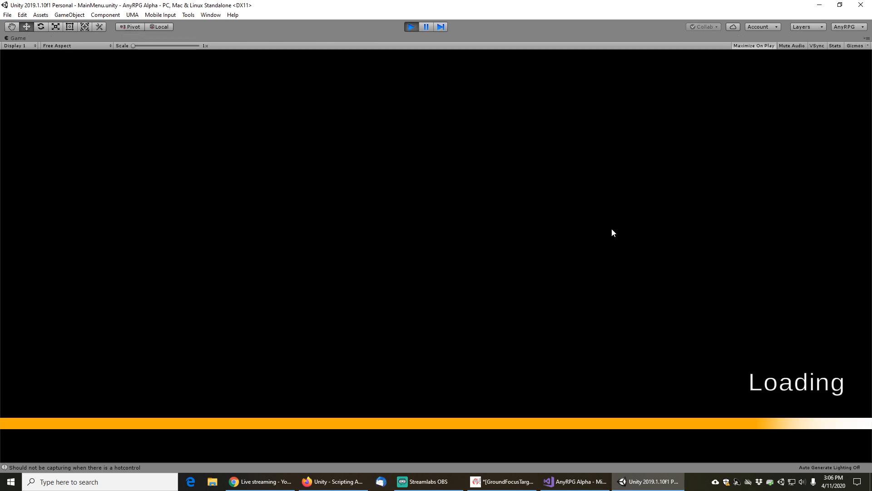
click(140, 259)
click(486, 353)
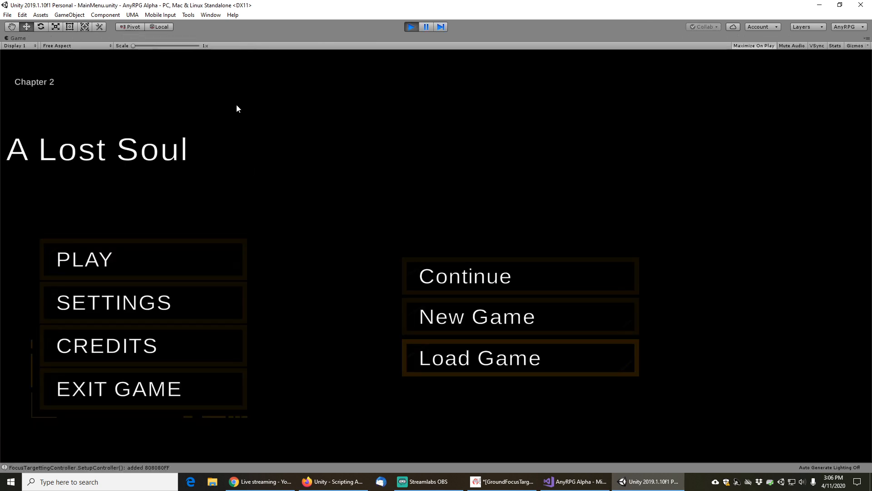
drag(244, 120, 262, 416)
scroll(157, 255, up, 2)
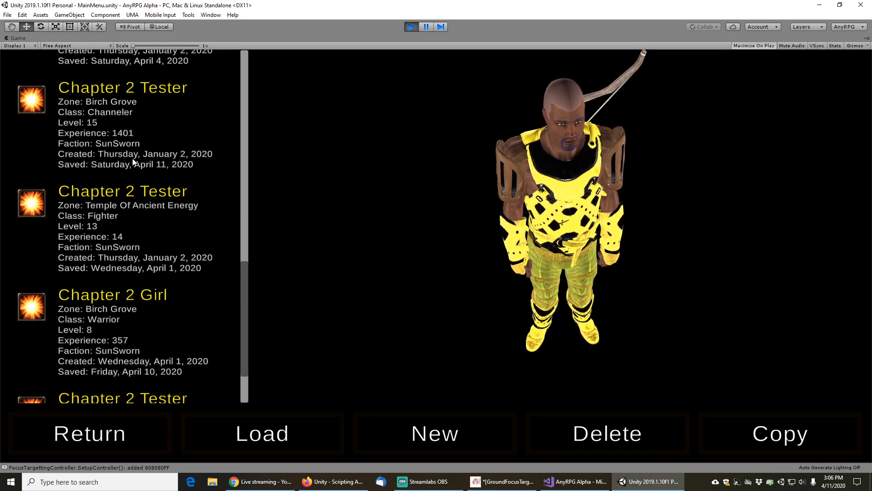
click(132, 160)
click(283, 432)
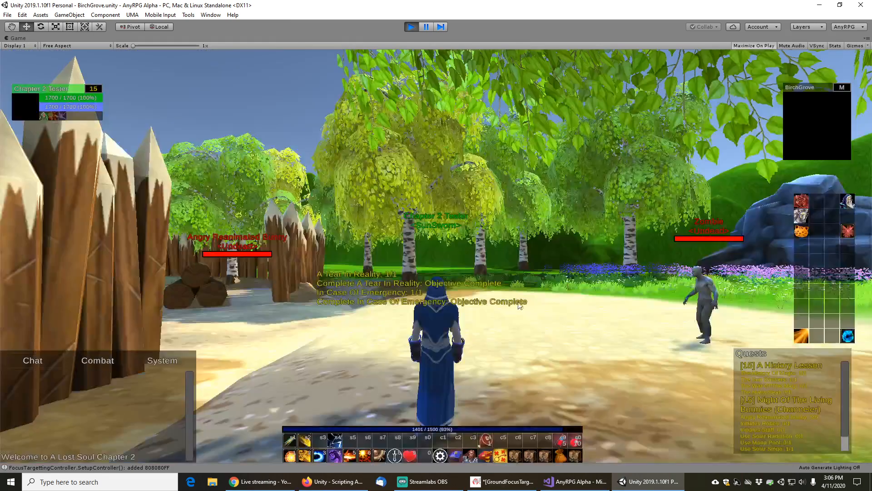
Attack the focused enemy and move around Birch Grove to check the focus projector under the target
key(5)
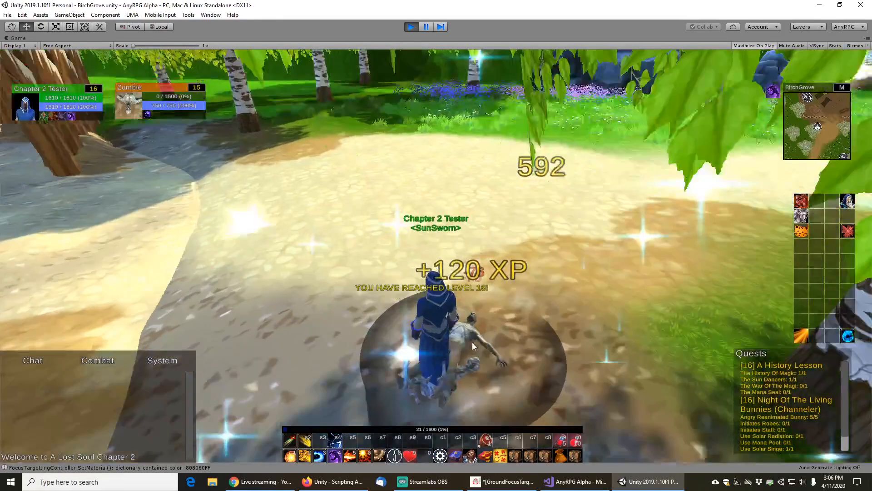
drag(493, 294, 343, 253)
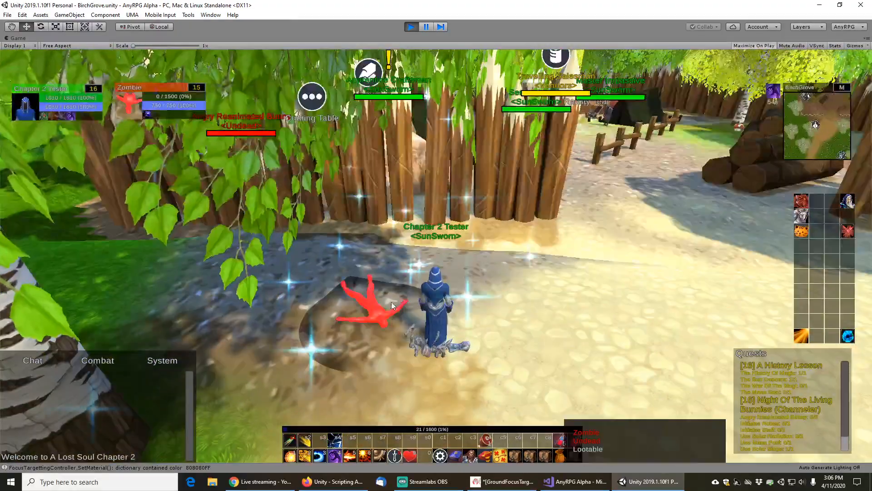
drag(436, 267, 434, 223)
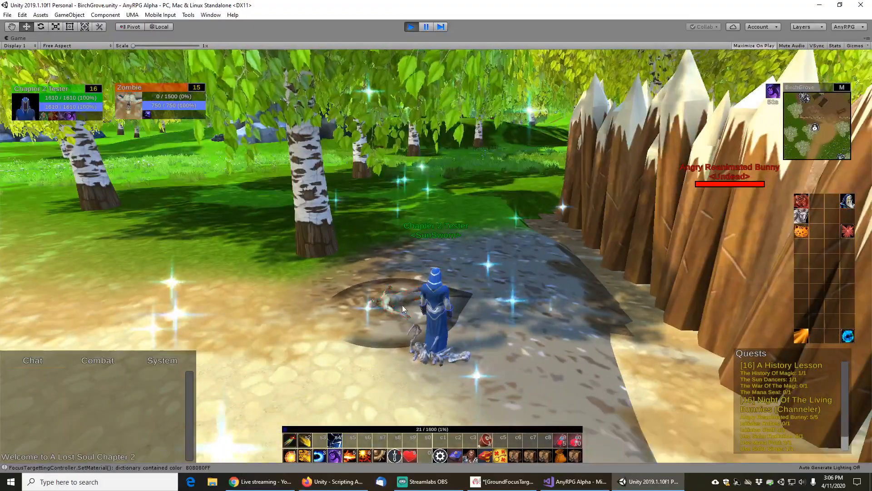
drag(456, 255, 449, 235)
key(w)
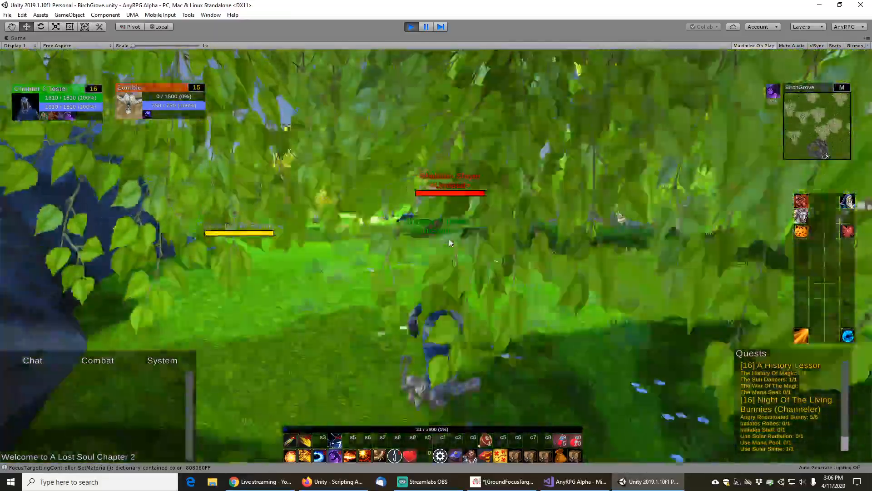
Mount up, ride toward the graveyard, and target a zombie to check its focus projector color
drag(450, 238, 487, 239)
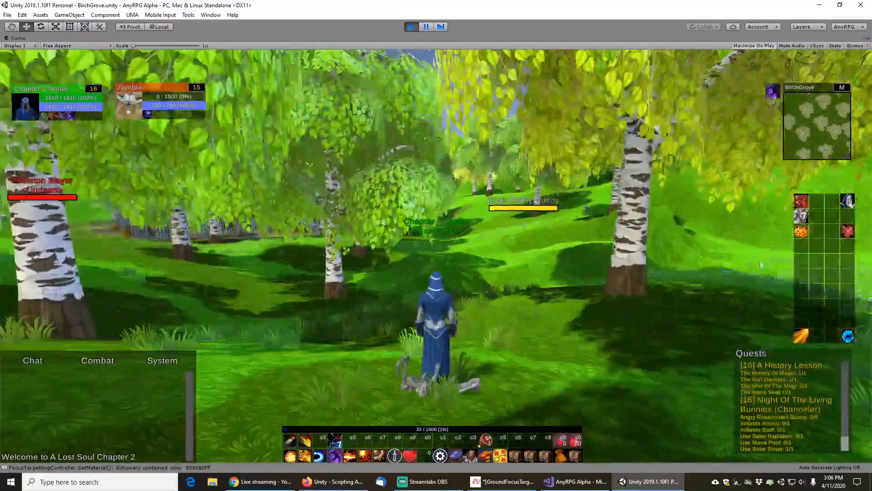
click(802, 231)
scroll(486, 254, down, 5)
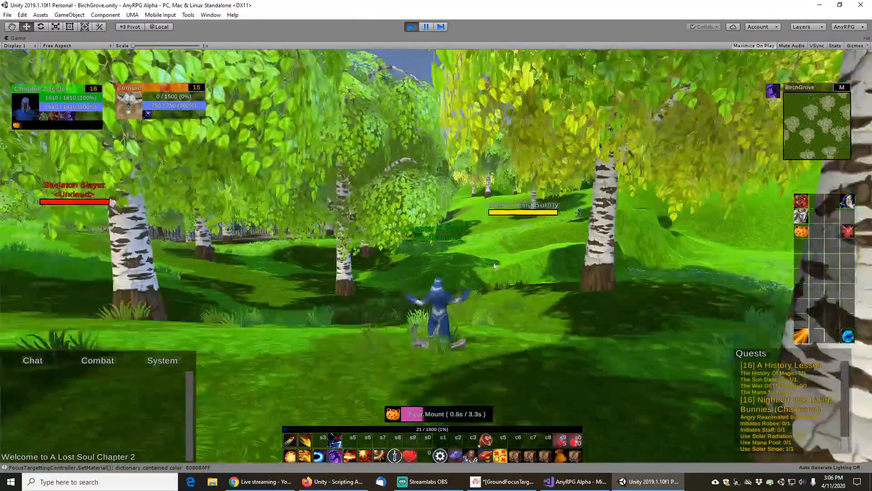
drag(484, 256, 356, 270)
key(w)
key(d)
key(d)
key(a)
click(406, 214)
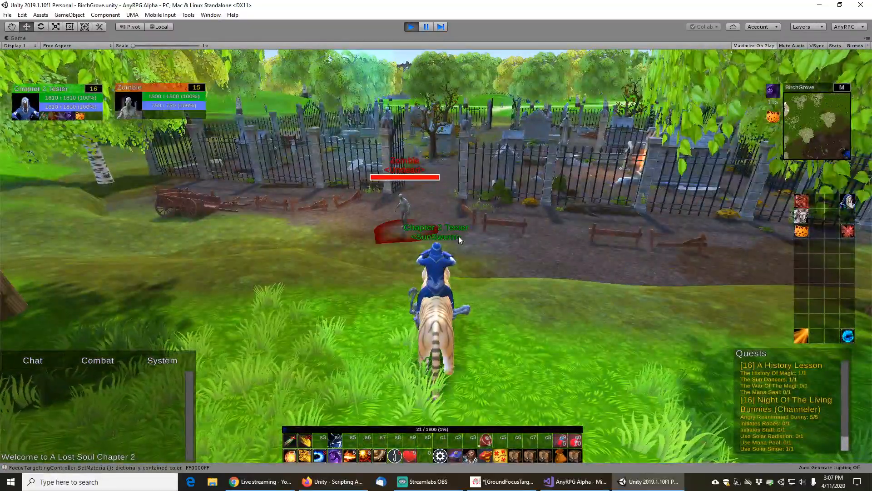
Cast attacks on the targeted zombie until it dies to check the dead-target gray projector
key(5)
drag(503, 237, 231, 238)
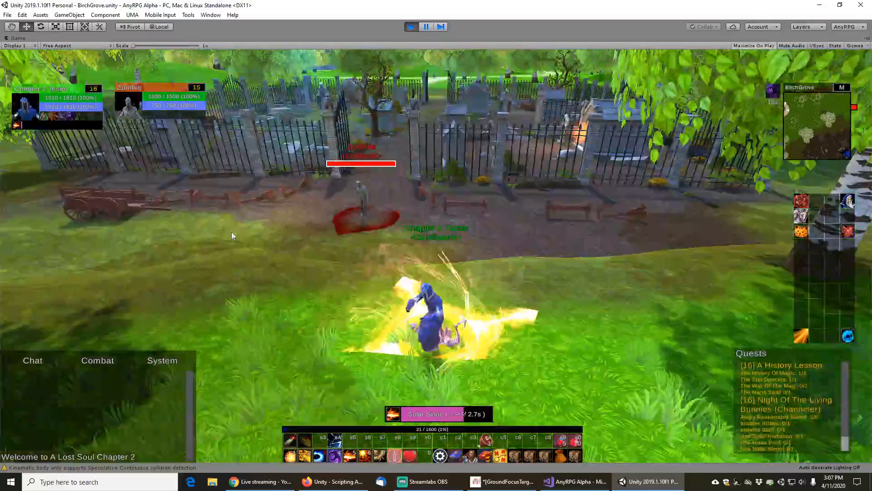
key(5)
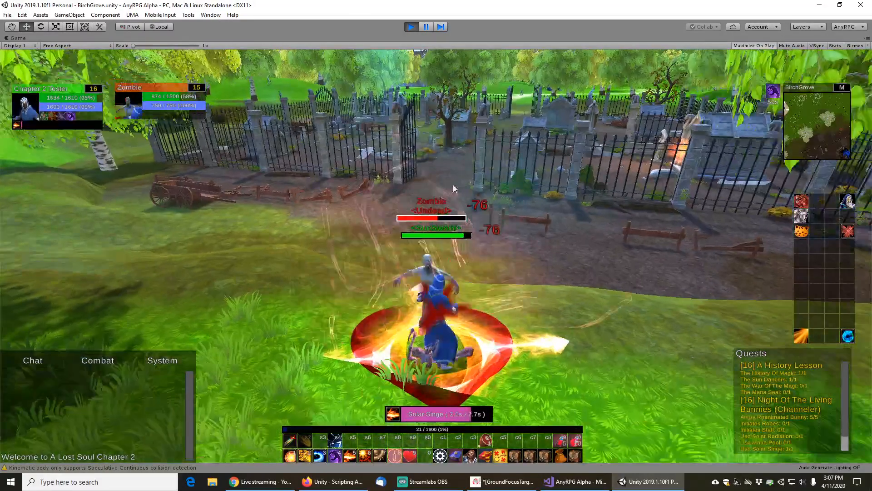
key(5)
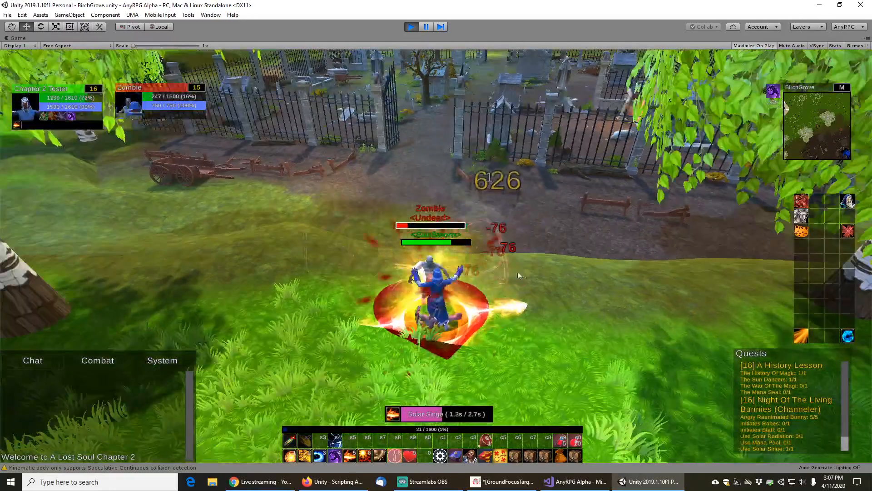
drag(518, 272, 533, 270)
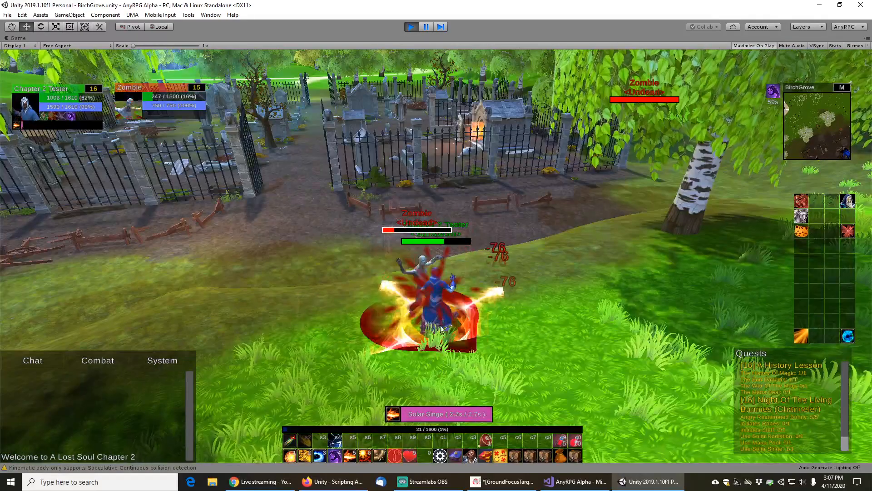
right_click(418, 295)
click(272, 347)
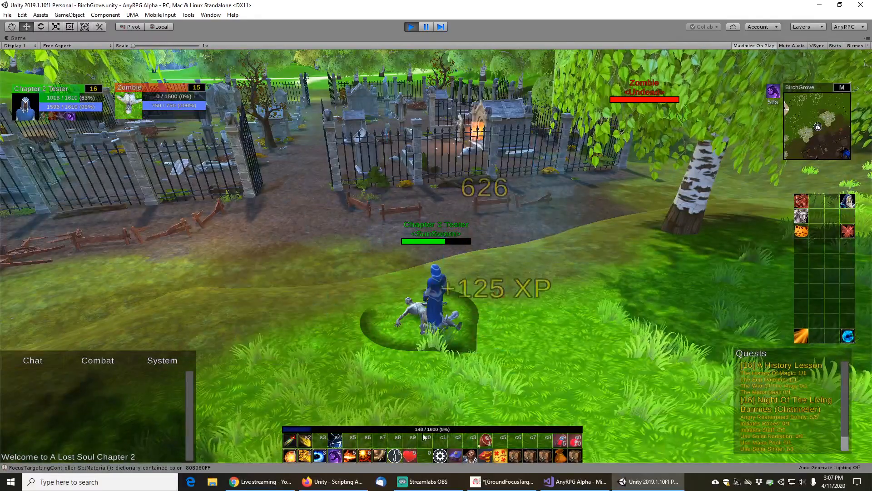
Save the game and exit play mode
click(441, 456)
click(399, 179)
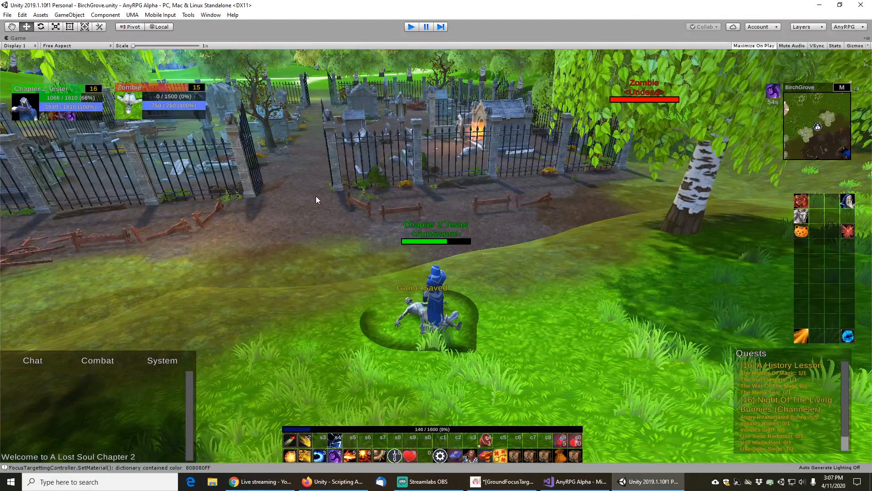
key(ctrl+p)
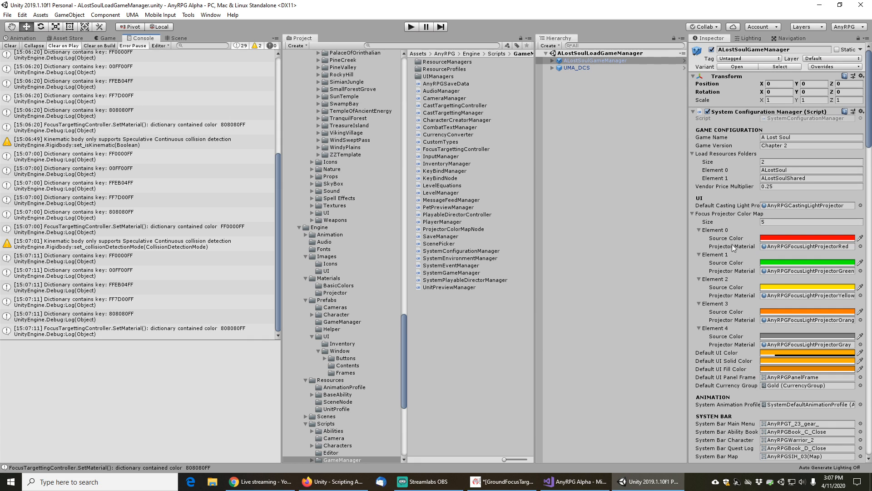
Open SystemConfigurationManager and select the serialized focusProjectorColorMap field declaration
click(801, 119)
double_click(801, 119)
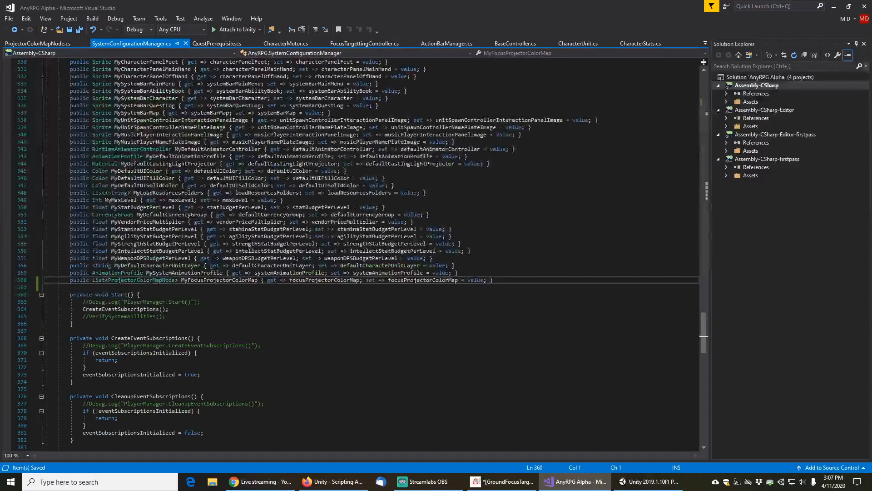
scroll(705, 315, up, 3)
drag(705, 315, 709, 81)
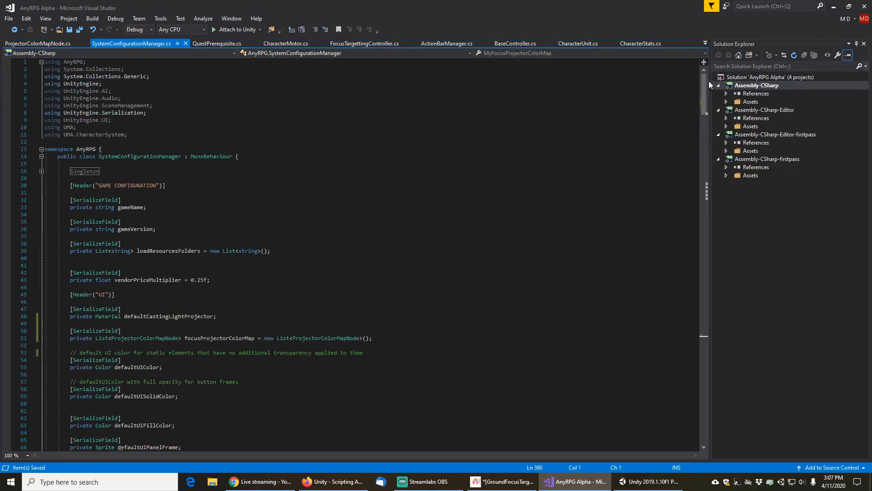
scroll(237, 228, down, 4)
click(227, 223)
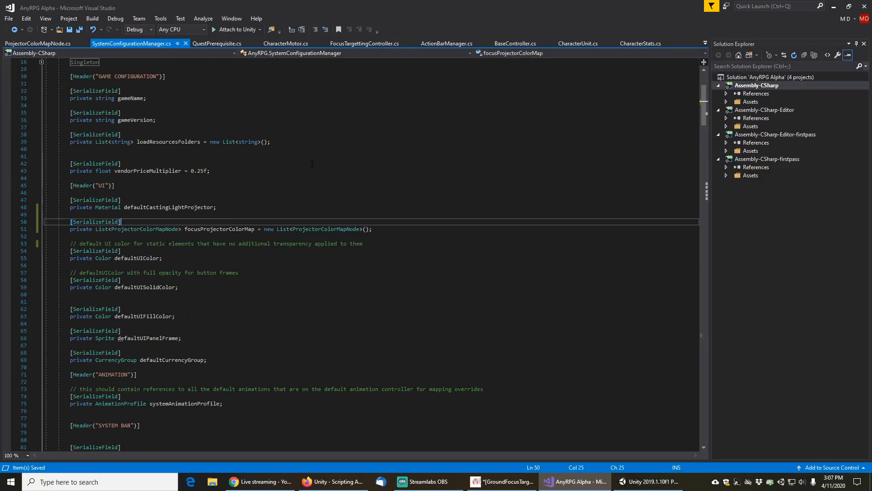
key(Home)
key(Home)
key(shift+Down)
key(shift+Down)
key(ctrl+c)
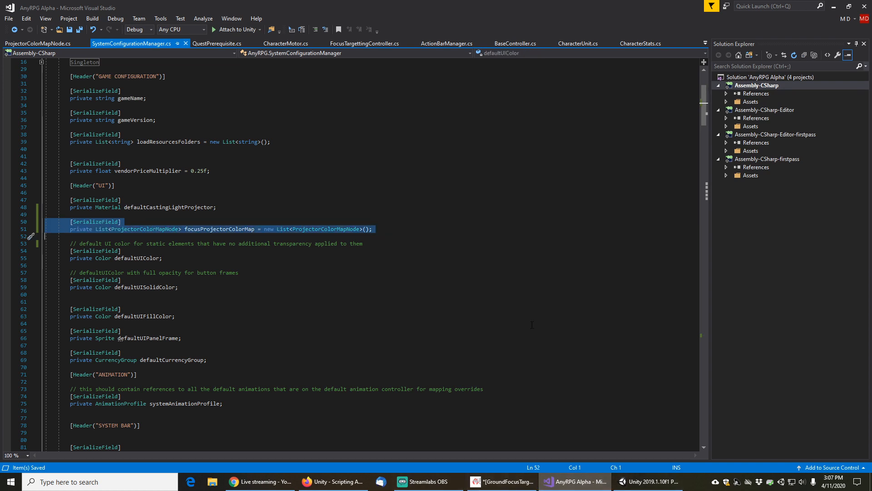
Switch to Unity and search the project assets for toughness
click(650, 482)
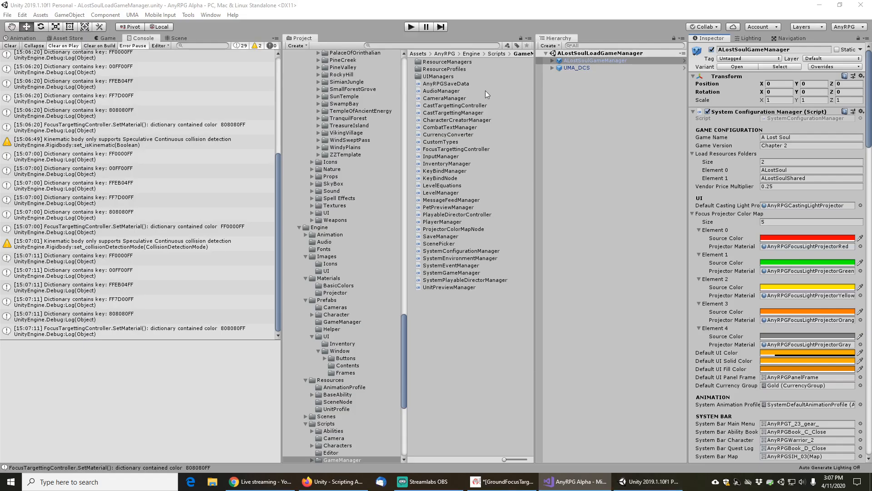
click(441, 45)
text(toughnes)
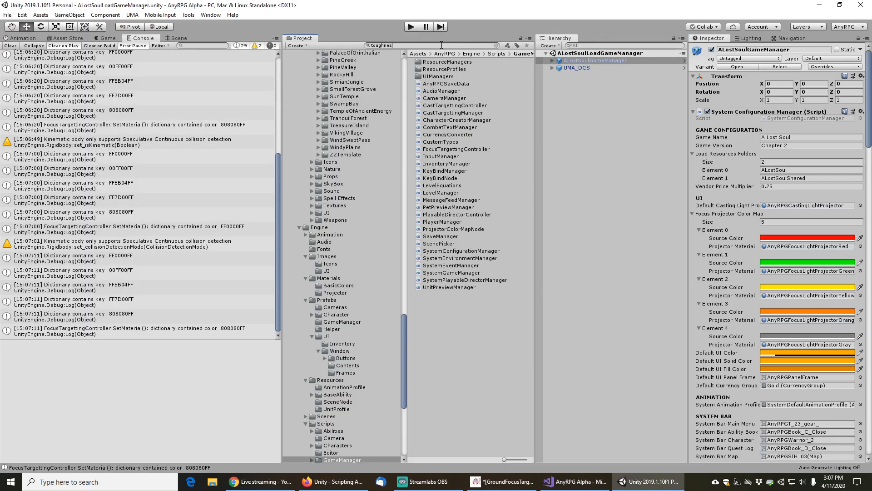
text(s)
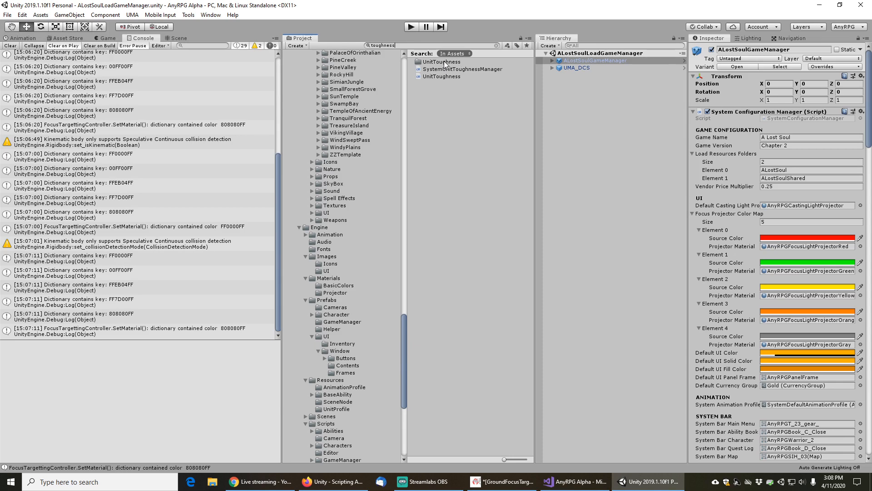
Browse to the Engine Scripts GameManager folder in the project window
drag(405, 324, 406, 362)
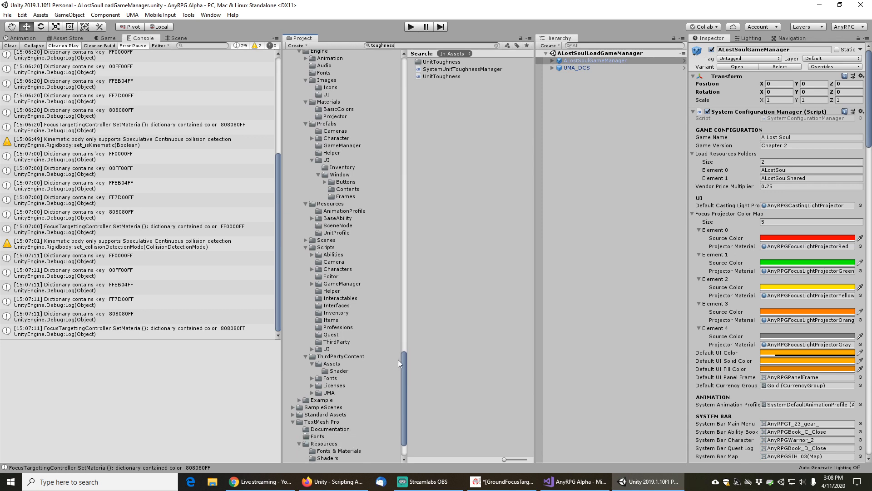
click(312, 284)
click(341, 285)
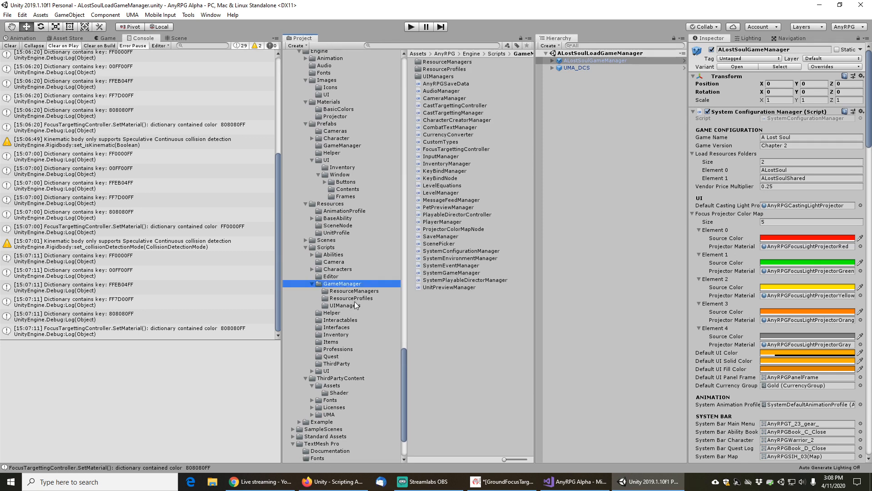
Open the UnitToughness script and paste a serialized focusProjectorColorMap list field at the top of the class
click(349, 298)
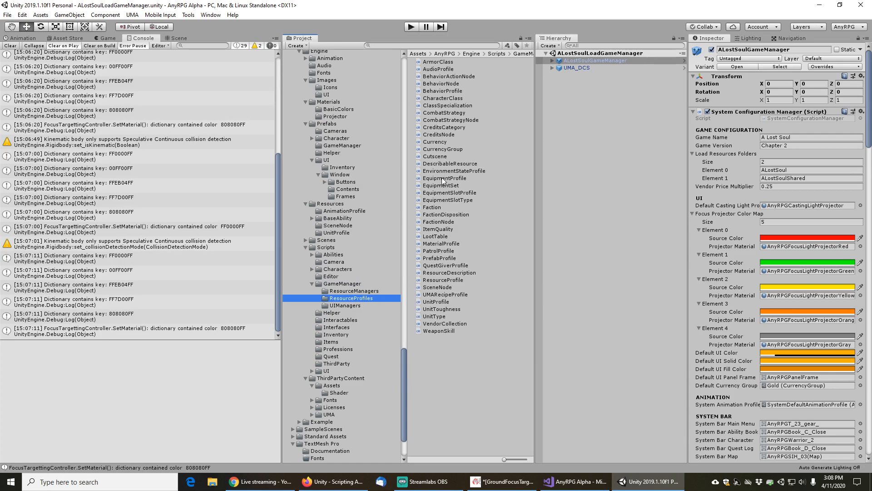
double_click(447, 309)
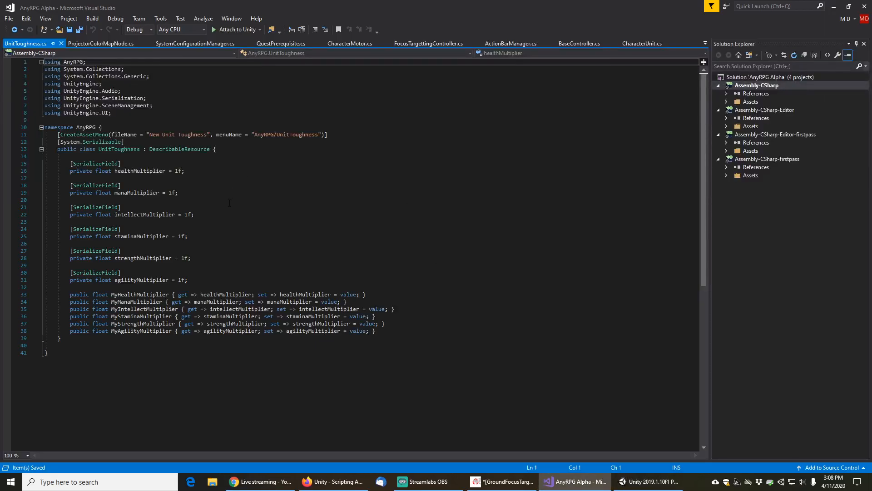
click(220, 282)
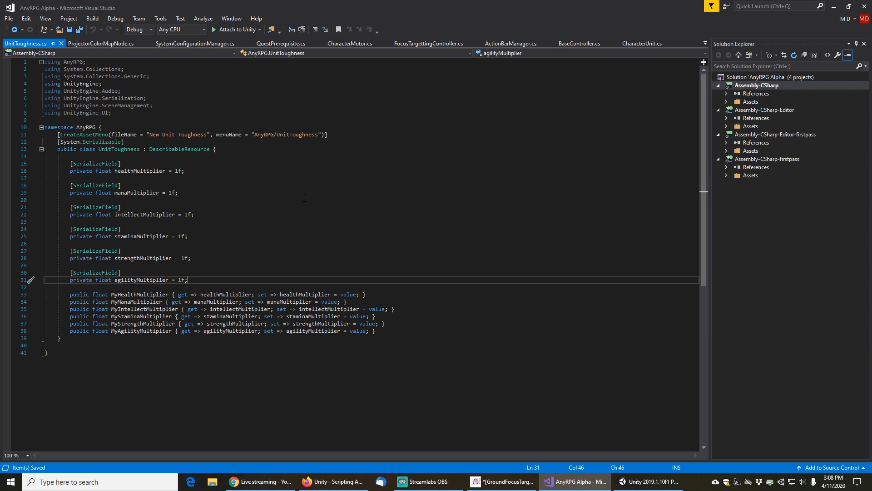
key(Up)
key(Up)
key(Up)
key(Up)
key(Up)
key(Up)
key(Up)
key(Up)
key(Up)
key(Up)
key(Up)
key(Up)
key(Up)
key(Up)
key(Up)
key(Up)
key(Up)
key(Up)
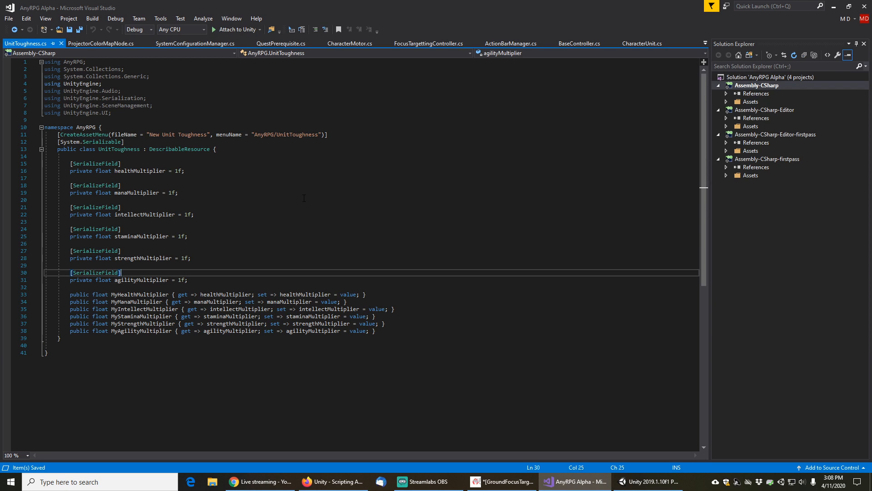
key(End)
key(Return)
key(Return)
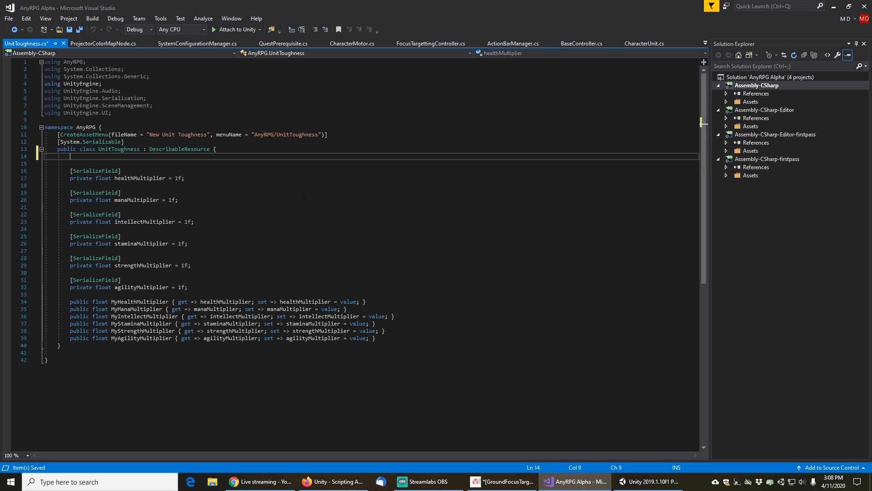
key(ctrl+v)
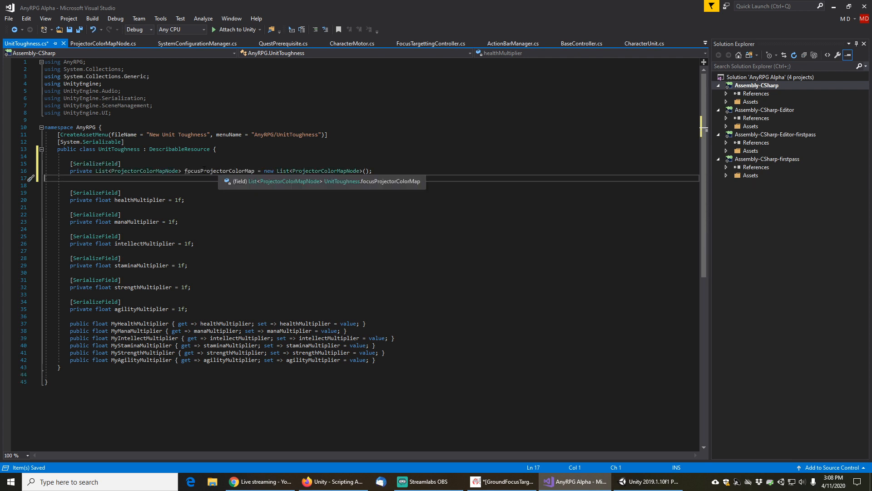
Rename the new field to focusProjectorOverrideMap
click(201, 171)
key(Right)
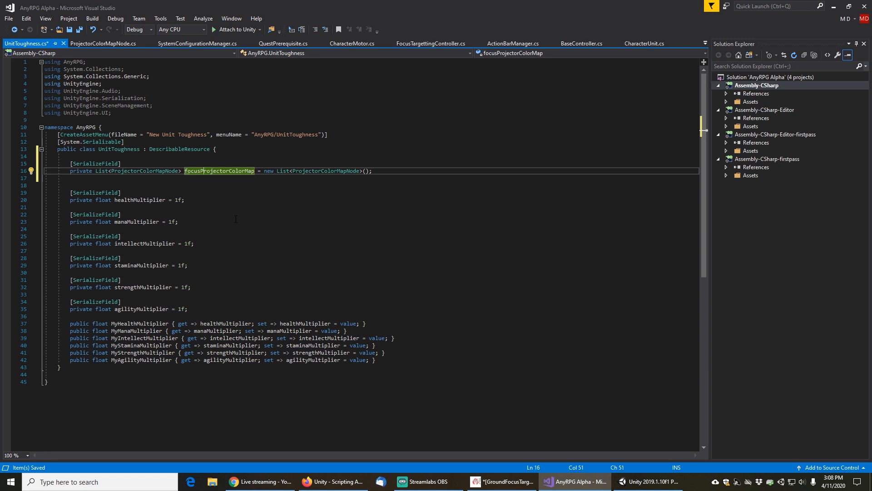
key(Left)
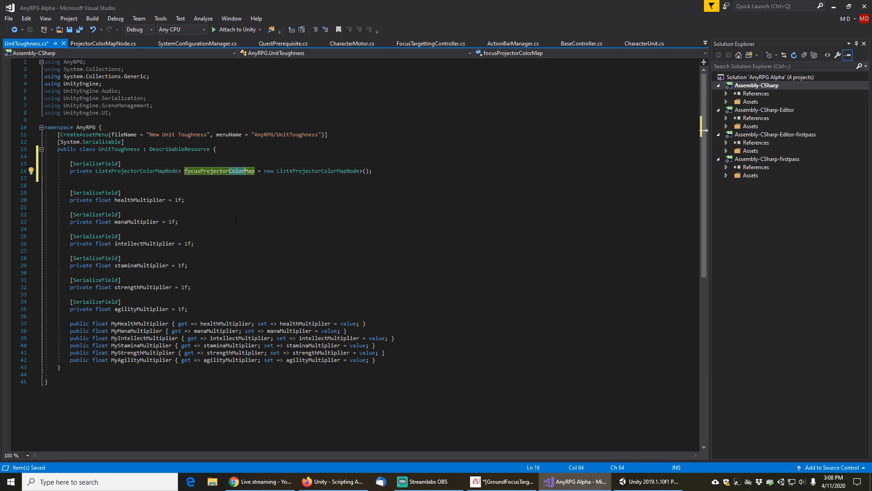
text(Override)
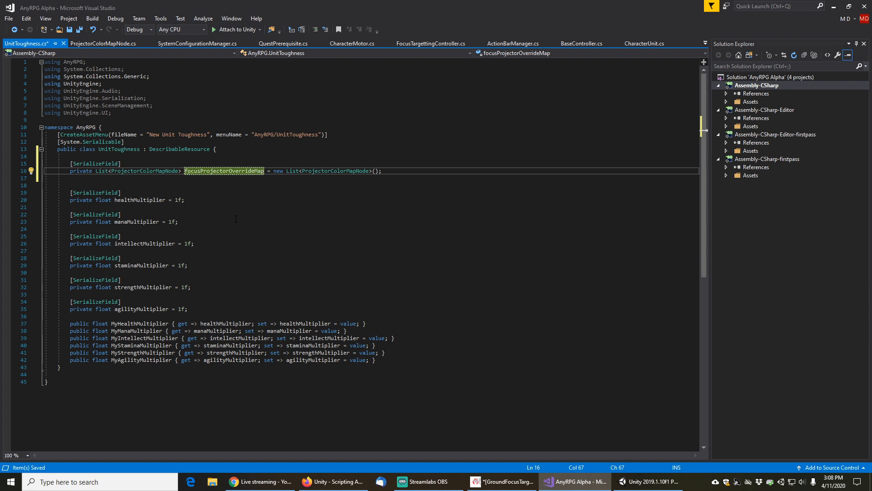
Encapsulate the field as a public property named MyFocusProjectorOverrideMap and save the script
right_click(230, 171)
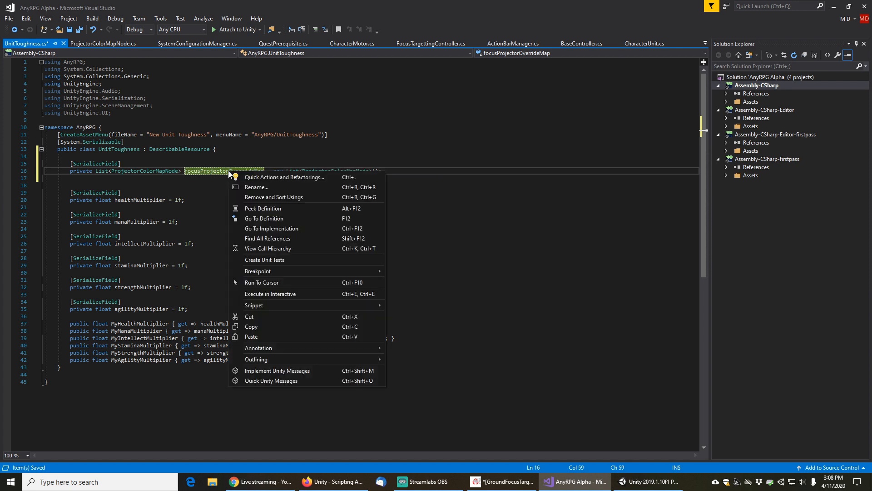
click(262, 178)
click(114, 215)
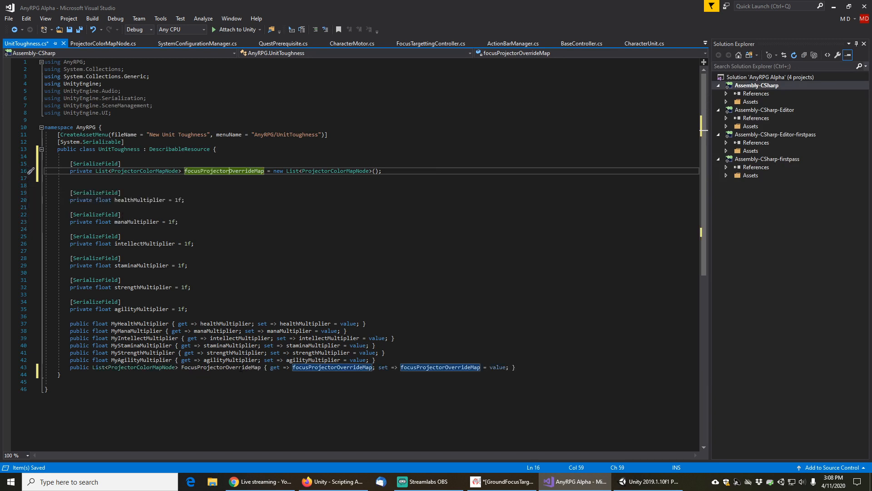
click(183, 368)
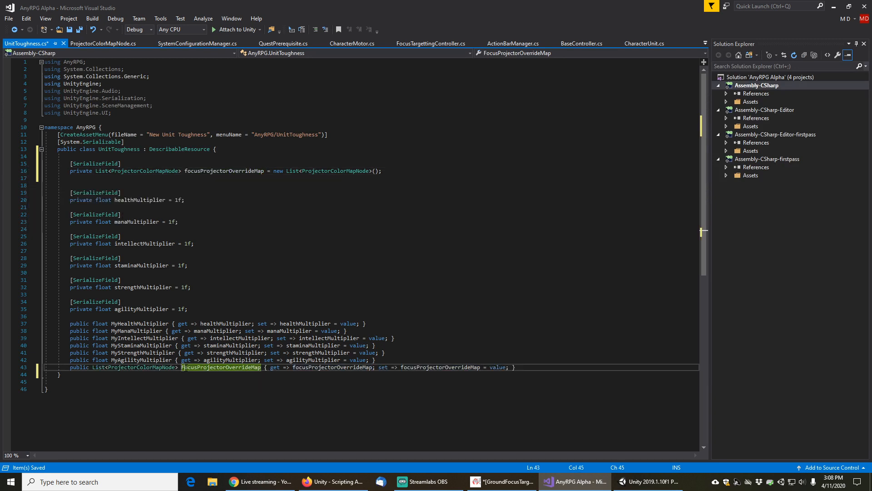
text(My)
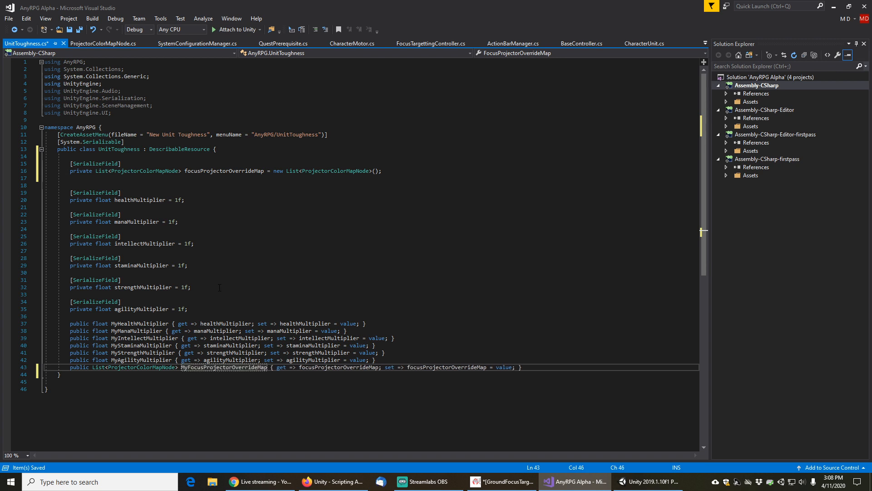
key(ctrl+s)
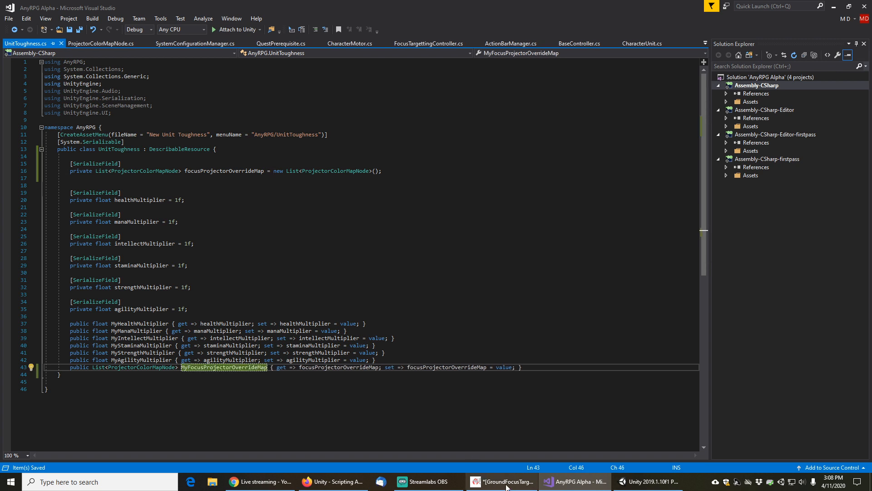
Search the project assets for skeletonwar and inspect the SkeletonWarriorUnit and SkeletonWarriorSpawner prefabs
click(649, 481)
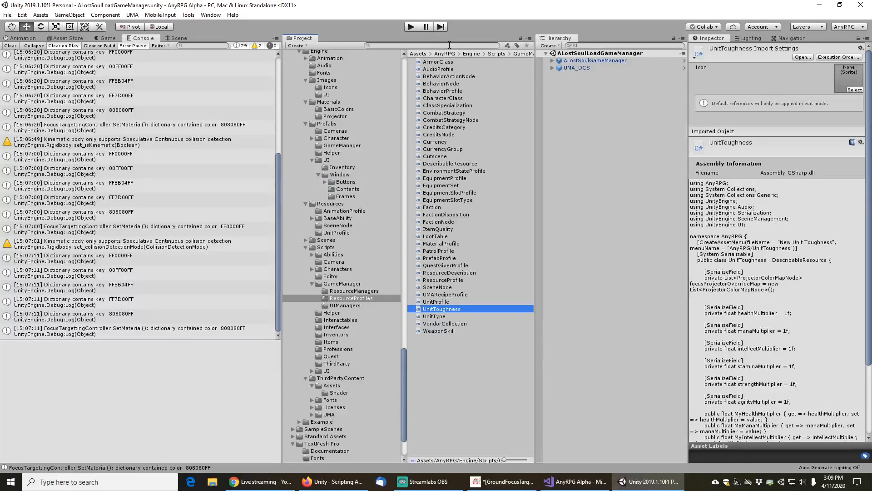
click(449, 45)
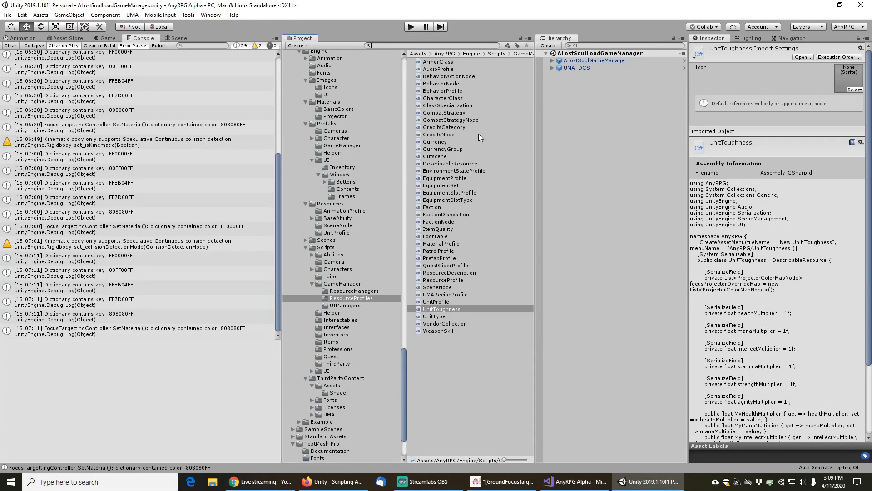
text(skeletonwar)
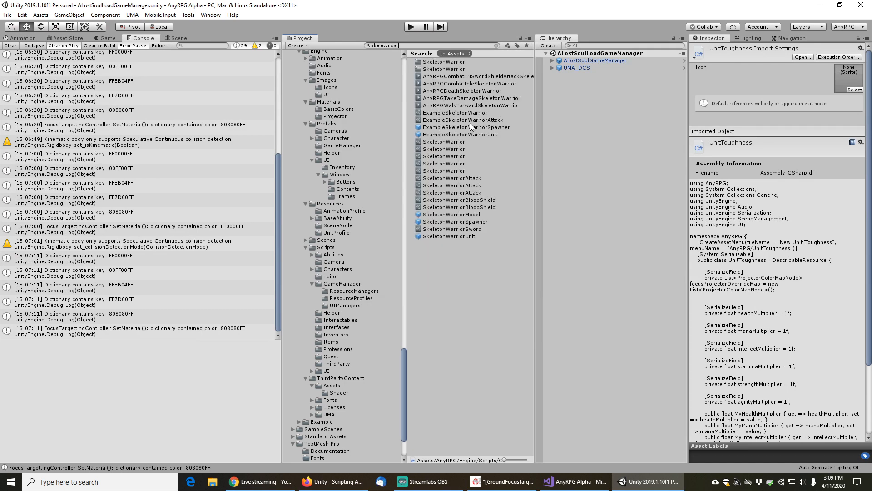
click(452, 236)
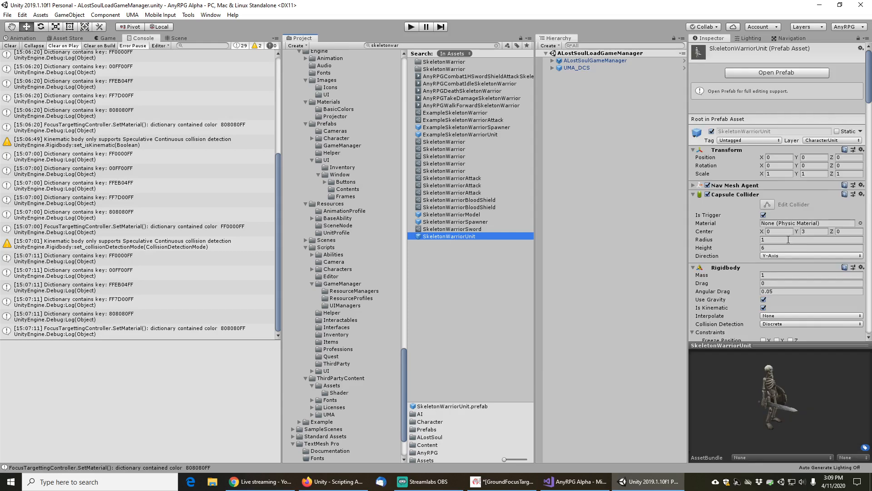
scroll(737, 271, down, 6)
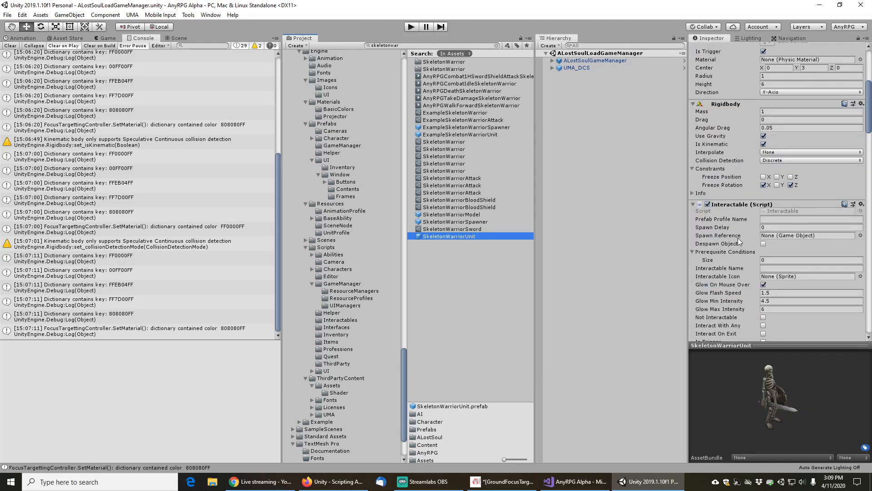
scroll(739, 241, down, 6)
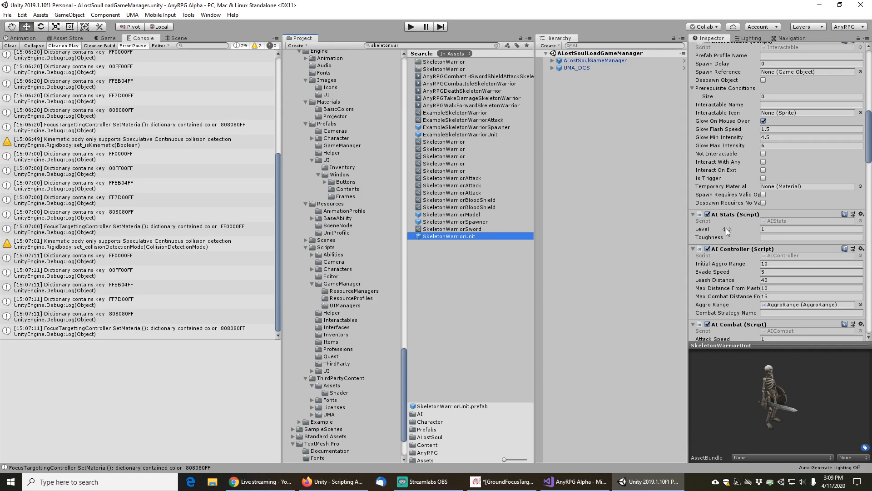
scroll(726, 228, up, 3)
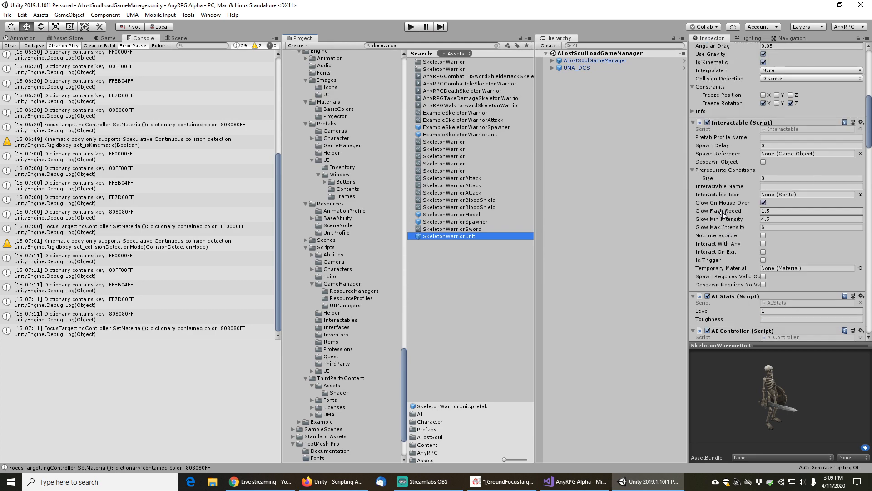
scroll(722, 212, down, 6)
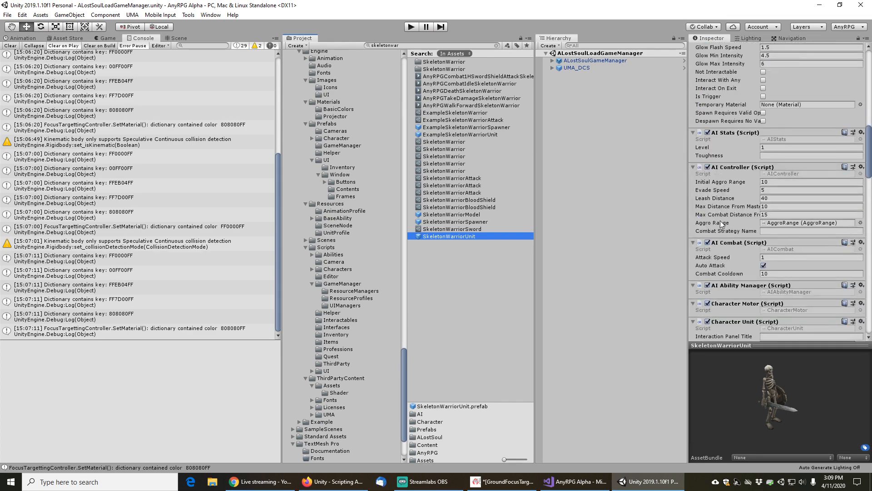
scroll(720, 220, down, 6)
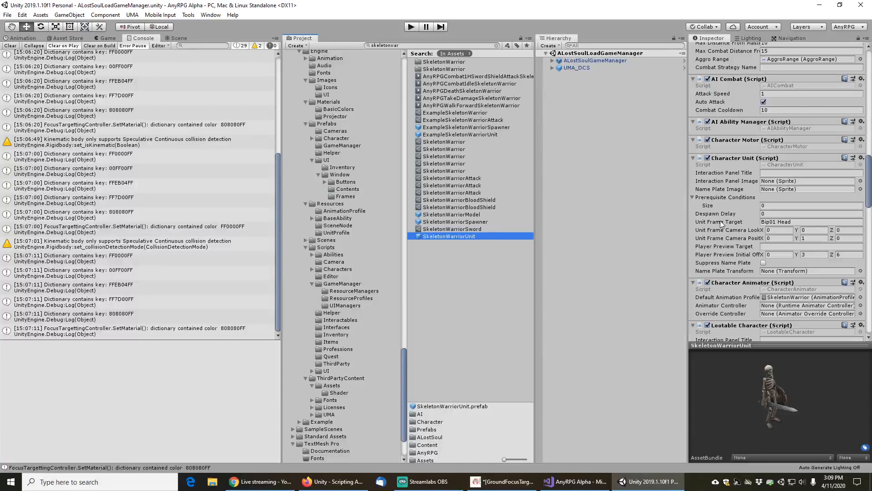
scroll(721, 220, down, 3)
scroll(720, 220, down, 3)
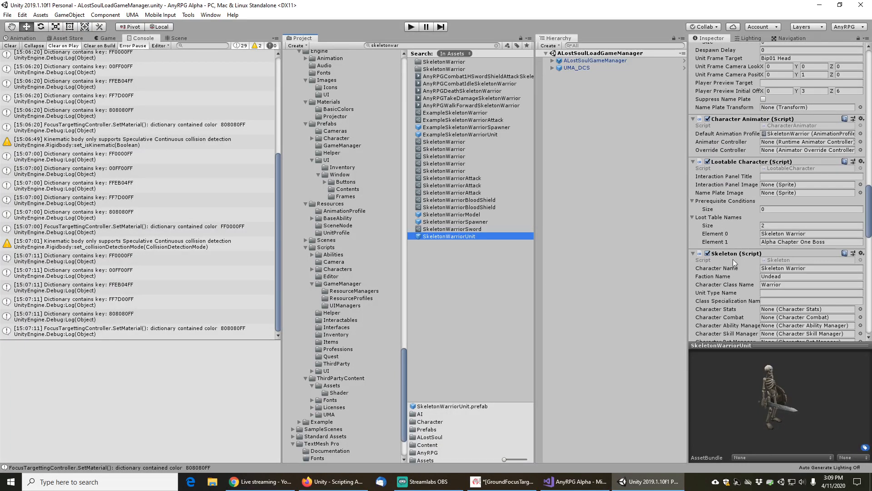
scroll(734, 272, down, 3)
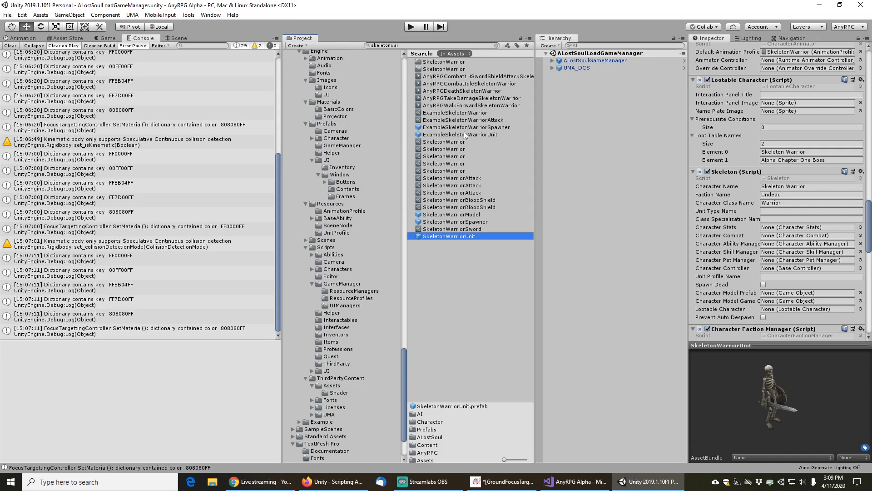
click(454, 222)
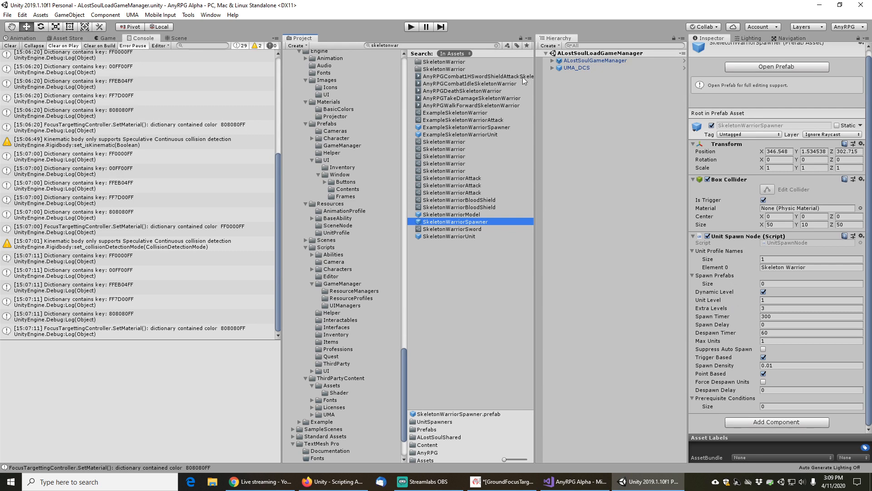
Enter play mode, open the character list and load a saved character in Birch Grove
click(411, 27)
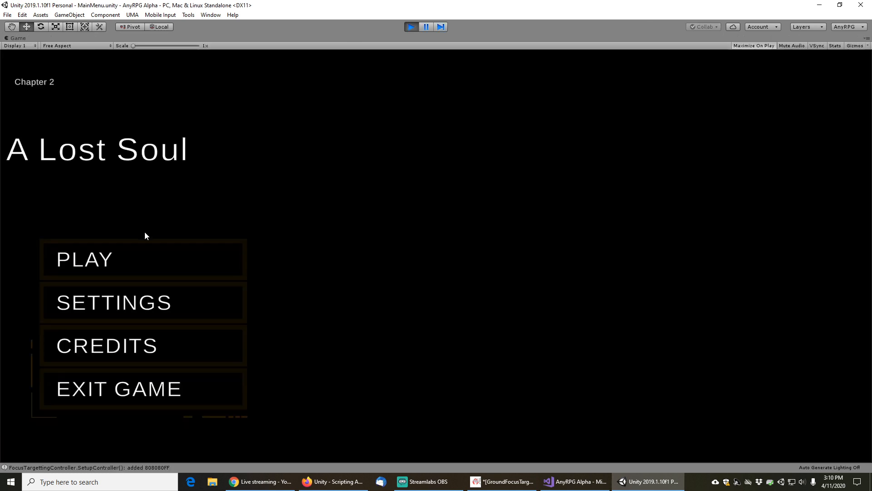
click(117, 245)
click(436, 362)
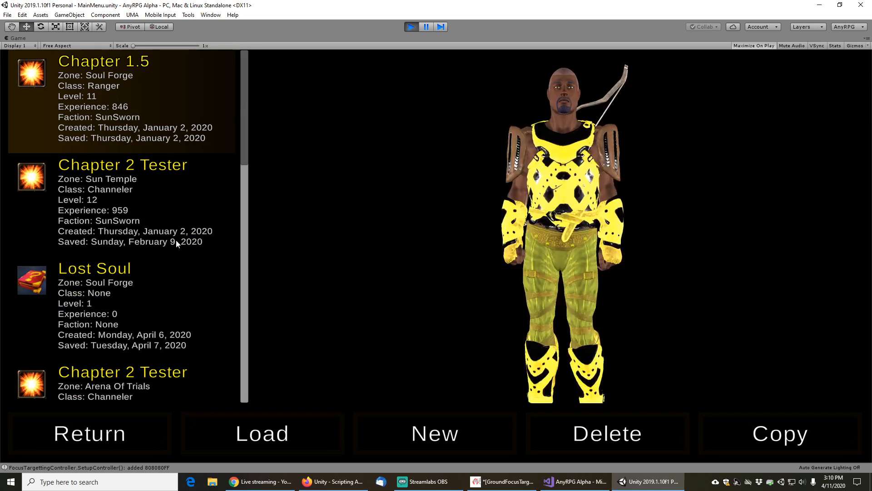
drag(242, 134, 246, 376)
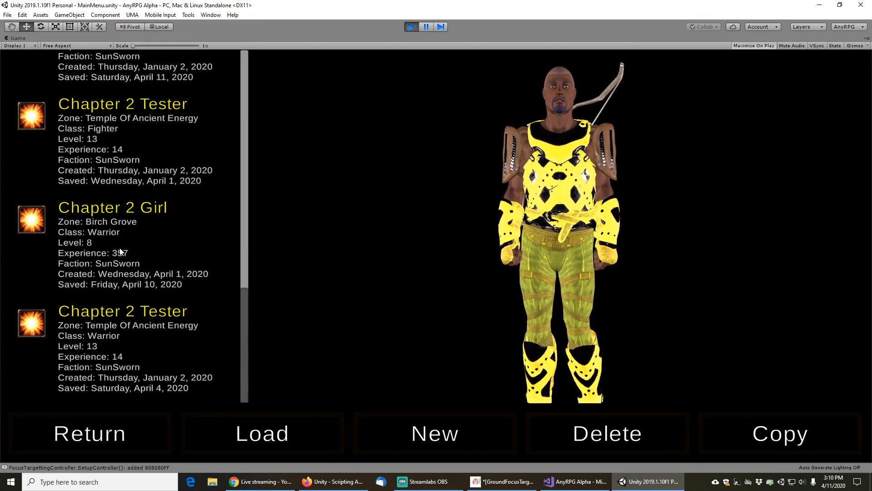
scroll(121, 252, up, 3)
click(136, 173)
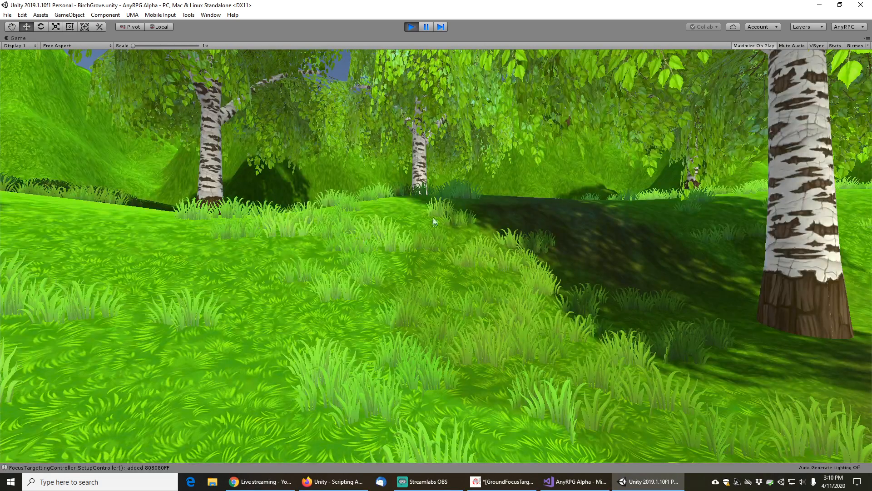
Walk into the graveyard and target the Skeleton Warrior to check its focus projector color
key(w)
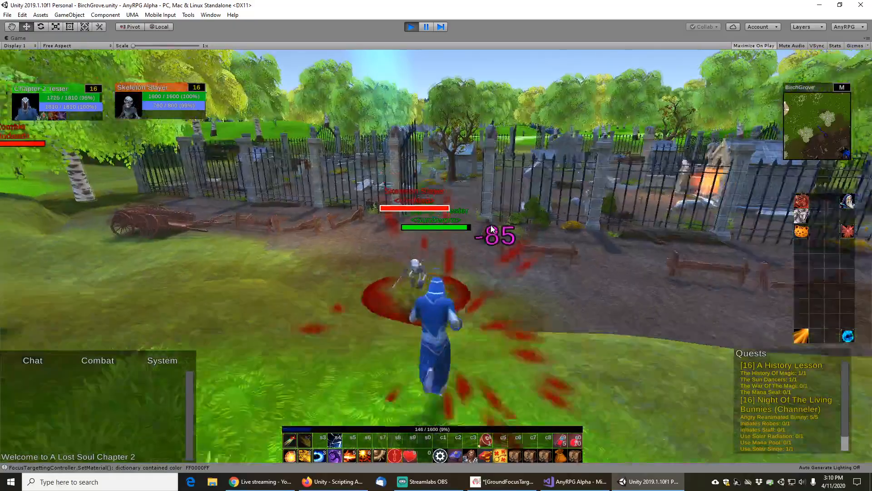
key(w)
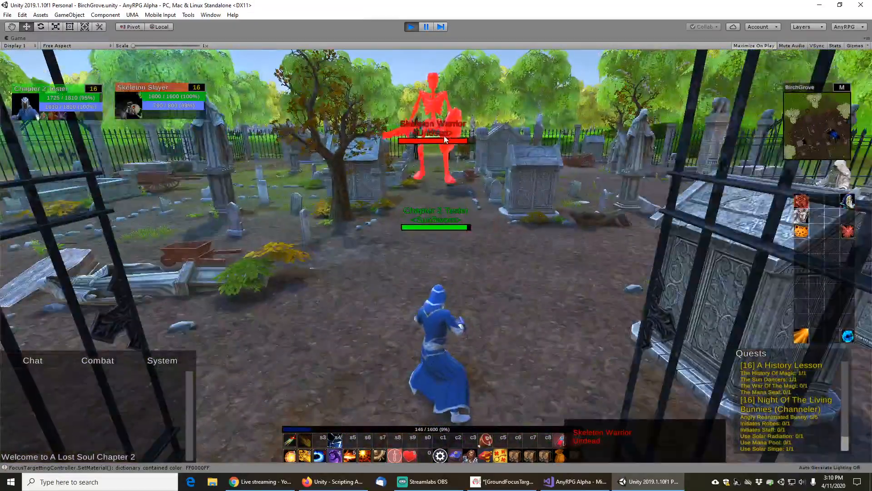
click(445, 139)
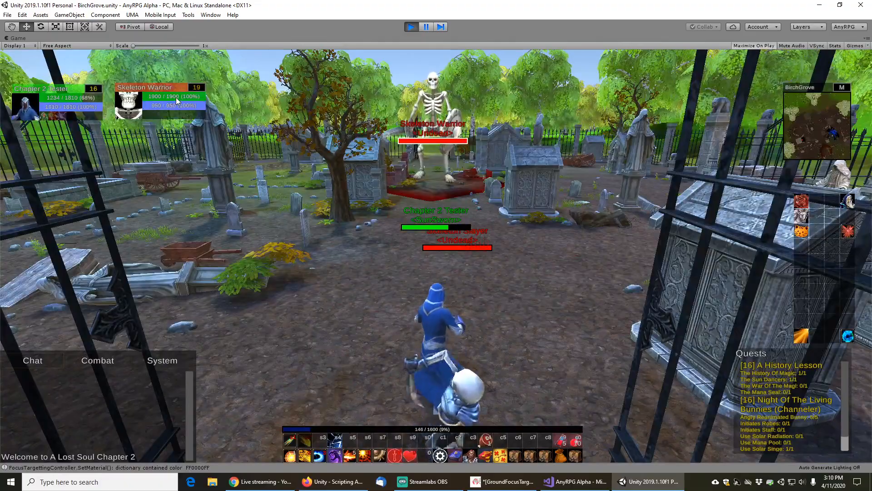
key(s)
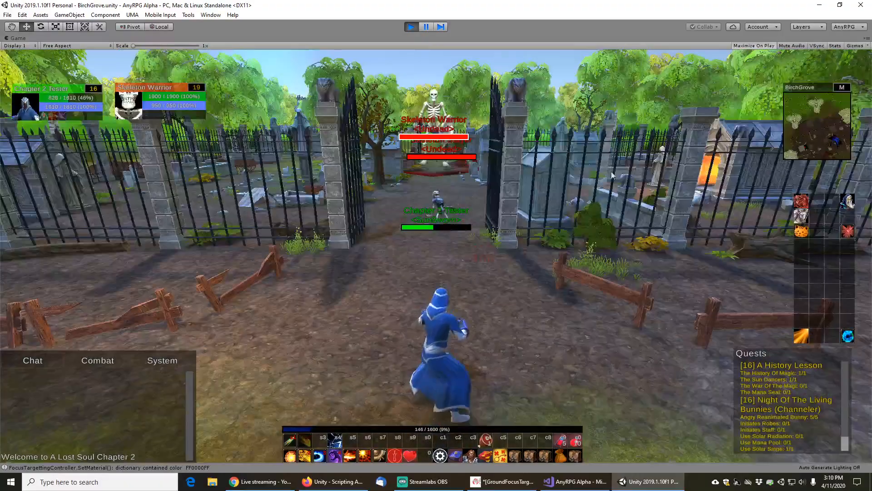
drag(568, 196, 548, 211)
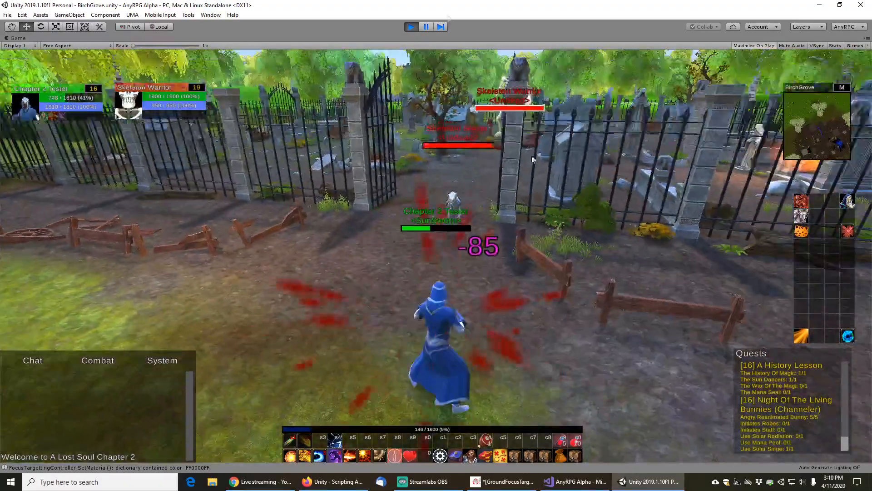
Exit play mode and set the SkeletonWarriorUnit prefab's AI Stats toughness to 2 Man
click(412, 26)
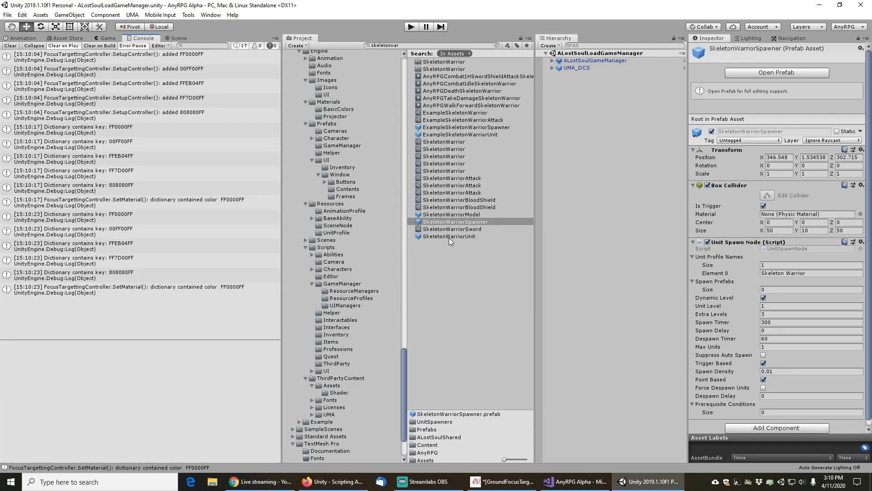
click(449, 237)
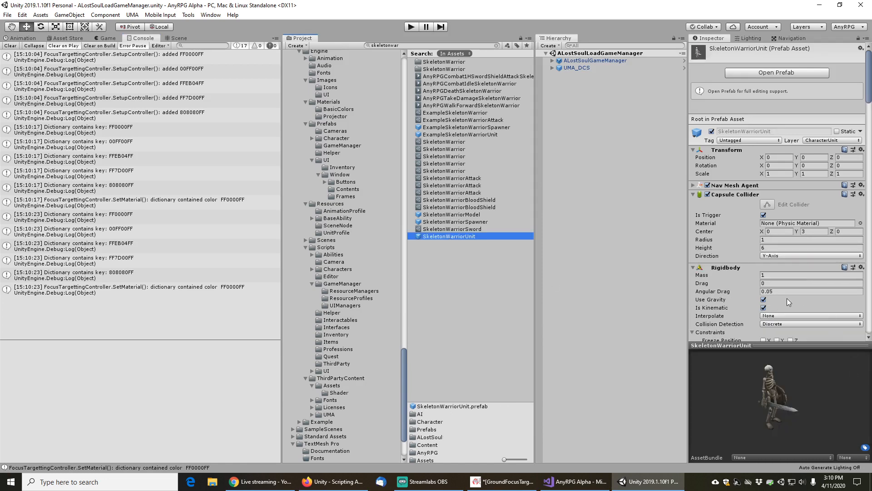
scroll(737, 290, down, 20)
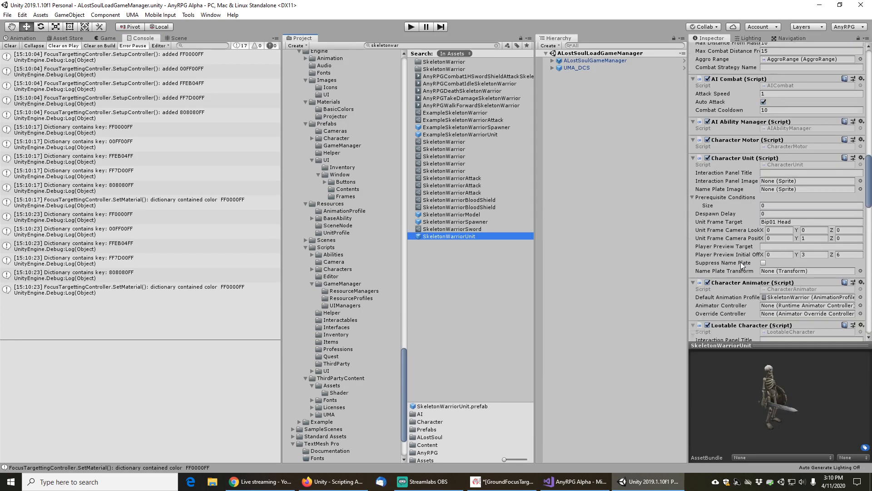
scroll(738, 261, down, 5)
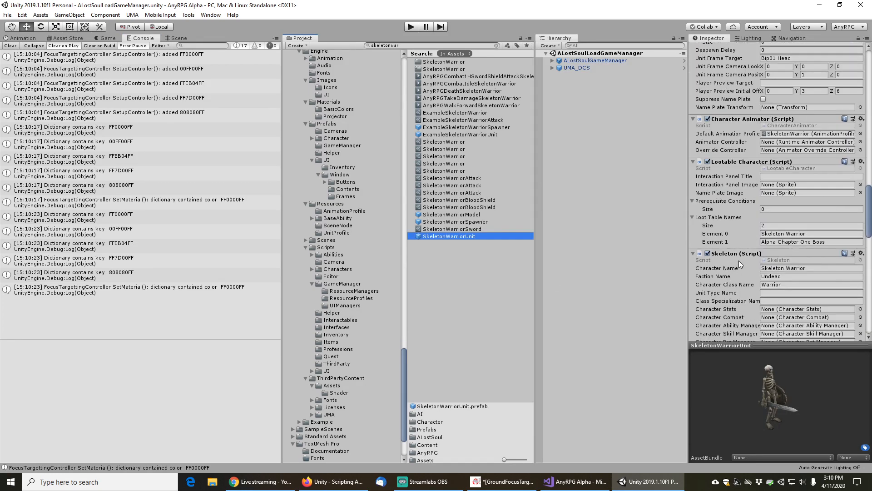
scroll(739, 260, down, 5)
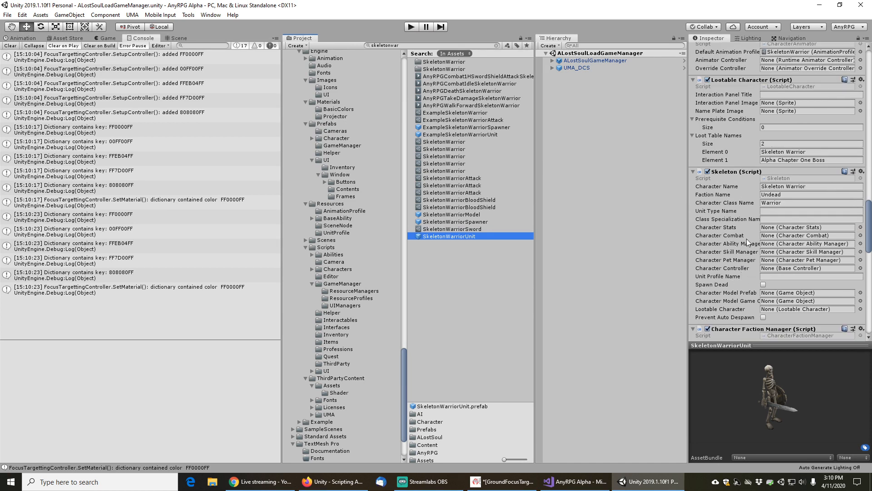
scroll(746, 239, up, 5)
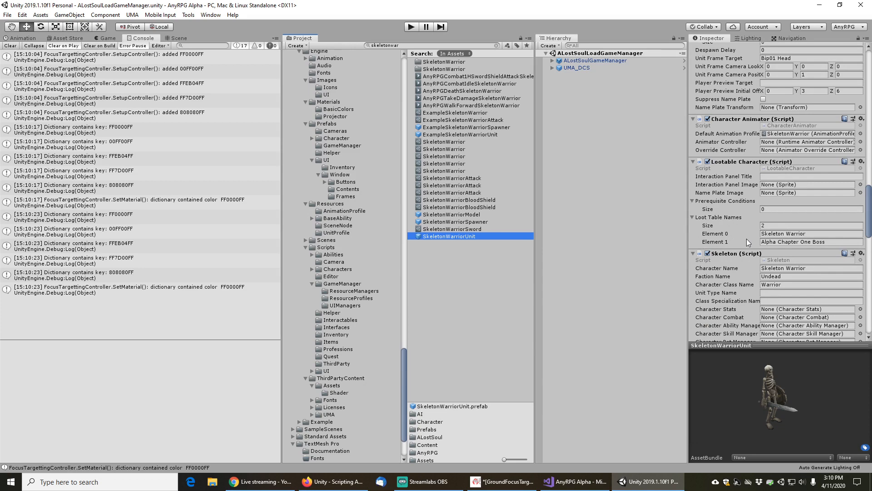
scroll(747, 239, up, 5)
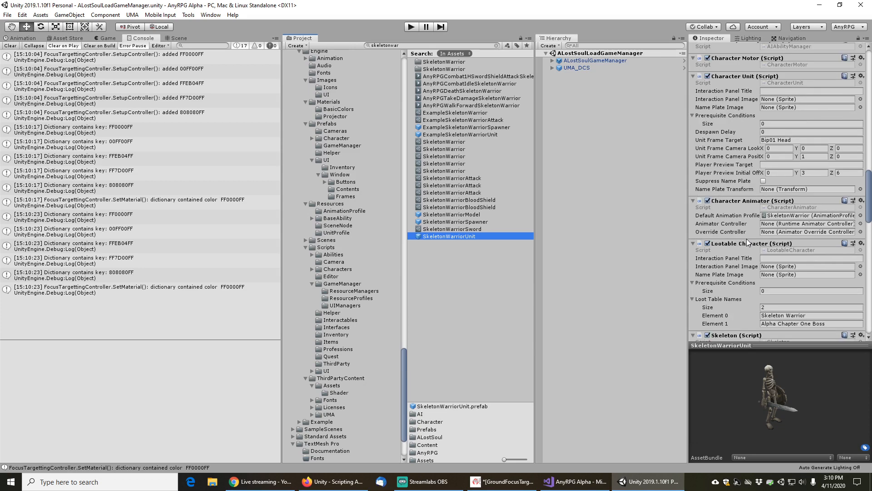
scroll(746, 238, up, 15)
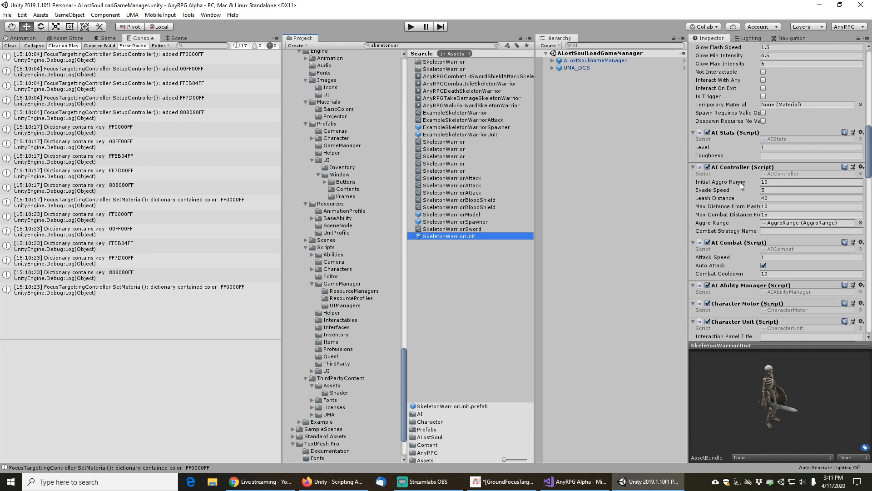
click(767, 156)
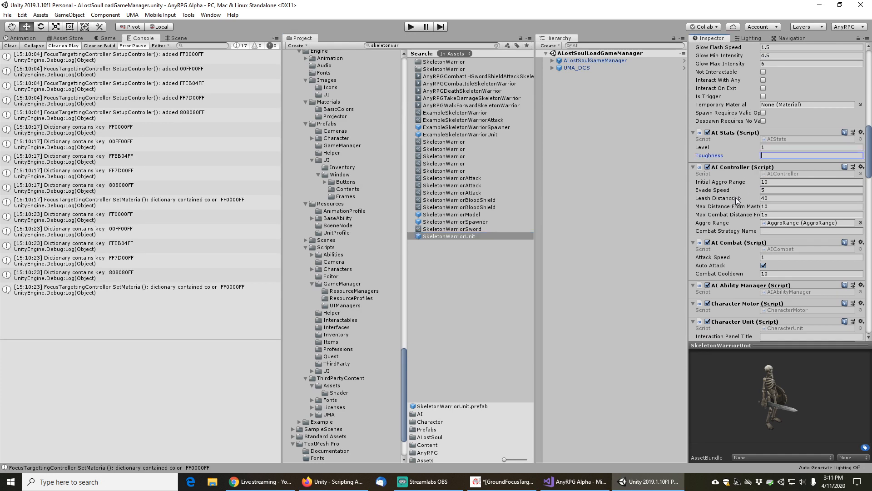
text(2 ma)
key(BackSpace)
key(BackSpace)
text(Man)
Find the 2Man toughness asset and set its Focus Projector Override Map size to 1
click(409, 42)
text(2man)
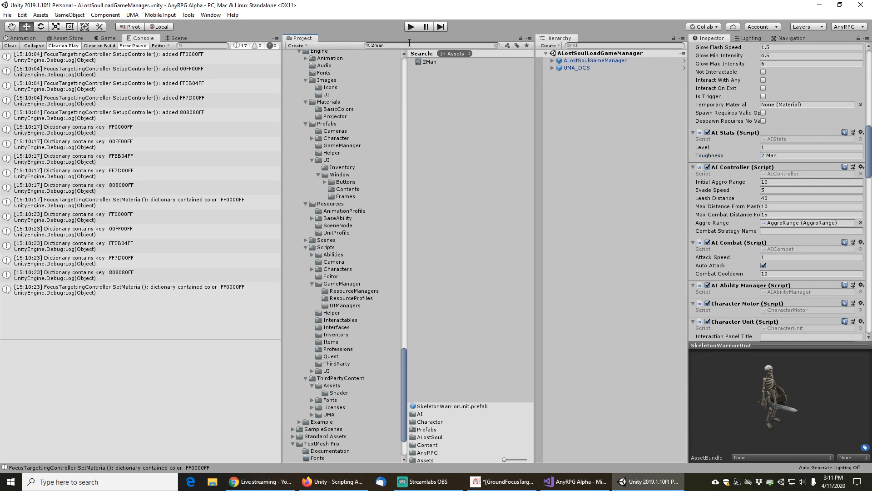
click(421, 62)
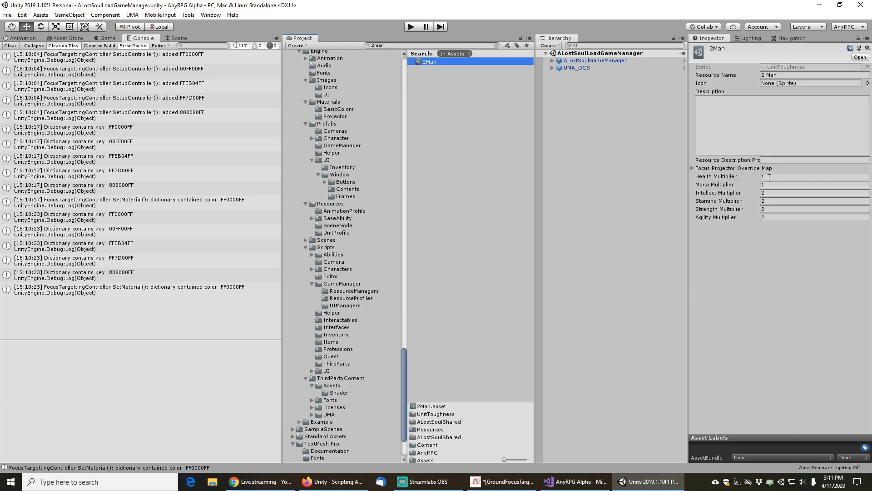
click(692, 168)
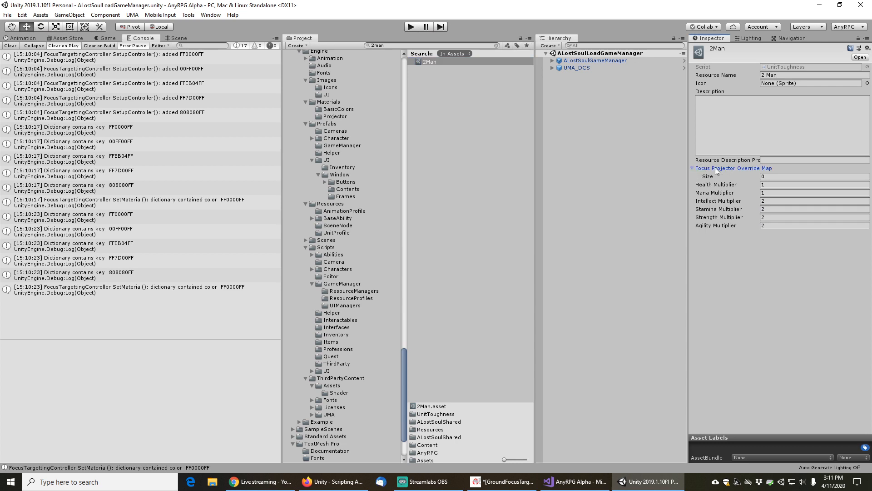
click(761, 177)
text(1)
key(Return)
Set element 0's source color to FF0000 with alpha 0.8941 and its projector material to AnyRPGFocusLightProjectorRedBoss
click(699, 185)
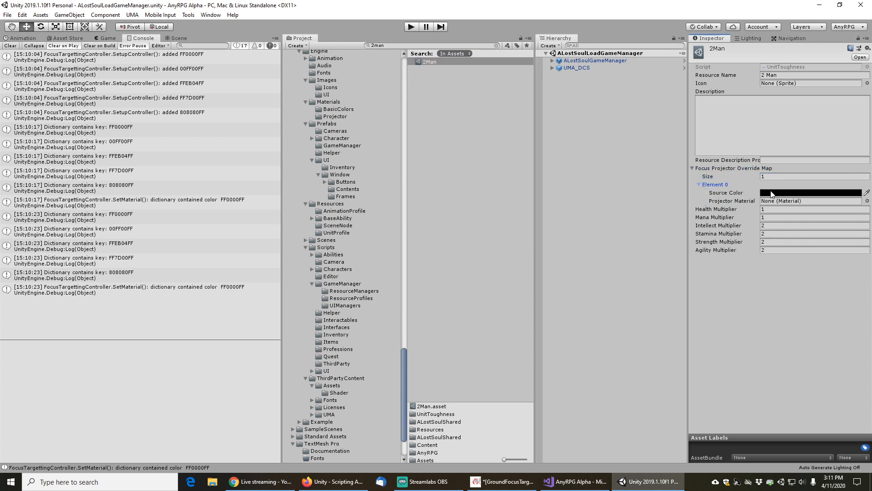
click(775, 194)
drag(489, 135, 520, 116)
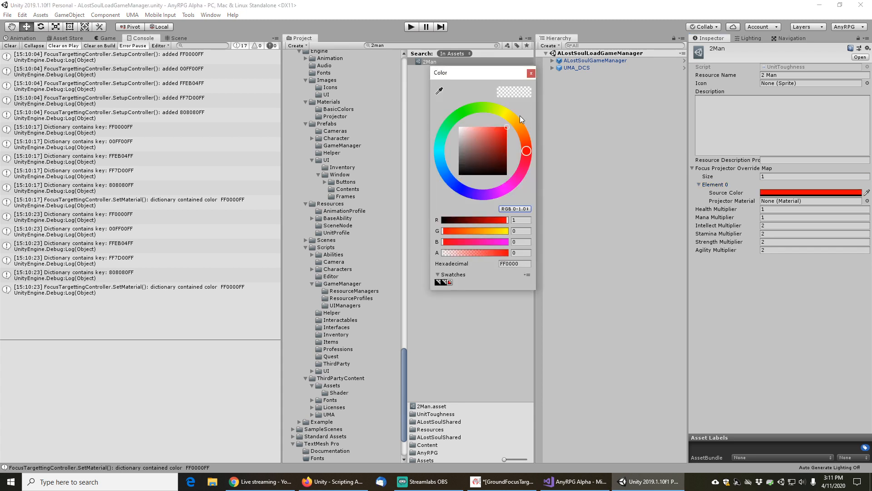
click(506, 253)
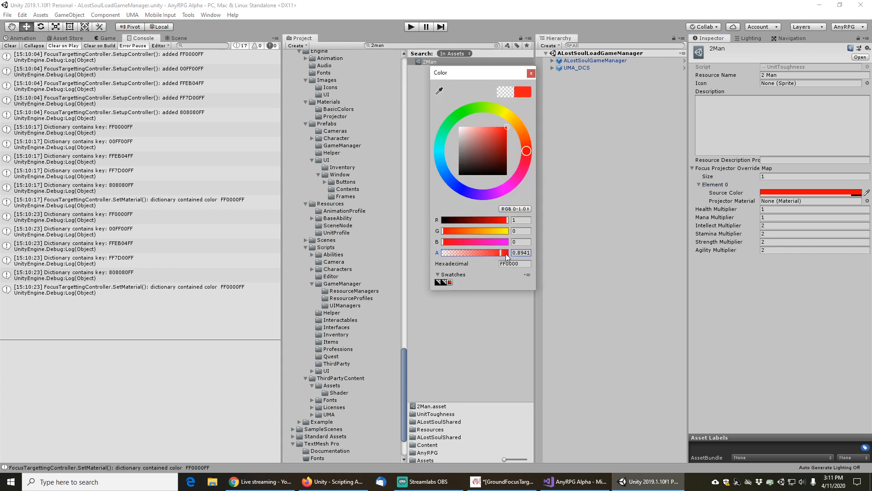
click(532, 73)
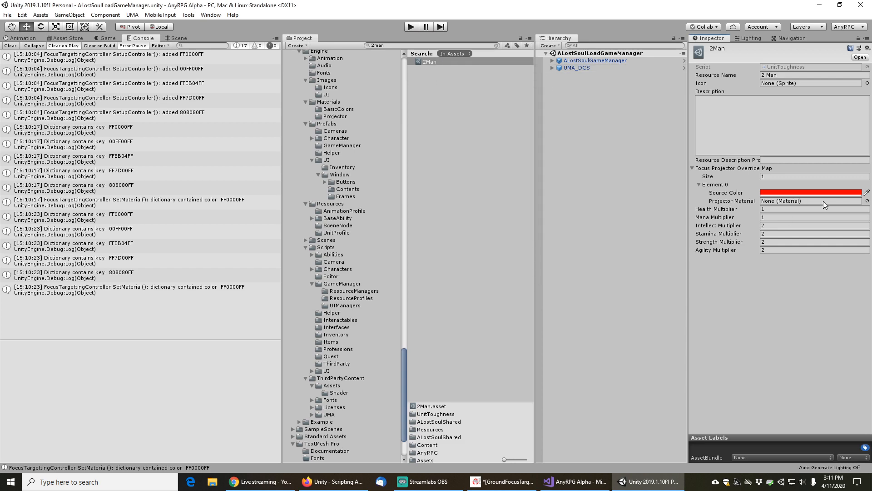
click(868, 200)
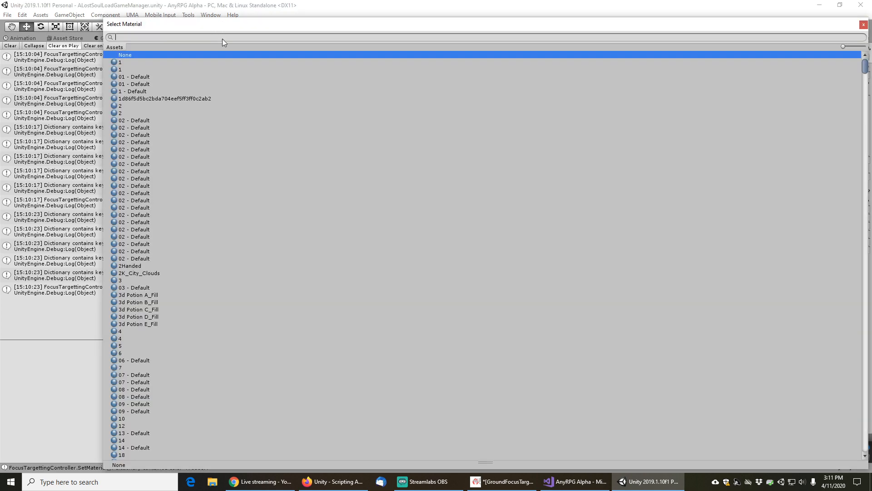
text(projector)
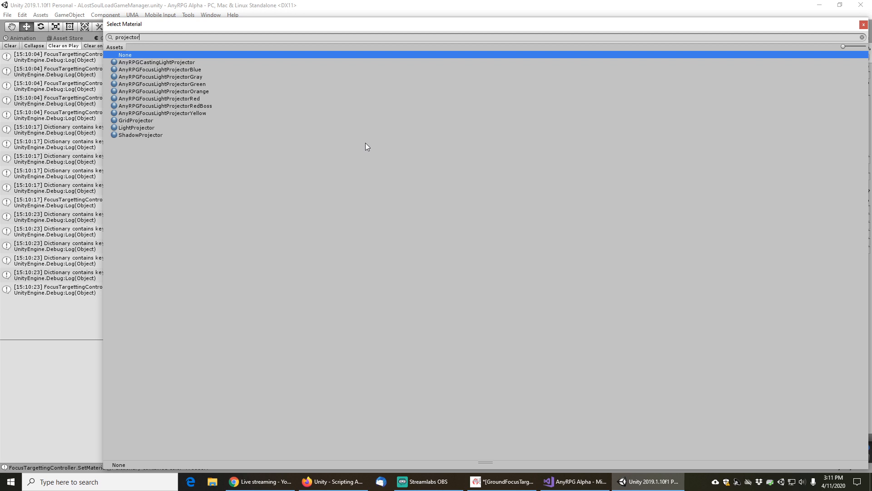
double_click(152, 106)
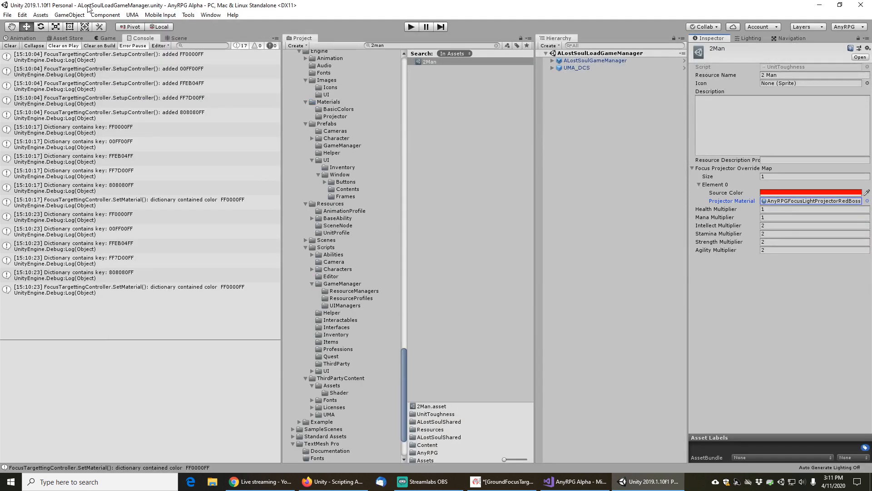
Save the changes and clear the project search
click(7, 14)
click(14, 49)
click(496, 45)
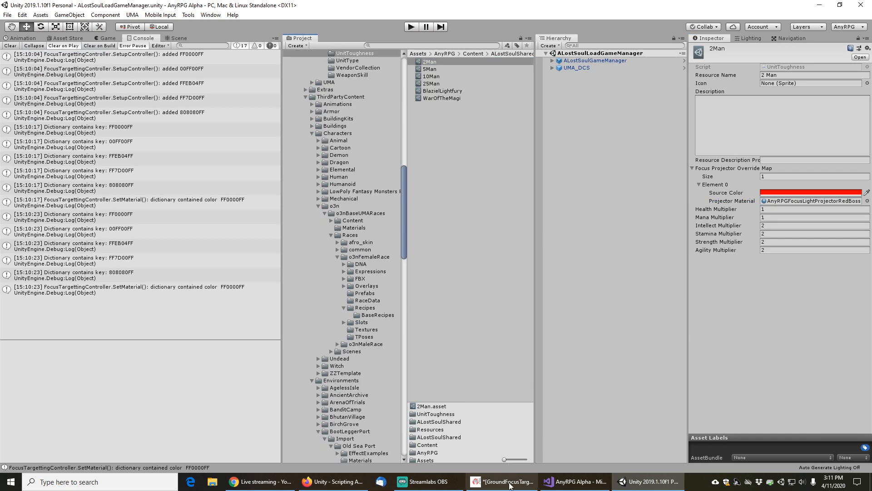
Switch to Visual Studio and review the ProjectorColorMapNode, UnitToughness and FocusTargettingController scripts
click(586, 483)
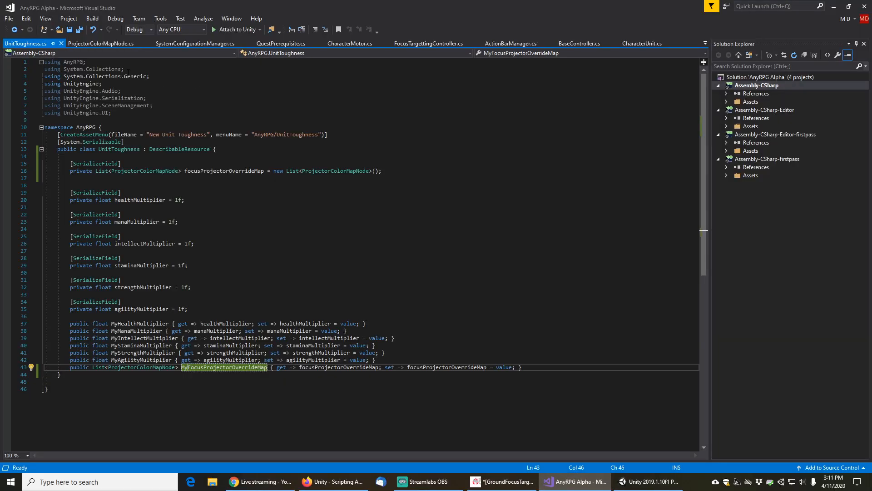
click(108, 44)
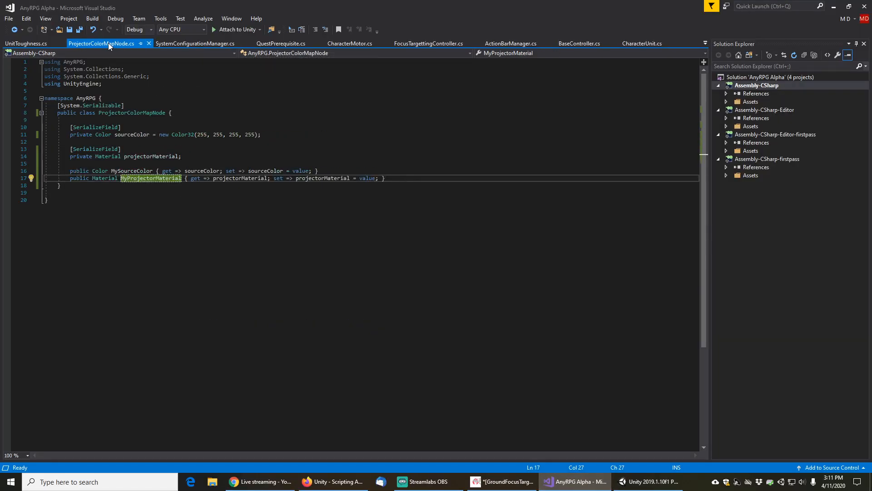
click(36, 44)
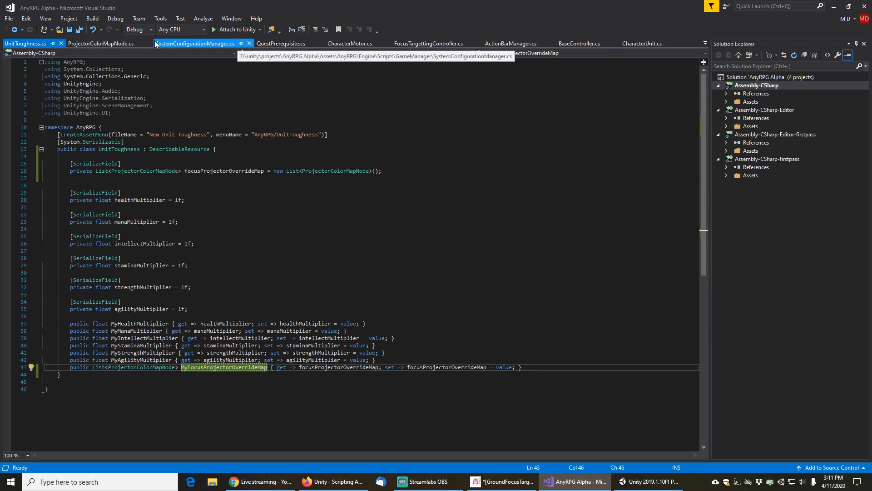
click(424, 44)
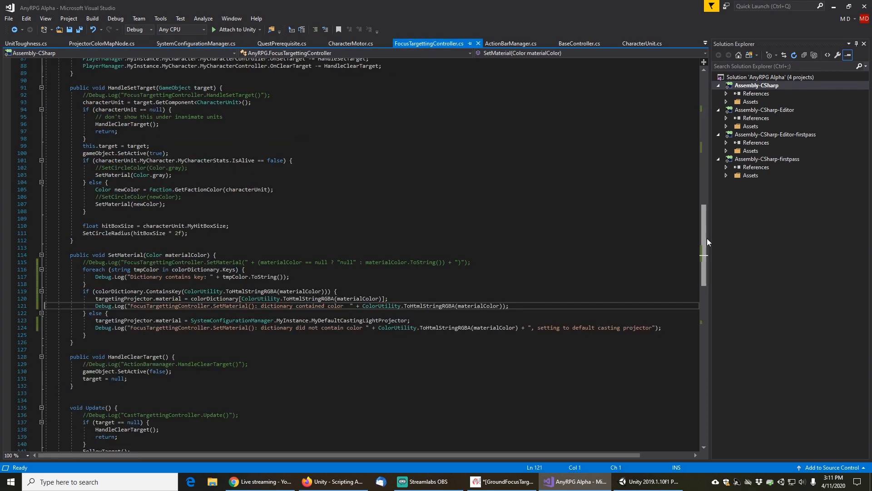
drag(702, 213, 705, 120)
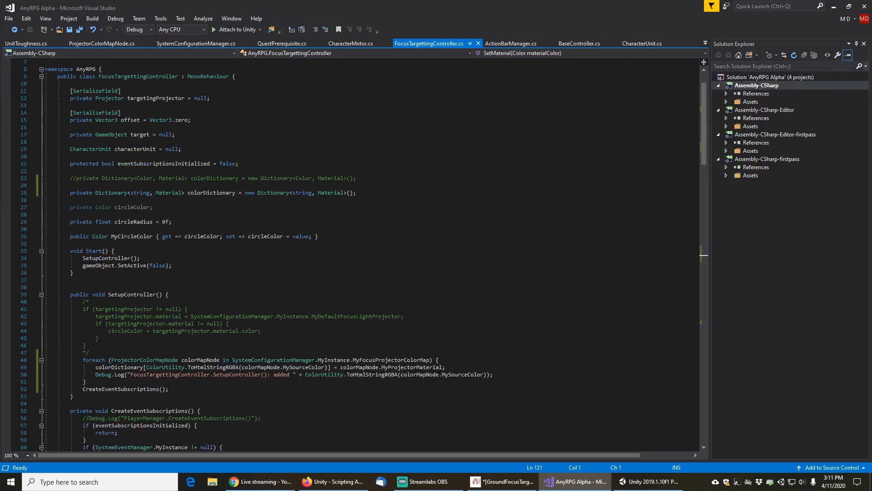
Duplicate the colorDictionary declaration in FocusTargettingController and rename the copy colorOverrideDictionary
click(393, 192)
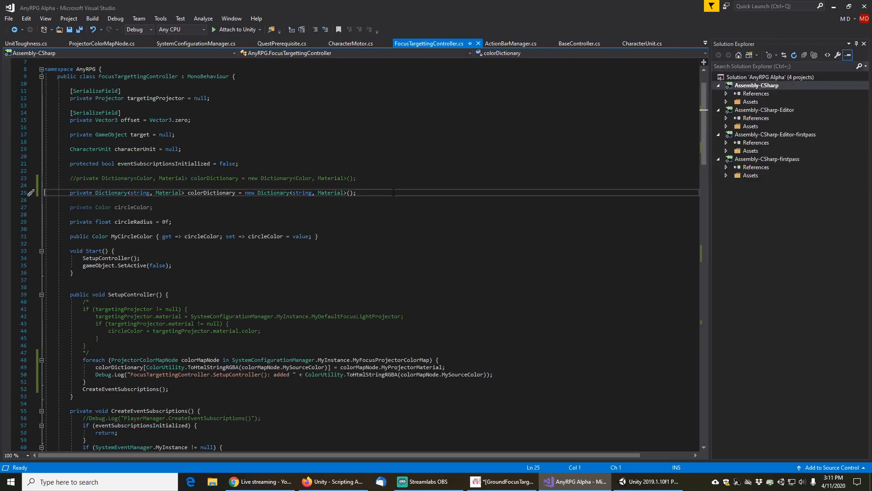
key(Home)
key(Home)
key(shift+Down)
key(ctrl+c)
key(Down)
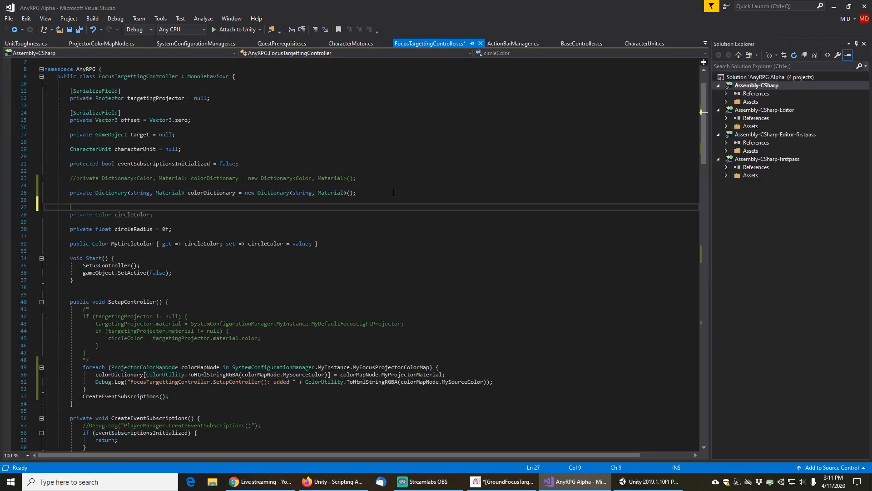
key(ctrl+v)
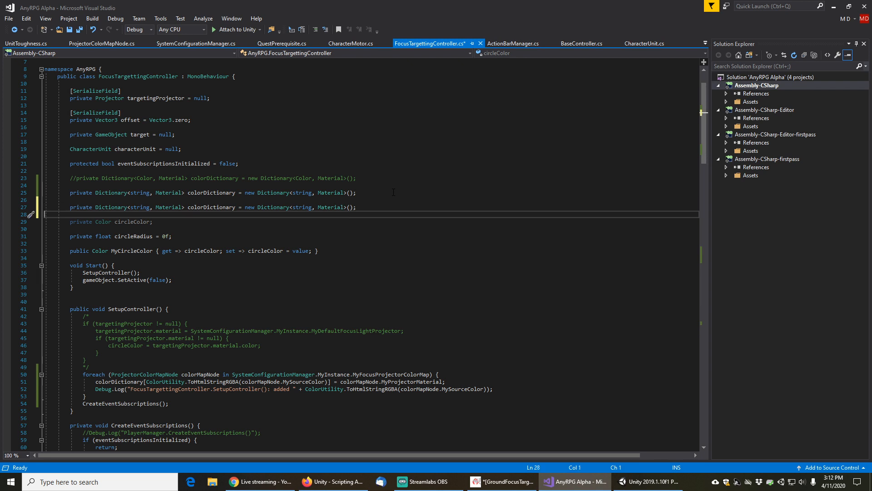
click(191, 208)
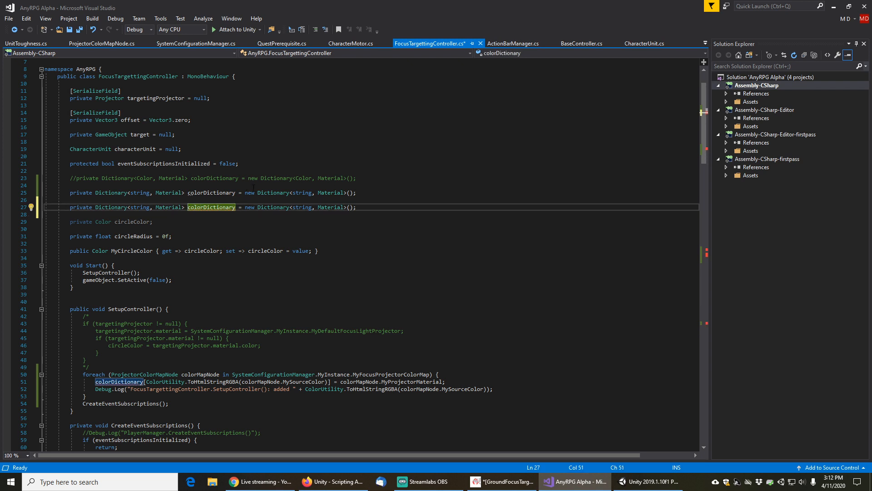
text(Overri)
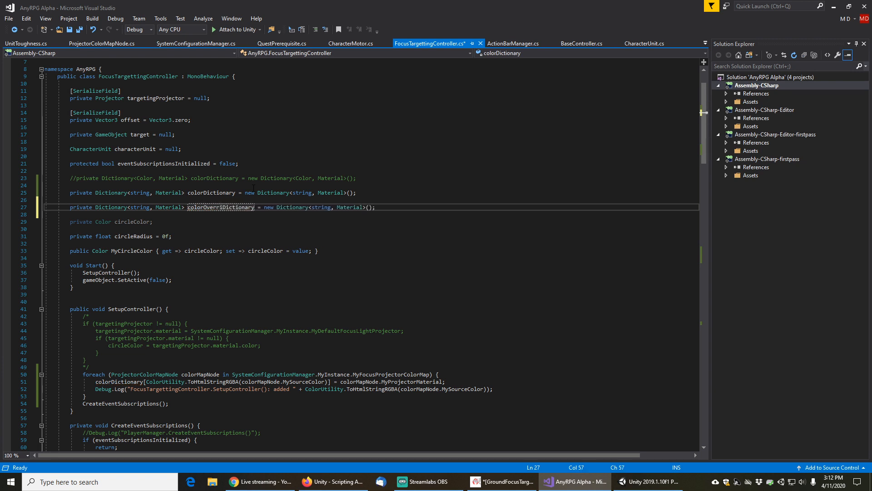
text(de)
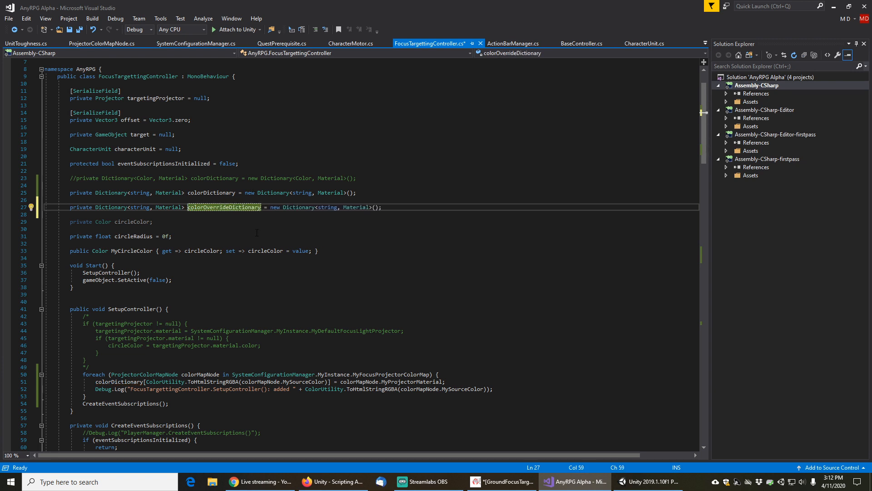
Copy the foreach loop that fills colorDictionary from SetupController into HandleSetTarget, right after gameObject.SetActive(true)
scroll(314, 263, down, 4)
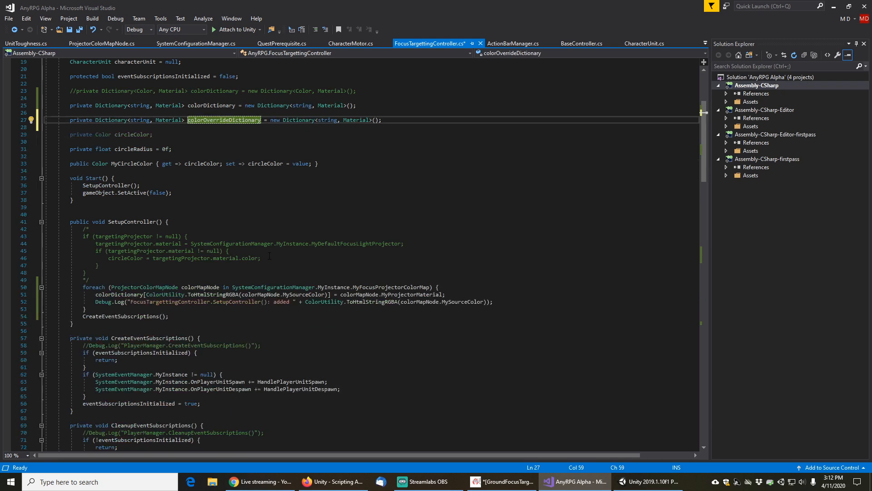
scroll(269, 256, down, 3)
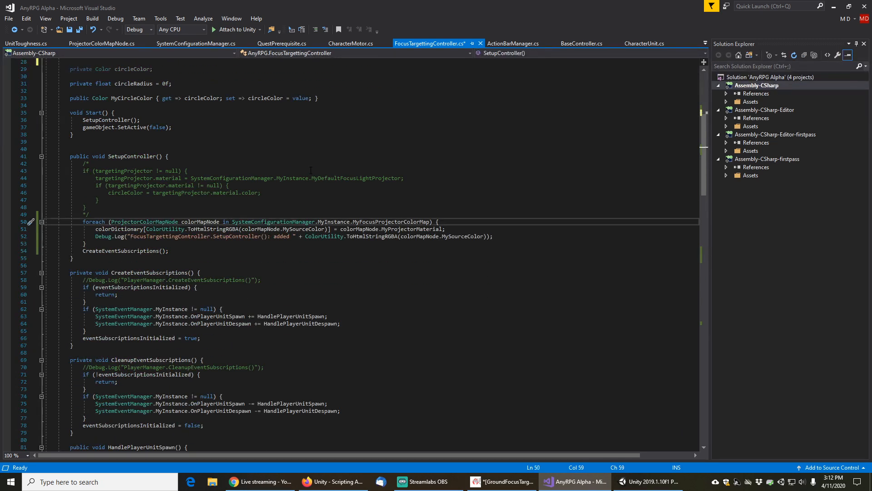
key(Home)
key(Home)
key(shift+Down)
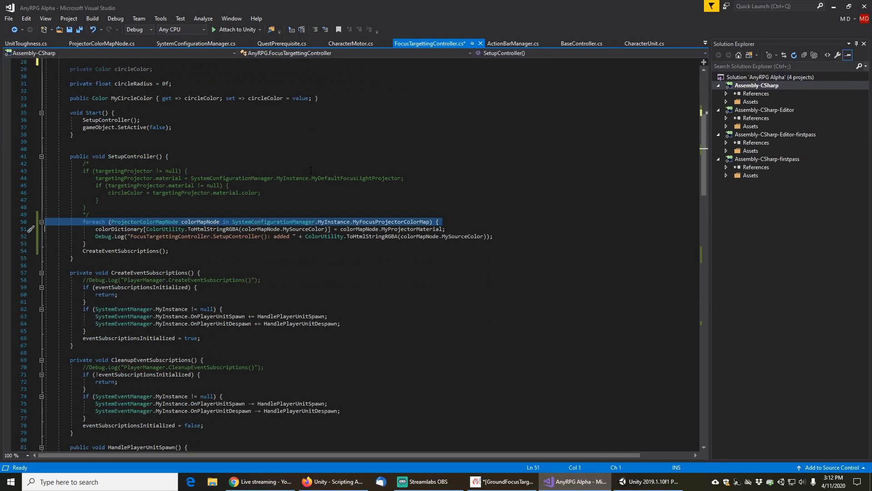
key(shift+Down)
key(shift+Down)
key(shift+Down)
key(ctrl+c)
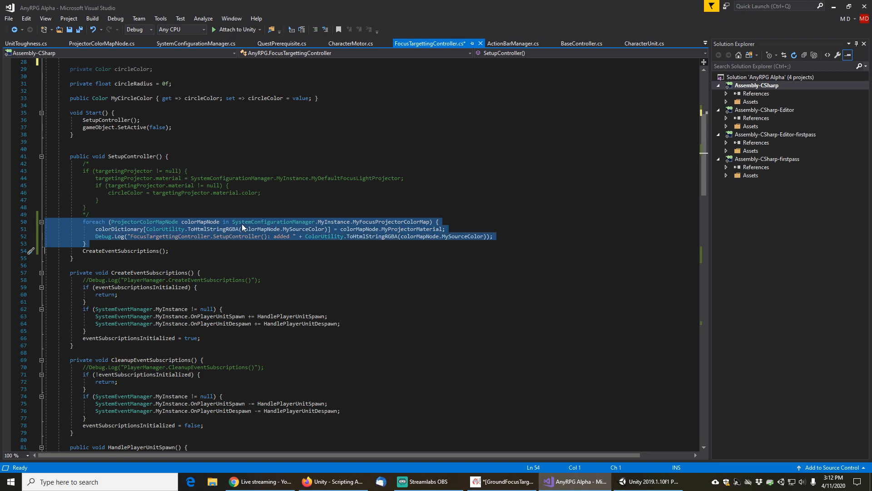
scroll(184, 302, down, 3)
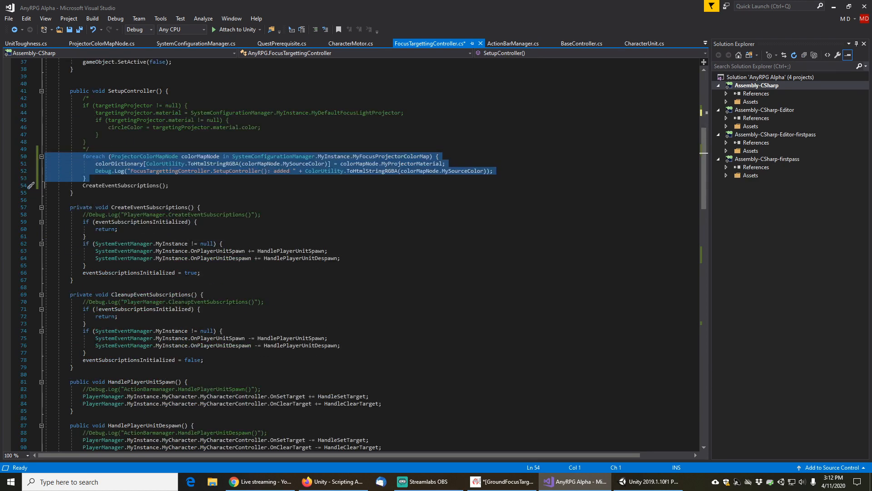
scroll(185, 302, down, 5)
scroll(185, 303, down, 5)
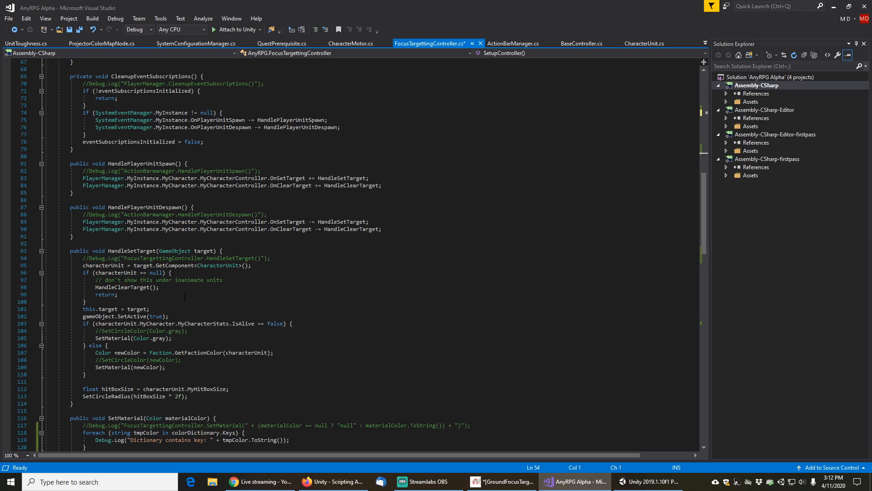
scroll(171, 298, down, 2)
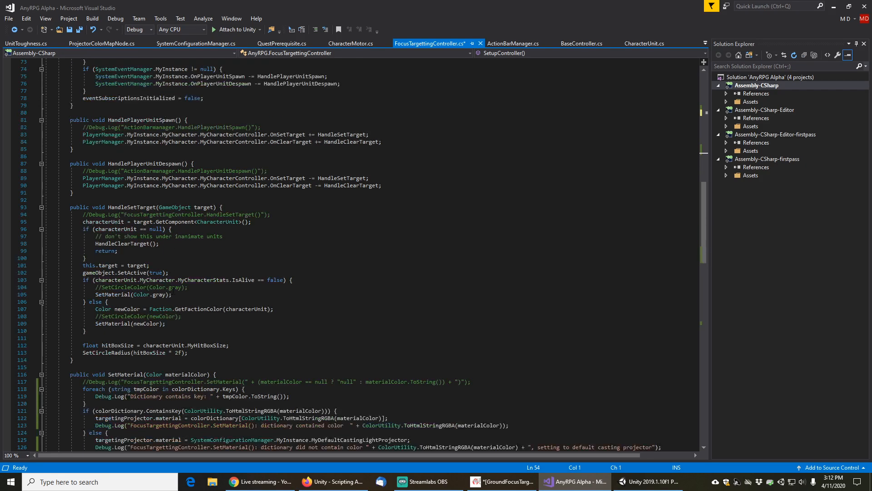
click(182, 272)
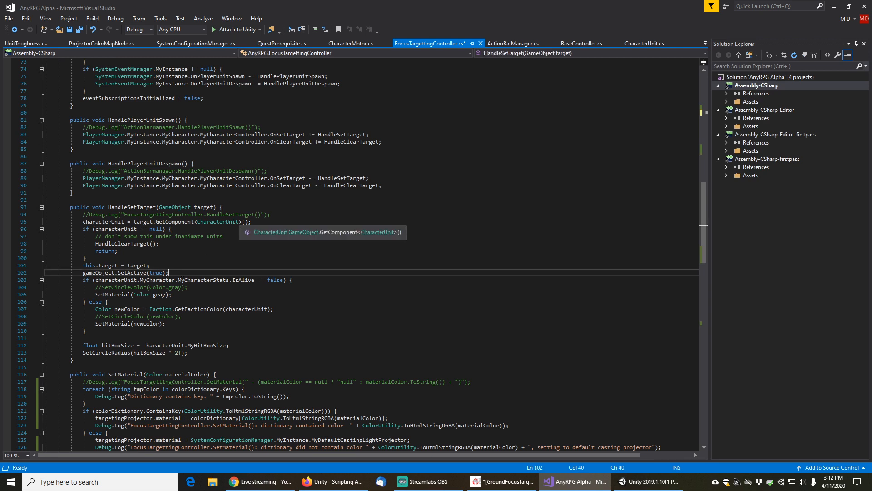
key(Return)
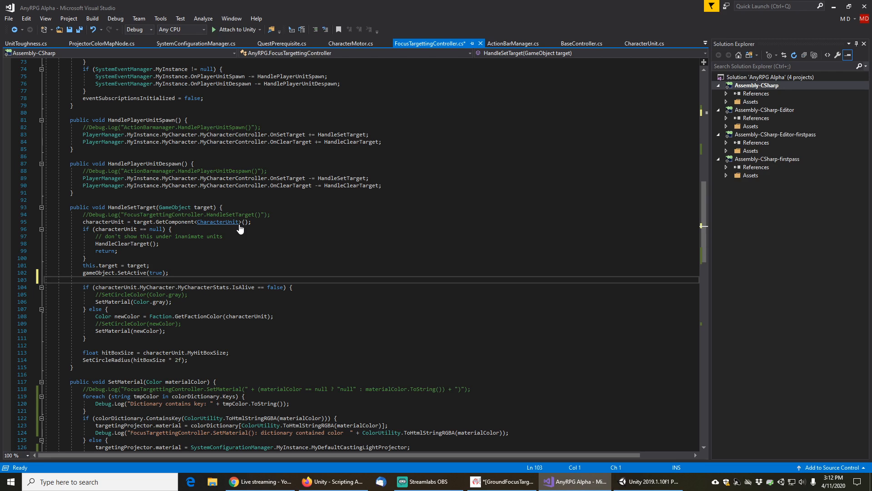
key(ctrl+v)
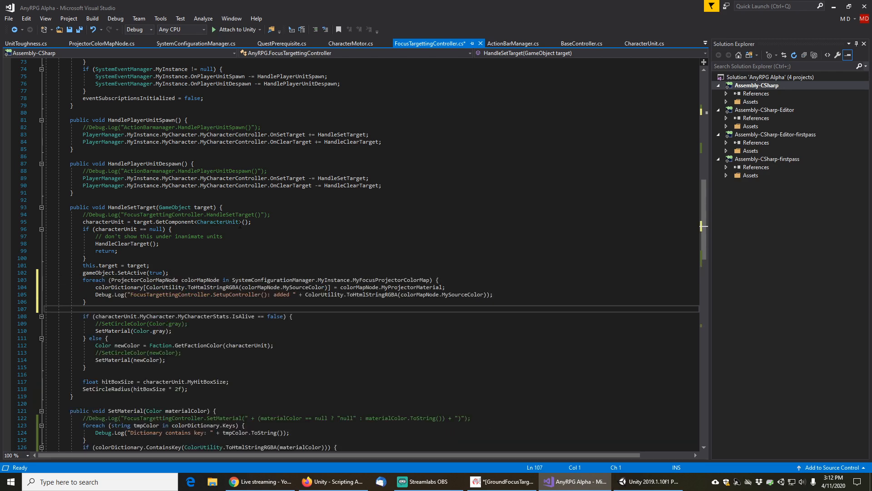
Open a blank line above the pasted loop and change the loop's dictionary to colorOverrideDictionary
key(Up)
key(Up)
key(Up)
key(Up)
key(Up)
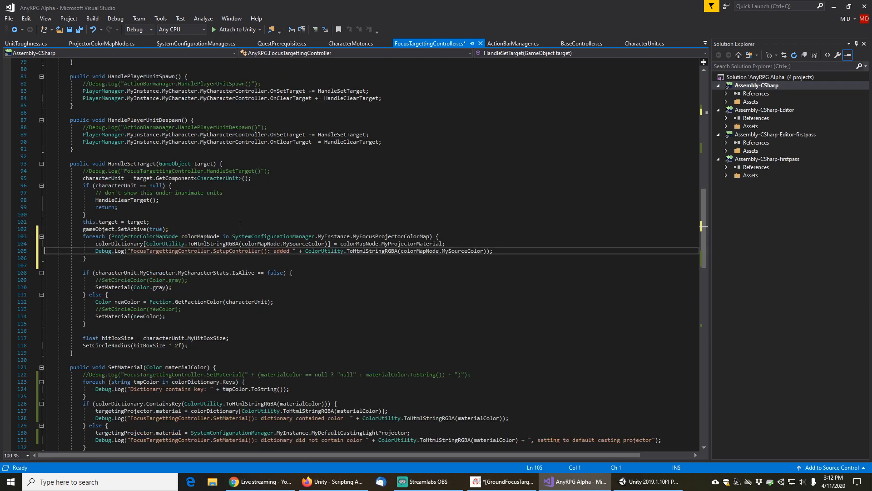
key(End)
key(Return)
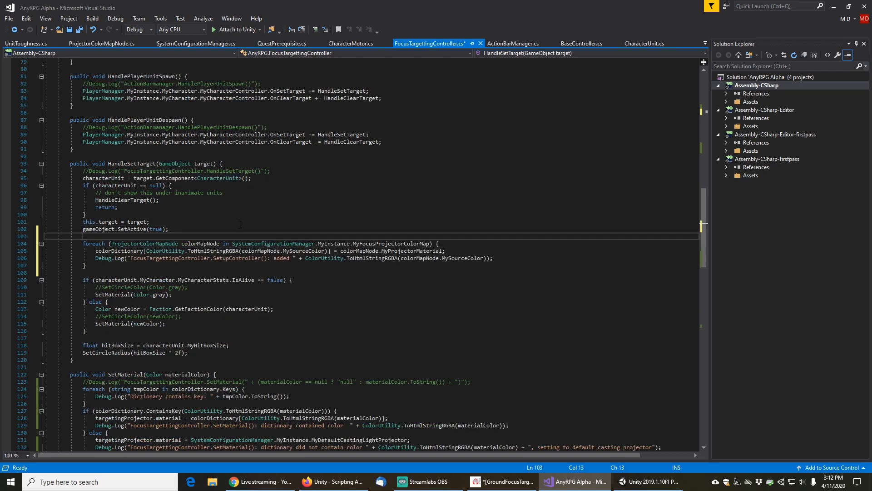
click(111, 252)
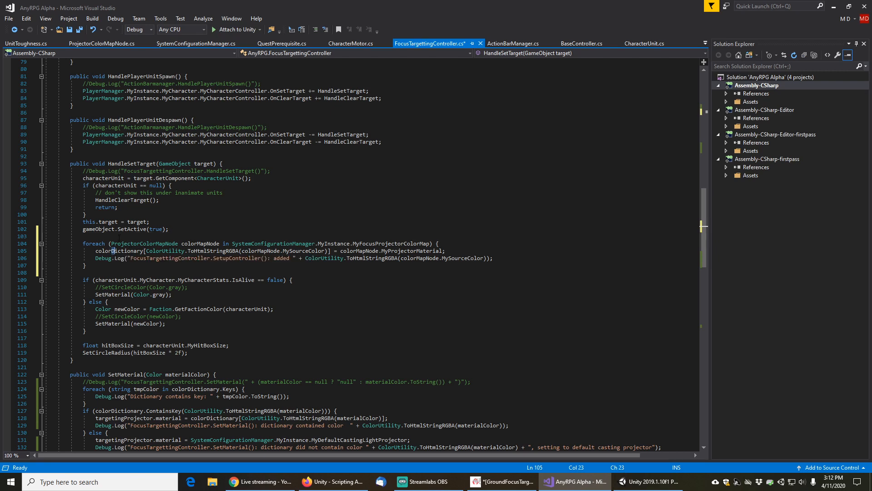
text(Override)
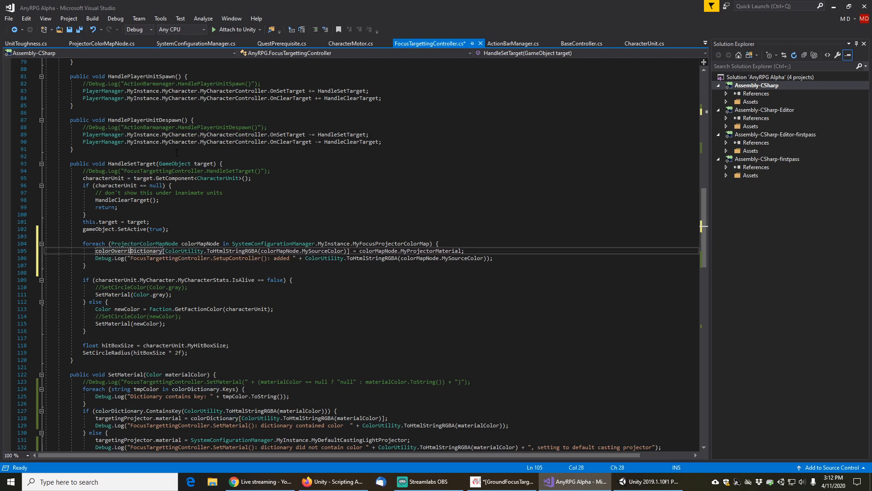
On the blank line above the pasted loop, add a call that clears colorOverrideDictionary
key(Up)
key(Up)
text(c)
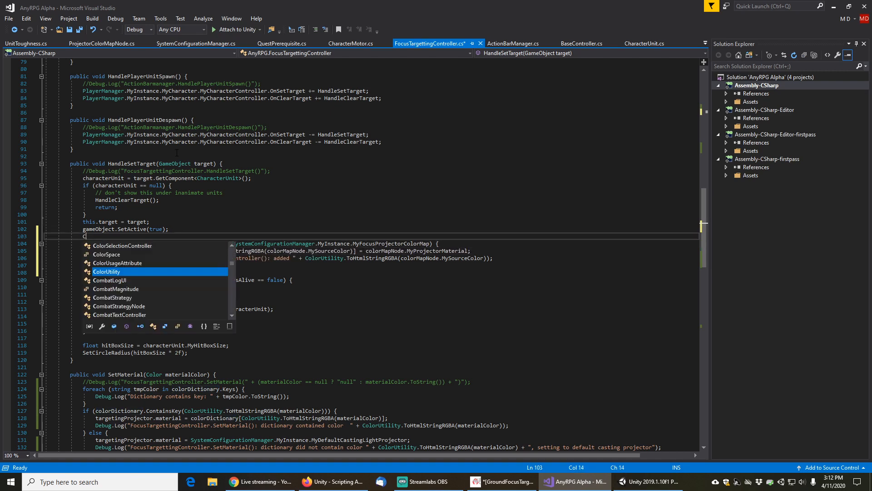
text(olorOverrideDictionary)
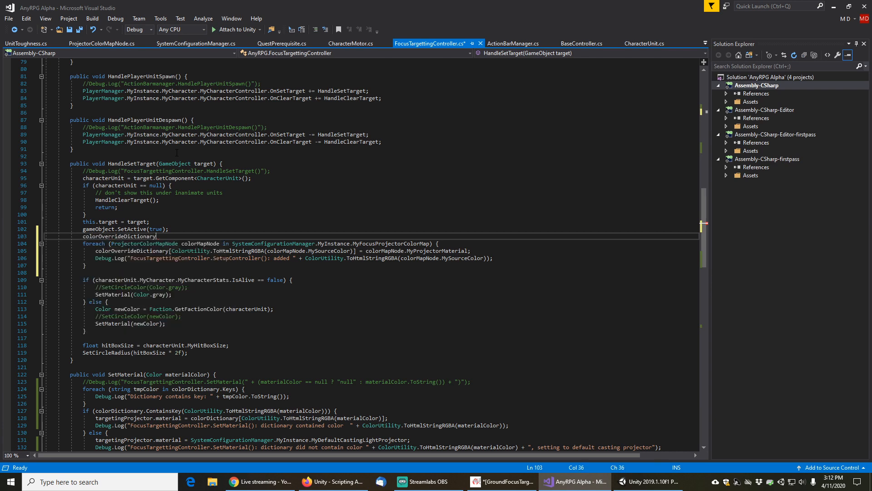
text( = new Dictionary<string, Material>();)
key(Left)
key(Left)
key(Left)
key(Left)
key(Left)
key(Left)
key(Left)
key(Left)
key(Left)
key(Left)
key(Left)
key(Left)
key(Left)
key(Left)
key(Left)
key(Left)
key(Left)
key(Left)
key(Left)
key(Left)
key(Left)
key(Left)
key(Left)
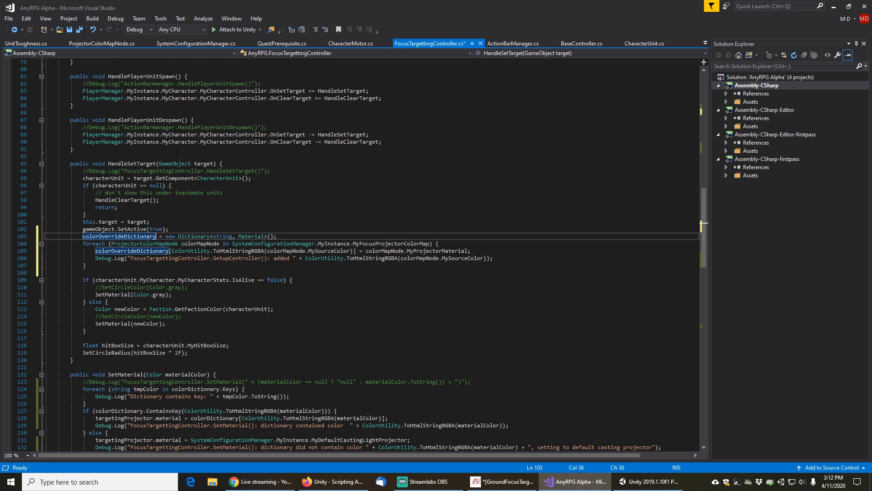
key(shift+End)
text(.clear();)
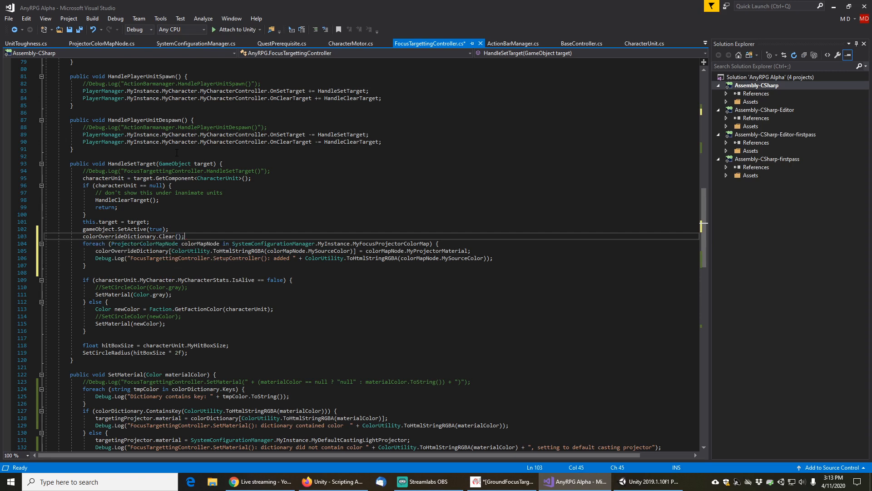
key(Down)
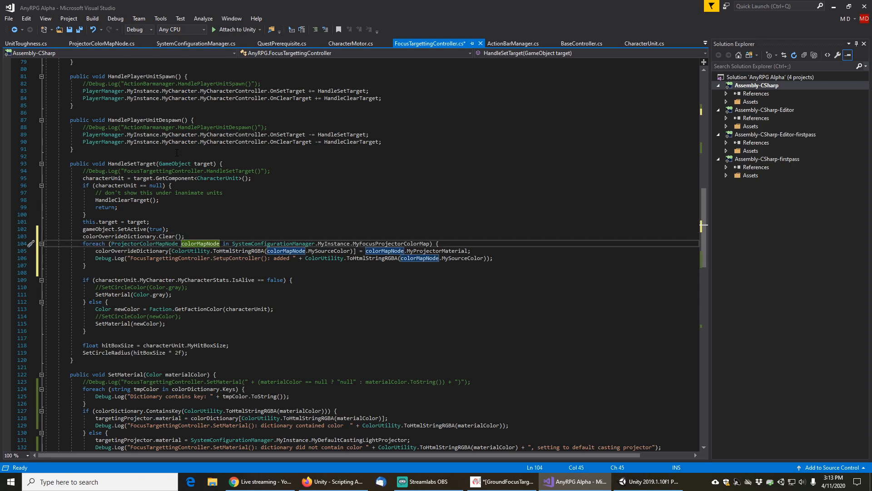
key(End)
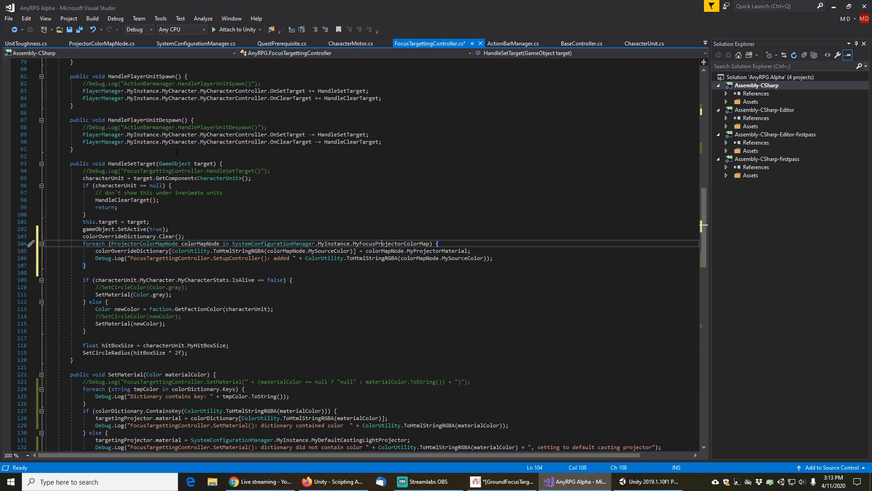
key(Up)
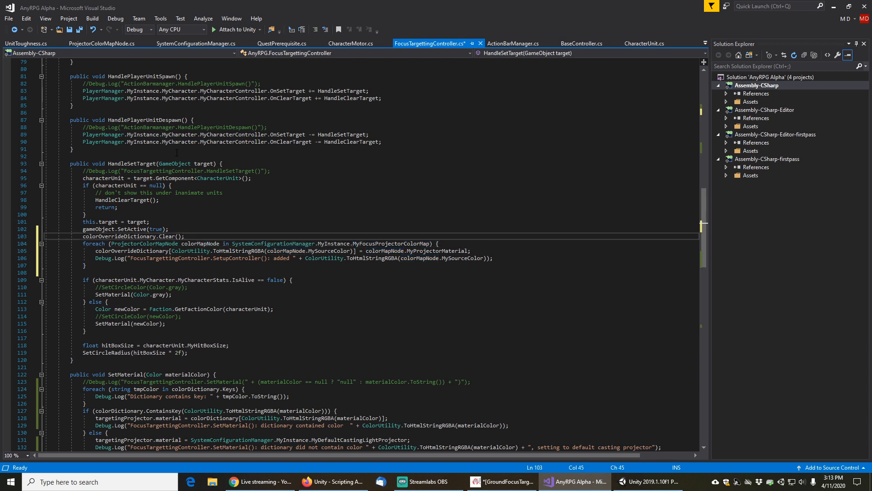
key(Return)
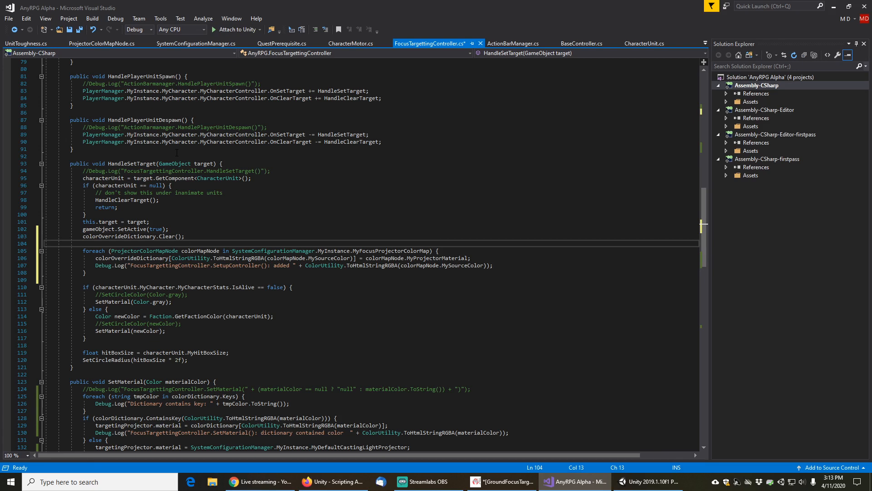
key(shift+End)
key(Delete)
key(Delete)
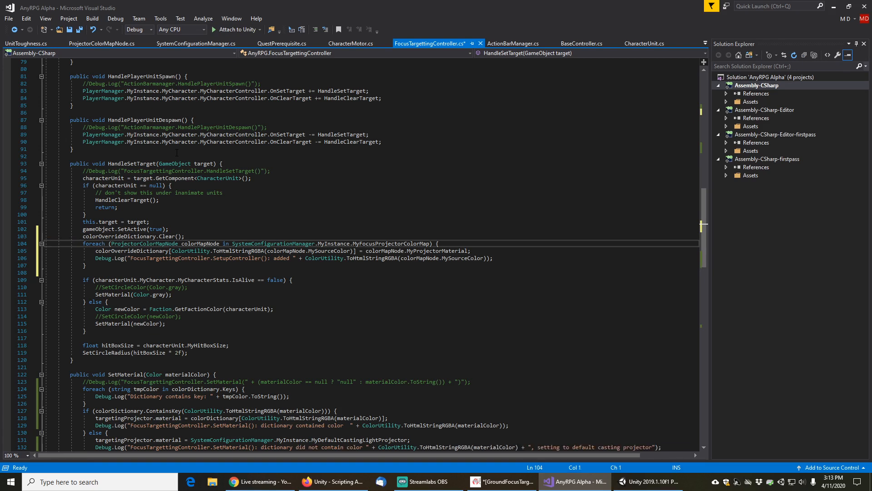
key(Home)
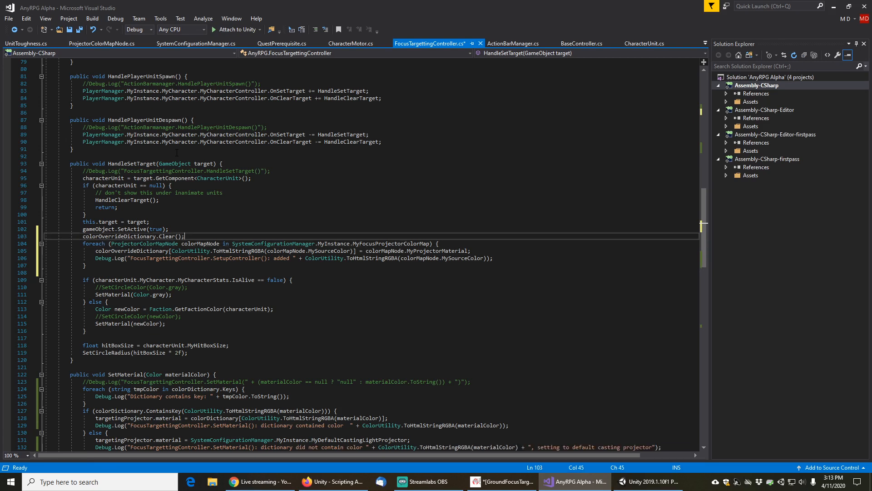
Insert an if block after the Clear call, with characterUnit starting its condition
key(Return)
key(Up)
text(if)
key(Tab)
key(Tab)
text(characteru)
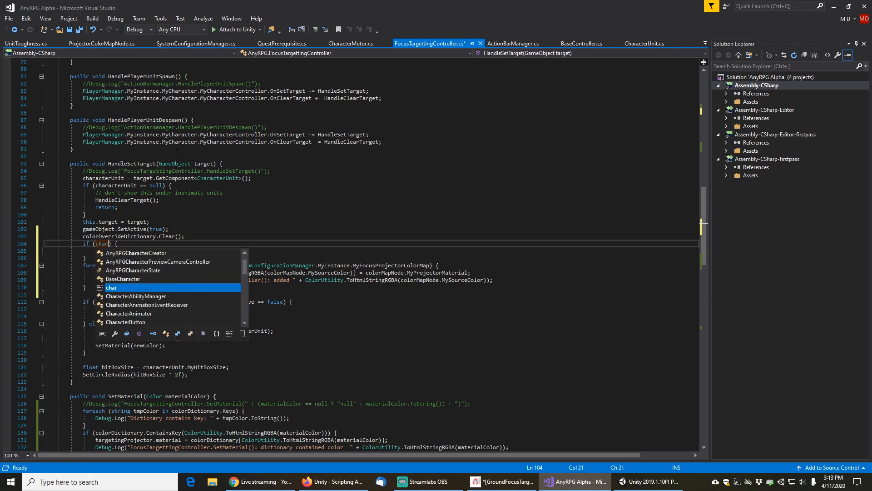
text(.mycharac)
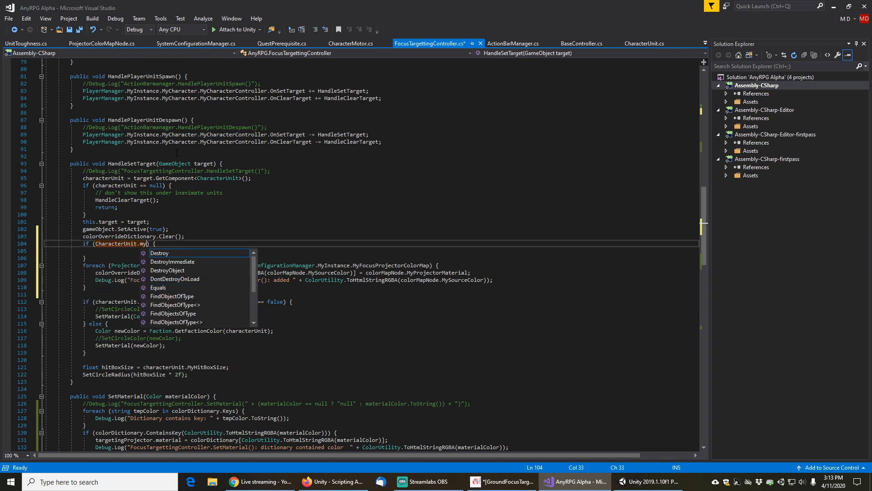
key(BackSpace)
key(BackSpace)
key(BackSpace)
key(BackSpace)
key(BackSpace)
key(BackSpace)
key(BackSpace)
key(BackSpace)
key(BackSpace)
key(BackSpace)
key(BackSpace)
key(BackSpace)
key(BackSpace)
key(BackSpace)
key(BackSpace)
key(BackSpace)
key(BackSpace)
key(BackSpace)
key(BackSpace)
key(BackSpace)
text(characterun)
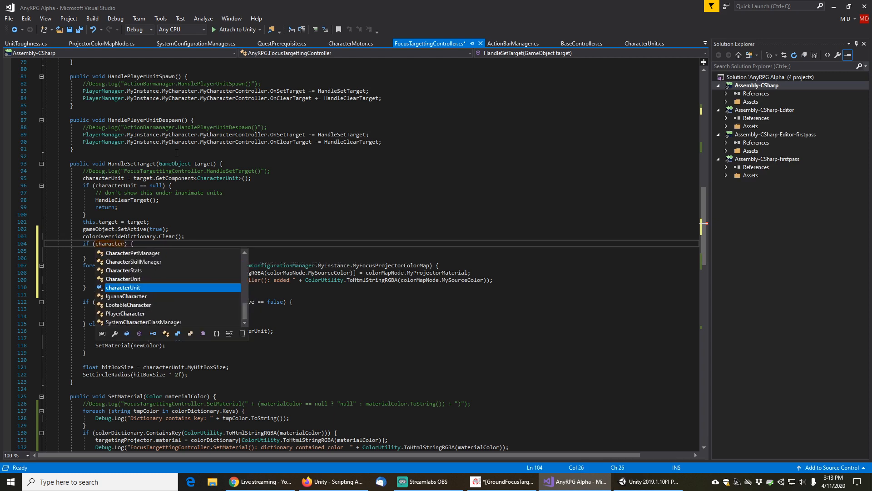
key(Down)
key(Tab)
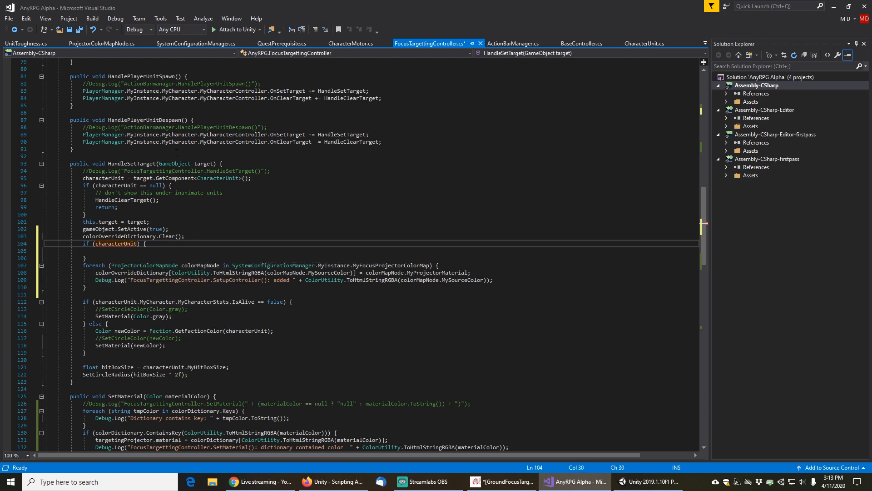
Complete the if condition to check that characterUnit.MyCharacter.MyCharacterStats.MyToughness != null
text(.my)
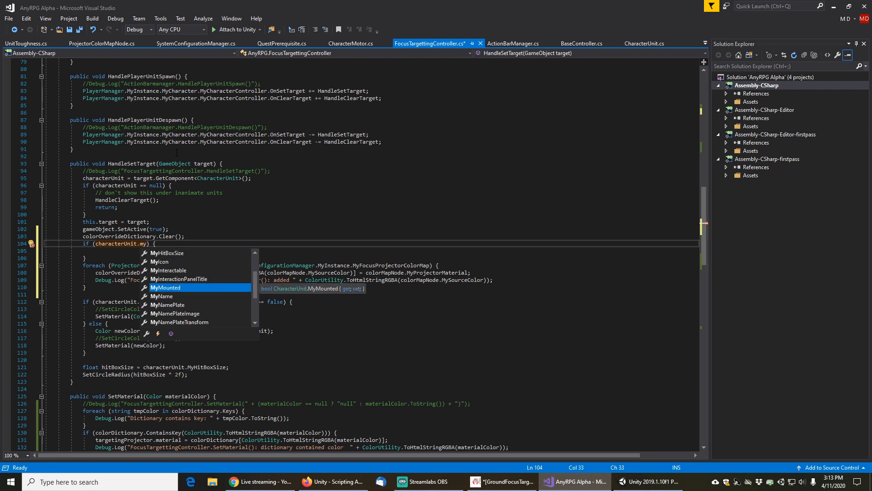
text(Character.m)
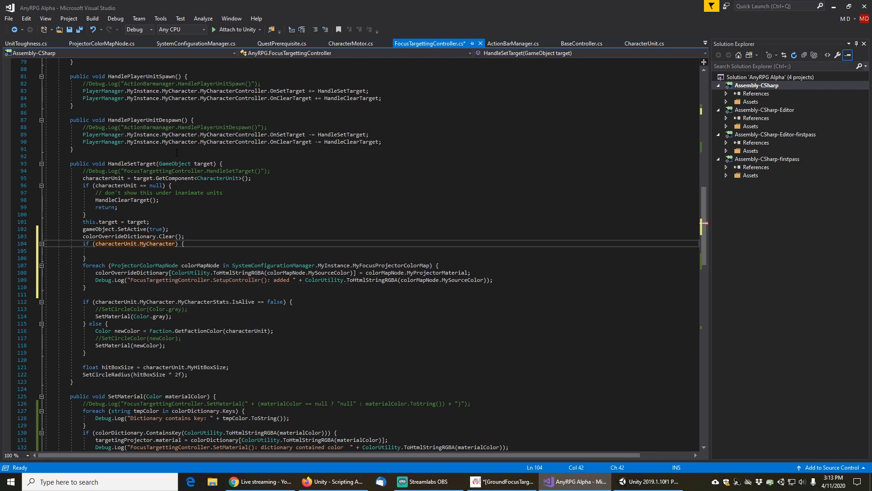
text(ycharacters)
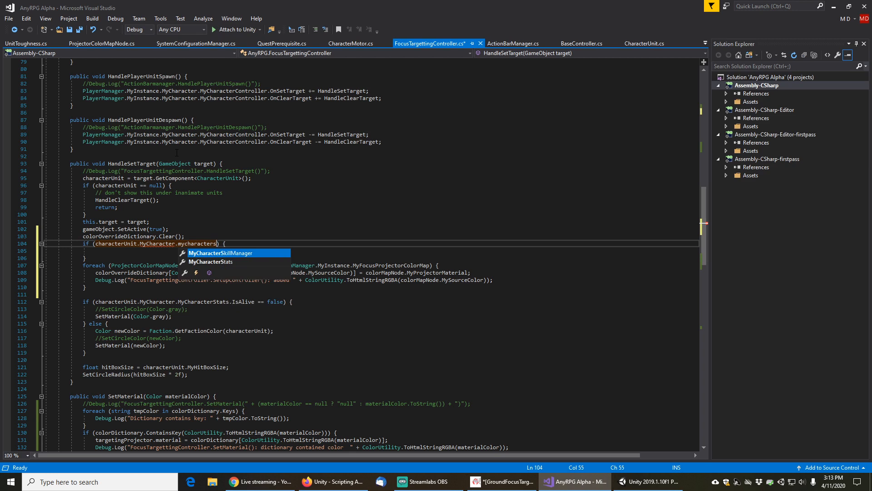
text(t)
key(Tab)
text(.)
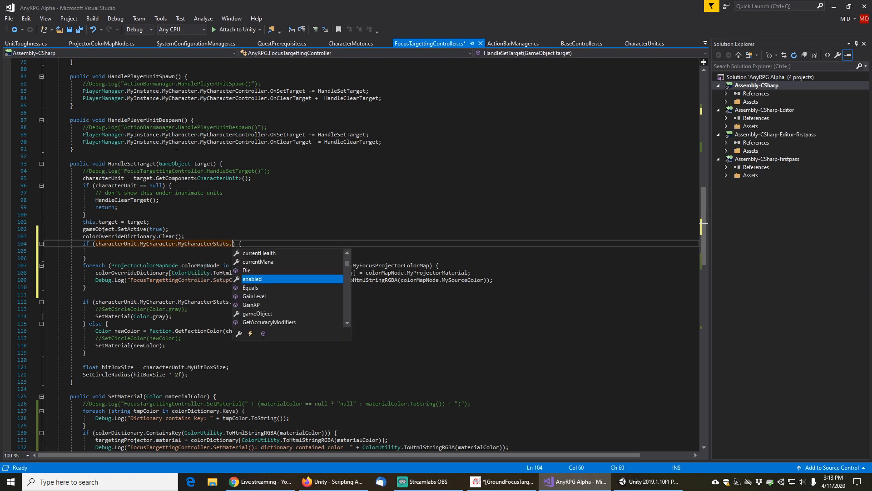
text(mytoug)
key(Tab)
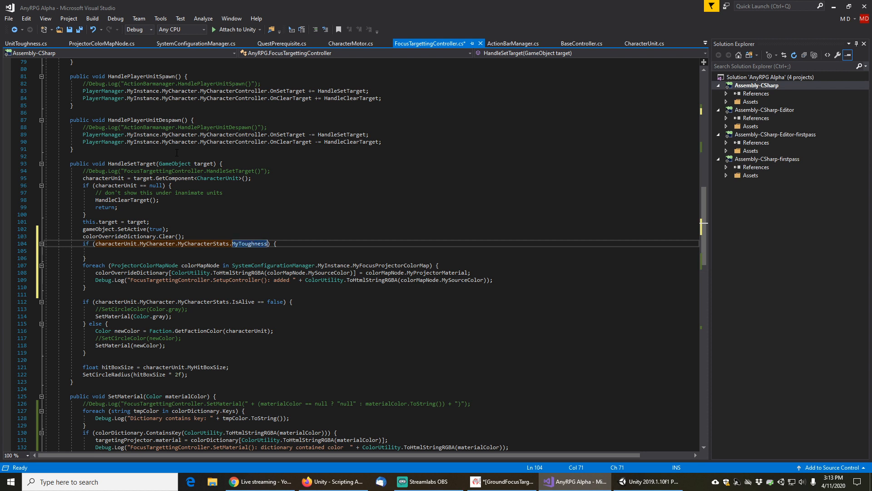
mouse_move(256, 244)
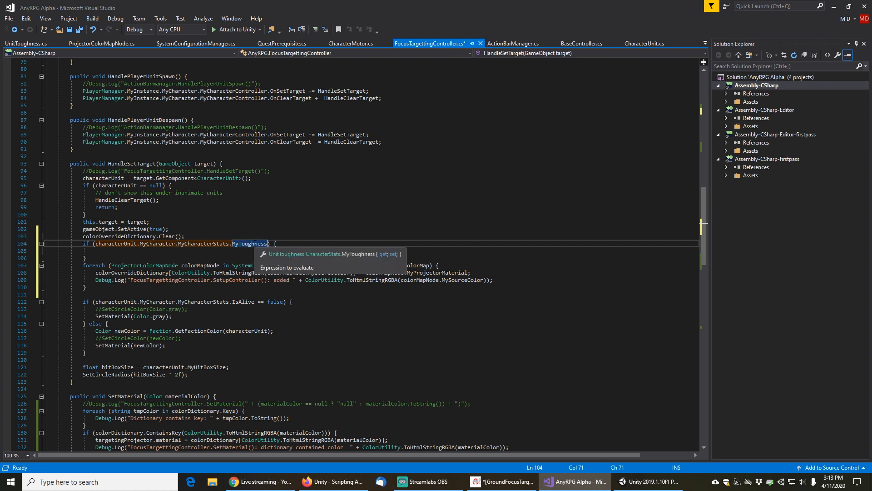
text(!= nu)
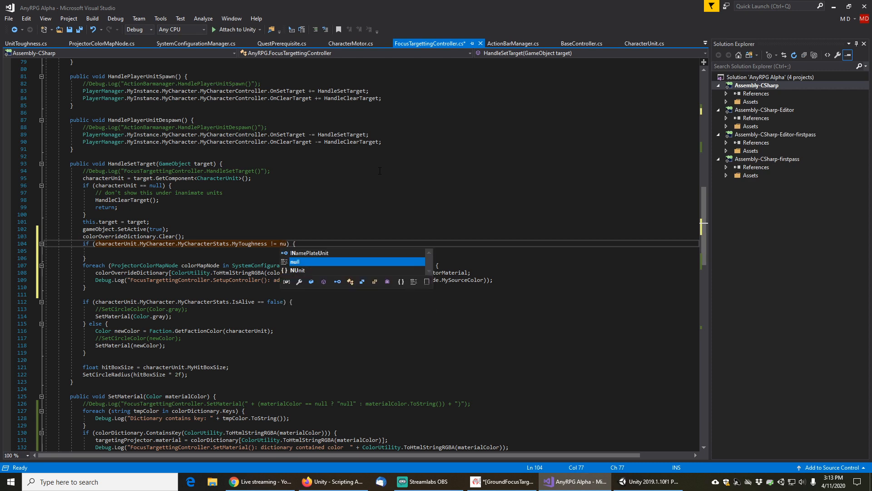
text(ll)
Move the colorOverrideDictionary foreach loop inside the new if block and remove the leftover blank line
key(End)
key(Down)
key(Down)
key(Down)
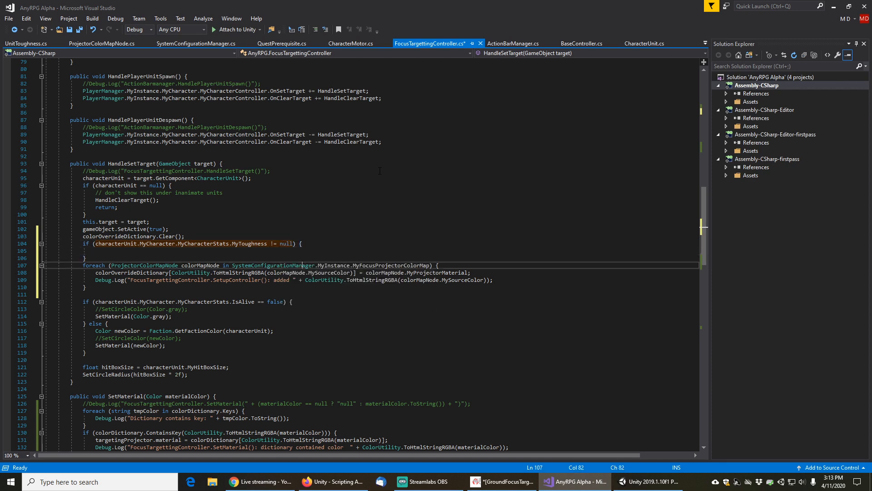
key(Home)
key(Home)
key(shift+Down)
key(shift+Down)
key(shift+Down)
key(shift+Down)
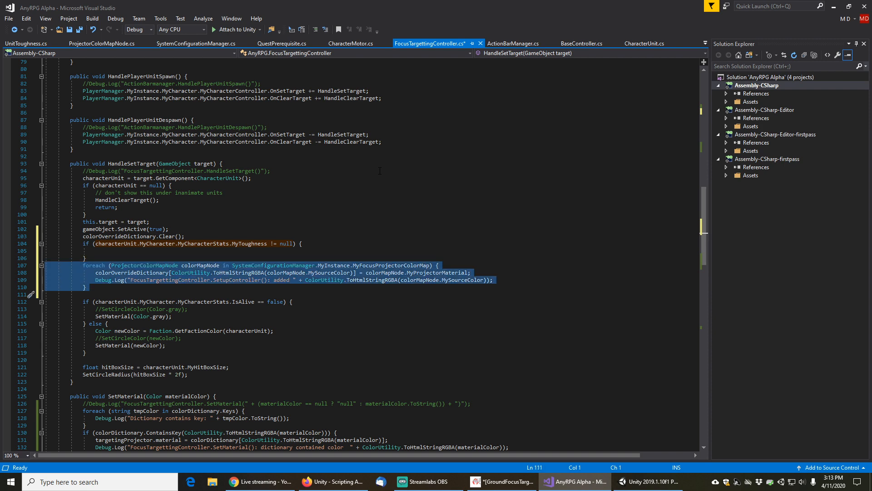
key(ctrl+x)
key(Up)
key(Up)
key(ctrl+v)
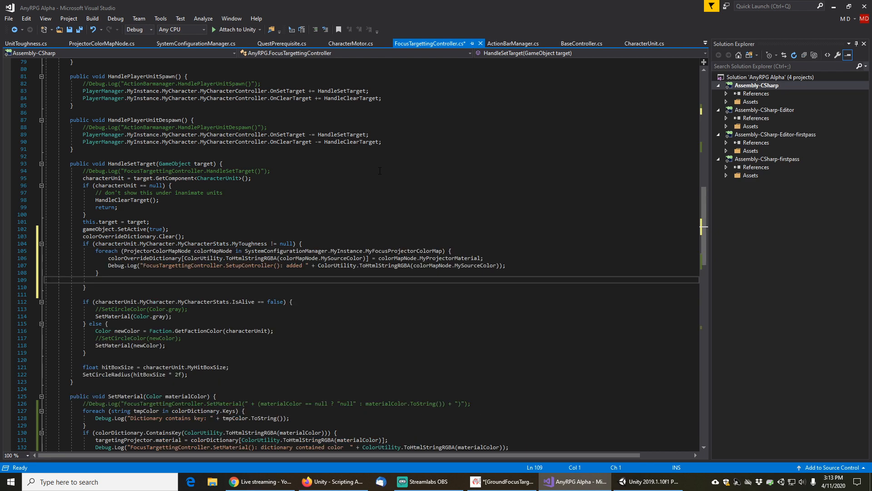
key(Delete)
Append a second copy of the MyToughness null check to the if condition, joined with &&
key(Up)
key(Up)
key(Up)
key(Up)
key(Up)
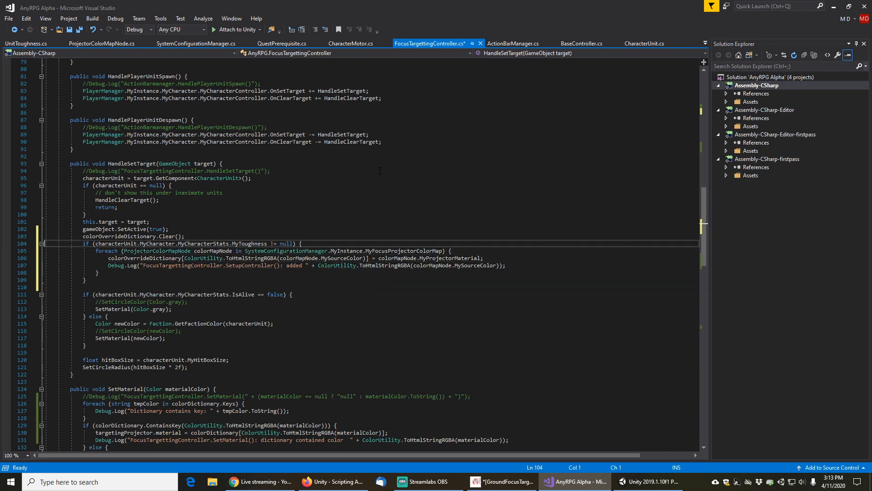
key(End)
key(shift+Home)
key(shift+Right)
key(shift+Right)
key(shift+Right)
key(shift+Right)
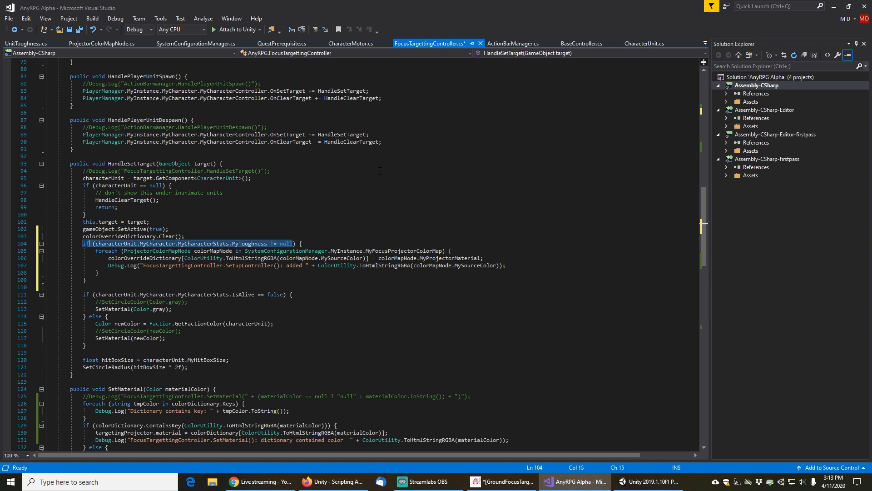
key(End)
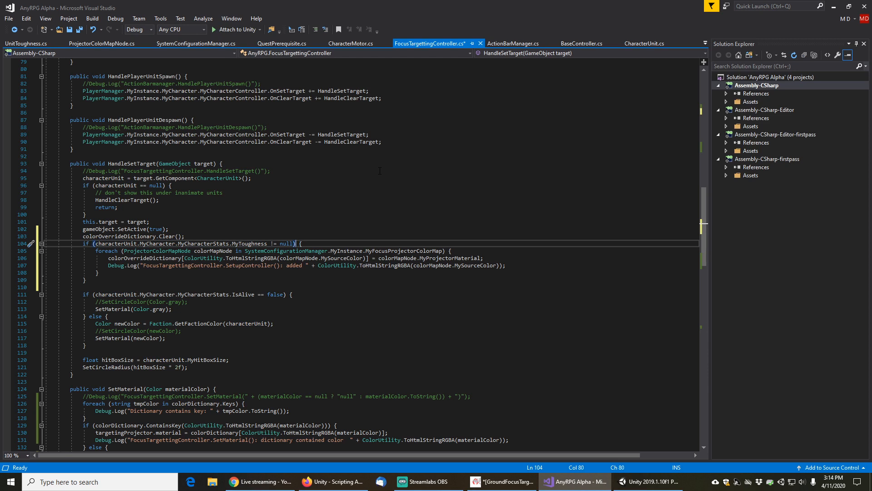
text(&&)
key(ctrl+v)
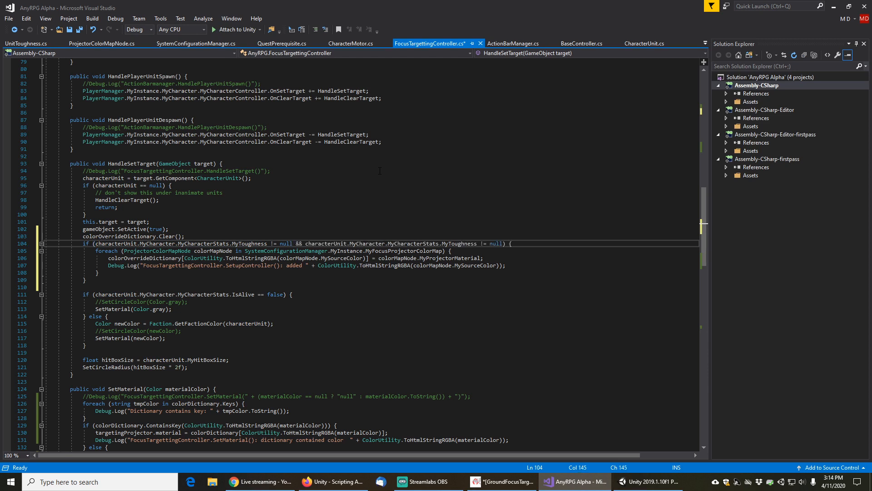
Change the second check to test MyToughness.MyFocusProjectorOverrideMap != null
key(Left)
key(Left)
key(Left)
key(Left)
key(Left)
key(Left)
key(Left)
text(.colo)
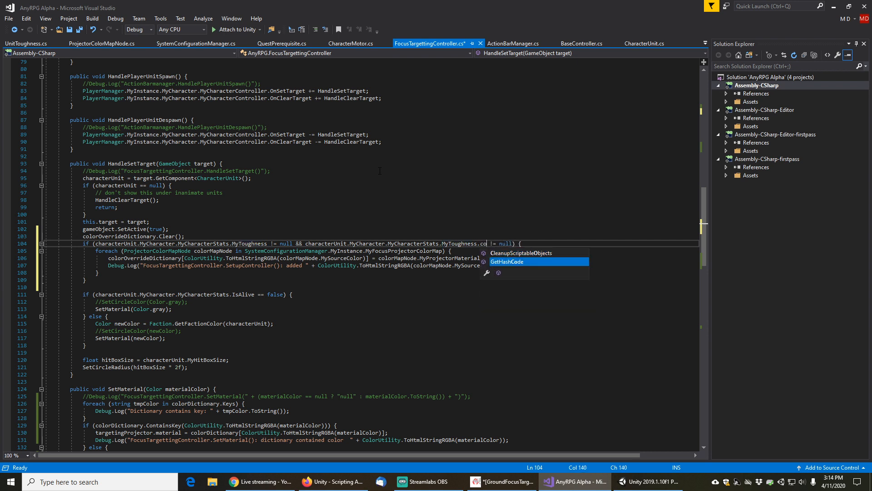
key(BackSpace)
key(BackSpace)
key(BackSpace)
key(BackSpace)
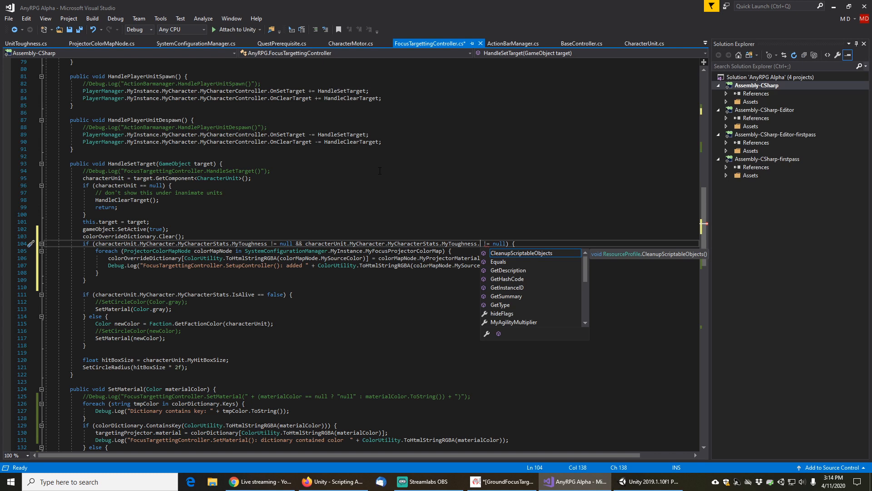
text(over)
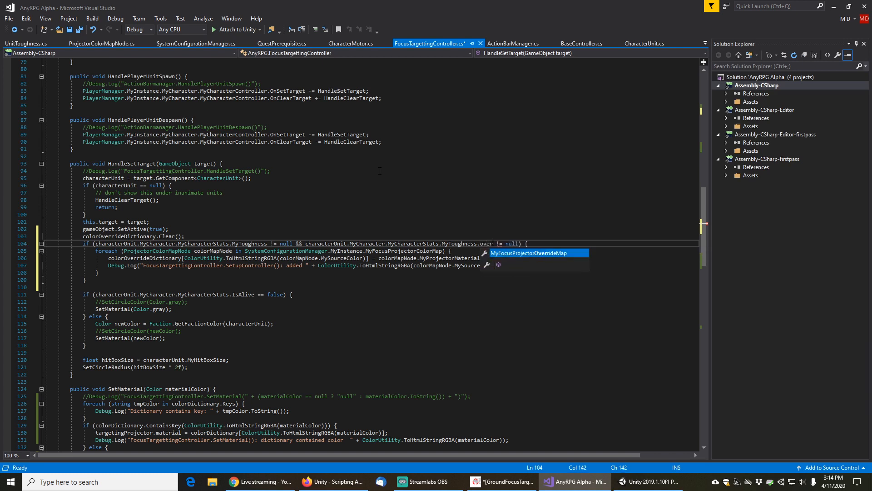
key(Tab)
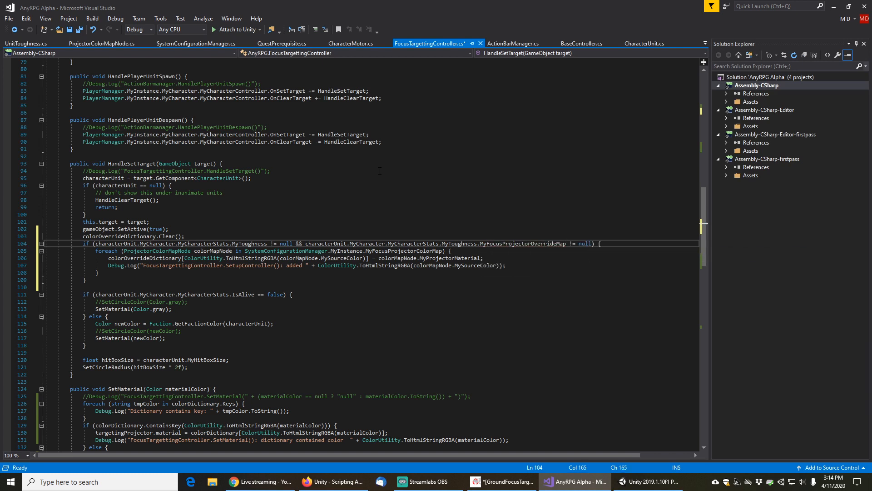
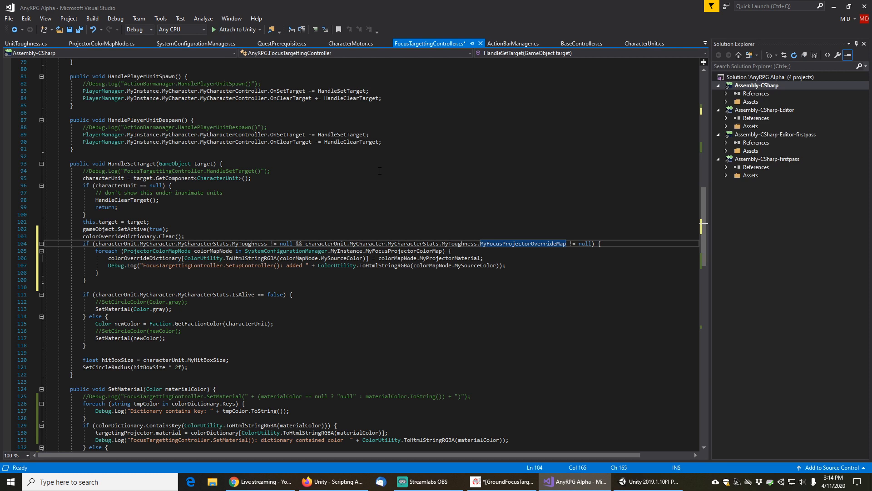
key(Right)
key(Right)
key(Right)
key(Right)
key(Right)
key(Right)
key(Right)
key(Right)
text(&&)
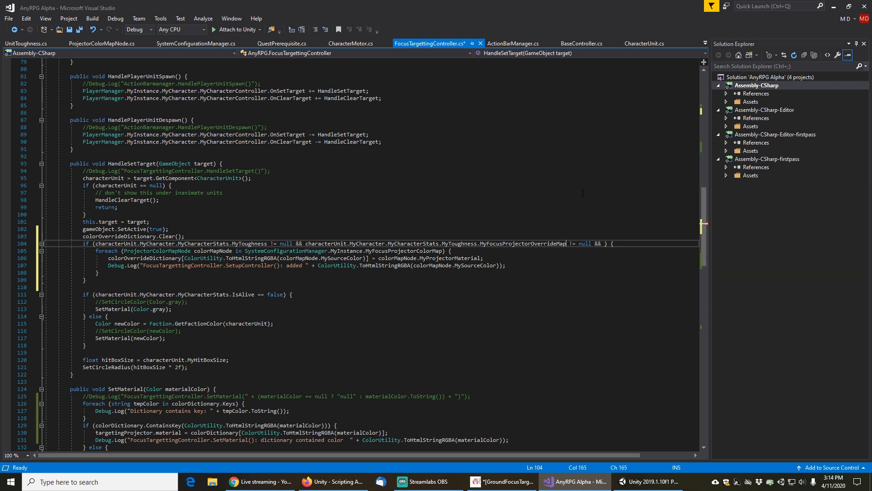
drag(565, 246, 605, 246)
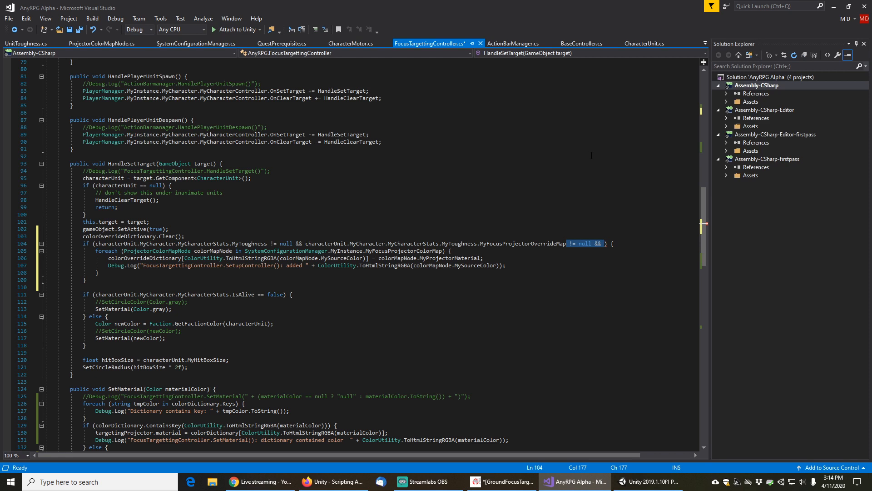
key(Right)
key(BackSpace)
key(BackSpace)
key(BackSpace)
key(BackSpace)
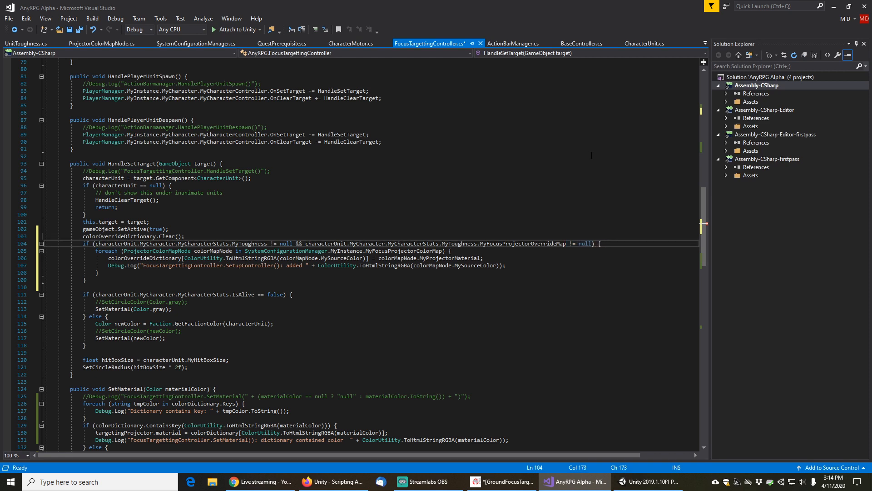
Make the foreach loop iterate over the unit's MyToughness.MyFocusProjectorOverrideMap and change its log message to say "added override"
key(Down)
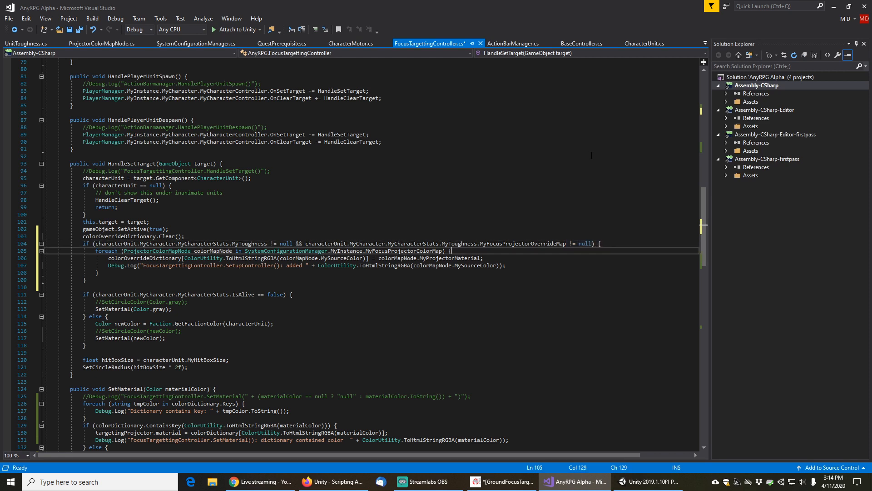
click(311, 242)
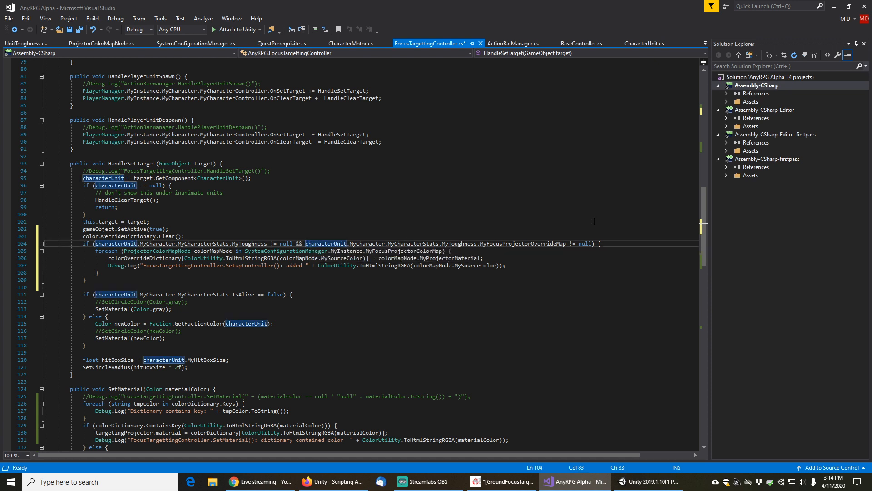
shift+click(567, 245)
key(ctrl+c)
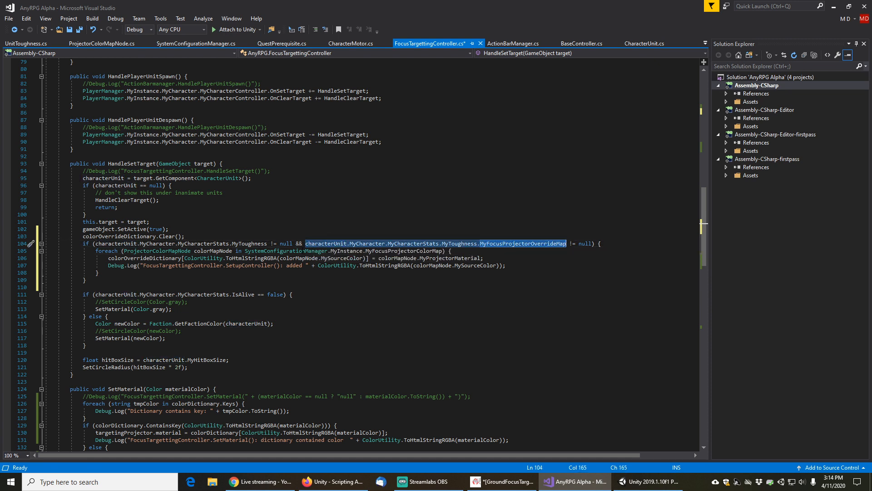
click(245, 251)
key(shift+End)
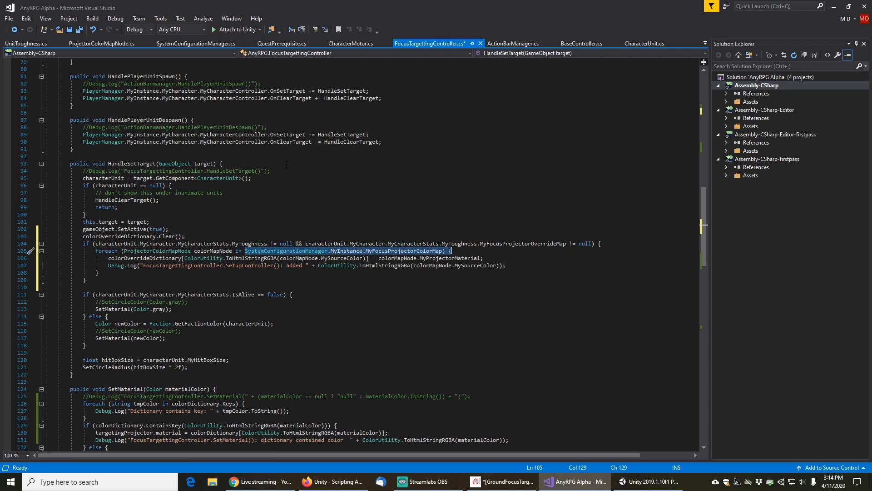
key(shift+Left)
key(shift+Left)
key(shift+Left)
key(ctrl+v)
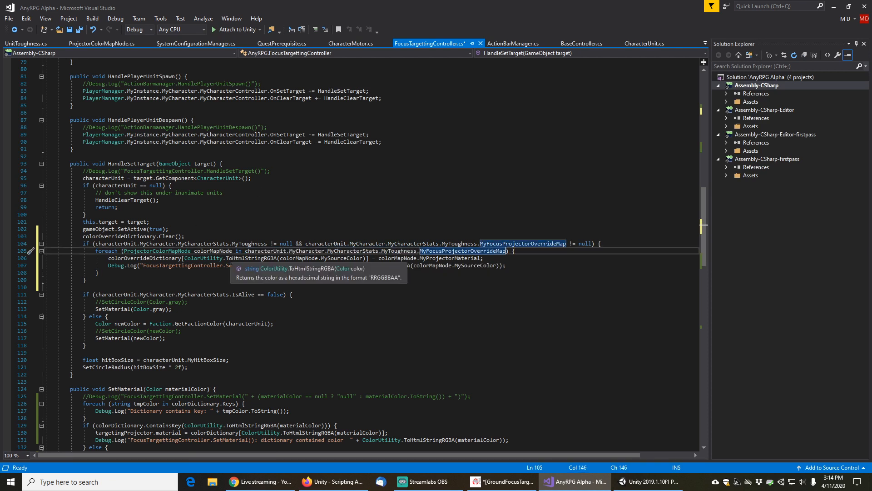
click(227, 266)
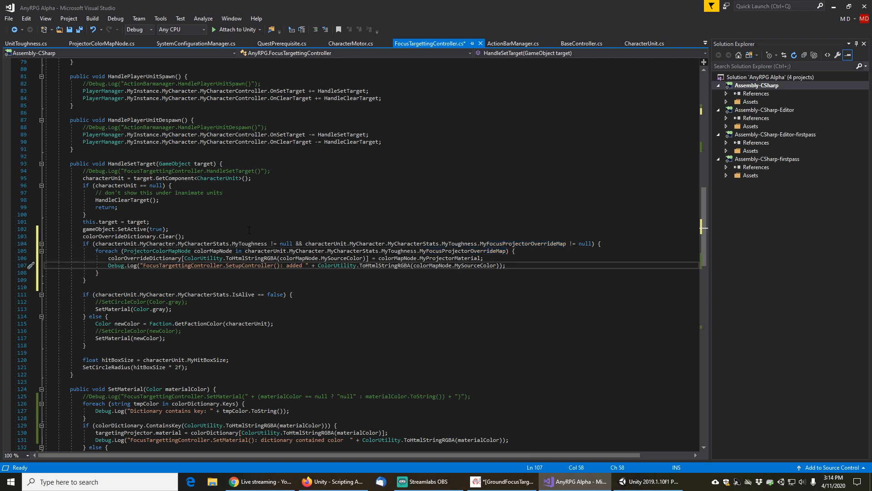
text(override)
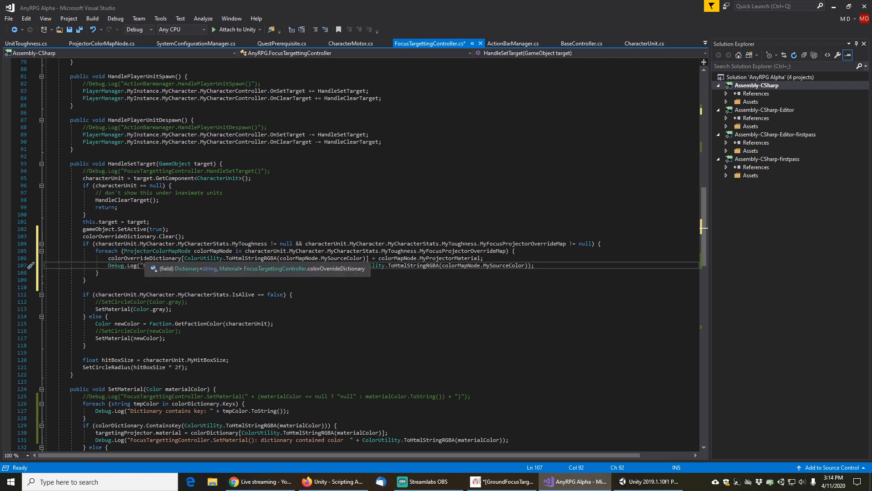
Insert a new if statement in SetMaterial just after the debug foreach loop over colorDictionary keys
scroll(143, 287, down, 2)
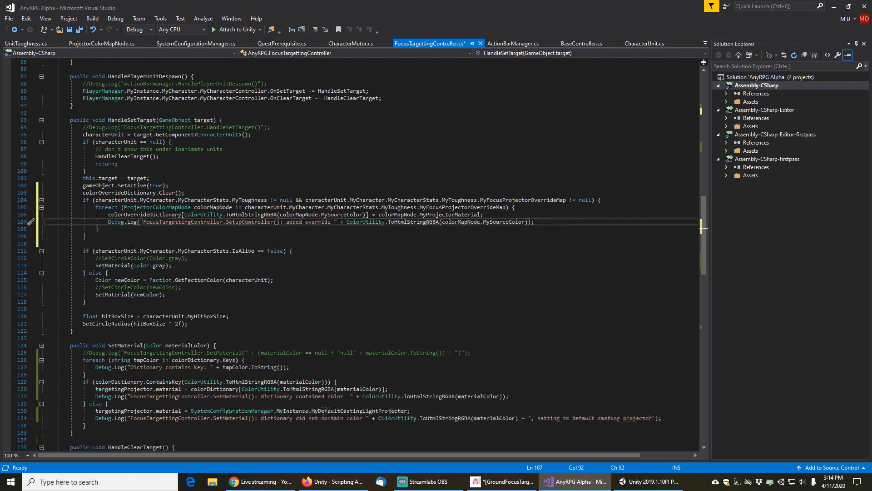
click(131, 294)
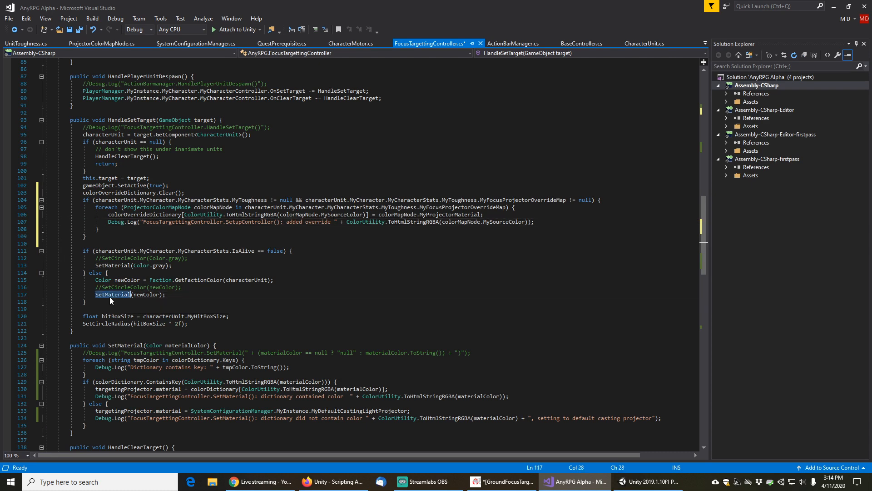
scroll(218, 302, down, 4)
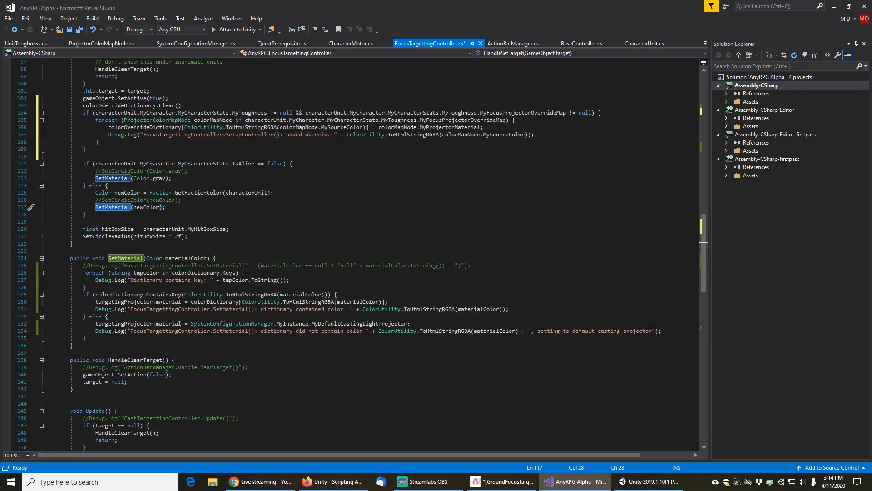
scroll(157, 311, down, 1)
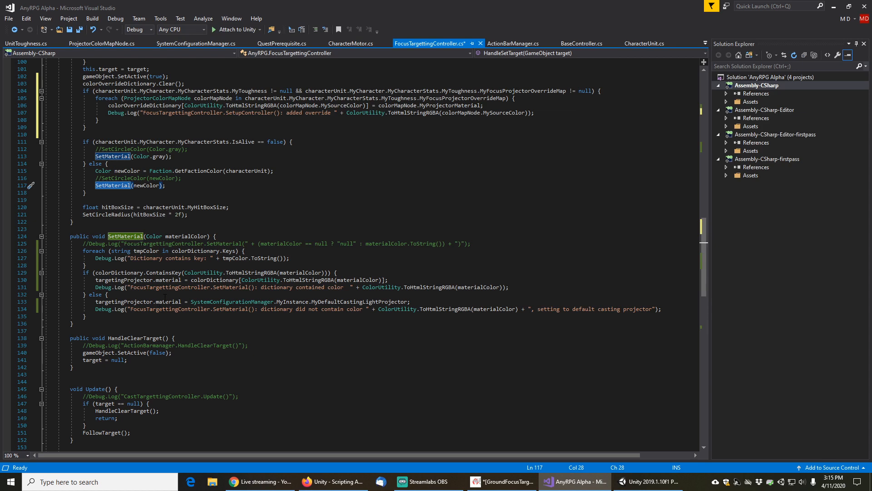
click(203, 280)
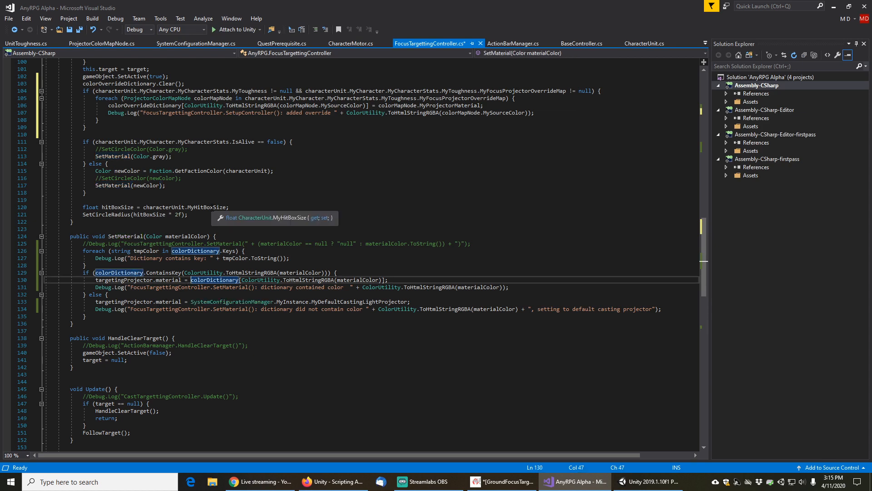
key(Up)
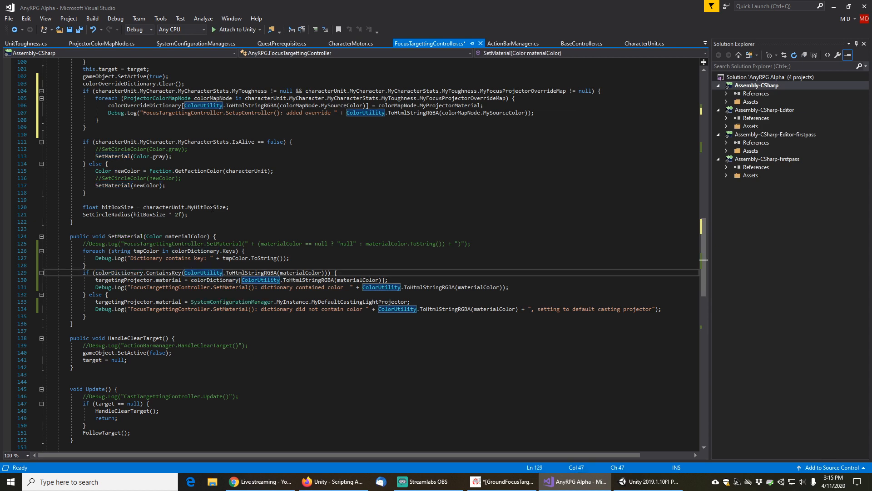
key(Up)
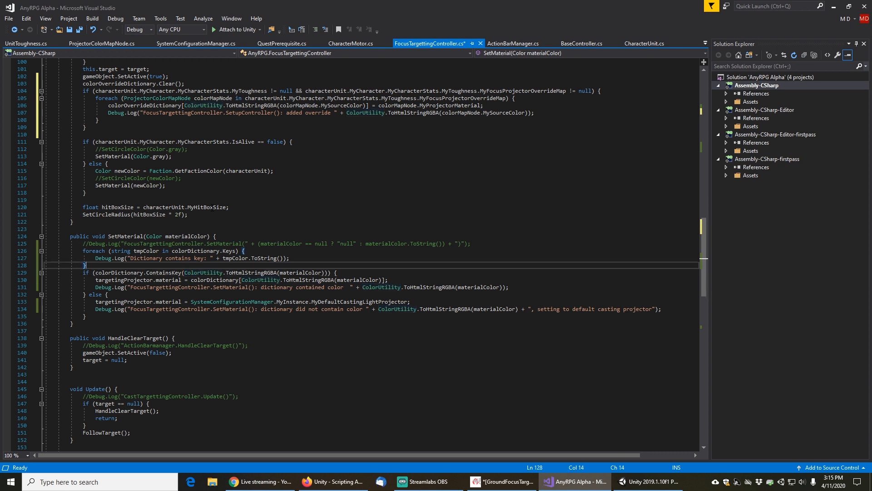
key(Return)
text(if)
key(Tab)
key(Tab)
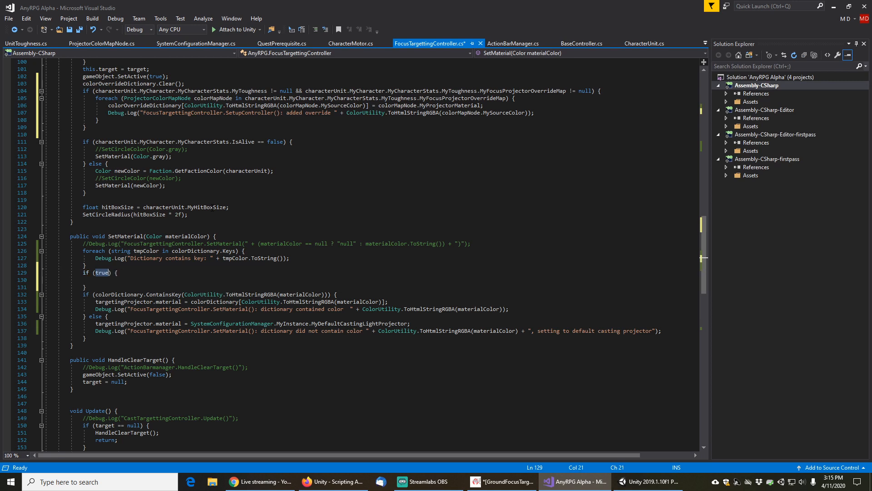
Set the new if condition to colorDictionary.ContainsKey(ColorUtility.ToHtmlStringRGBA(materialColor))
key(Down)
key(Down)
key(Down)
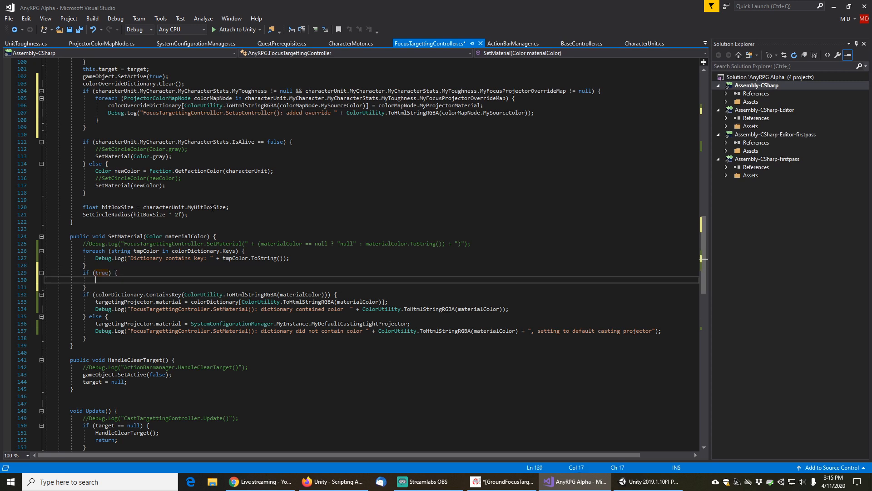
key(shift+End)
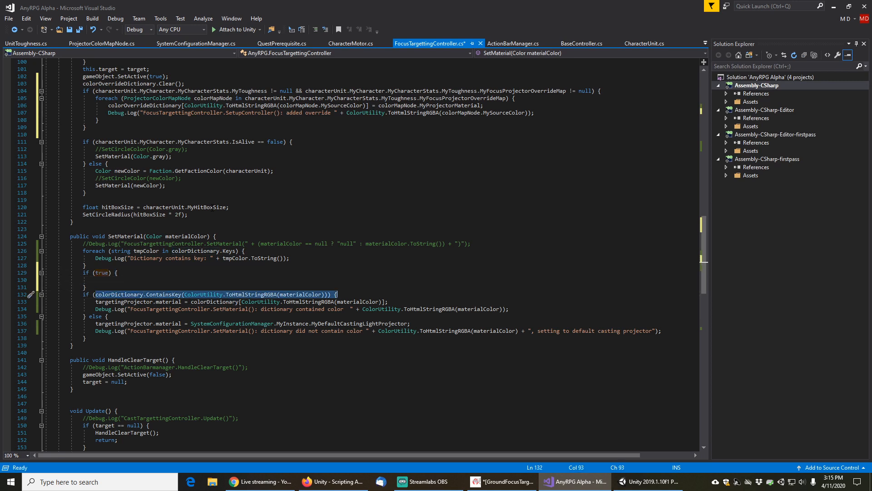
key(shift+Left)
key(shift+Left)
key(shift+Left)
key(ctrl+c)
key(Up)
key(Up)
key(Up)
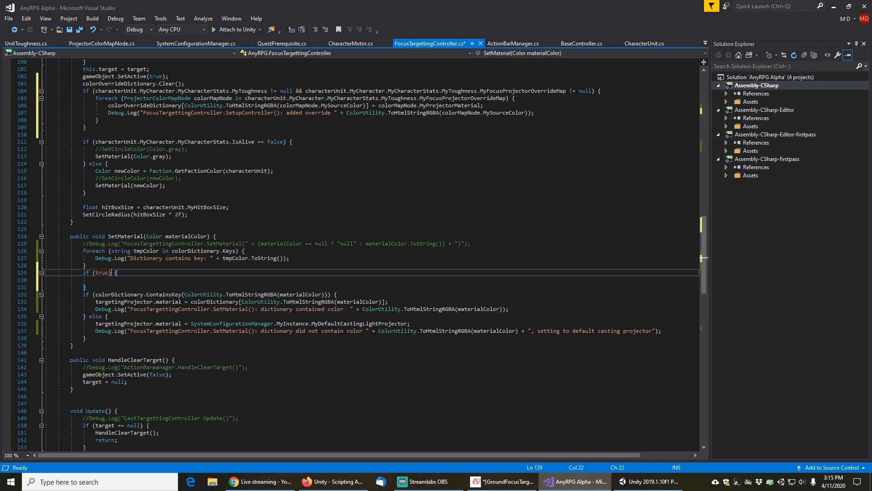
key(Left)
key(shift+Left)
key(shift+Left)
key(shift+Left)
key(shift+Left)
key(ctrl+v)
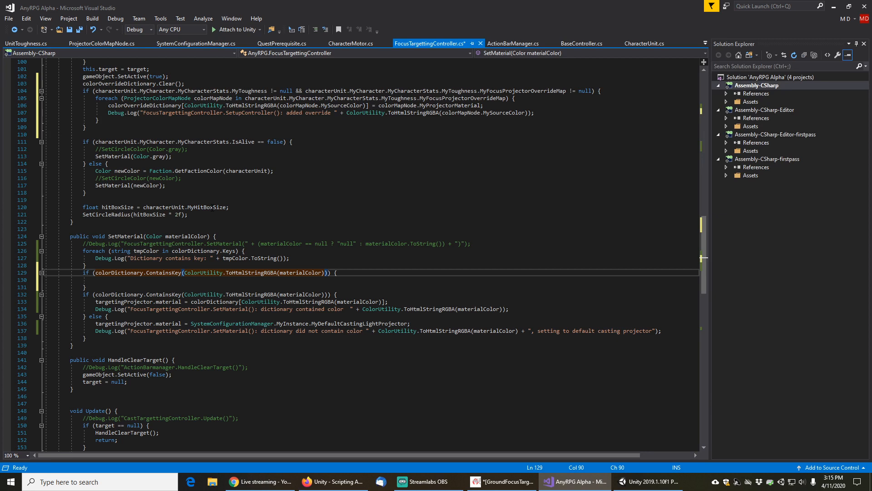
Add an else branch to the new if and move the original colorDictionary if/else block inside it
key(Down)
key(Down)
text(else {)
key(Return)
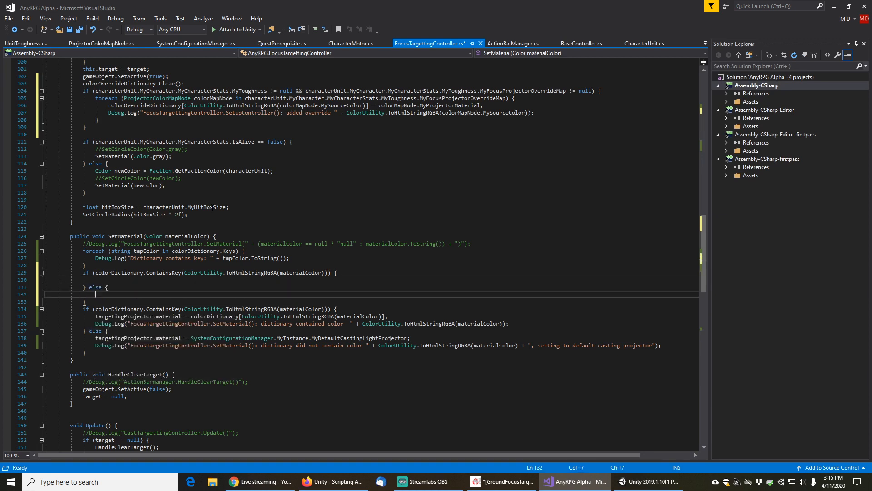
key(Down)
key(Down)
key(End)
key(shift+Down)
key(shift+Down)
key(shift+Down)
key(shift+Down)
key(shift+Down)
key(shift+Down)
key(shift+Down)
key(ctrl+c)
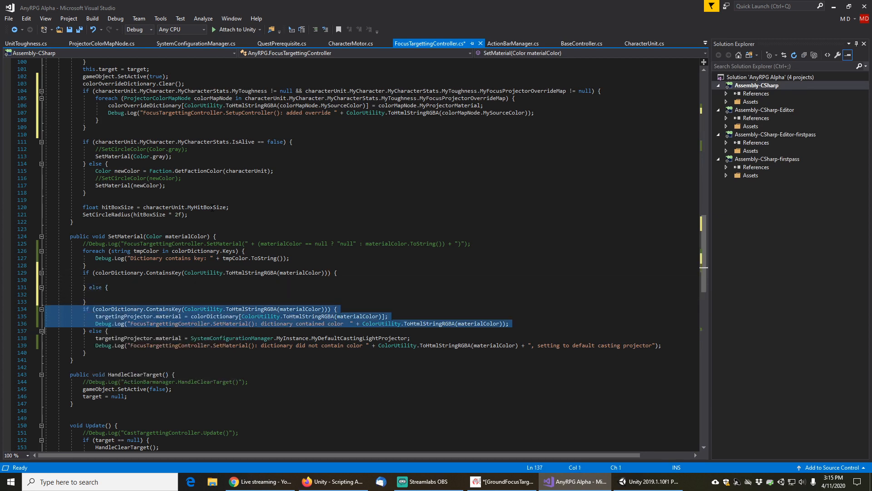
key(Delete)
key(Up)
key(Up)
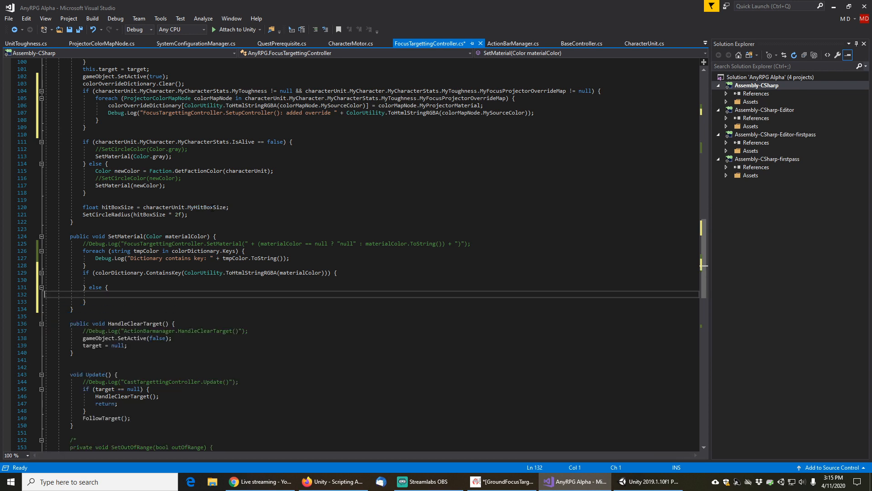
key(ctrl+v)
Copy the material assignment and its debug log line into the body of the new first if block
key(Up)
key(Up)
key(Up)
key(Up)
key(Up)
key(Up)
key(Up)
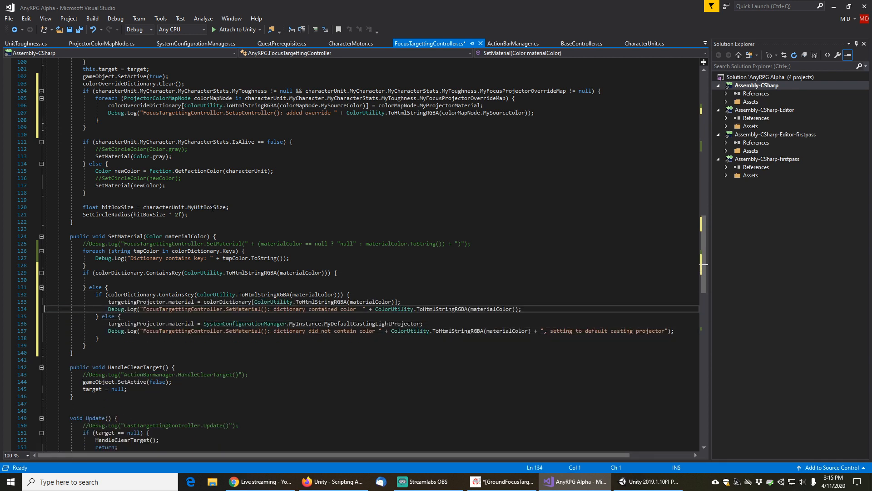
key(shift+Down)
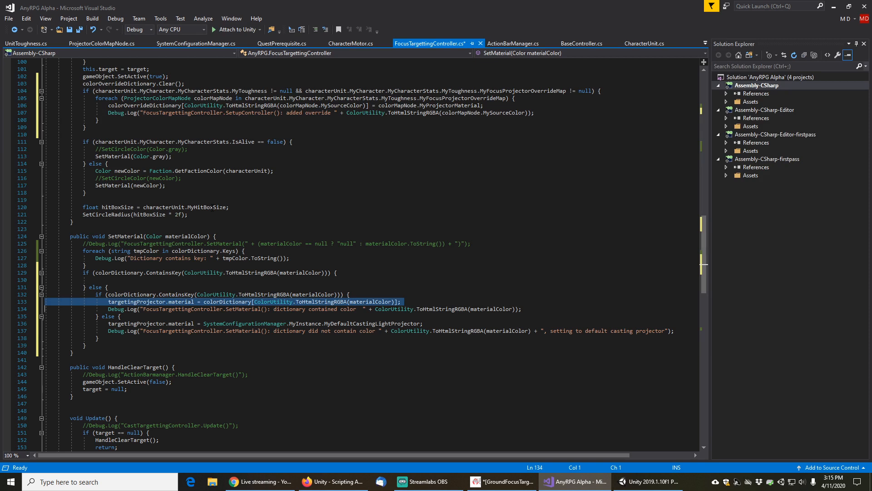
key(ctrl+c)
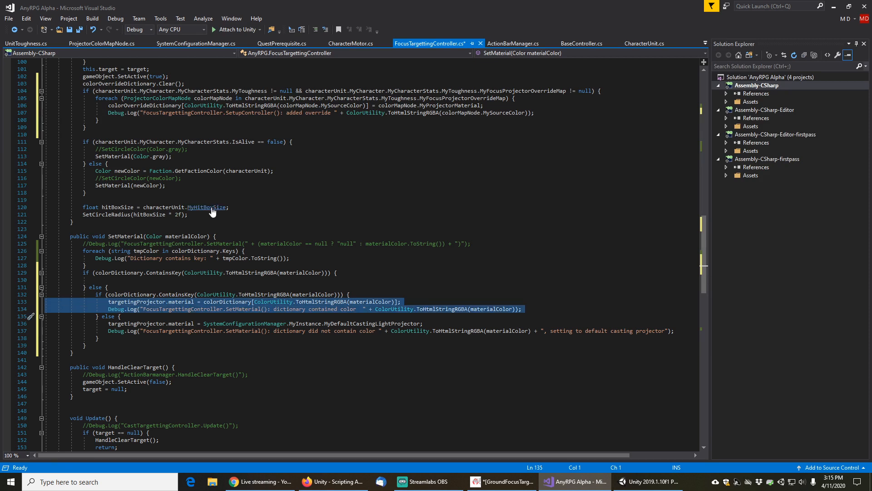
key(Up)
key(Up)
key(Up)
key(Up)
key(Up)
key(ctrl+v)
key(BackSpace)
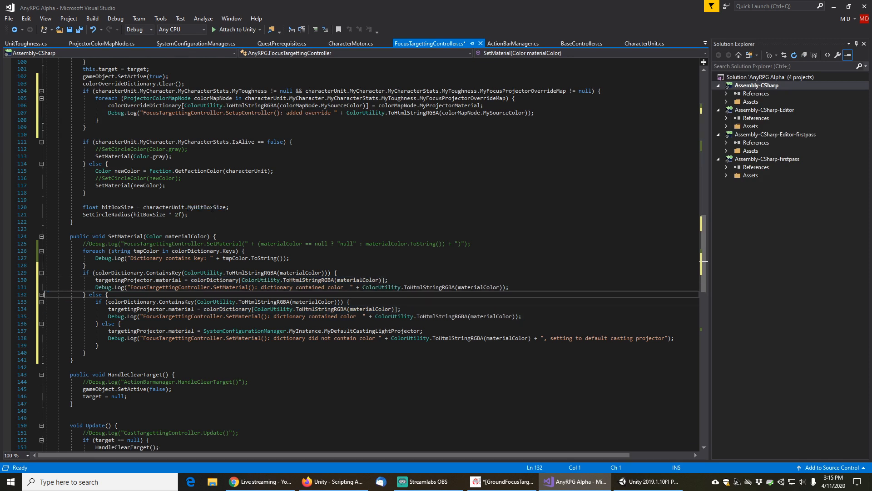
Make the first if block check and read colorOverrideDictionary, logging "override dictionary contained color"
click(261, 287)
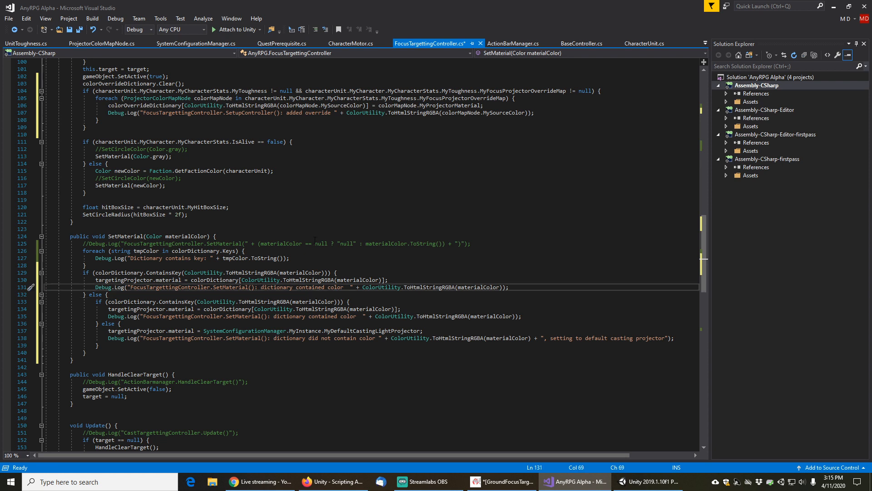
text(override)
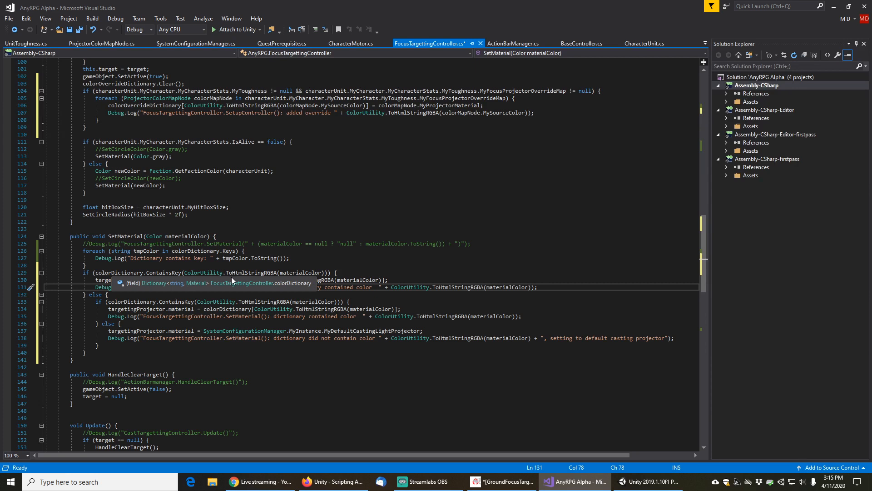
click(204, 280)
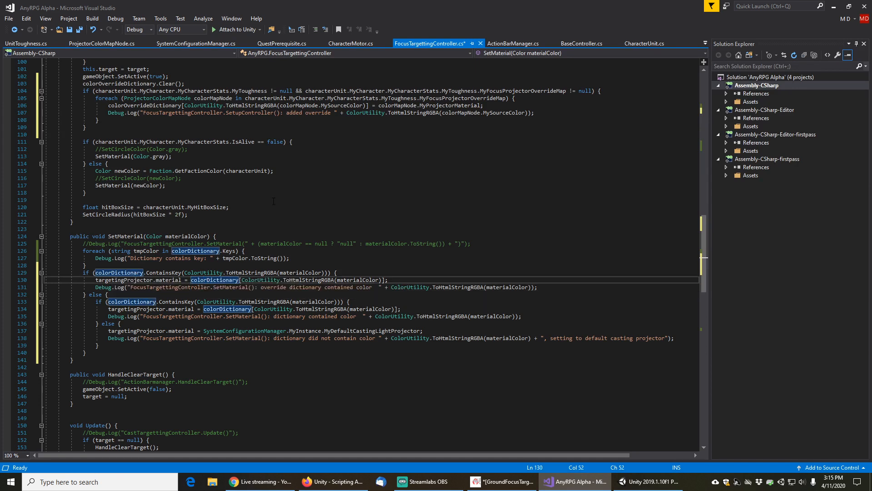
text(Override)
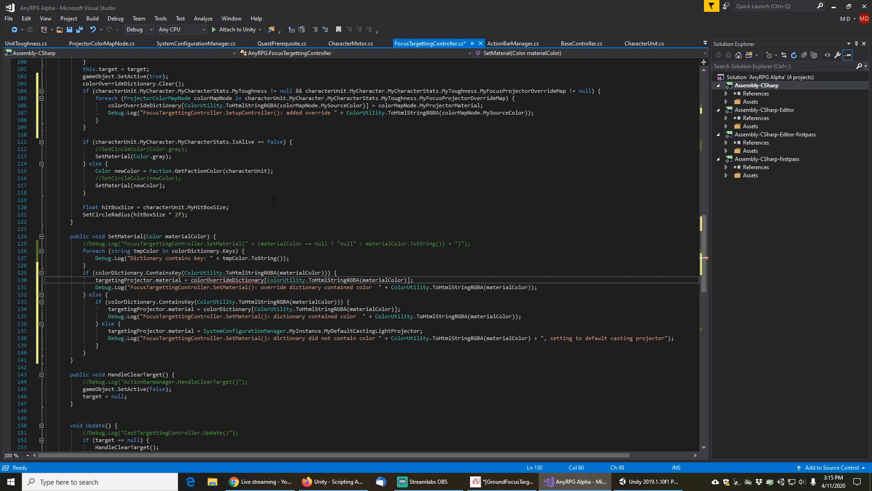
key(Up)
key(Home)
key(Right)
key(Right)
key(Right)
key(Right)
key(Right)
key(Right)
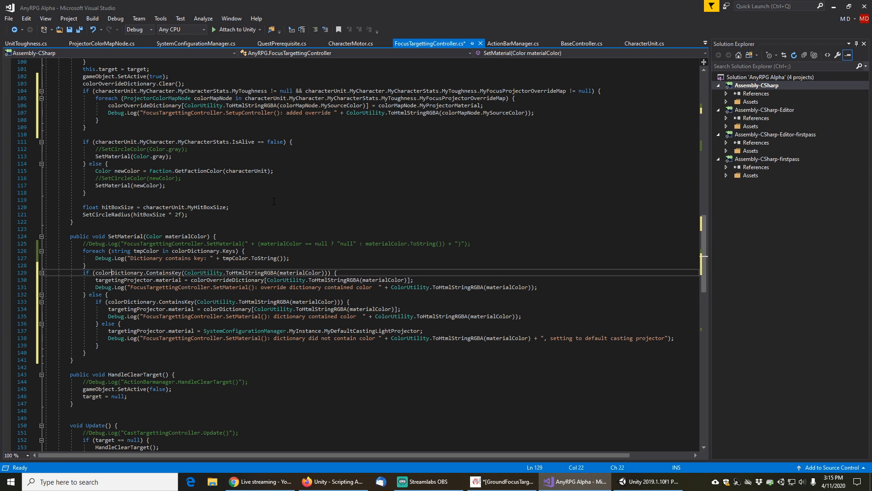
text(Override)
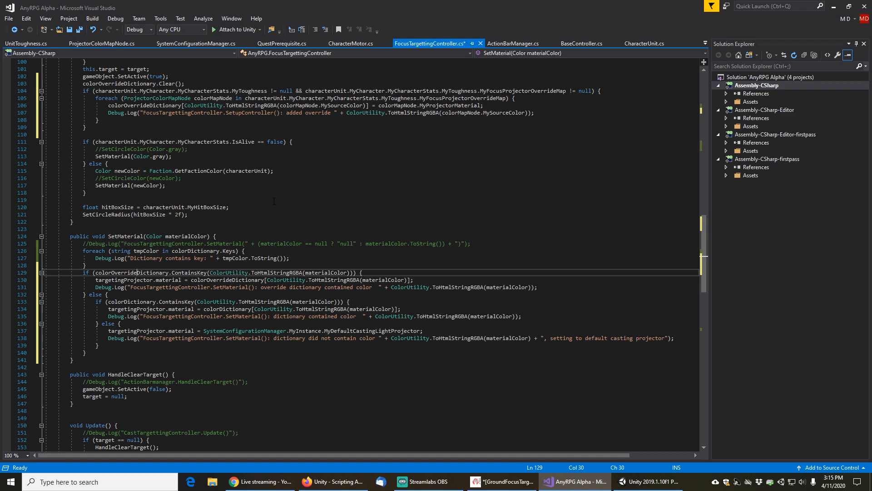
Save the FocusTargettingController script with the override-dictionary changes
key(Down)
key(Home)
key(Home)
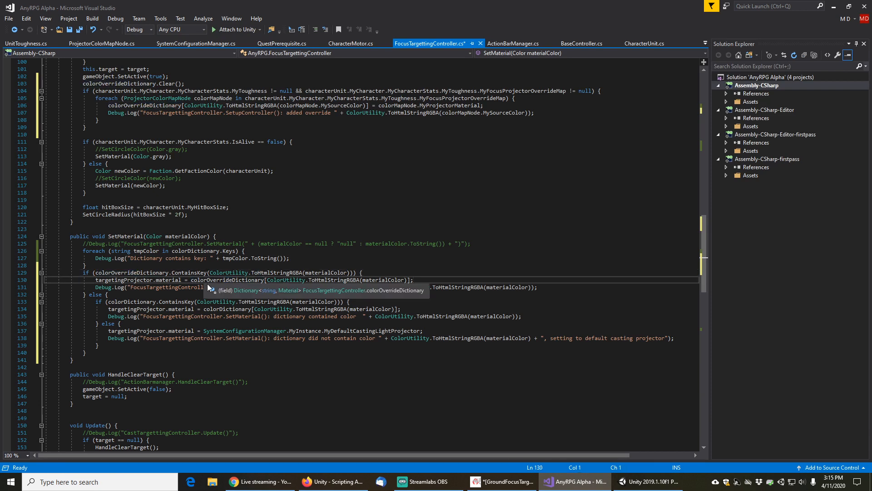
click(175, 280)
key(ctrl+s)
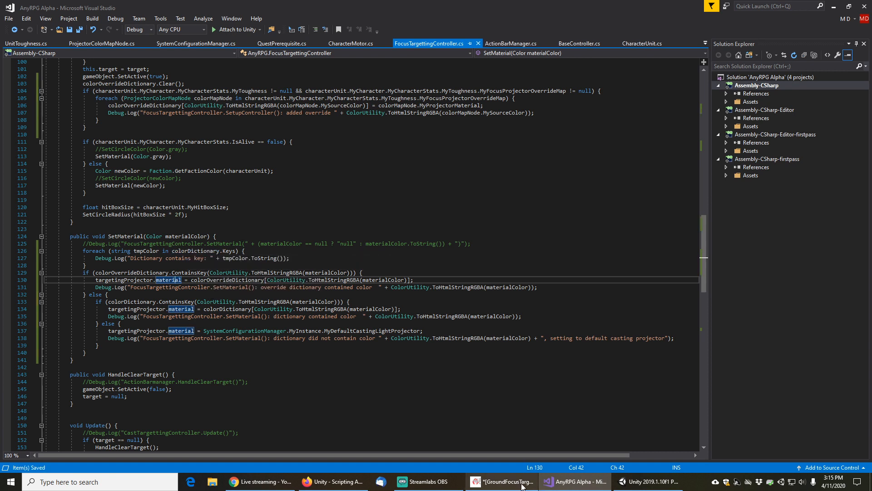
Switch to Unity and briefly start and stop Play mode
mouse_move(645, 486)
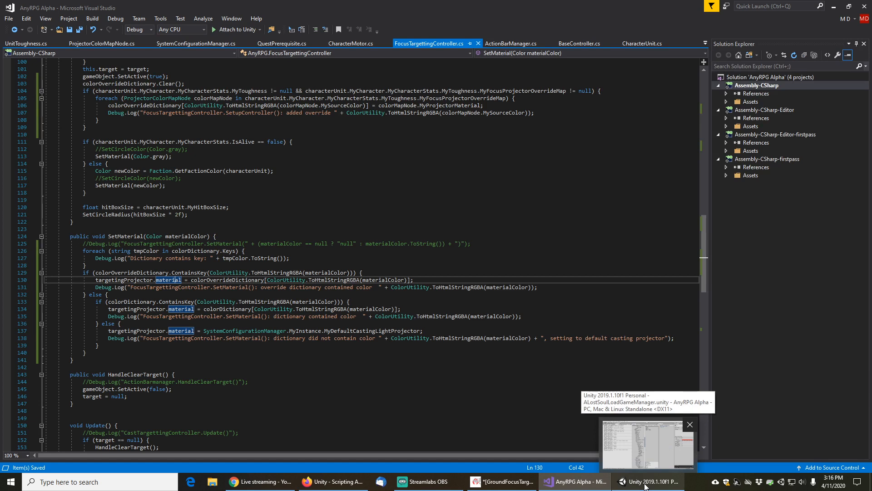
click(645, 486)
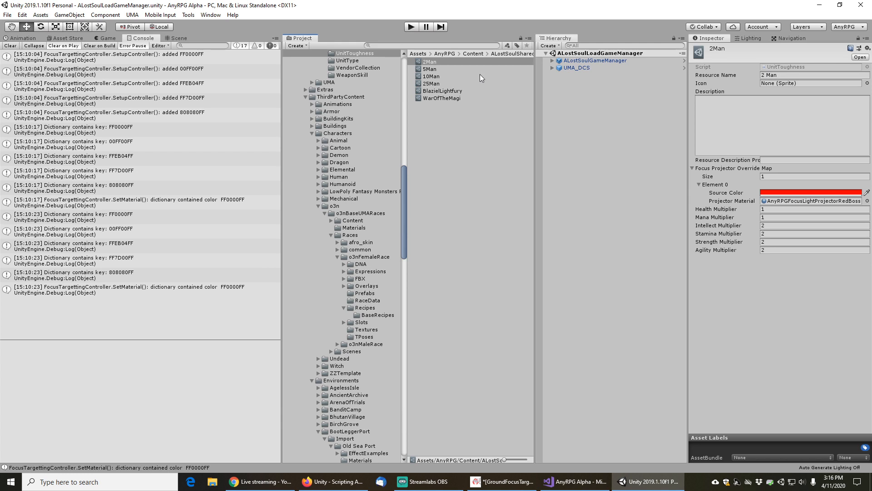
click(411, 27)
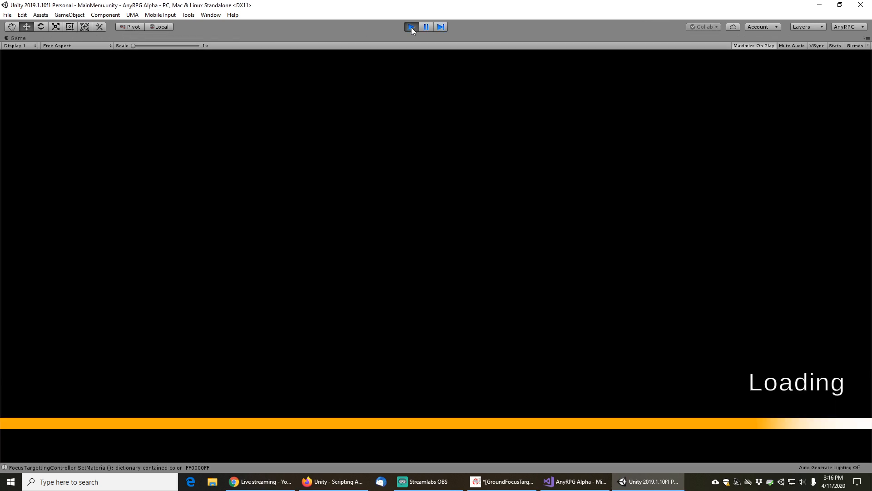
click(411, 27)
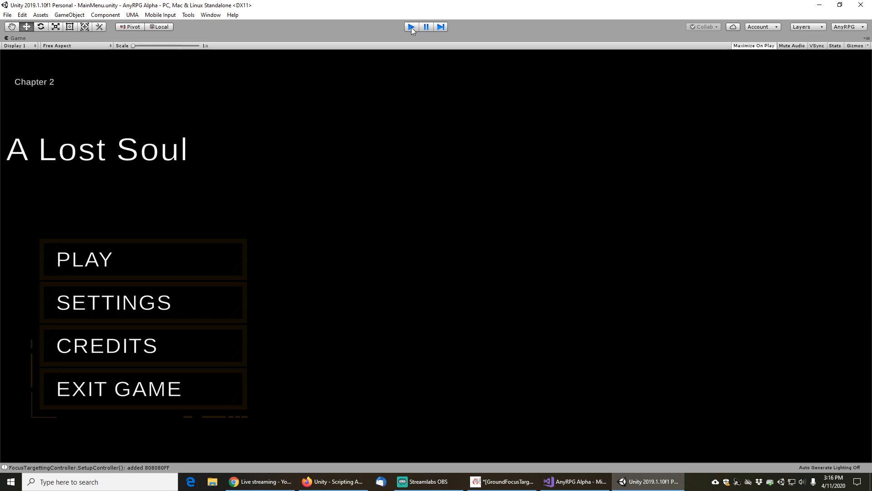
Save the current ALostSoulLoadGameManager scene
click(6, 16)
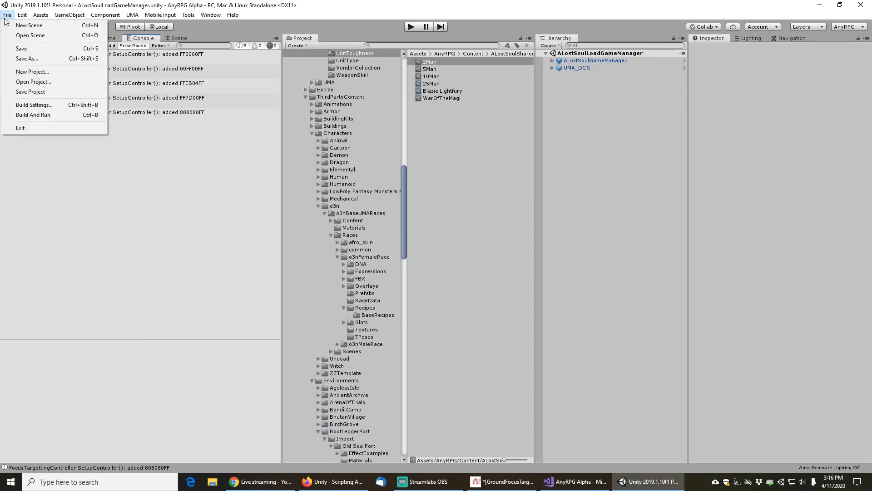
click(19, 49)
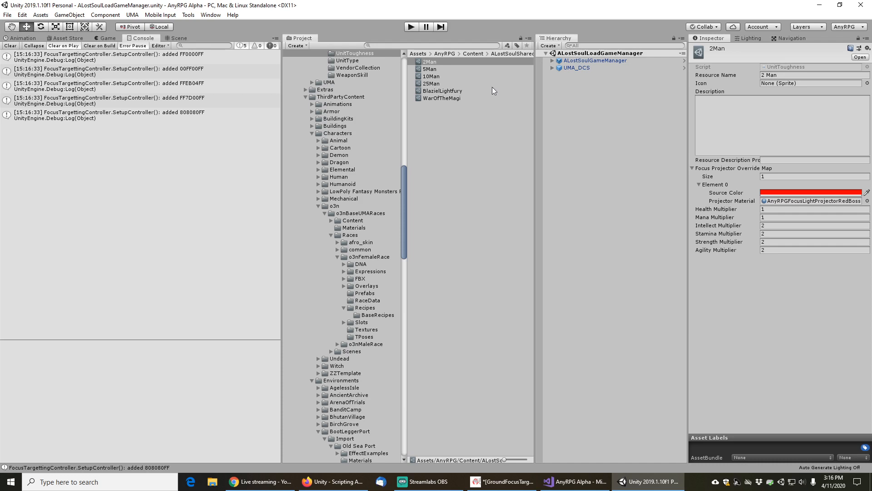
click(7, 15)
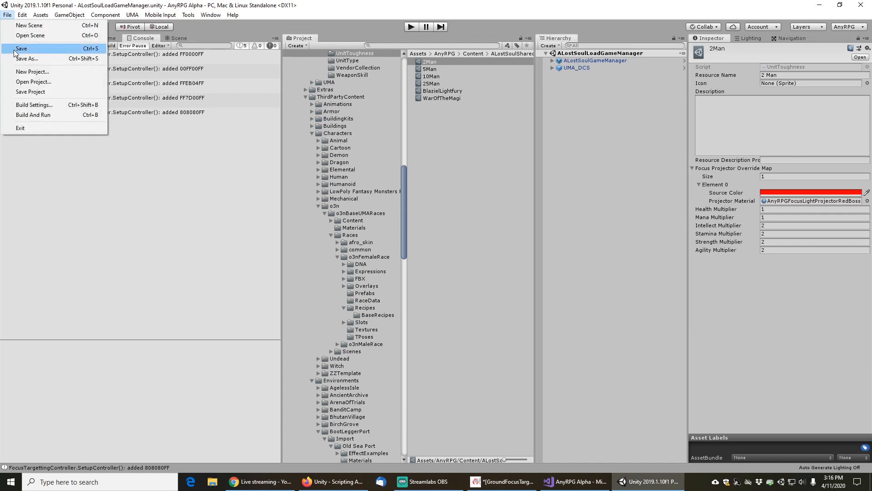
click(18, 49)
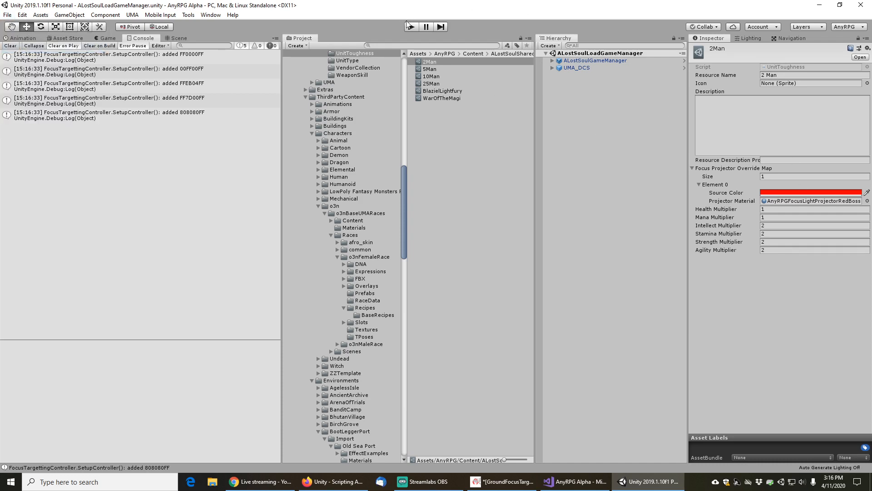
Enter Play mode and load a Chapter 2 Tester saved game from the main menu's load list
click(412, 26)
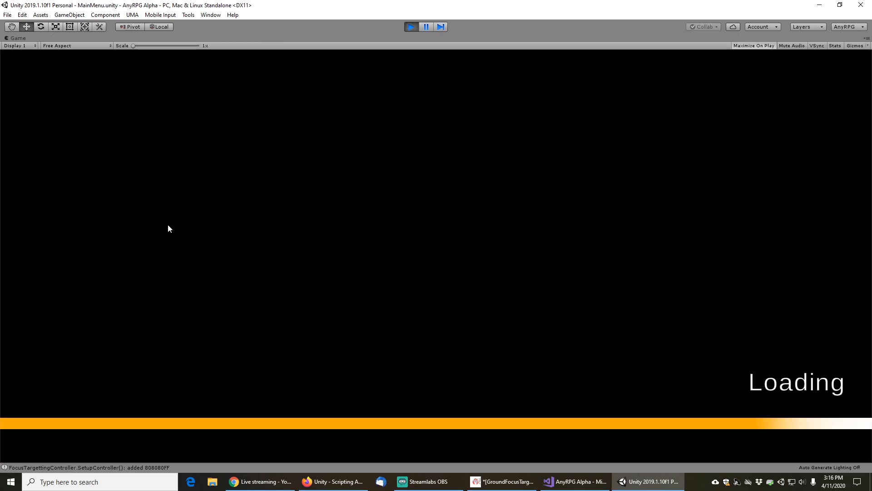
click(124, 251)
click(455, 358)
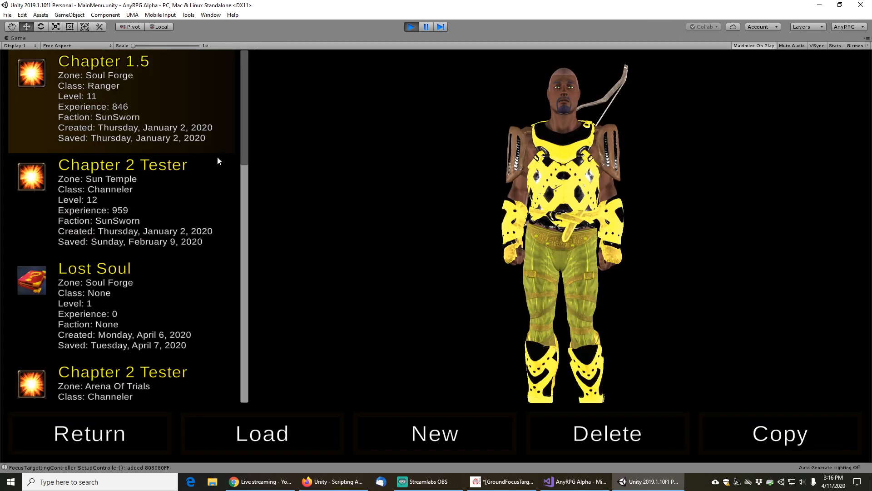
drag(241, 114, 257, 360)
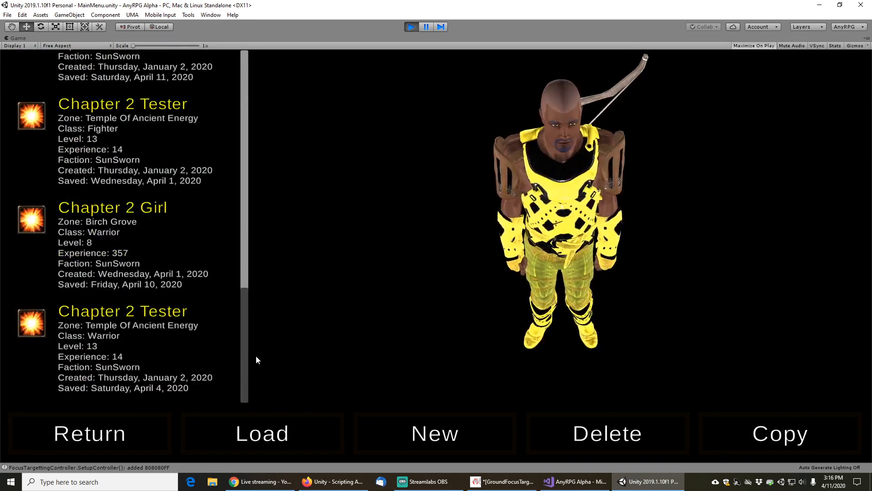
scroll(152, 231, up, 2)
click(121, 116)
click(288, 427)
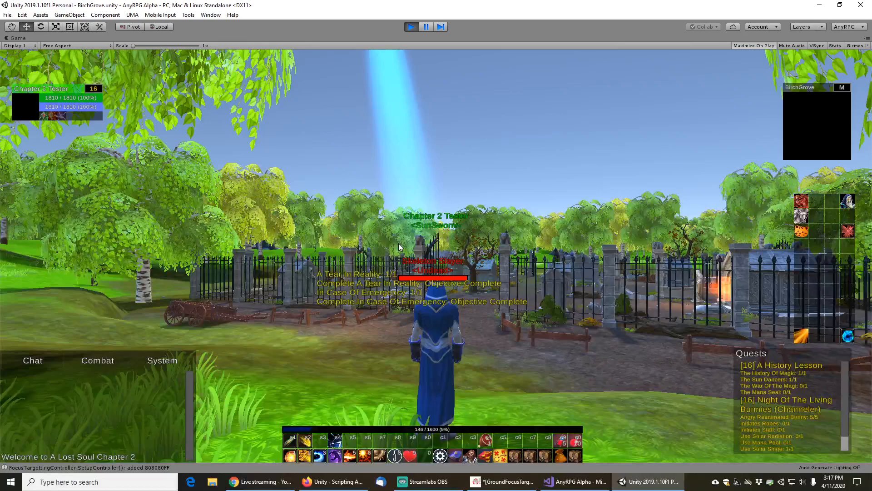
Target a nearby Skeleton Slayer and attack it with ability 5
scroll(399, 244, down, 5)
drag(399, 243, 460, 218)
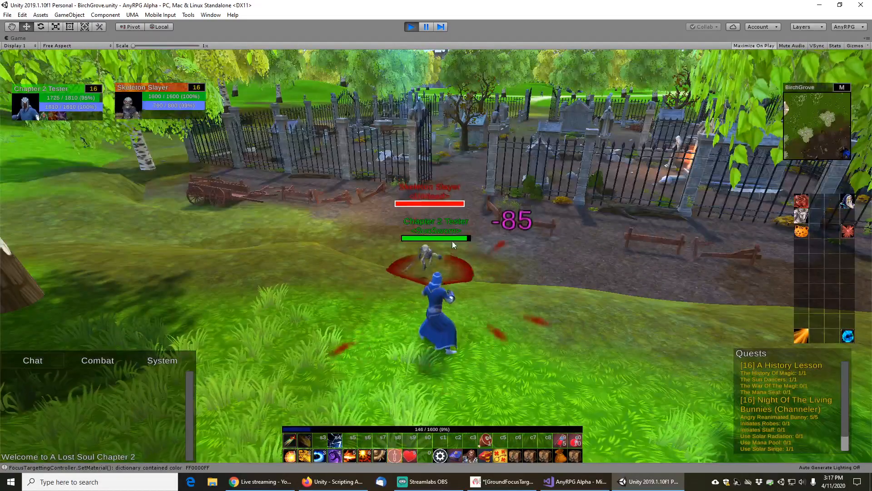
key(5)
drag(518, 241, 547, 244)
key(5)
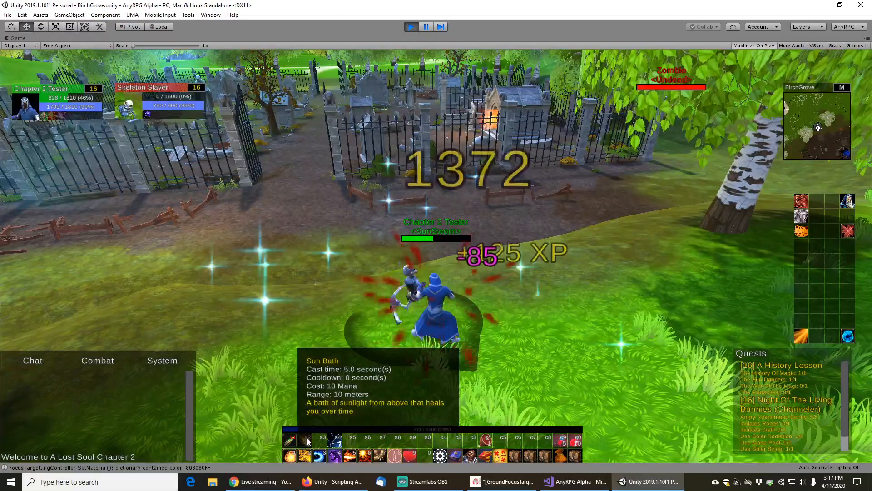
Loot the defeated skeleton with Take All and cast Sun Bath to heal
drag(486, 278, 419, 271)
right_click(426, 312)
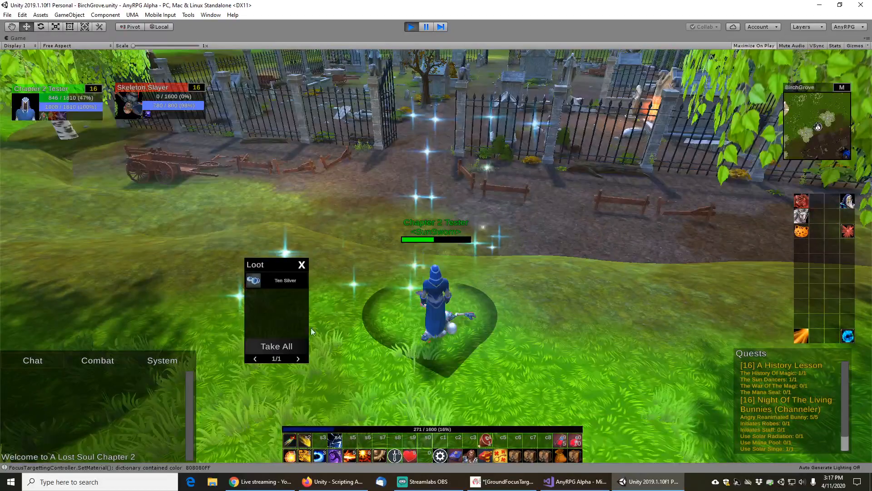
click(292, 340)
click(305, 439)
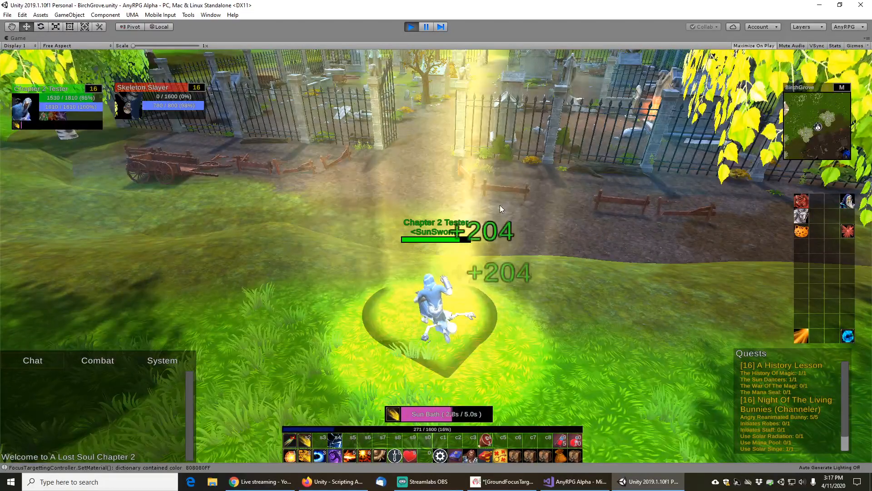
Walk into the graveyard, target the Skeleton Warrior to check its focus projector color, and pause
key(w)
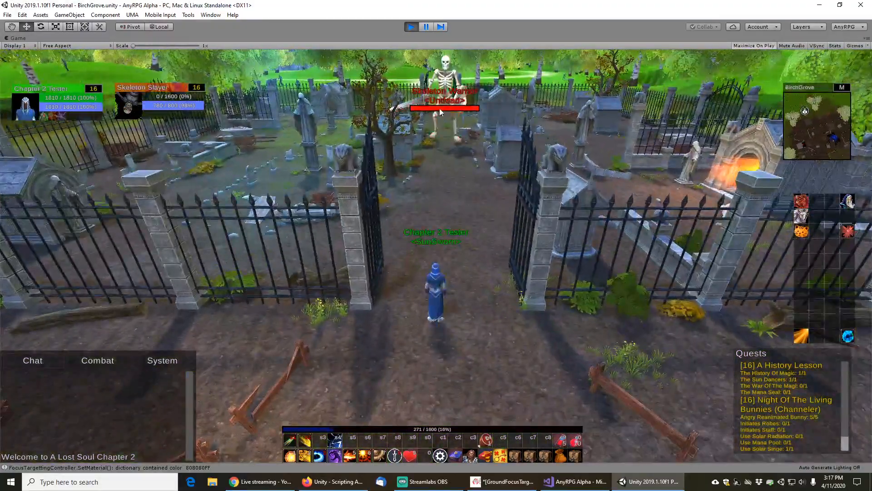
click(440, 108)
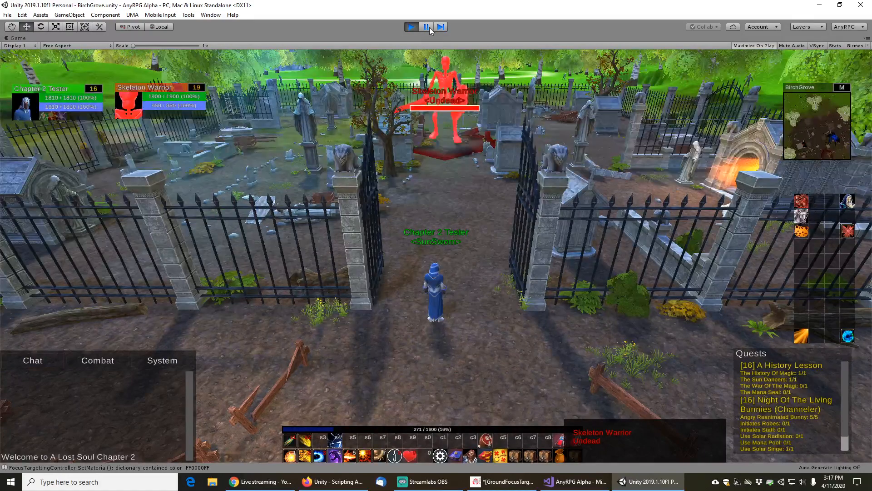
click(427, 27)
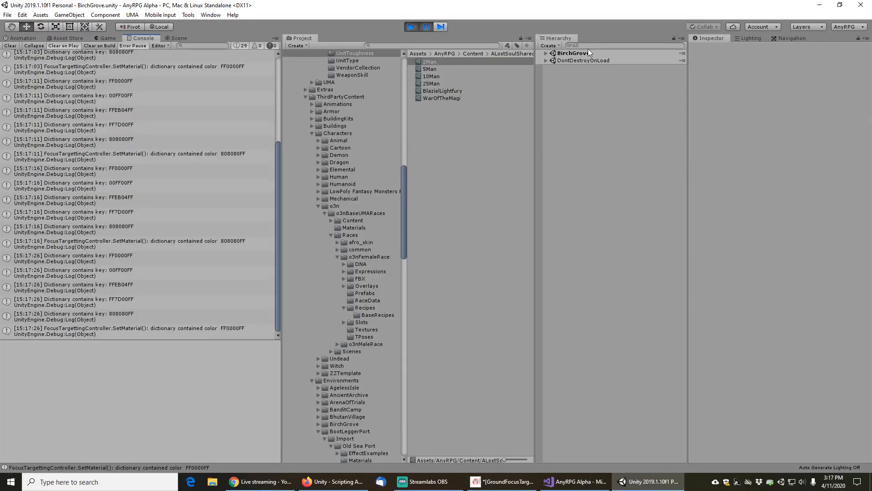
Search the hierarchy for skeletonwar and inspect the SkeletonWarriorUnit clone's AI Stats toughness
click(591, 45)
text(sk)
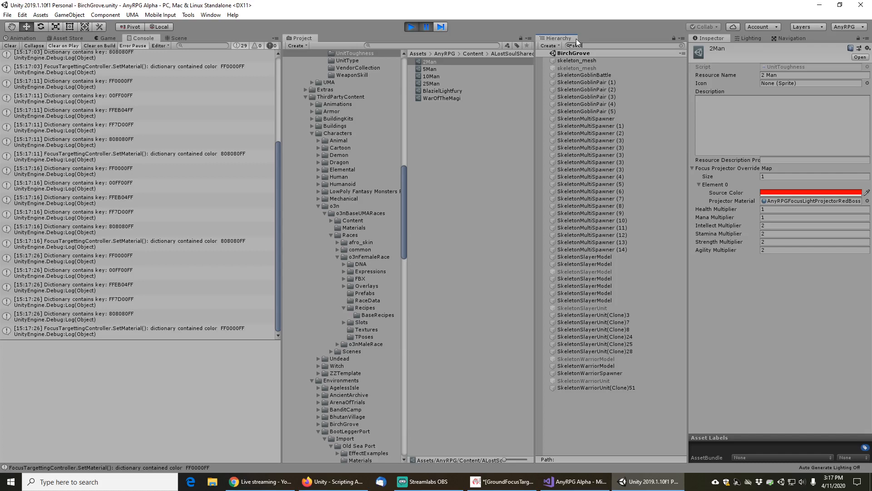
text(eletonwarr)
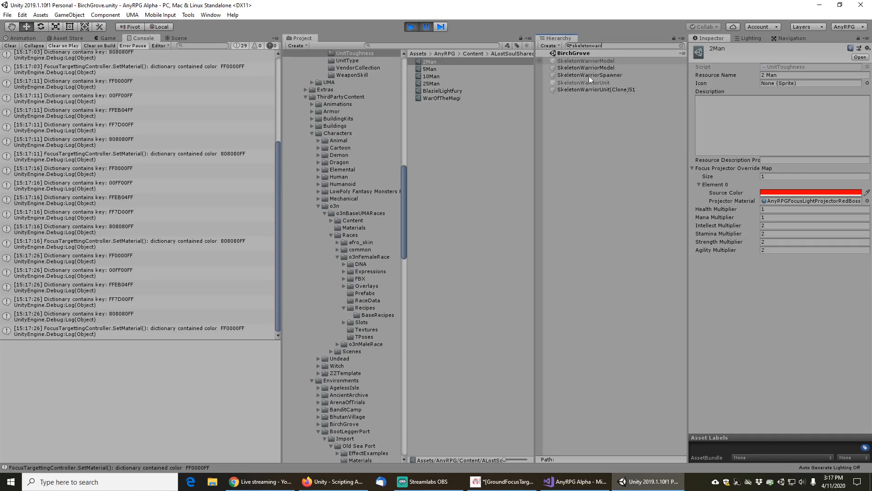
click(592, 89)
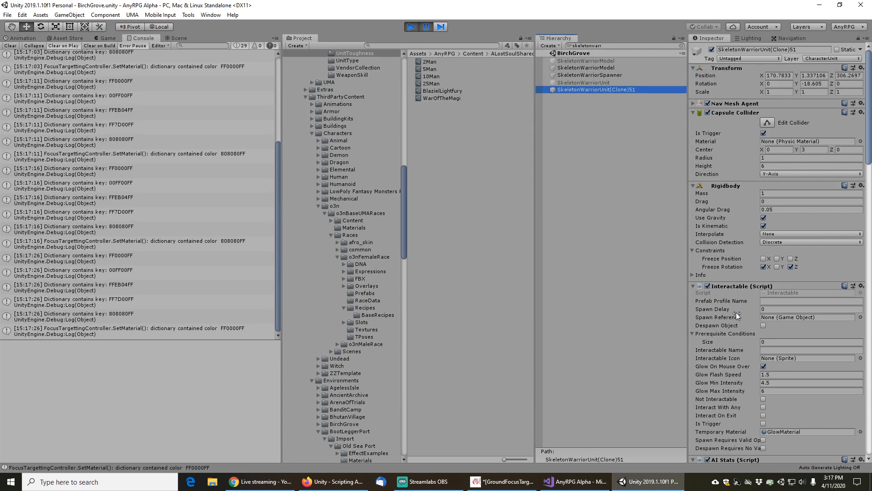
scroll(732, 317, down, 6)
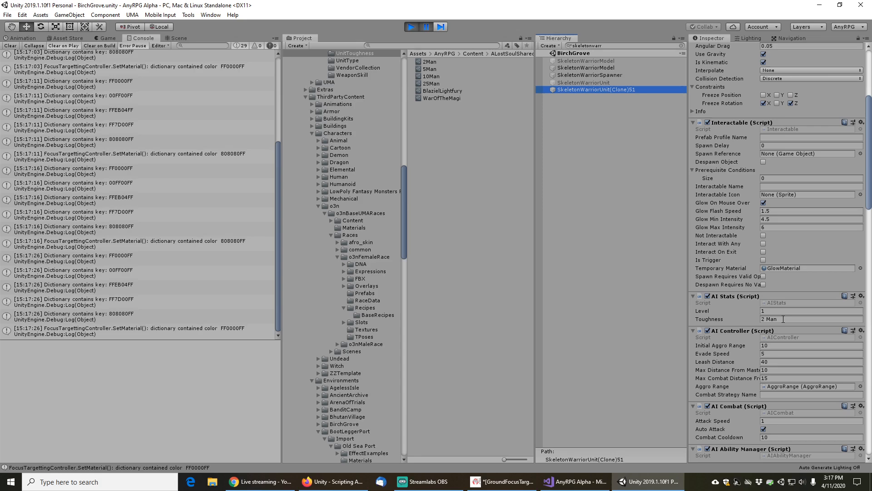
Stop Play mode and select the 2Man toughness asset
click(410, 27)
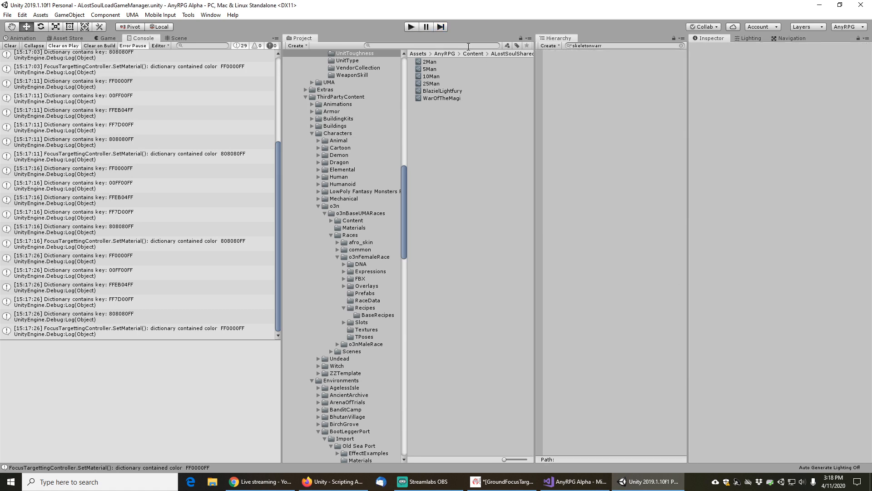
click(430, 62)
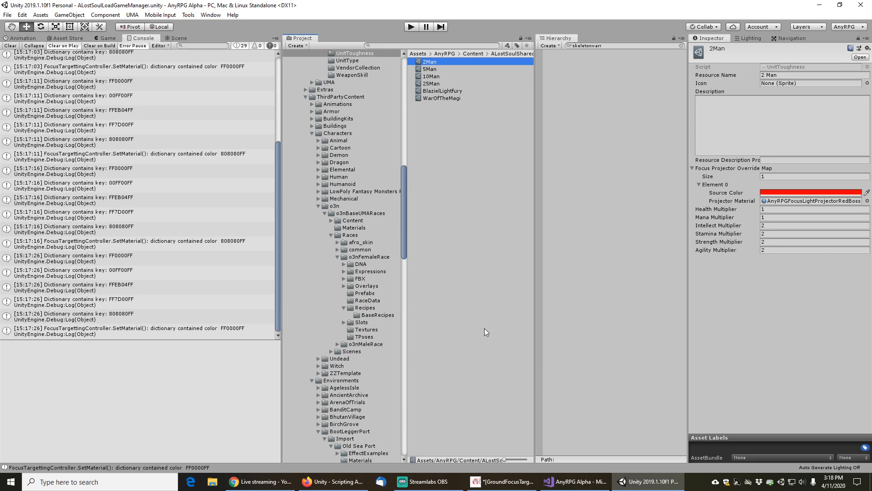
Search the project assets for unitspawn and open the UnitSpawnNode script
mouse_move(574, 487)
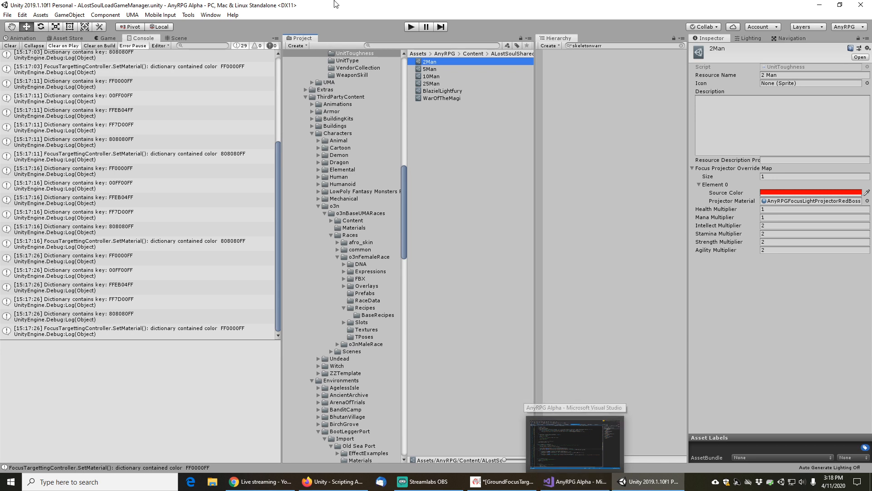
click(412, 47)
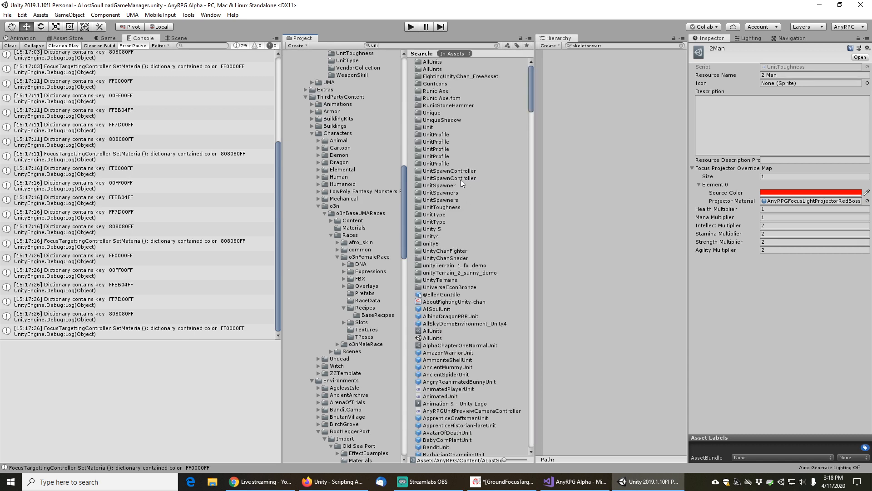
text(tspa)
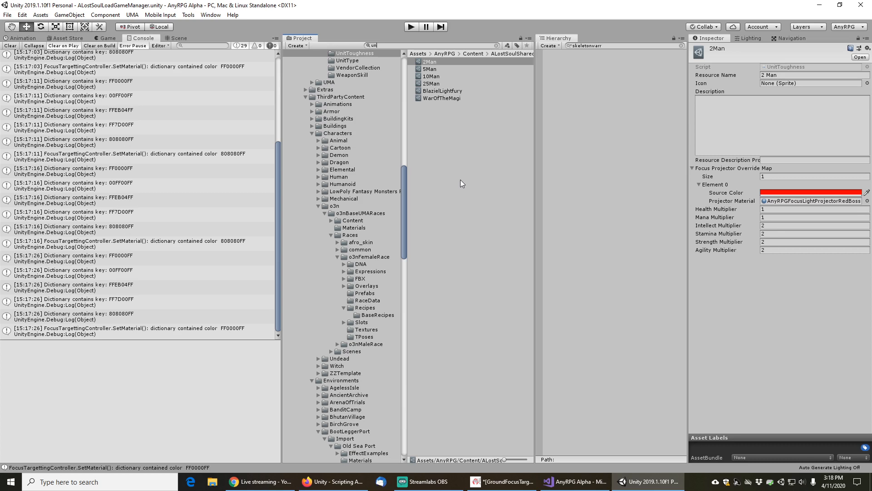
text(wn)
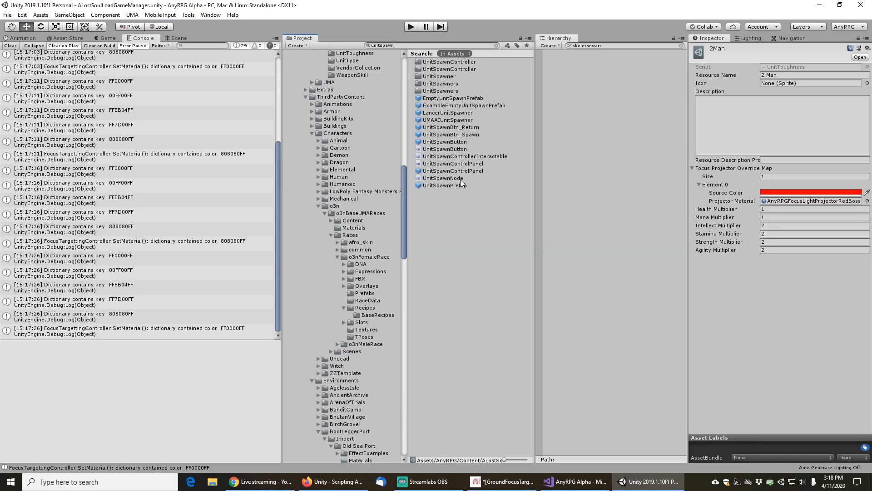
click(438, 179)
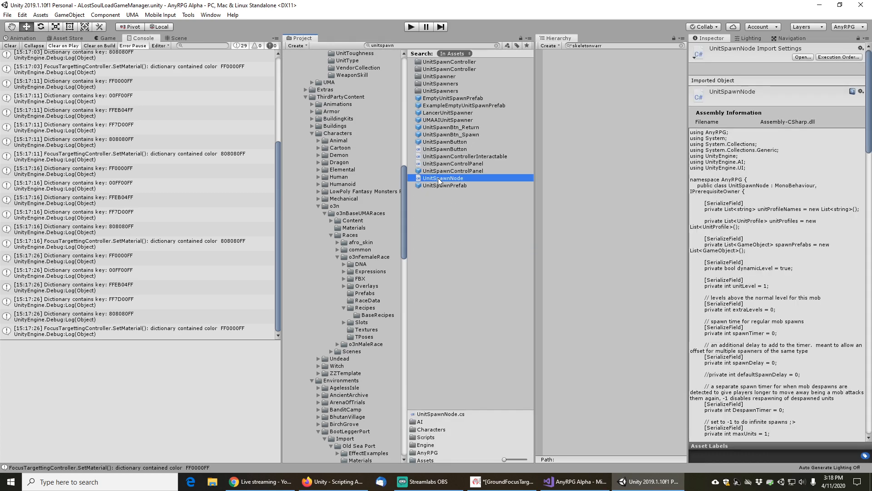
double_click(438, 178)
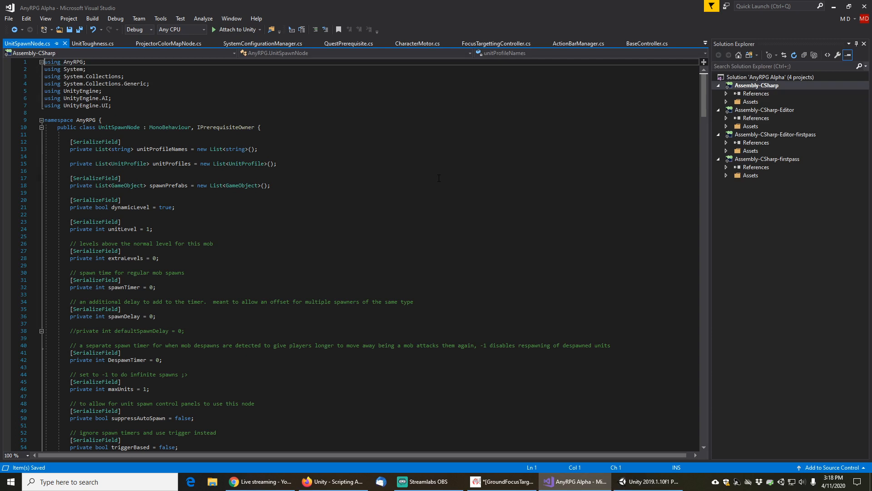
Find occurrences of "tough" in the UnitSpawnNode script
click(277, 214)
key(ctrl+f)
text(tough)
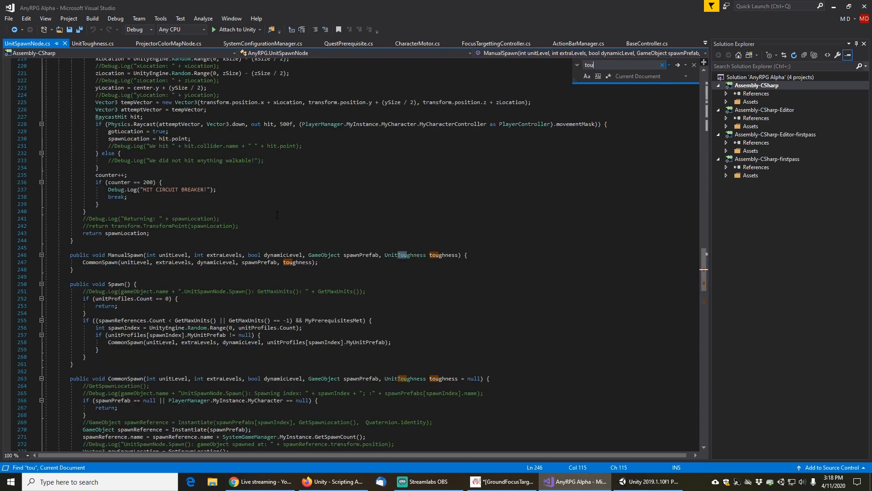
click(694, 65)
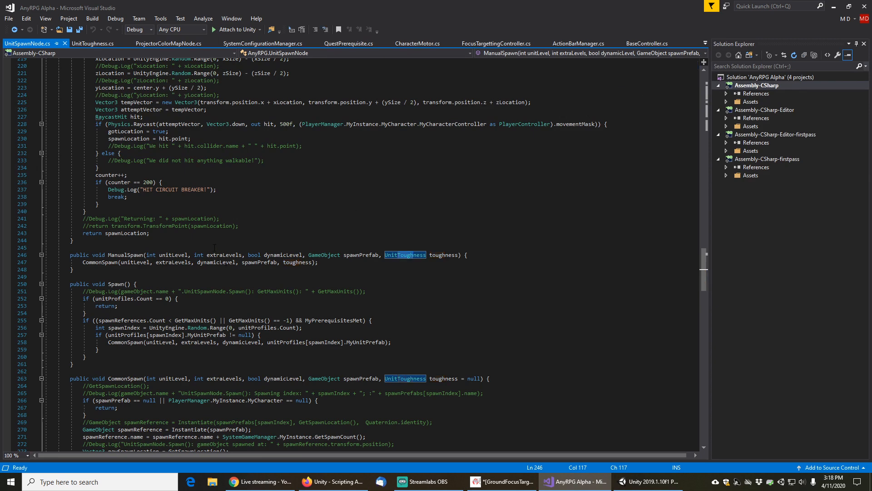
Trace how CommonSpawn is called and where its toughness parameter is used in the UnitSpawnNode script
click(311, 262)
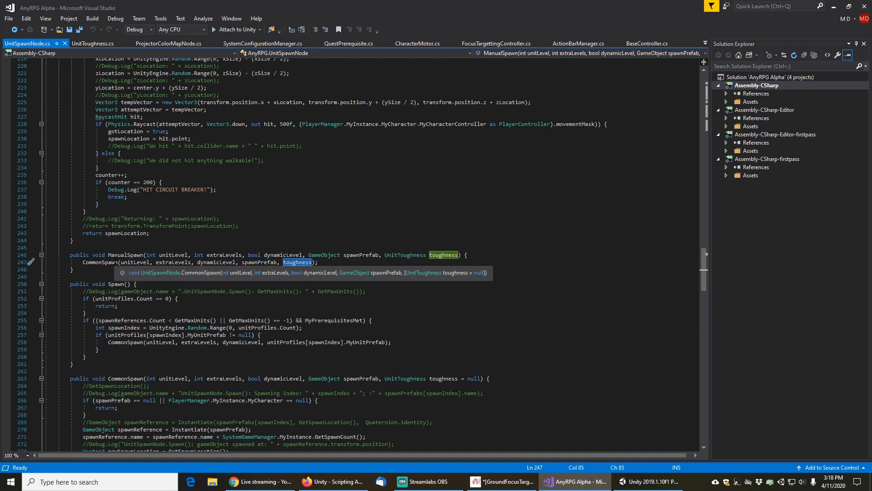
right_click(106, 265)
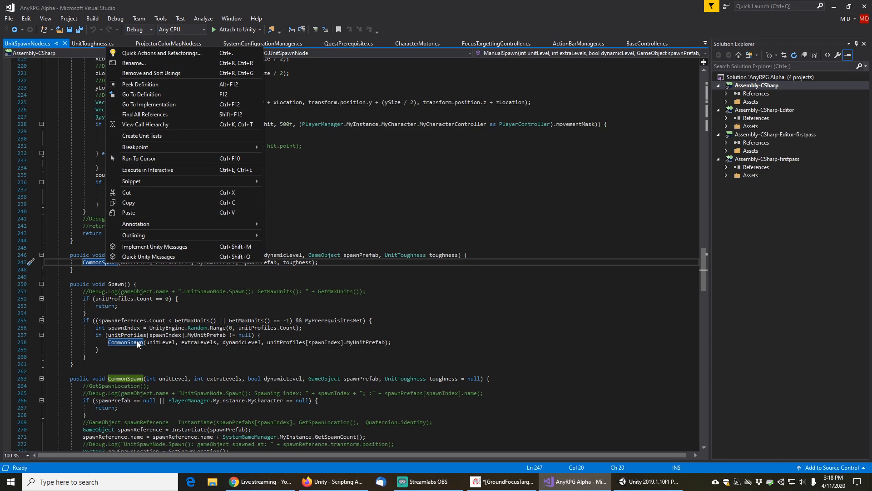
click(162, 367)
scroll(162, 366, down, 3)
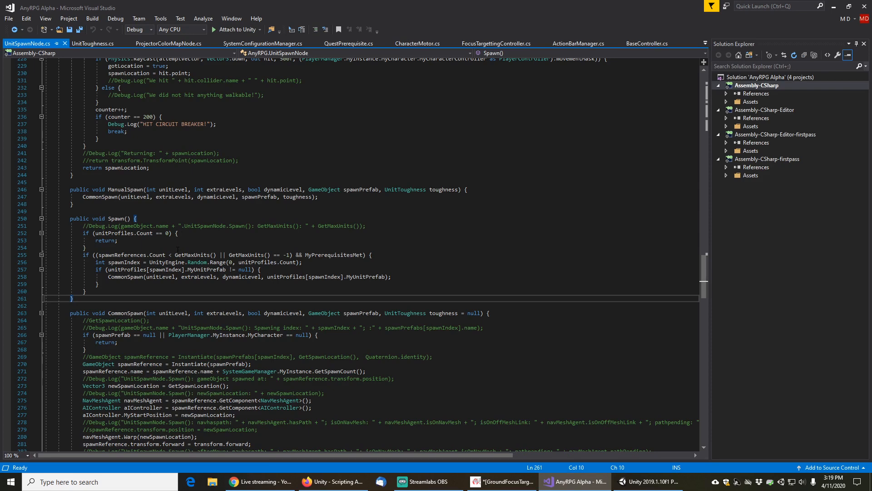
mouse_move(131, 277)
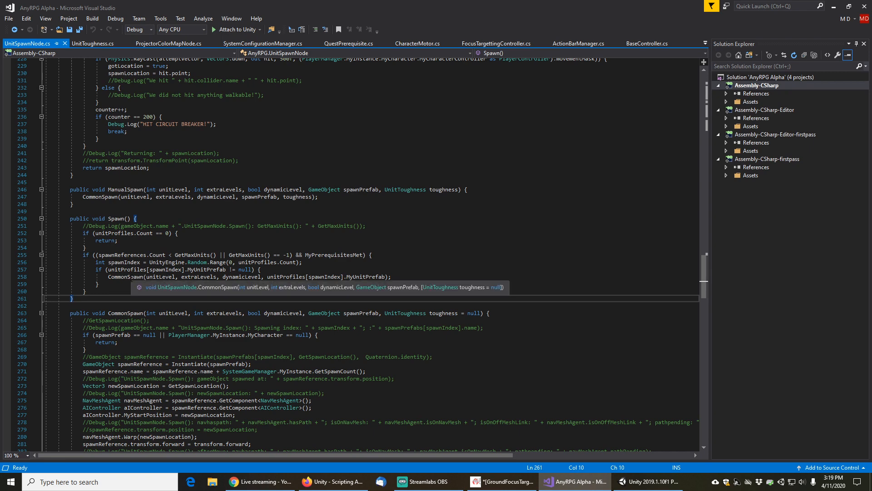
click(131, 277)
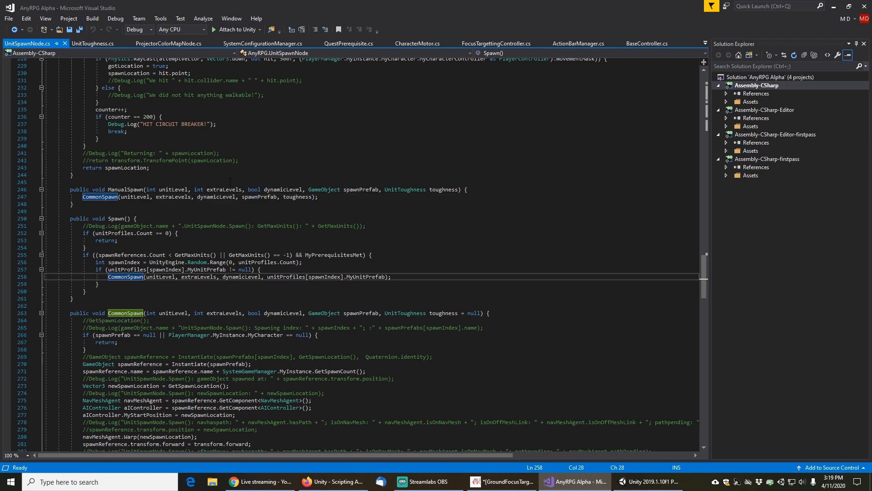
scroll(230, 182, up, 5)
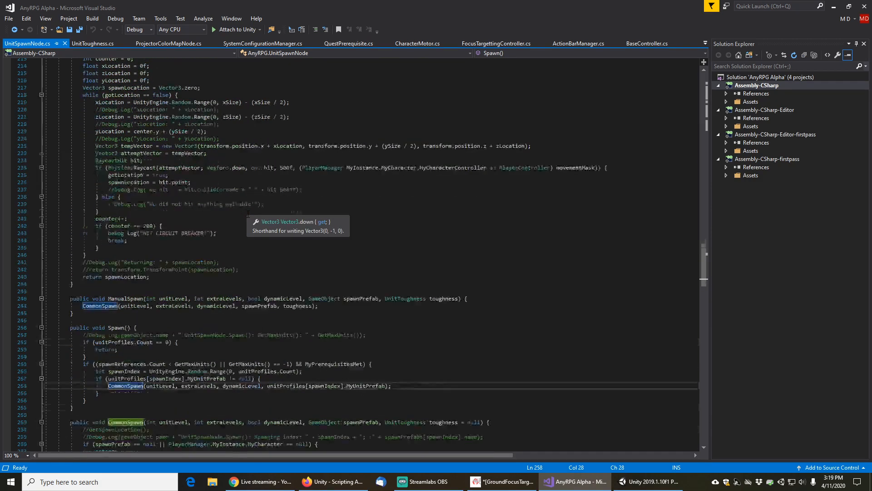
scroll(248, 213, down, 6)
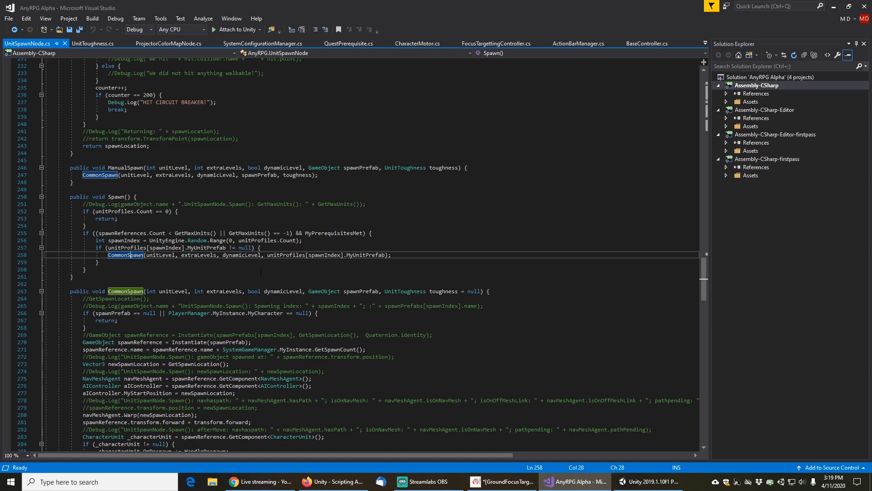
scroll(245, 277, down, 3)
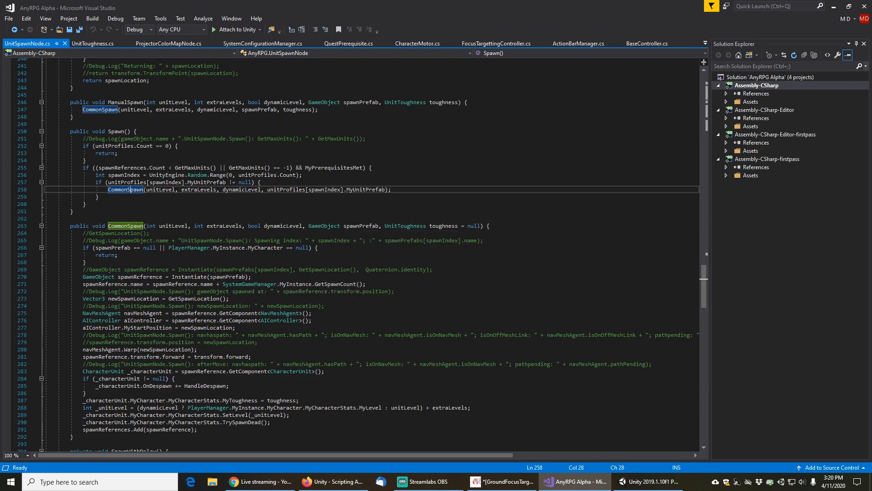
click(132, 276)
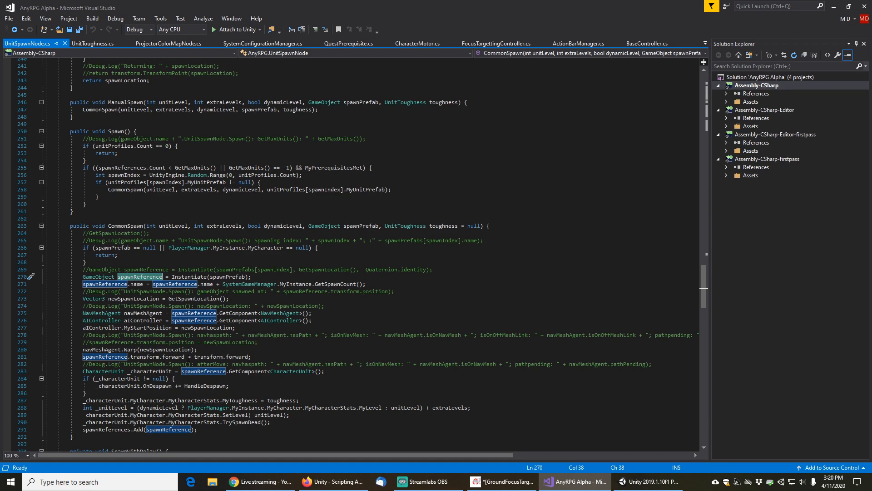
click(443, 227)
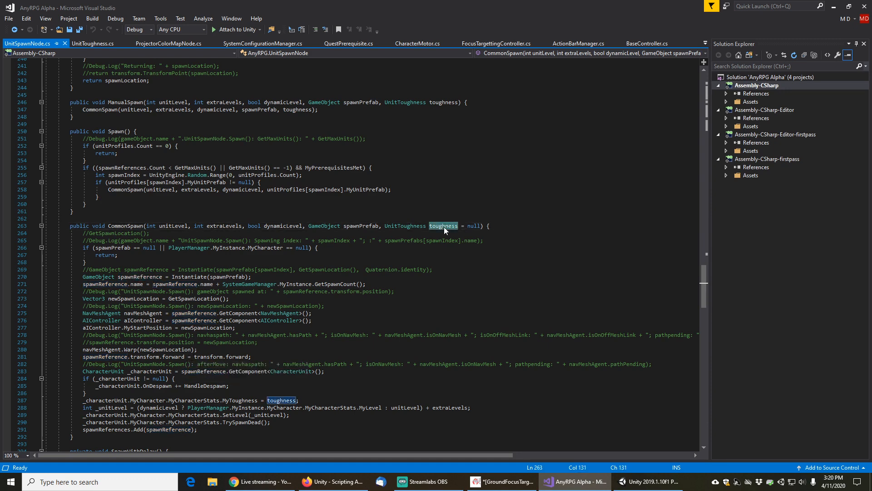
scroll(254, 342, down, 3)
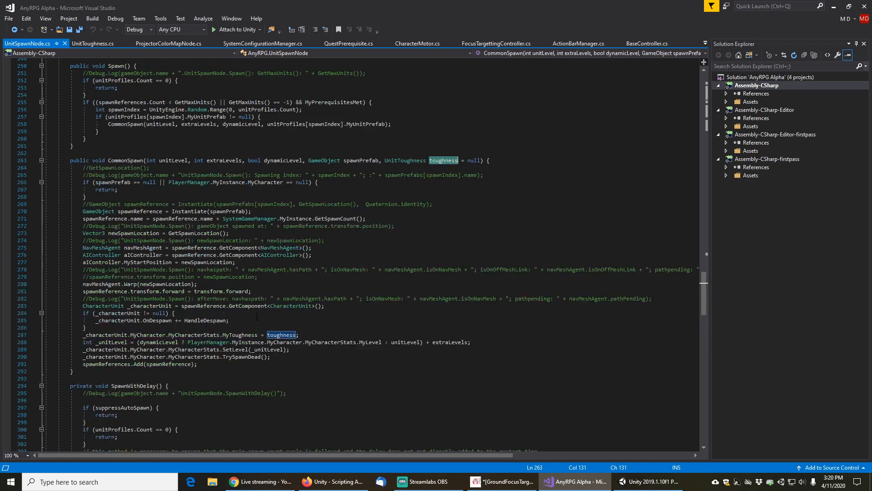
click(308, 335)
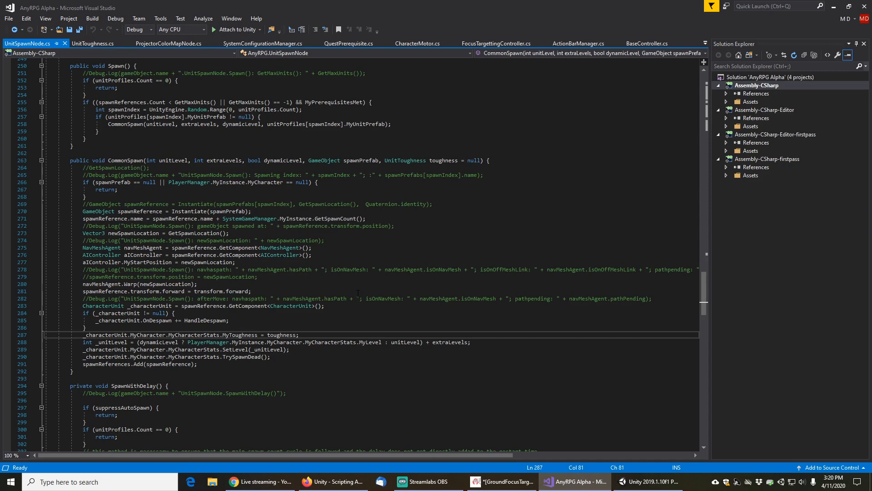
Insert an if block above the toughness assignment that tests the character stats' MyToughness != null
key(Up)
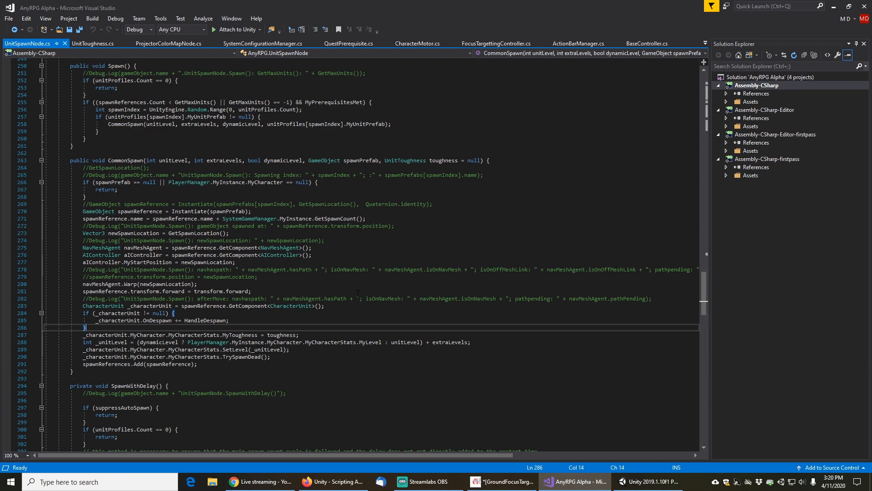
key(Return)
key(Down)
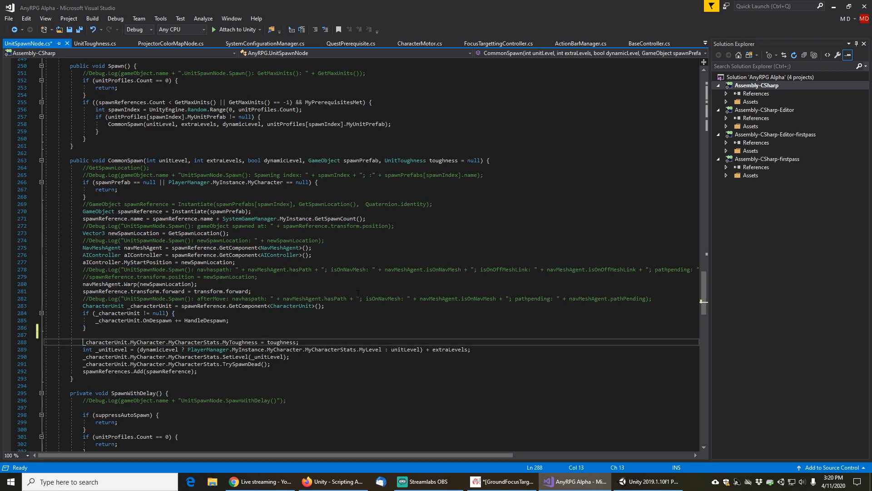
key(shift+End)
key(shift+Left)
key(shift+Left)
key(shift+Left)
key(shift+Left)
key(shift+Left)
key(shift+Left)
key(shift+Left)
key(shift+Left)
key(shift+Left)
key(shift+Left)
key(shift+Left)
key(shift+Left)
key(shift+Left)
key(ctrl+c)
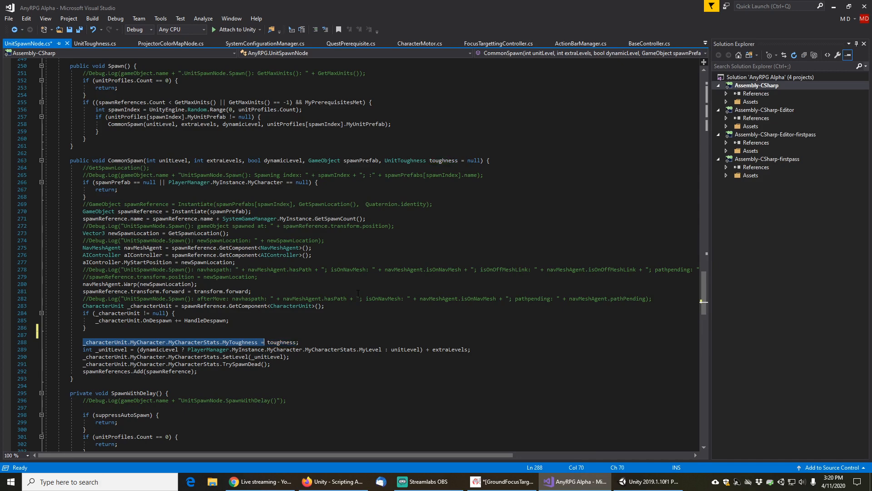
key(Up)
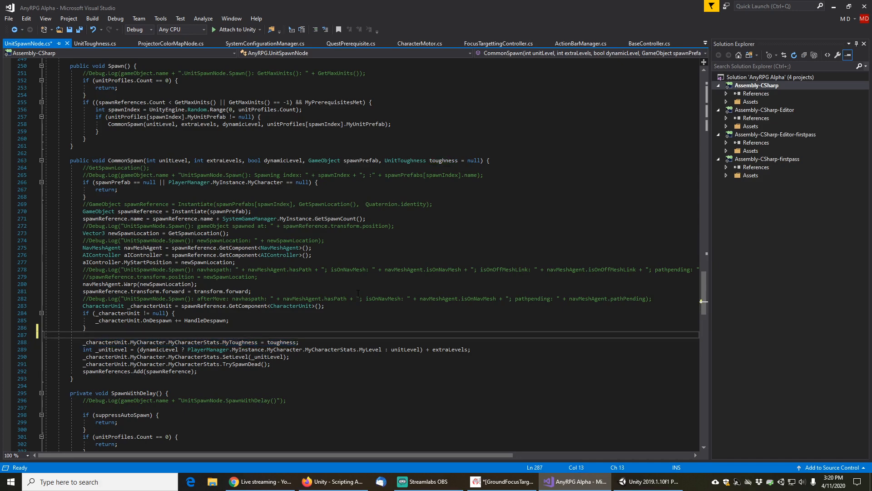
text(if)
key(Tab)
key(Tab)
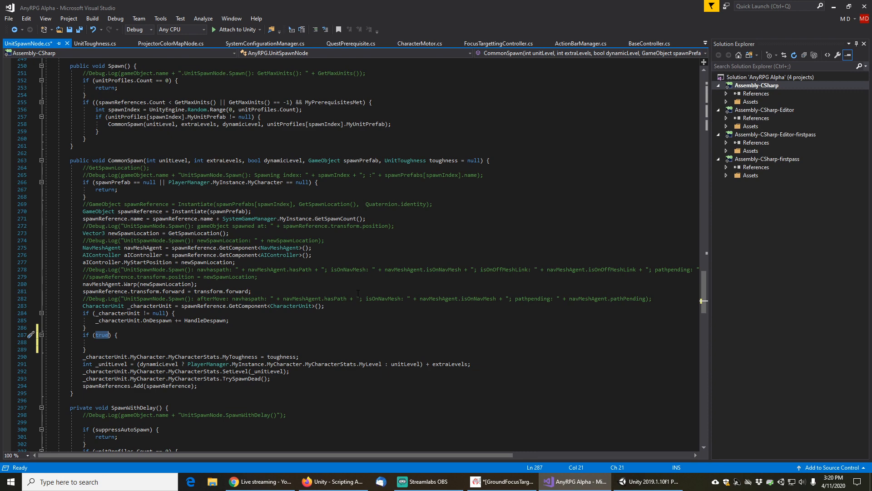
key(ctrl+v)
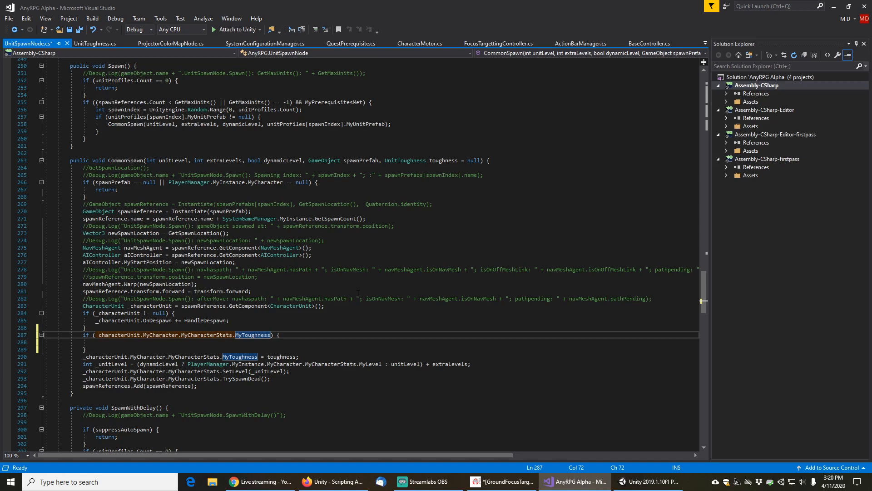
text(!= null &&)
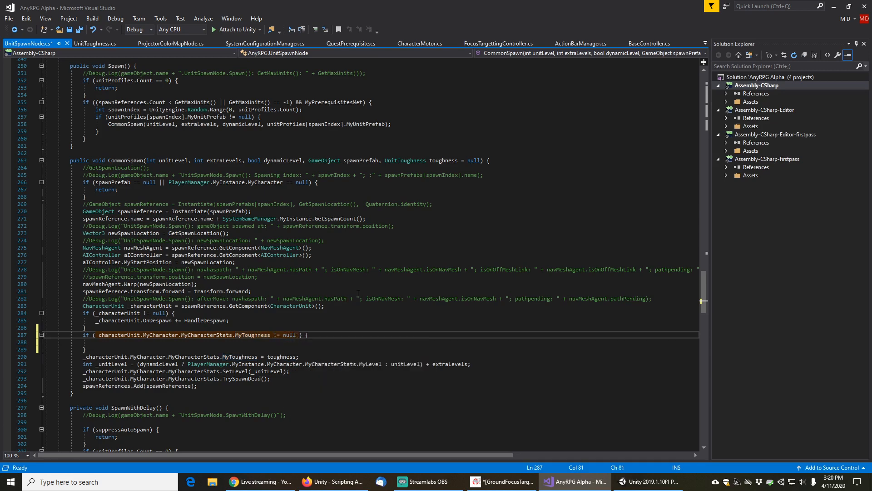
Extend the if condition to _characterUnit.MyCharacter.MyCharacterStats.MyToughness != null && toughness == null
key(Down)
key(Down)
key(Down)
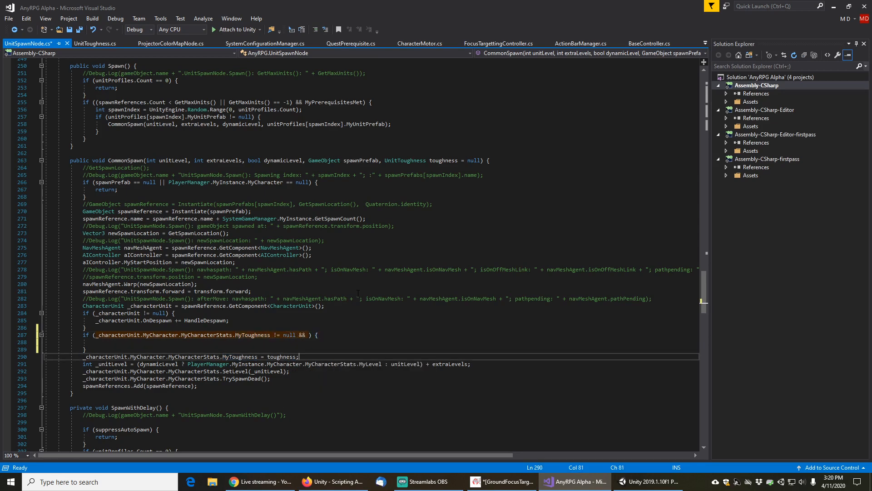
key(Home)
key(shift+End)
key(shift+Left)
key(shift+Left)
key(shift+Left)
key(shift+Left)
key(shift+Left)
key(shift+Left)
key(shift+Left)
key(shift+Left)
key(shift+Left)
key(shift+Left)
key(shift+Left)
key(shift+Left)
key(shift+Left)
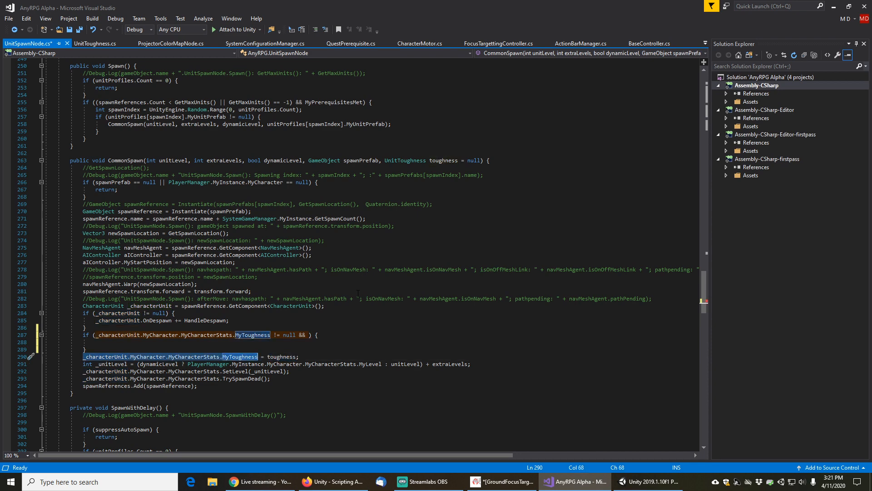
key(ctrl+c)
key(Up)
key(Up)
key(Up)
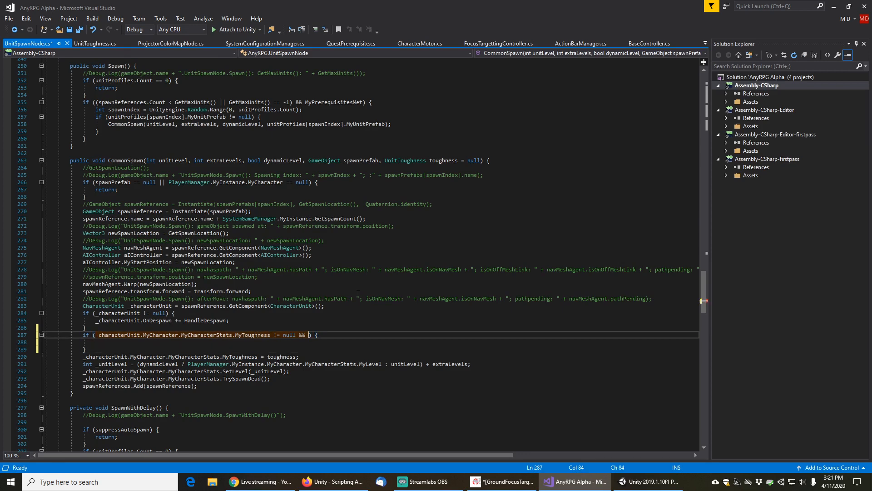
key(ctrl+v)
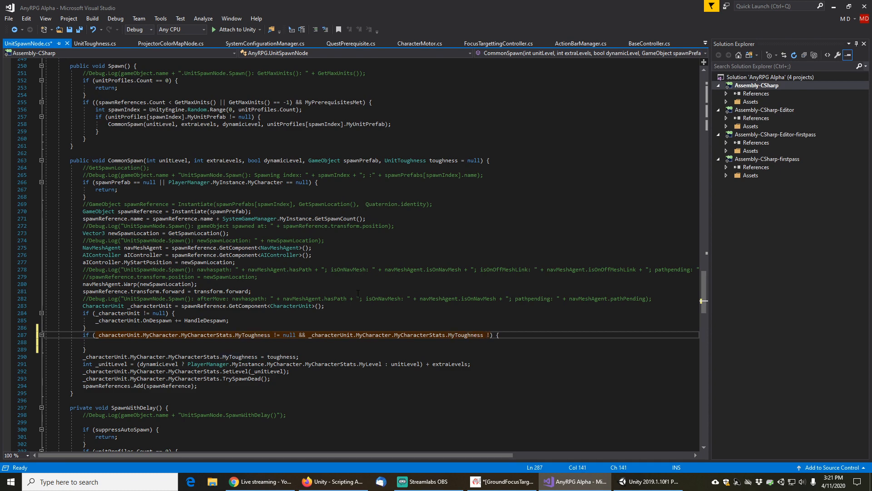
key(Down)
key(Down)
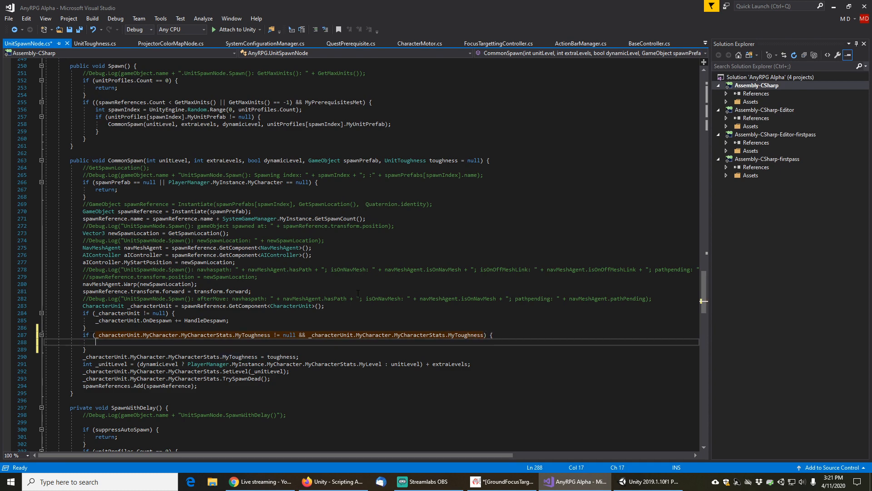
key(Up)
key(Up)
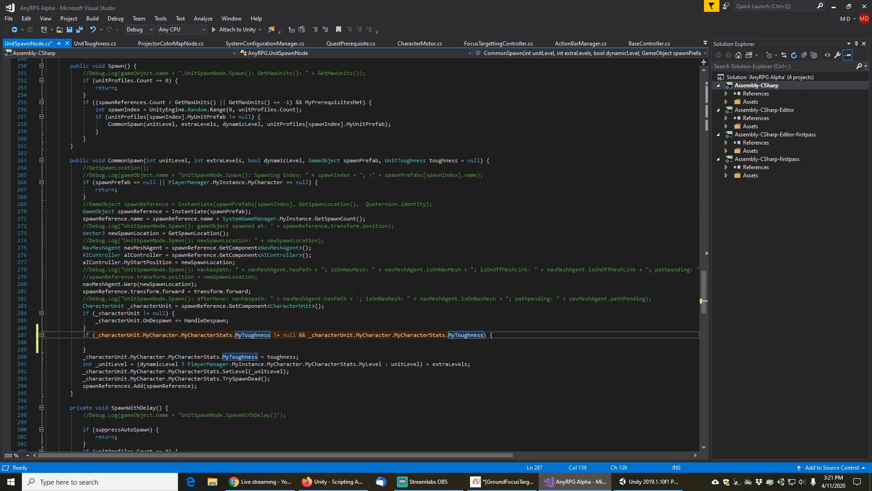
key(shift+Left)
key(shift+Left)
key(shift+Left)
key(shift+Left)
key(shift+Left)
key(shift+Left)
key(shift+Left)
key(shift+Left)
key(shift+Left)
key(shift+Left)
key(shift+Left)
key(shift+Left)
key(shift+Left)
key(shift+Left)
key(shift+Left)
key(shift+Left)
key(shift+Left)
key(shift+Left)
key(shift+Left)
key(shift+Left)
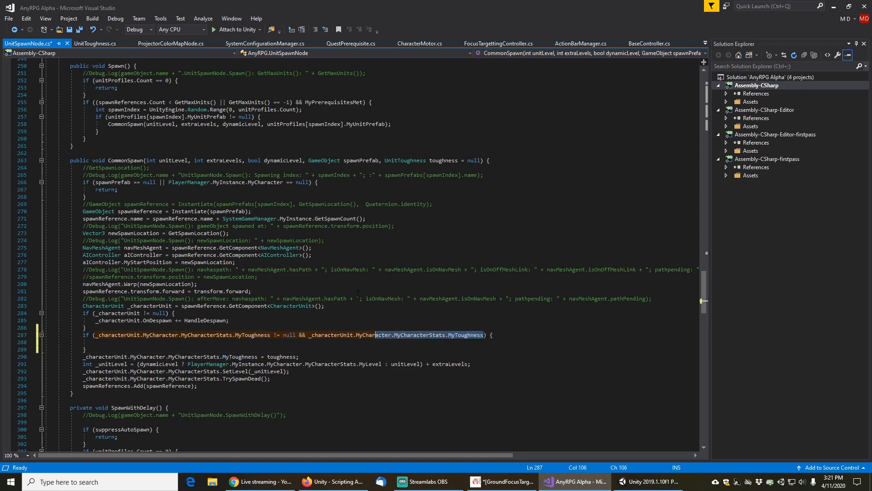
key(shift+Left)
key(shift+Left)
key(shift+Left)
key(shift+Left)
key(shift+Left)
key(shift+Left)
key(shift+Left)
key(shift+Left)
key(shift+Left)
key(shift+Left)
key(shift+Left)
key(shift+Left)
key(shift+Left)
key(shift+Left)
key(shift+Left)
key(shift+Left)
key(shift+Left)
key(shift+Left)
key(shift+Left)
key(shift+Left)
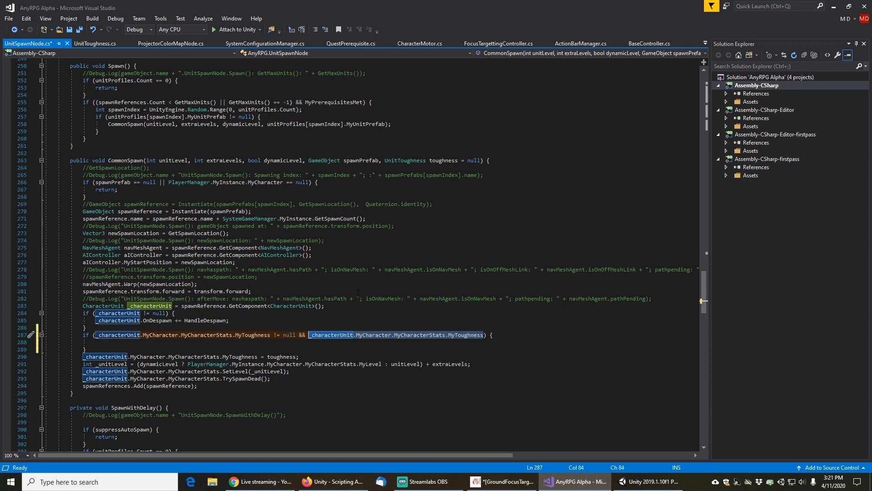
text(tough)
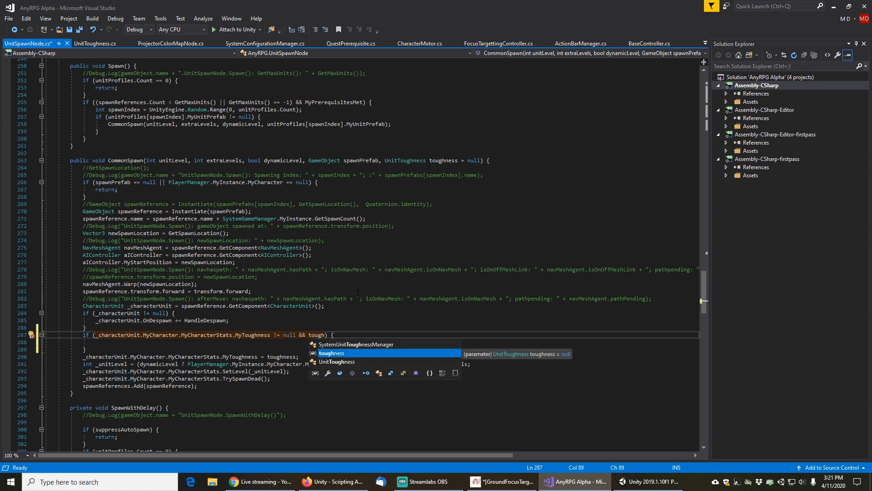
text(ness == null)
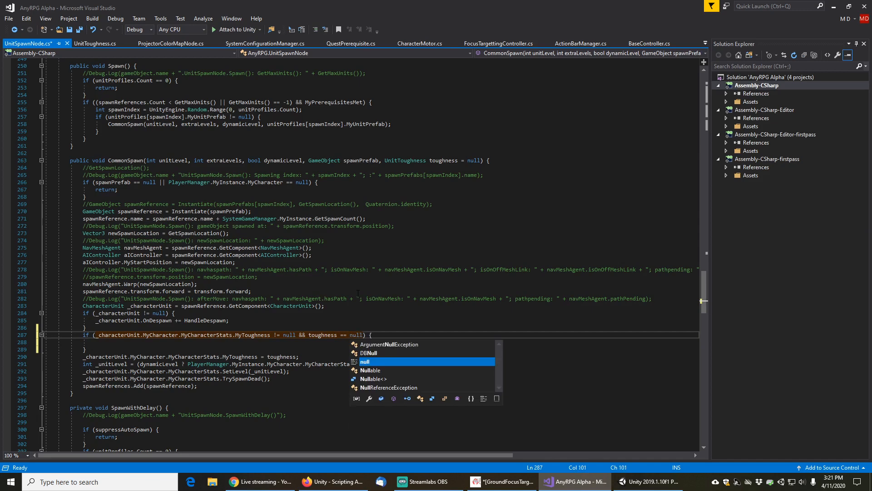
Move the MyToughness = toughness assignment inside the new if block and save the script
key(End)
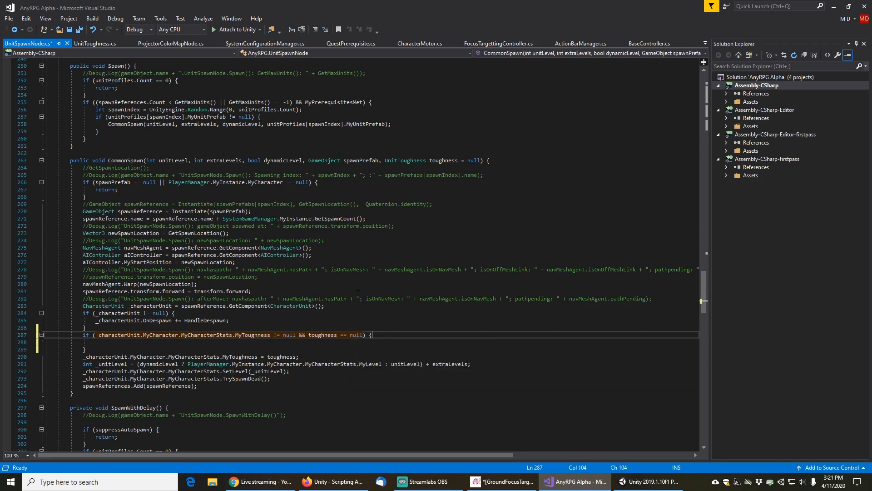
key(Home)
key(Down)
key(Down)
key(Down)
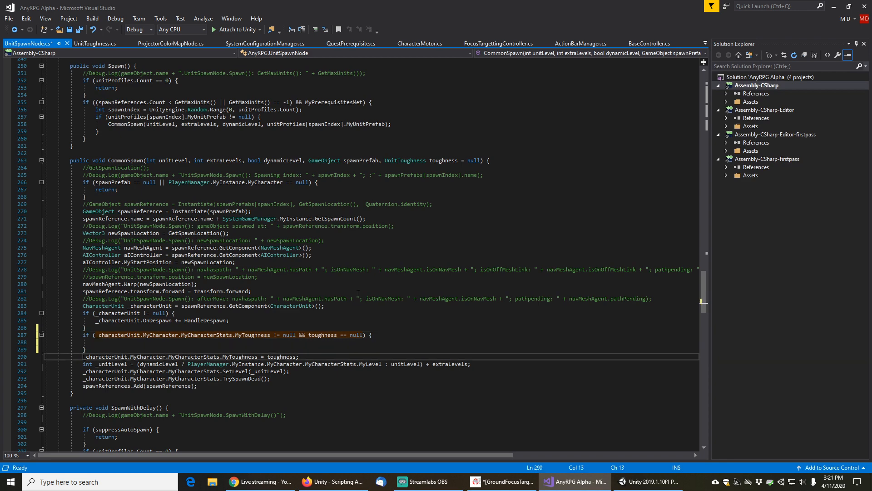
key(shift+Down)
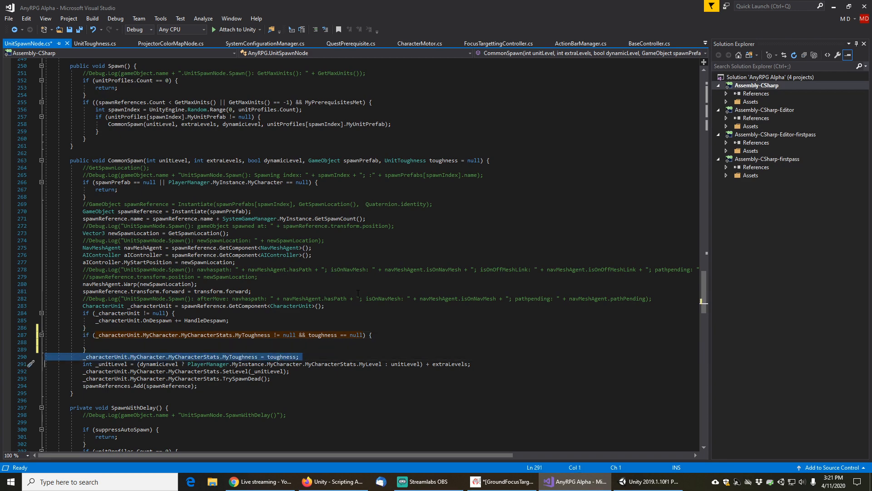
key(ctrl+x)
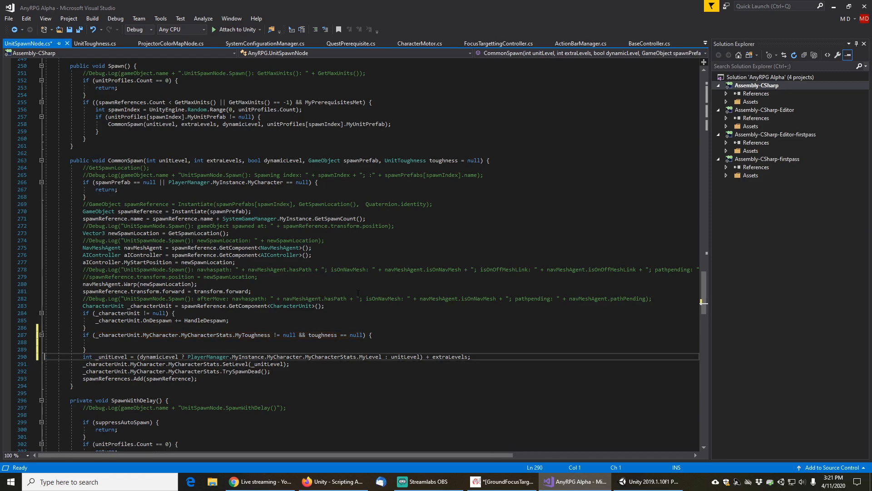
key(Up)
key(Up)
key(ctrl+v)
key(ctrl+x)
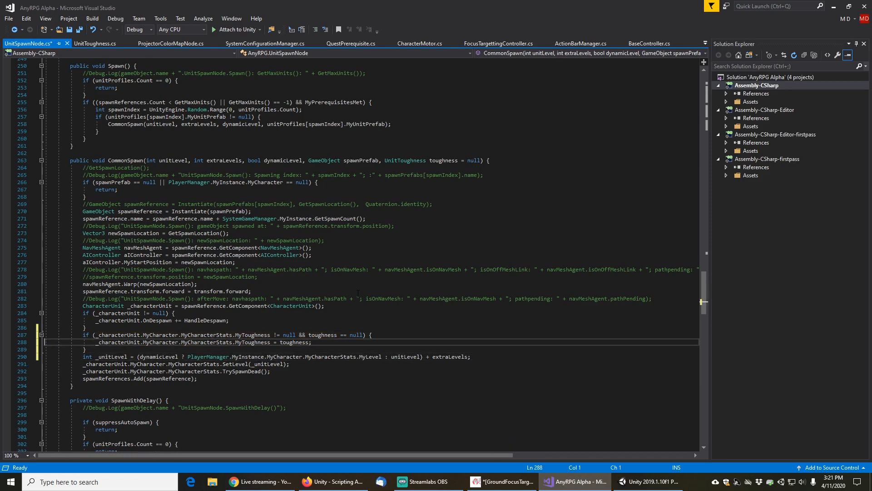
key(Up)
key(ctrl+s)
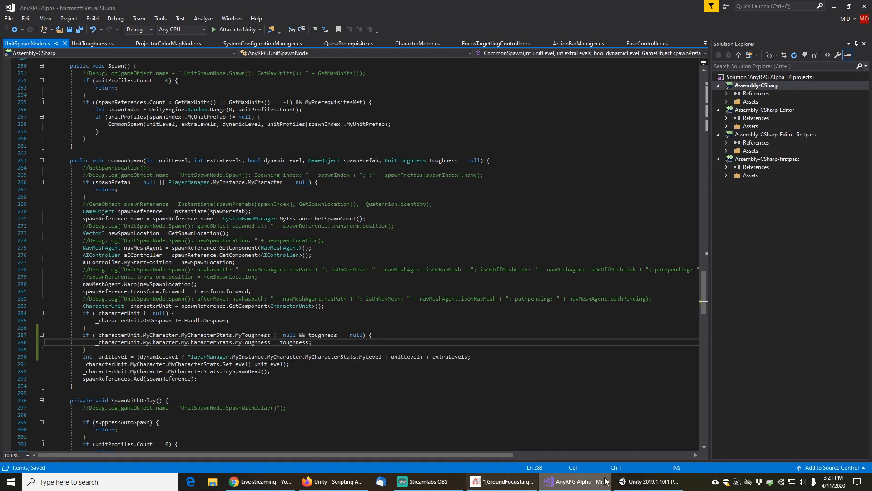
Add the comment "// don't override an existing toughness" above the new if block and save the script
mouse_move(643, 485)
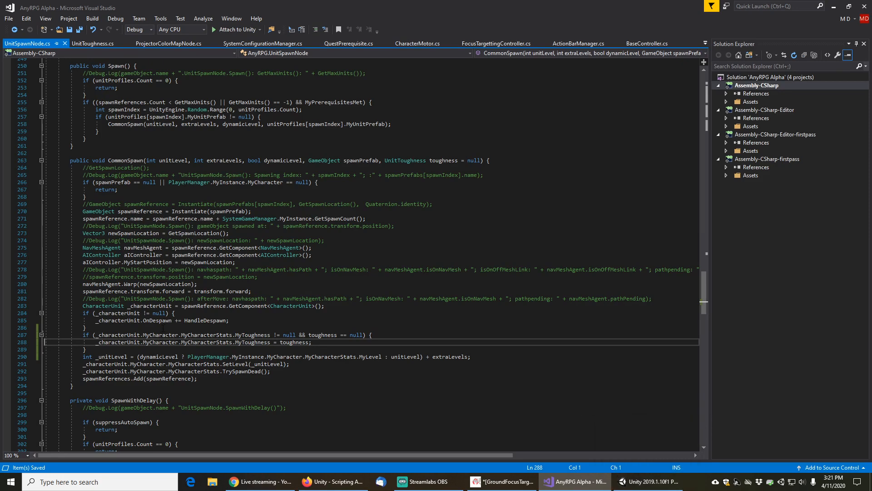
click(282, 327)
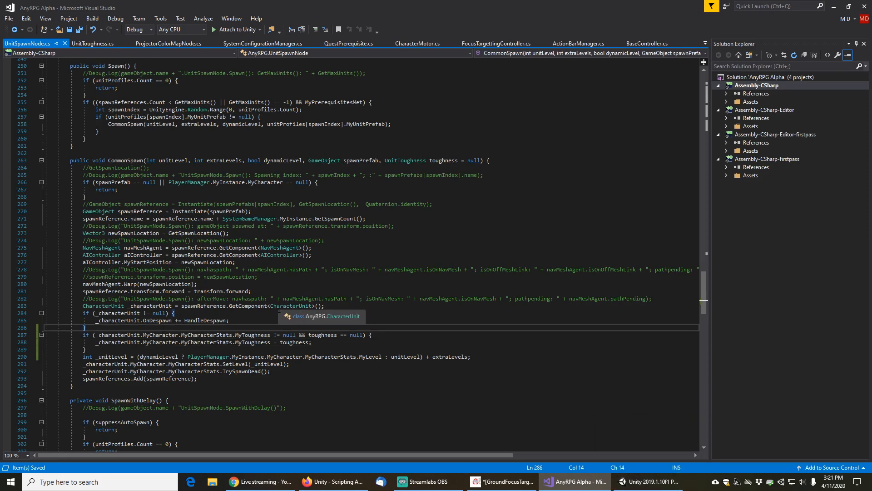
key(Return)
text(// don't )
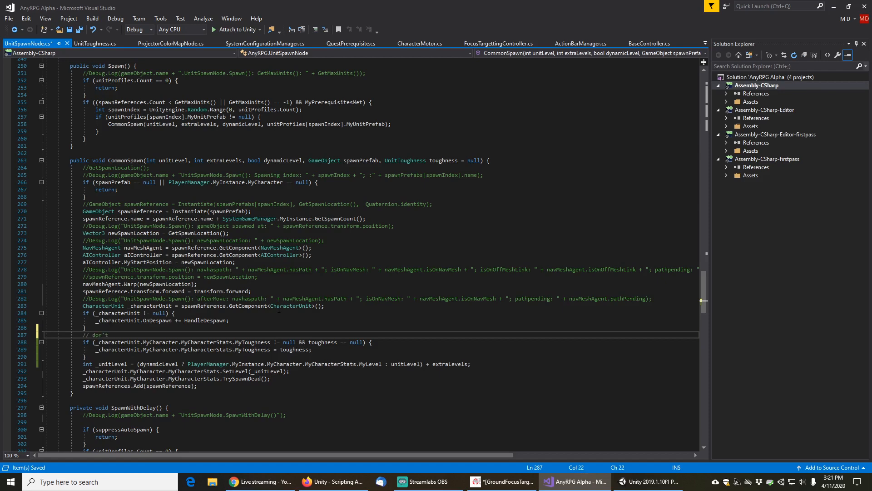
text(override an esi)
key(BackSpace)
text(xisting toughness)
key(ctrl+s)
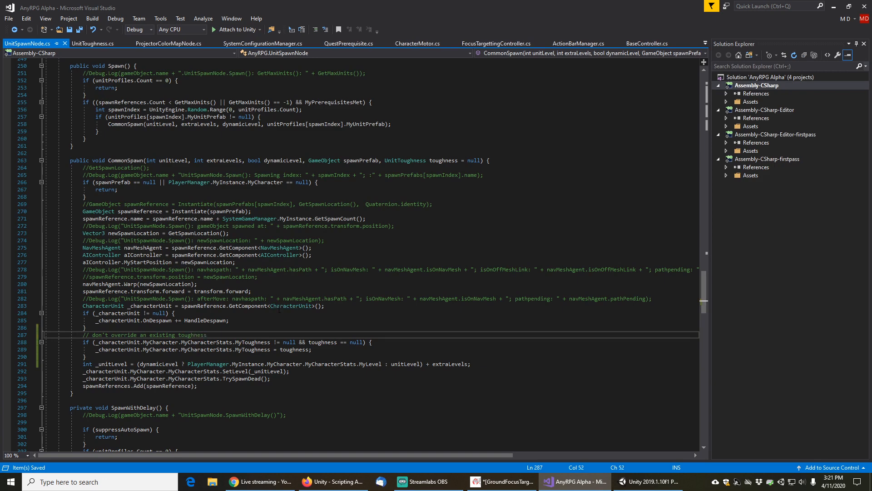
Switch to Unity, clear the project and hierarchy search filters, and save the scene
click(647, 481)
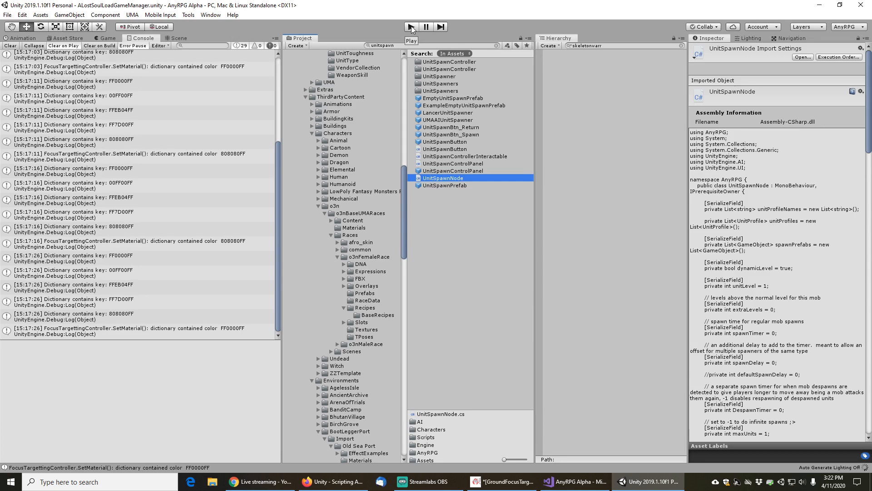
click(683, 50)
click(681, 45)
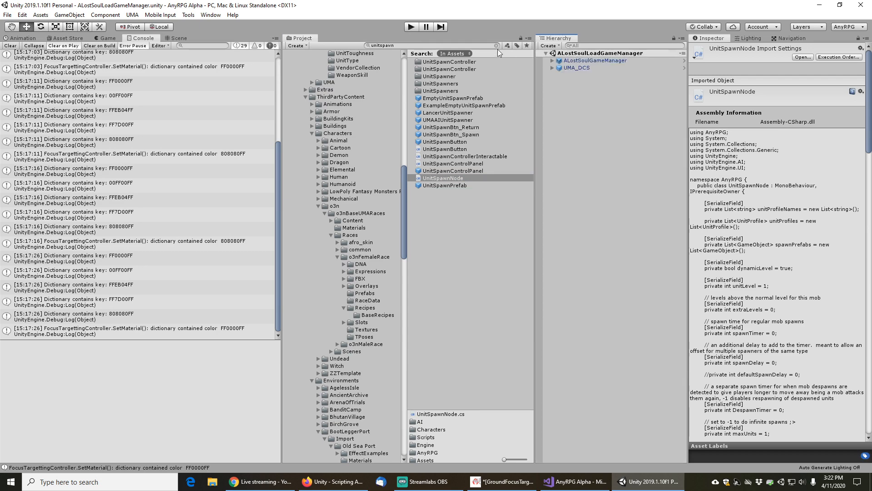
click(497, 46)
click(8, 15)
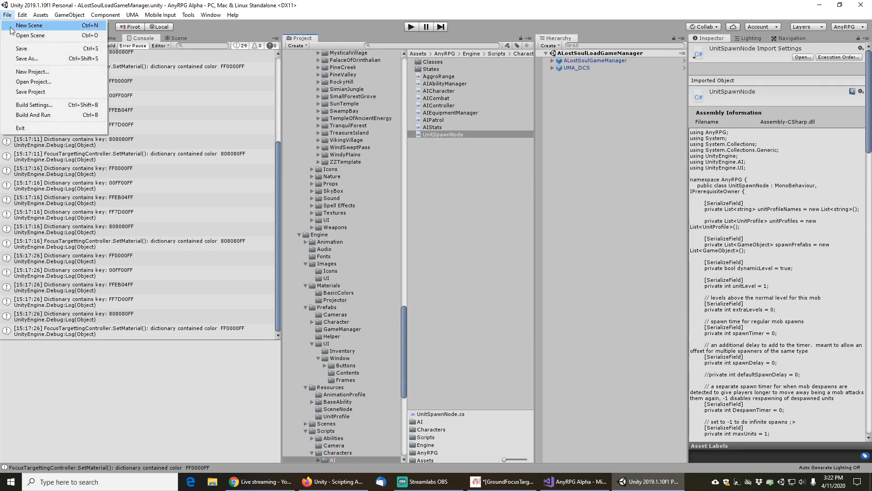
click(27, 51)
Enter Play mode and load the Chapter 2 Tester saved game from the main menu
click(411, 27)
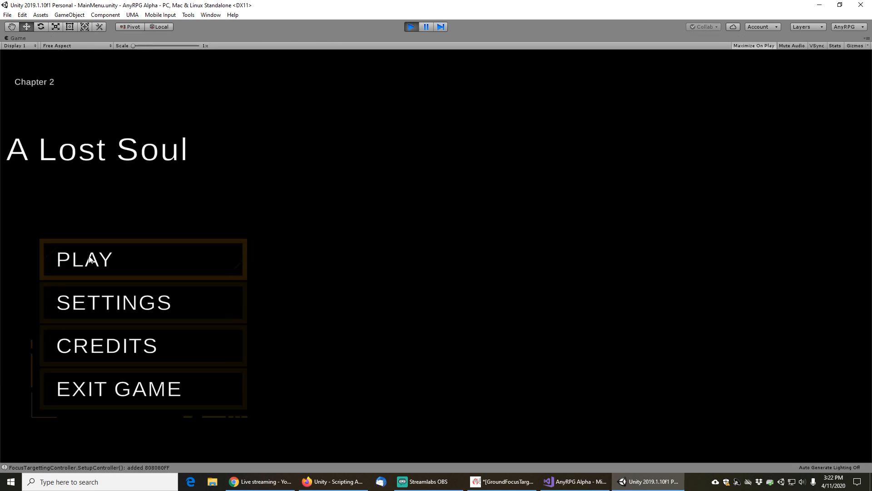
click(91, 261)
click(473, 359)
drag(245, 138, 258, 397)
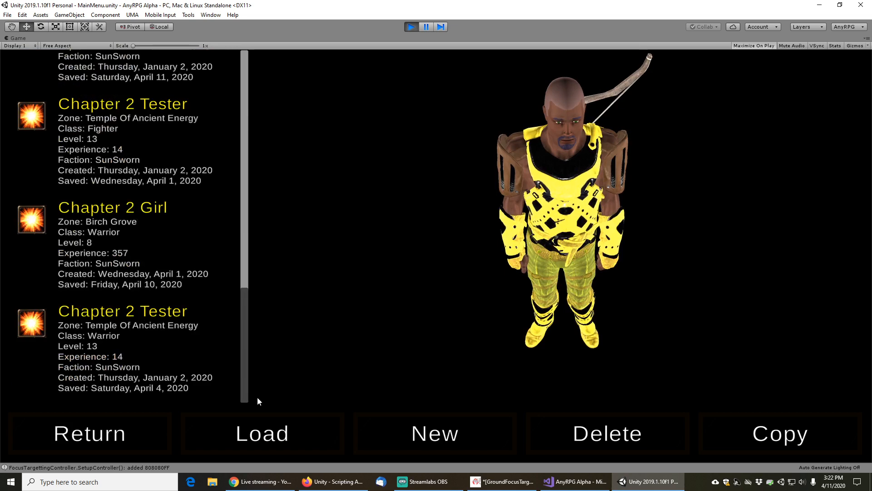
scroll(139, 298, up, 6)
click(124, 114)
click(294, 433)
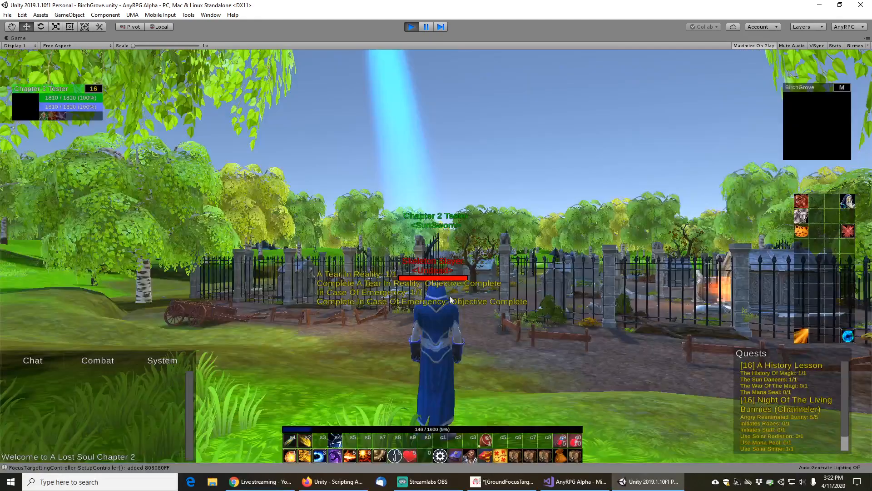
Target nearby enemies, cast an attack and select the Skeleton Warrior to check the target projector colors, then stop playing
key(Tab)
key(5)
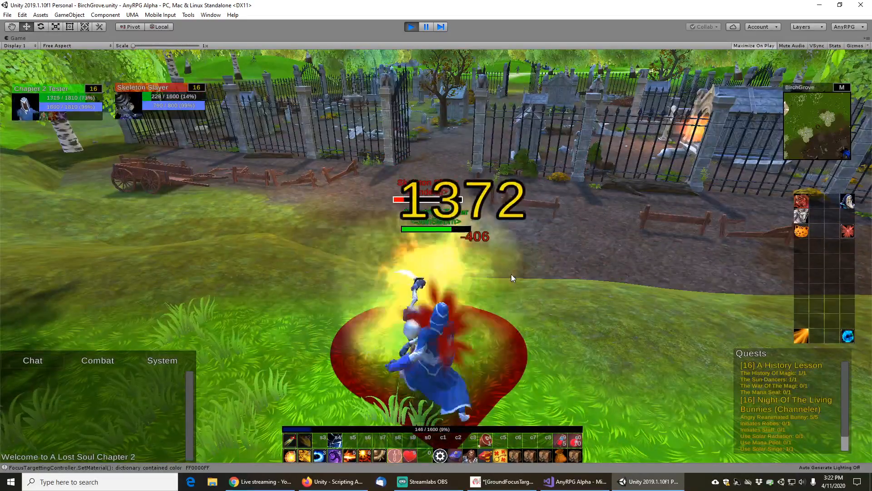
key(5)
scroll(502, 257, down, 3)
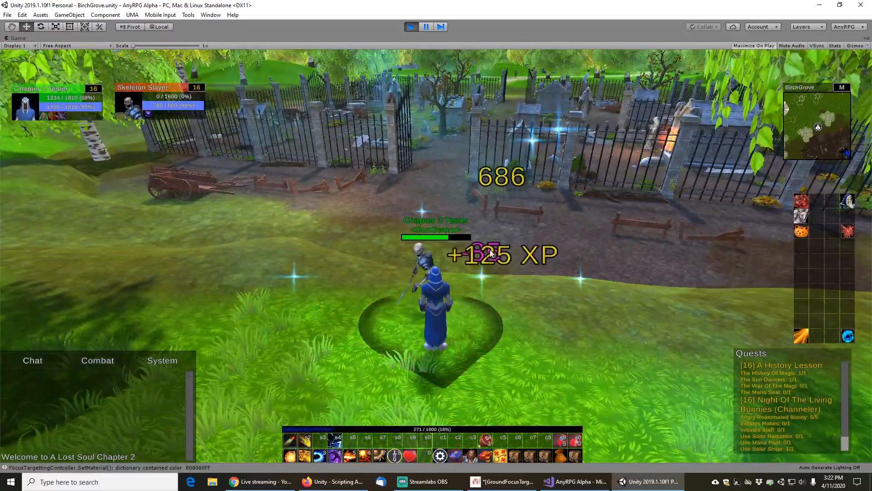
key(w)
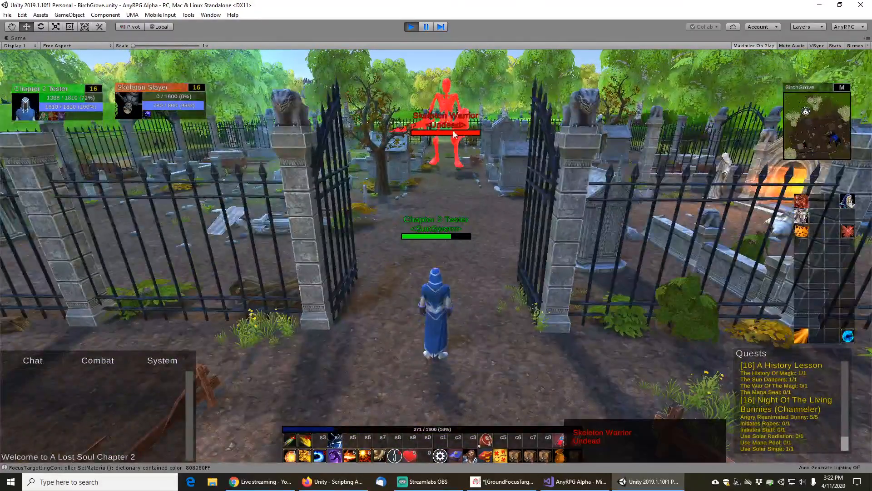
click(453, 130)
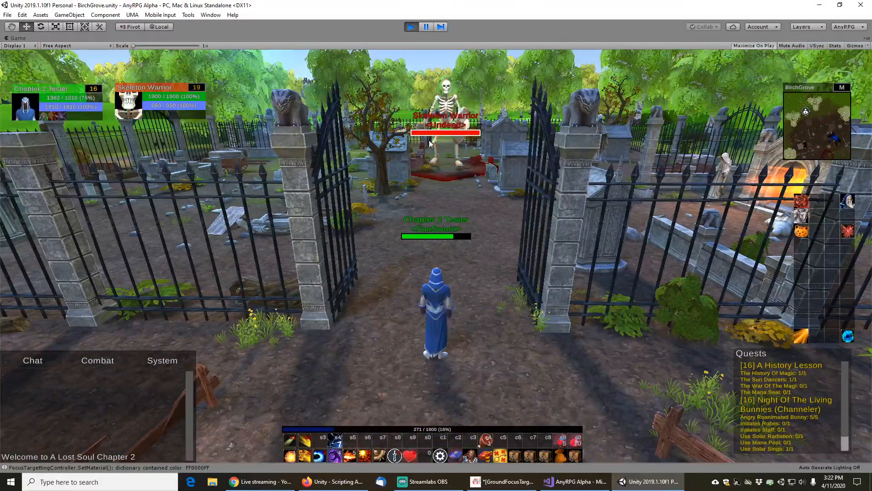
click(412, 26)
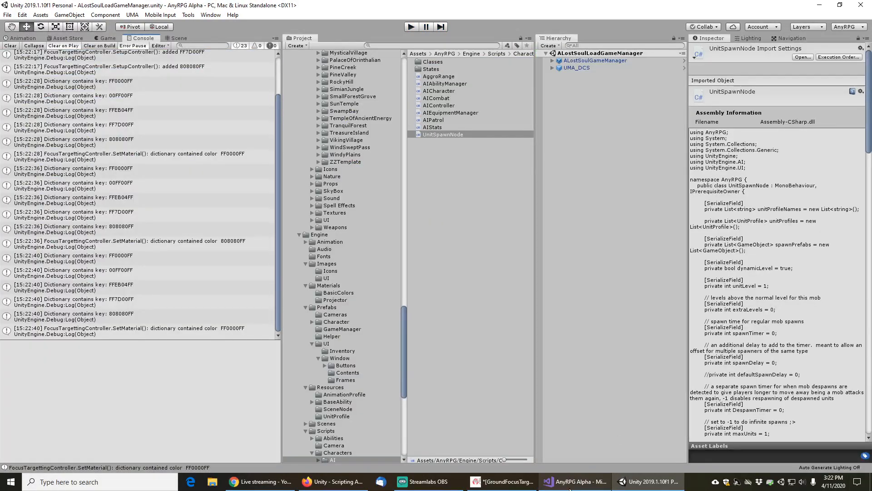
Back in the script, copy the commented afterMove Debug.Log line, paste it inside the toughness if block and uncomment it
mouse_move(573, 489)
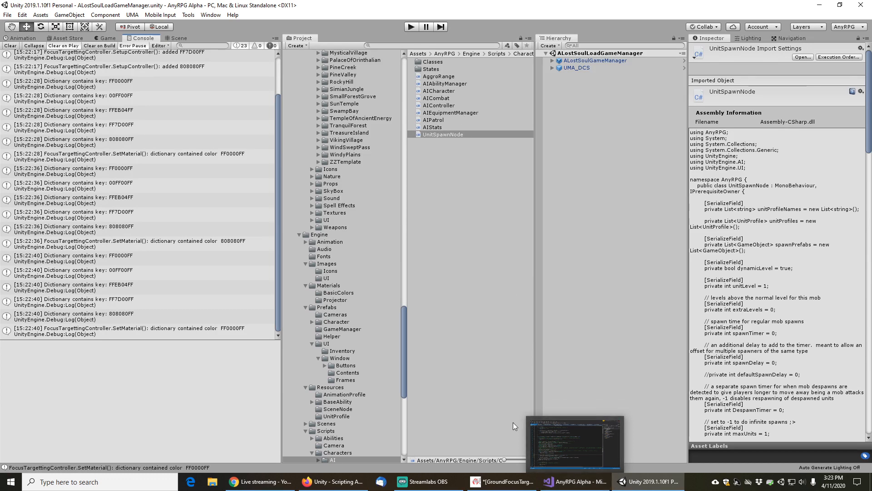
click(575, 482)
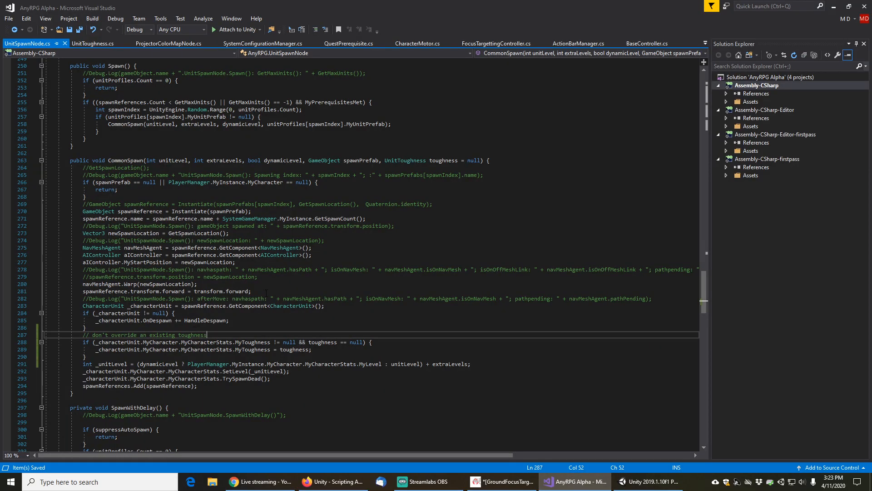
key(Down)
key(Down)
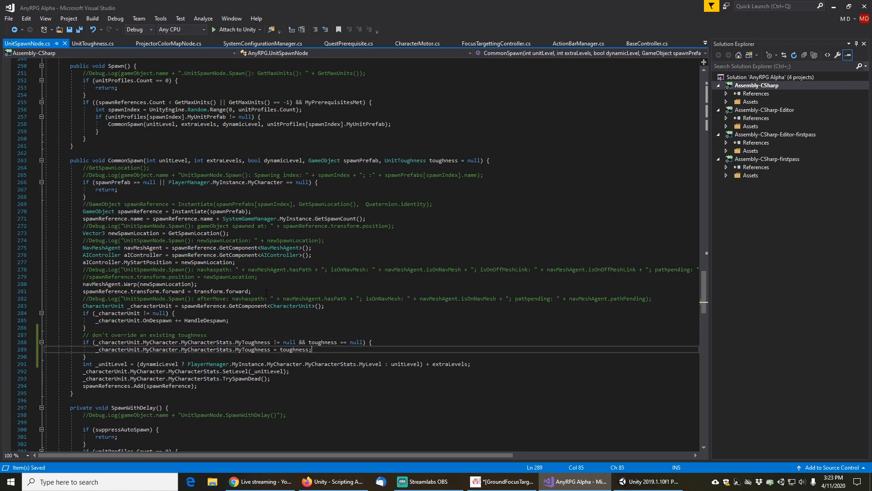
key(Home)
key(Home)
key(Return)
key(Up)
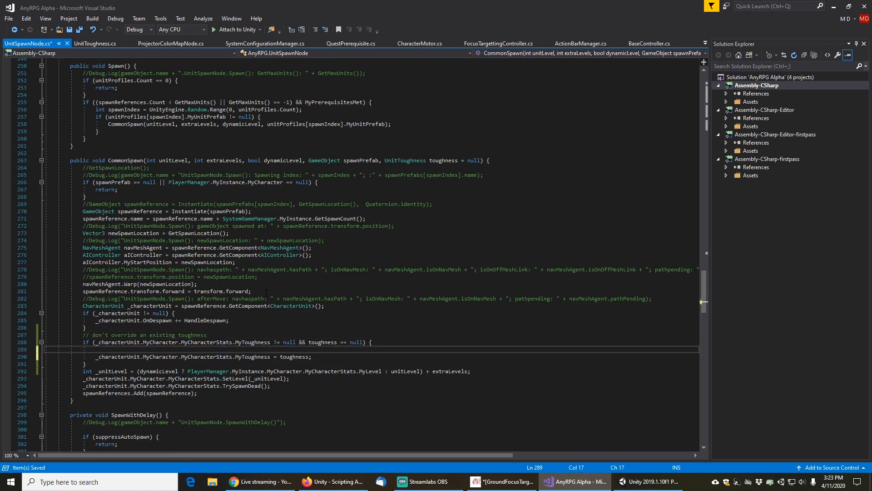
key(Up)
key(Up)
key(Up)
key(Up)
key(Up)
key(Up)
key(Up)
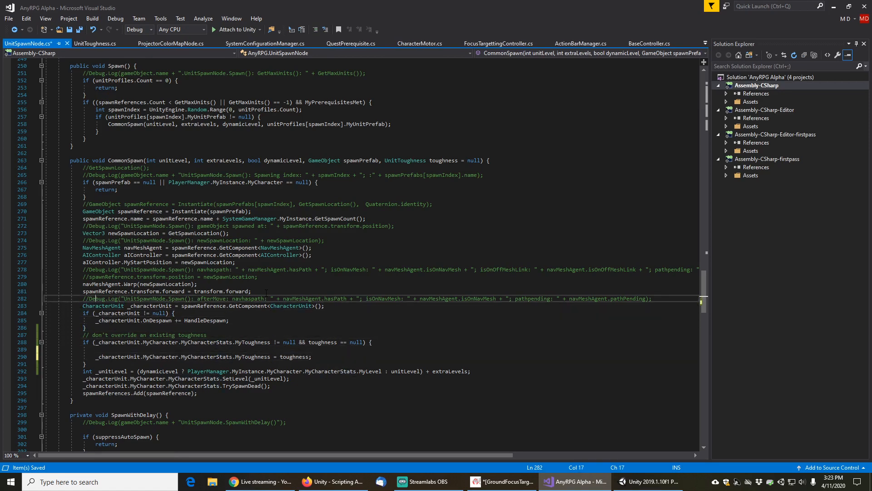
key(Home)
key(Home)
key(shift+Down)
key(ctrl+c)
key(Down)
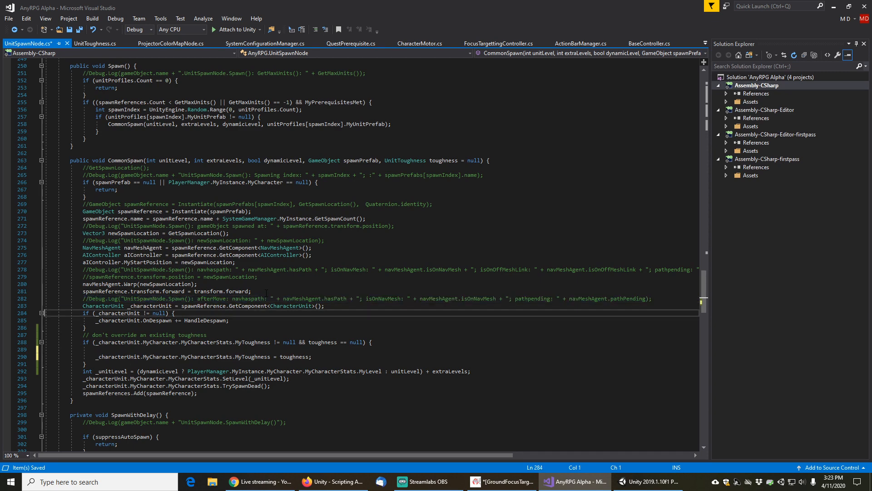
key(Down)
key(Down)
key(Down)
key(Down)
key(Down)
key(ctrl+v)
key(Down)
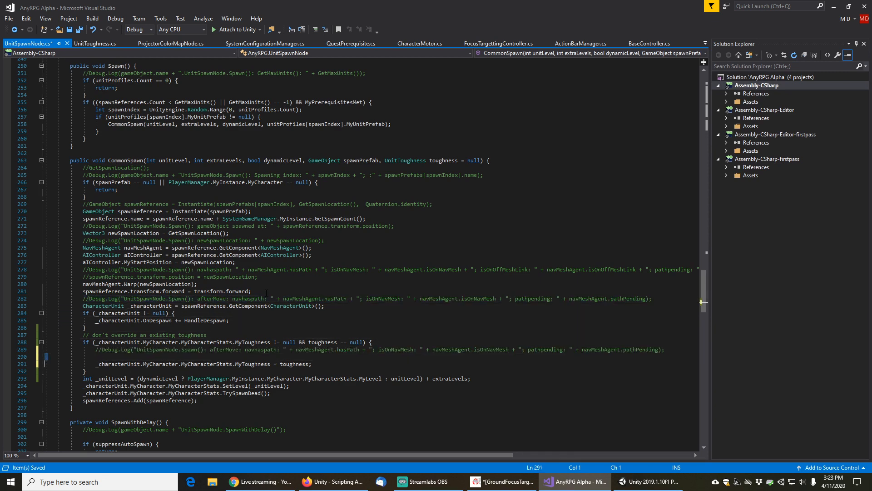
key(BackSpace)
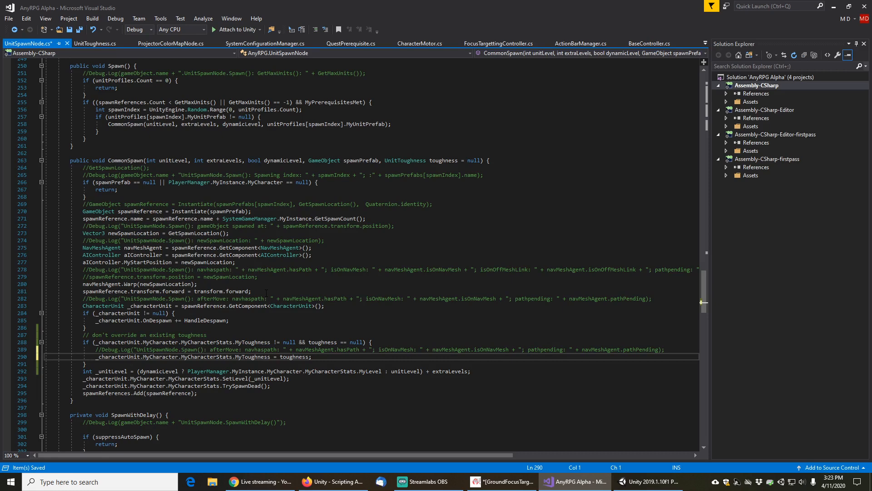
key(Up)
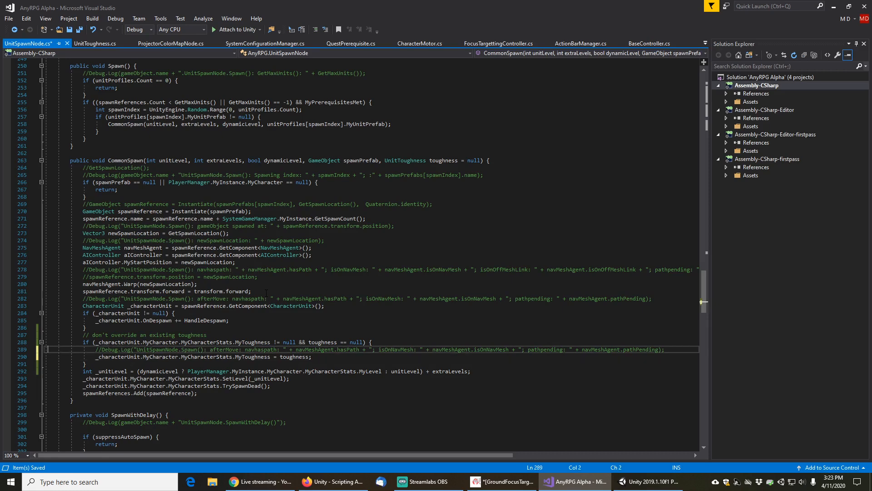
key(Home)
key(Delete)
key(Delete)
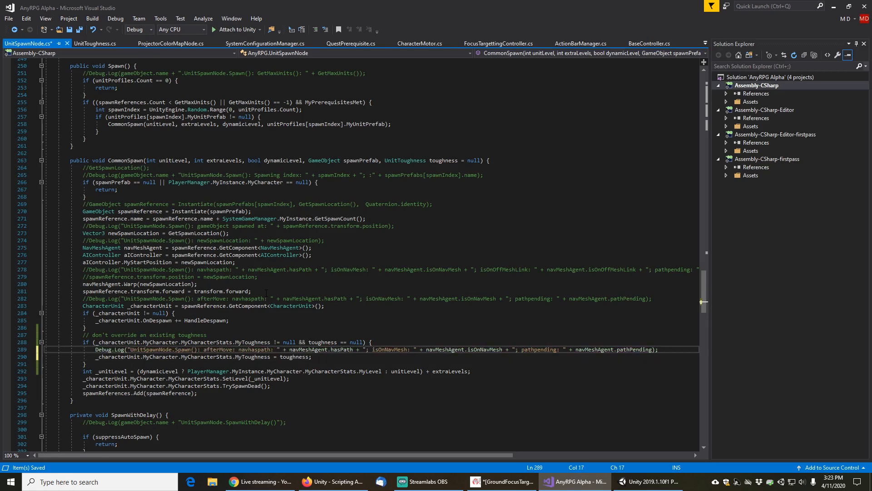
Change the pasted log message to "UnitSpawnNode.Spawn(): setting toughness to null on gameObject: " + spawnReference.name and save
key(Right)
key(Right)
key(Right)
key(Right)
key(Right)
key(Right)
key(Right)
key(Right)
key(Right)
key(Right)
key(Right)
key(Right)
key(Right)
key(Right)
key(Right)
key(Right)
key(Right)
key(Right)
key(Right)
key(Right)
key(shift+End)
key(shift+Left)
key(shift+Left)
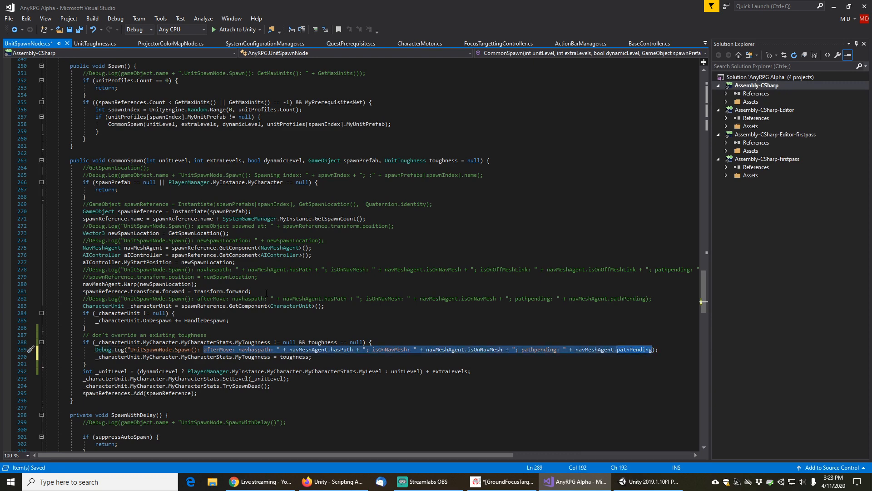
text(setting to")
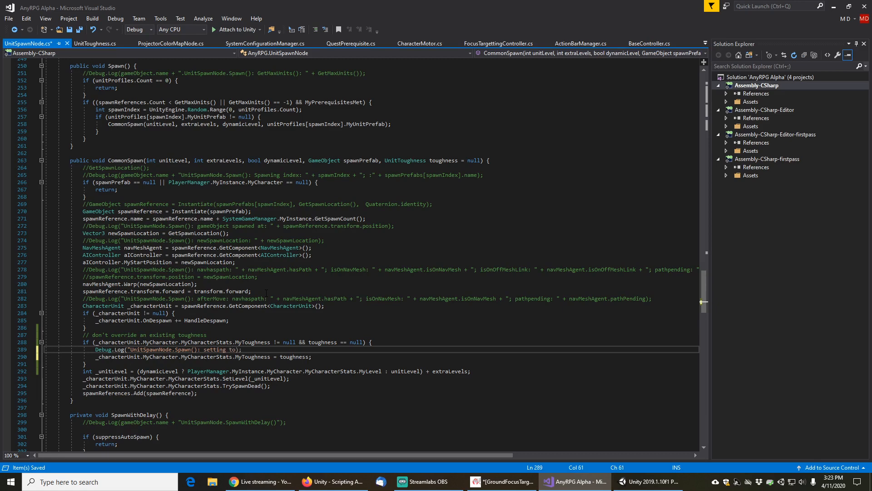
text(ghness to null on gameObject)
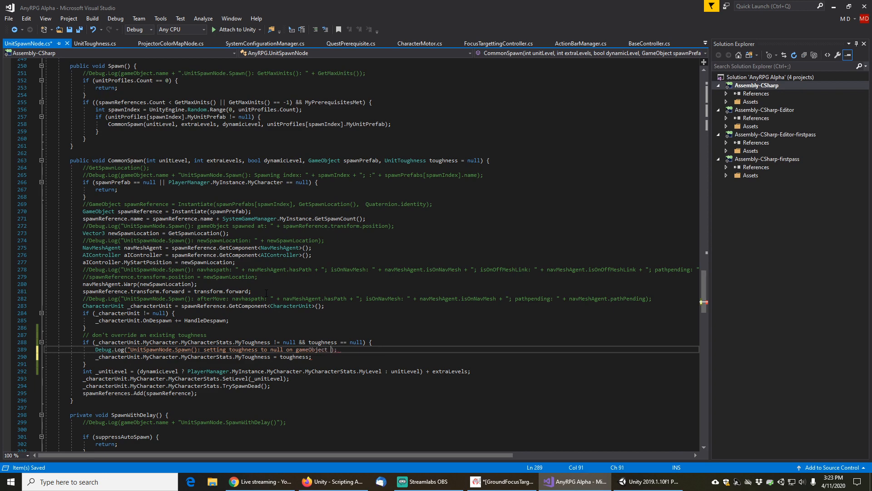
key(BackSpace)
text(":)
key(BackSpace)
key(BackSpace)
text(" + spawnReference.n)
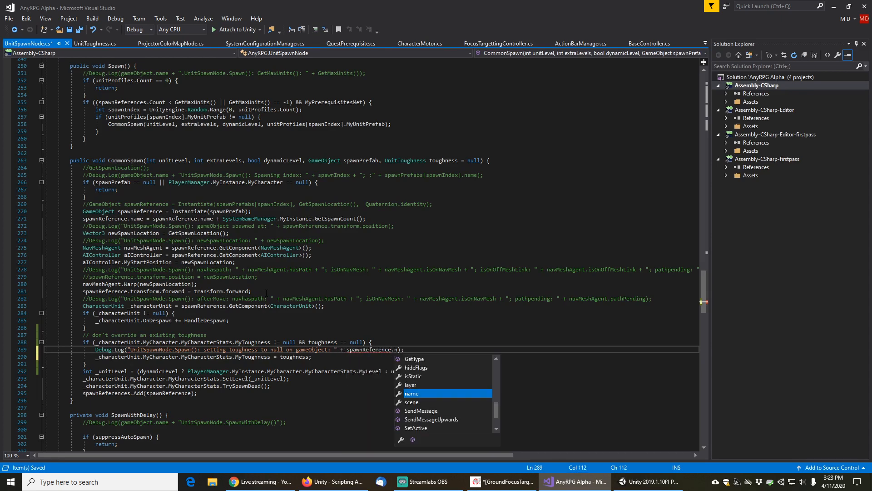
key(Tab)
key(Home)
key(Home)
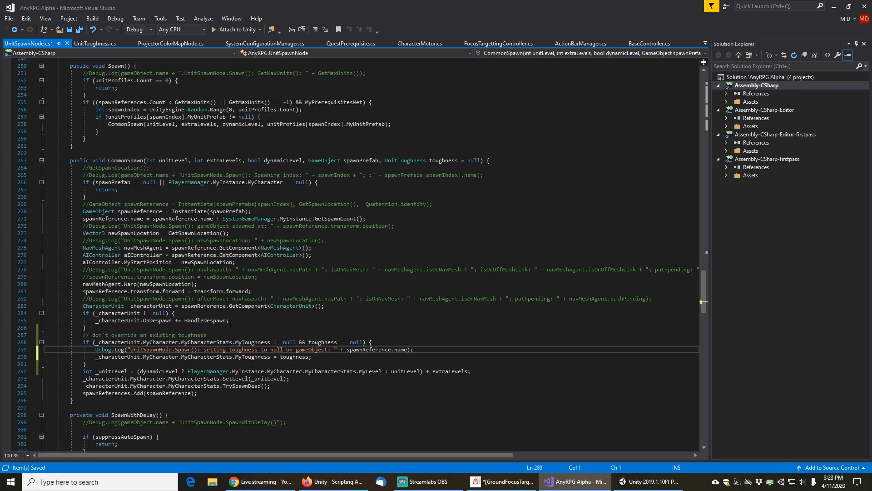
key(ctrl+s)
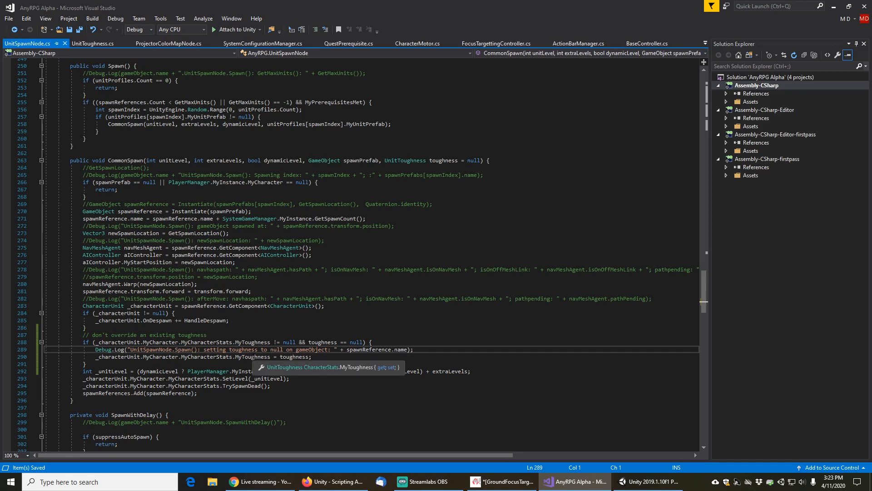
Go to the definition of MyToughness in CharacterStats and find all references to it
click(250, 357)
right_click(252, 357)
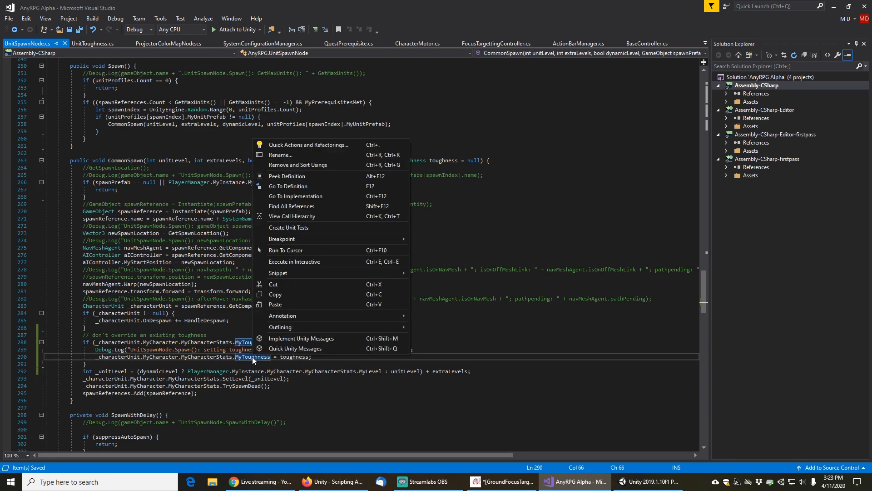
click(300, 186)
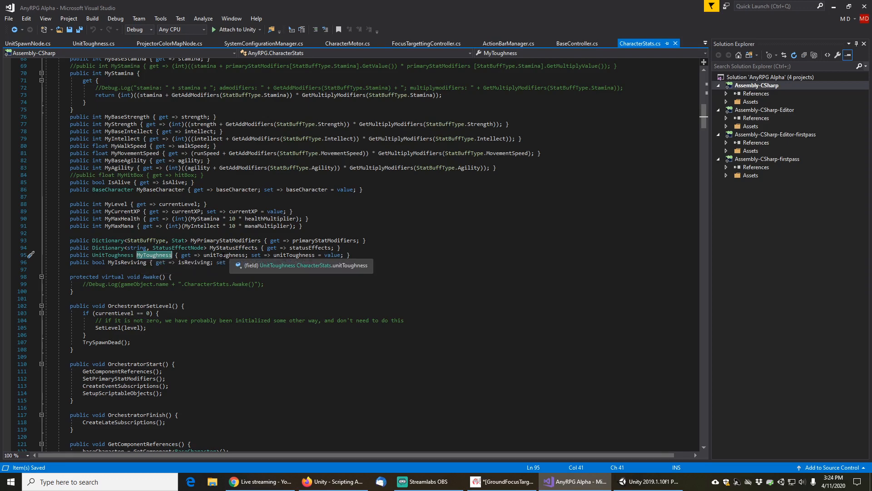
right_click(153, 257)
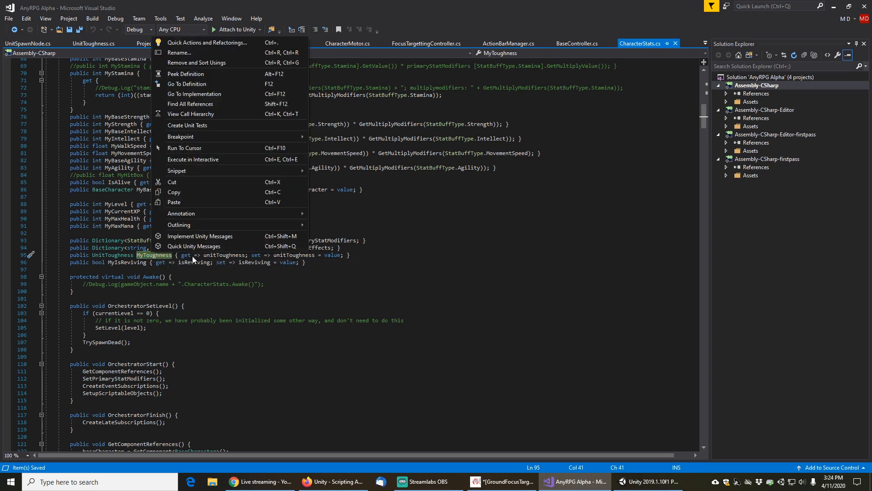
click(194, 105)
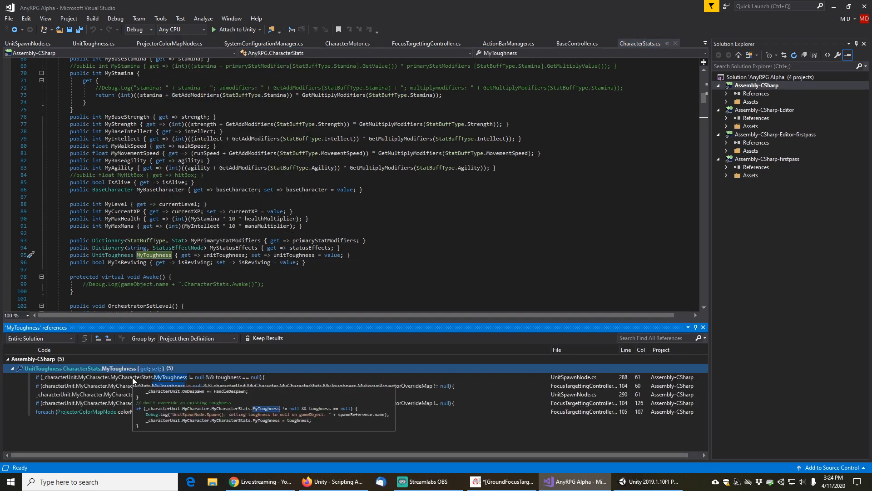
Step through each MyToughness reference in the results to inspect where it is read and set
click(137, 386)
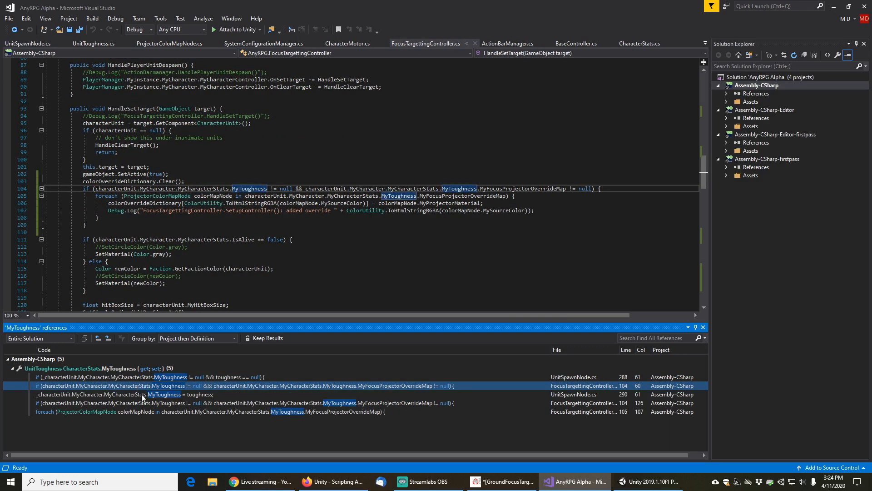
click(142, 394)
click(148, 404)
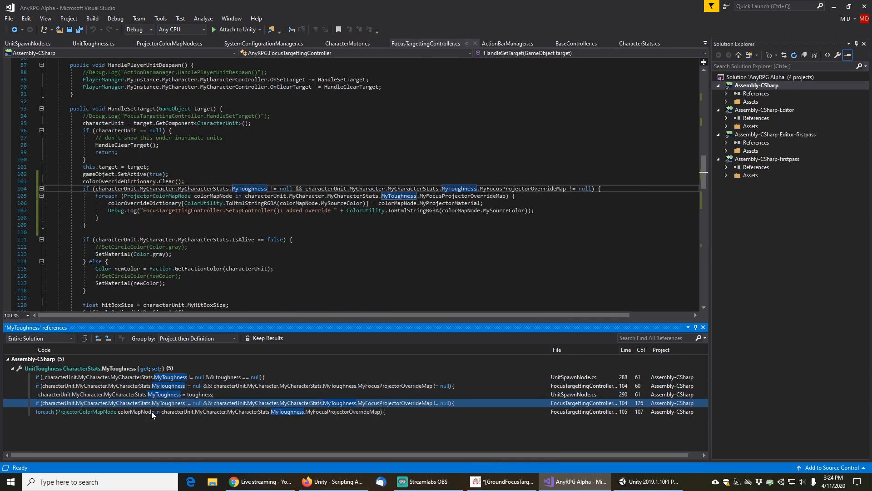
click(153, 412)
mouse_move(155, 397)
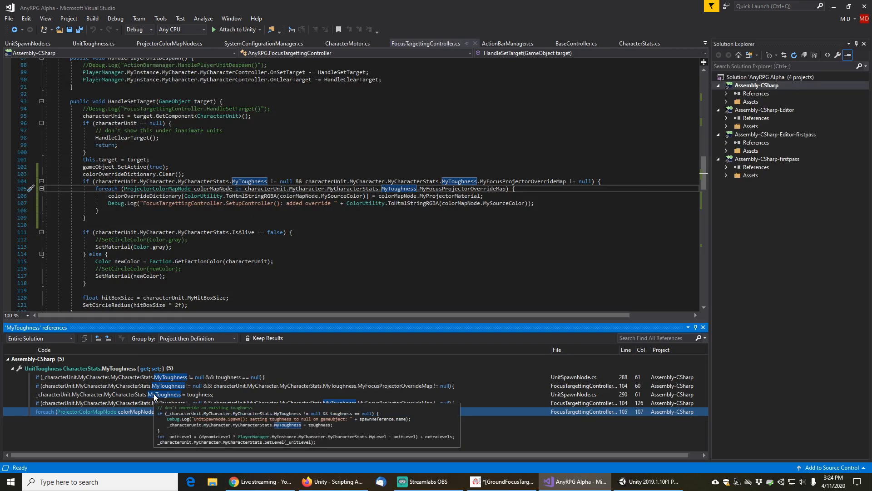
click(154, 396)
click(158, 386)
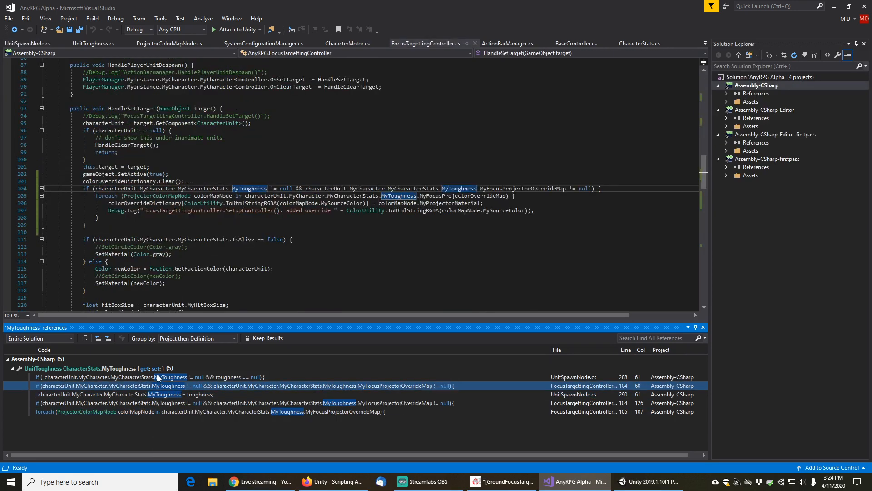
click(158, 377)
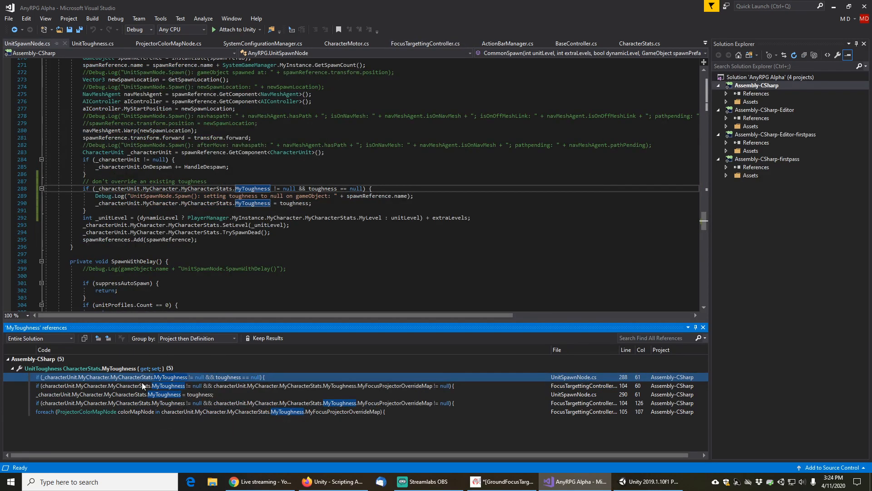
click(137, 367)
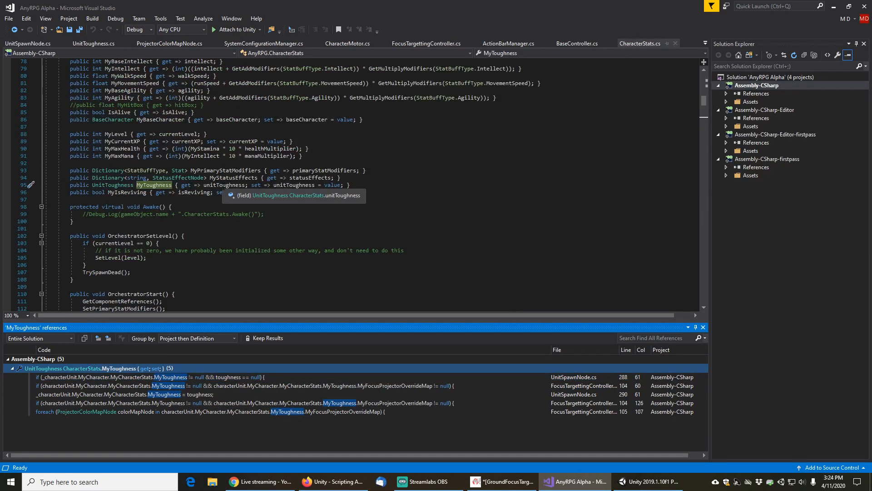
Find all references to the unitToughness field and inspect its uses in SetLevel and SetupScriptableObjects
right_click(223, 186)
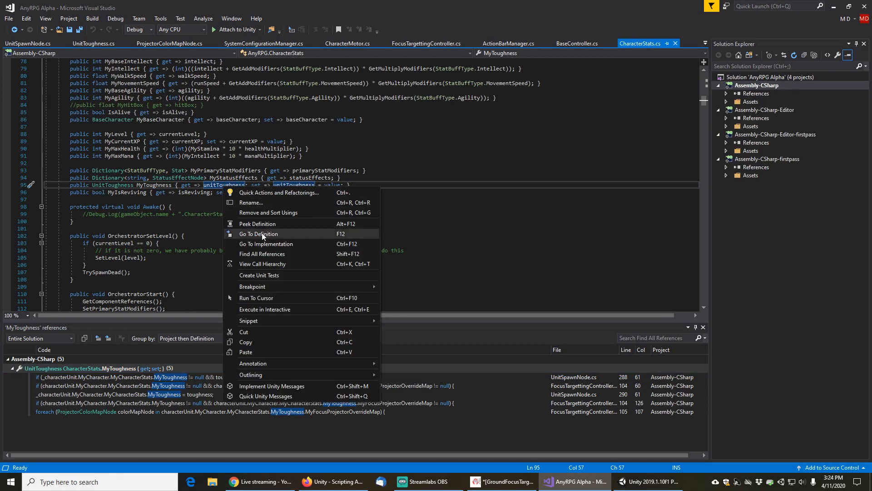
click(267, 256)
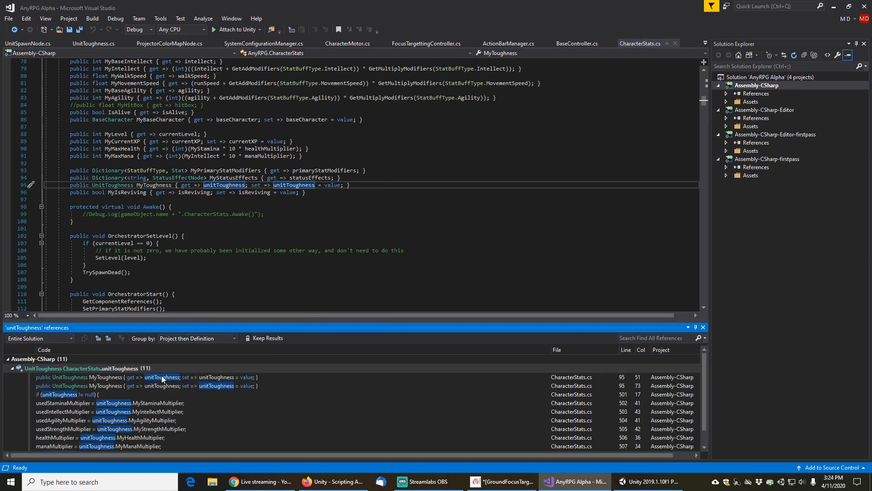
click(85, 397)
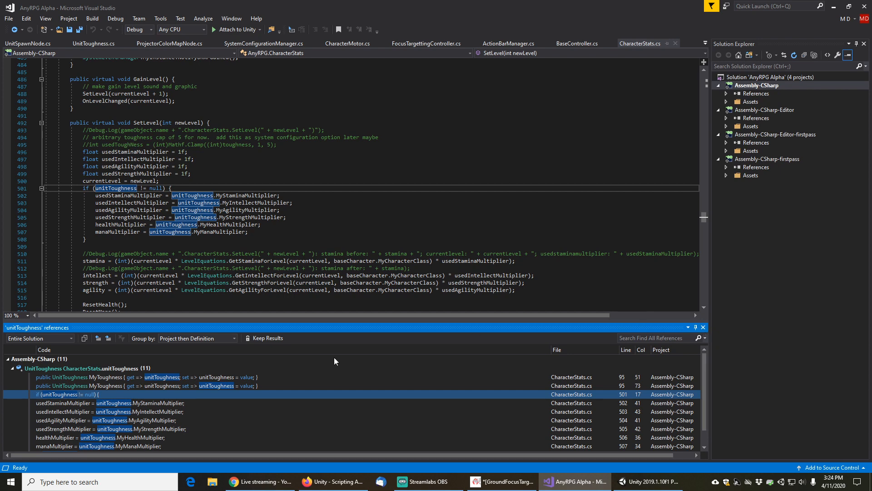
scroll(153, 412, down, 1)
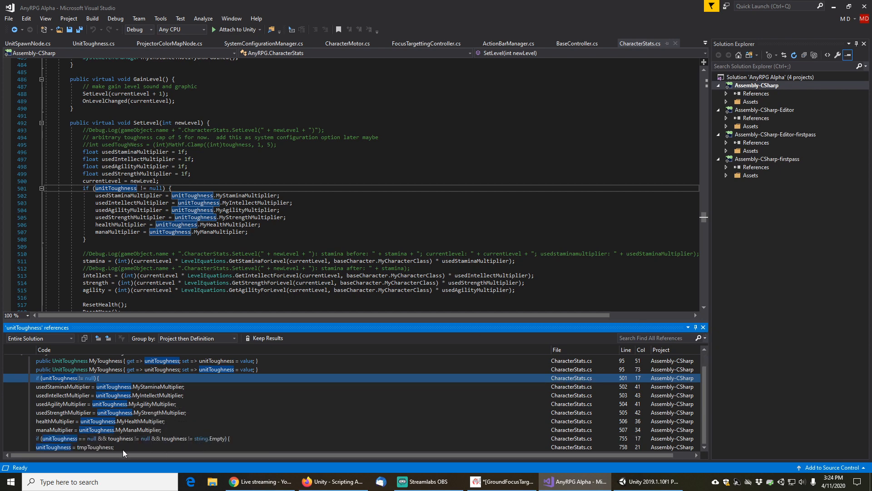
click(113, 445)
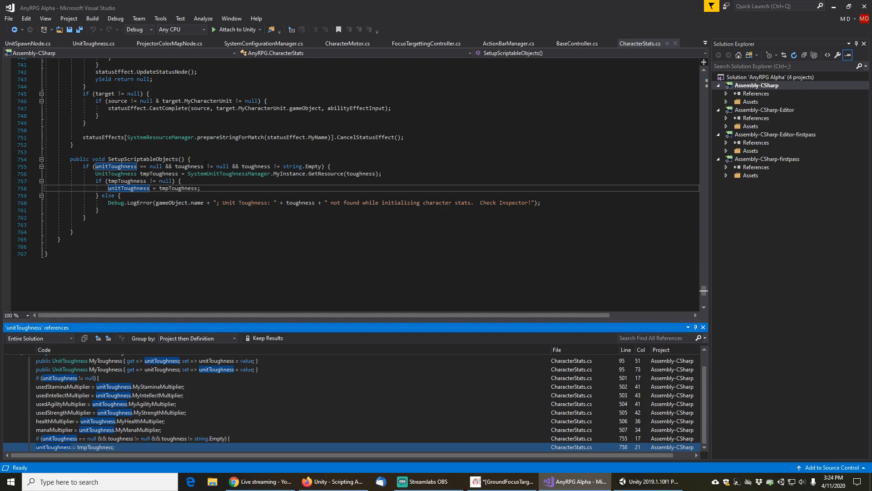
click(213, 159)
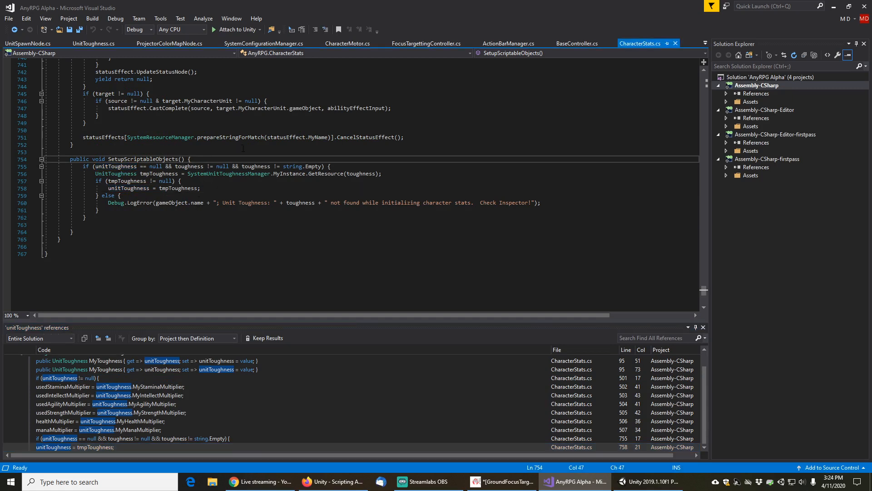
scroll(280, 234, up, 1)
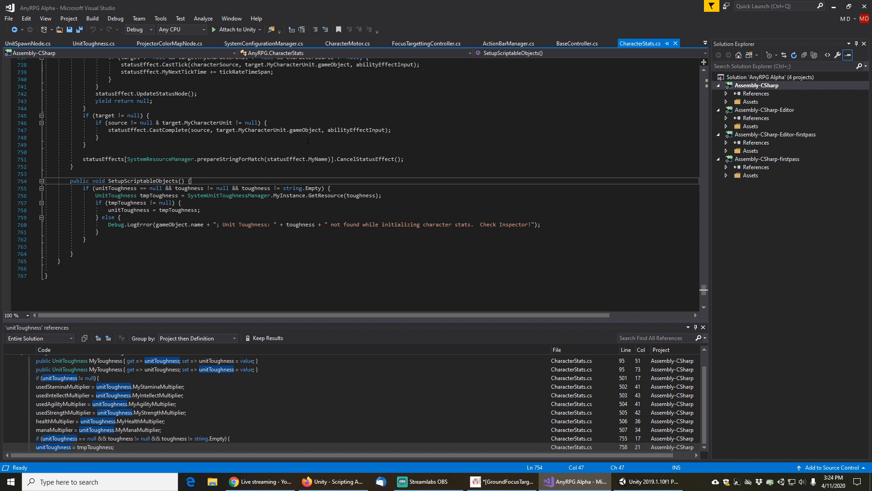
Copy the Debug.LogError line into a new first line of SetupScriptableObjects
key(Return)
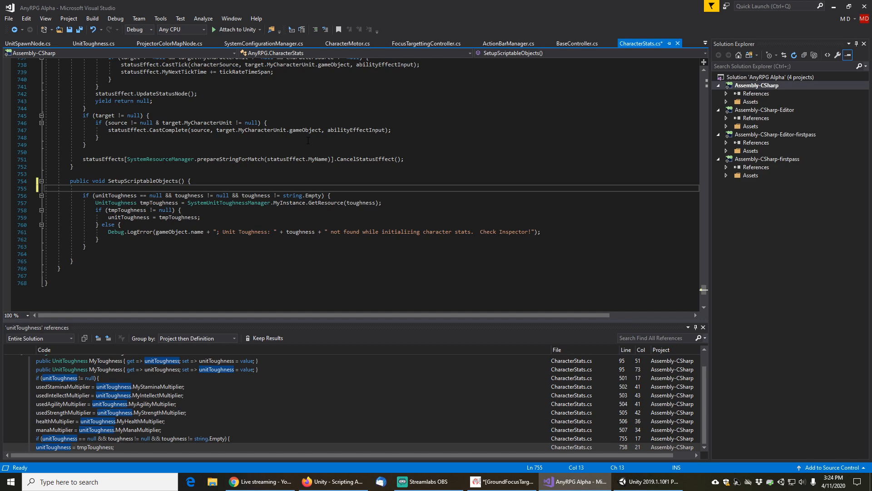
key(Down)
key(Down)
key(Down)
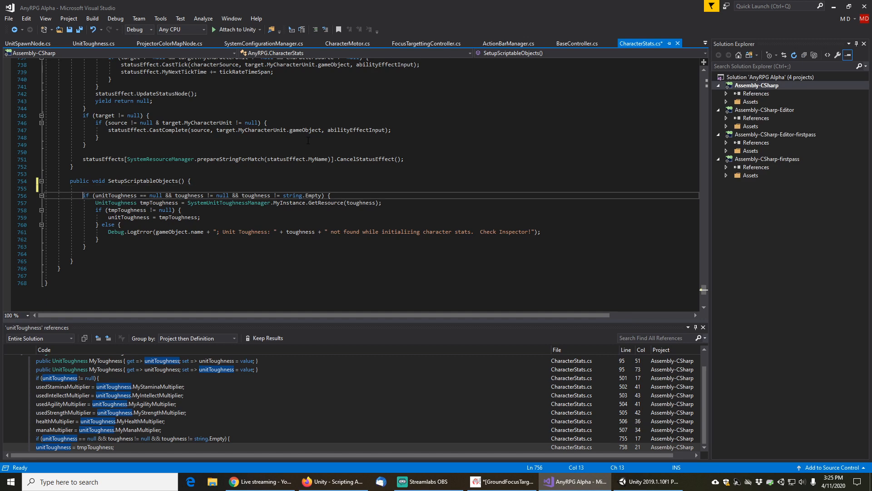
key(Down)
key(Down)
key(Down)
key(Home)
key(shift+Down)
key(ctrl+c)
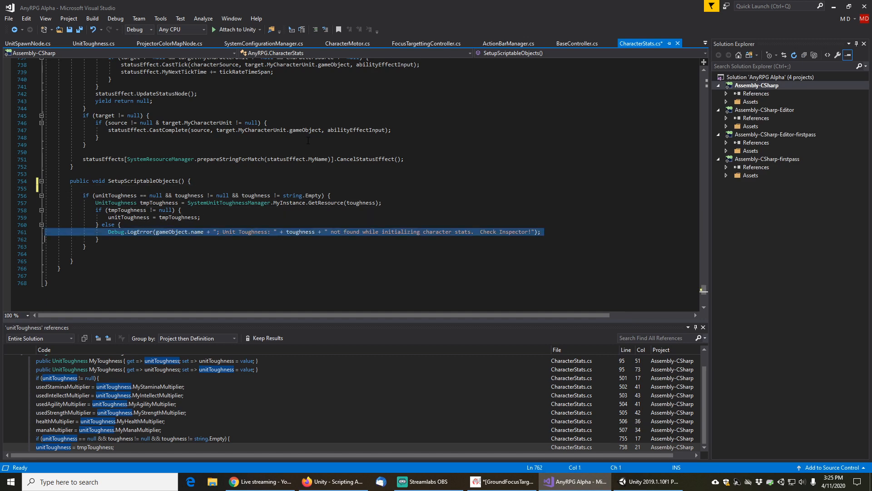
key(Up)
key(Up)
key(Up)
key(Up)
key(Up)
key(Up)
key(Up)
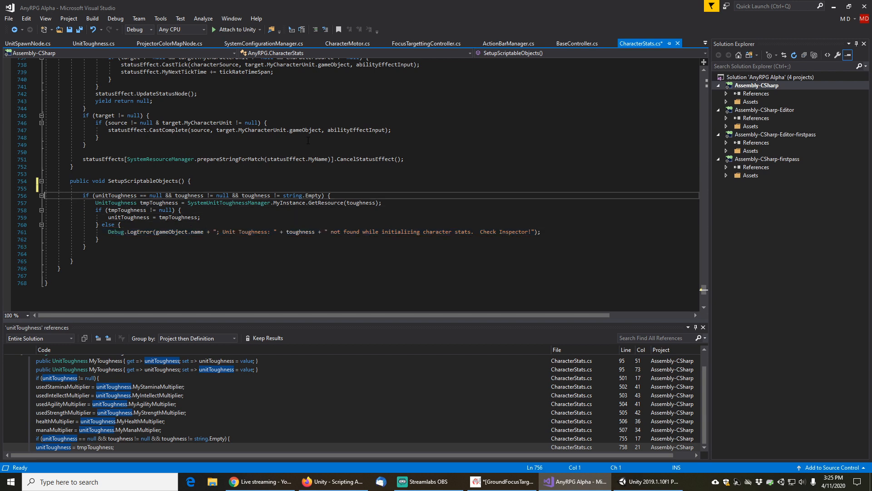
key(ctrl+v)
key(Delete)
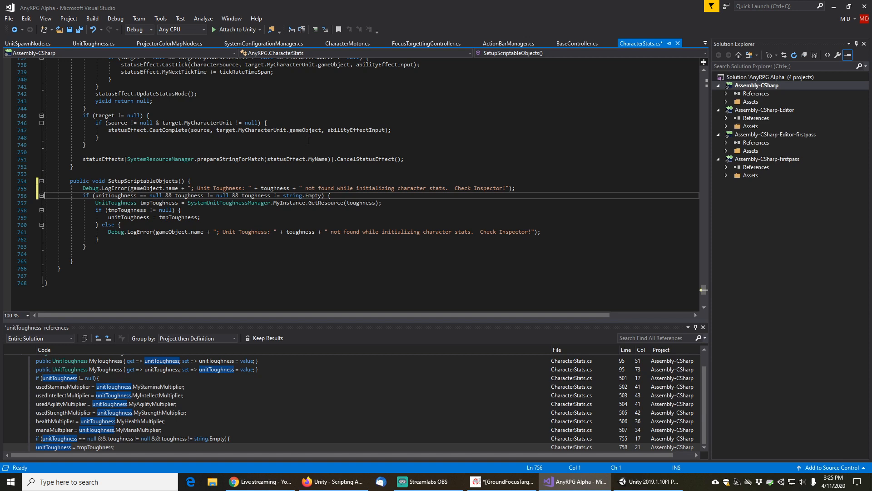
Change that copied line to Debug.Log(gameObject.name + ".CharacterStats.SetupScriptableObjects(): looking for unit toughness")
key(Left)
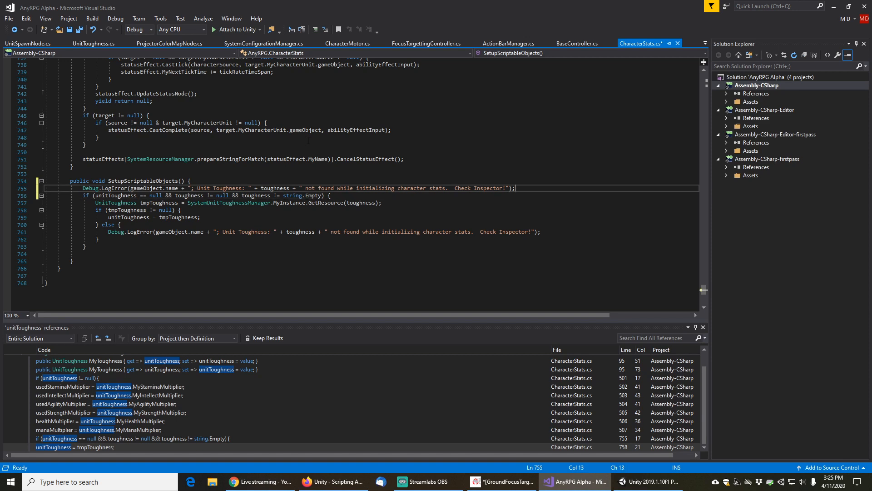
key(Right)
key(Right)
key(Right)
key(Right)
key(Right)
key(Right)
key(Right)
key(Right)
key(Delete)
key(Delete)
key(Delete)
key(Delete)
key(Delete)
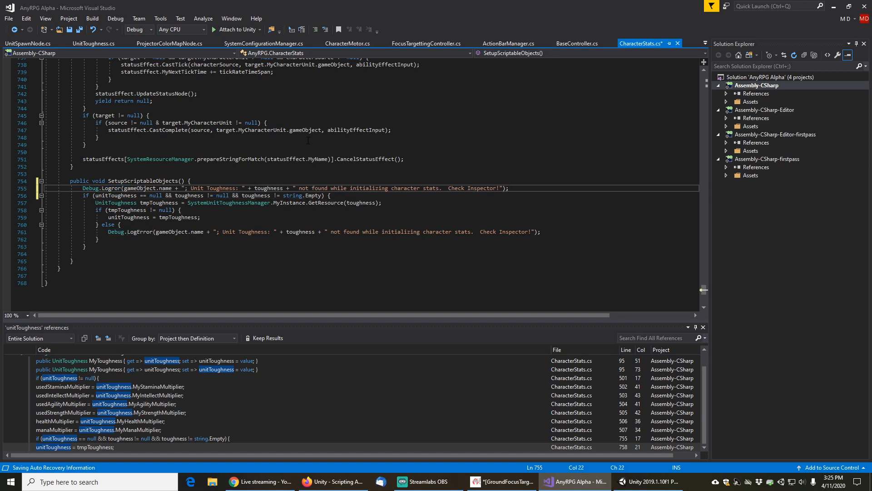
key(Right)
key(Right)
key(Right)
key(Right)
key(Right)
key(Right)
key(Right)
key(Right)
key(Right)
key(Right)
key(Right)
key(Right)
key(Right)
key(Right)
key(Right)
key(Right)
key(Right)
key(Right)
key(Right)
key(Right)
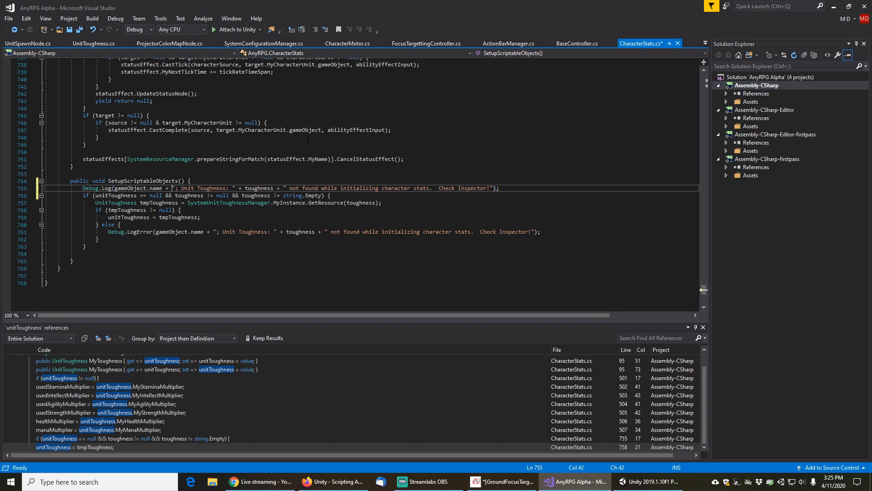
key(Right)
key(Left)
key(Left)
key(Left)
key(Left)
key(Left)
key(Left)
key(Left)
key(Left)
key(Left)
key(Left)
key(Left)
key(Left)
key(Left)
key(Left)
text(.CharacterS)
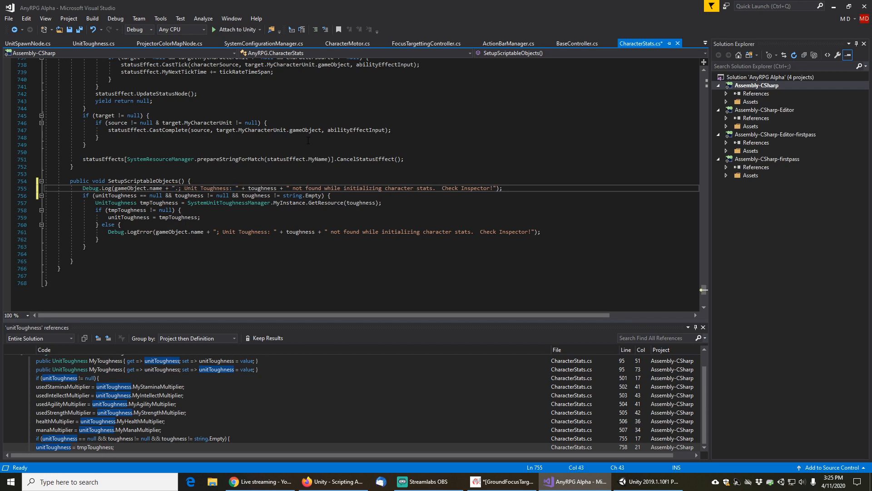
text(tat)
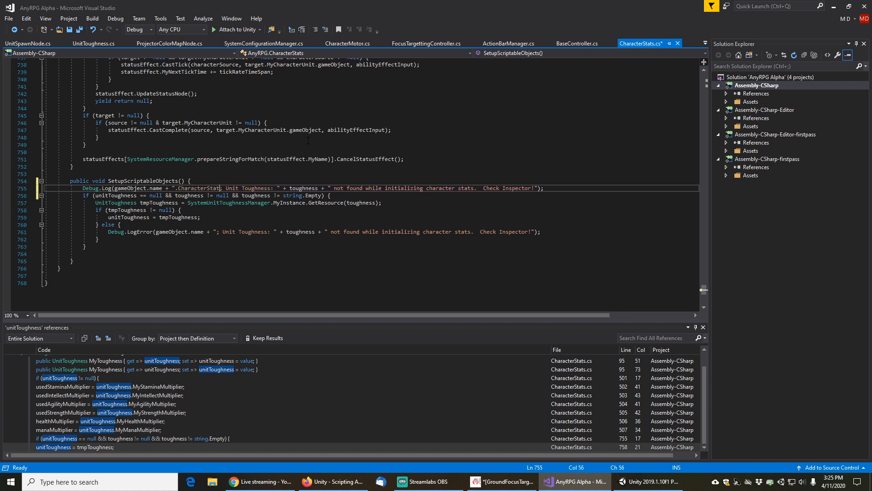
text(s.SetupScrip)
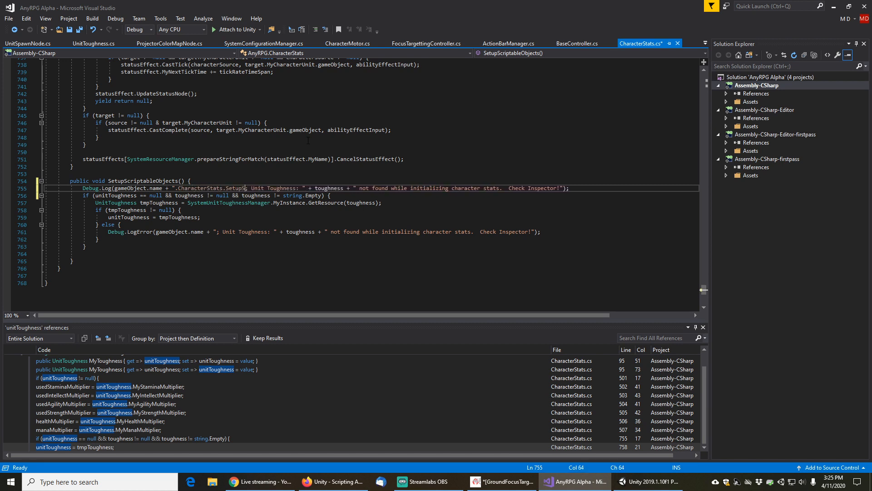
text(tableObjects)
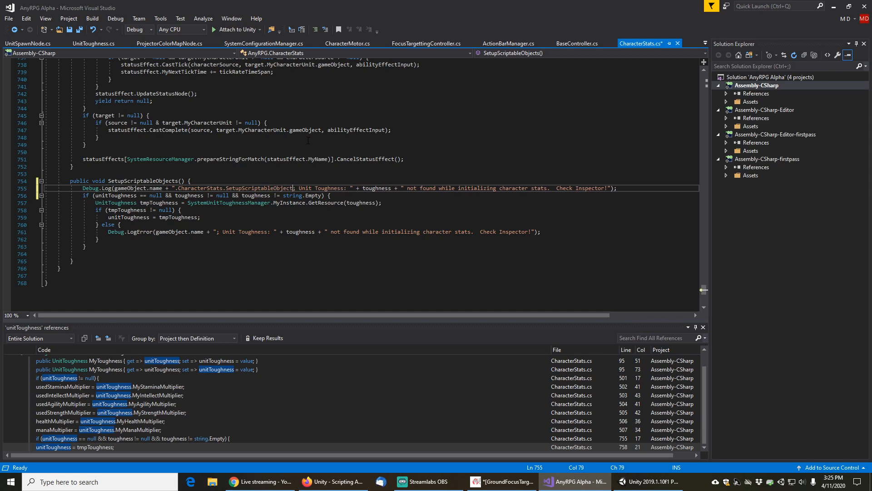
text(())
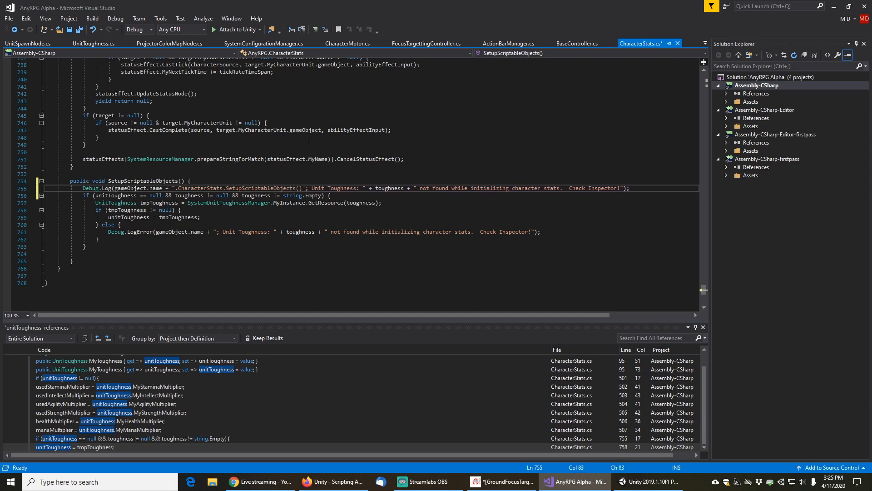
key(BackSpace)
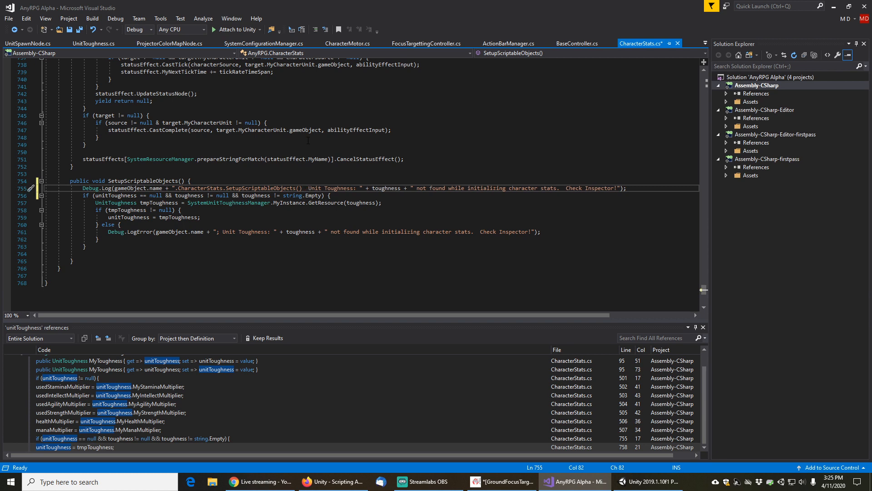
key(shift+End)
key(shift+Left)
key(shift+Left)
key(shift+Left)
key(BackSpace)
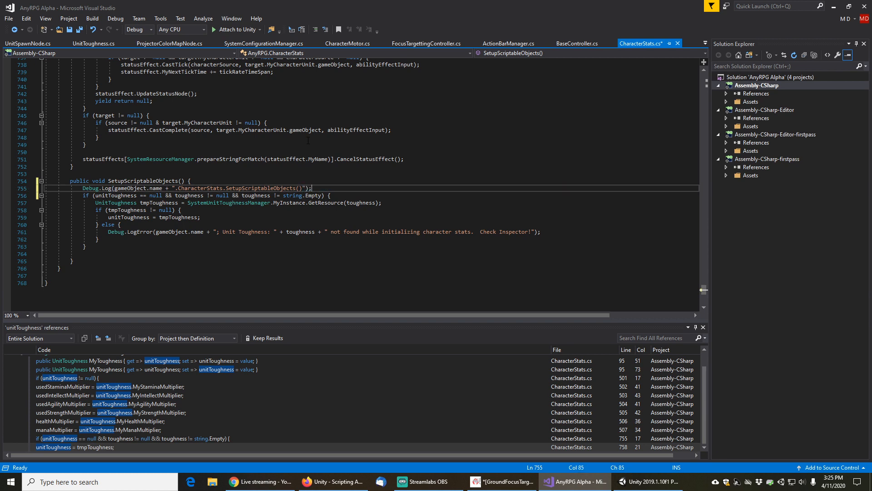
key(Left)
key(Left)
key(Left)
text(: looking for unit toughness)
Duplicate the log inside the tmpToughness != null block, append ": found unit toughness" to its message, and save
key(End)
key(Home)
key(shift+Home)
key(shift+Down)
key(ctrl+c)
key(Down)
key(Down)
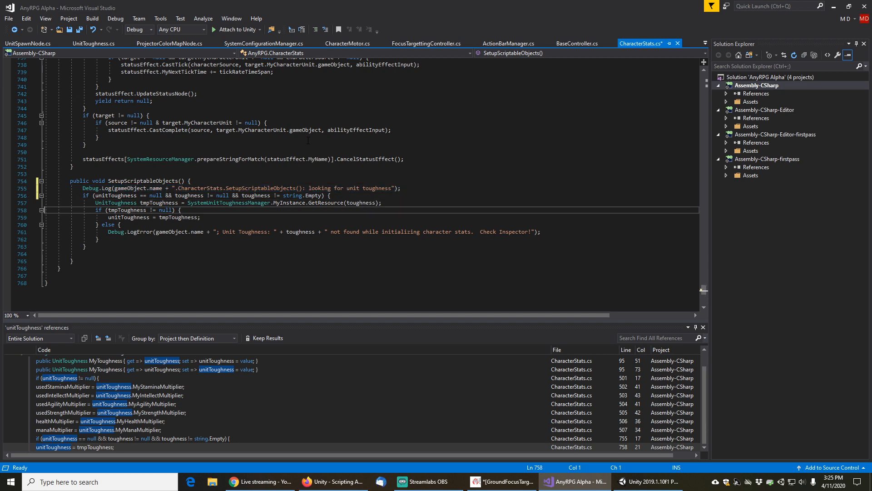
key(Down)
key(ctrl+v)
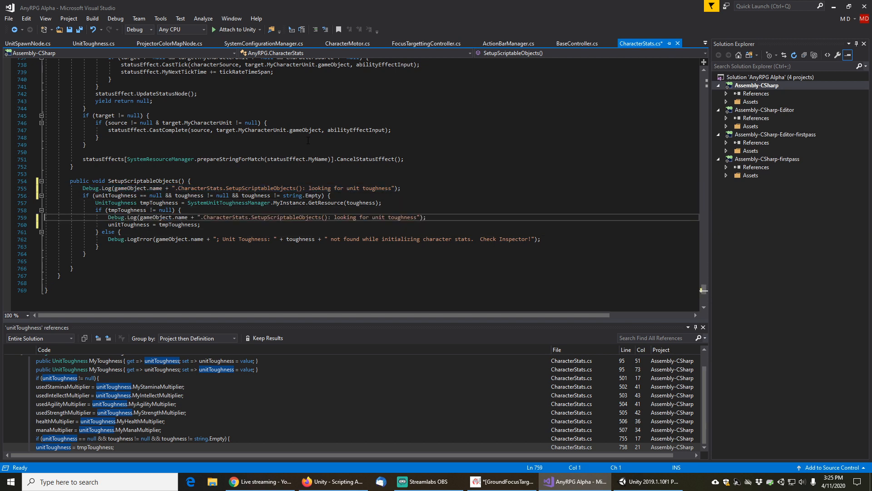
key(End)
text(: found unit toughness)
key(Home)
key(ctrl+s)
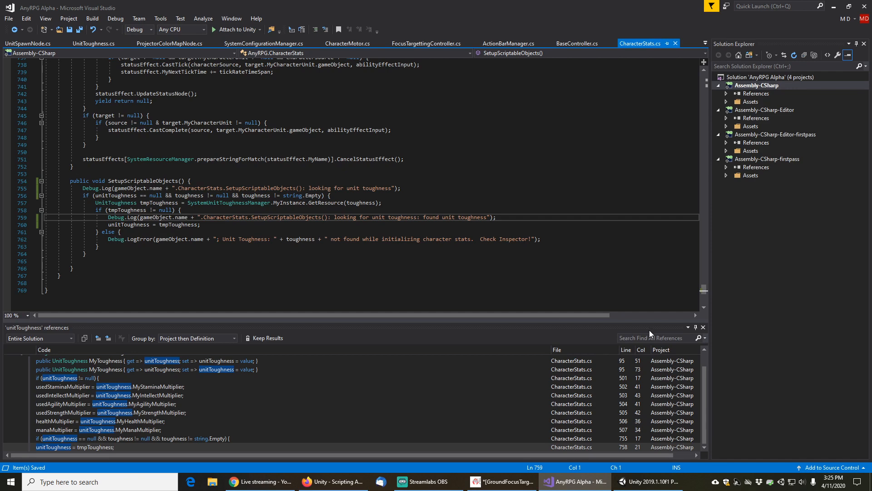
Close the references results and switch back to the Unity editor
click(703, 327)
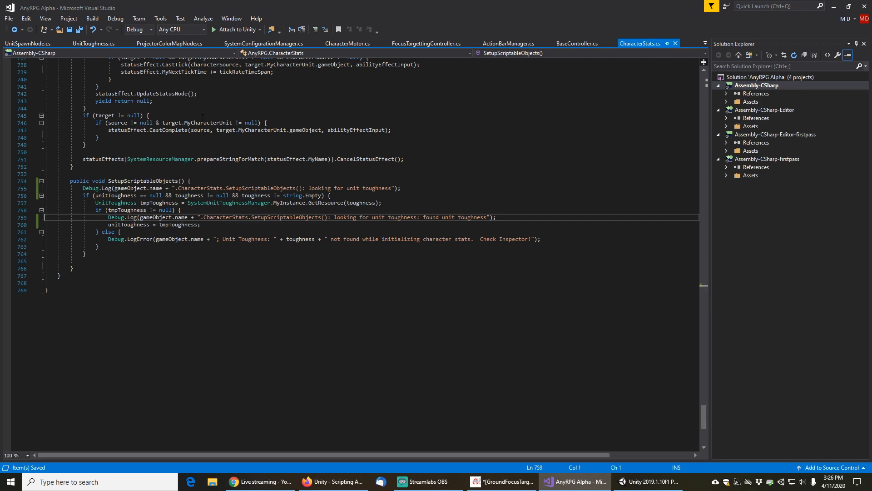
scroll(177, 166, up, 9)
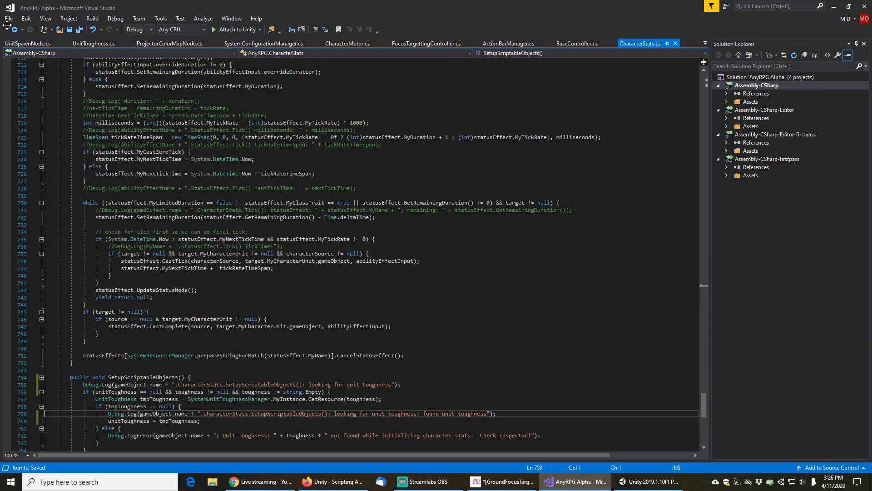
click(14, 30)
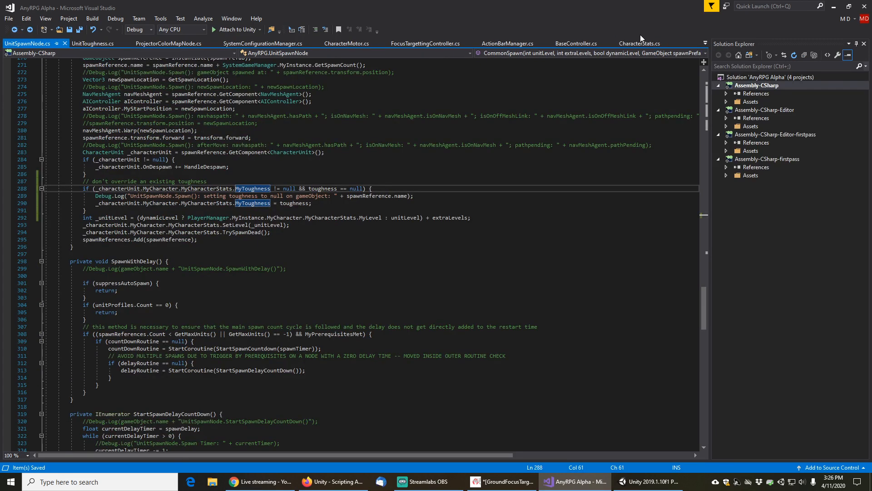
click(649, 481)
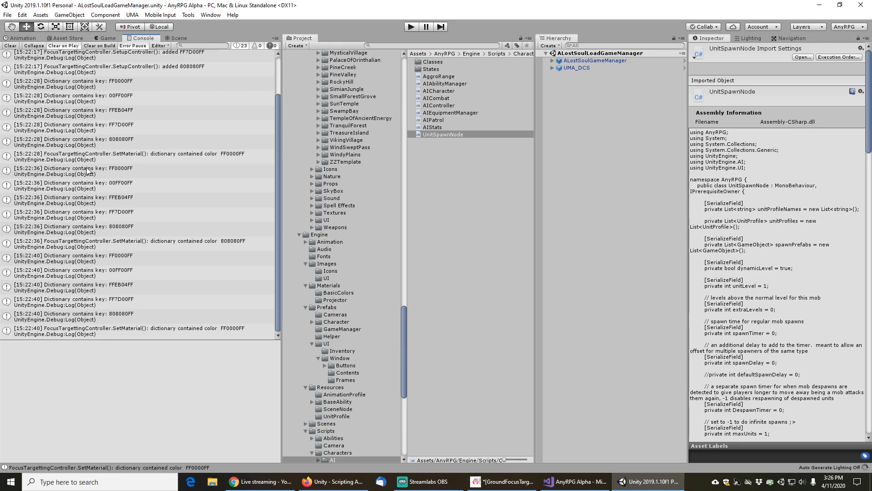
Enter play mode and load the Chapter 2 Tester save located in Birch Grove
click(411, 28)
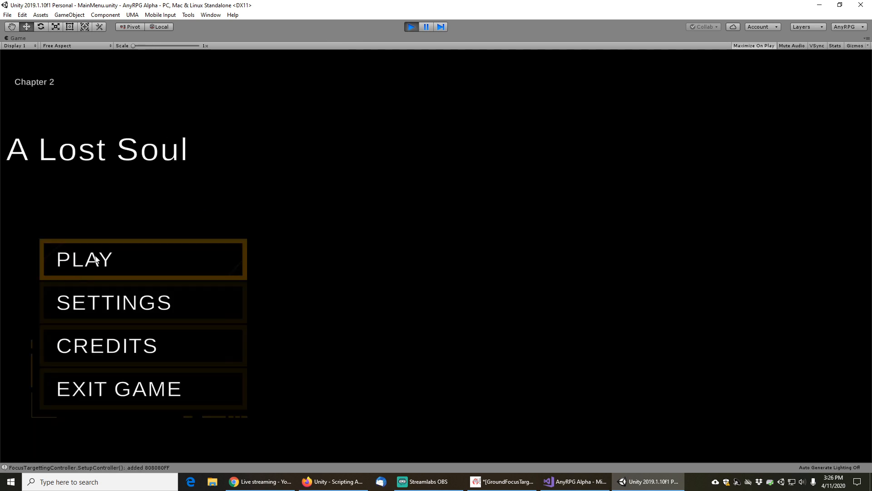
click(96, 259)
click(490, 359)
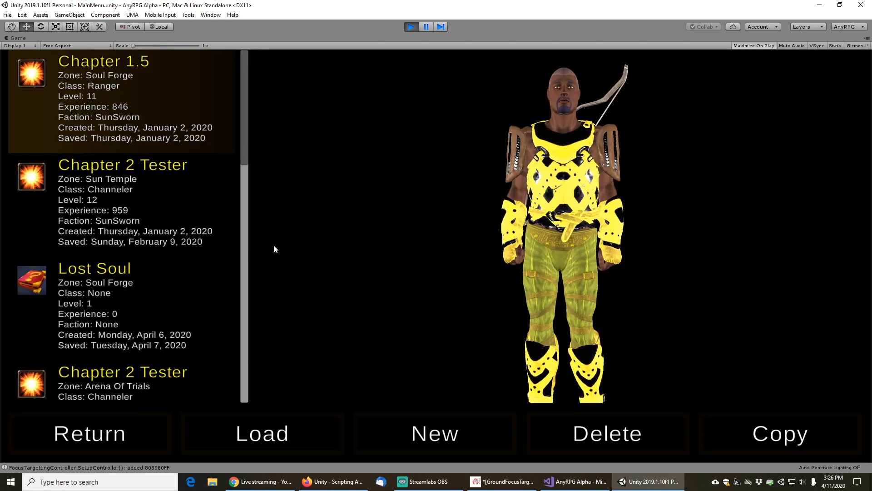
drag(243, 148, 244, 384)
scroll(137, 254, up, 2)
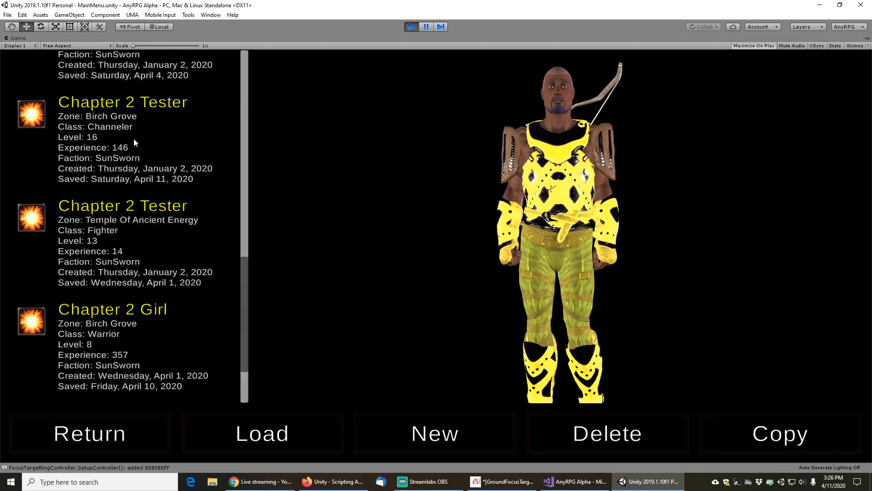
click(133, 139)
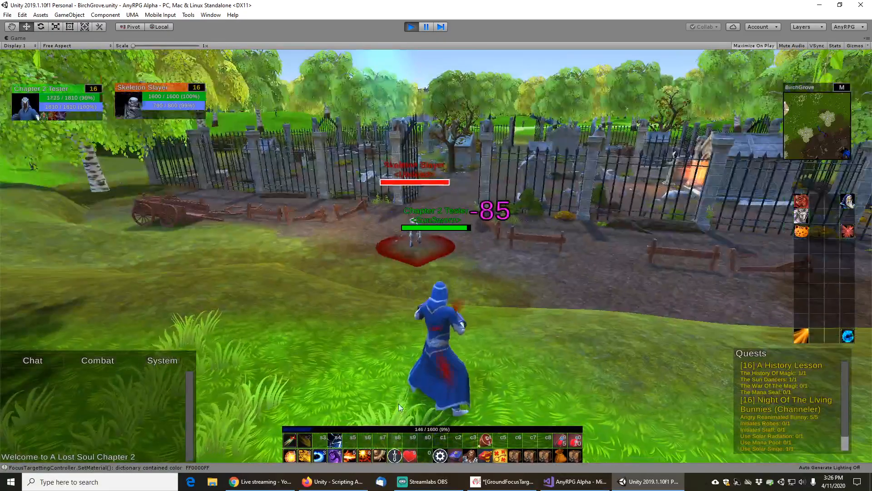
Attack the Skeleton Slayer with Solar Singe until it dies, then pause the game
click(350, 456)
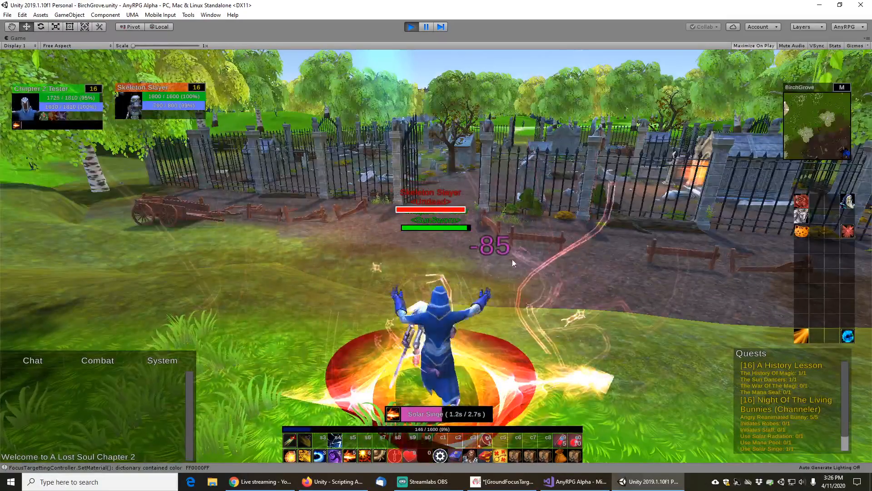
key(5)
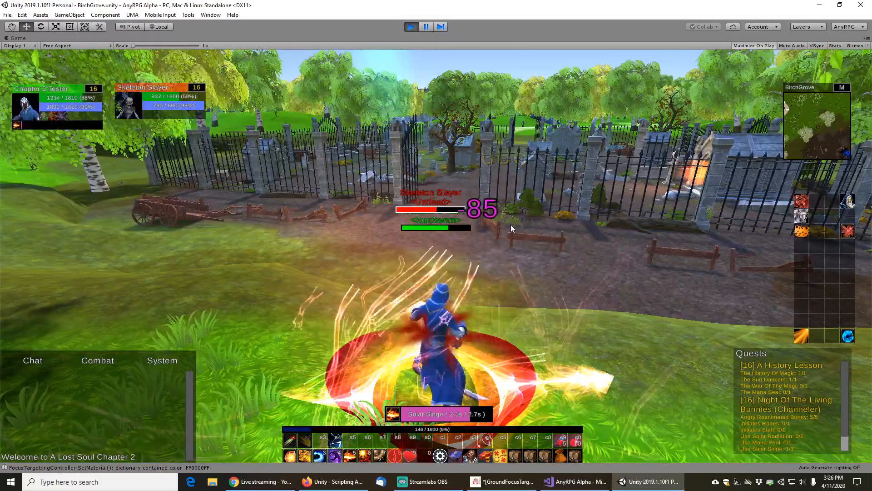
key(5)
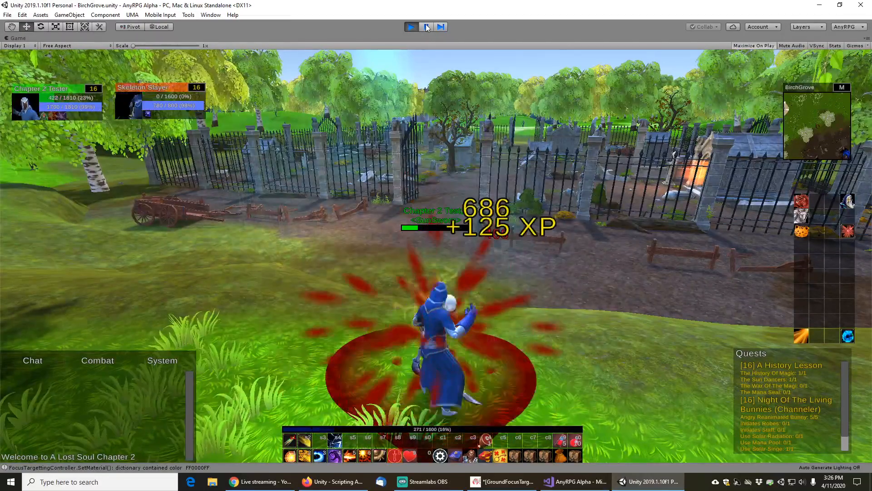
click(427, 28)
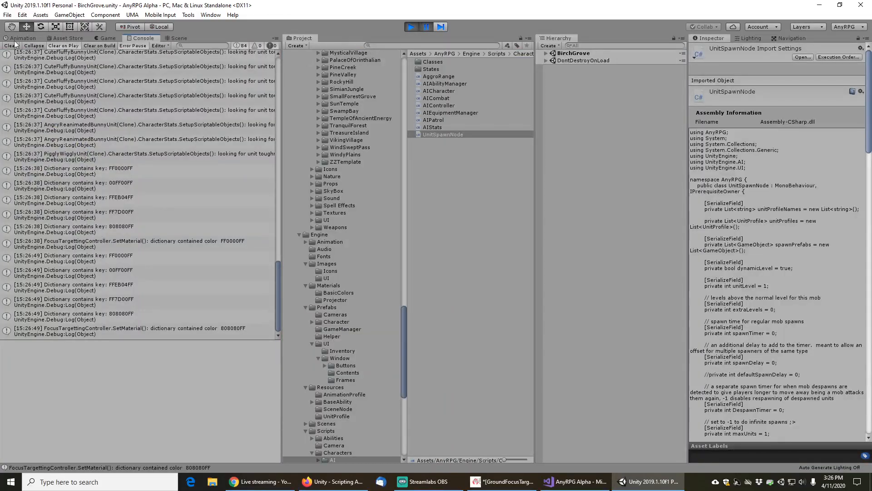
Clear the console, resume the game, walk forward into the graveyard, and pause again
click(11, 46)
click(427, 29)
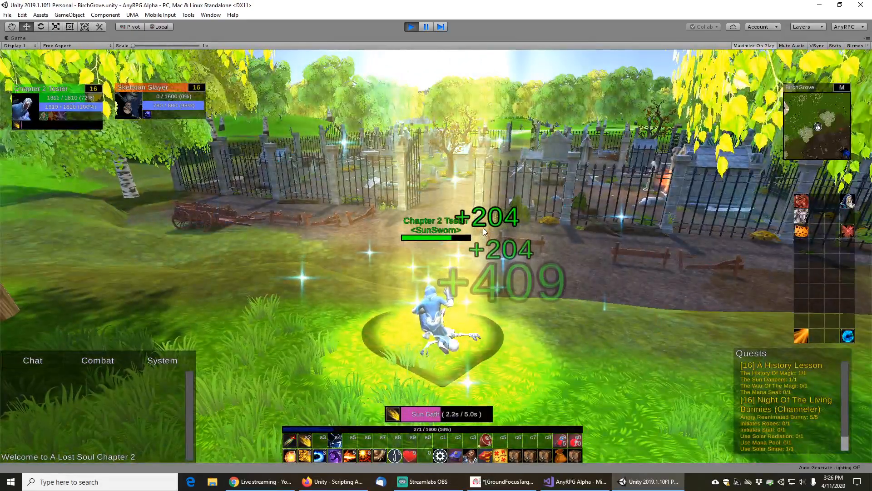
key(w)
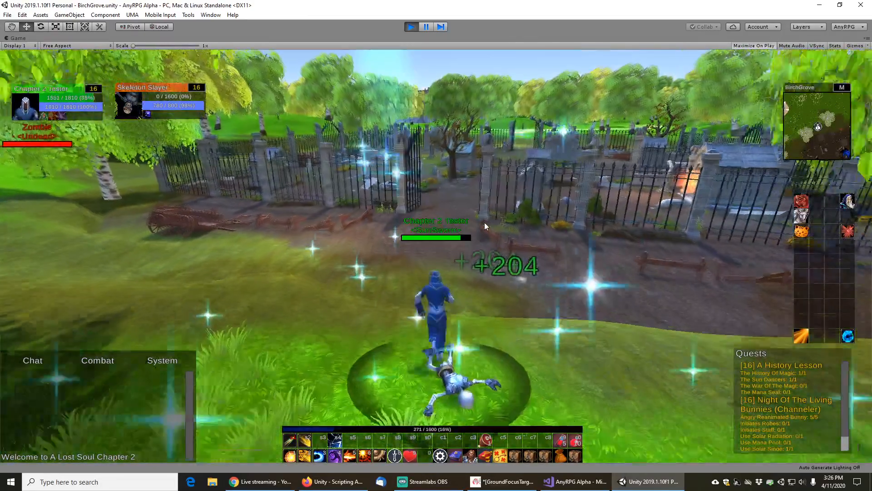
key(w)
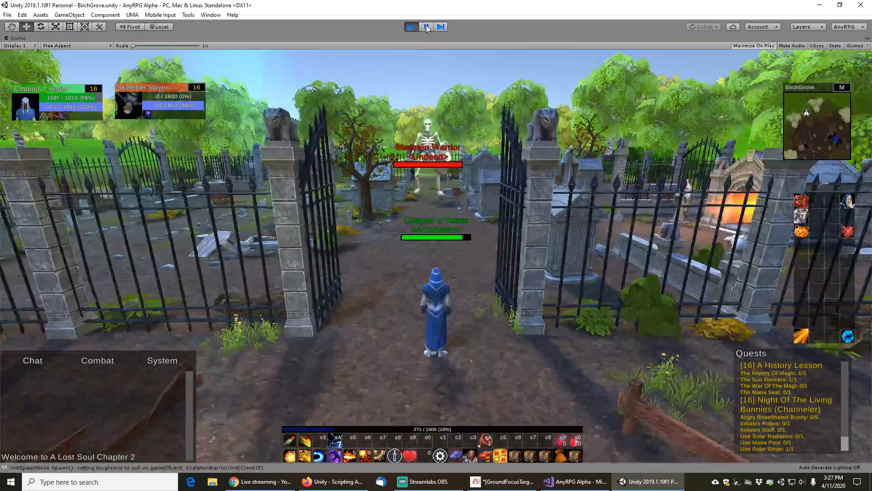
click(427, 27)
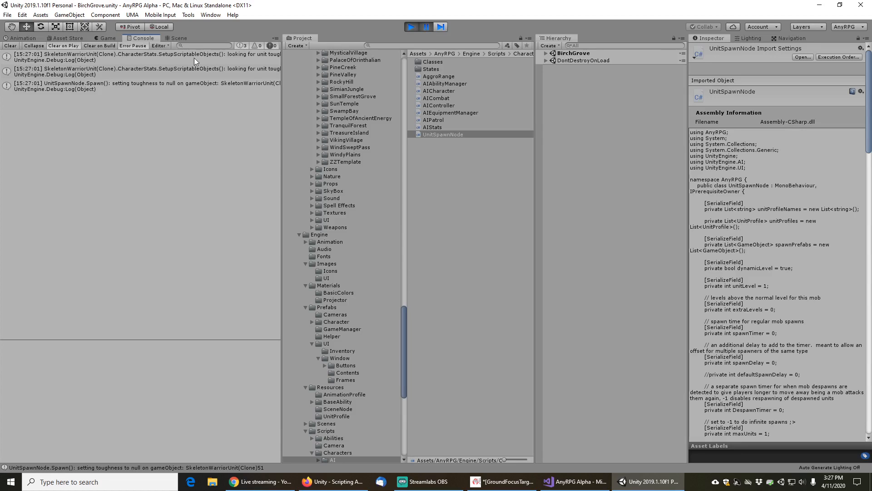
Examine the new toughness log entries and their stack traces, then open the UnitSpawnNode.Spawn log line in the code editor
click(139, 84)
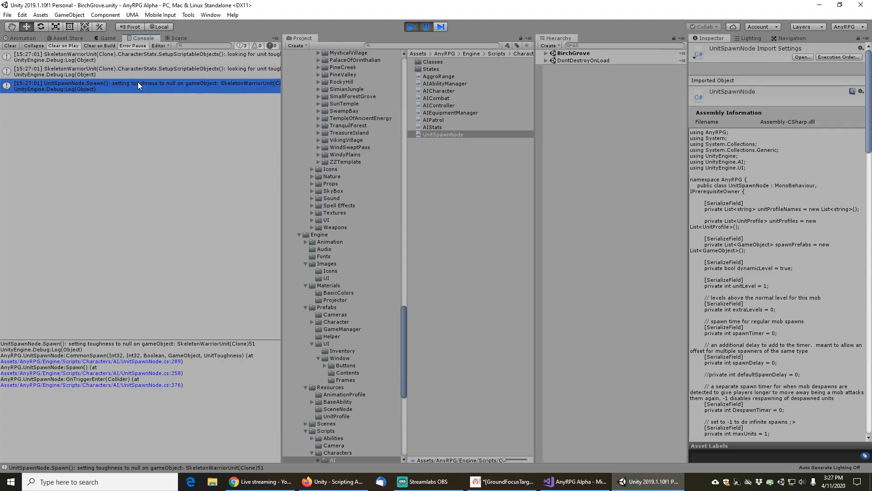
click(160, 70)
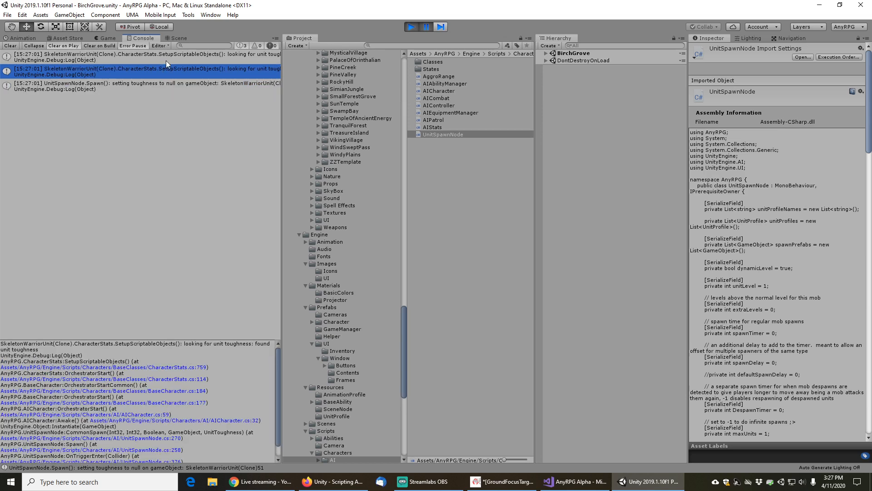
click(168, 86)
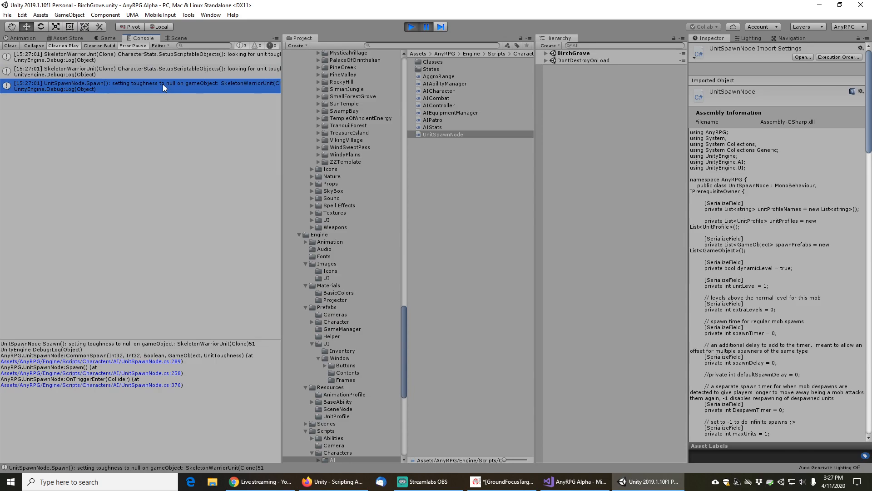
double_click(162, 83)
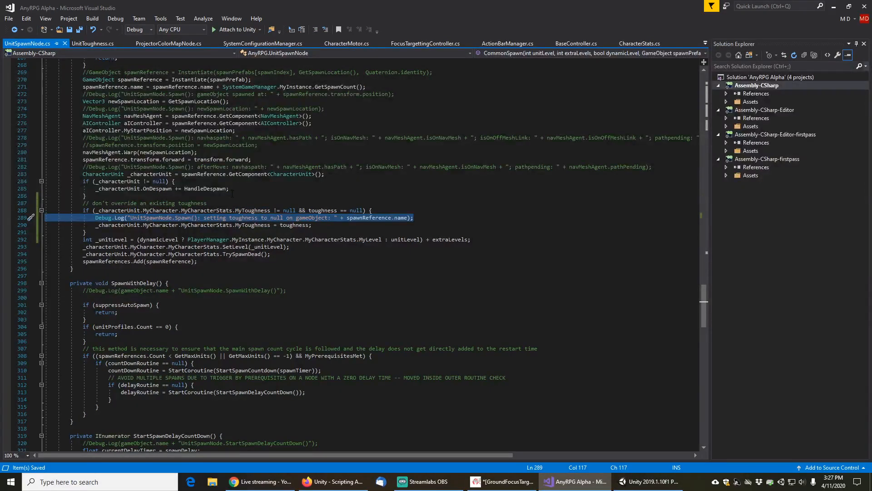
In the don't-override-toughness check, change MyToughness != null to MyToughness == null
click(275, 210)
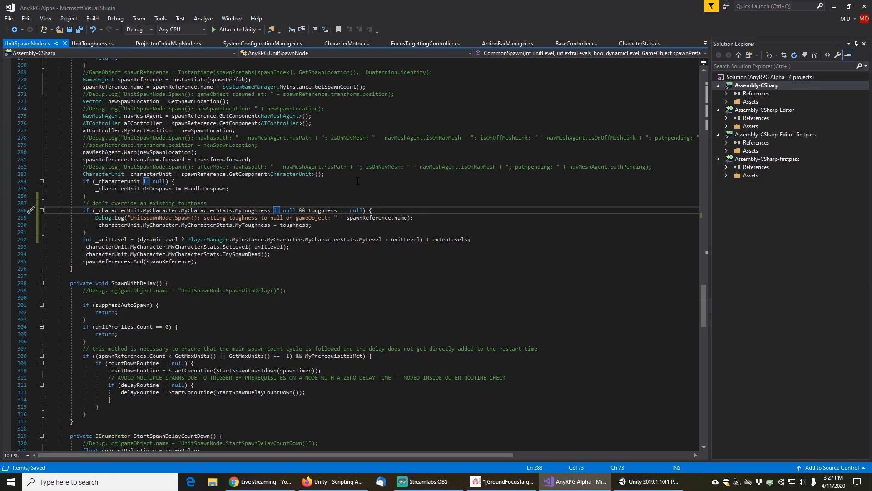
key(Down)
key(Down)
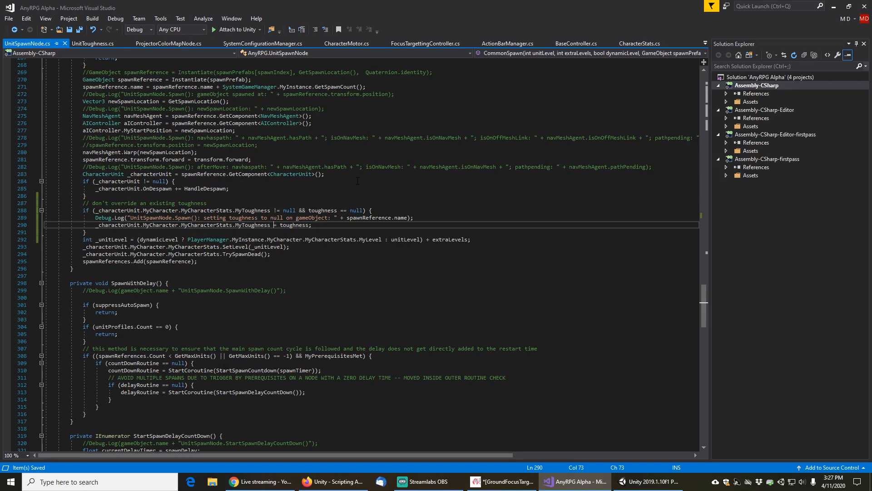
key(Up)
key(Up)
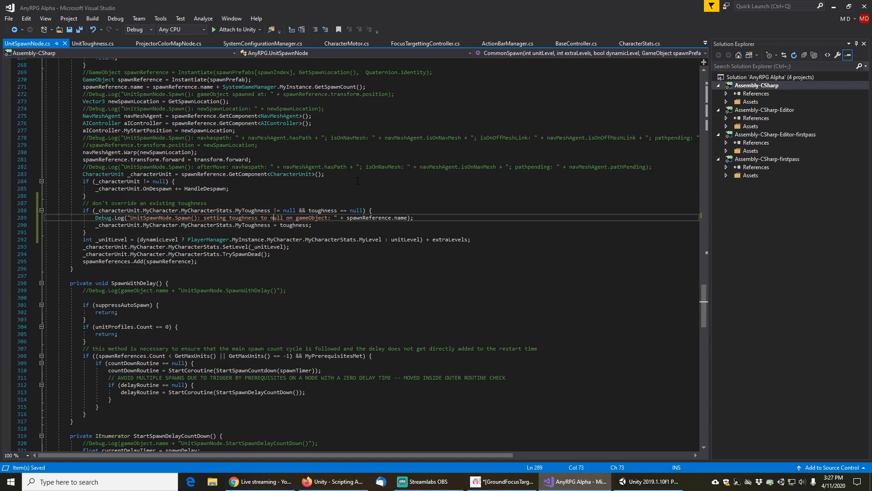
text(=)
key(Delete)
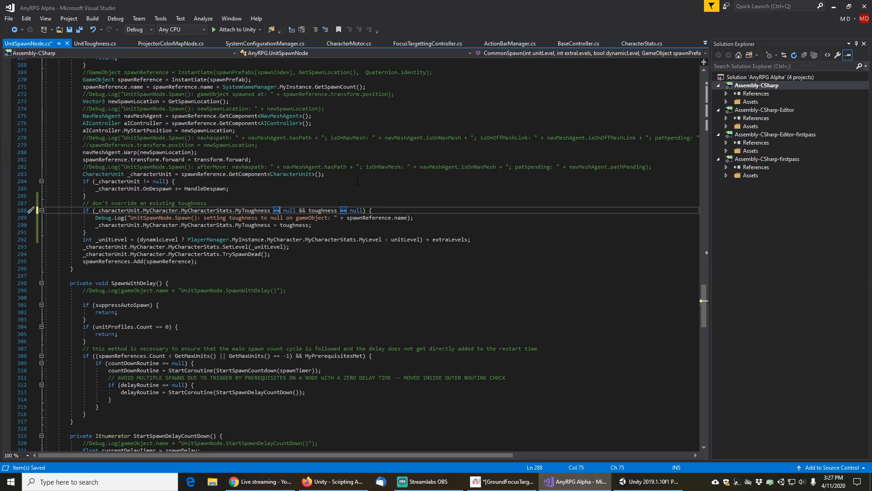
Remove the && toughness == null condition from that check and save UnitSpawnNode.cs
key(Right)
key(Right)
key(Right)
key(Right)
key(Right)
key(shift+End)
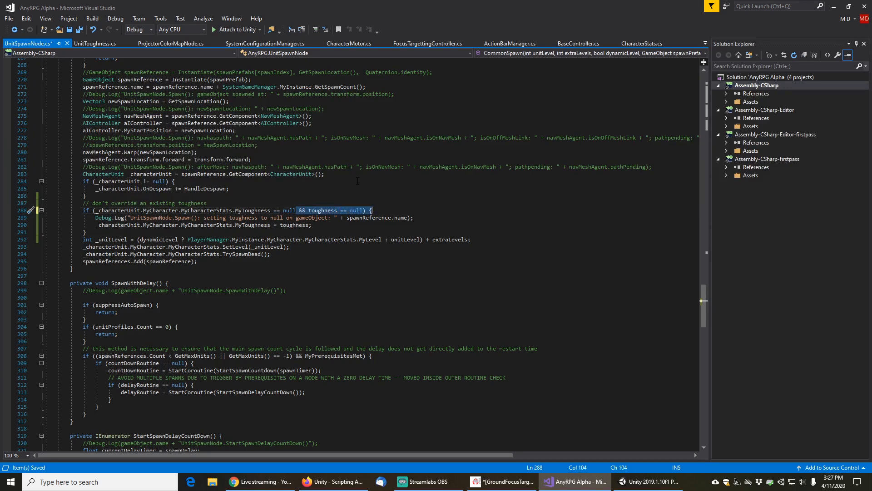
key(shift+Left)
key(shift+Left)
key(shift+Left)
key(Delete)
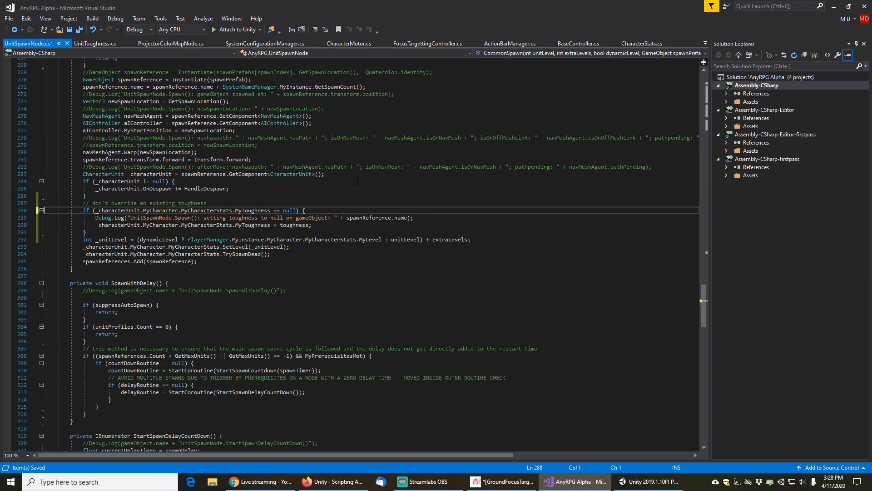
key(Down)
key(Down)
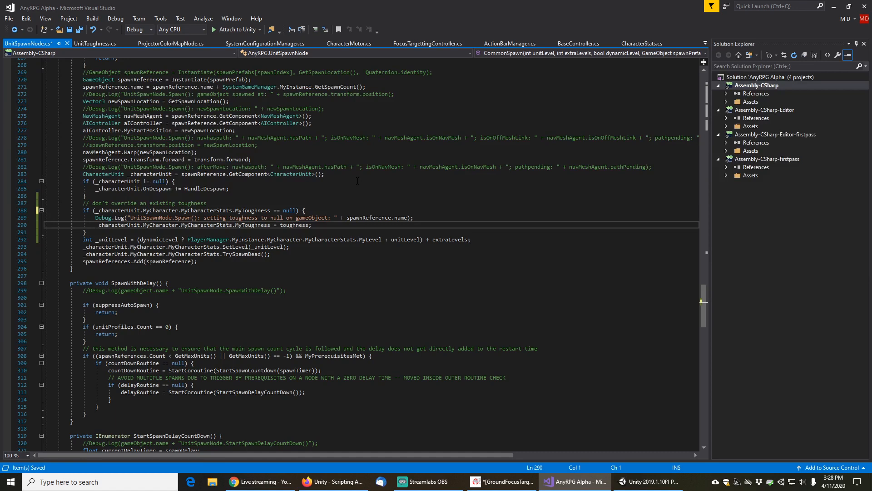
key(Home)
key(ctrl+s)
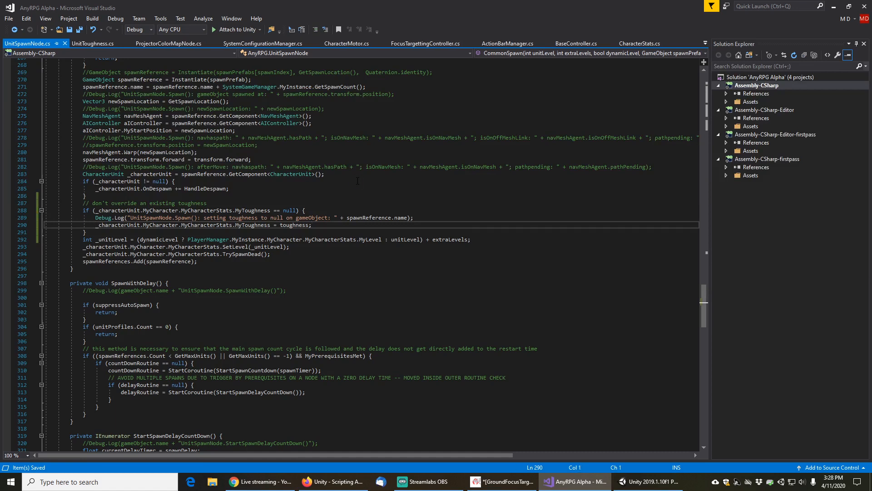
Switch back to Unity, restart play mode, and load the Birch Grove Chapter 2 Tester save
click(644, 483)
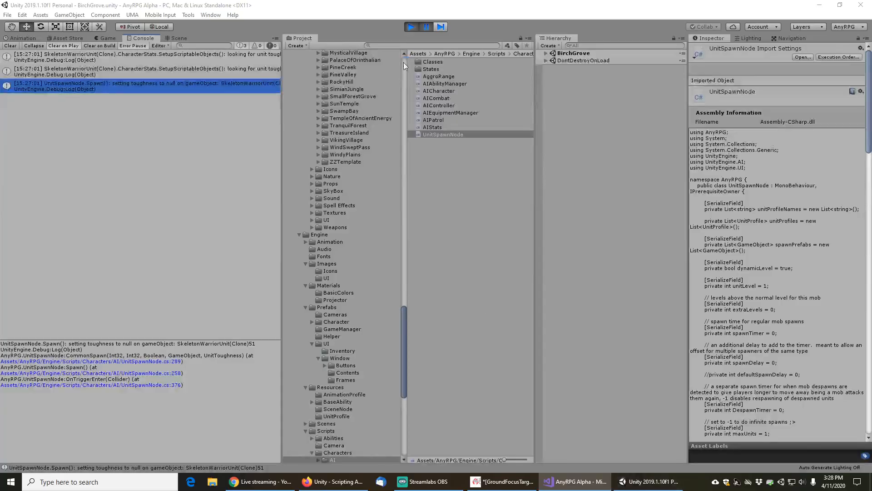
click(412, 28)
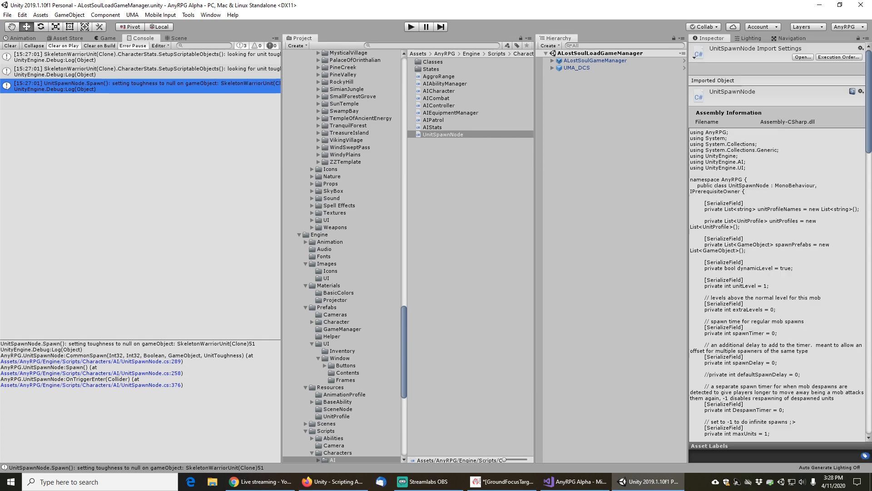
click(7, 15)
click(21, 48)
click(412, 27)
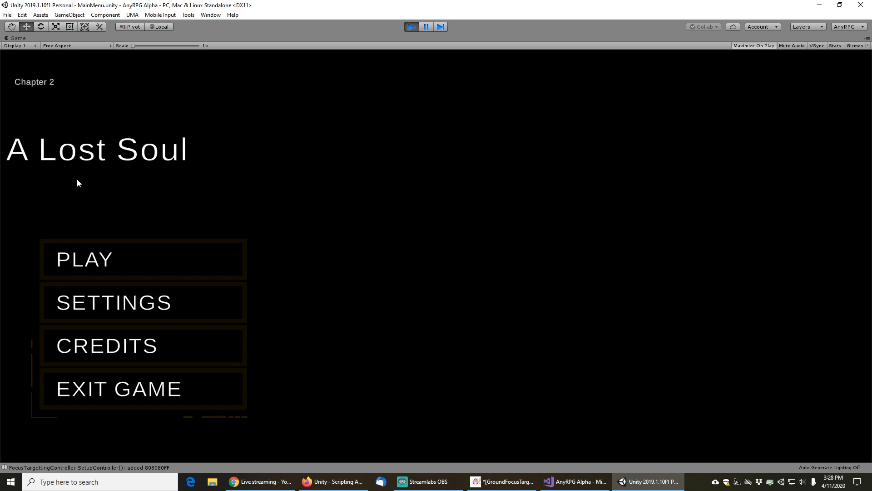
click(94, 259)
click(452, 356)
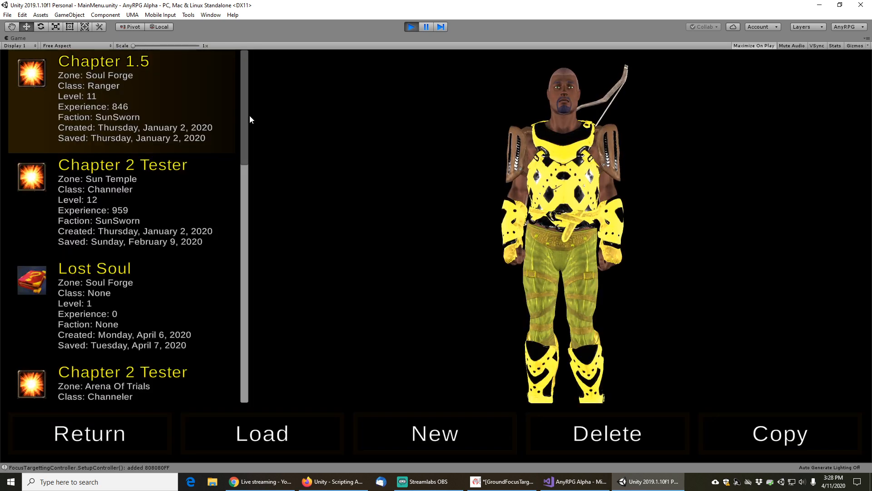
drag(246, 126, 247, 320)
click(117, 175)
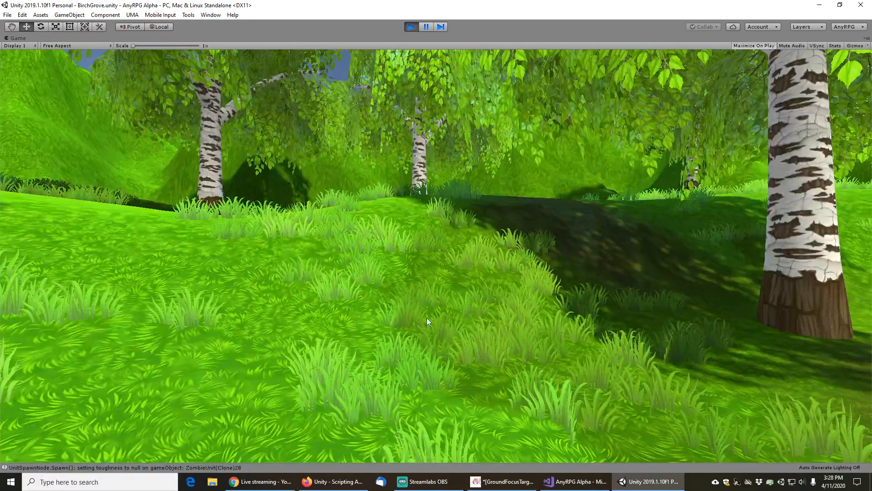
Target the Zombie and kill it with Solar Singe to check its focus projector color
key(Tab)
drag(448, 282, 473, 240)
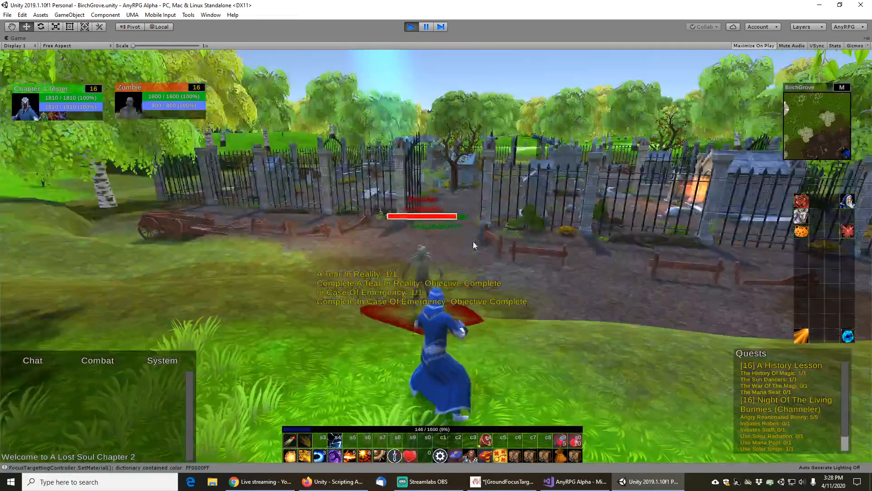
key(5)
scroll(510, 229, down, 3)
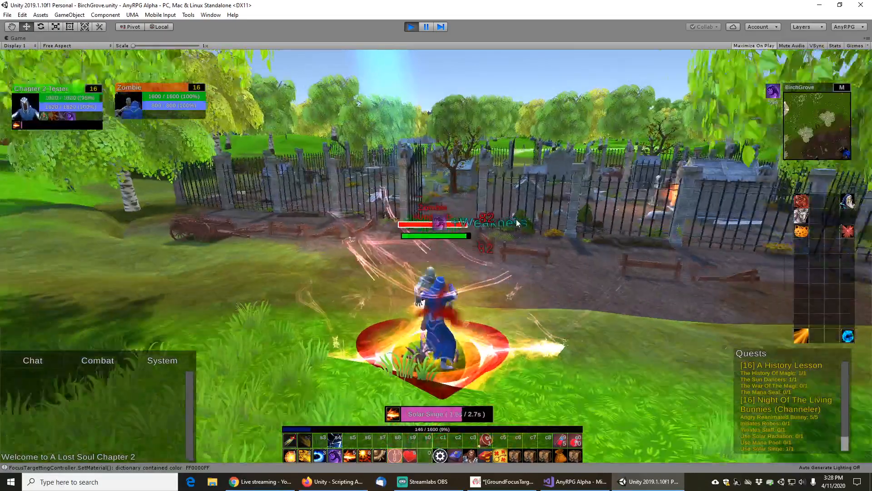
drag(516, 220, 544, 232)
key(5)
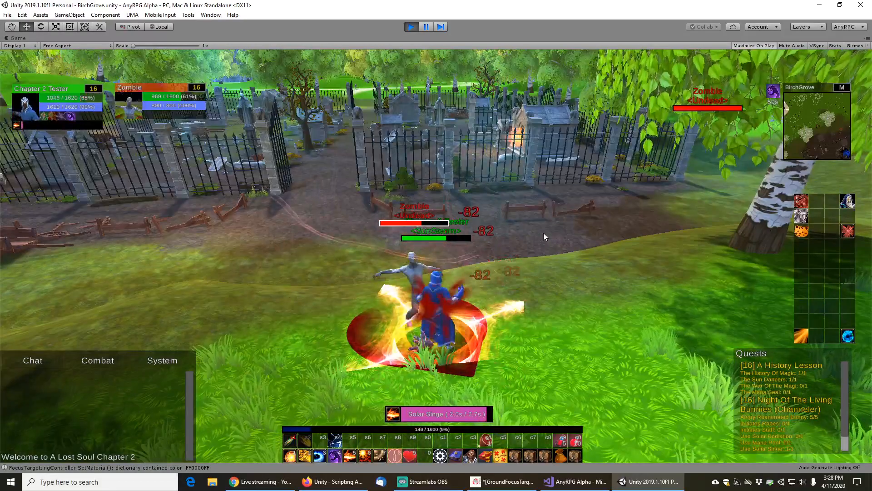
key(5)
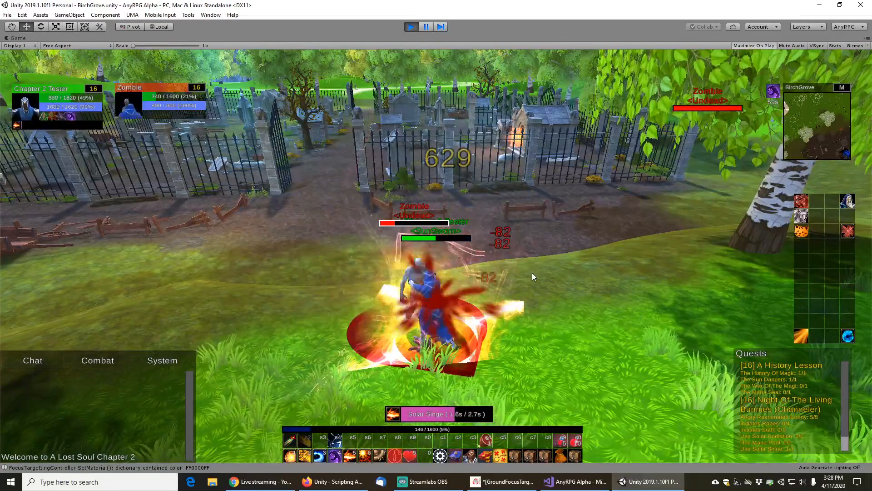
Loot the zombie's corpse with Take All and walk on through the graveyard
right_click(419, 289)
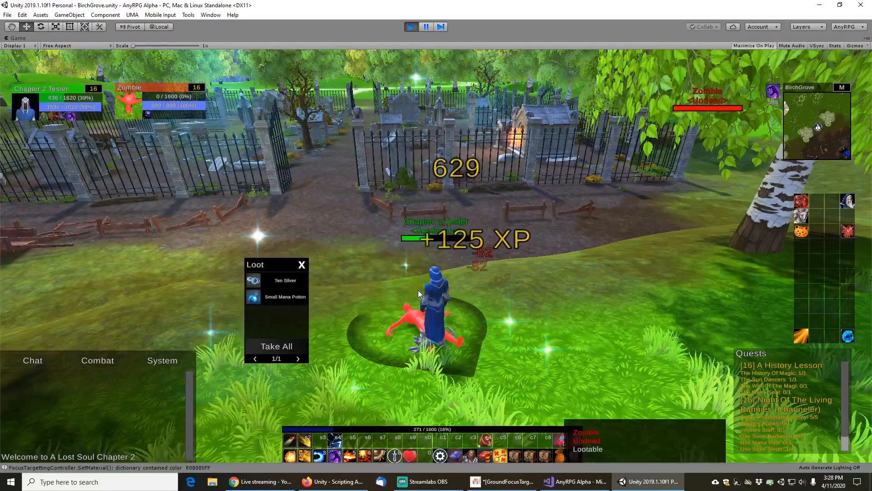
click(280, 349)
drag(523, 283, 480, 282)
key(w)
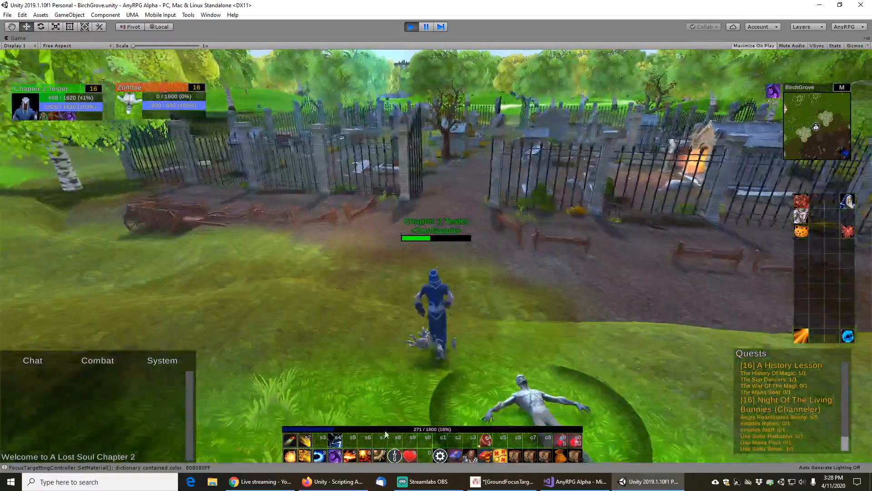
Cast Sun Bath on the character to heal and resume walking through the graveyard
click(305, 440)
scroll(490, 231, down, 3)
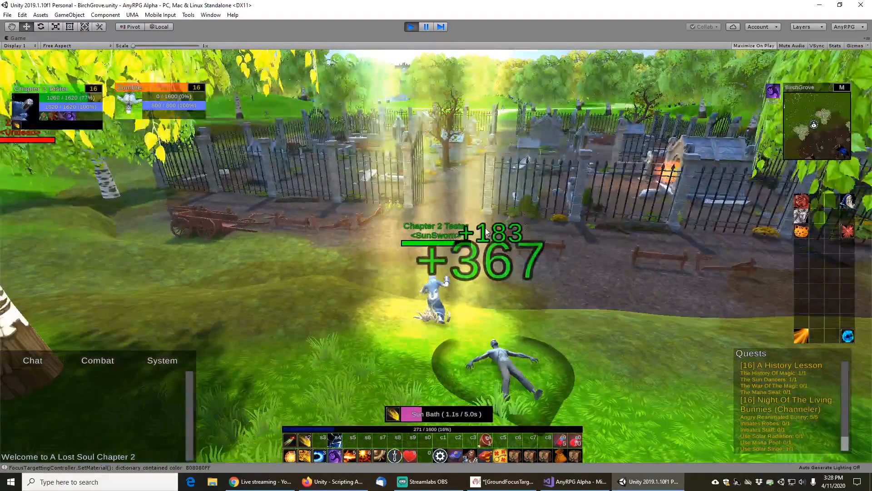
key(w)
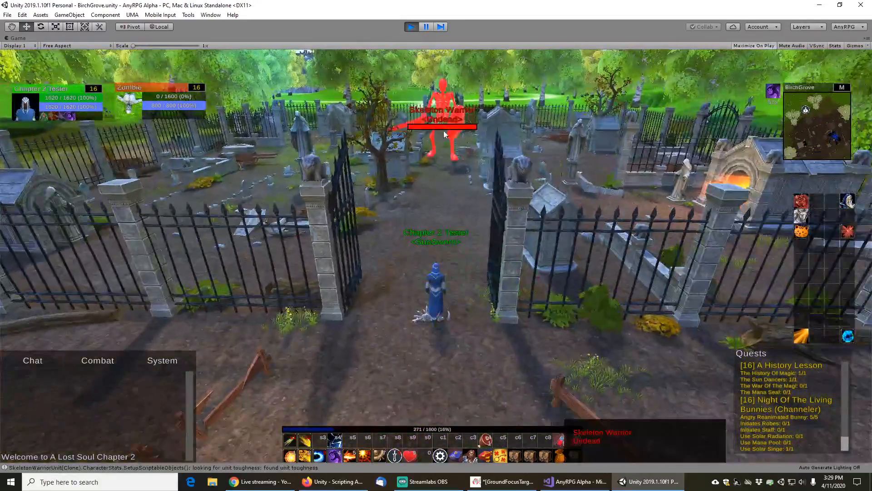
Target the Skeleton Warrior and walk up to it to see its focus projector color
click(446, 128)
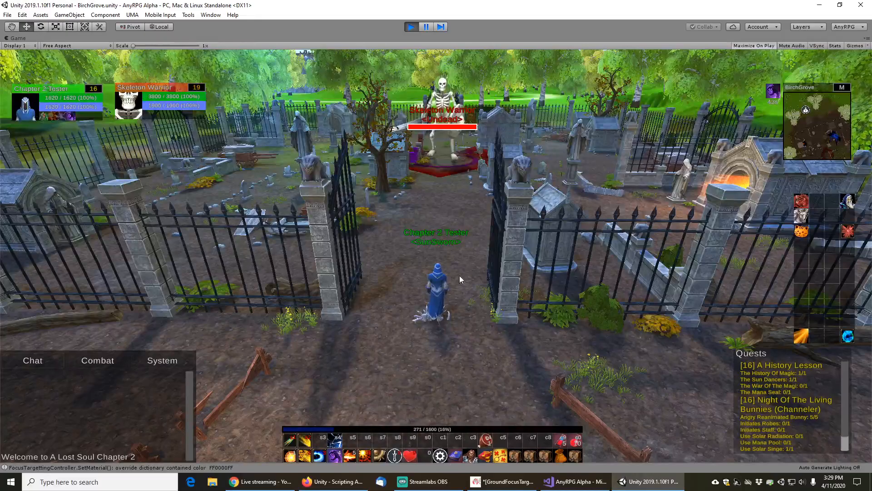
drag(478, 241, 463, 228)
key(w)
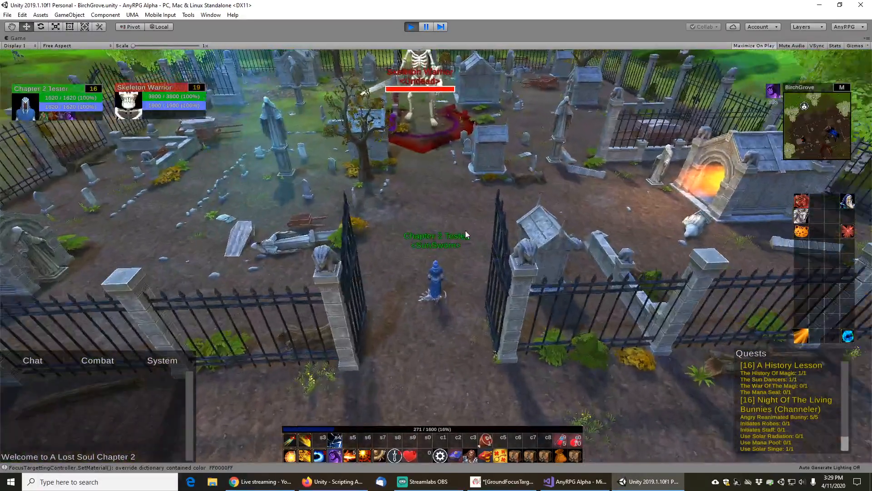
key(w)
key(w)
key(w)
key(w)
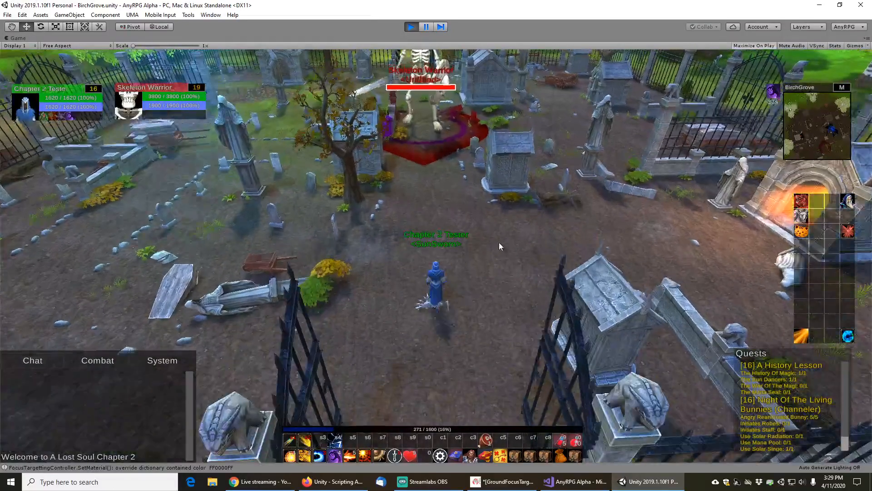
key(w)
key(w)
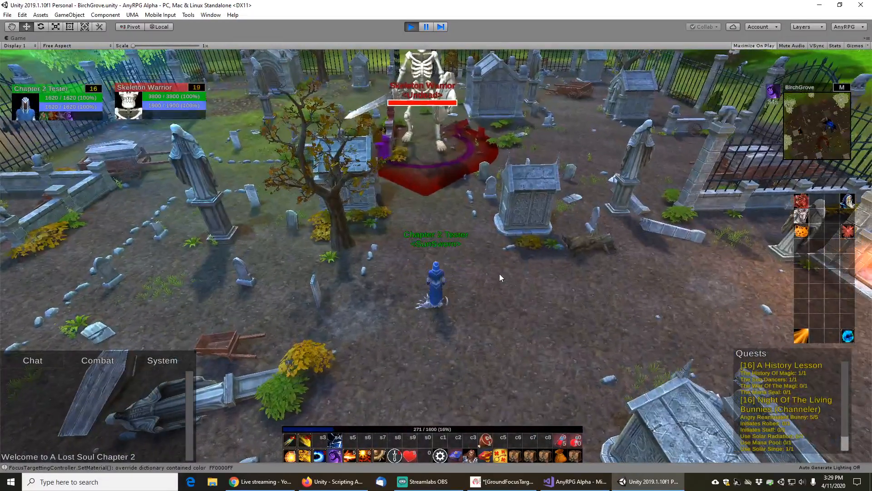
key(w)
key(w)
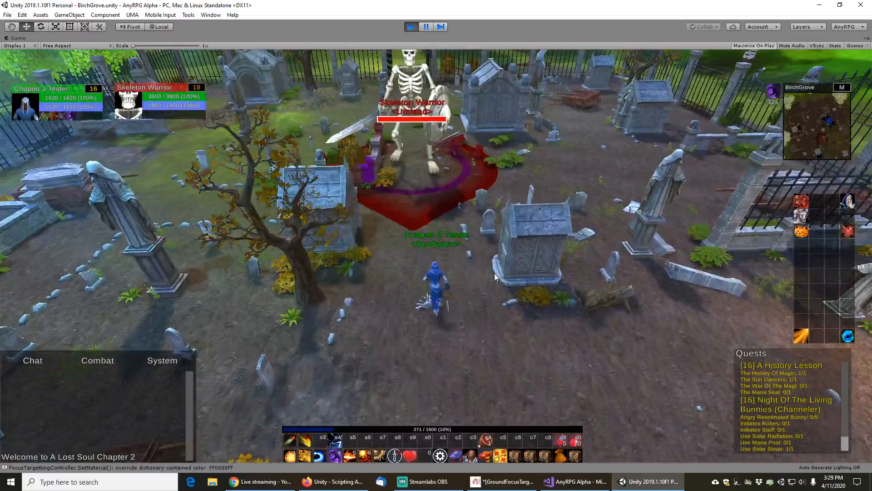
key(w)
key(w)
key(w)
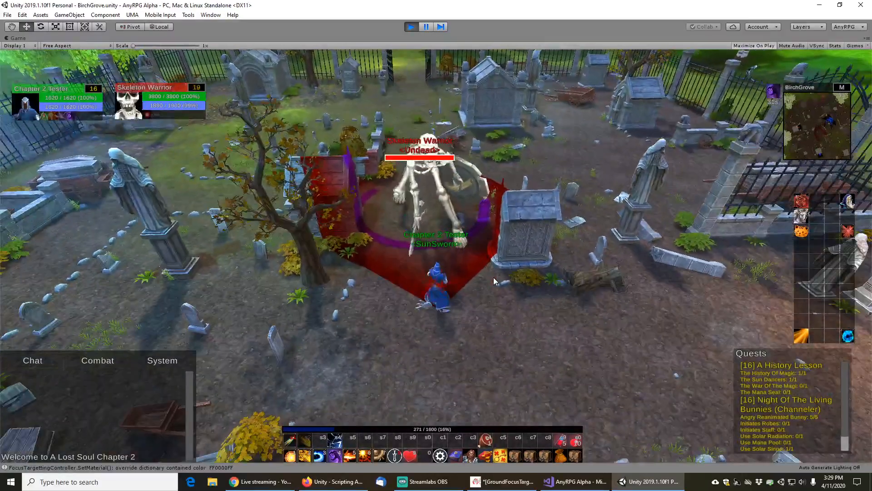
key(s)
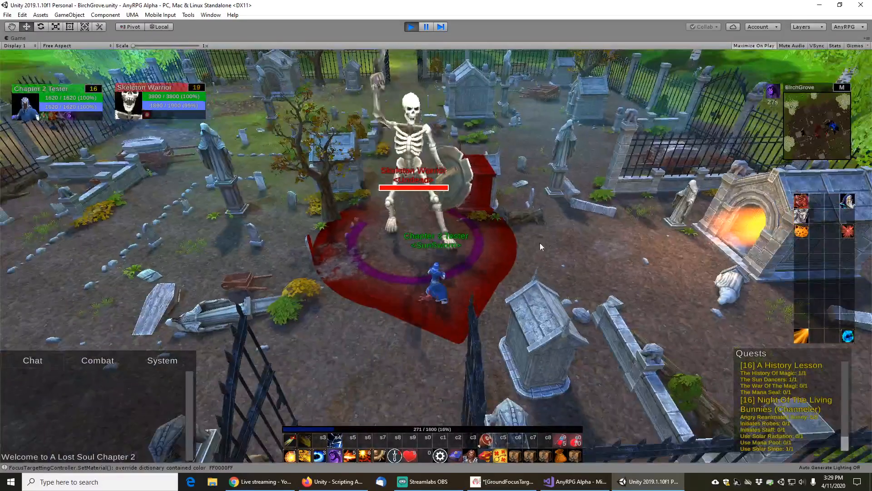
mouse_move(540, 242)
mouse_down()
mouse_move(546, 255)
mouse_move(577, 210)
mouse_up()
scroll(548, 244, up, 2)
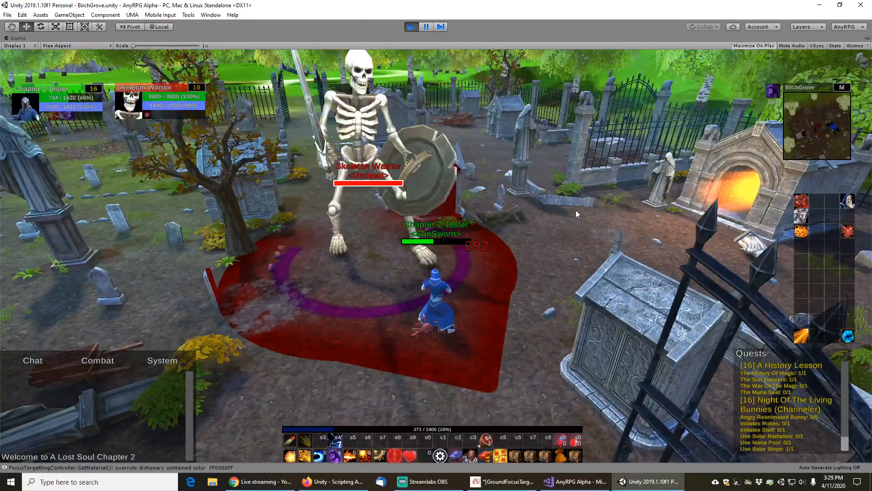
Pause play mode and, in GIMP, create a new image from the clipboard screenshot
click(425, 27)
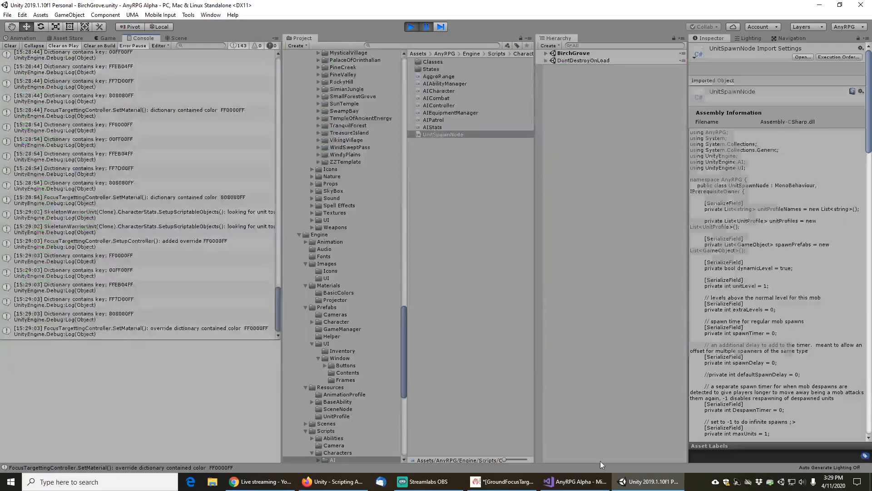
click(17, 486)
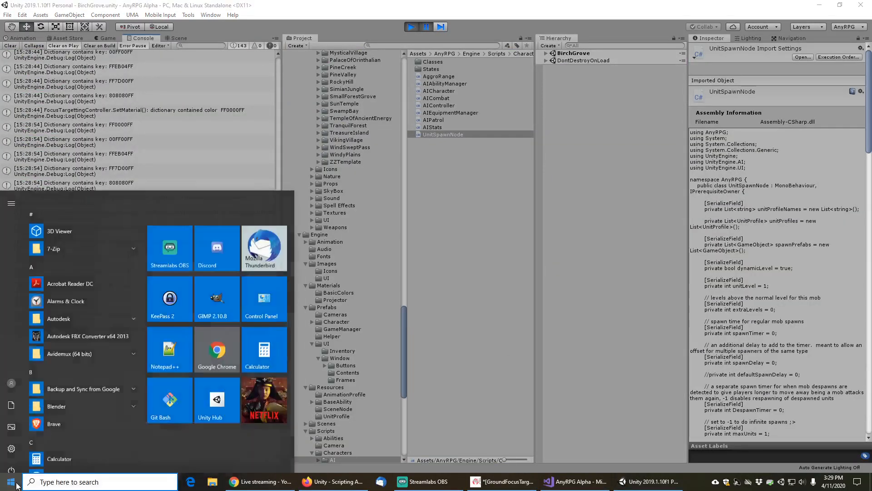
click(502, 481)
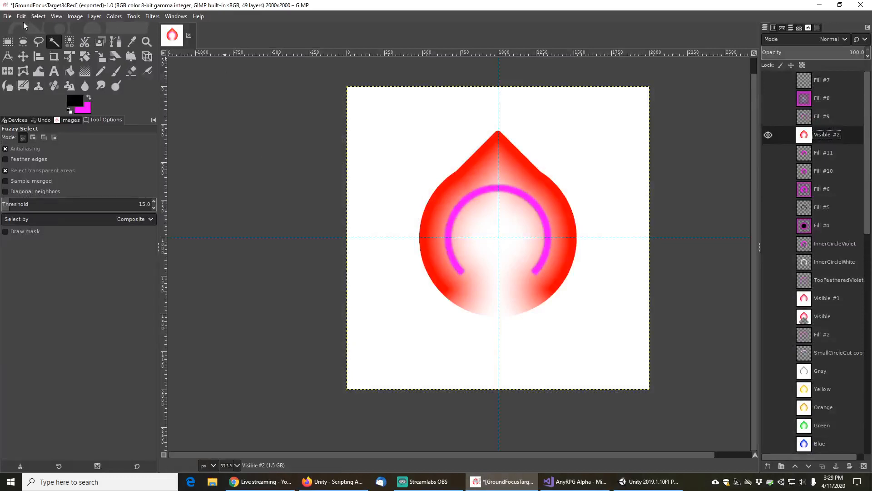
click(5, 18)
mouse_move(28, 34)
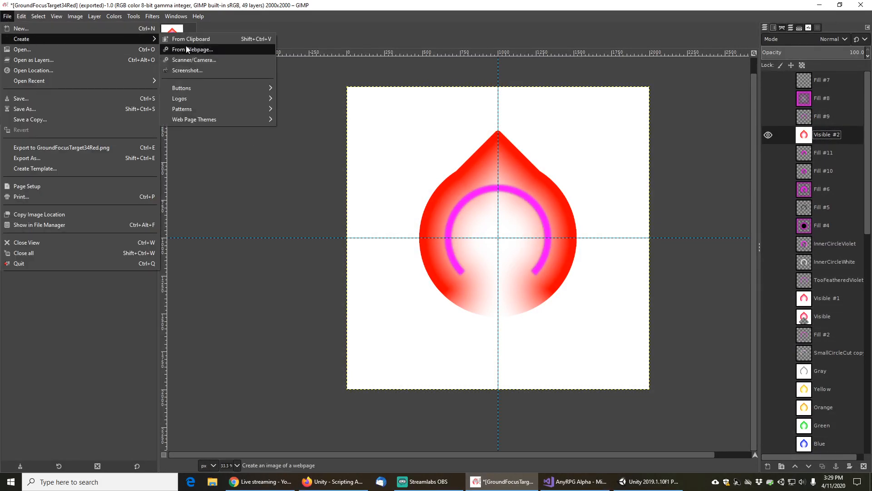
click(187, 45)
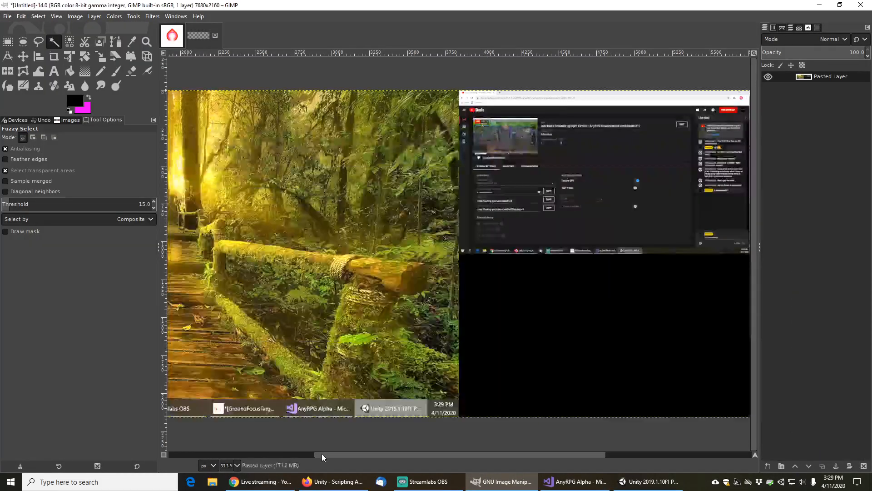
drag(322, 454, 579, 466)
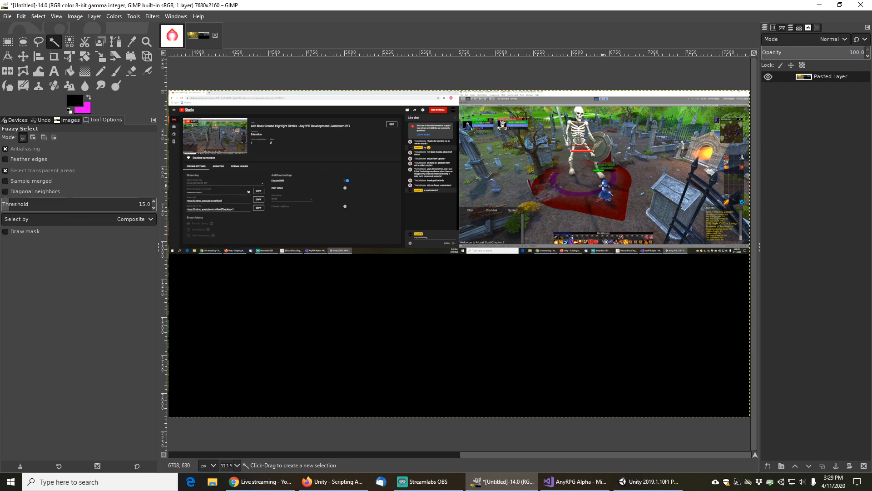
Zoom into the pasted screenshot to examine the skeleton's focus projector colors
scroll(589, 185, up, 3)
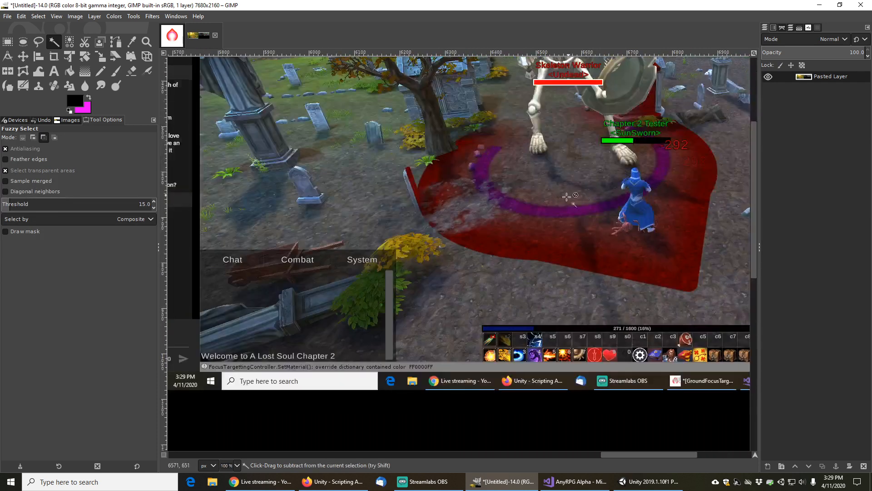
drag(579, 158, 516, 271)
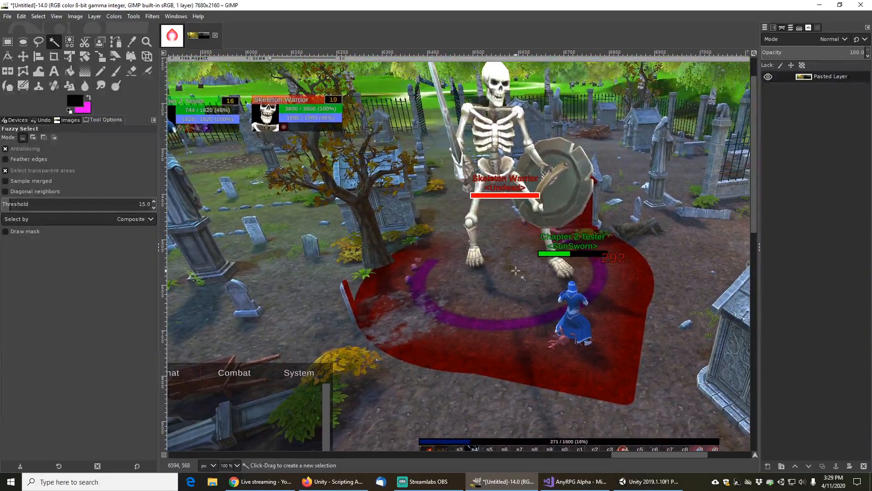
scroll(504, 289, down, 5)
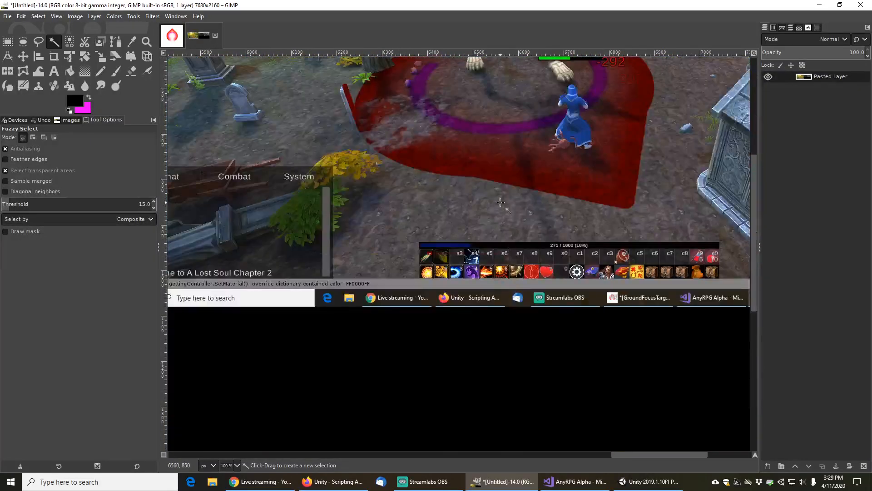
scroll(497, 237, up, 6)
scroll(495, 237, down, 1)
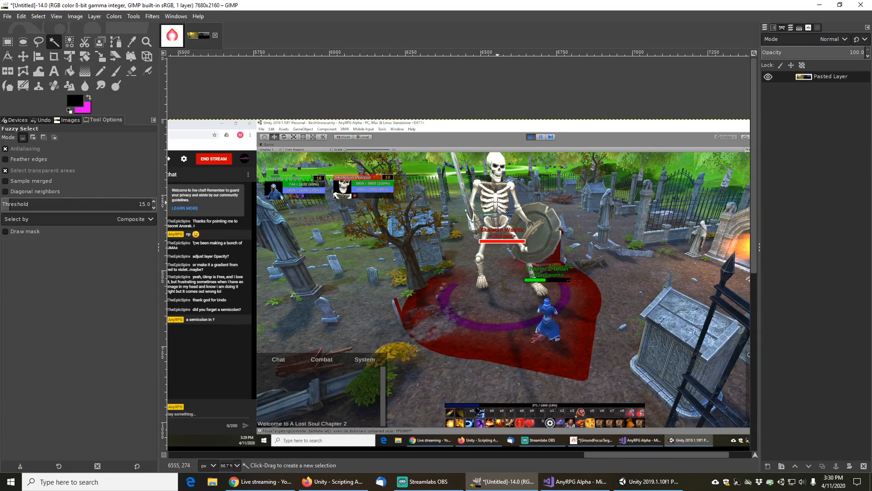
Return to the game and revive the dead character
click(820, 4)
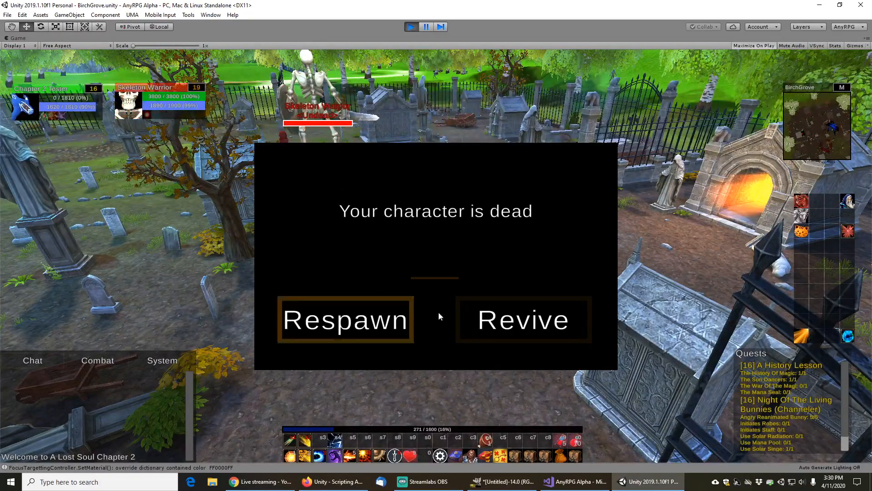
click(522, 319)
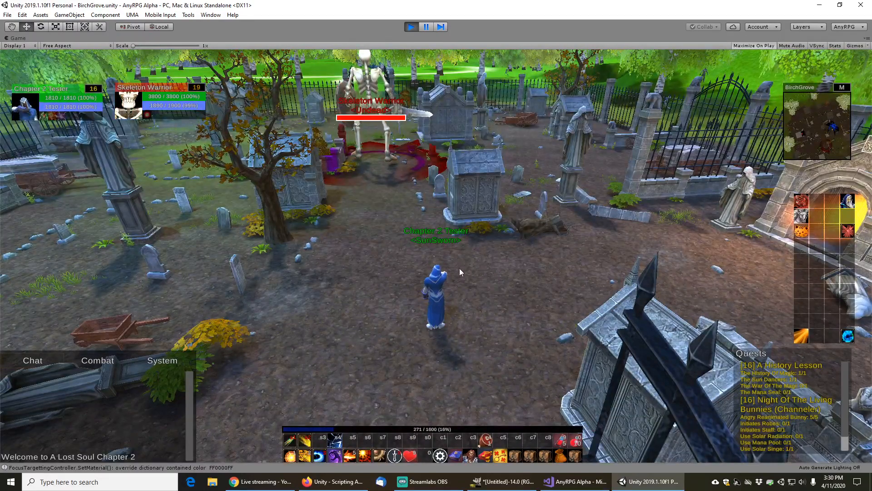
Target the Skeleton Warrior again and fight it while watching its focus projector
key(w)
right_click(414, 150)
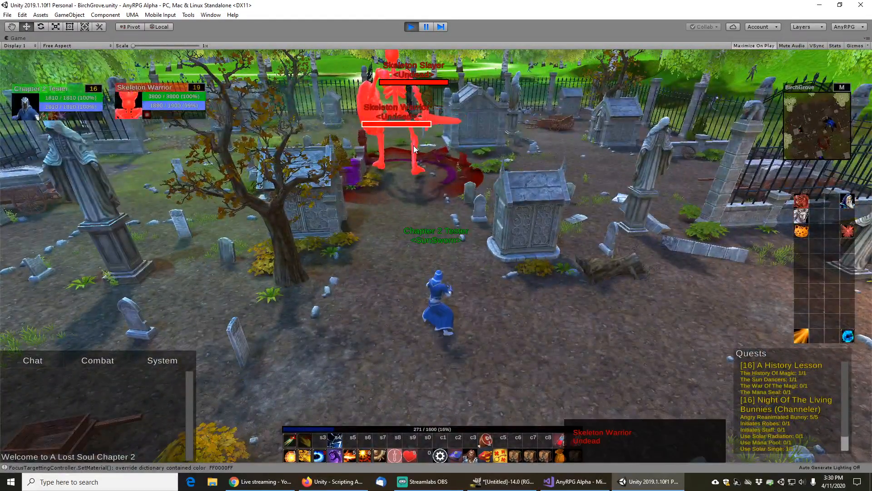
key(w)
drag(439, 222, 470, 231)
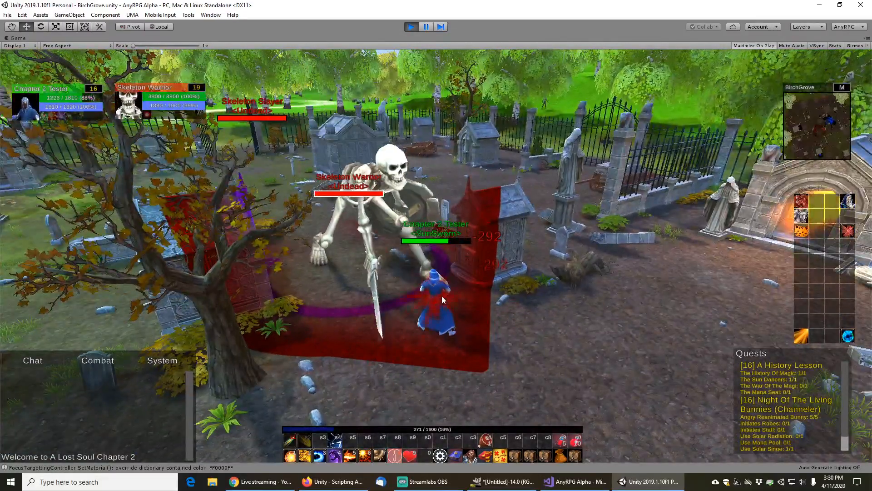
key(w)
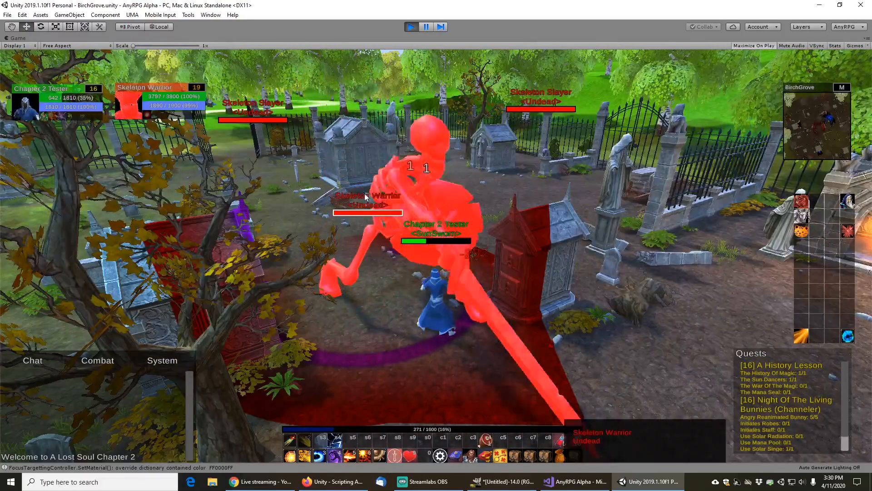
mouse_move(430, 250)
mouse_down()
mouse_move(570, 198)
mouse_move(516, 196)
mouse_up()
key(w)
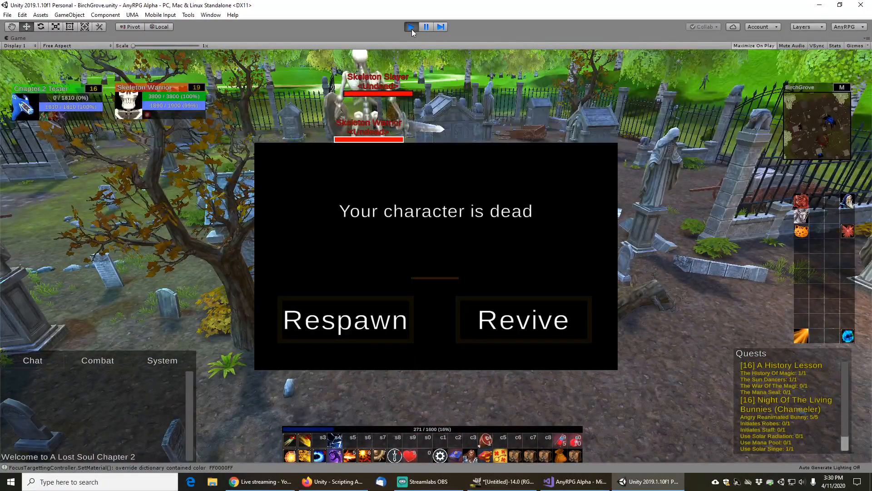
Stop play mode and switch to the AnyRPG YouTube channel tab in Firefox
click(411, 30)
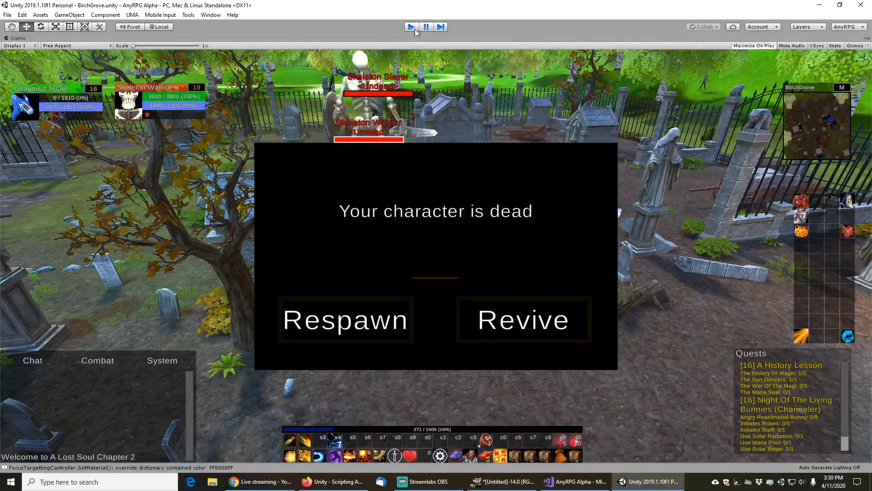
click(343, 483)
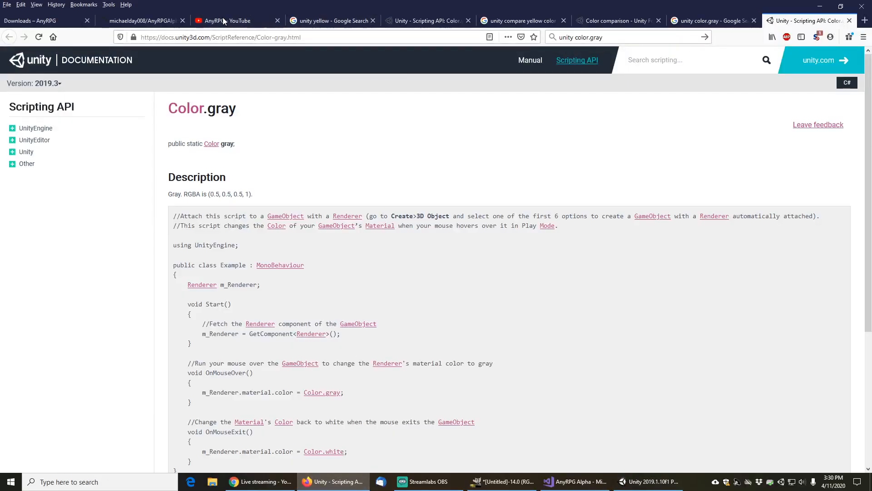
click(223, 22)
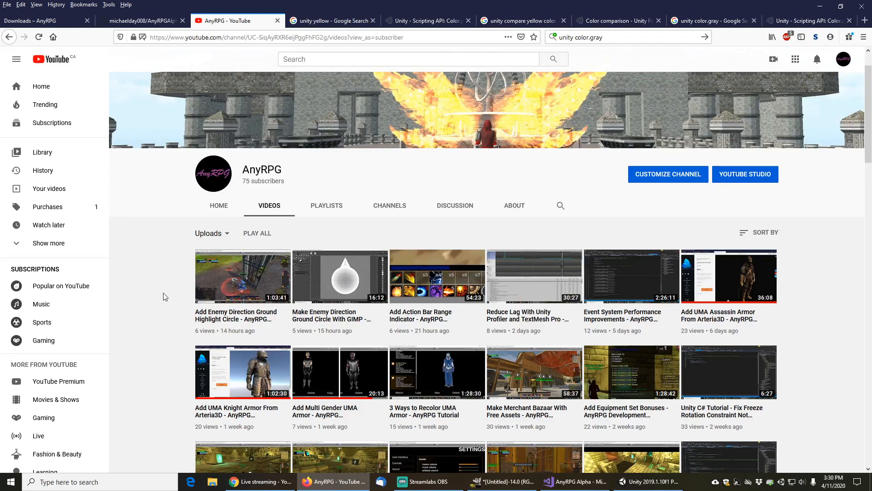